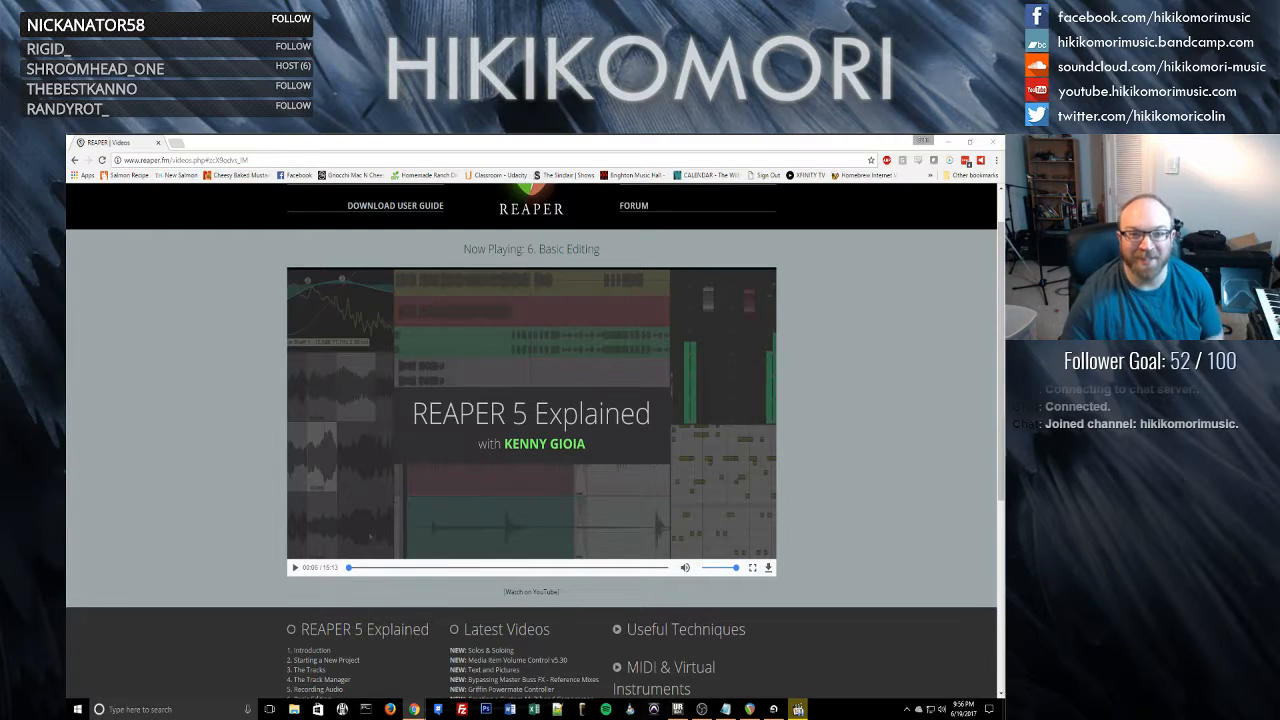
- Switch to the 6-16-17_beat set in Live, audition the KickSnare track's clips one after another, and replay the first clip
{"action": "left_click", "coordinate": [866, 383]}
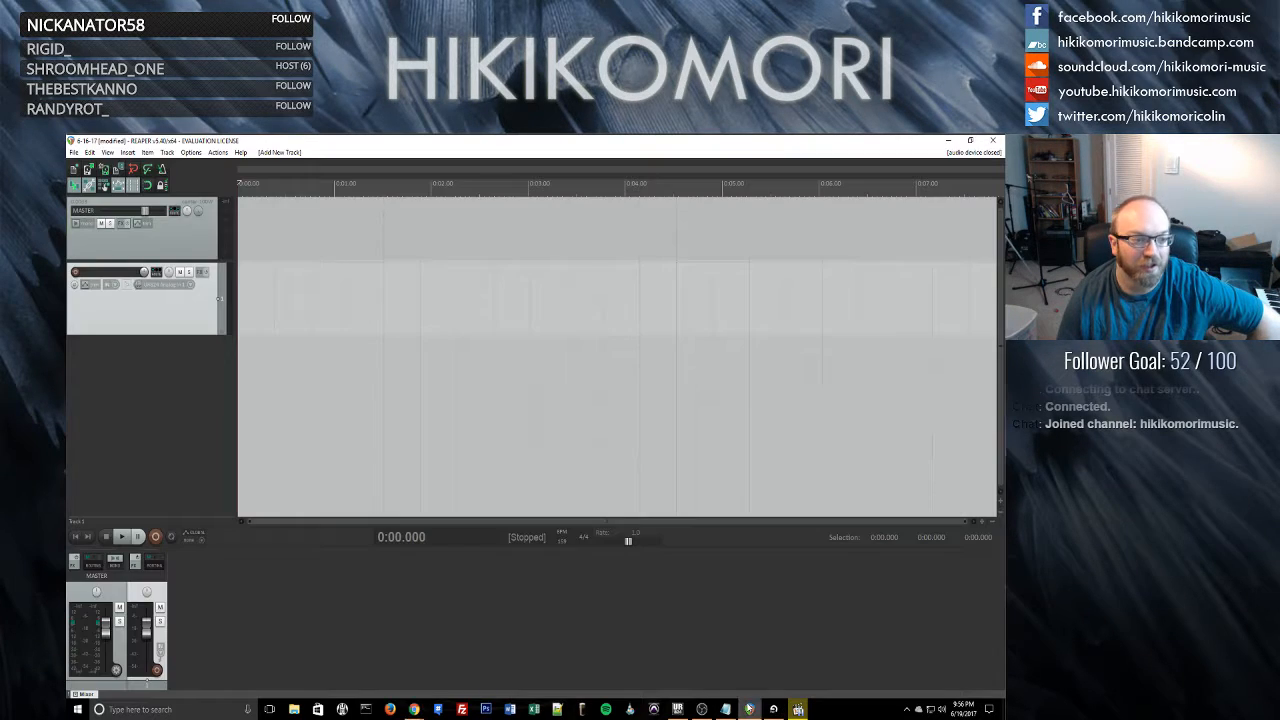
{"action": "left_click", "coordinate": [749, 709]}
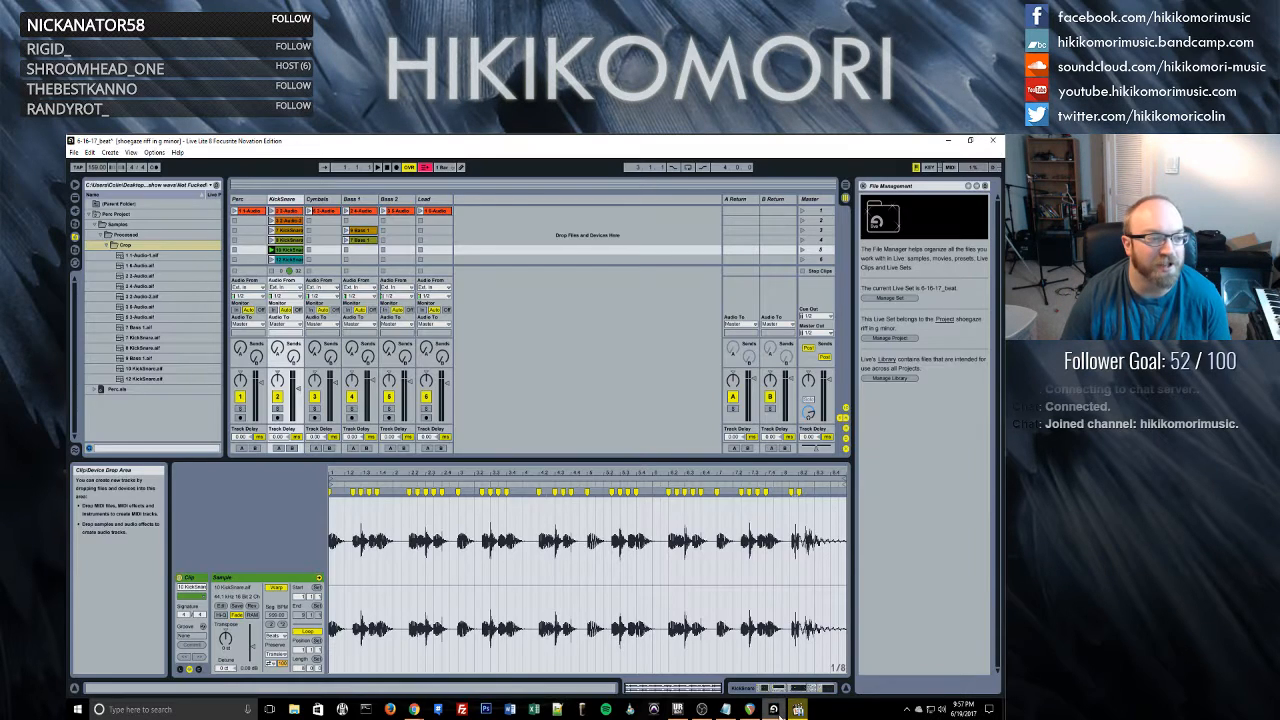
{"action": "left_click", "coordinate": [773, 709]}
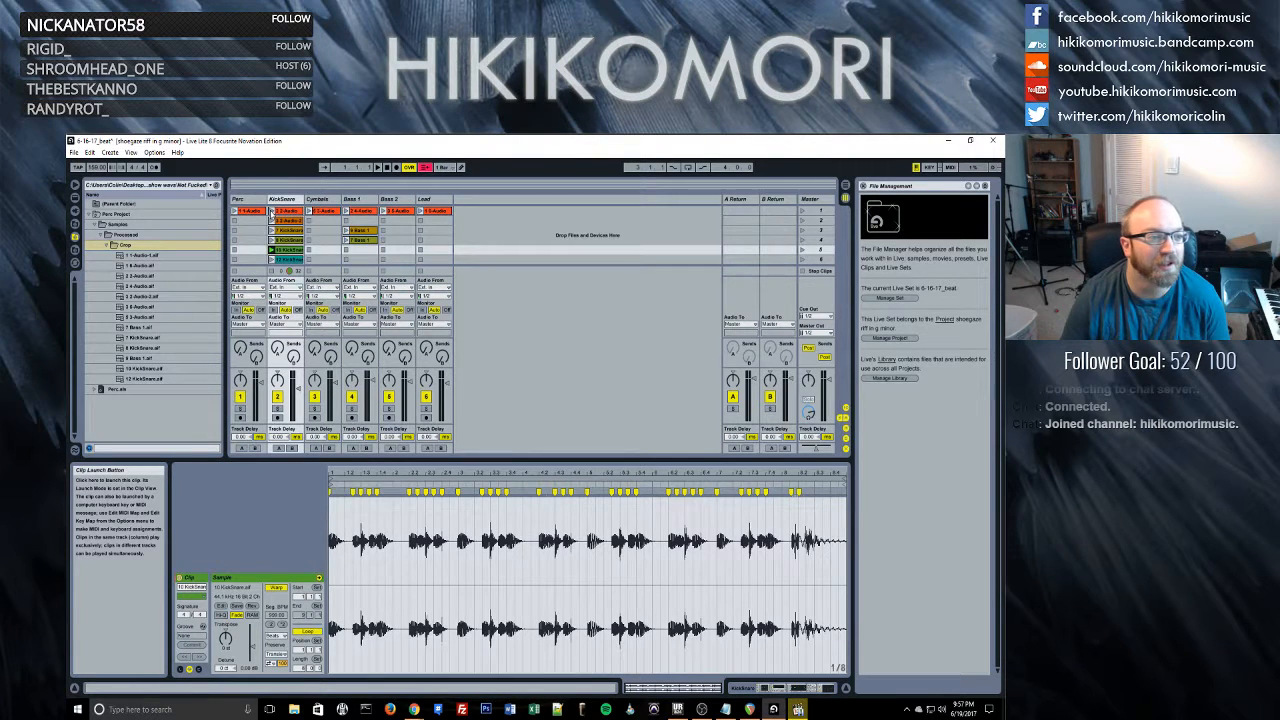
{"action": "left_click", "coordinate": [270, 212]}
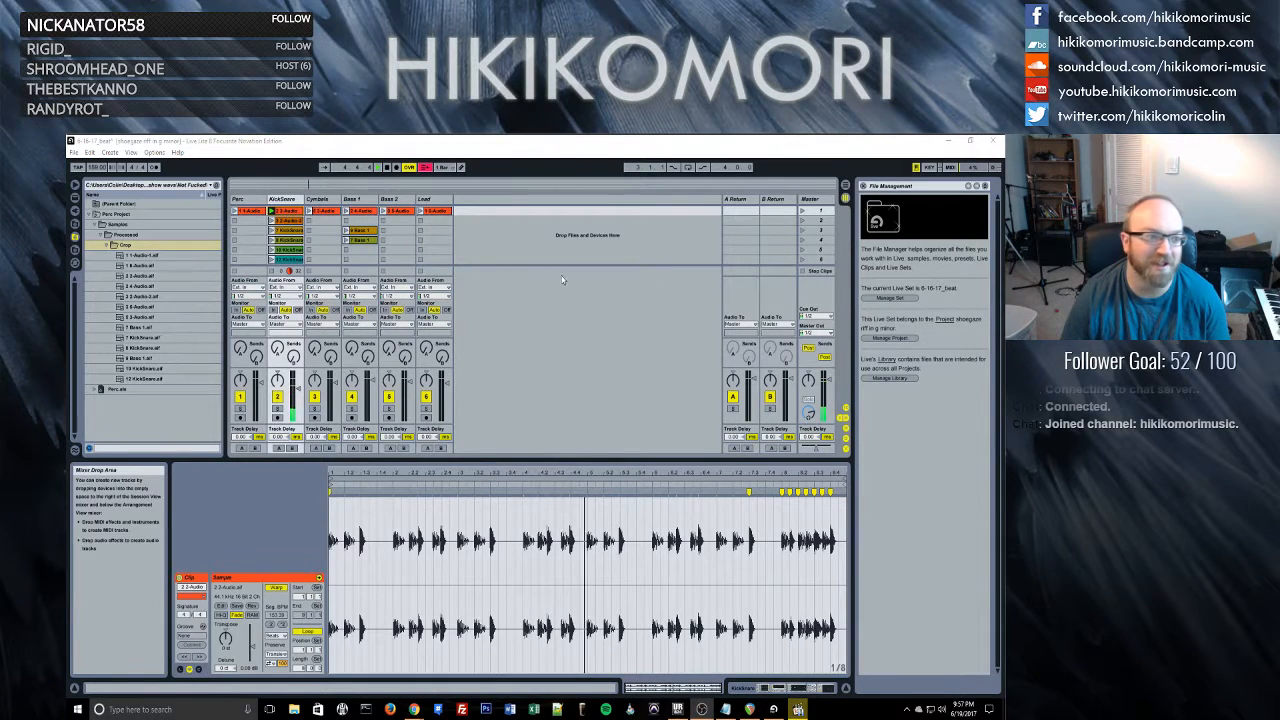
{"action": "left_click", "coordinate": [270, 230]}
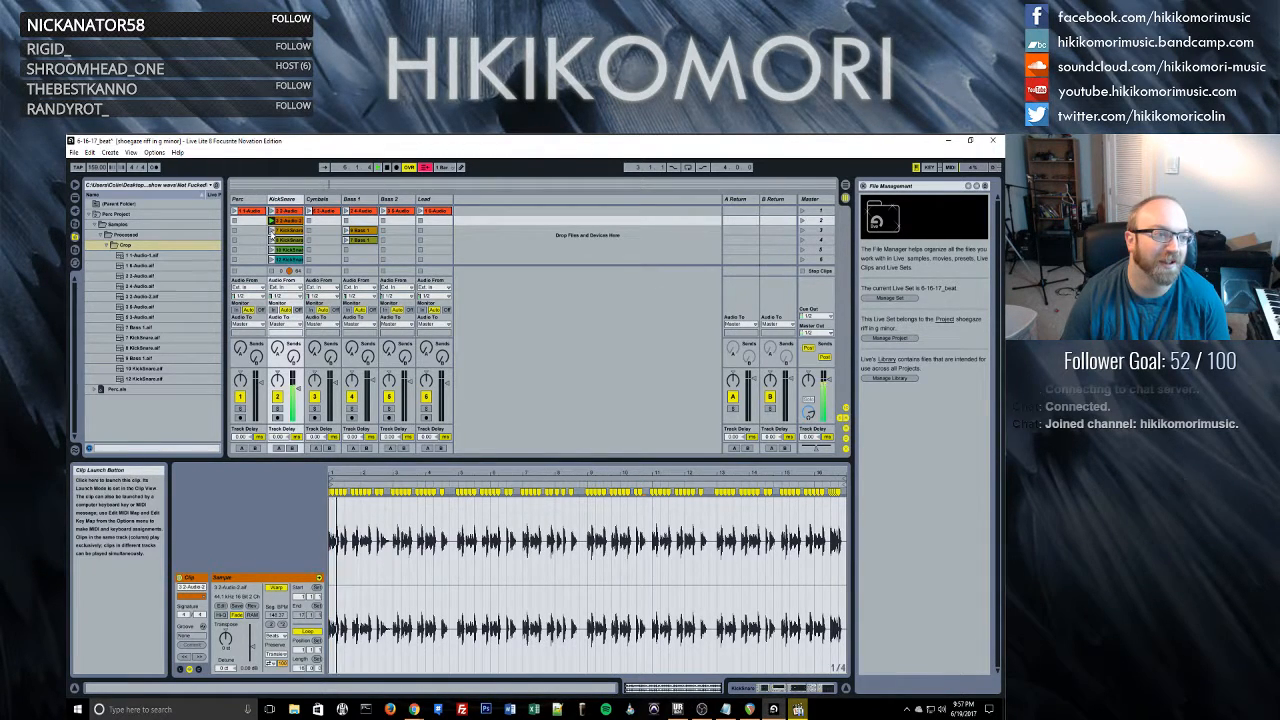
{"action": "left_click", "coordinate": [272, 241]}
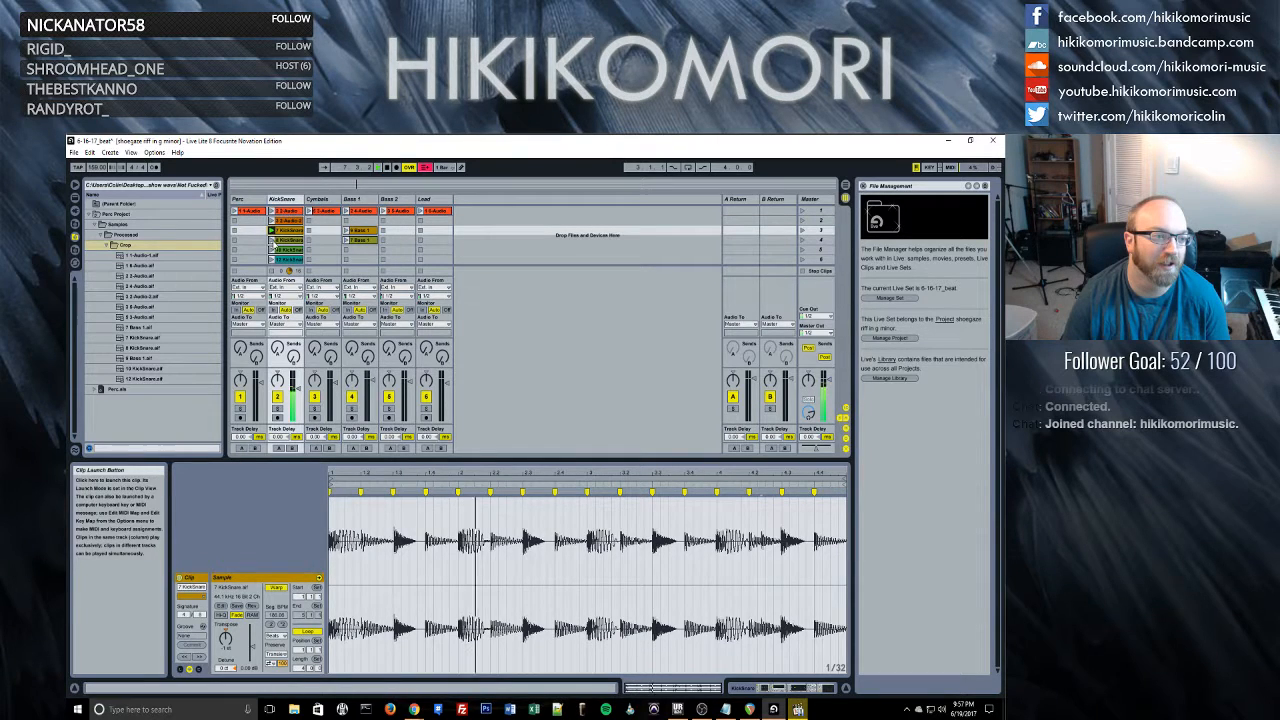
{"action": "left_click", "coordinate": [272, 250]}
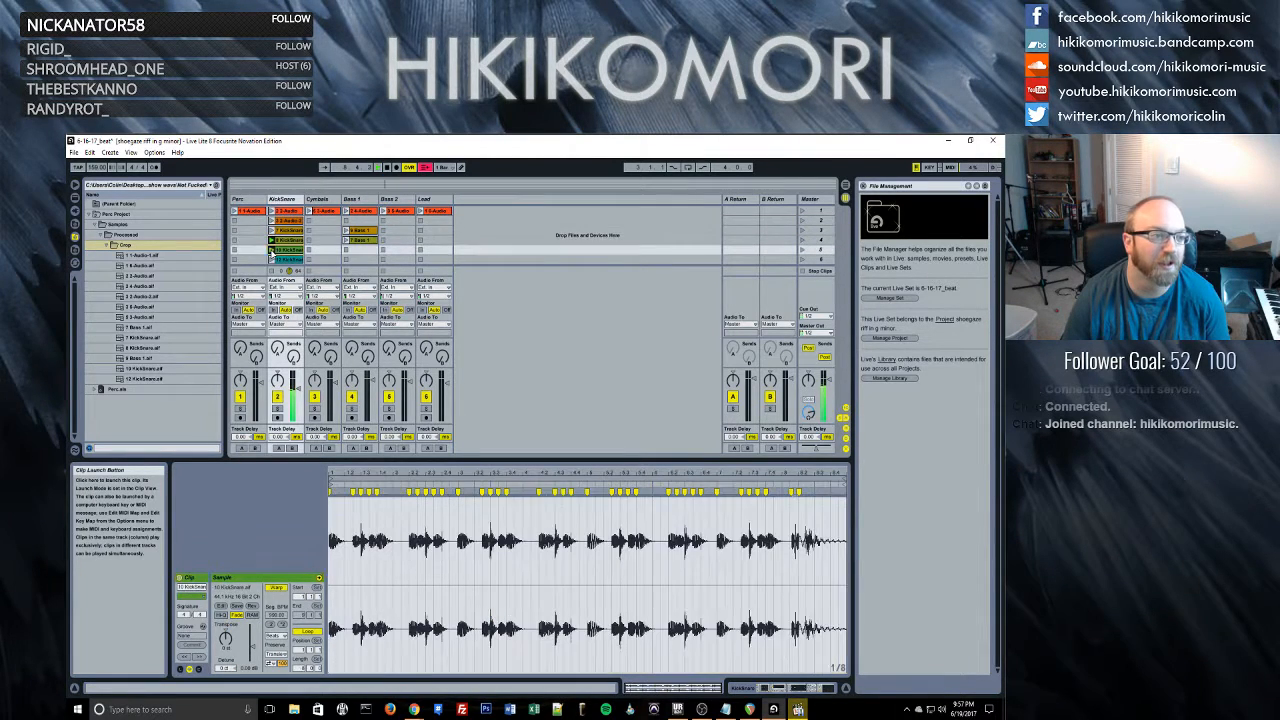
{"action": "left_click", "coordinate": [272, 260]}
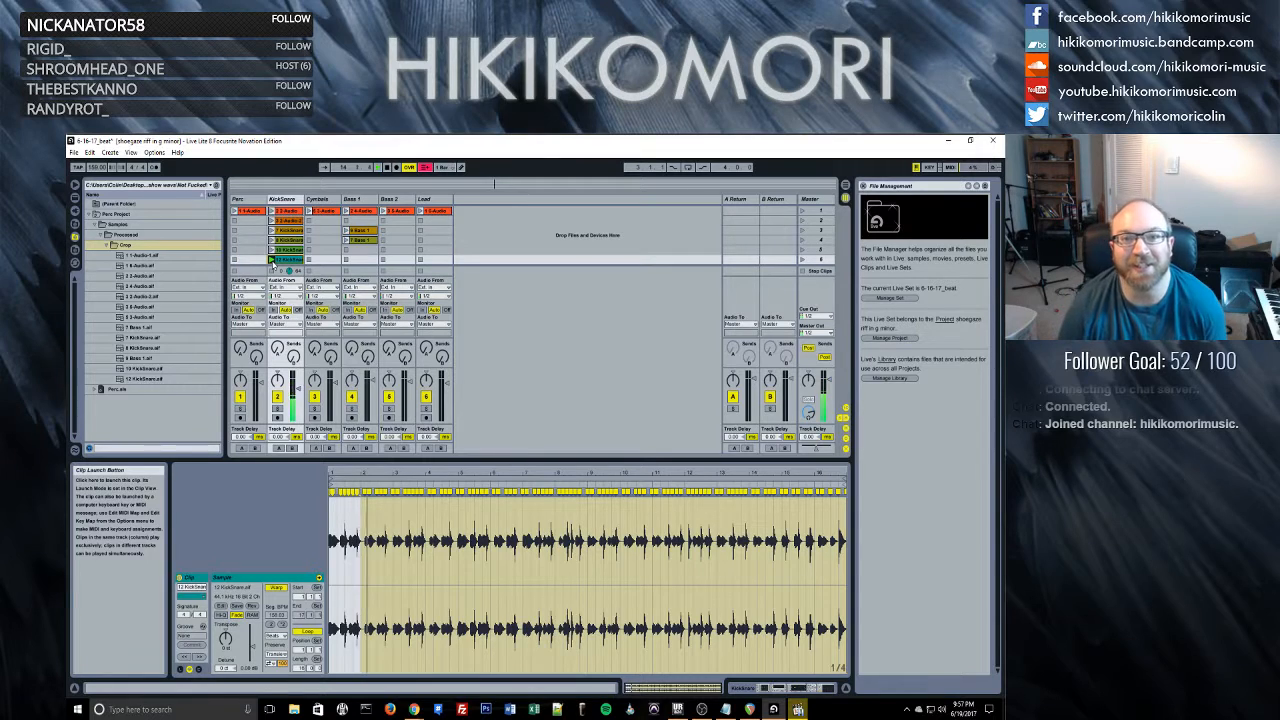
{"action": "left_click", "coordinate": [387, 172]}
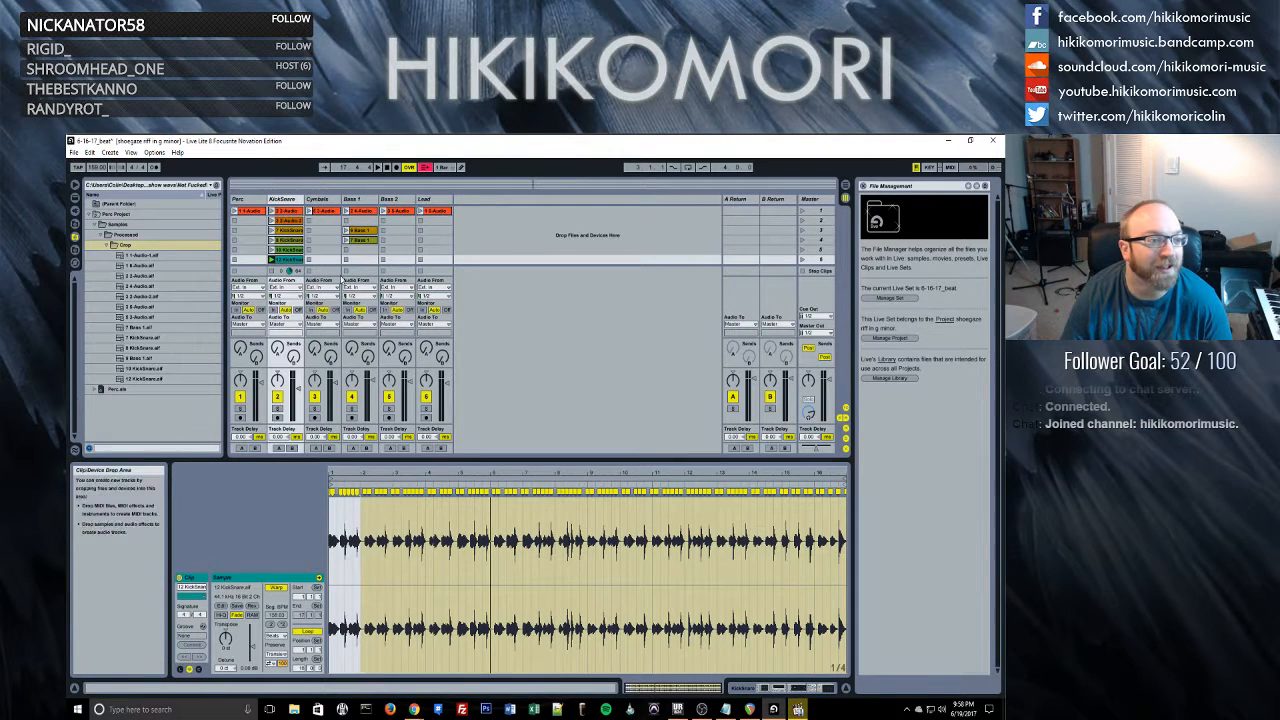
{"action": "left_click", "coordinate": [271, 219]}
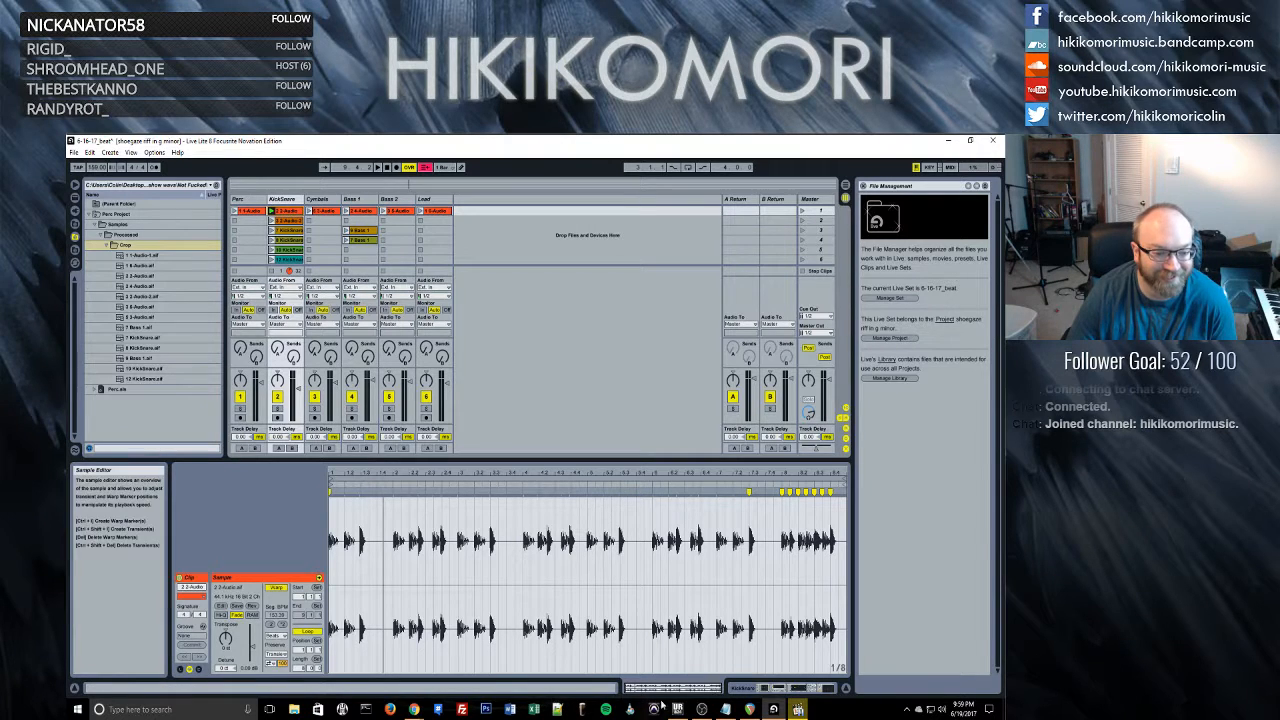
- Import the 2 2-Audio.aif drum loop from File Explorer onto the empty track in REAPER, starting at the project start
{"action": "left_click", "coordinate": [294, 709]}
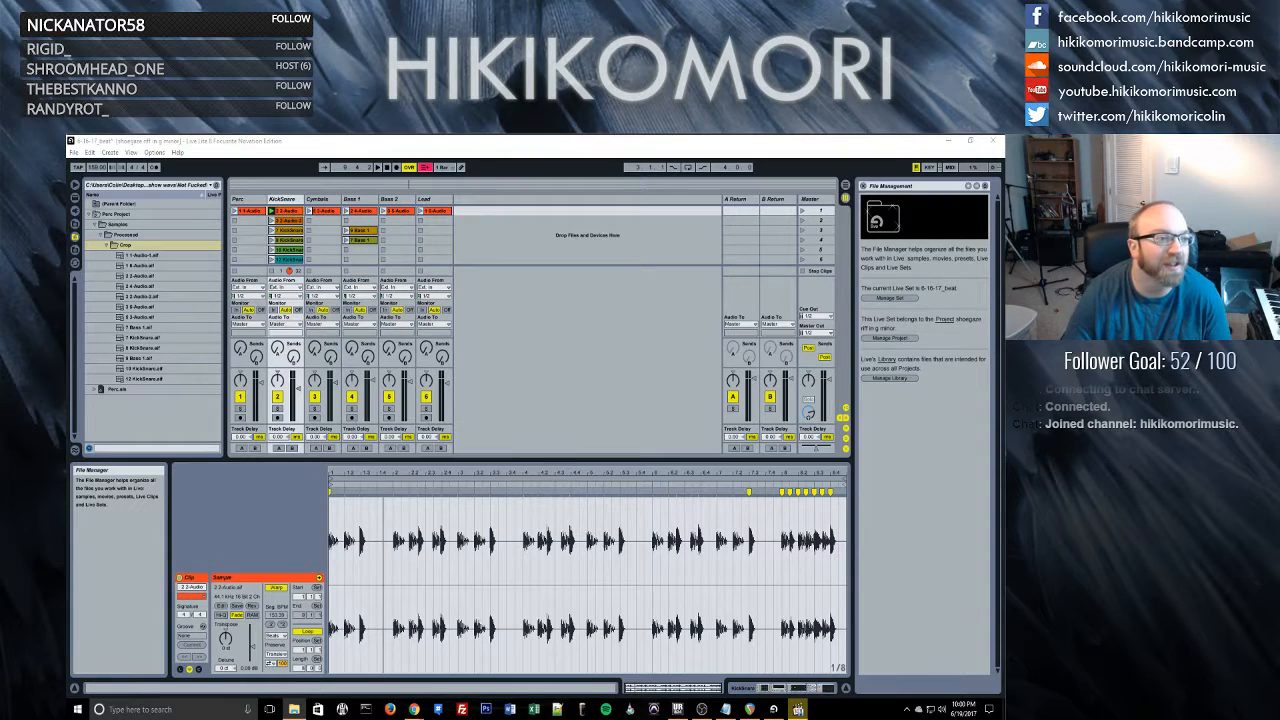
{"action": "key", "text": "alt+Tab"}
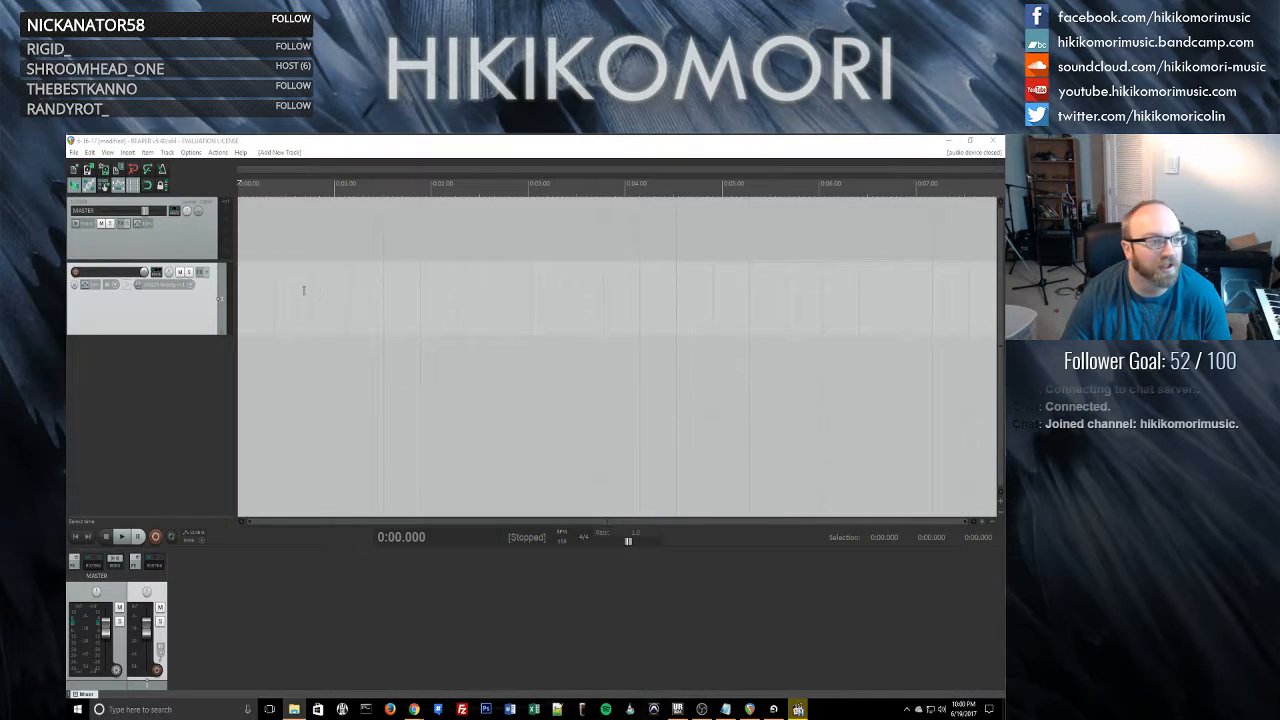
{"action": "left_click_drag", "start_coordinate": [1003, 445], "coordinate": [149, 320]}
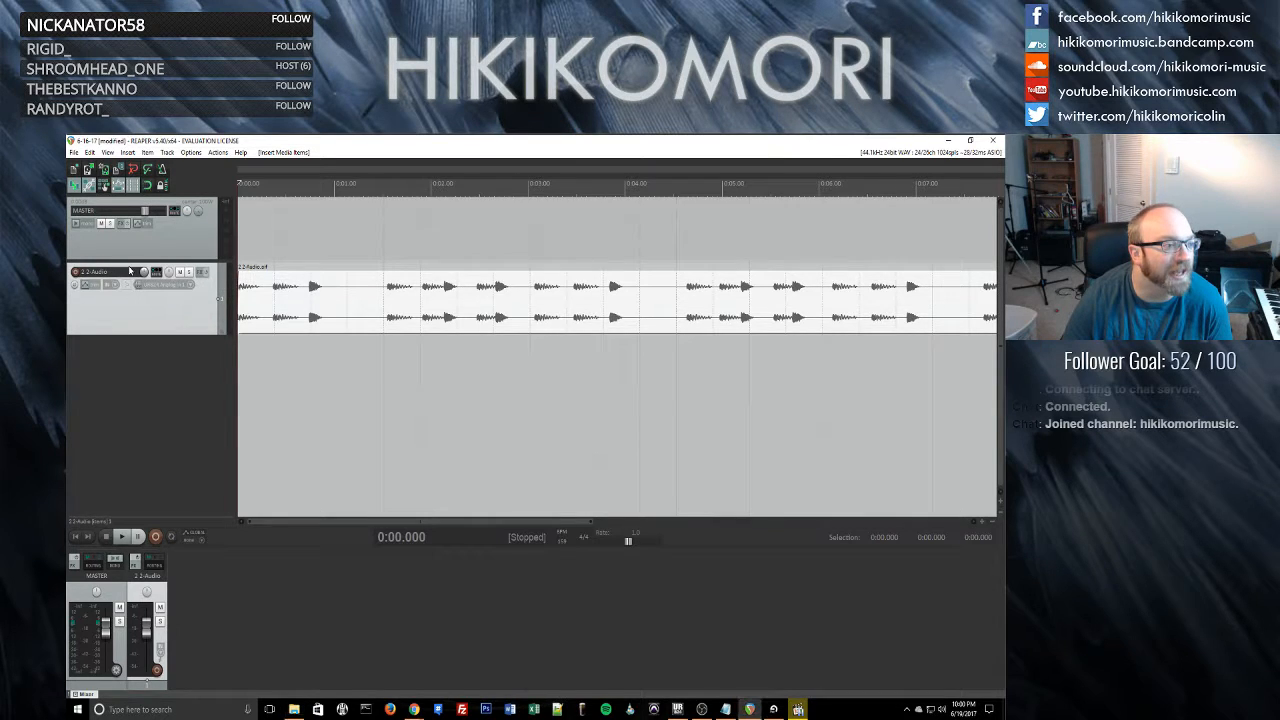
- Rename the drum track as "Drum Loop 1"
{"action": "double_click", "coordinate": [121, 275]}
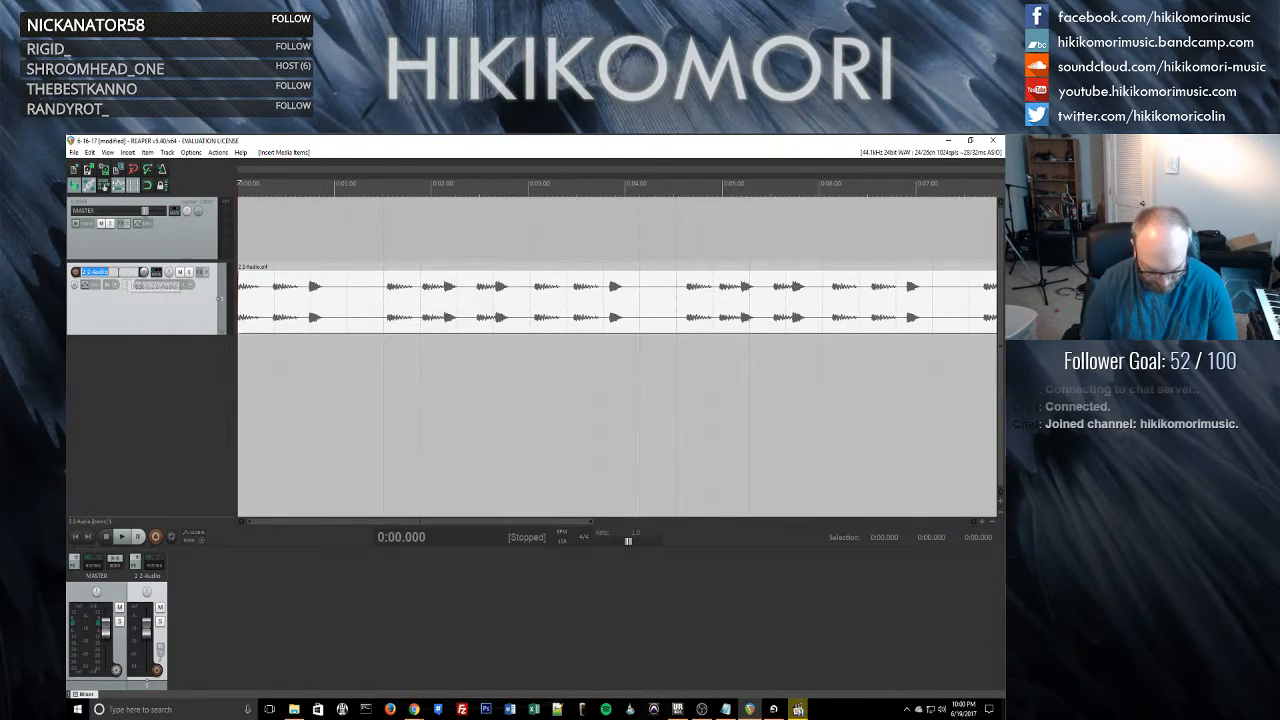
{"action": "type", "text": "Drum Loop"}
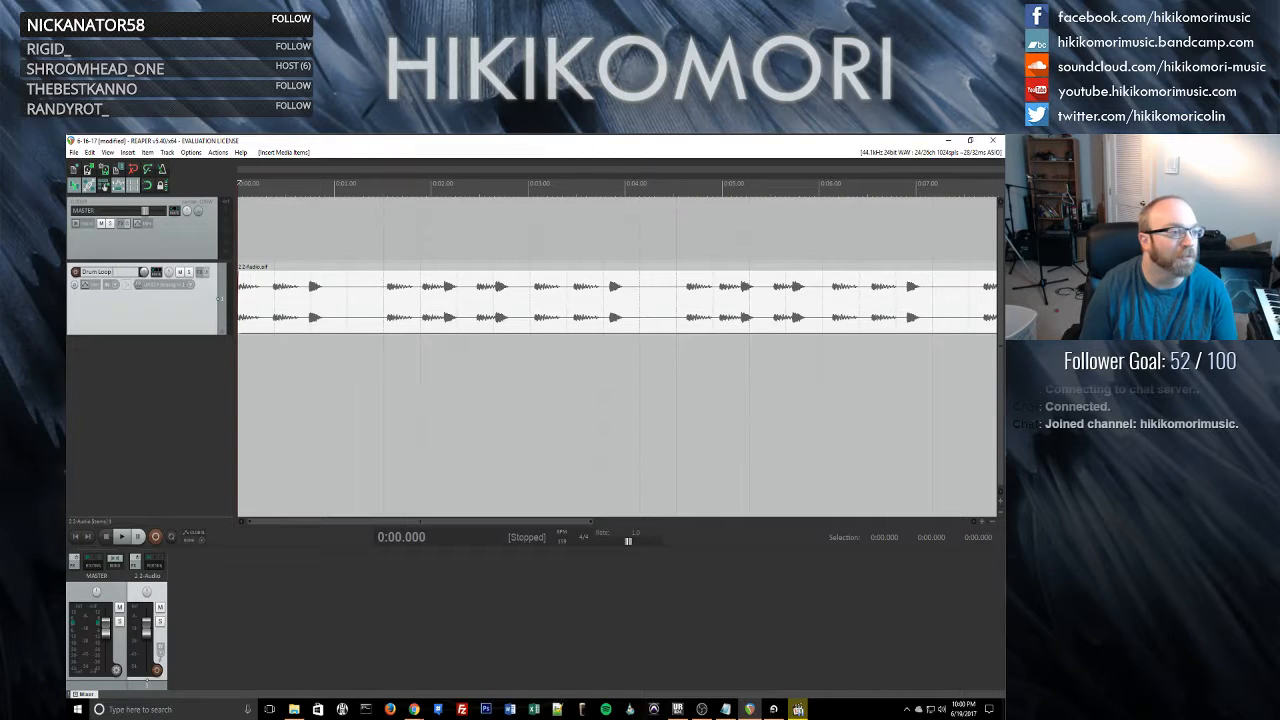
{"action": "type", "text": " 1"}
{"action": "key", "text": "Return"}
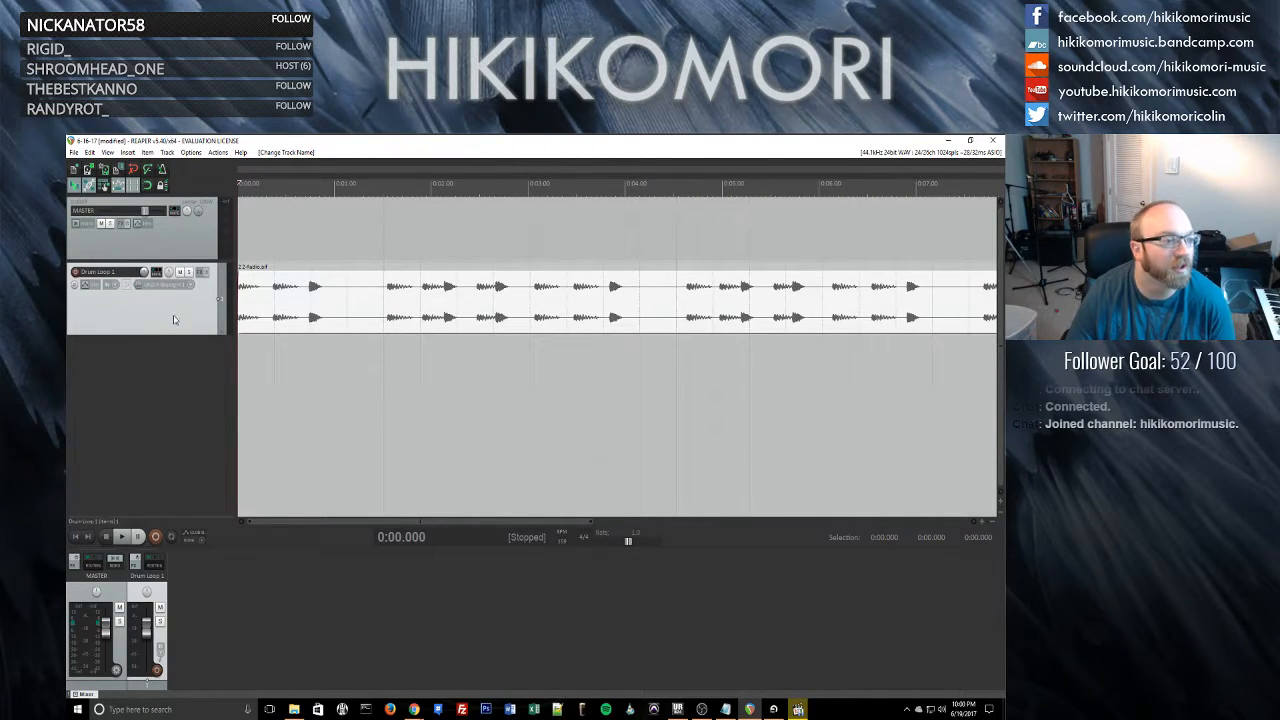
- Play the Drum Loop 1 track, toggle its mute on and off, and replay it with the metronome enabled
{"action": "left_click", "coordinate": [120, 537]}
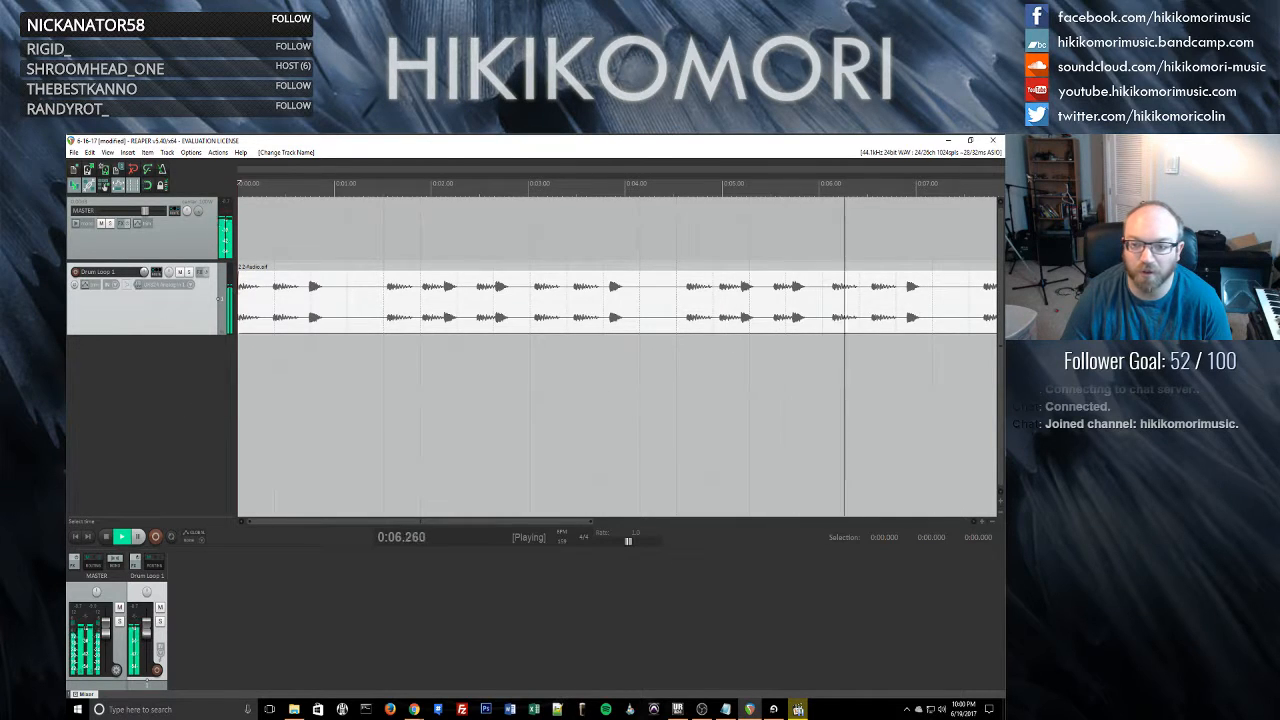
{"action": "left_click", "coordinate": [180, 273]}
{"action": "left_click", "coordinate": [180, 273]}
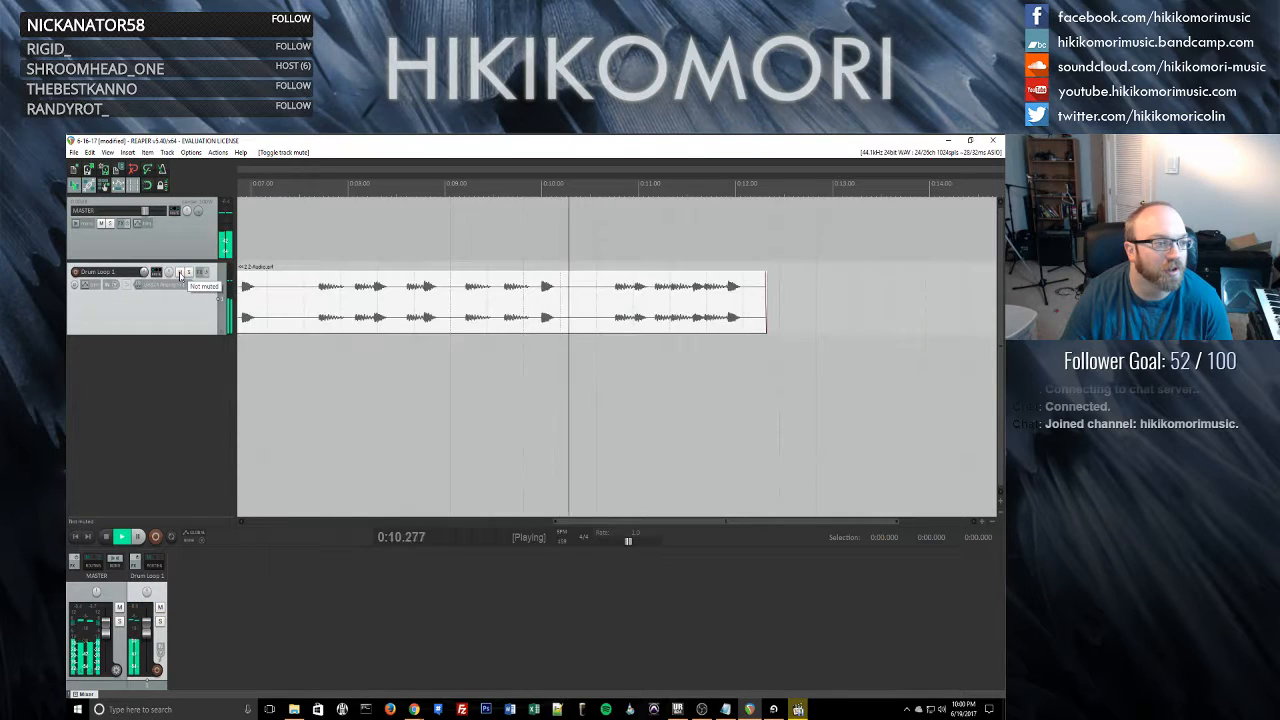
{"action": "left_click", "coordinate": [106, 537]}
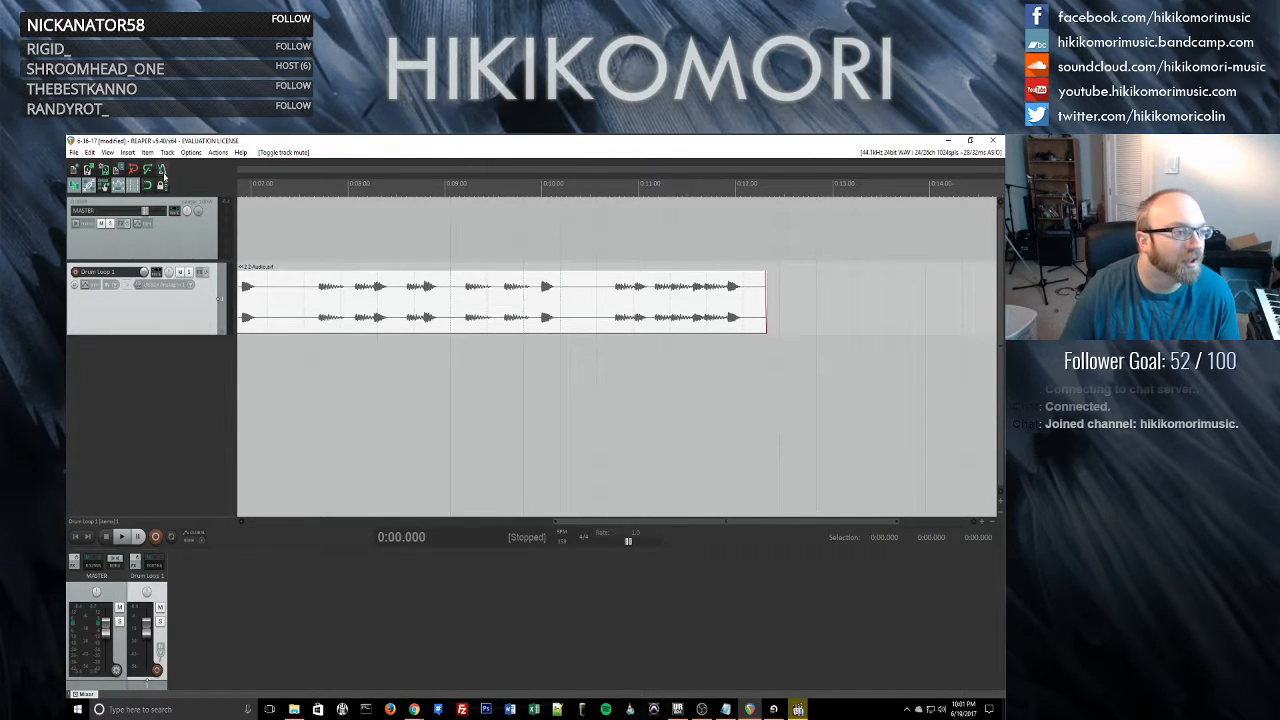
{"action": "key", "text": "space"}
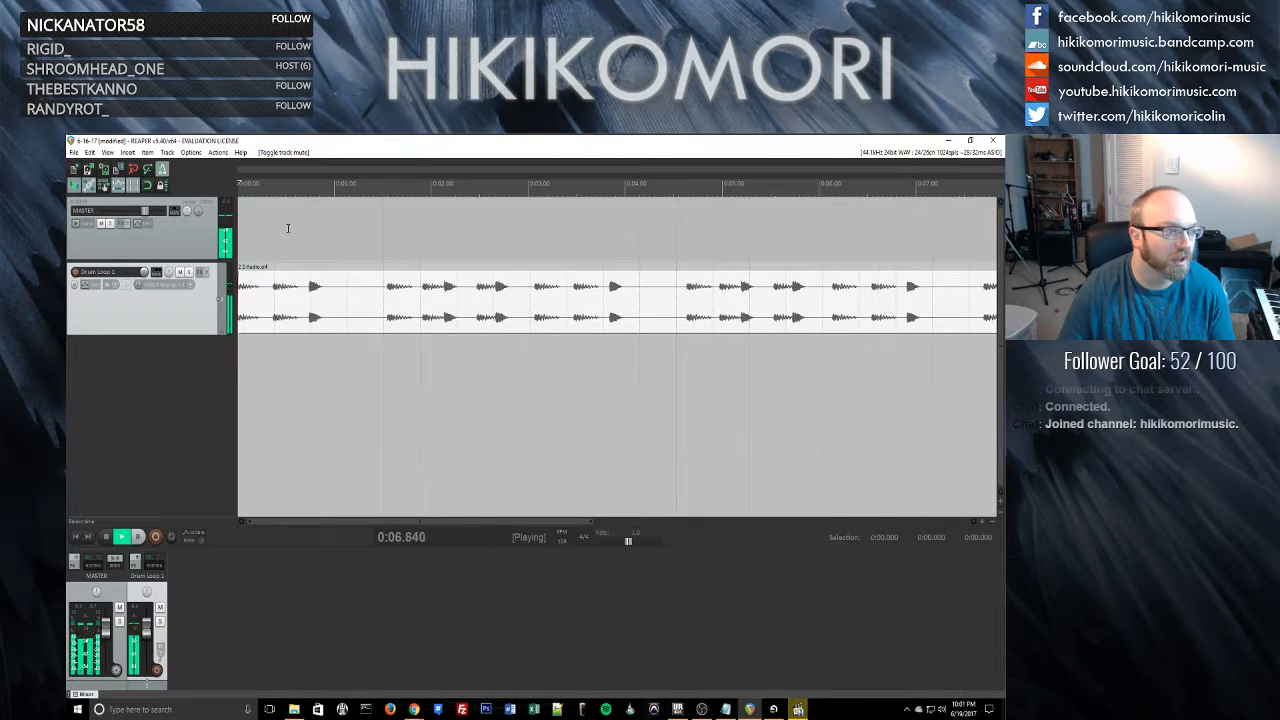
{"action": "key", "text": "space"}
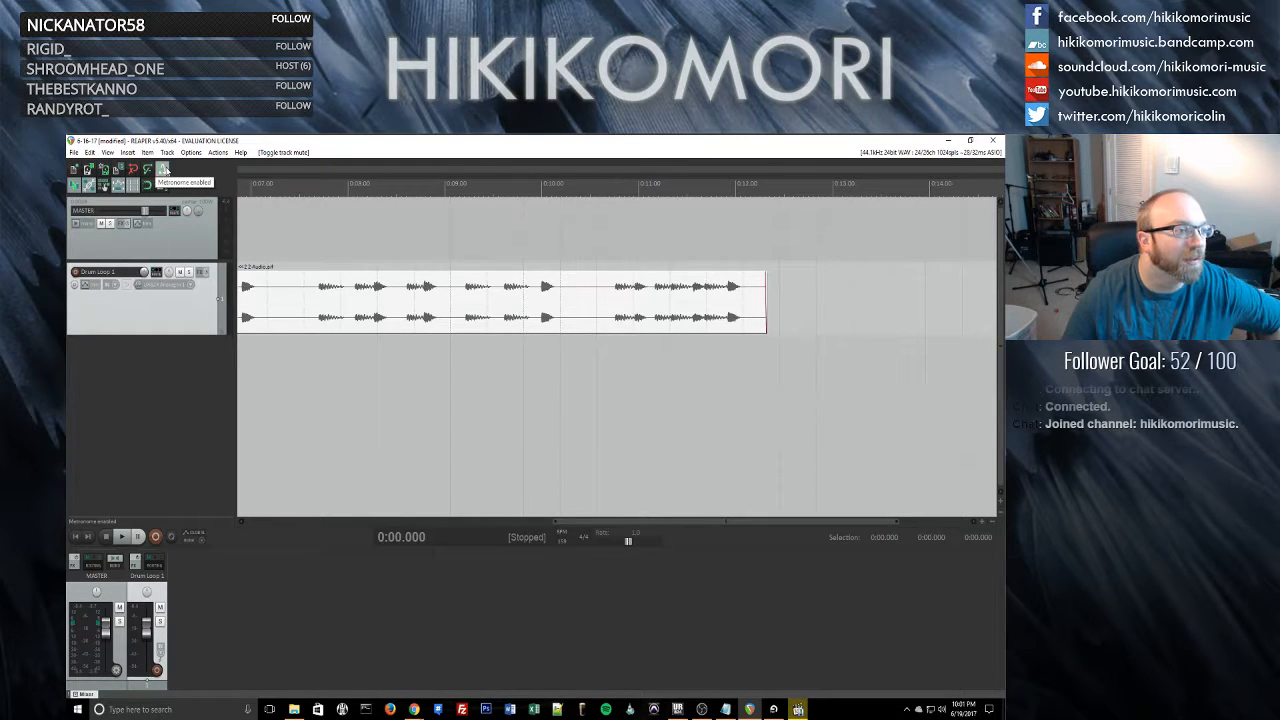
- Check the project BPM in REAPER's project settings and compare it with the tempo of the Live set
{"action": "left_click", "coordinate": [73, 152]}
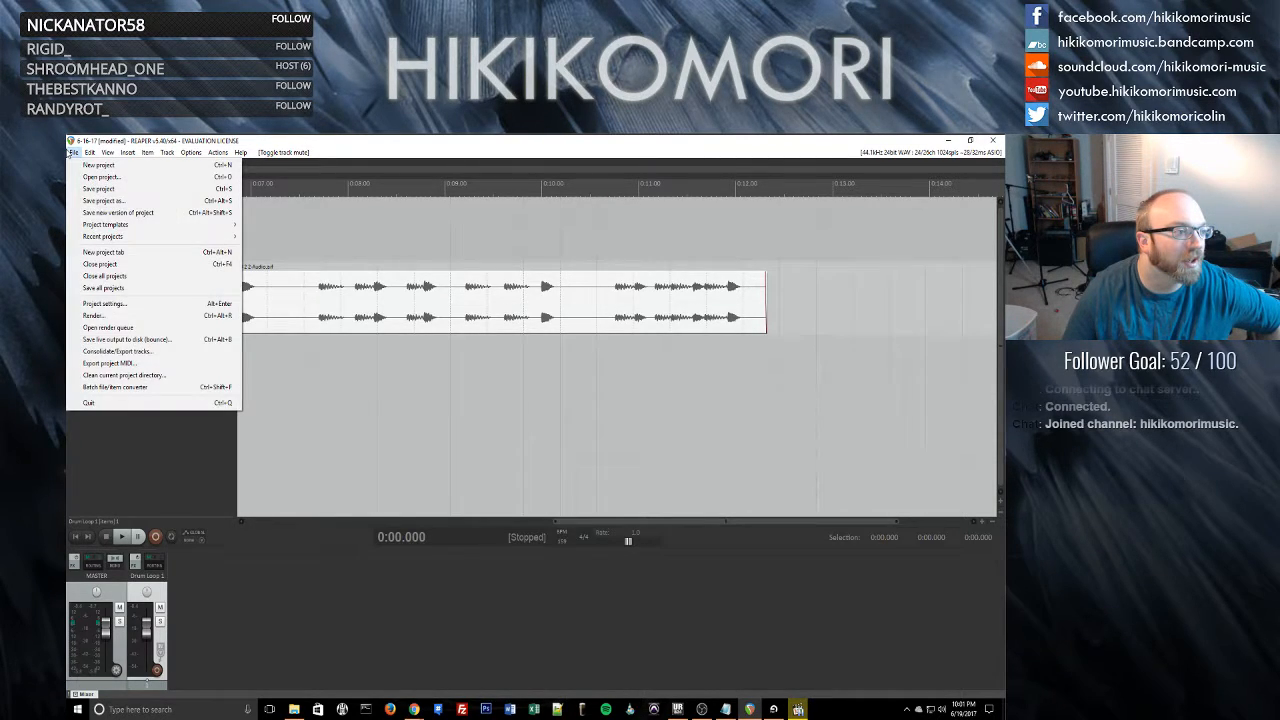
{"action": "left_click", "coordinate": [188, 305]}
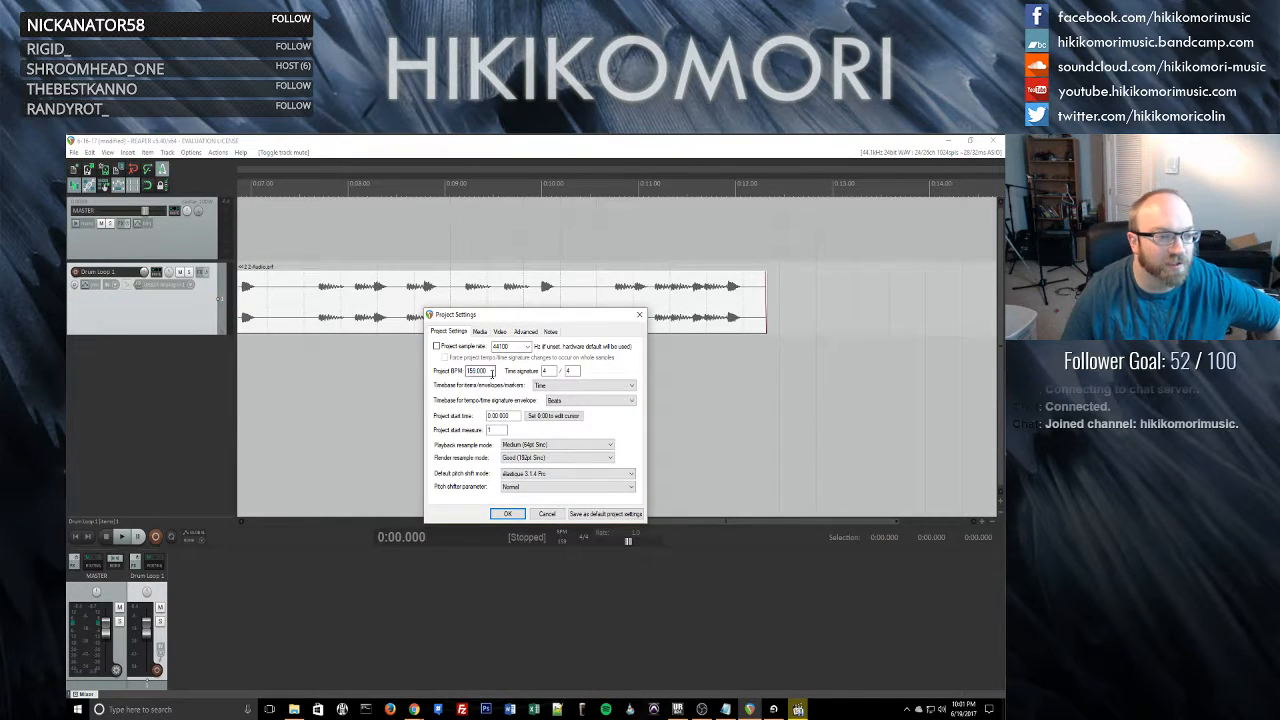
{"action": "left_click", "coordinate": [507, 514]}
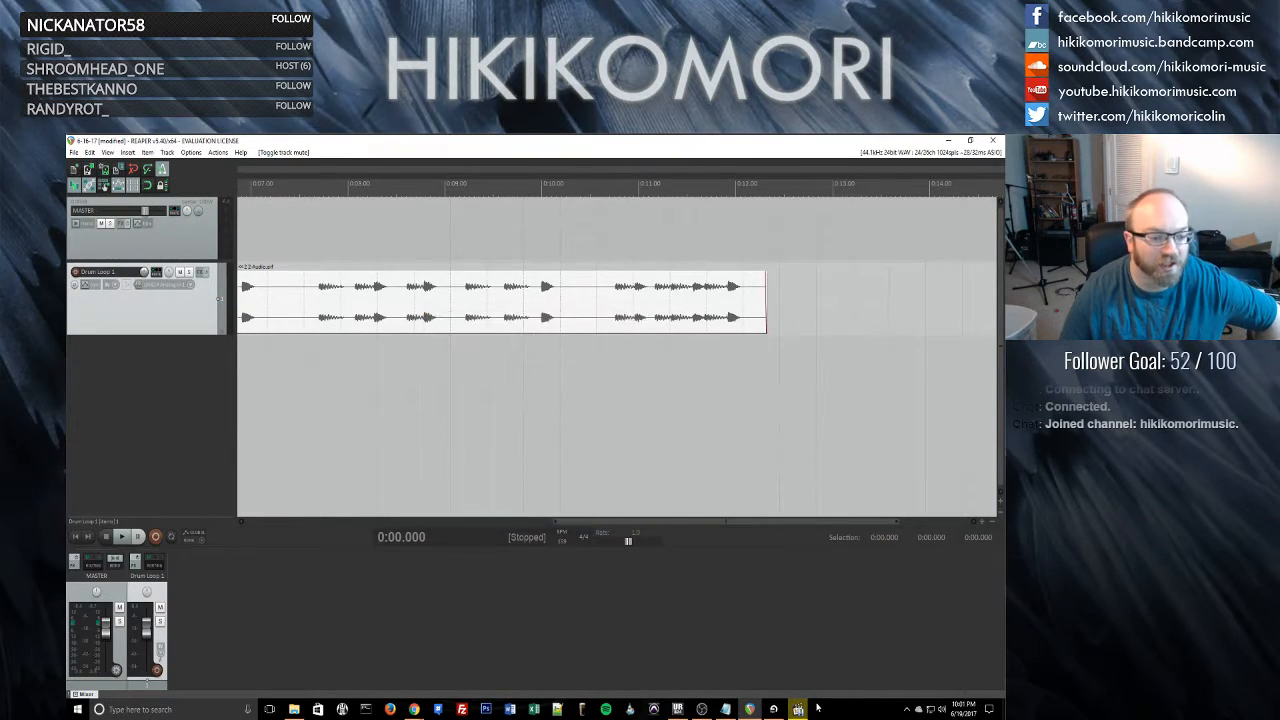
{"action": "left_click", "coordinate": [773, 709]}
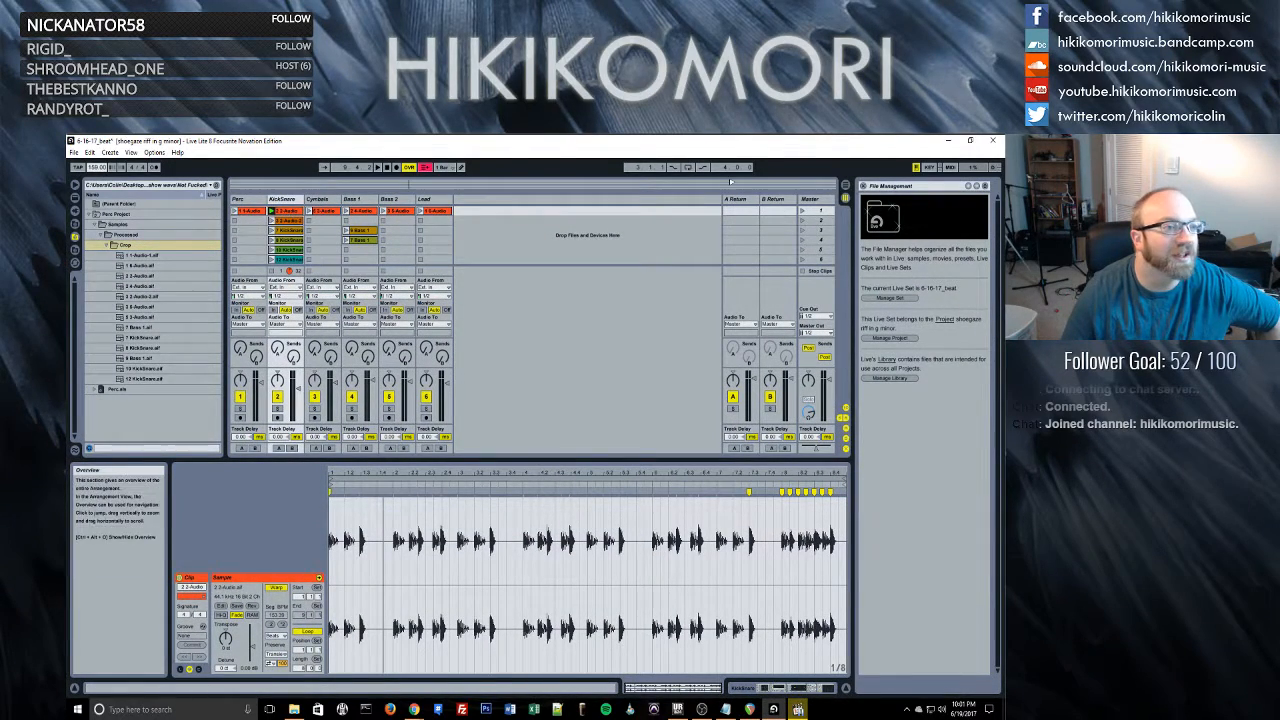
{"action": "left_click", "coordinate": [948, 141]}
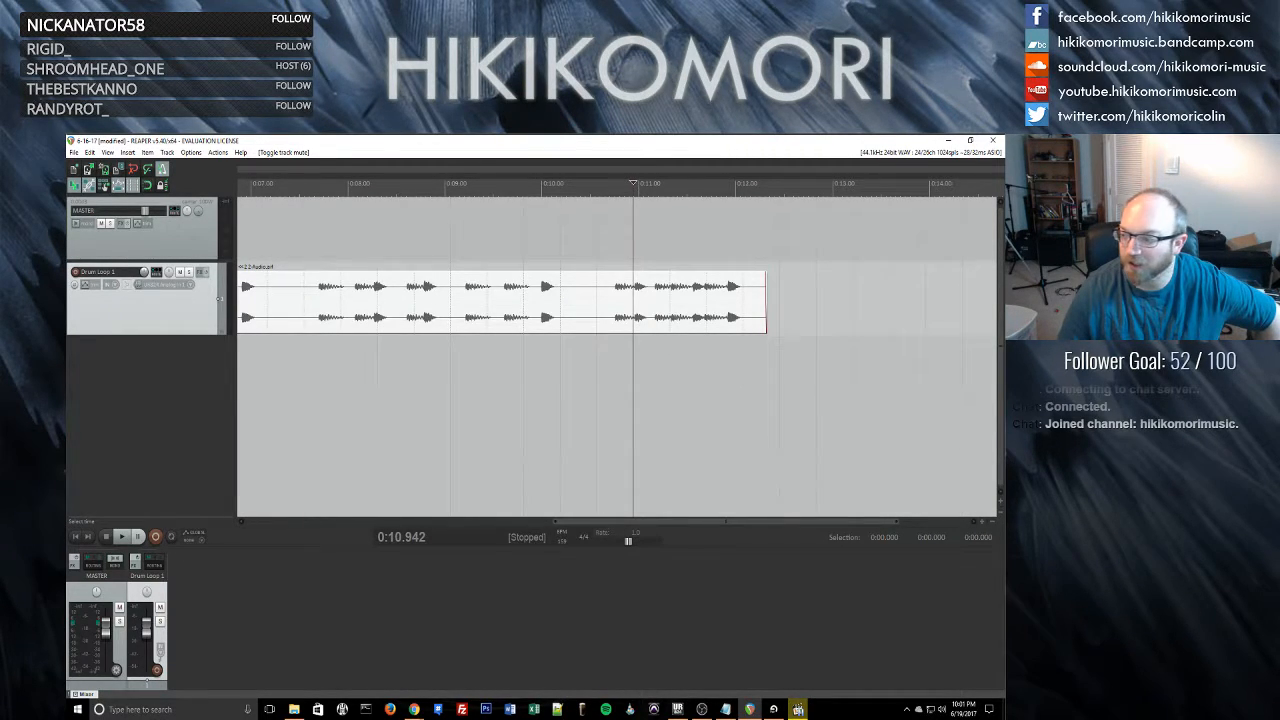
- Listen to the first KickSnare clip in Live for comparison and switch back to the REAPER project
{"action": "key", "text": "alt+Tab"}
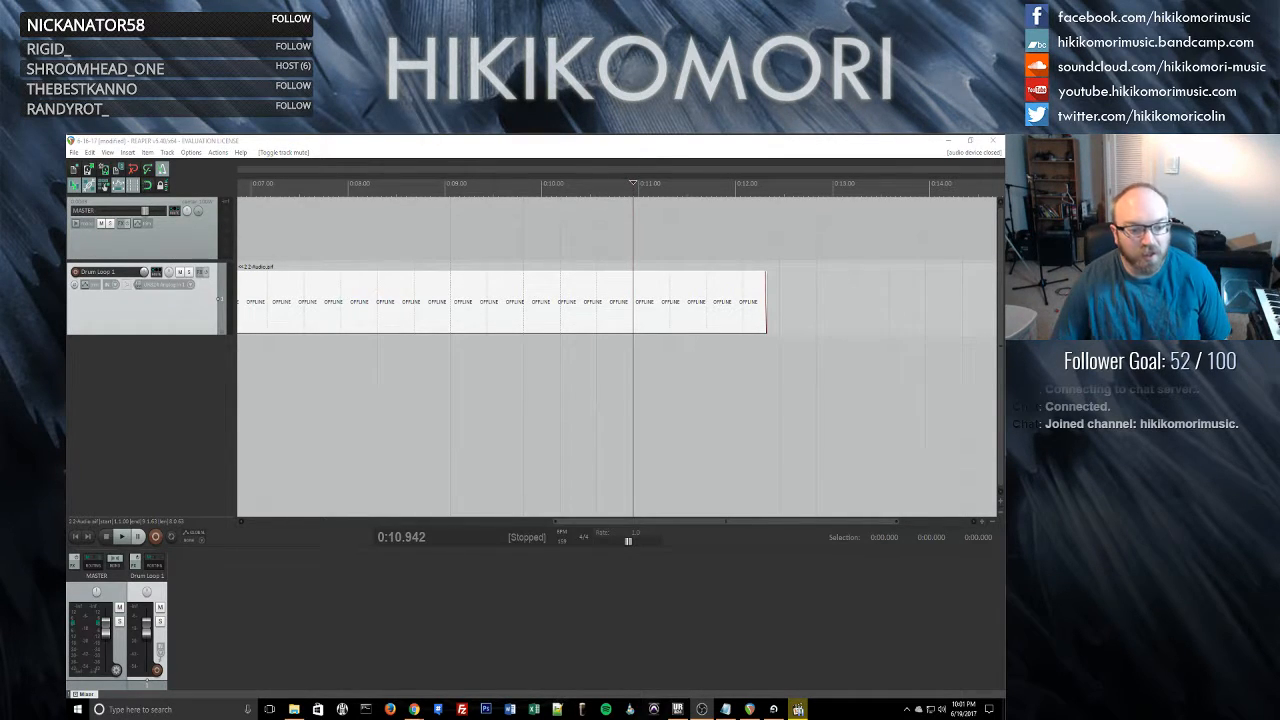
{"action": "key", "text": "alt+Tab"}
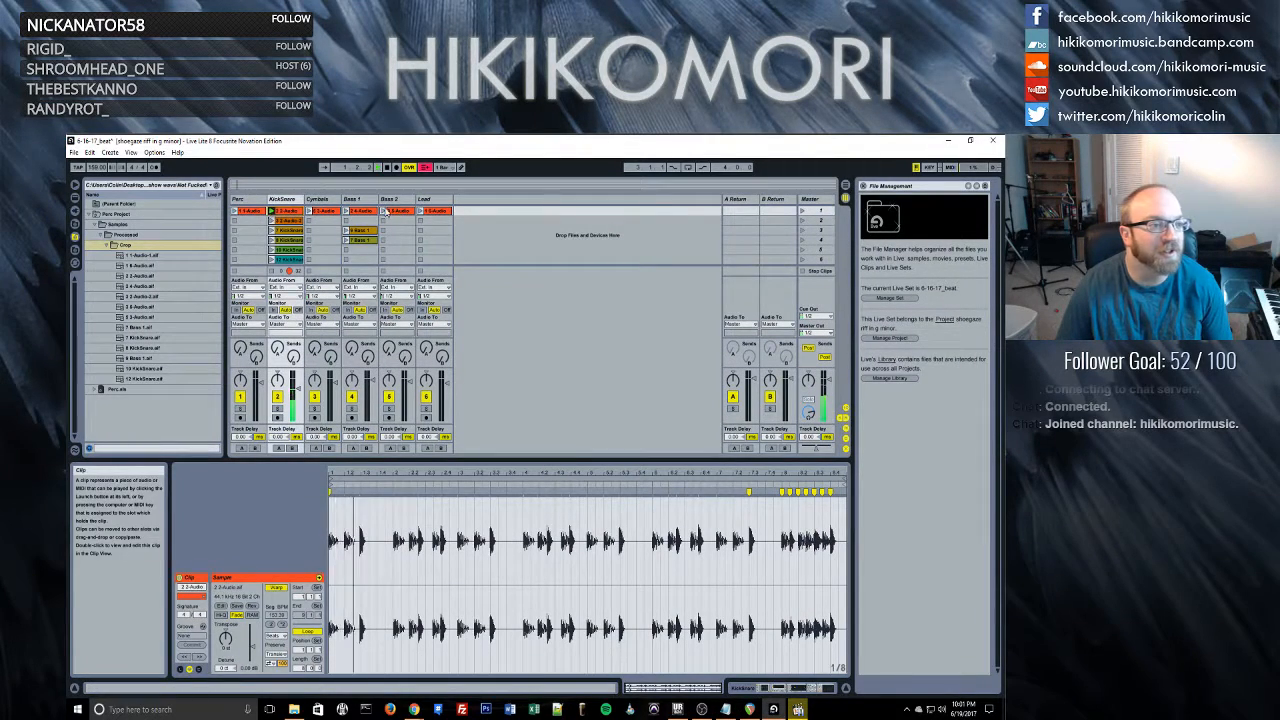
{"action": "key", "text": "alt+Tab"}
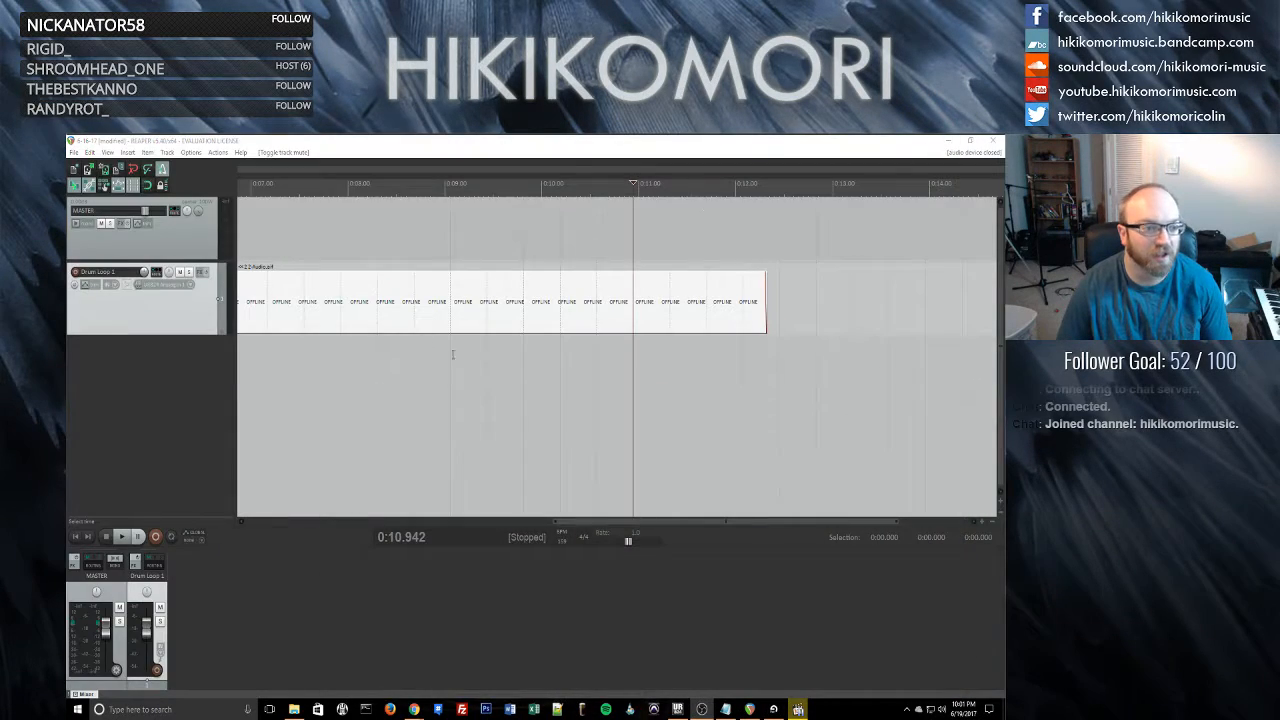
{"action": "left_click", "coordinate": [415, 302]}
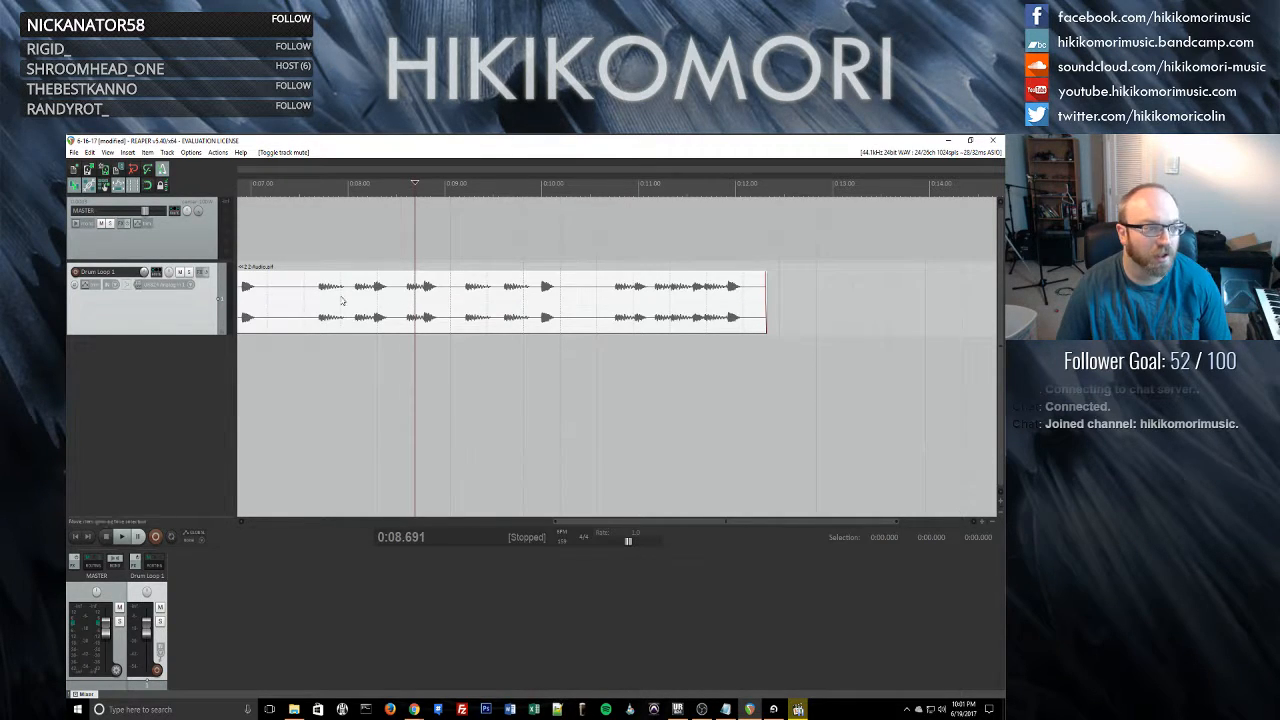
- Play Drum Loop 1 from the project start against the metronome, and return to Live to stop its playback
{"action": "left_click", "coordinate": [76, 537]}
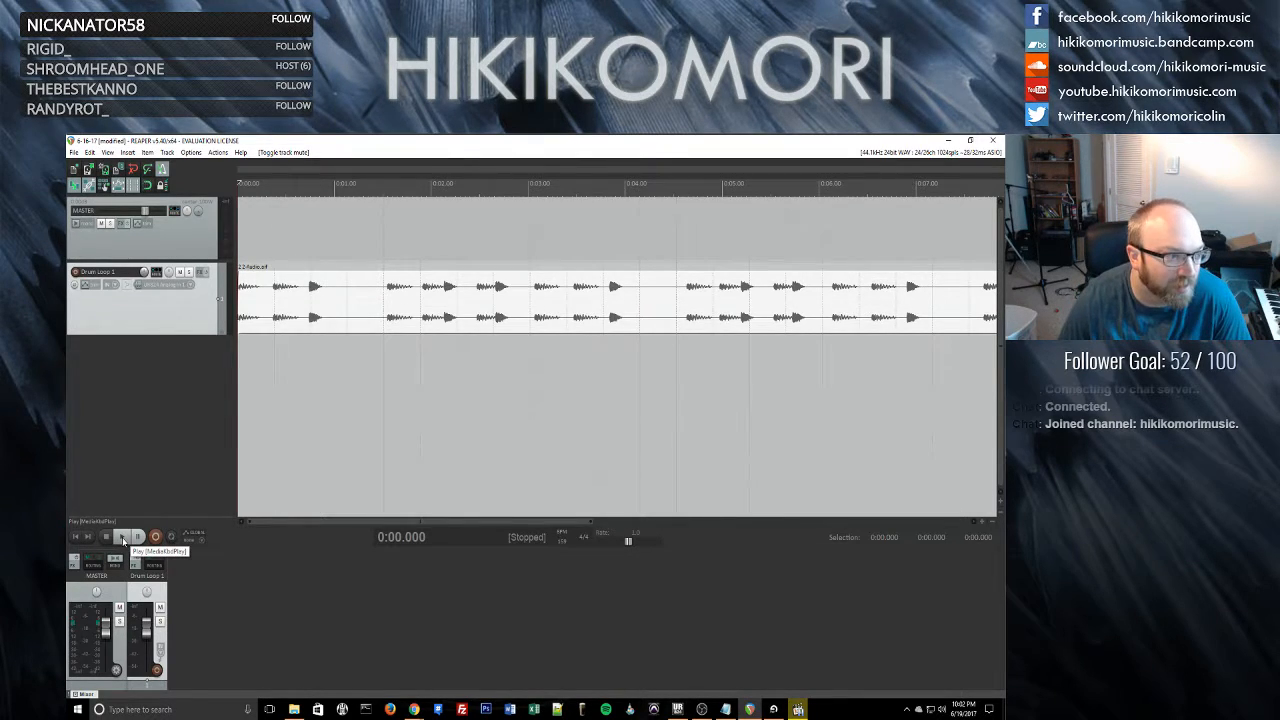
{"action": "left_click", "coordinate": [123, 538]}
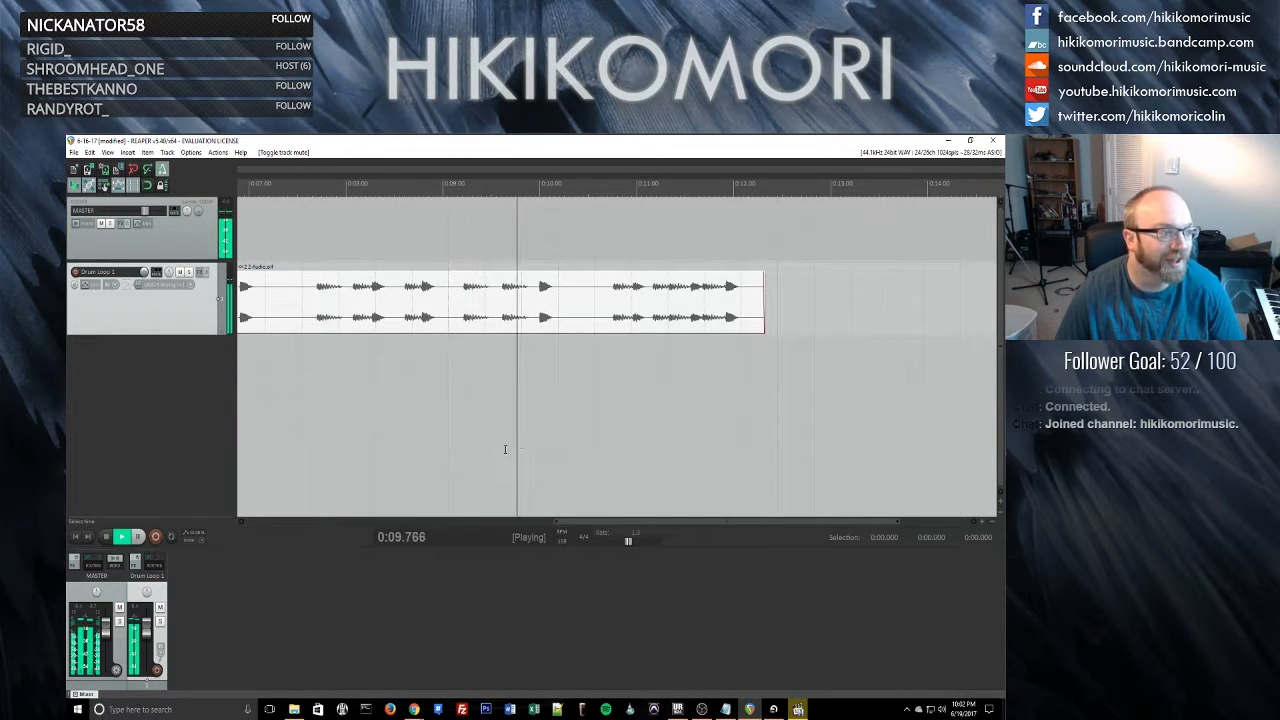
{"action": "left_click", "coordinate": [106, 537]}
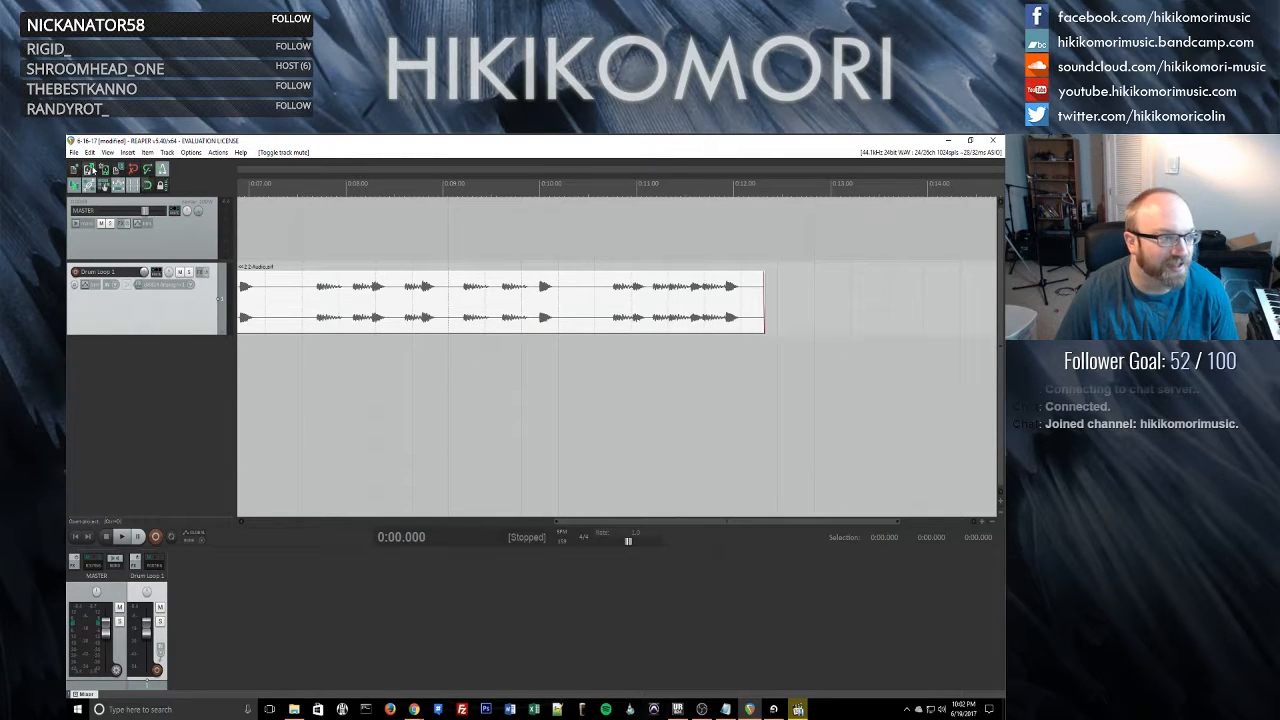
{"action": "left_click", "coordinate": [774, 707]}
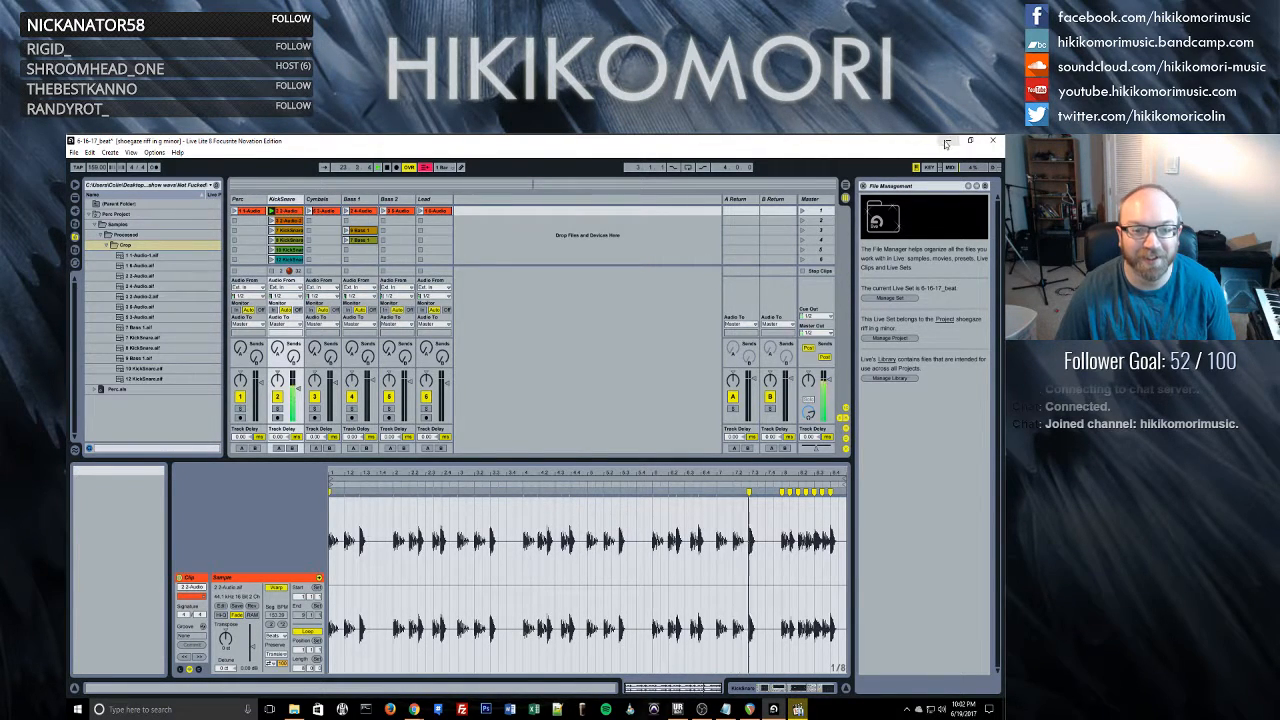
{"action": "double_click", "coordinate": [388, 167]}
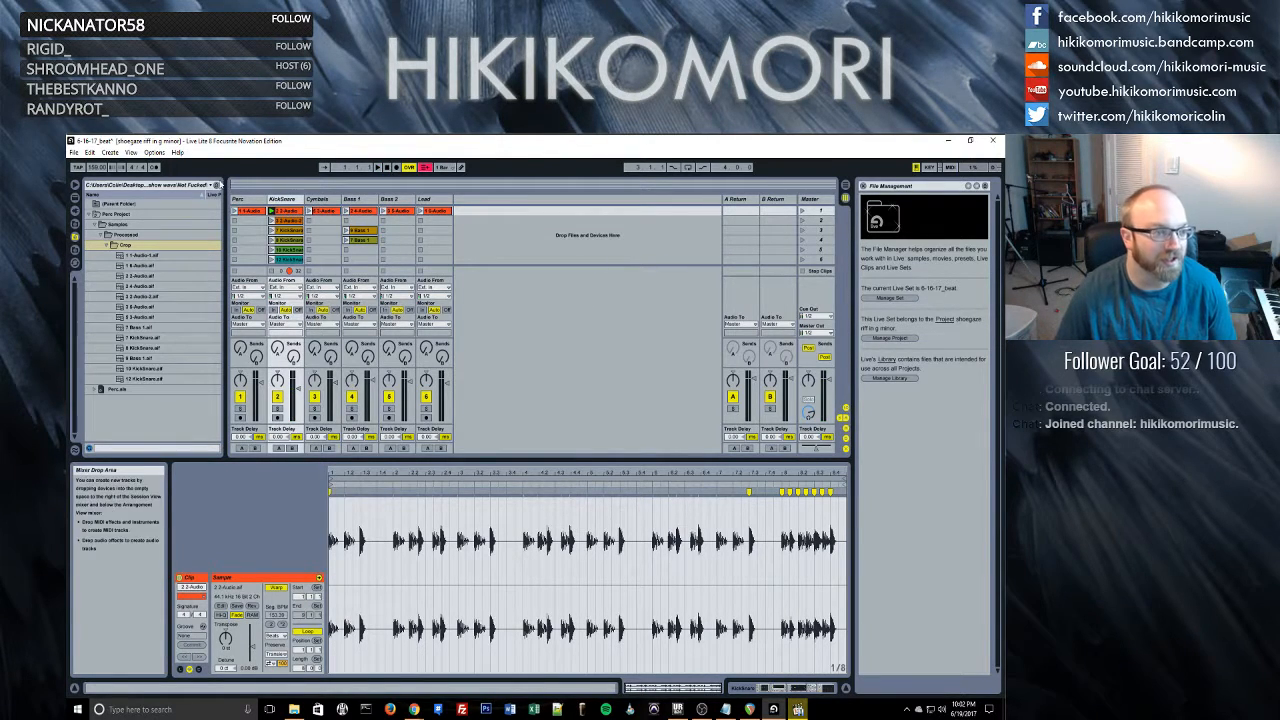
- Switch to REAPER and delete the 2 2-Audio.aif item from the Drum Loop 1 track
{"action": "left_click", "coordinate": [947, 140]}
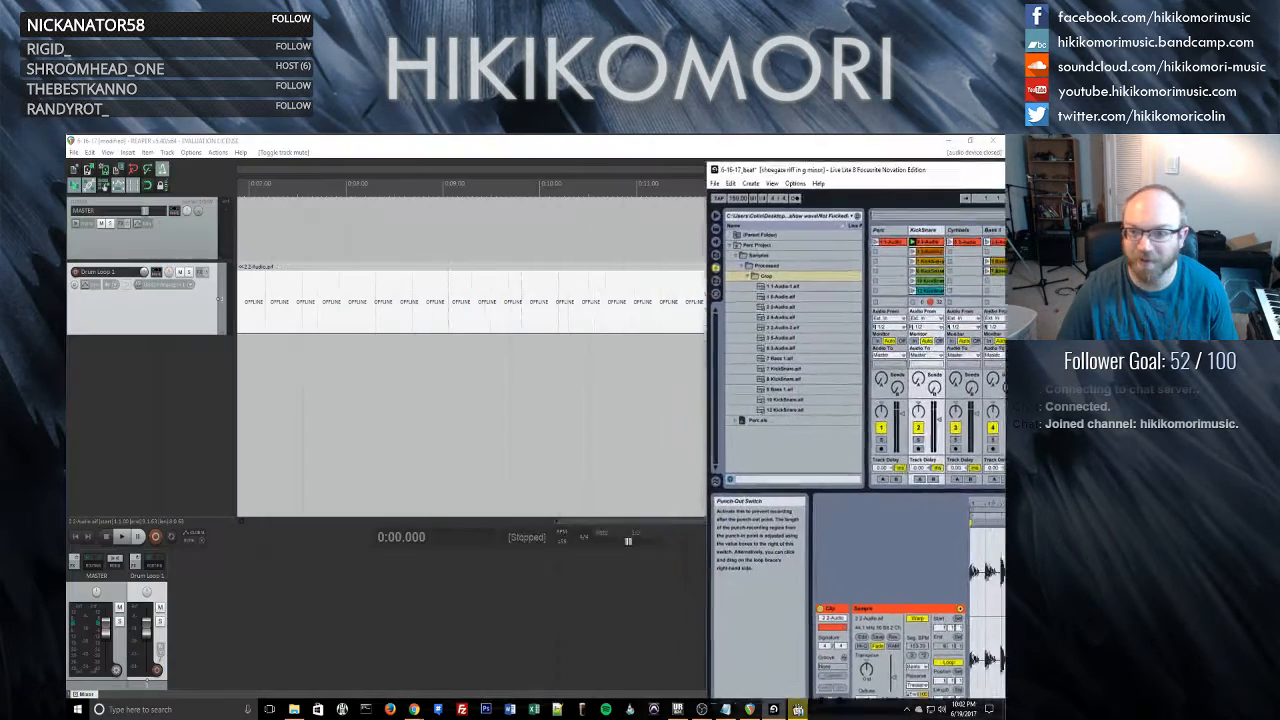
{"action": "left_click", "coordinate": [311, 293]}
{"action": "left_click_drag", "start_coordinate": [814, 284], "coordinate": [100, 303]}
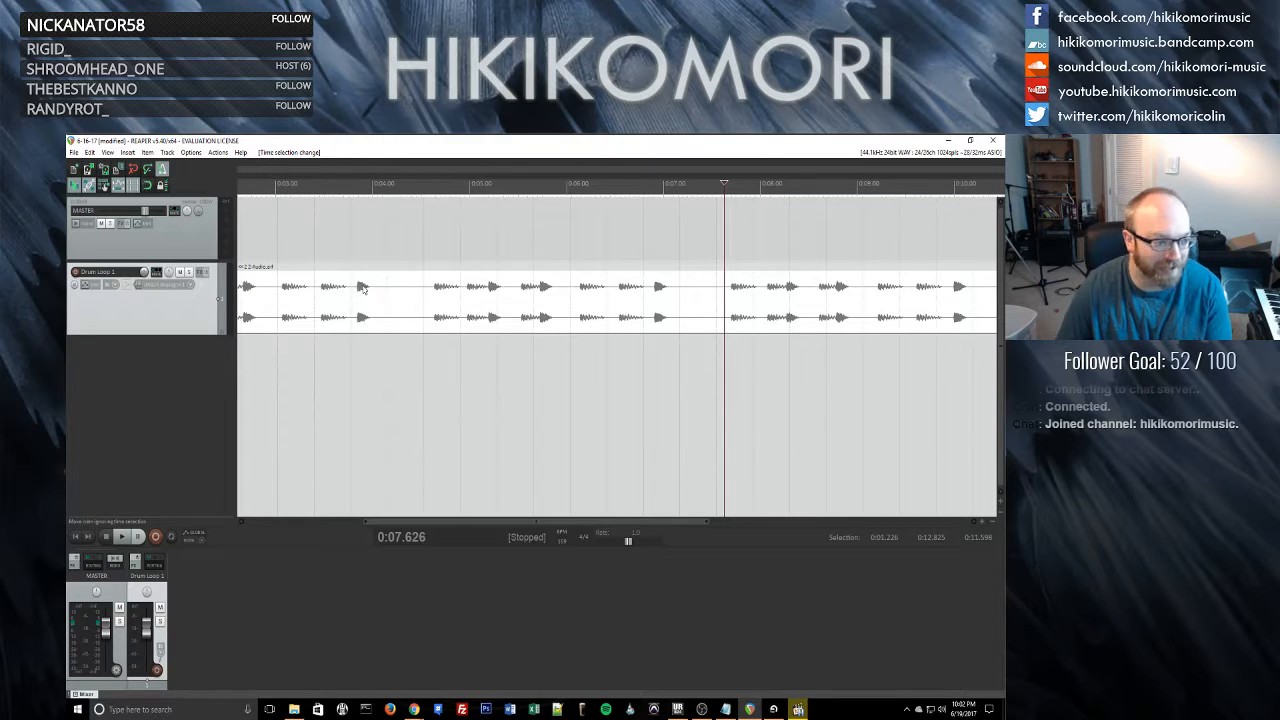
{"action": "key", "text": "Delete"}
{"action": "left_click", "coordinate": [306, 290]}
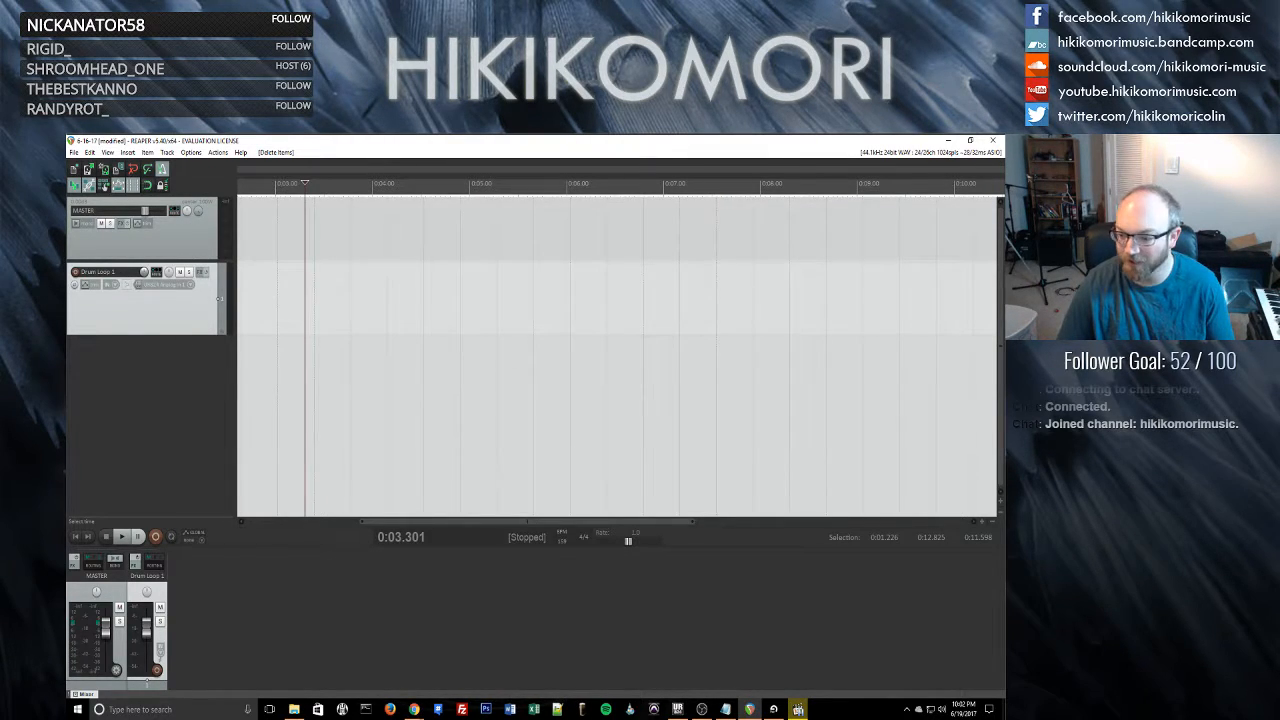
{"action": "key", "text": "alt+Tab"}
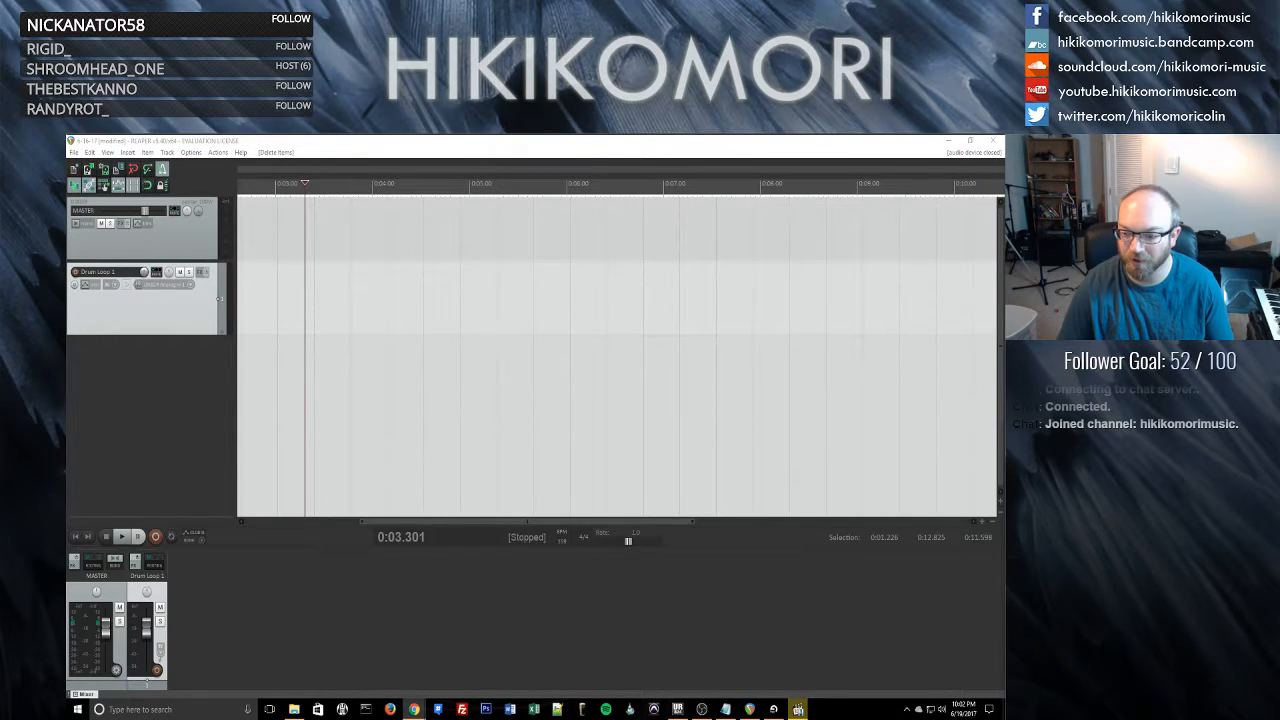
{"action": "key", "text": "alt+Tab"}
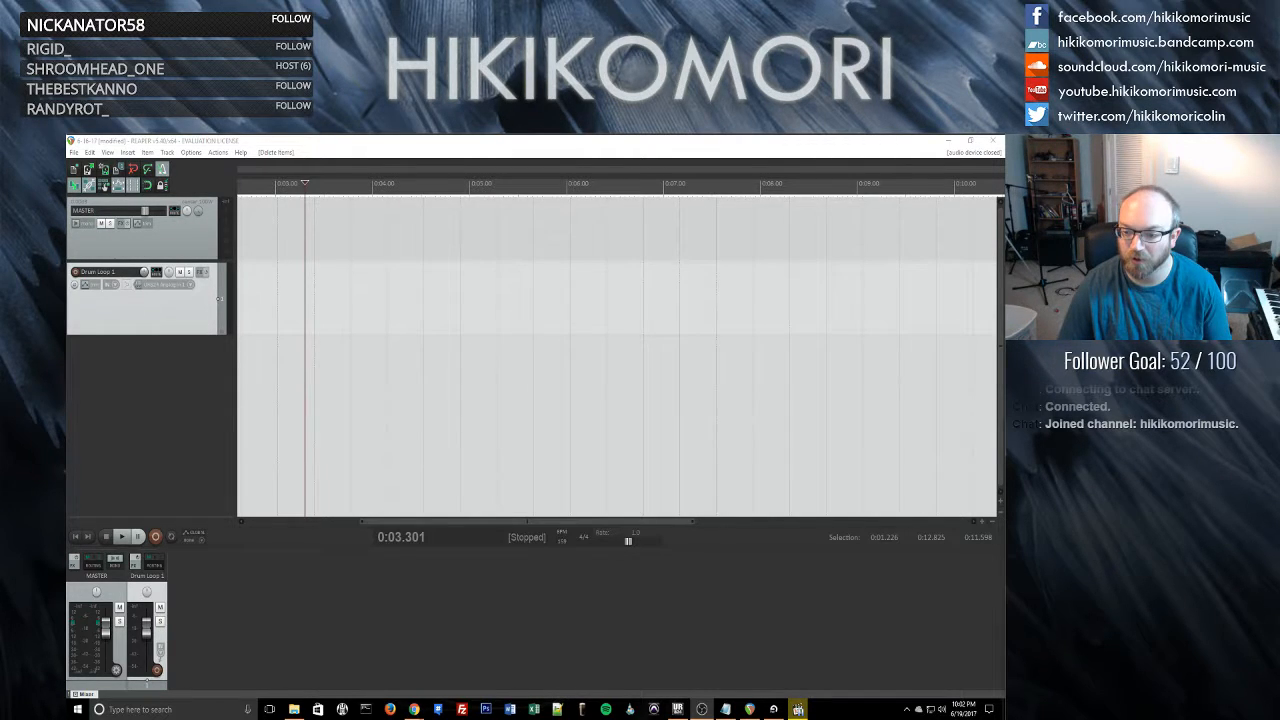
{"action": "key", "text": "alt+Tab"}
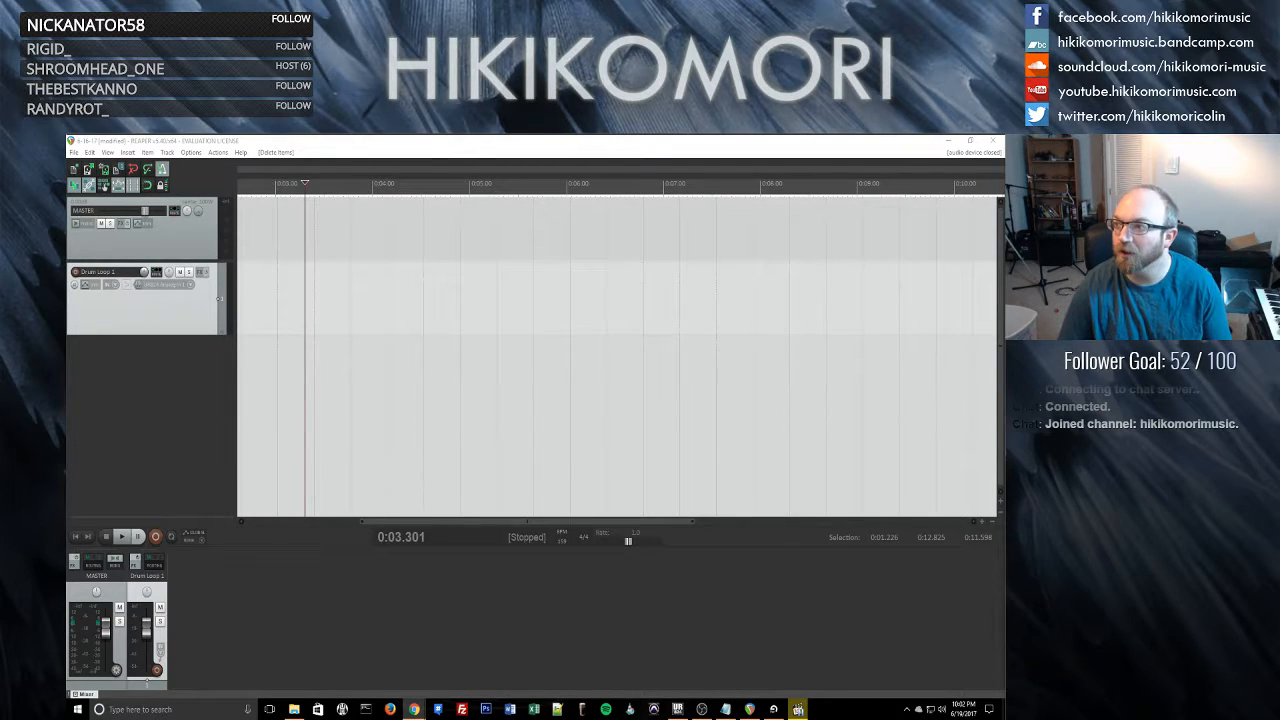
{"action": "key", "text": "alt+Tab"}
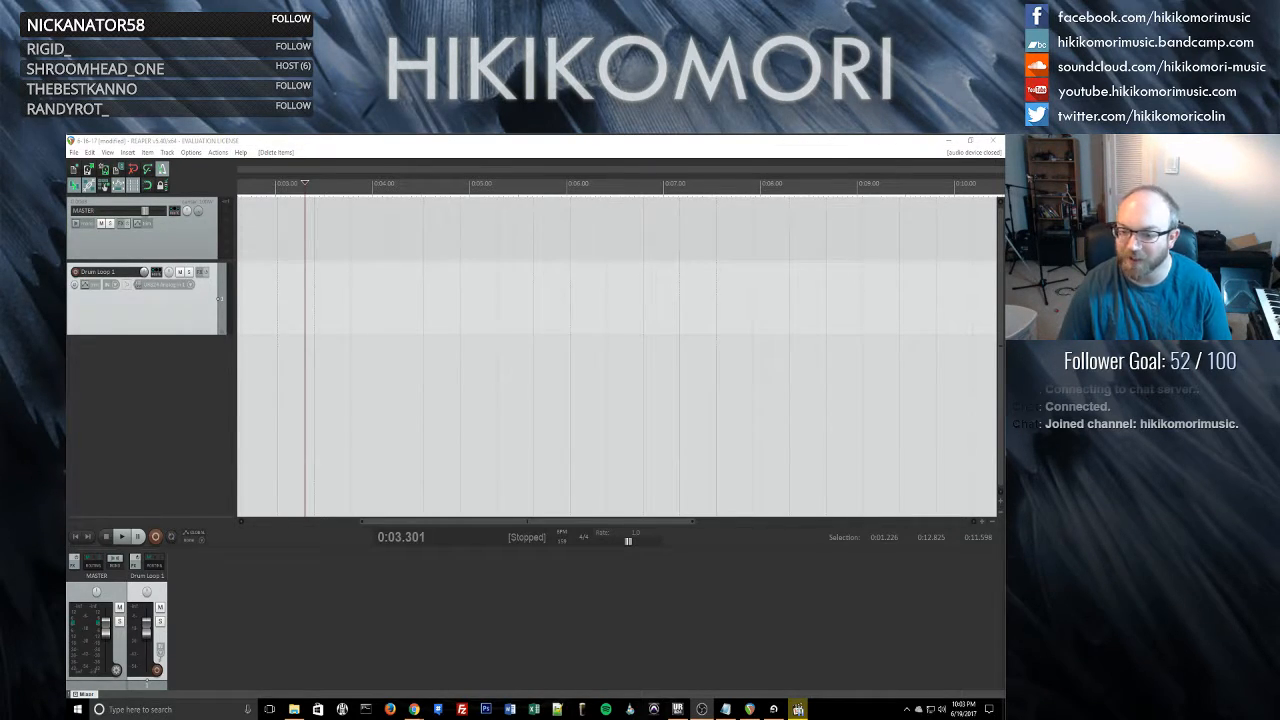
{"action": "key", "text": "alt+Tab"}
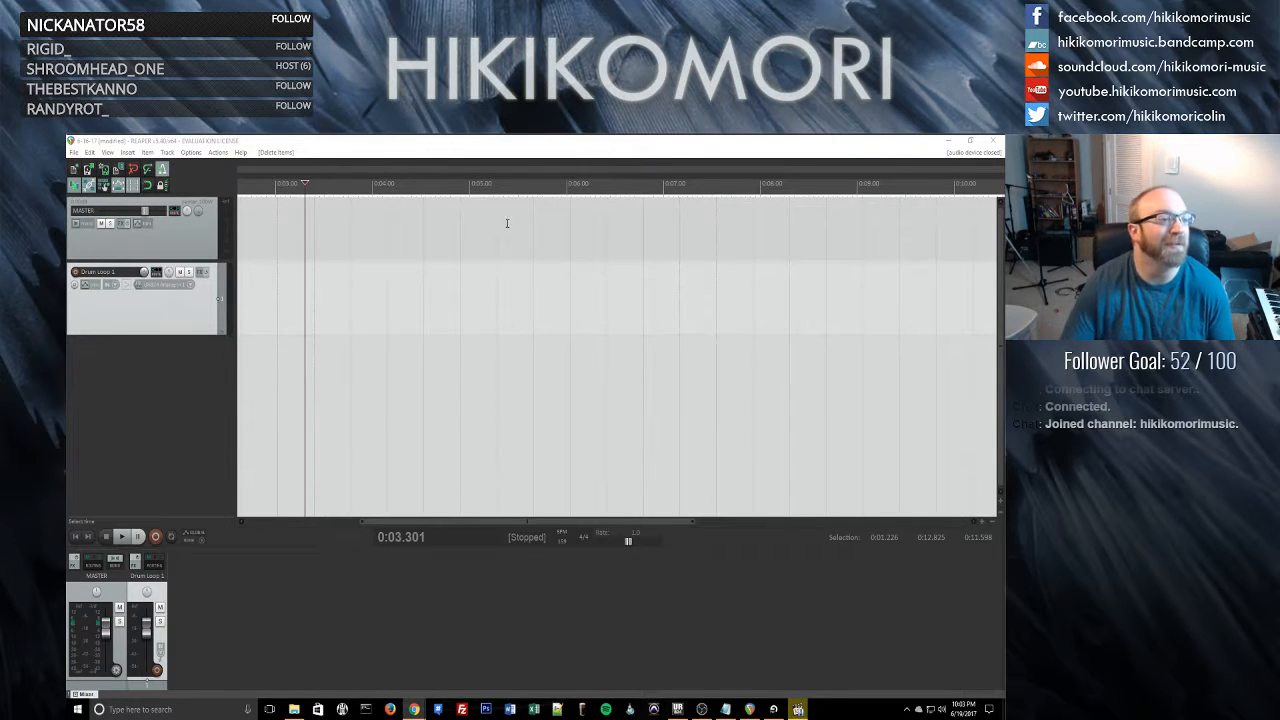
- Return the edit cursor to the project start and arm the Drum Loop 1 track for recording
{"action": "left_click", "coordinate": [379, 306]}
{"action": "left_click", "coordinate": [379, 306]}
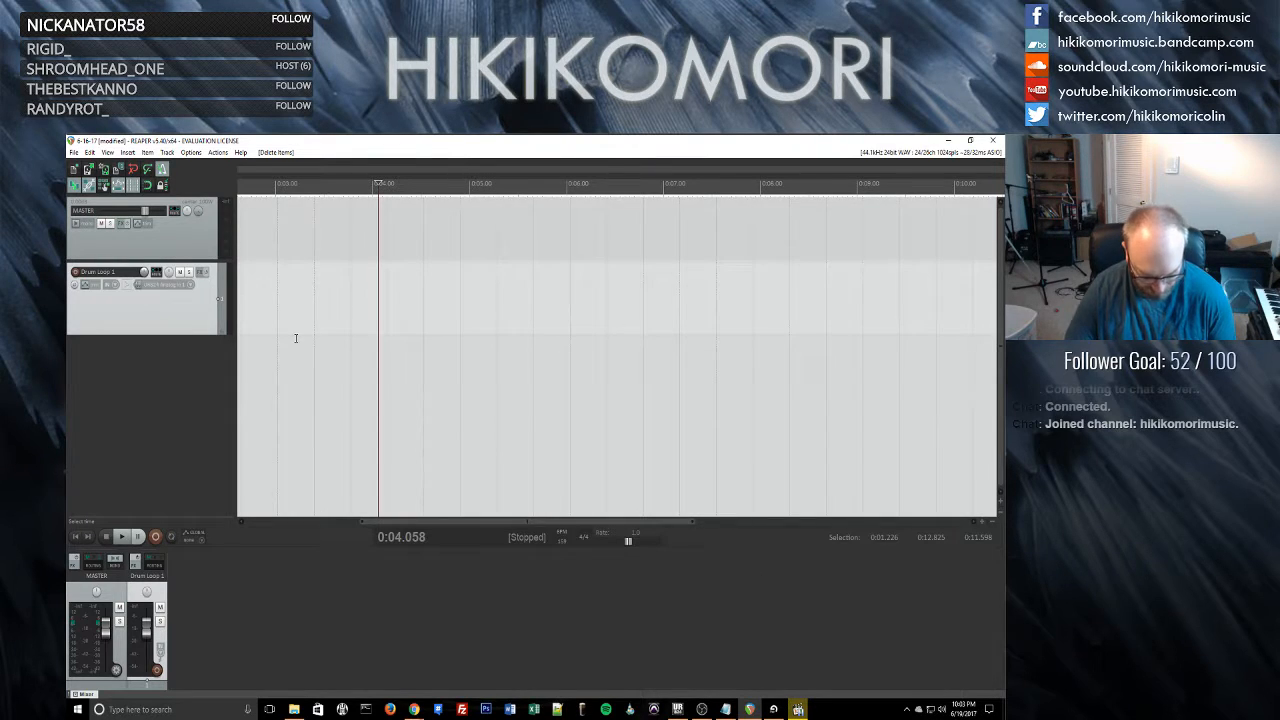
{"action": "scroll", "coordinate": [294, 337], "scroll_direction": "up", "scroll_amount": 2}
{"action": "left_click", "coordinate": [75, 536]}
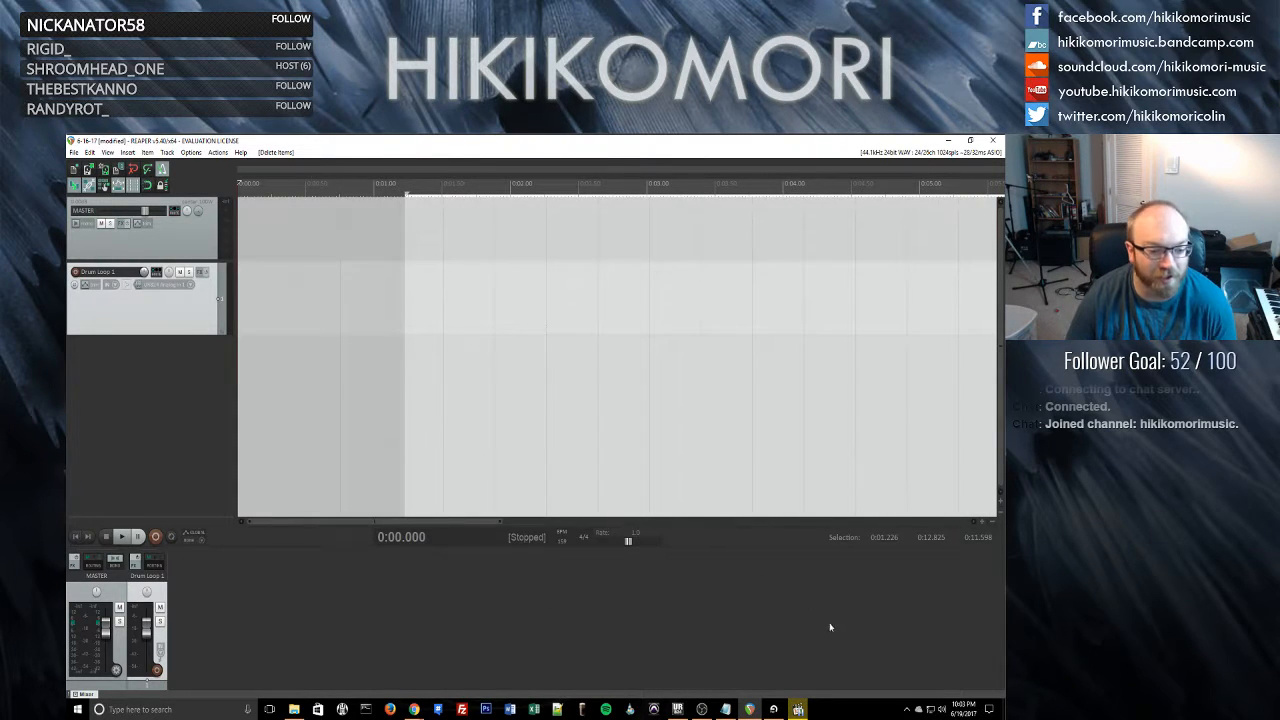
{"action": "left_click", "coordinate": [773, 709]}
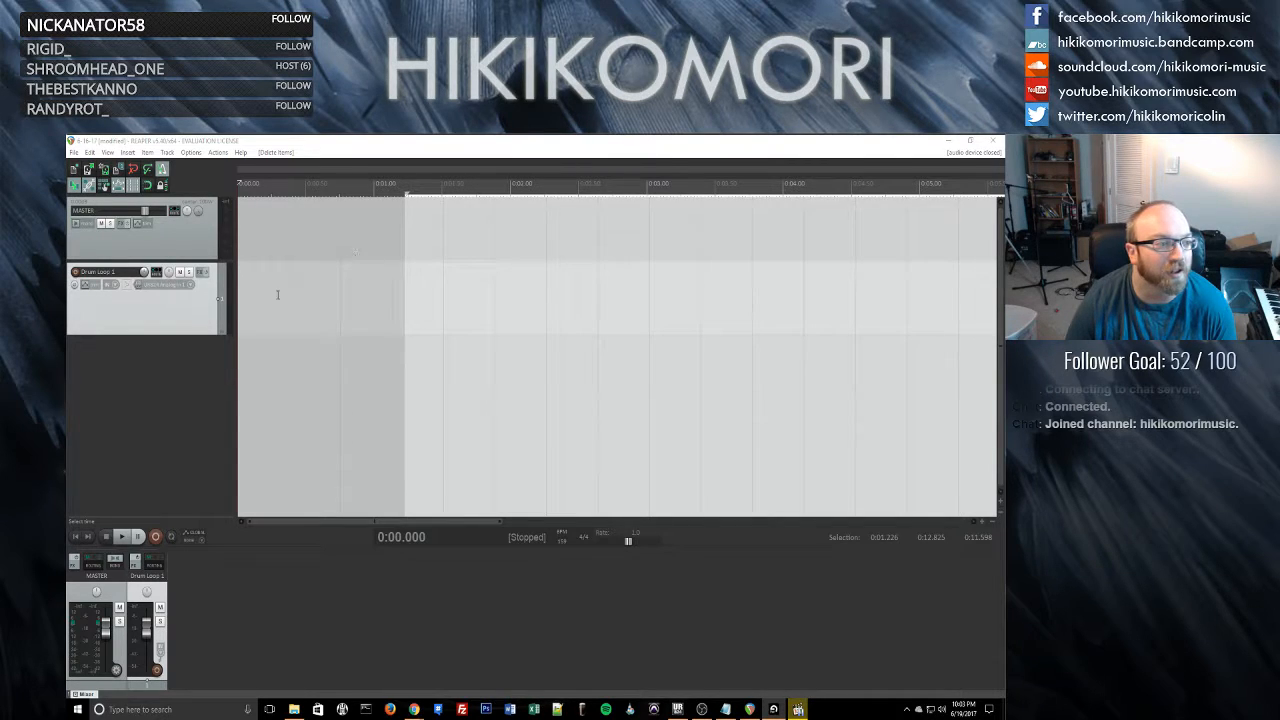
{"action": "left_click", "coordinate": [322, 160]}
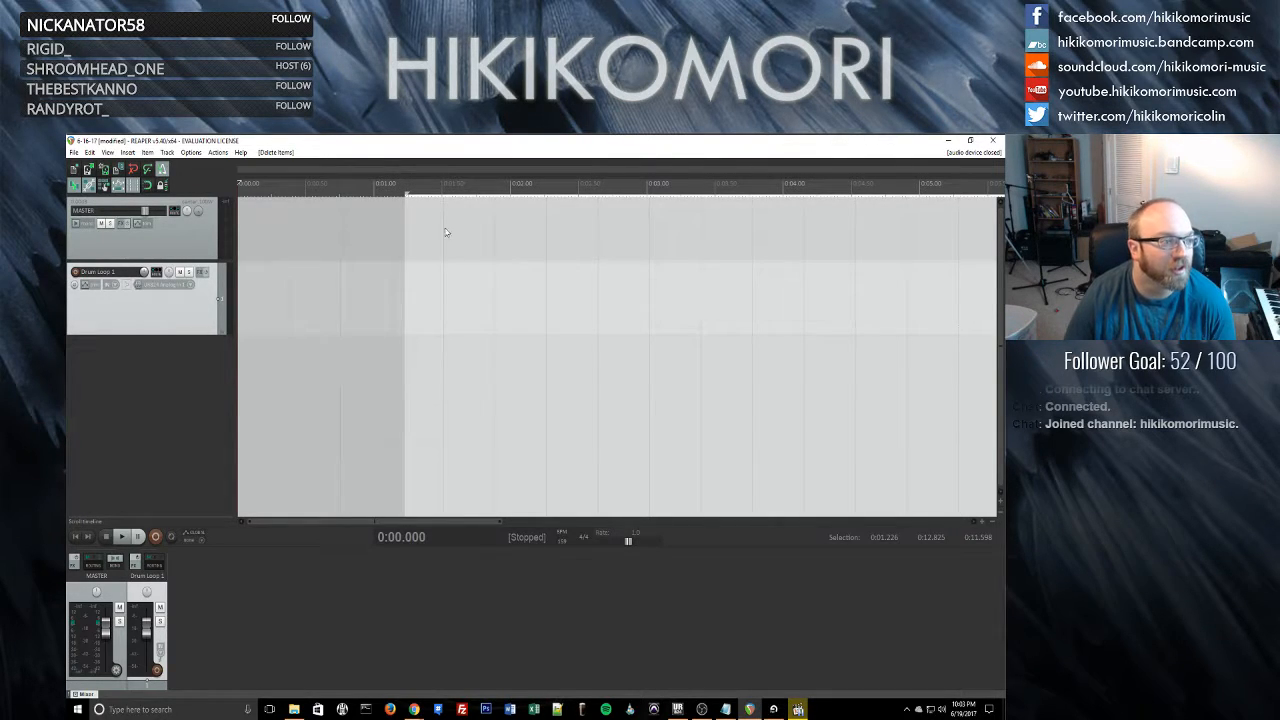
{"action": "left_click", "coordinate": [75, 272]}
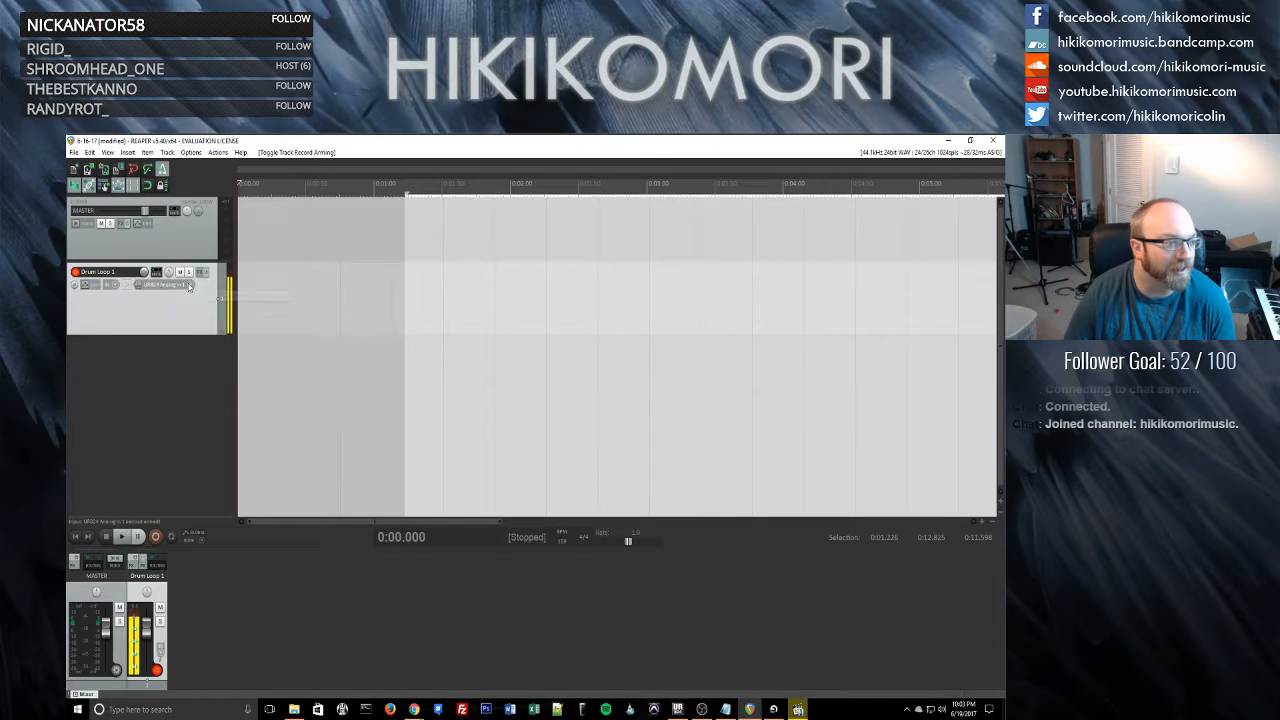
- Look through the stereo inputs available for the Drum Loop 1 track without choosing one
{"action": "left_click", "coordinate": [190, 289]}
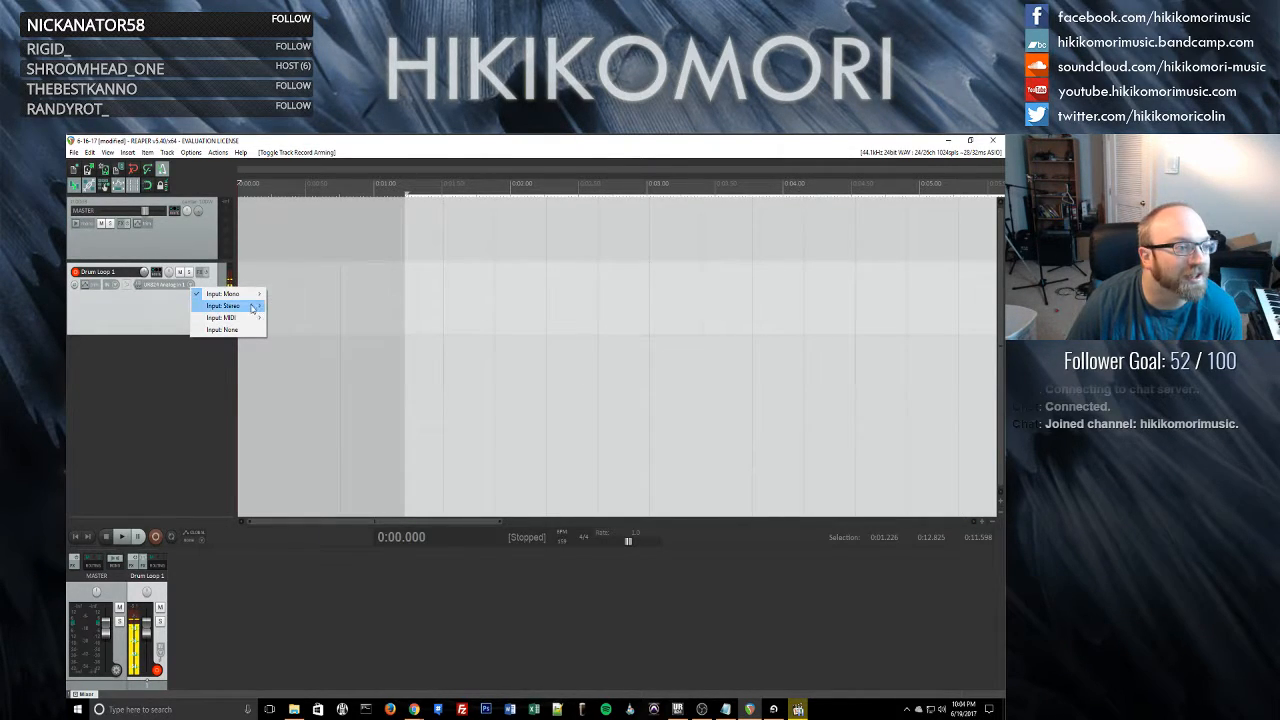
{"action": "mouse_move", "coordinate": [253, 309]}
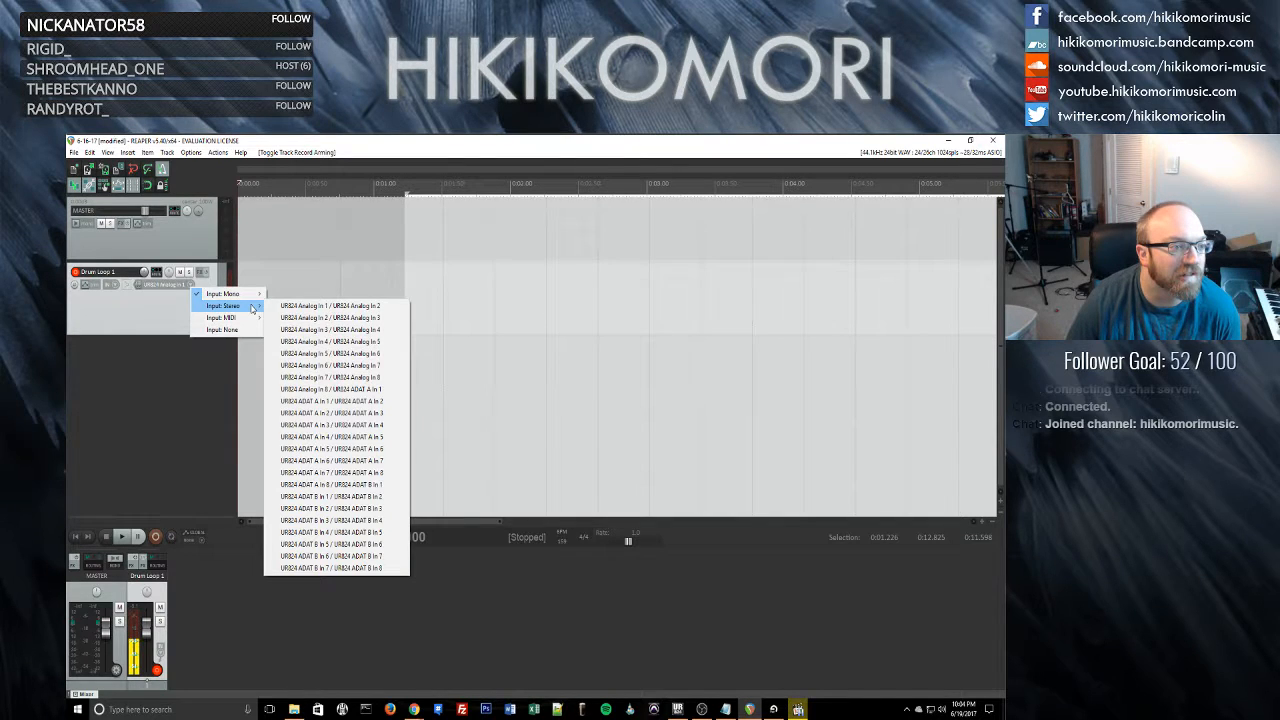
{"action": "left_click", "coordinate": [199, 370]}
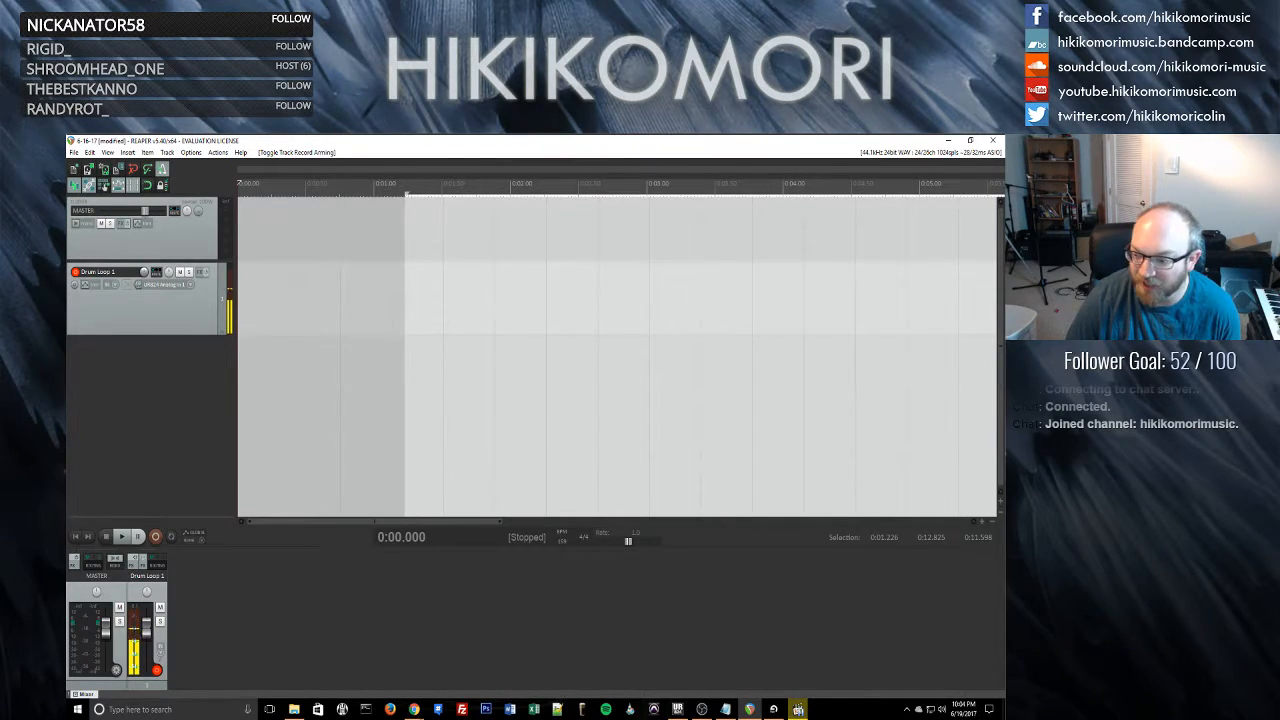
{"action": "key", "text": "alt+Tab"}
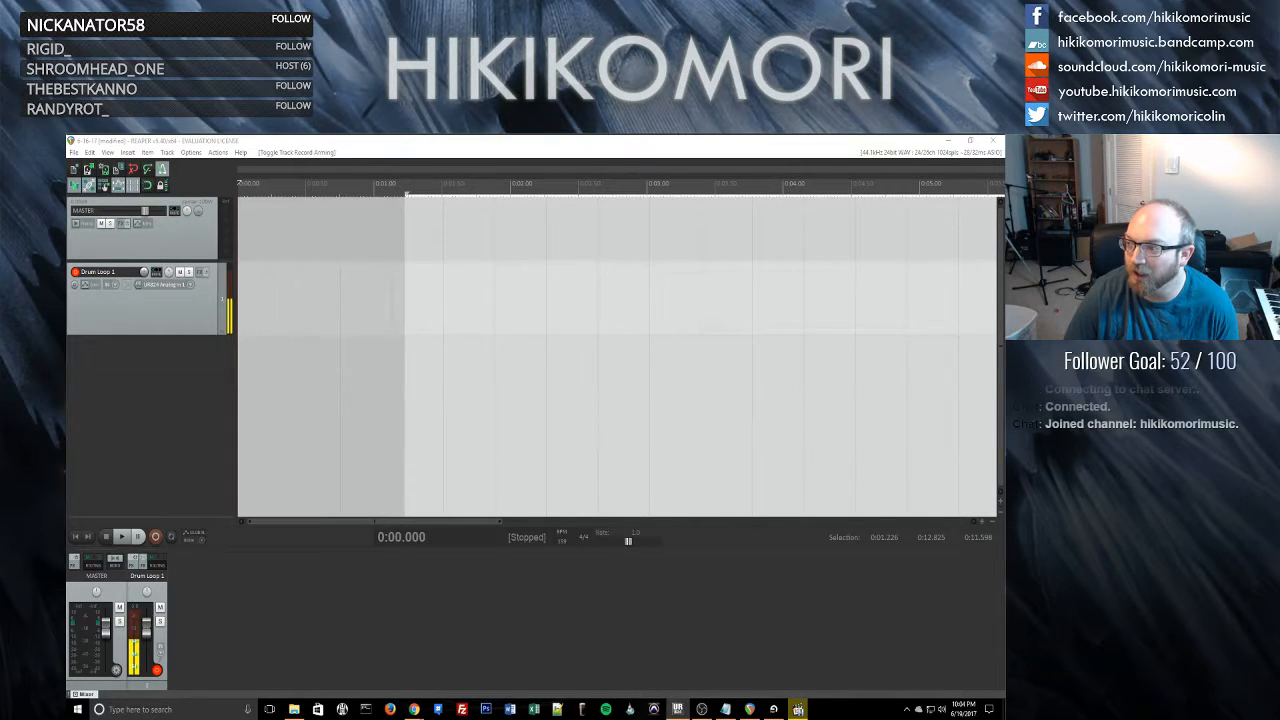
- Set the Drum Loop 1 track's record input to None
{"action": "left_click", "coordinate": [184, 285]}
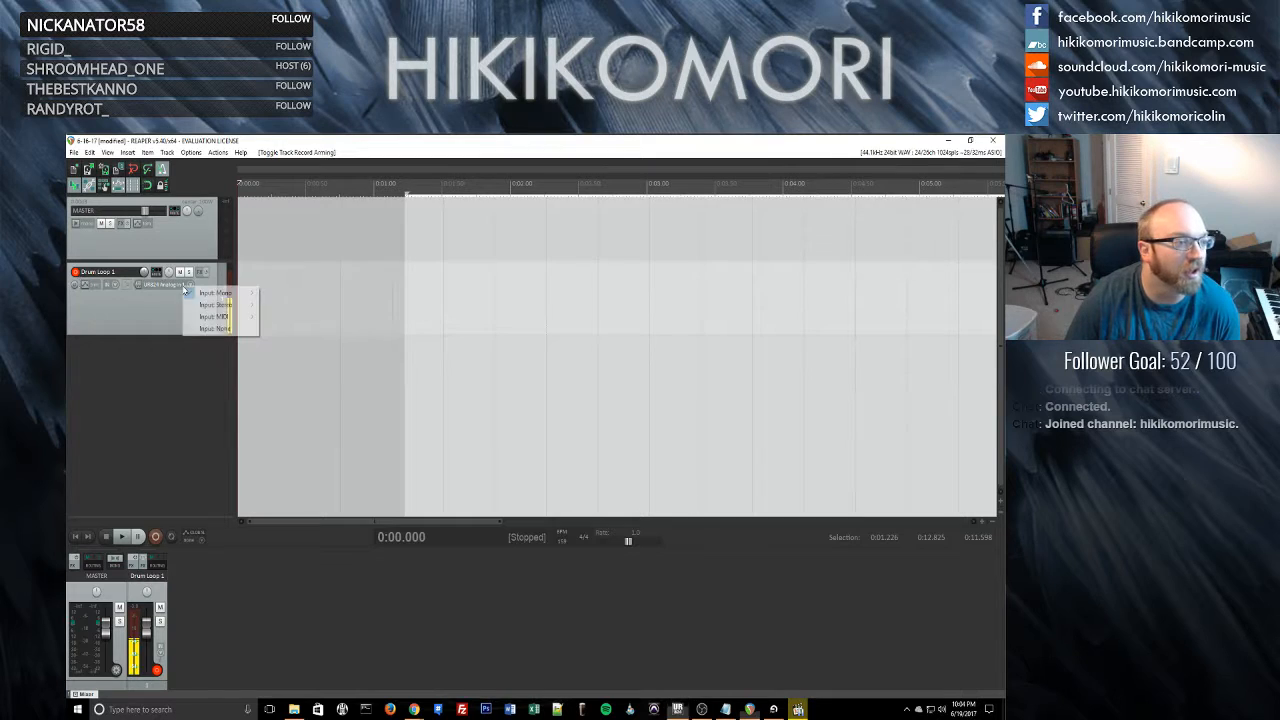
{"action": "mouse_move", "coordinate": [239, 297]}
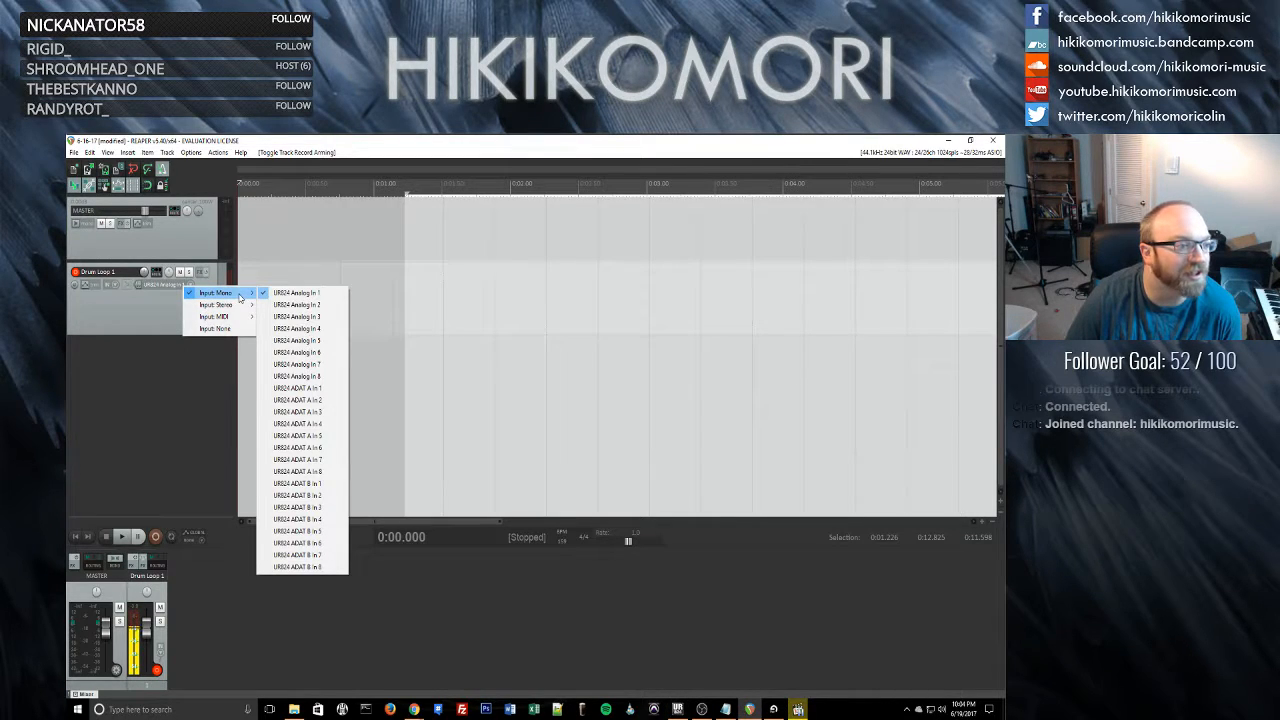
{"action": "left_click", "coordinate": [215, 328]}
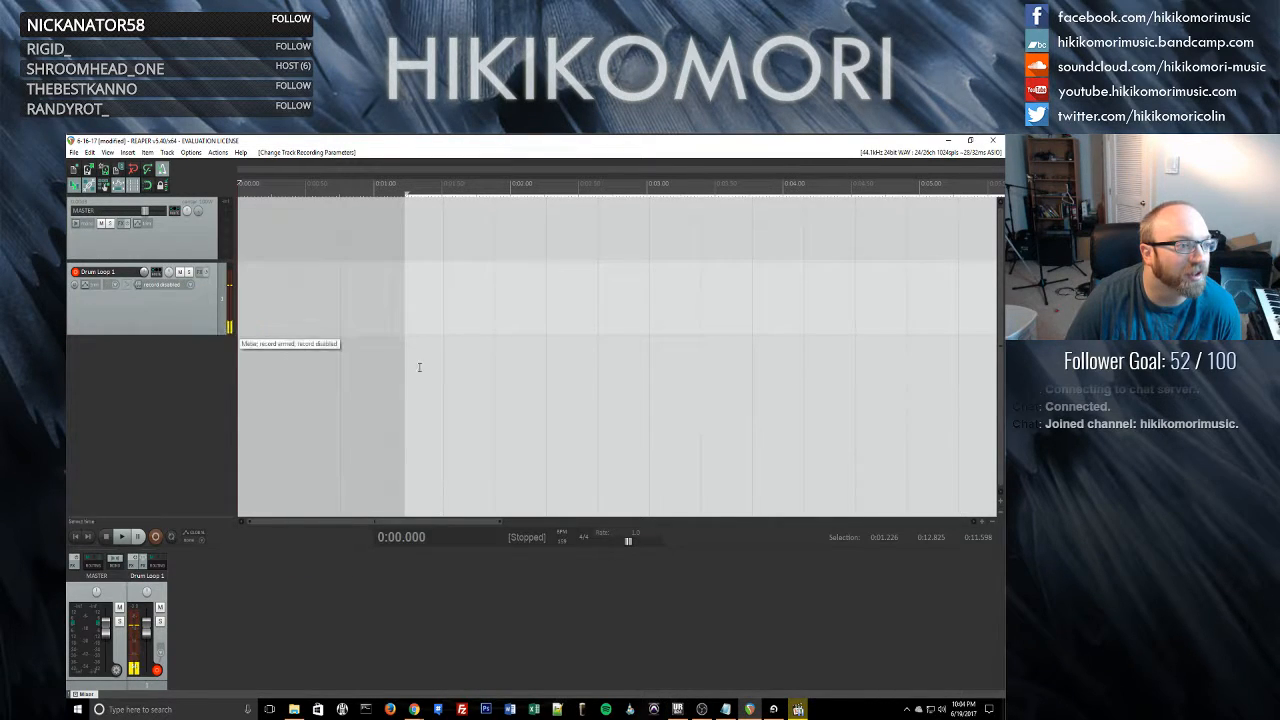
{"action": "left_click", "coordinate": [188, 288]}
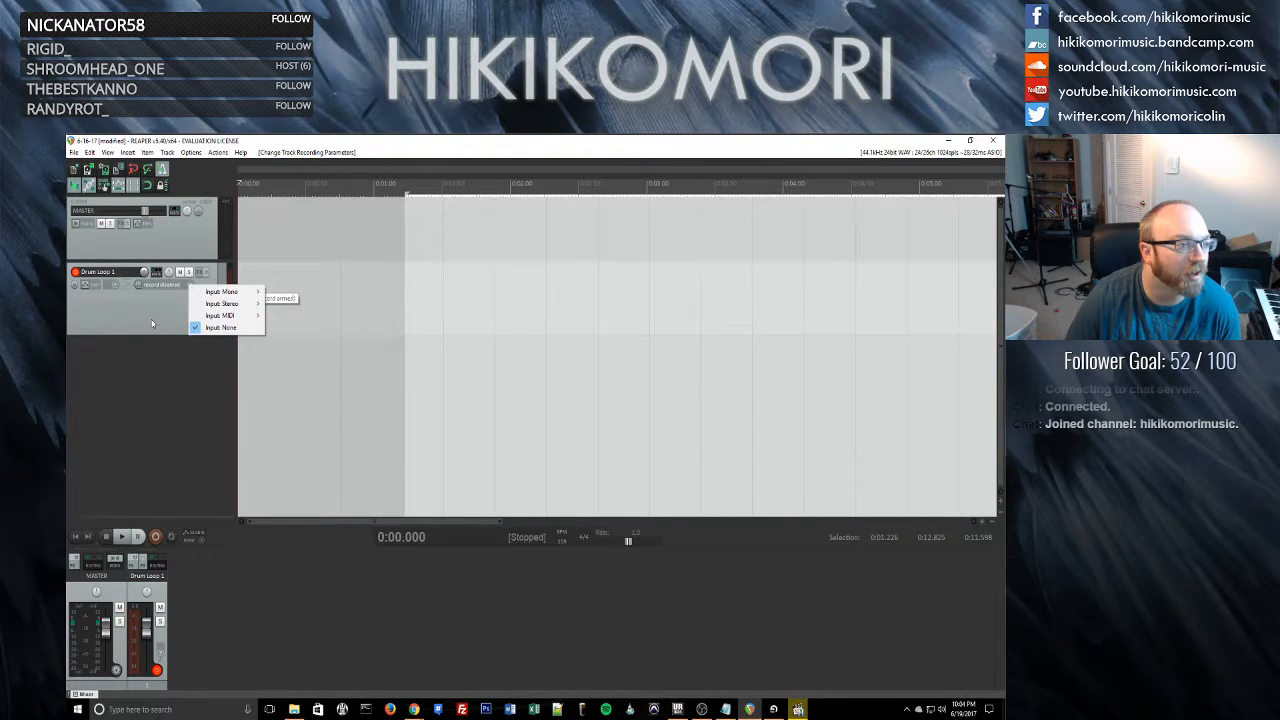
{"action": "left_click", "coordinate": [190, 326]}
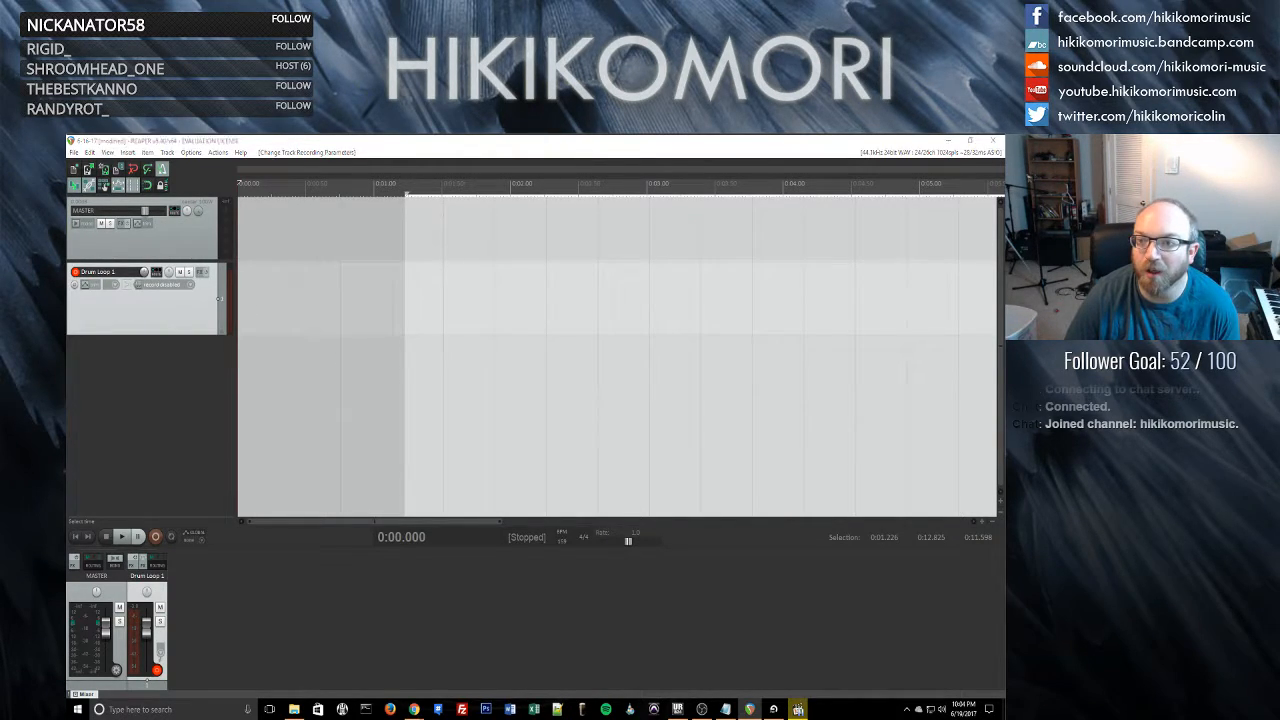
- Set the Drum Loop 1 track's record input to the stereo pair UR824 ADAT B In 1 / UR824 ADAT B In 2
{"action": "left_click", "coordinate": [189, 287]}
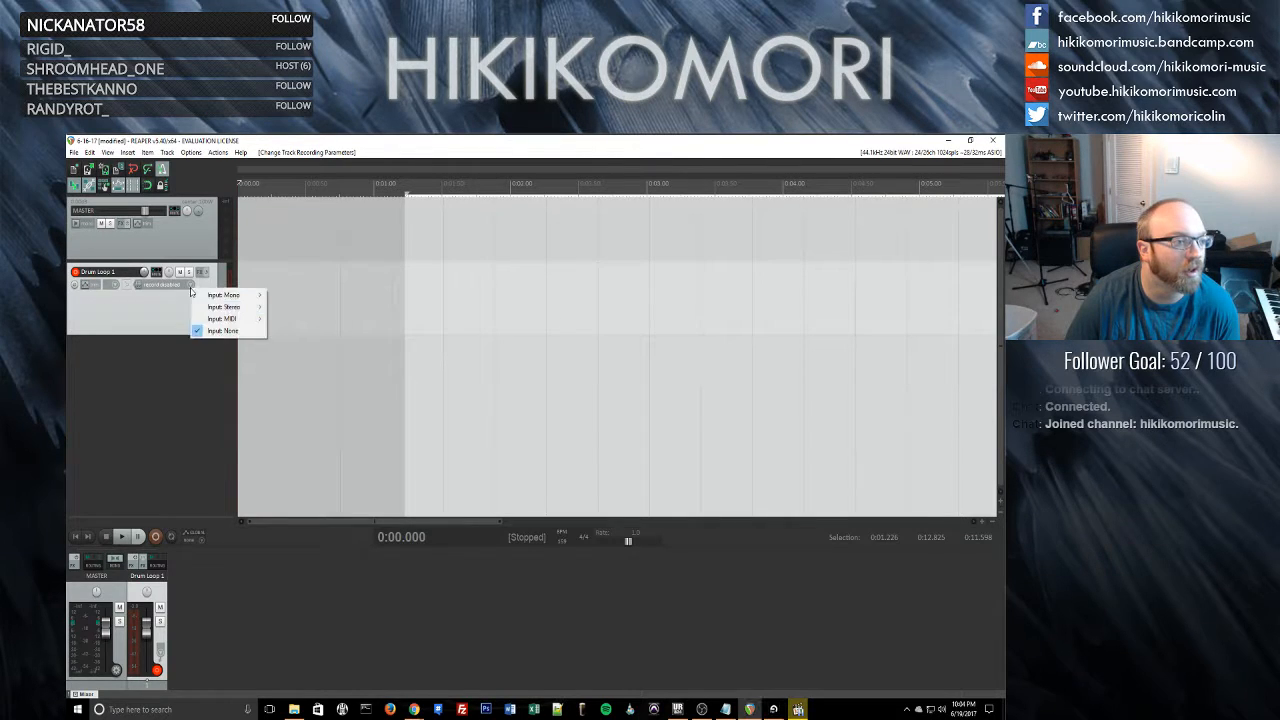
{"action": "mouse_move", "coordinate": [250, 307]}
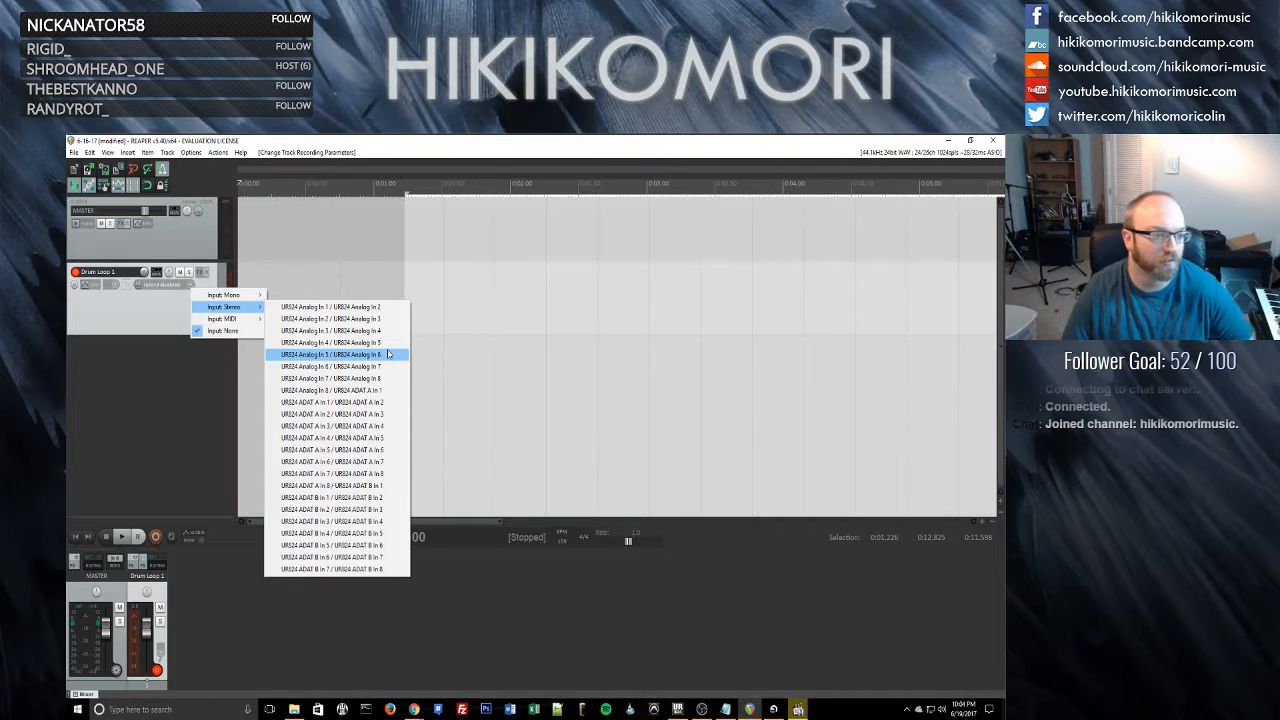
{"action": "left_click", "coordinate": [378, 499]}
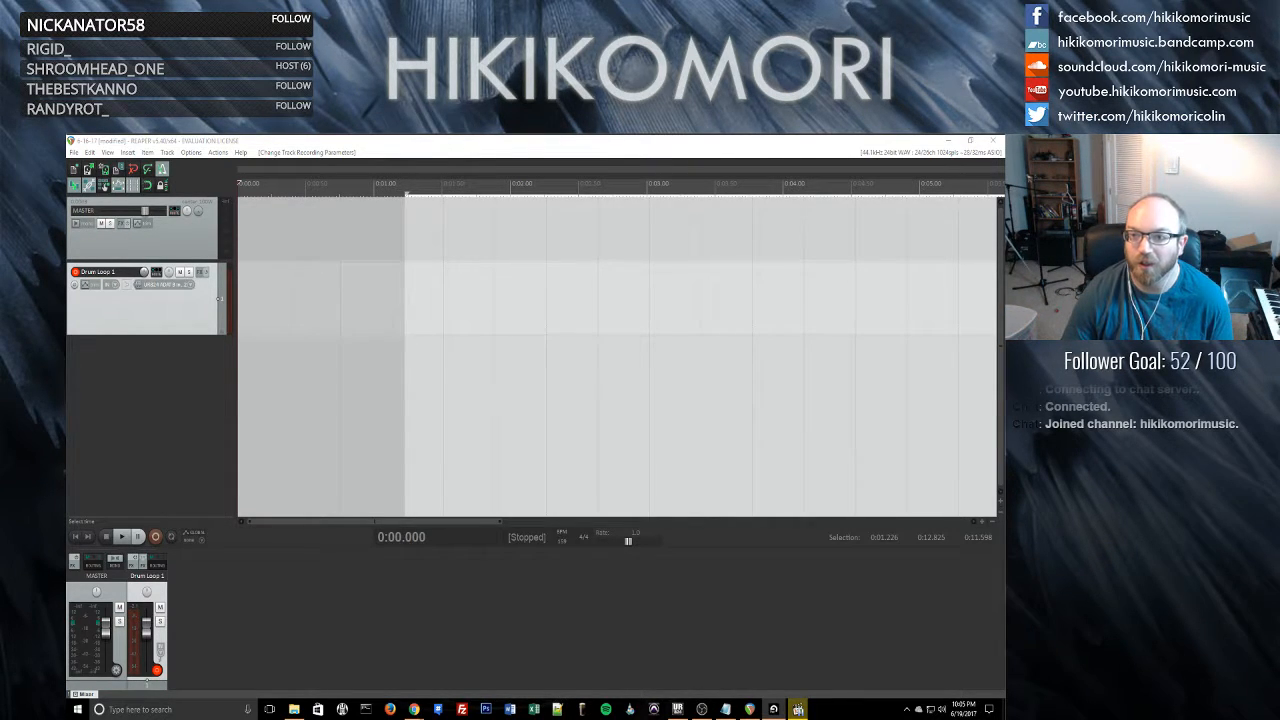
- Place the Live window beside REAPER's track controls and launch the first KickSnare clip to feed the armed track
{"action": "left_click_drag", "start_coordinate": [1004, 155], "coordinate": [911, 156]}
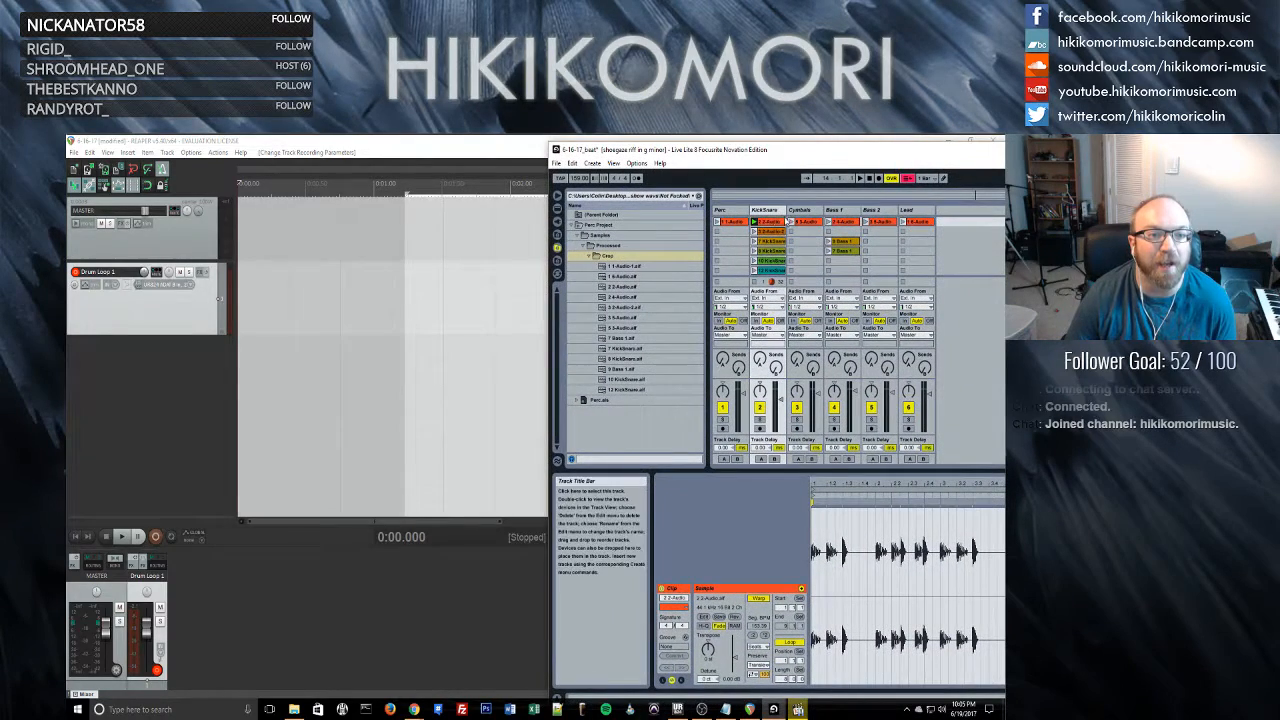
{"action": "left_click", "coordinate": [753, 221]}
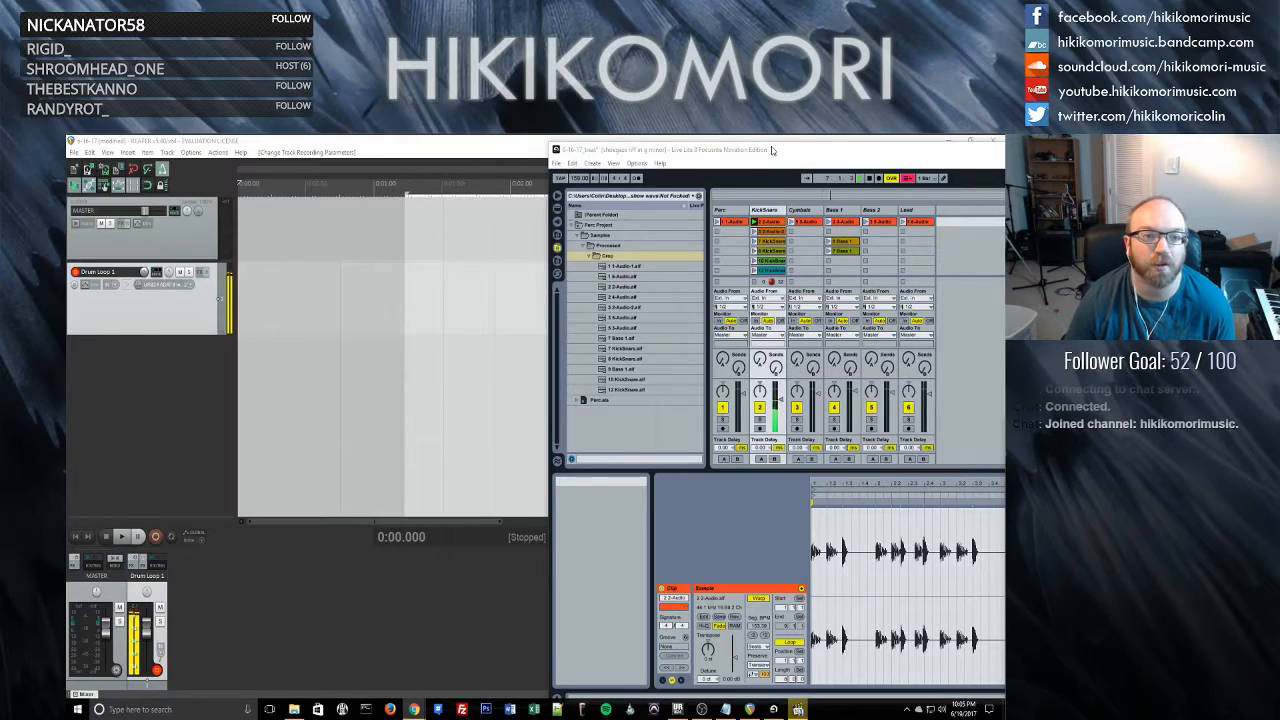
{"action": "left_click_drag", "start_coordinate": [784, 158], "coordinate": [757, 154]}
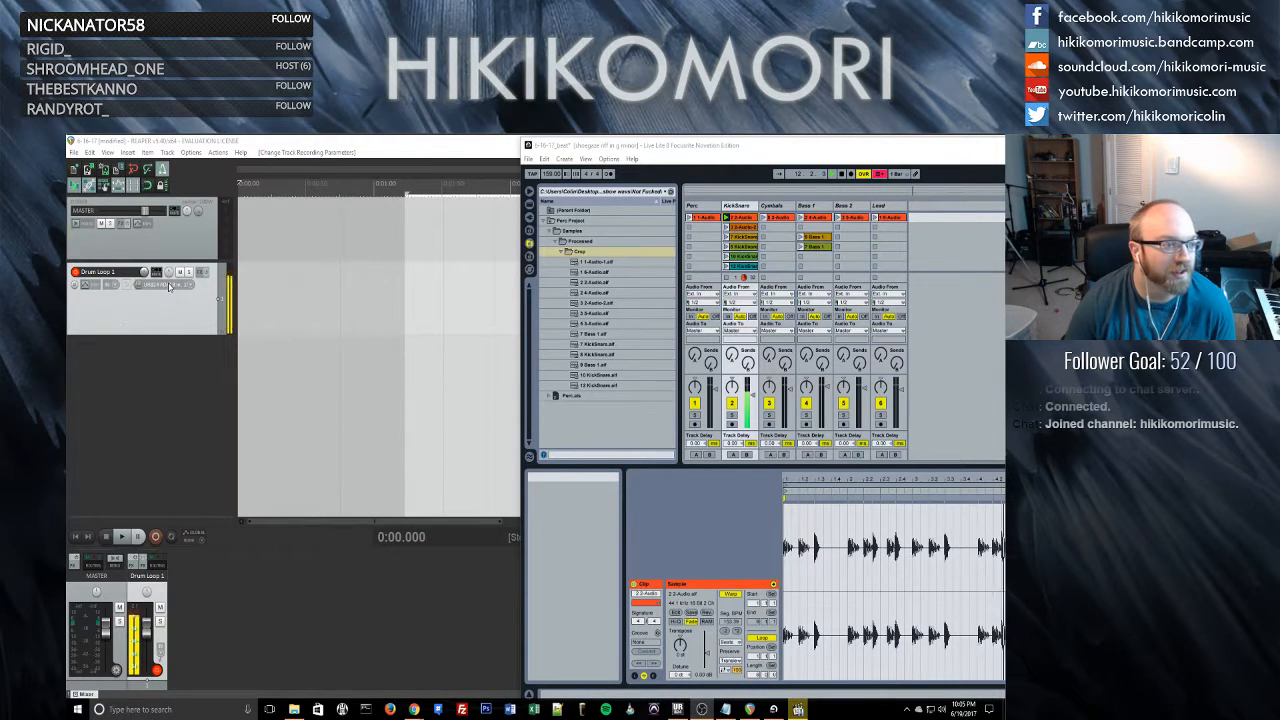
- Switch to the Steinberg audio interface mixer, place it over both DAW windows, and bring its ADAT channels into view
{"action": "left_click", "coordinate": [677, 709]}
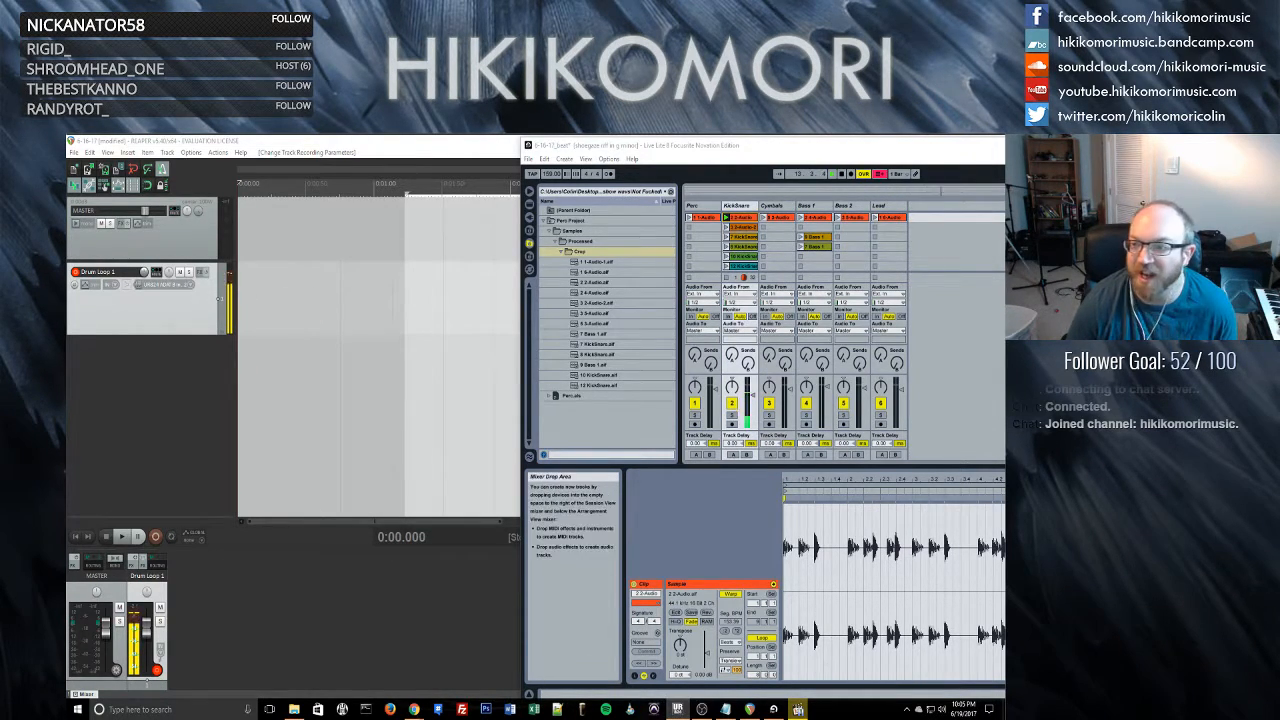
{"action": "left_click_drag", "start_coordinate": [440, 277], "coordinate": [546, 246]}
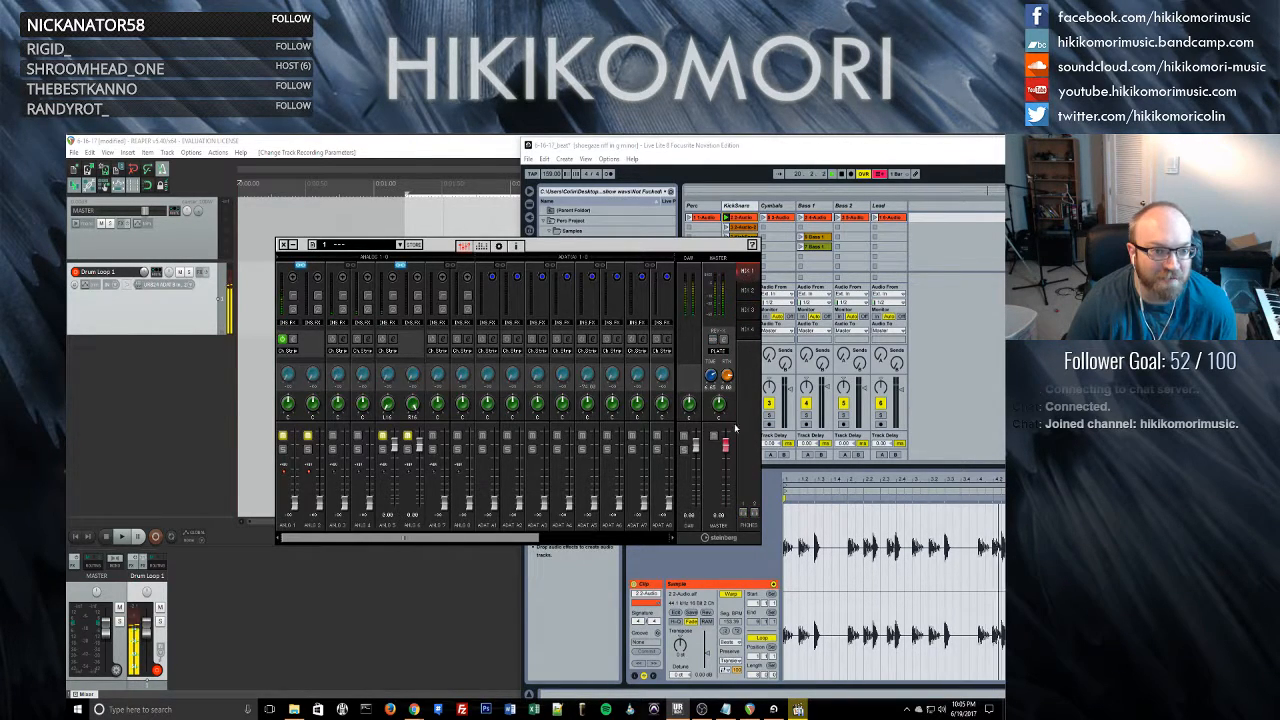
{"action": "left_click_drag", "start_coordinate": [472, 540], "coordinate": [705, 537]}
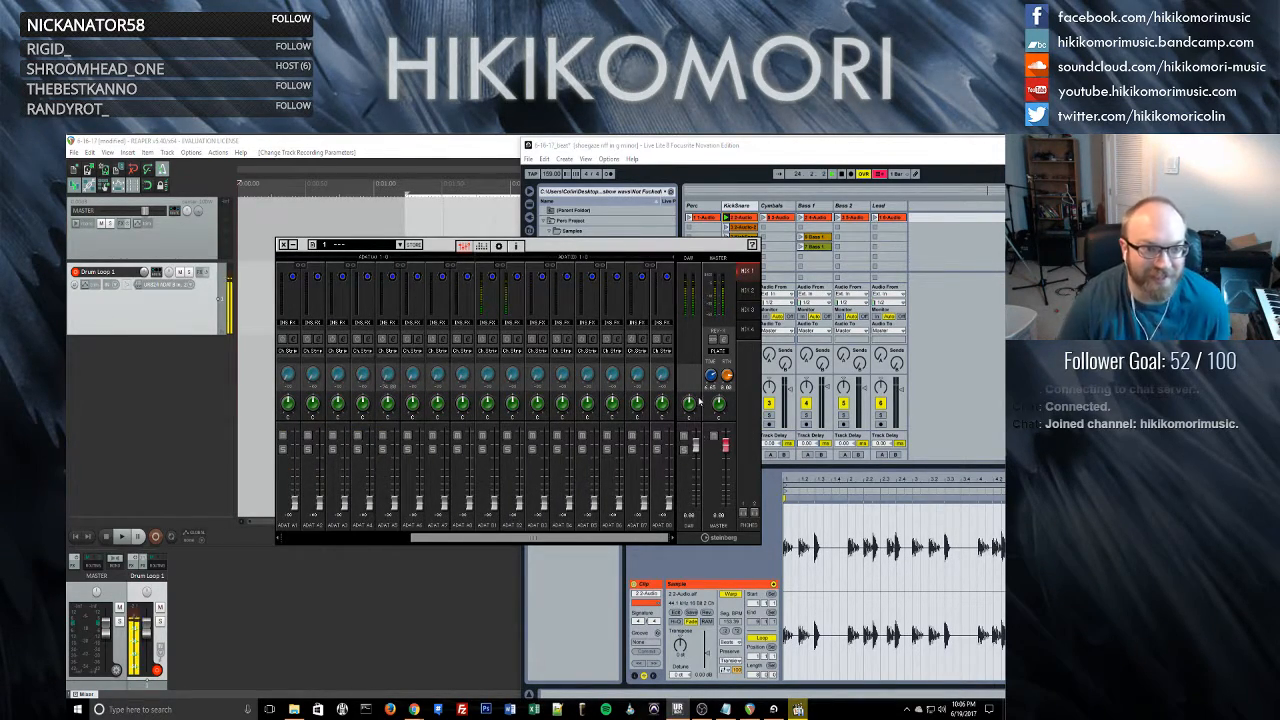
- Compare the channel and DAW signal levels across Mix 1 to Mix 4 in the interface mixer
{"action": "left_click", "coordinate": [746, 290]}
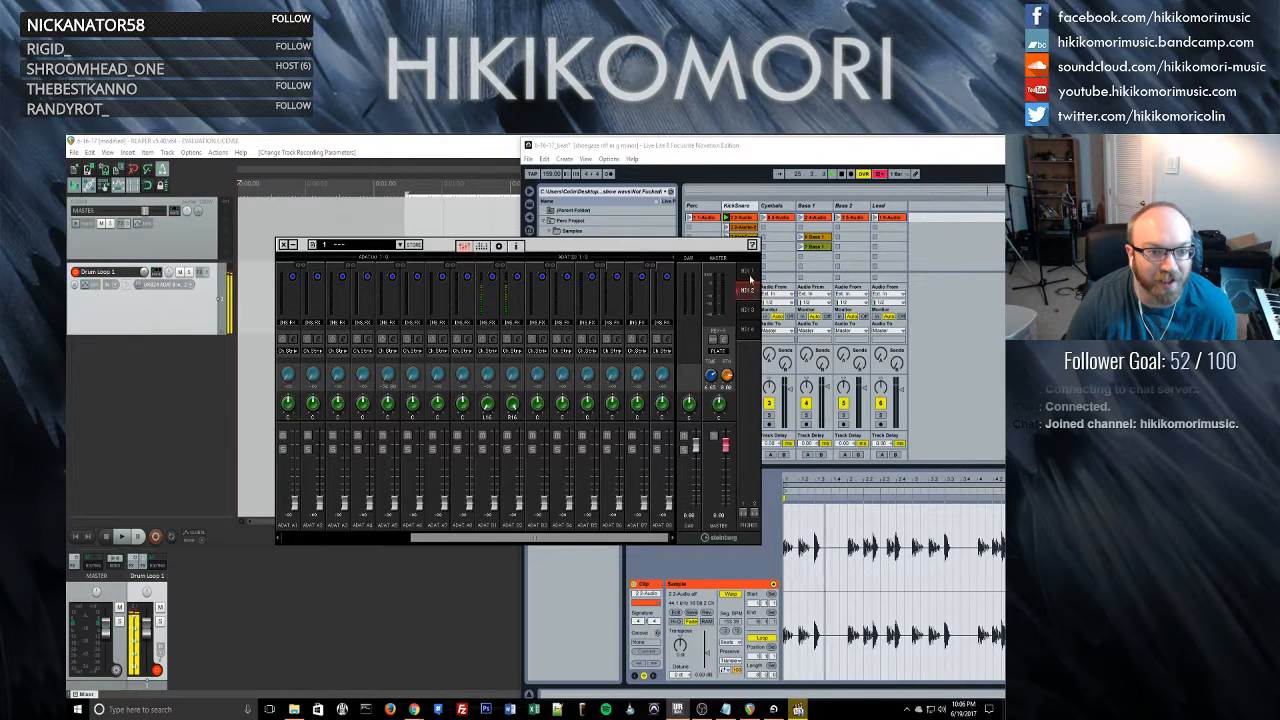
{"action": "left_click", "coordinate": [752, 316]}
{"action": "left_click", "coordinate": [751, 330]}
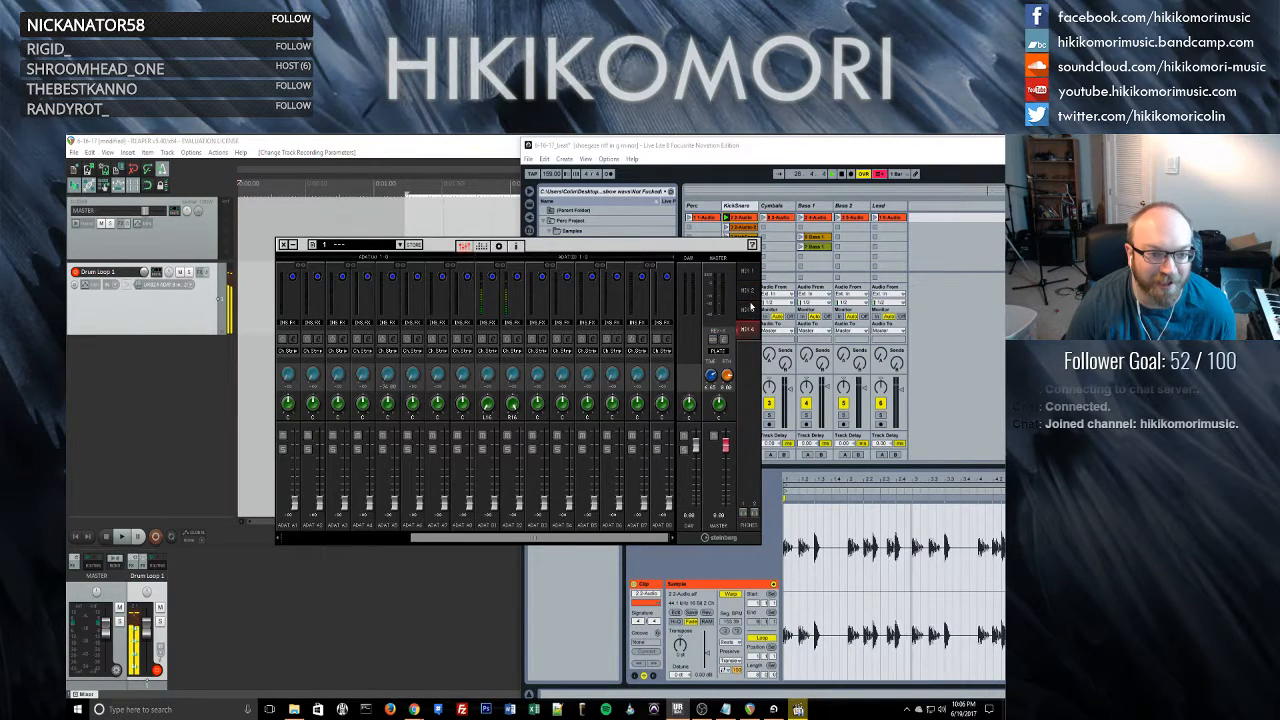
{"action": "left_click", "coordinate": [750, 312]}
{"action": "left_click", "coordinate": [749, 292]}
{"action": "left_click", "coordinate": [748, 274]}
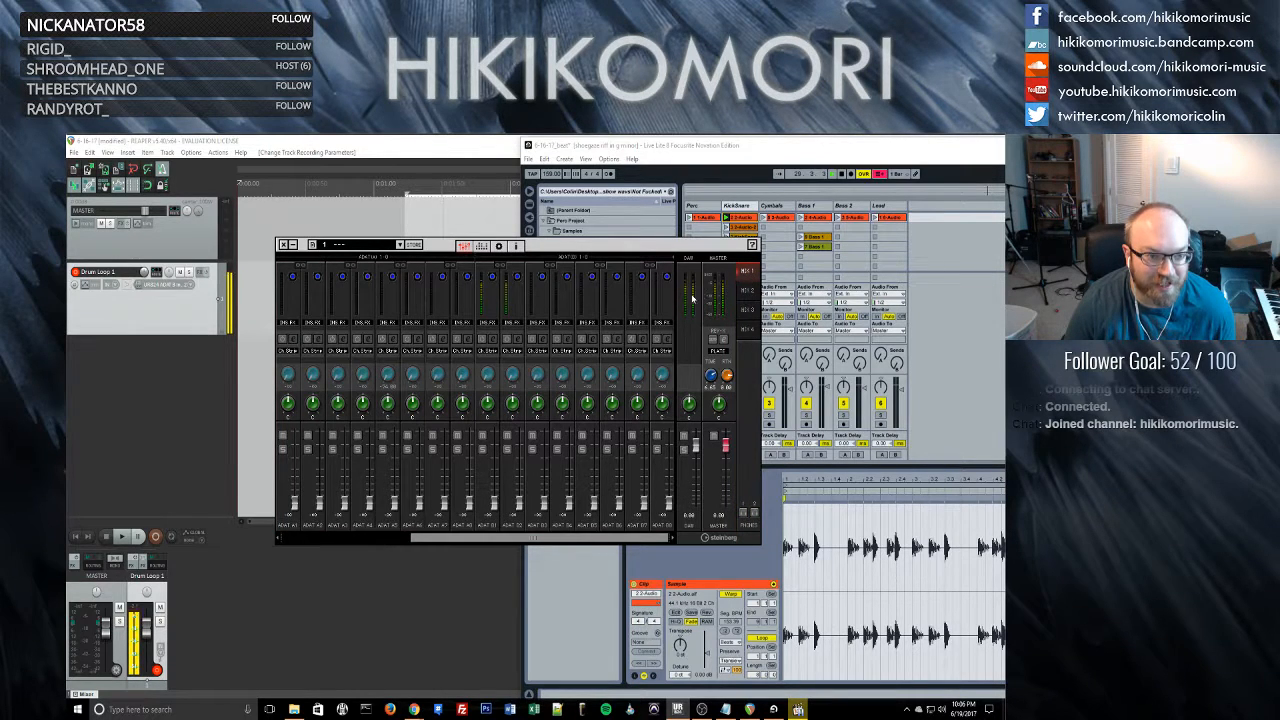
{"action": "left_click", "coordinate": [748, 294]}
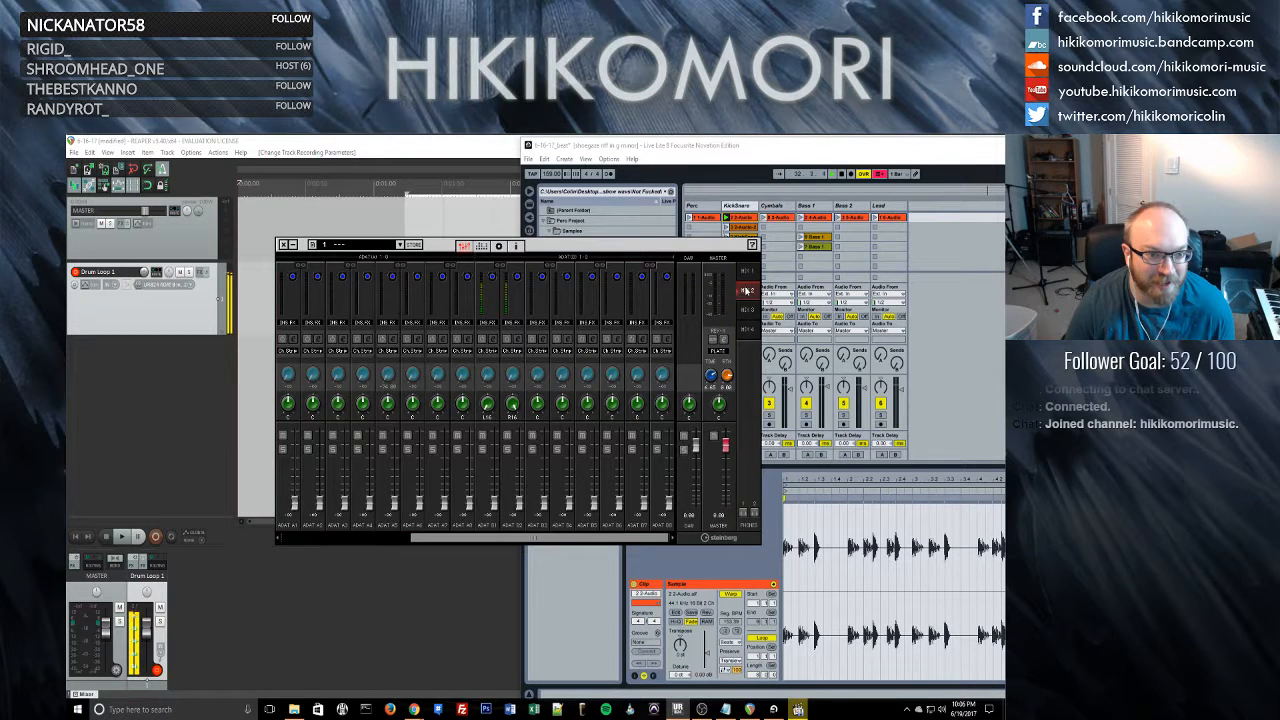
- Examine the analog and ADAT channel levels in Mix 1 and Mix 3 of the interface mixer
{"action": "left_click", "coordinate": [748, 313]}
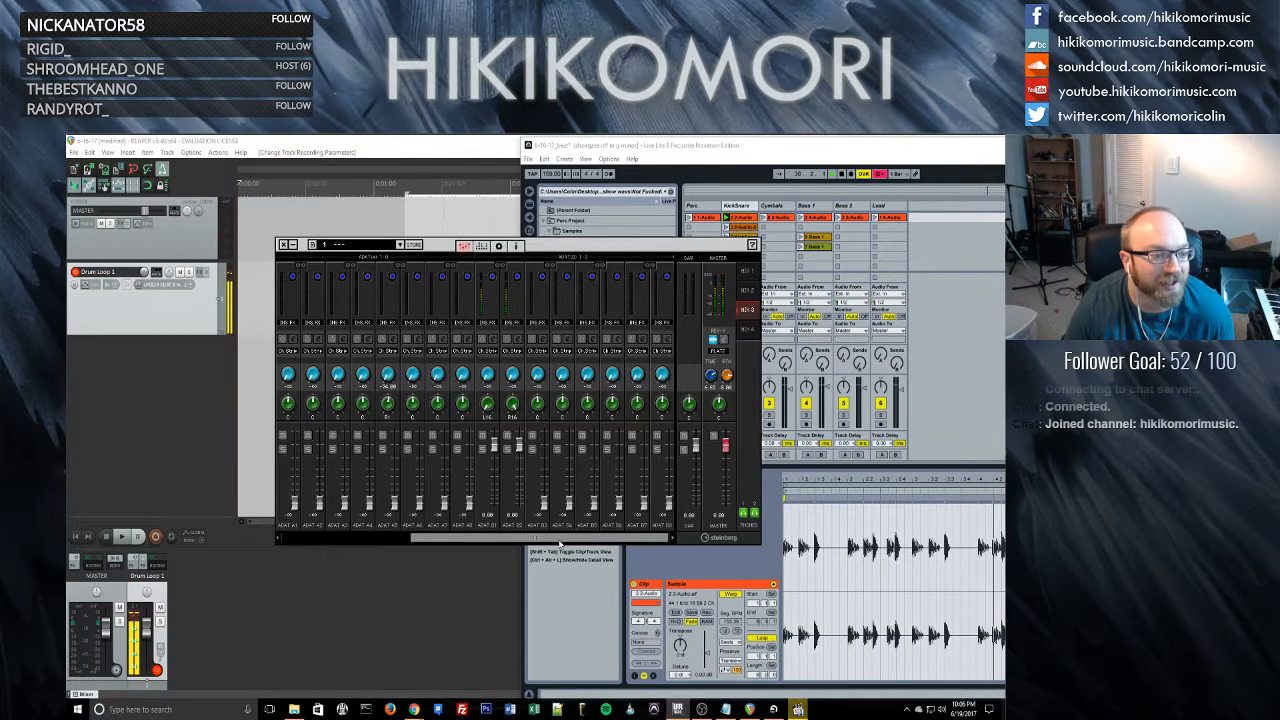
{"action": "left_click", "coordinate": [751, 270]}
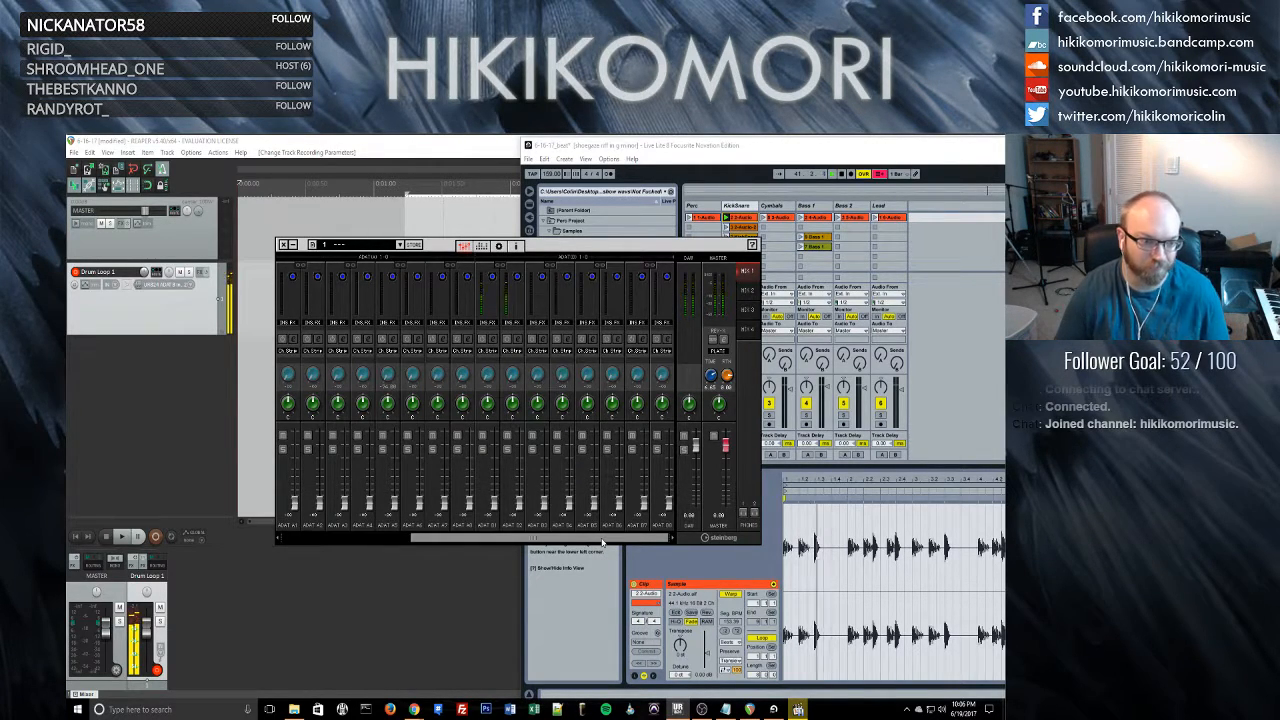
{"action": "mouse_move", "coordinate": [603, 543]}
{"action": "left_mouse_down"}
{"action": "mouse_move", "coordinate": [531, 541]}
{"action": "mouse_move", "coordinate": [581, 541]}
{"action": "left_mouse_up"}
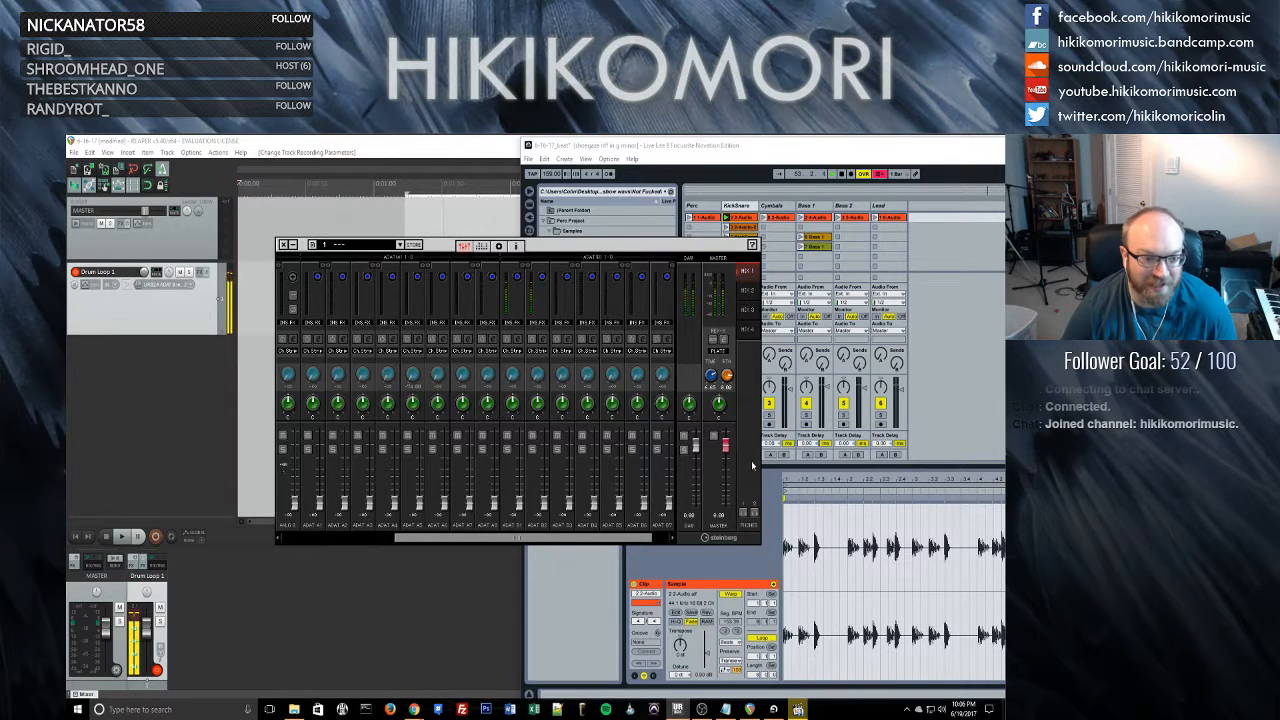
{"action": "left_click_drag", "start_coordinate": [533, 537], "coordinate": [596, 527]}
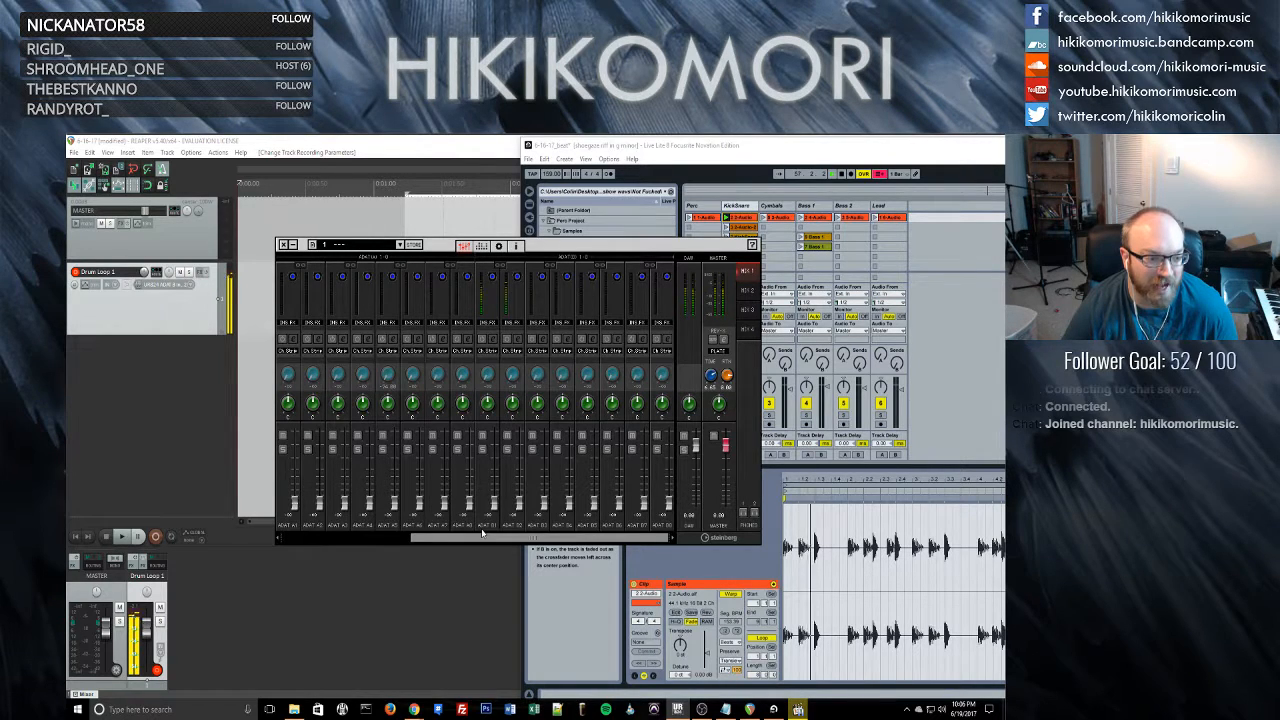
{"action": "left_click_drag", "start_coordinate": [527, 540], "coordinate": [432, 540]}
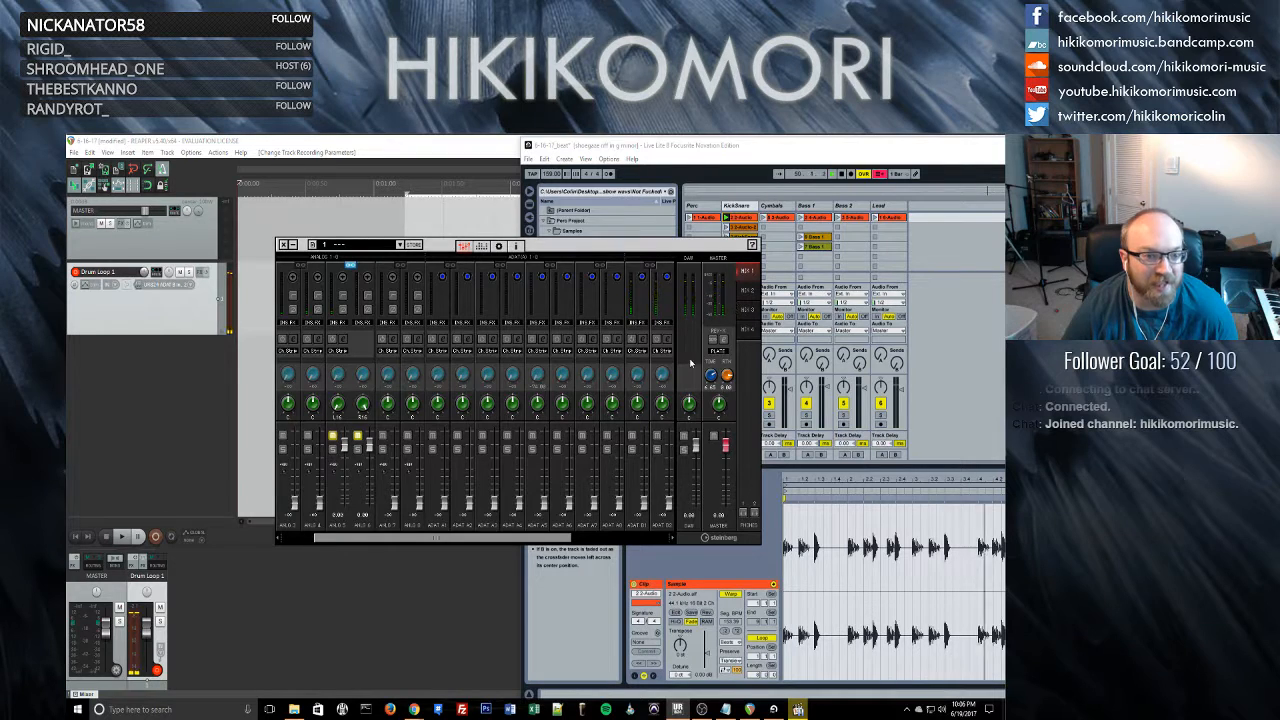
{"action": "left_click", "coordinate": [749, 310]}
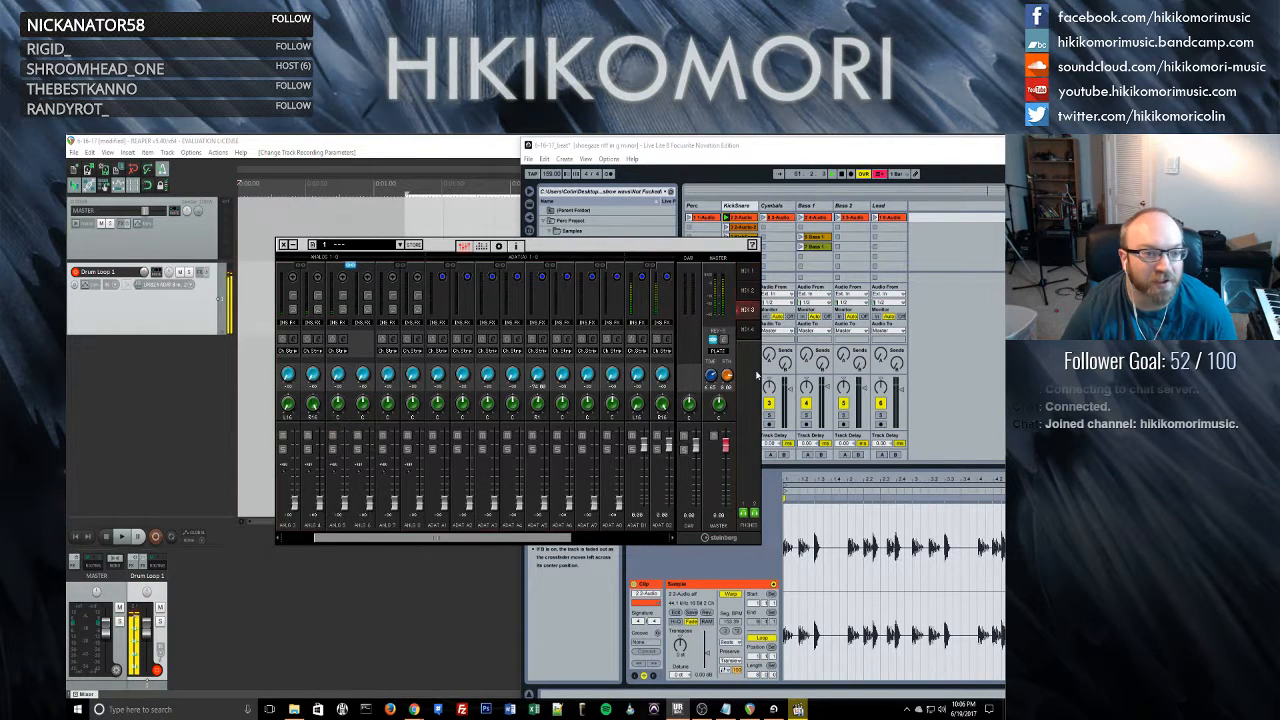
{"action": "left_click_drag", "start_coordinate": [558, 538], "coordinate": [500, 545]}
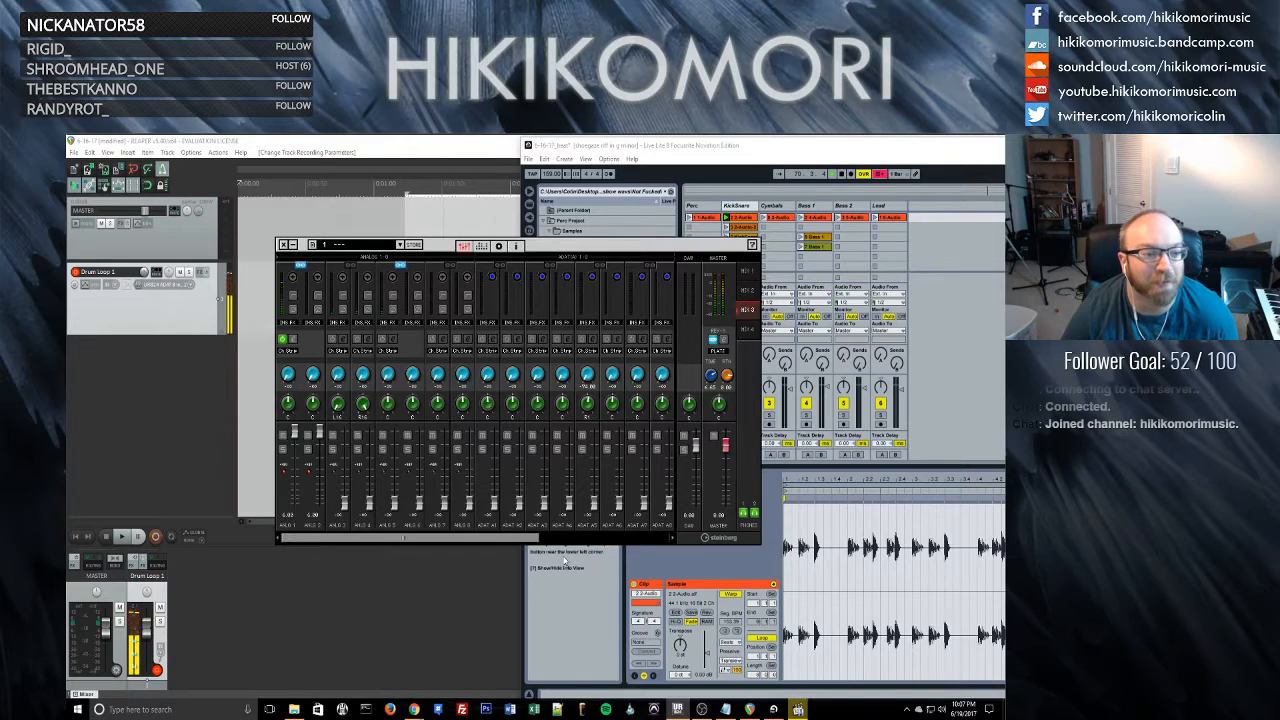
{"action": "left_click_drag", "start_coordinate": [530, 540], "coordinate": [677, 541]}
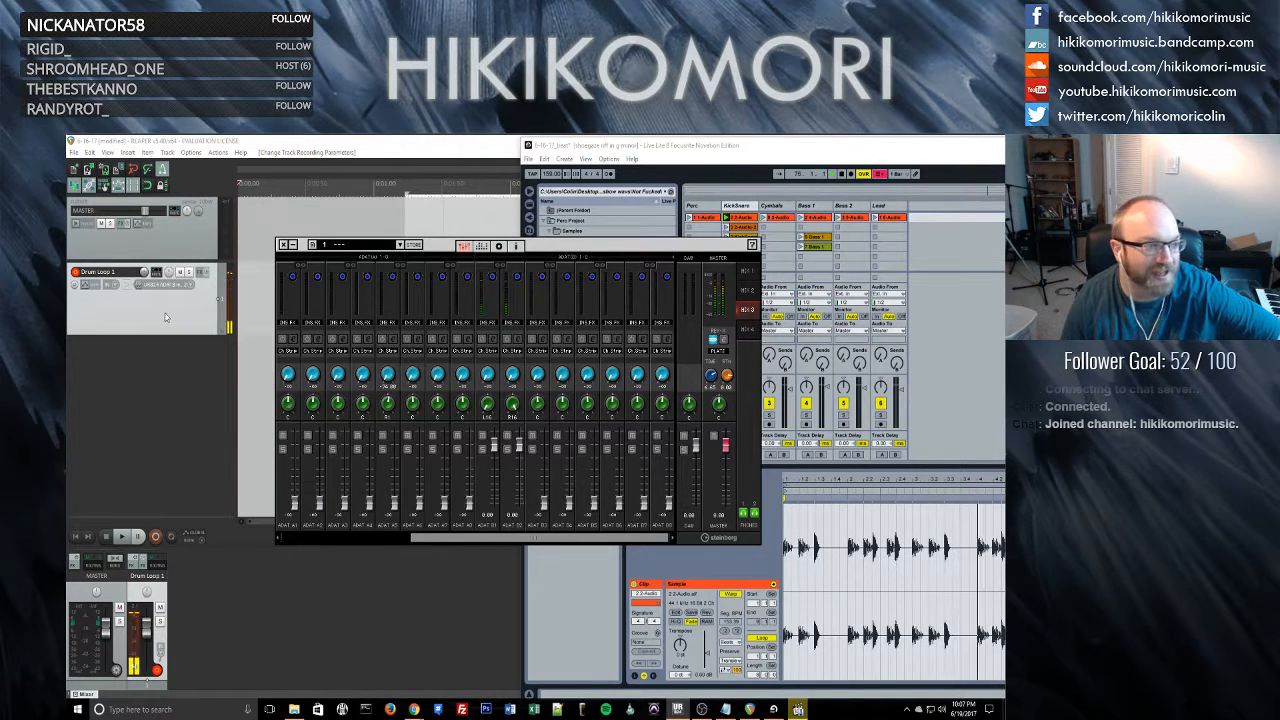
- Check the Drum Loop 1 track's record input, keeping the stereo pair UR824 ADAT B In 1 / UR824 ADAT B In 2
{"action": "left_click", "coordinate": [185, 286]}
{"action": "mouse_move", "coordinate": [238, 303]}
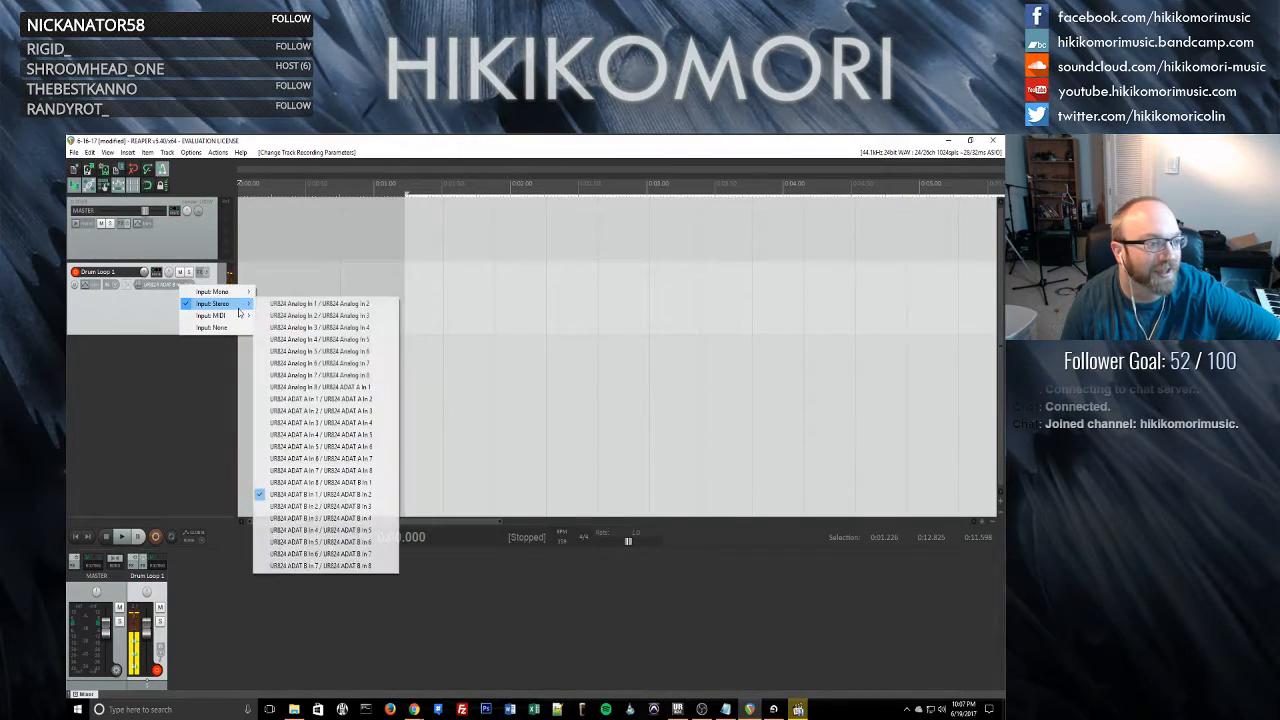
{"action": "left_click", "coordinate": [365, 495]}
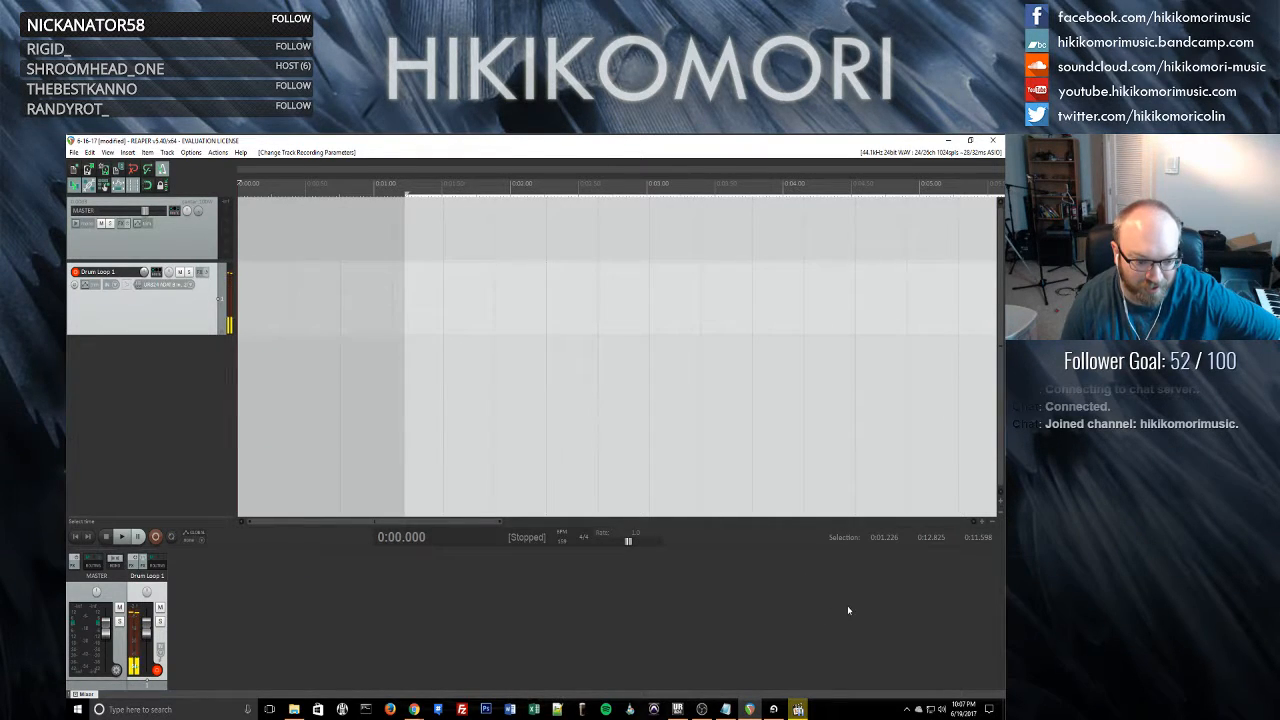
- Bring the interface mixer back up and compare its analog and ADAT channels between Mix 3 and Mix 1 again
{"action": "left_click", "coordinate": [679, 710]}
{"action": "left_click_drag", "start_coordinate": [599, 540], "coordinate": [404, 535]}
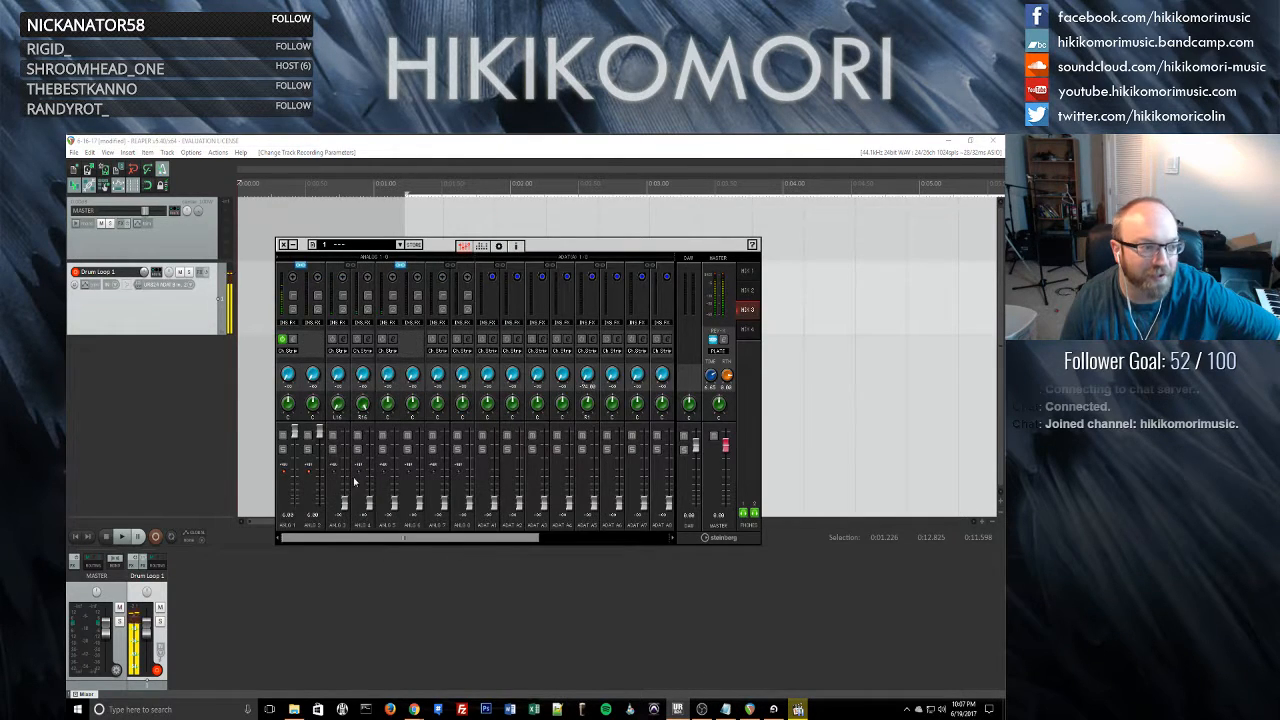
{"action": "left_click", "coordinate": [748, 272]}
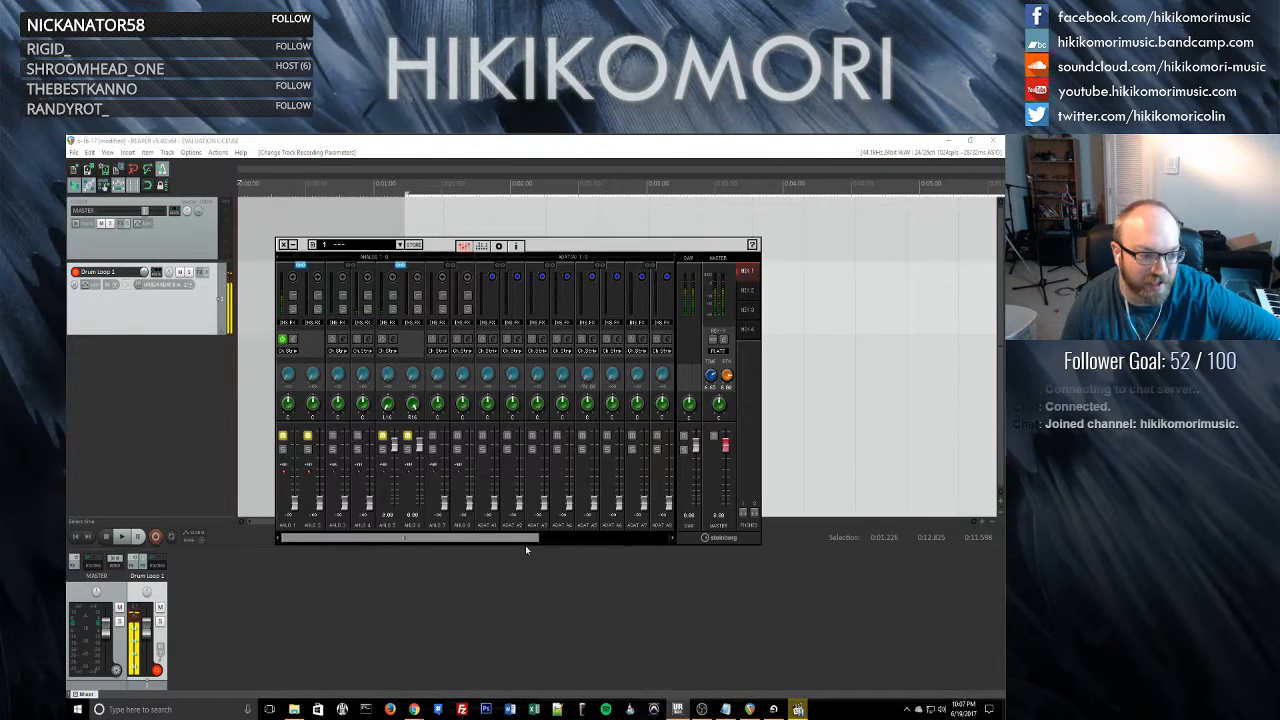
{"action": "left_click_drag", "start_coordinate": [522, 541], "coordinate": [654, 546]}
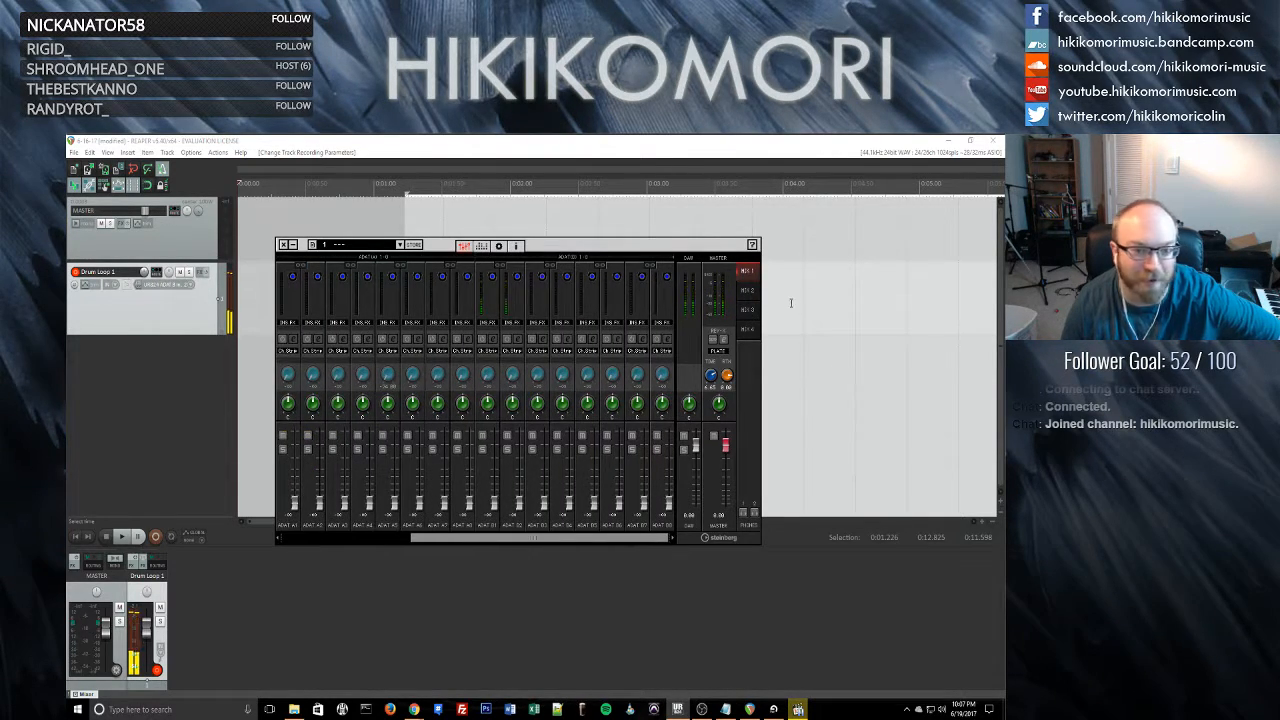
{"action": "left_click", "coordinate": [747, 309]}
{"action": "left_click_drag", "start_coordinate": [625, 548], "coordinate": [393, 549]}
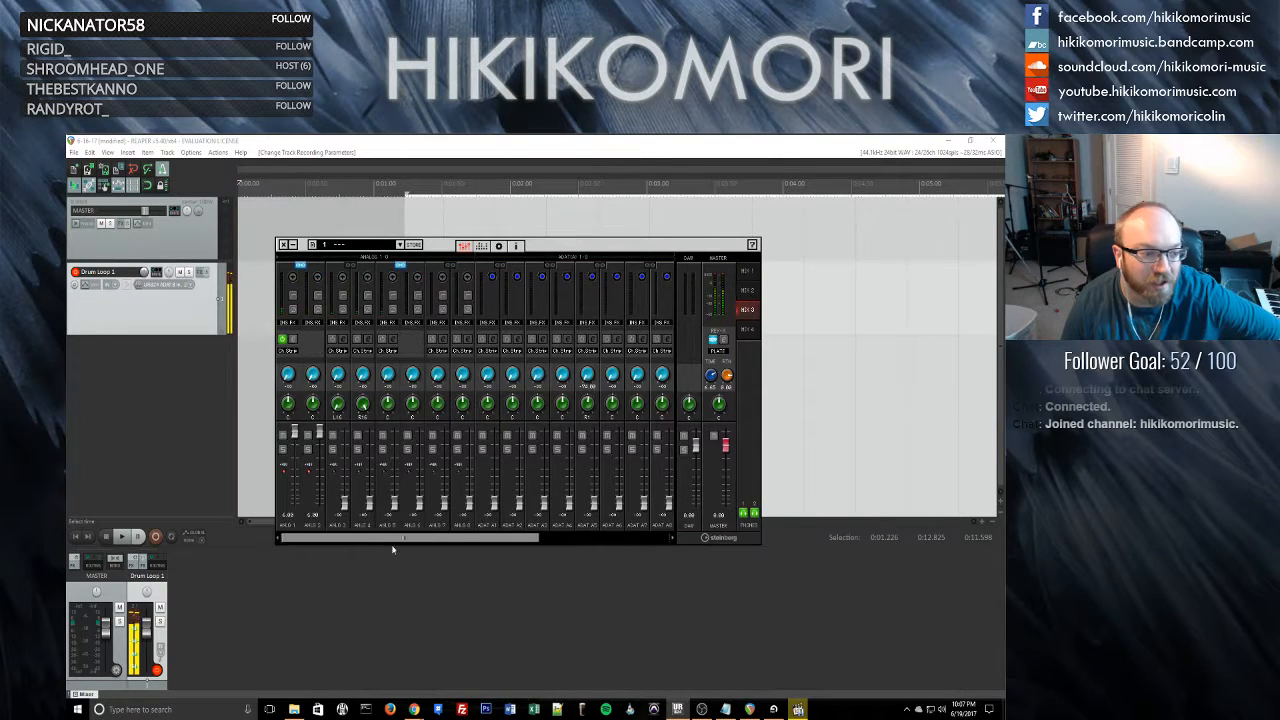
- Switch to Live, turn off looping for the first KickSnare clip, and play it through once as a test
{"action": "left_click", "coordinate": [321, 612]}
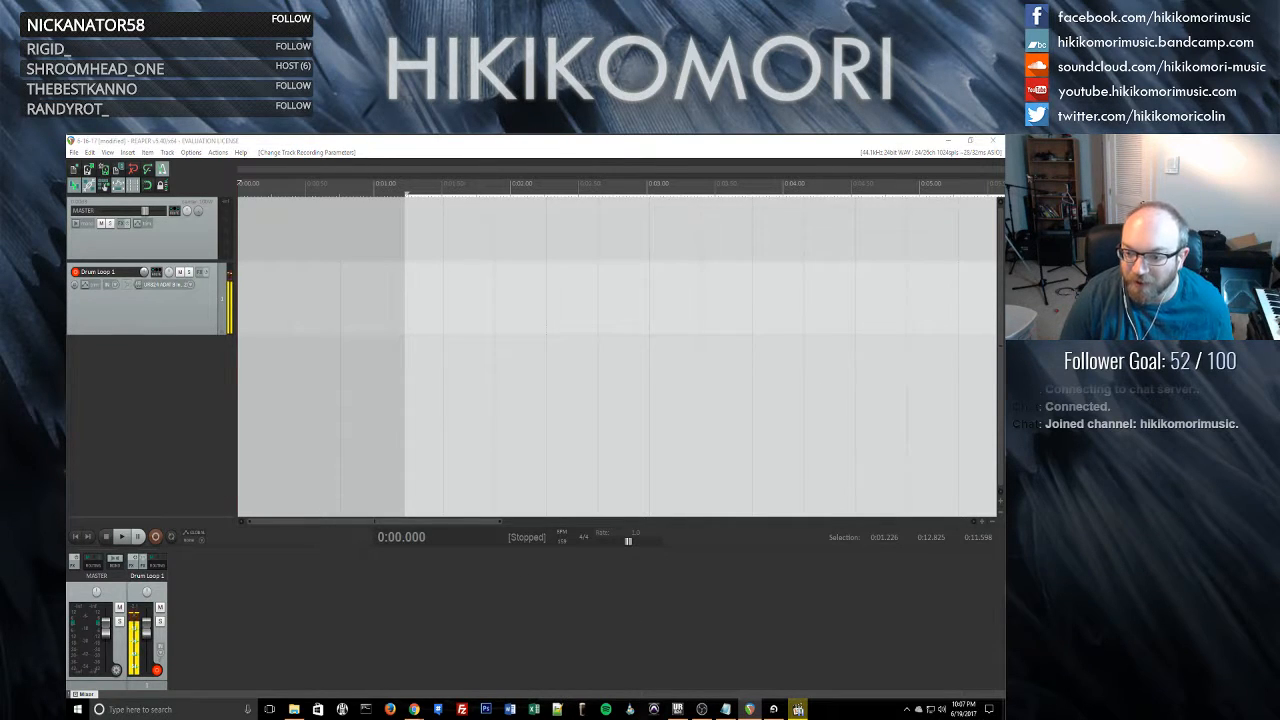
{"action": "key", "text": "alt+Tab"}
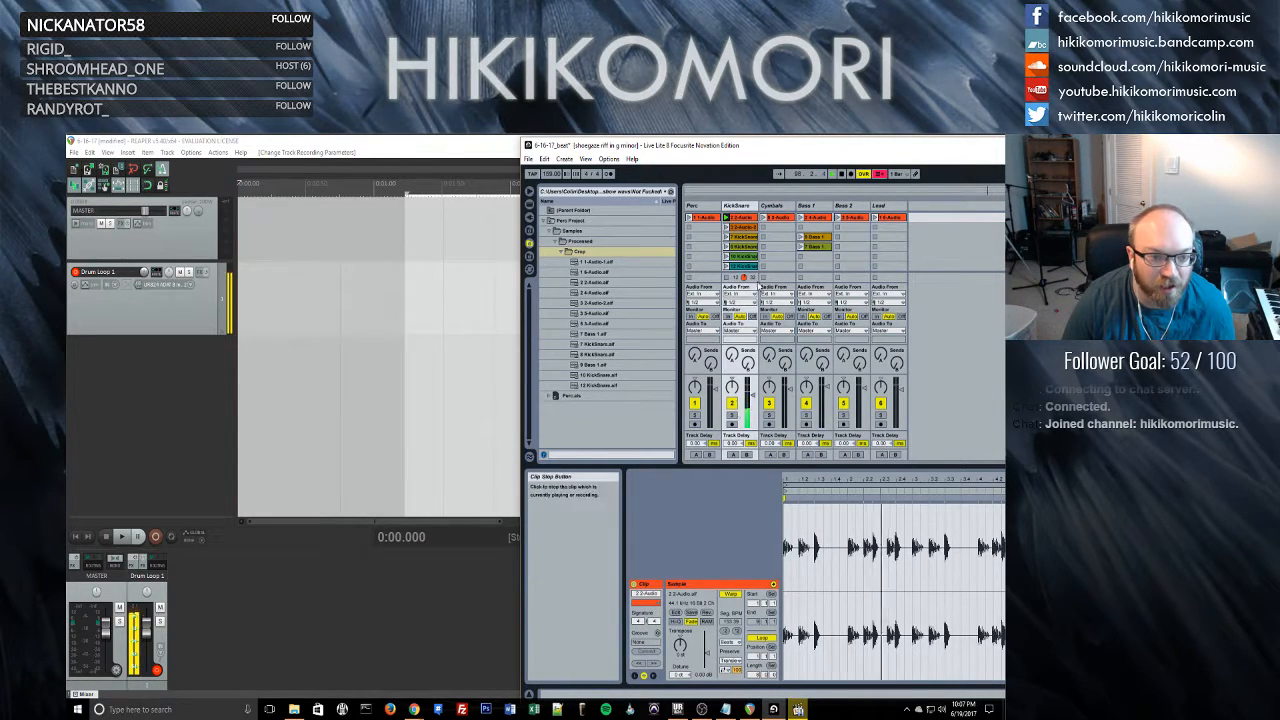
{"action": "double_click", "coordinate": [842, 174]}
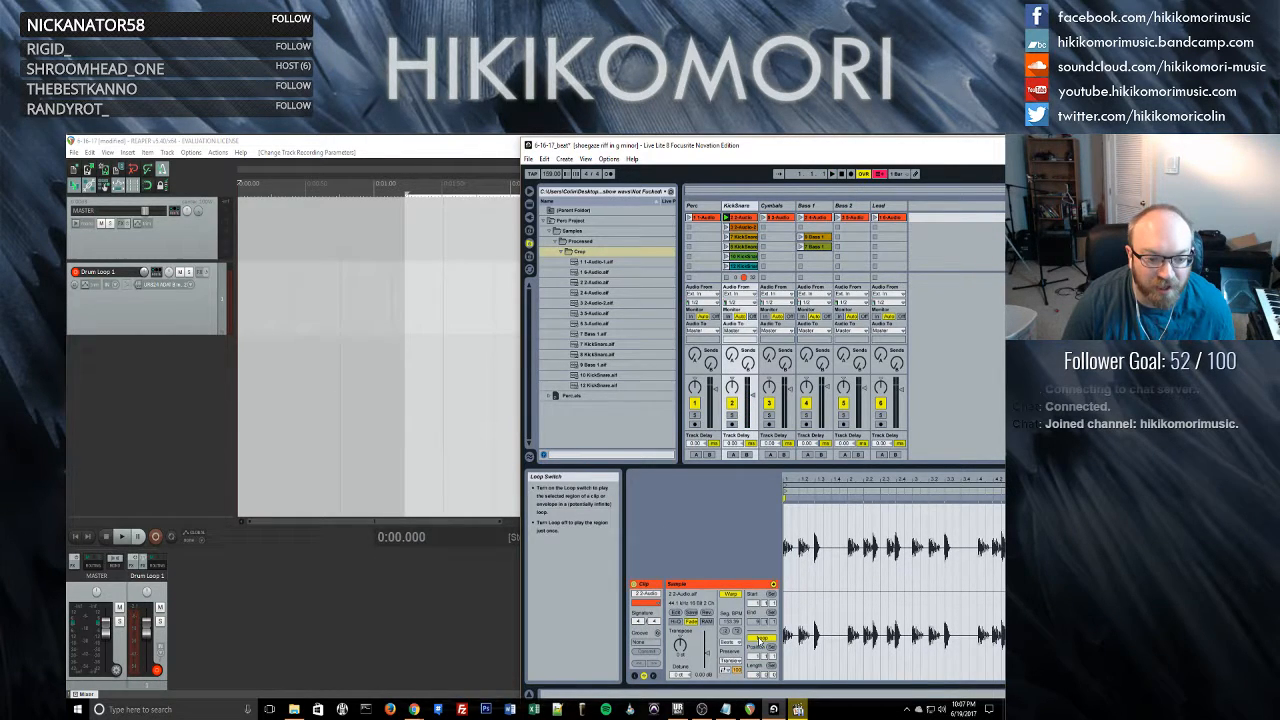
{"action": "left_click", "coordinate": [760, 639]}
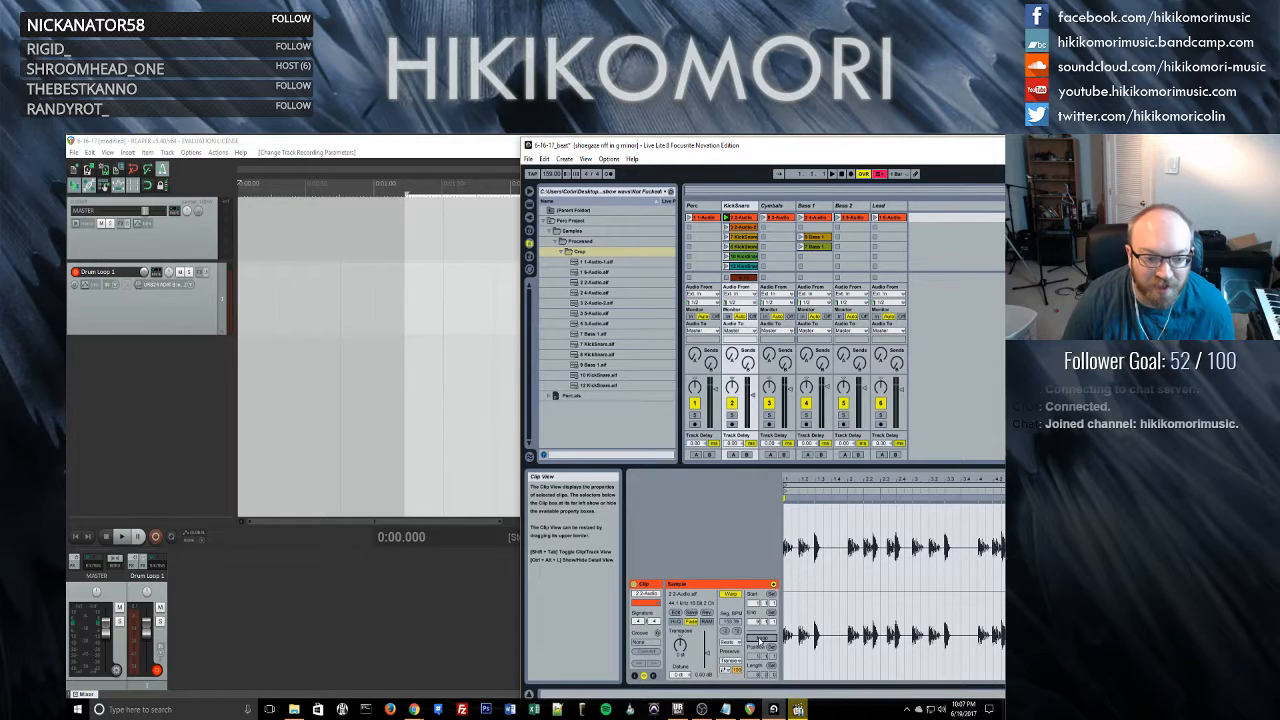
{"action": "left_click", "coordinate": [726, 217]}
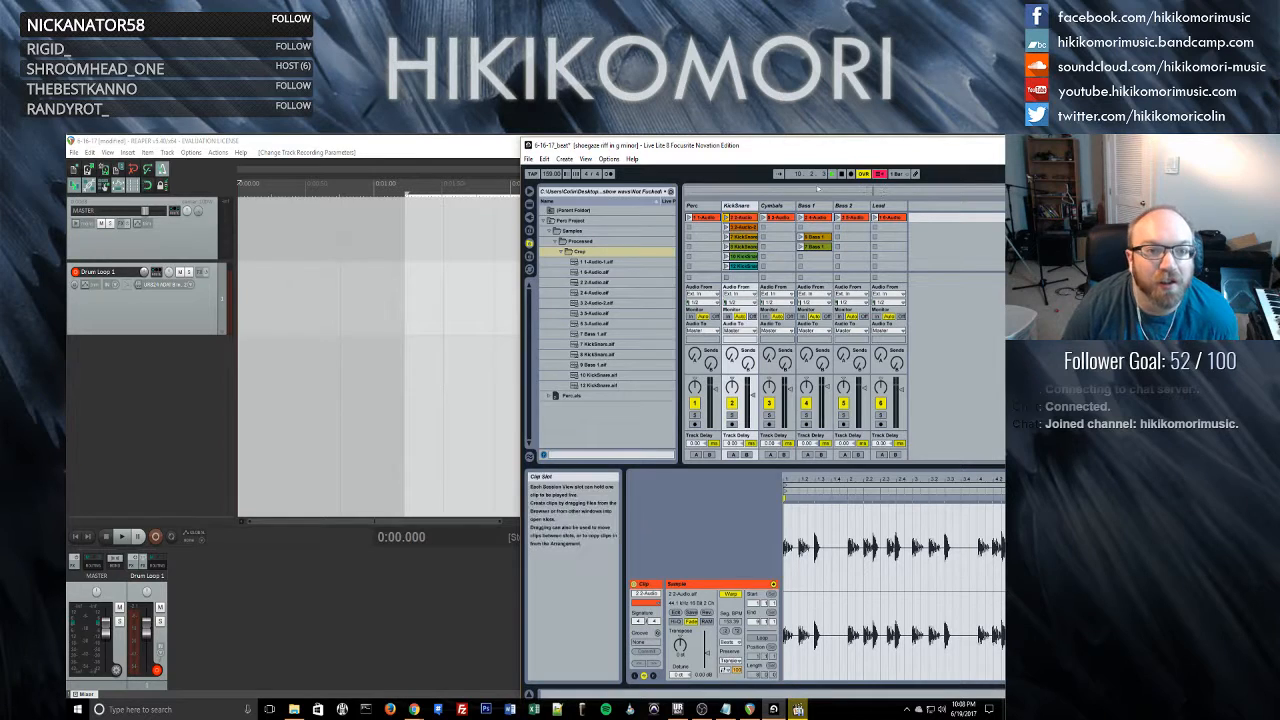
{"action": "double_click", "coordinate": [842, 174]}
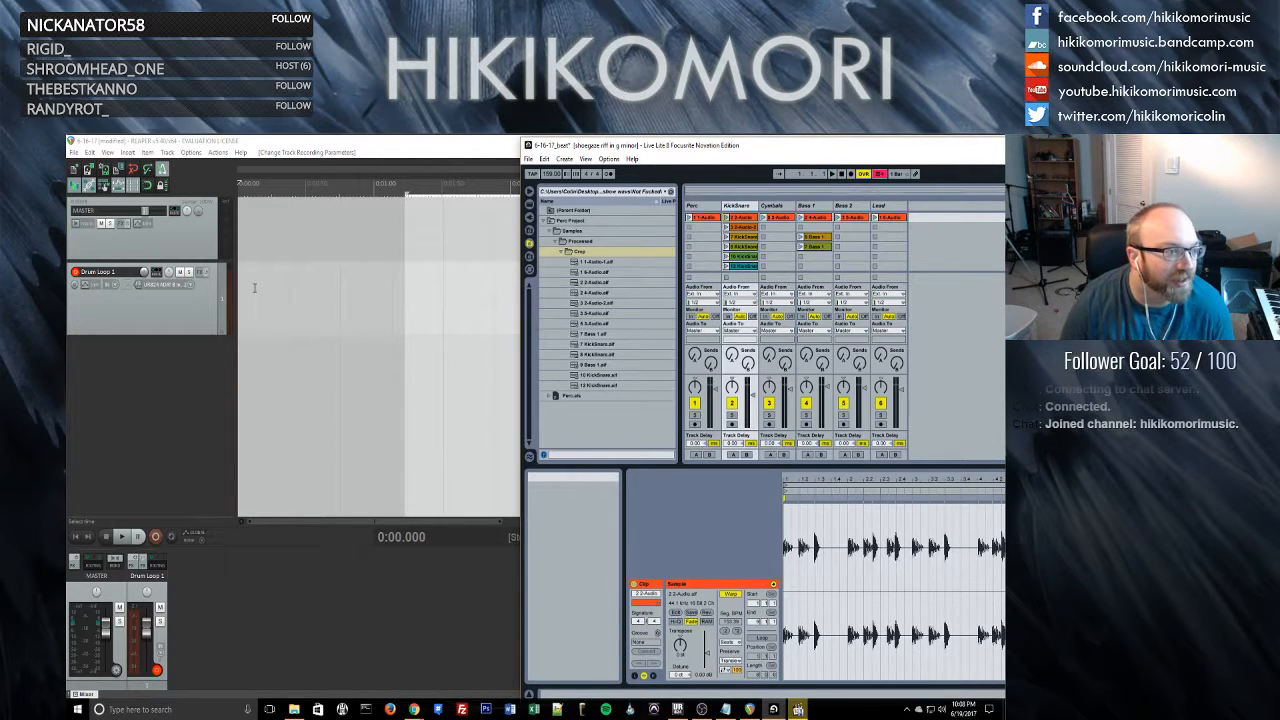
- Start recording Drum Loop 1 from the project start in REAPER, and launch the first KickSnare clip in Live
{"action": "left_click", "coordinate": [254, 288]}
{"action": "left_click", "coordinate": [76, 538]}
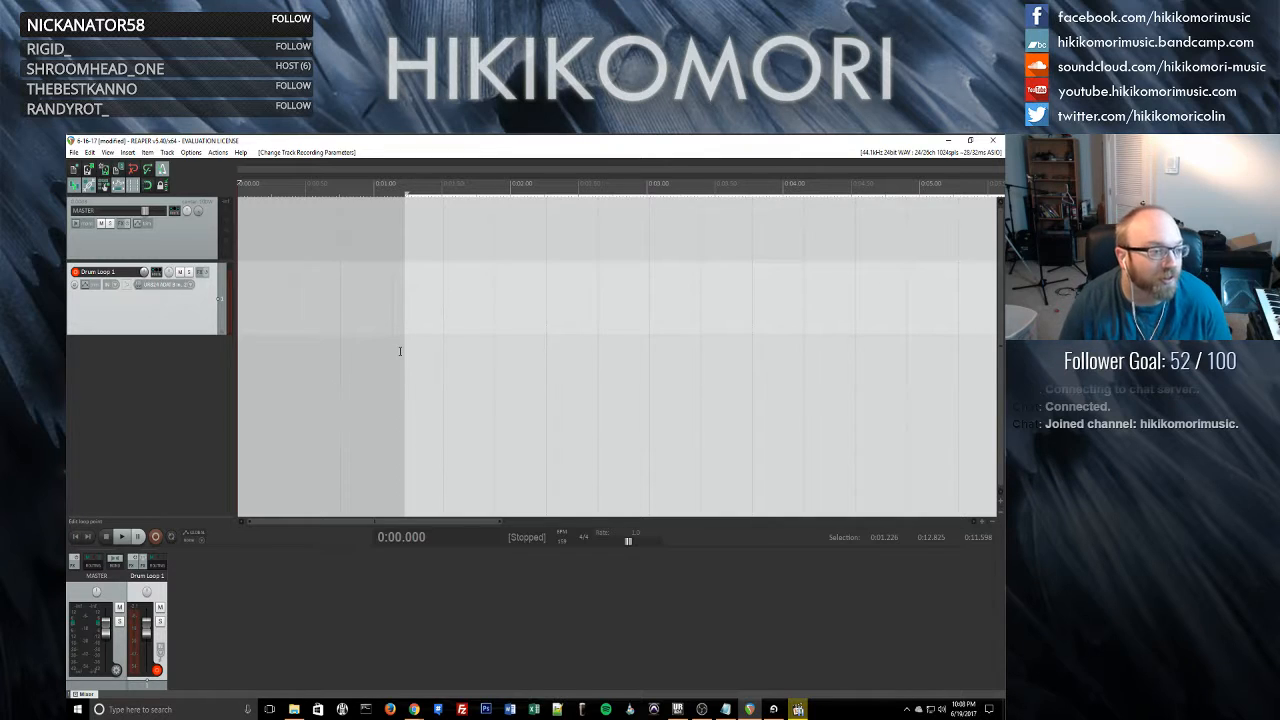
{"action": "key", "text": "ctrl+r"}
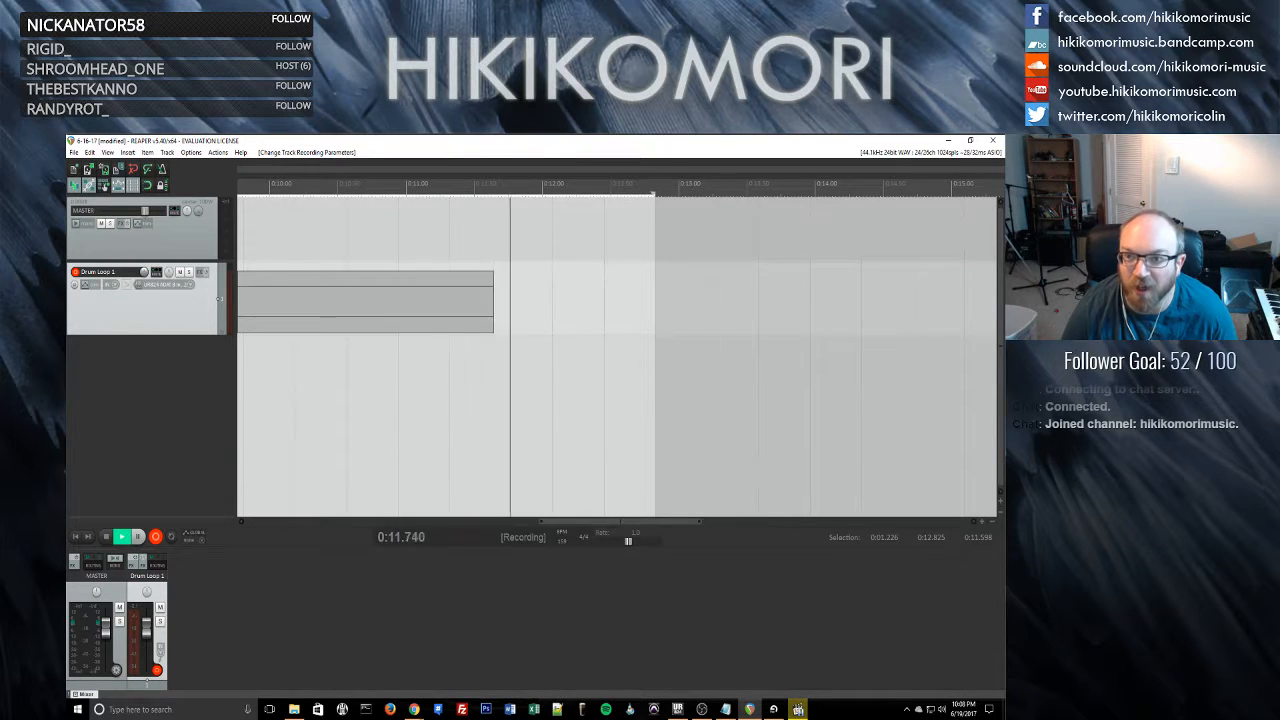
{"action": "key", "text": "alt+Tab"}
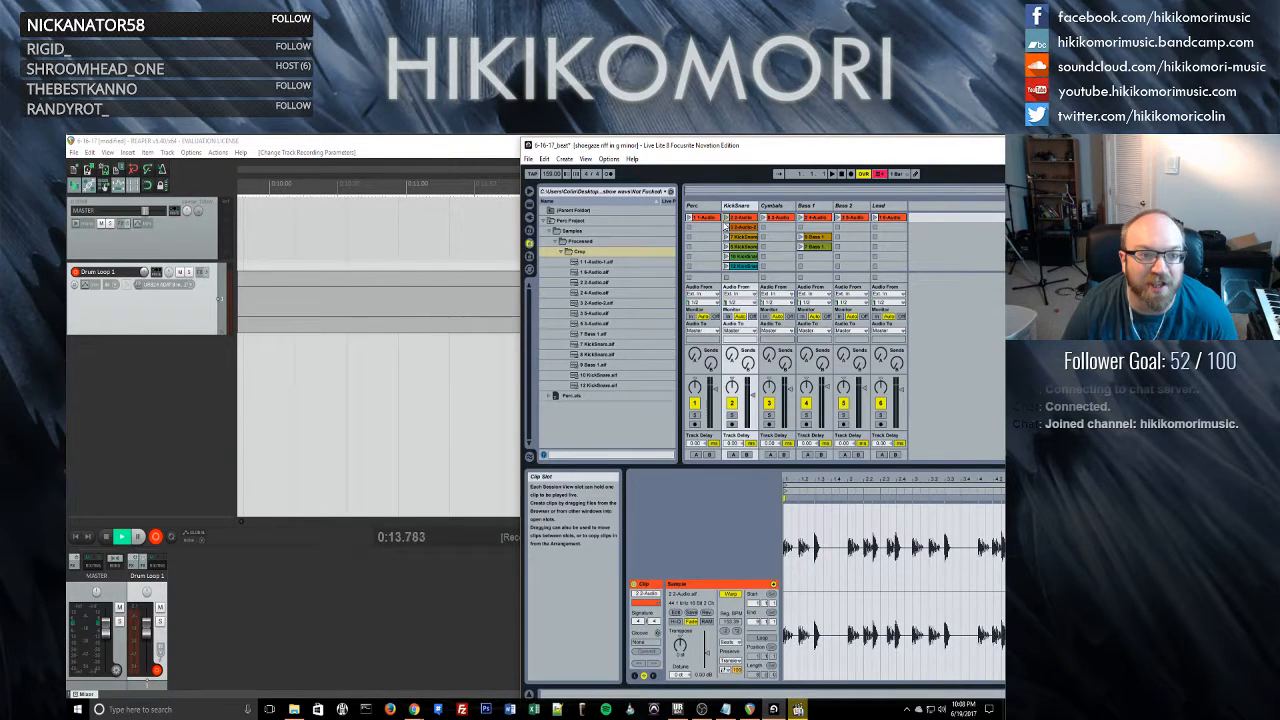
{"action": "left_click", "coordinate": [726, 217]}
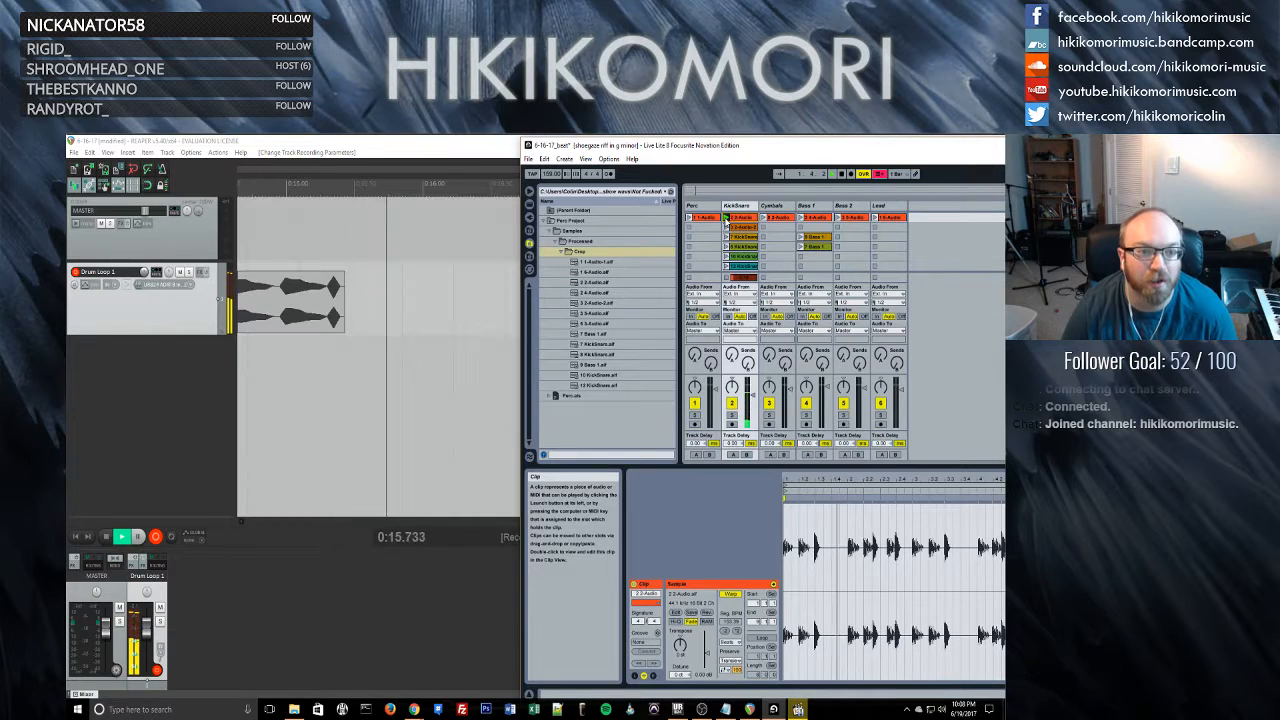
- Return to REAPER, stop the recording when the clip has finished, and save the recorded file
{"action": "left_click", "coordinate": [432, 152]}
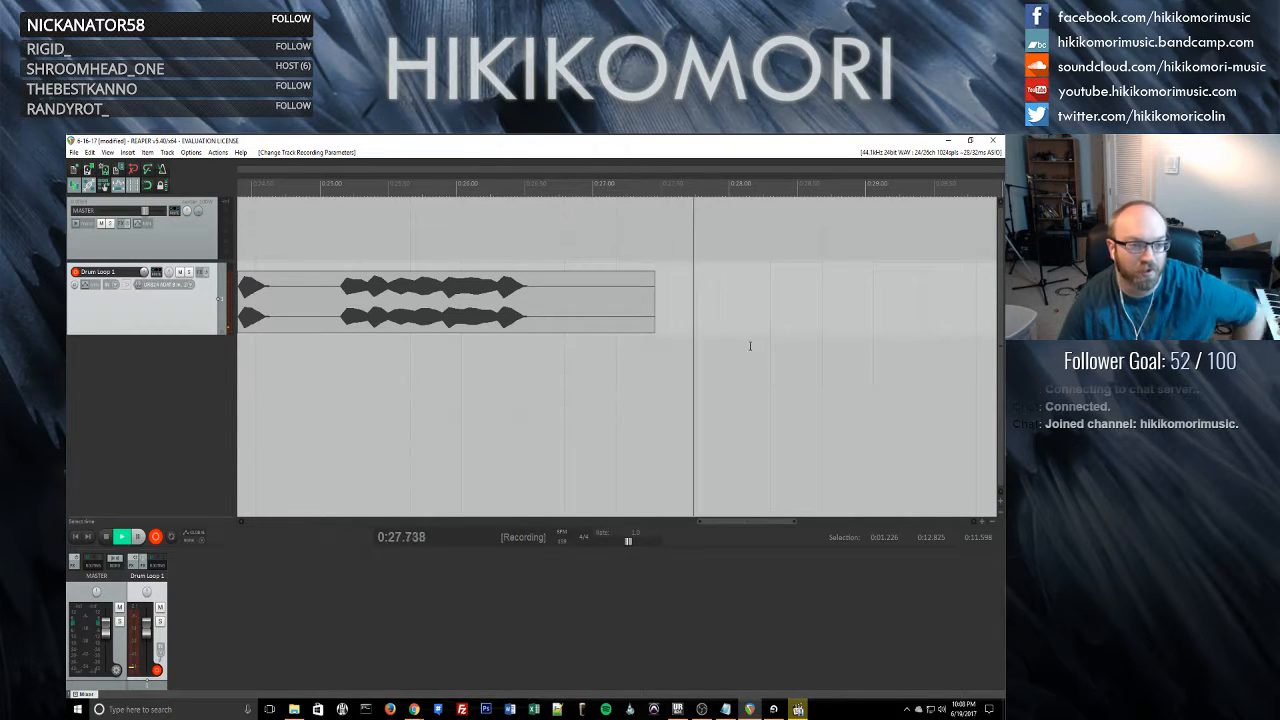
{"action": "key", "text": "space"}
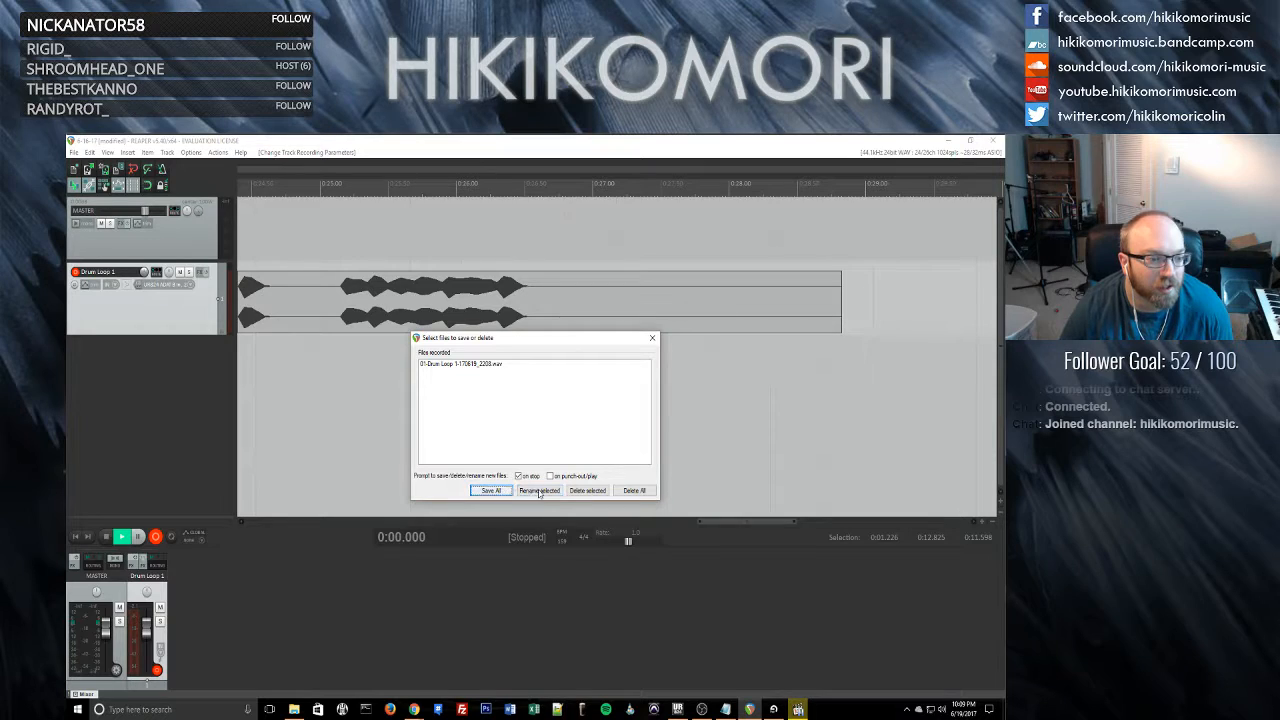
{"action": "left_click", "coordinate": [503, 365]}
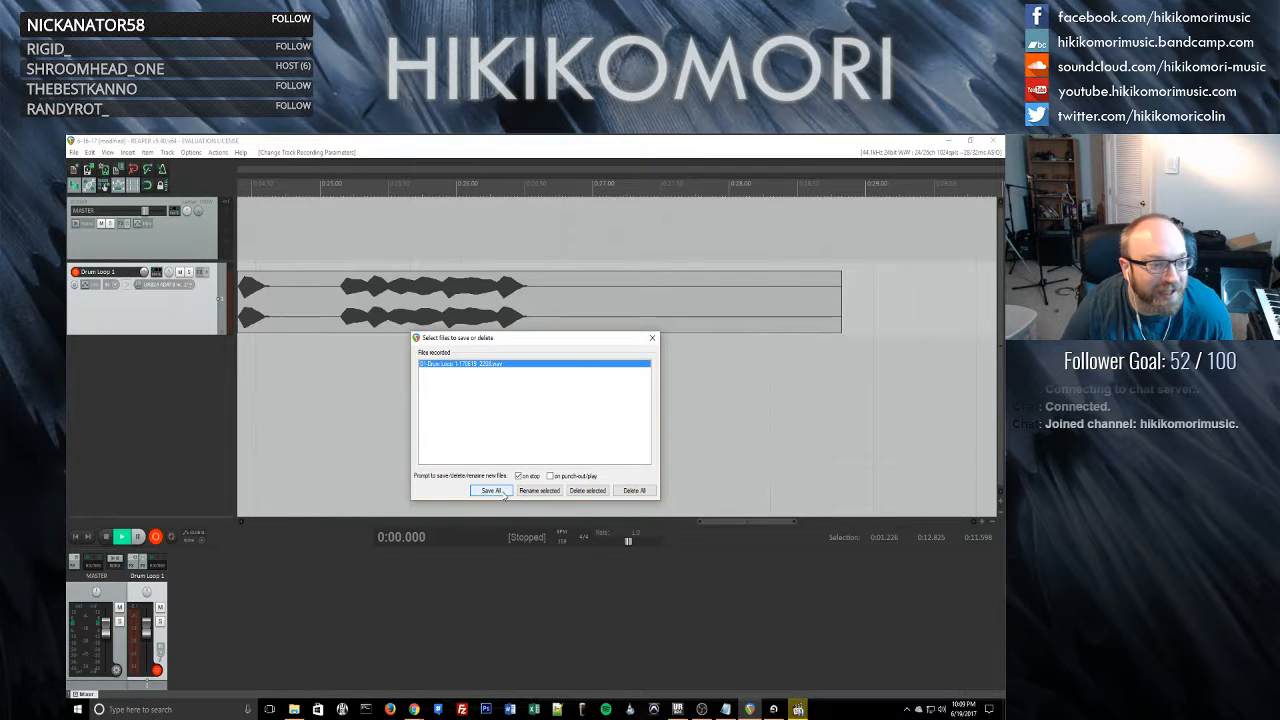
{"action": "left_click", "coordinate": [492, 490]}
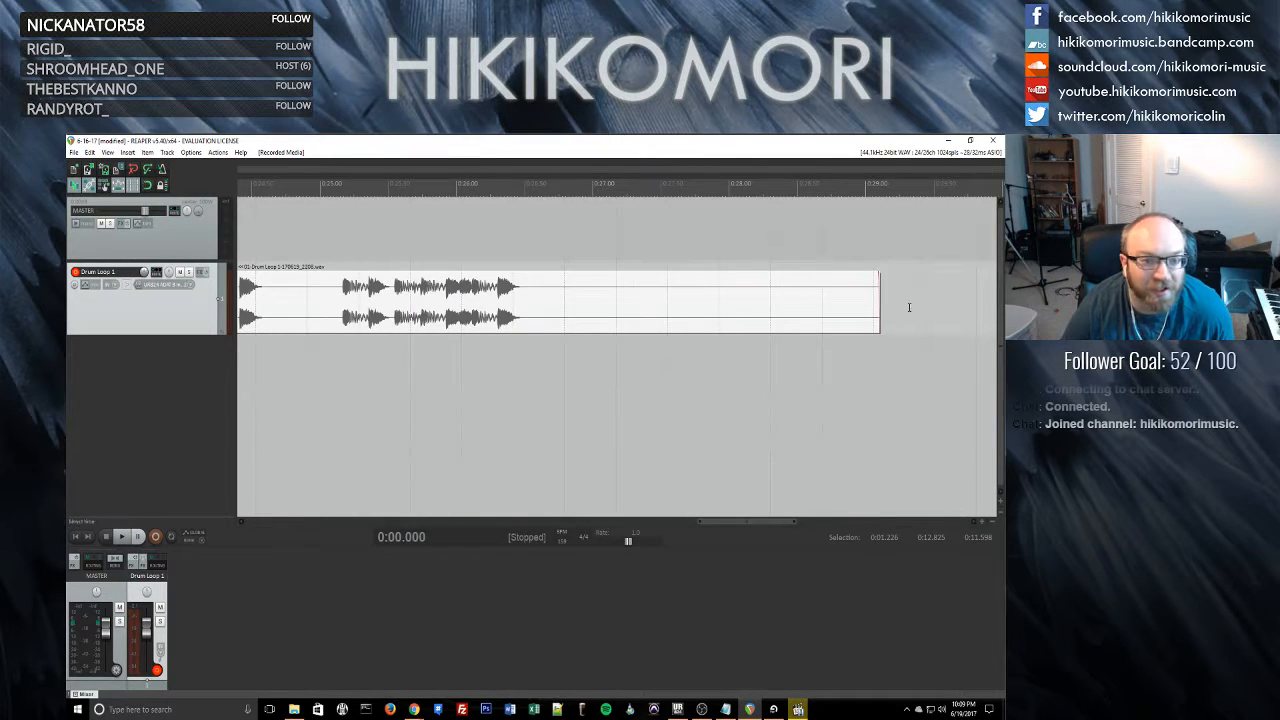
- Trim the recorded Drum Loop 1 item to the loud drum hits, removing the trailing silence and the quiet lead-in before them
{"action": "left_click_drag", "start_coordinate": [878, 310], "coordinate": [525, 300]}
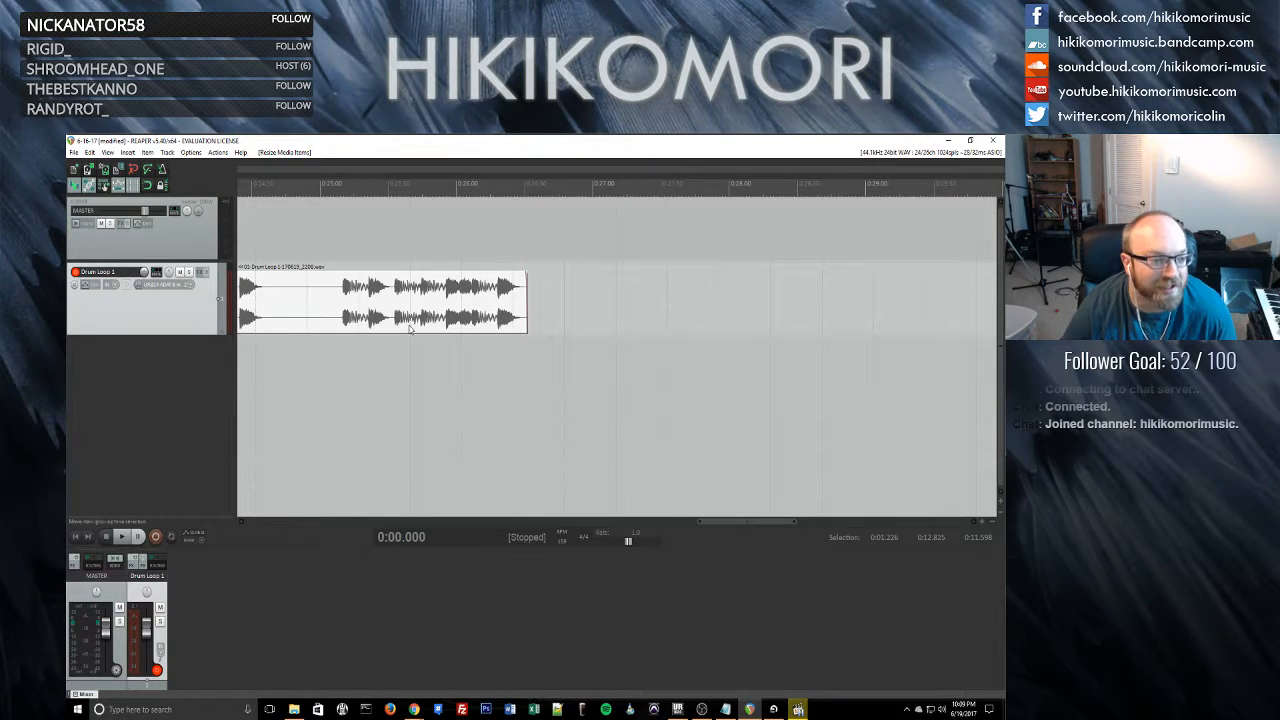
{"action": "scroll", "coordinate": [340, 318], "scroll_direction": "down", "scroll_amount": 5}
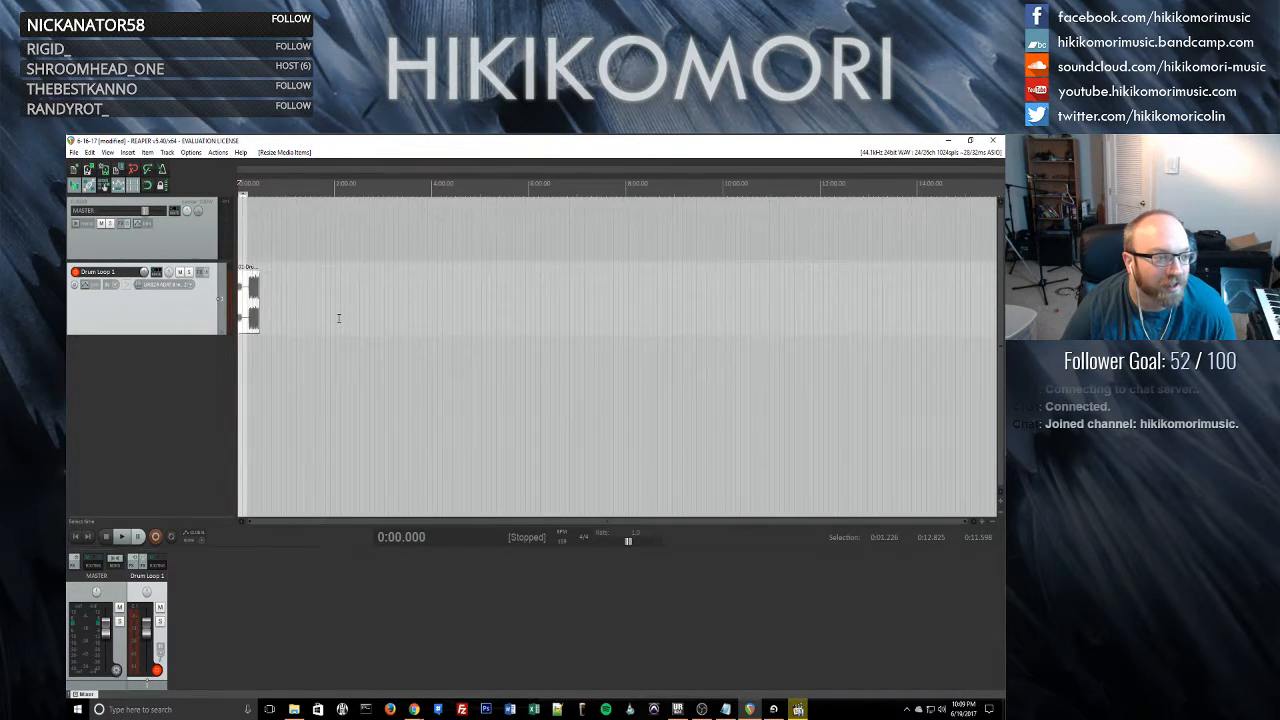
{"action": "scroll", "coordinate": [342, 320], "scroll_direction": "up", "scroll_amount": 1}
{"action": "scroll", "coordinate": [410, 310], "scroll_direction": "down", "scroll_amount": 3}
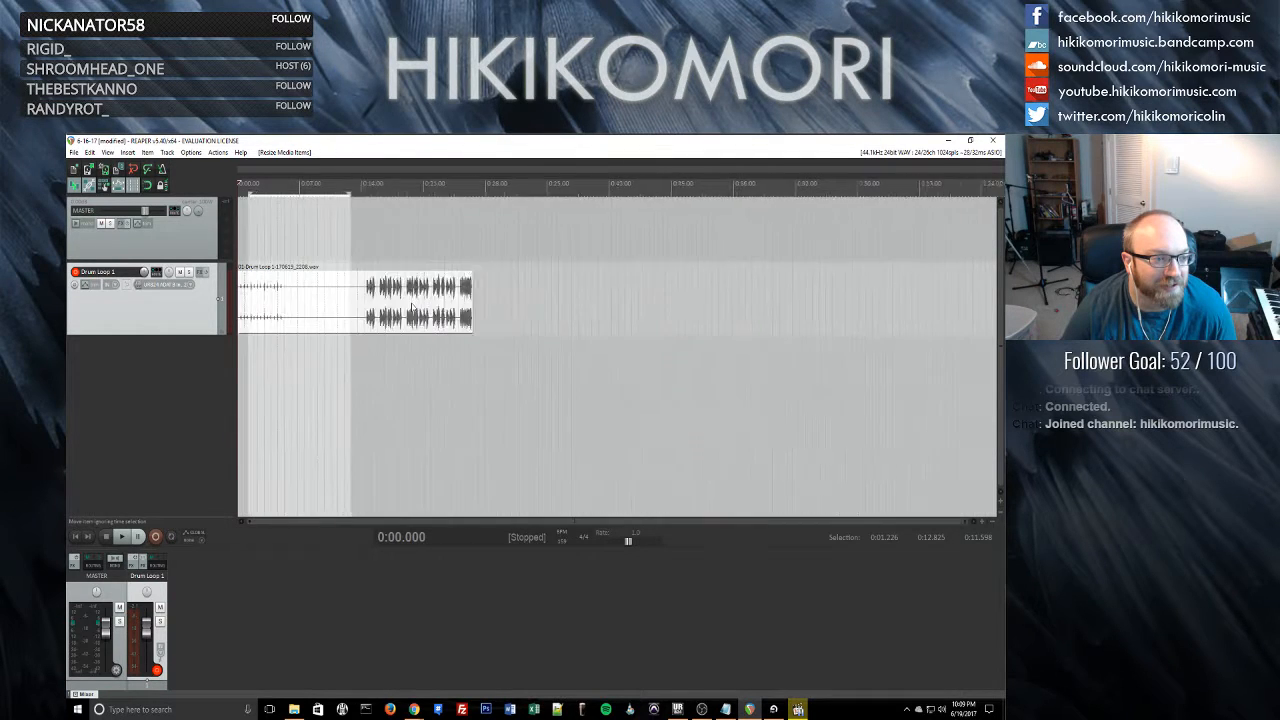
{"action": "scroll", "coordinate": [413, 307], "scroll_direction": "up", "scroll_amount": 4}
{"action": "scroll", "coordinate": [413, 307], "scroll_direction": "down", "scroll_amount": 3}
{"action": "scroll", "coordinate": [413, 308], "scroll_direction": "up", "scroll_amount": 2}
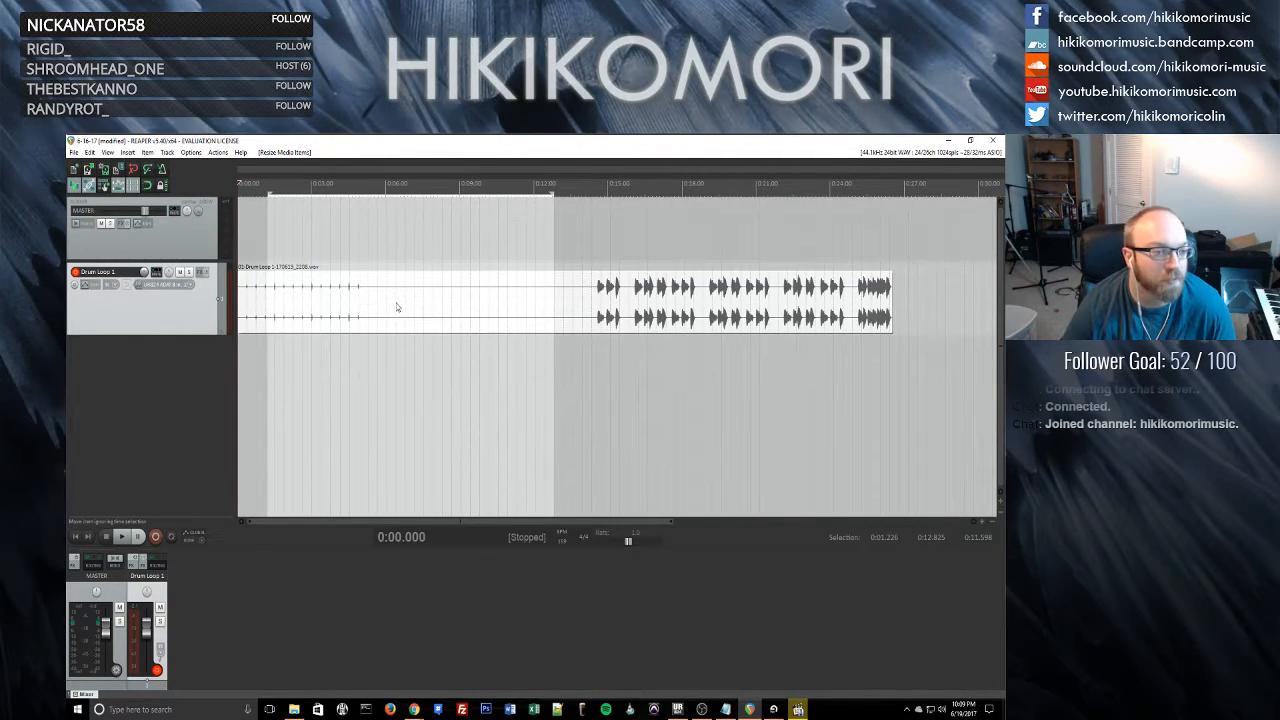
{"action": "scroll", "coordinate": [396, 306], "scroll_direction": "down", "scroll_amount": 1}
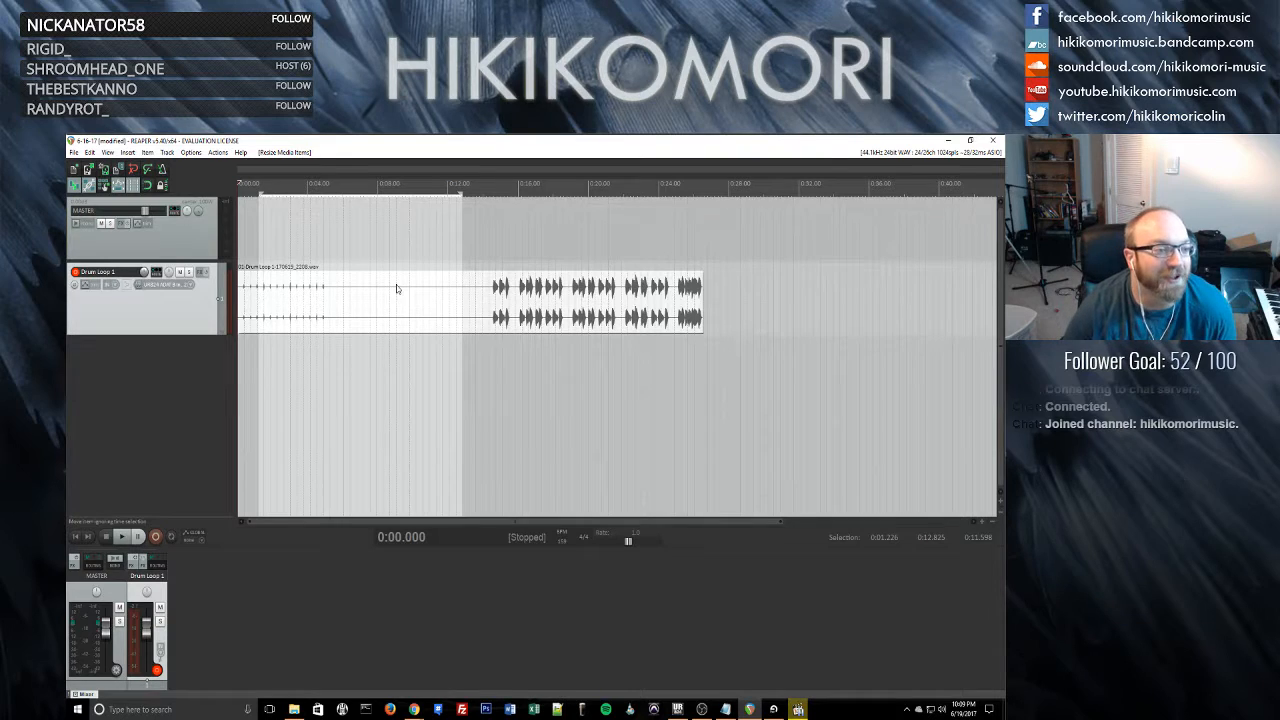
{"action": "left_click", "coordinate": [296, 295]}
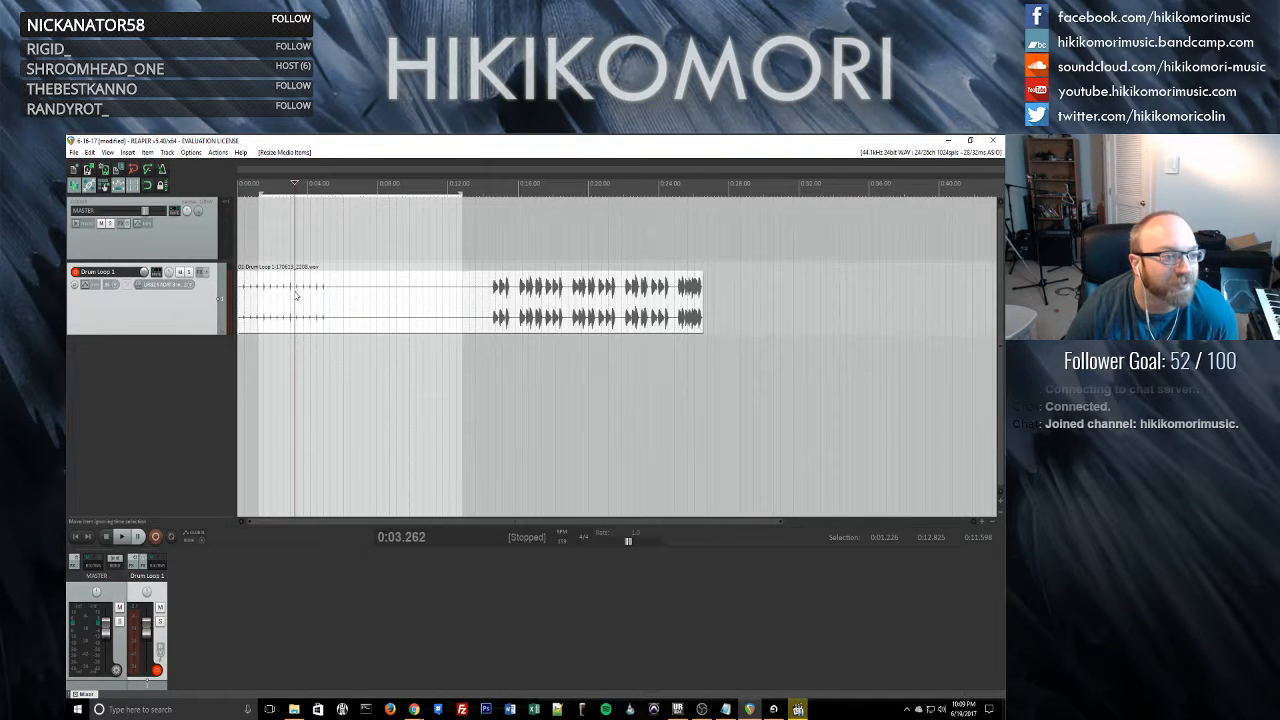
{"action": "left_click_drag", "start_coordinate": [238, 297], "coordinate": [476, 292]}
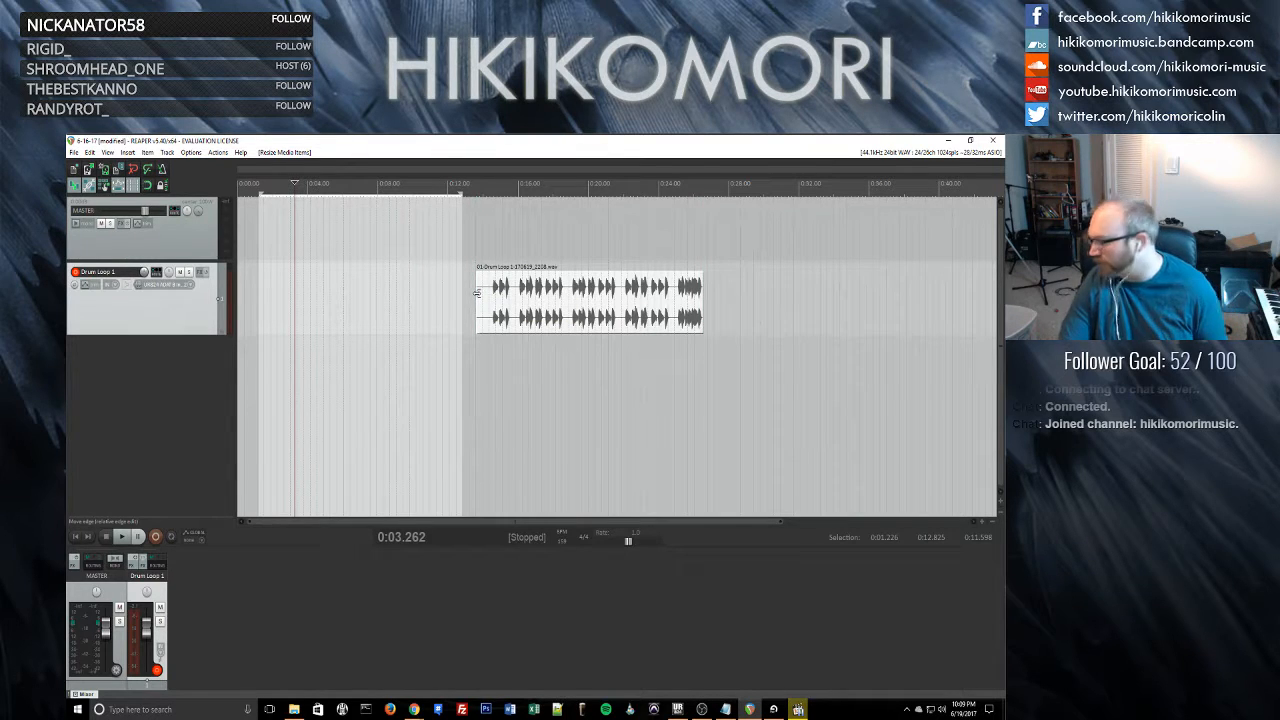
- Move the trimmed Drum Loop 1 item to the start of the project
{"action": "left_click", "coordinate": [474, 293]}
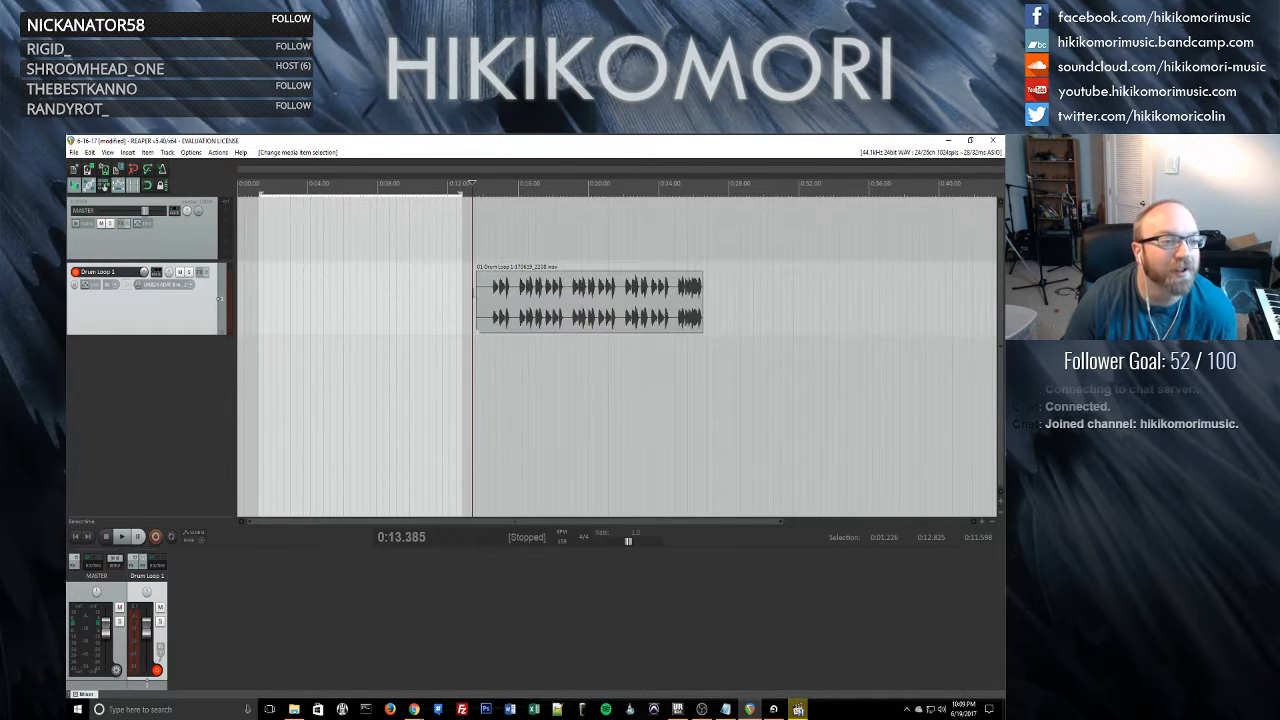
{"action": "left_click_drag", "start_coordinate": [552, 313], "coordinate": [248, 311]}
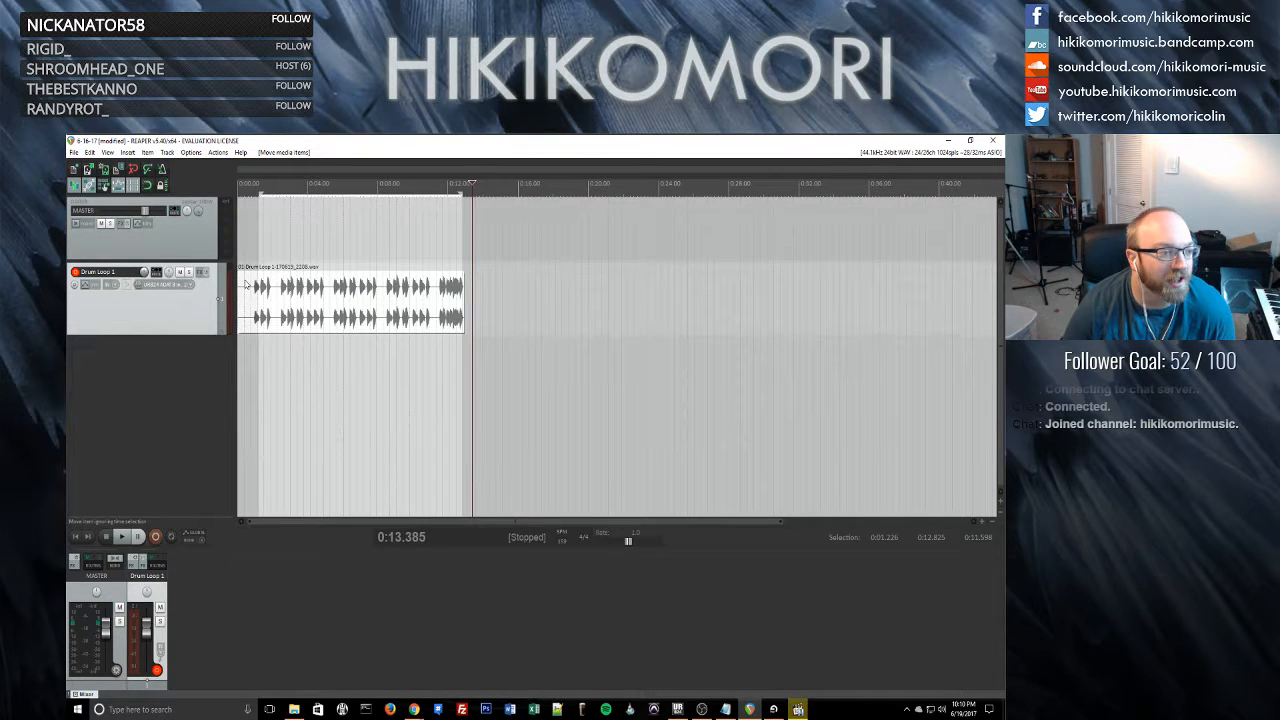
- Split the Drum Loop 1 item at its first transient, delete the silent lead-in, and move the remaining item to the project start
{"action": "left_click", "coordinate": [249, 291]}
{"action": "scroll", "coordinate": [330, 285], "scroll_direction": "up", "scroll_amount": 8}
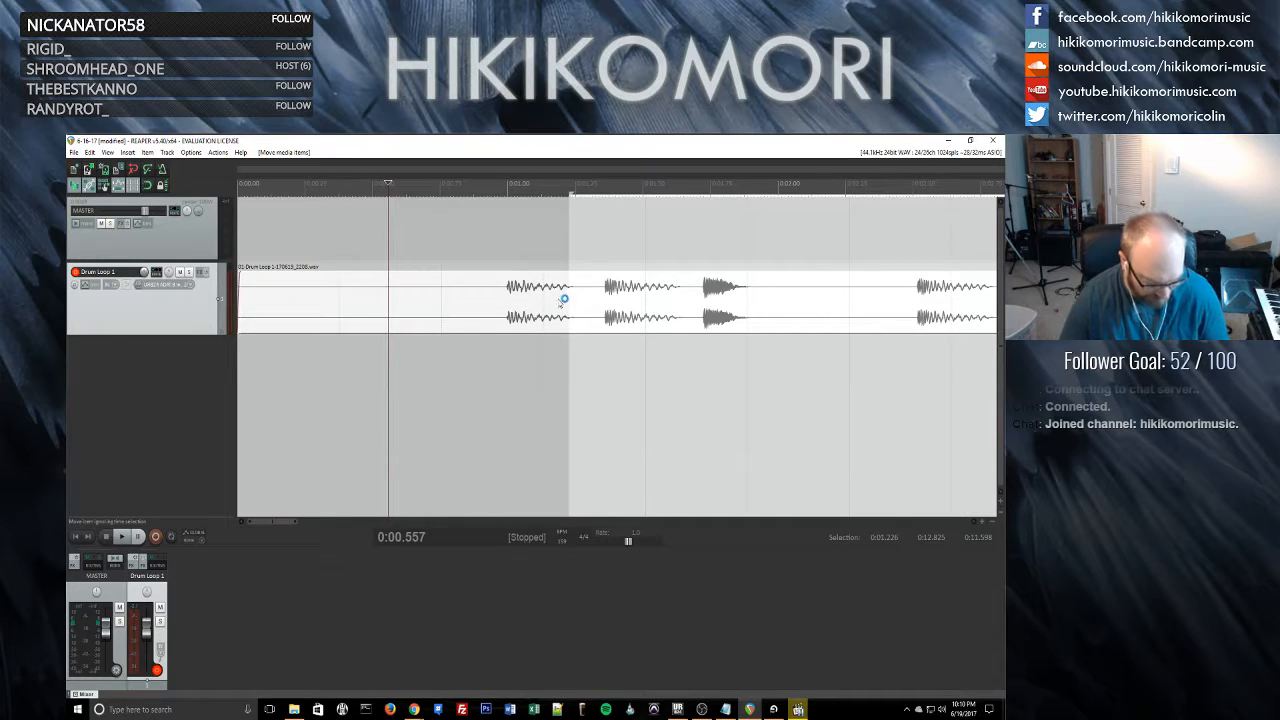
{"action": "key", "text": "Tab"}
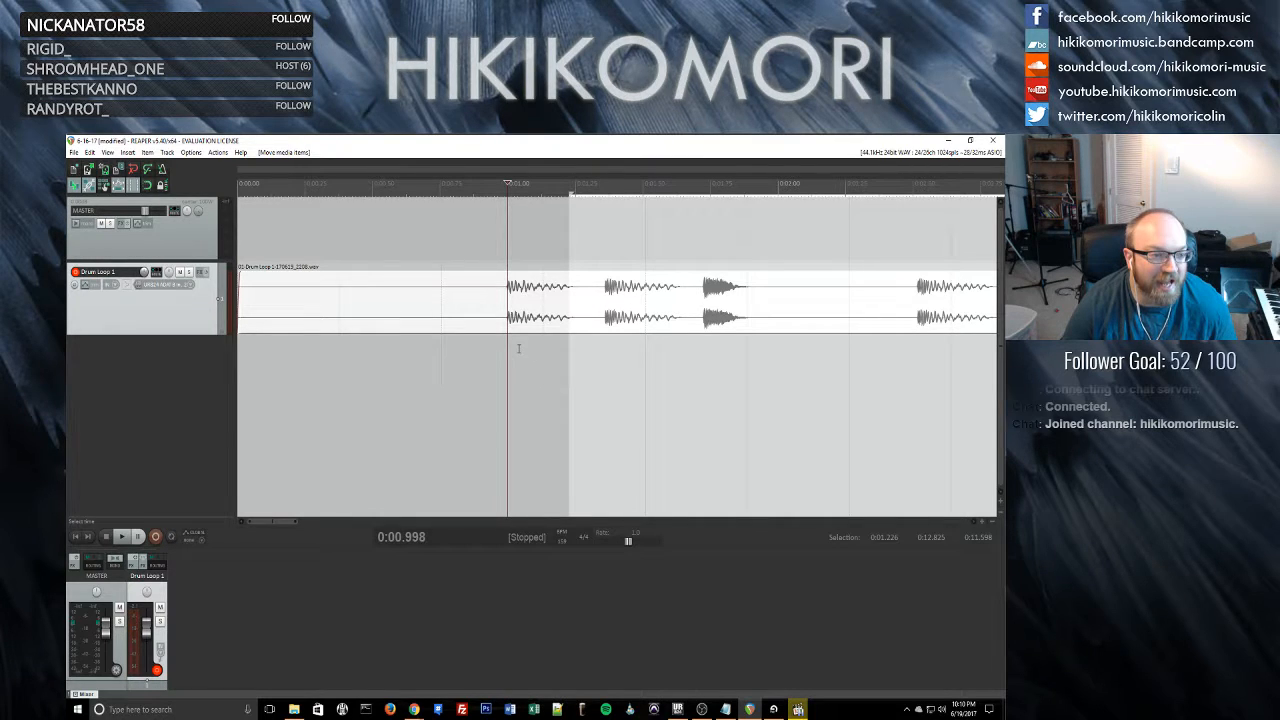
{"action": "key", "text": "s"}
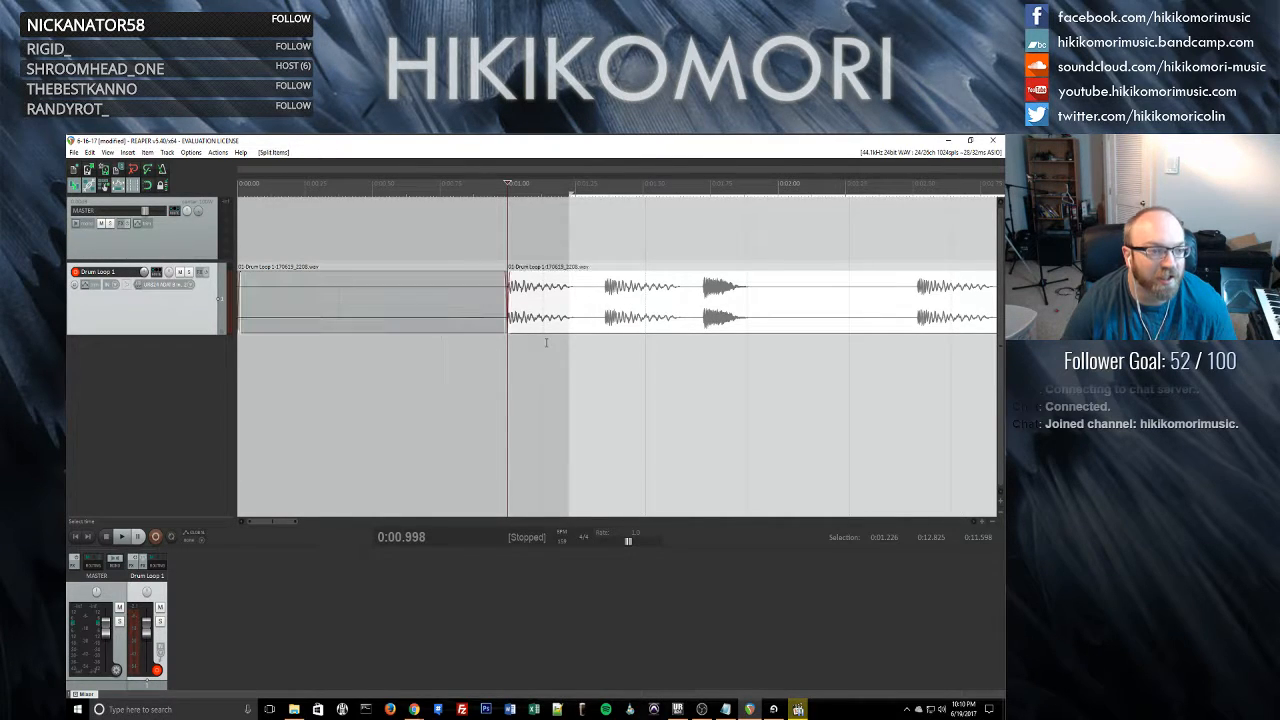
{"action": "left_click", "coordinate": [389, 310]}
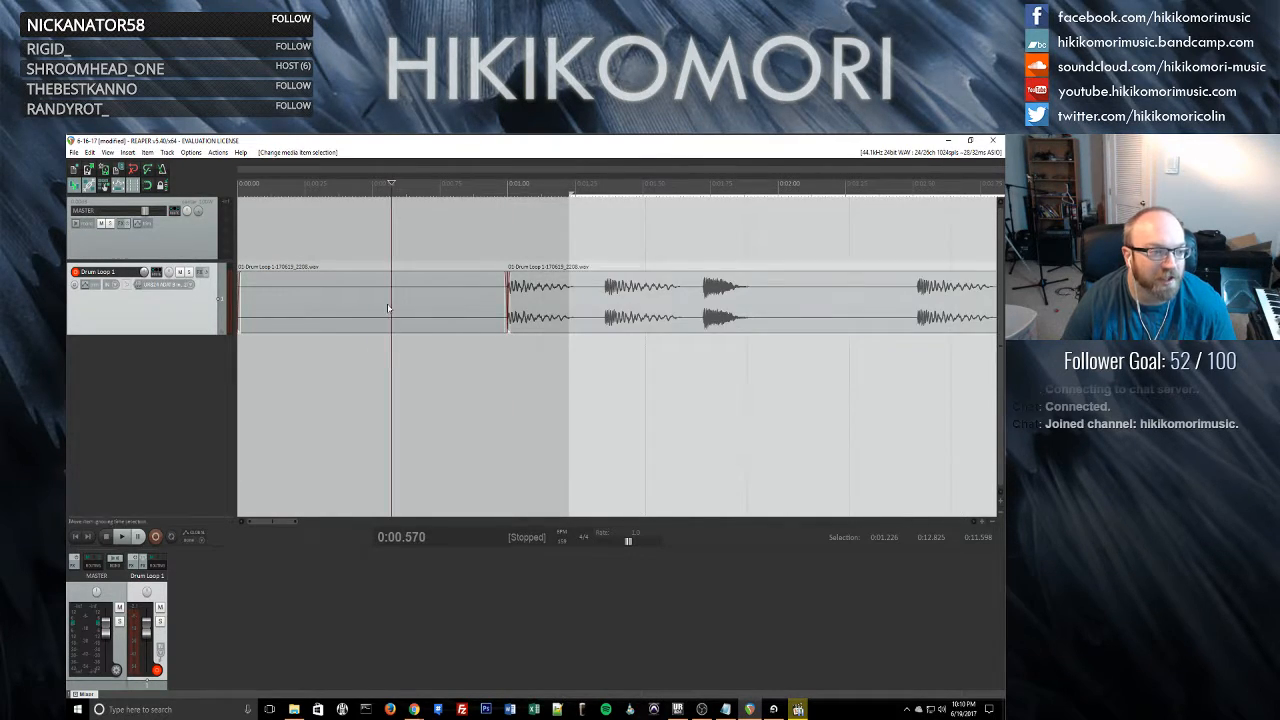
{"action": "key", "text": "Delete"}
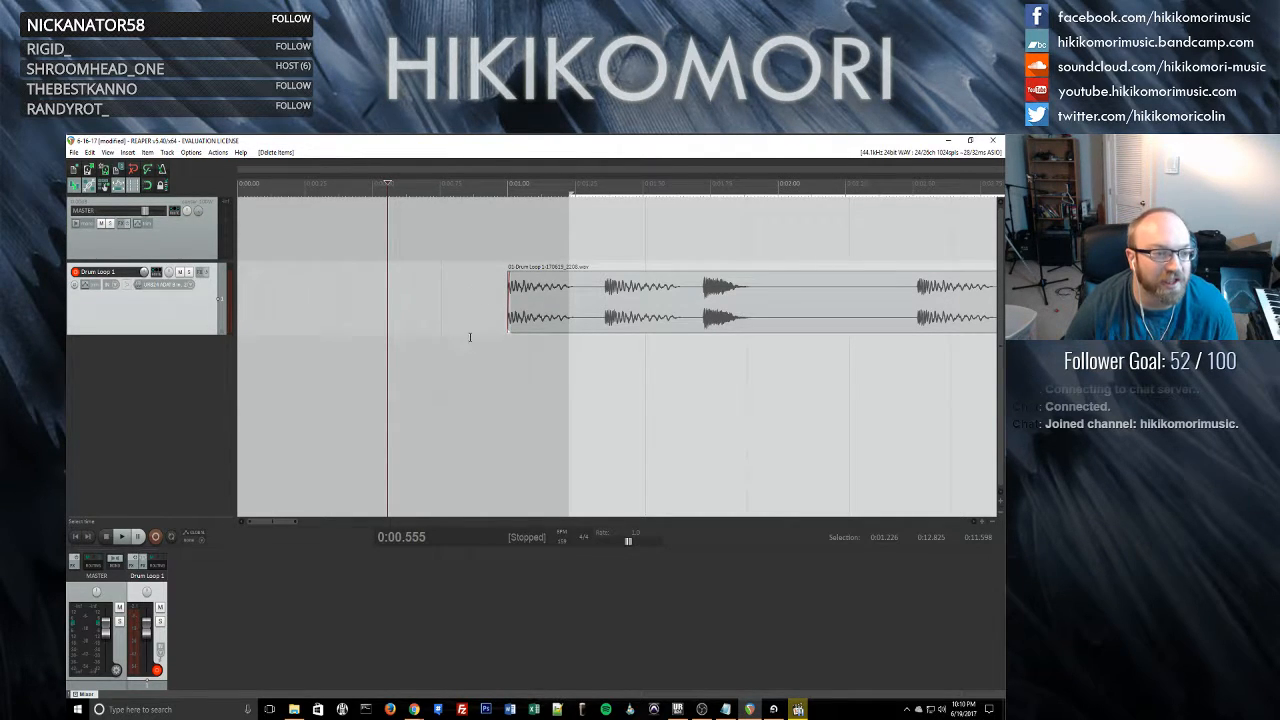
{"action": "left_click_drag", "start_coordinate": [558, 326], "coordinate": [197, 327]}
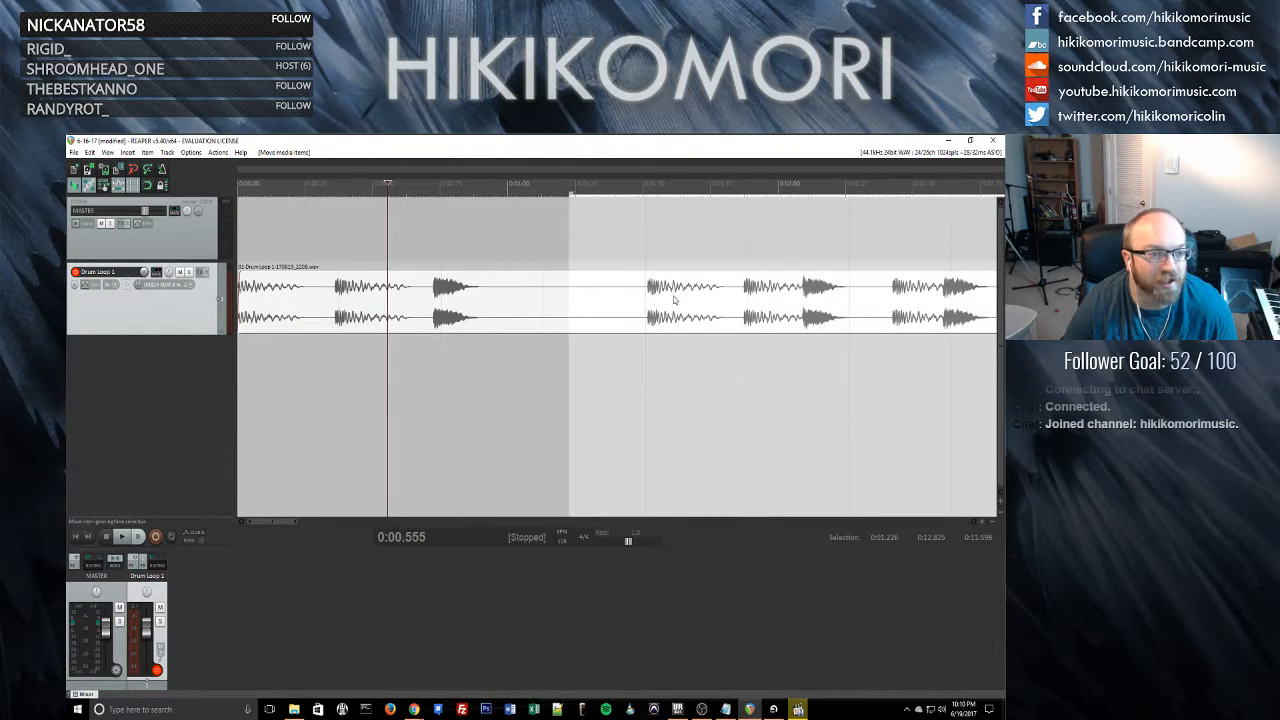
- Remove the existing time selection from the project timeline
{"action": "left_click", "coordinate": [572, 300]}
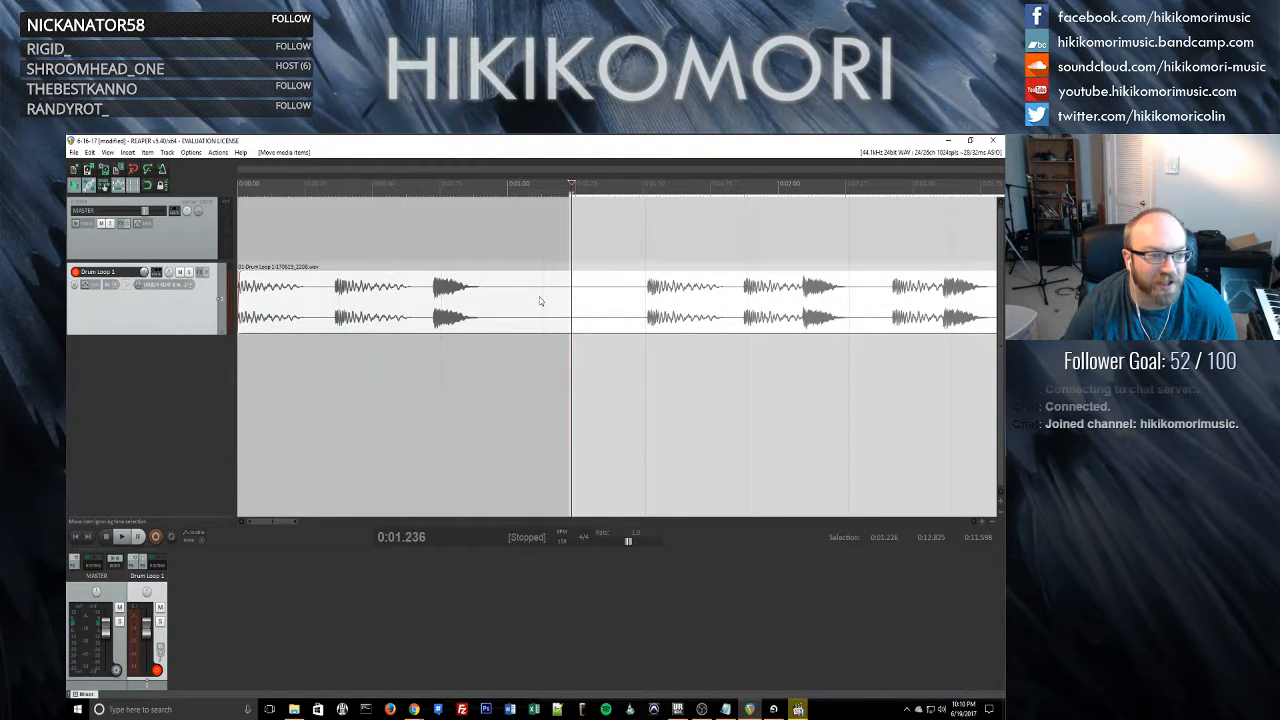
{"action": "left_click", "coordinate": [540, 356]}
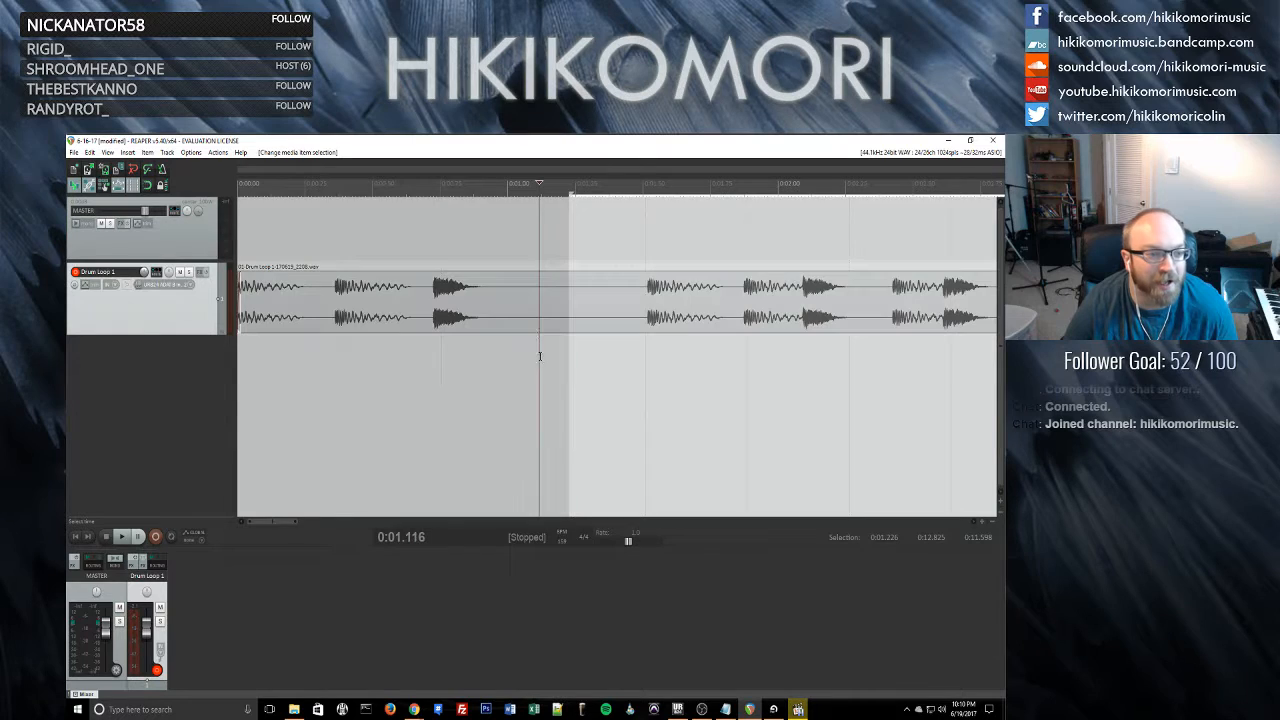
{"action": "left_click", "coordinate": [511, 294]}
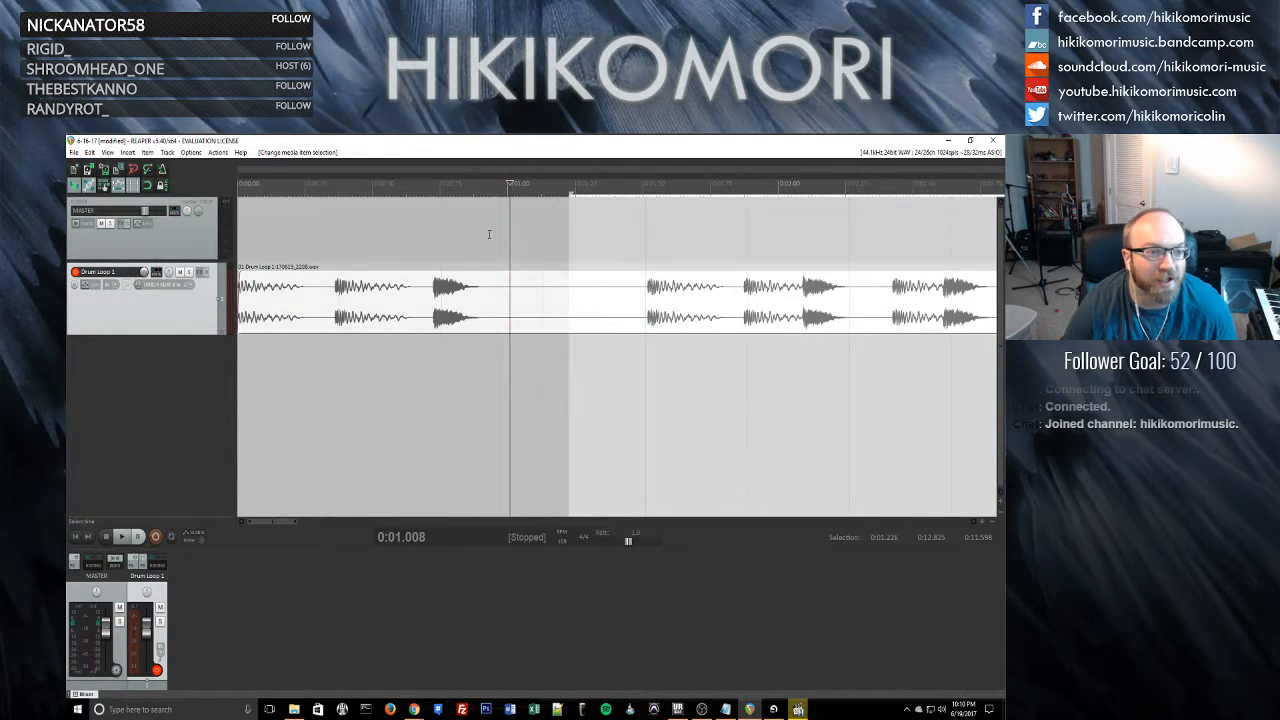
{"action": "left_click", "coordinate": [598, 218]}
{"action": "right_click", "coordinate": [646, 216]}
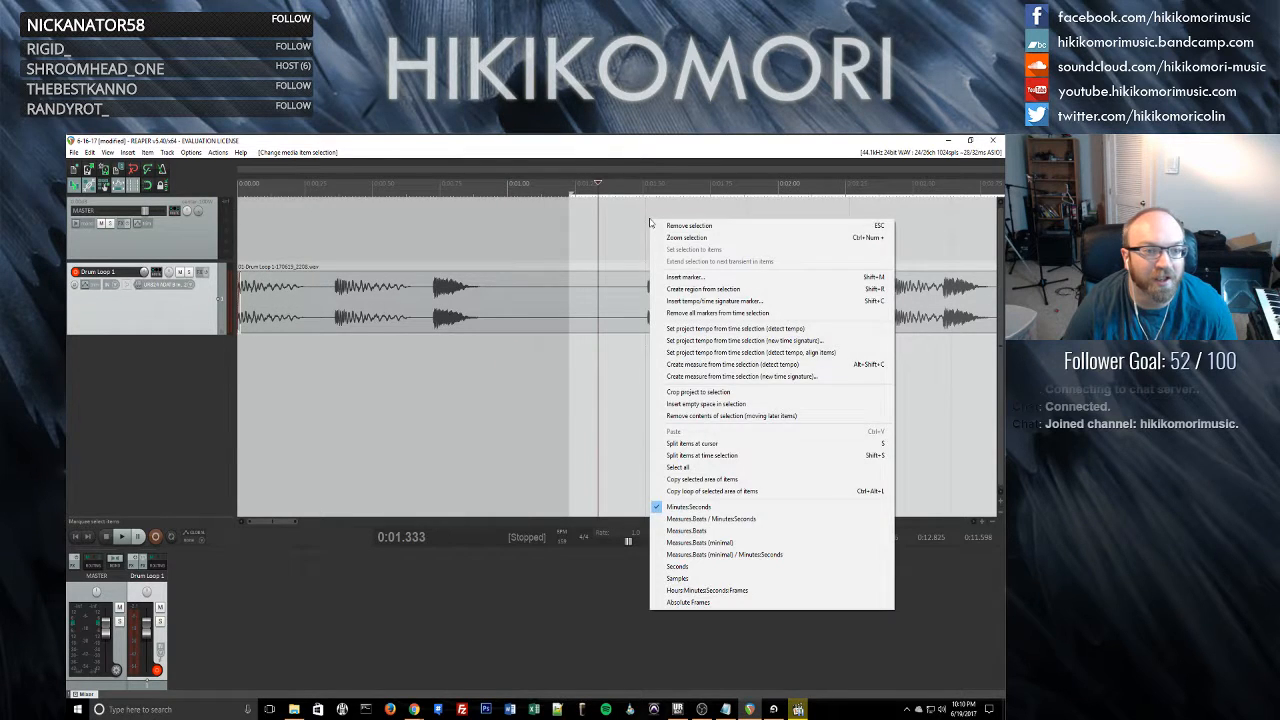
{"action": "left_click", "coordinate": [706, 228]}
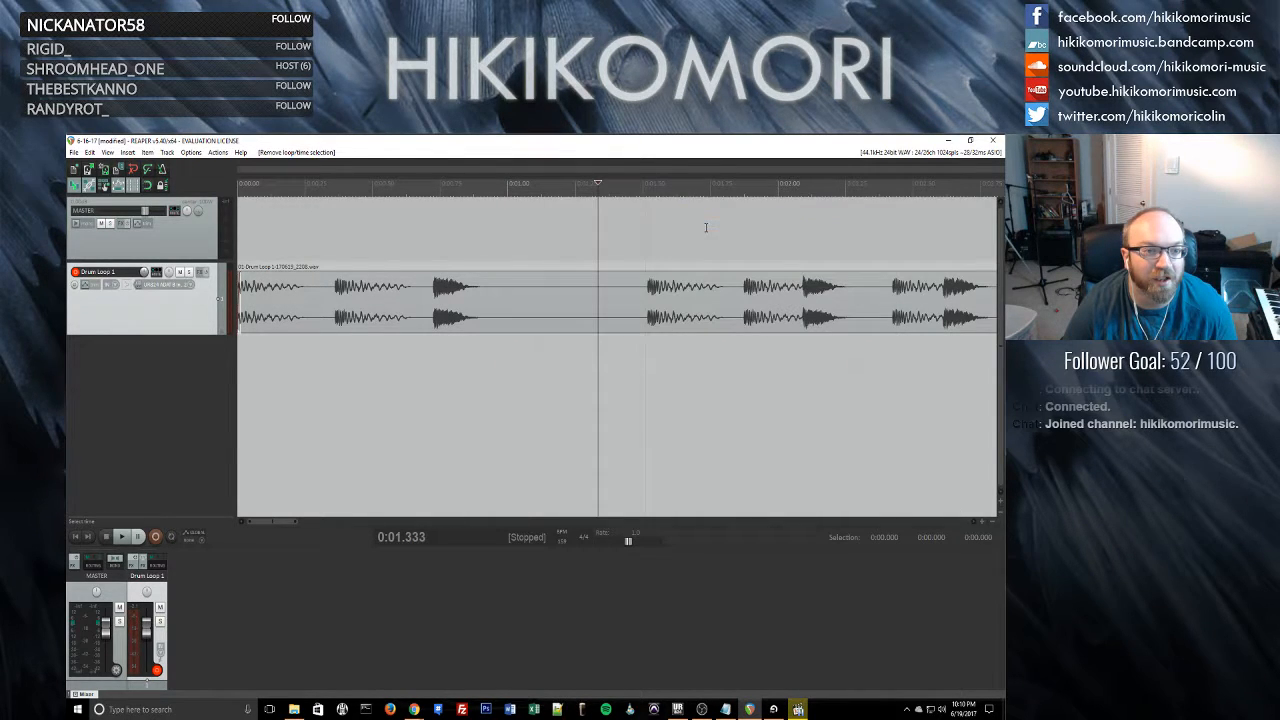
{"action": "left_click", "coordinate": [440, 308]}
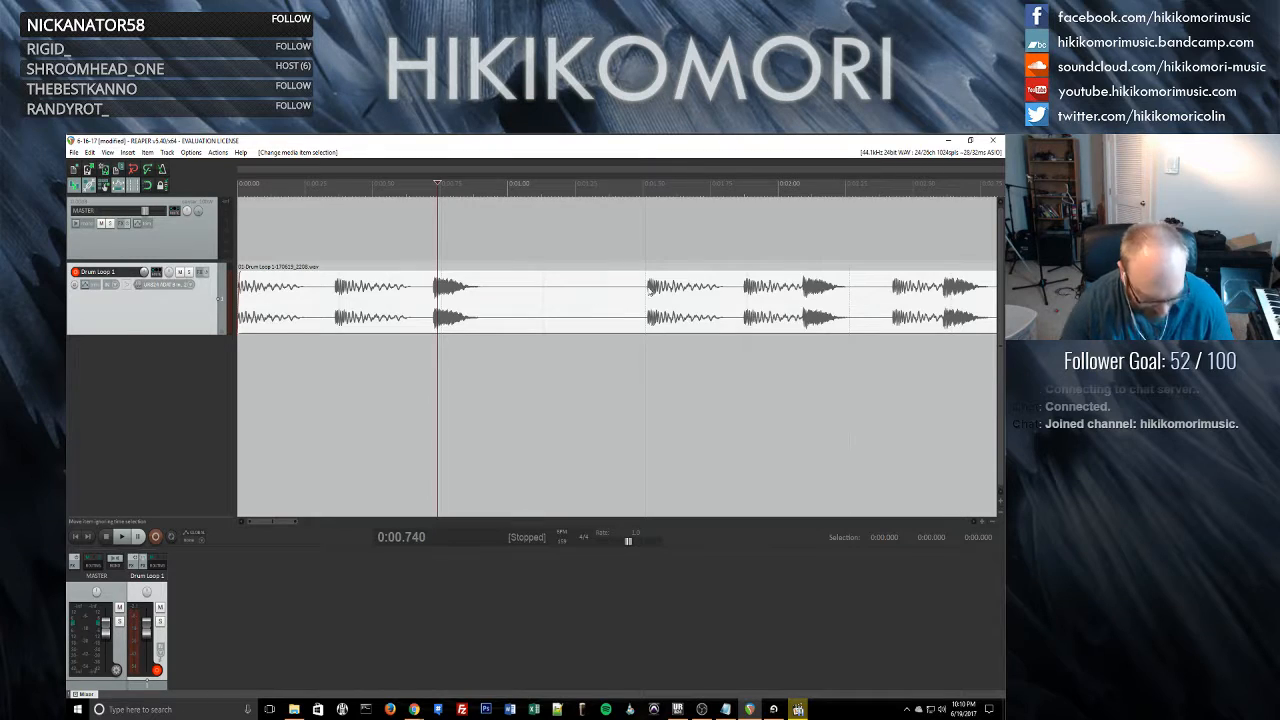
{"action": "scroll", "coordinate": [596, 292], "scroll_direction": "down", "scroll_amount": 8}
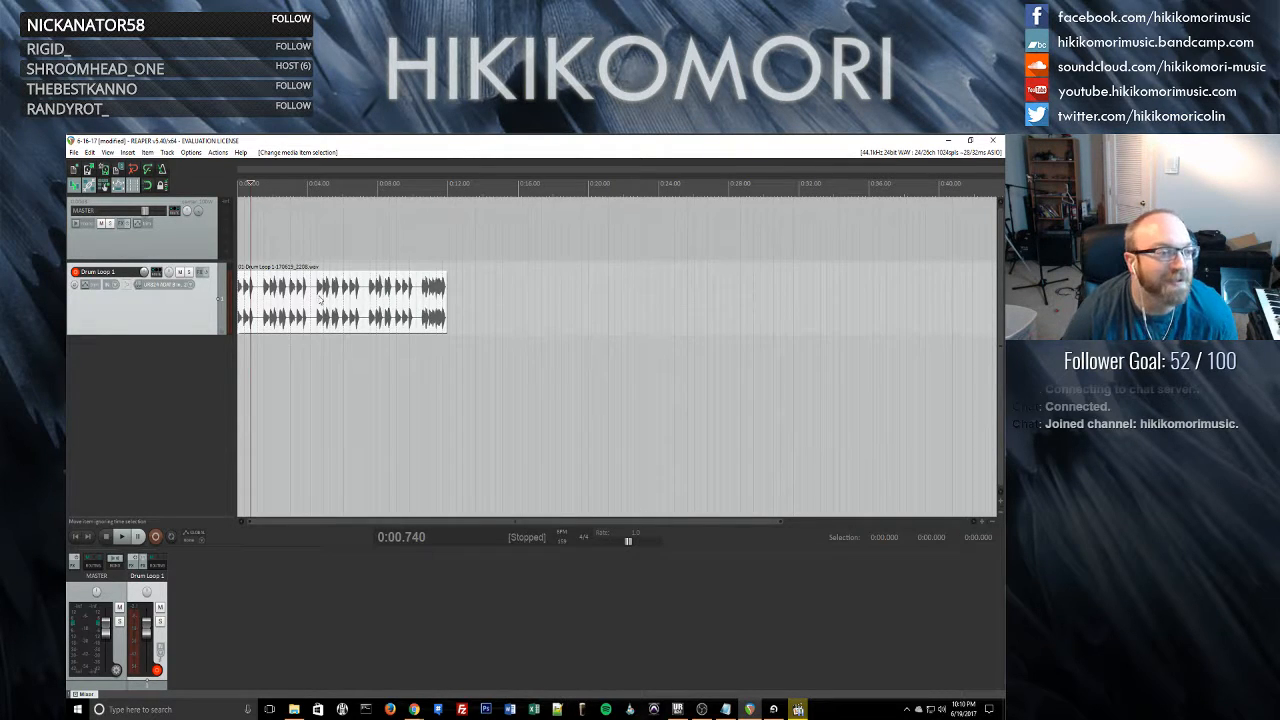
{"action": "scroll", "coordinate": [320, 300], "scroll_direction": "up", "scroll_amount": 2}
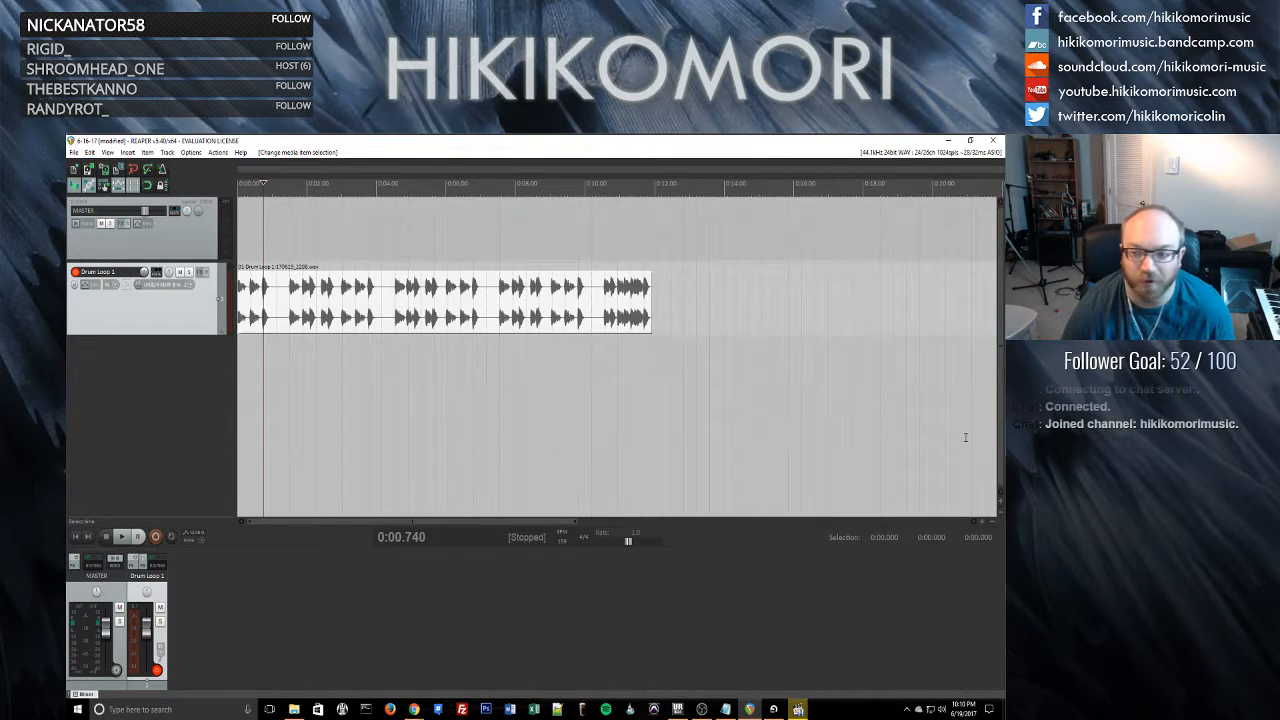
{"action": "key", "text": "alt+Tab"}
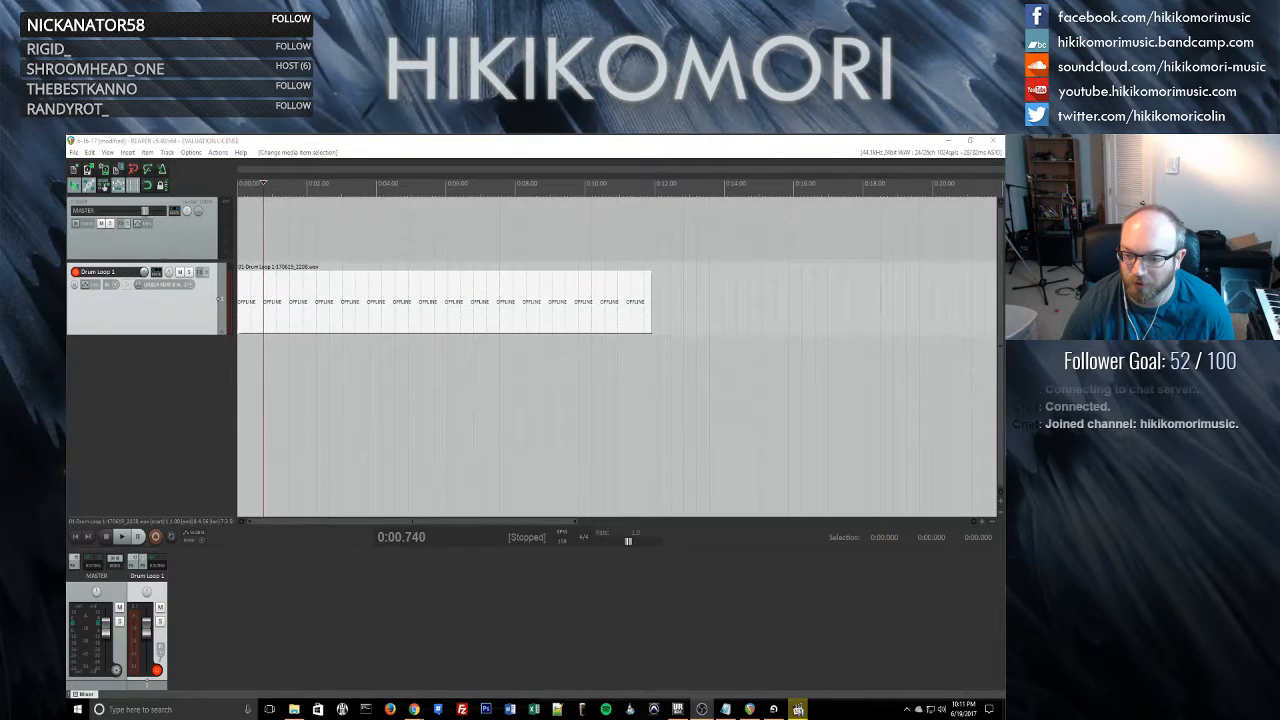
{"action": "key", "text": "super+d"}
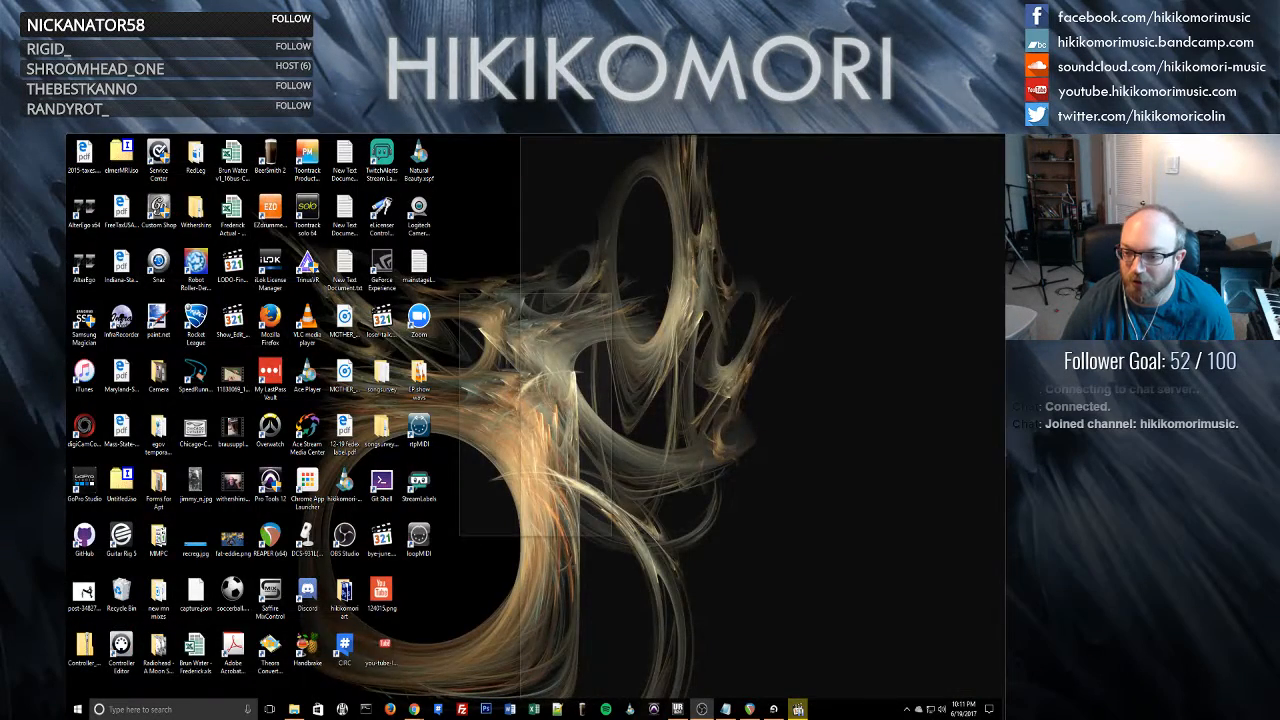
{"action": "key", "text": "super+d"}
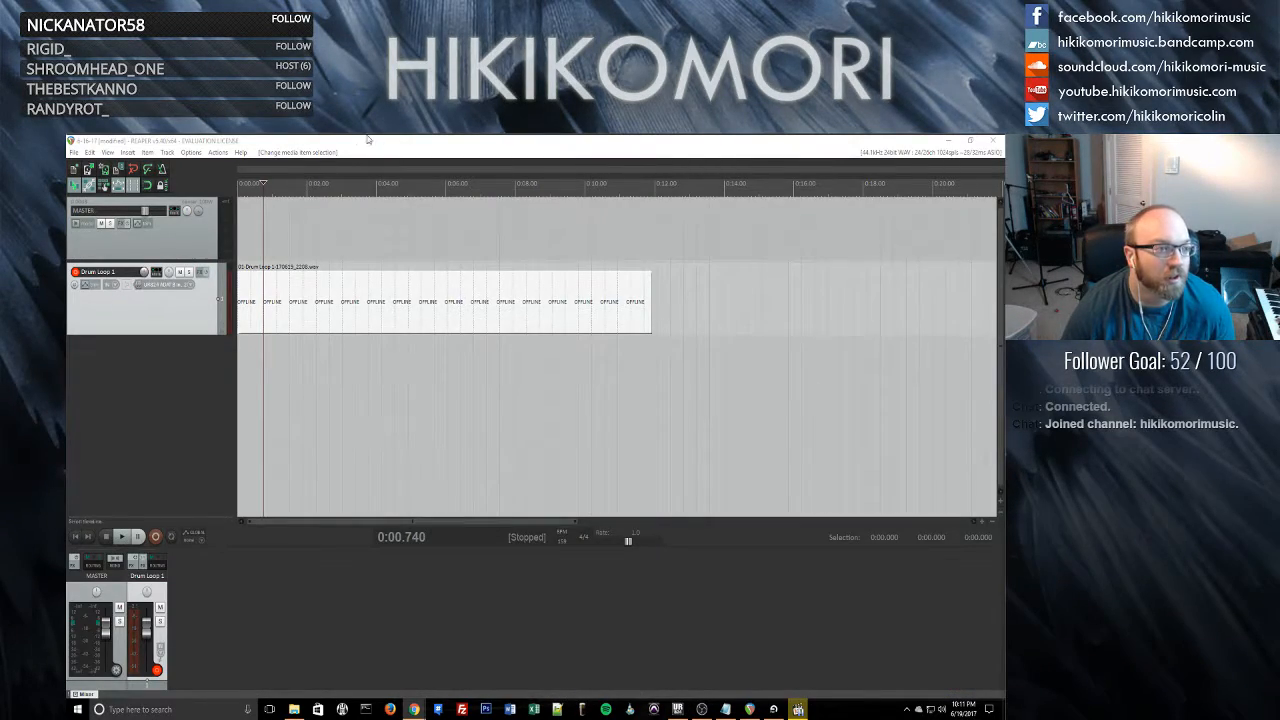
{"action": "left_click", "coordinate": [355, 145]}
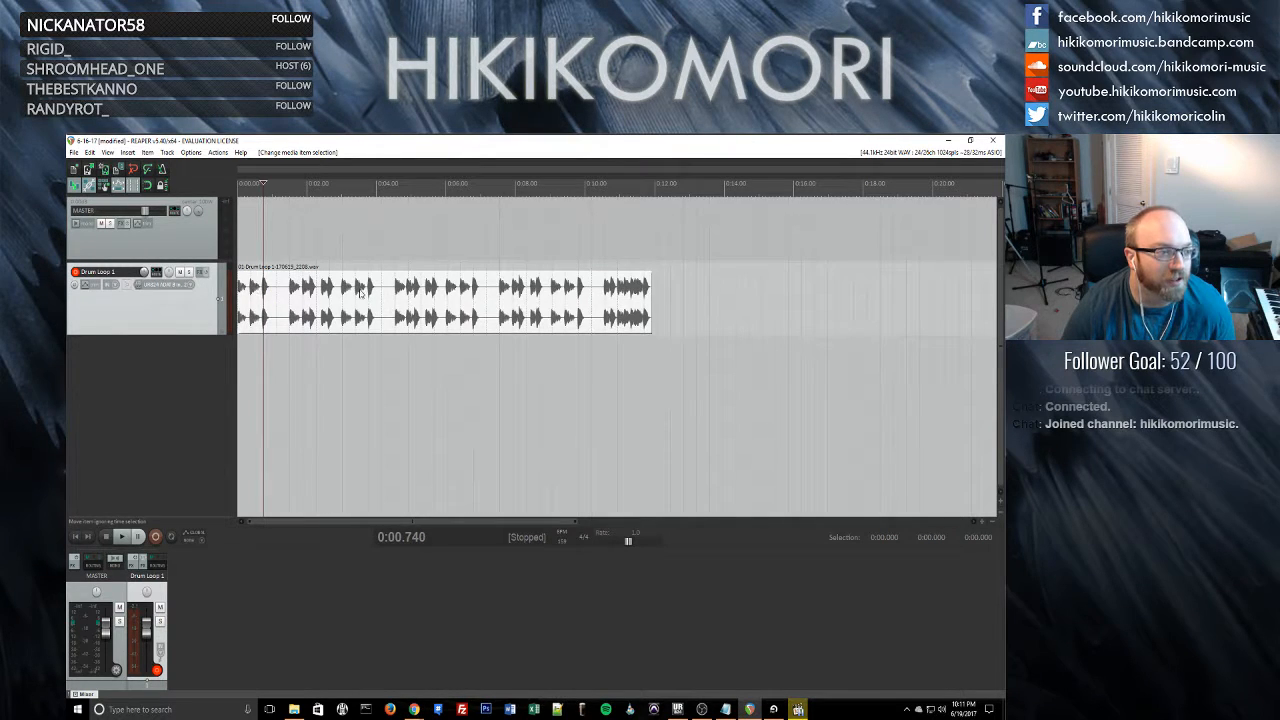
- Shorten the end of the Drum Loop 1 item to a length of about 11.9 s and check its media item properties
{"action": "left_click_drag", "start_coordinate": [651, 302], "coordinate": [627, 300]}
{"action": "key", "text": "space"}
{"action": "key", "text": "space"}
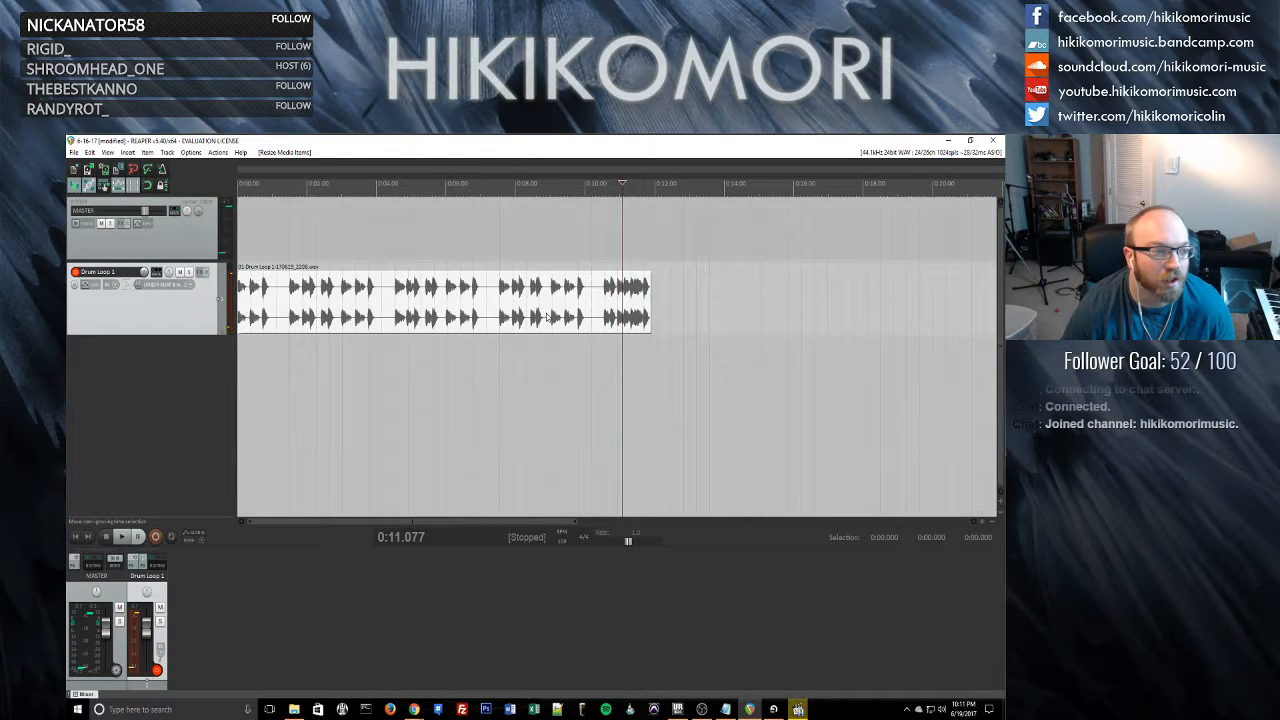
{"action": "double_click", "coordinate": [458, 302]}
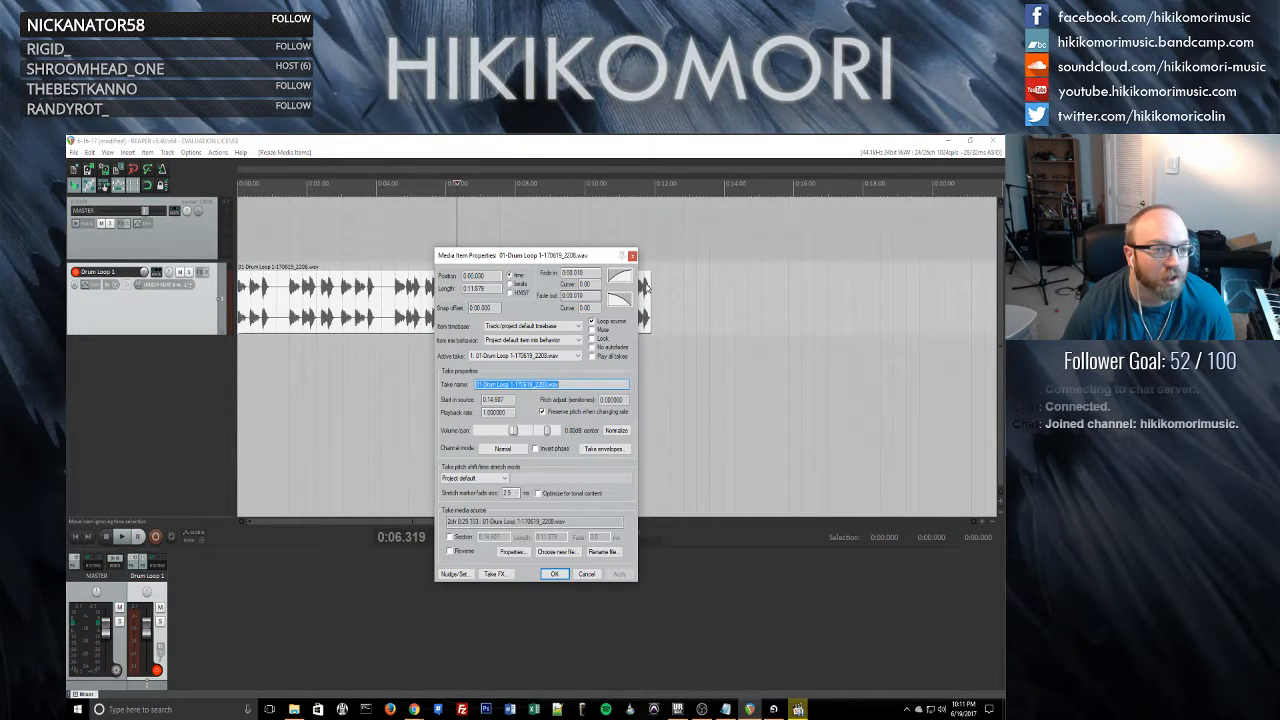
{"action": "left_click", "coordinate": [632, 256]}
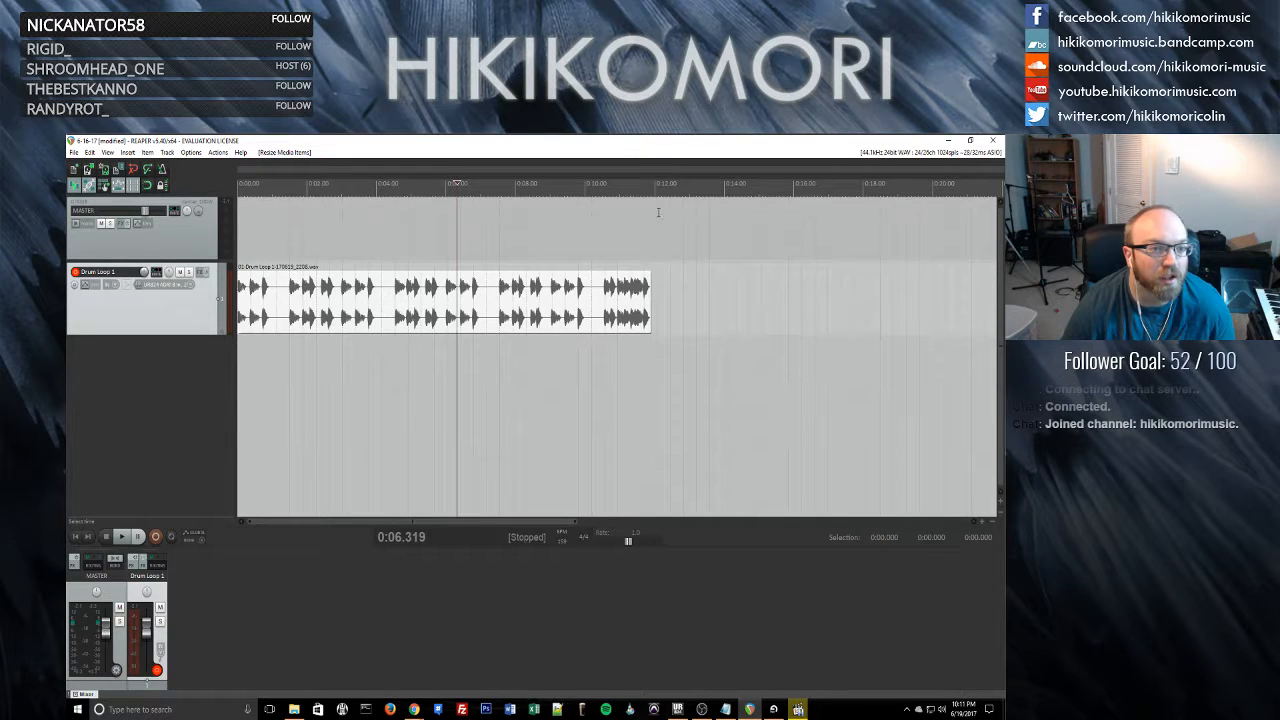
- Turn on repeat playback and play the end of the Drum Loop 1 item from about 10 s to hear how it loops
{"action": "left_click", "coordinate": [697, 295]}
{"action": "left_click", "coordinate": [626, 397]}
{"action": "left_click", "coordinate": [587, 316]}
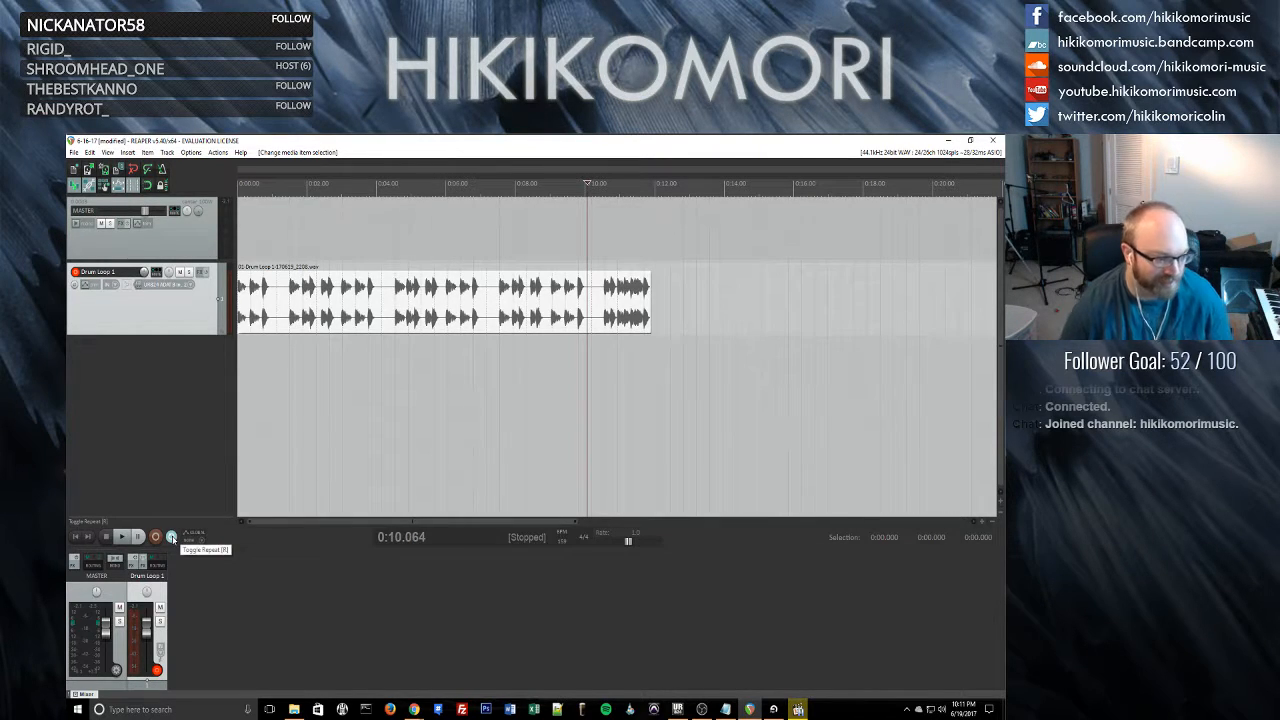
{"action": "left_click", "coordinate": [171, 537]}
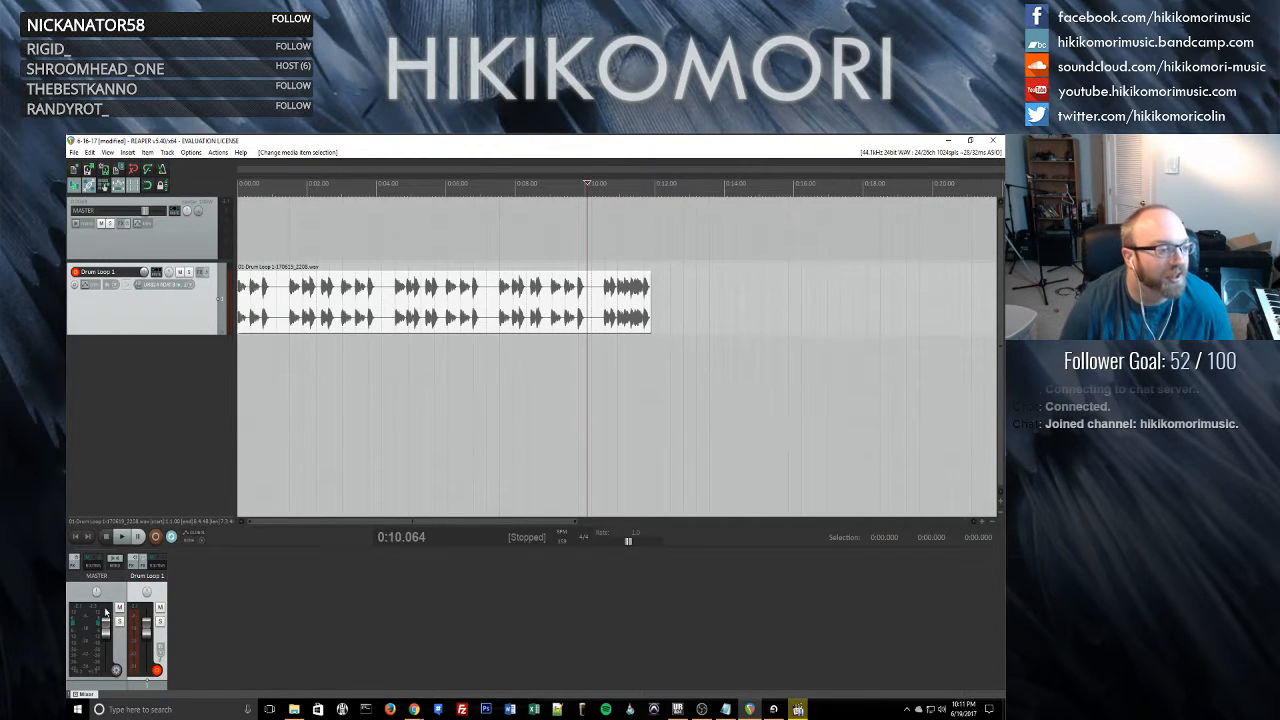
{"action": "key", "text": "space"}
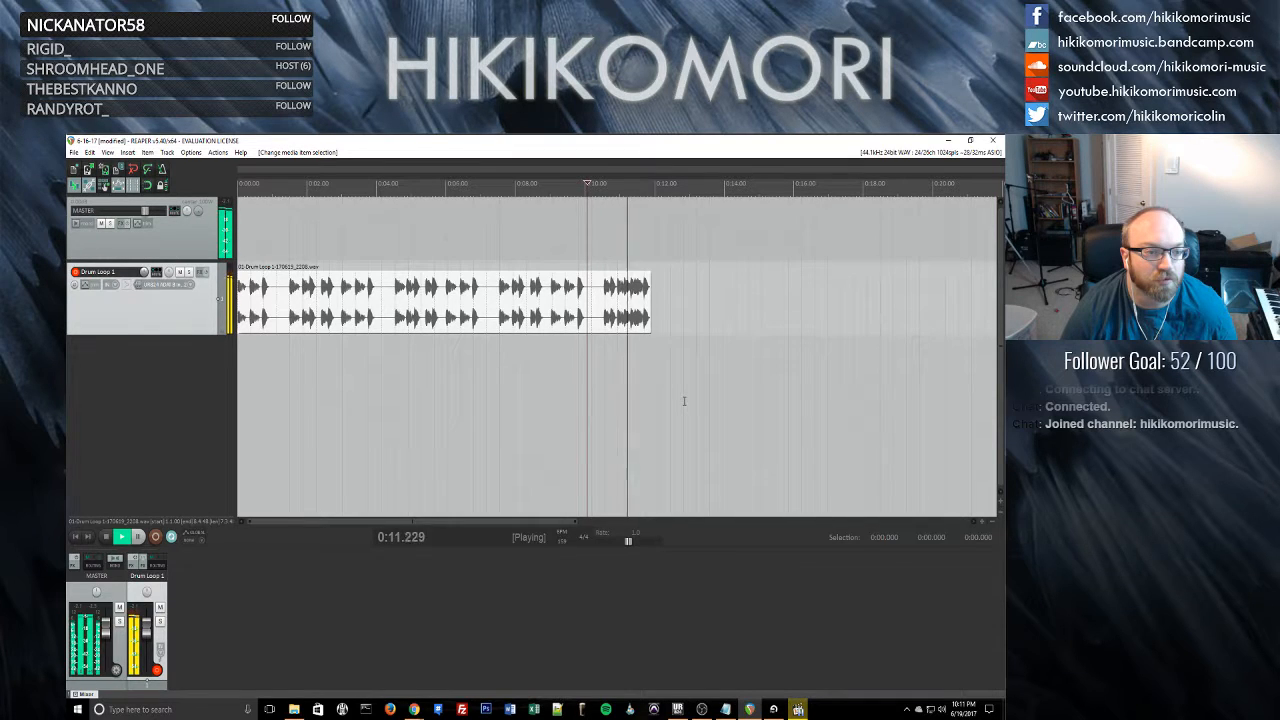
{"action": "key", "text": "space"}
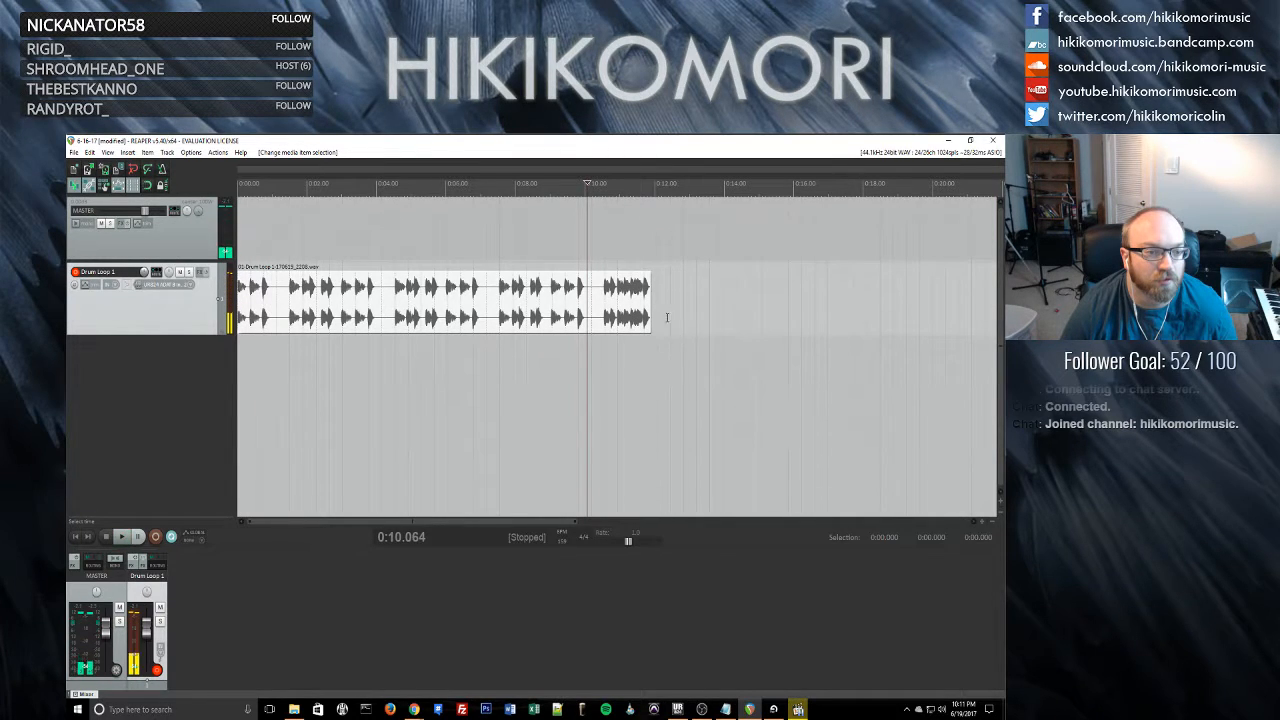
- Extend the end of the Drum Loop 1 item slightly past the last drum hit and play it through the repeat
{"action": "left_click_drag", "start_coordinate": [650, 300], "coordinate": [655, 299]}
{"action": "key", "text": "space"}
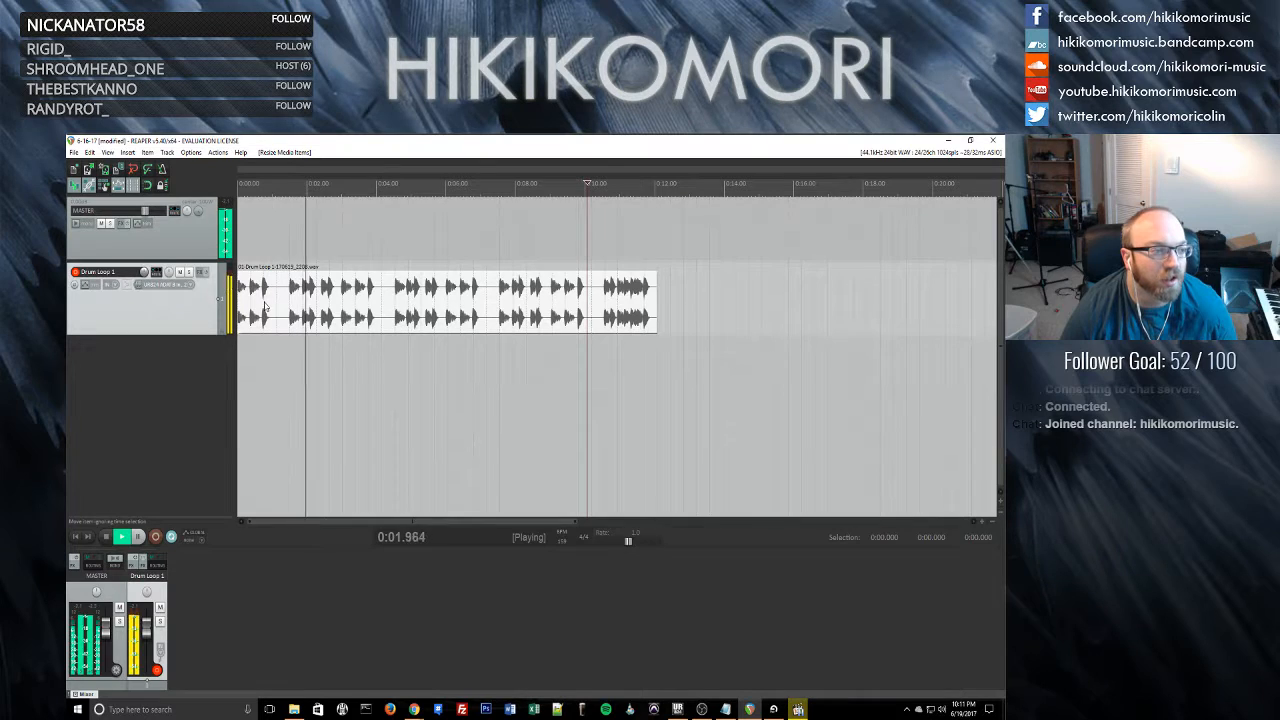
{"action": "key", "text": "space"}
- Remove the fade-in at the start of the Drum Loop 1 item so the first hit begins at full level
{"action": "mouse_move", "coordinate": [251, 287]}
{"action": "left_mouse_down"}
{"action": "mouse_move", "coordinate": [284, 287]}
{"action": "mouse_move", "coordinate": [257, 298]}
{"action": "left_mouse_up"}
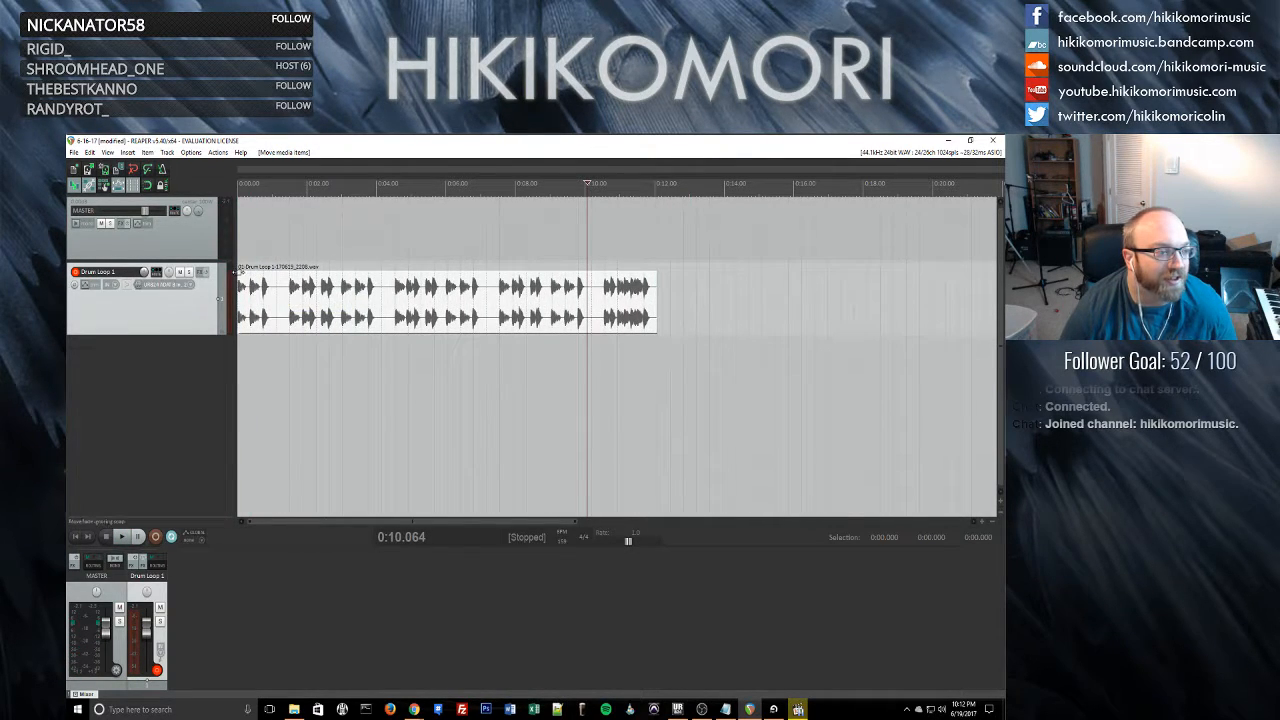
{"action": "left_click", "coordinate": [245, 285]}
{"action": "scroll", "coordinate": [258, 291], "scroll_direction": "up", "scroll_amount": 10}
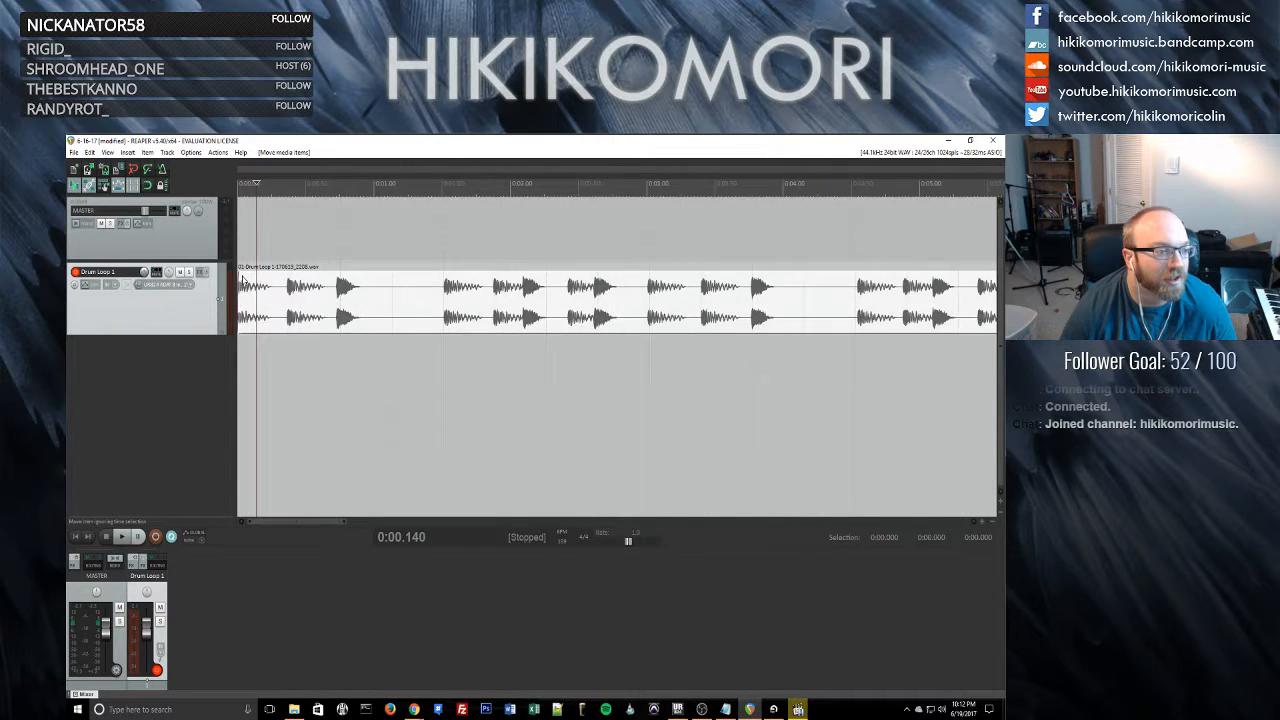
{"action": "scroll", "coordinate": [258, 291], "scroll_direction": "down", "scroll_amount": 5}
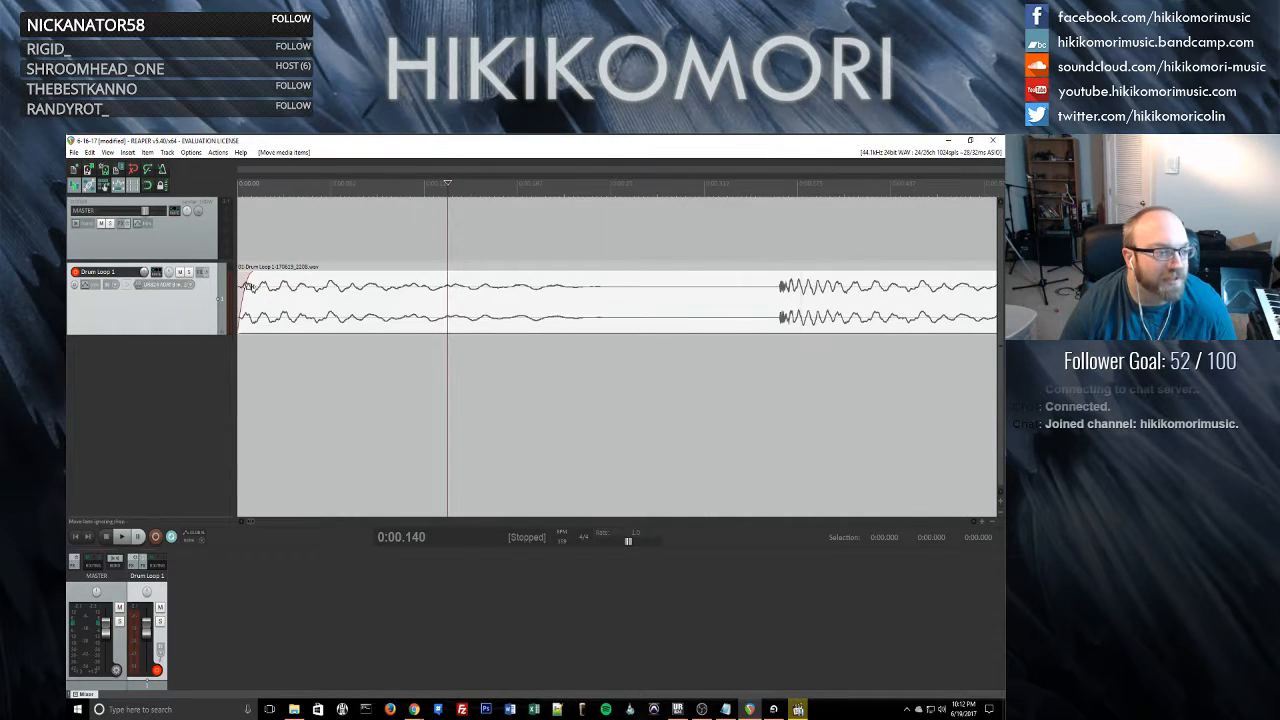
{"action": "left_click_drag", "start_coordinate": [245, 282], "coordinate": [203, 280]}
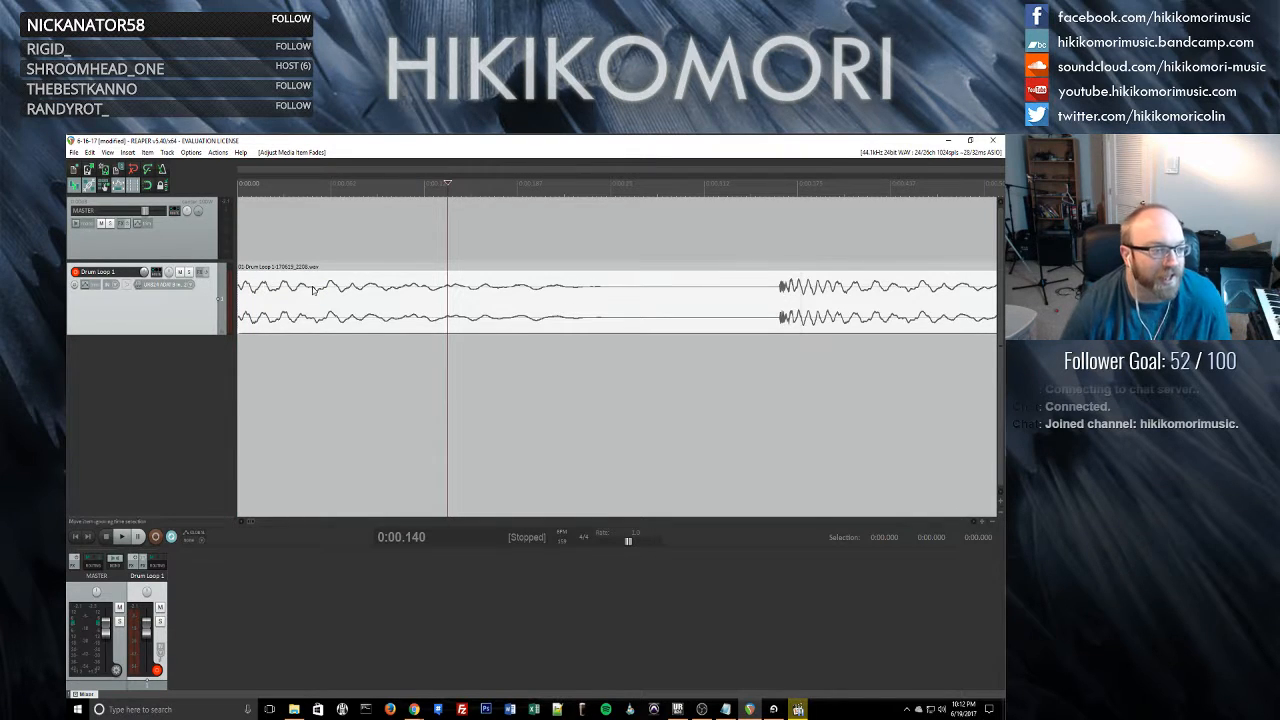
- Play the Drum Loop 1 item with repeat on to check the transition from its end back to its start
{"action": "key", "text": "space"}
{"action": "key", "text": "space"}
{"action": "scroll", "coordinate": [341, 293], "scroll_direction": "down", "scroll_amount": 3}
{"action": "left_click", "coordinate": [376, 305]}
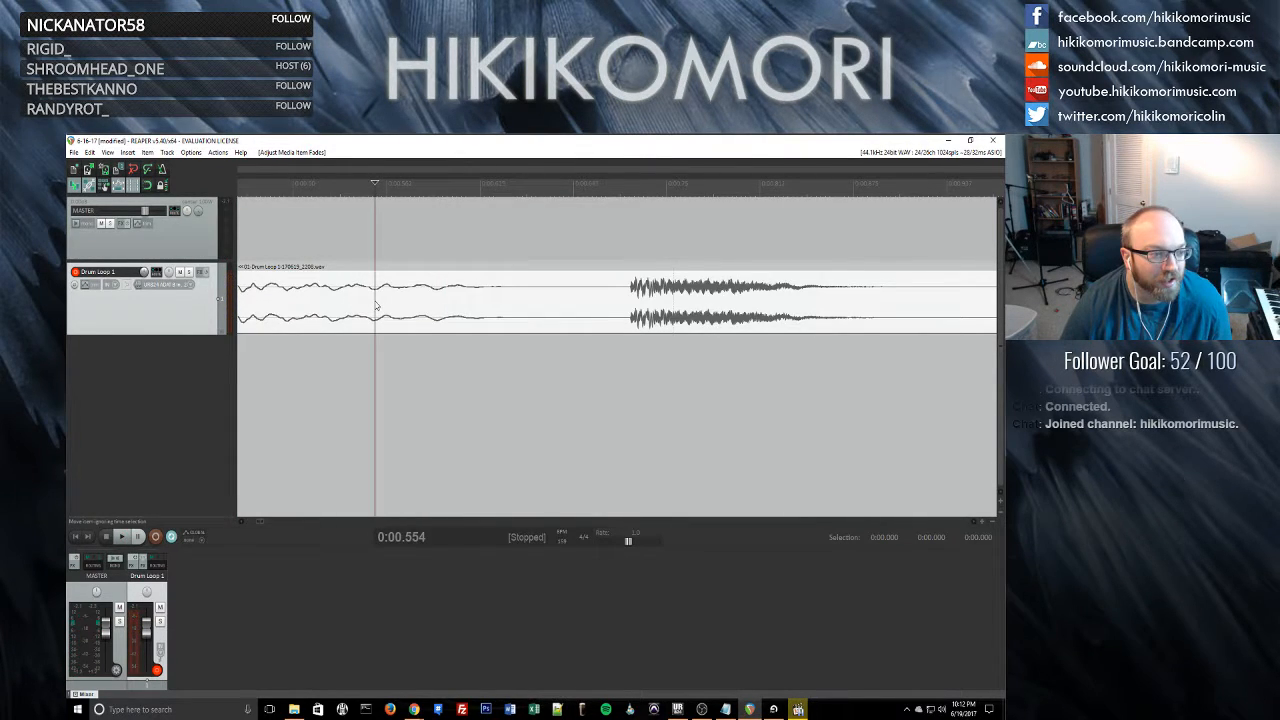
{"action": "scroll", "coordinate": [376, 305], "scroll_direction": "down", "scroll_amount": 8}
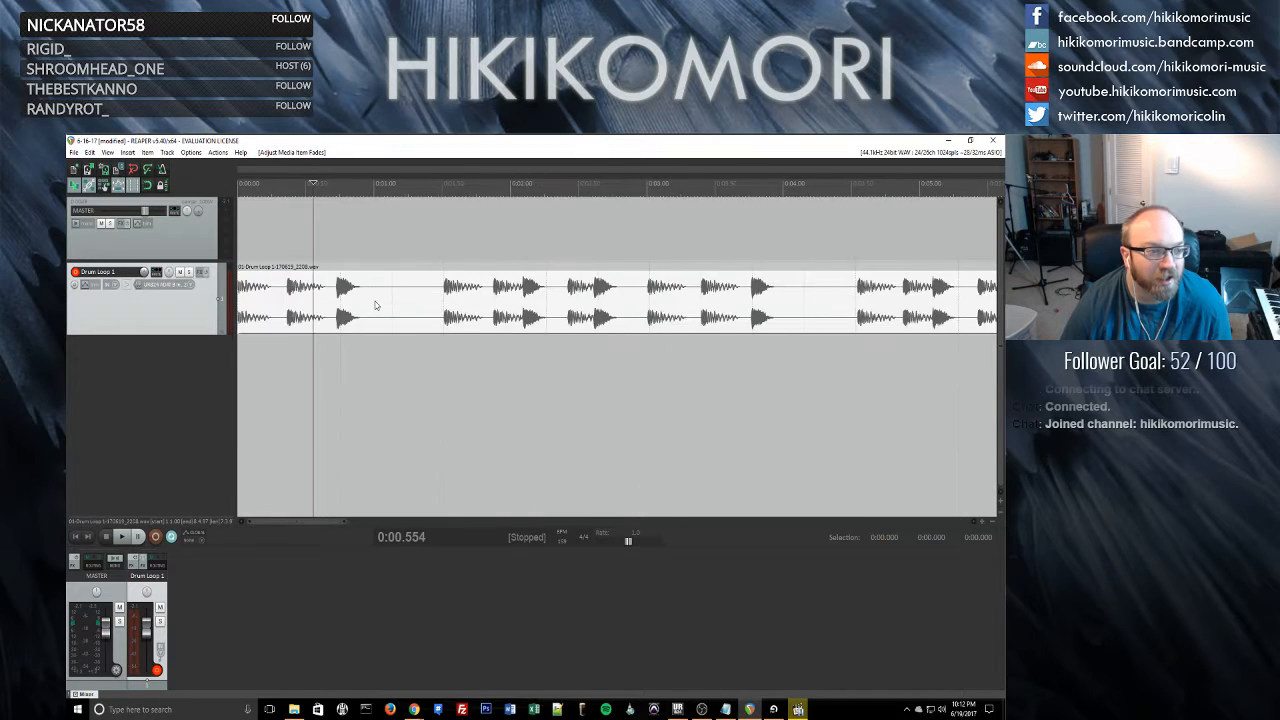
{"action": "left_click", "coordinate": [376, 305]}
{"action": "key", "text": "space"}
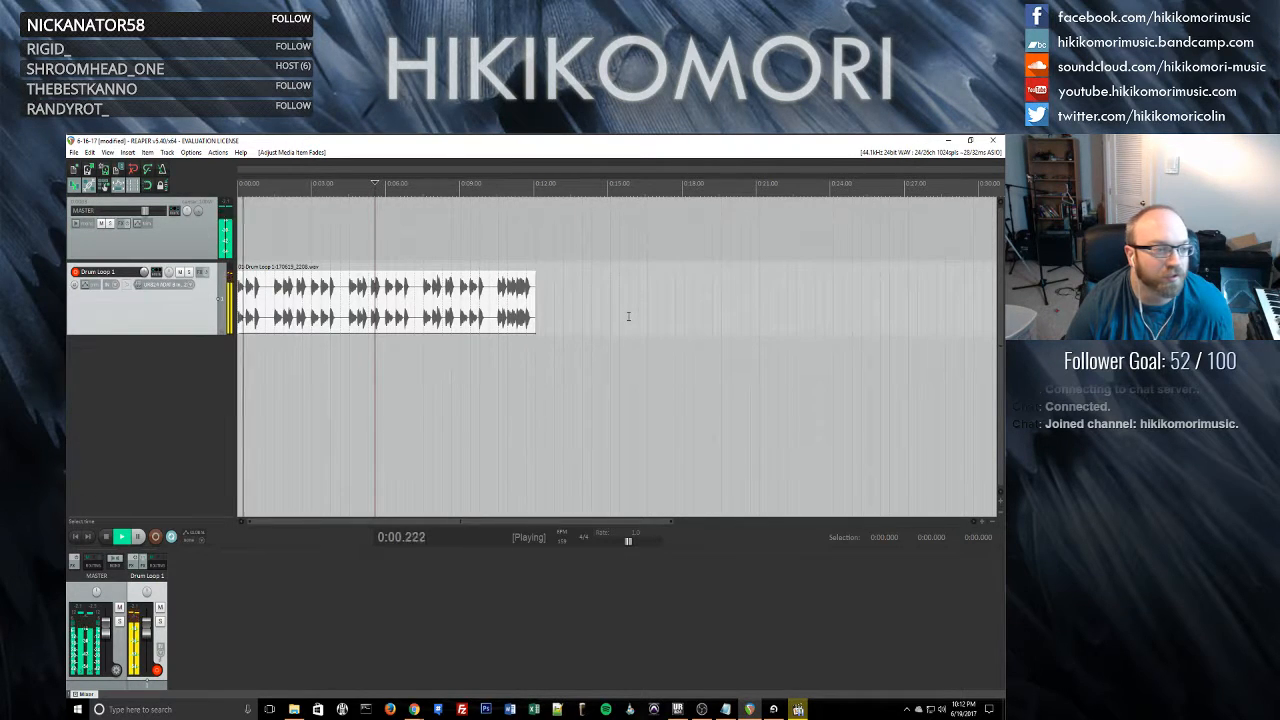
- Stop playback, extend the Drum Loop 1 item to about 21.4 s to reveal more of its recording, and delete the item
{"action": "key", "text": "space"}
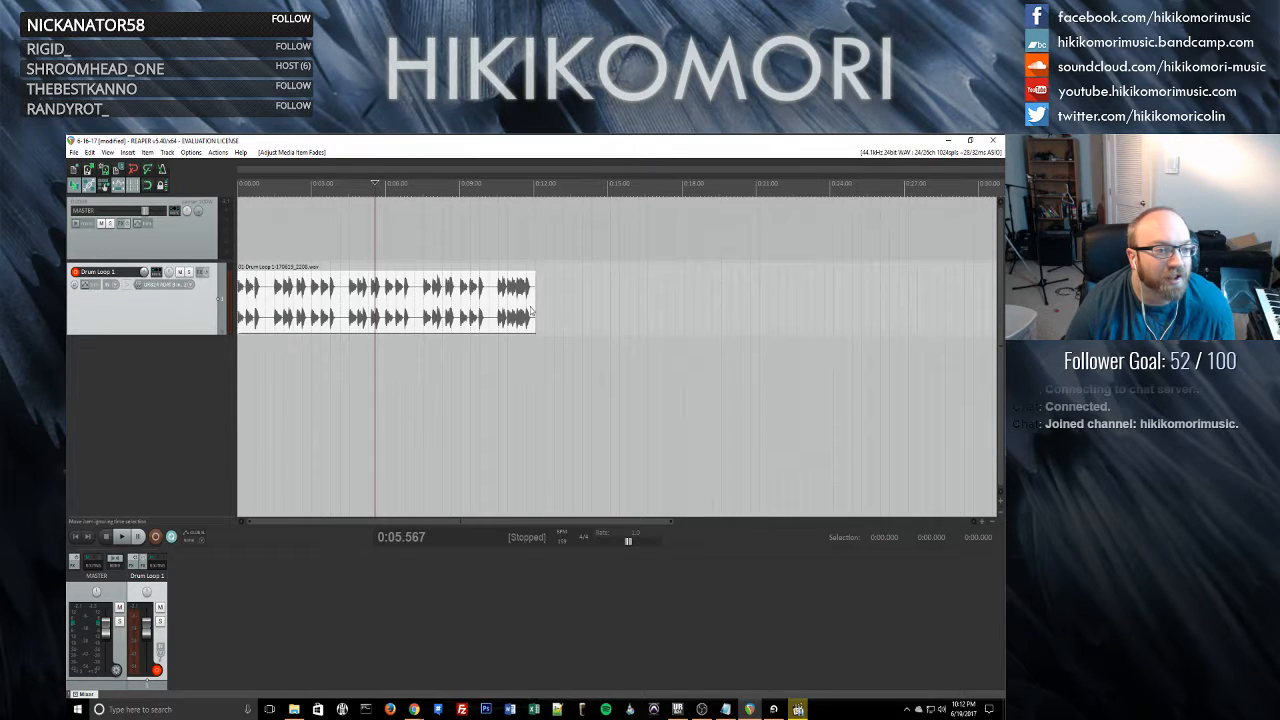
{"action": "left_click_drag", "start_coordinate": [534, 298], "coordinate": [765, 305]}
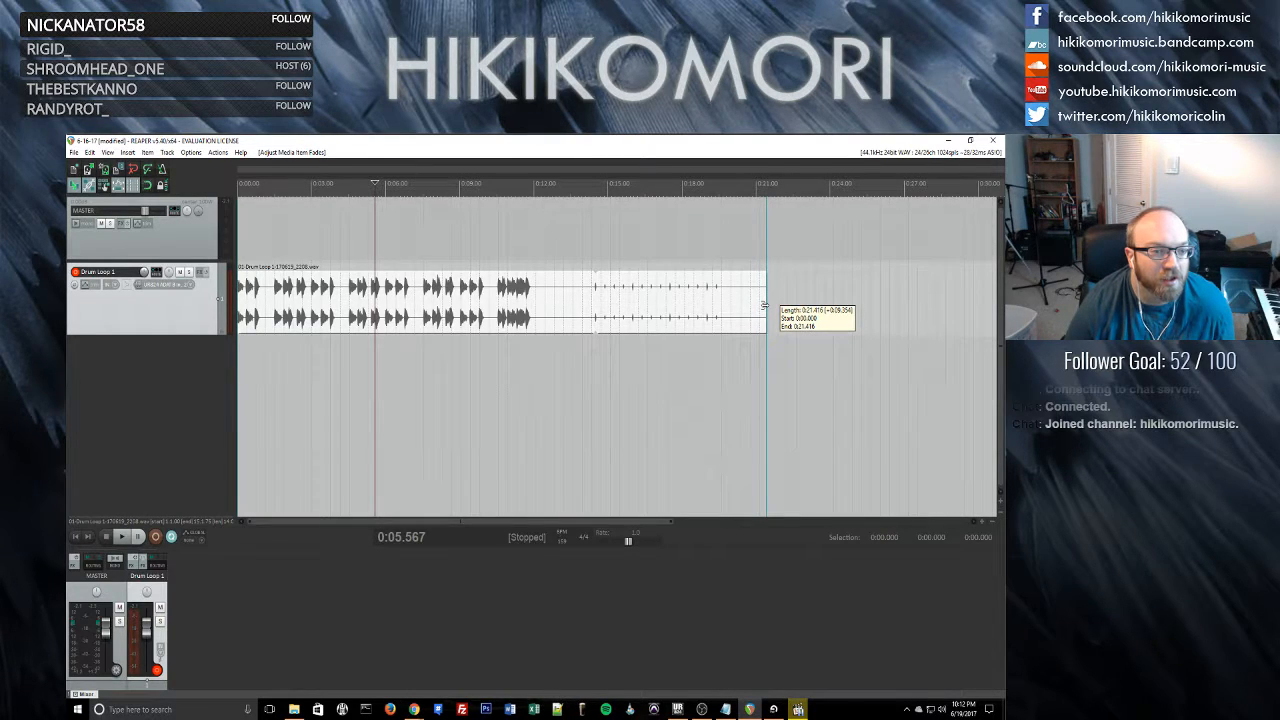
{"action": "left_click_drag", "start_coordinate": [764, 305], "coordinate": [764, 305]}
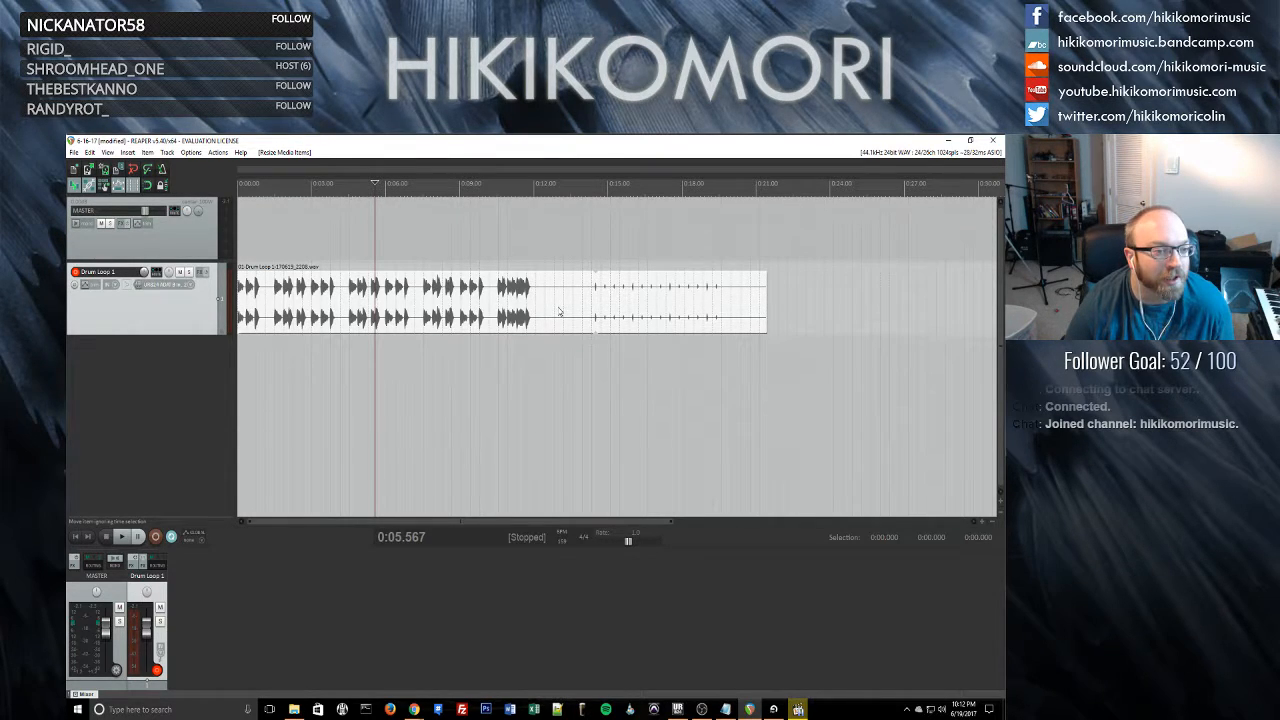
{"action": "left_click", "coordinate": [559, 312]}
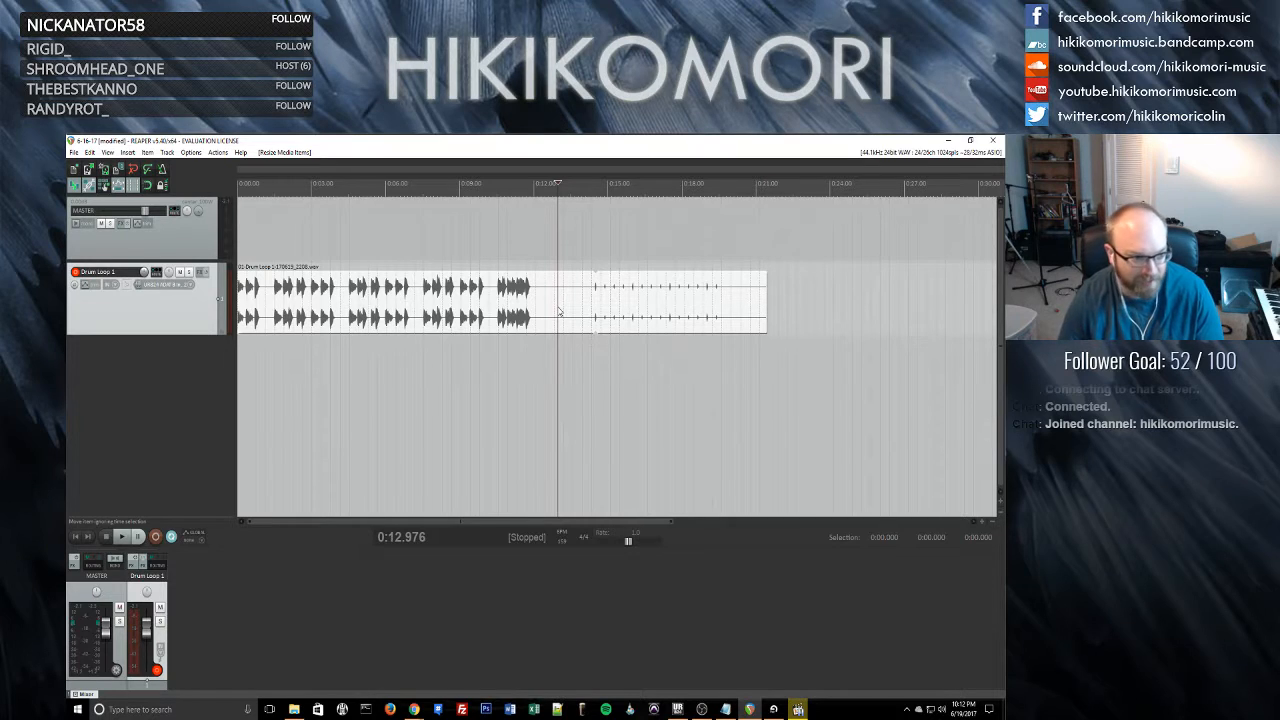
{"action": "key", "text": "Delete"}
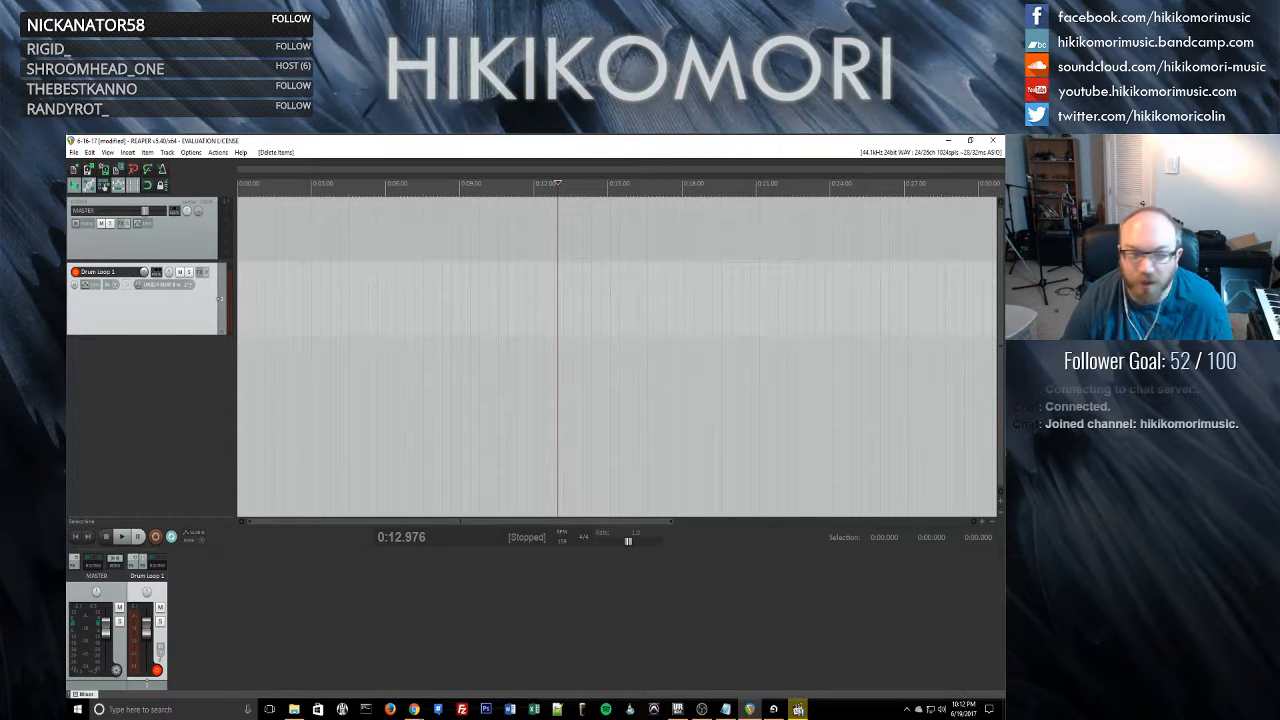
{"action": "key", "text": "ctrl+r"}
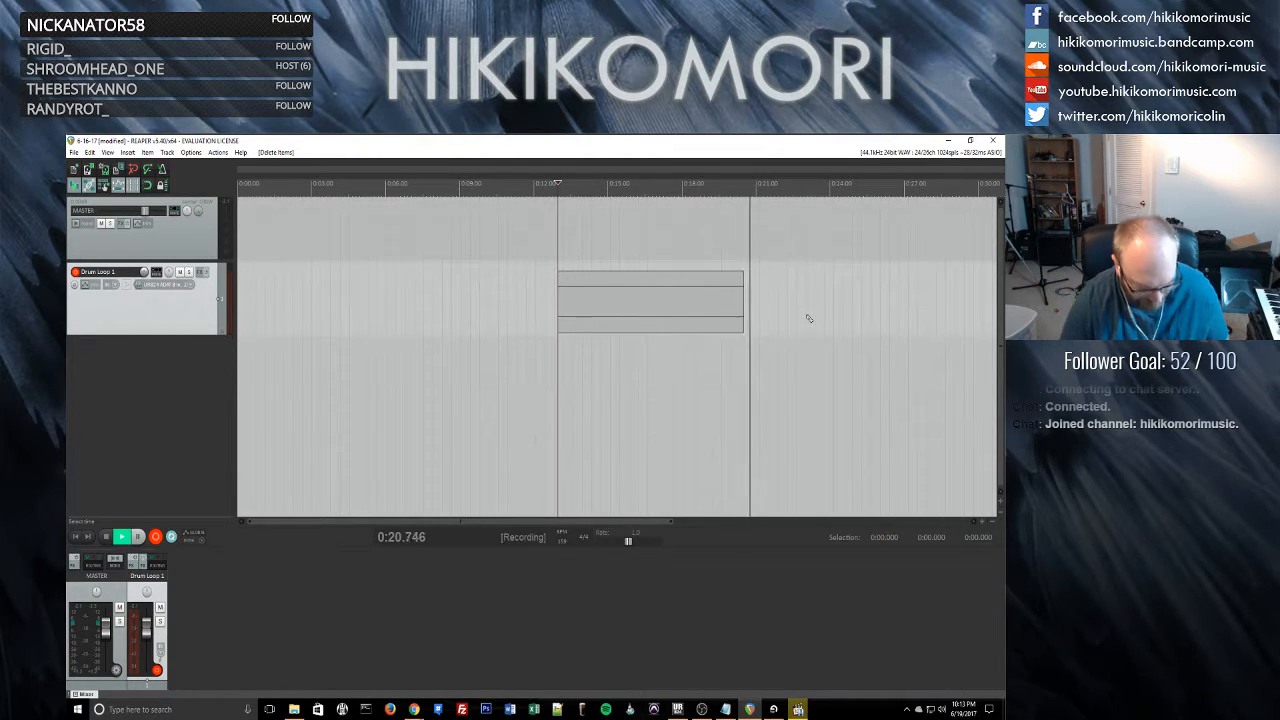
{"action": "key", "text": "space"}
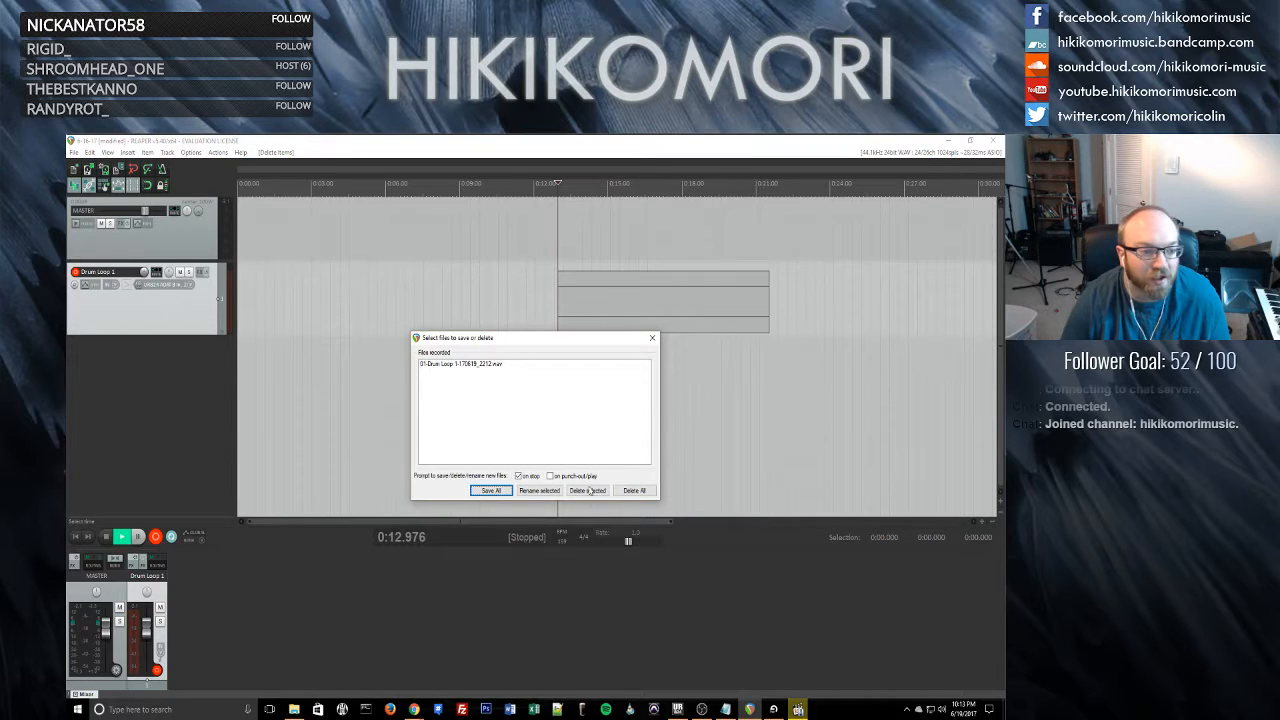
{"action": "left_click", "coordinate": [633, 491]}
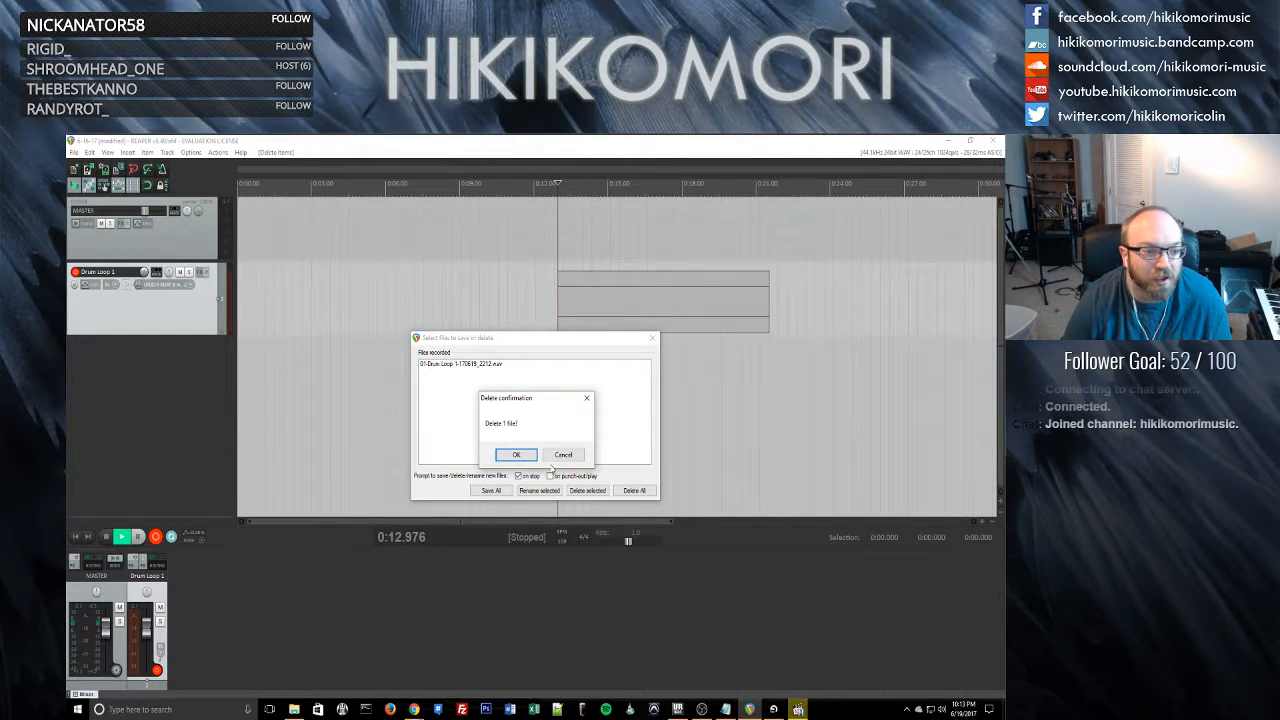
{"action": "left_click", "coordinate": [515, 455]}
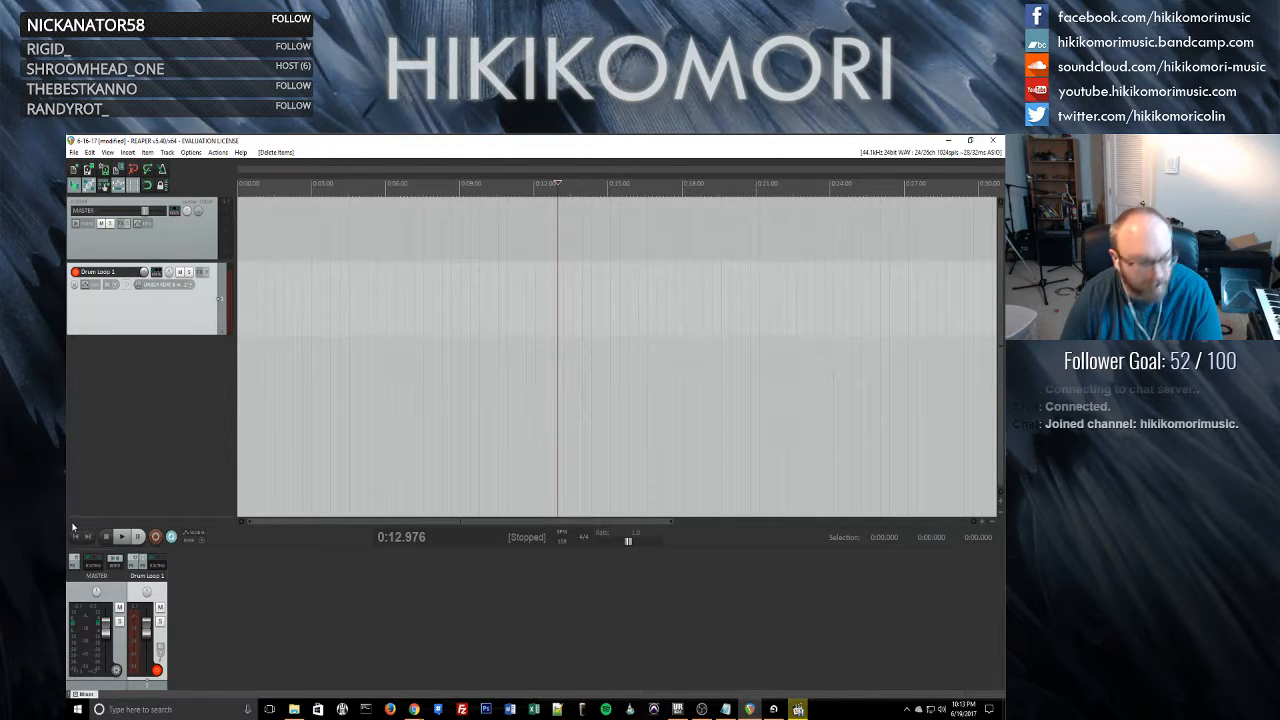
- Start recording Drum Loop 1 from the project start, switch to Ableton Live and launch the first KickSnare clip with Loop enabled
{"action": "key", "text": "Home"}
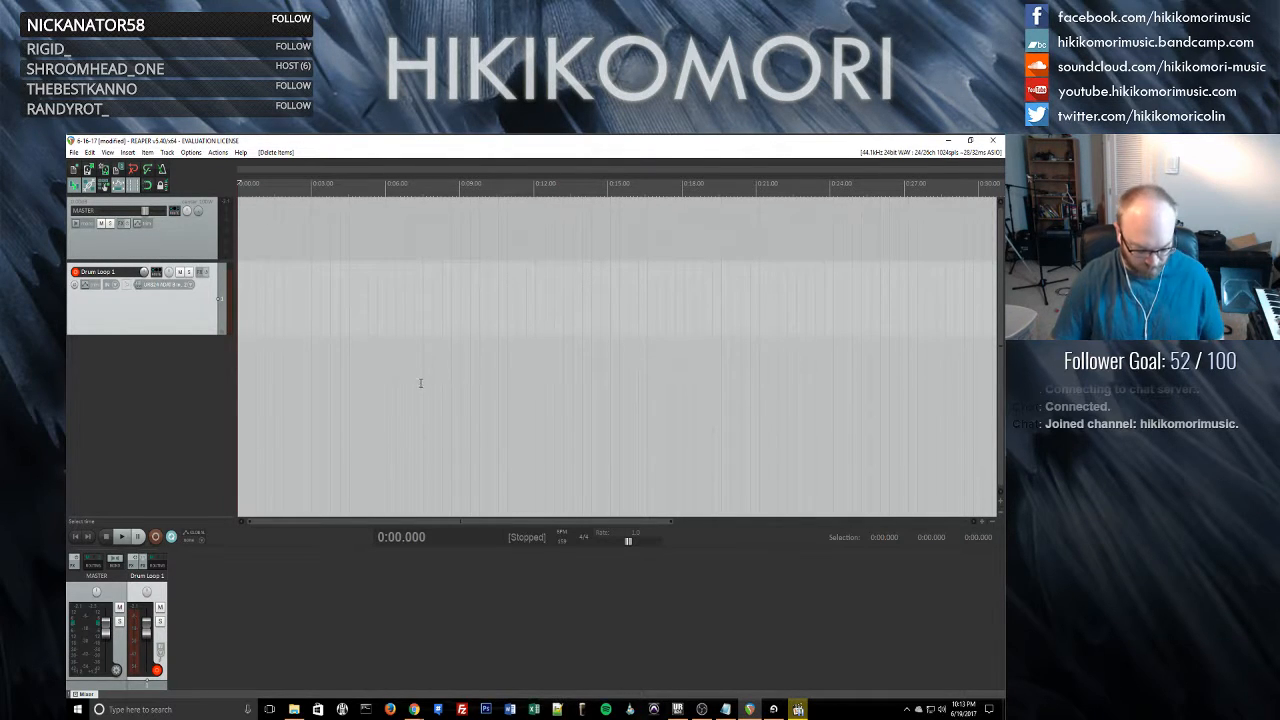
{"action": "key", "text": "ctrl+r"}
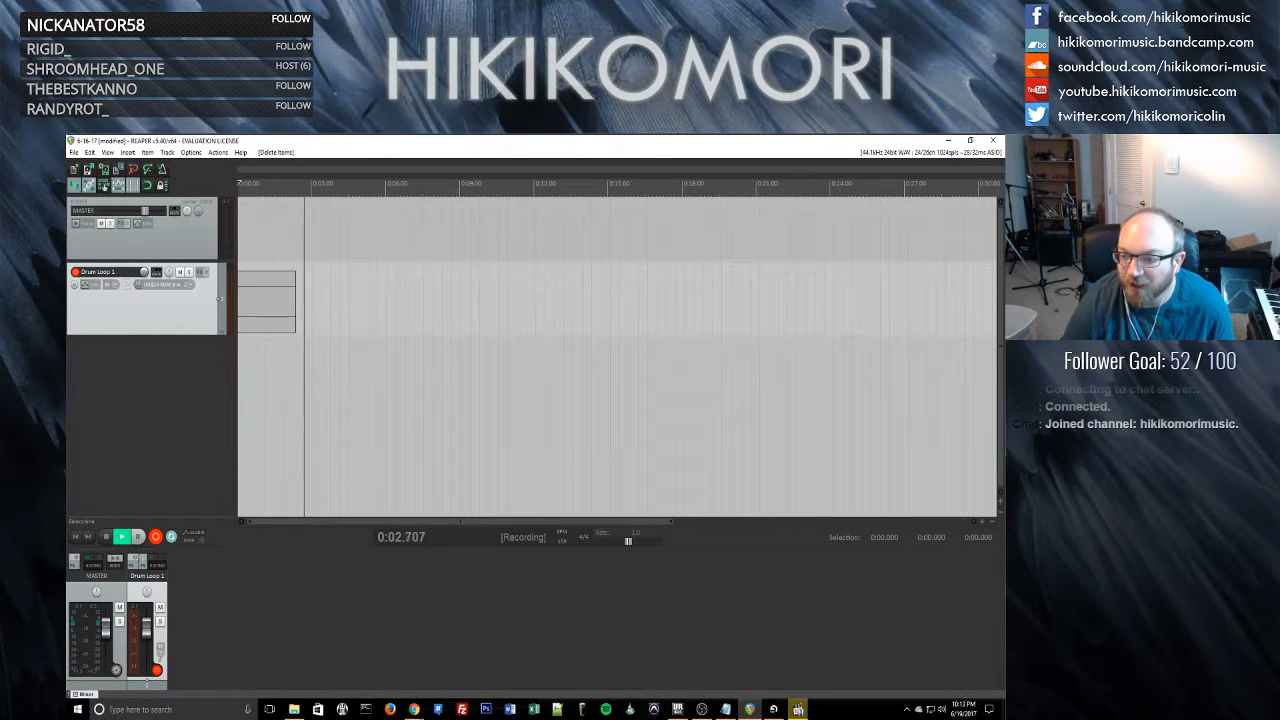
{"action": "left_click", "coordinate": [773, 709]}
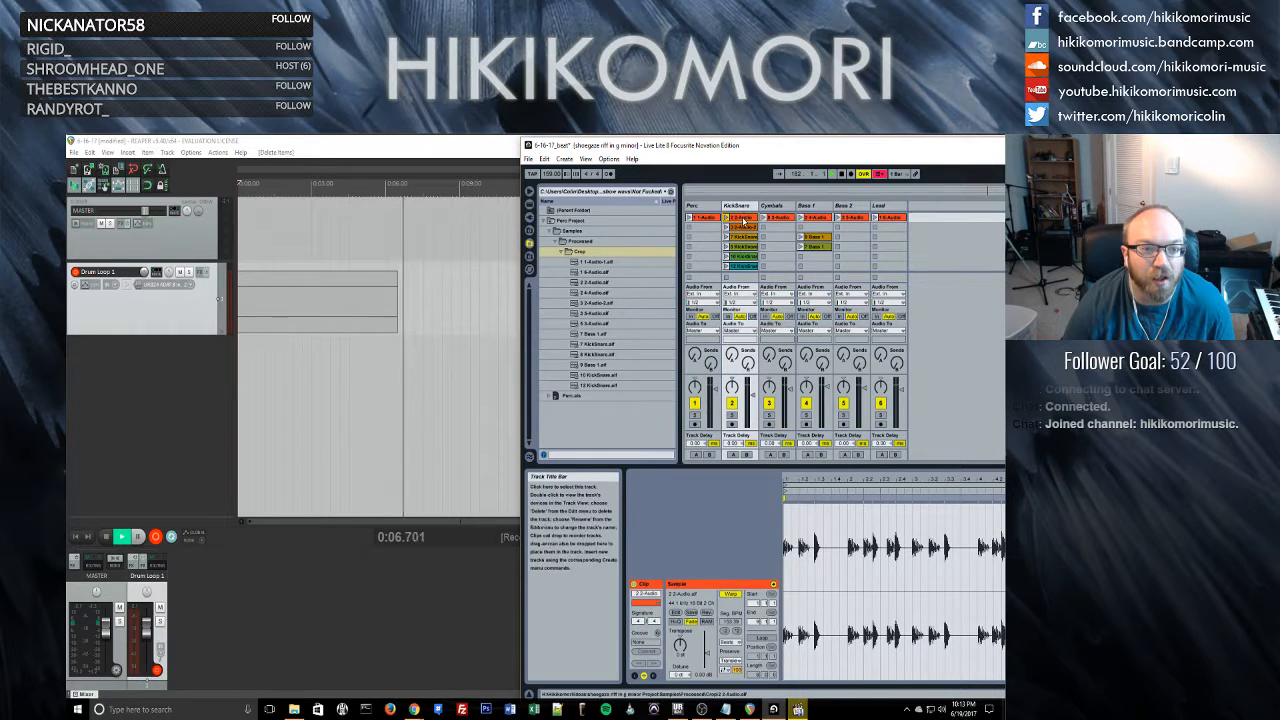
{"action": "left_click", "coordinate": [762, 638]}
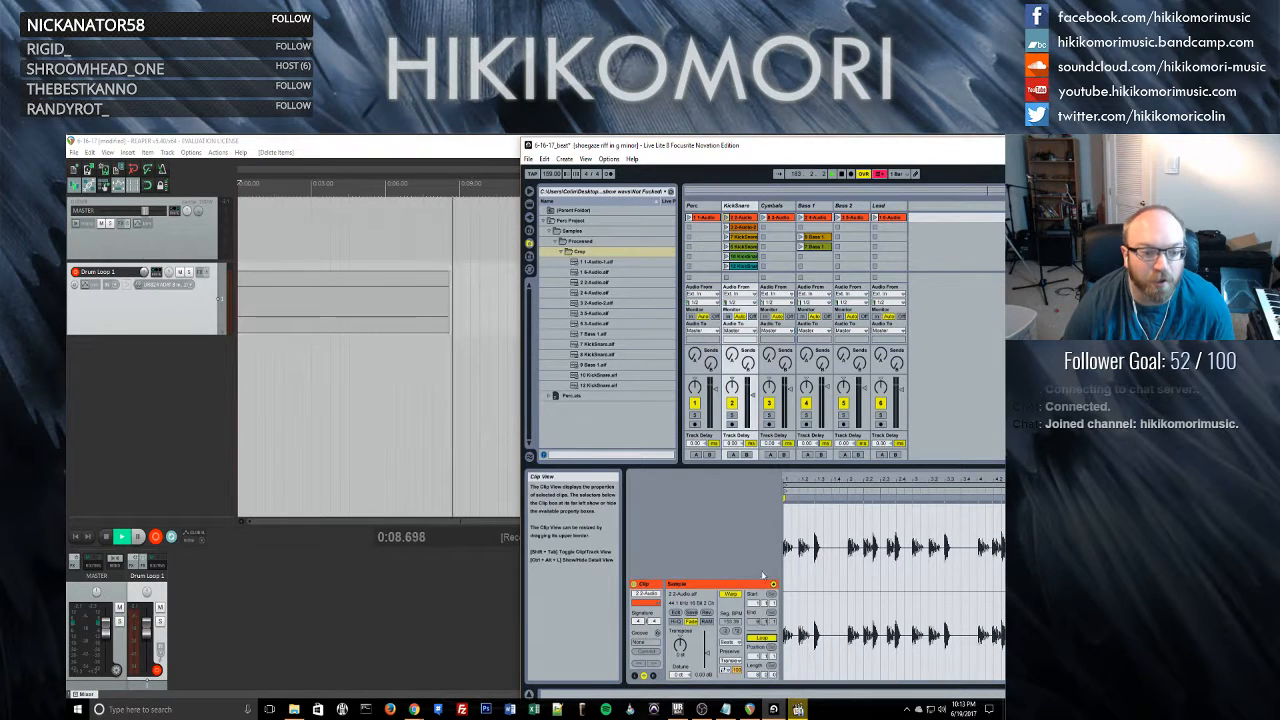
{"action": "left_click", "coordinate": [726, 218]}
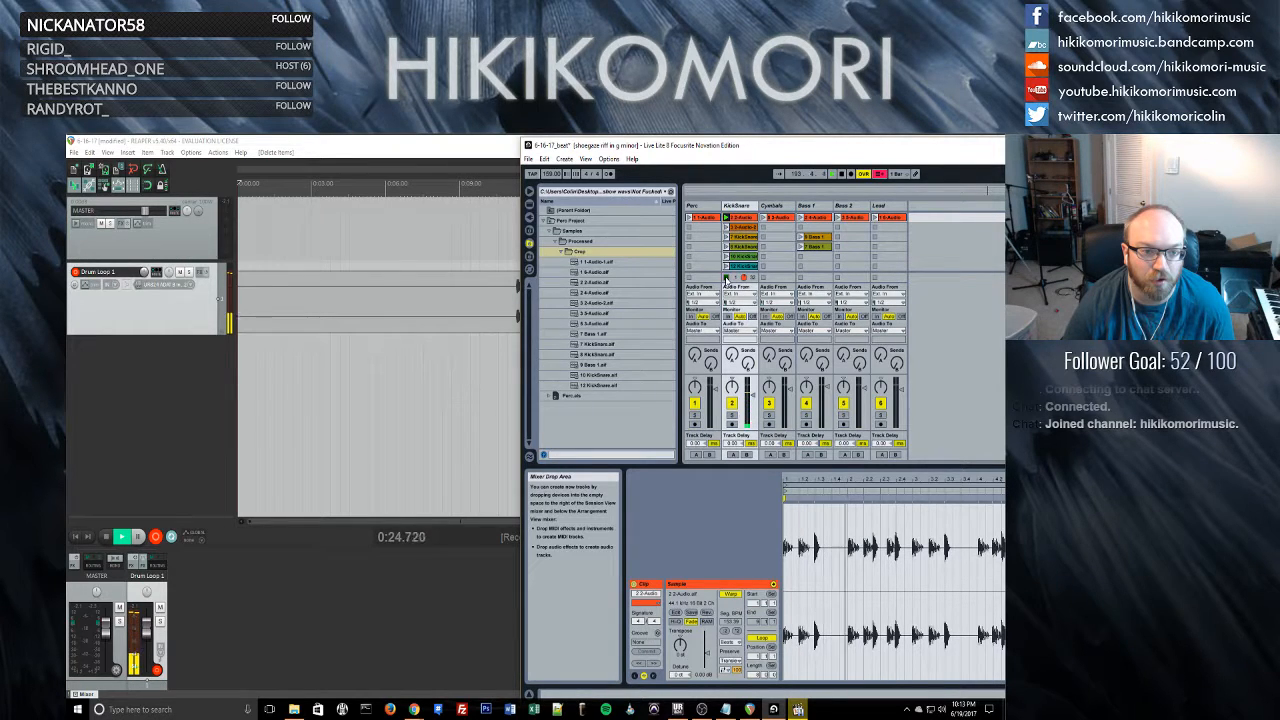
- Stop Ableton Live's playback, switch back to REAPER to end the Drum Loop 1 recording, and save the recorded file
{"action": "left_click", "coordinate": [842, 175]}
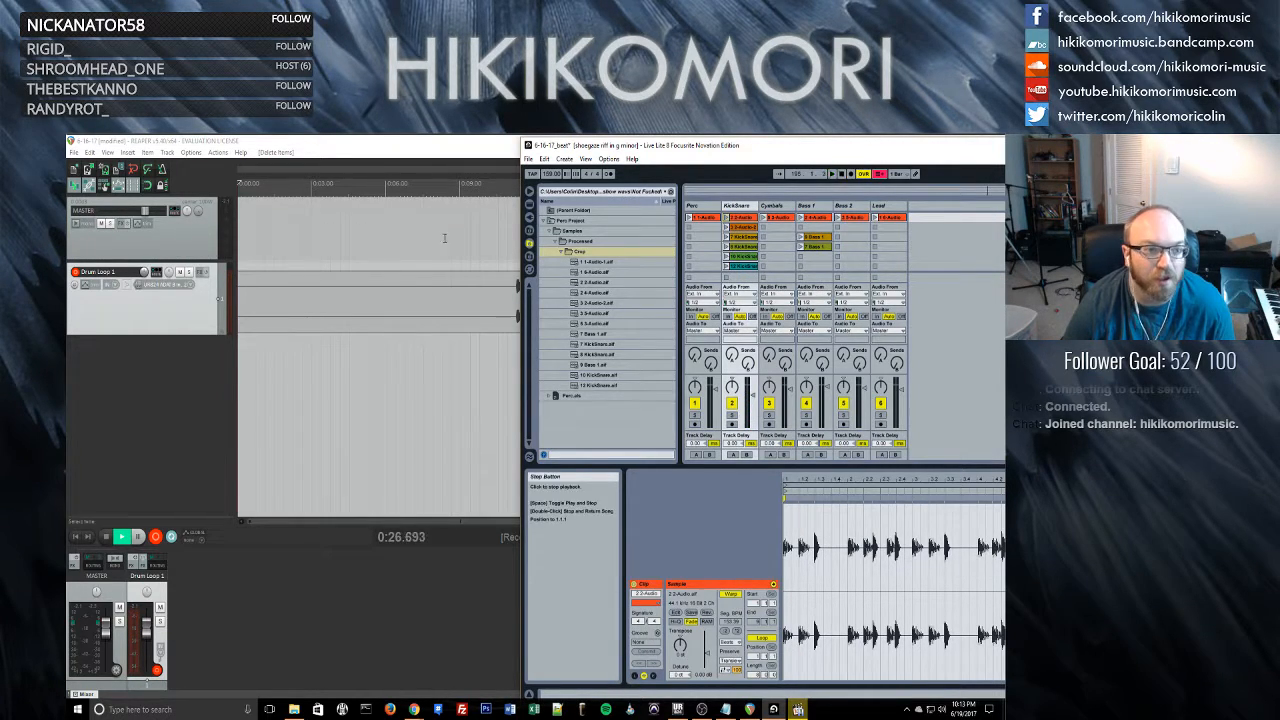
{"action": "left_click", "coordinate": [452, 329]}
{"action": "key", "text": "space"}
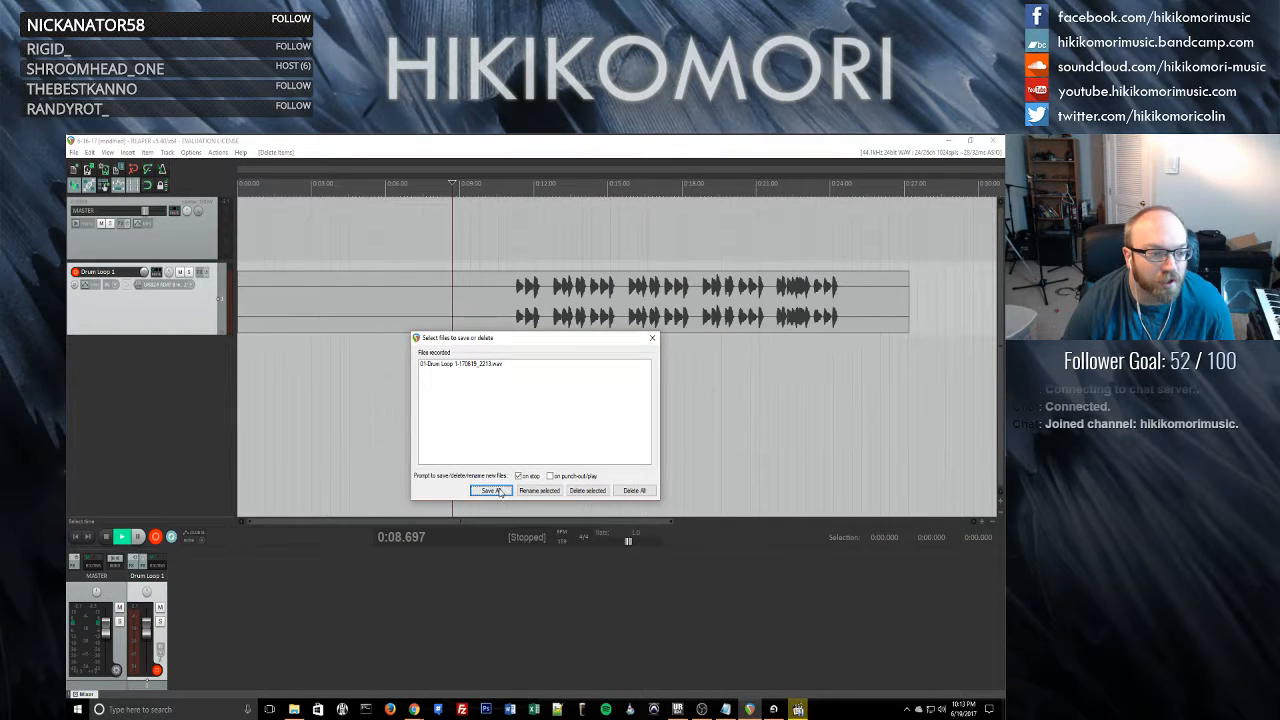
{"action": "key", "text": "Return"}
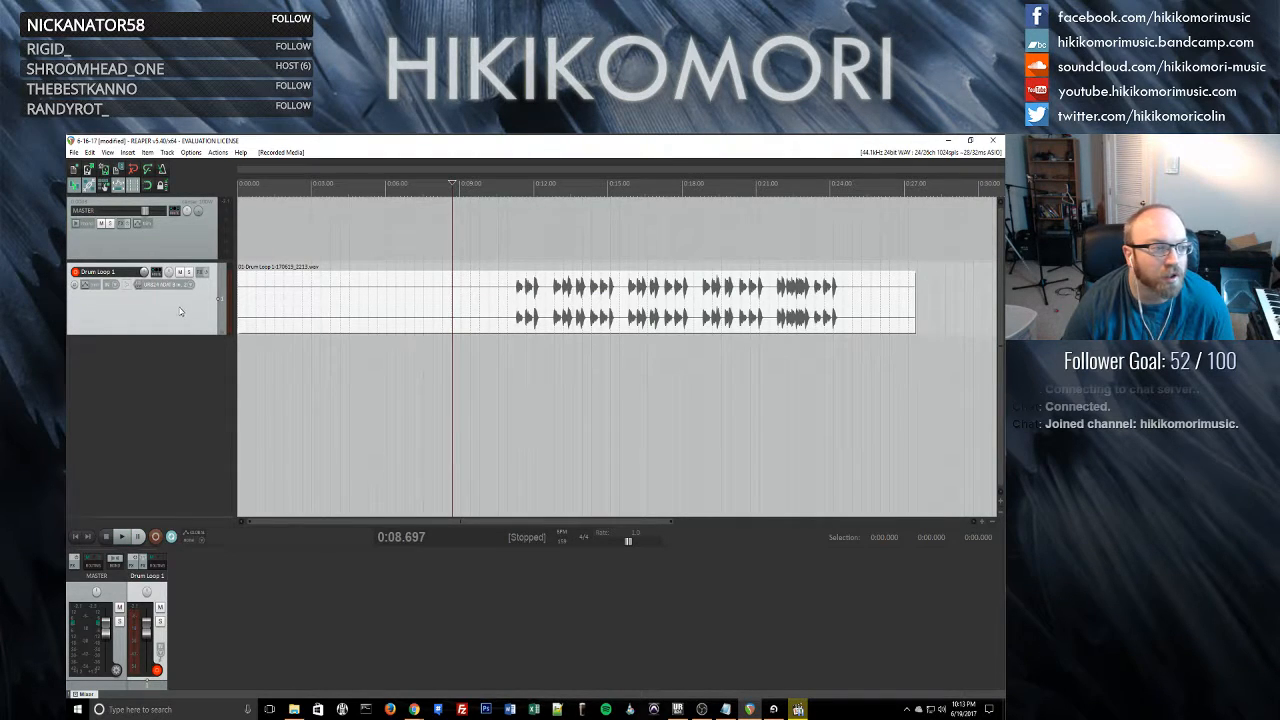
- Split off and delete the silence before the first drum hit in the new take, and move the remaining item to the project start
{"action": "left_click", "coordinate": [388, 293]}
{"action": "key", "text": "Tab"}
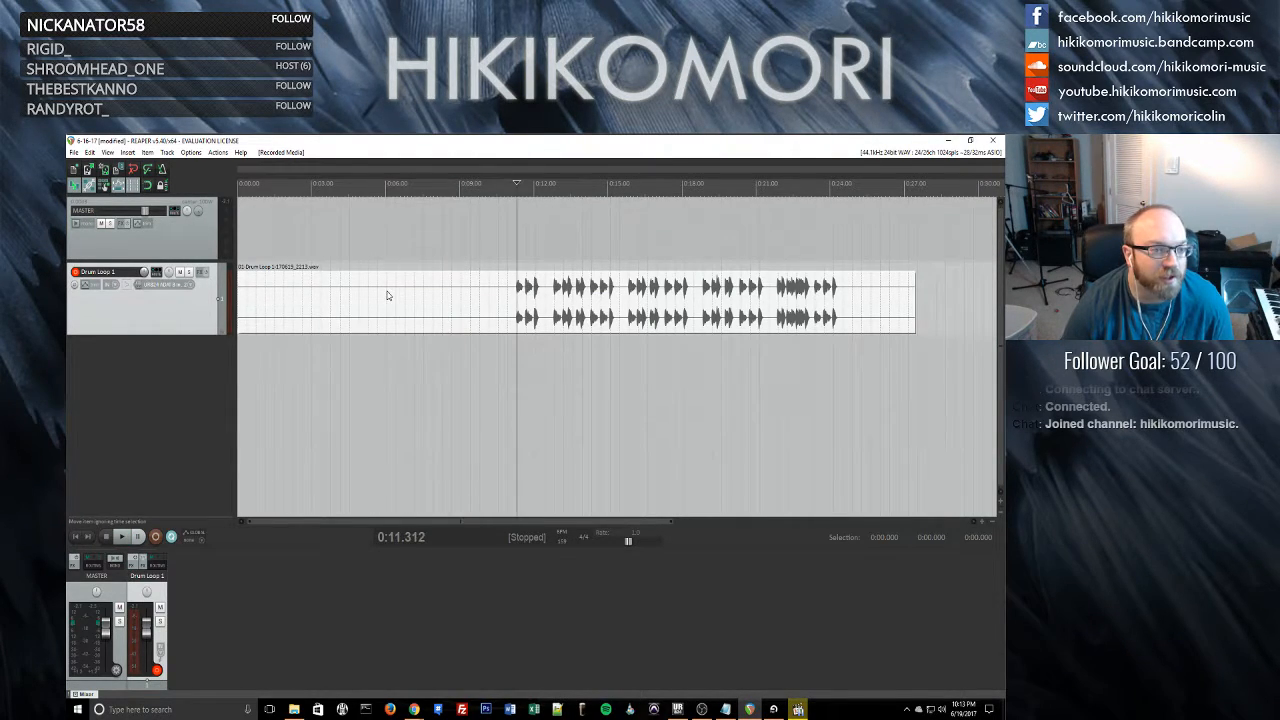
{"action": "key", "text": "s"}
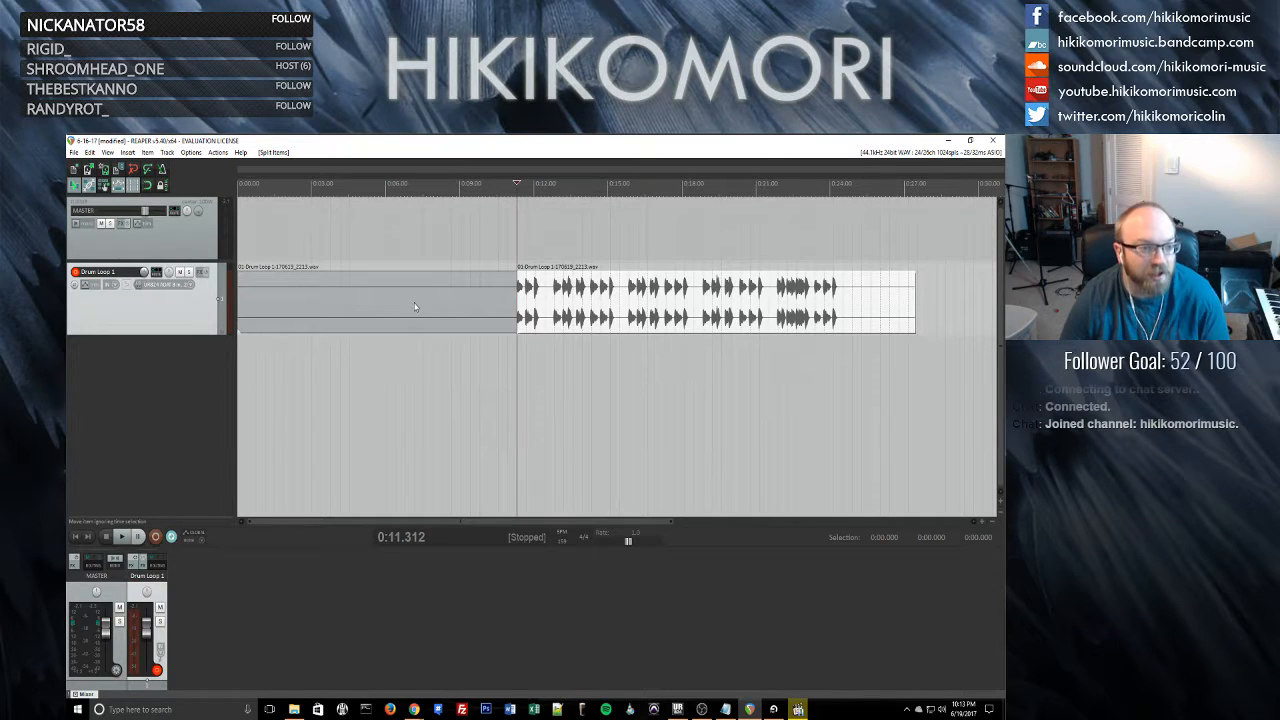
{"action": "left_click", "coordinate": [414, 303]}
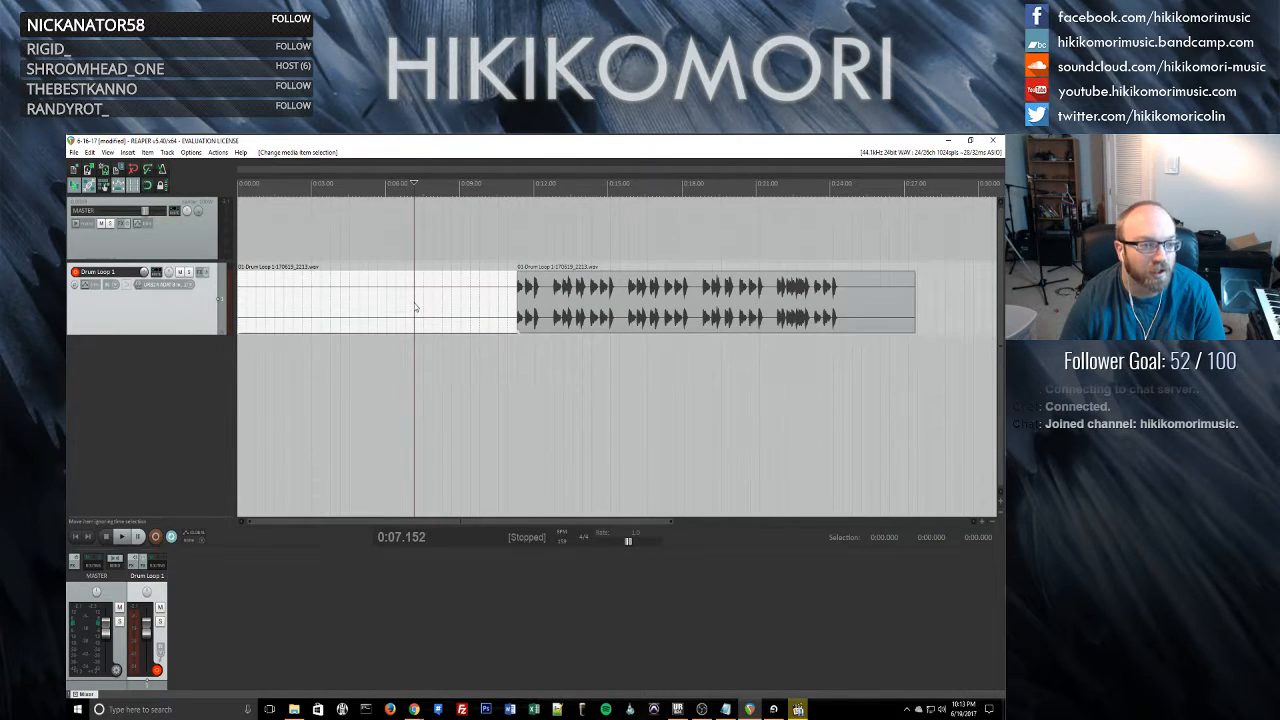
{"action": "key", "text": "Delete"}
{"action": "left_click_drag", "start_coordinate": [560, 300], "coordinate": [221, 300]}
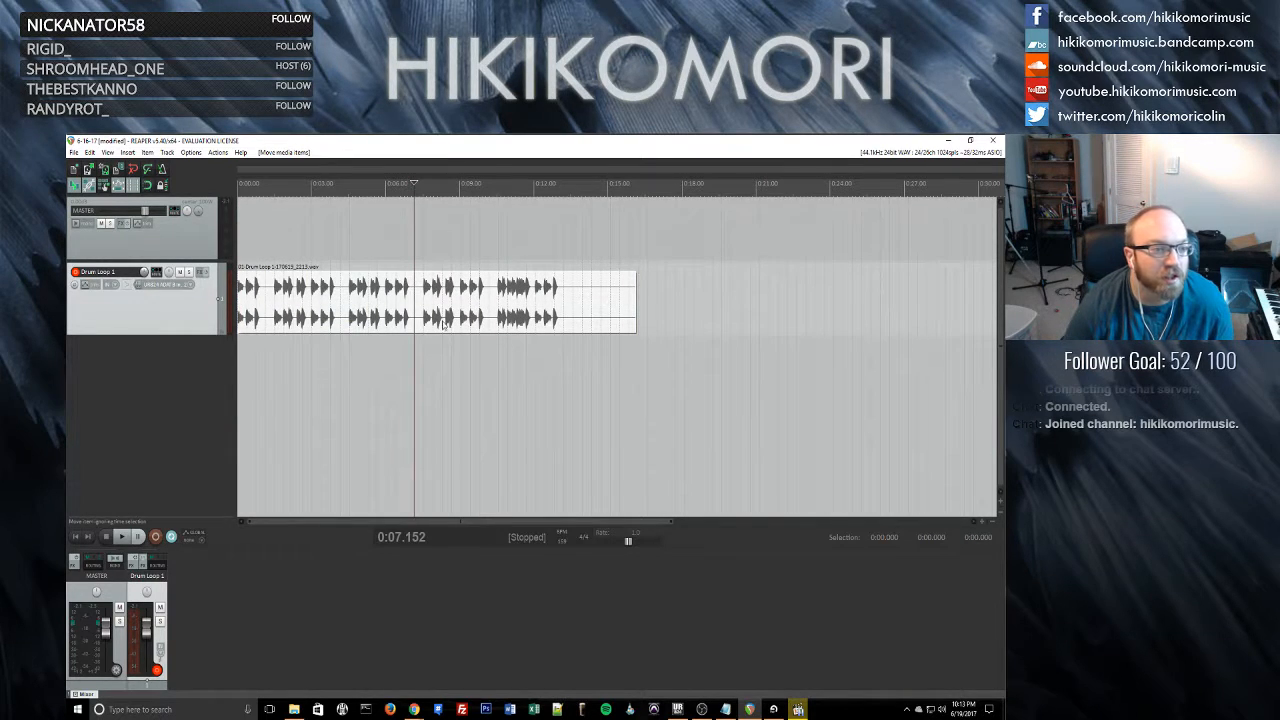
- Play the Drum Loop 1 item from about 10.9 s to hear the end of the pattern
{"action": "left_click", "coordinate": [507, 308]}
{"action": "key", "text": "space"}
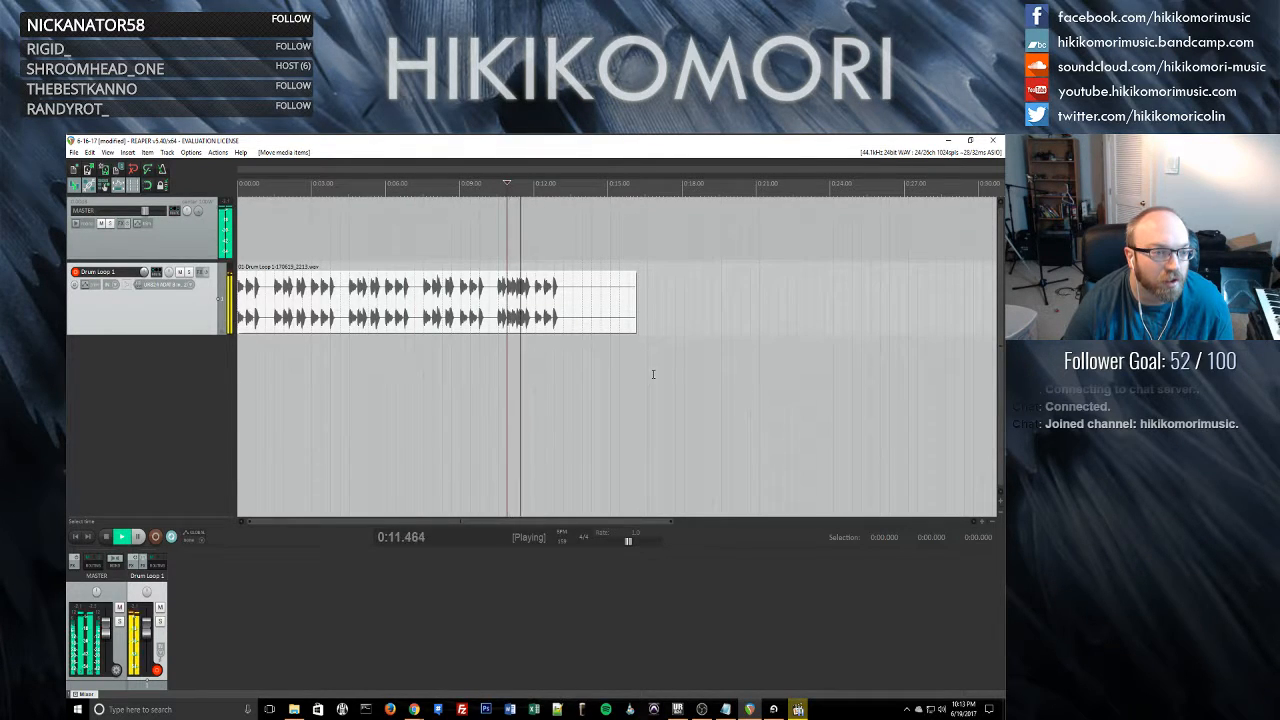
{"action": "key", "text": "space"}
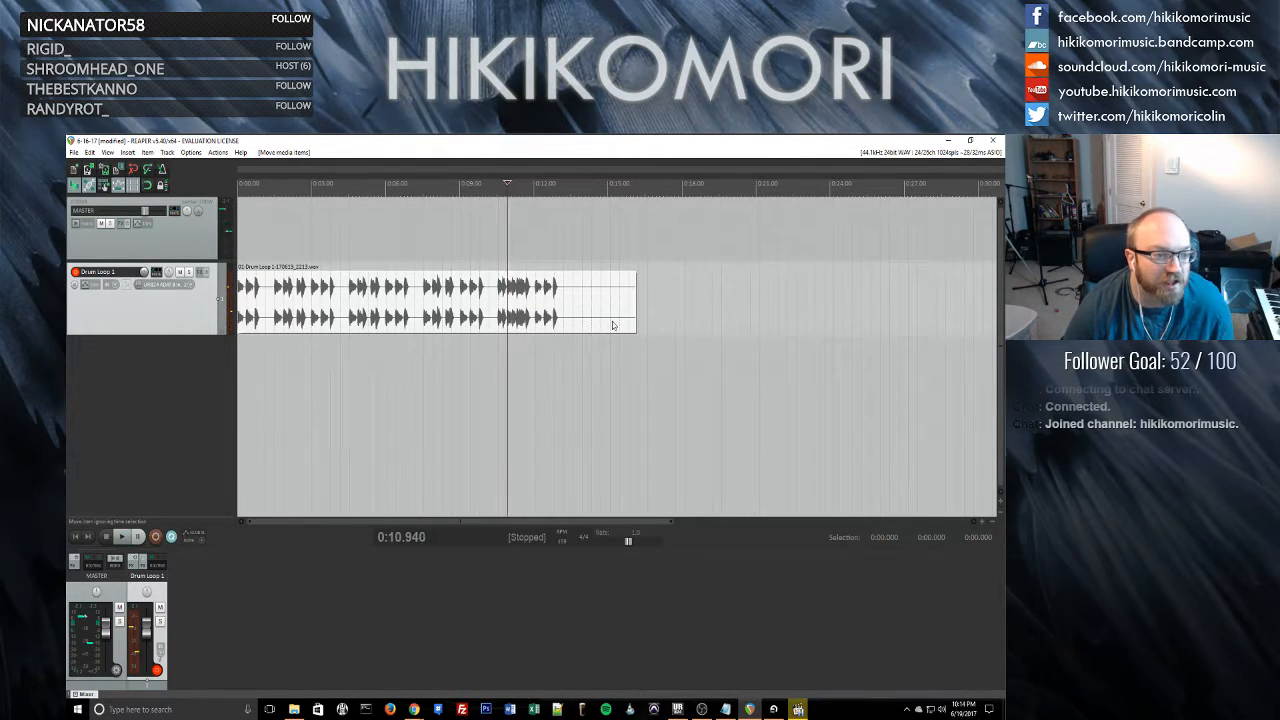
- Split the Drum Loop 1 item at about 12.07 s, just before the pattern's repeat, delete the tail, and select the remaining loop
{"action": "key", "text": "Right"}
{"action": "key", "text": "Right"}
{"action": "key", "text": "Right"}
{"action": "key", "text": "Right"}
{"action": "key", "text": "Right"}
{"action": "key", "text": "Right"}
{"action": "key", "text": "Right"}
{"action": "key", "text": "Right"}
{"action": "key", "text": "Right"}
{"action": "key", "text": "Right"}
{"action": "key", "text": "Right"}
{"action": "key", "text": "Right"}
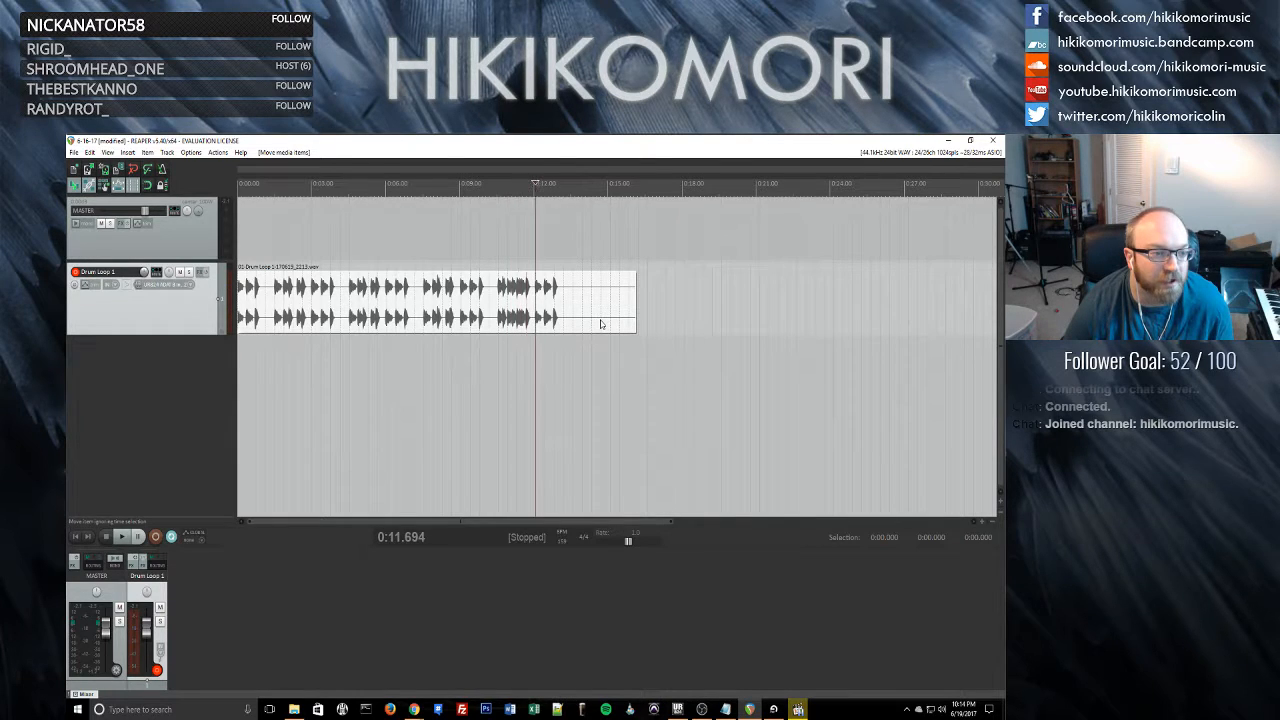
{"action": "key", "text": "s"}
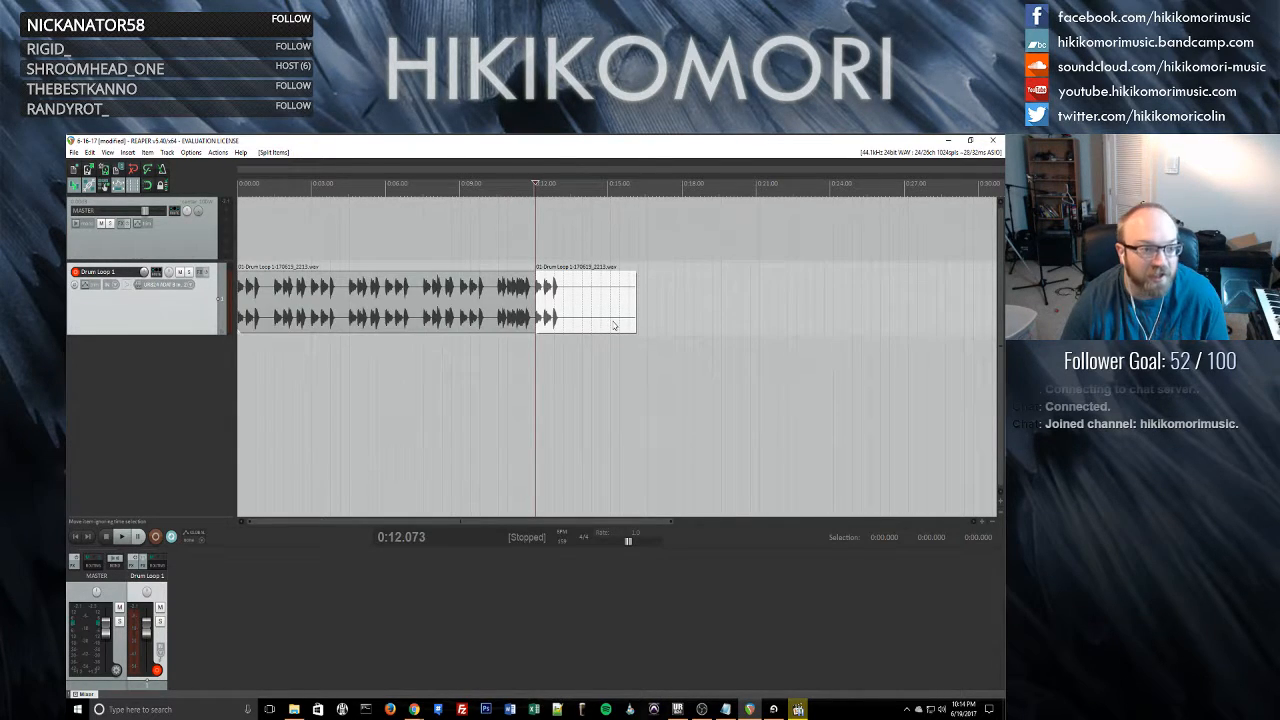
{"action": "left_click", "coordinate": [584, 318]}
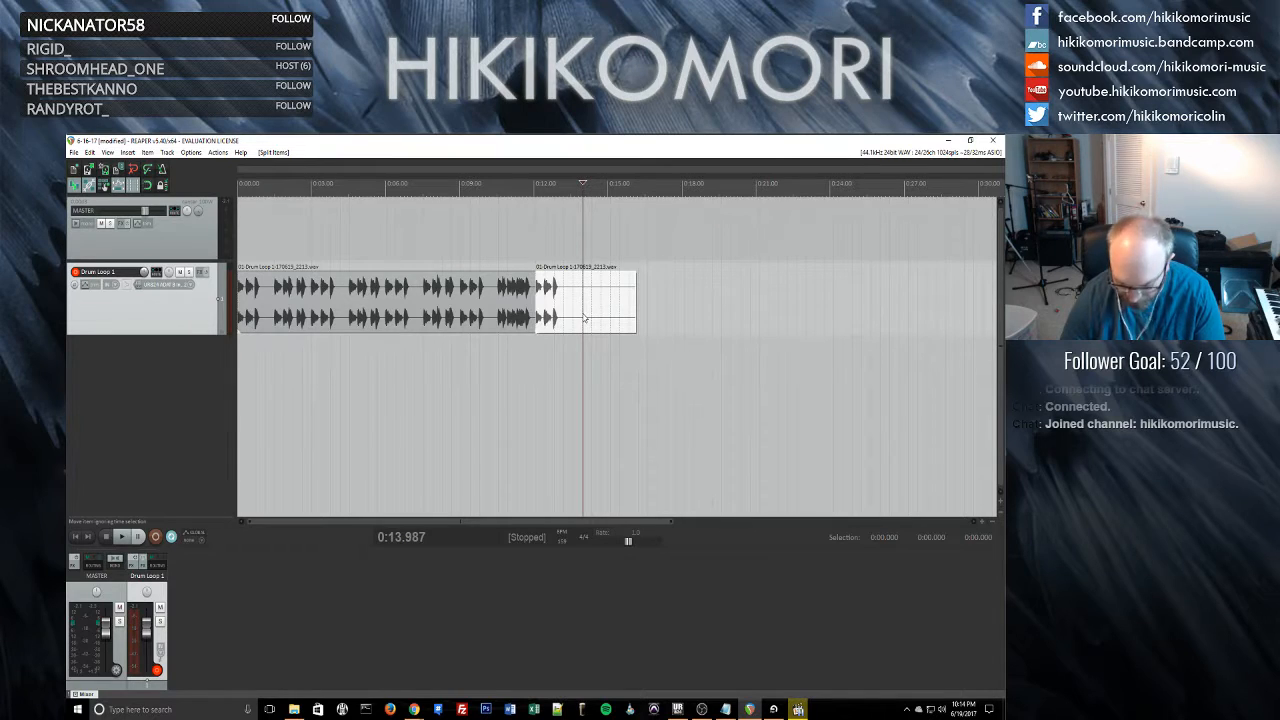
{"action": "key", "text": "Delete"}
{"action": "left_click", "coordinate": [431, 317]}
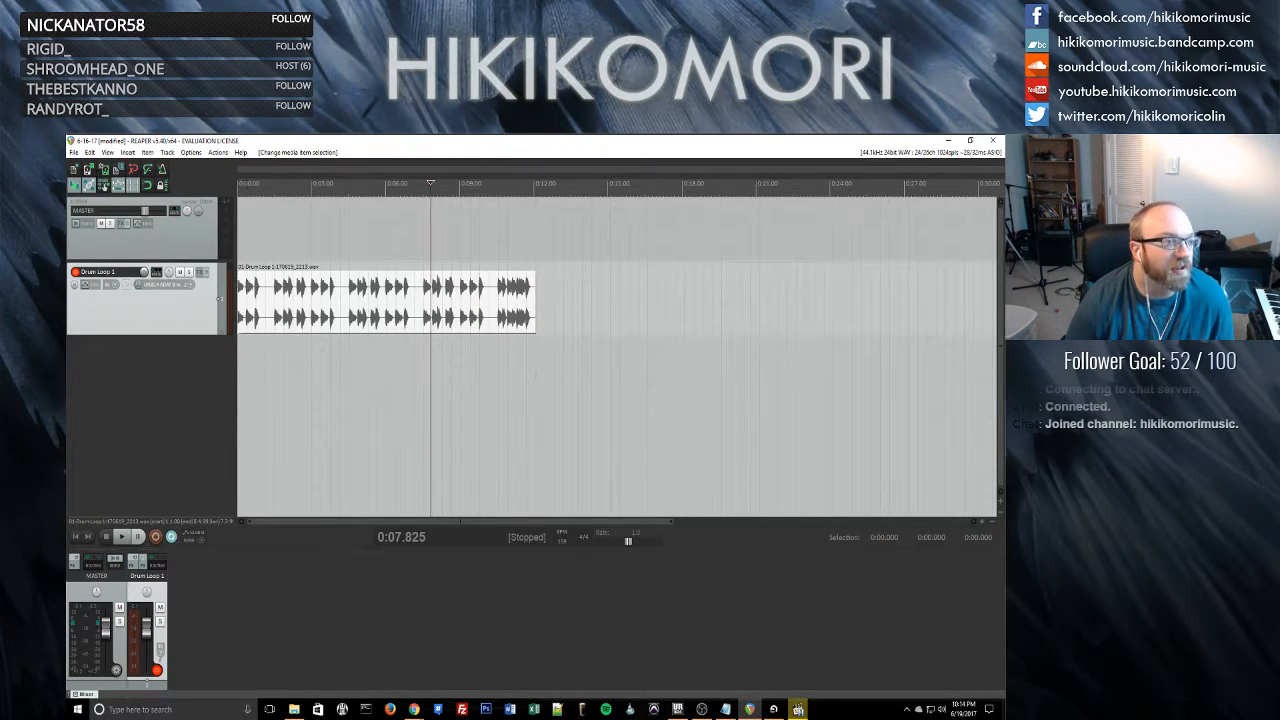
{"action": "left_click", "coordinate": [190, 153]}
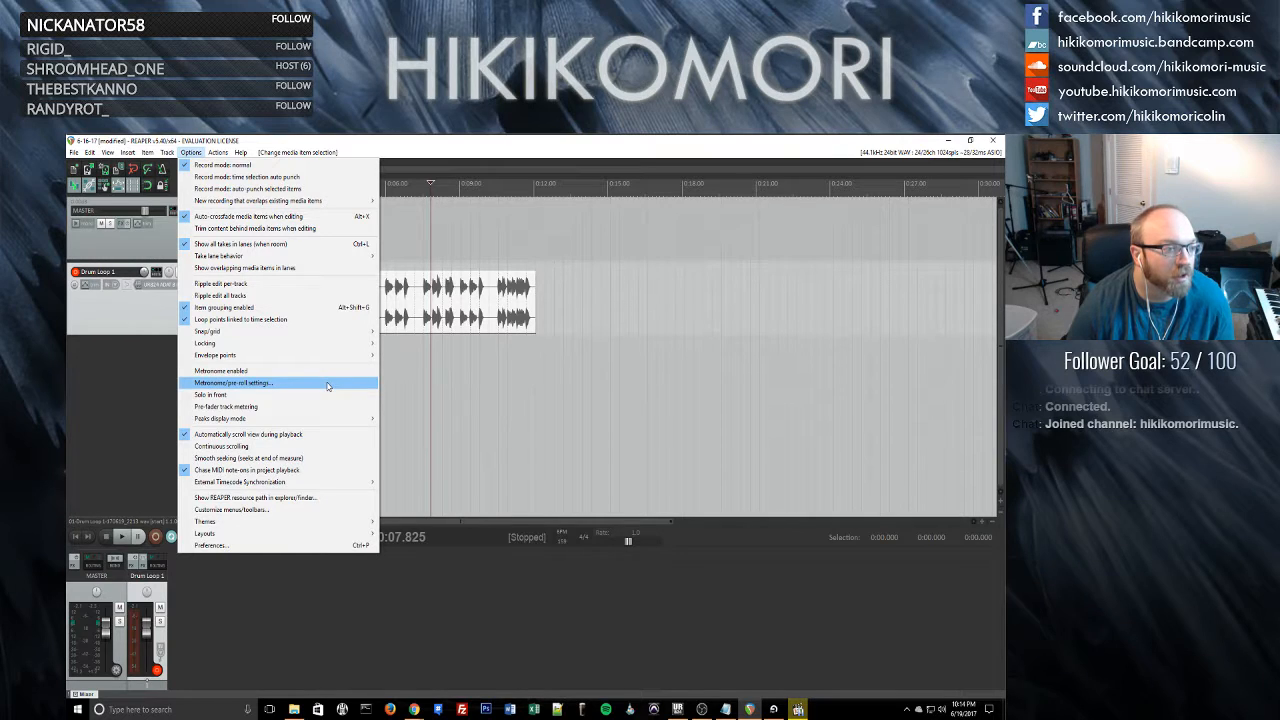
{"action": "mouse_move", "coordinate": [222, 155]}
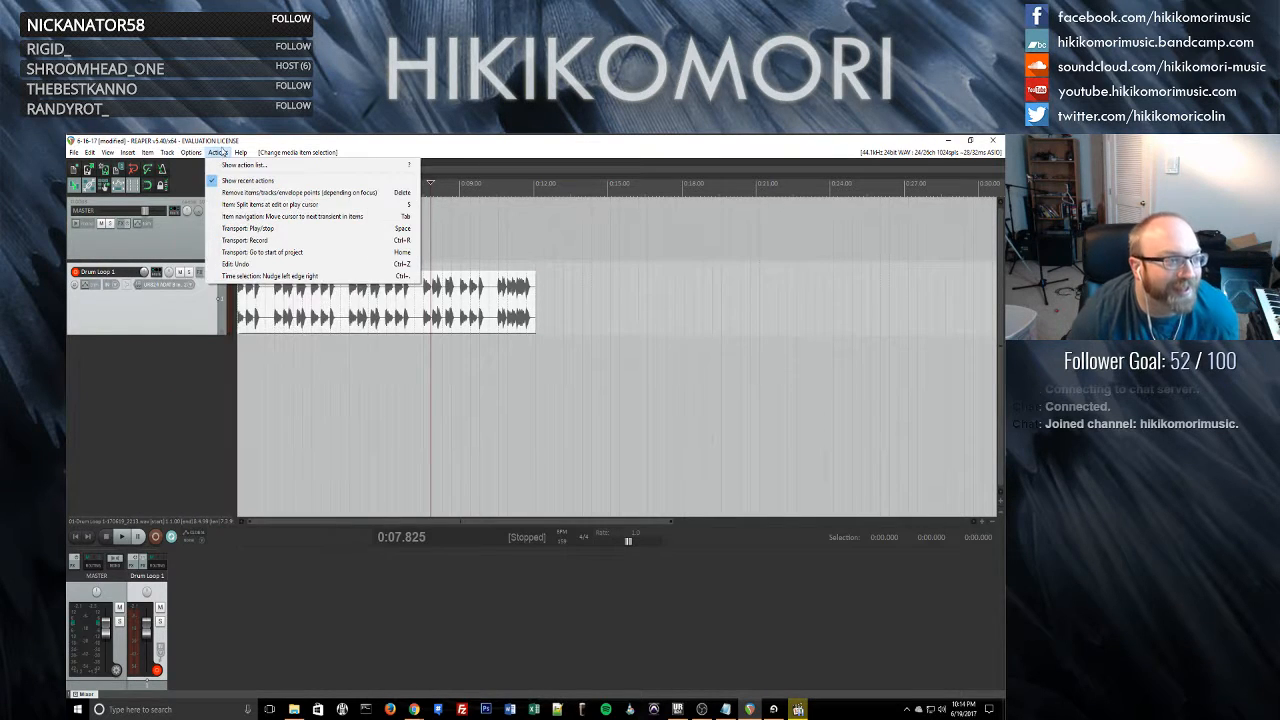
{"action": "mouse_move", "coordinate": [170, 153]}
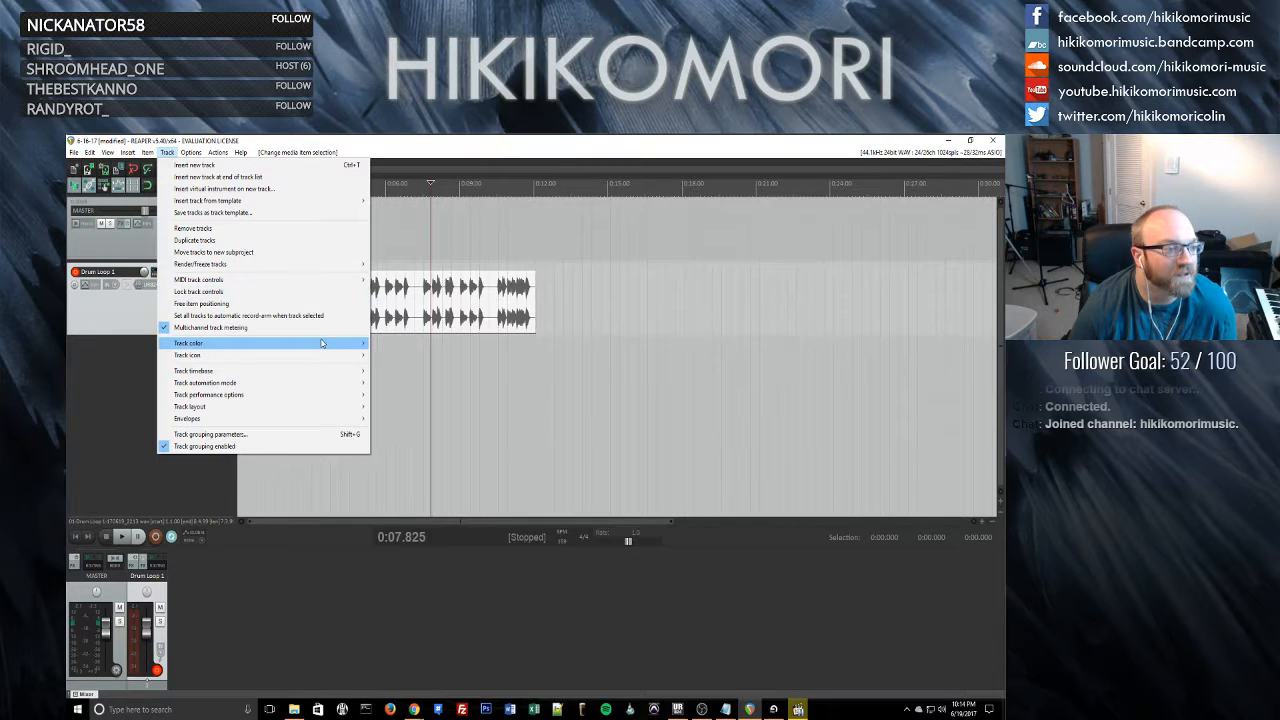
{"action": "mouse_move", "coordinate": [309, 376]}
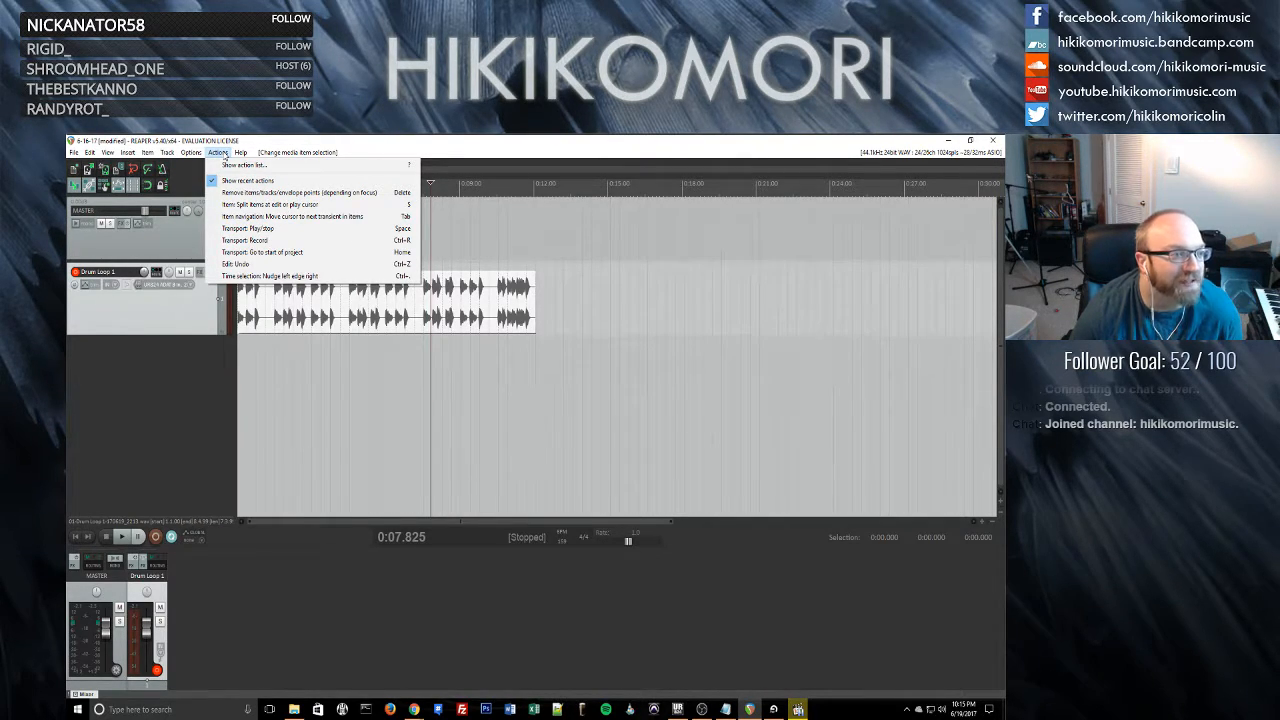
{"action": "left_click", "coordinate": [224, 156]}
{"action": "left_click", "coordinate": [241, 153]}
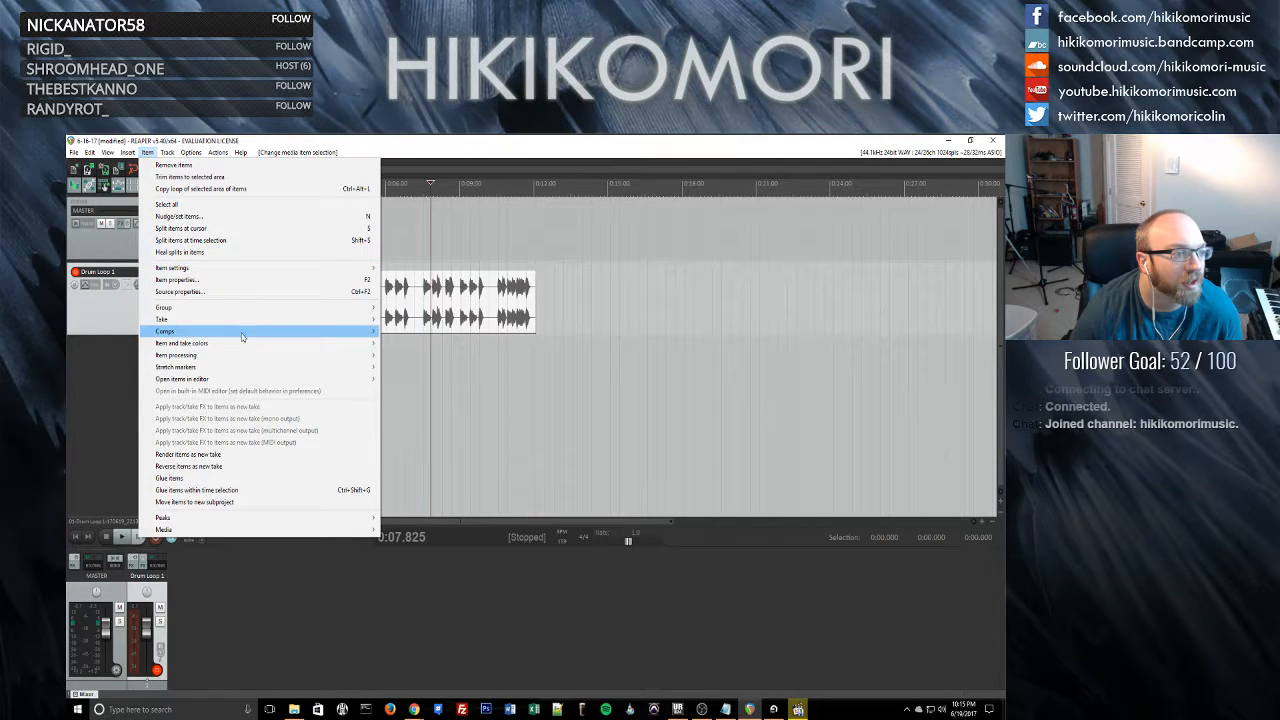
{"action": "mouse_move", "coordinate": [246, 350]}
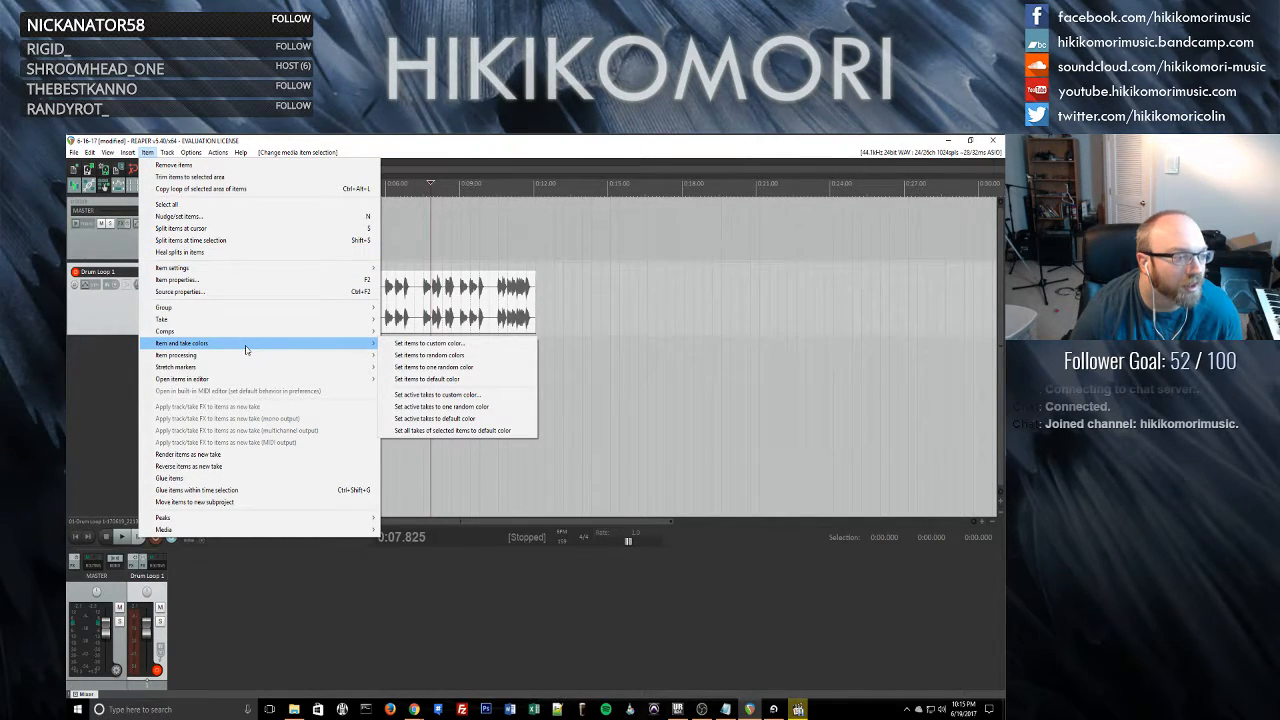
{"action": "mouse_move", "coordinate": [260, 532]}
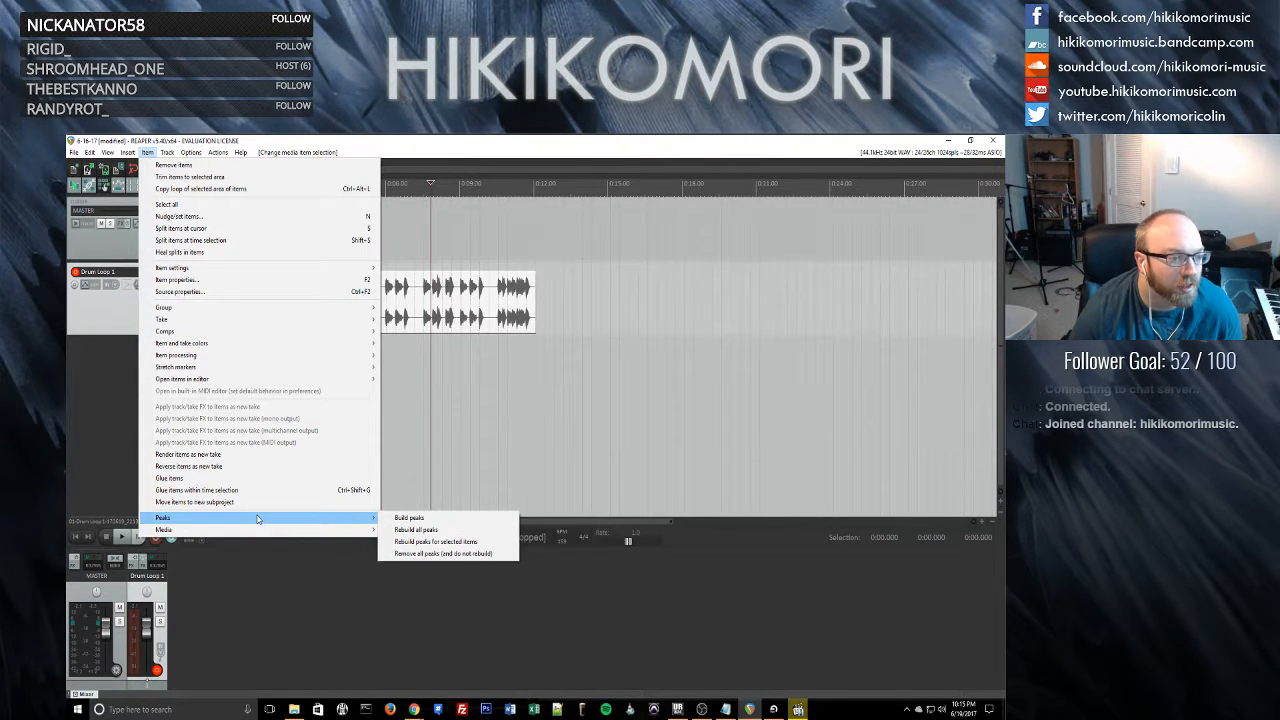
{"action": "mouse_move", "coordinate": [130, 155]}
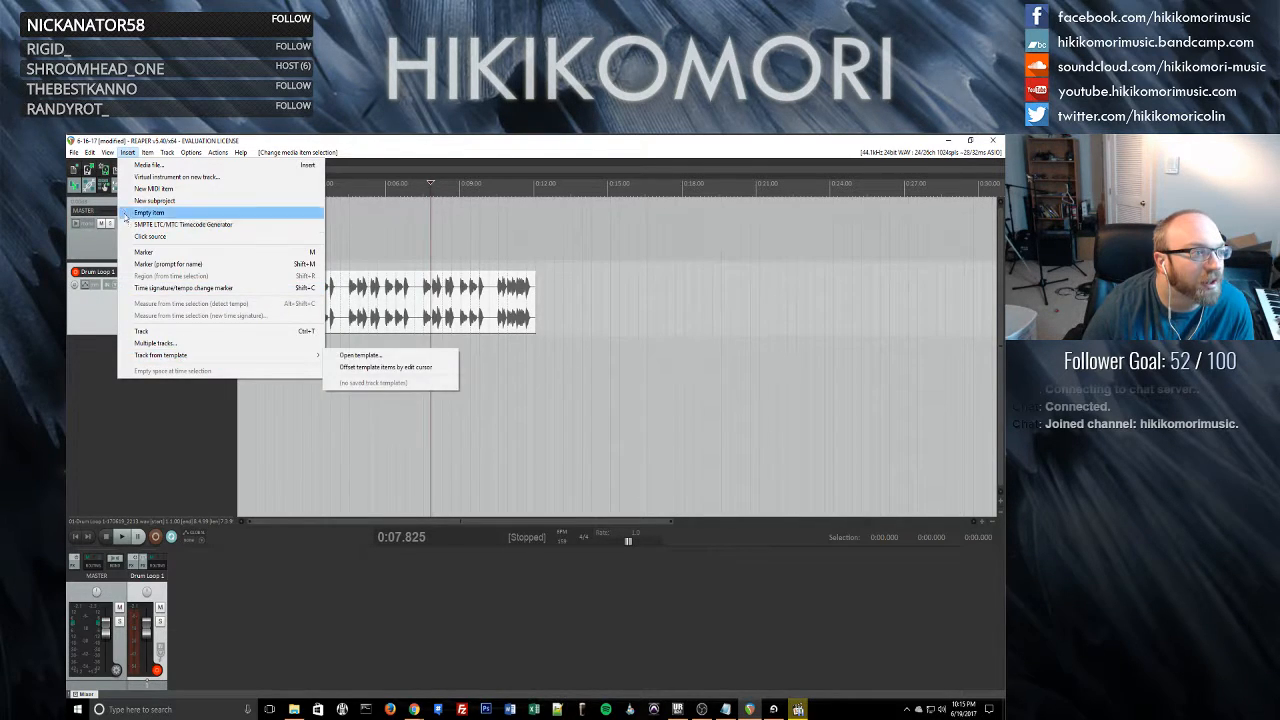
{"action": "left_click", "coordinate": [90, 152]}
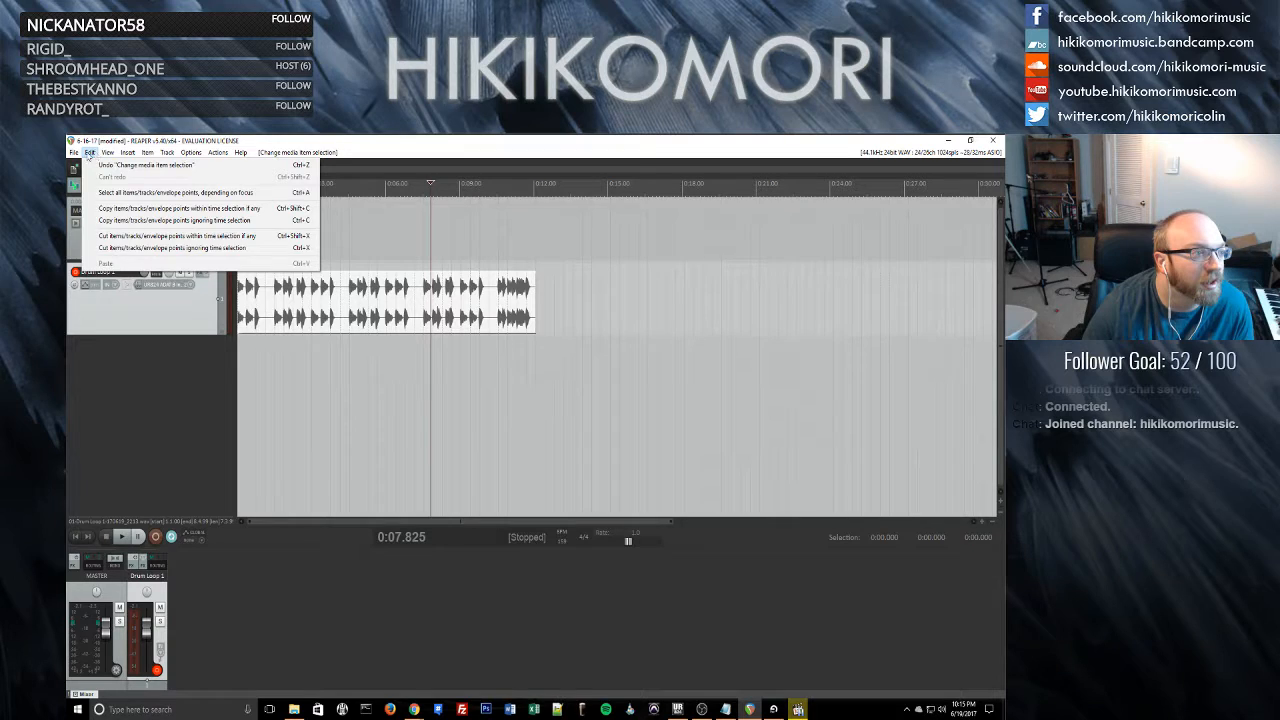
{"action": "mouse_move", "coordinate": [70, 153]}
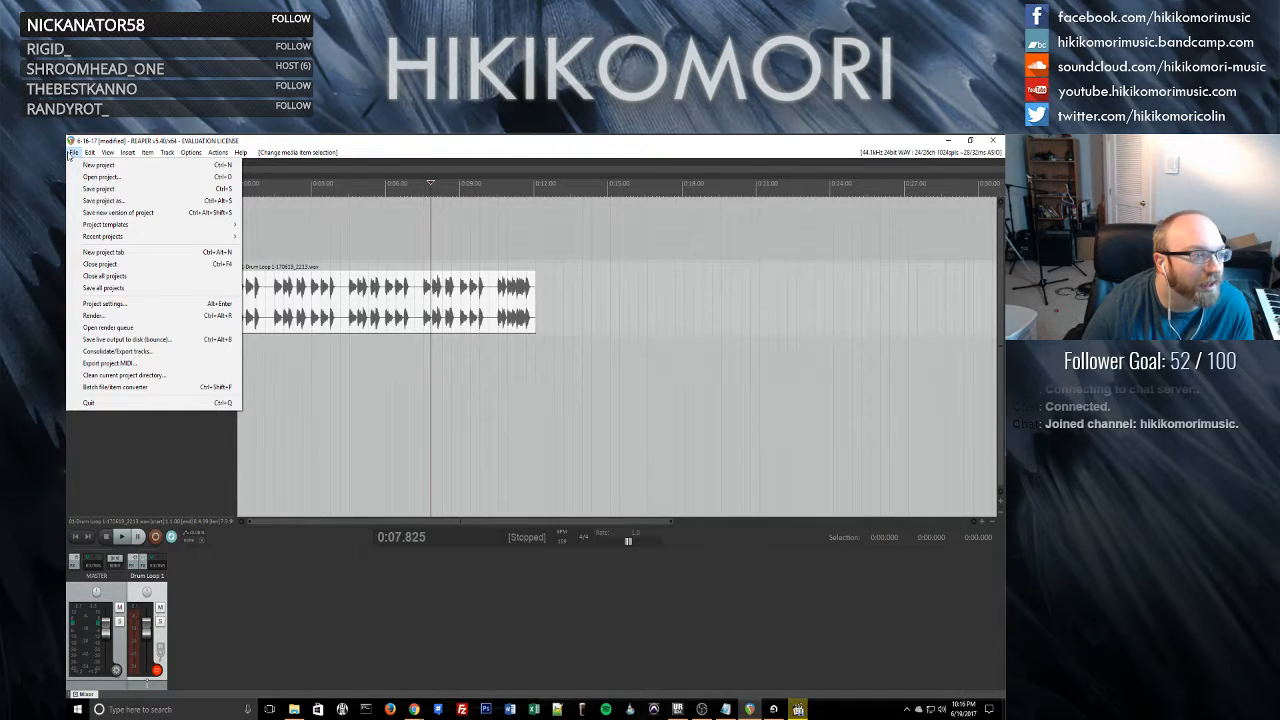
- Switch to the REAPER videos page in Chrome and expand the Editing category to look through its topics
{"action": "left_click", "coordinate": [414, 709]}
{"action": "left_click", "coordinate": [491, 660]}
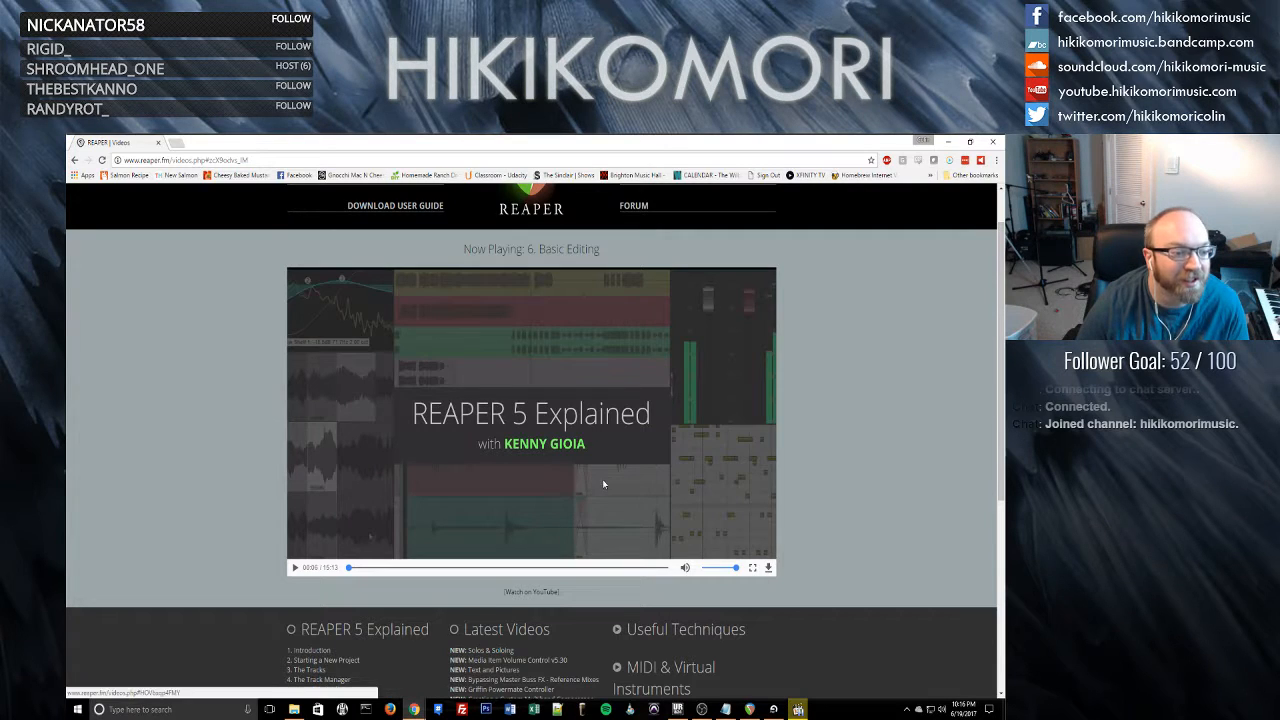
{"action": "scroll", "coordinate": [876, 494], "scroll_direction": "down", "scroll_amount": 3}
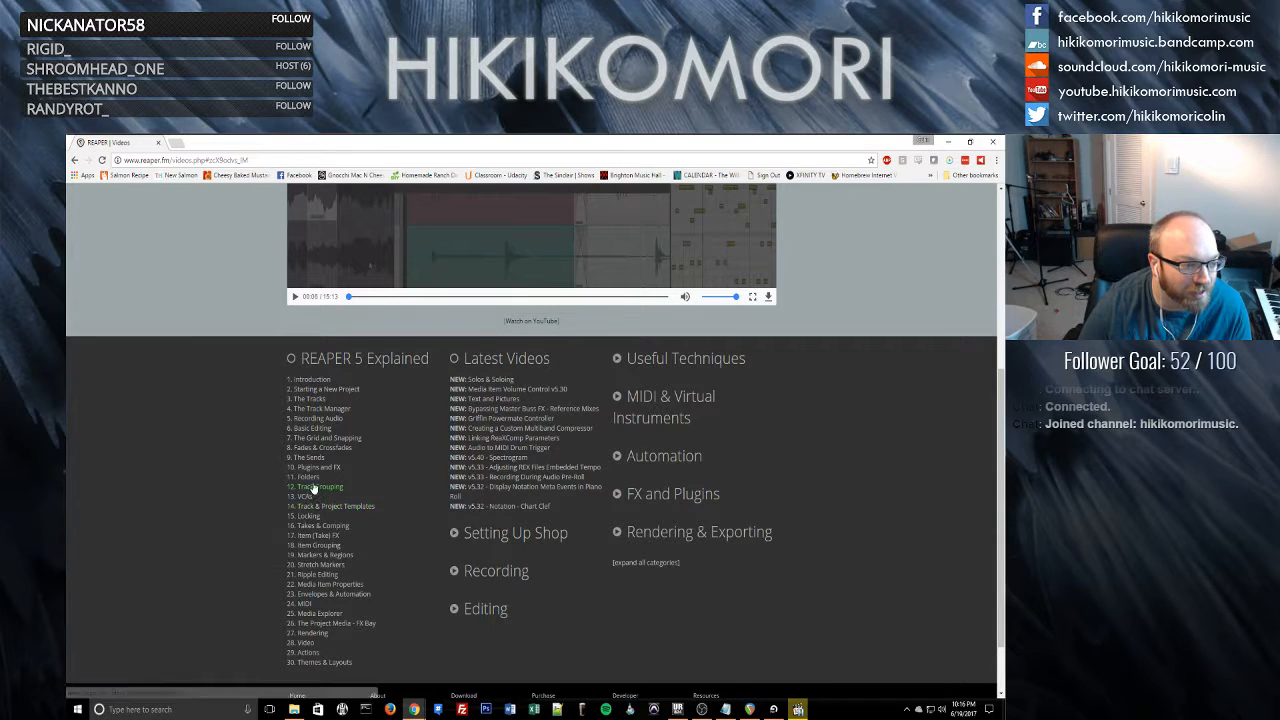
{"action": "left_click", "coordinate": [485, 610]}
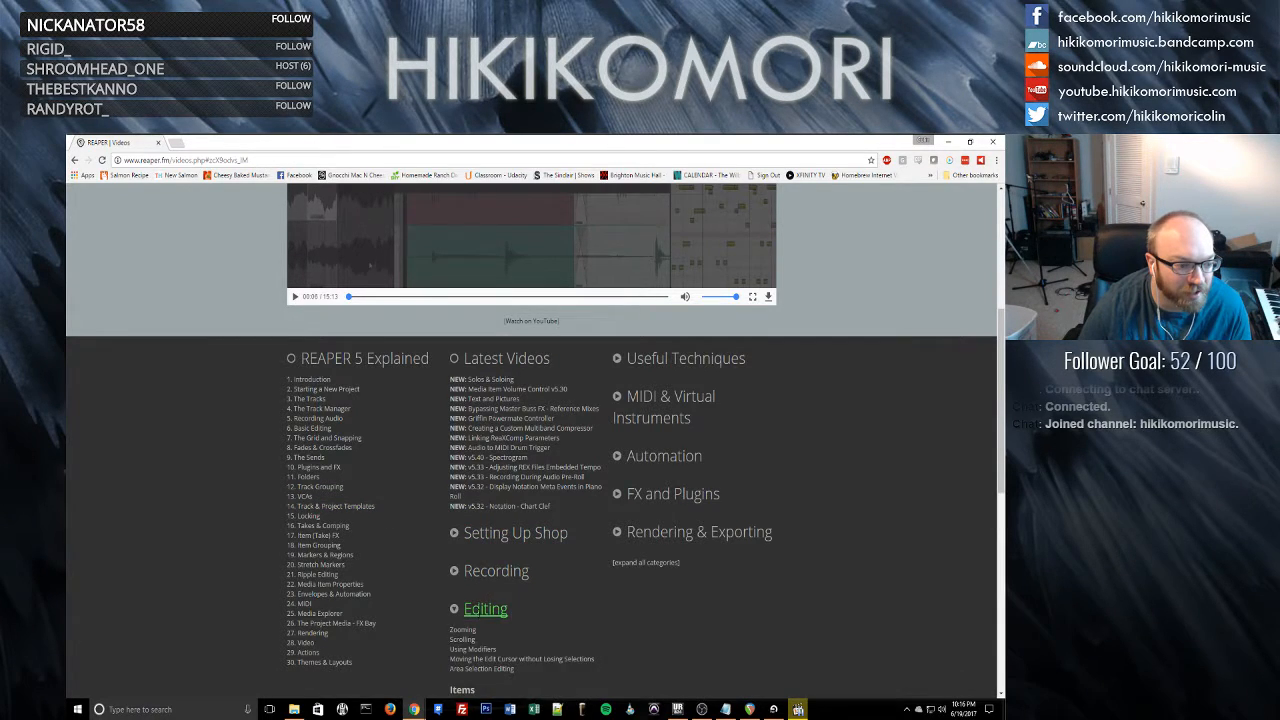
{"action": "scroll", "coordinate": [735, 560], "scroll_direction": "down", "scroll_amount": 3}
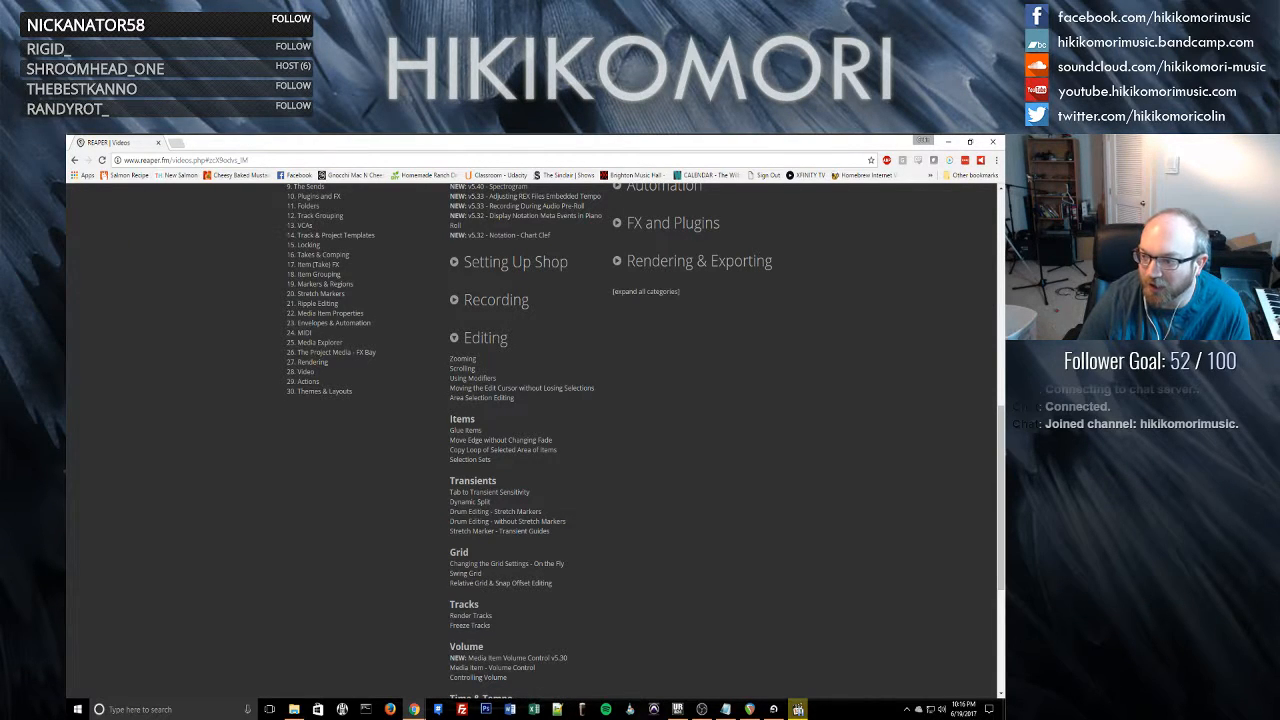
- Check the audio interface's mixer window and return to the REAPER videos page in Chrome
{"action": "key", "text": "alt+Tab"}
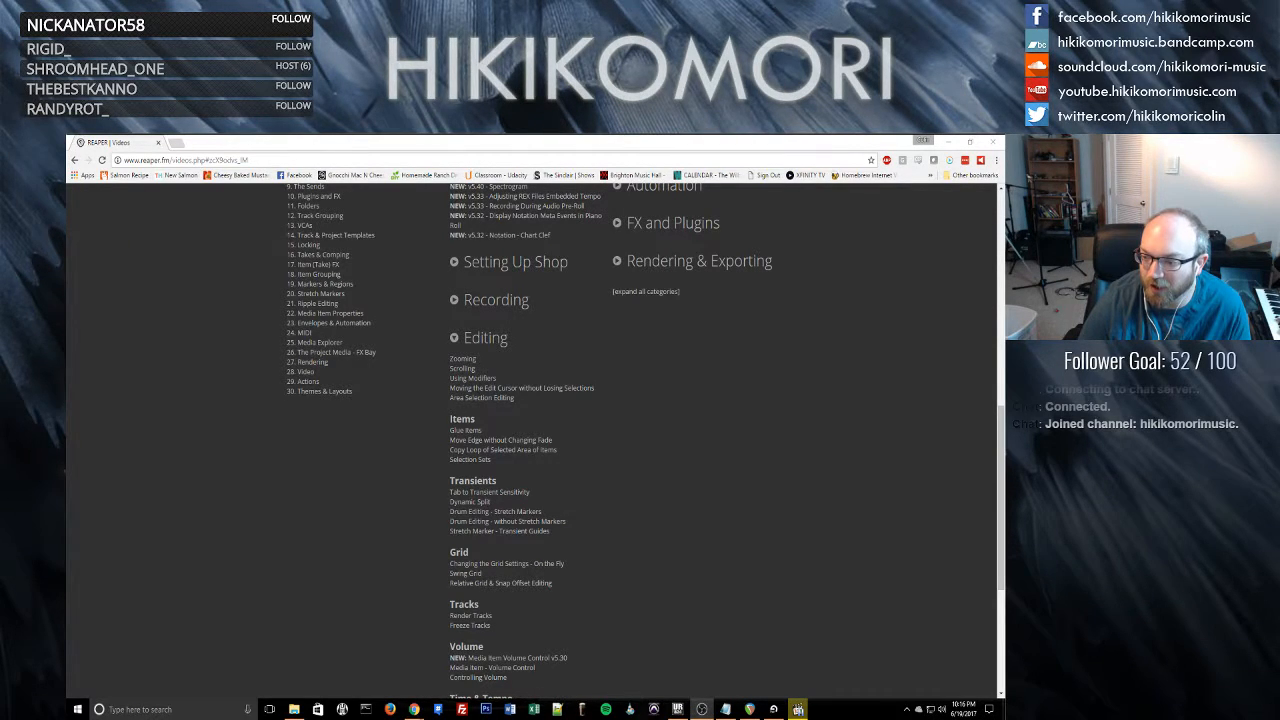
{"action": "key", "text": "alt+Tab"}
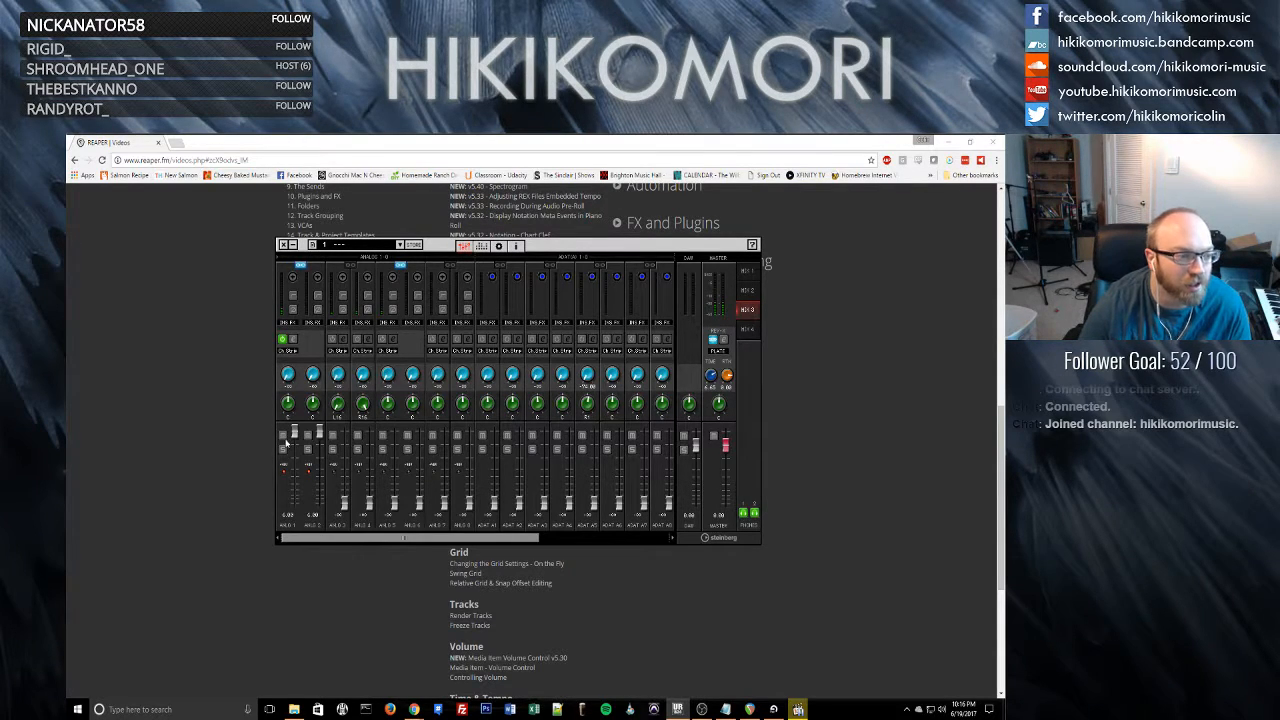
{"action": "key", "text": "alt+Tab"}
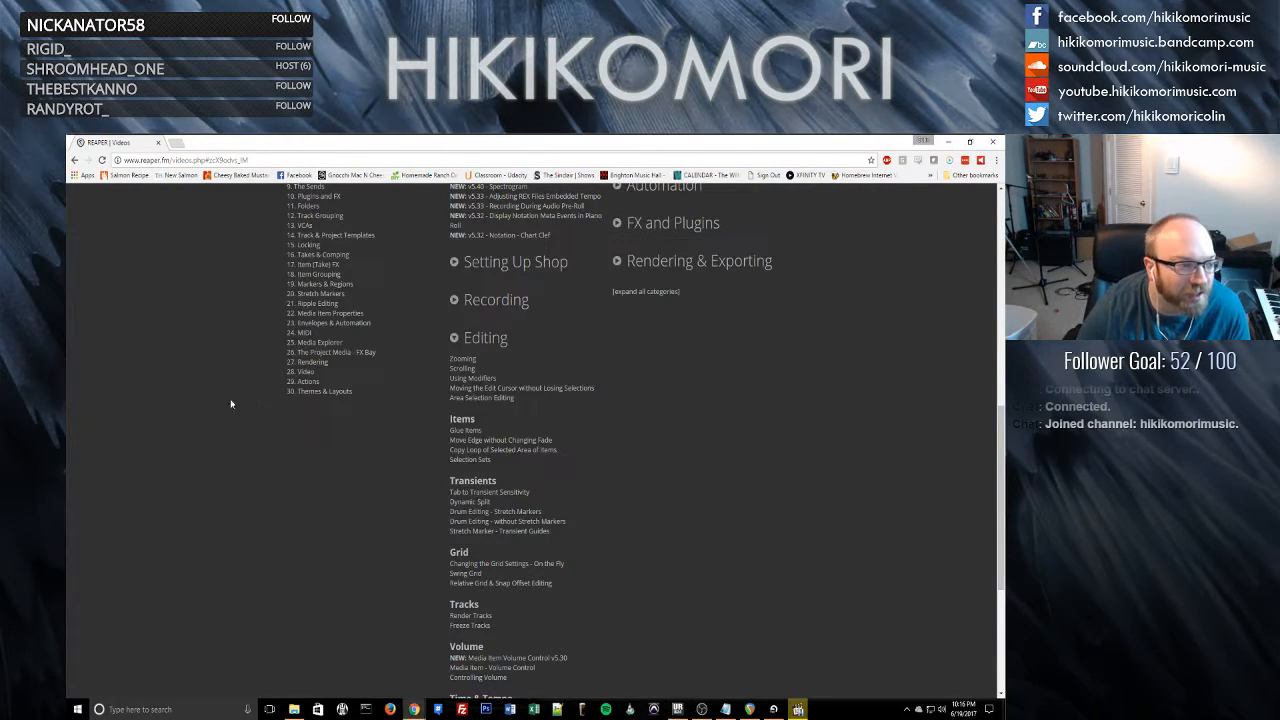
- Open the Tempo Mapping video from the Time & Tempo section in a new tab and bring it up on YouTube
{"action": "scroll", "coordinate": [770, 496], "scroll_direction": "down", "scroll_amount": 3}
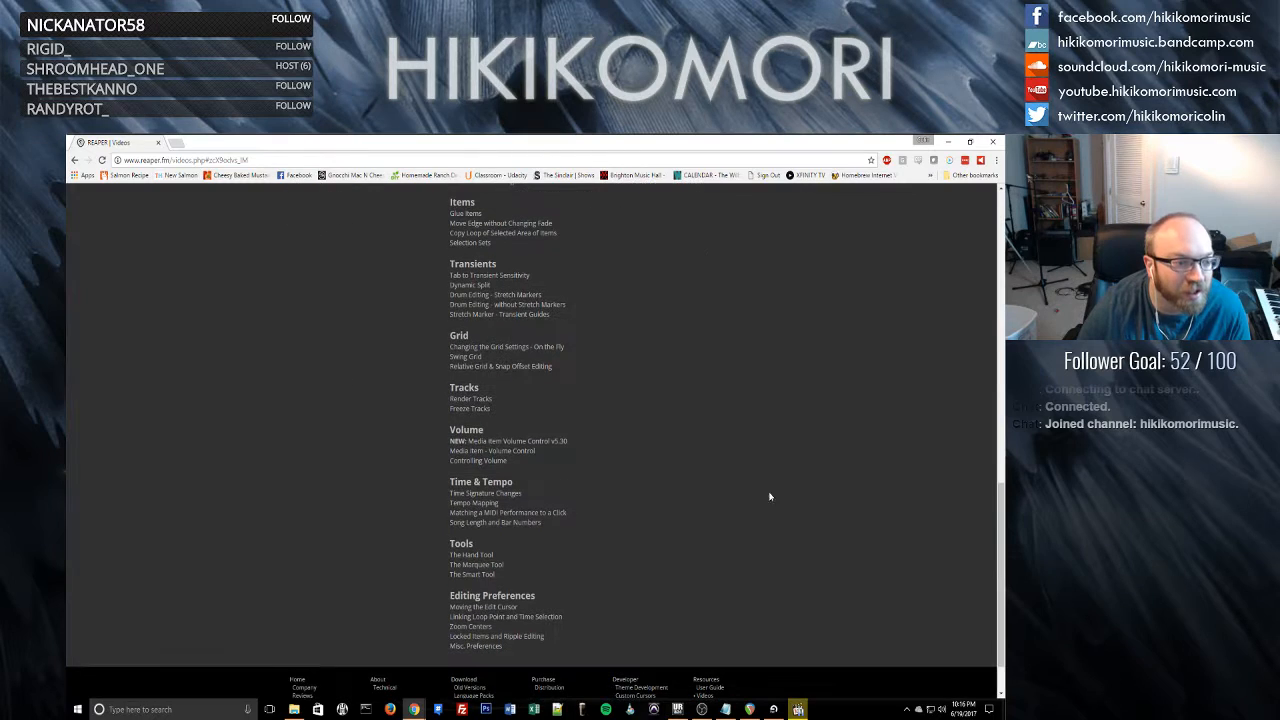
{"action": "left_click", "coordinate": [476, 505]}
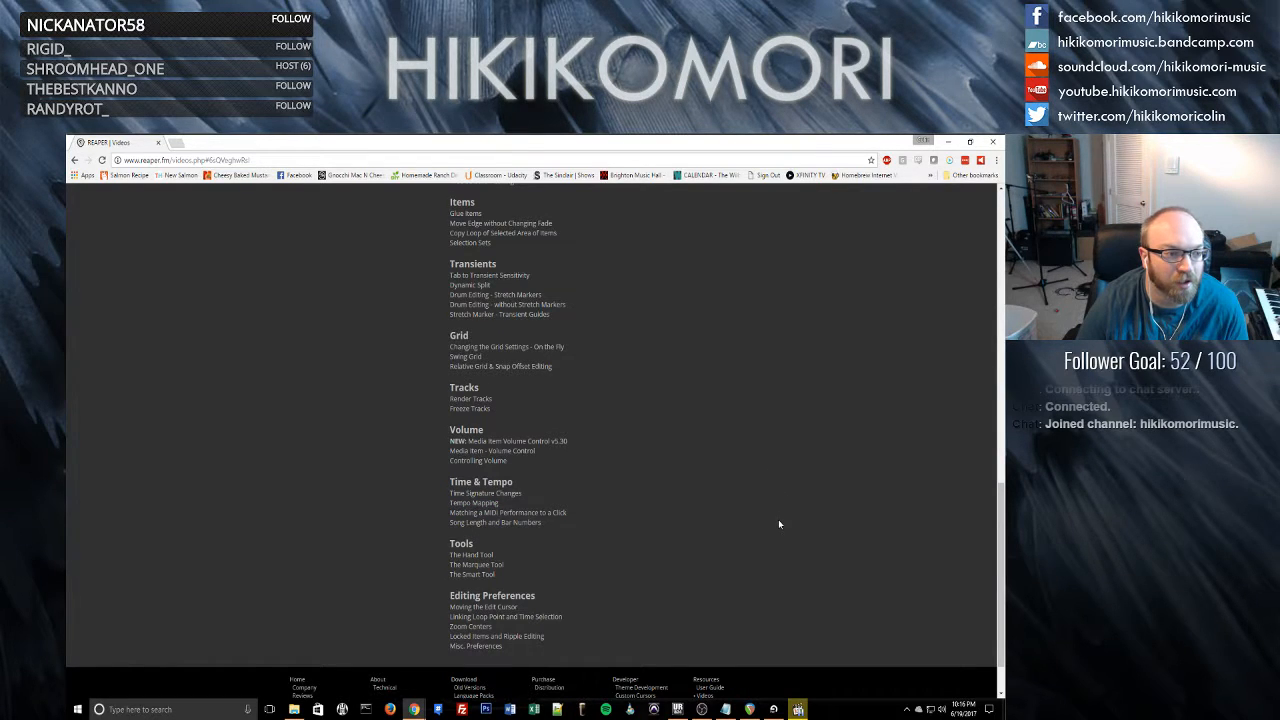
{"action": "scroll", "coordinate": [779, 524], "scroll_direction": "up", "scroll_amount": 4}
{"action": "scroll", "coordinate": [781, 524], "scroll_direction": "down", "scroll_amount": 3}
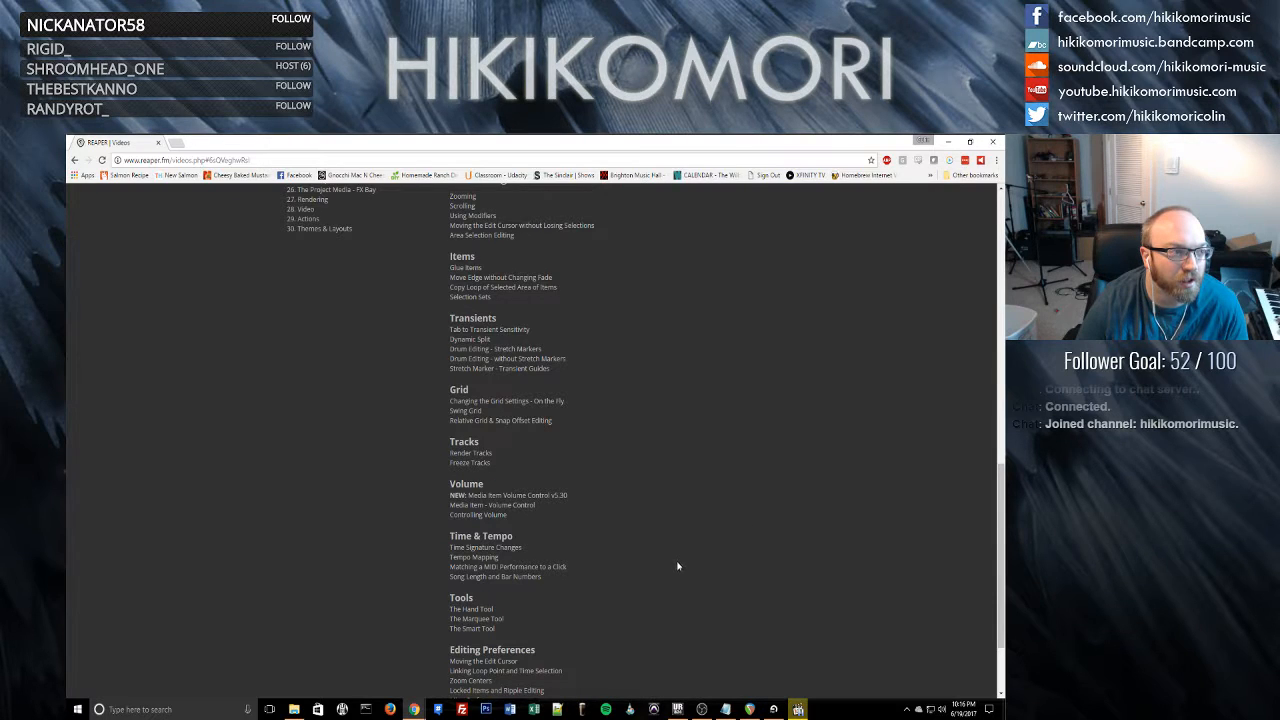
{"action": "right_click", "coordinate": [485, 562]}
{"action": "left_click", "coordinate": [520, 565]}
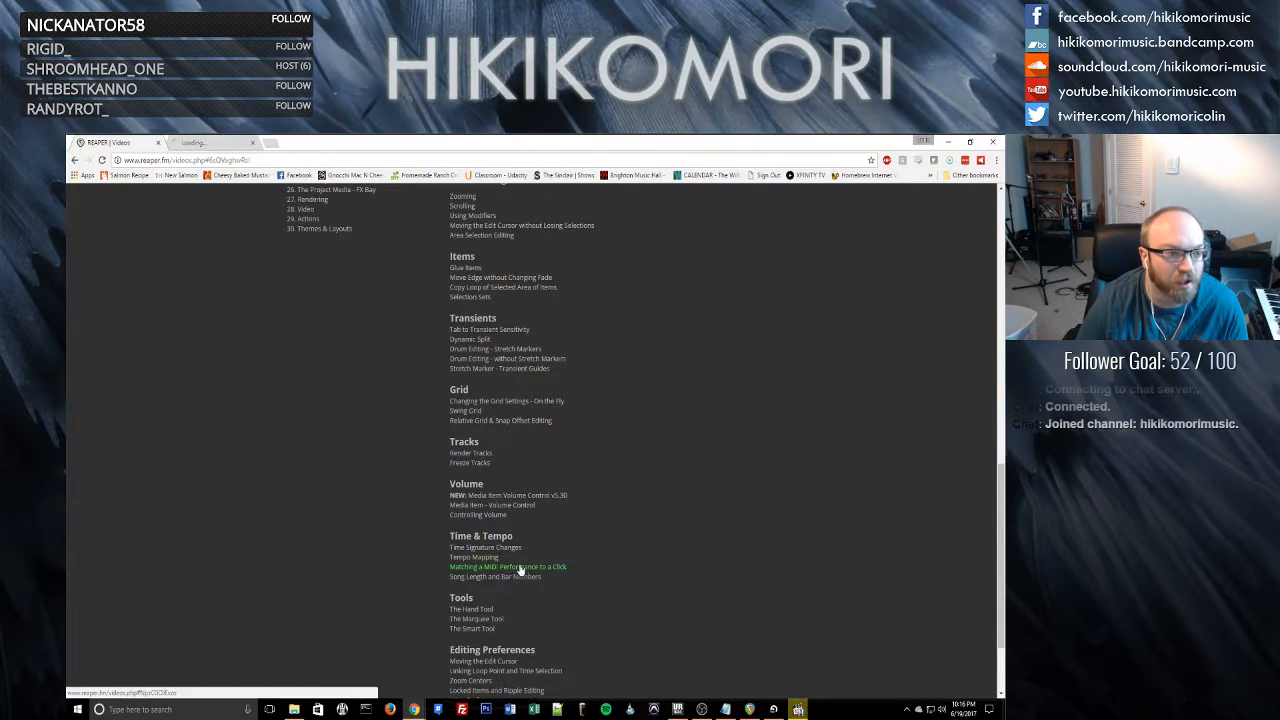
{"action": "key", "text": "ctrl+Tab"}
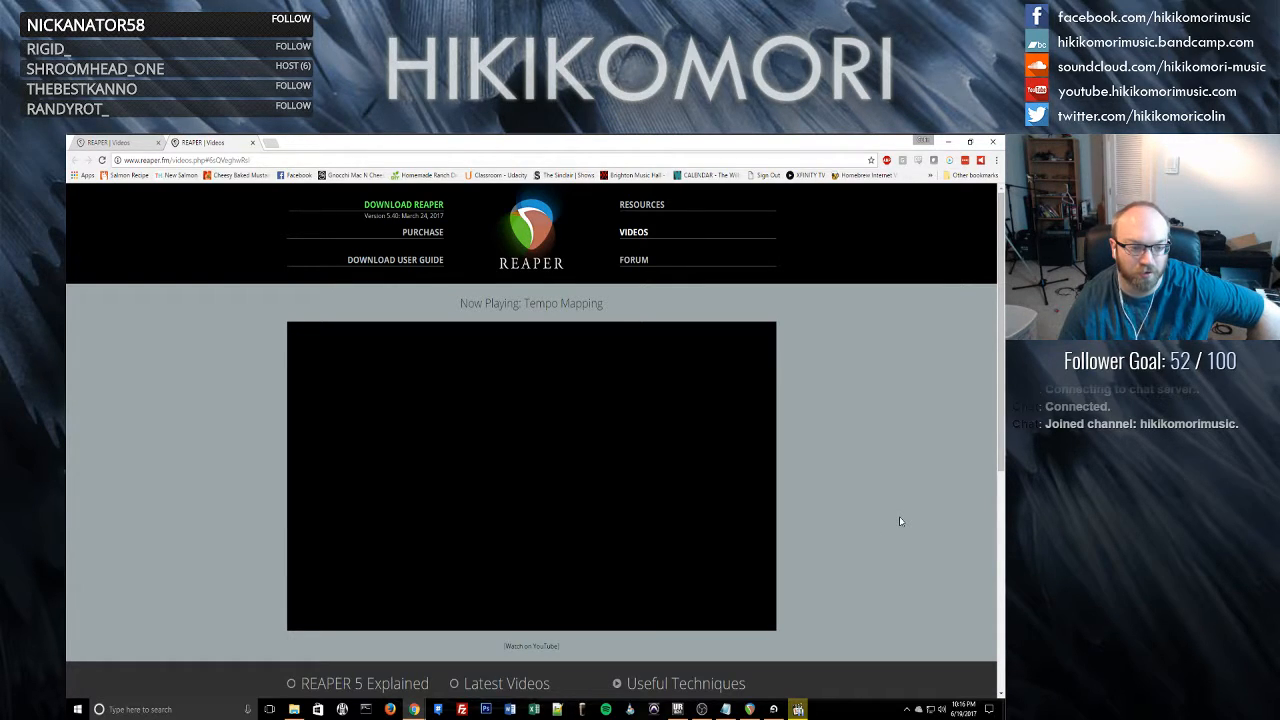
{"action": "left_click", "coordinate": [522, 647]}
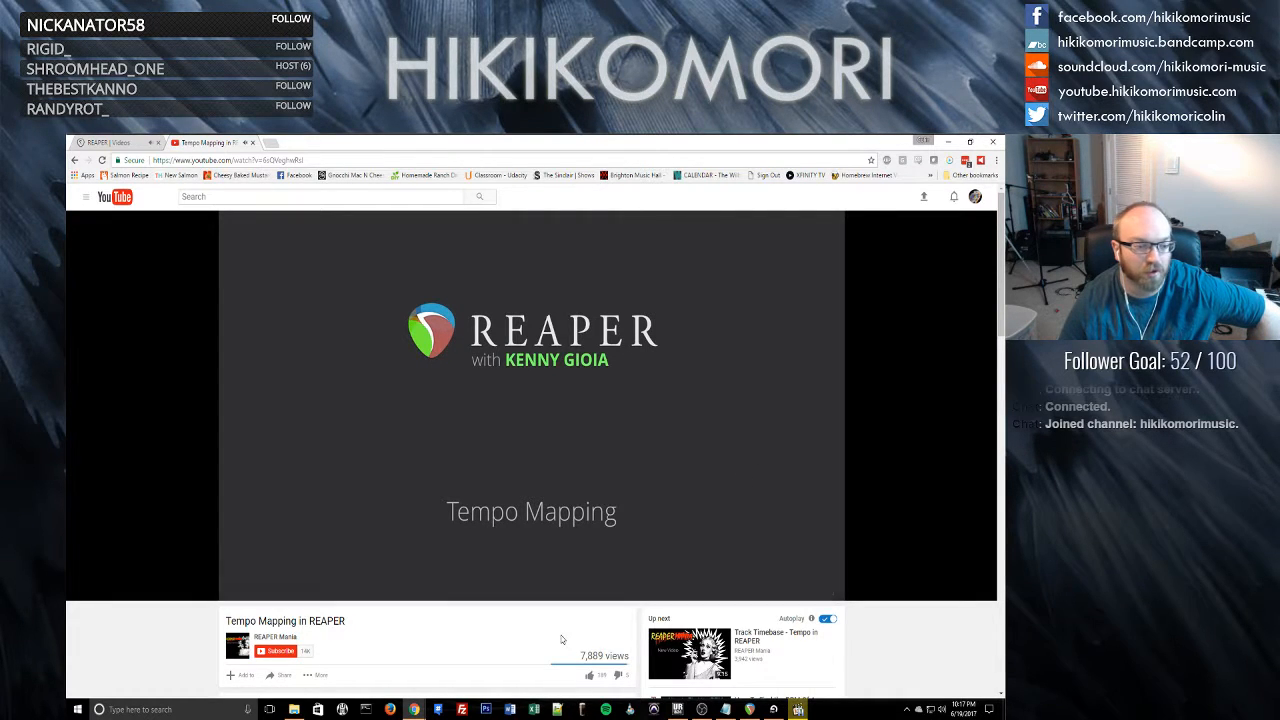
- Pause the duplicate video on the REAPER videos tab and show the YouTube version full screen
{"action": "left_click", "coordinate": [108, 142]}
{"action": "scroll", "coordinate": [603, 300], "scroll_direction": "up", "scroll_amount": 15}
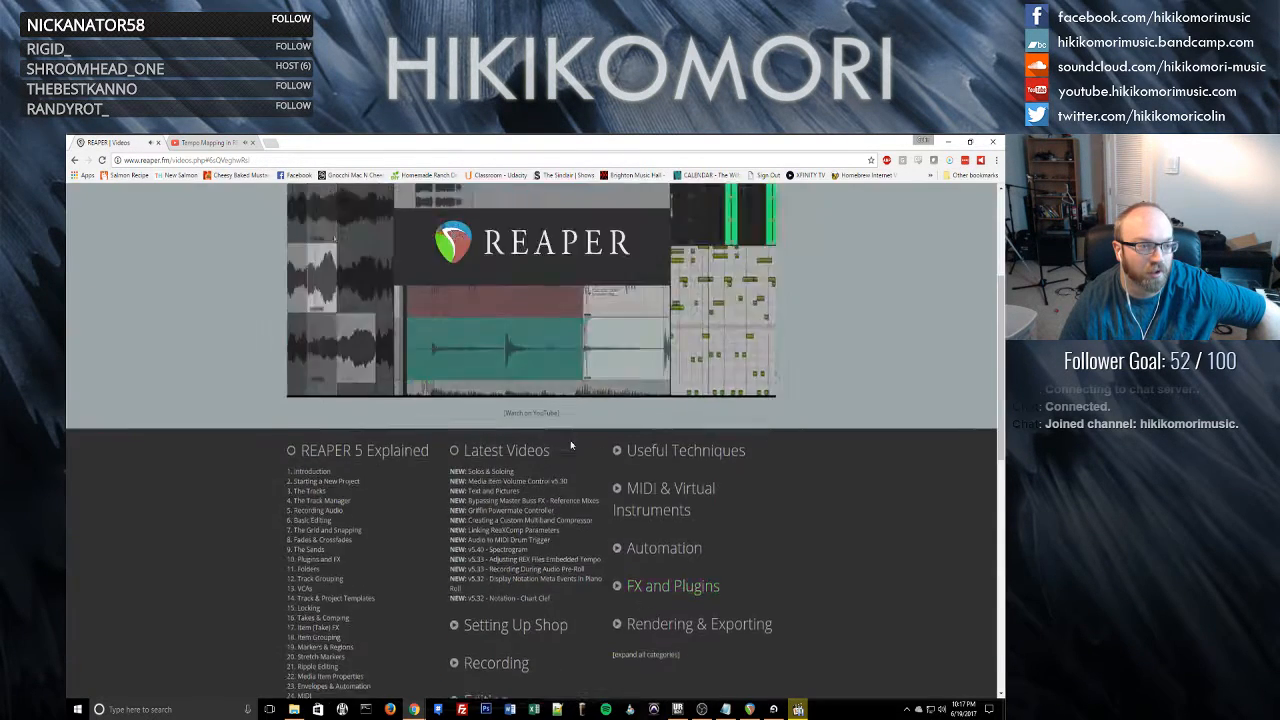
{"action": "left_click", "coordinate": [293, 622]}
{"action": "left_click", "coordinate": [220, 142]}
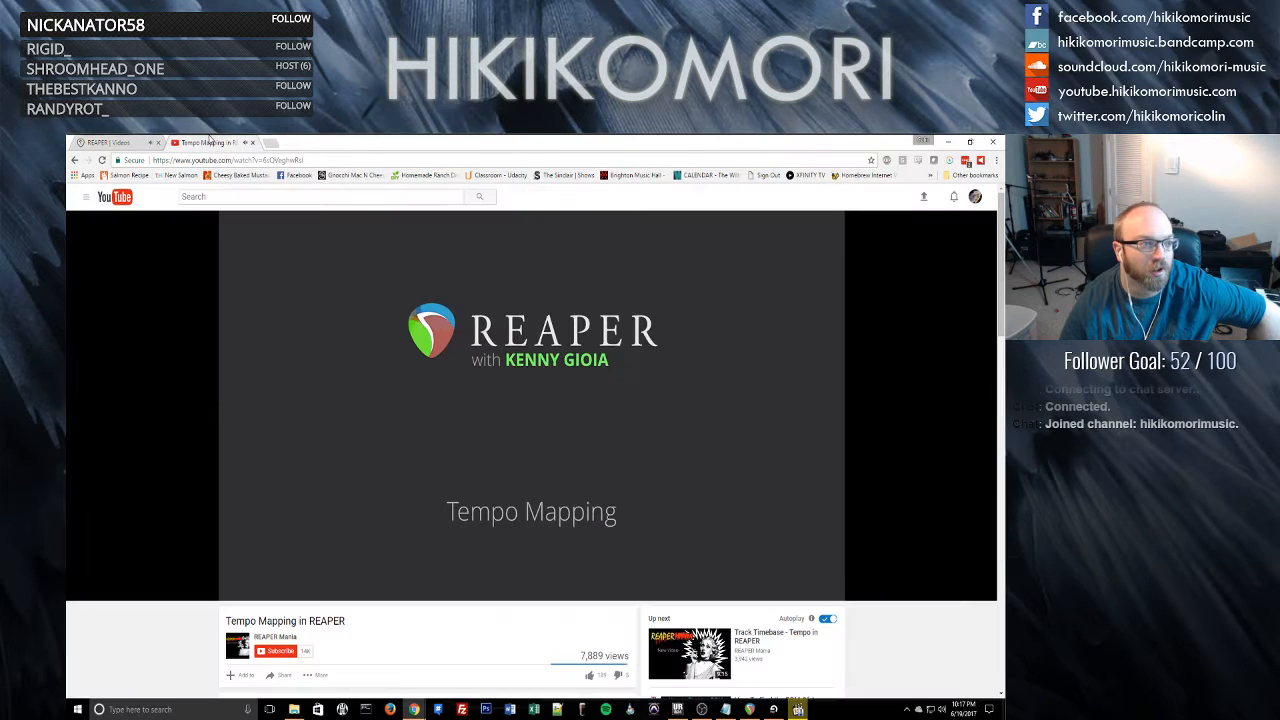
{"action": "left_click", "coordinate": [834, 590]}
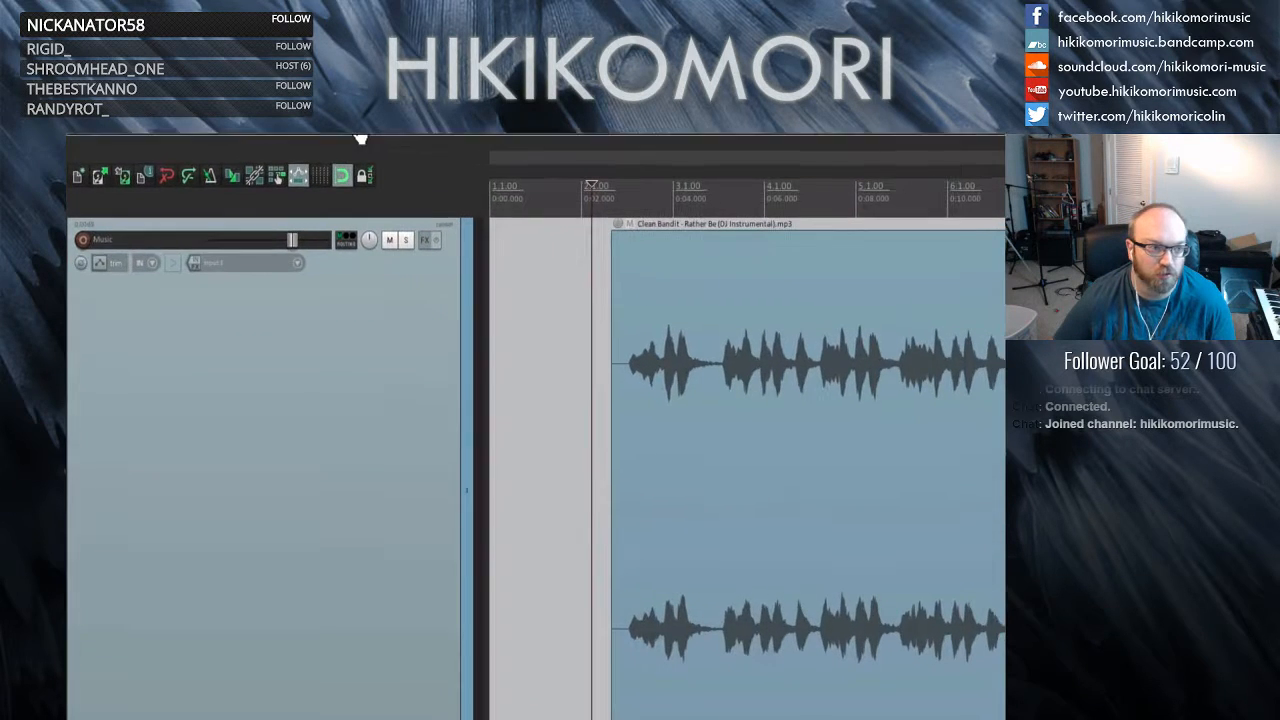
- Watch the Tempo Mapping tutorial's part on showing the master track's tempo map envelope, and pause it at 1:34
{"action": "mouse_move", "coordinate": [357, 140]}
{"action": "left_click", "coordinate": [235, 143]}
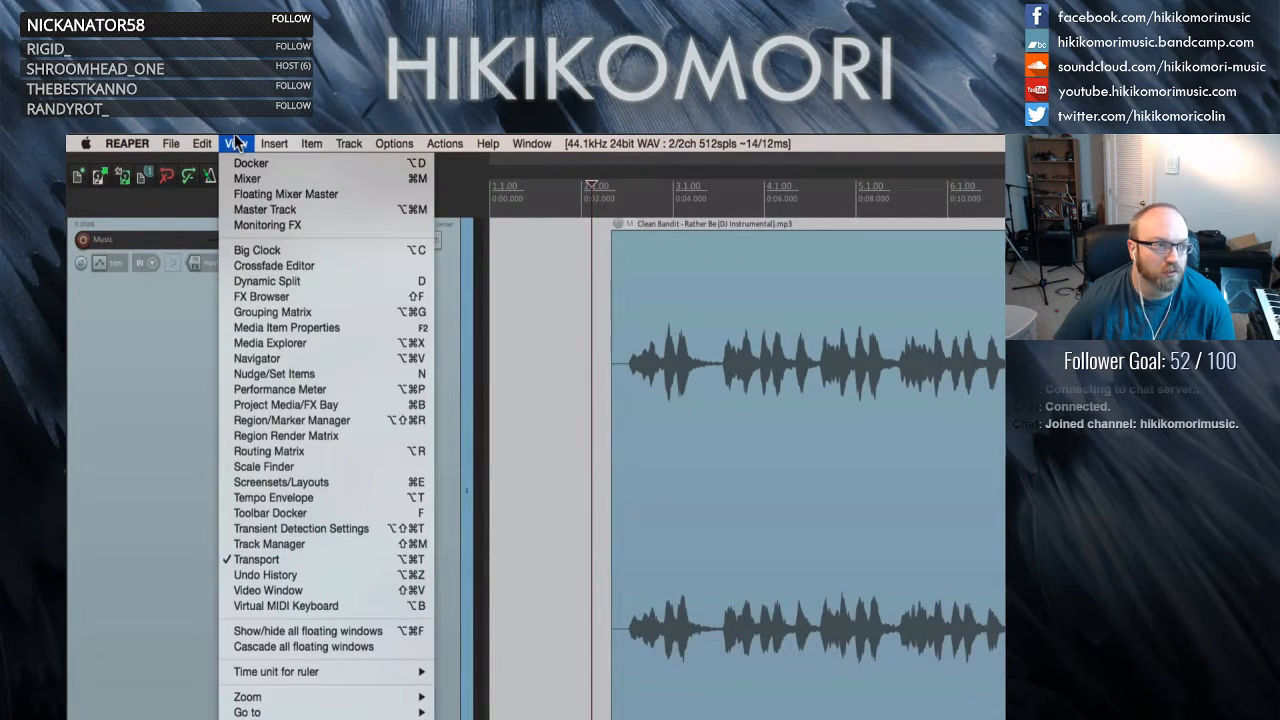
{"action": "left_click", "coordinate": [242, 211]}
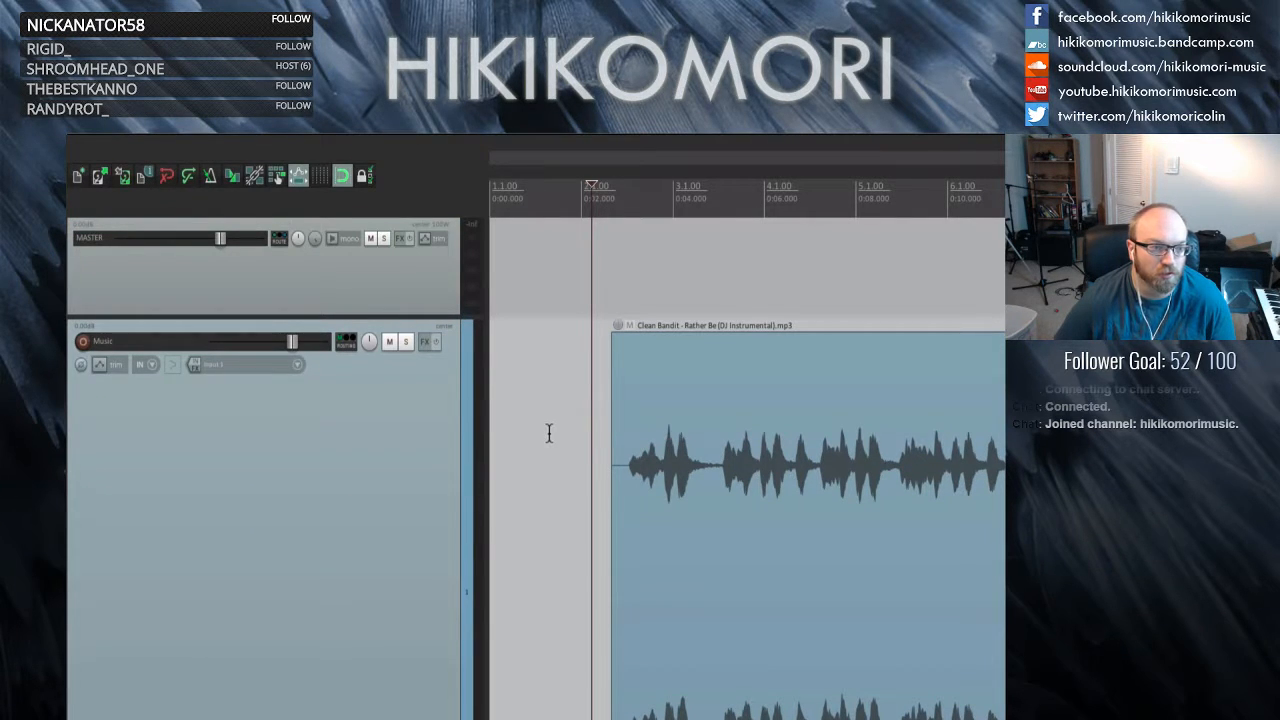
{"action": "left_click", "coordinate": [423, 240]}
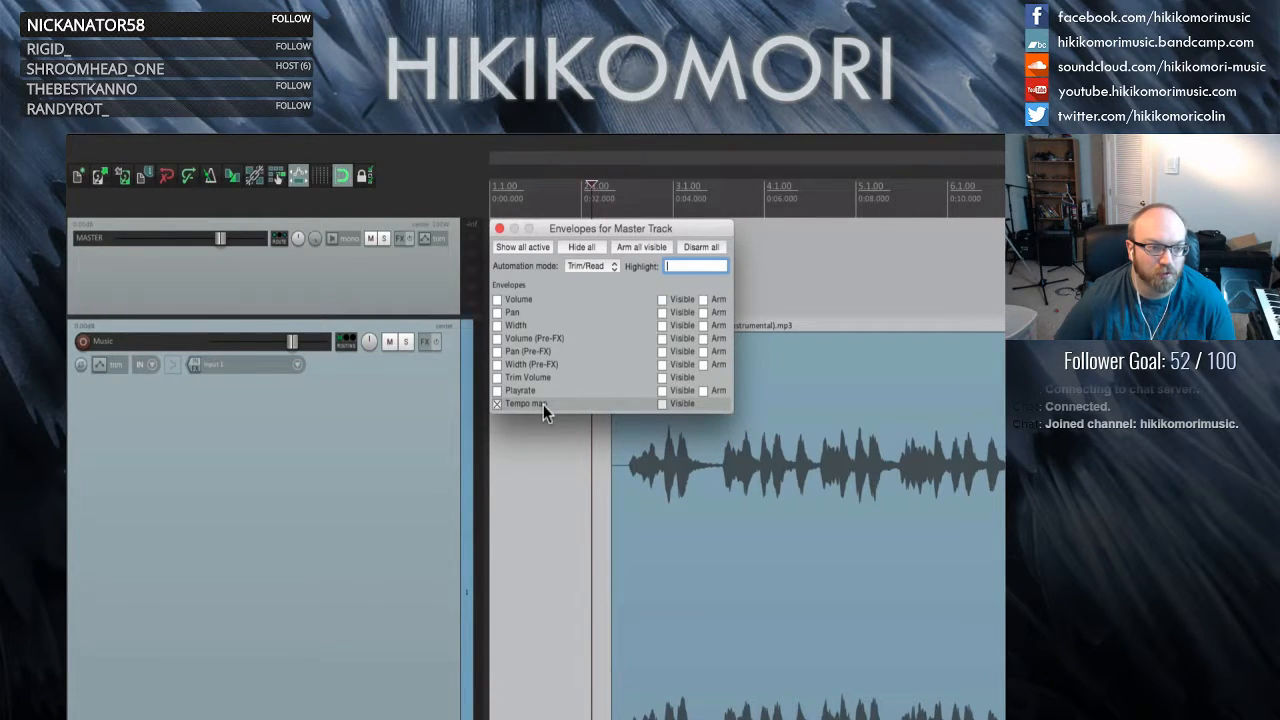
{"action": "left_click", "coordinate": [660, 404]}
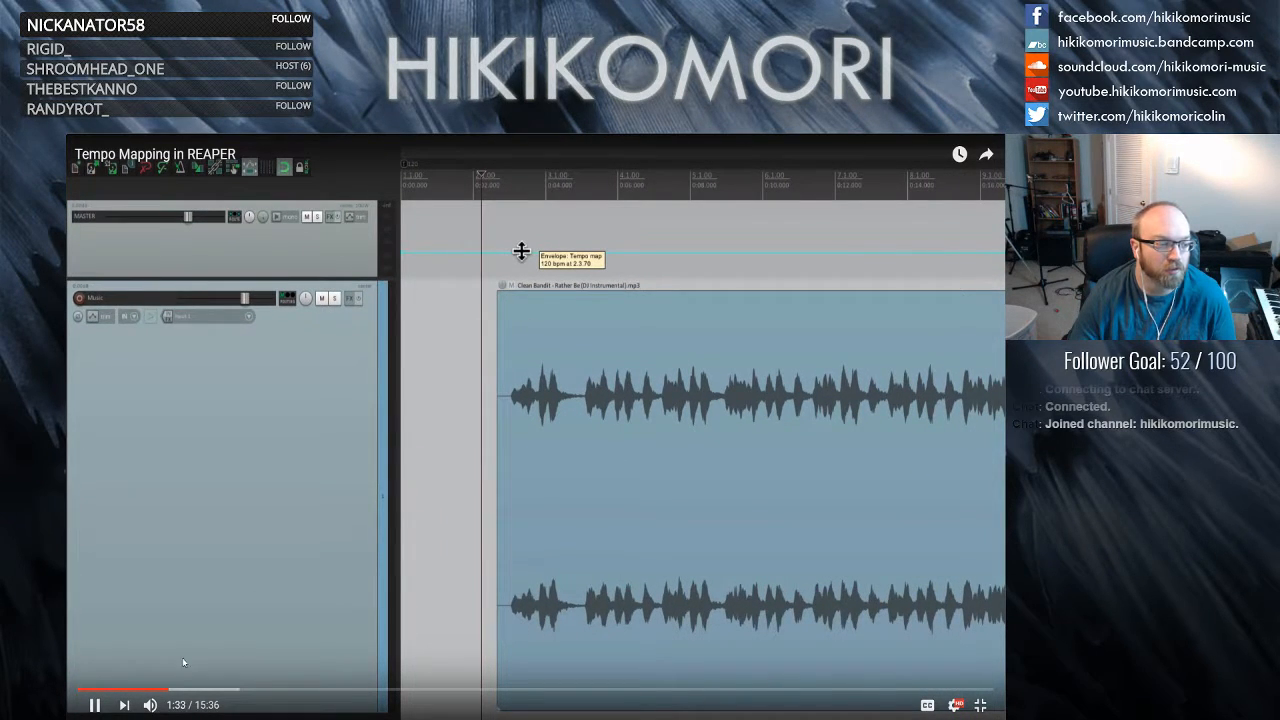
{"action": "left_click", "coordinate": [94, 704]}
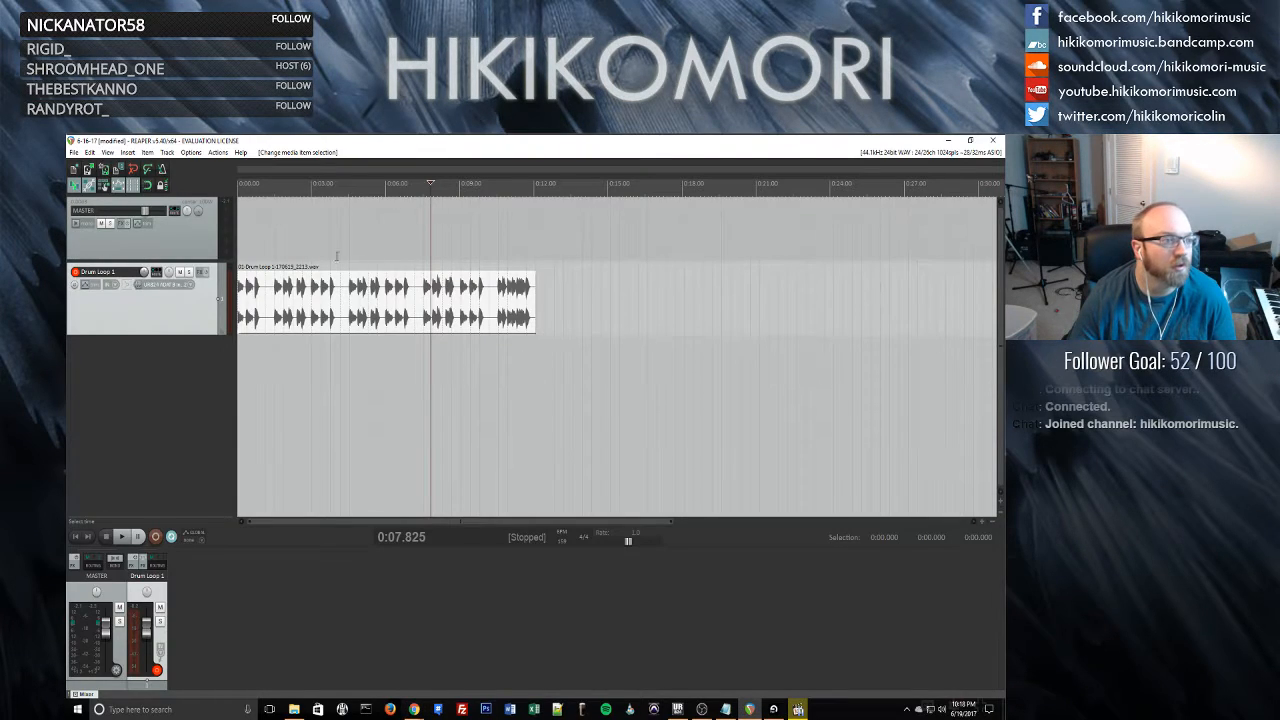
- Back in REAPER, make the master track's Tempo map envelope visible and close the envelope window
{"action": "left_click", "coordinate": [136, 224]}
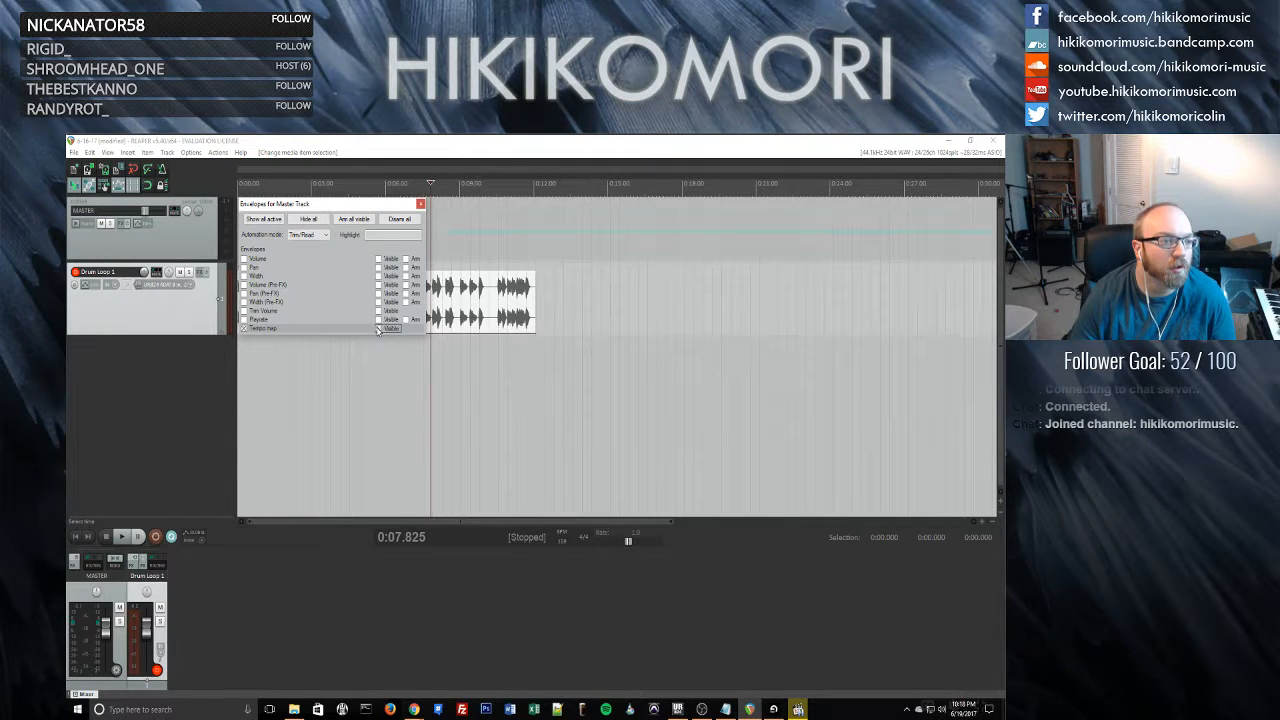
{"action": "left_click", "coordinate": [379, 329]}
{"action": "left_click", "coordinate": [420, 204]}
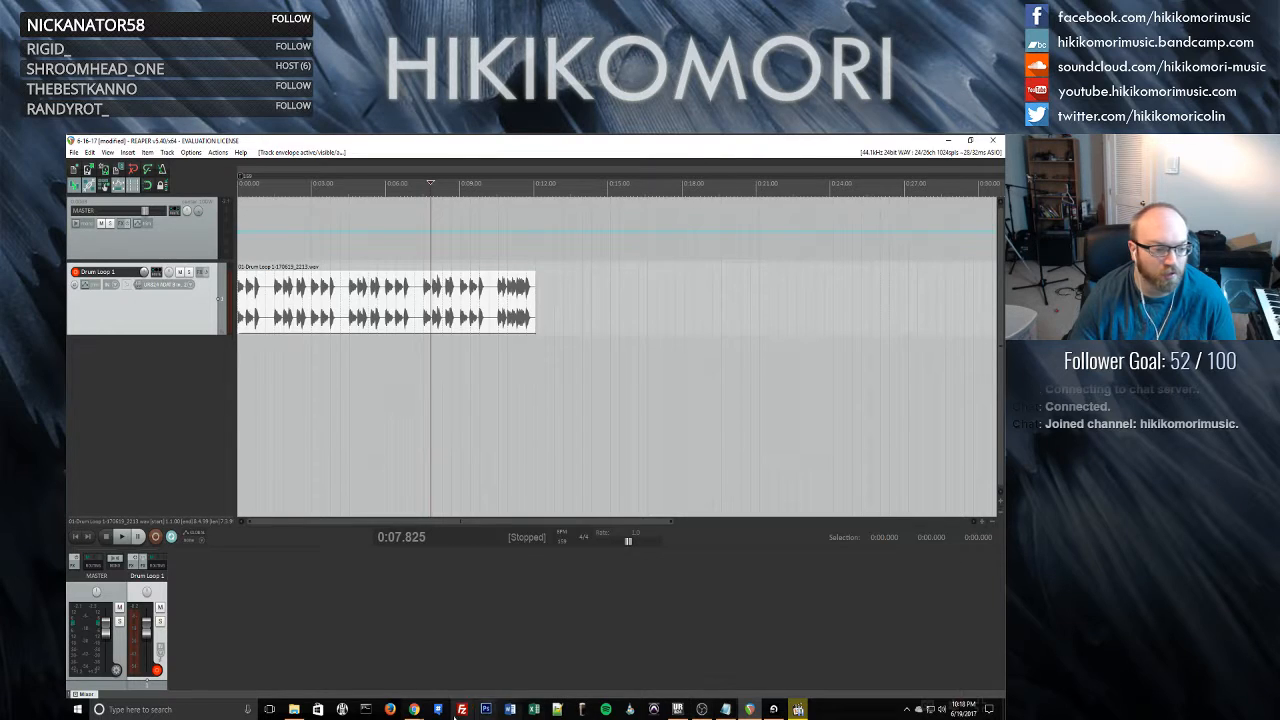
- Switch back to the full-screen Tempo Mapping video in Chrome and resume playback from 1:34
{"action": "left_click", "coordinate": [414, 709]}
{"action": "left_click", "coordinate": [476, 678]}
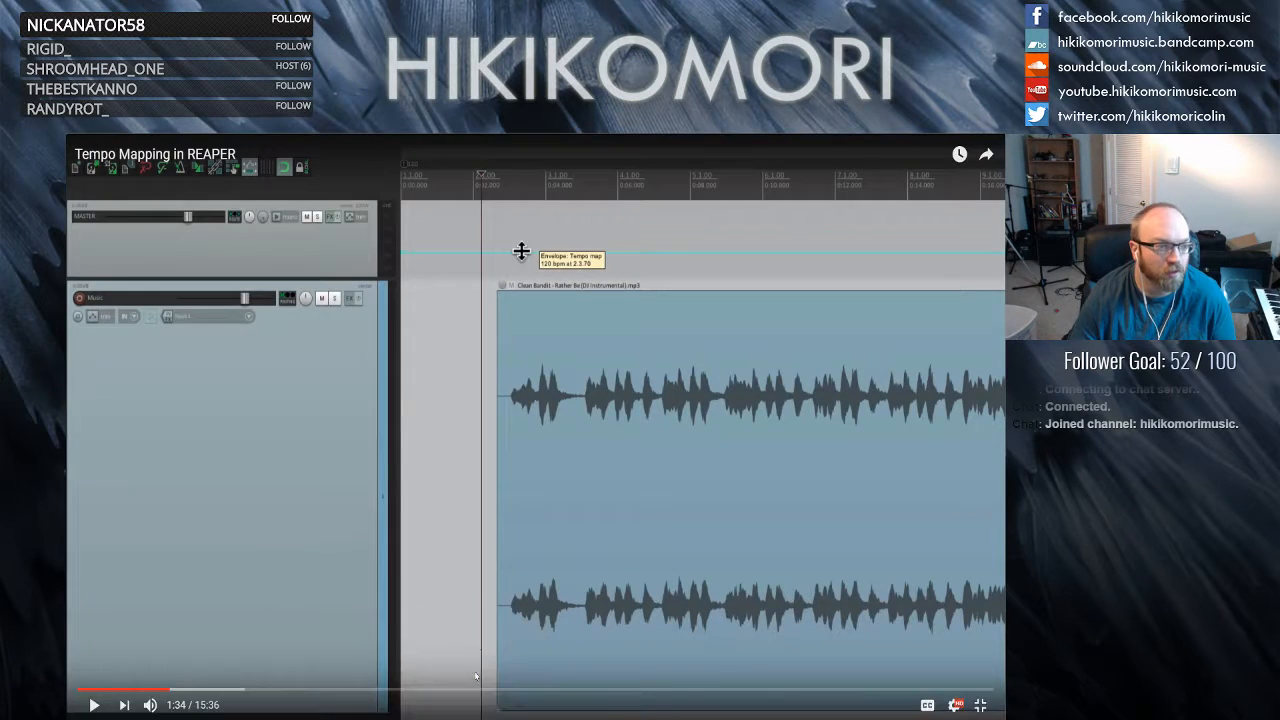
{"action": "left_click", "coordinate": [290, 555]}
{"action": "left_click", "coordinate": [290, 558]}
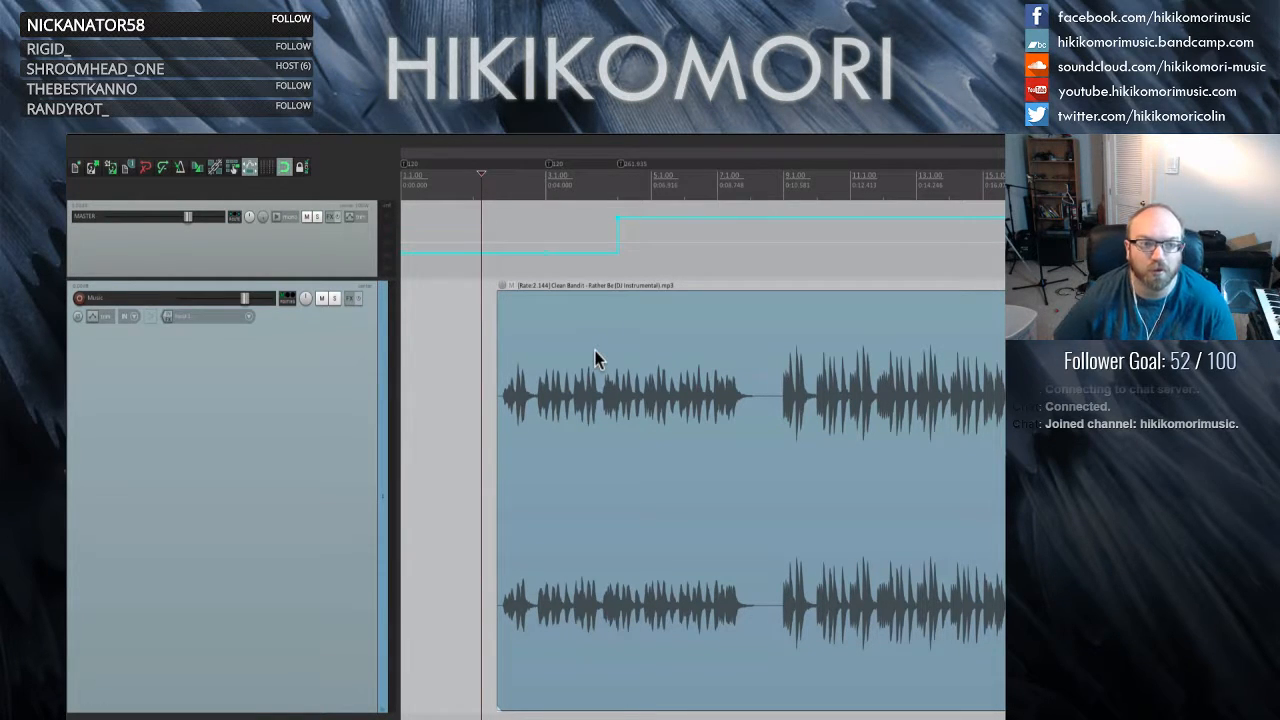
- Watch how the tutorial sets the project timebase for items, envelopes and markers to Time in Project Settings
{"action": "key", "text": "ctrl+z"}
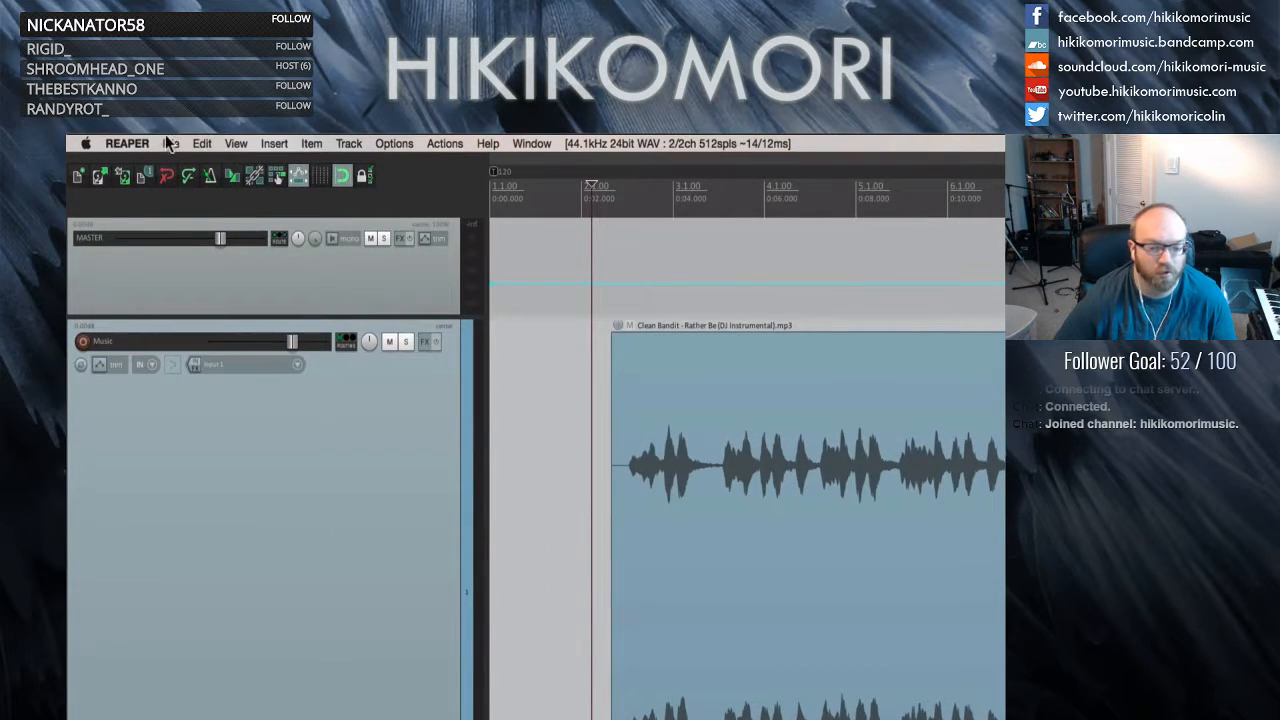
{"action": "left_click", "coordinate": [169, 142]}
{"action": "left_click", "coordinate": [168, 357]}
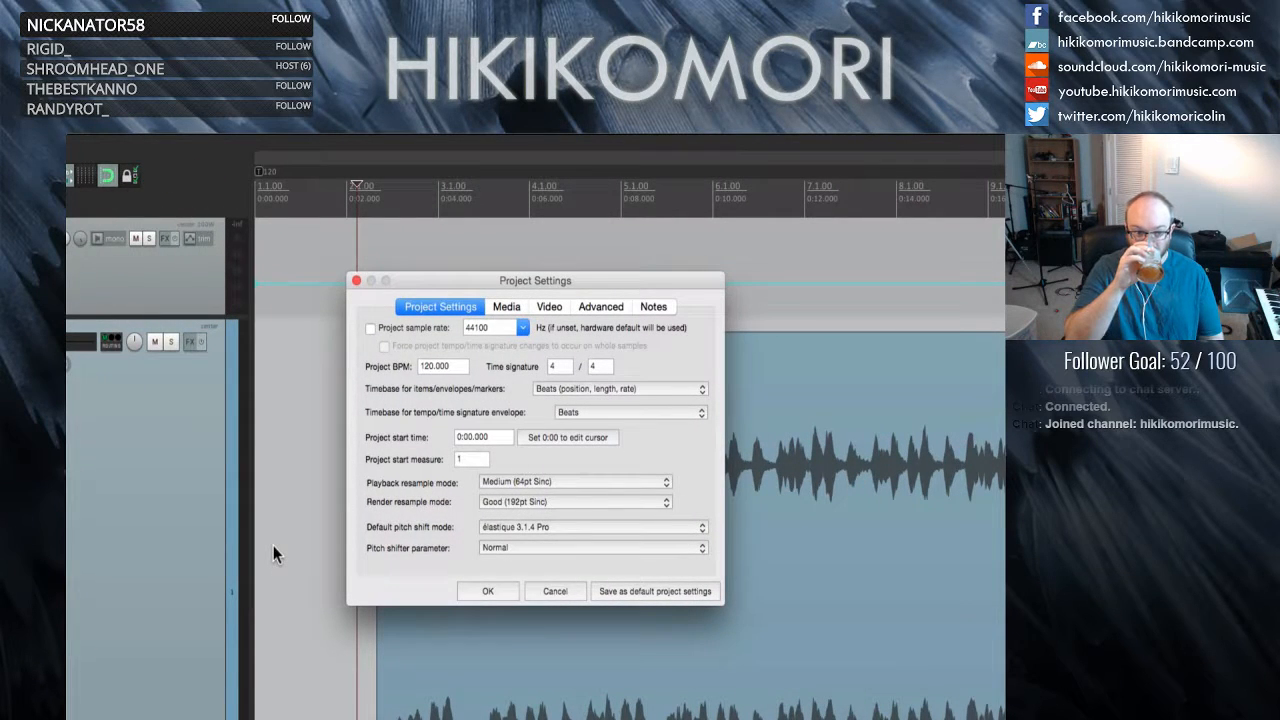
{"action": "left_click", "coordinate": [553, 387]}
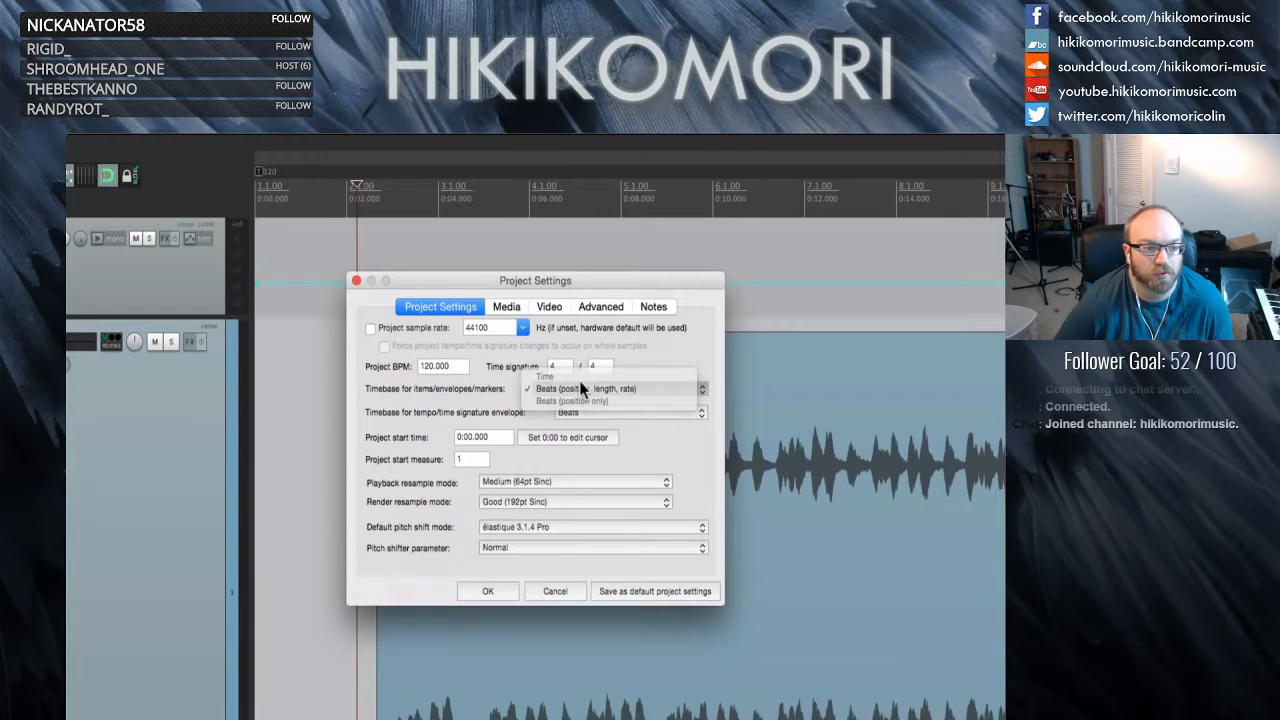
{"action": "left_click", "coordinate": [579, 382]}
{"action": "left_click", "coordinate": [510, 585]}
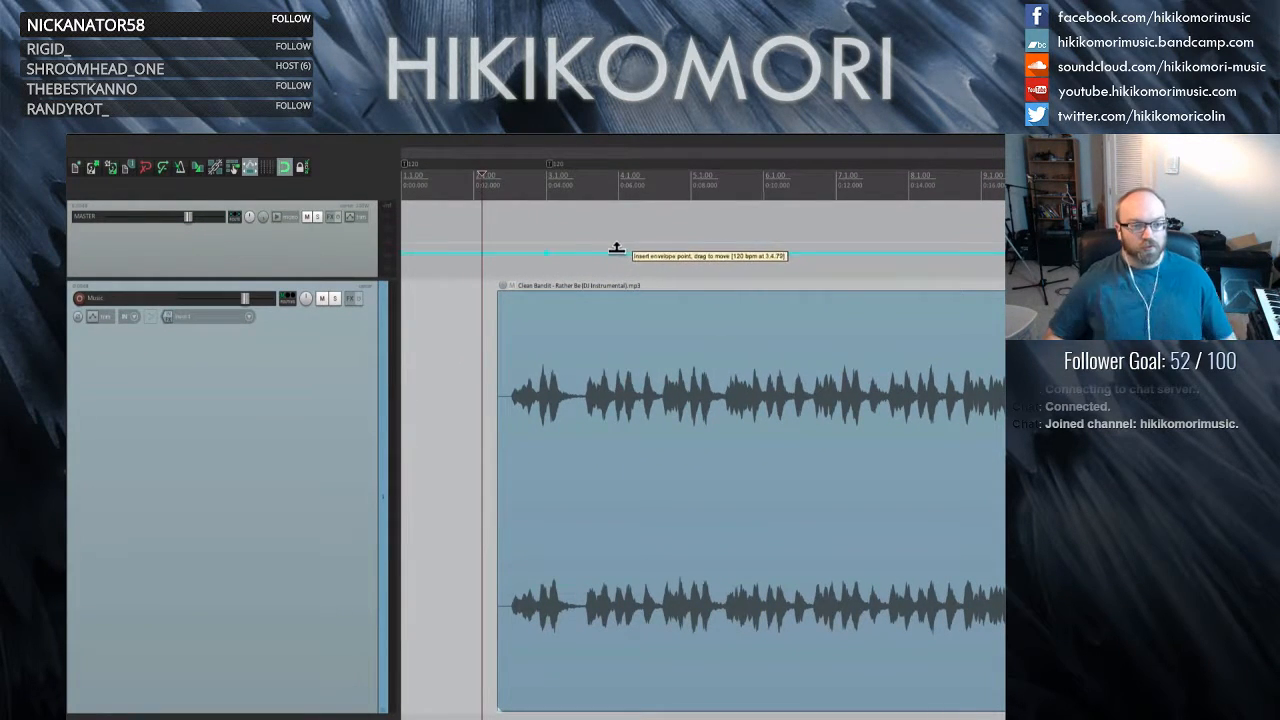
- Watch how the tutorial adds and undoes a tempo envelope point and auditions the start of the song
{"action": "left_click_drag", "start_coordinate": [686, 250], "coordinate": [691, 218]}
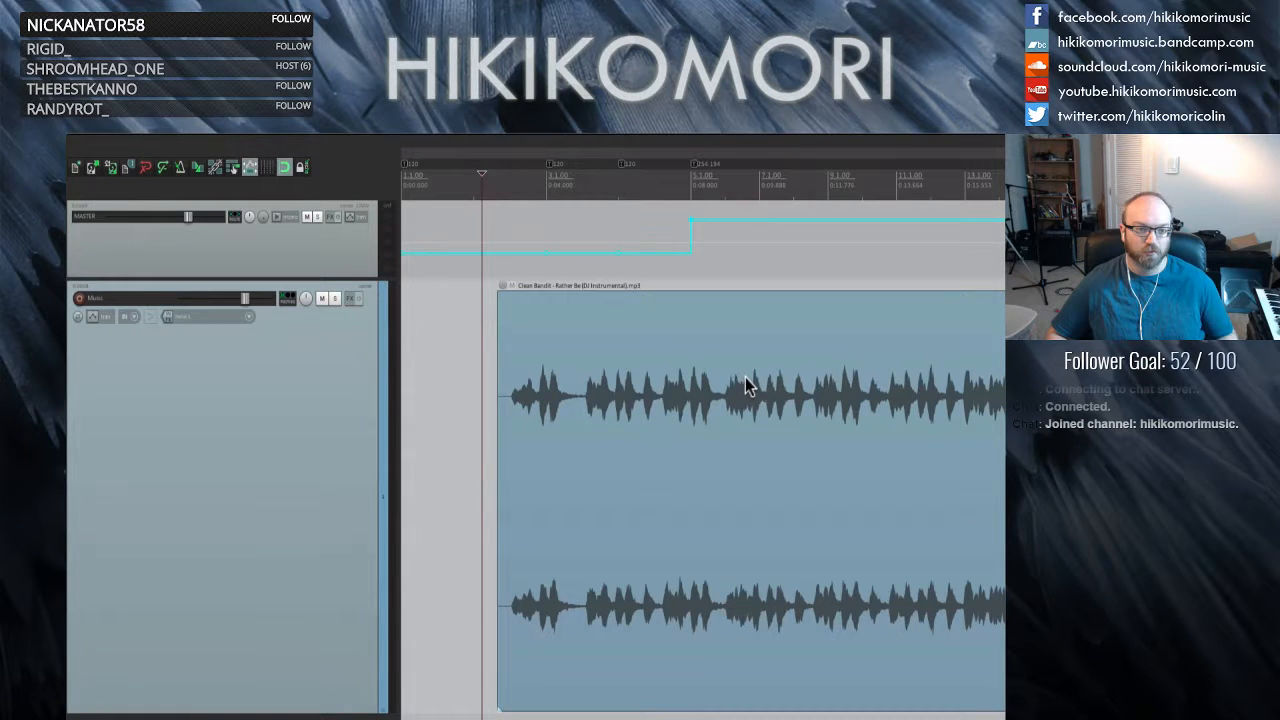
{"action": "key", "text": "ctrl+z"}
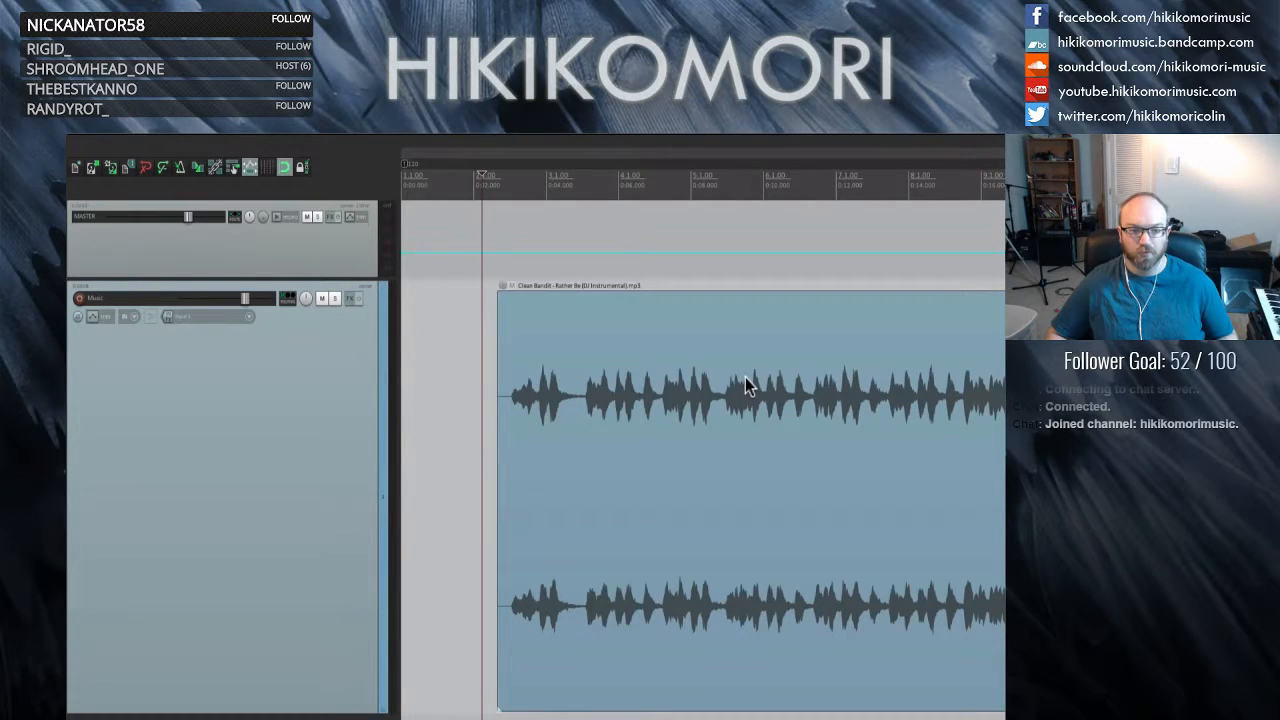
{"action": "left_click", "coordinate": [507, 716]}
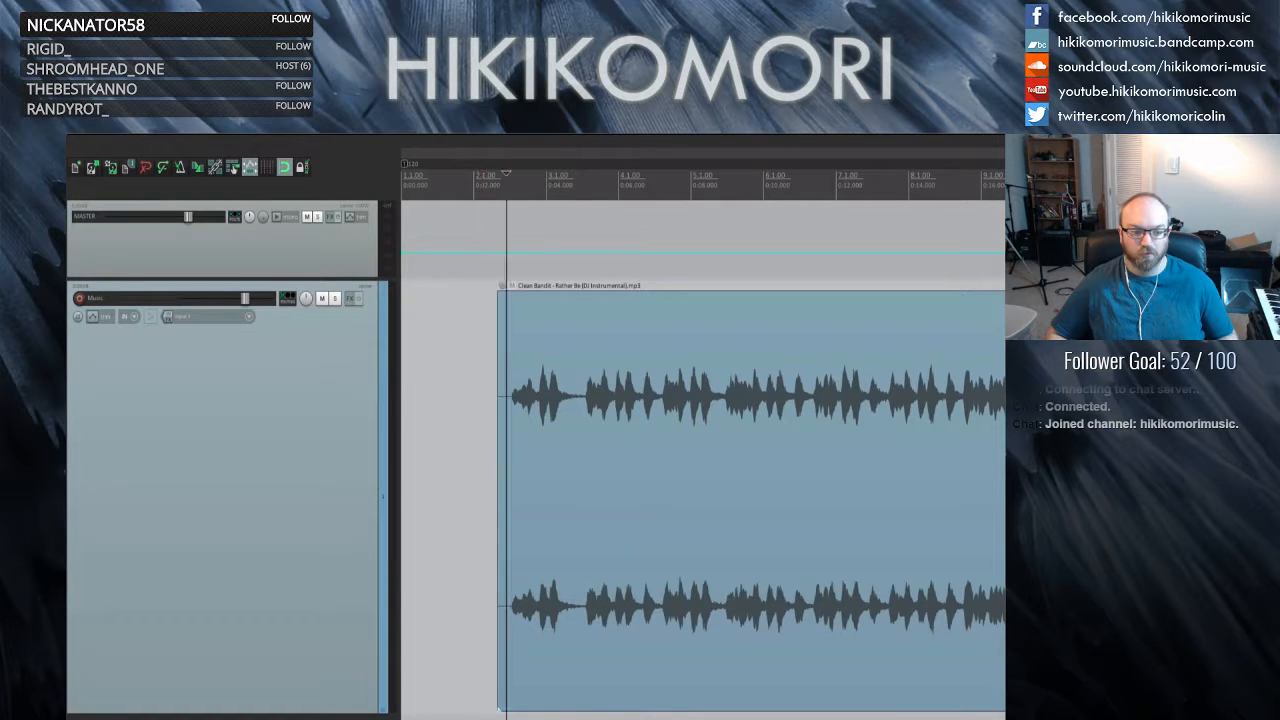
{"action": "key", "text": "space"}
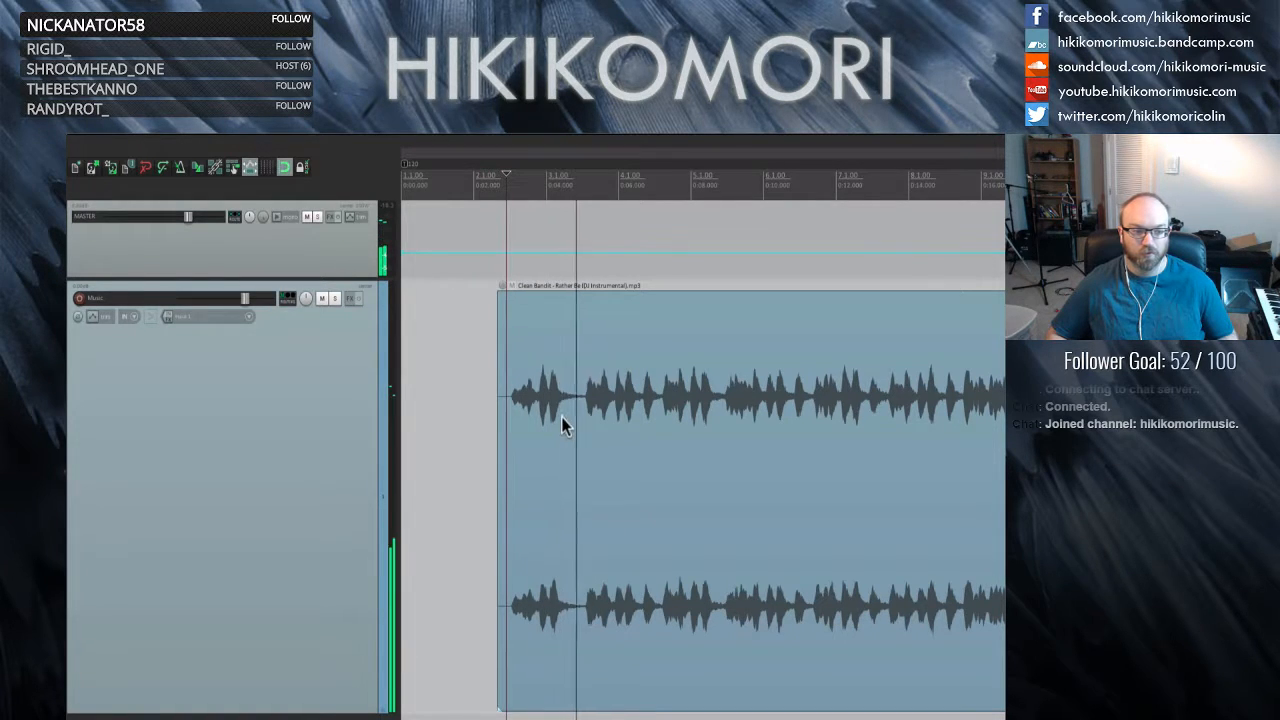
{"action": "key", "text": "space"}
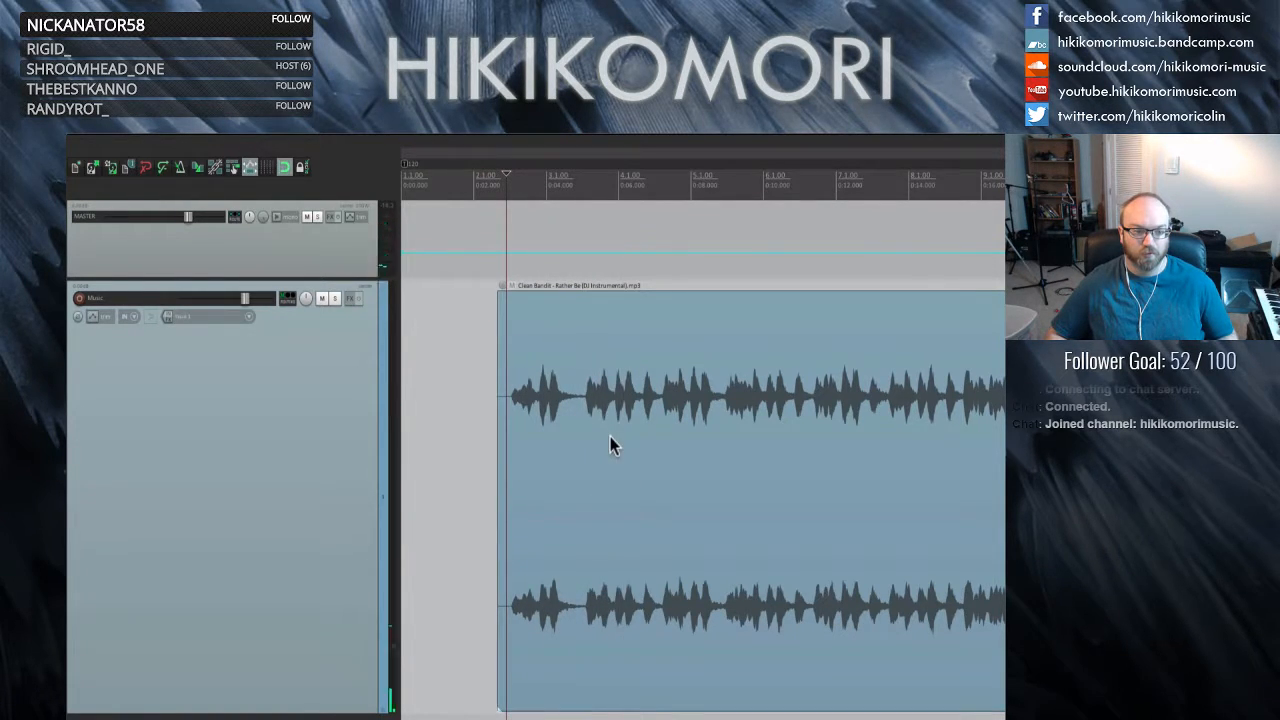
- Watch the tutorial audition the section after the song's silent break and return to the song's start
{"action": "scroll", "coordinate": [610, 440], "scroll_direction": "right", "scroll_amount": 8}
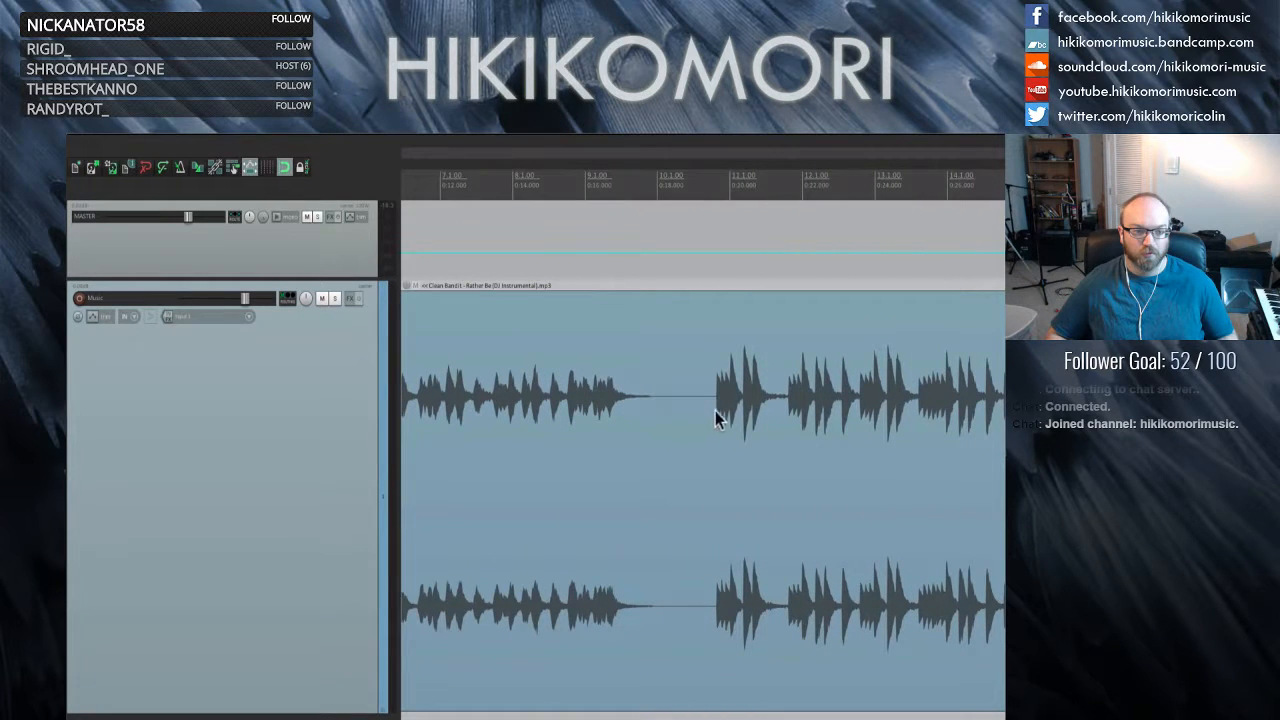
{"action": "left_click", "coordinate": [708, 620]}
{"action": "key", "text": "space"}
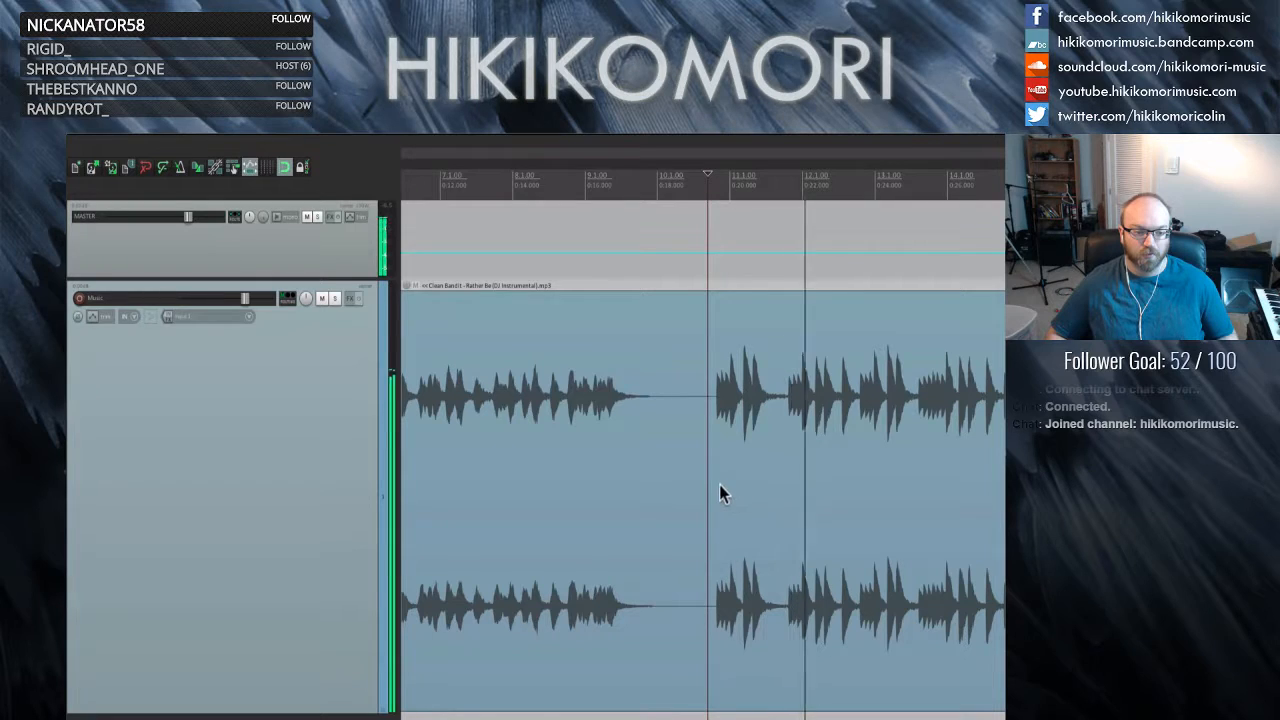
{"action": "key", "text": "space"}
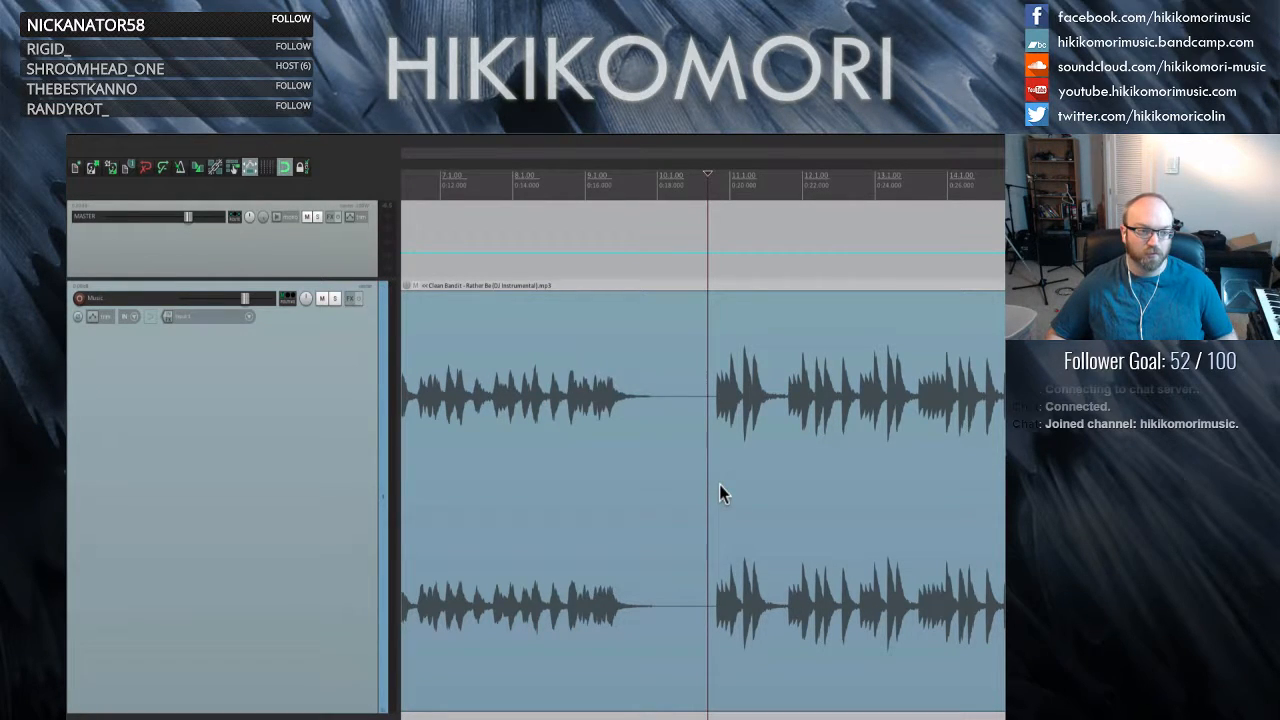
{"action": "scroll", "coordinate": [648, 437], "scroll_direction": "left", "scroll_amount": 5}
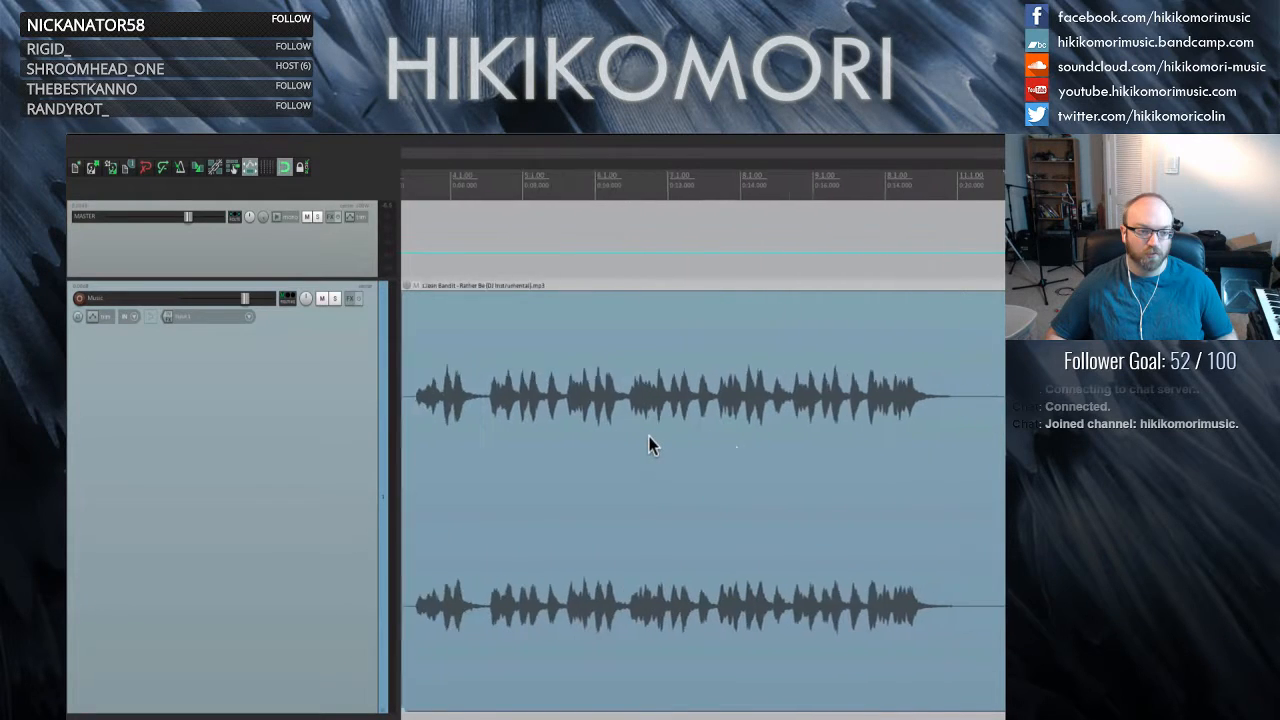
{"action": "left_click", "coordinate": [481, 400]}
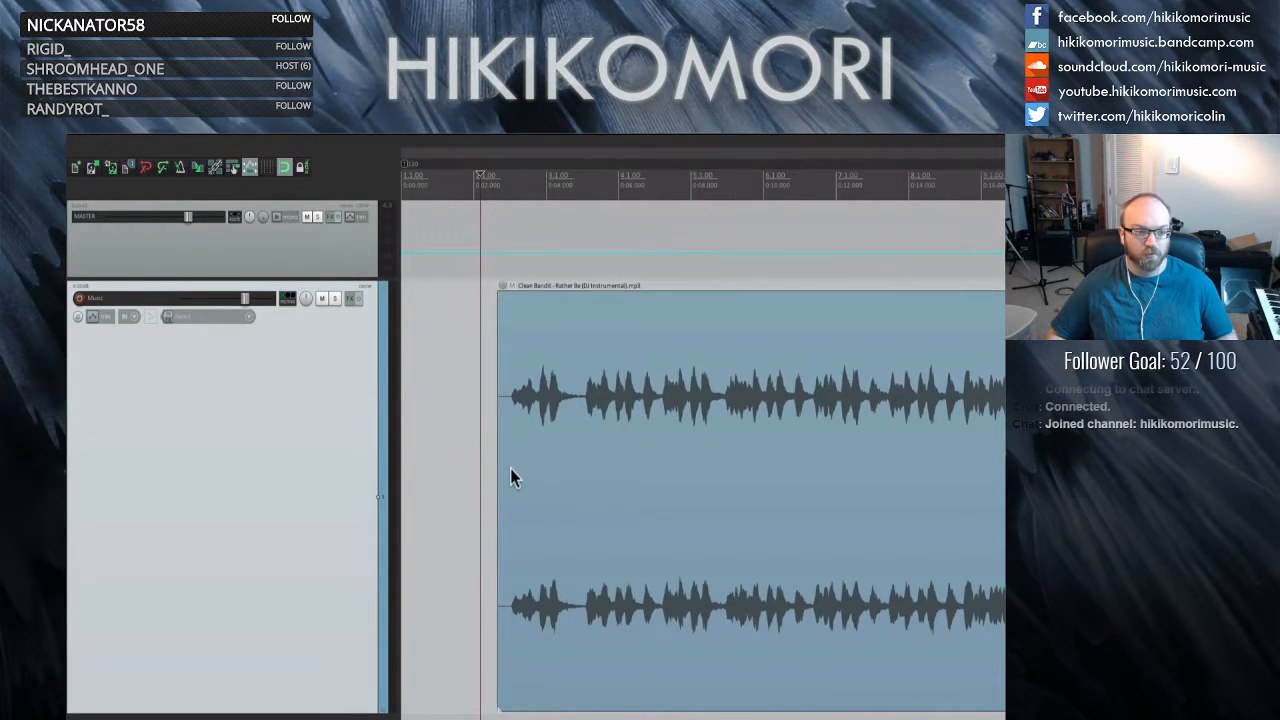
- Watch how the tutorial splits the music item exactly where the first note's waveform begins
{"action": "scroll", "coordinate": [510, 470], "scroll_direction": "up", "scroll_amount": 2}
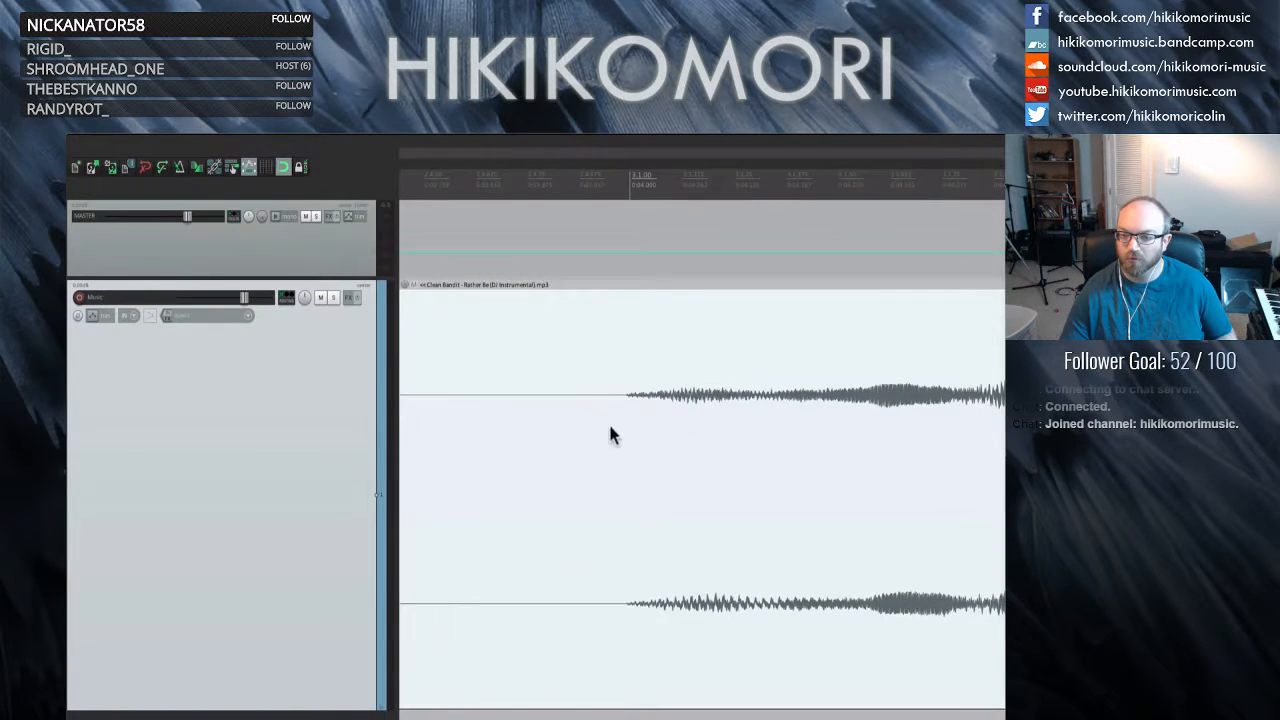
{"action": "left_click", "coordinate": [627, 421]}
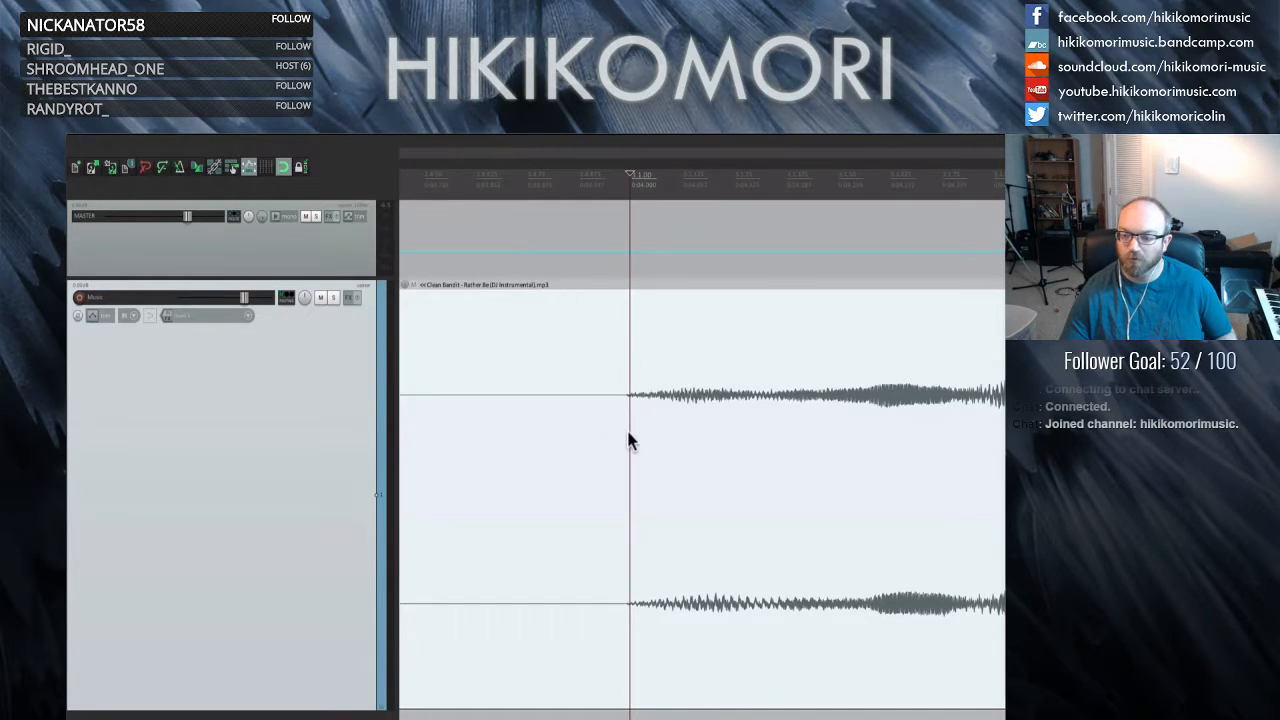
{"action": "key", "text": "s"}
{"action": "scroll", "coordinate": [621, 429], "scroll_direction": "down", "scroll_amount": 2}
{"action": "scroll", "coordinate": [621, 429], "scroll_direction": "up", "scroll_amount": 2}
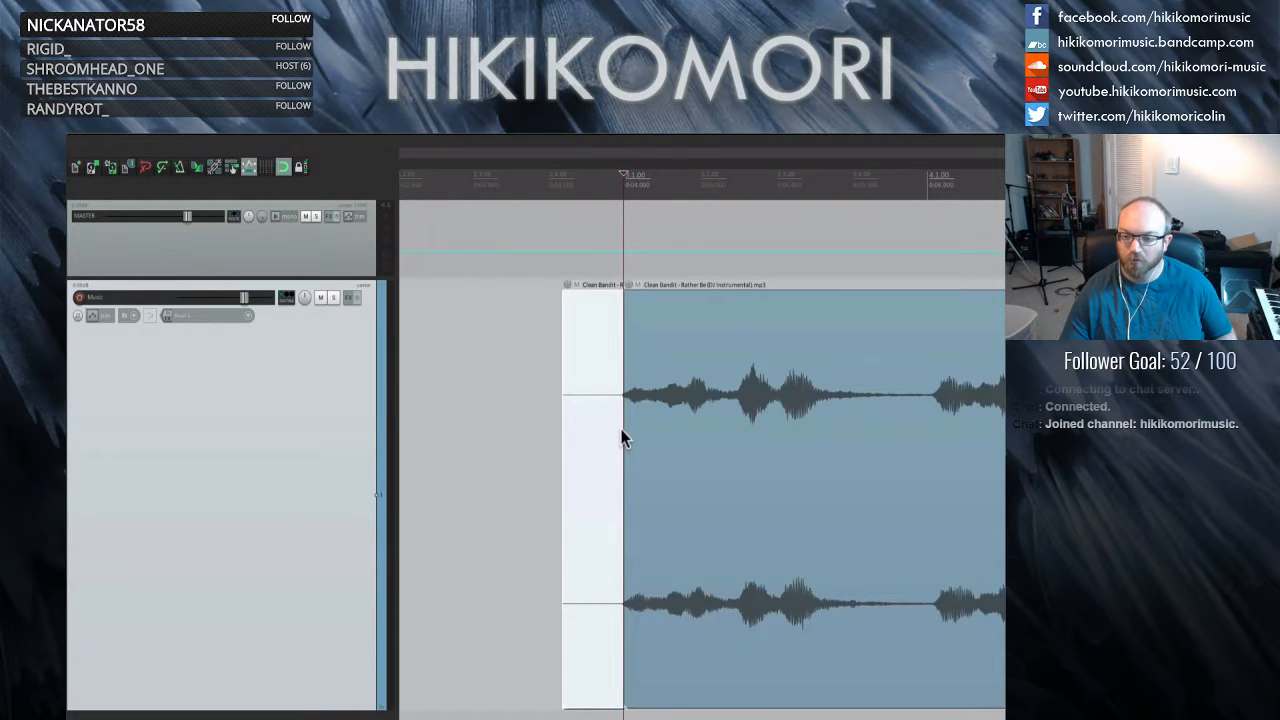
{"action": "scroll", "coordinate": [624, 505], "scroll_direction": "down", "scroll_amount": 3}
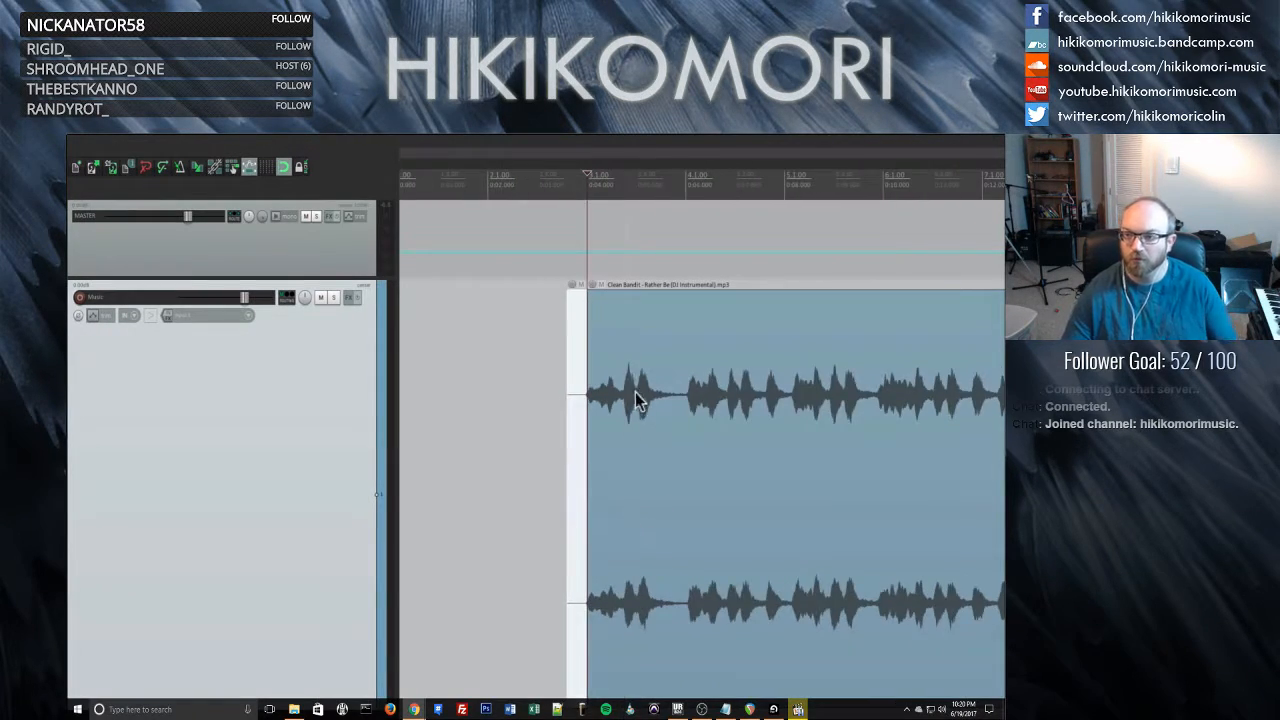
- Watch how the tutorial plays four bars of the music and splits the item at the next downbeat
{"action": "left_click", "coordinate": [552, 398]}
{"action": "key", "text": "space"}
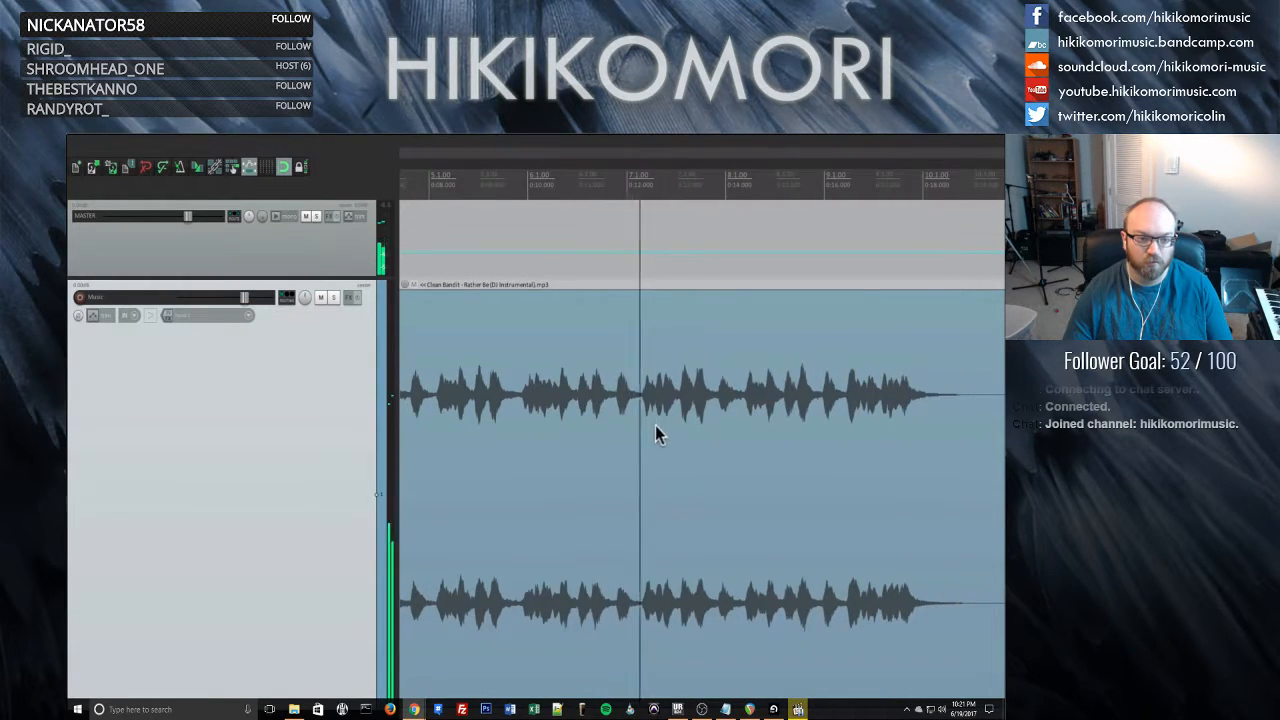
{"action": "key", "text": "space"}
{"action": "scroll", "coordinate": [645, 414], "scroll_direction": "up", "scroll_amount": 3}
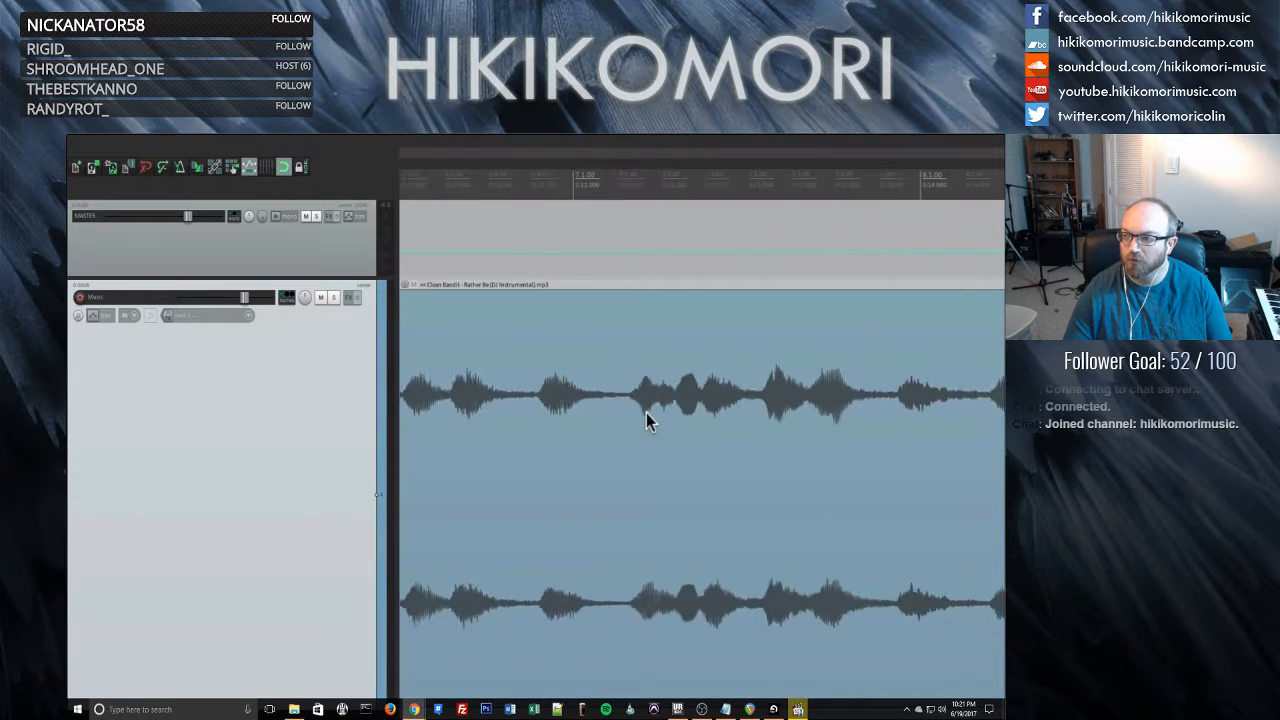
{"action": "scroll", "coordinate": [640, 414], "scroll_direction": "up", "scroll_amount": 6}
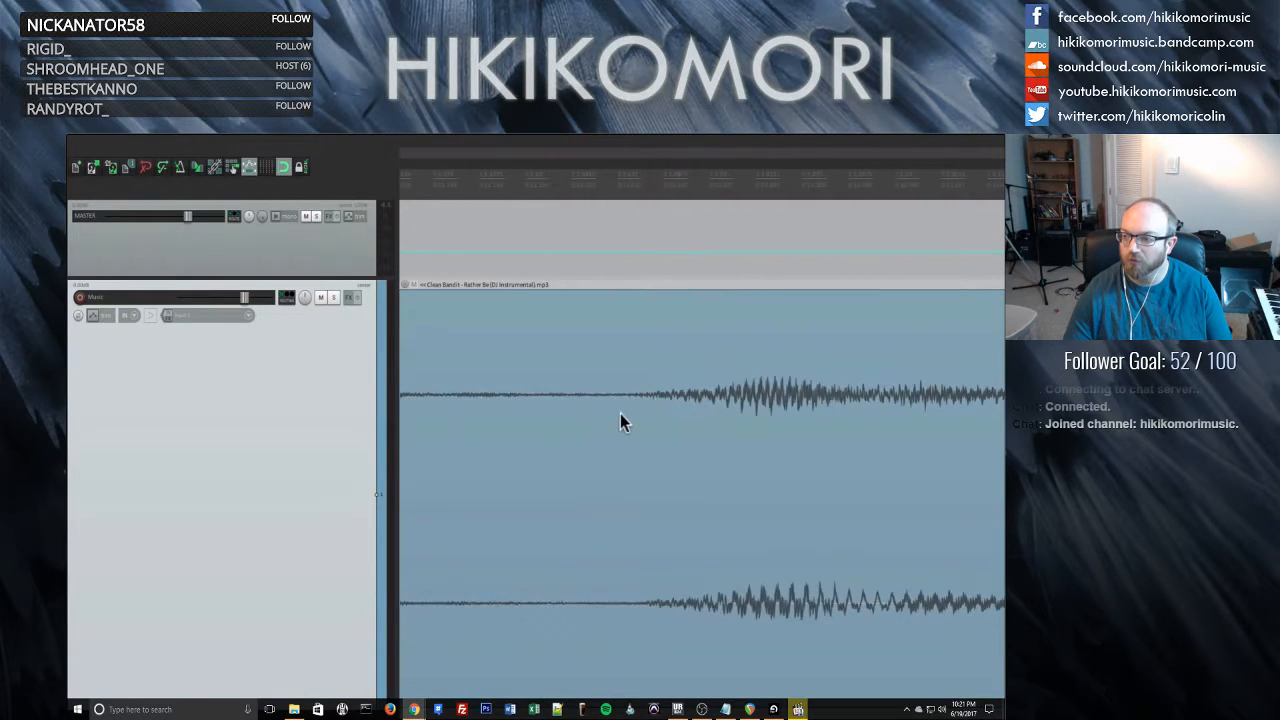
{"action": "left_click", "coordinate": [629, 416]}
{"action": "key", "text": "s"}
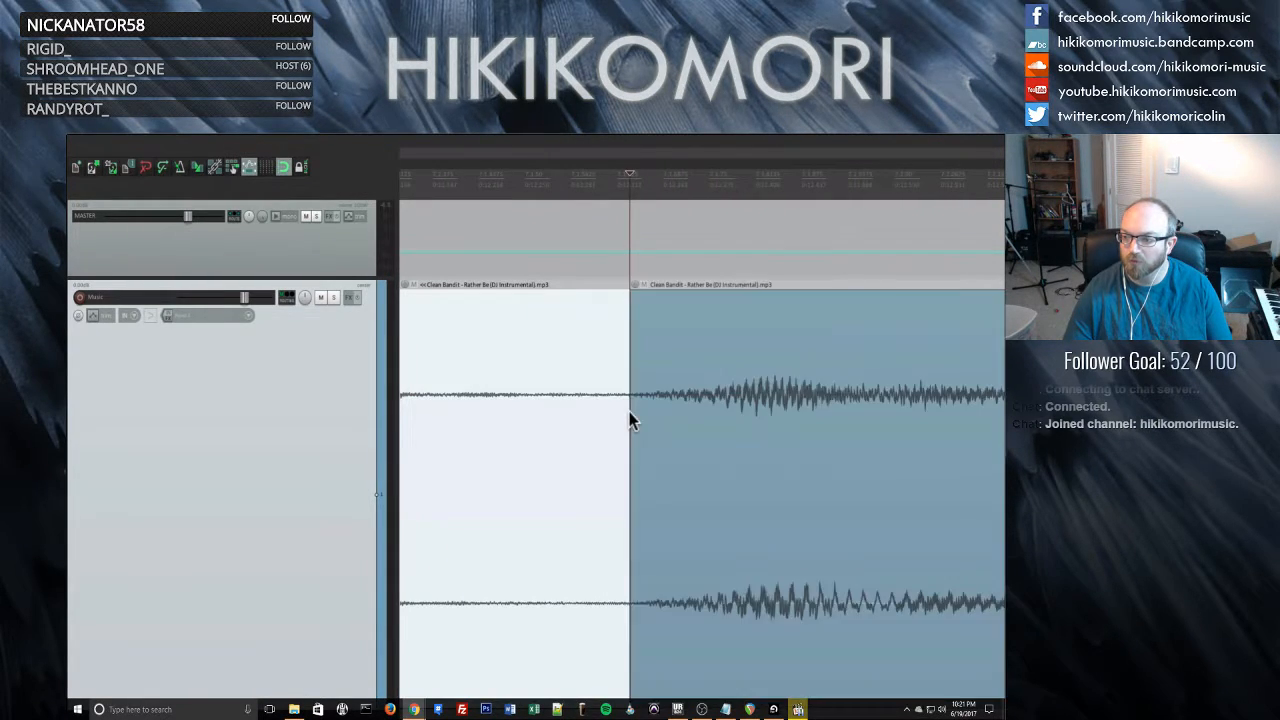
{"action": "scroll", "coordinate": [629, 420], "scroll_direction": "down", "scroll_amount": 5}
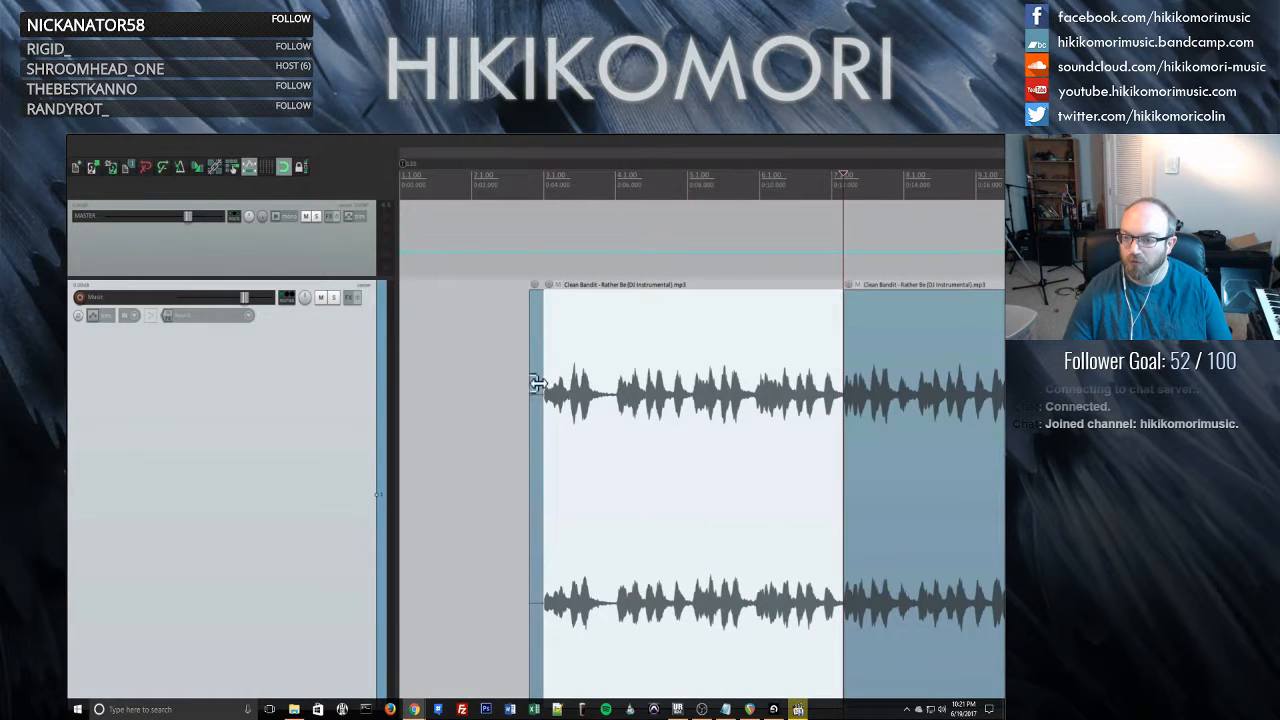
- Watch the tutorial set the time selection to the four-bar item and show the commands for inserting a measure from it
{"action": "left_click", "coordinate": [517, 400]}
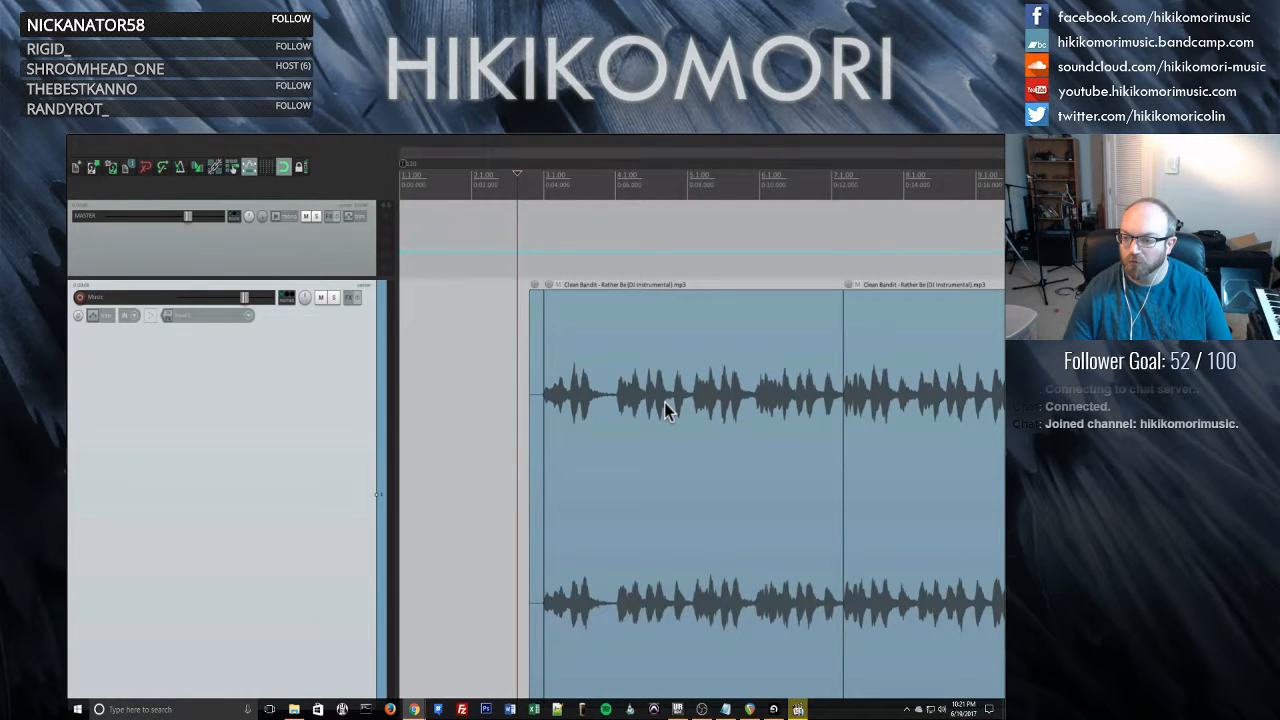
{"action": "left_click", "coordinate": [697, 544]}
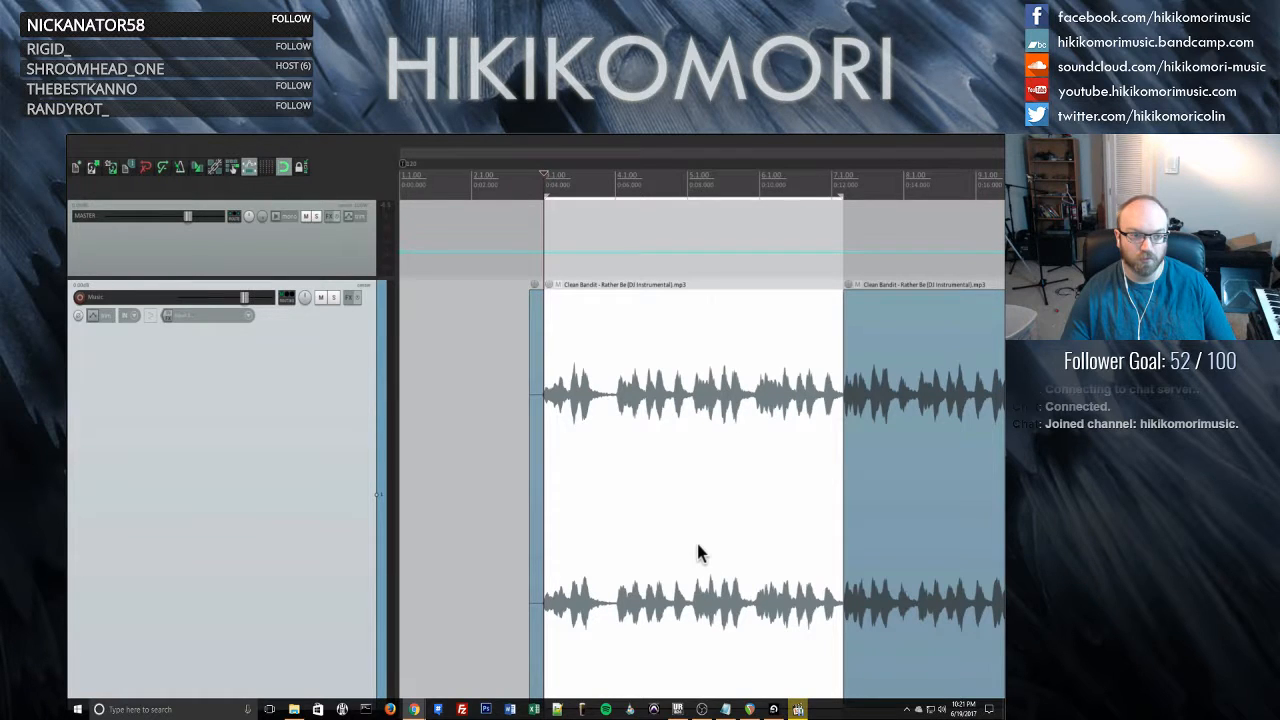
{"action": "left_click", "coordinate": [275, 143]}
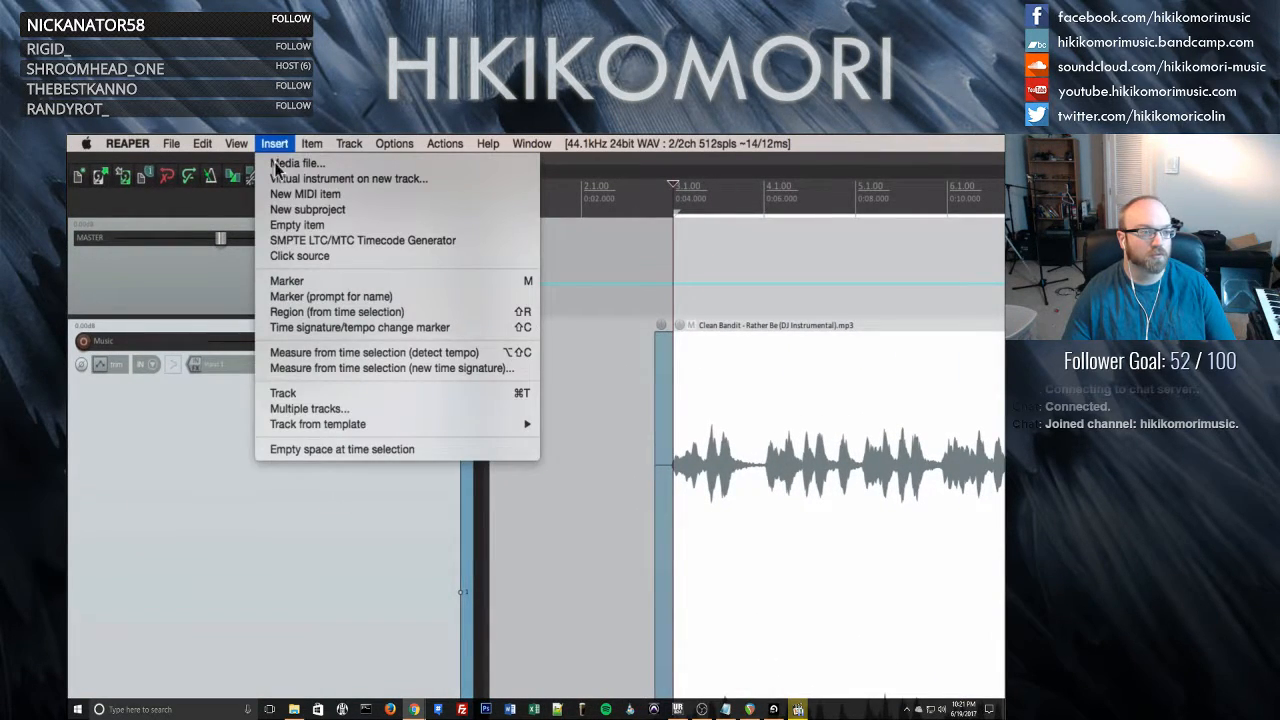
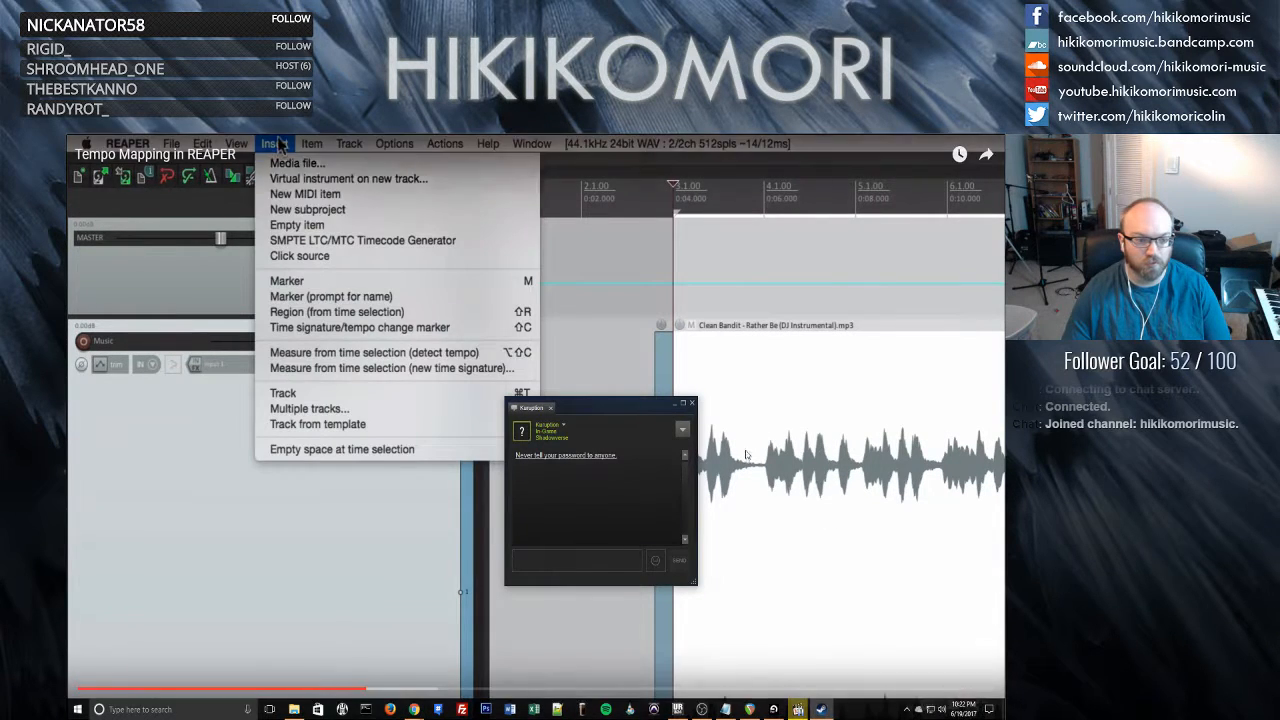
{"action": "left_click", "coordinate": [907, 709]}
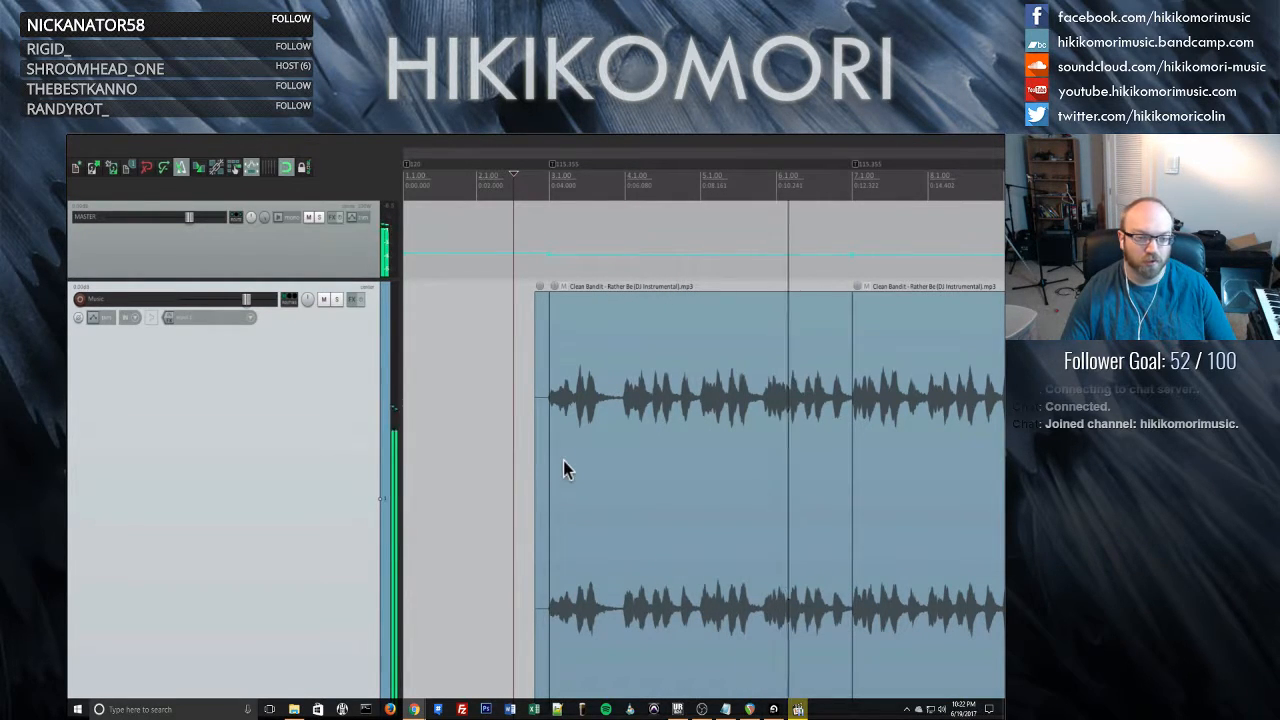
- Watch how the tutorial stops playback and sets the first tempo marker at 1.1.00 to 115 BPM
{"action": "key", "text": "space"}
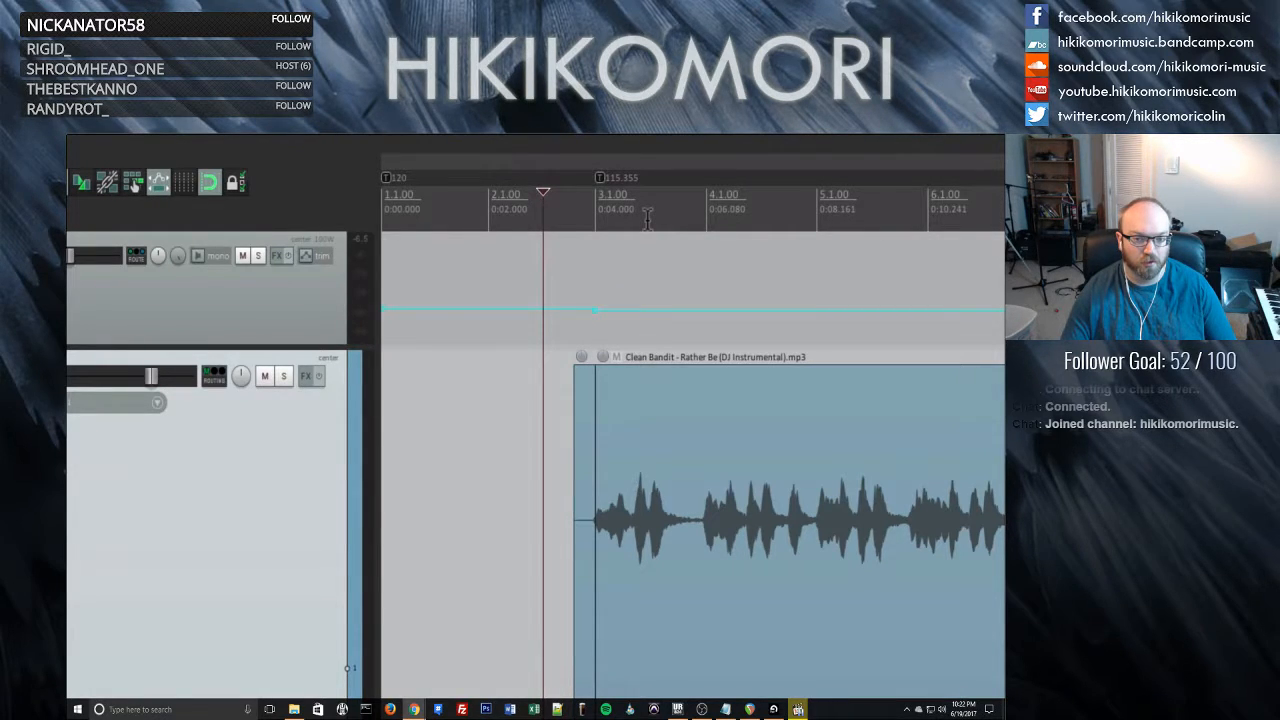
{"action": "double_click", "coordinate": [388, 185]}
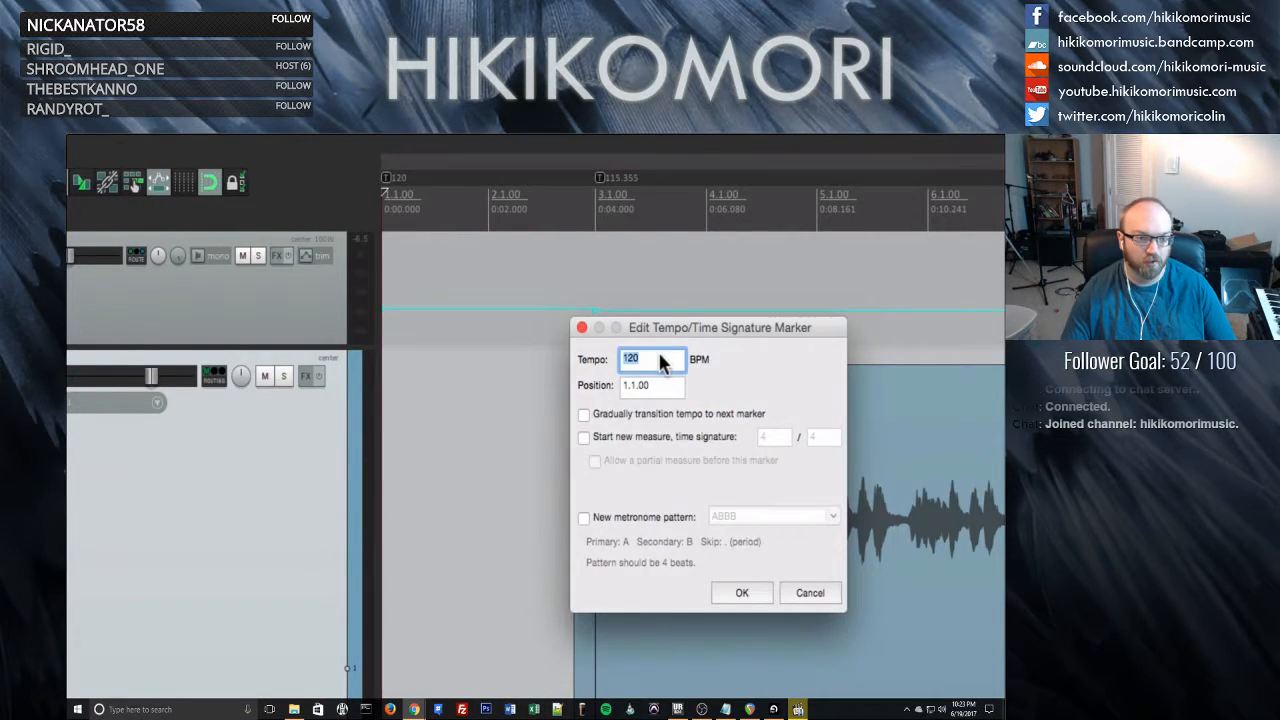
{"action": "type", "text": "115"}
{"action": "key", "text": "Return"}
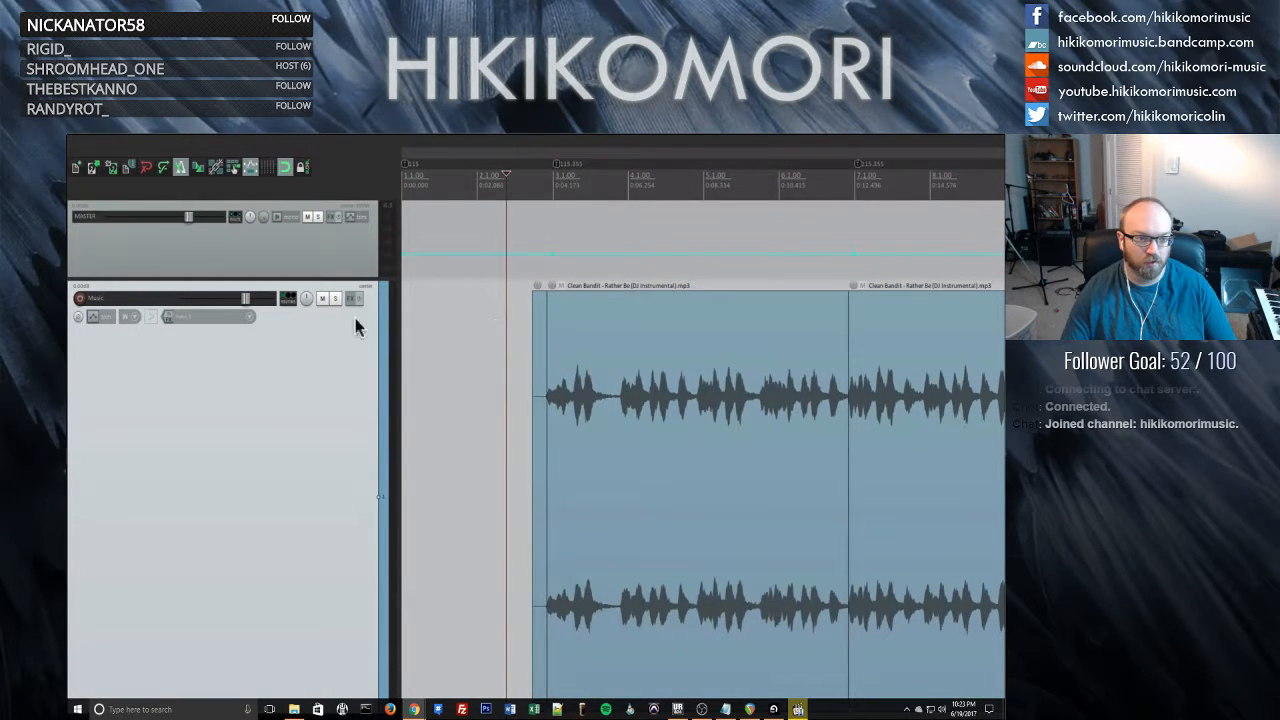
- Watch how the tutorial selects all split items on the Music track and rejoins them into one item
{"action": "double_click", "coordinate": [294, 369]}
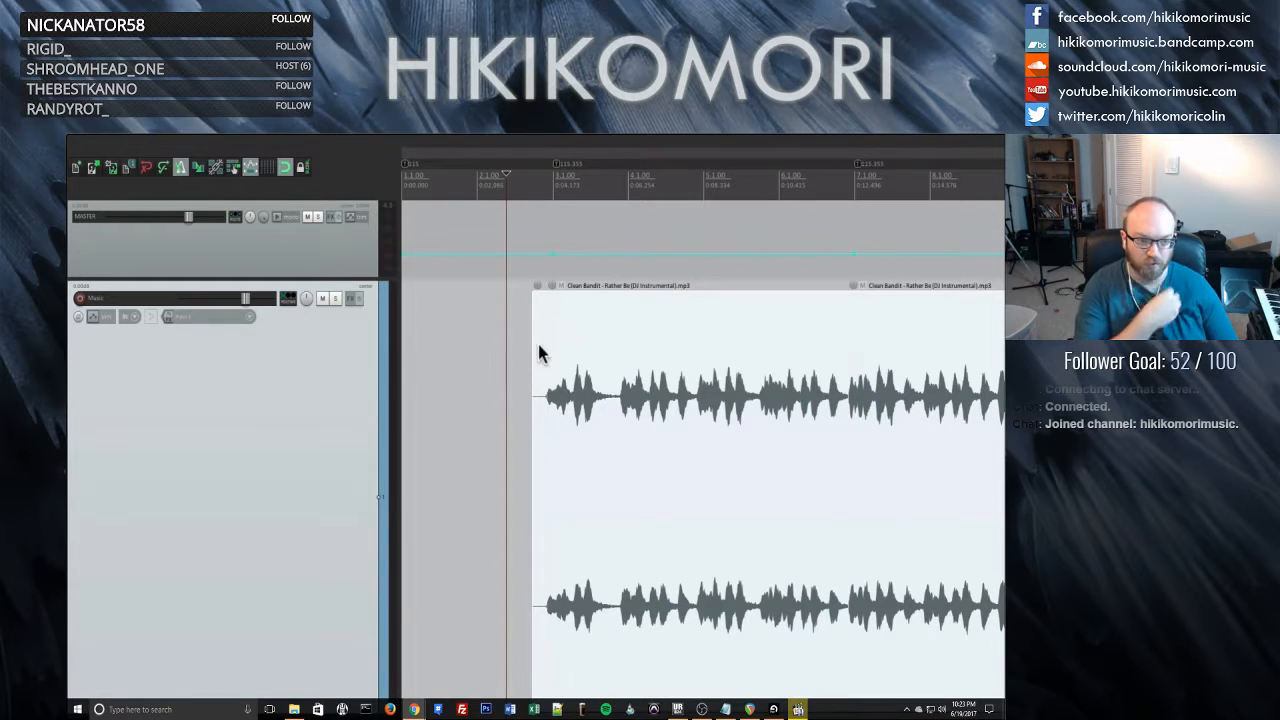
{"action": "right_click", "coordinate": [588, 350]}
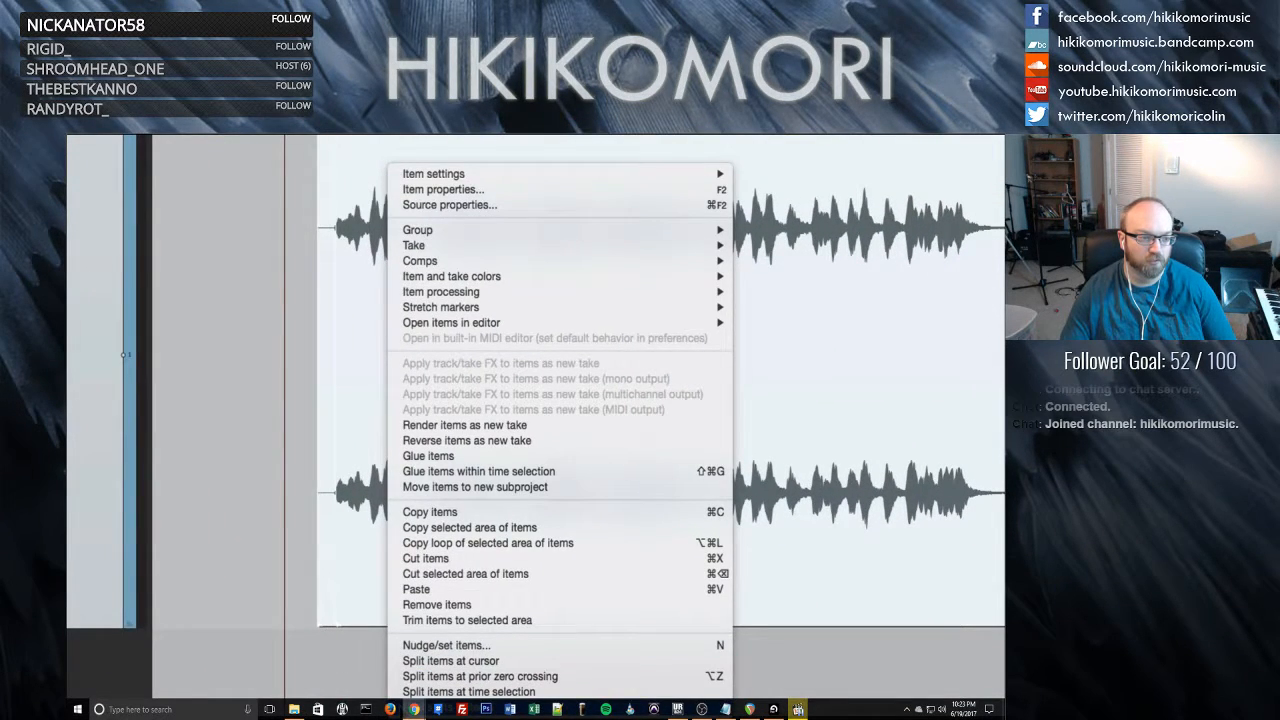
{"action": "key", "text": "Escape"}
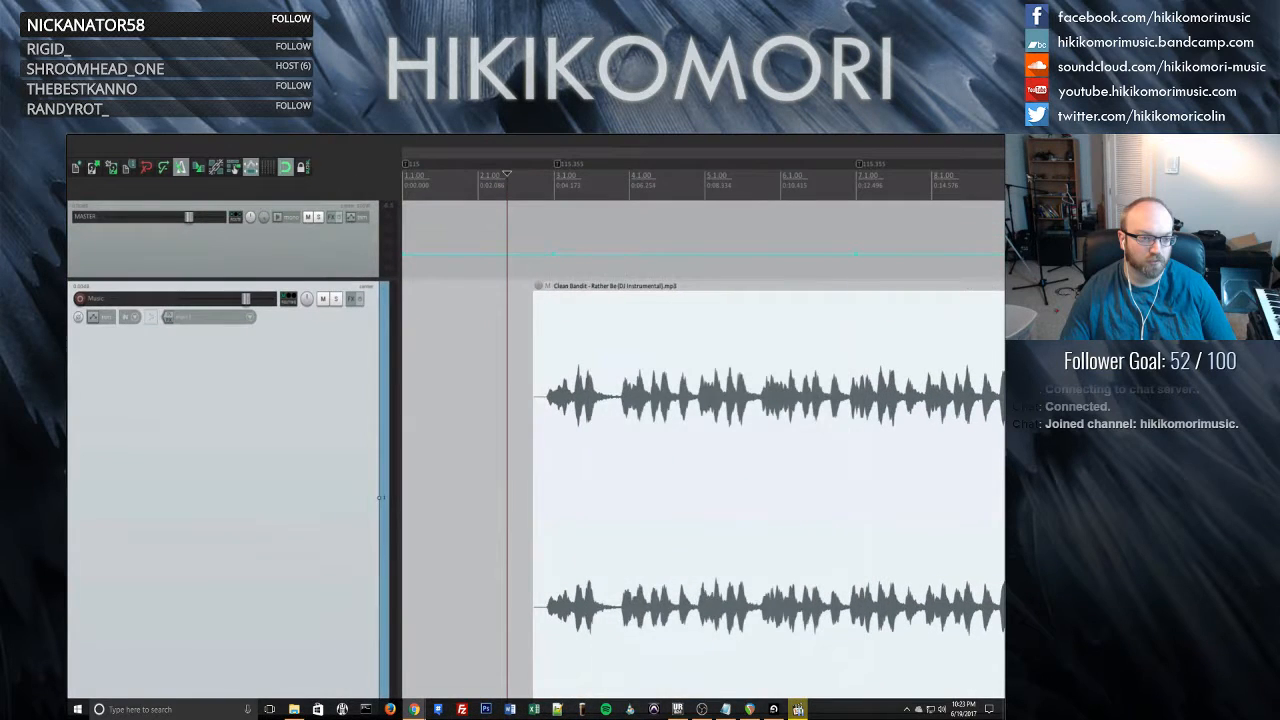
- Watch how the tutorial moves the music item so its first note lines up with the tempo marker at 3.1.00
{"action": "left_click", "coordinate": [496, 438]}
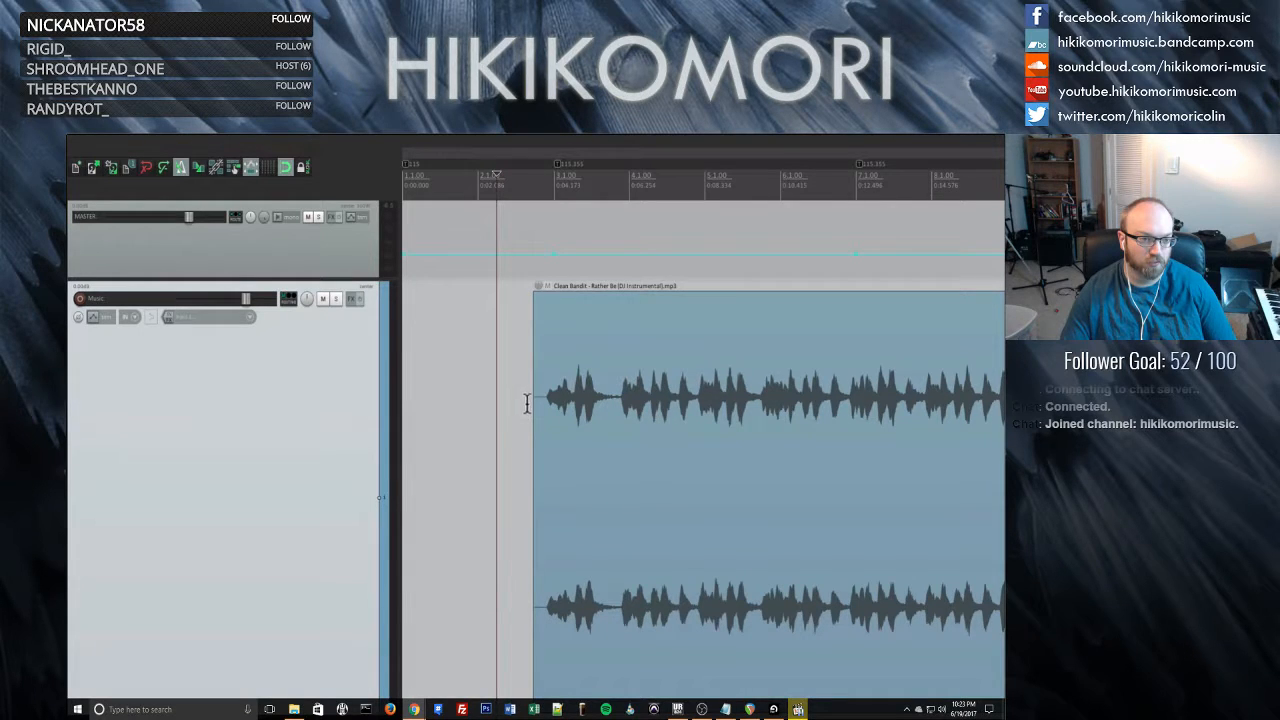
{"action": "scroll", "coordinate": [549, 435], "scroll_direction": "up", "scroll_amount": 6}
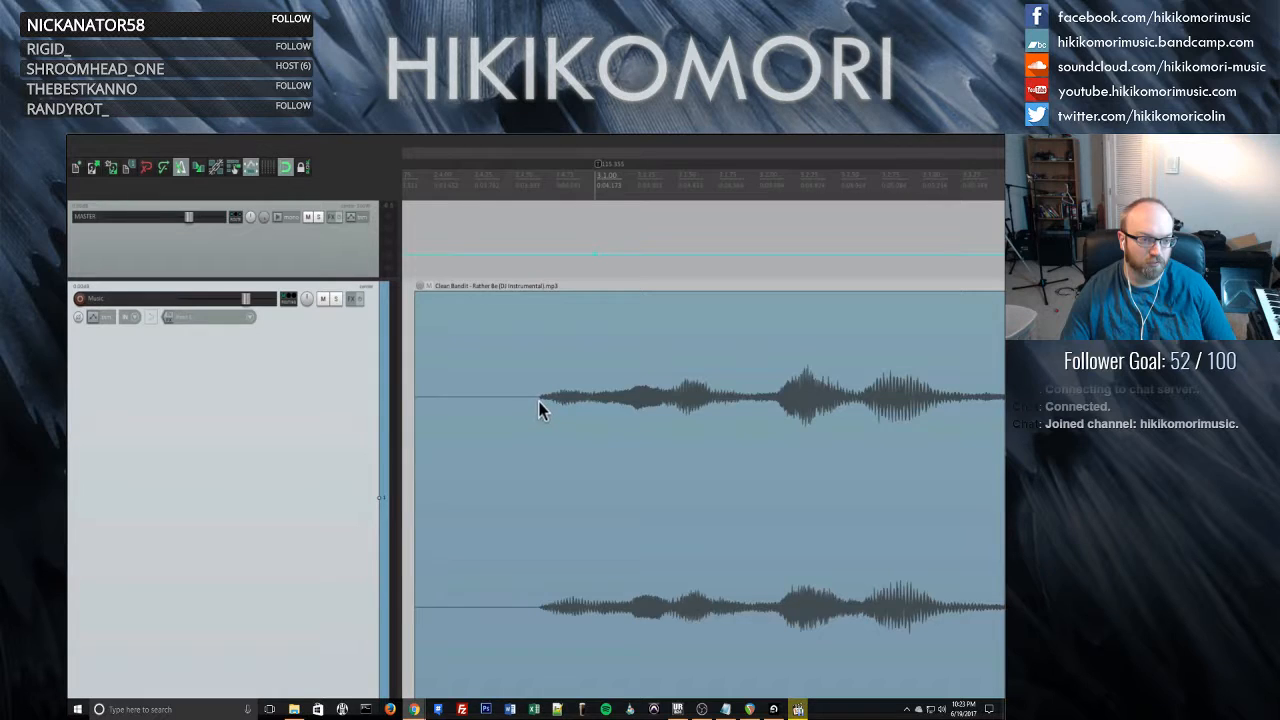
{"action": "left_click_drag", "start_coordinate": [539, 402], "coordinate": [606, 402]}
{"action": "scroll", "coordinate": [588, 412], "scroll_direction": "up", "scroll_amount": 4}
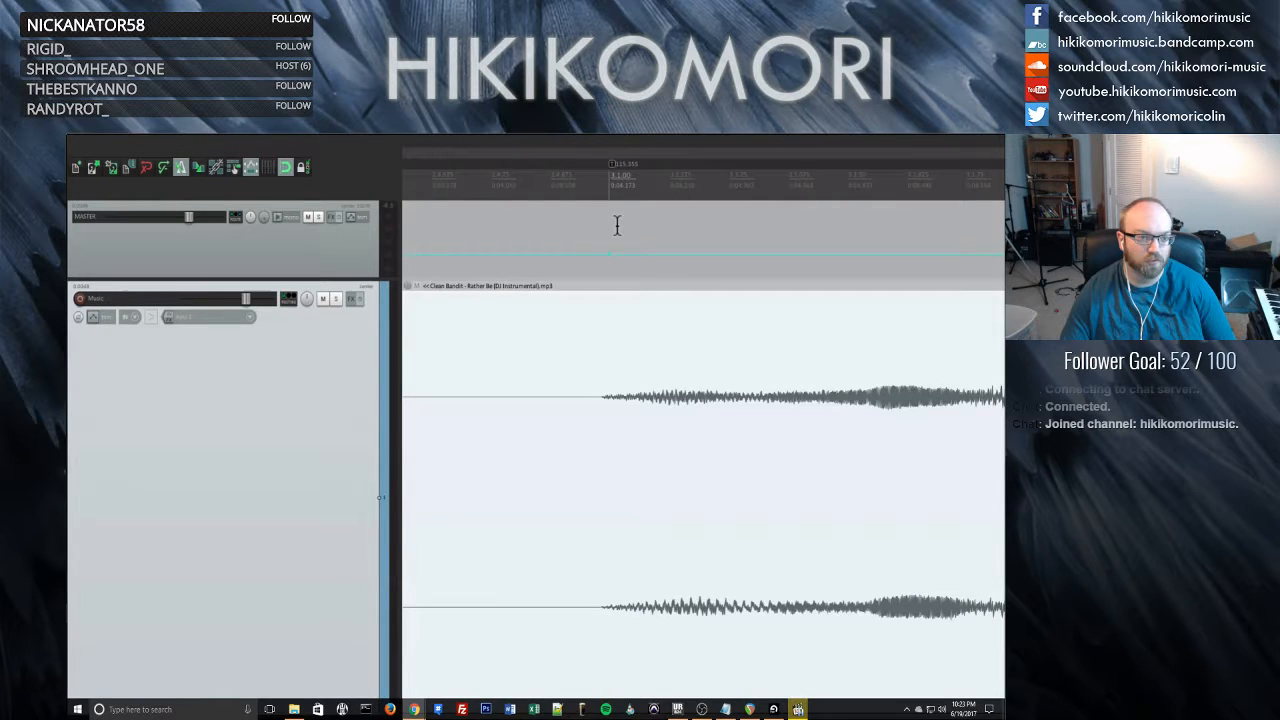
{"action": "scroll", "coordinate": [636, 415], "scroll_direction": "down", "scroll_amount": 7}
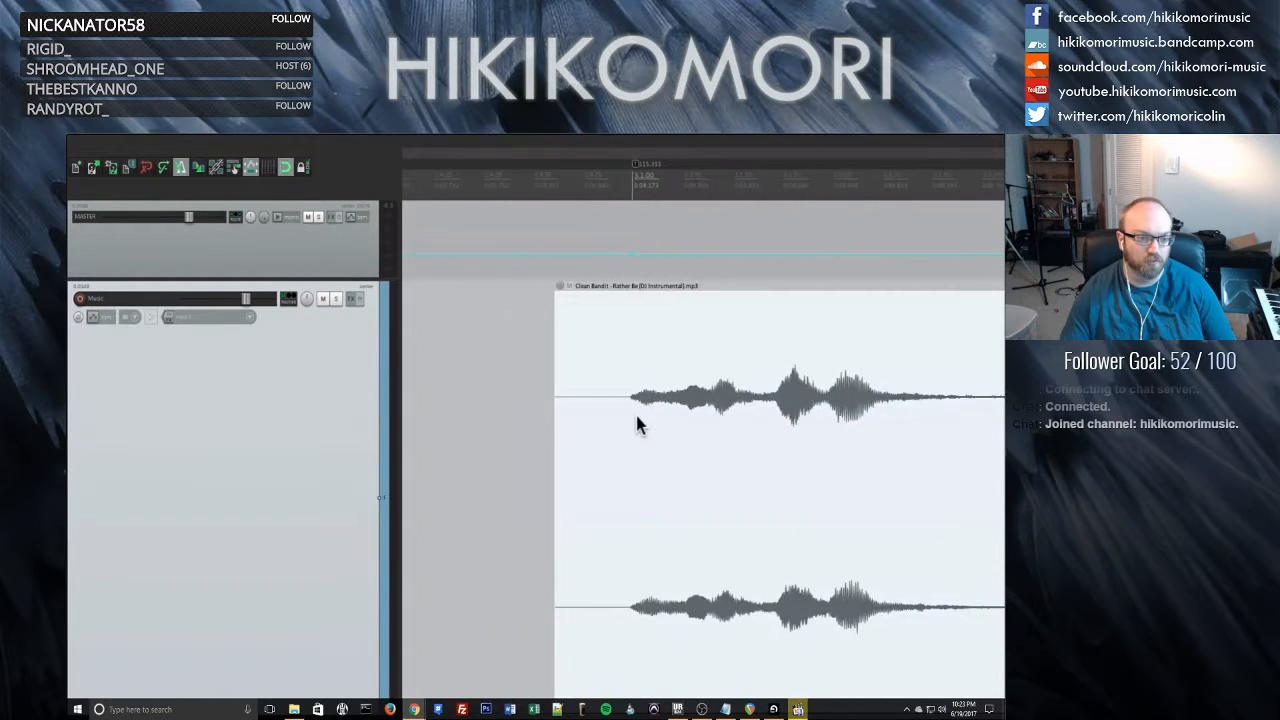
{"action": "scroll", "coordinate": [628, 469], "scroll_direction": "left", "scroll_amount": 4}
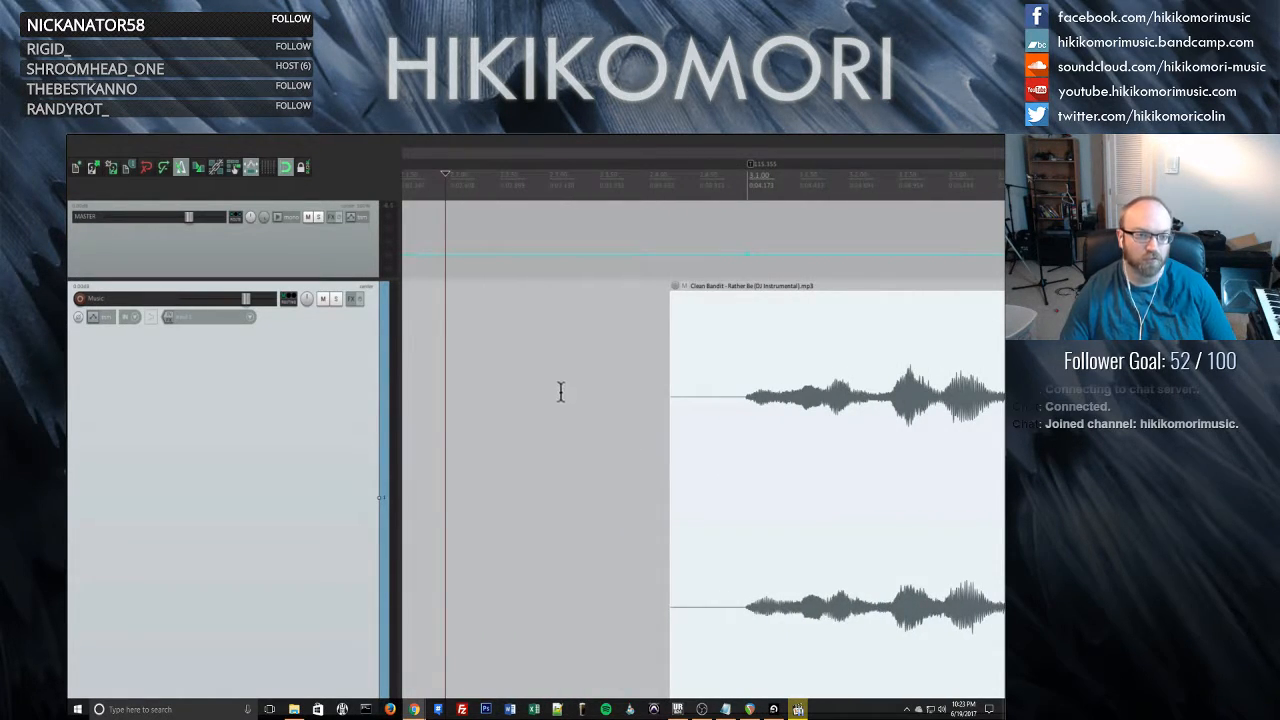
- Watch how the tutorial plays the aligned music item from measure 2 to check it against the new tempo
{"action": "scroll", "coordinate": [560, 391], "scroll_direction": "left", "scroll_amount": 3}
{"action": "scroll", "coordinate": [531, 414], "scroll_direction": "down", "scroll_amount": 3}
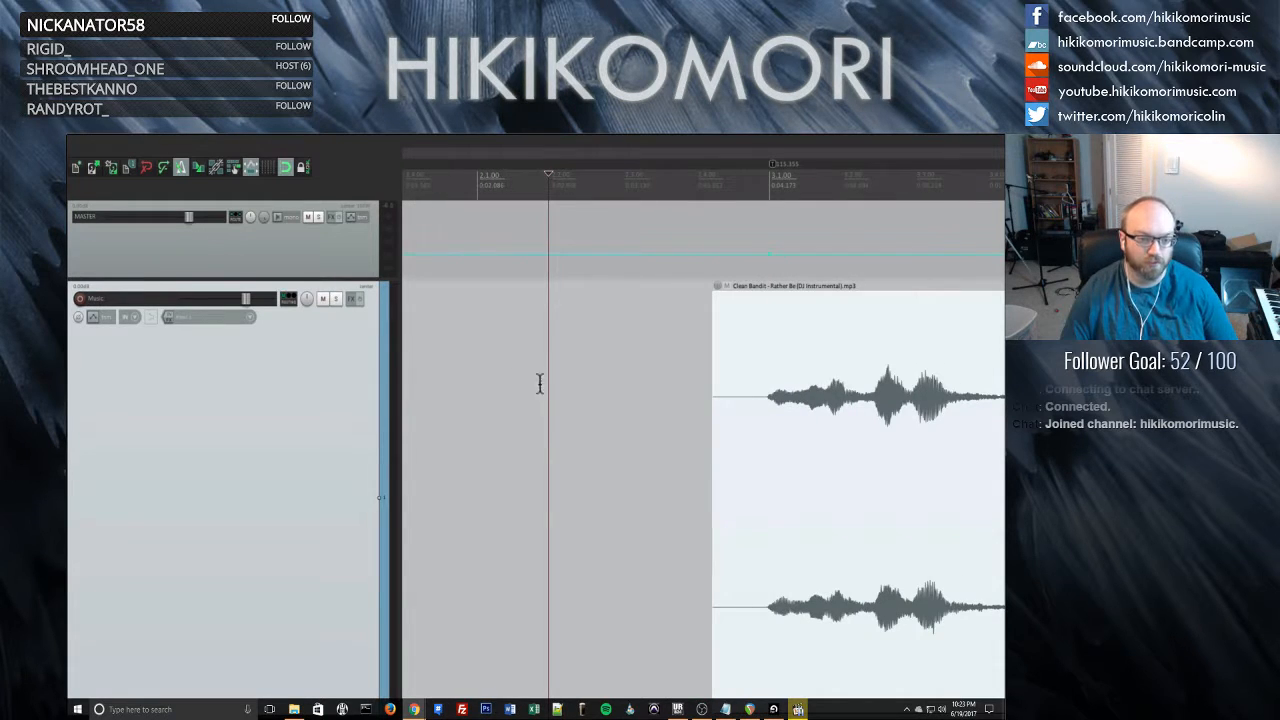
{"action": "left_click", "coordinate": [479, 386]}
{"action": "scroll", "coordinate": [620, 331], "scroll_direction": "down", "scroll_amount": 3}
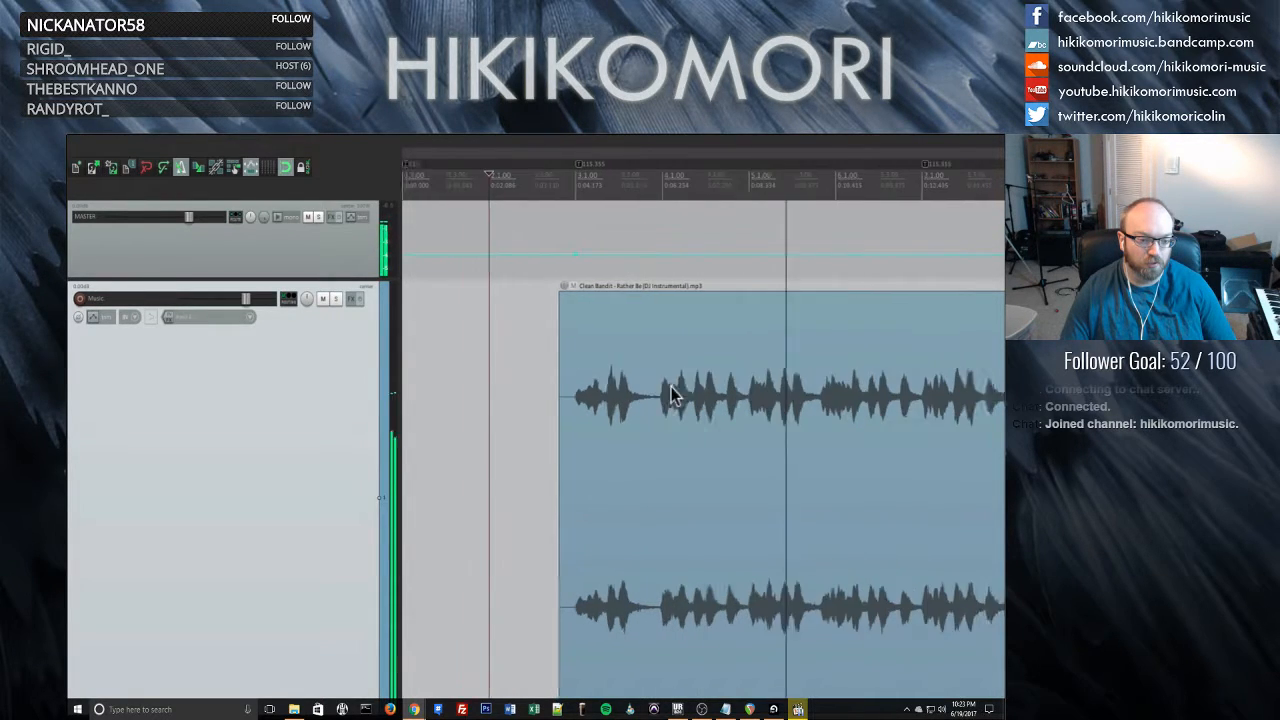
{"action": "scroll", "coordinate": [674, 385], "scroll_direction": "down", "scroll_amount": 1}
{"action": "scroll", "coordinate": [692, 377], "scroll_direction": "down", "scroll_amount": 1}
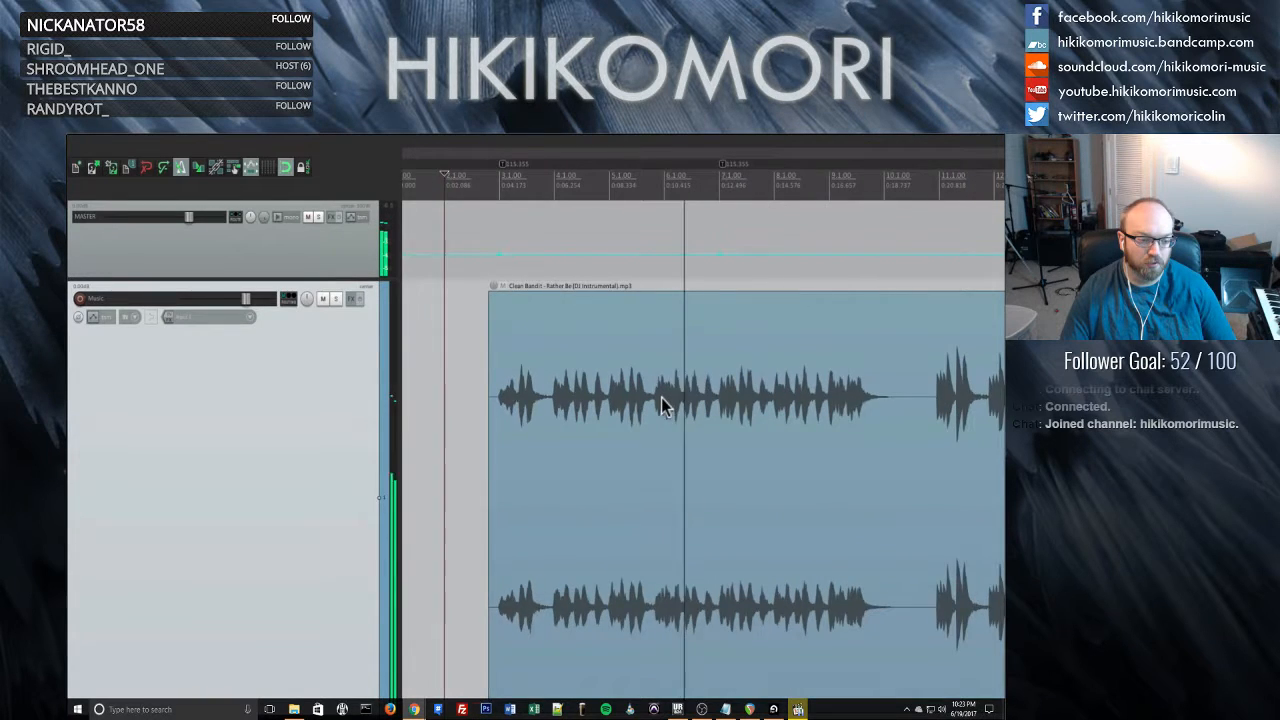
{"action": "left_click", "coordinate": [663, 410]}
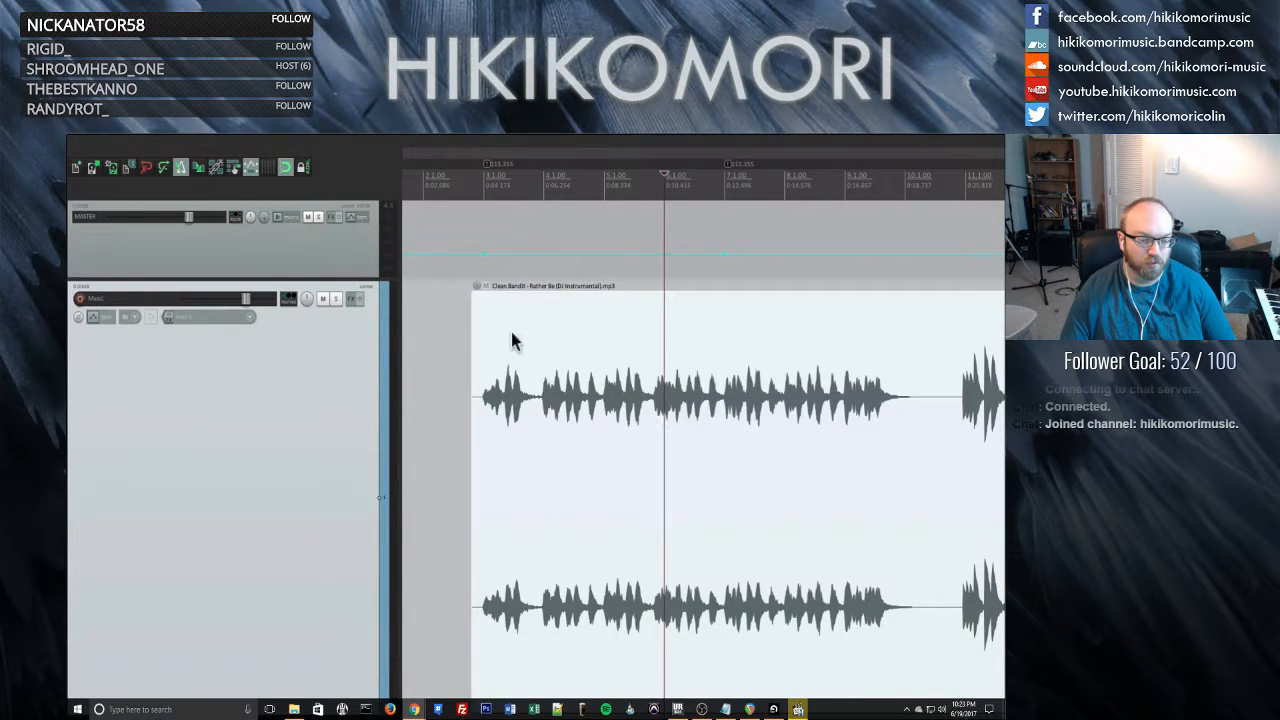
- Watch how the tutorial sets the tempo marker at 3.1.00 to 115 BPM and deletes the tempo marker at 7.1.00
{"action": "left_click", "coordinate": [455, 380]}
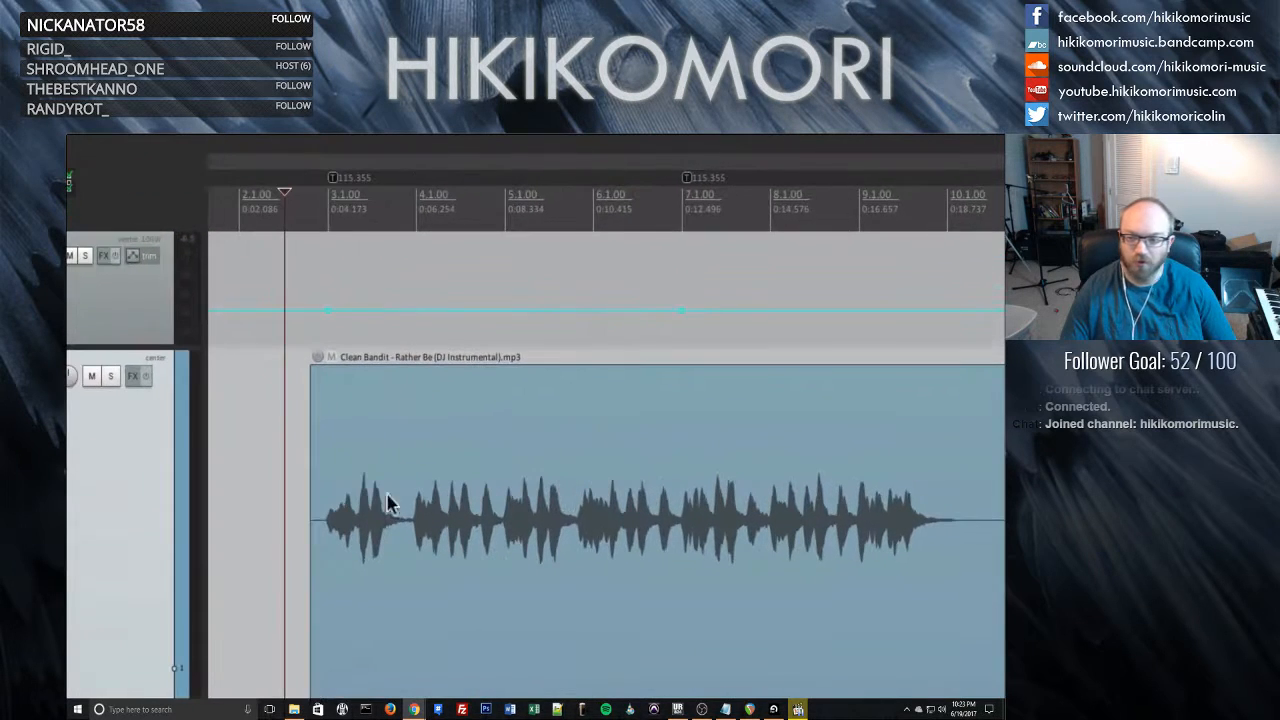
{"action": "double_click", "coordinate": [331, 179]}
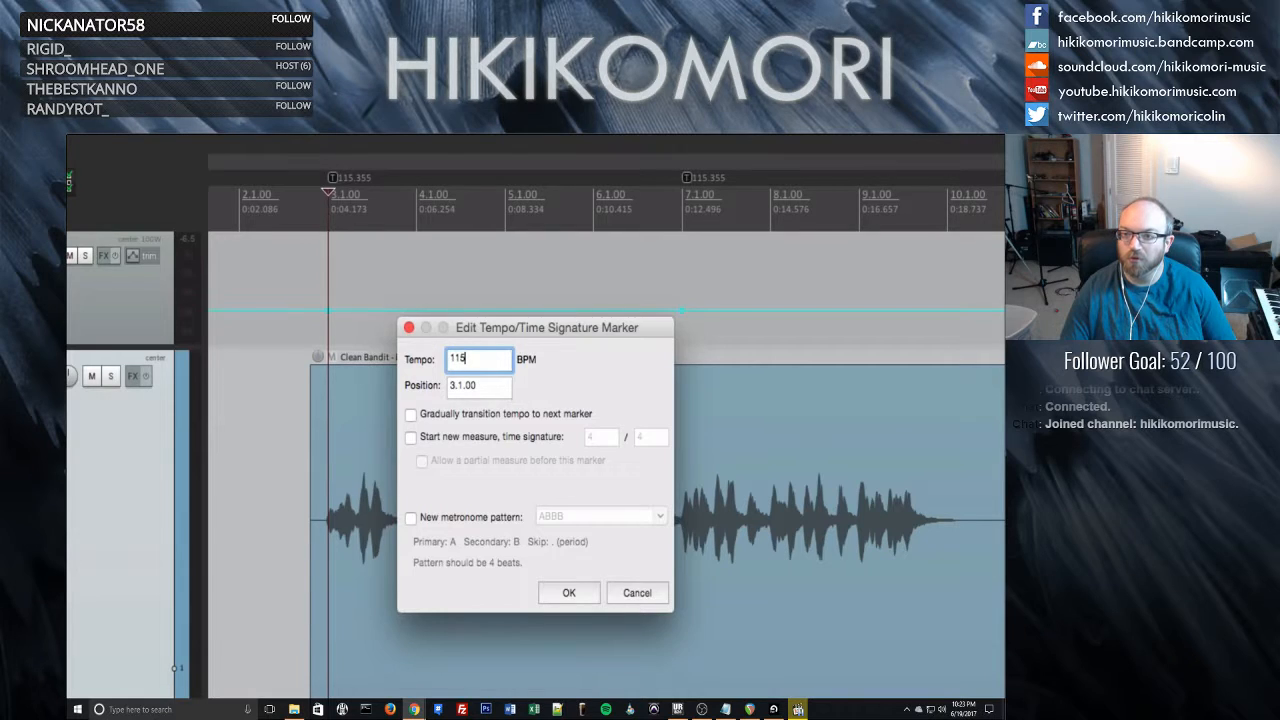
{"action": "key", "text": "Return"}
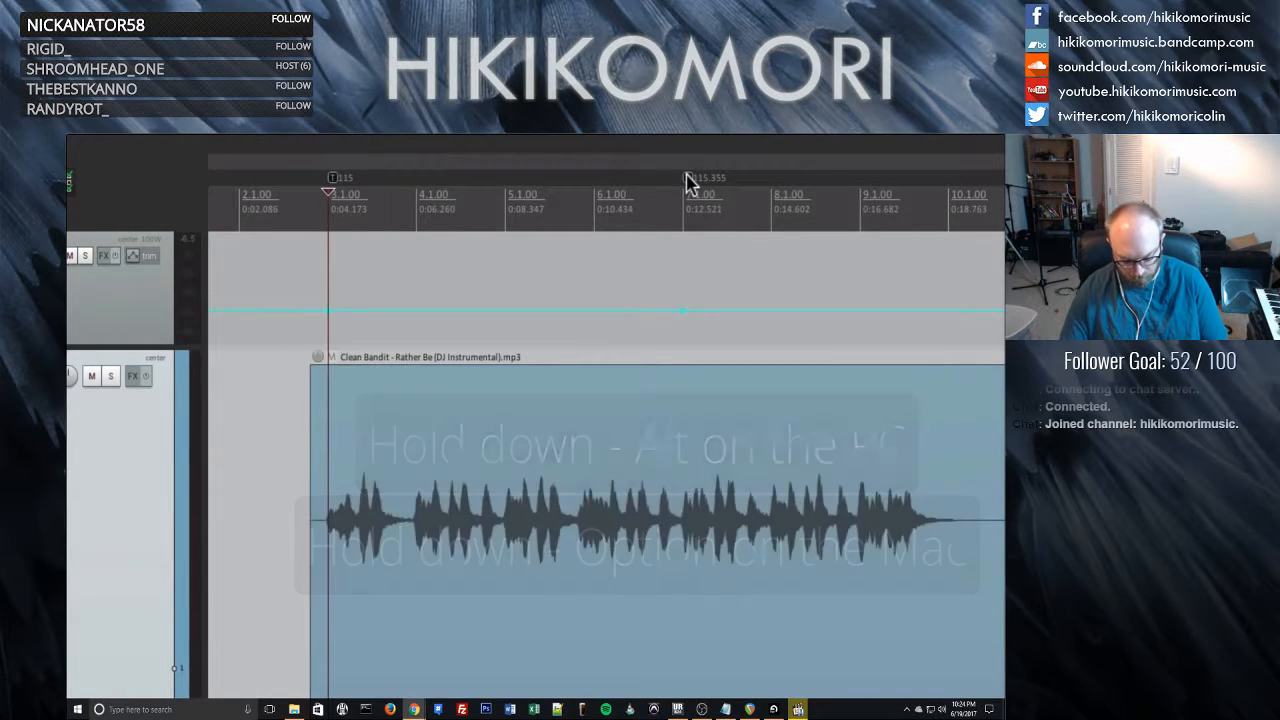
{"action": "left_click", "coordinate": [688, 181], "text": "alt"}
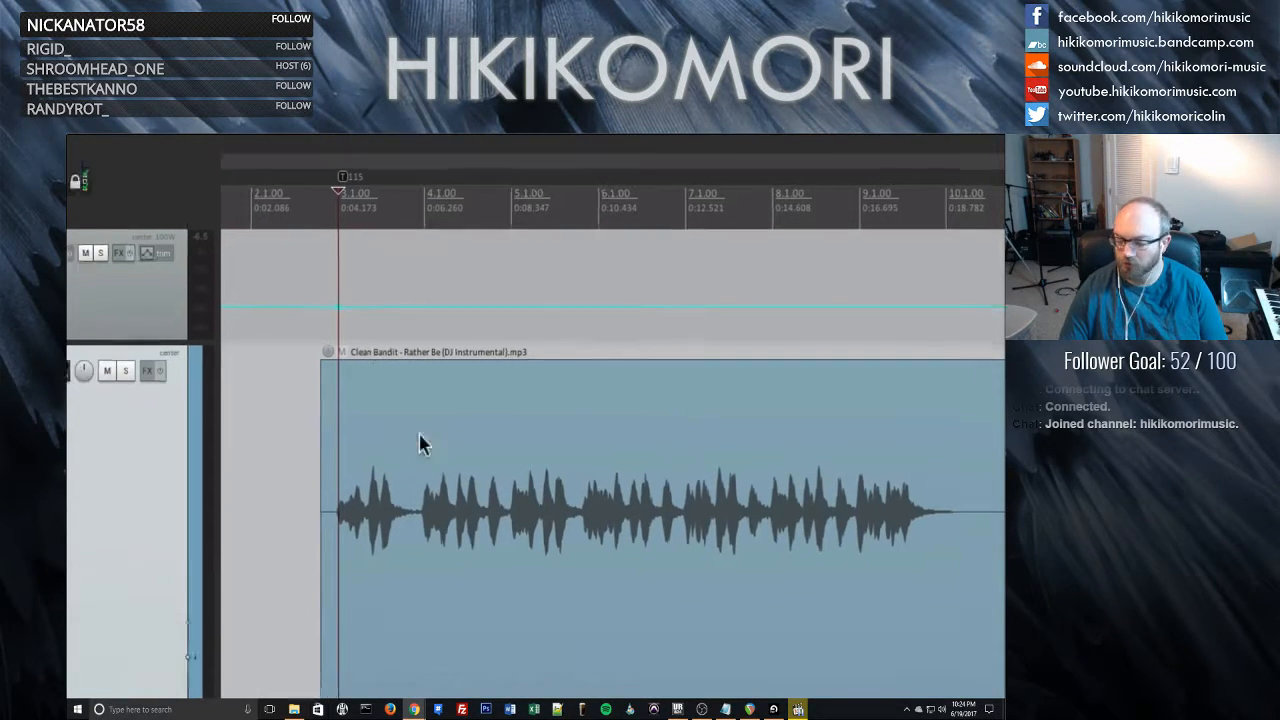
- Watch how the tutorial plays the song from before measure 3 through measure 11 to check its timing at 115 BPM
{"action": "left_click", "coordinate": [282, 483]}
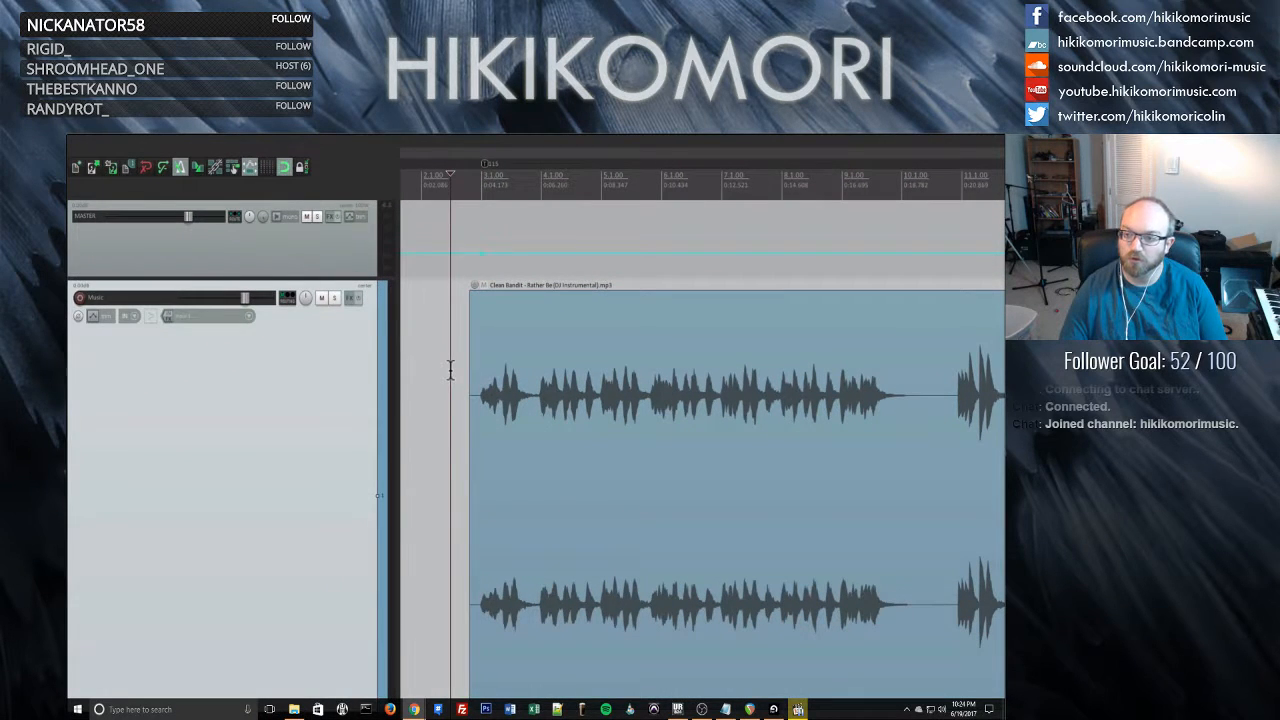
{"action": "key", "text": "space"}
{"action": "scroll", "coordinate": [516, 456], "scroll_direction": "up", "scroll_amount": 2}
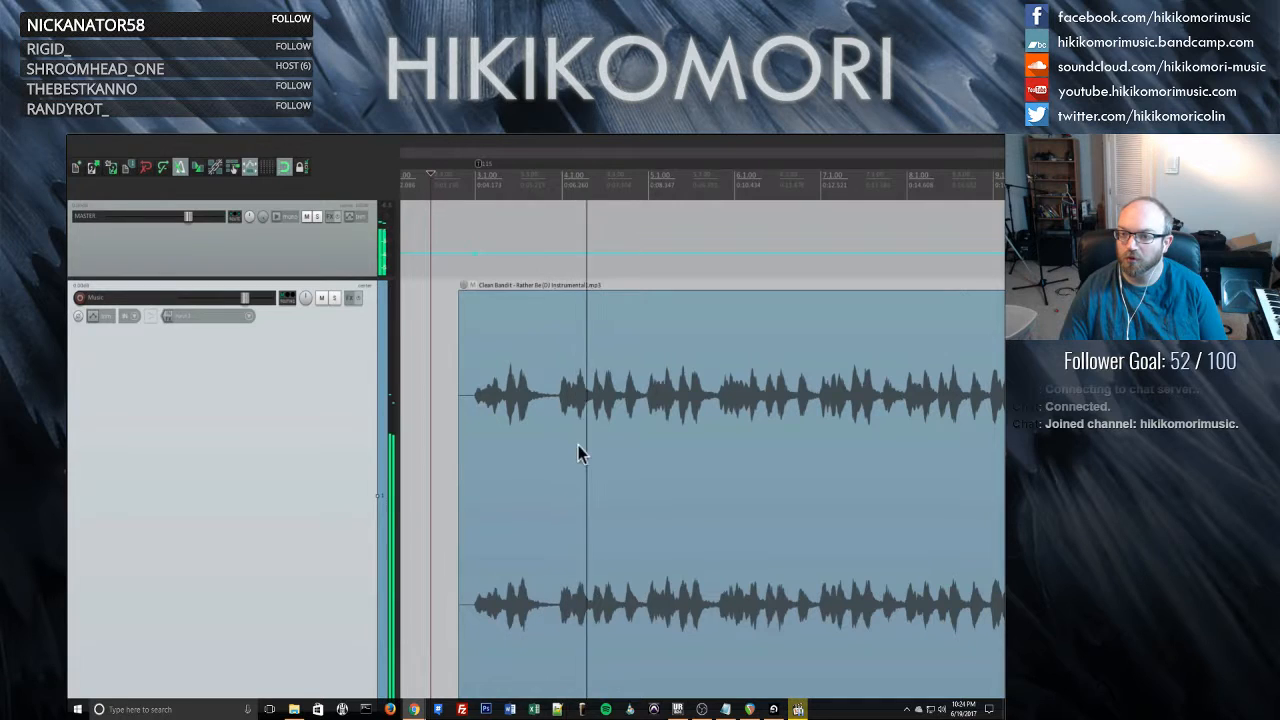
{"action": "scroll", "coordinate": [592, 447], "scroll_direction": "right", "scroll_amount": 1}
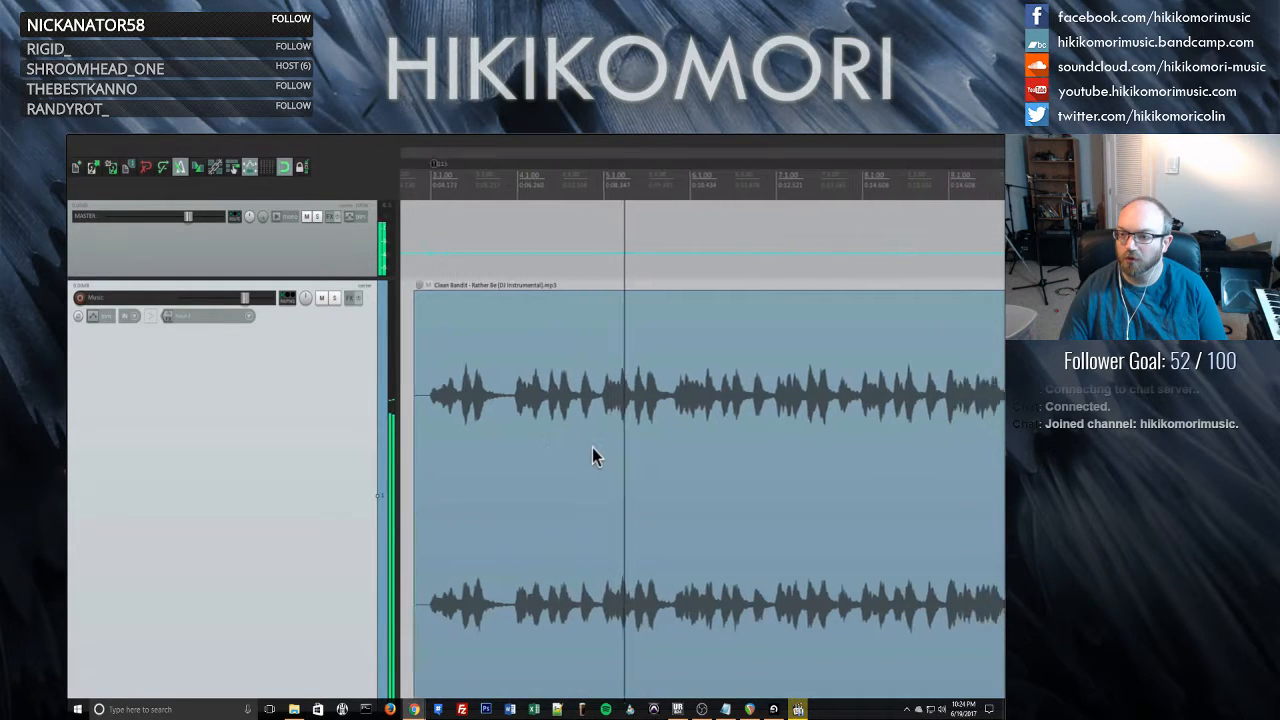
{"action": "scroll", "coordinate": [592, 447], "scroll_direction": "right", "scroll_amount": 2}
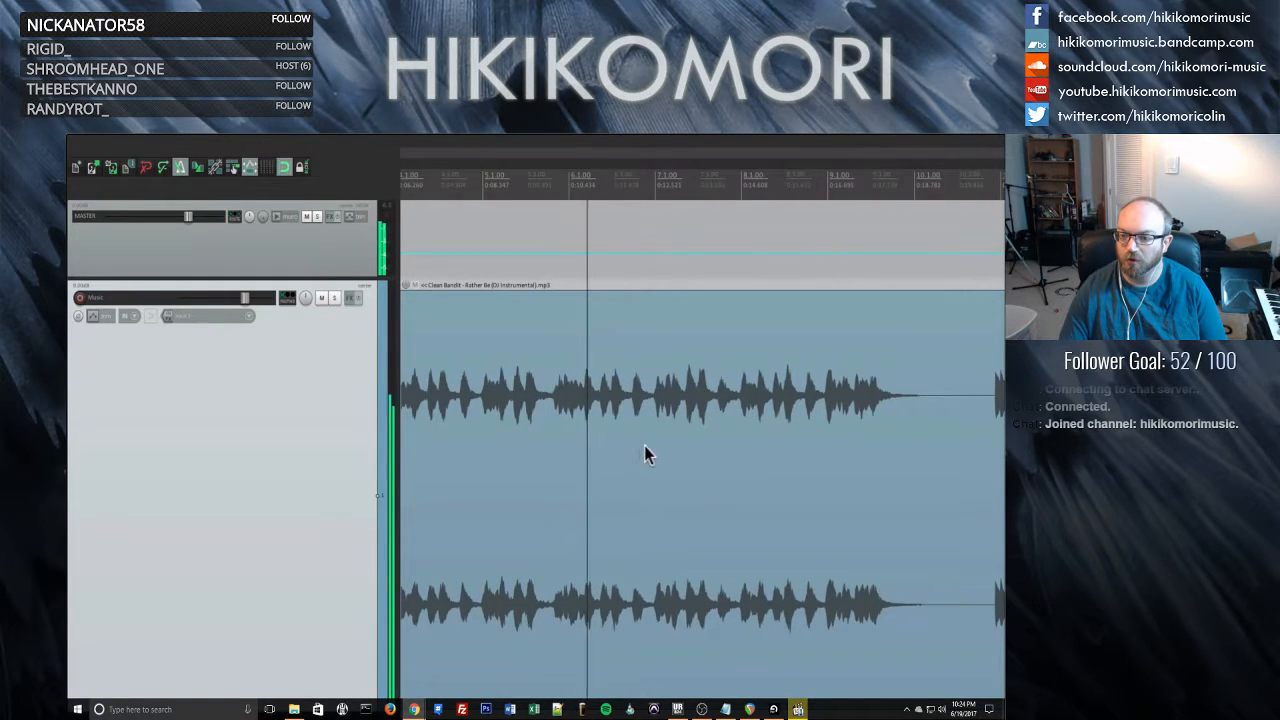
{"action": "scroll", "coordinate": [648, 446], "scroll_direction": "right", "scroll_amount": 2}
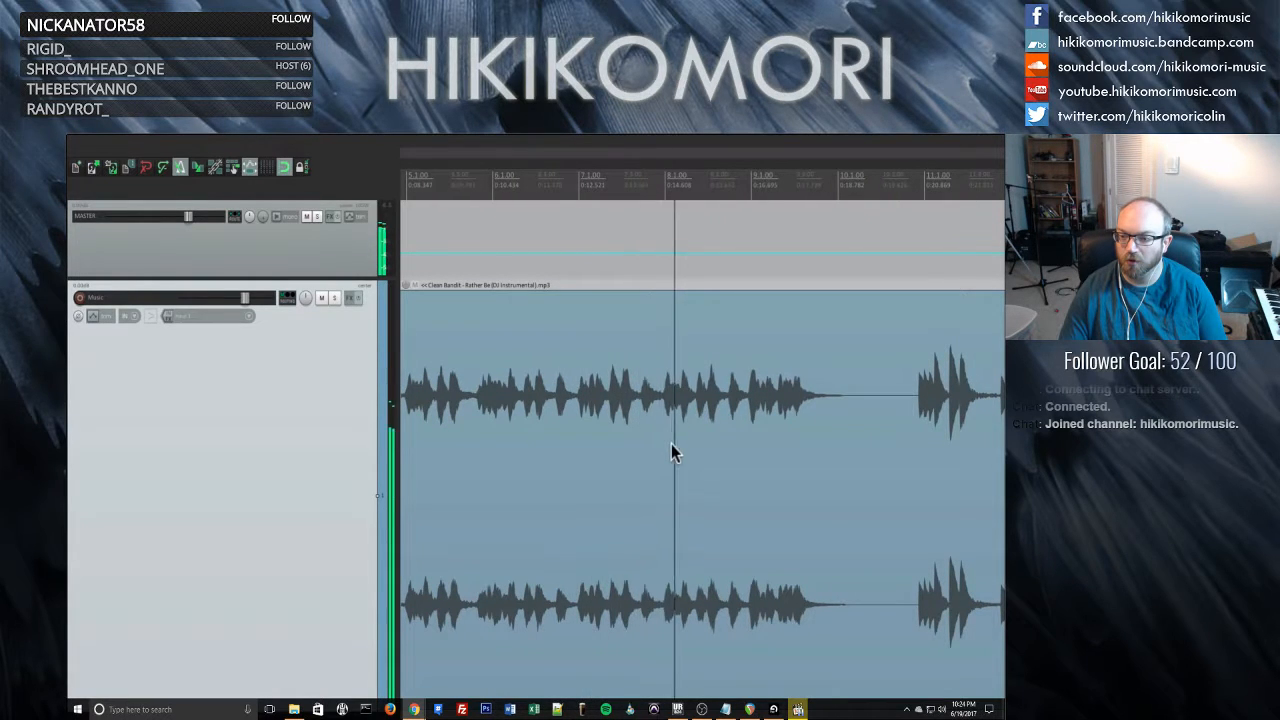
{"action": "scroll", "coordinate": [671, 451], "scroll_direction": "right", "scroll_amount": 2}
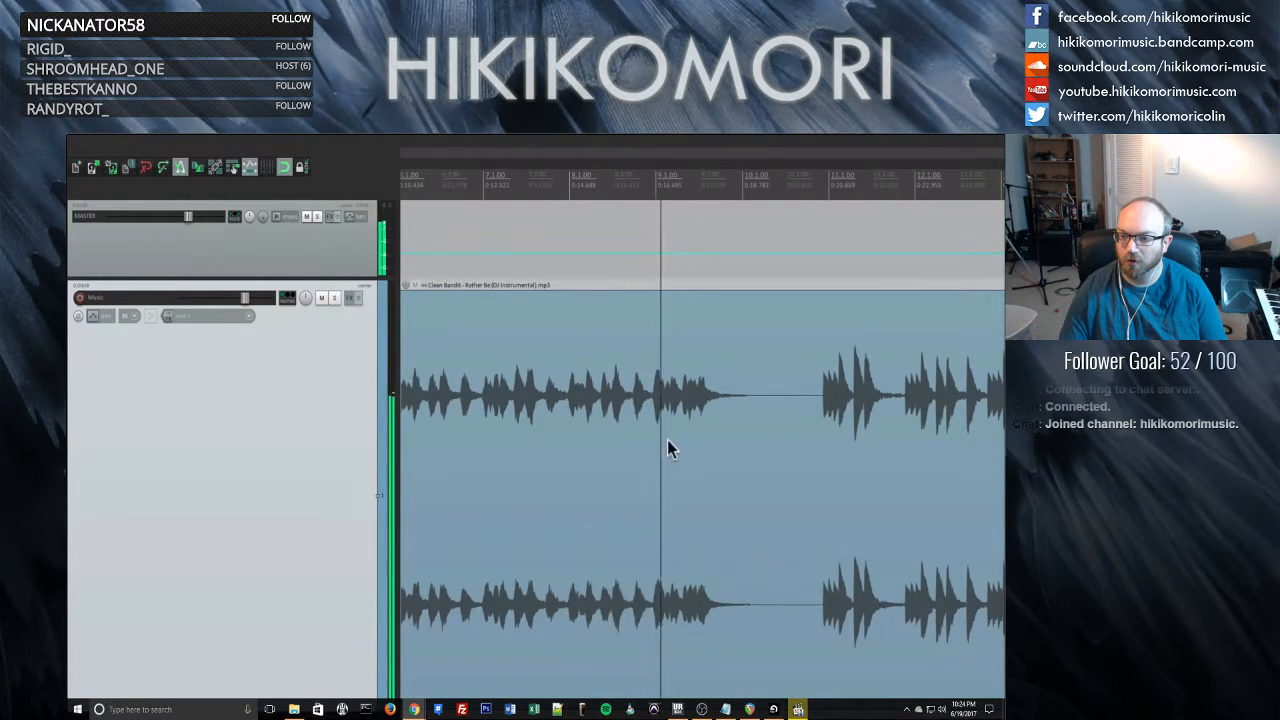
{"action": "scroll", "coordinate": [667, 440], "scroll_direction": "right", "scroll_amount": 1}
{"action": "scroll", "coordinate": [640, 438], "scroll_direction": "right", "scroll_amount": 2}
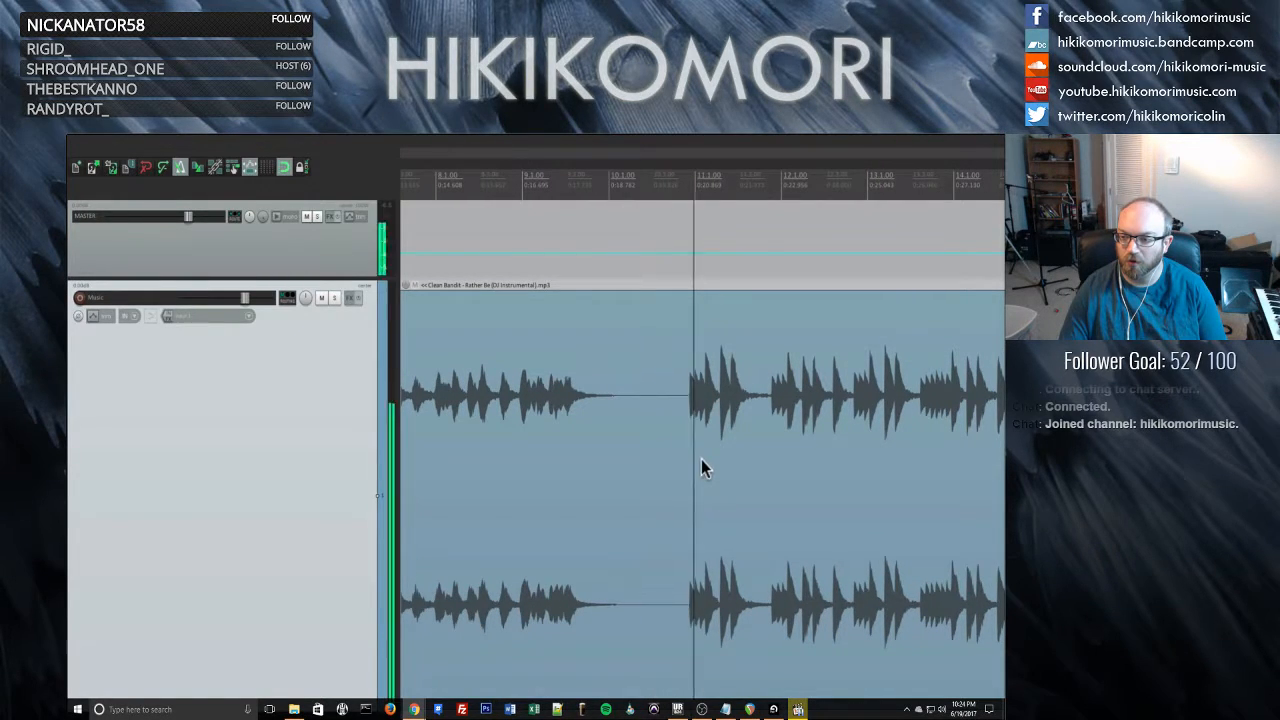
{"action": "key", "text": "space"}
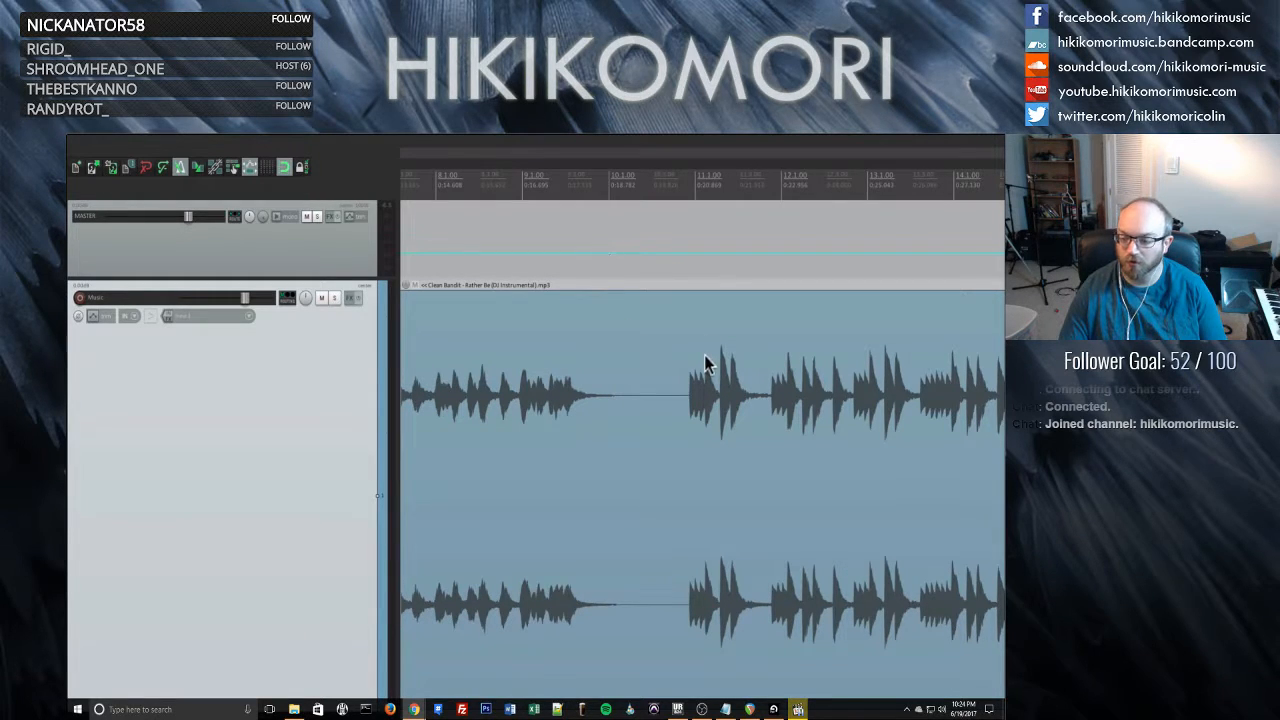
- Watch how the tutorial splits the music item exactly where the notes resume after the silent gap near measure 11
{"action": "scroll", "coordinate": [594, 477], "scroll_direction": "up", "scroll_amount": 3}
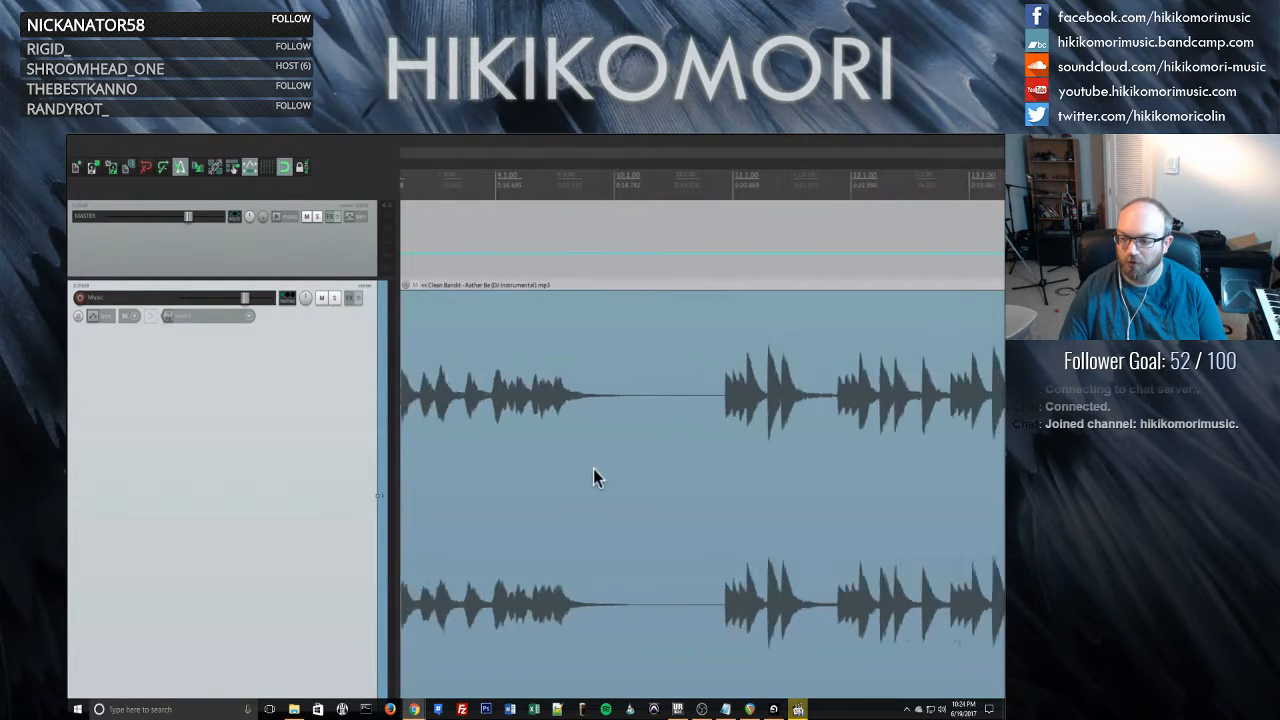
{"action": "left_click", "coordinate": [617, 422]}
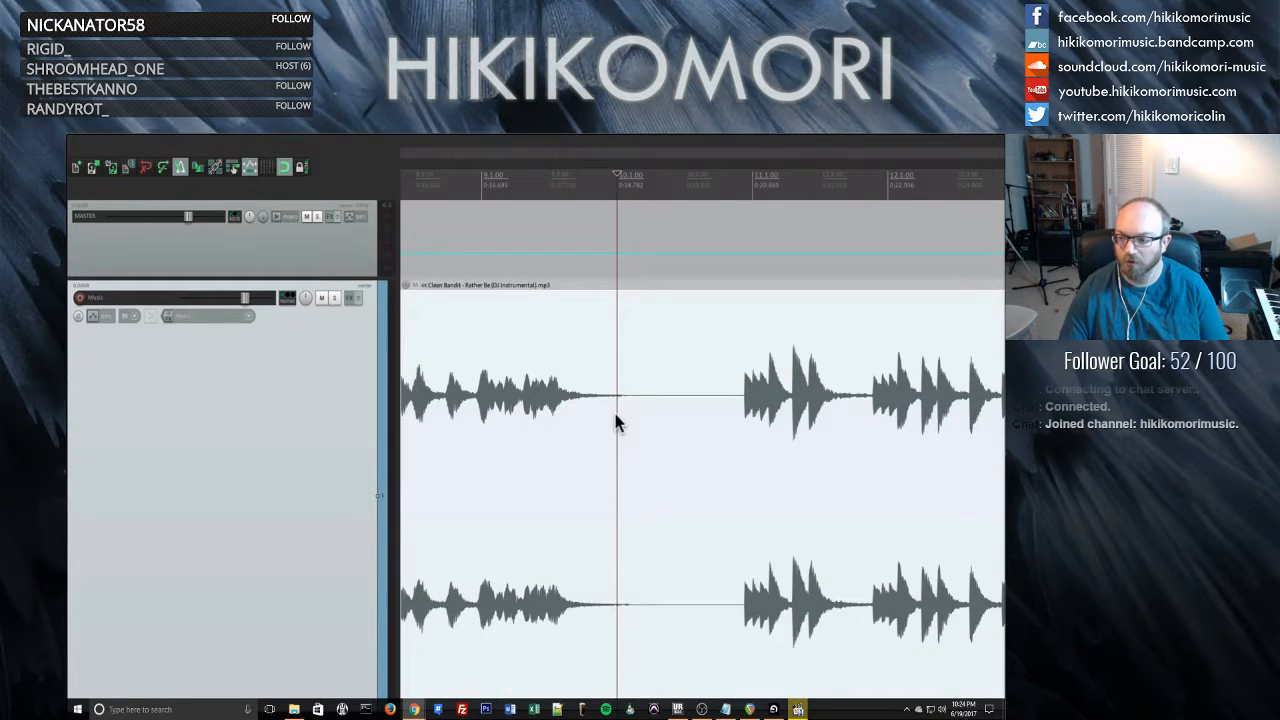
{"action": "key", "text": "s"}
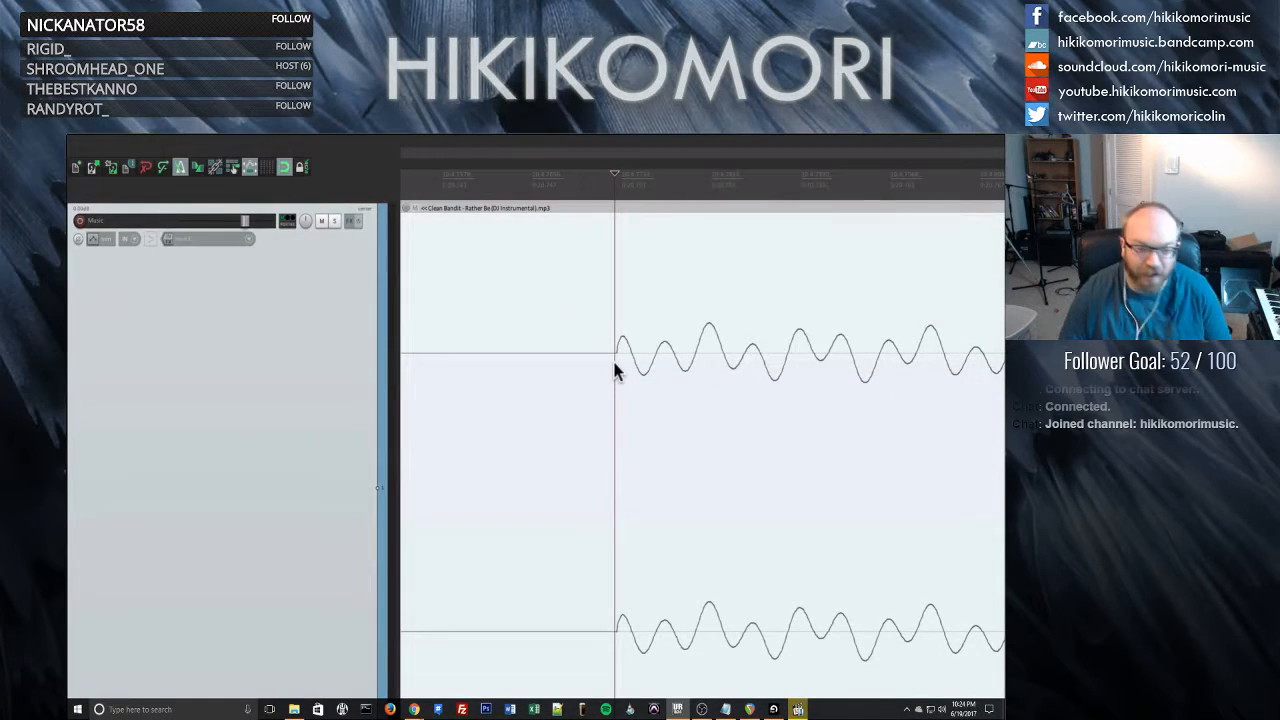
- Pause the tutorial, exit its full-screen view and switch to the REAPER project
{"action": "left_click", "coordinate": [366, 670]}
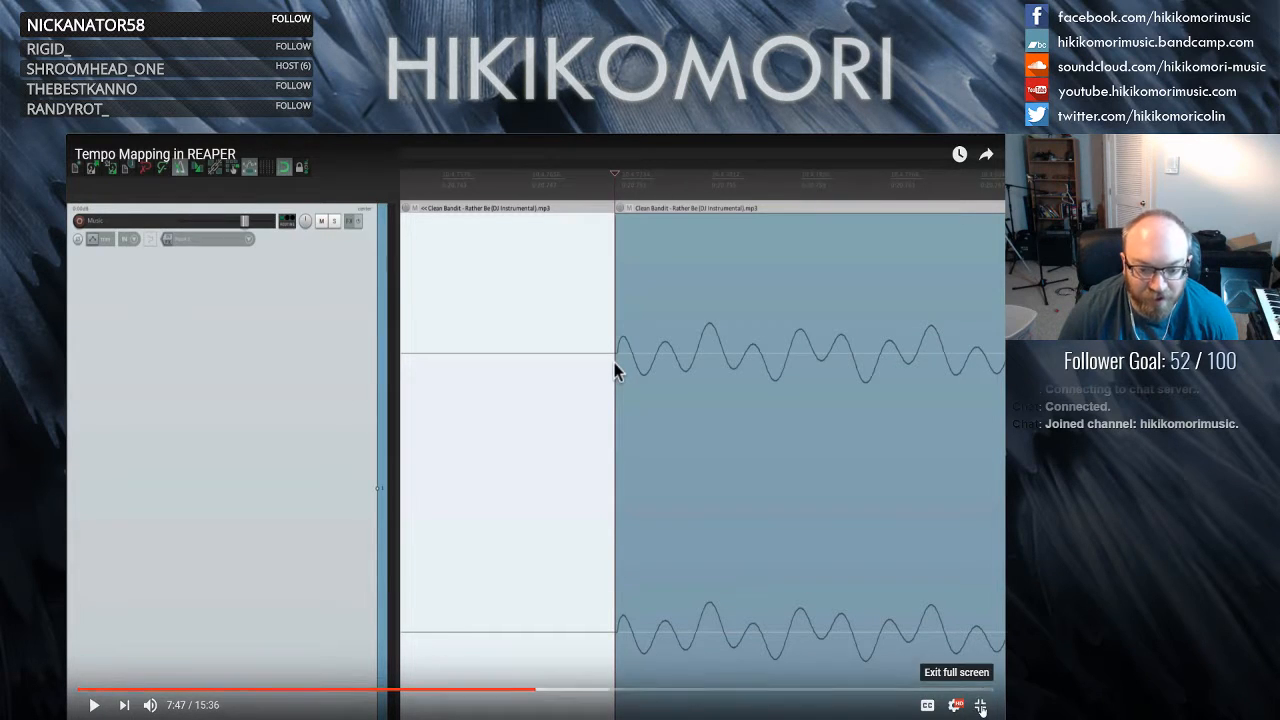
{"action": "left_click", "coordinate": [980, 705]}
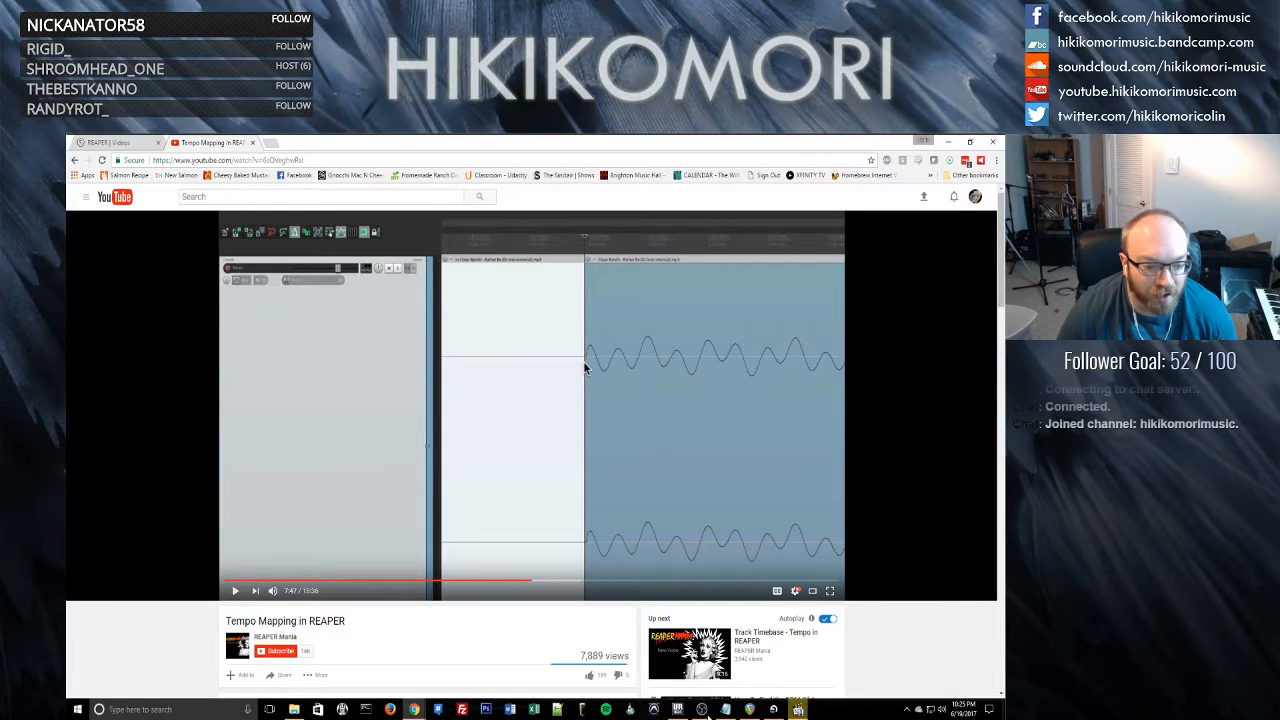
{"action": "key", "text": "alt+Tab"}
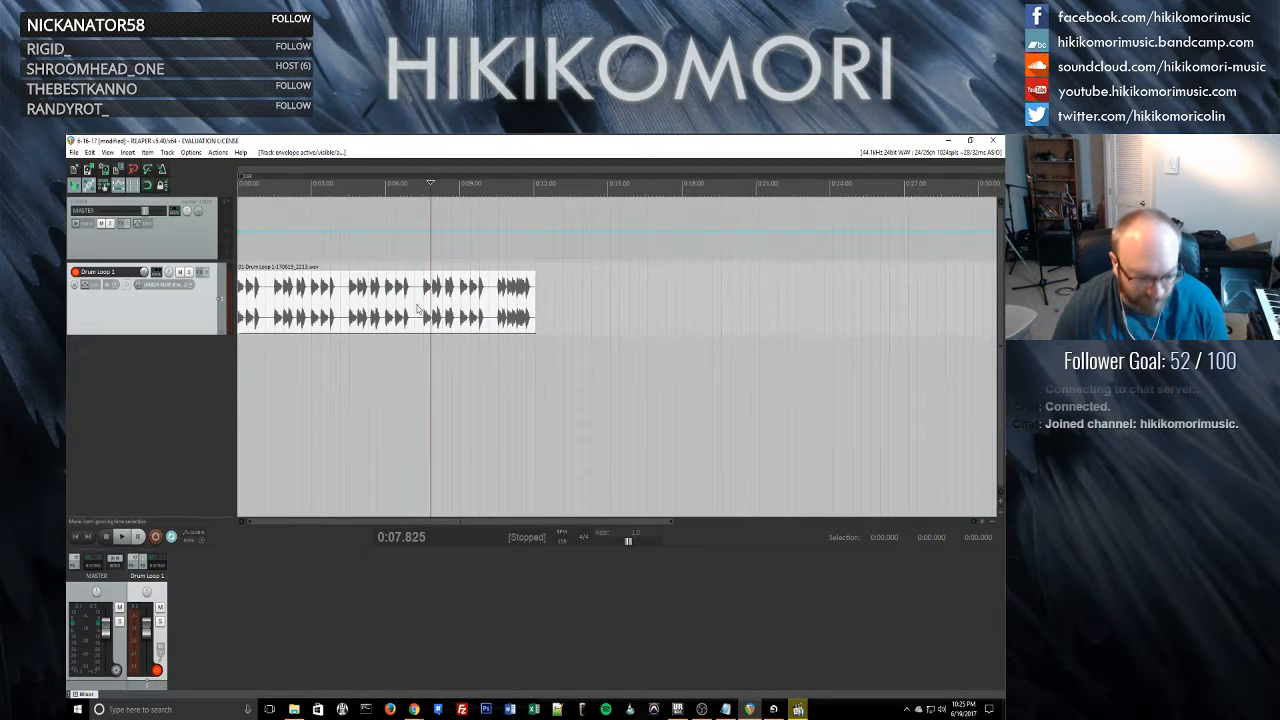
- Play the recorded drum loop from the project start to its end and stop playback
{"action": "left_click", "coordinate": [74, 540]}
{"action": "key", "text": "space"}
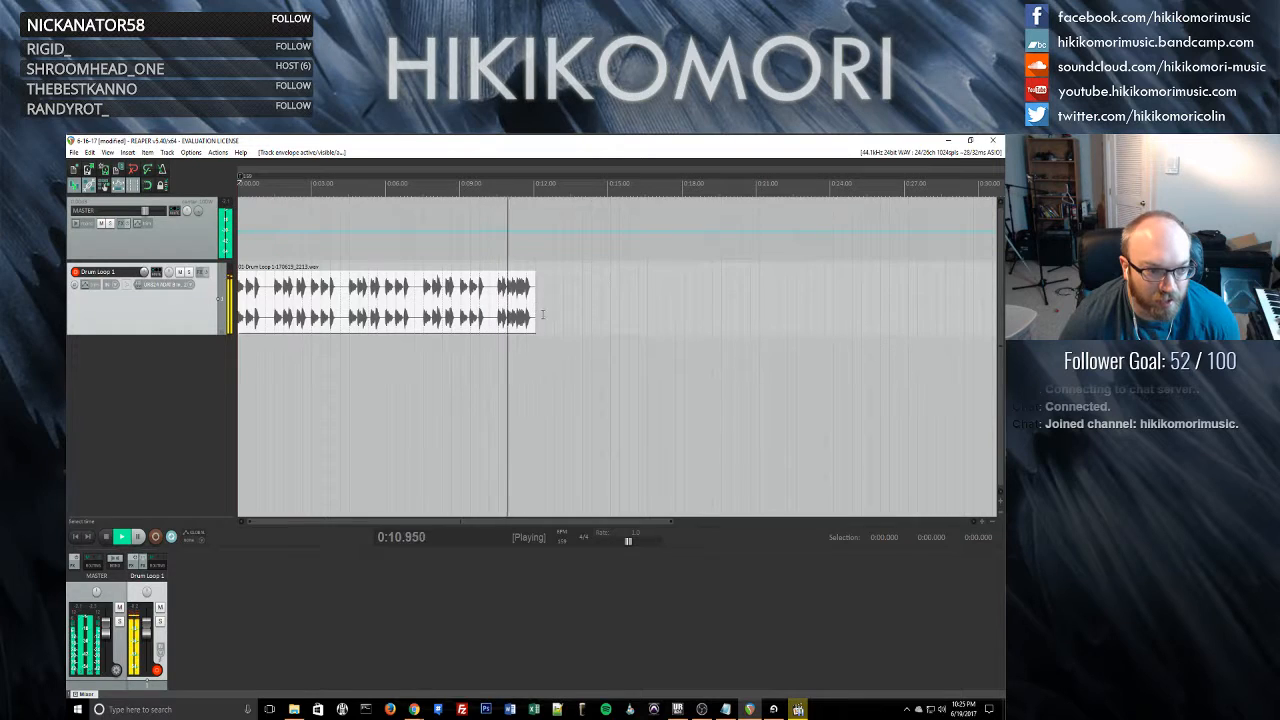
{"action": "key", "text": "space"}
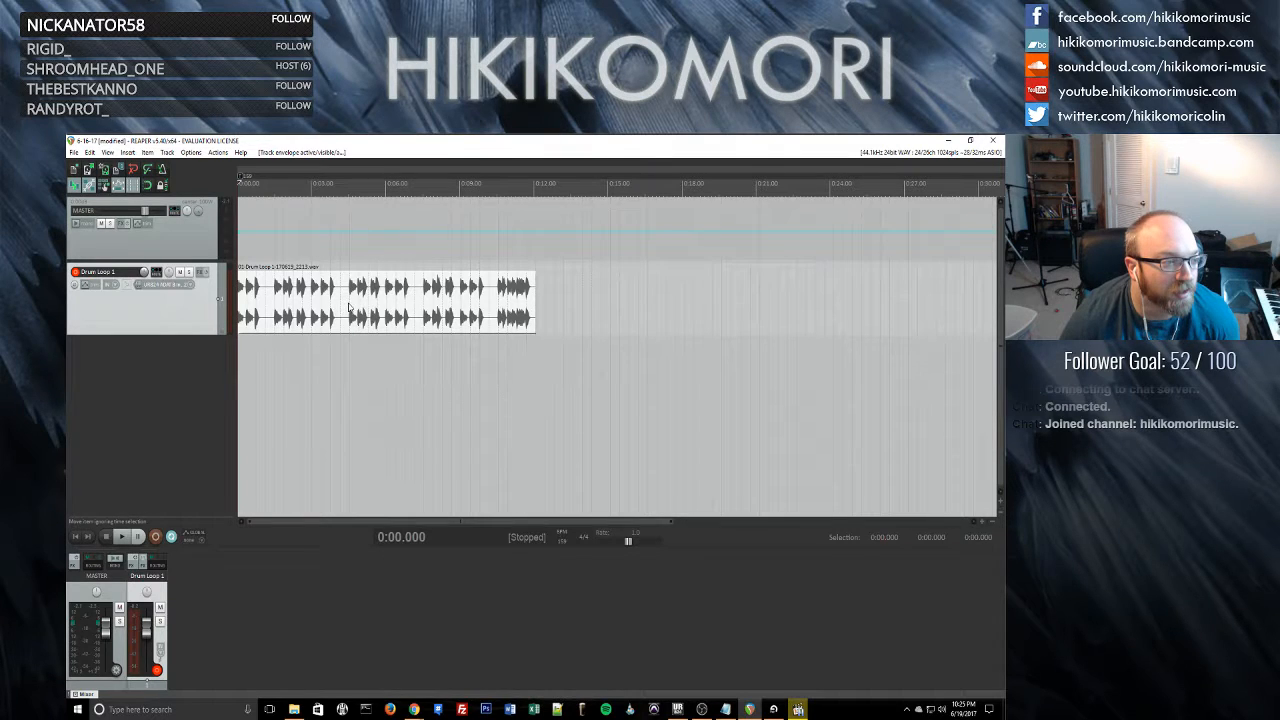
- Set the time selection to the drum loop item and insert a measure from it with a new 4/4 time signature over 8 bars
{"action": "left_click", "coordinate": [404, 304]}
{"action": "double_click", "coordinate": [404, 304]}
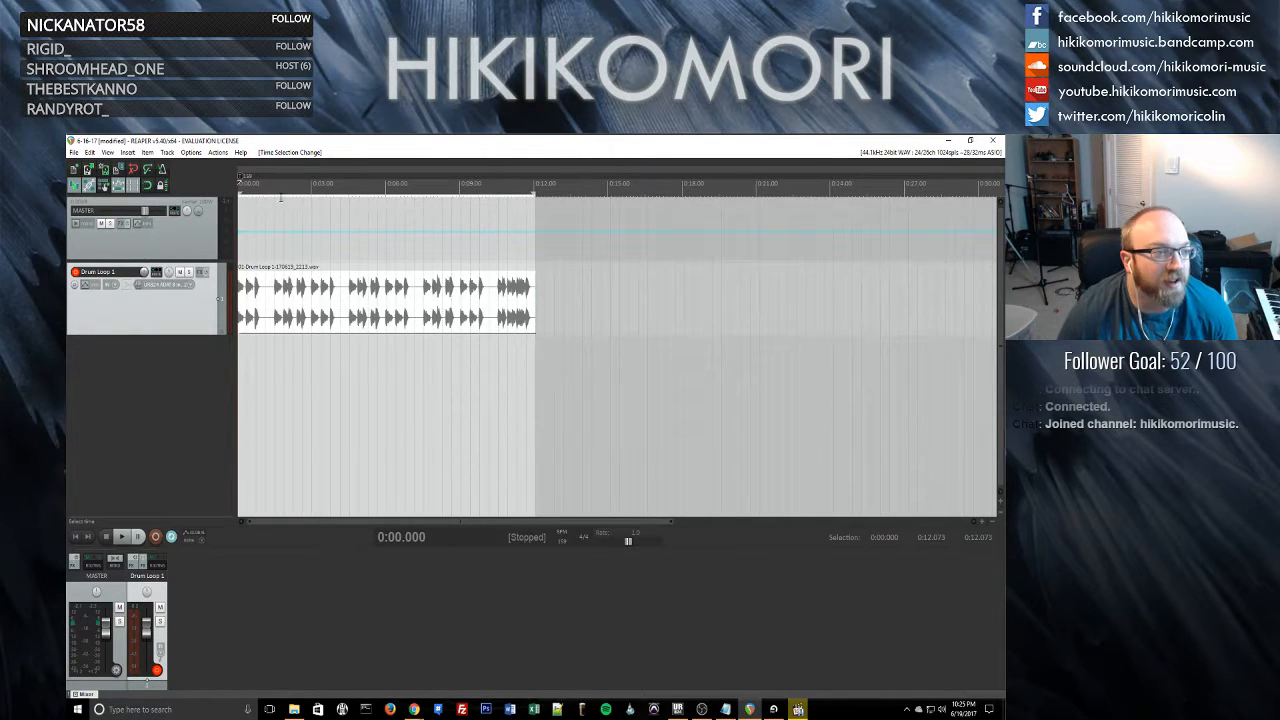
{"action": "left_click", "coordinate": [127, 152]}
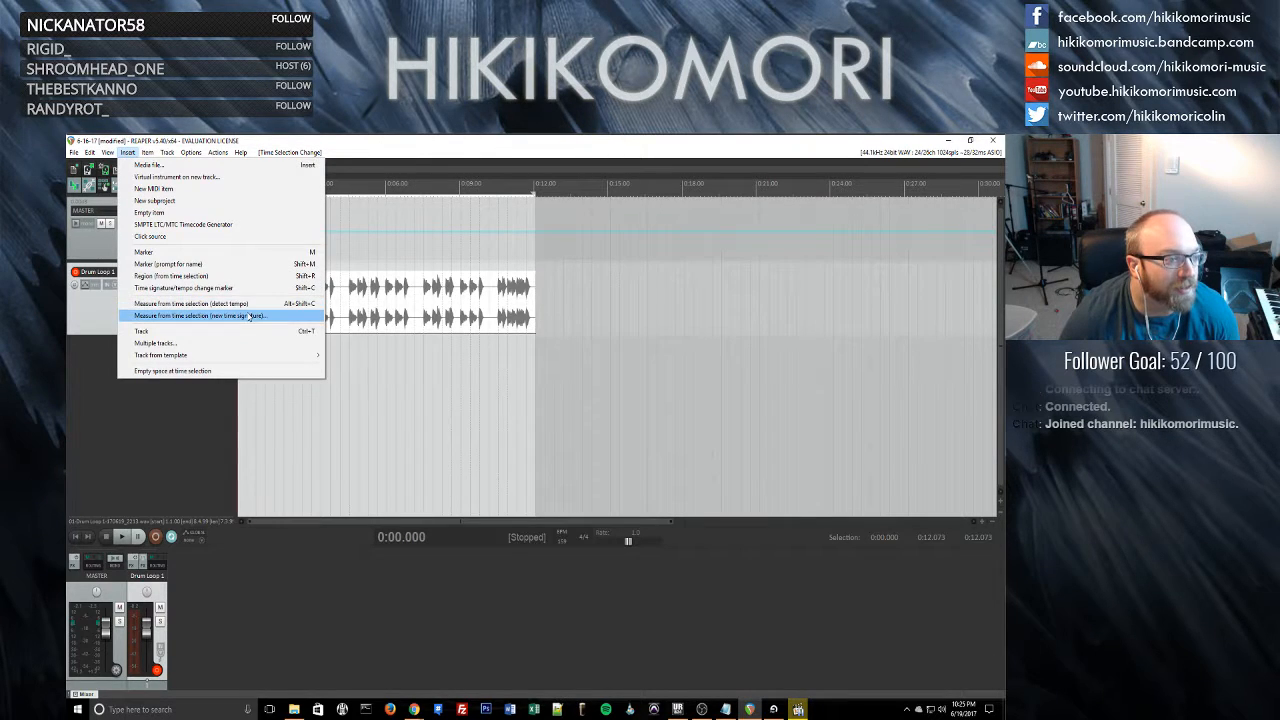
{"action": "left_click", "coordinate": [281, 318]}
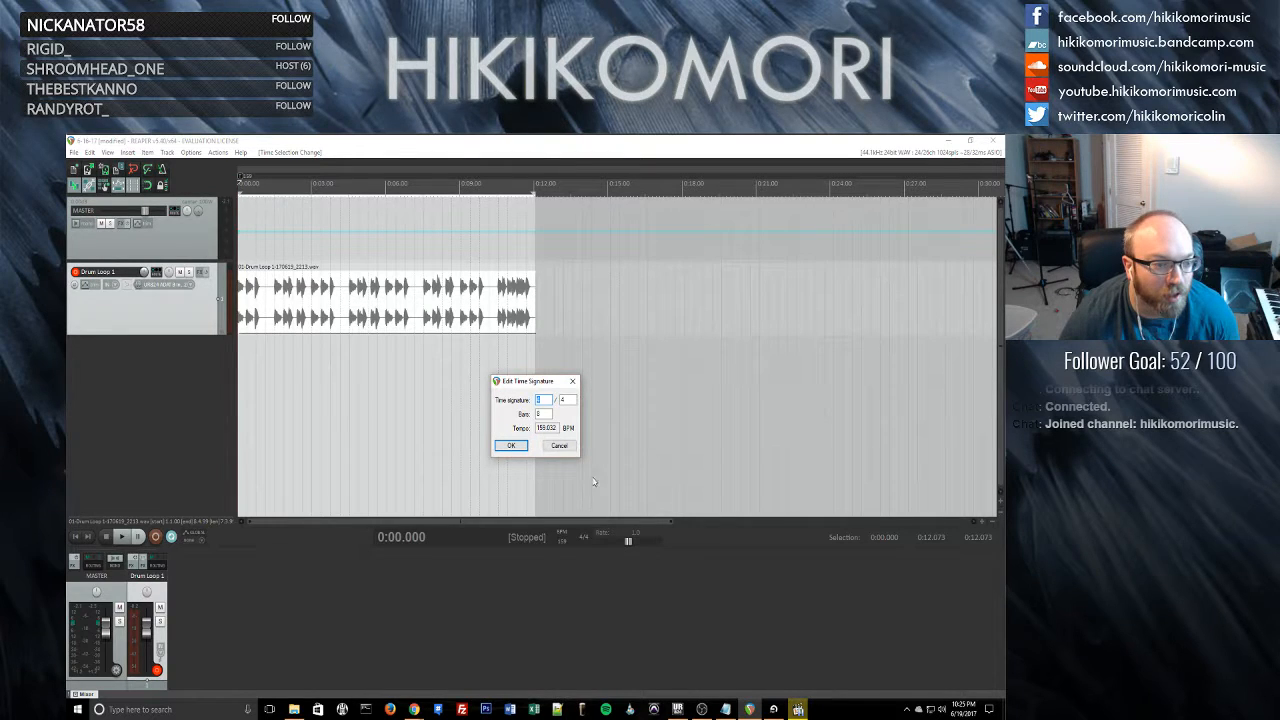
{"action": "left_click", "coordinate": [511, 446]}
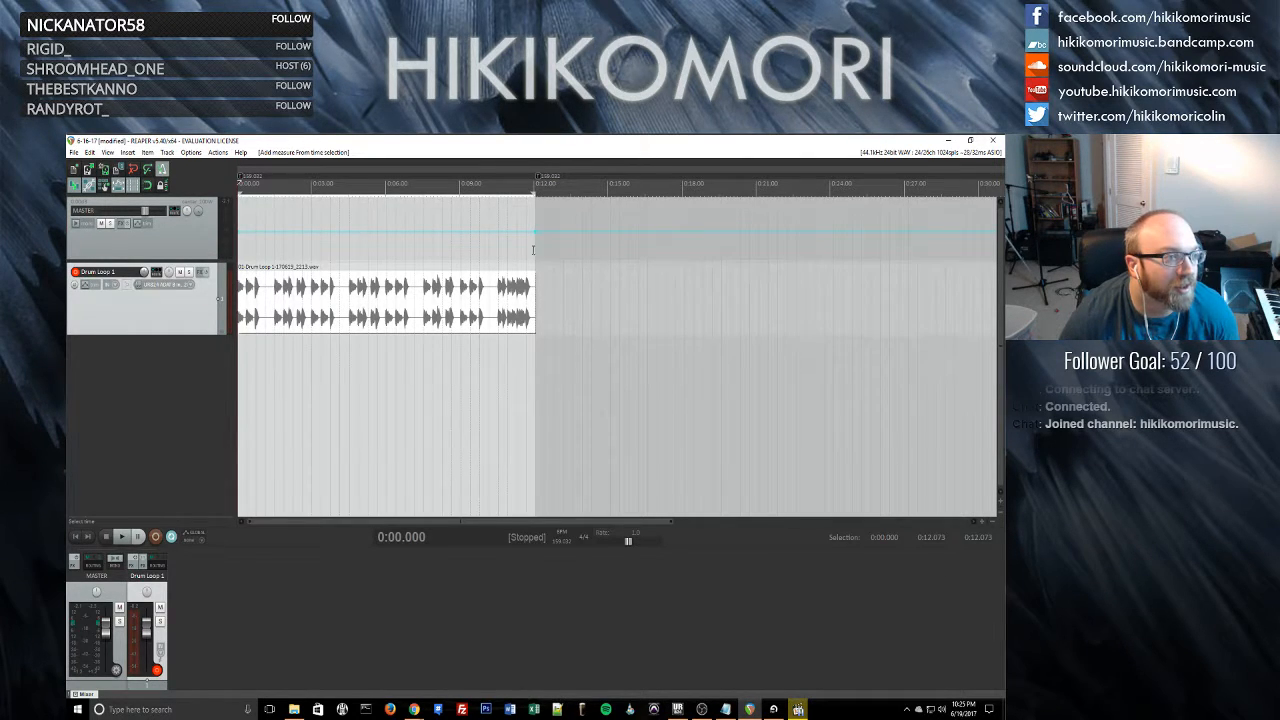
- Play the drum loop against the metronome and examine the metronome's beat pattern and click shape settings
{"action": "key", "text": "space"}
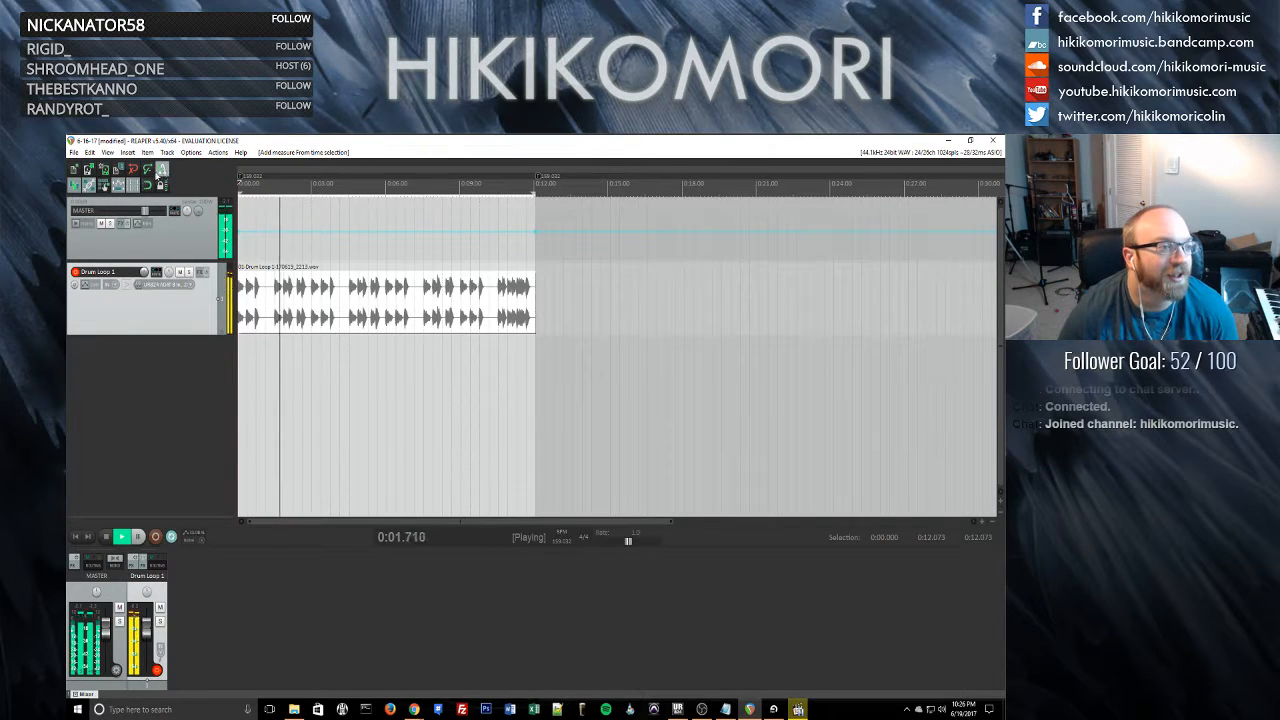
{"action": "right_click", "coordinate": [161, 171]}
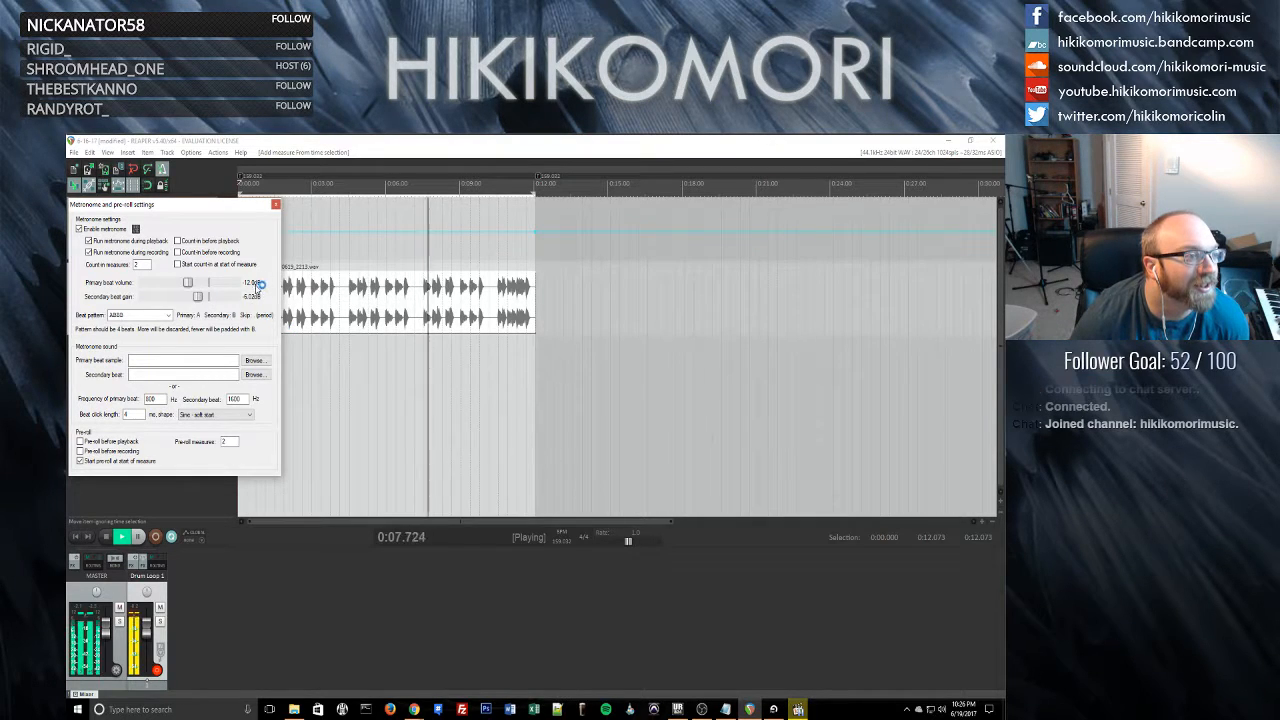
{"action": "left_click", "coordinate": [170, 317]}
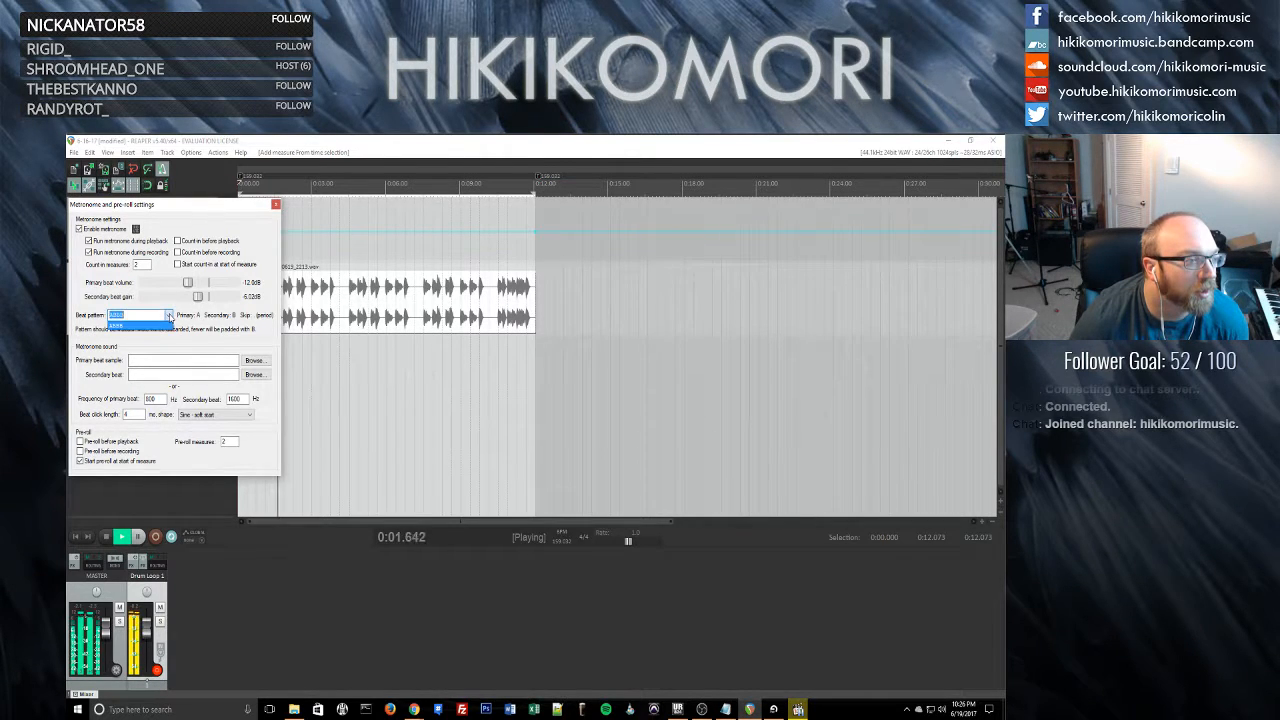
{"action": "left_click", "coordinate": [192, 318]}
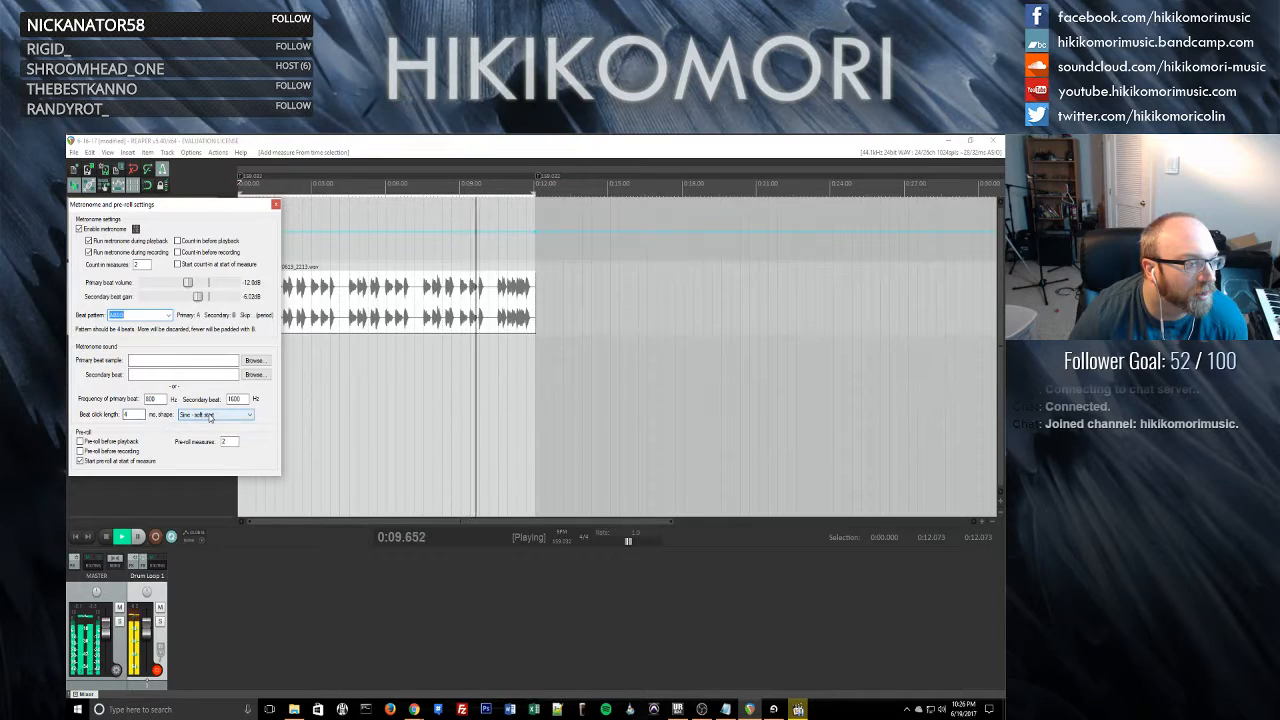
{"action": "left_click", "coordinate": [240, 415]}
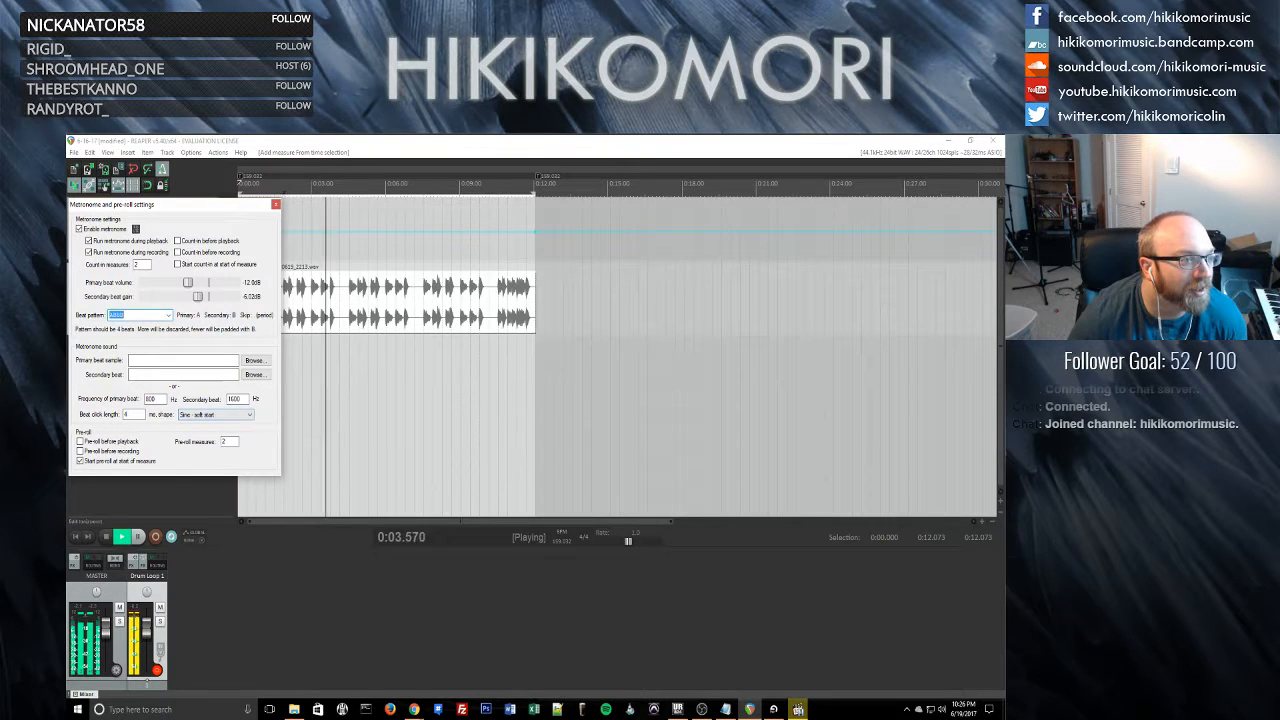
{"action": "left_click", "coordinate": [276, 205]}
{"action": "right_click", "coordinate": [166, 175]}
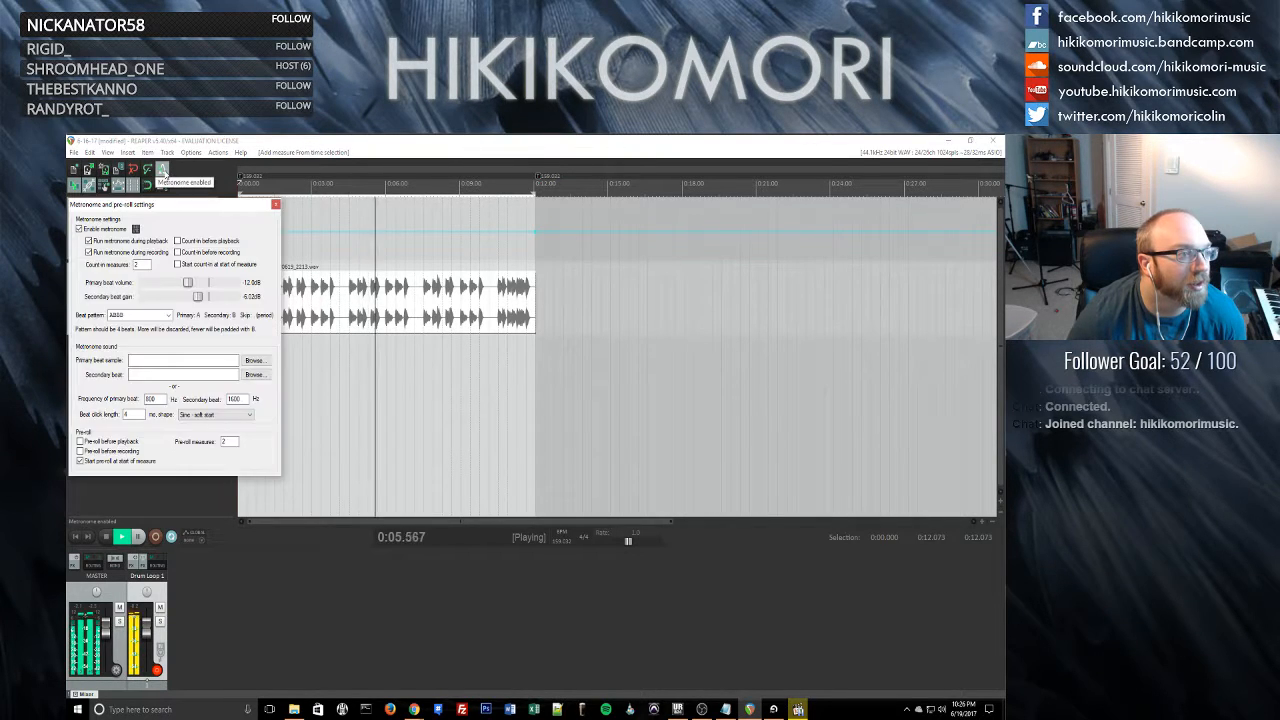
{"action": "right_click", "coordinate": [166, 175]}
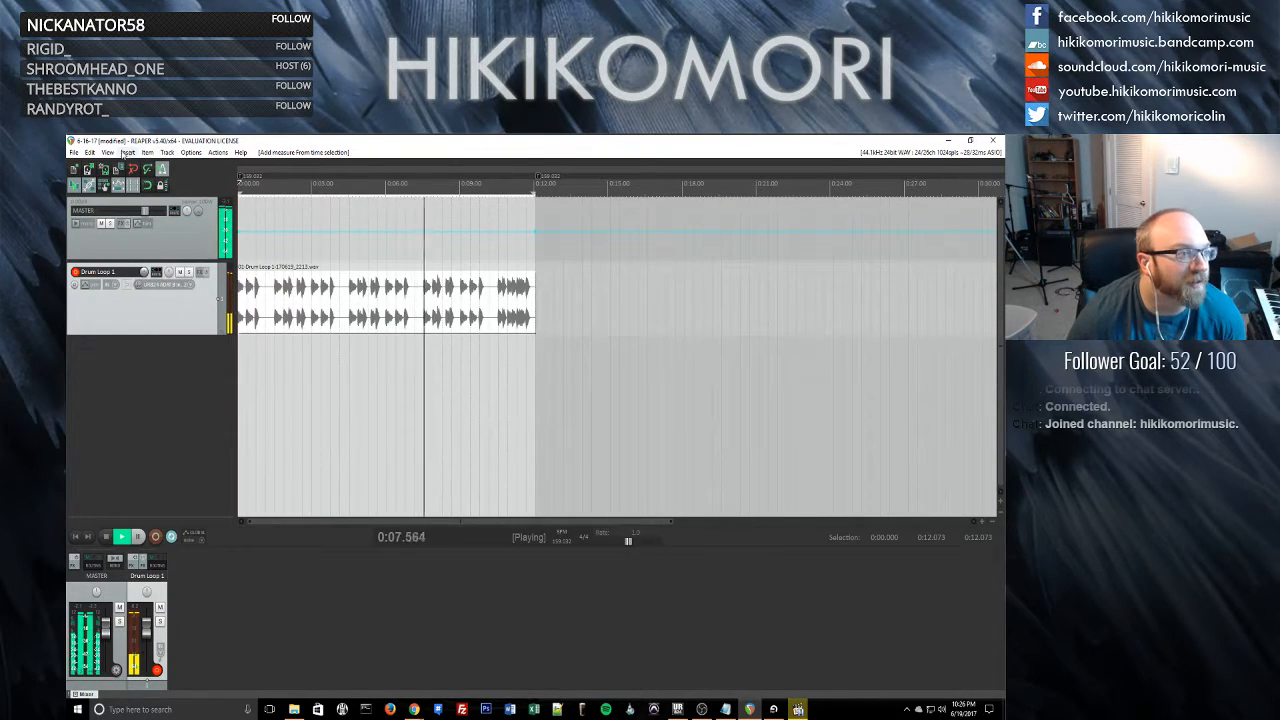
{"action": "left_click", "coordinate": [107, 152]}
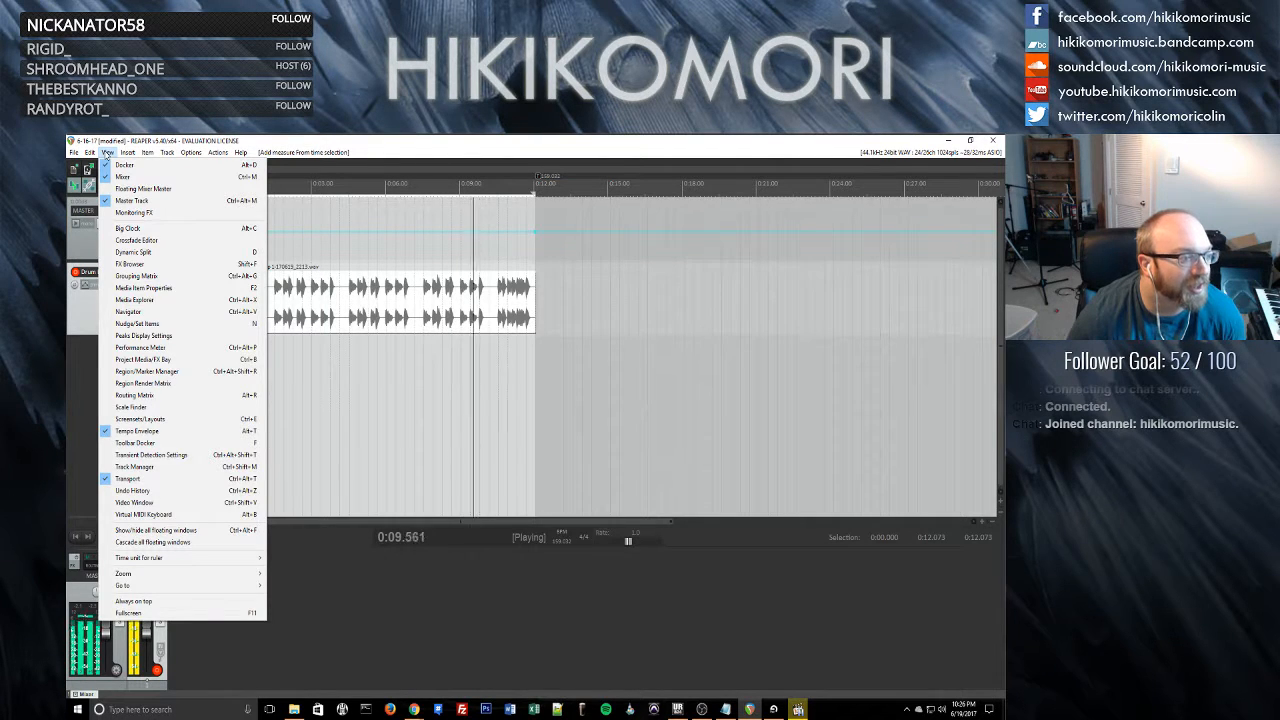
{"action": "left_click", "coordinate": [106, 154]}
{"action": "left_click", "coordinate": [106, 154]}
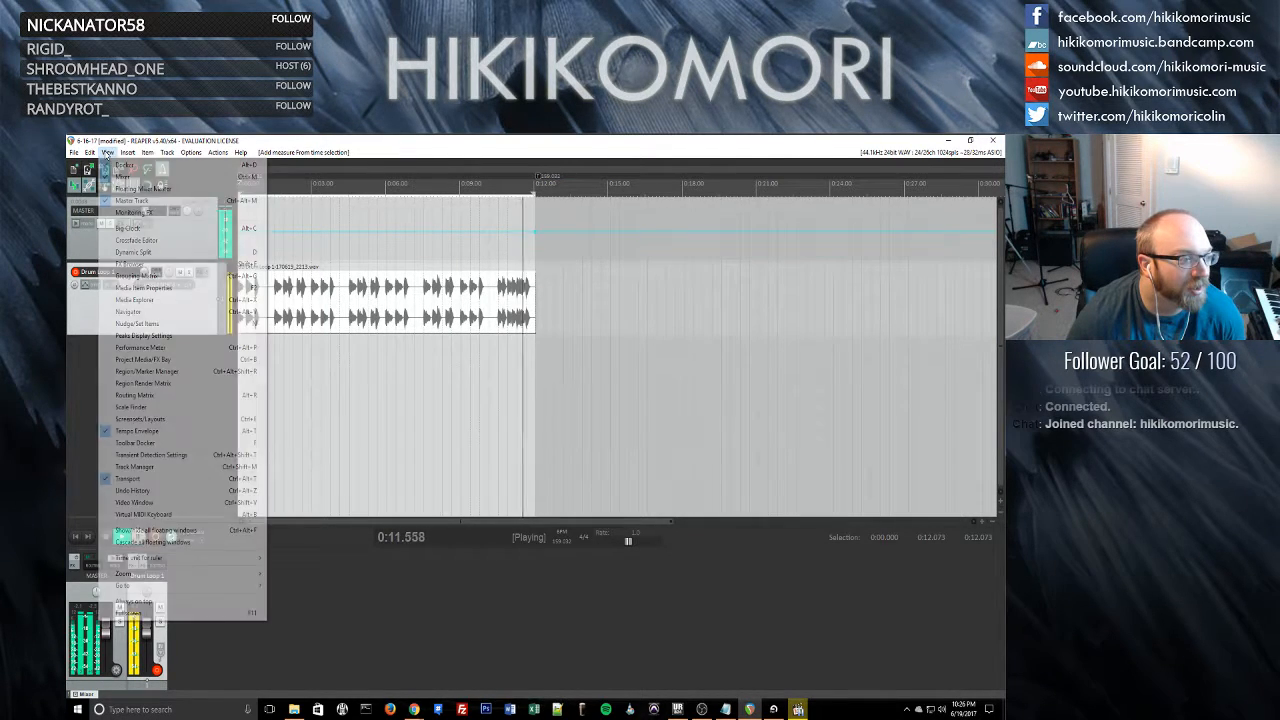
{"action": "left_click", "coordinate": [106, 154]}
- Replay the drum loop with the metronome, stop playback and move the loop item to start at the end of the time selection
{"action": "key", "text": "space"}
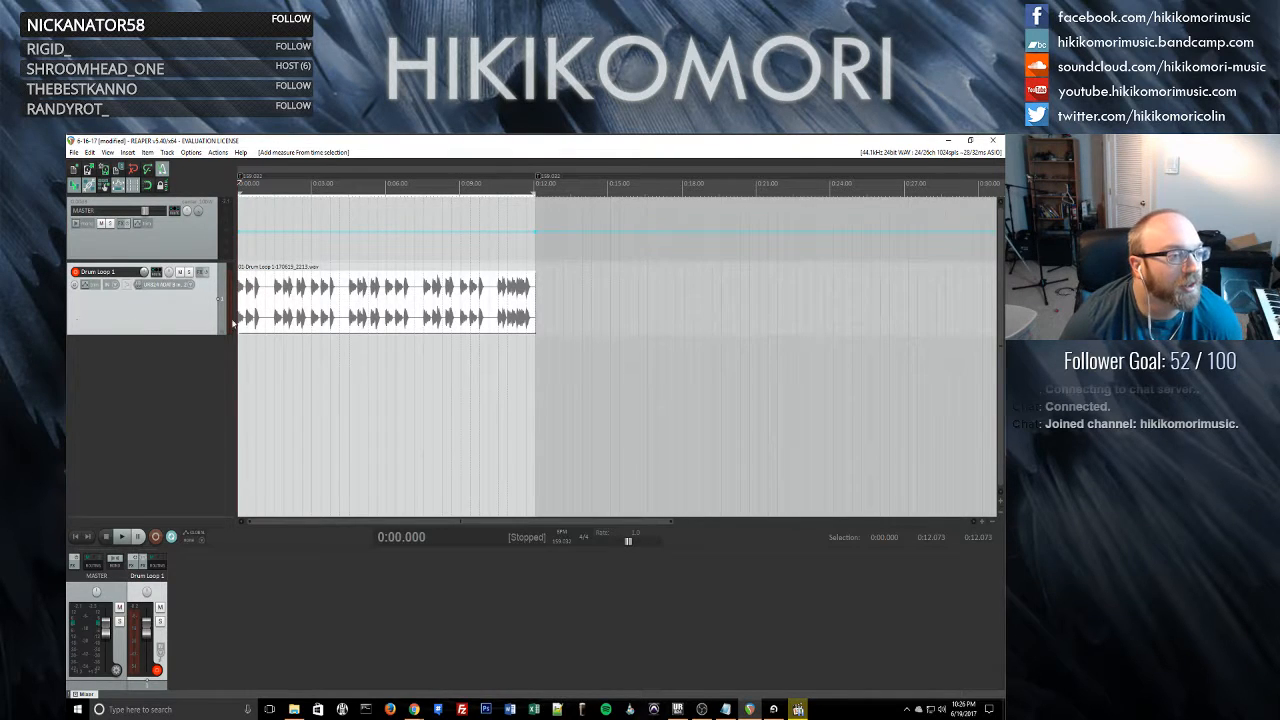
{"action": "key", "text": "space"}
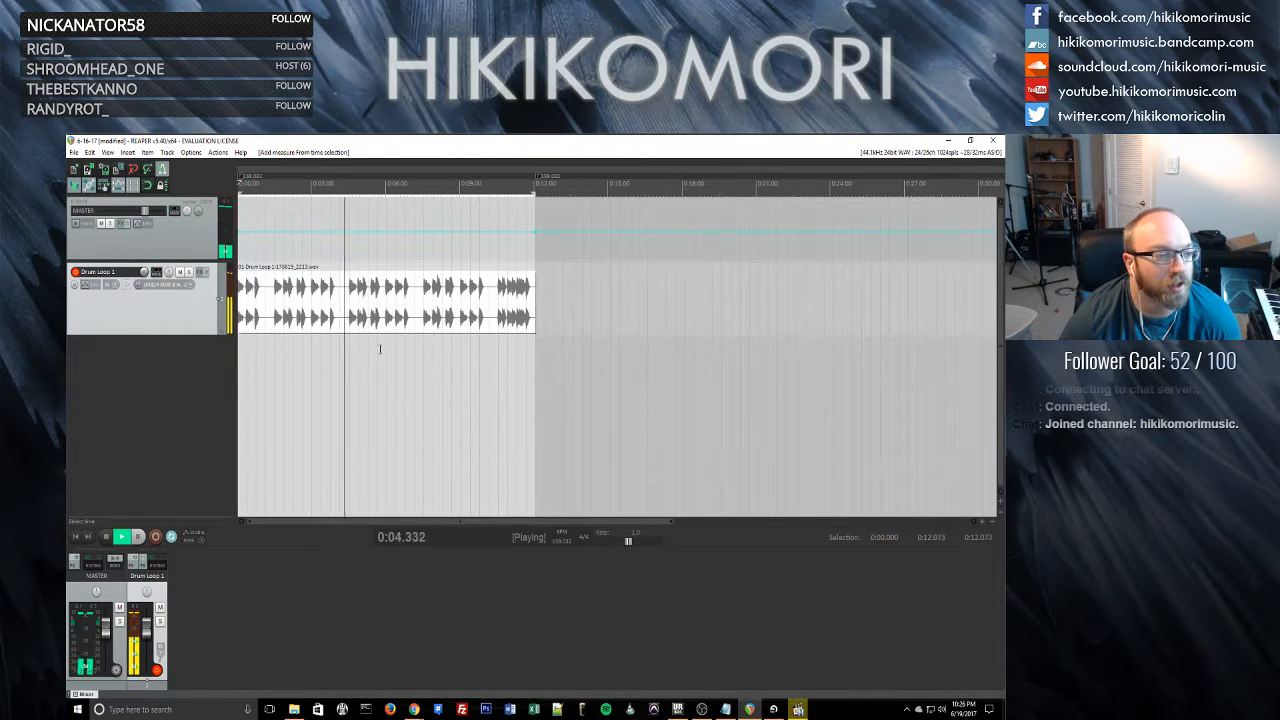
{"action": "key", "text": "space"}
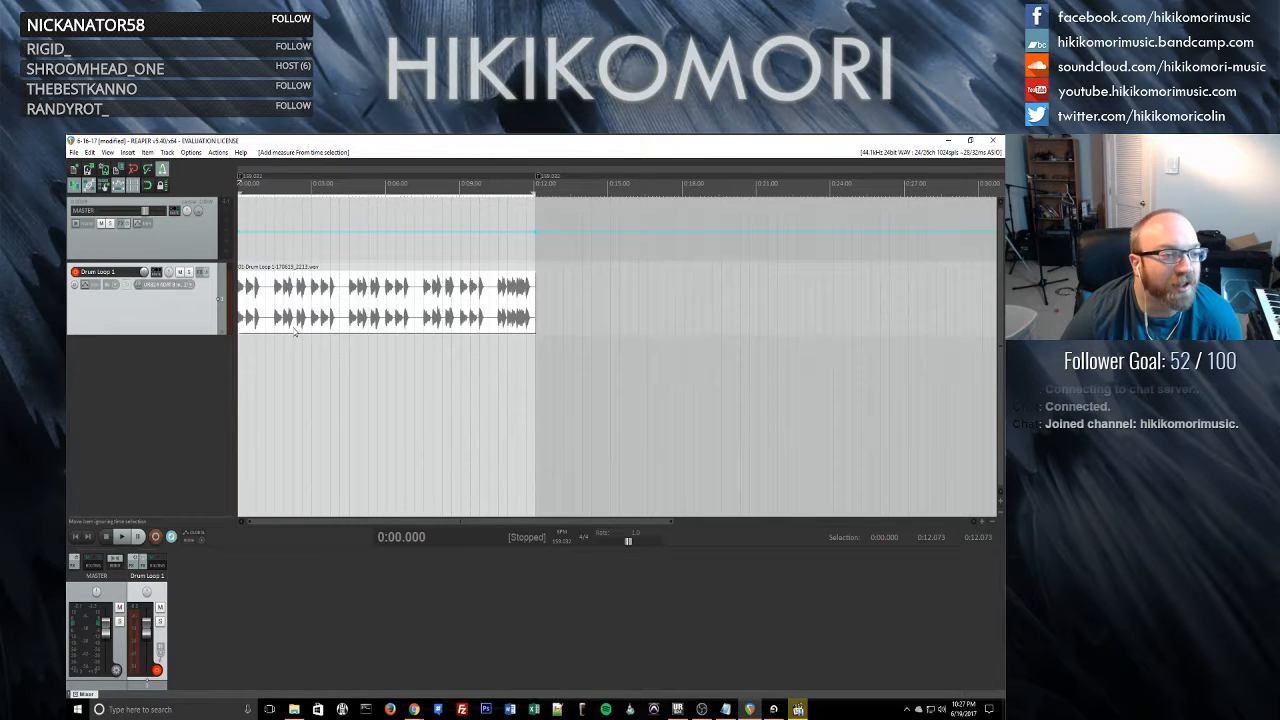
{"action": "left_click_drag", "start_coordinate": [274, 335], "coordinate": [581, 318]}
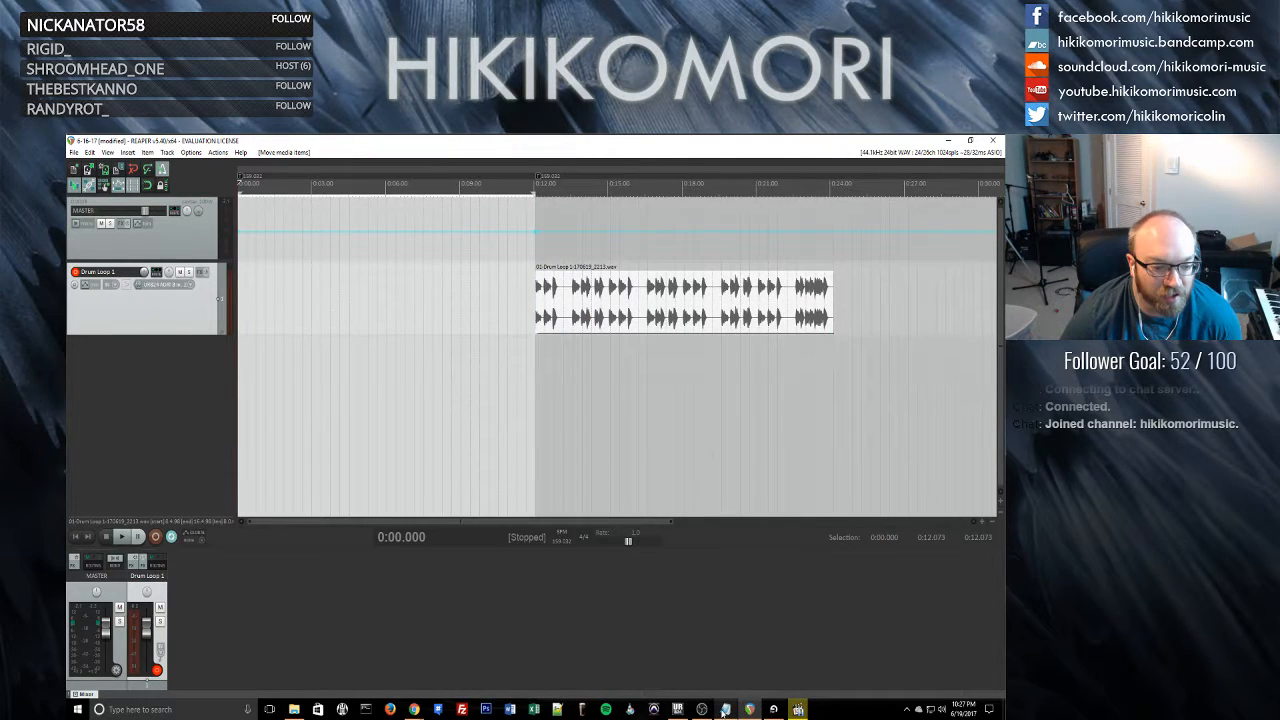
- Switch to Ableton Live and audition the first-row clips of the Perc, Cymbals, Bass 1, Bass 2 and Lead tracks one after another
{"action": "mouse_move", "coordinate": [702, 712]}
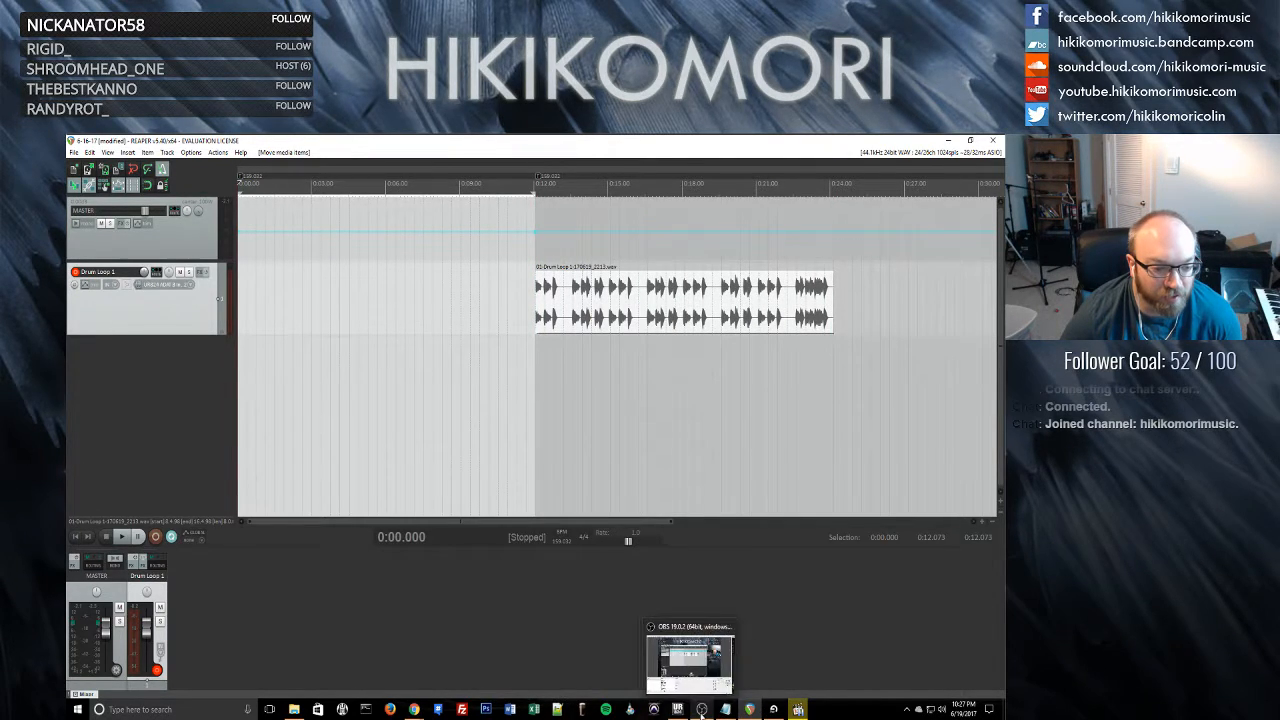
{"action": "left_click", "coordinate": [749, 710]}
{"action": "left_click", "coordinate": [775, 710]}
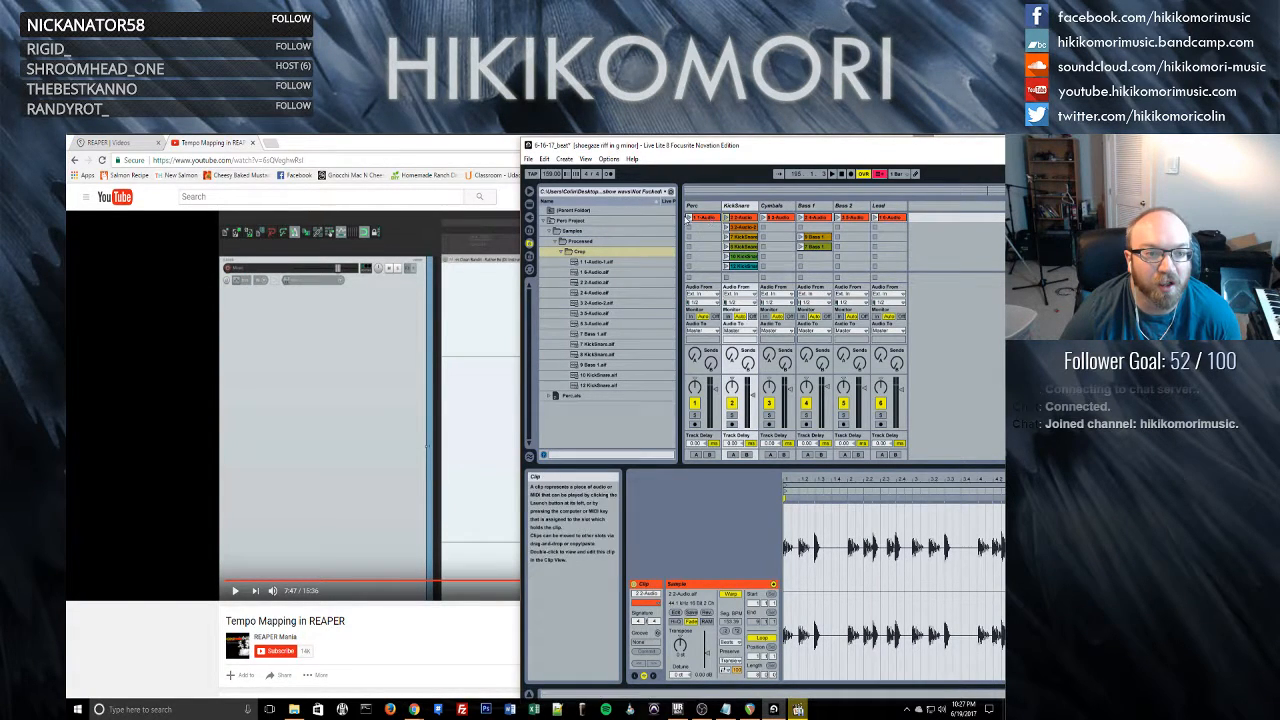
{"action": "left_click", "coordinate": [688, 217]}
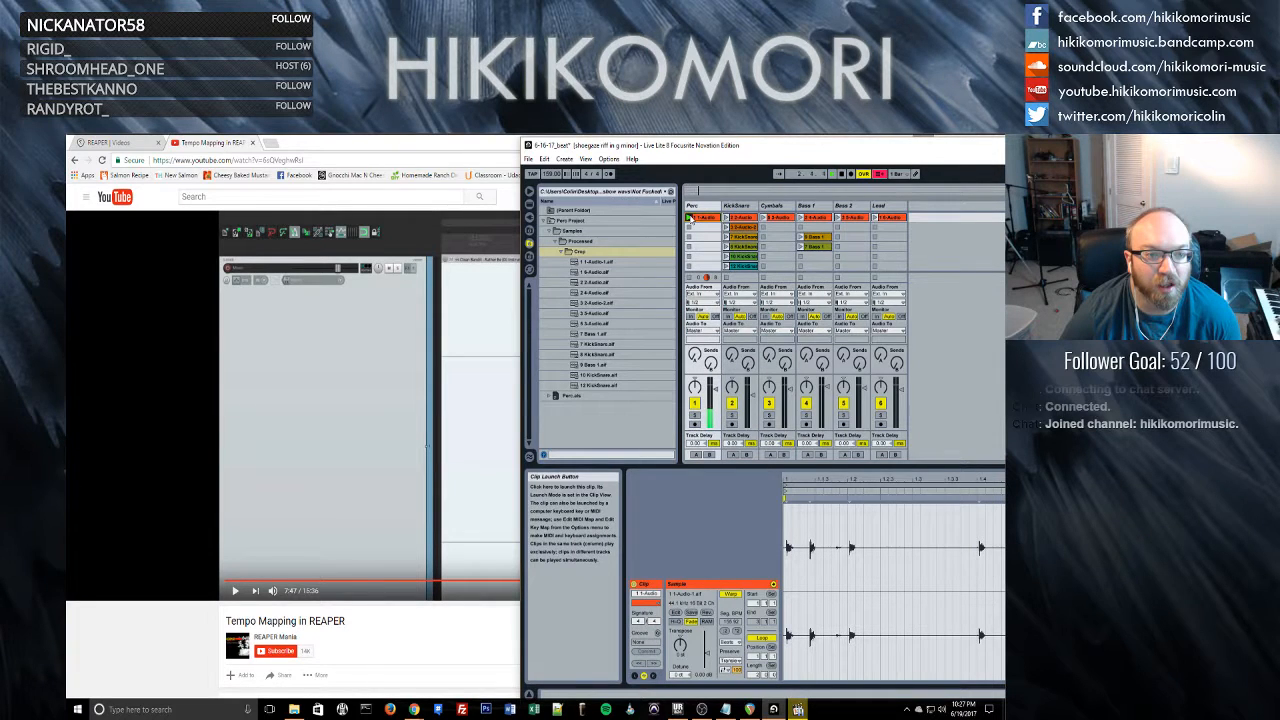
{"action": "left_click", "coordinate": [689, 277]}
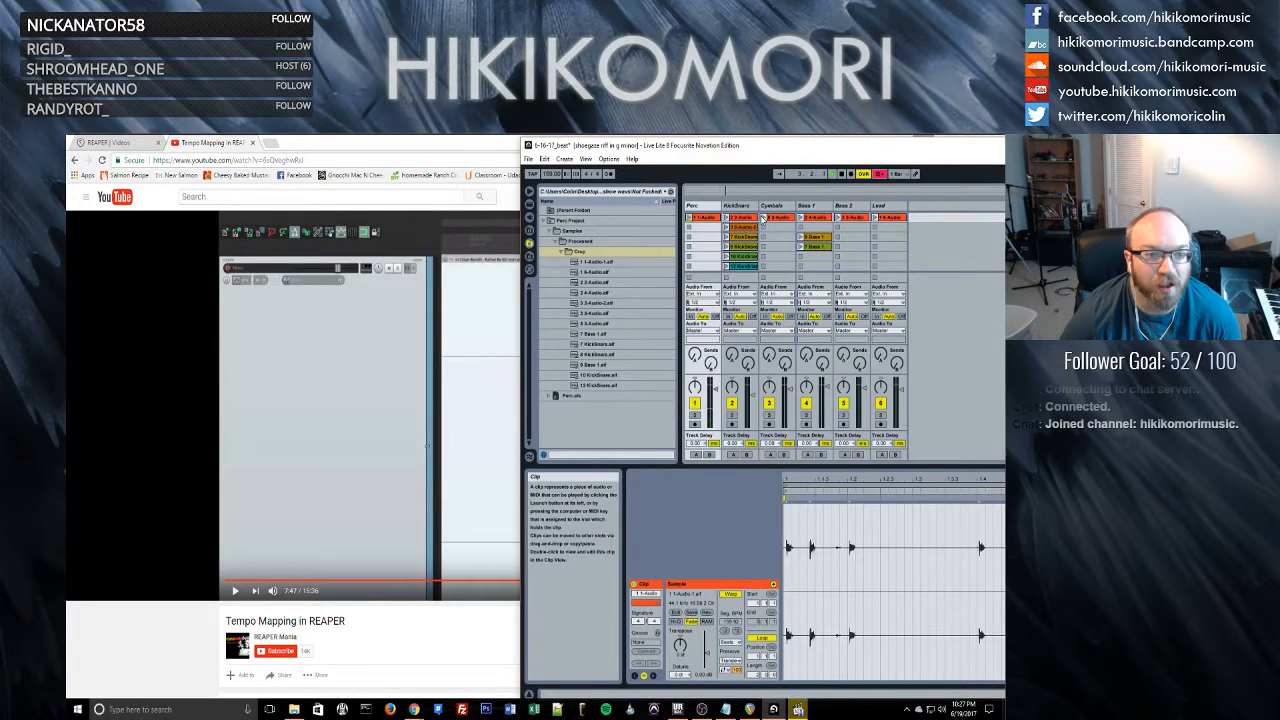
{"action": "left_click", "coordinate": [763, 217]}
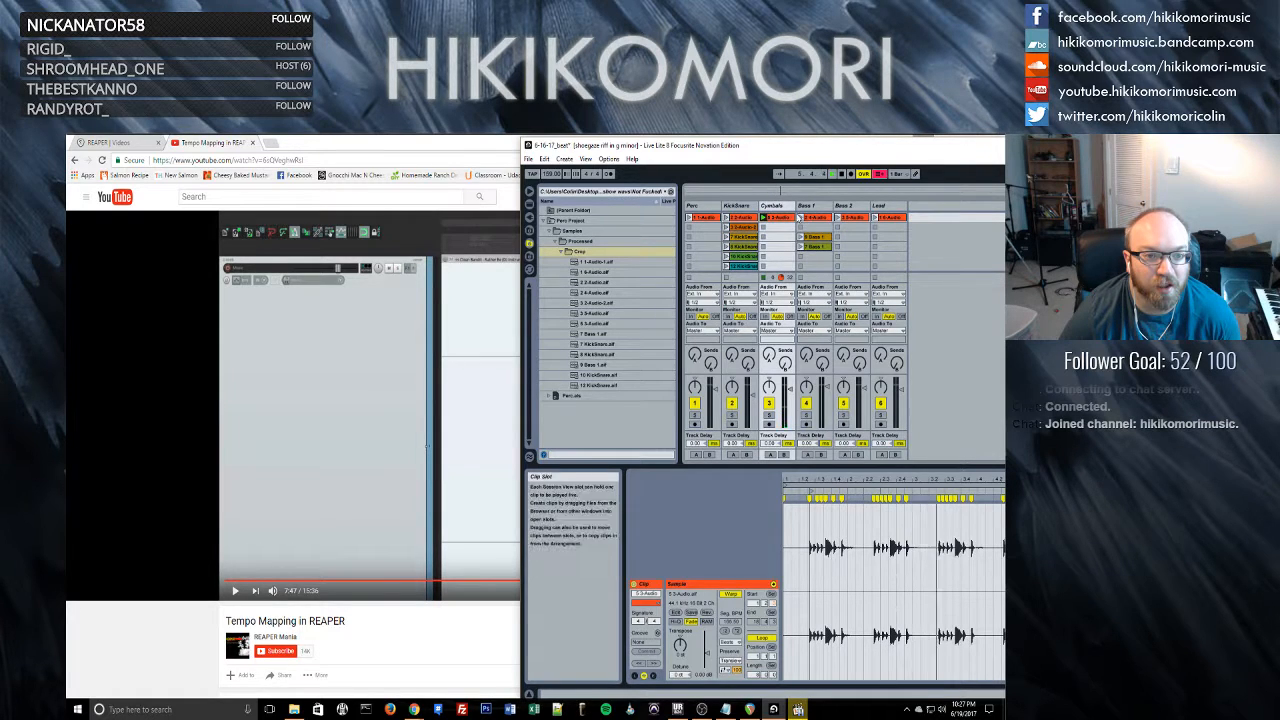
{"action": "left_click", "coordinate": [800, 217]}
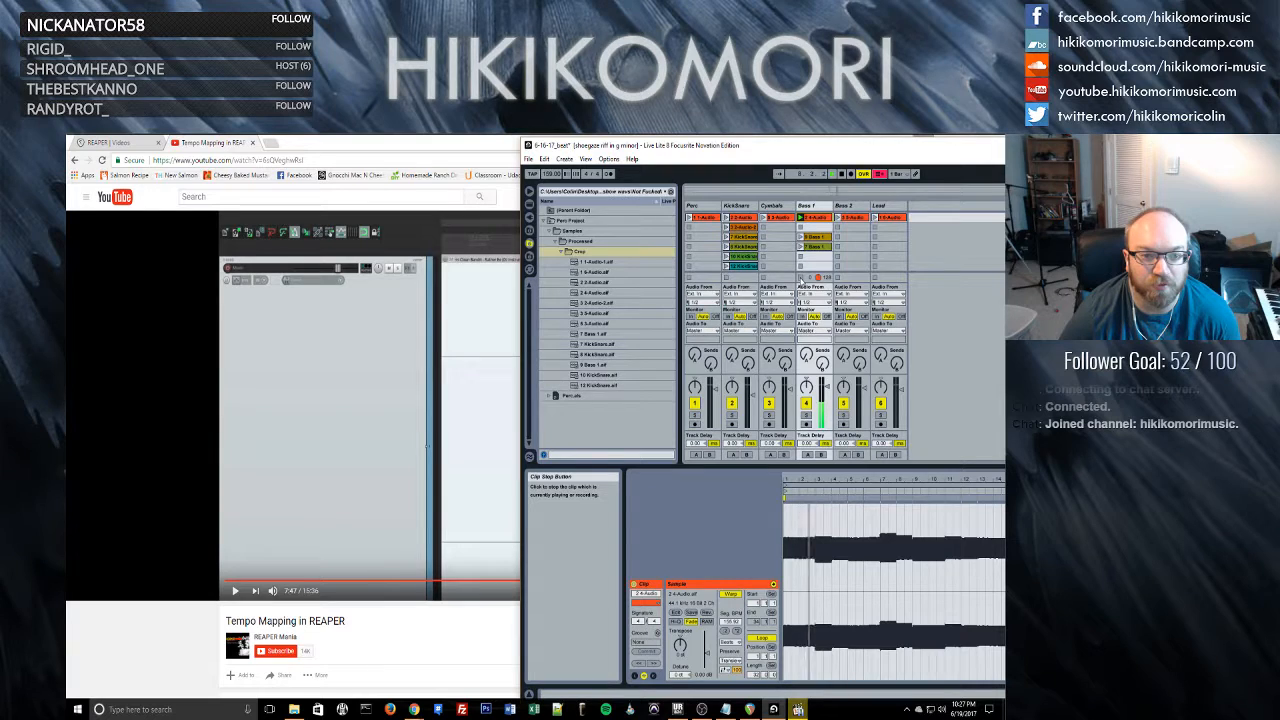
{"action": "left_click", "coordinate": [839, 217]}
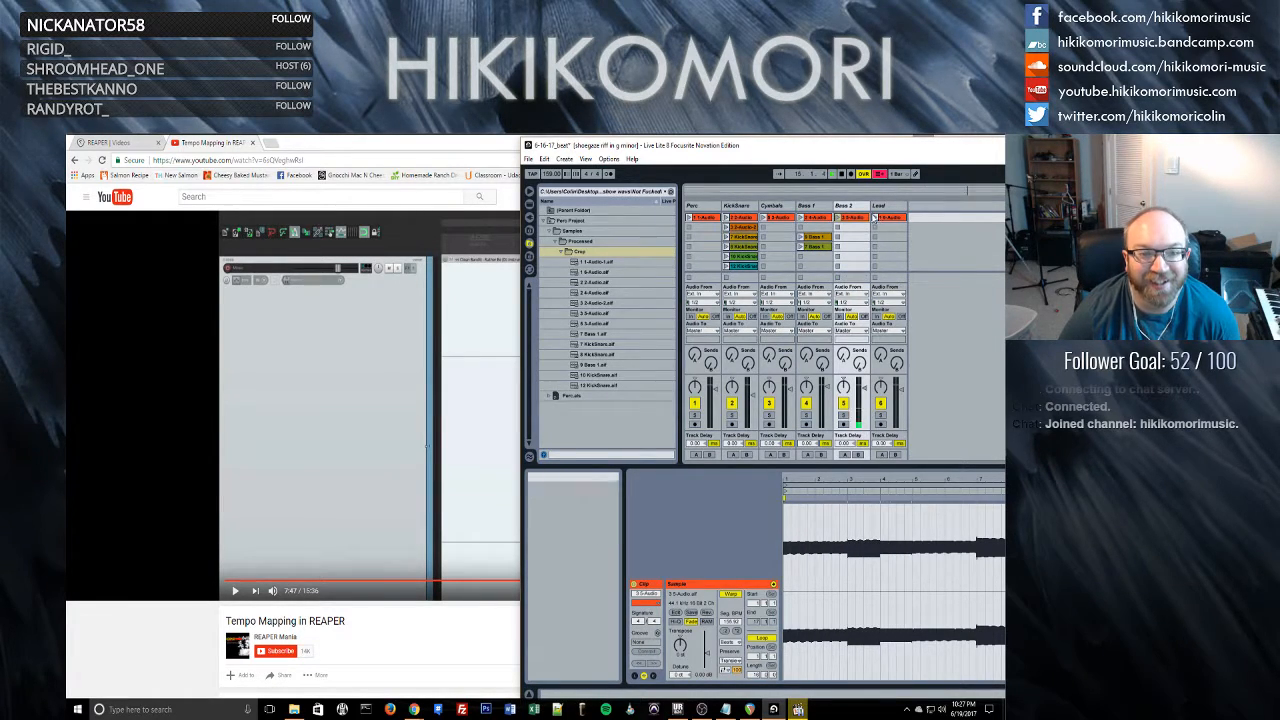
{"action": "left_click", "coordinate": [876, 217]}
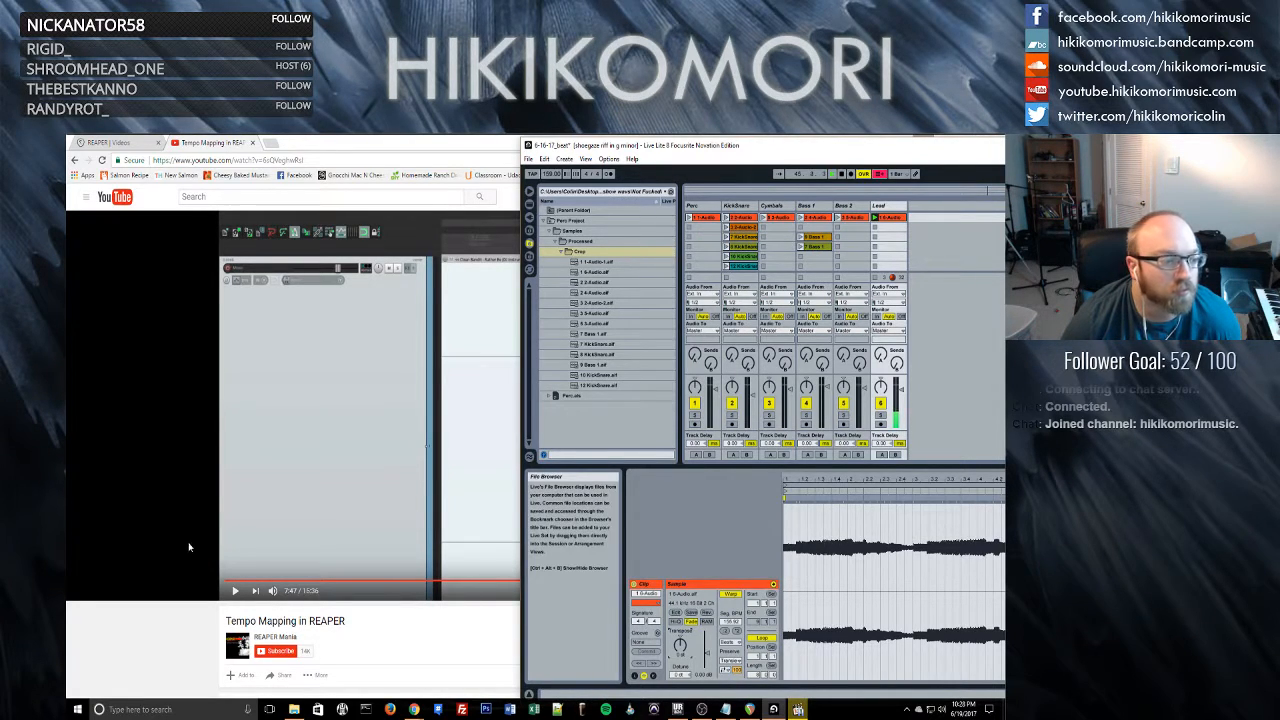
- Turn off looping for the Lead track's first clip
{"action": "mouse_move", "coordinate": [414, 709]}
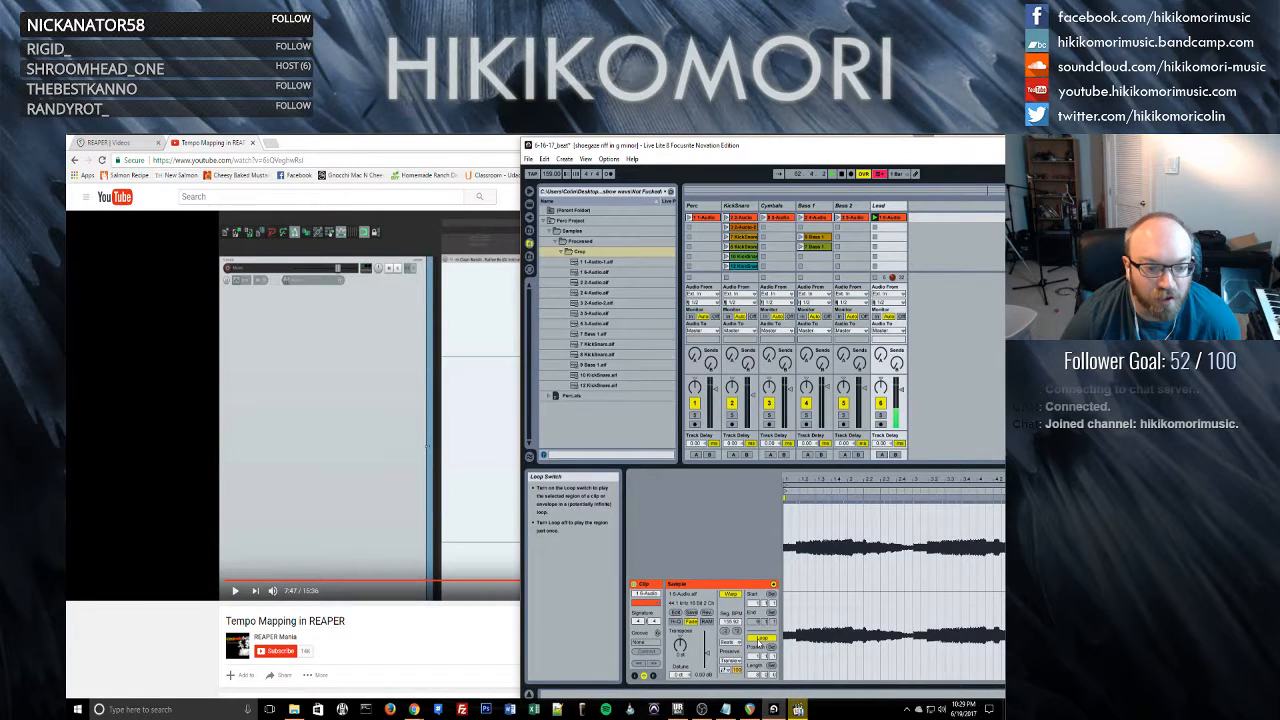
{"action": "left_click", "coordinate": [760, 640]}
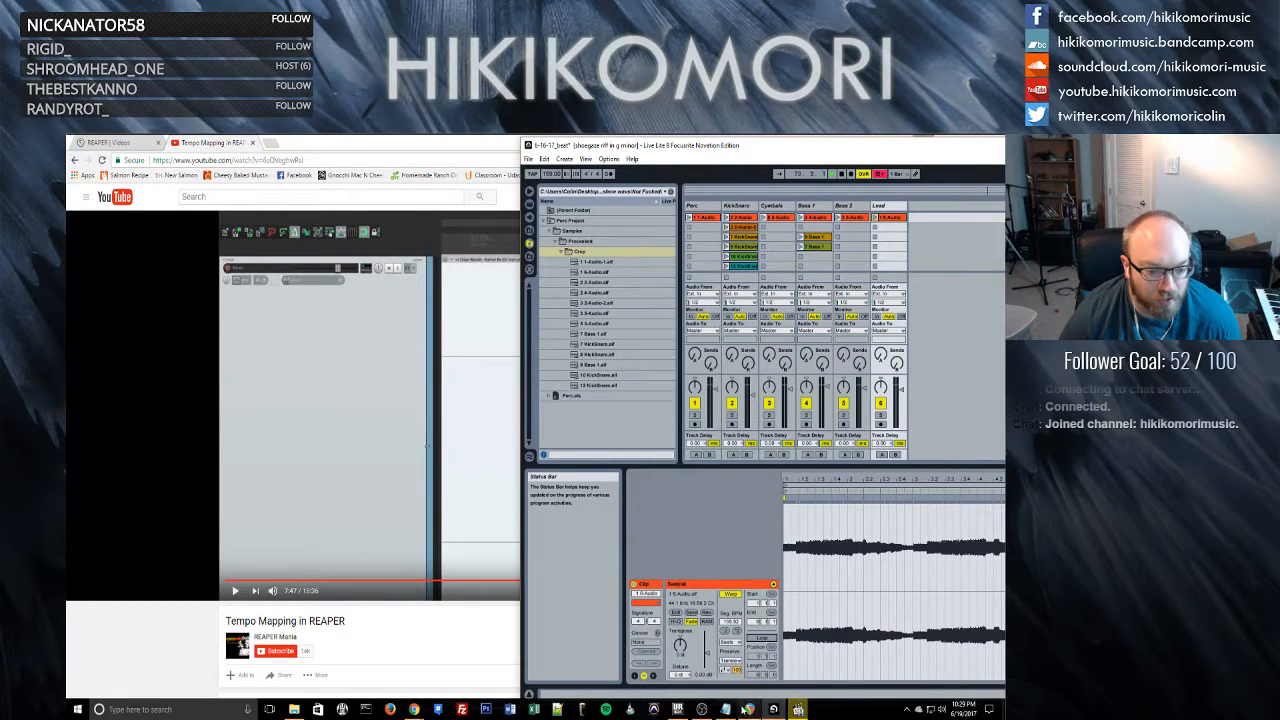
- Switch to REAPER and add a new track named "Lead 1" below Drum Loop 1
{"action": "left_click", "coordinate": [750, 712]}
{"action": "double_click", "coordinate": [172, 357]}
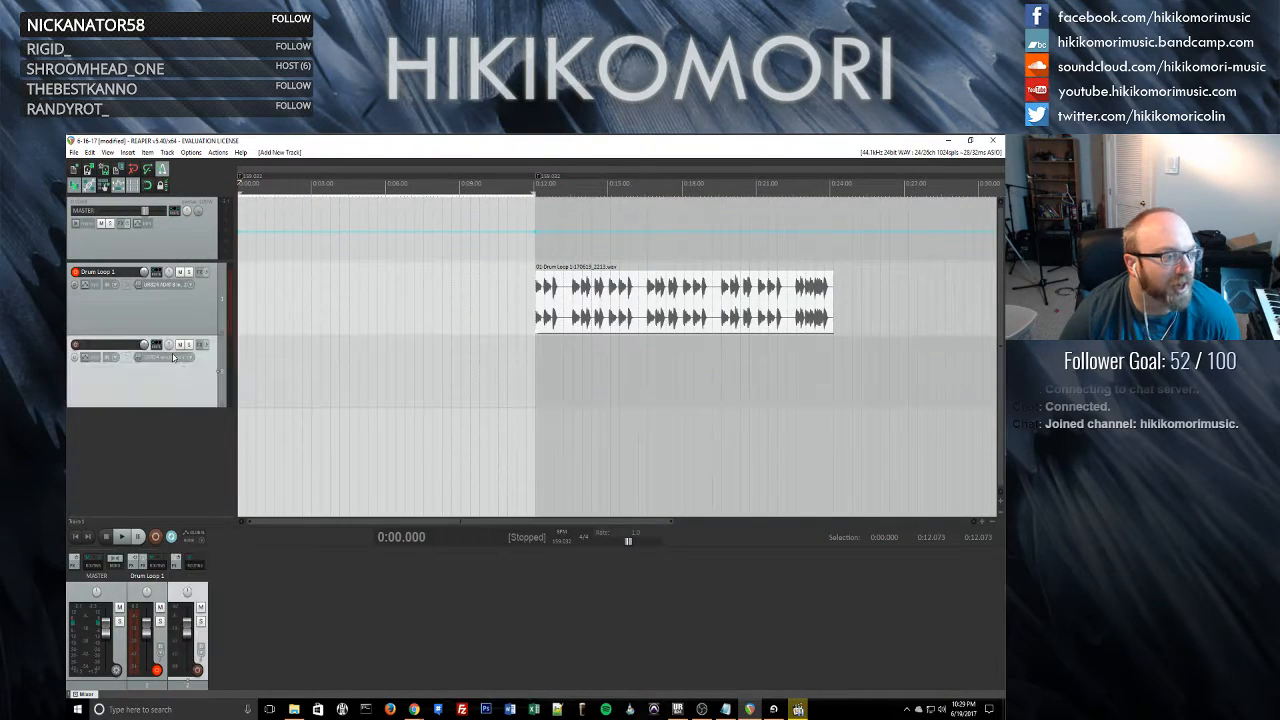
{"action": "double_click", "coordinate": [102, 344]}
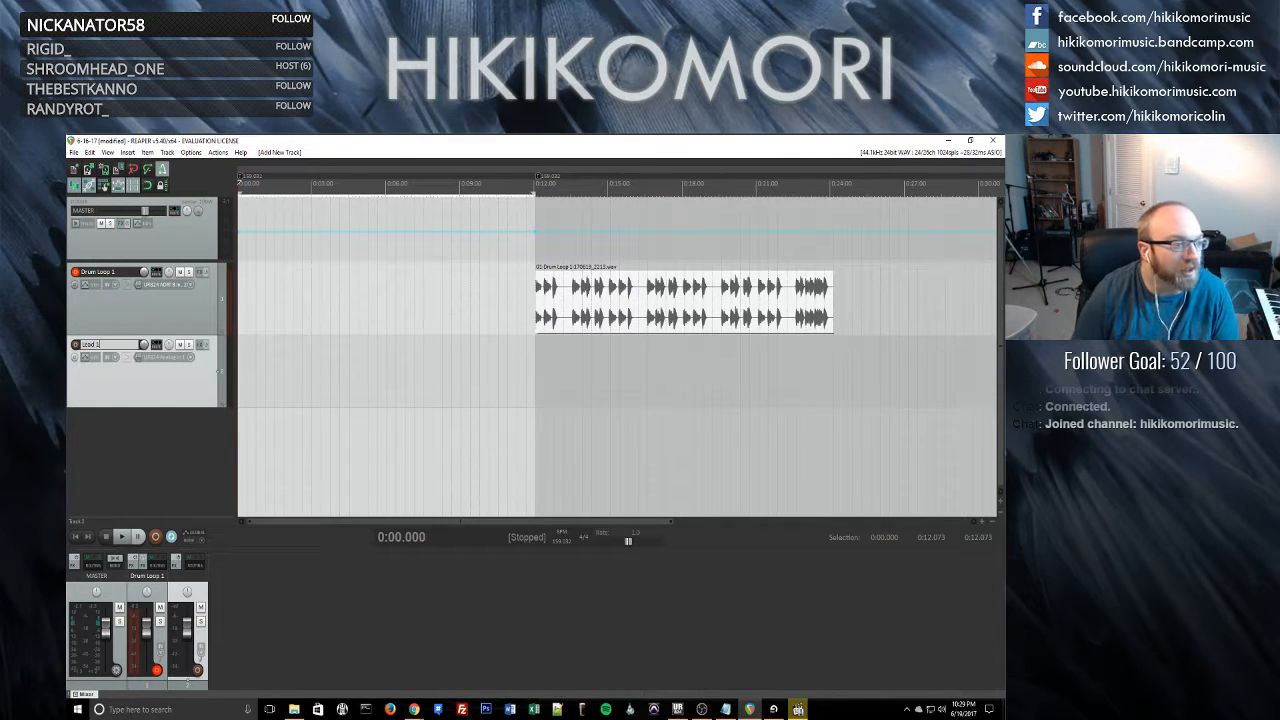
{"action": "key", "text": "Return"}
- Disarm Drum Loop 1 and arm Lead 1 for recording with the stereo input UR824 ADAT B In 1 / UR824 ADAT B In 2
{"action": "left_click", "coordinate": [75, 273]}
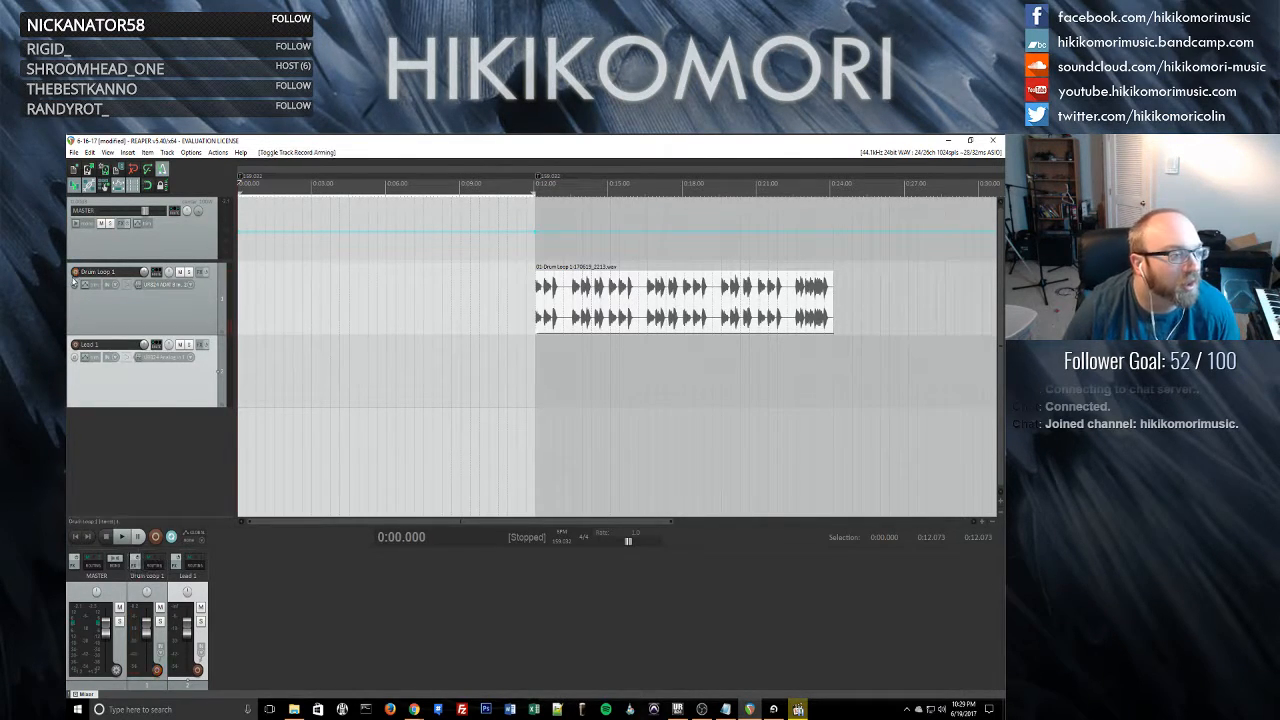
{"action": "left_click", "coordinate": [179, 362]}
{"action": "mouse_move", "coordinate": [220, 380]}
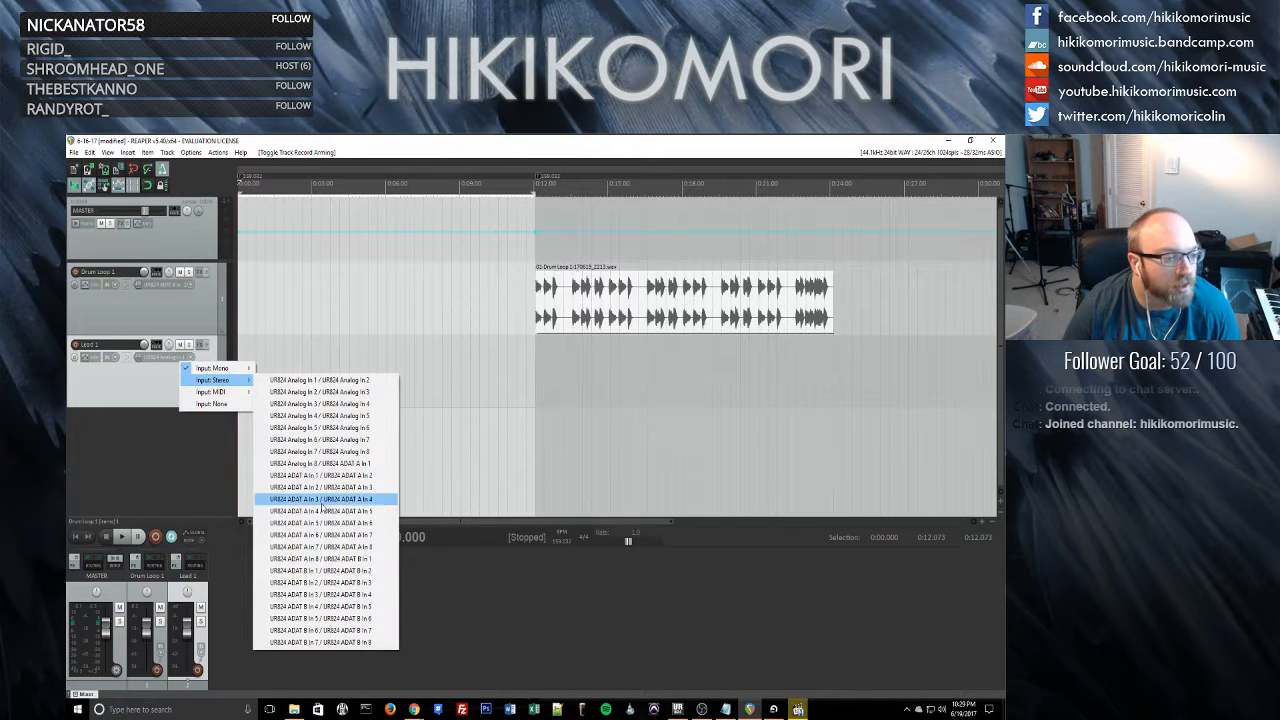
{"action": "left_click", "coordinate": [369, 570]}
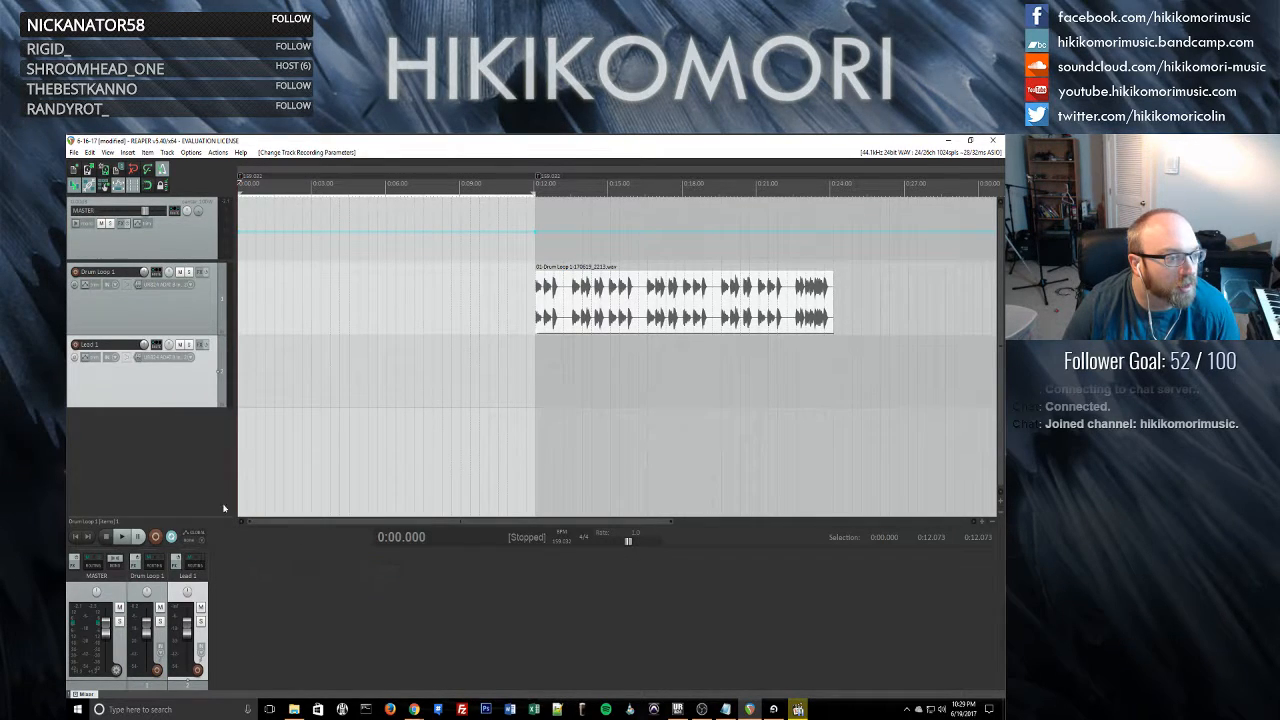
{"action": "left_click", "coordinate": [76, 345]}
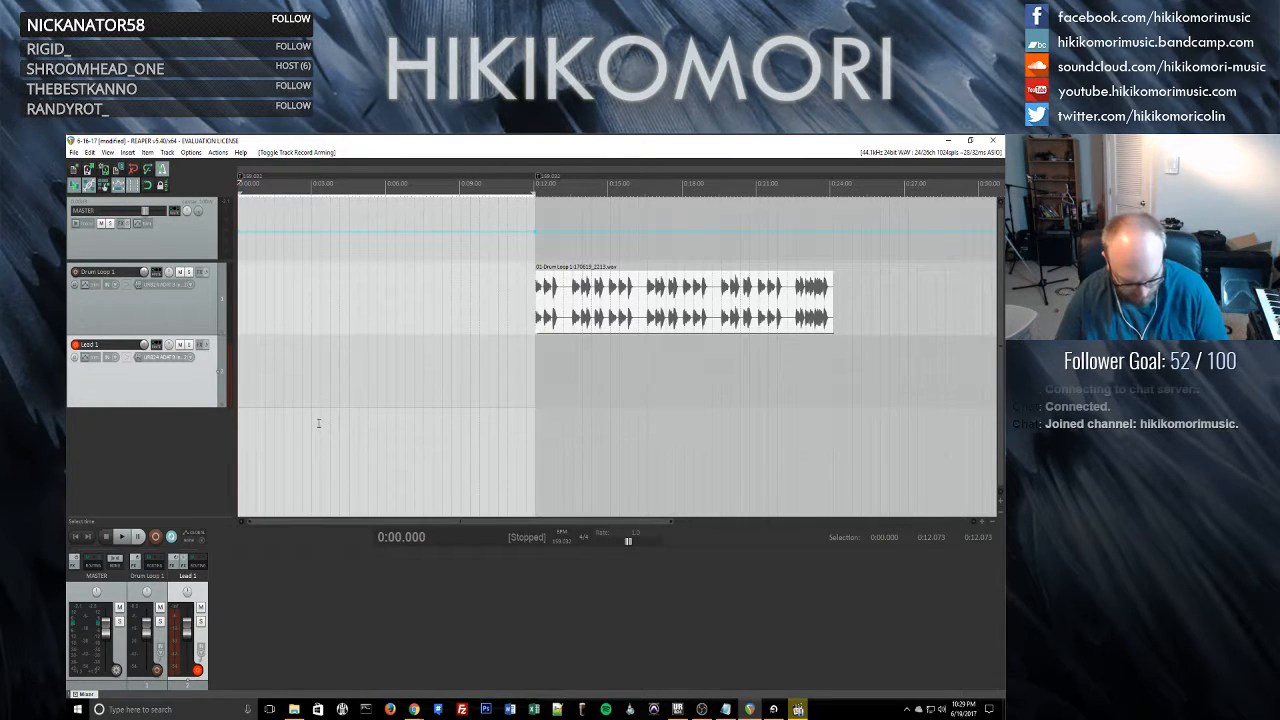
- Try to record the first Lead clip from Ableton Live onto REAPER's Lead 1 track, and save the recorded file
{"action": "key", "text": "ctrl+r"}
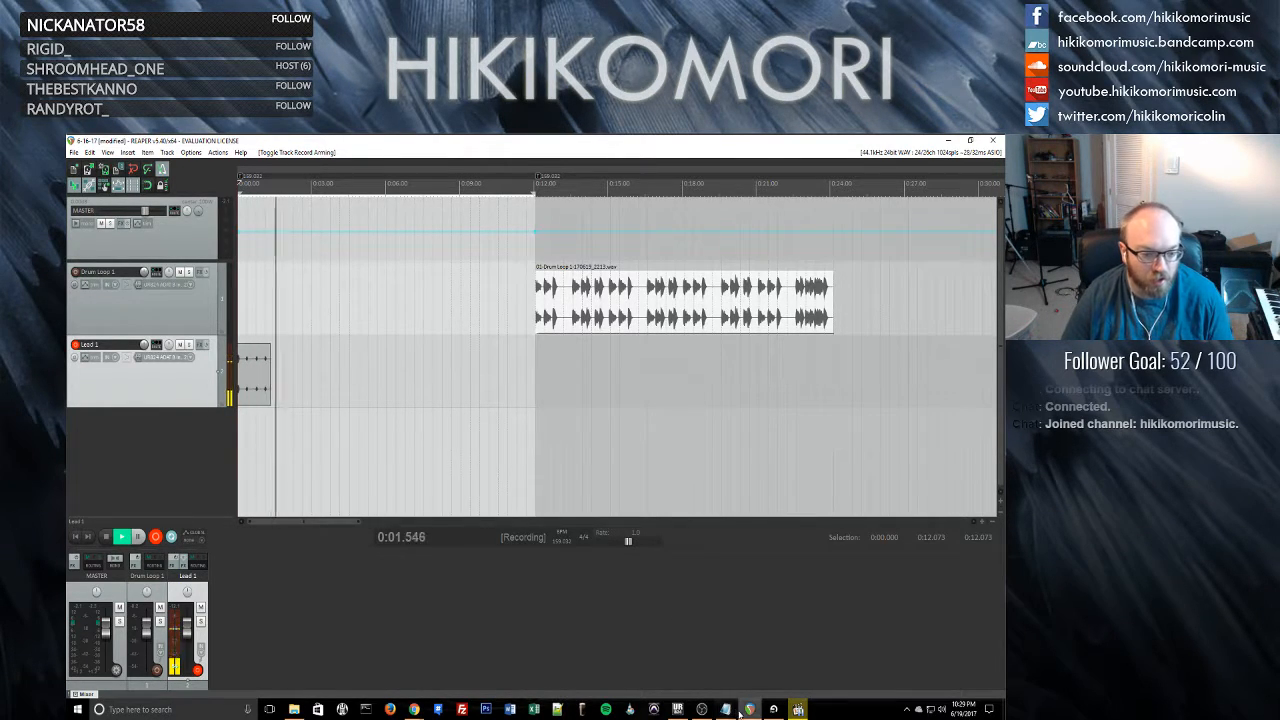
{"action": "left_click", "coordinate": [749, 709]}
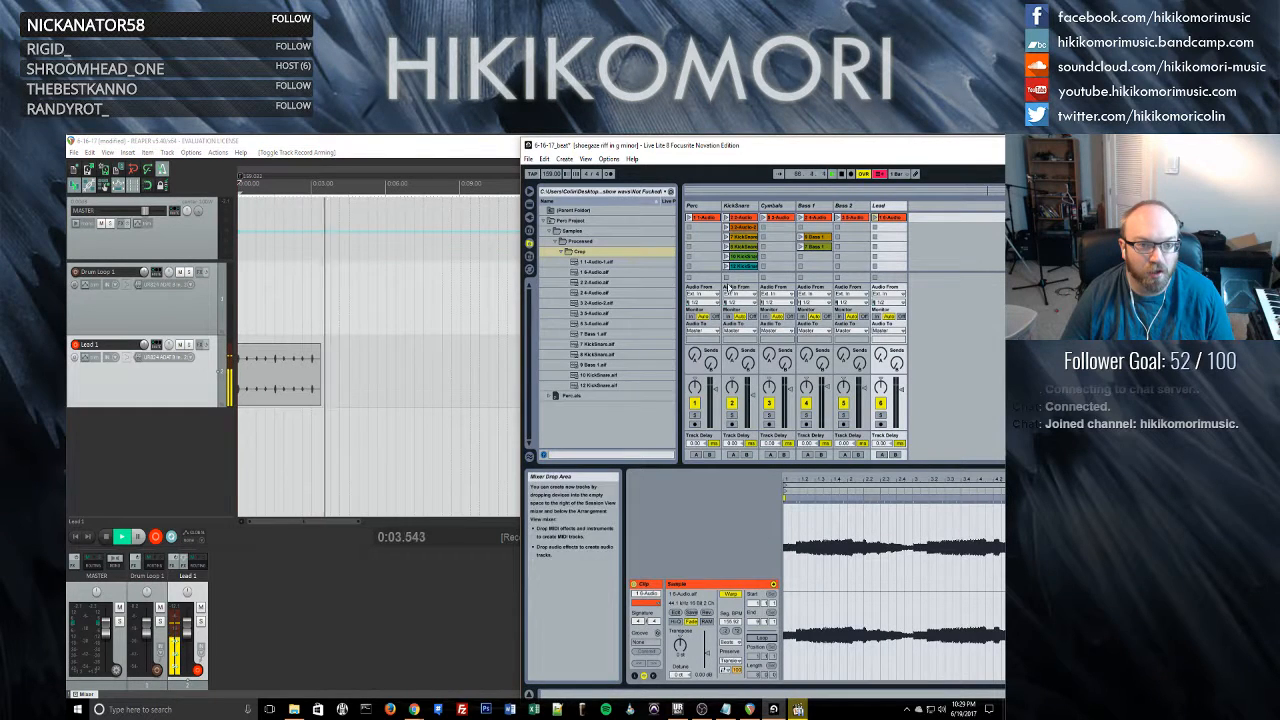
{"action": "left_click", "coordinate": [875, 217]}
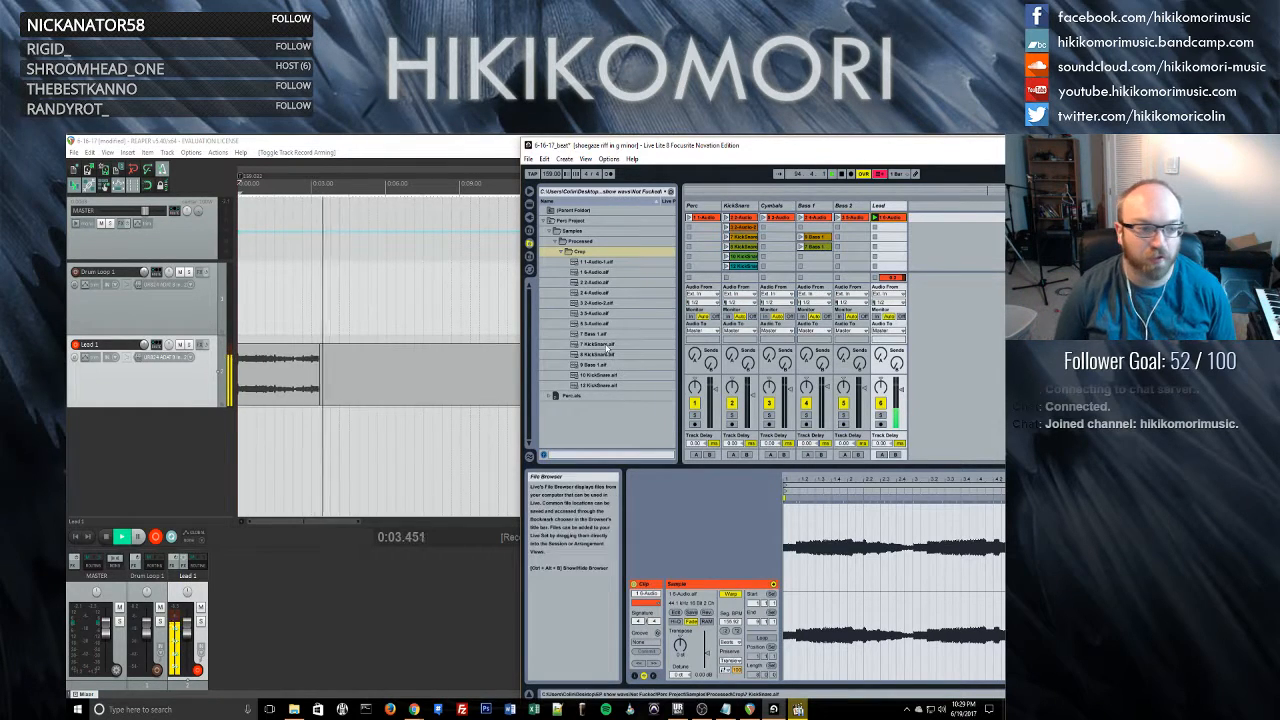
{"action": "left_click", "coordinate": [841, 174]}
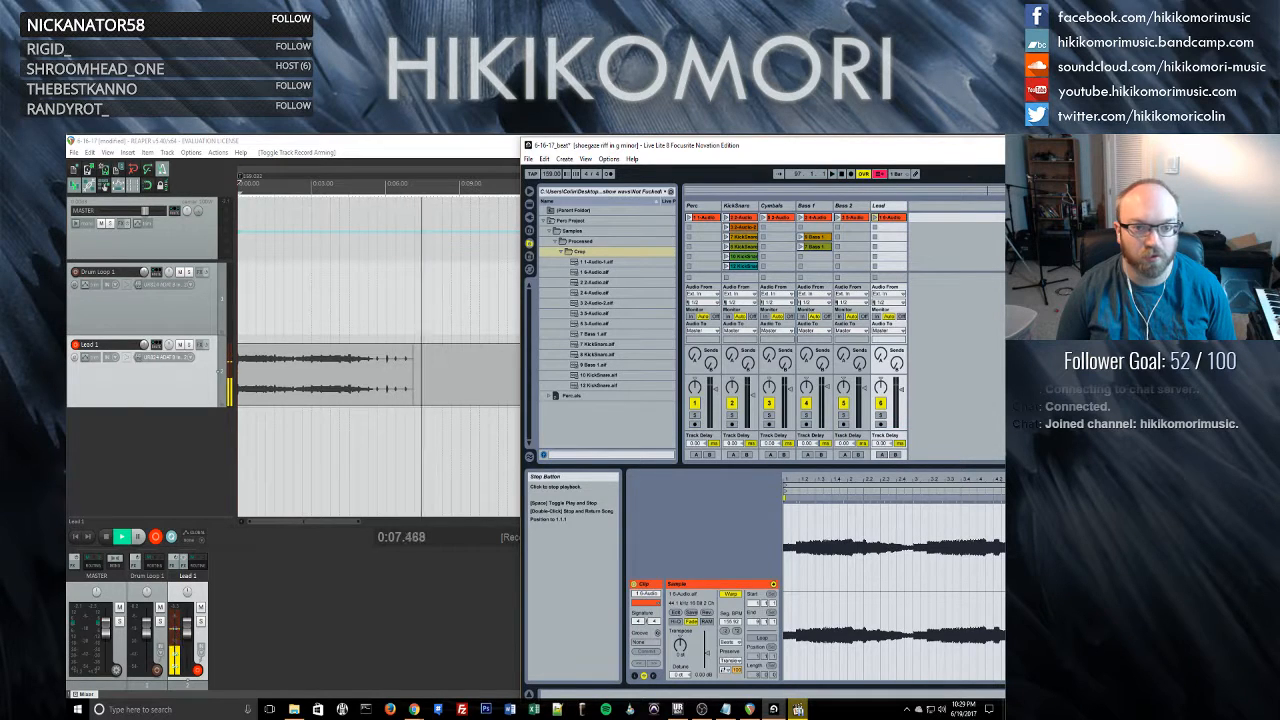
{"action": "left_click", "coordinate": [421, 520]}
{"action": "key", "text": "space"}
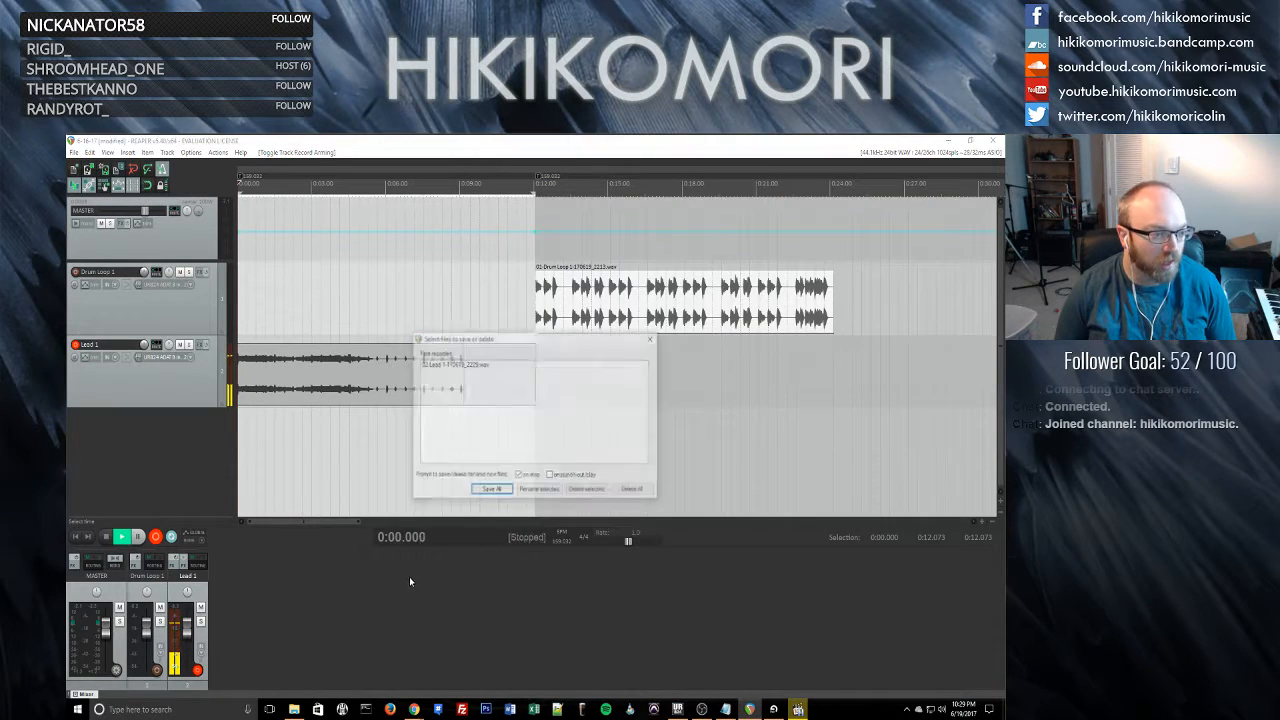
{"action": "left_click", "coordinate": [491, 490]}
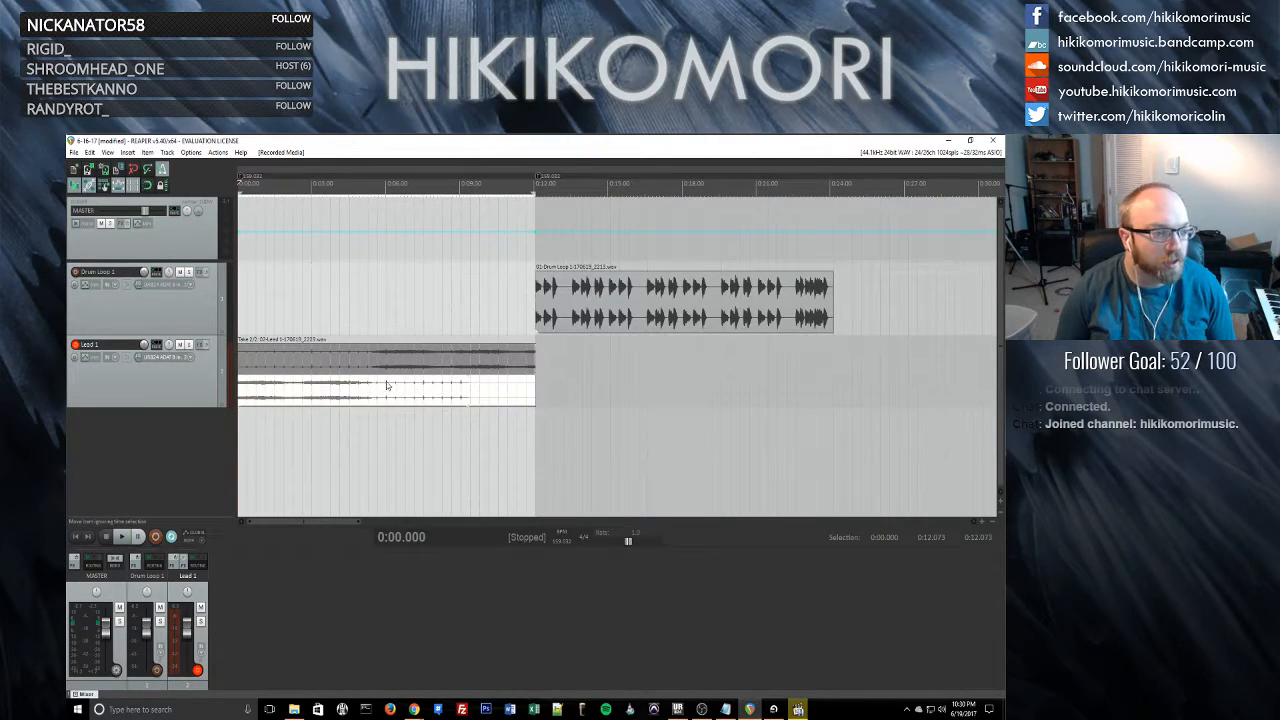
- Compare the two recorded takes on Lead 1, then delete the item that contains them
{"action": "left_click", "coordinate": [398, 404]}
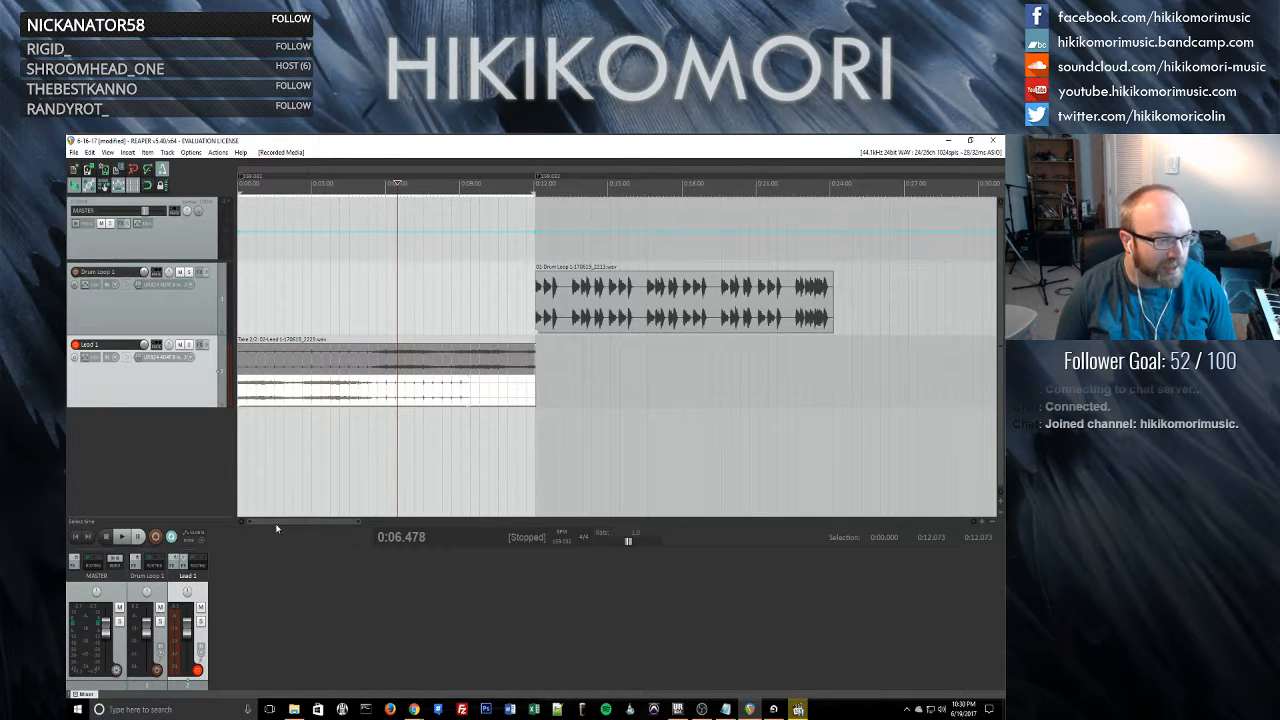
{"action": "left_click", "coordinate": [287, 401]}
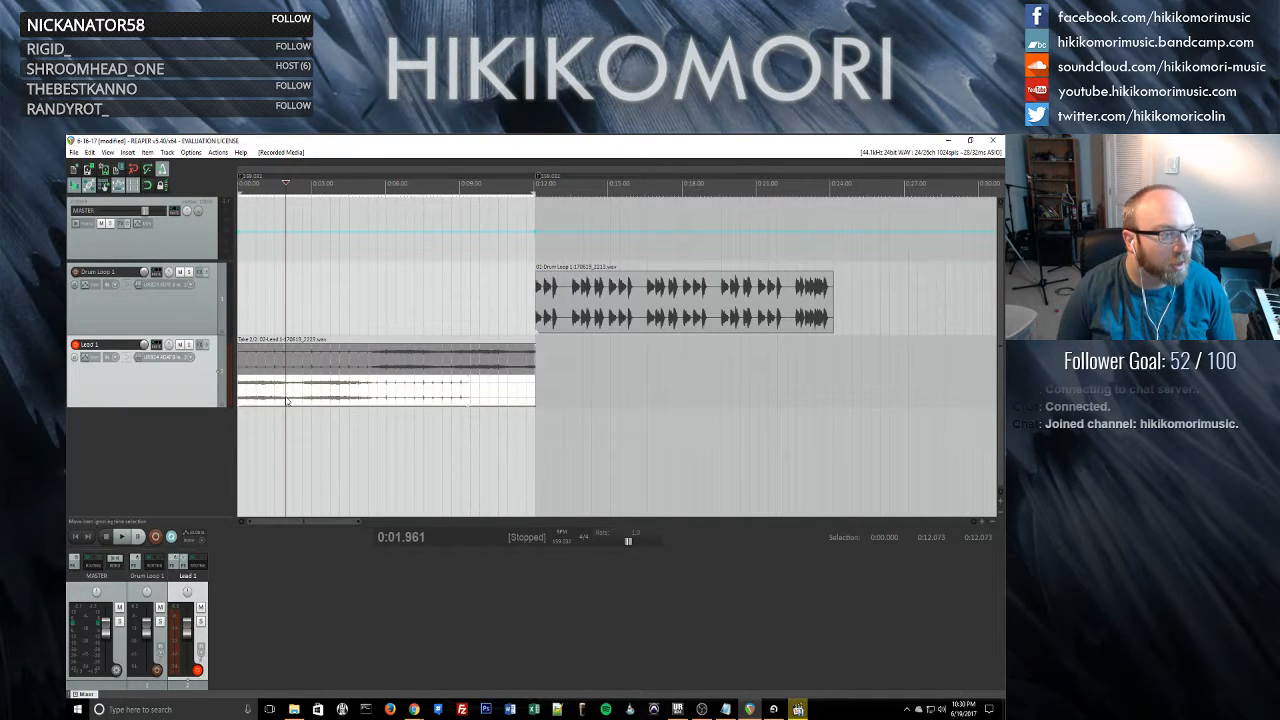
{"action": "left_click", "coordinate": [412, 379]}
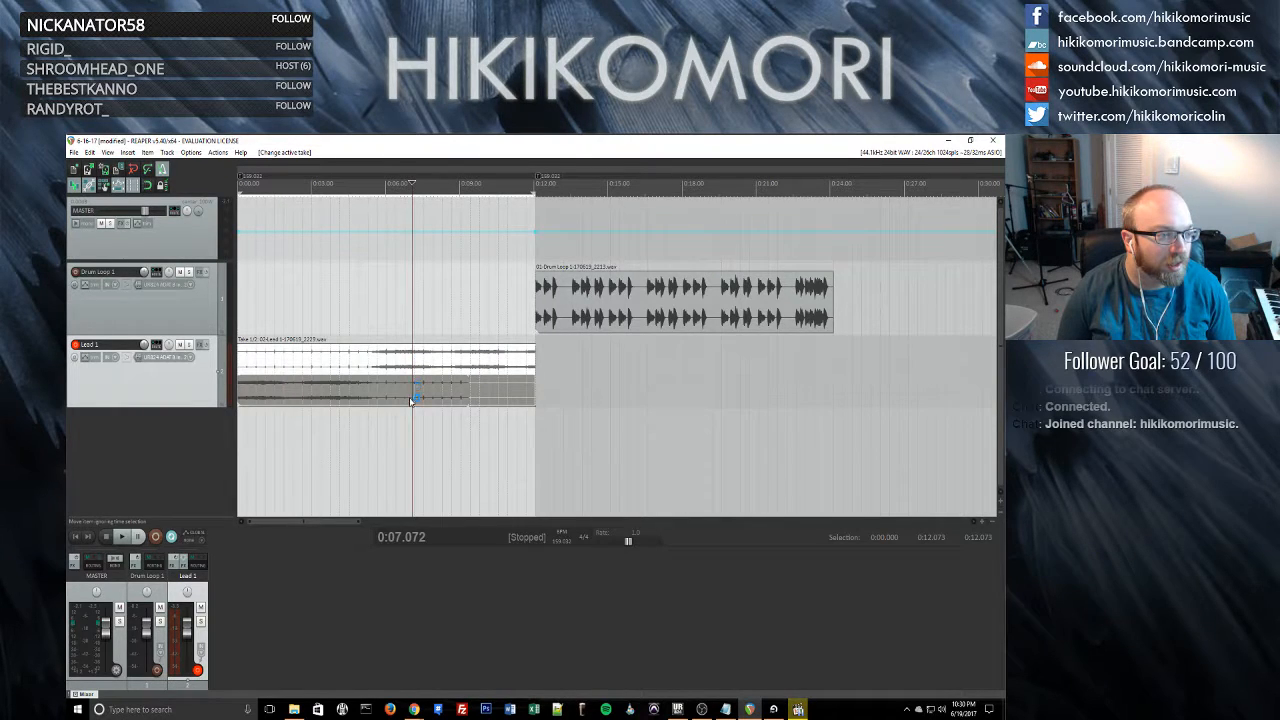
{"action": "left_click", "coordinate": [424, 367]}
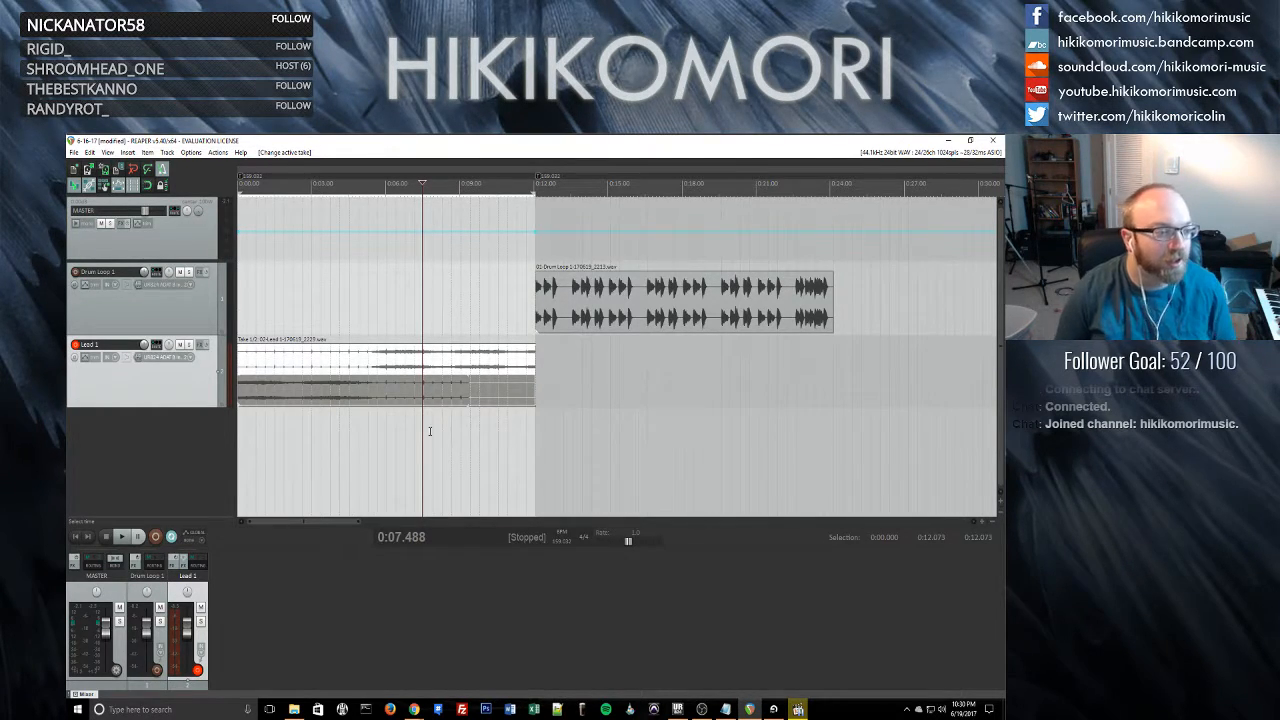
{"action": "left_click_drag", "start_coordinate": [346, 402], "coordinate": [320, 407]}
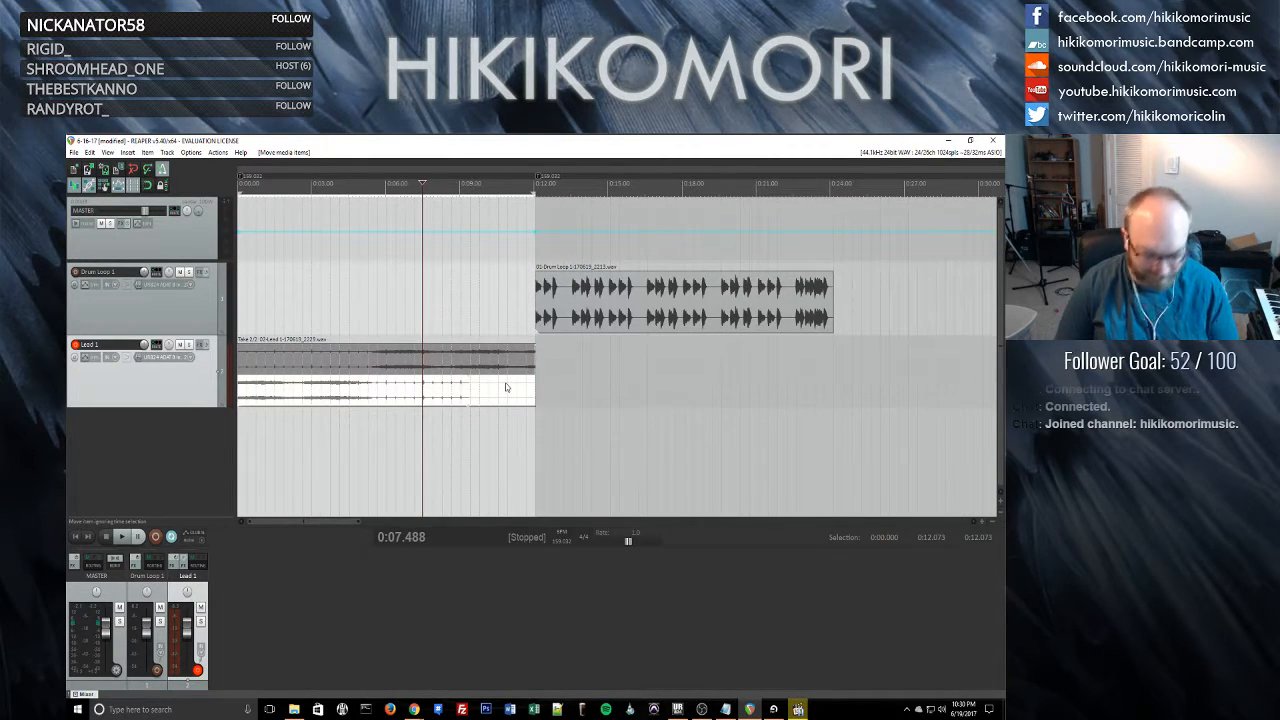
{"action": "key", "text": "Delete"}
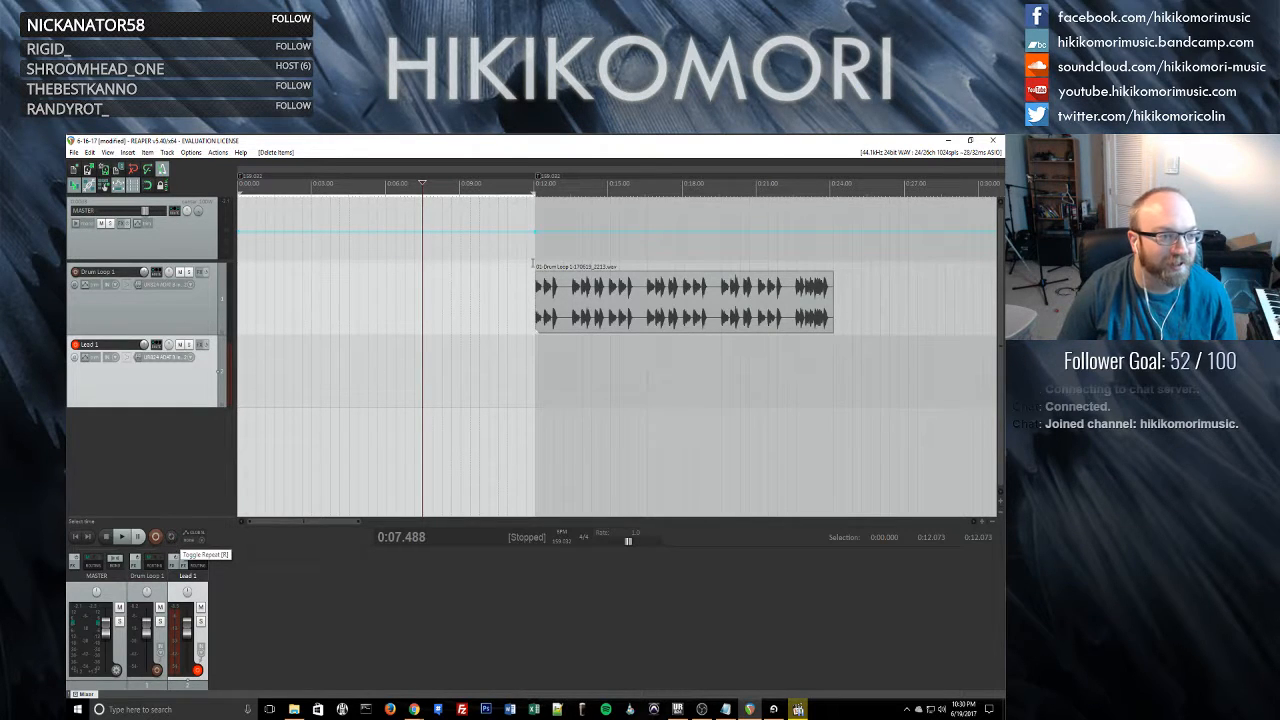
- Remove the time selection and return the edit cursor to the project start
{"action": "right_click", "coordinate": [530, 372]}
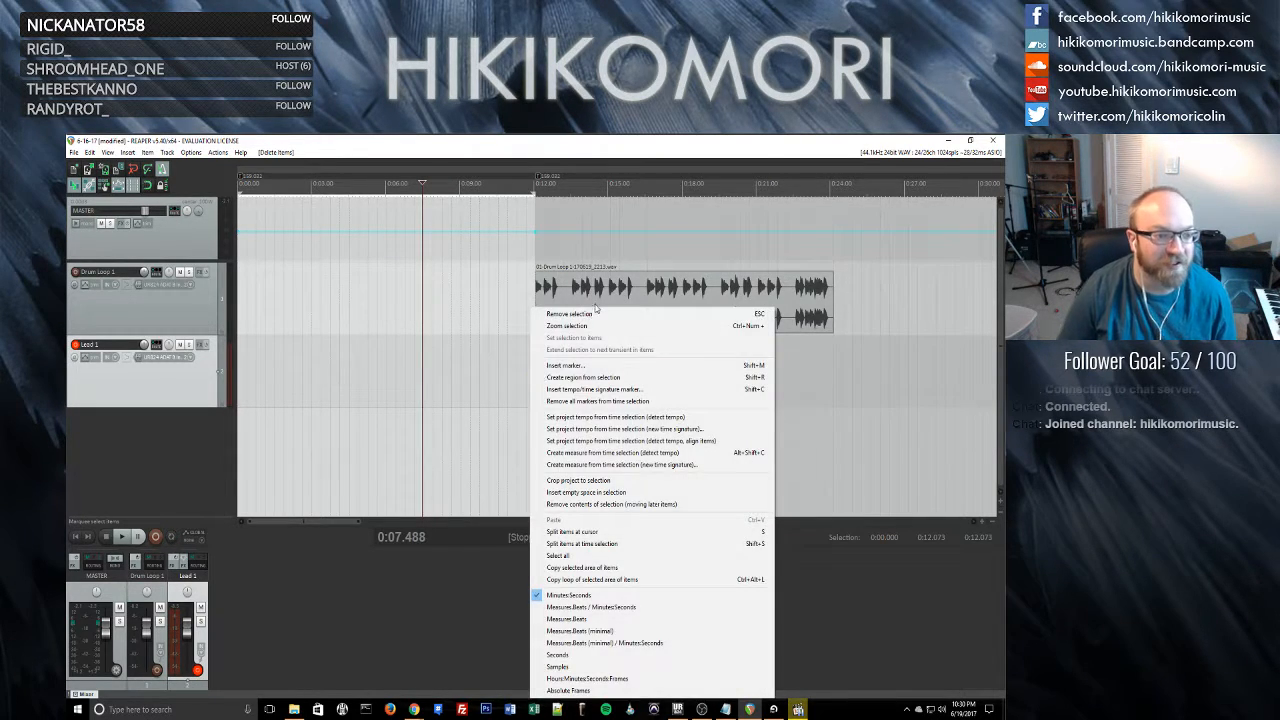
{"action": "left_click", "coordinate": [597, 314]}
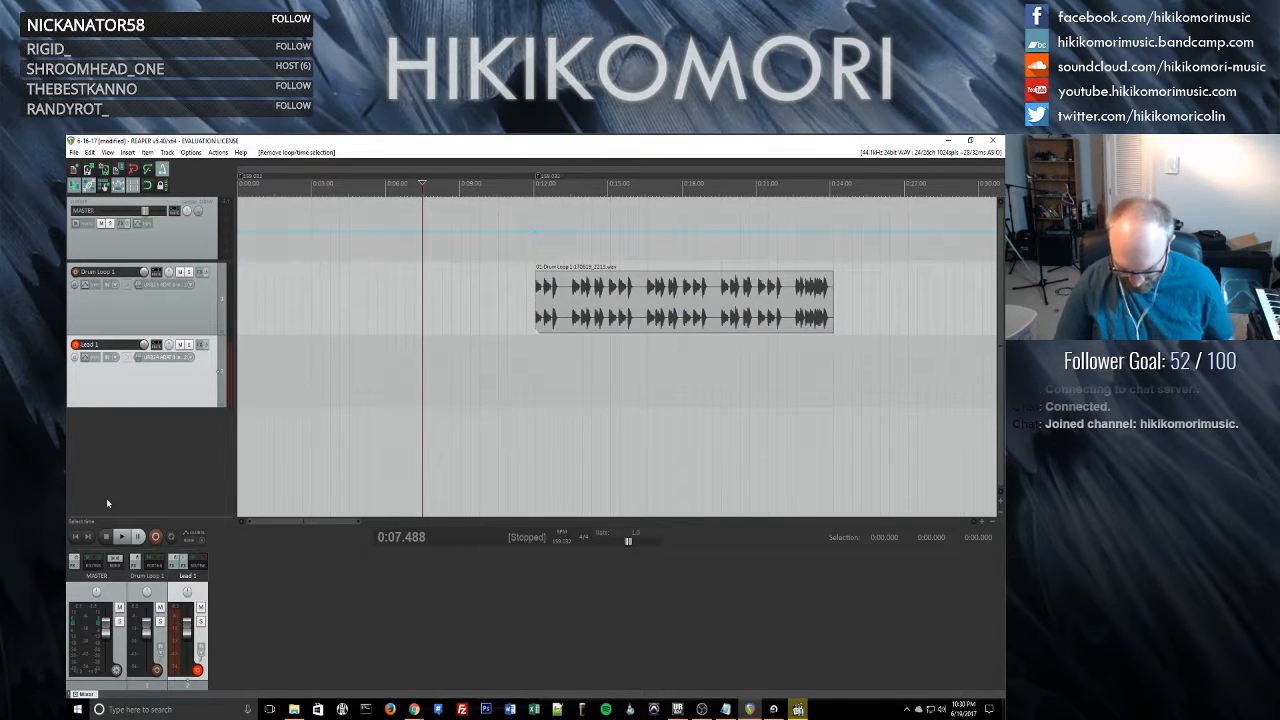
{"action": "key", "text": "Home"}
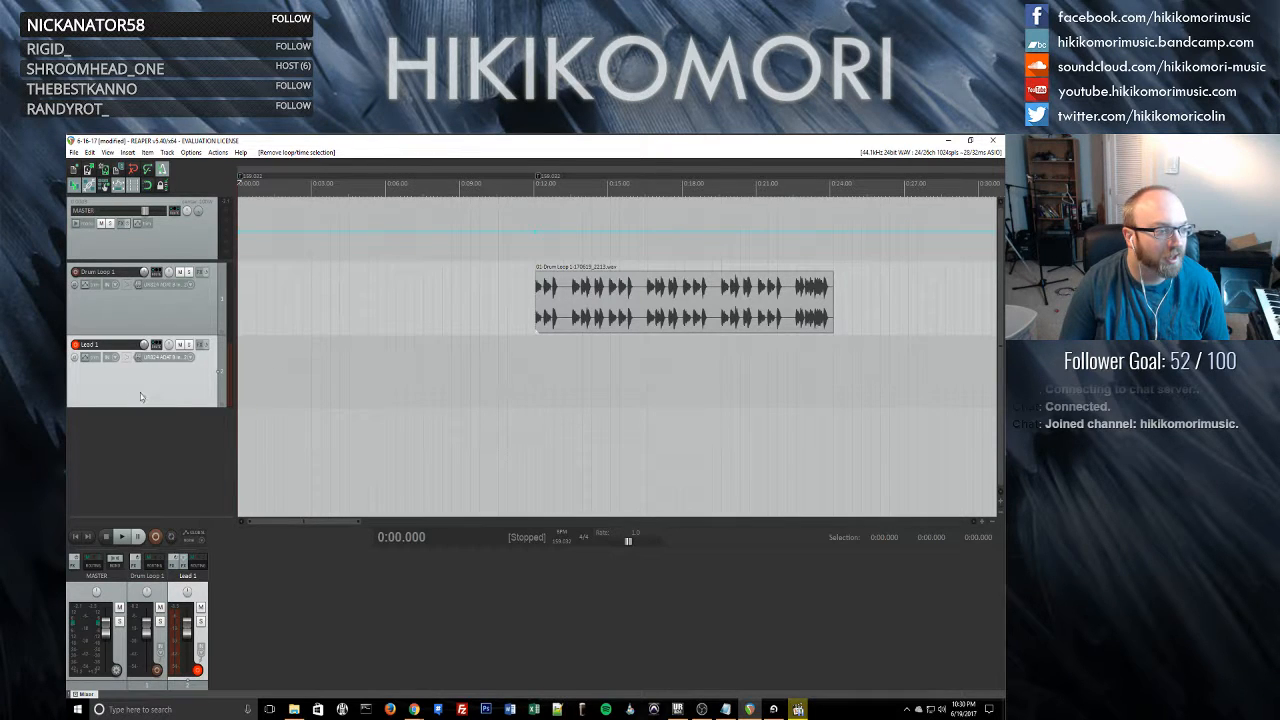
- Try to record Live's first Lead clip onto Lead 1 again from the project start, and keep the recorded file
{"action": "key", "text": "ctrl+r"}
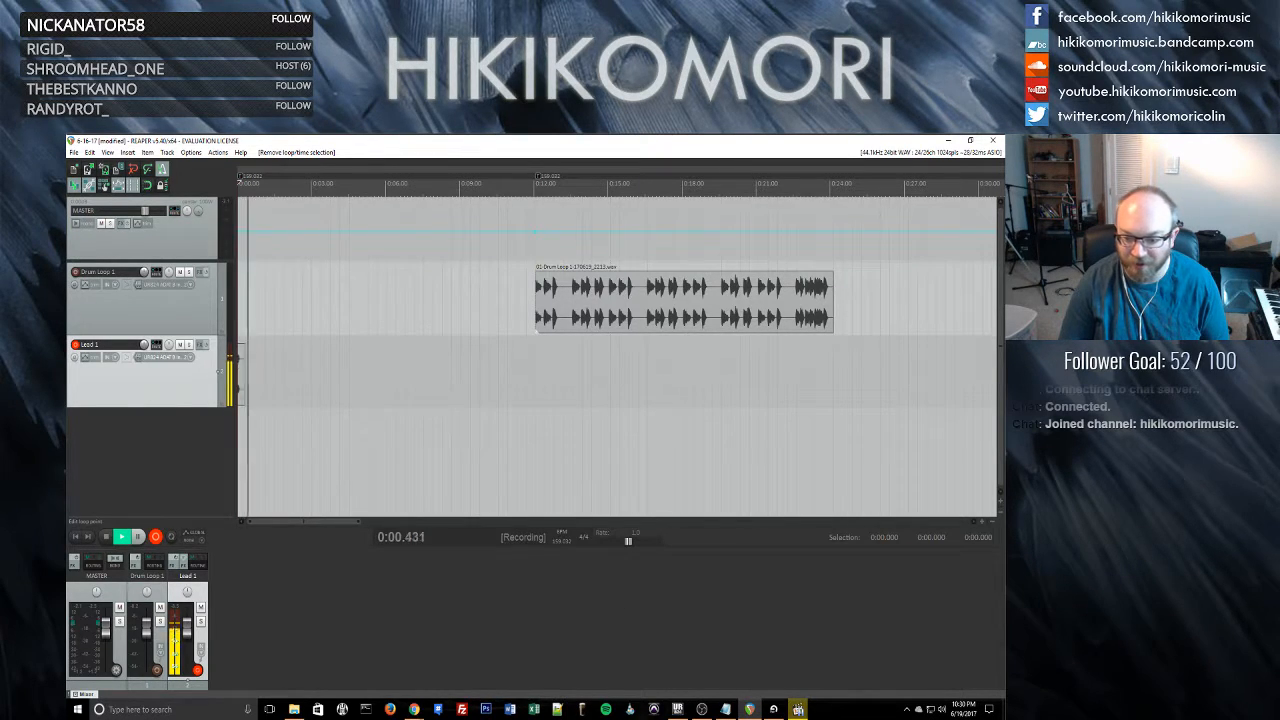
{"action": "key", "text": "alt+Tab"}
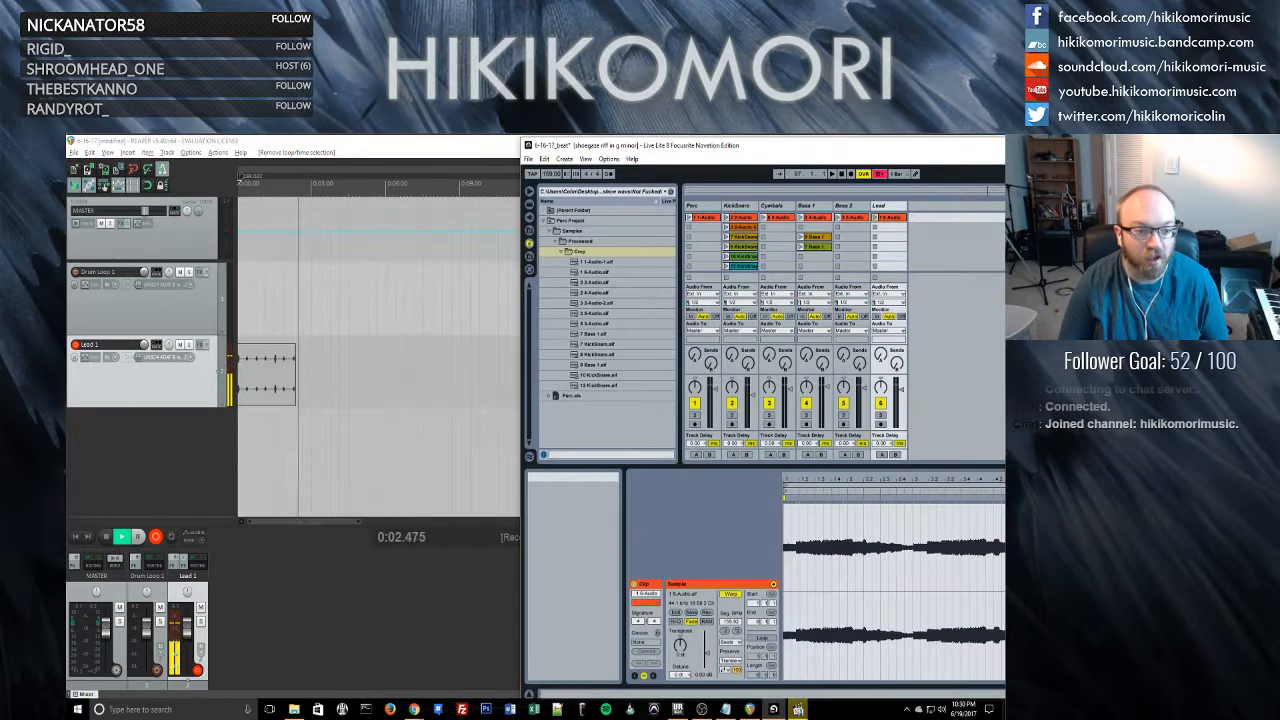
{"action": "left_click", "coordinate": [875, 217]}
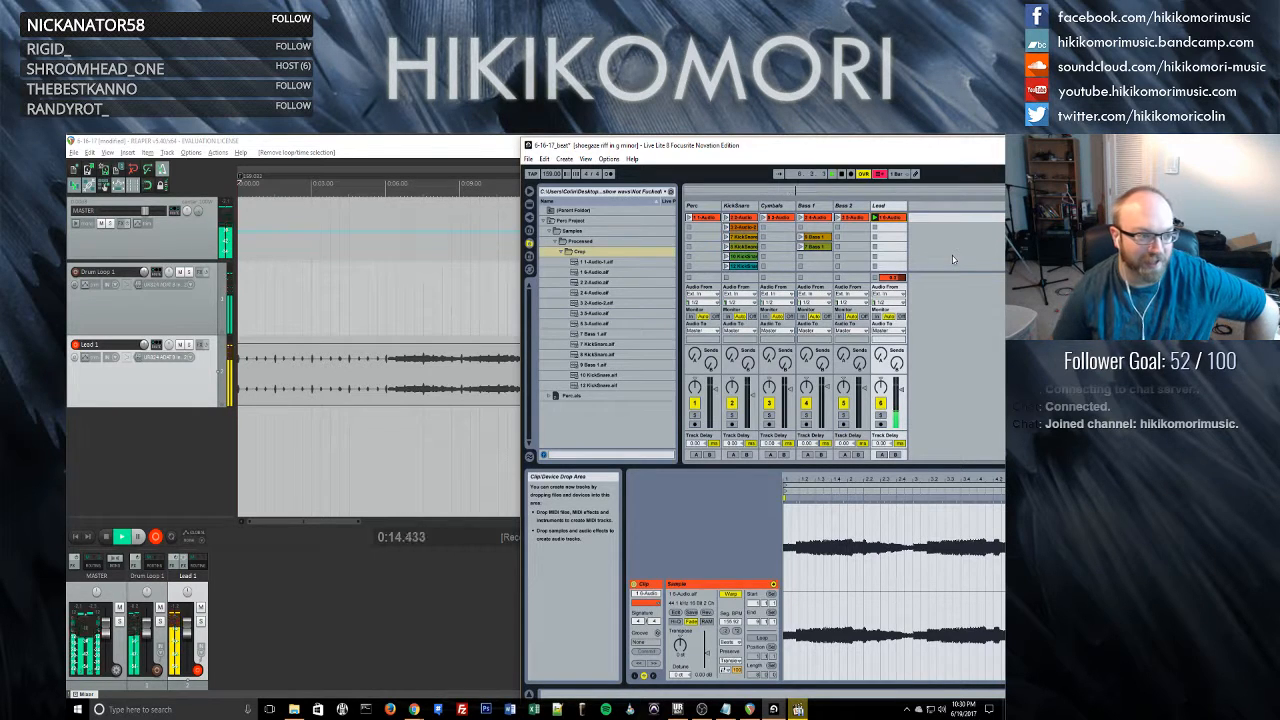
{"action": "left_click", "coordinate": [161, 468]}
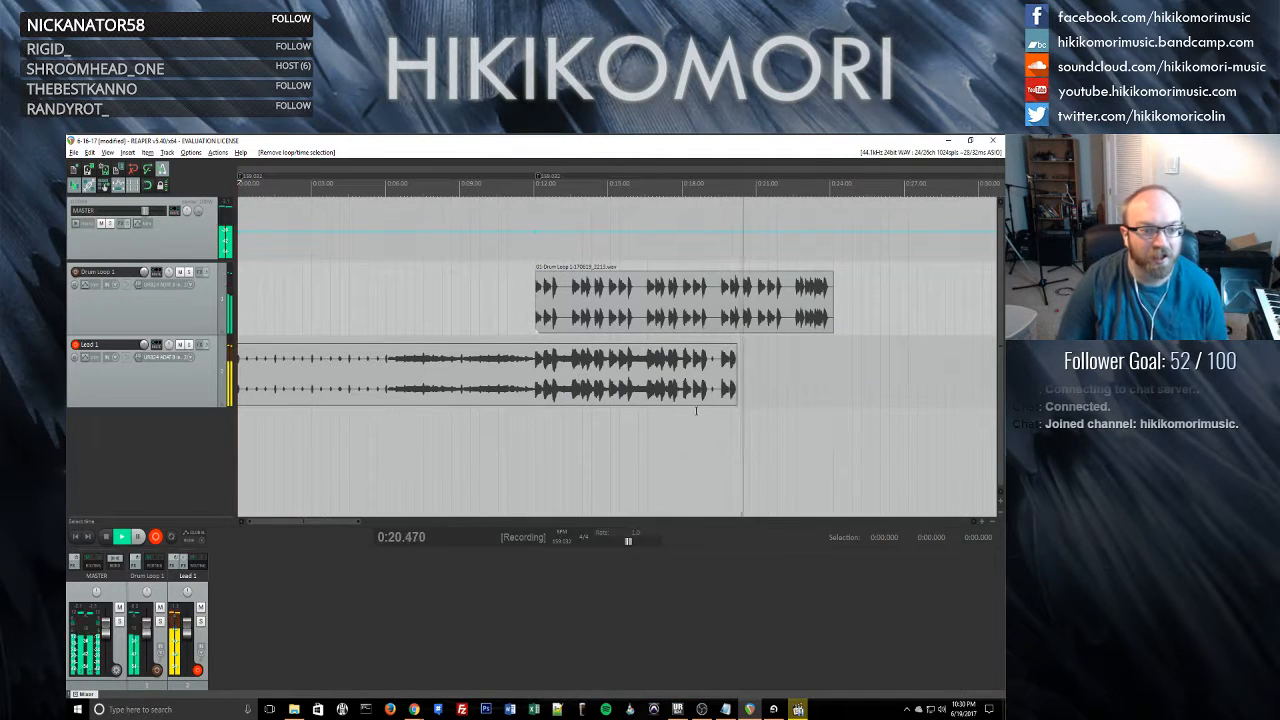
{"action": "key", "text": "space"}
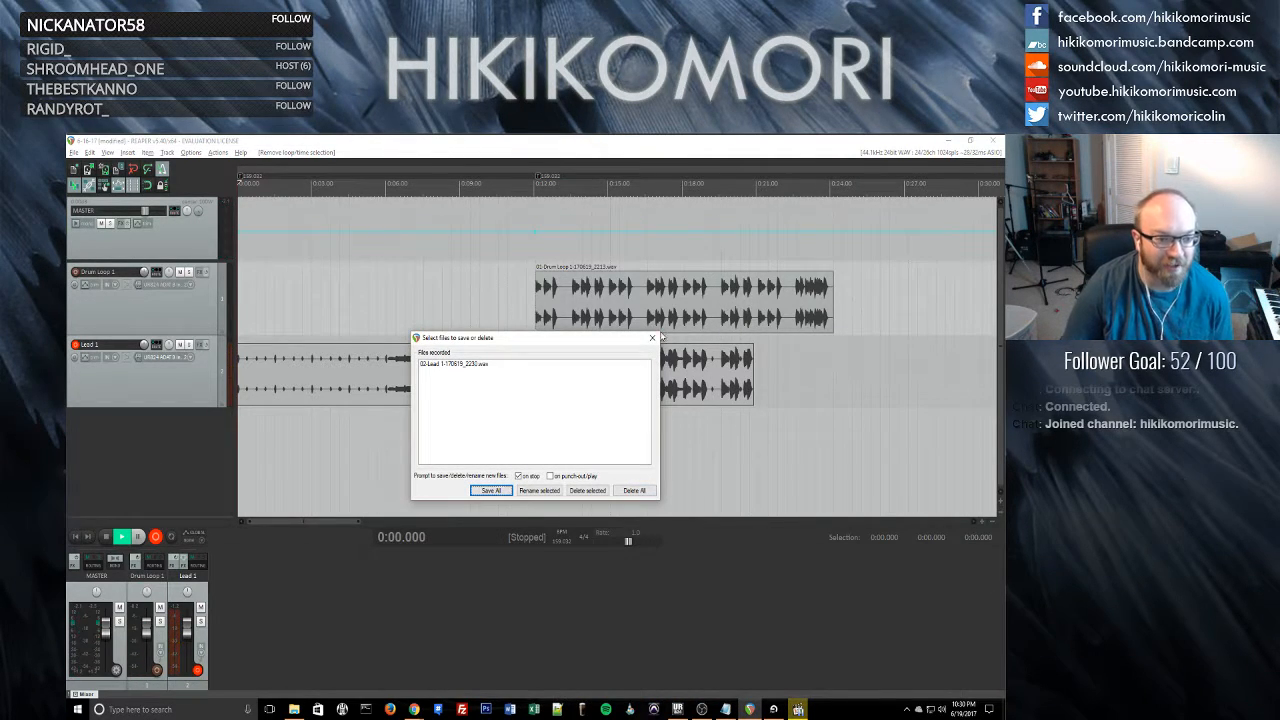
{"action": "left_click", "coordinate": [651, 339]}
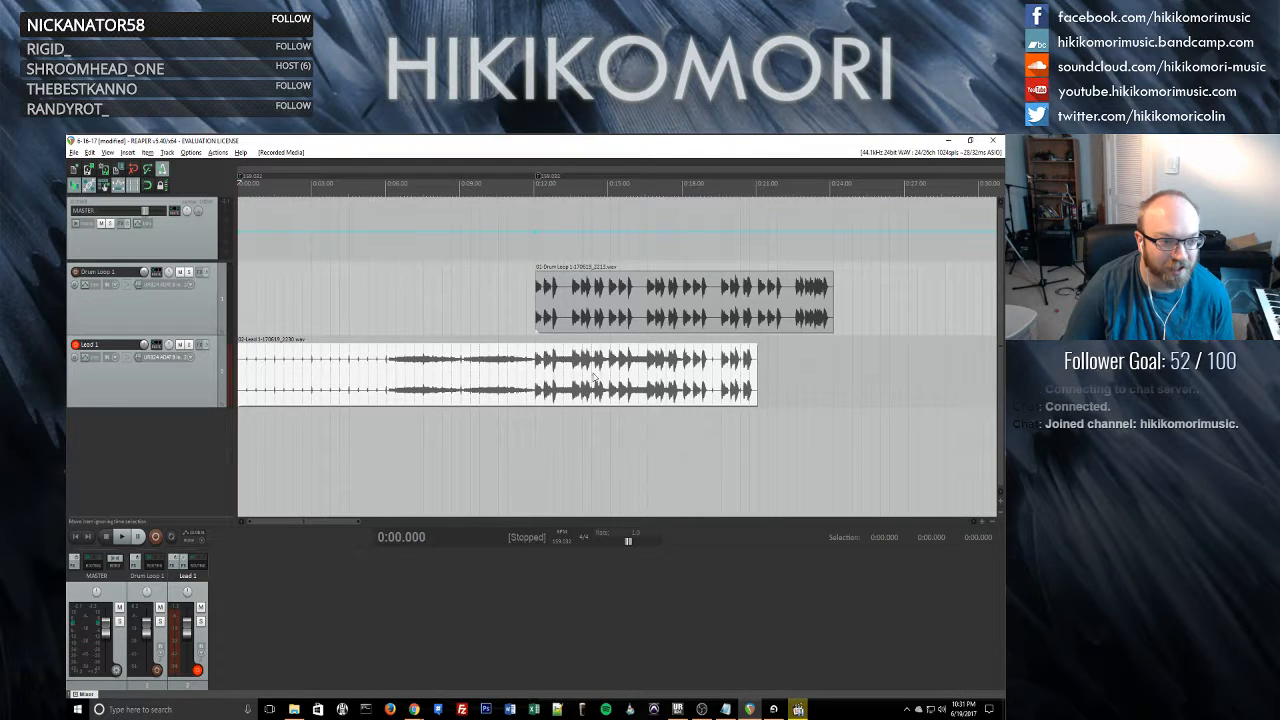
- Mute the Drum Loop 1 track and delete the Lead 1 recording, returning the cursor to the project start
{"action": "left_click", "coordinate": [181, 272]}
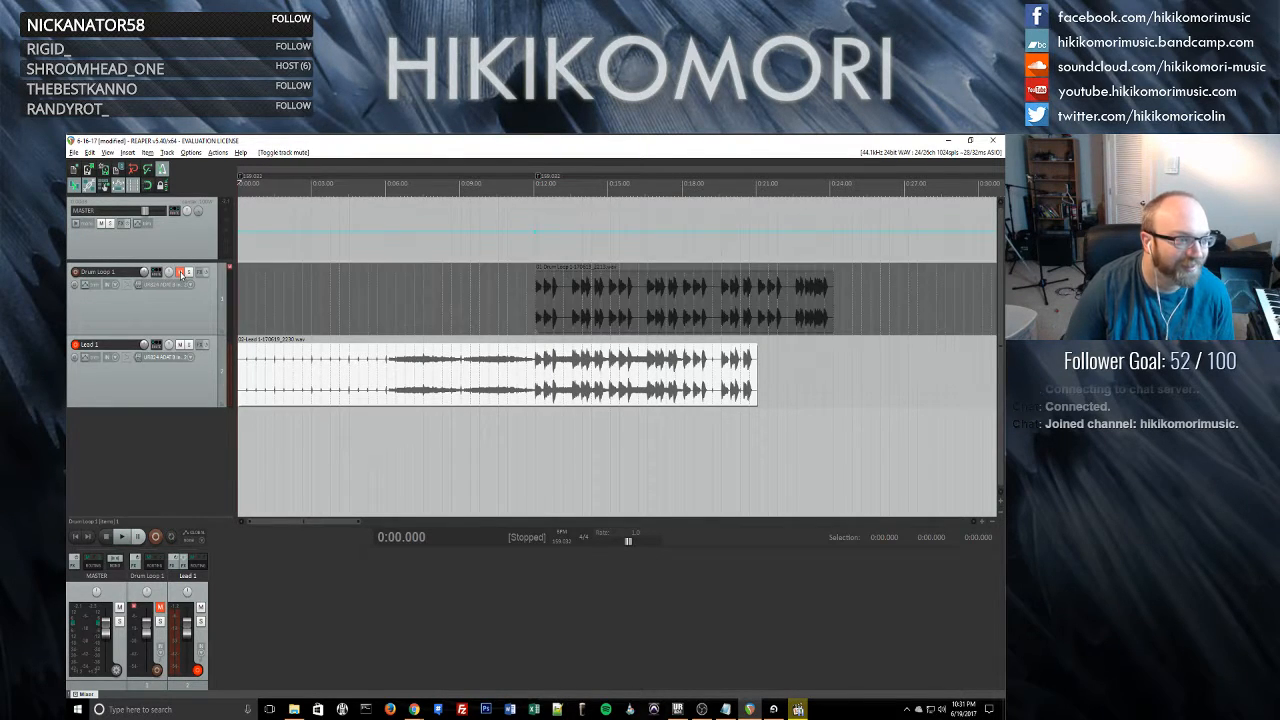
{"action": "left_click", "coordinate": [557, 388]}
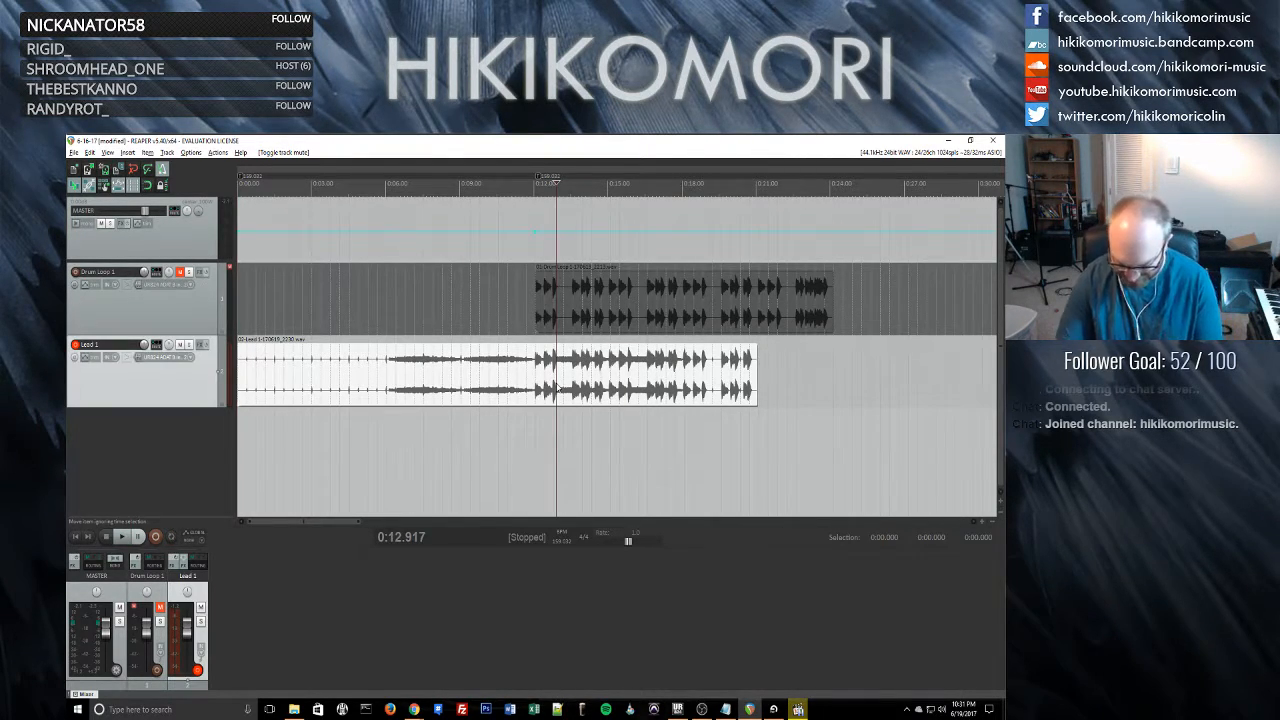
{"action": "key", "text": "Delete"}
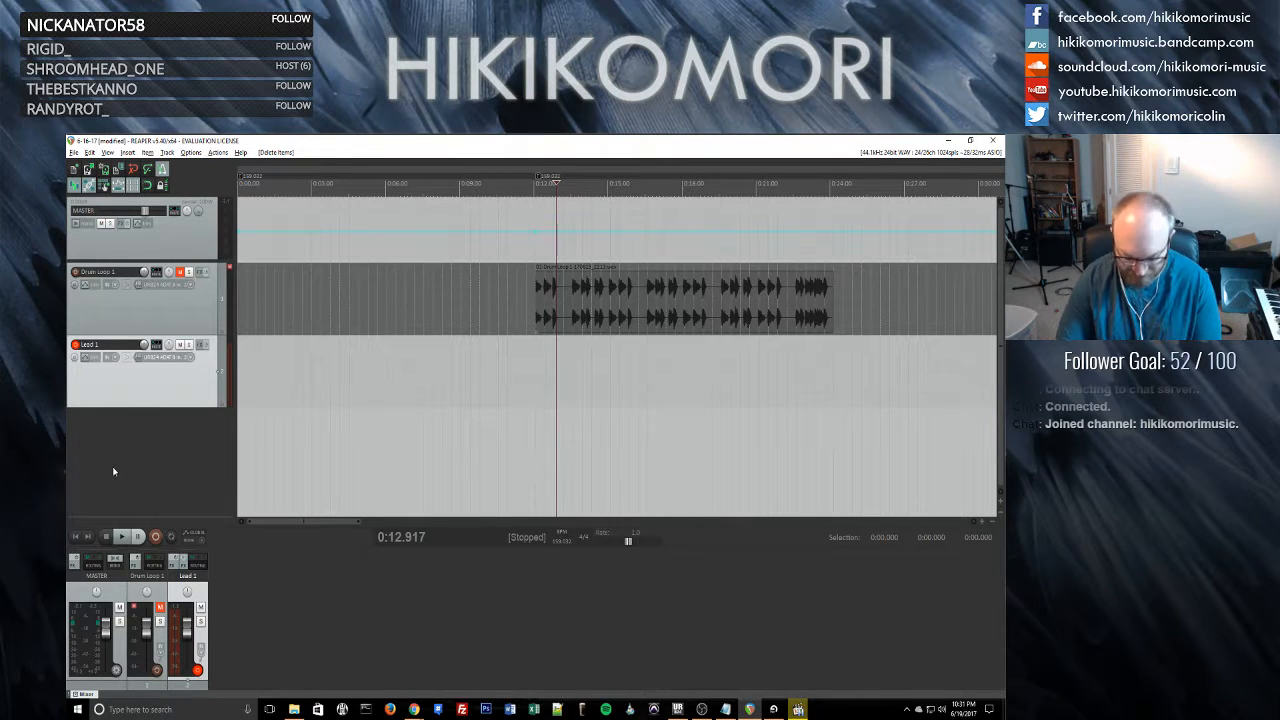
{"action": "key", "text": "Home"}
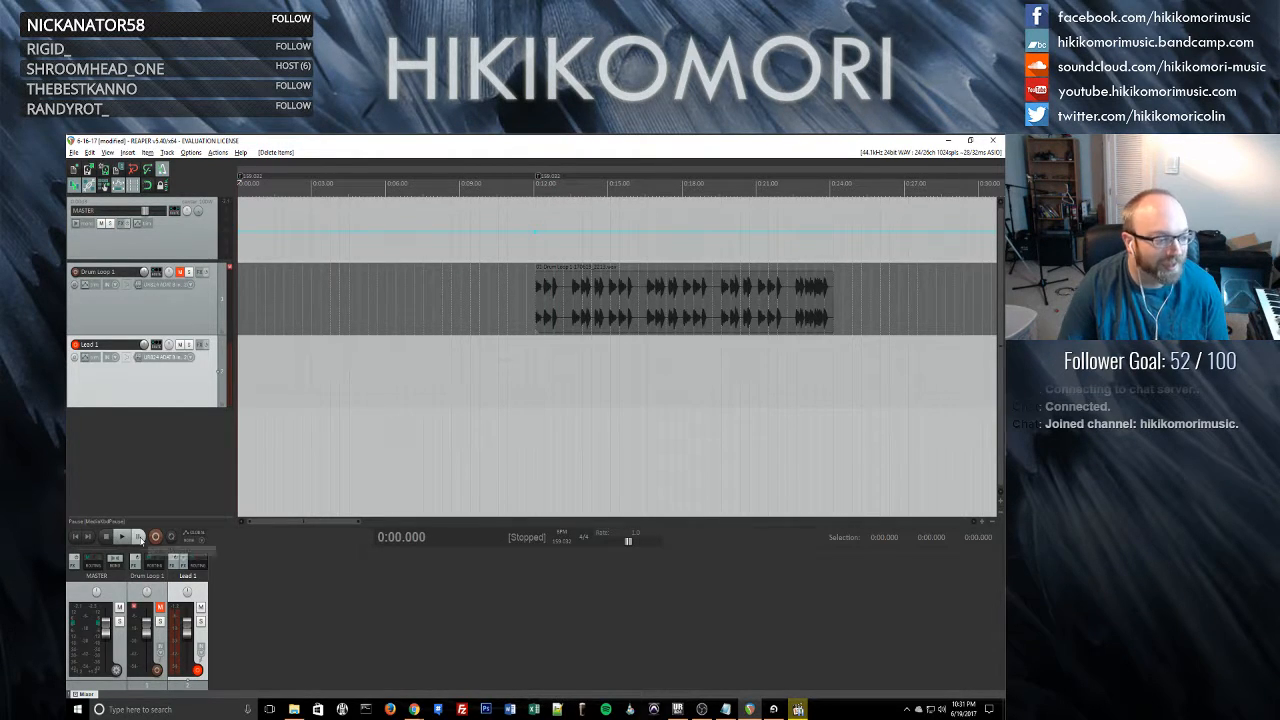
{"action": "left_click", "coordinate": [155, 537]}
{"action": "key", "text": "space"}
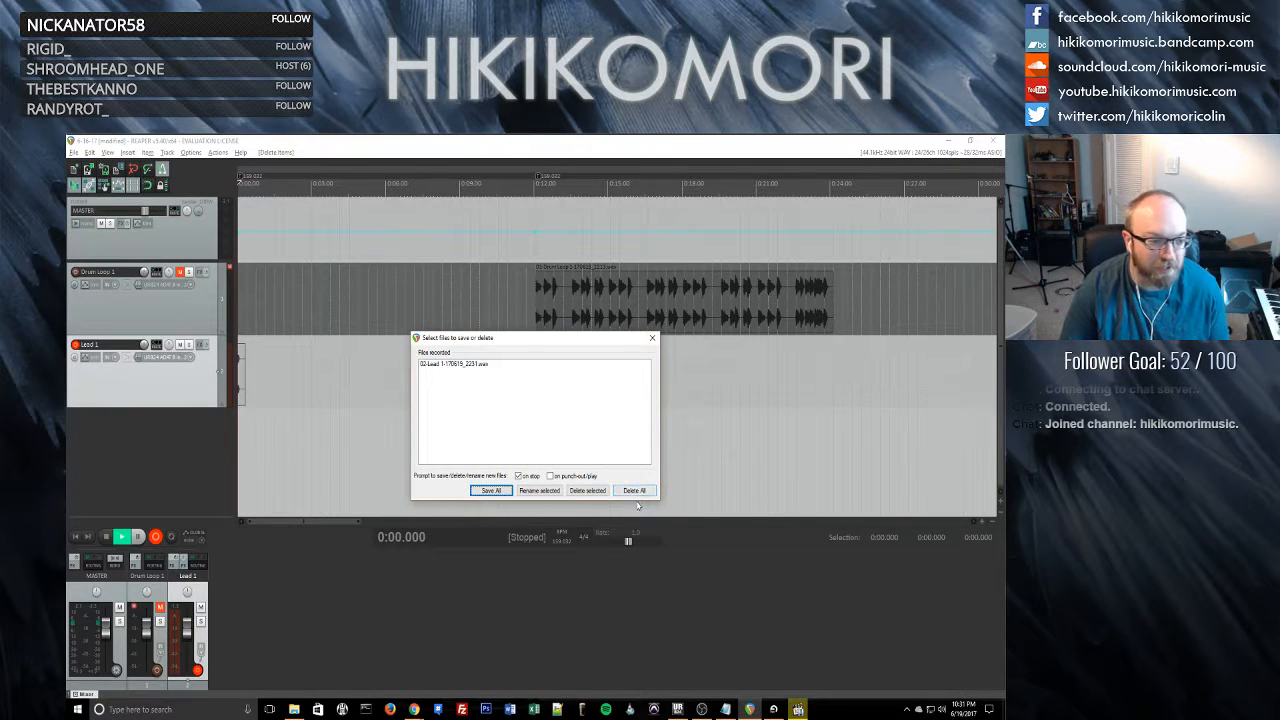
{"action": "left_click", "coordinate": [636, 490]}
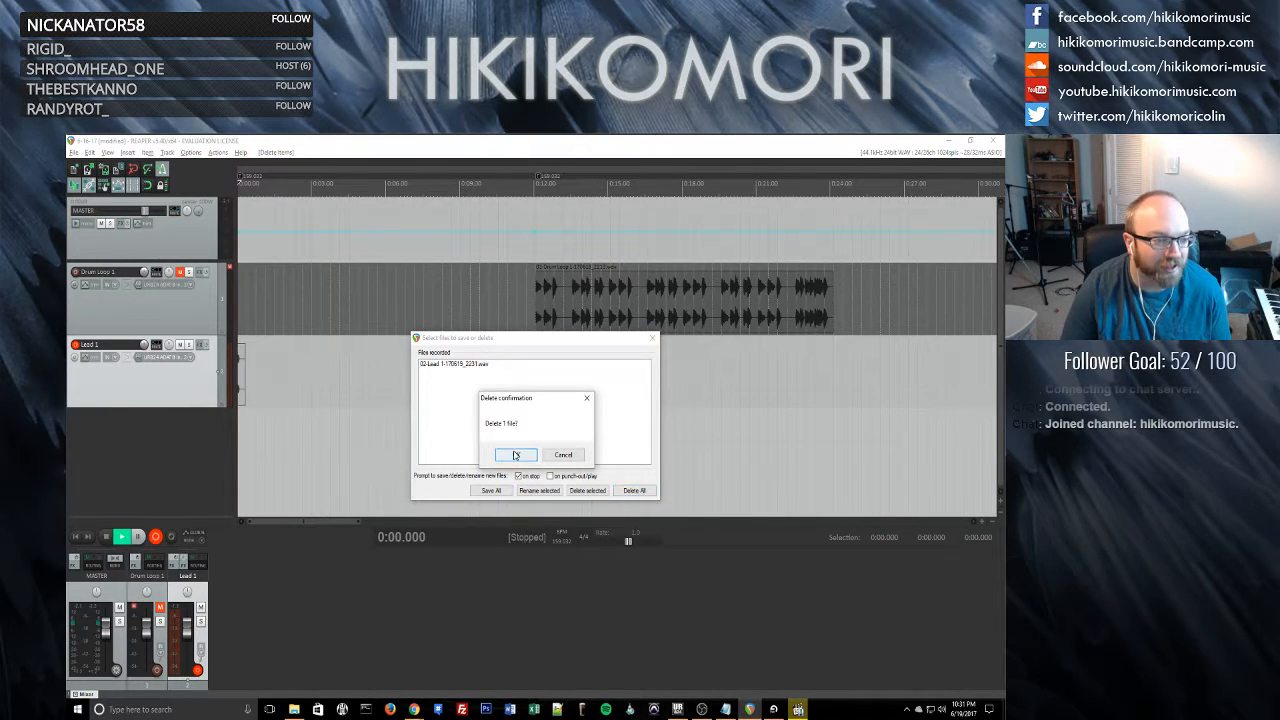
{"action": "left_click", "coordinate": [516, 455]}
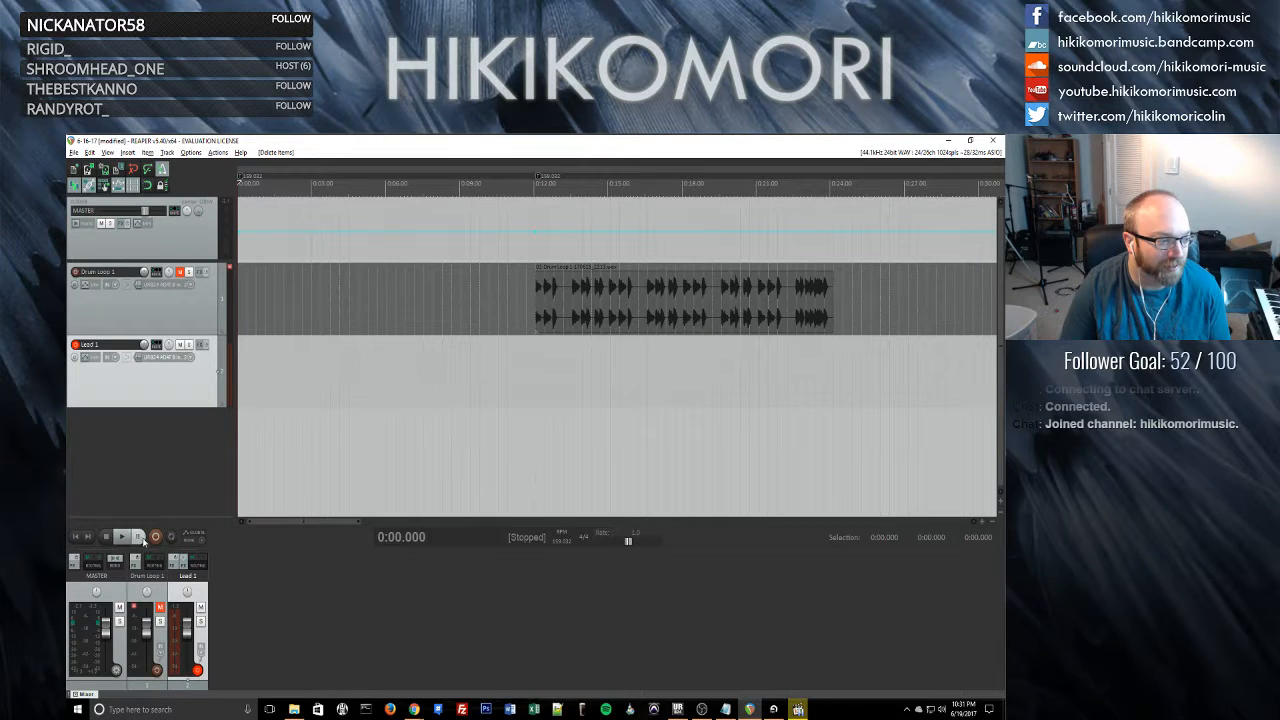
- Try to record Live's first Lead clip onto Lead 1 from the project start, then delete the recorded file
{"action": "left_click", "coordinate": [161, 541]}
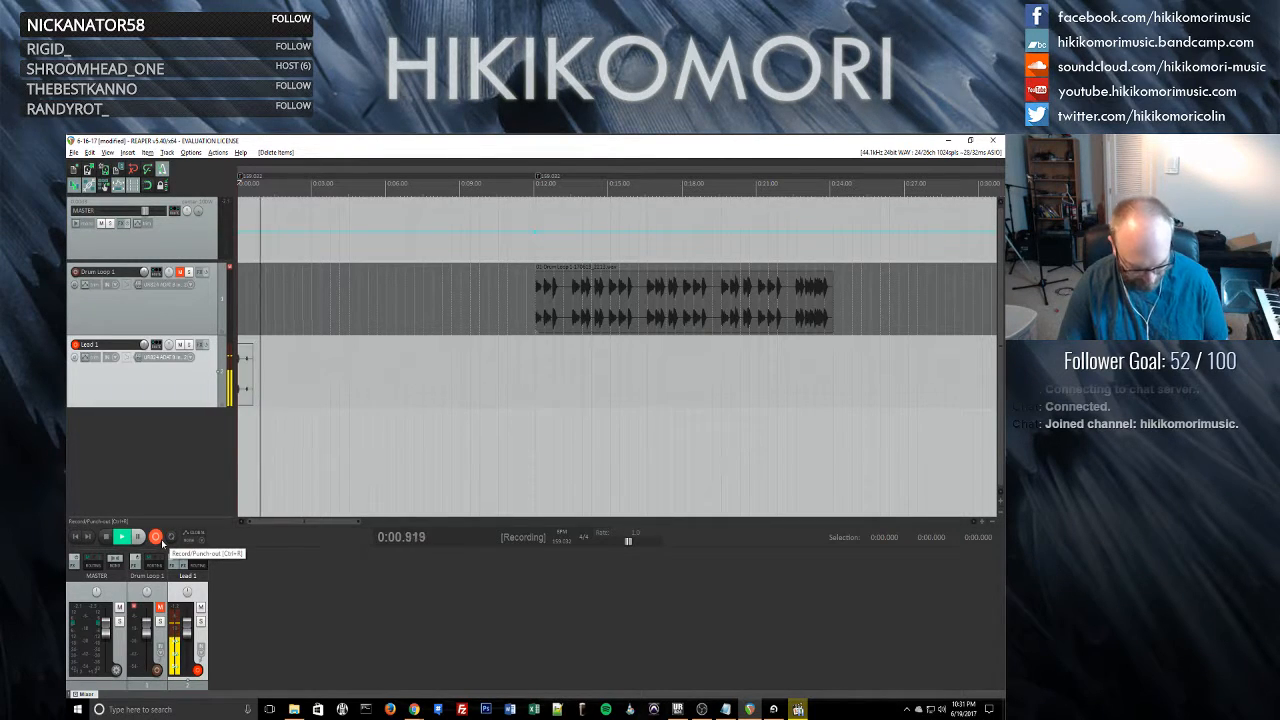
{"action": "key", "text": "alt+Tab"}
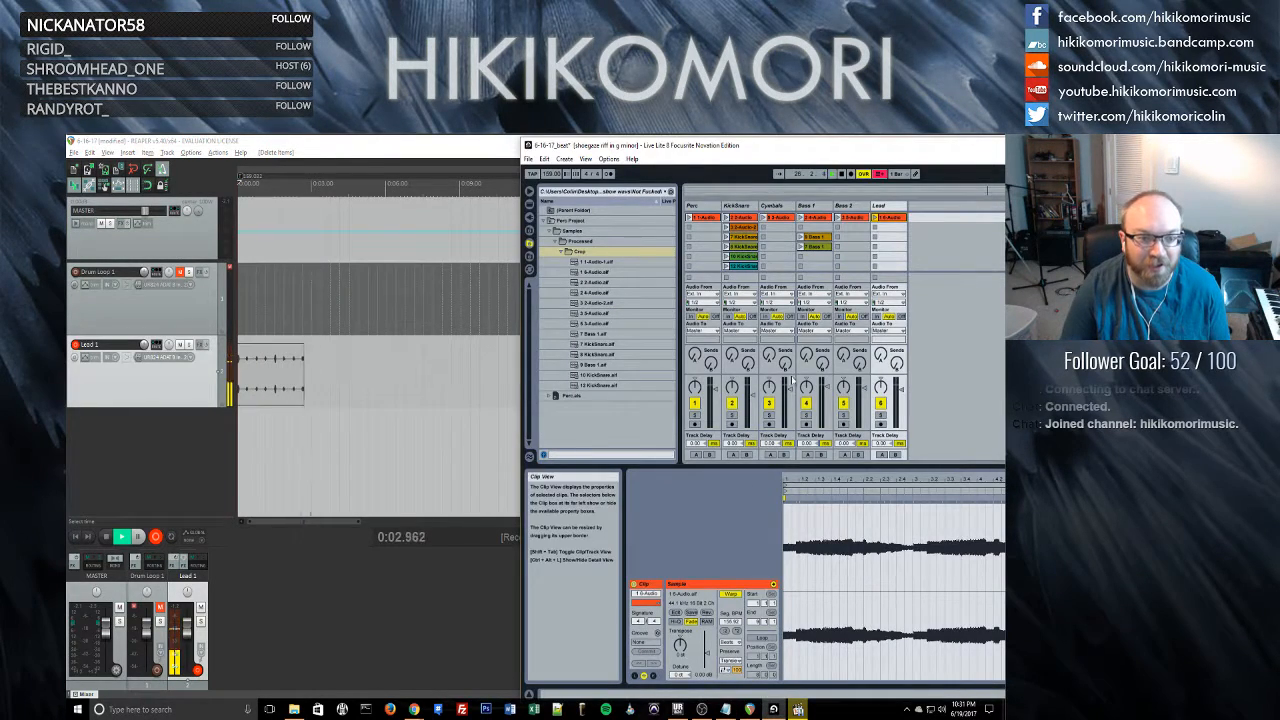
{"action": "left_click", "coordinate": [874, 218]}
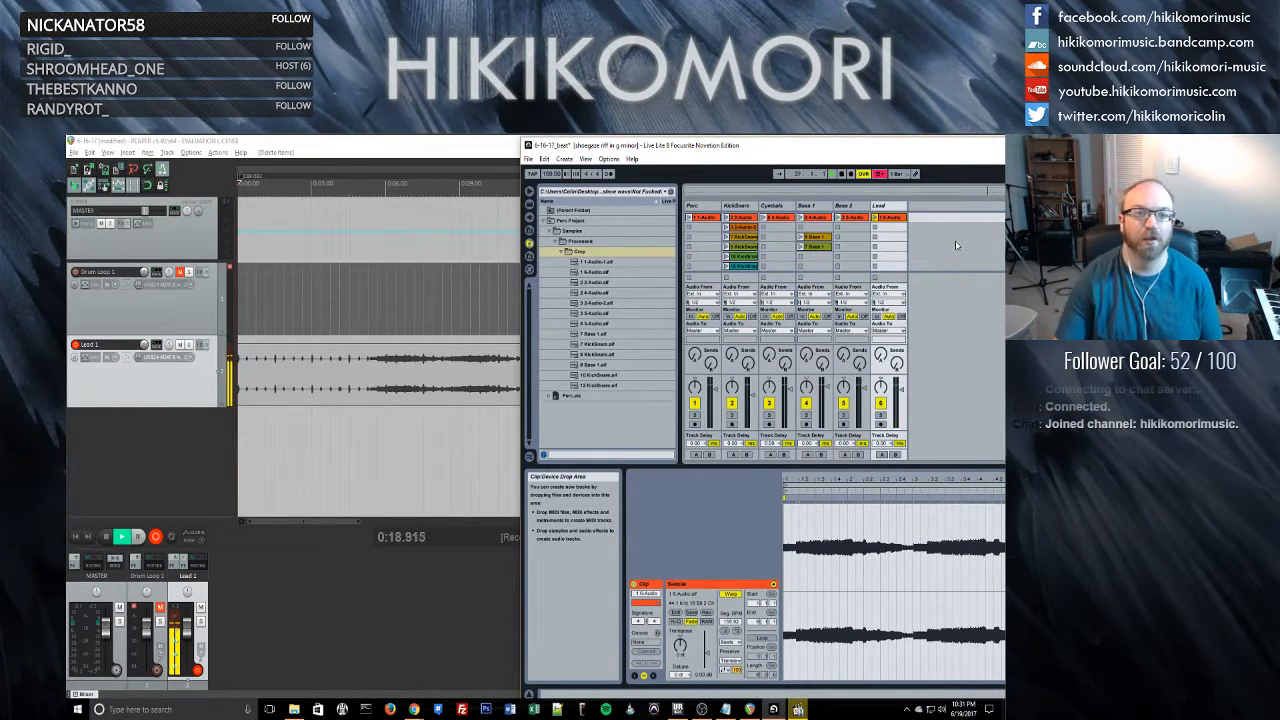
{"action": "left_click", "coordinate": [846, 175]}
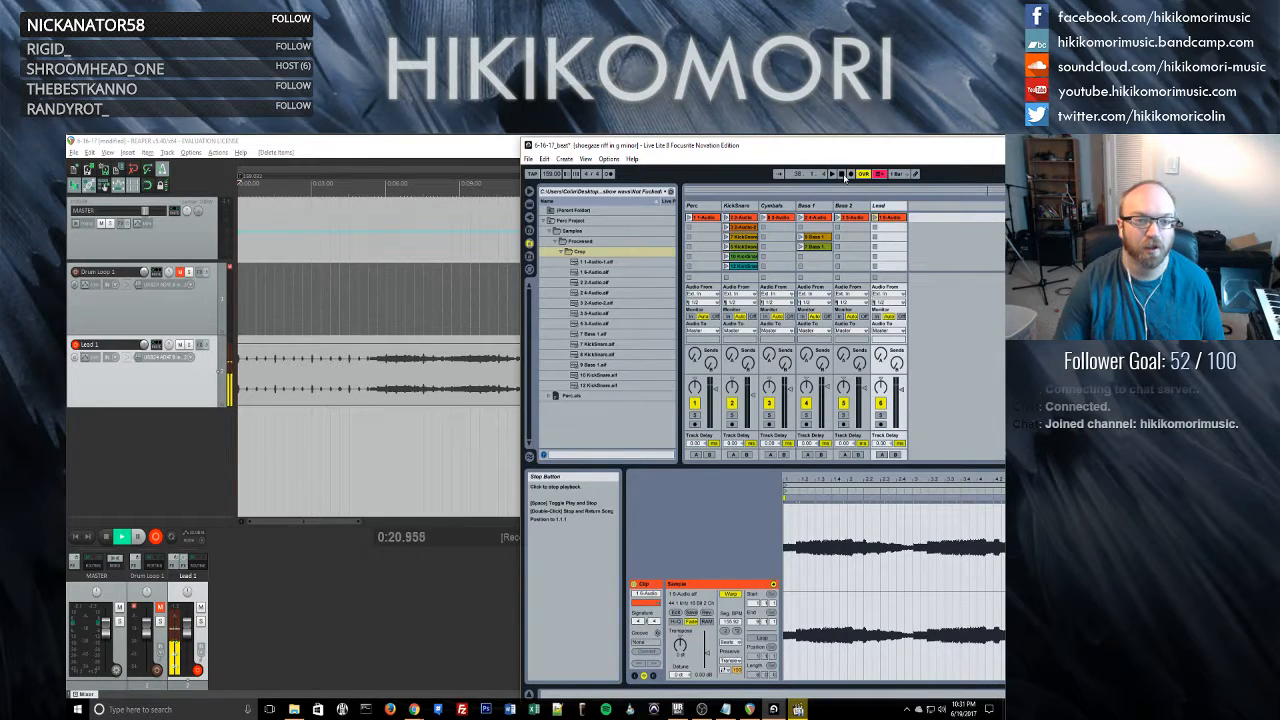
{"action": "left_click", "coordinate": [401, 573]}
{"action": "key", "text": "space"}
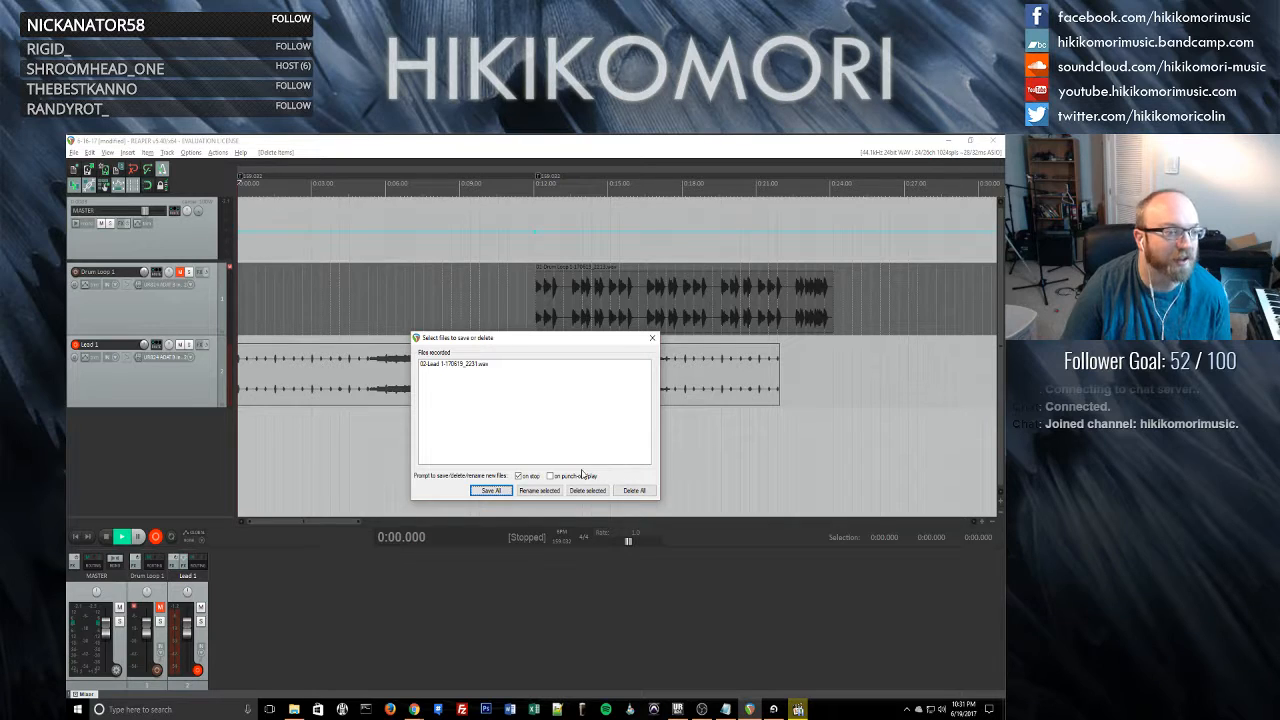
{"action": "left_click", "coordinate": [635, 490]}
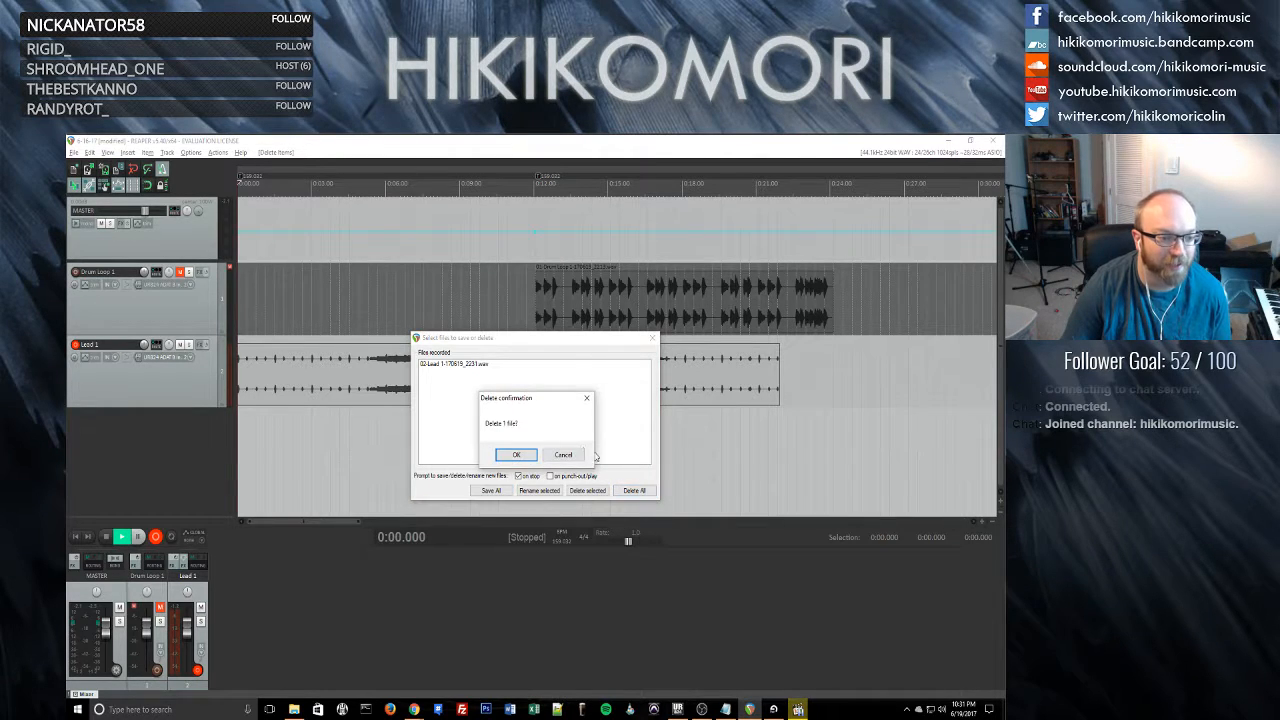
{"action": "left_click", "coordinate": [552, 457]}
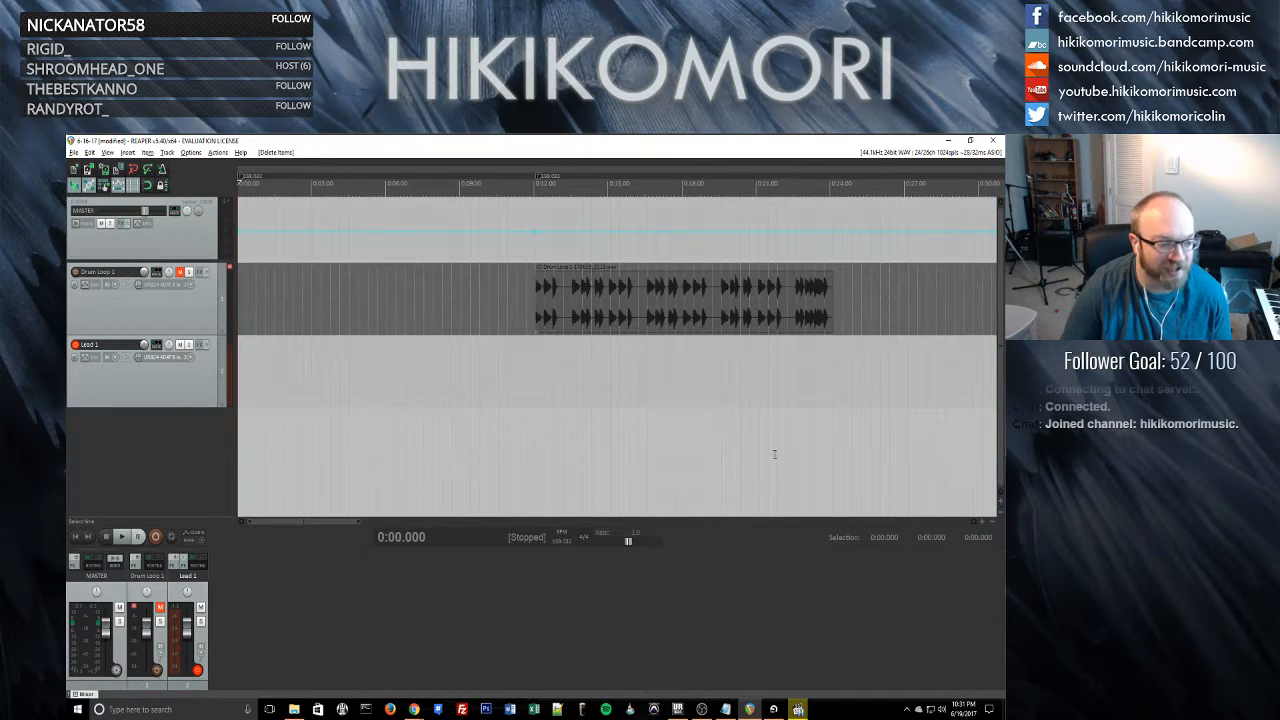
{"action": "left_click", "coordinate": [678, 710]}
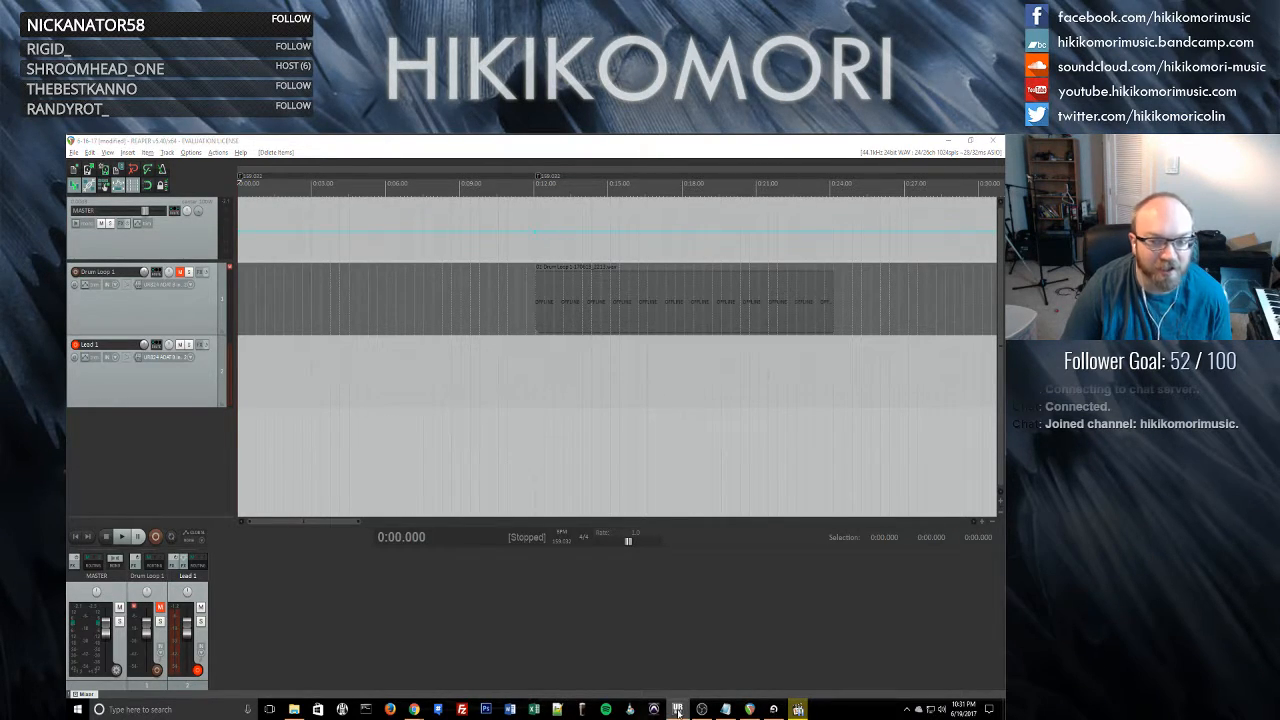
{"action": "left_click", "coordinate": [678, 711]}
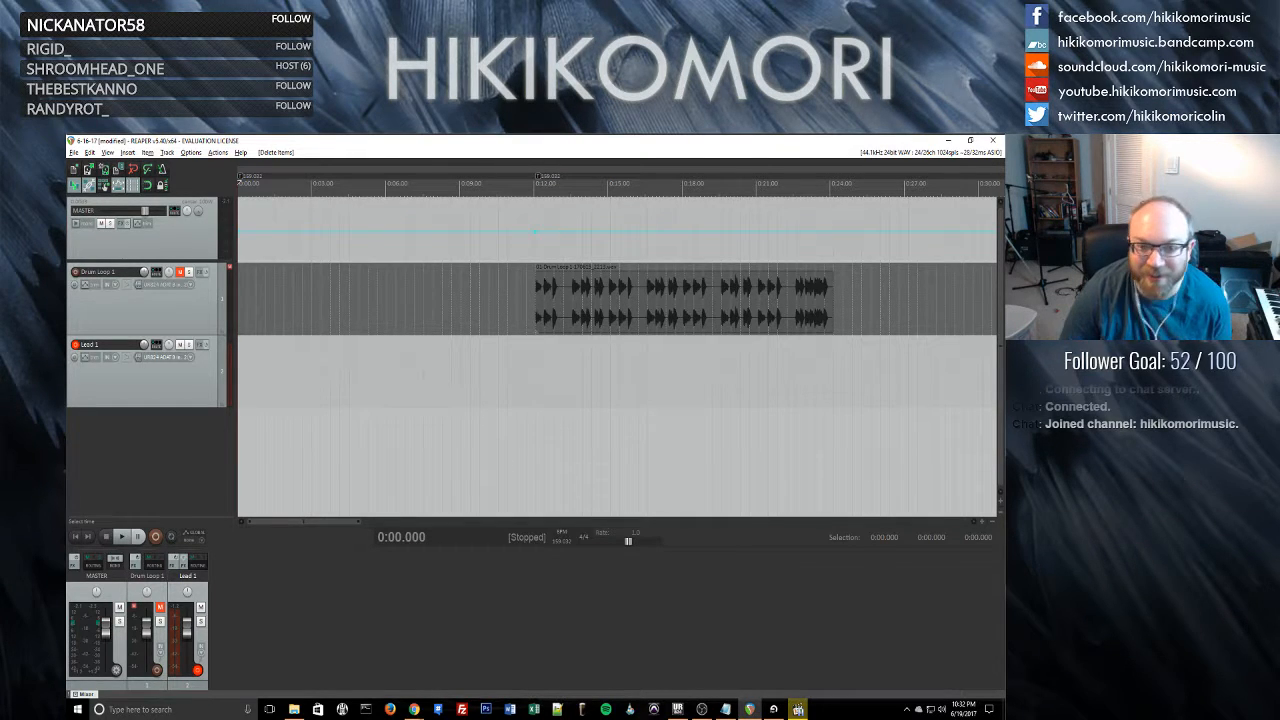
{"action": "key", "text": "alt+Tab"}
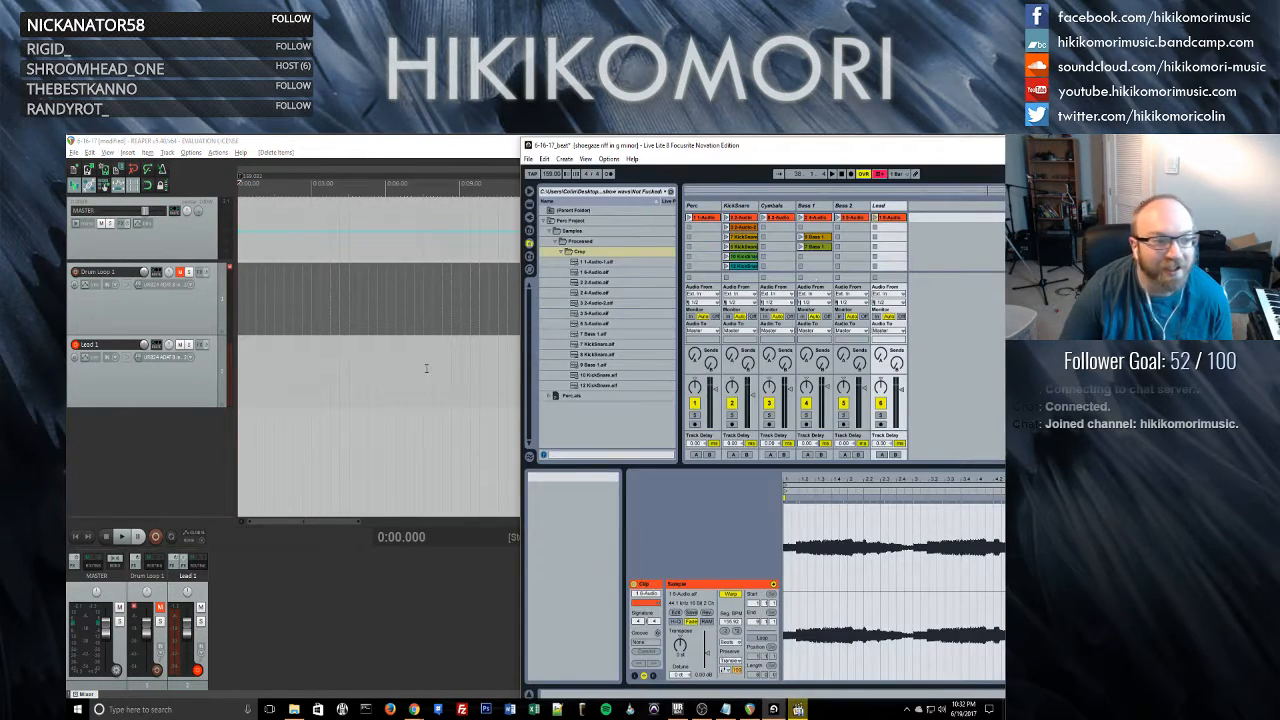
{"action": "left_click", "coordinate": [351, 357]}
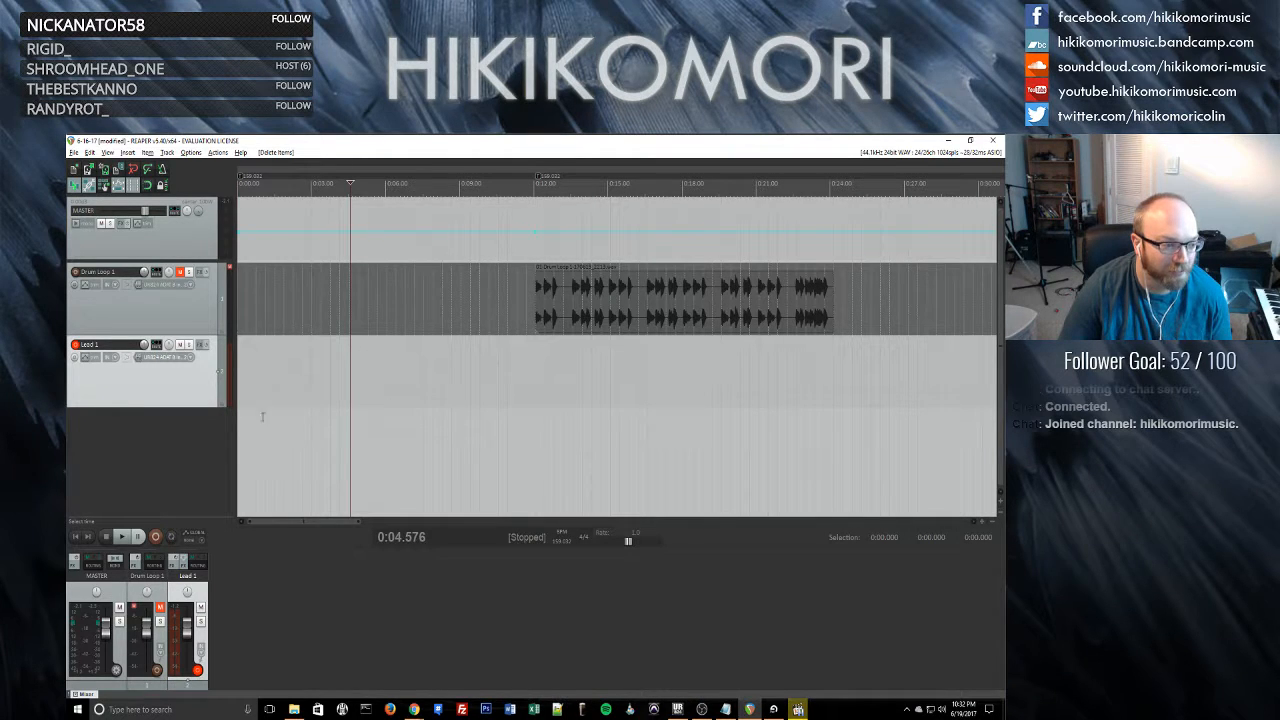
{"action": "left_click", "coordinate": [77, 539]}
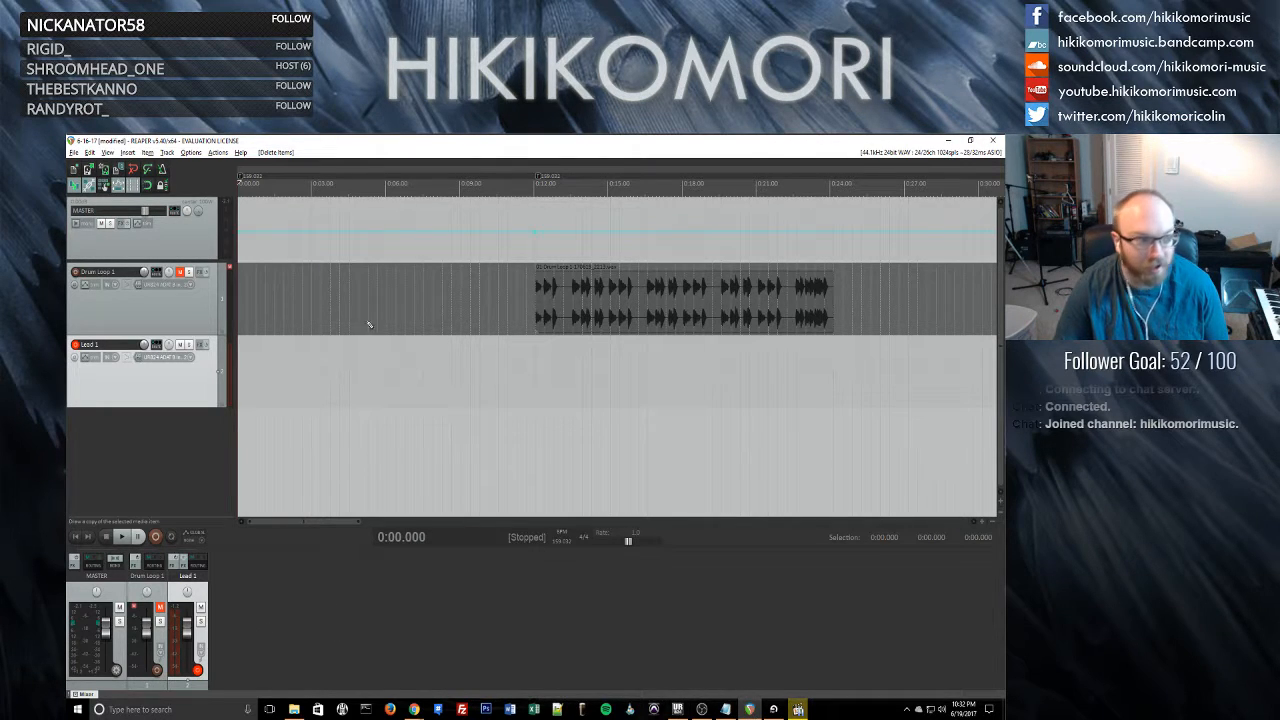
- Record Live's first Lead clip onto Lead 1 from the project start, and save the recorded file
{"action": "key", "text": "ctrl+r"}
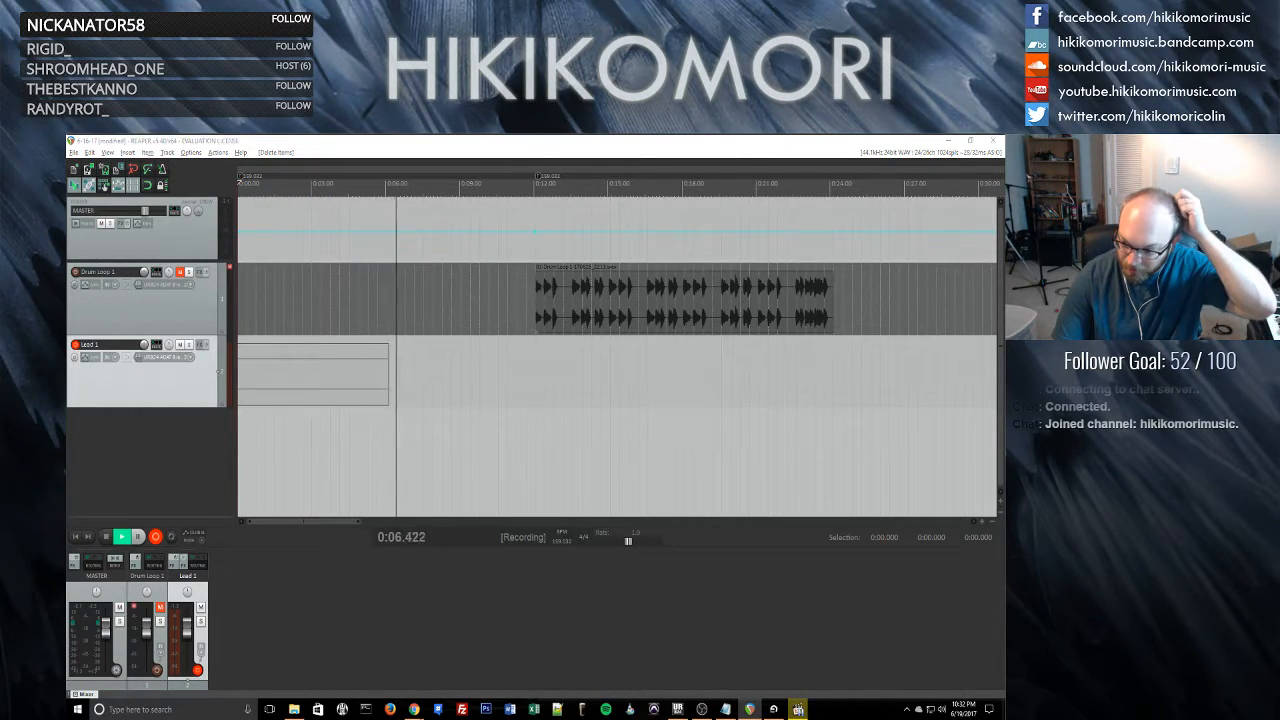
{"action": "key", "text": "alt+Tab"}
{"action": "left_click", "coordinate": [875, 217]}
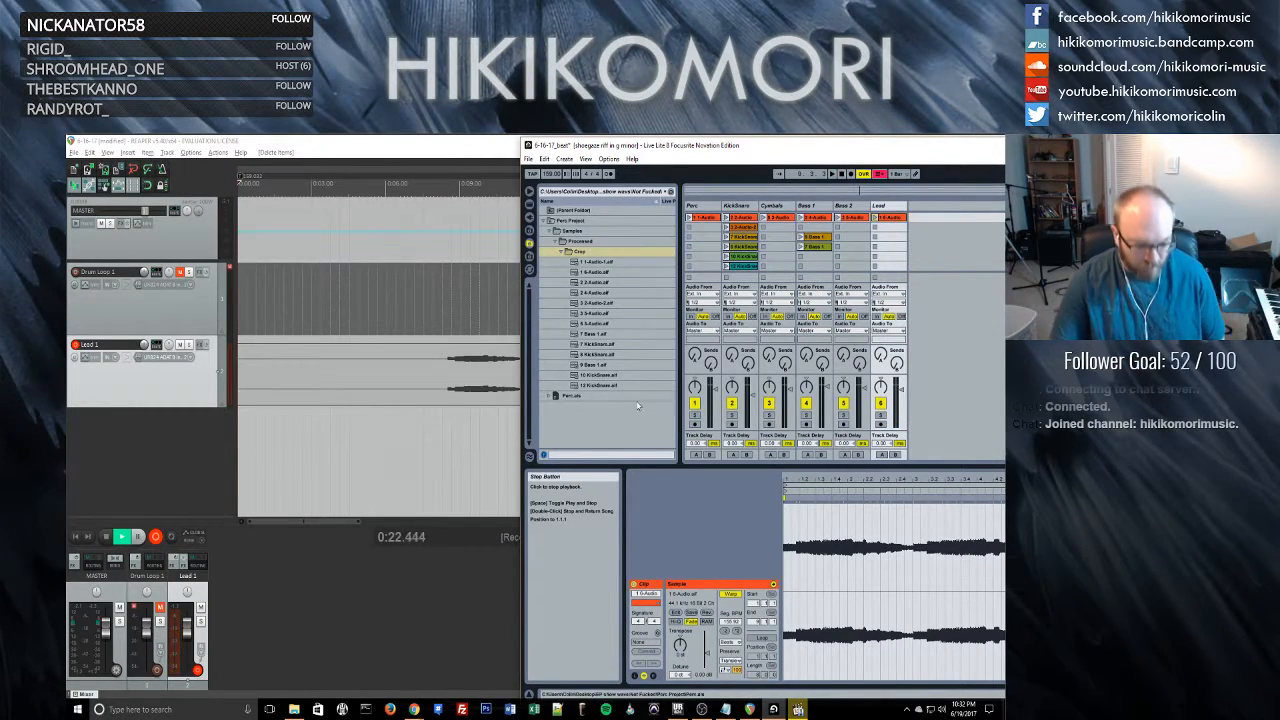
{"action": "left_click", "coordinate": [328, 602]}
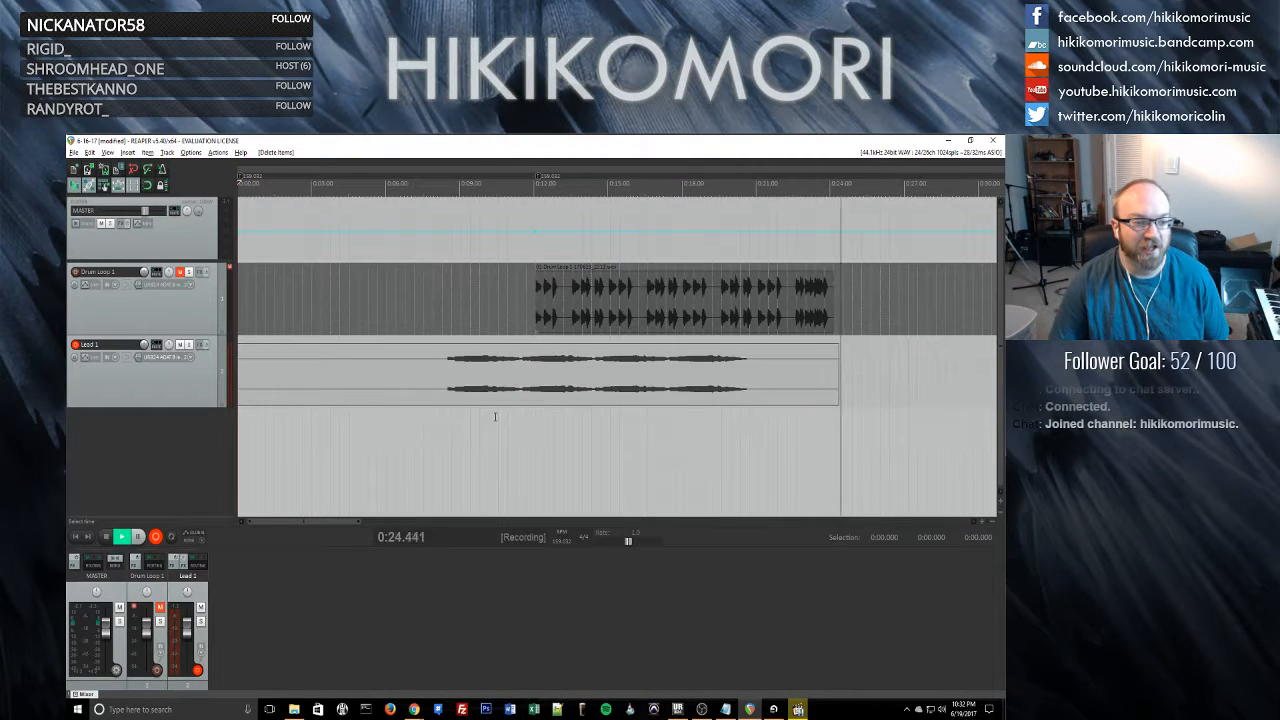
{"action": "key", "text": "space"}
{"action": "left_click", "coordinate": [491, 490]}
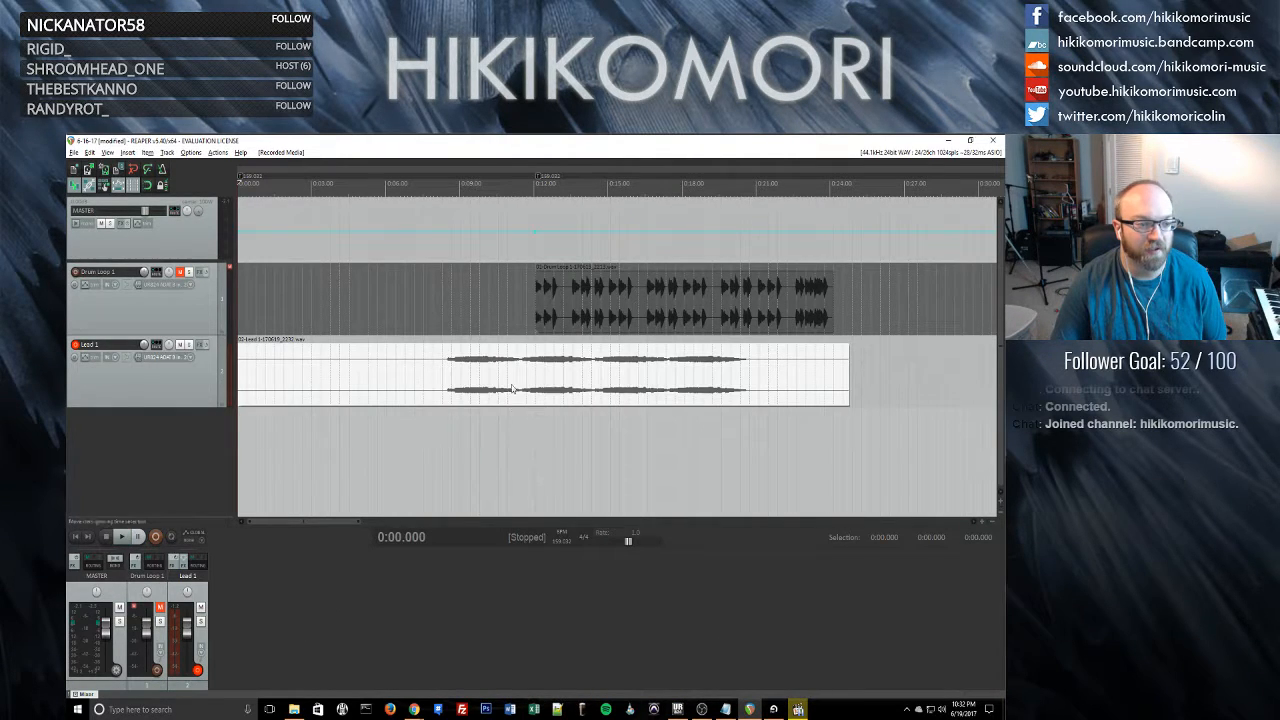
- Split the Lead 1 recording at about 8.5 s, delete the silent lead-in, and move the remaining part to the project start
{"action": "left_click", "coordinate": [386, 368]}
{"action": "left_click", "coordinate": [447, 425]}
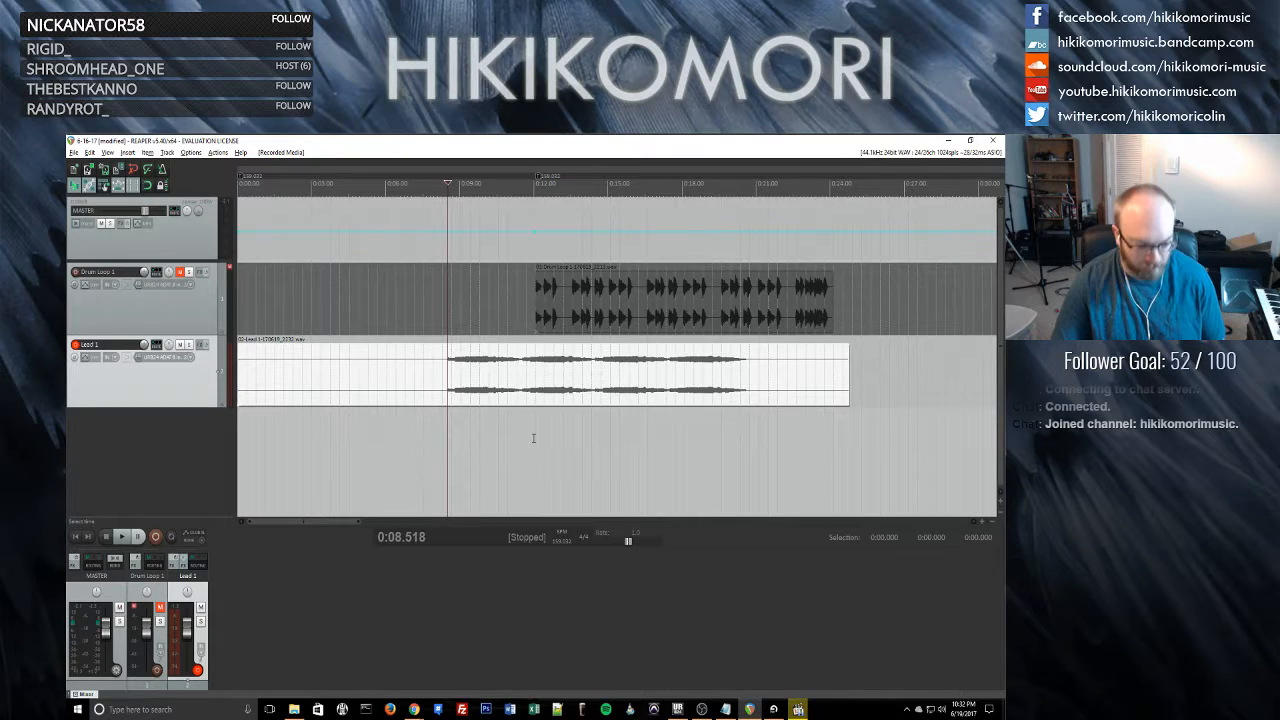
{"action": "key", "text": "s"}
{"action": "left_click", "coordinate": [388, 377]}
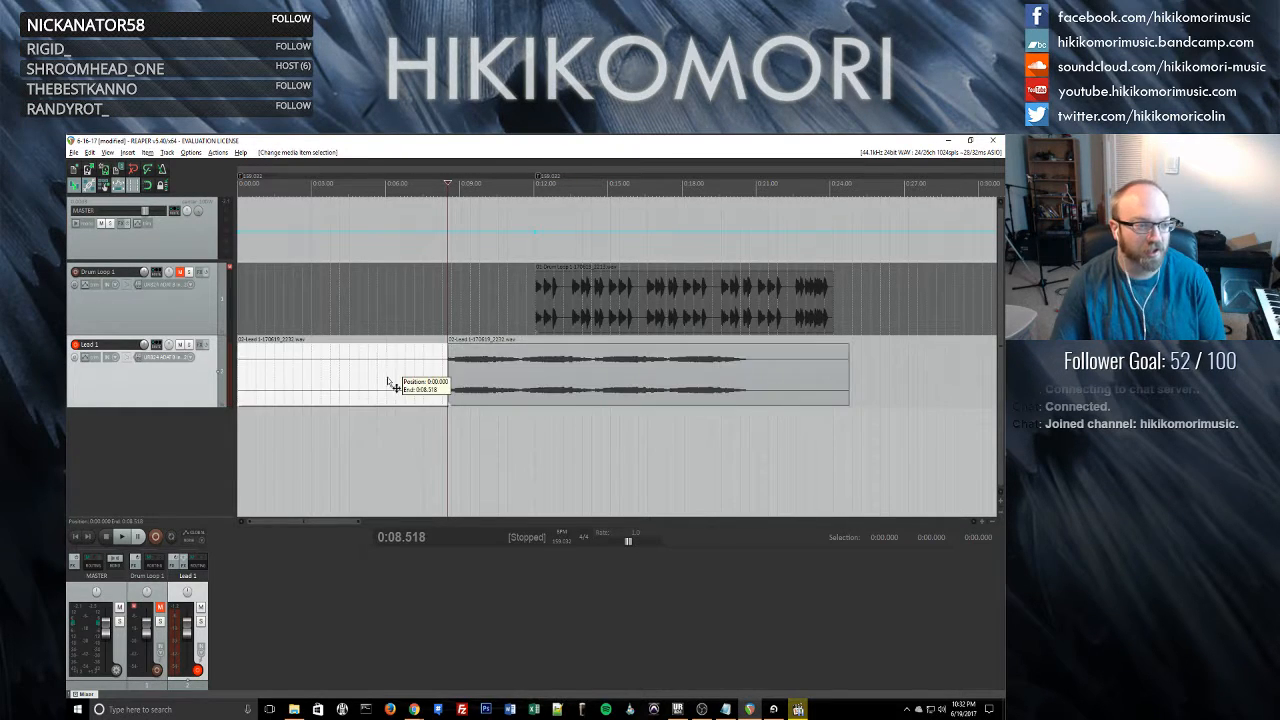
{"action": "key", "text": "Delete"}
{"action": "left_click_drag", "start_coordinate": [577, 388], "coordinate": [136, 388]}
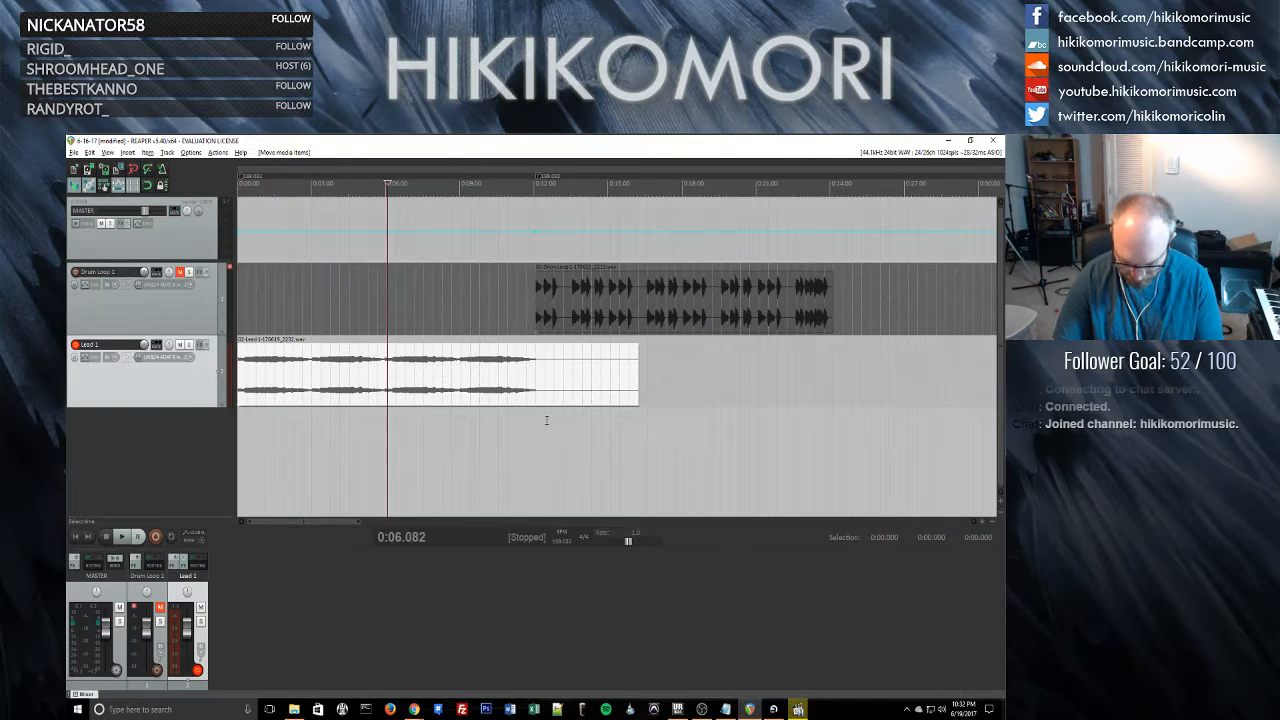
- Play the moved Lead 1 recording briefly from the project start
{"action": "key", "text": "Home"}
{"action": "key", "text": "space"}
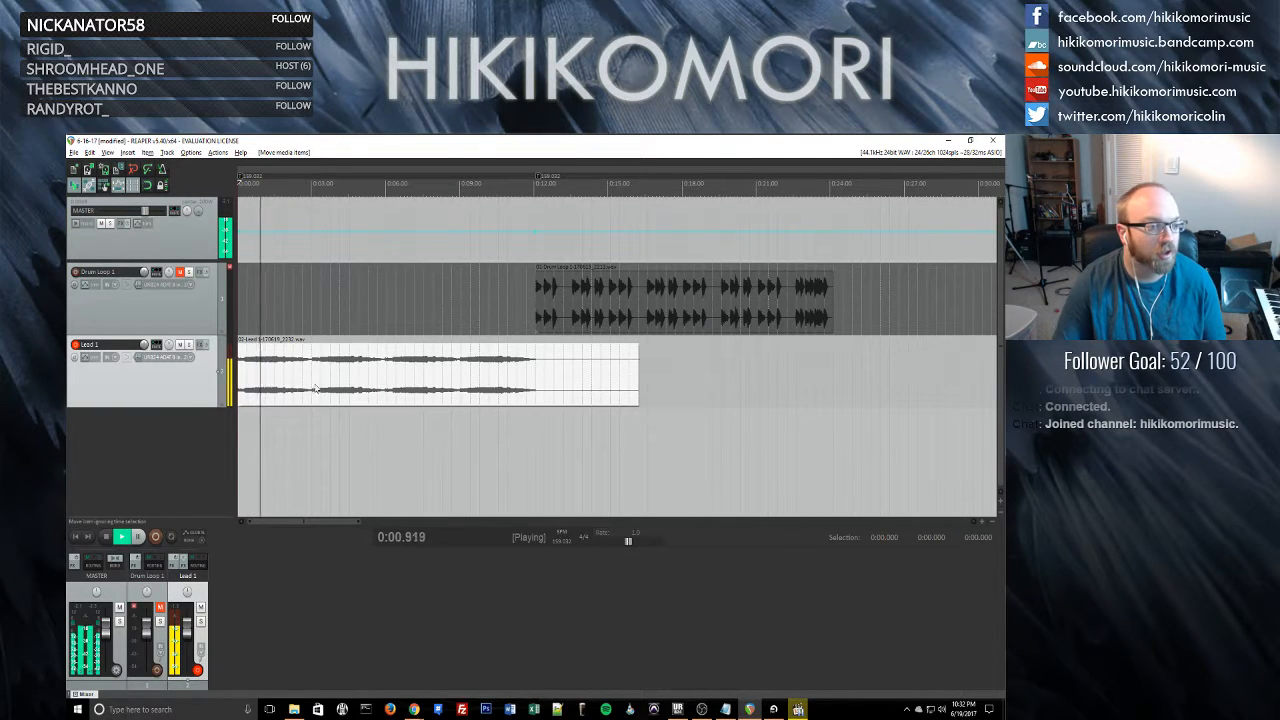
{"action": "left_click", "coordinate": [494, 375]}
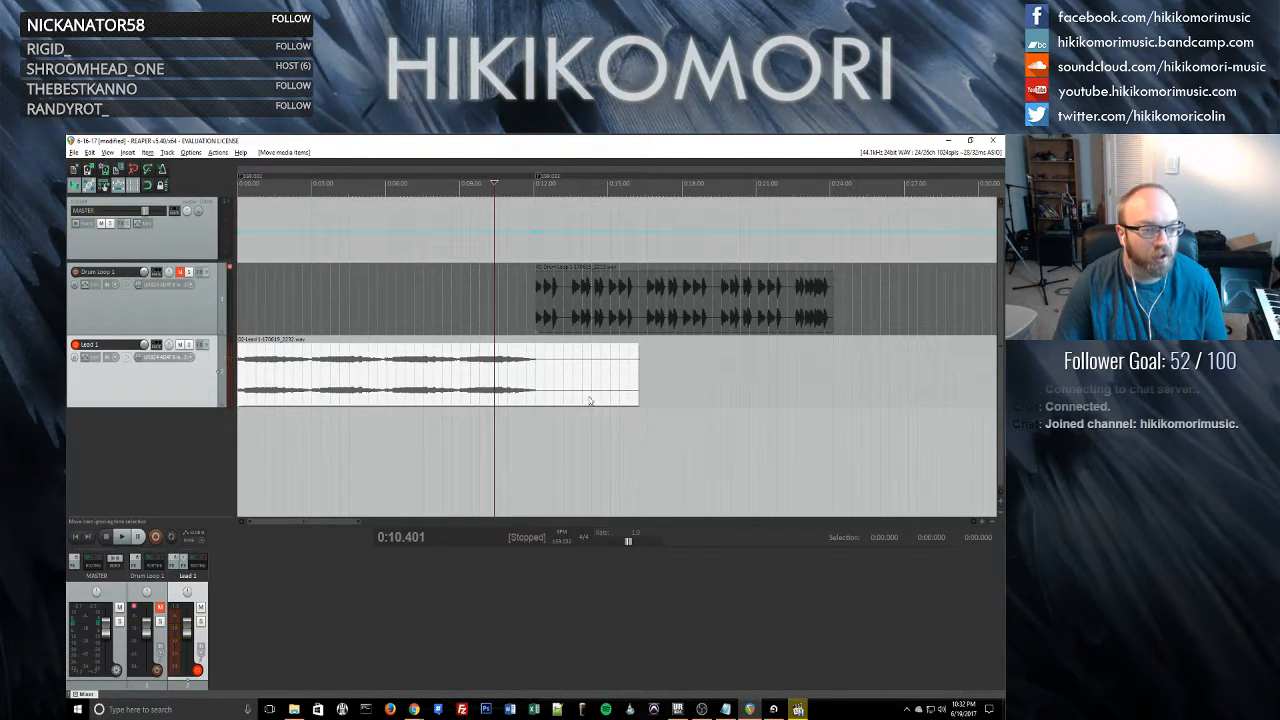
- Trim the silence off the end of the Lead 1 item, snapping its edge to the drum loop's start at about 12.07 s
{"action": "left_click", "coordinate": [546, 382]}
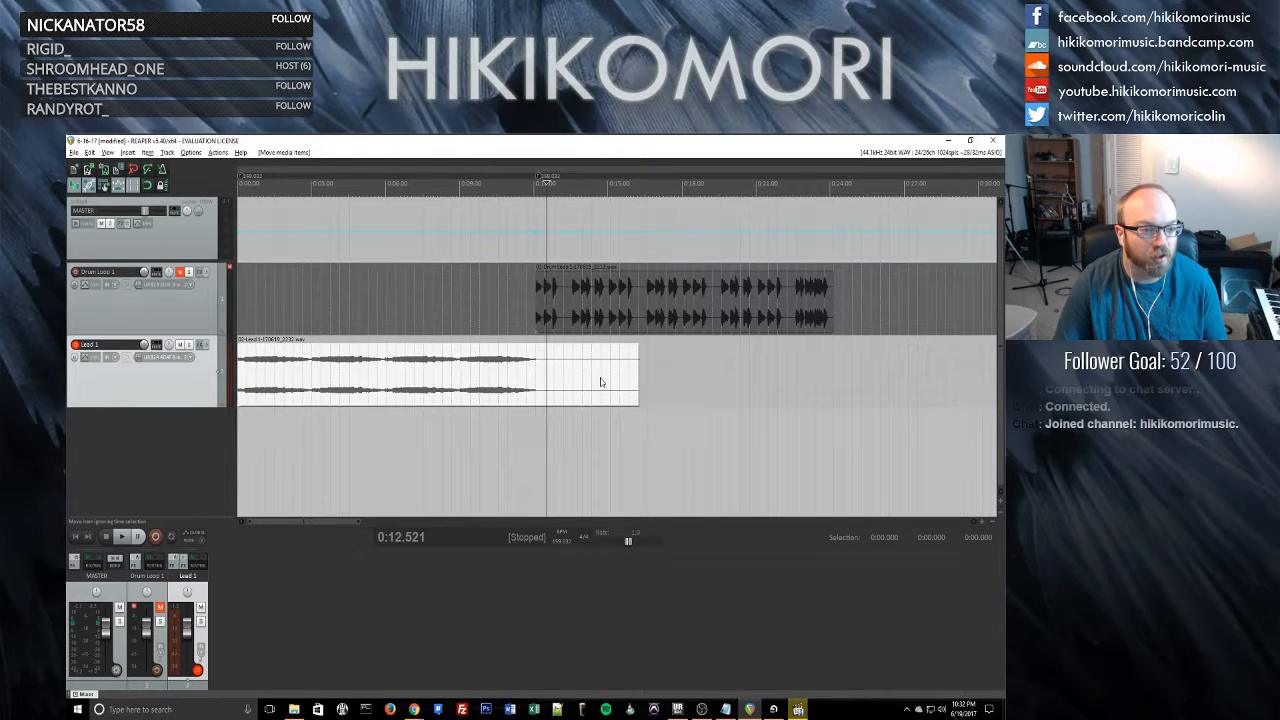
{"action": "left_click_drag", "start_coordinate": [633, 378], "coordinate": [531, 375]}
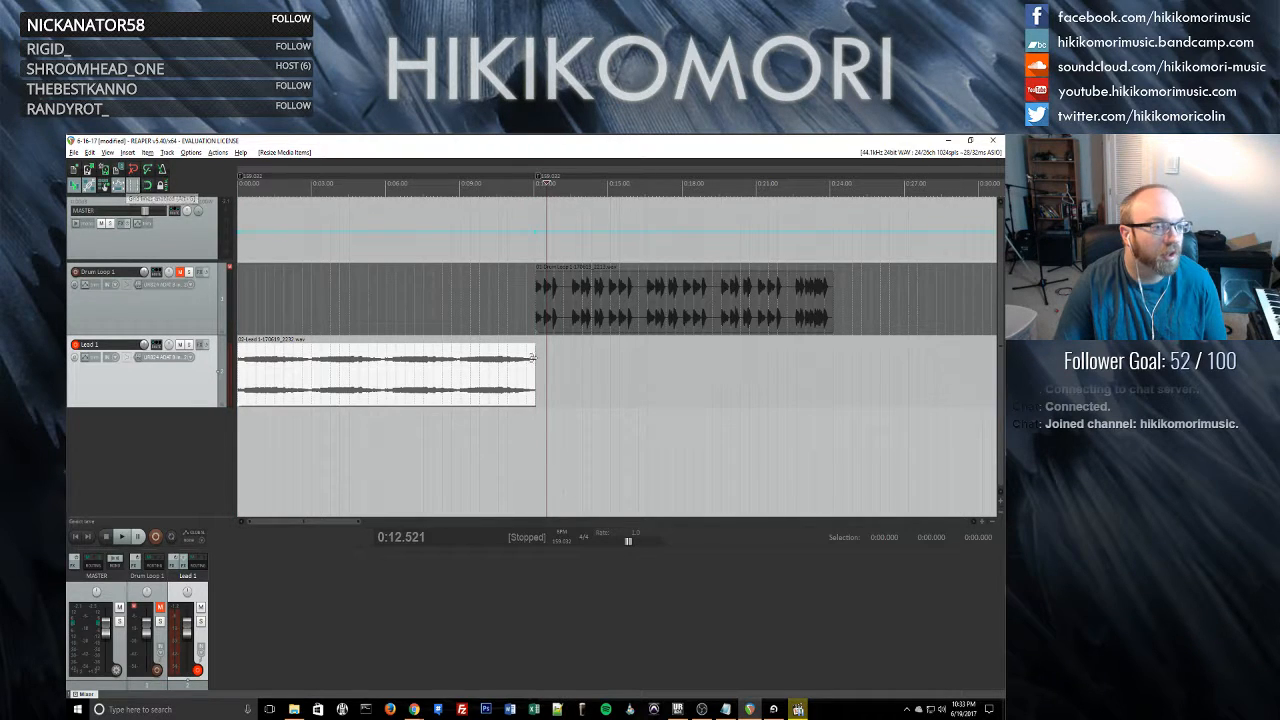
{"action": "scroll", "coordinate": [538, 376], "scroll_direction": "up", "scroll_amount": 5}
{"action": "scroll", "coordinate": [538, 376], "scroll_direction": "down", "scroll_amount": 2}
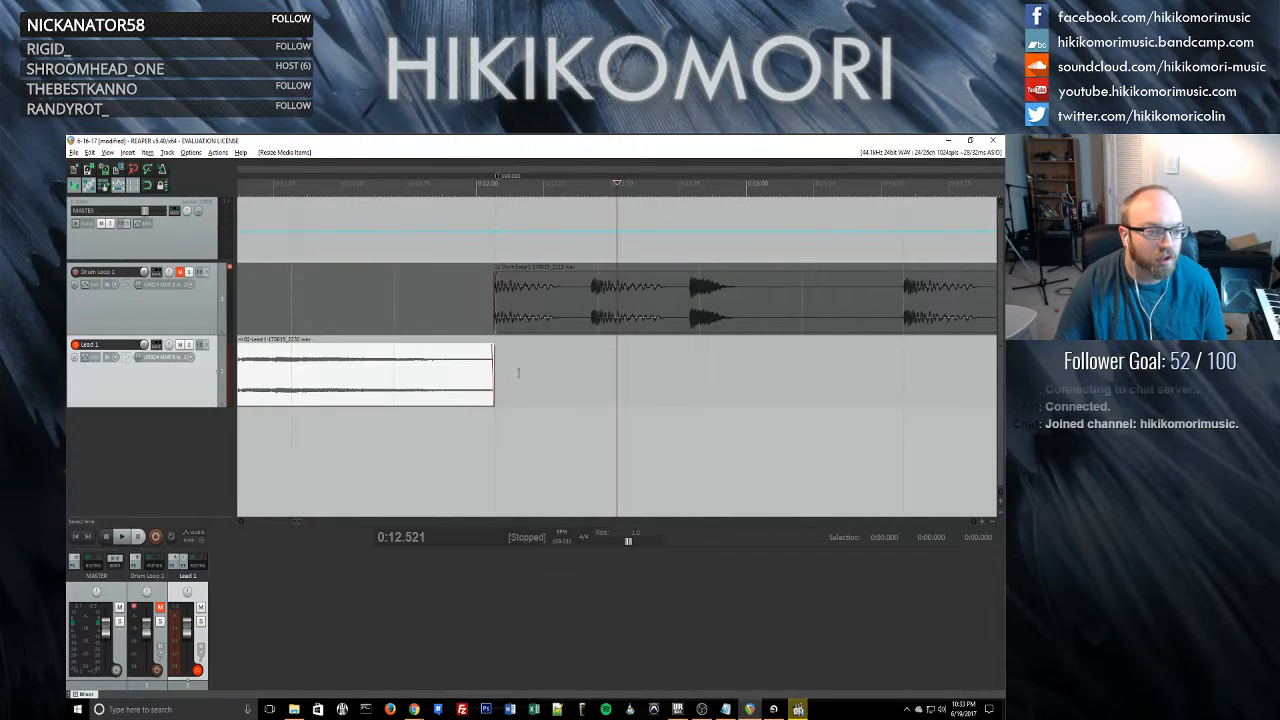
{"action": "left_click_drag", "start_coordinate": [489, 379], "coordinate": [539, 377]}
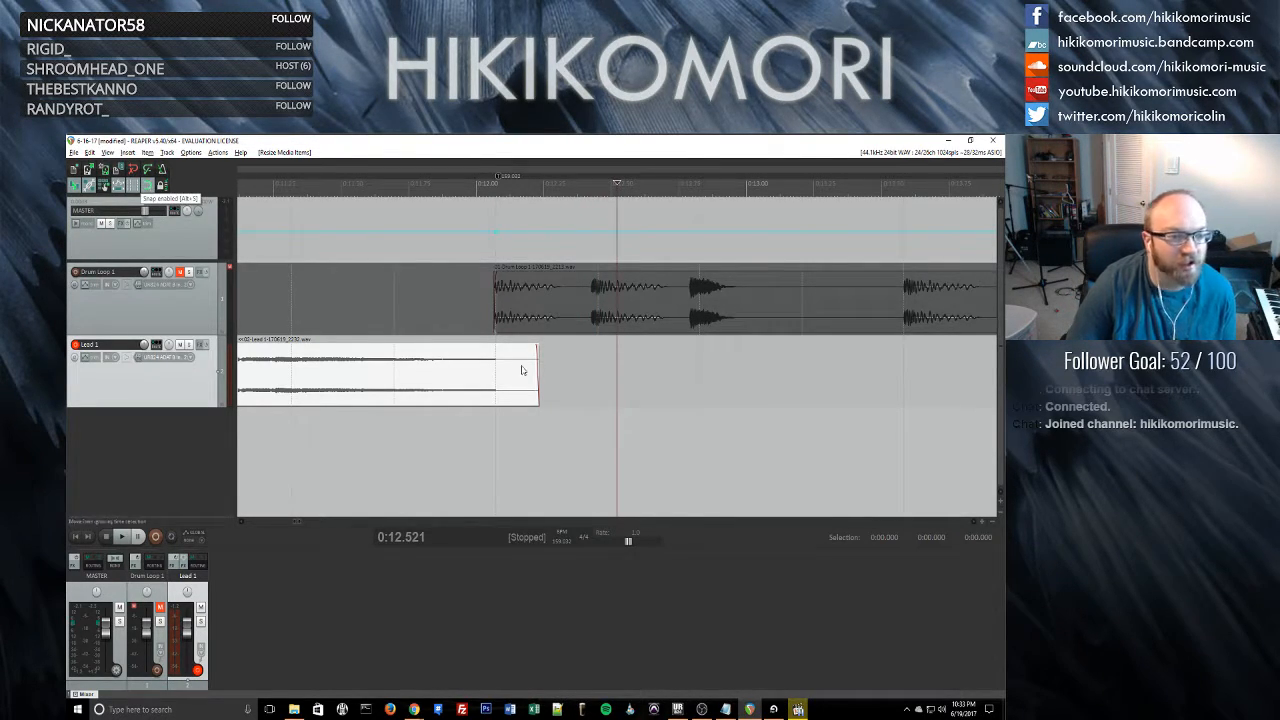
{"action": "mouse_move", "coordinate": [536, 373]}
{"action": "left_mouse_down"}
{"action": "mouse_move", "coordinate": [488, 375]}
{"action": "mouse_move", "coordinate": [548, 374]}
{"action": "mouse_move", "coordinate": [514, 375]}
{"action": "left_mouse_up"}
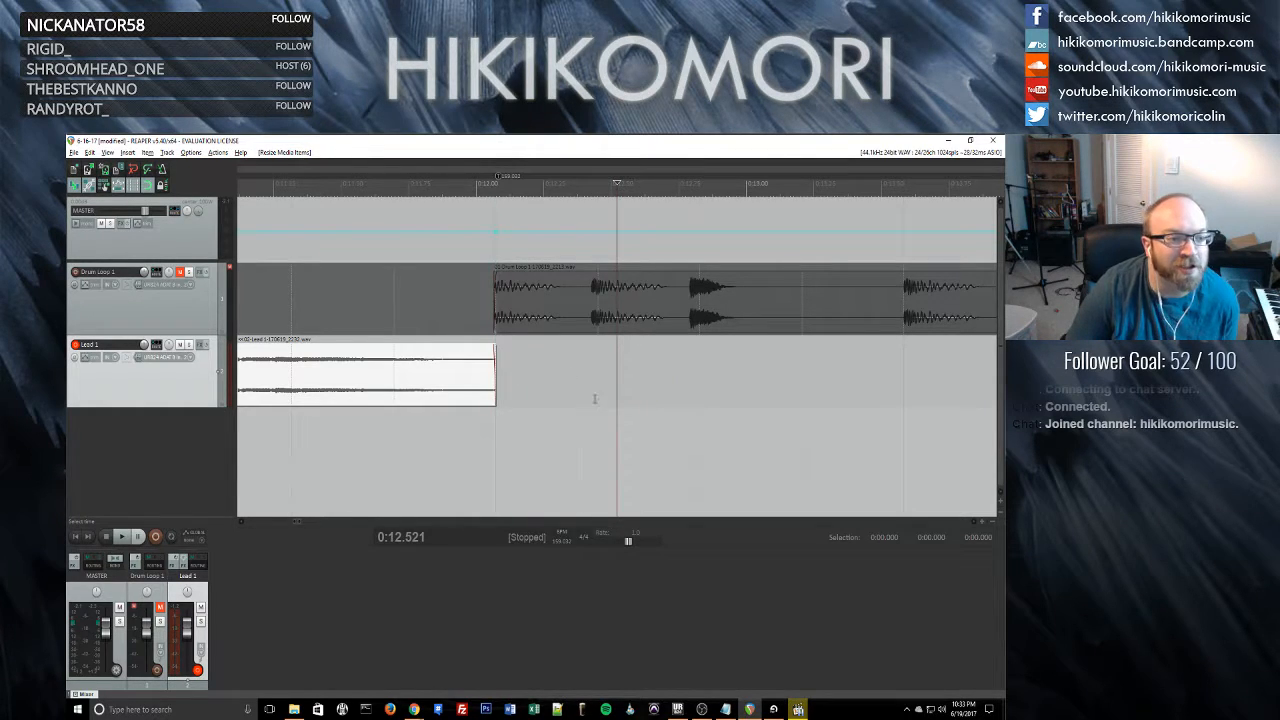
- Play the last moments of the trimmed Lead 1 item to check how it ends
{"action": "left_click", "coordinate": [548, 373]}
{"action": "left_click", "coordinate": [366, 387]}
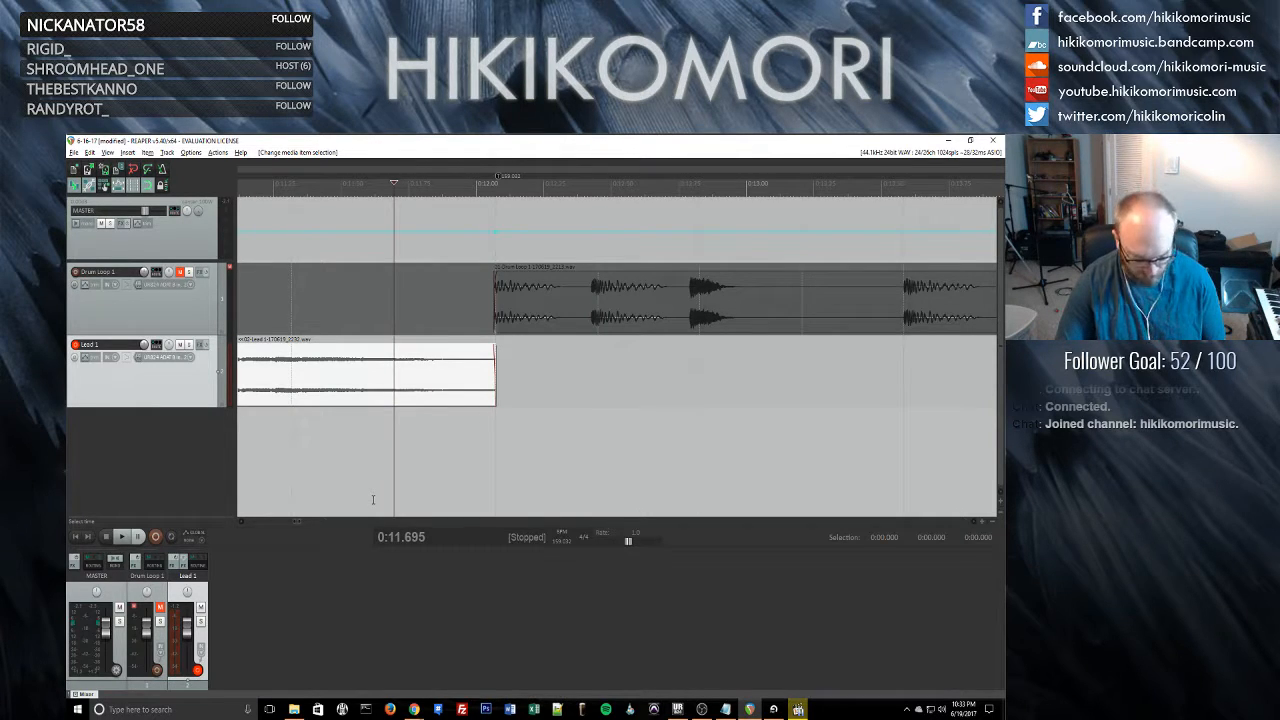
{"action": "key", "text": "space"}
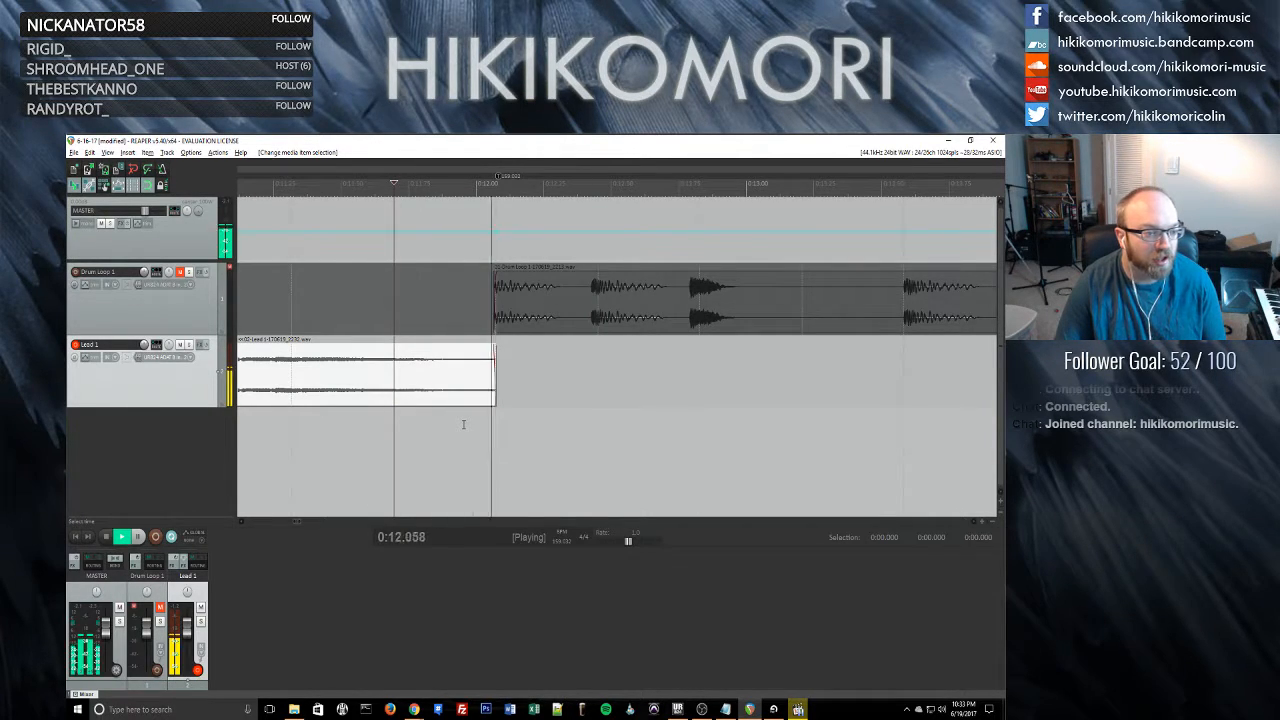
{"action": "key", "text": "space"}
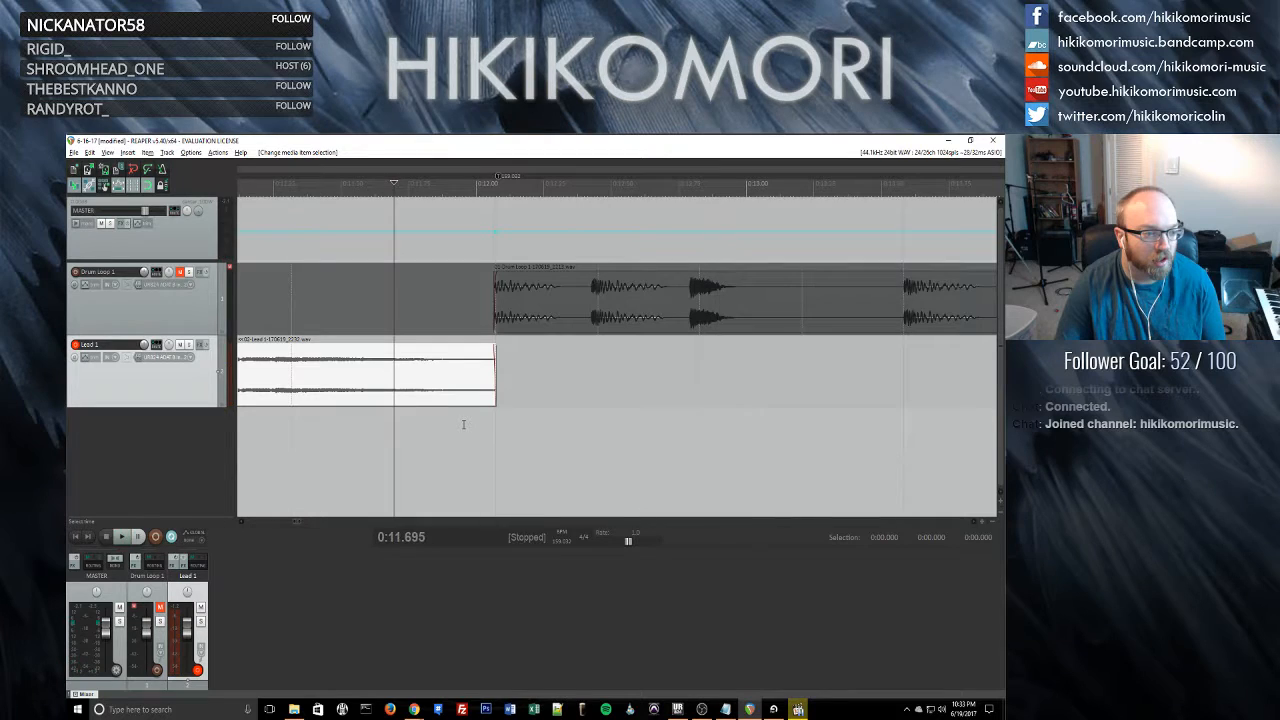
- Set the time selection to the Lead 1 item and play it back to check the loop
{"action": "double_click", "coordinate": [414, 378]}
{"action": "key", "text": "space"}
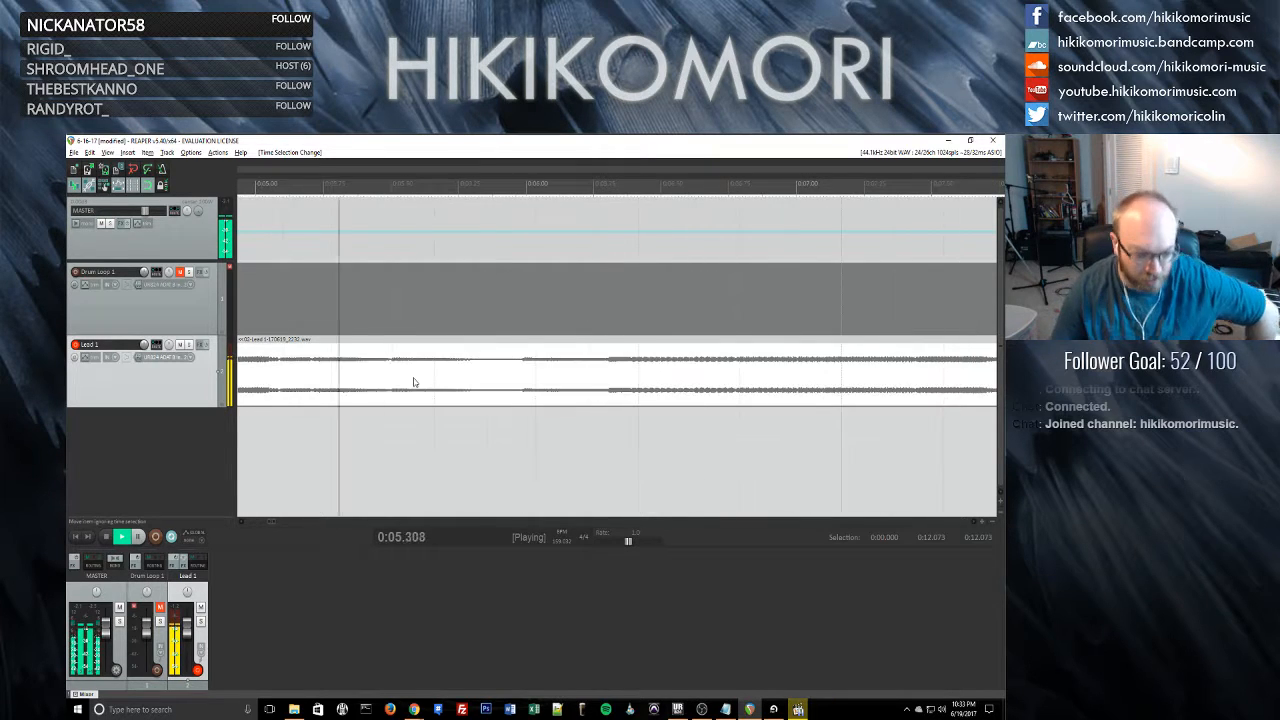
{"action": "scroll", "coordinate": [414, 382], "scroll_direction": "down", "scroll_amount": 5}
{"action": "scroll", "coordinate": [413, 381], "scroll_direction": "down", "scroll_amount": 4}
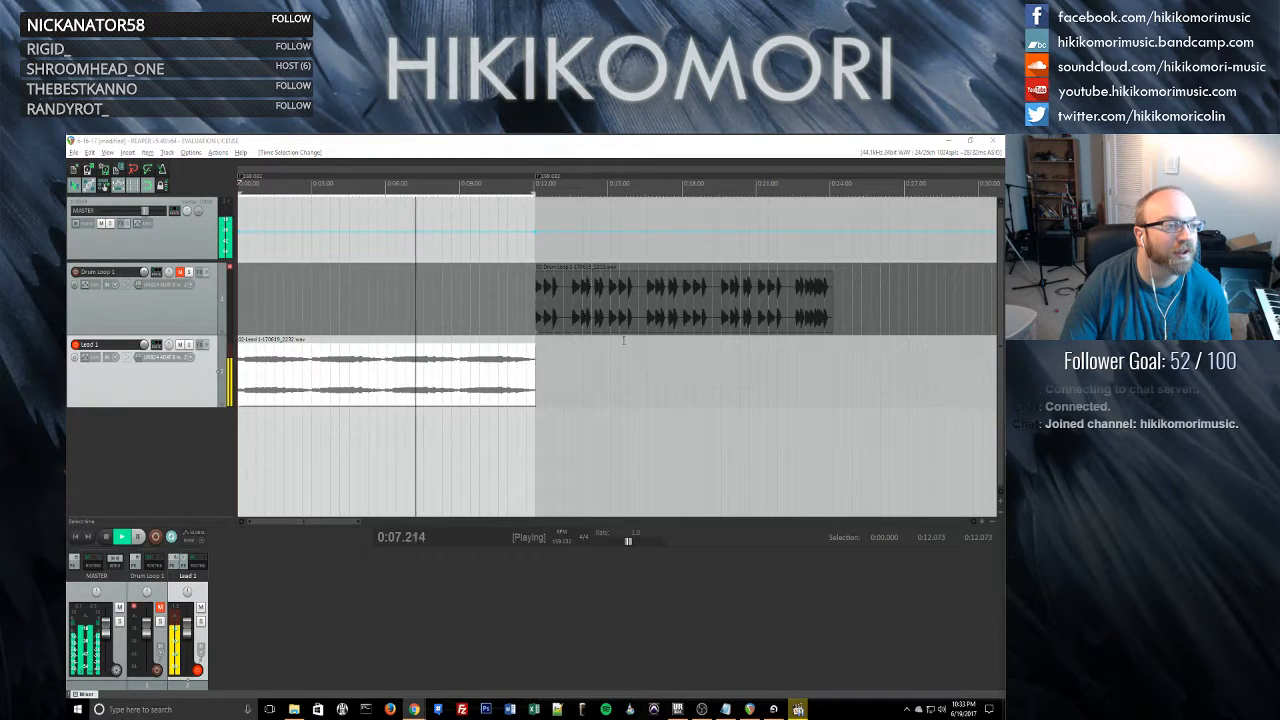
{"action": "left_click", "coordinate": [620, 369]}
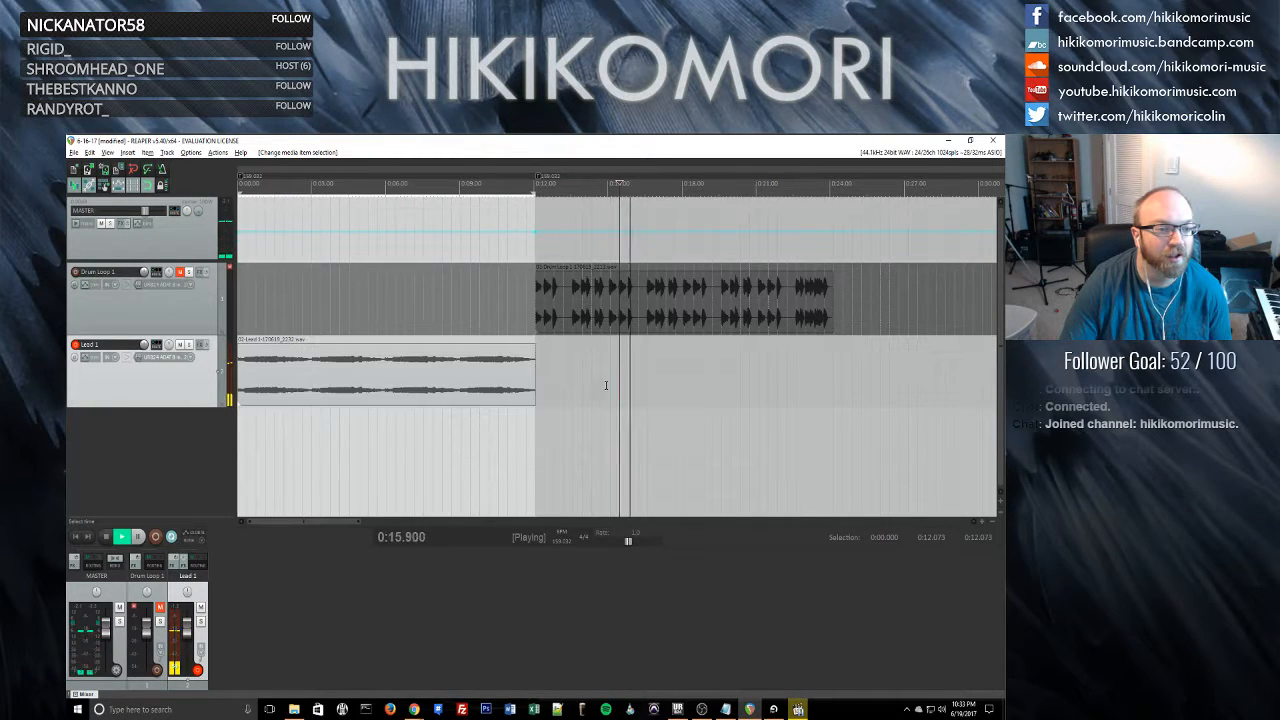
{"action": "key", "text": "space"}
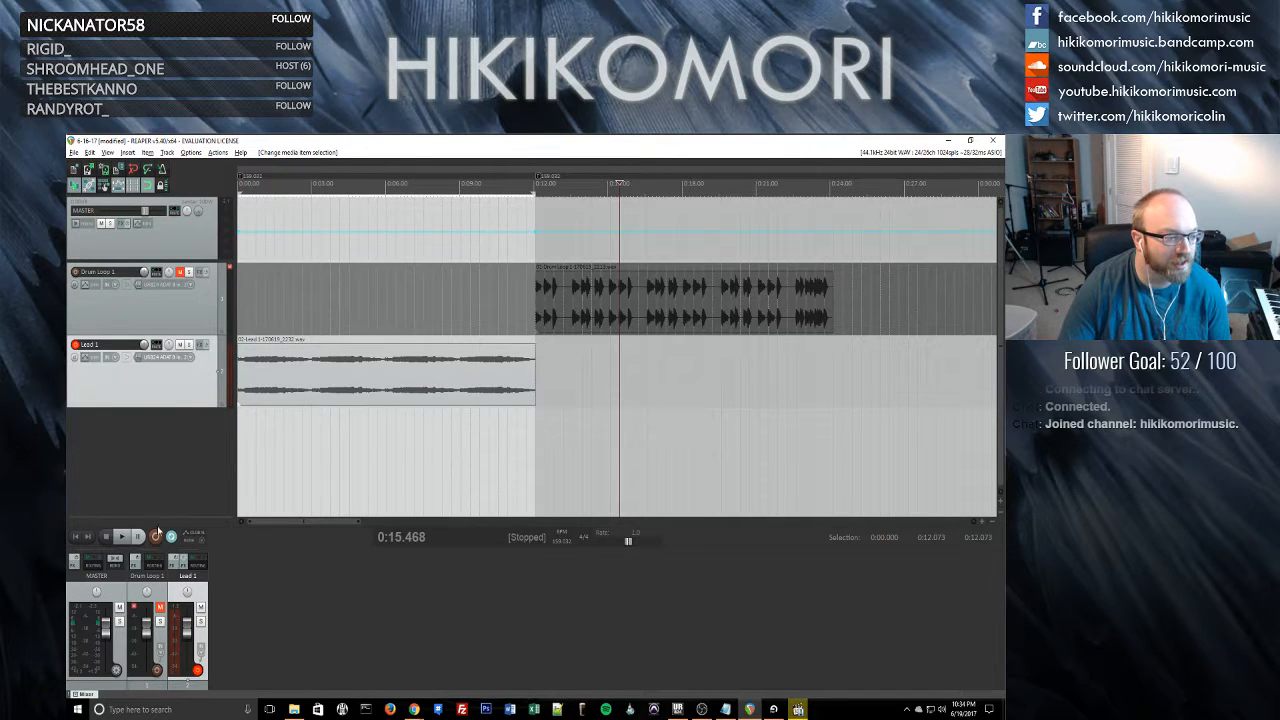
- Return the edit cursor to the project start and remove the time selection
{"action": "left_click", "coordinate": [78, 537]}
{"action": "right_click", "coordinate": [395, 263]}
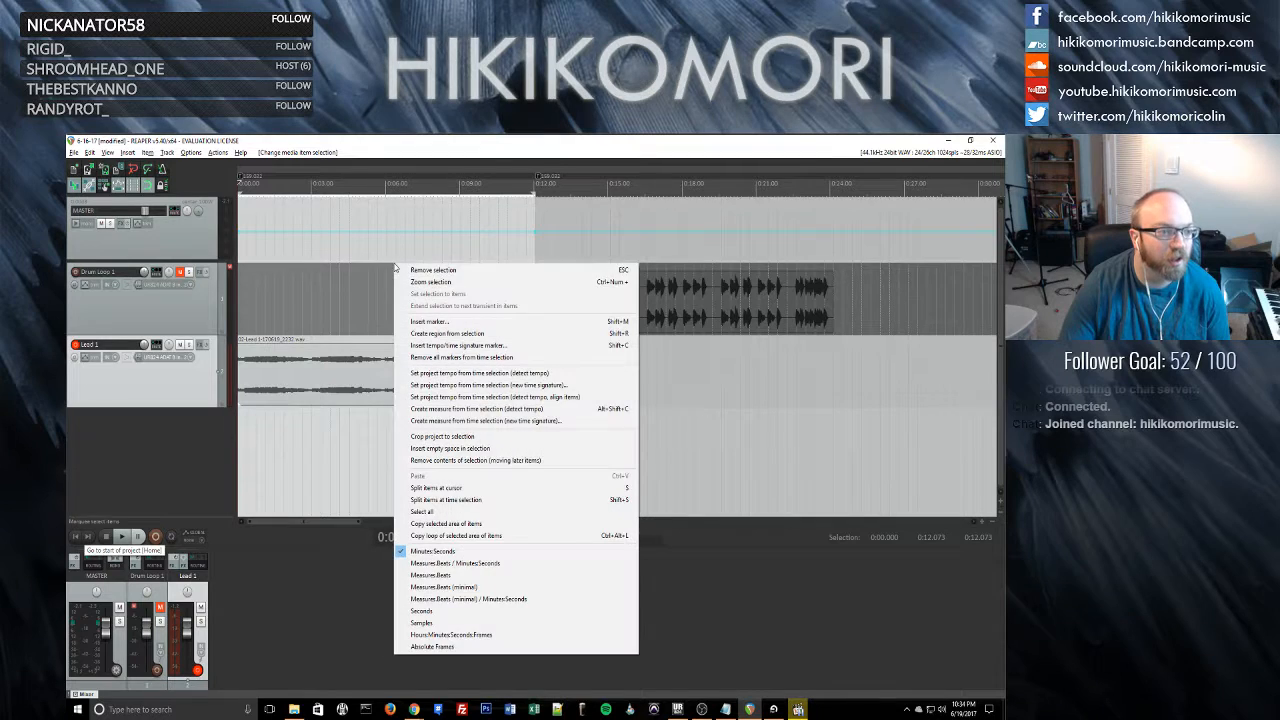
{"action": "left_click", "coordinate": [415, 271]}
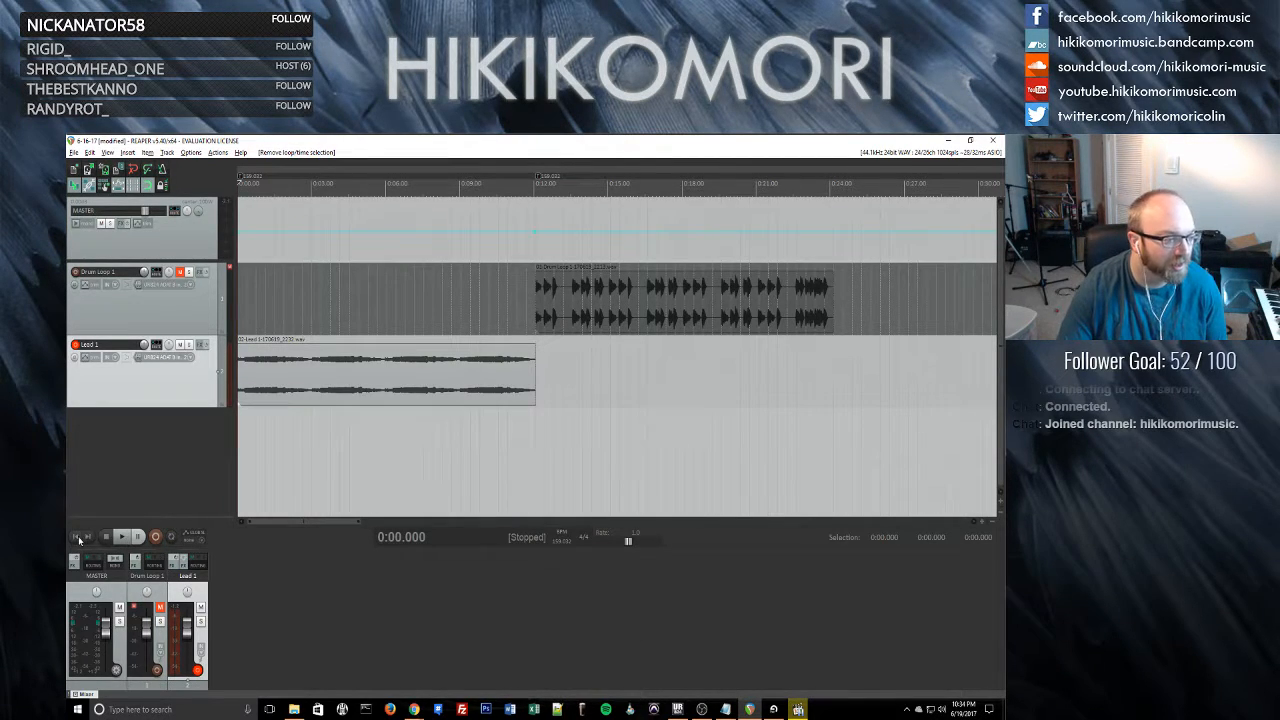
- Play the project from the start and unmute the Drum Loop 1 track to hear its loop follow the lead
{"action": "left_click", "coordinate": [121, 537]}
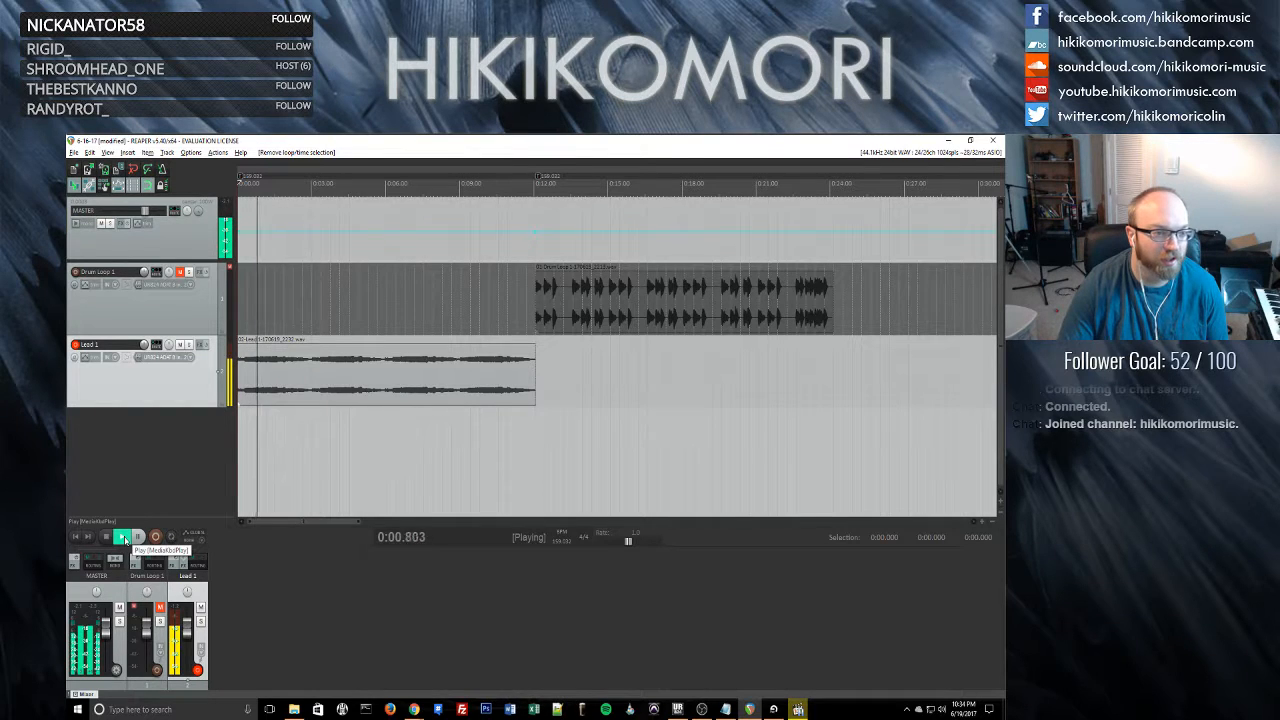
{"action": "left_click", "coordinate": [181, 272]}
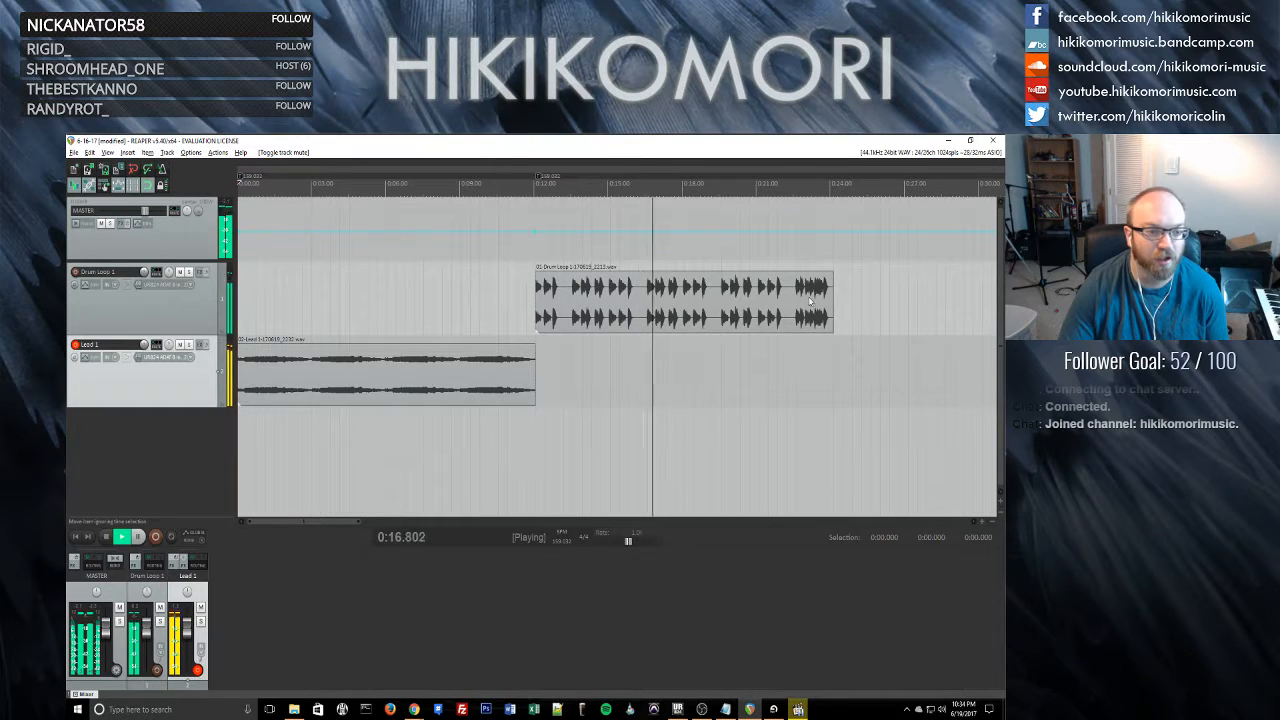
{"action": "scroll", "coordinate": [669, 296], "scroll_direction": "down", "scroll_amount": 1}
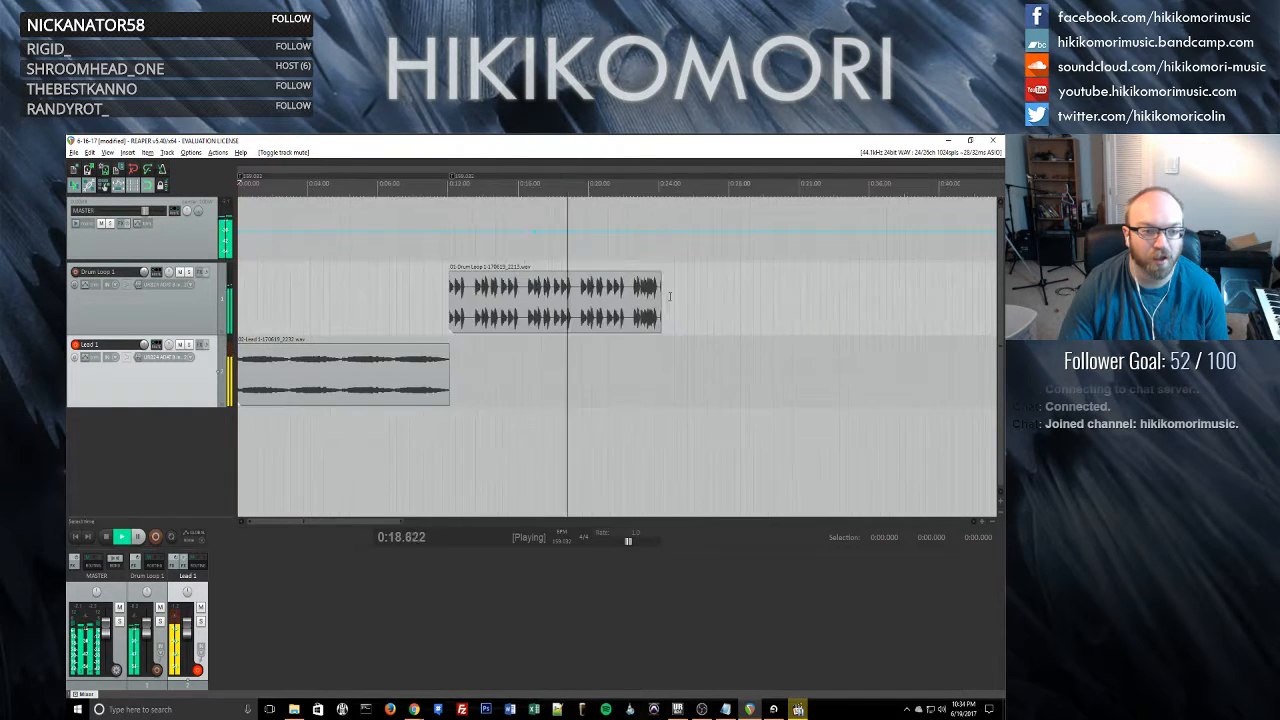
{"action": "scroll", "coordinate": [669, 296], "scroll_direction": "down", "scroll_amount": 1}
{"action": "left_click", "coordinate": [495, 331]}
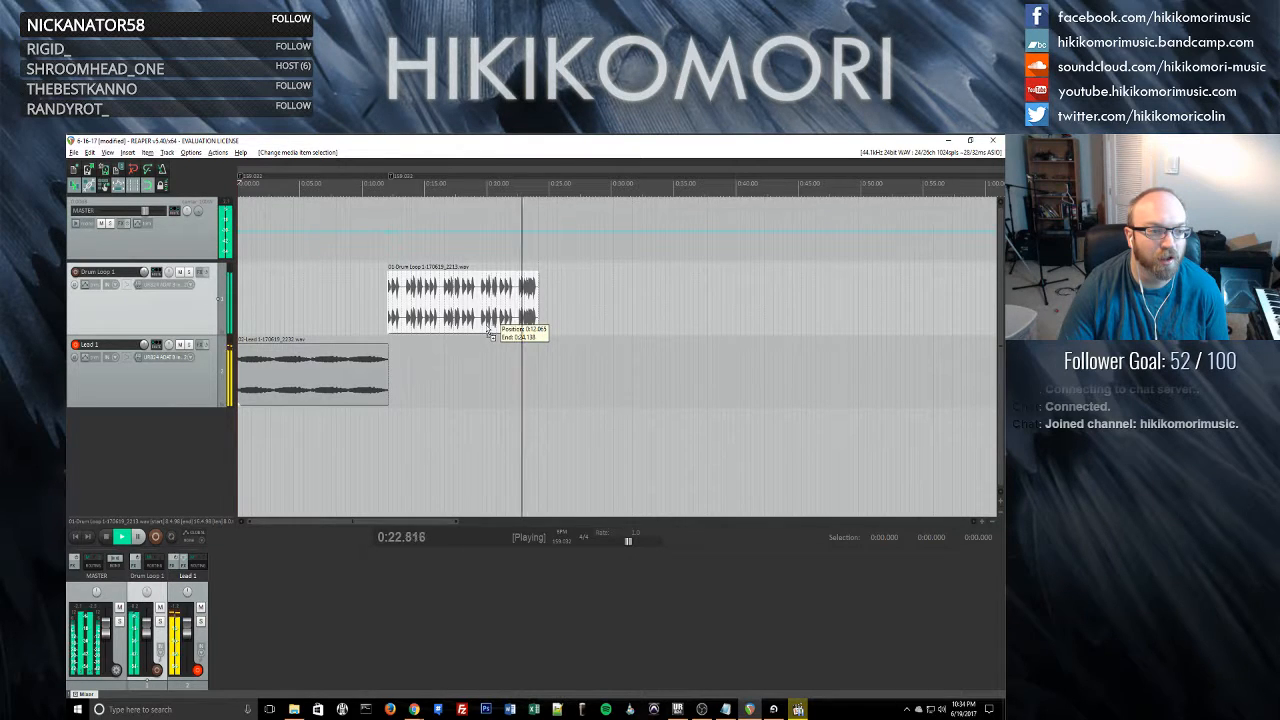
{"action": "key", "text": "space"}
{"action": "scroll", "coordinate": [487, 329], "scroll_direction": "down", "scroll_amount": 1}
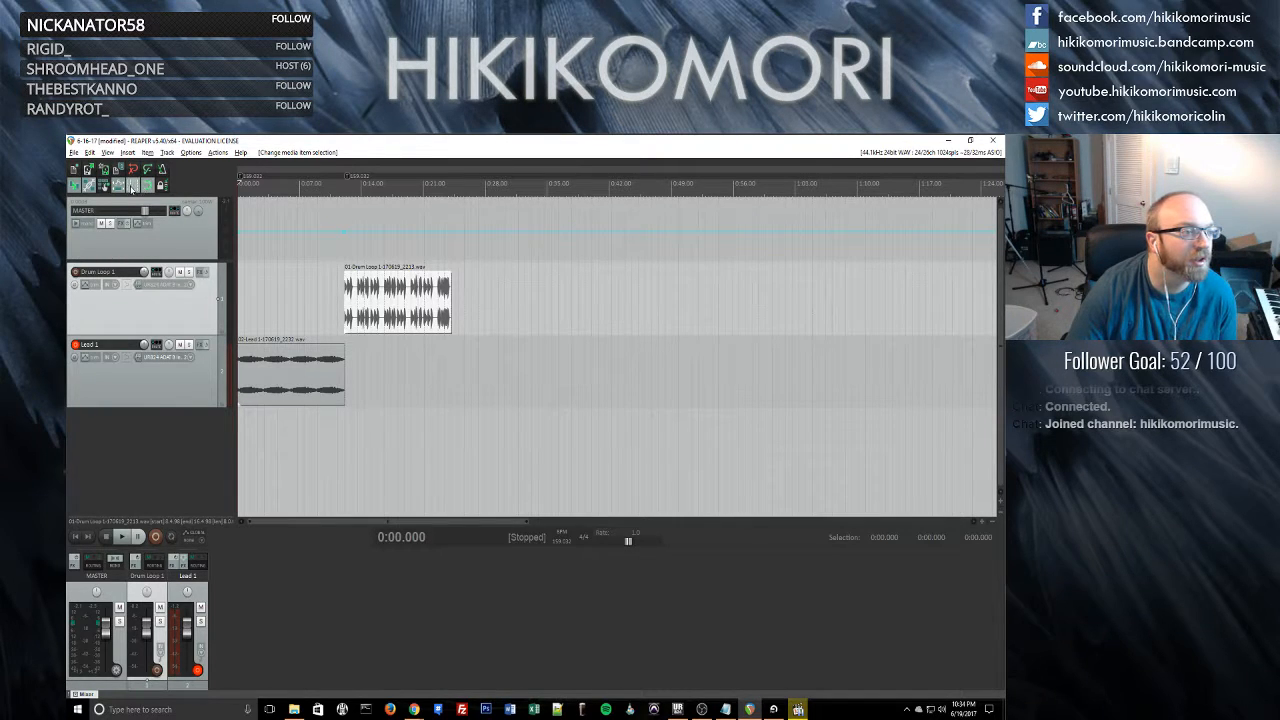
- Set the timeline ruler's time unit to Measures.Beats / Minutes:Seconds
{"action": "left_click", "coordinate": [131, 188]}
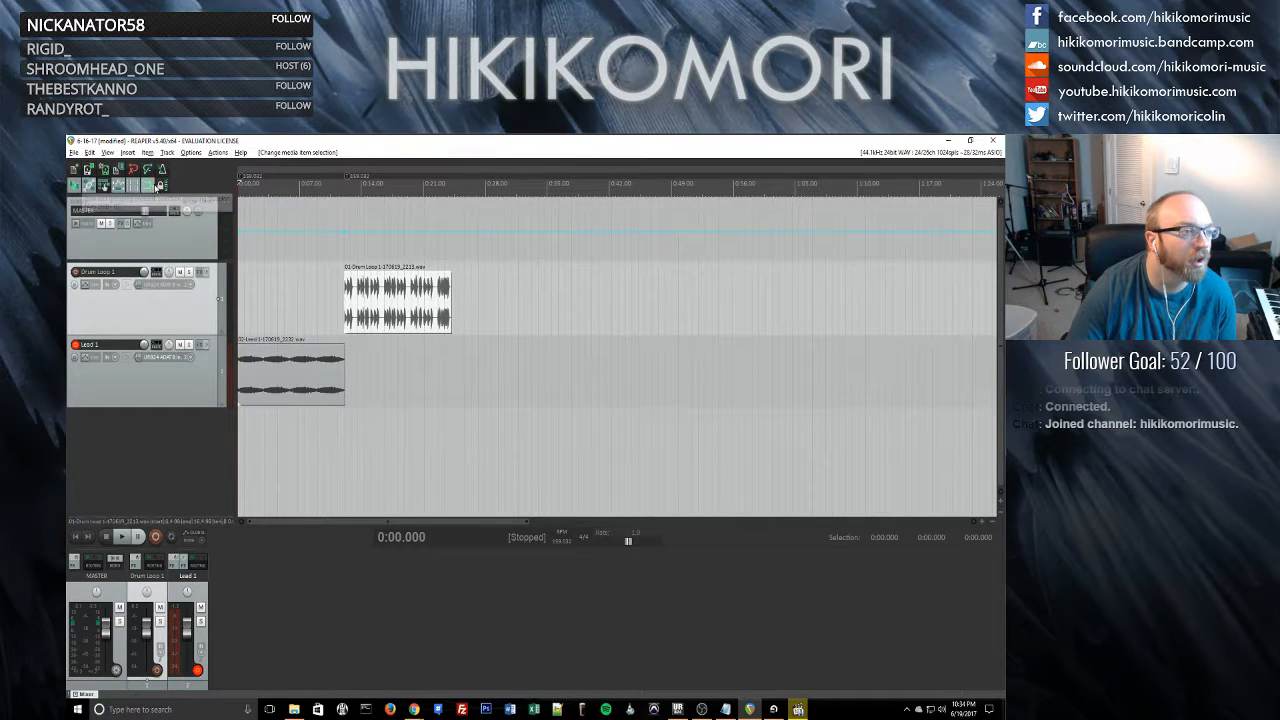
{"action": "right_click", "coordinate": [525, 247]}
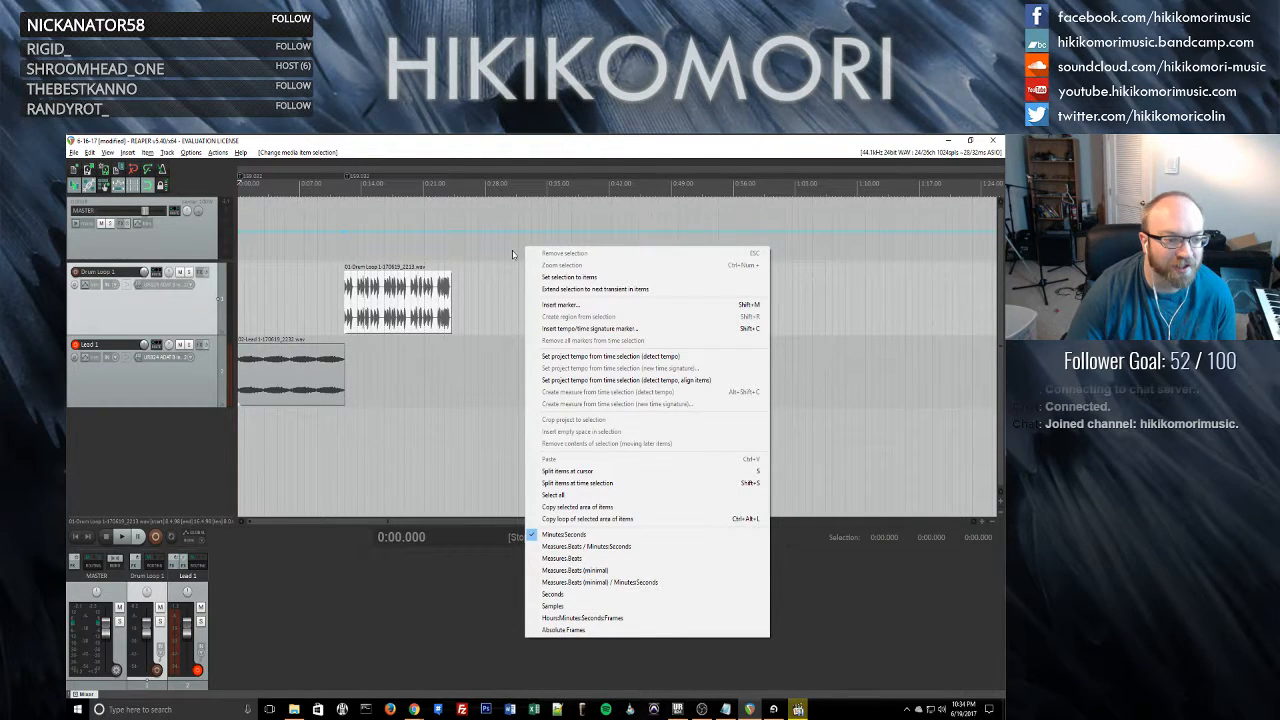
{"action": "left_click", "coordinate": [512, 254]}
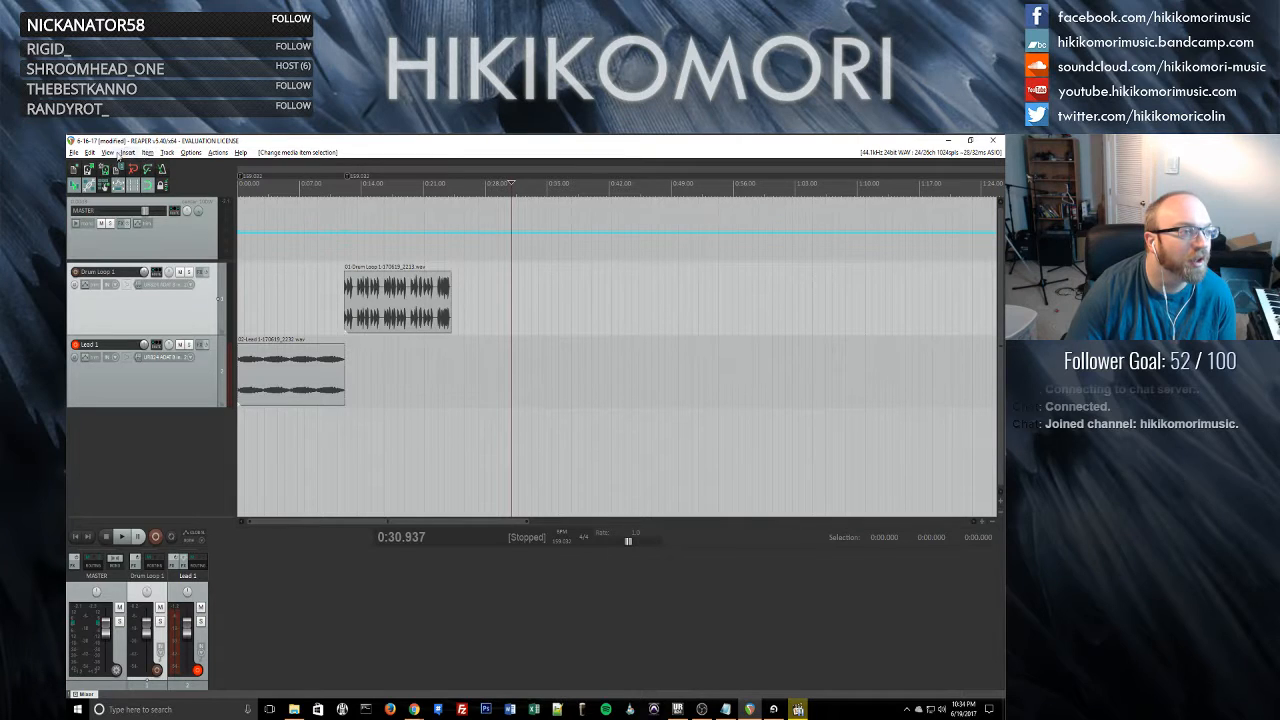
{"action": "left_click", "coordinate": [107, 152]}
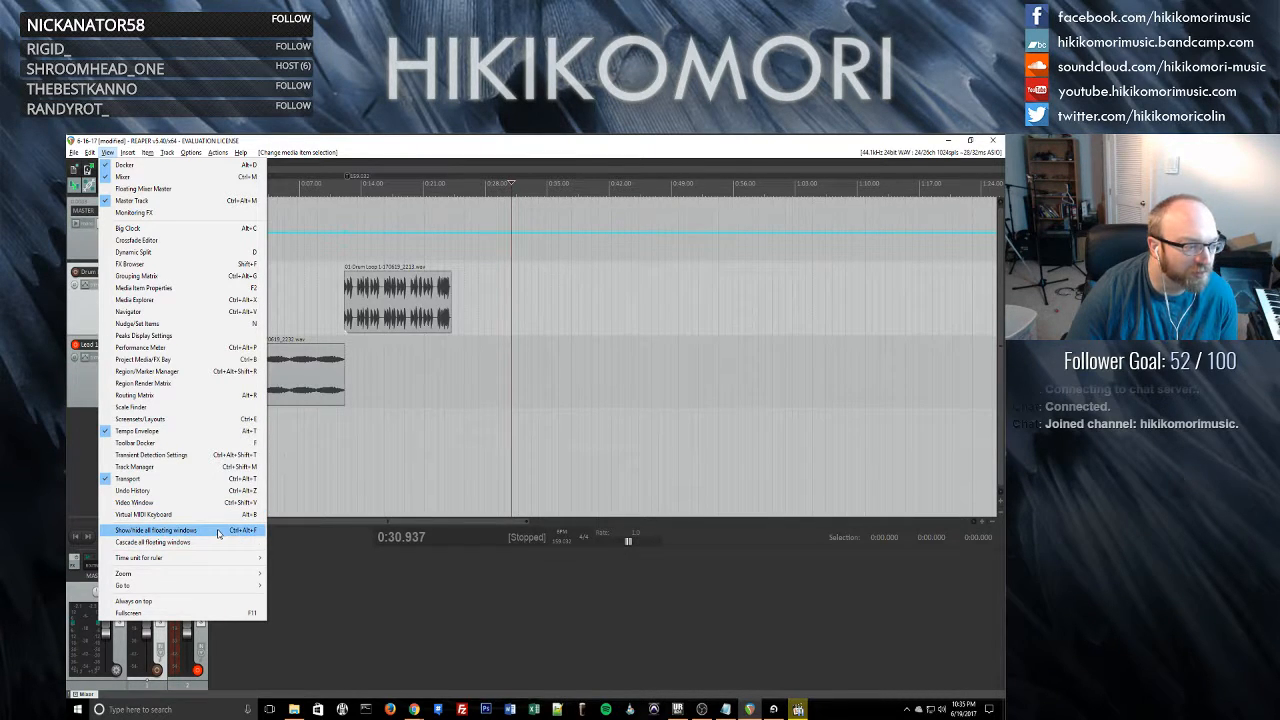
{"action": "mouse_move", "coordinate": [220, 587]}
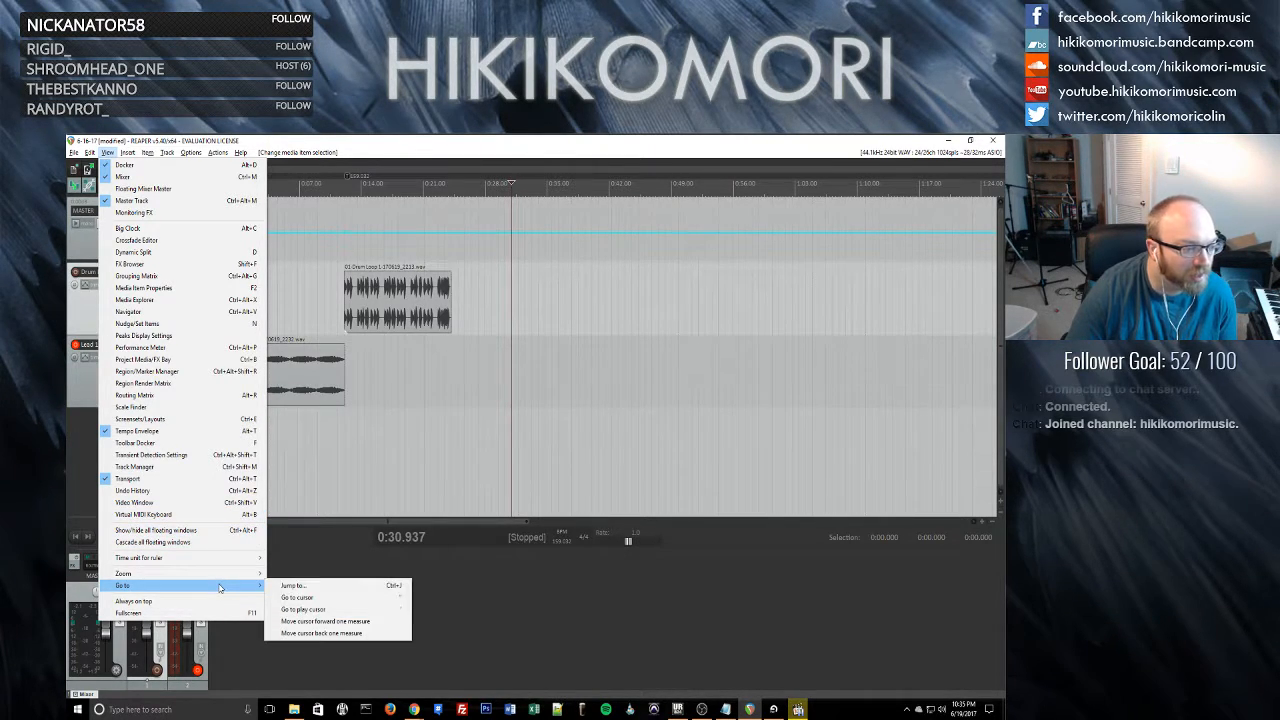
{"action": "mouse_move", "coordinate": [219, 560]}
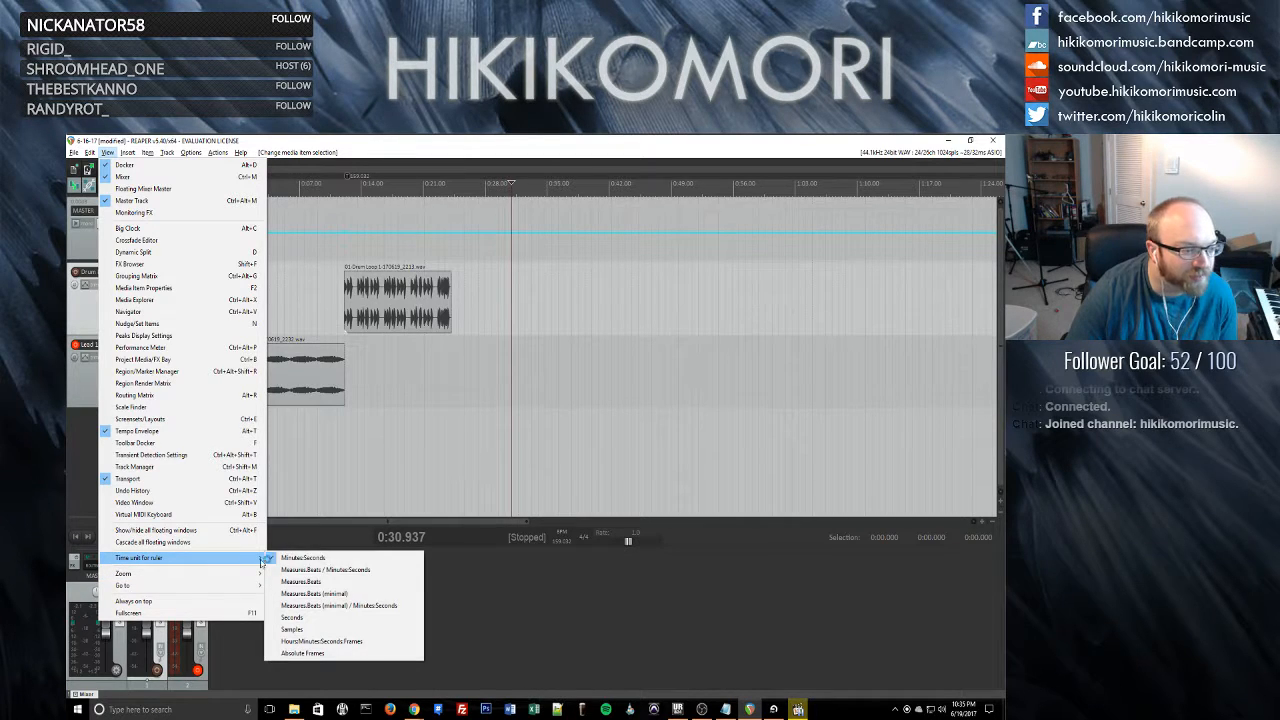
{"action": "left_click", "coordinate": [384, 570]}
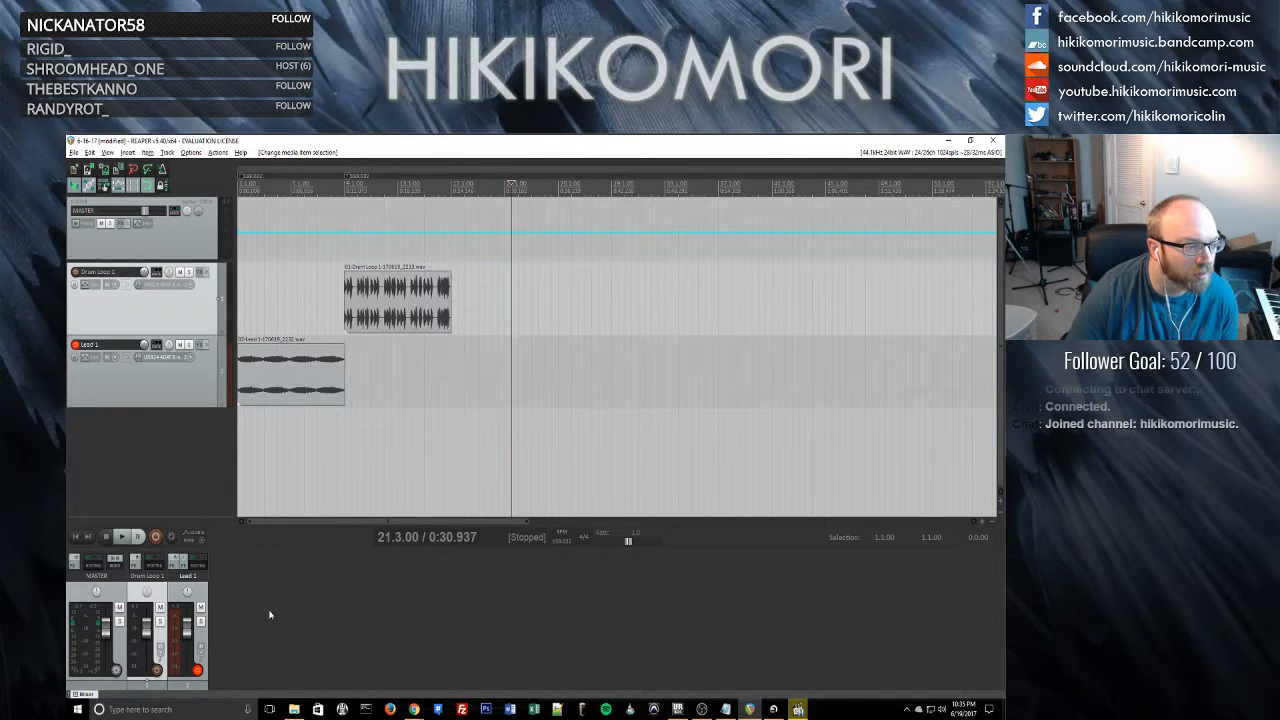
- Place the edit cursor at several points on the Lead 1 track, ending at 21.1.00, to check grid snapping
{"action": "scroll", "coordinate": [438, 427], "scroll_direction": "up", "scroll_amount": 6}
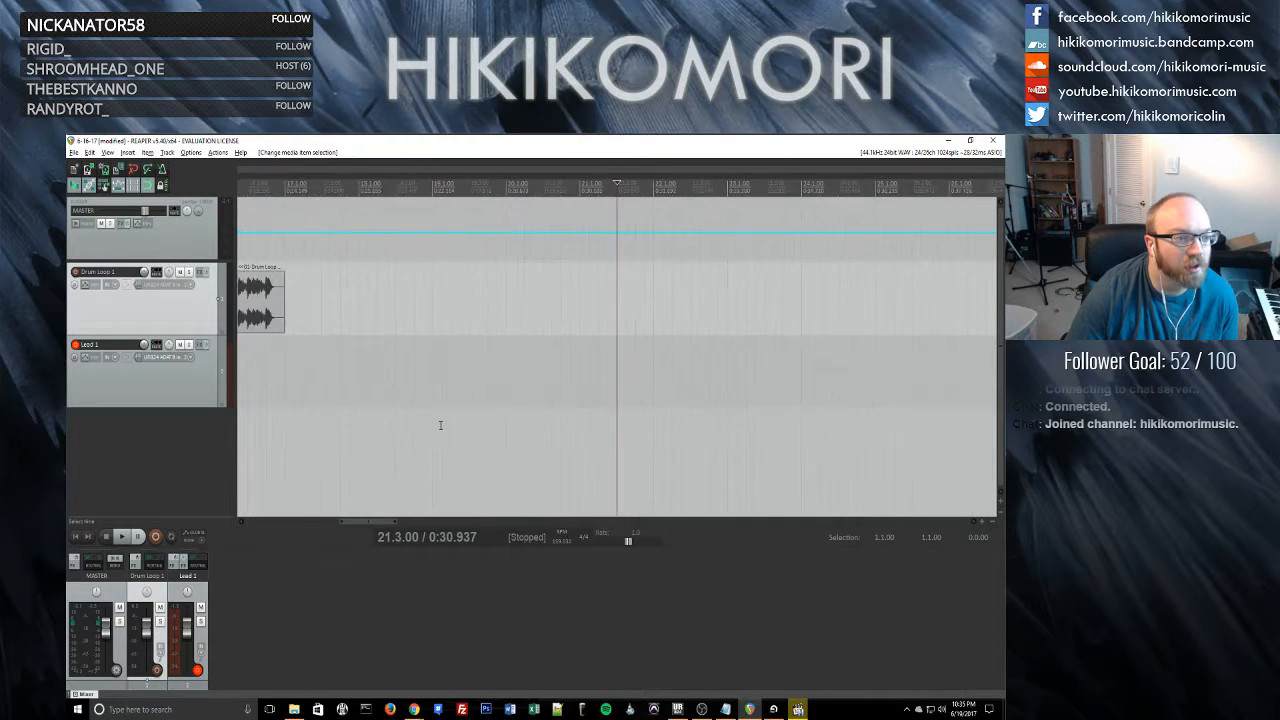
{"action": "left_click", "coordinate": [468, 364]}
{"action": "left_click", "coordinate": [545, 366]}
{"action": "left_click", "coordinate": [481, 369]}
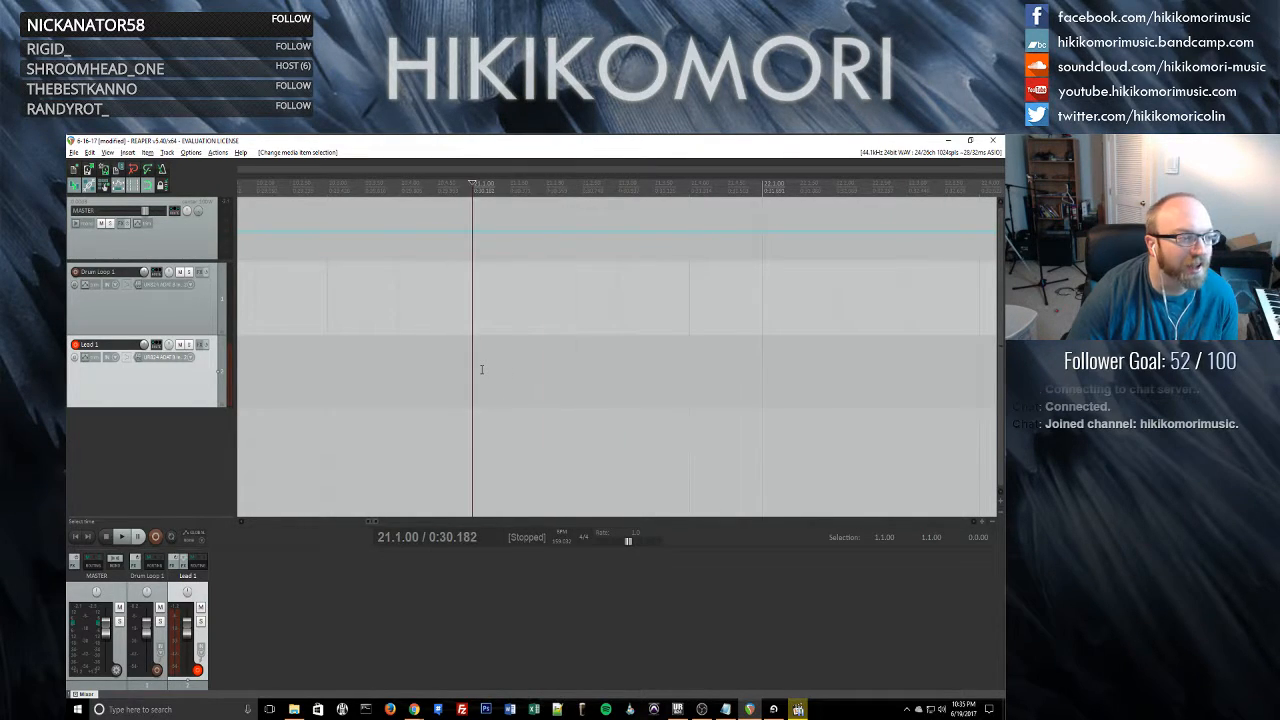
{"action": "left_click", "coordinate": [217, 152]}
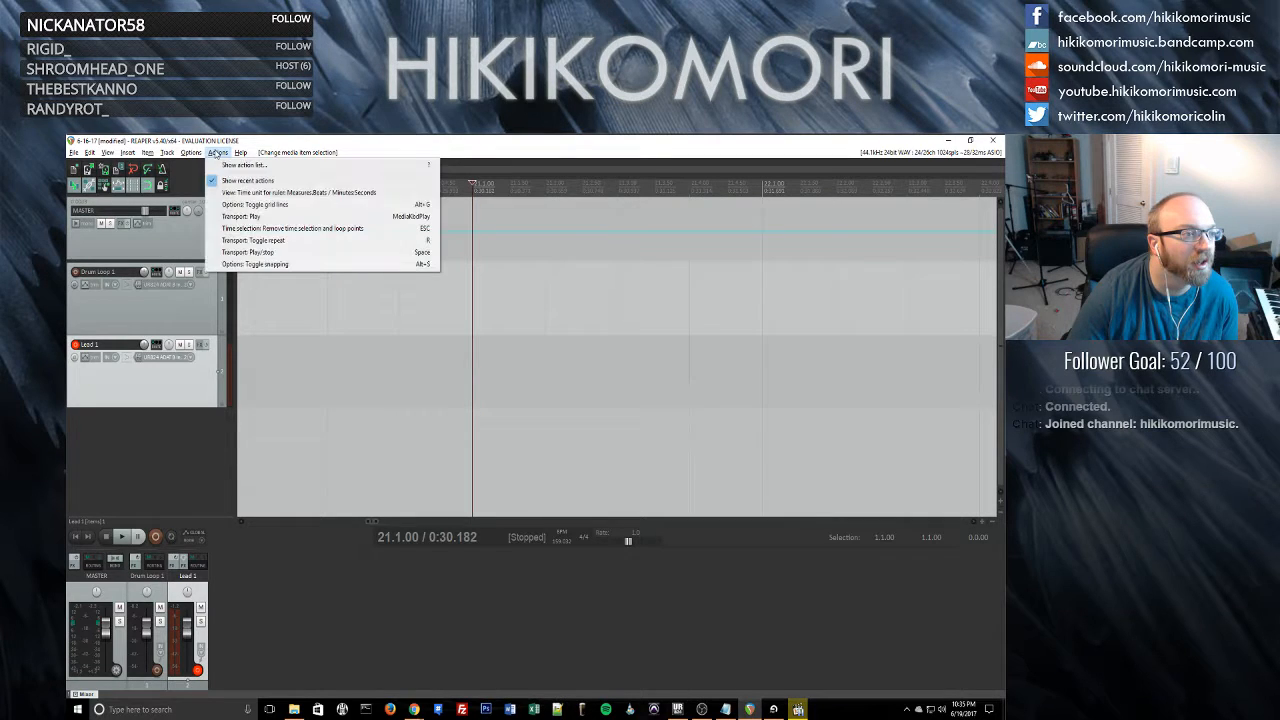
{"action": "mouse_move", "coordinate": [243, 155]}
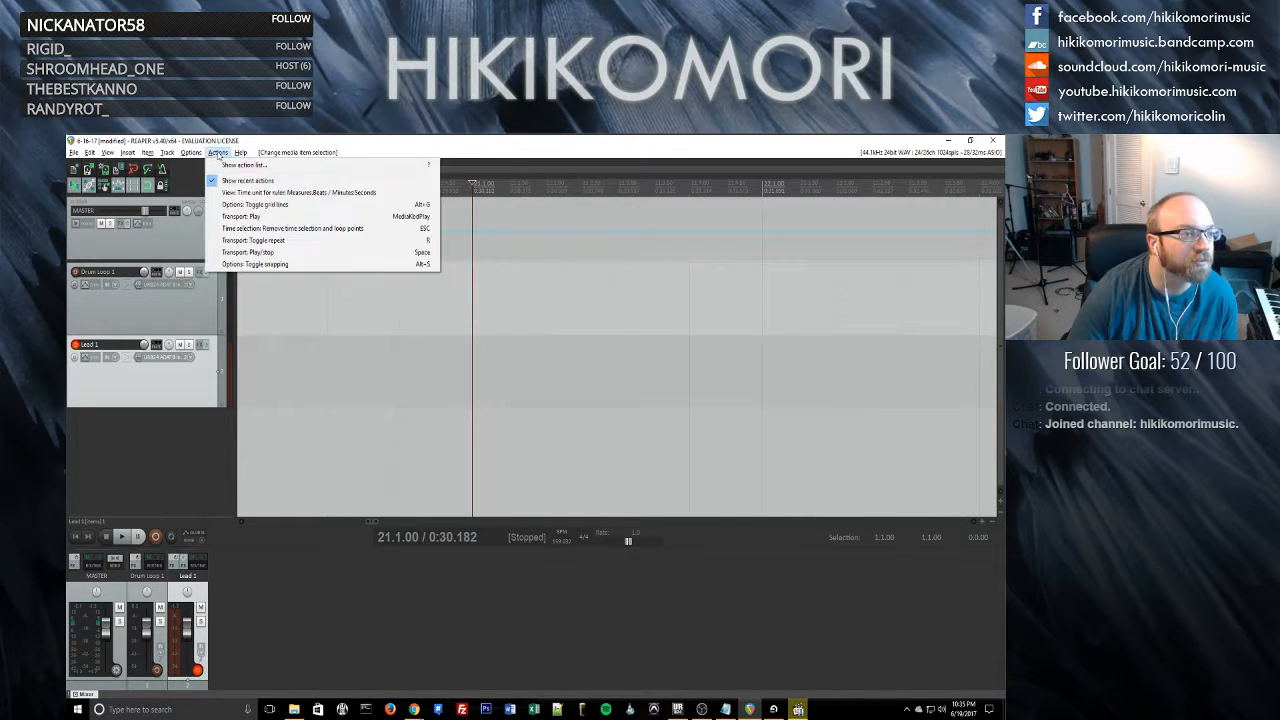
{"action": "mouse_move", "coordinate": [187, 153]}
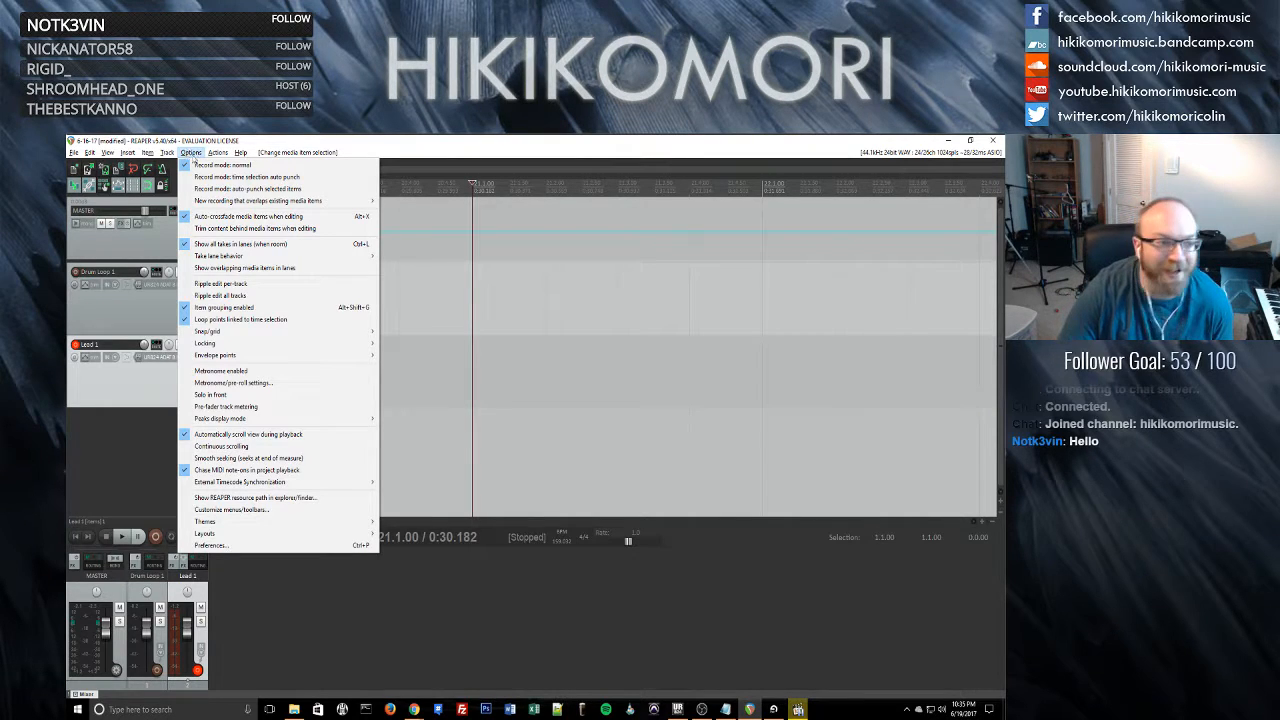
{"action": "left_click", "coordinate": [185, 152]}
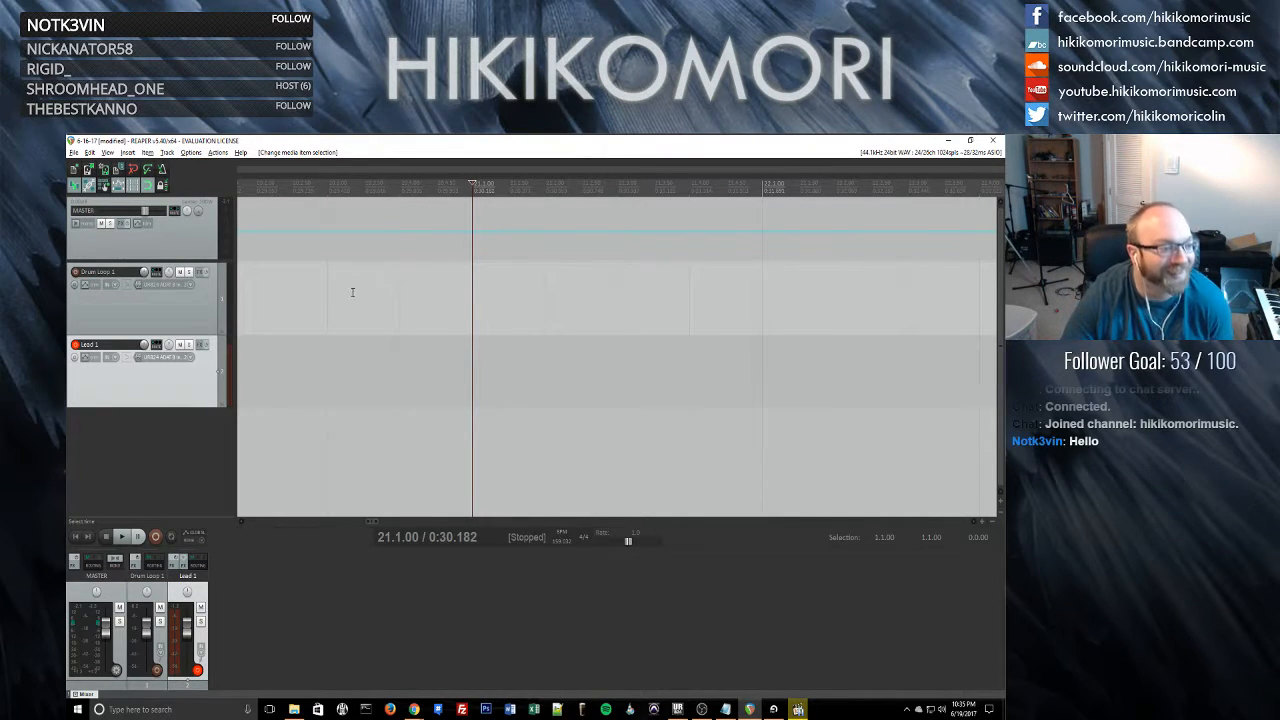
- Play the project from the start through both the Lead 1 and Drum Loop 1 items, then stop playback
{"action": "left_click", "coordinate": [74, 537]}
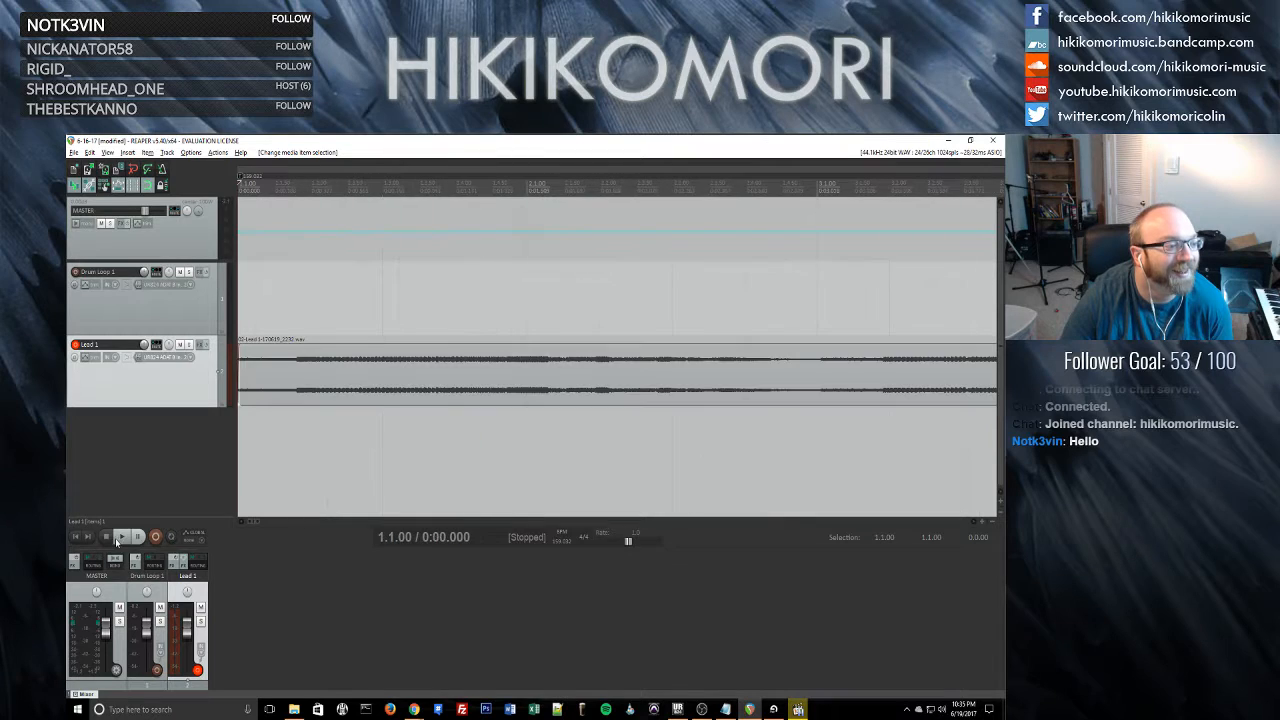
{"action": "left_click", "coordinate": [121, 537]}
{"action": "scroll", "coordinate": [460, 288], "scroll_direction": "down", "scroll_amount": 5}
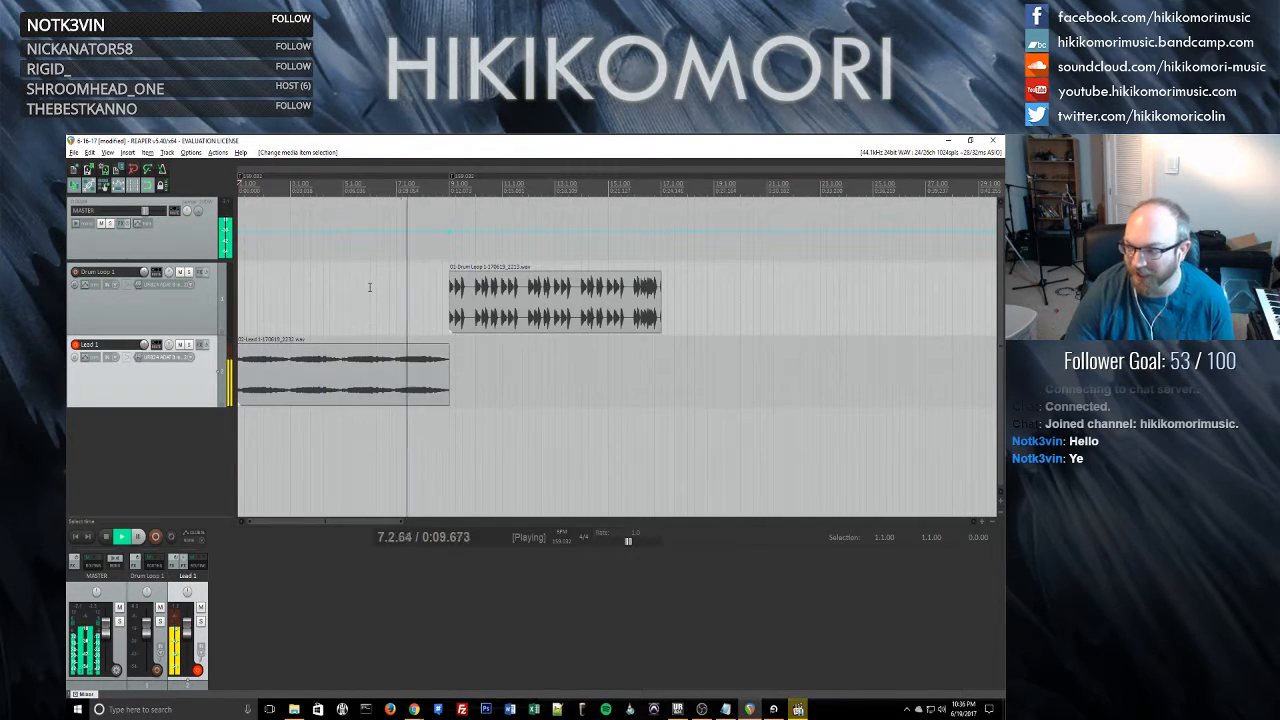
{"action": "scroll", "coordinate": [369, 287], "scroll_direction": "down", "scroll_amount": 3}
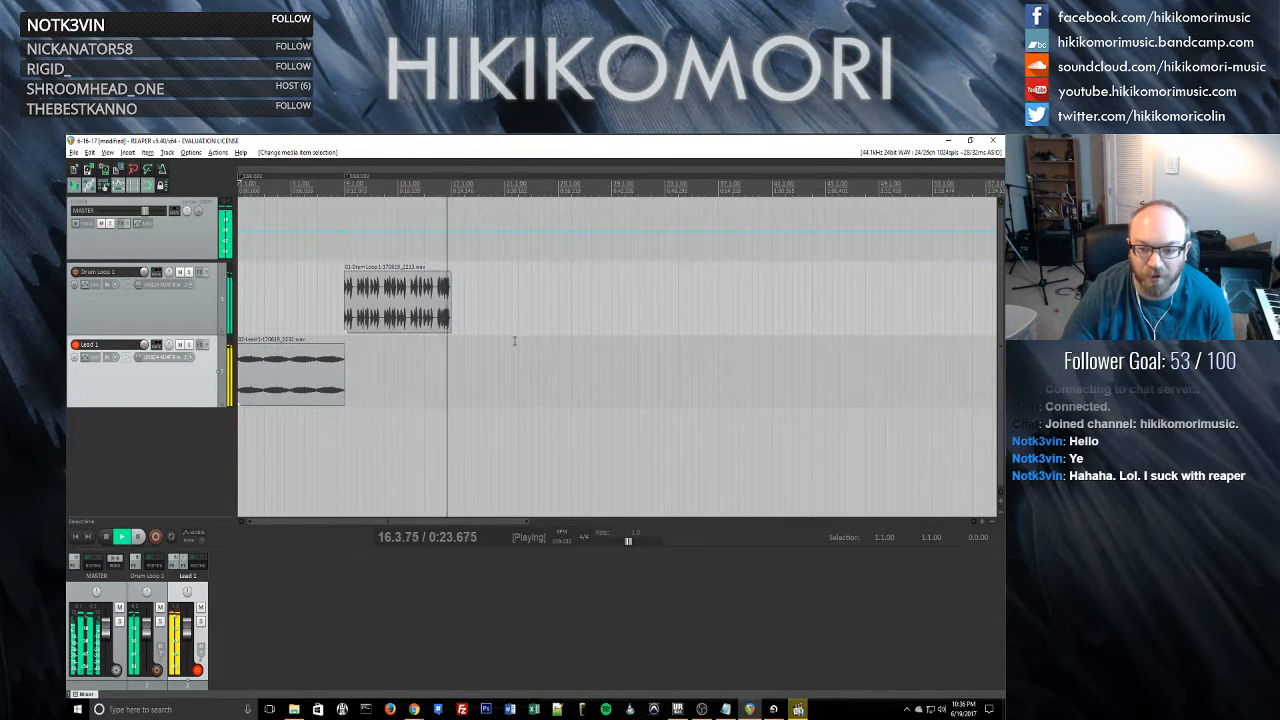
{"action": "key", "text": "space"}
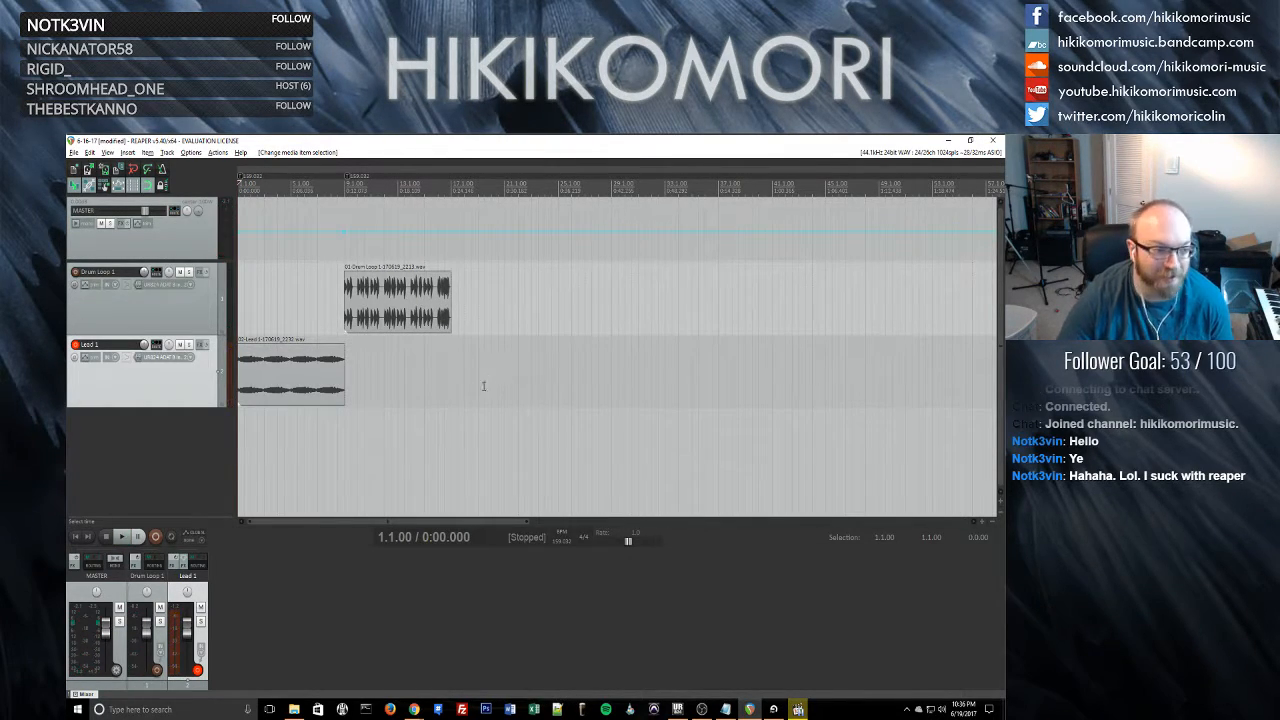
{"action": "key", "text": "space"}
{"action": "key", "text": "space"}
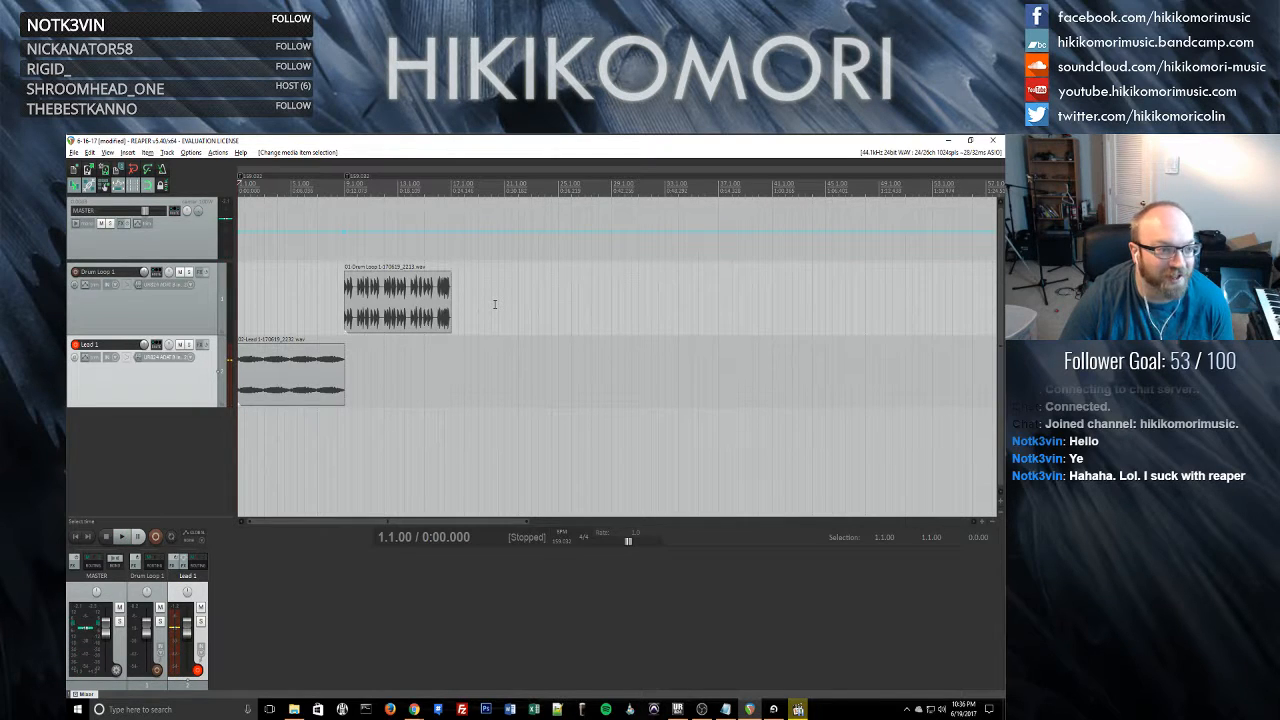
- Place the edit cursor at several points after the drum loop item to check how it snaps to the grid
{"action": "left_click", "coordinate": [489, 300]}
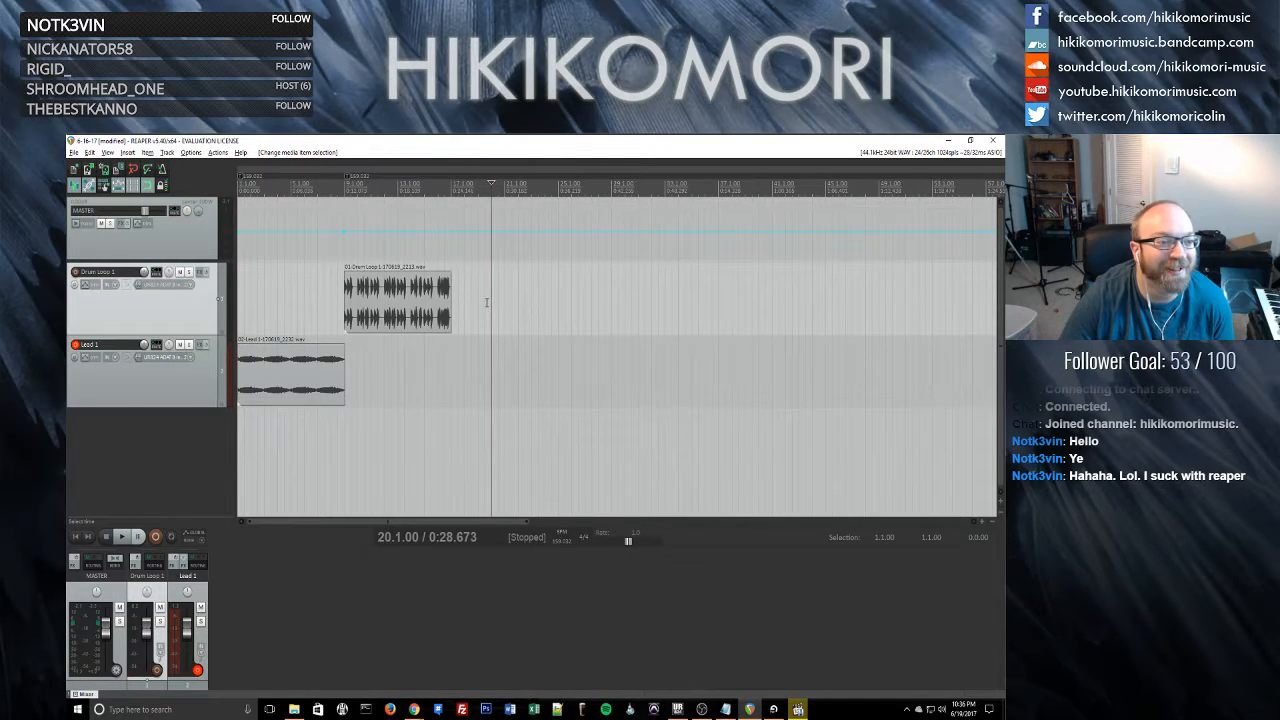
{"action": "left_click", "coordinate": [537, 294]}
{"action": "left_click", "coordinate": [511, 297]}
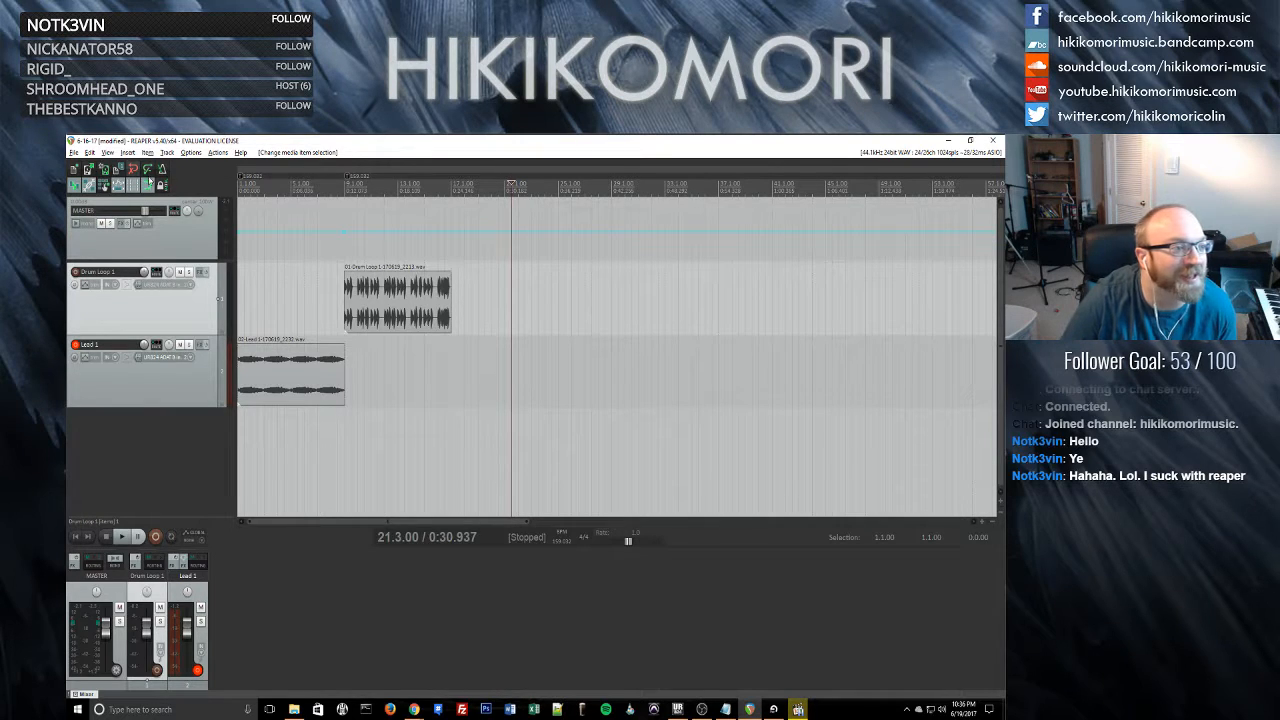
- Set the grid line spacing to 1 and place the edit cursor at 20.1.00 on the Drum Loop 1 track
{"action": "left_click", "coordinate": [191, 152]}
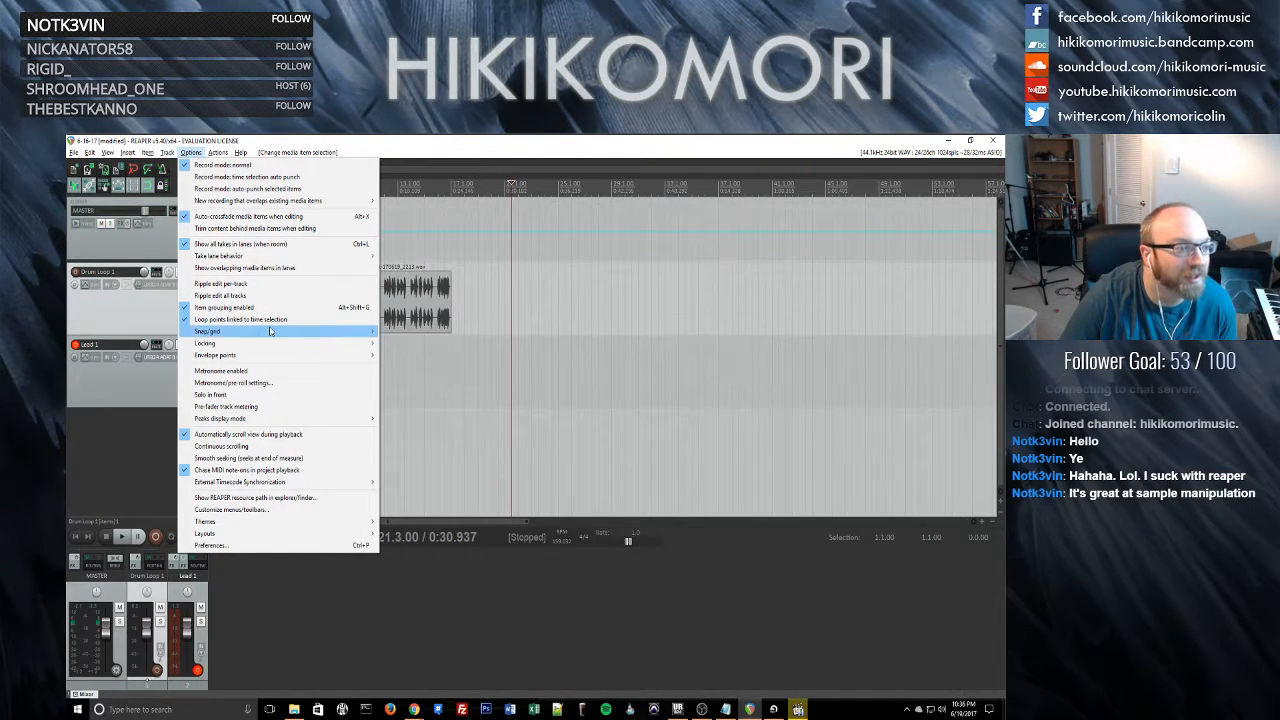
{"action": "mouse_move", "coordinate": [270, 331]}
{"action": "left_click", "coordinate": [418, 355]}
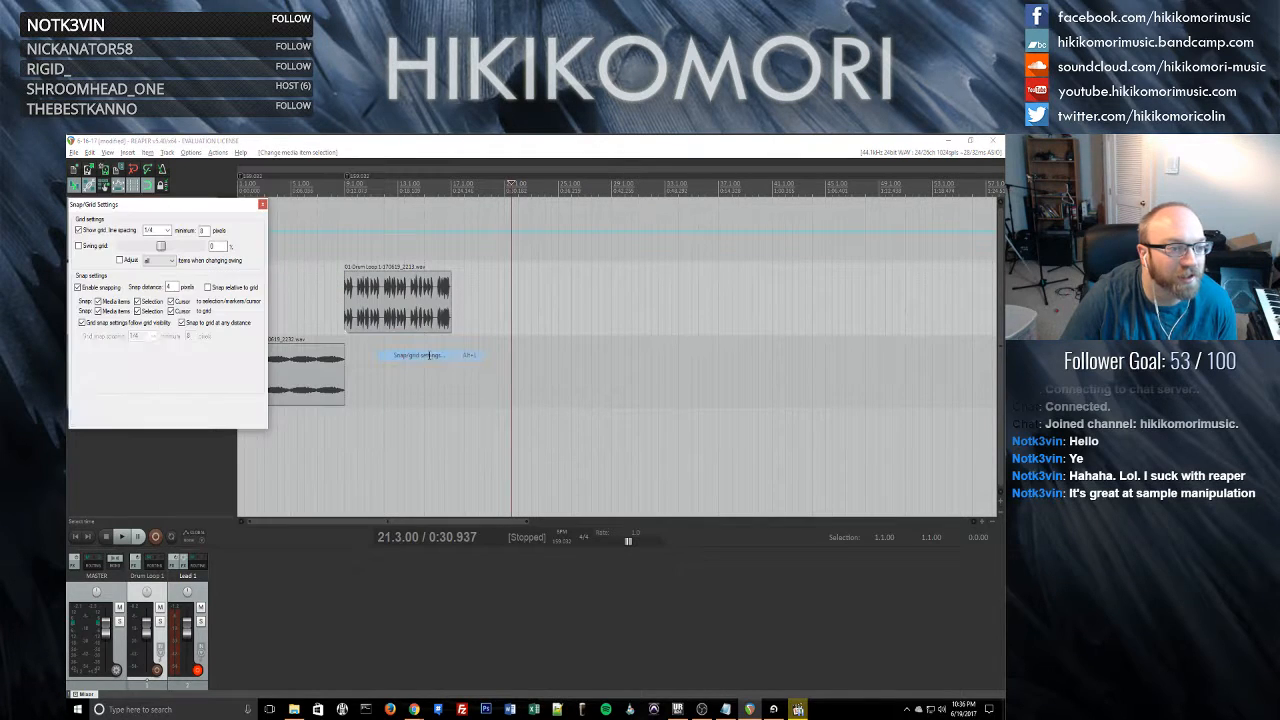
{"action": "left_click", "coordinate": [167, 231]}
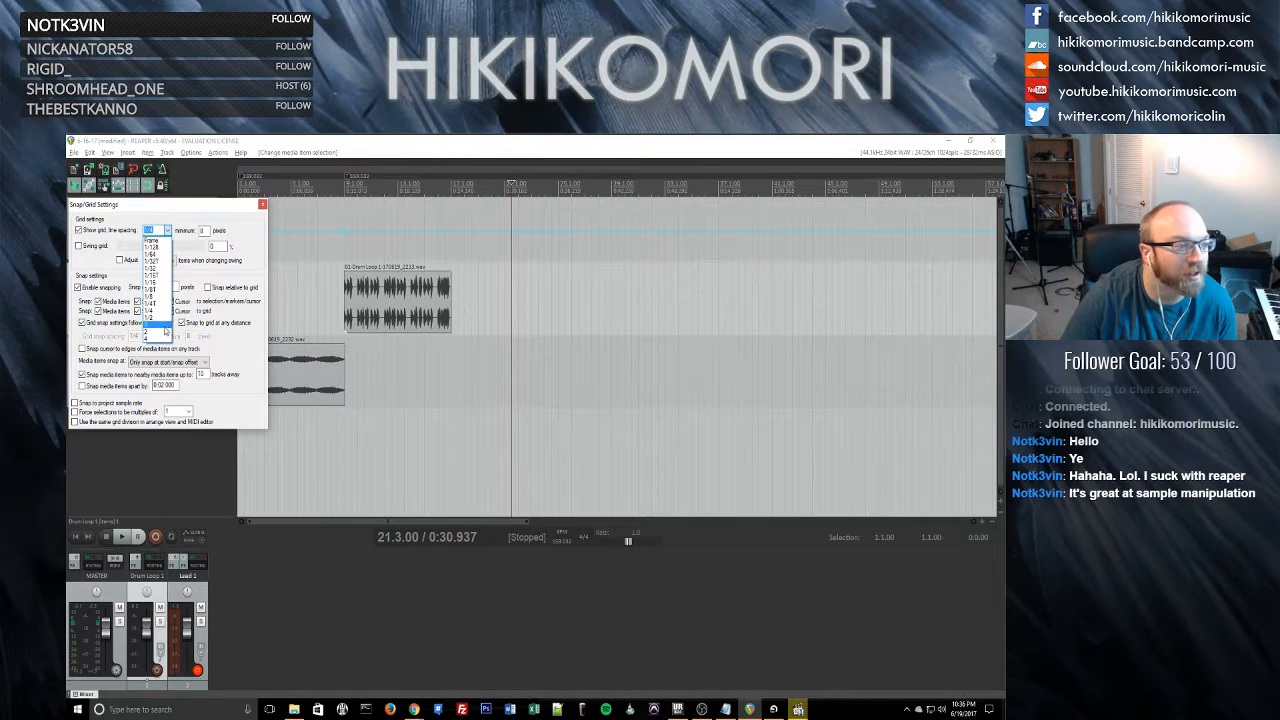
{"action": "left_click", "coordinate": [165, 325]}
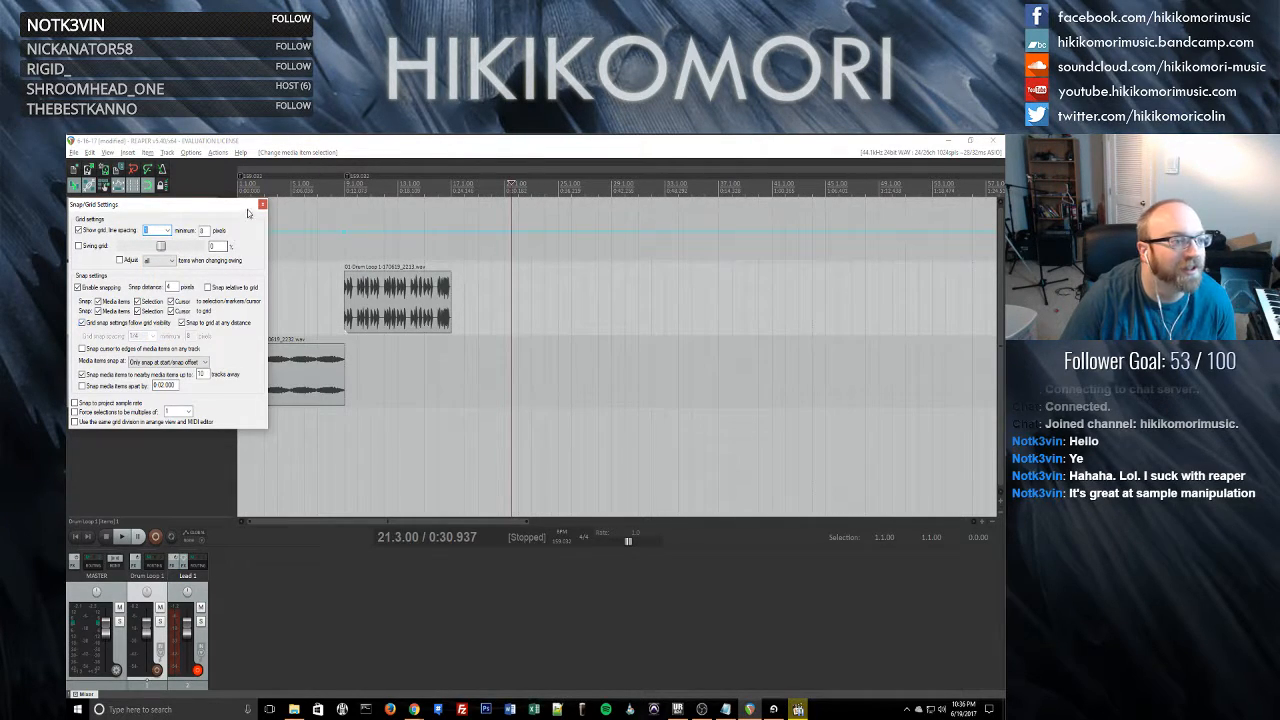
{"action": "left_click", "coordinate": [262, 205]}
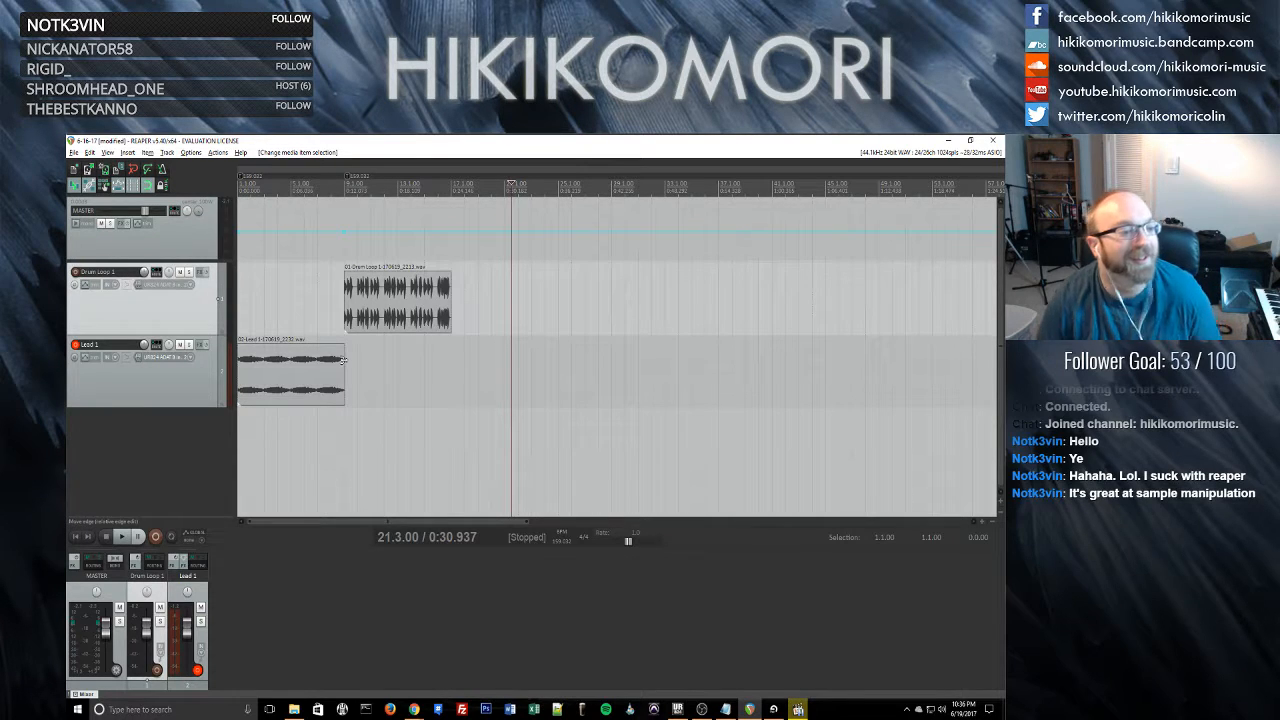
{"action": "left_click", "coordinate": [486, 287]}
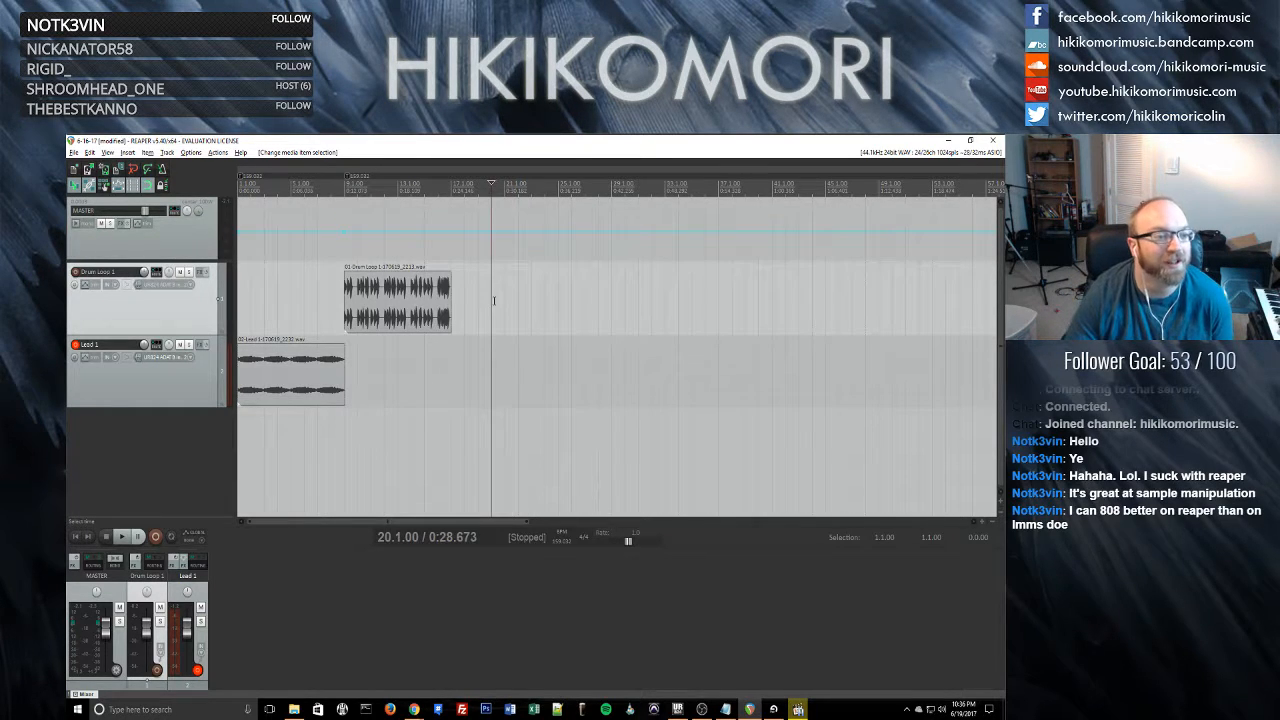
{"action": "left_click", "coordinate": [167, 152]}
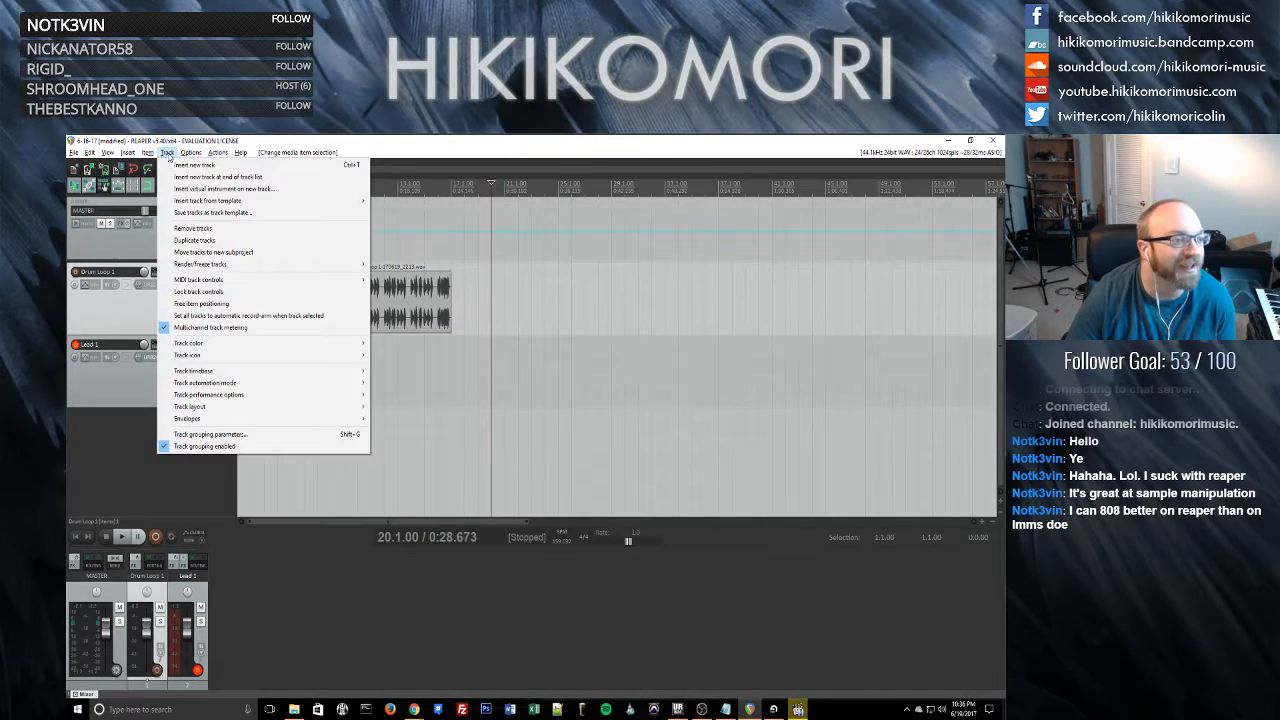
{"action": "mouse_move", "coordinate": [187, 156]}
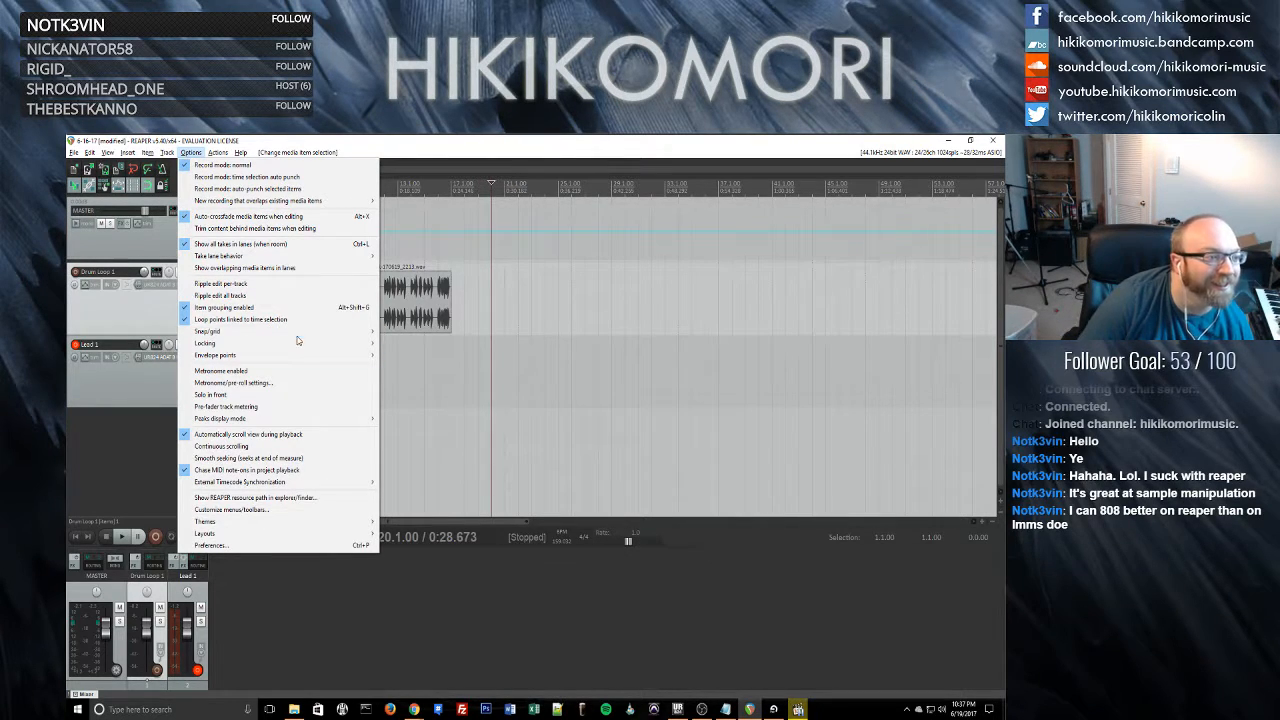
{"action": "mouse_move", "coordinate": [297, 333]}
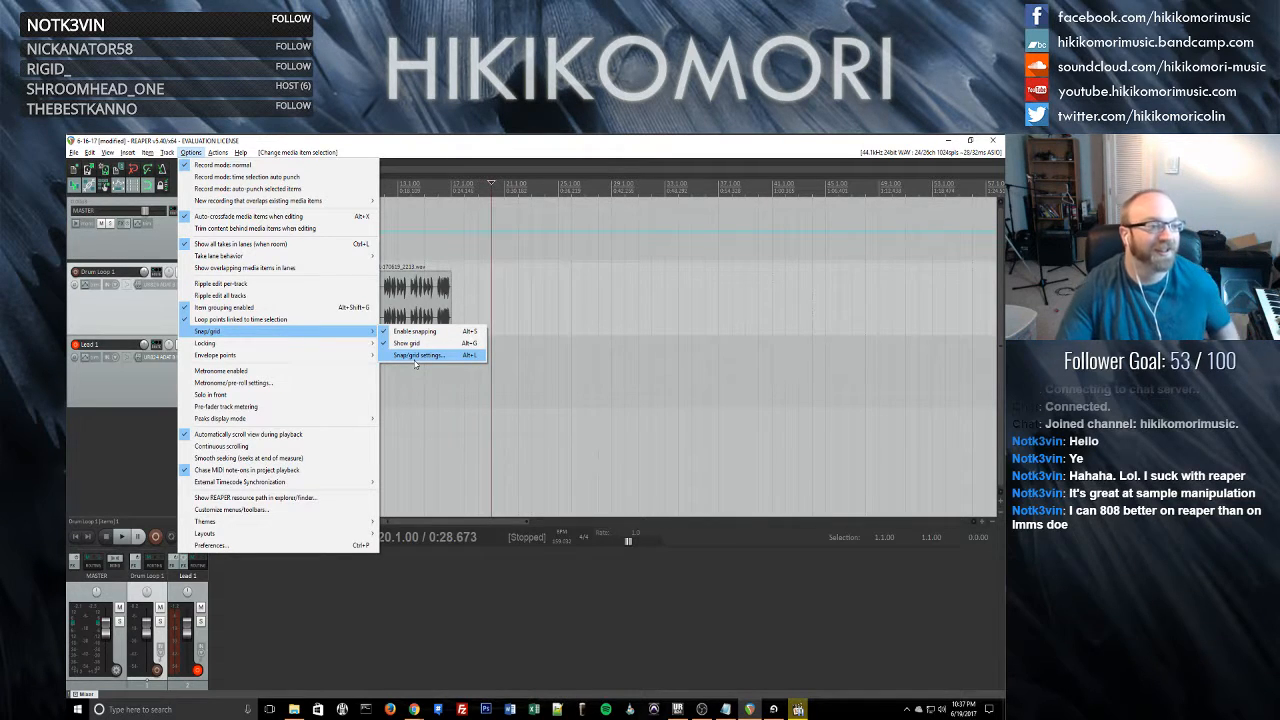
{"action": "left_click", "coordinate": [195, 157]}
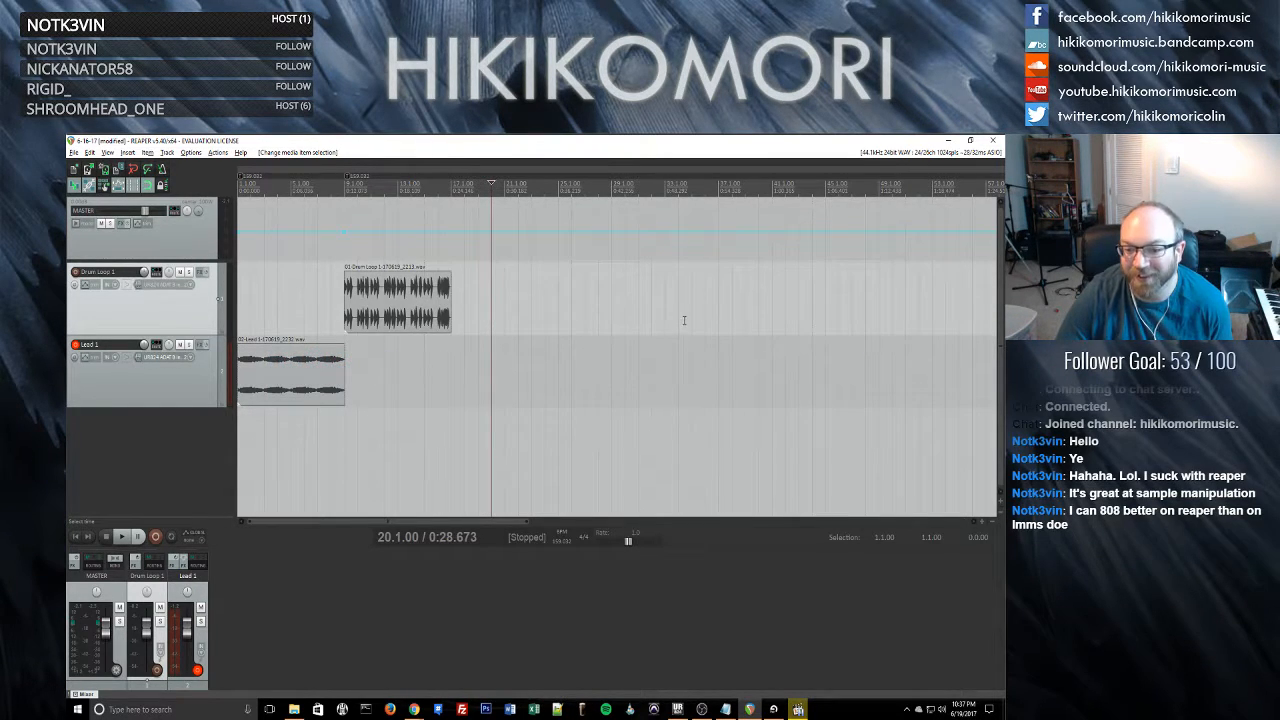
- Review the grid line spacing choices and the snap options in the Snap/Grid settings, then close the dialog
{"action": "left_click", "coordinate": [186, 153]}
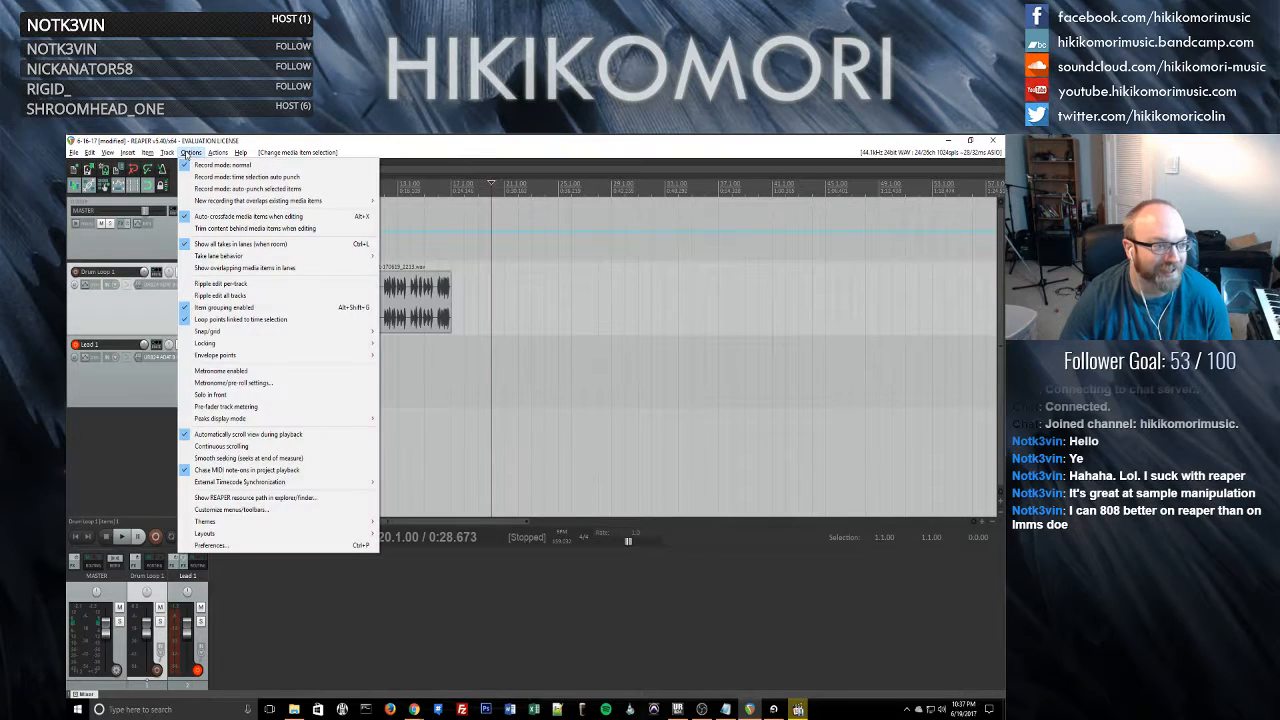
{"action": "mouse_move", "coordinate": [296, 421]}
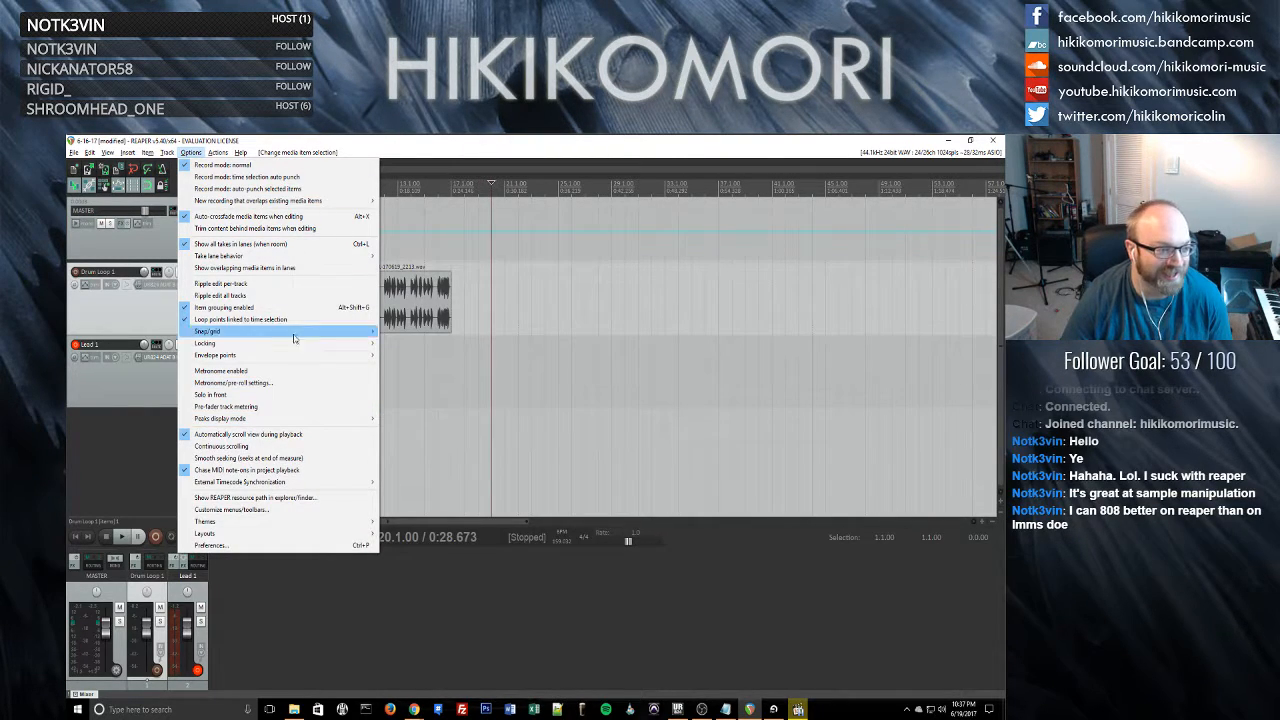
{"action": "mouse_move", "coordinate": [90, 157]}
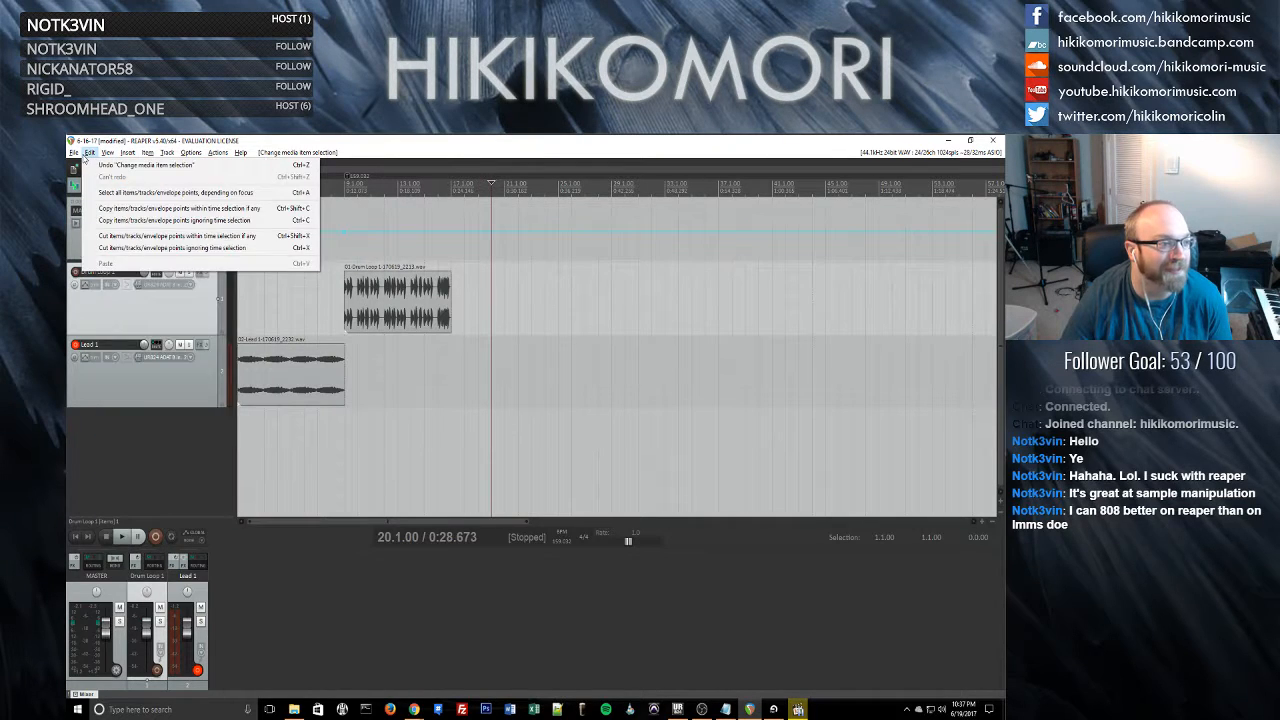
{"action": "mouse_move", "coordinate": [200, 158]}
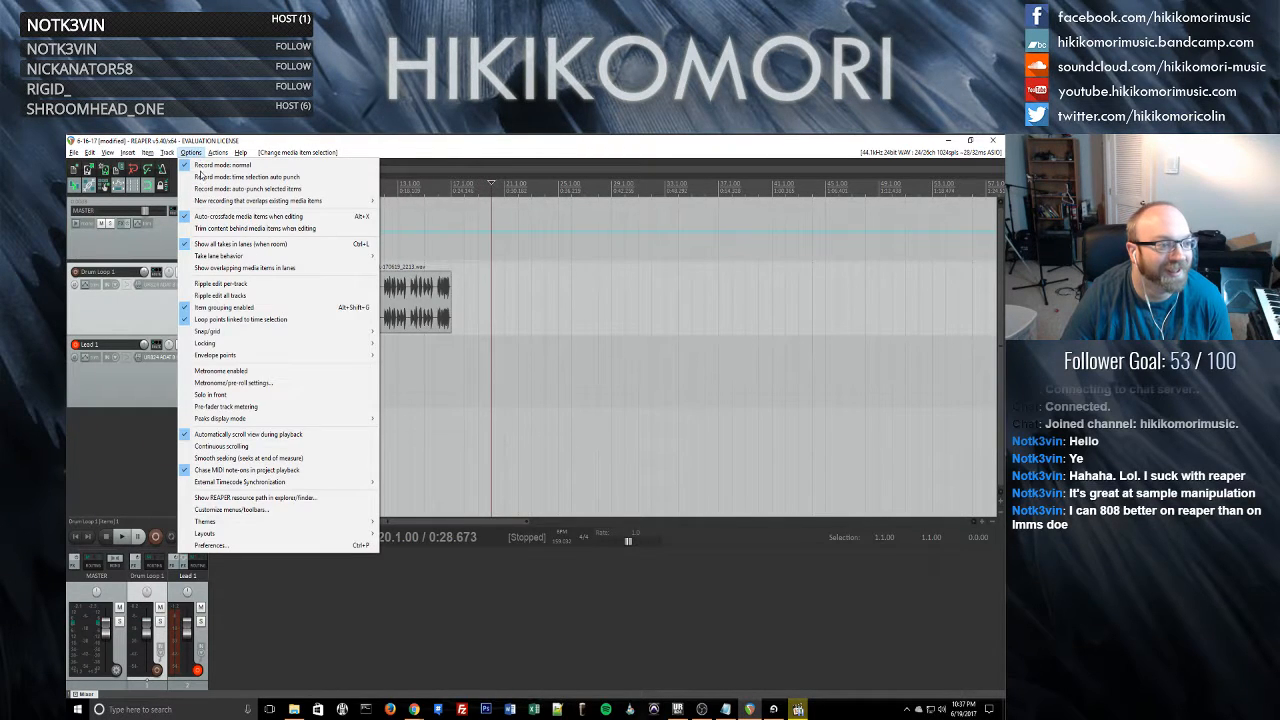
{"action": "mouse_move", "coordinate": [349, 335]}
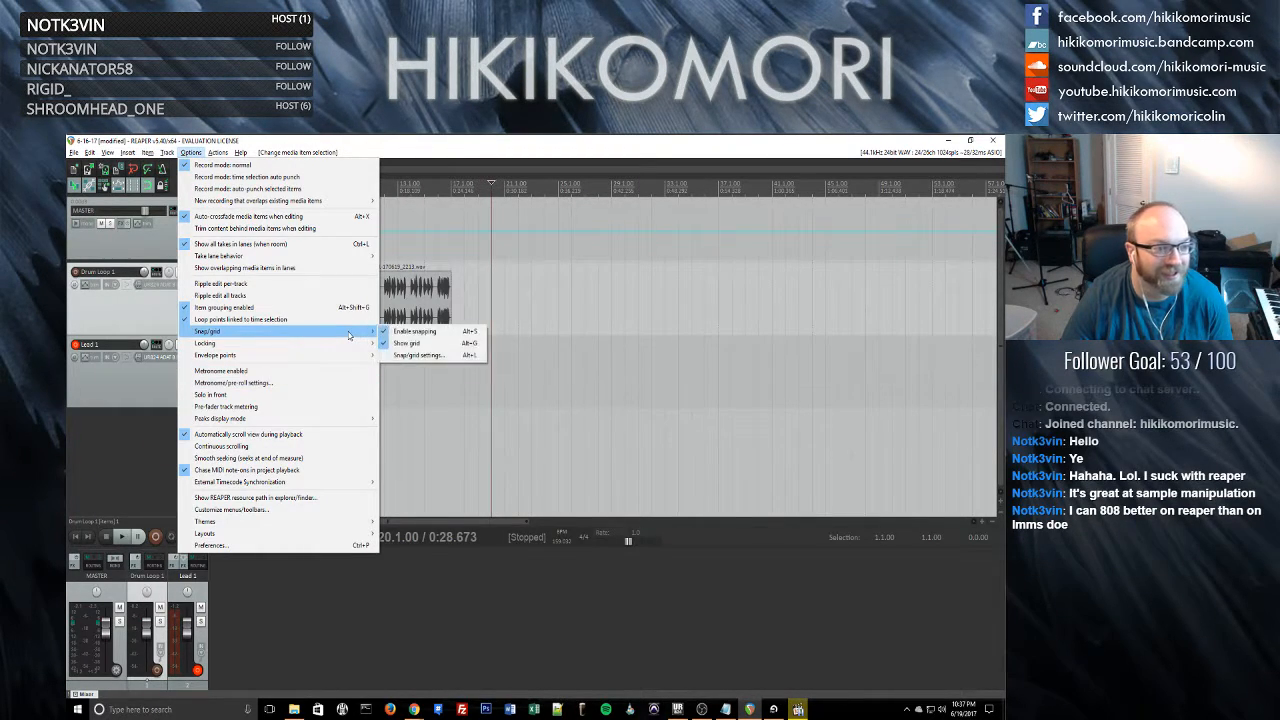
{"action": "left_click", "coordinate": [418, 355]}
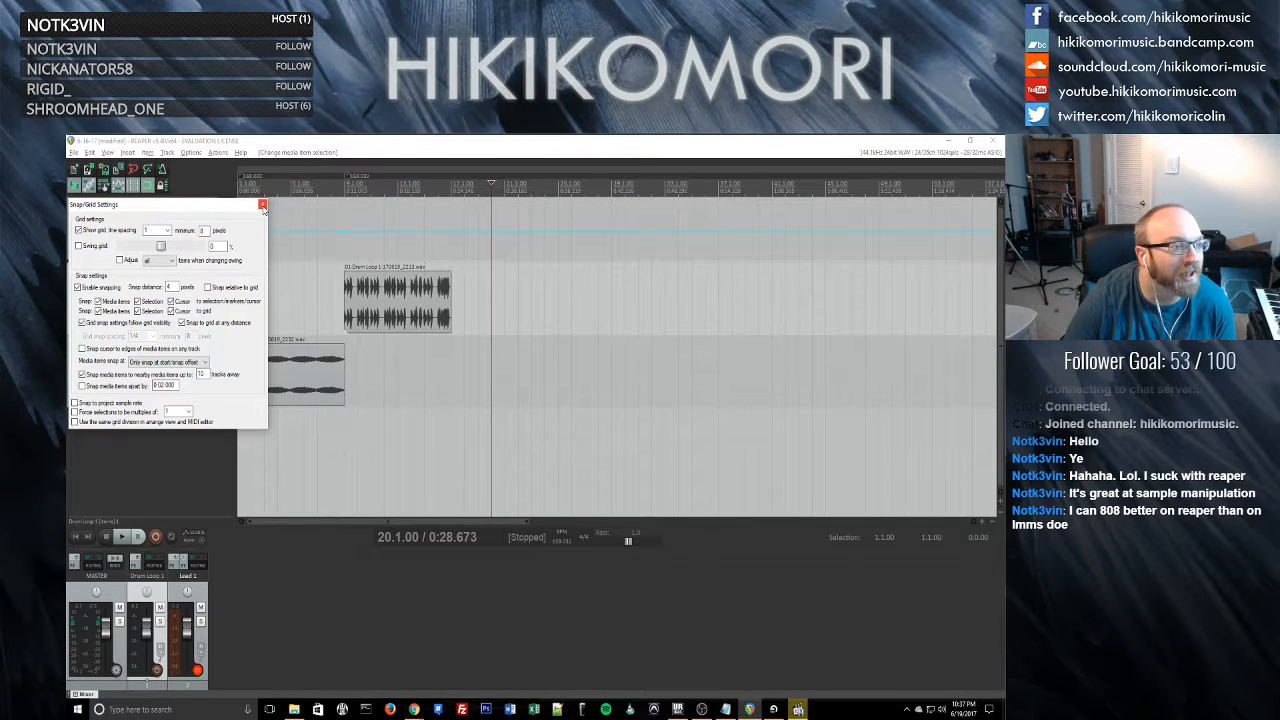
{"action": "left_click", "coordinate": [166, 231]}
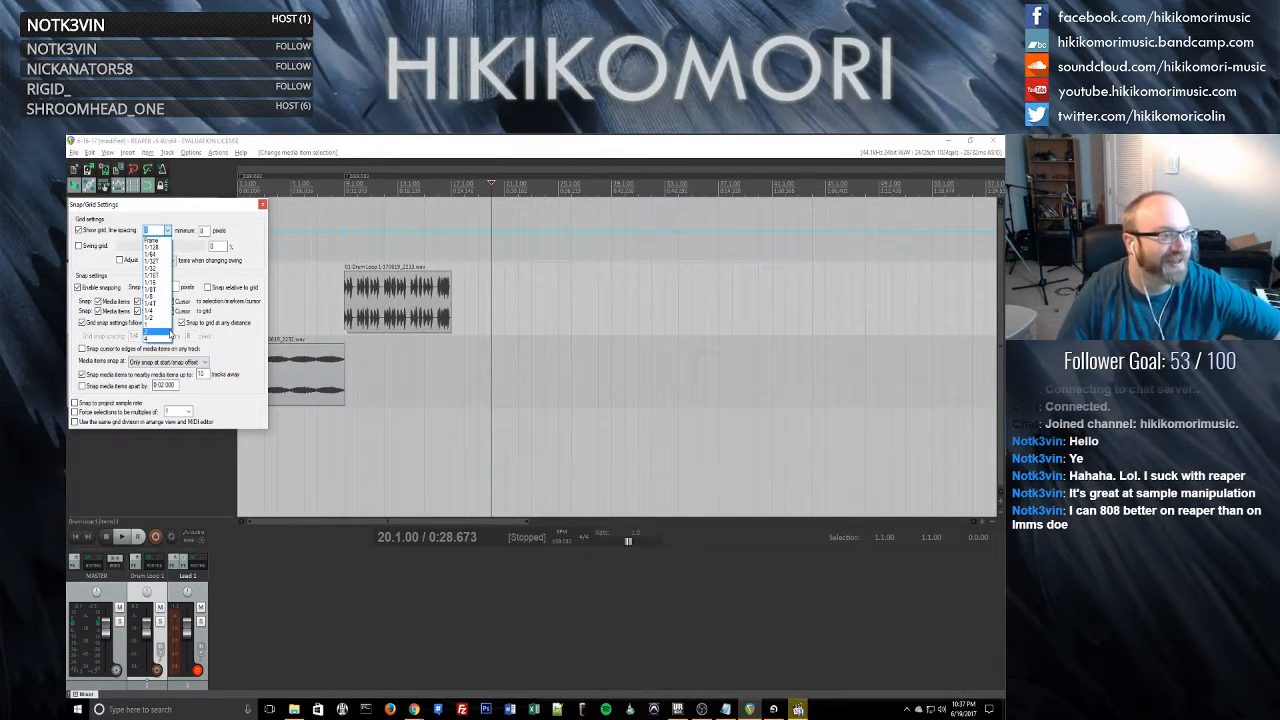
{"action": "left_click", "coordinate": [148, 207]}
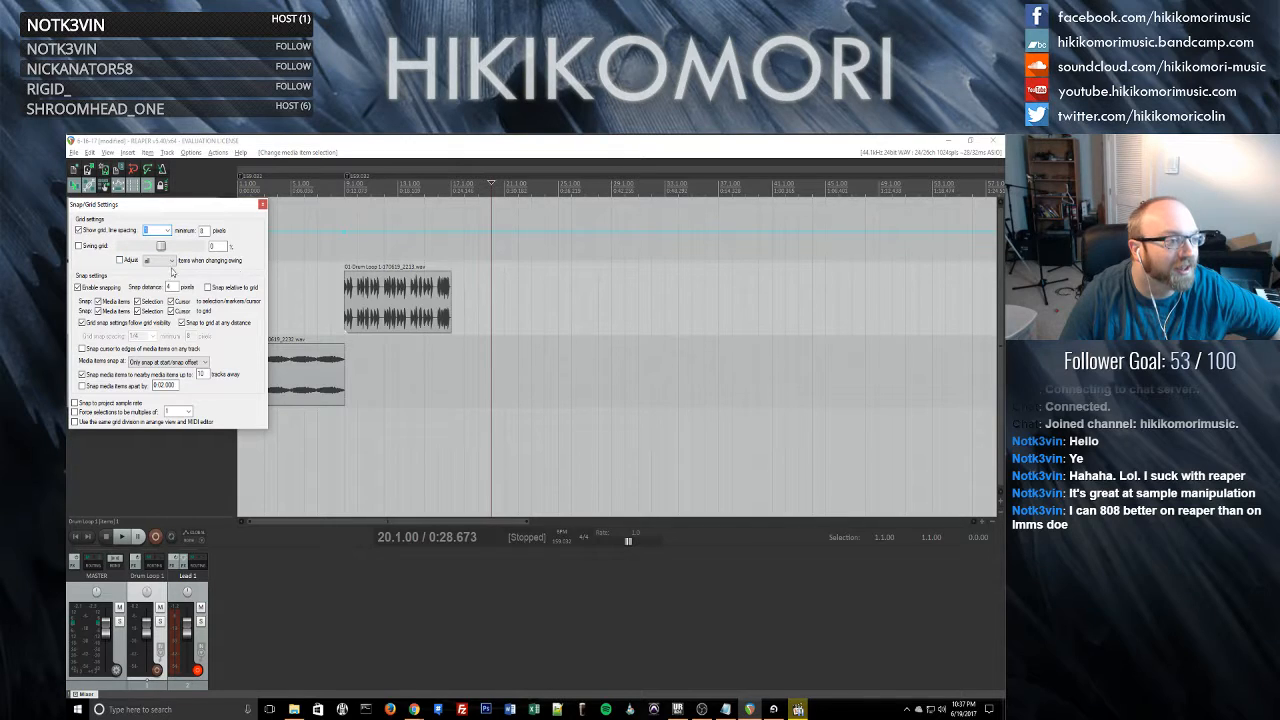
{"action": "left_click", "coordinate": [170, 260]}
{"action": "left_click", "coordinate": [250, 264]}
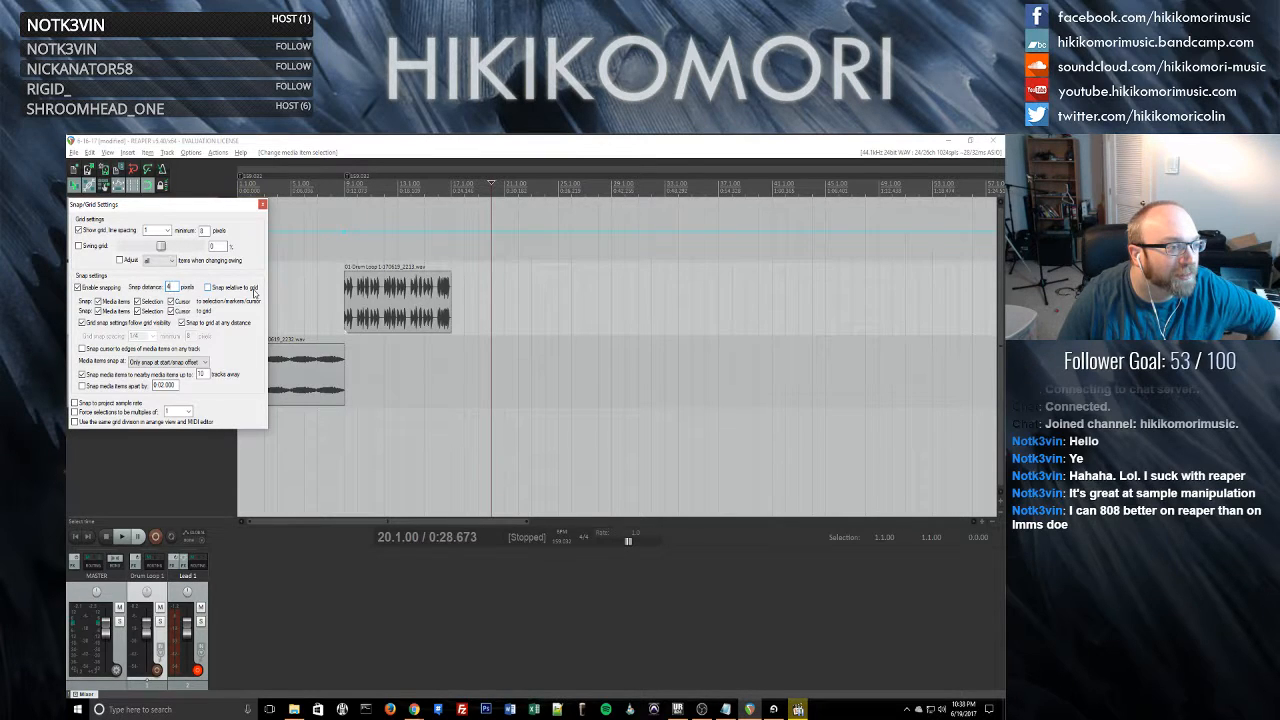
{"action": "left_click", "coordinate": [262, 204]}
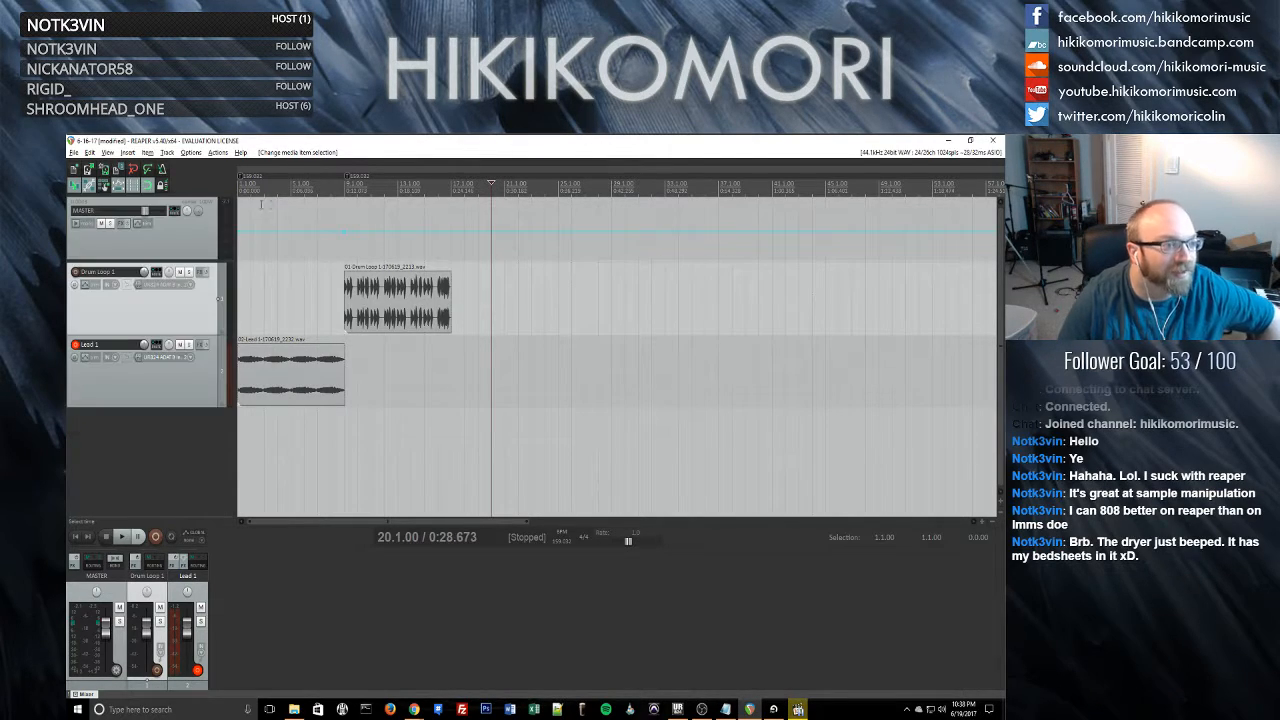
- Copy the drum loop item twice end to end to 17.1.00 and 25.1.00, and copy the Lead 1 item to 9.1.00
{"action": "left_click", "coordinate": [411, 322]}
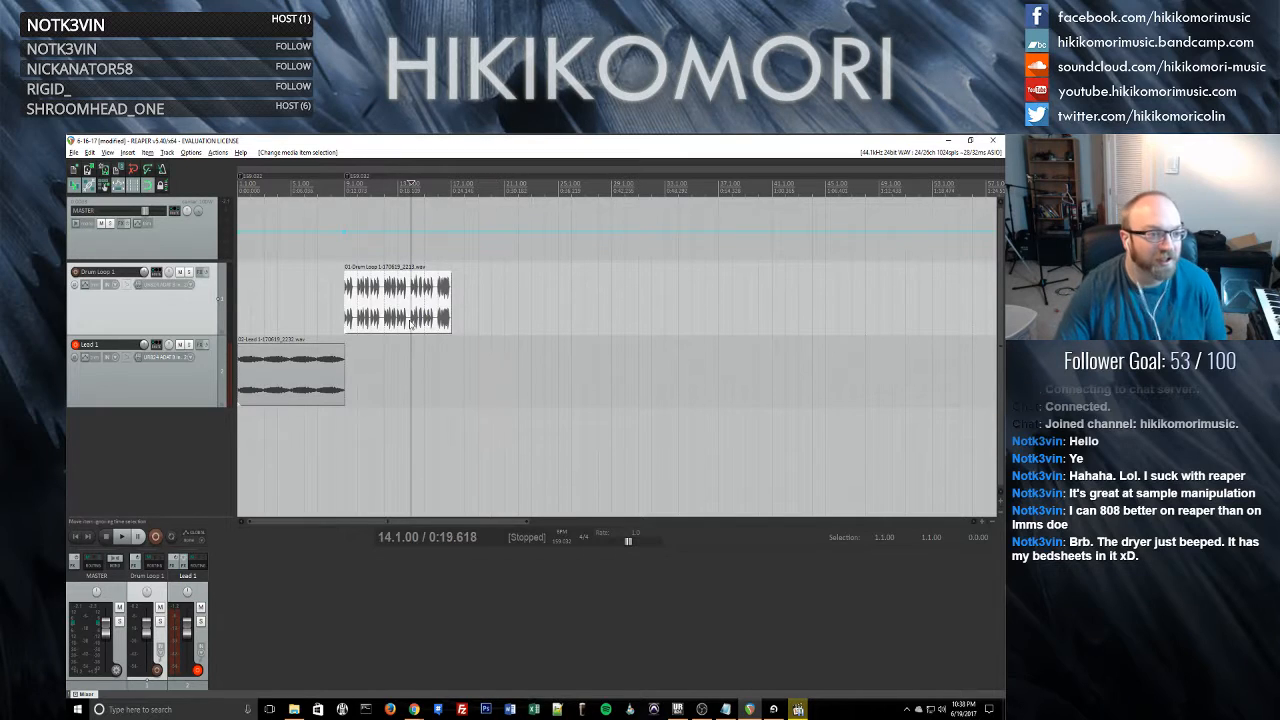
{"action": "left_click_drag", "start_coordinate": [405, 330], "coordinate": [513, 330]}
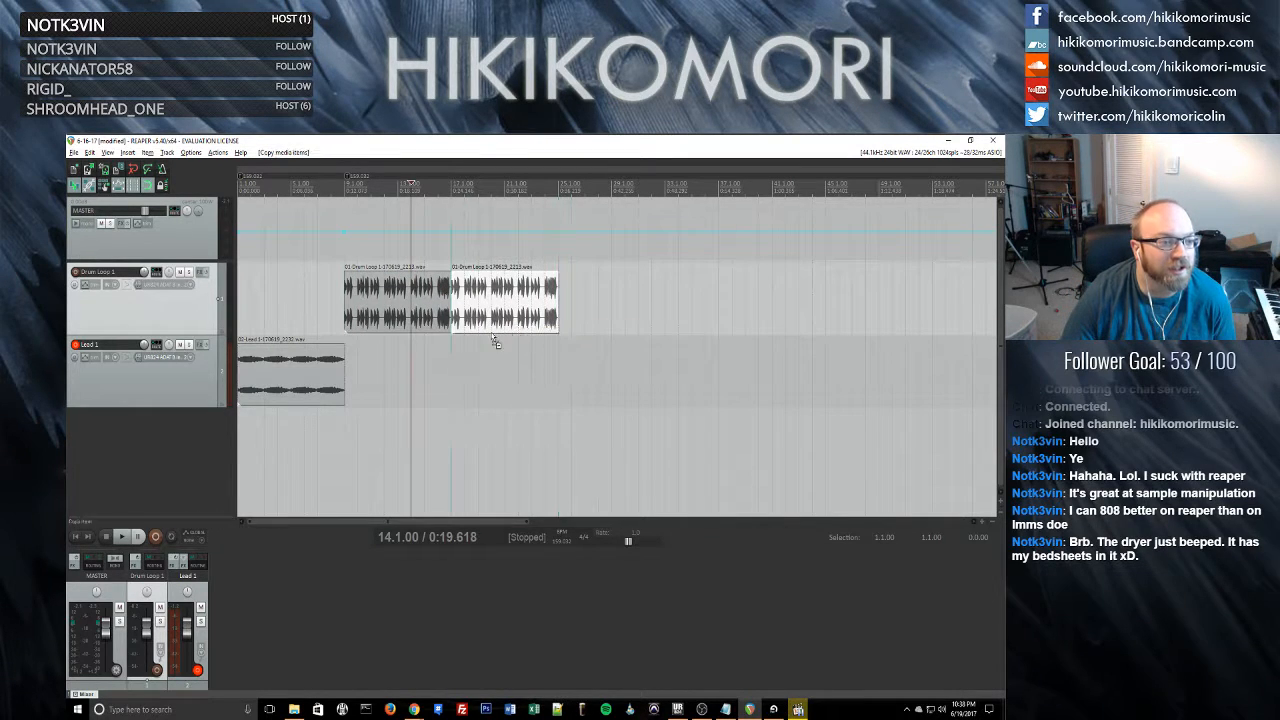
{"action": "left_click_drag", "start_coordinate": [316, 400], "coordinate": [433, 407]}
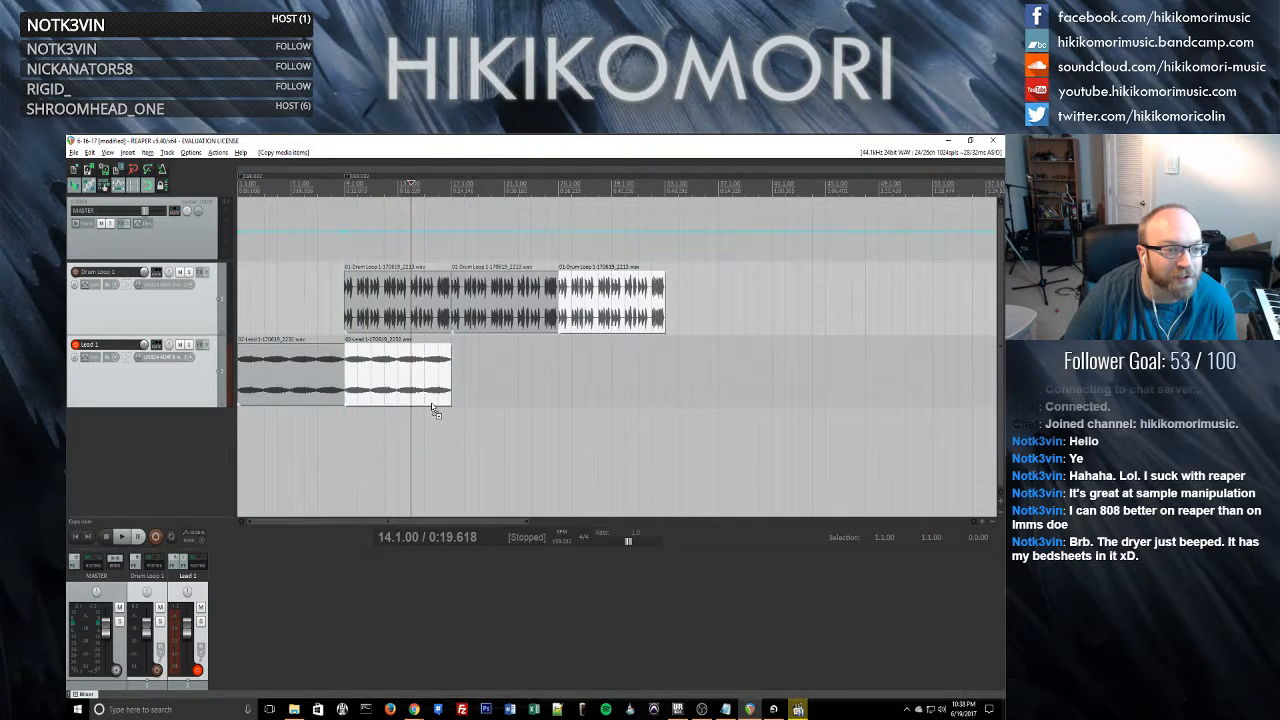
{"action": "left_click", "coordinate": [702, 314]}
{"action": "left_click", "coordinate": [611, 380]}
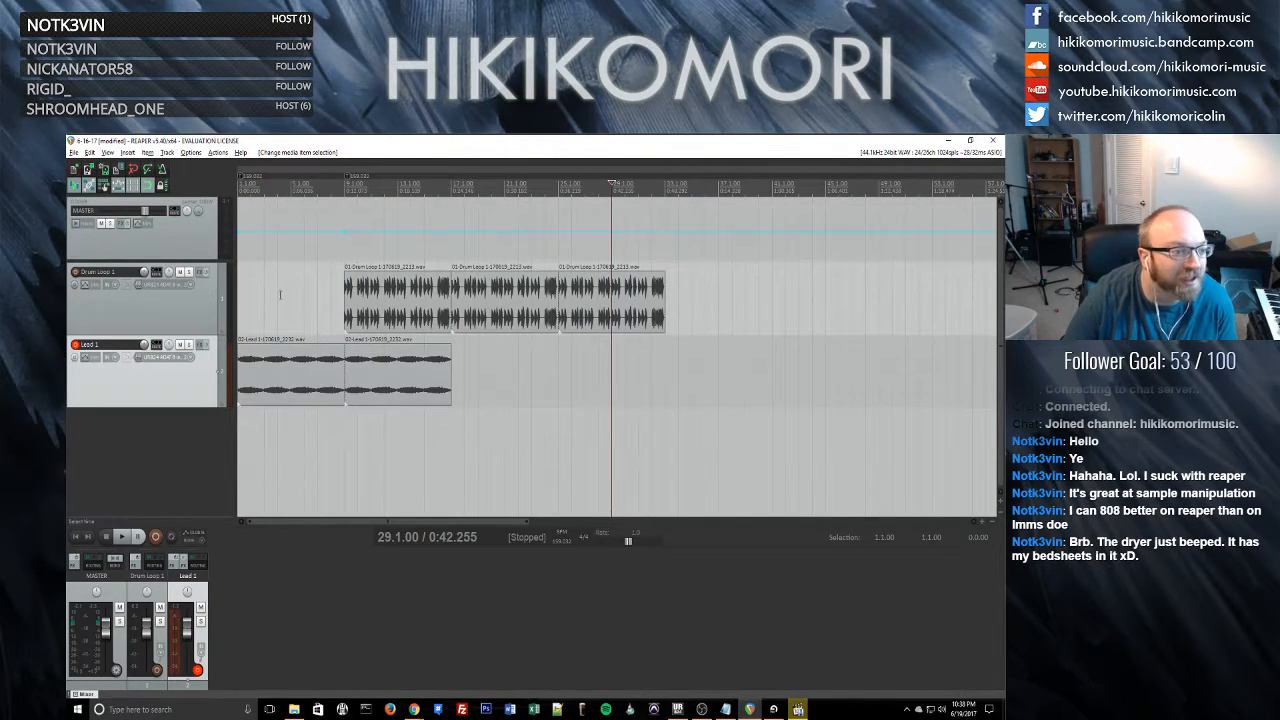
- Play the project from the start, make a time selection from 5.1.00 to 33.1.00, and stop playback
{"action": "left_click", "coordinate": [76, 537]}
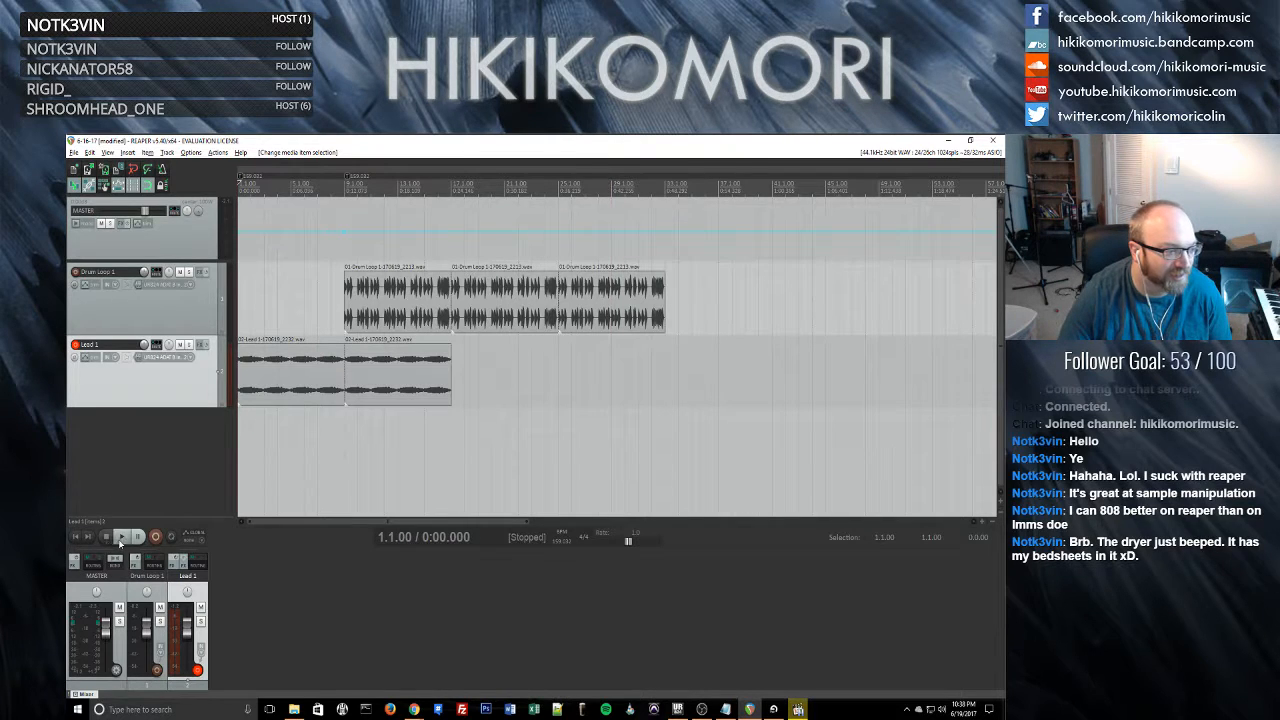
{"action": "left_click", "coordinate": [121, 537]}
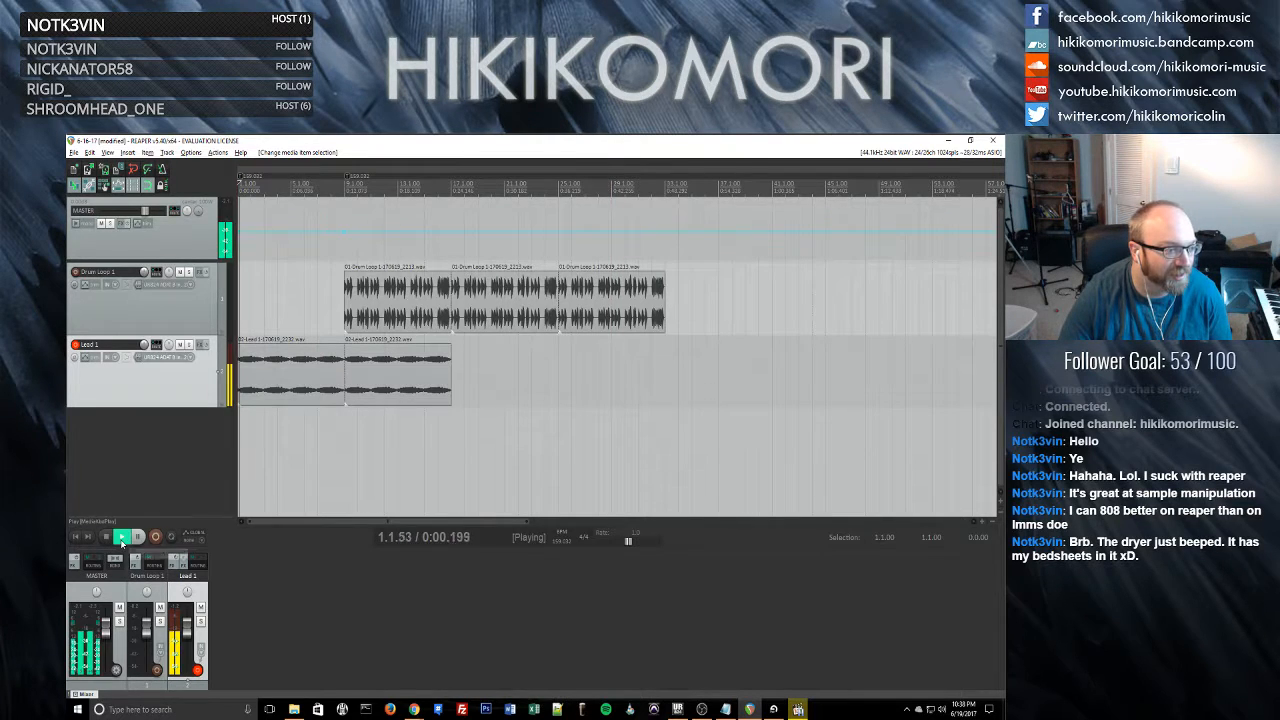
{"action": "left_click", "coordinate": [290, 358]}
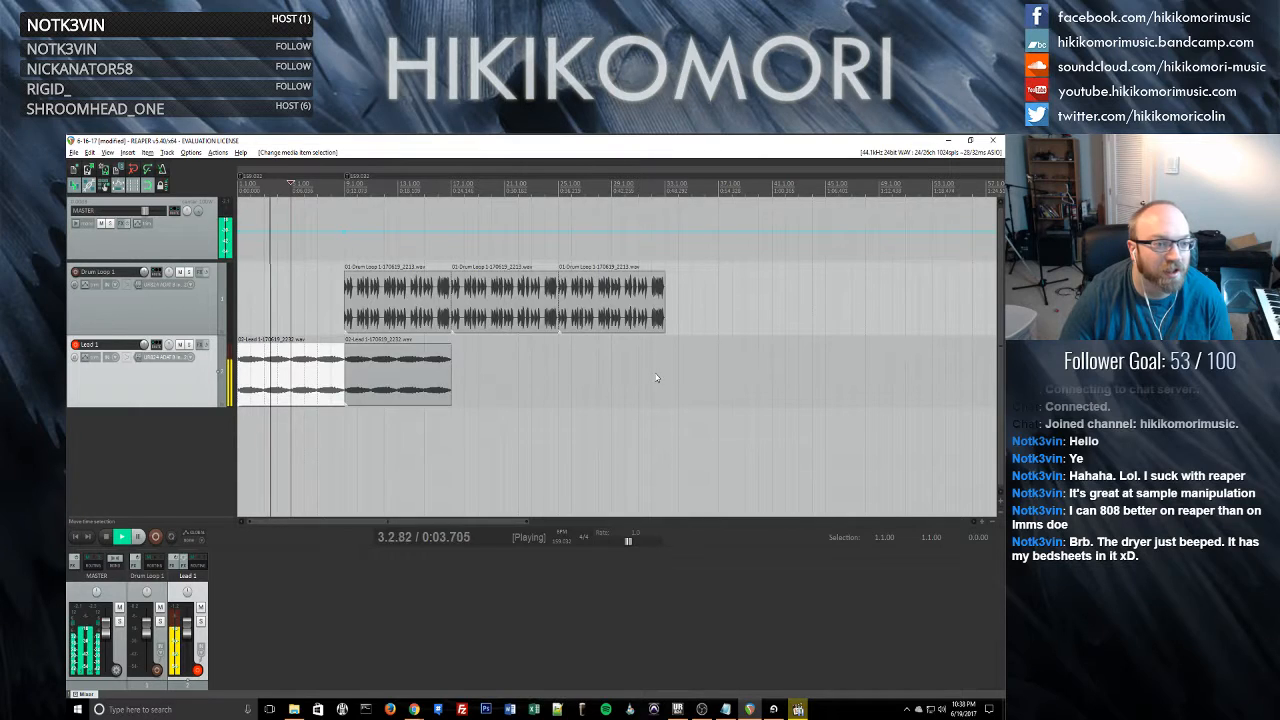
{"action": "left_click", "coordinate": [656, 377], "text": "shift"}
{"action": "left_click", "coordinate": [666, 374], "text": "shift"}
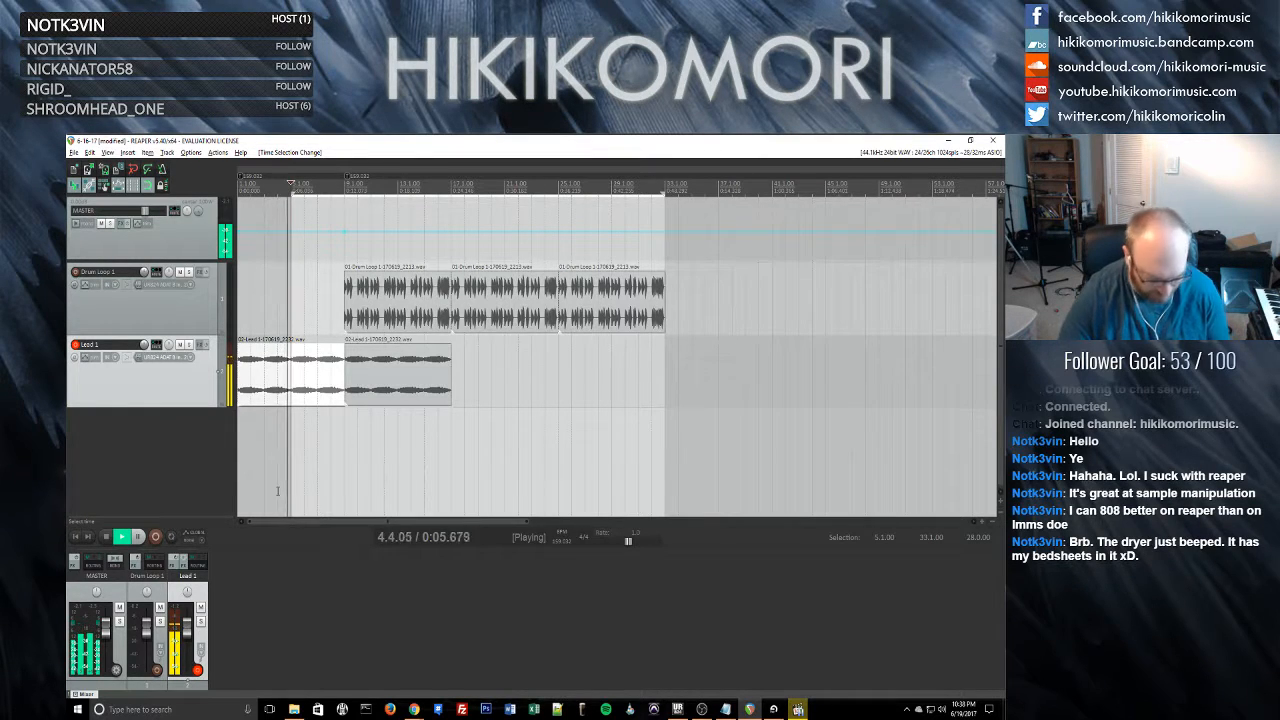
{"action": "left_click", "coordinate": [665, 380]}
{"action": "key", "text": "space"}
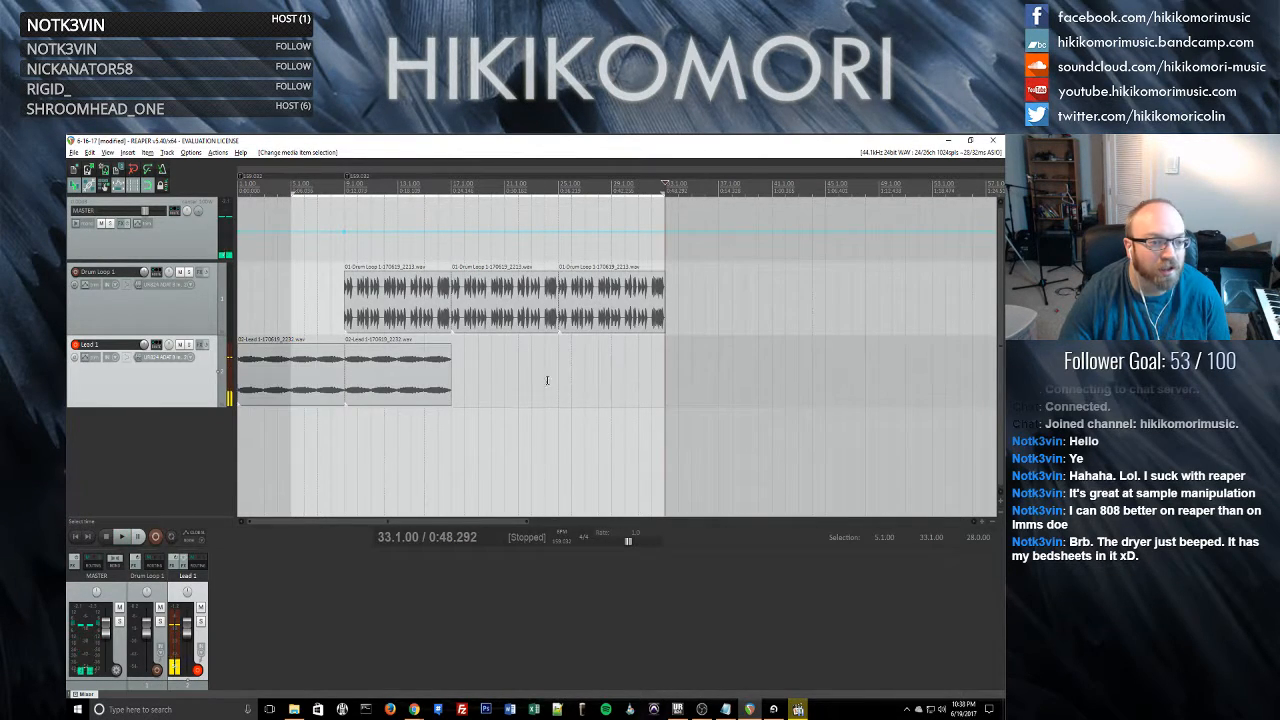
- Replace the time selection with one spanning 1.1.00 to 33.1.00, up to the end of the last drum loop
{"action": "left_click", "coordinate": [239, 378]}
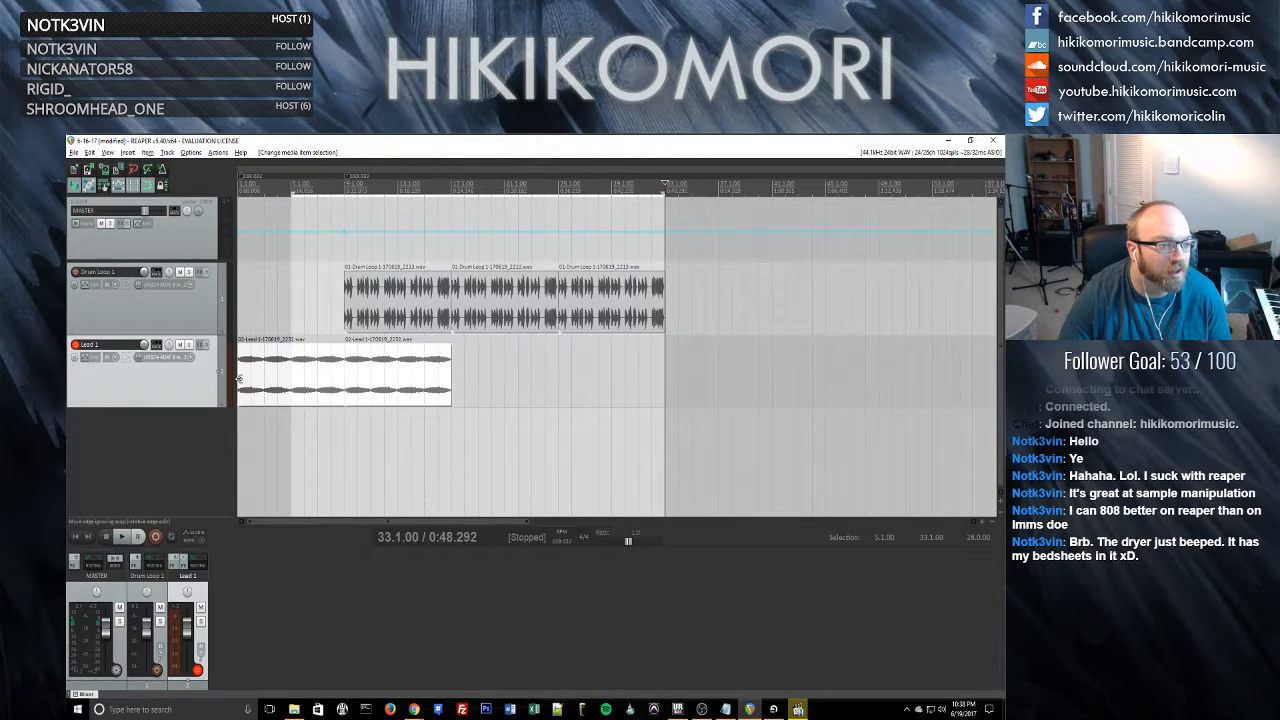
{"action": "left_click", "coordinate": [243, 445]}
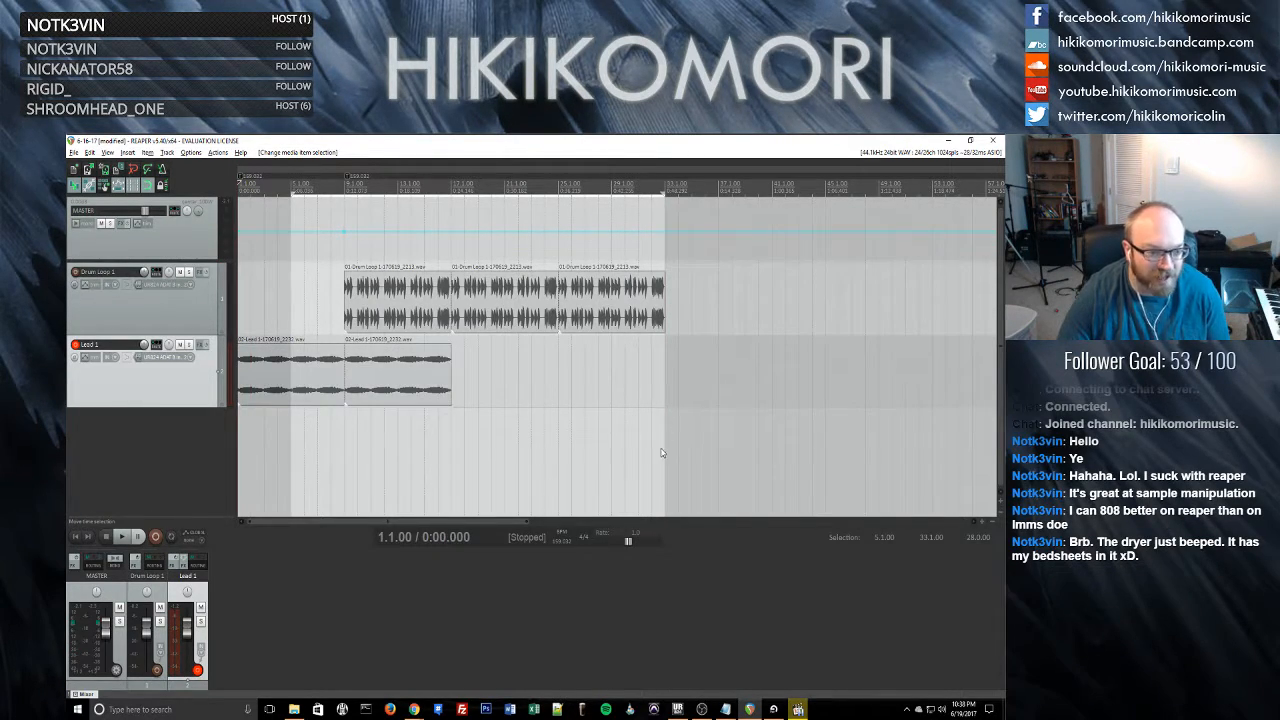
{"action": "left_click_drag", "start_coordinate": [663, 435], "coordinate": [655, 388]}
{"action": "left_click", "coordinate": [662, 383]}
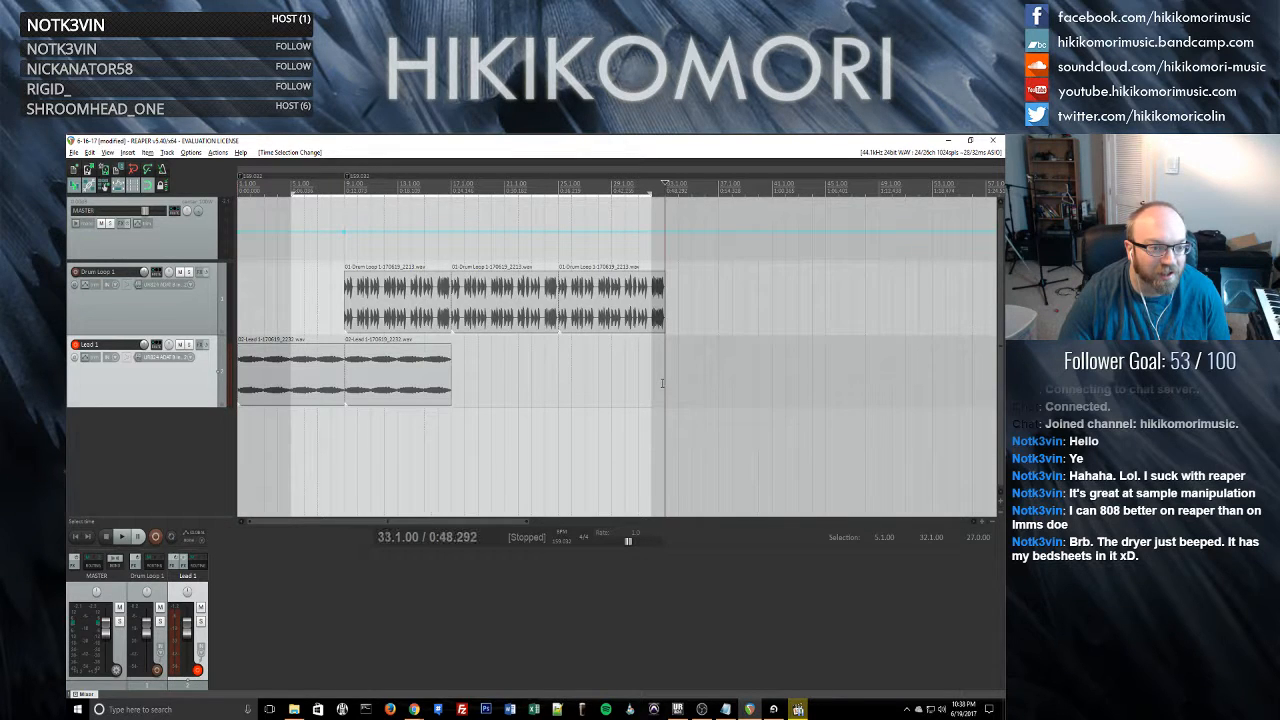
{"action": "left_click", "coordinate": [660, 433]}
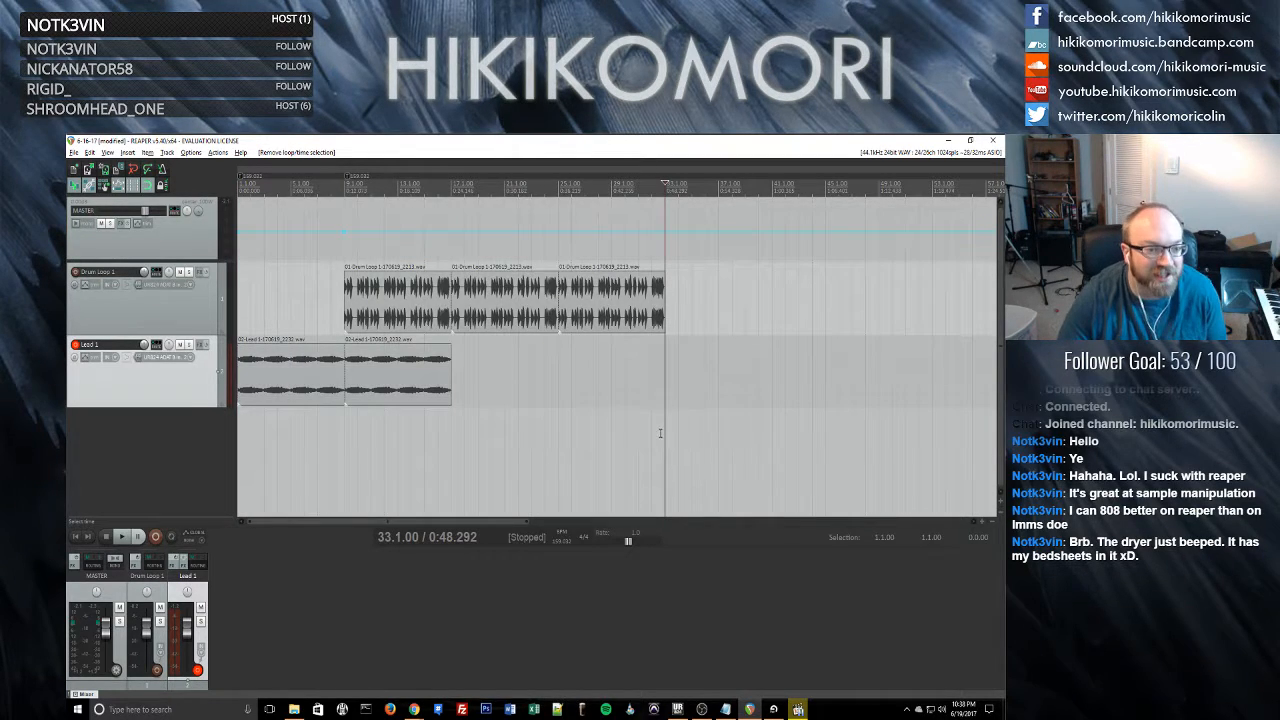
{"action": "left_click", "coordinate": [238, 460], "text": "shift"}
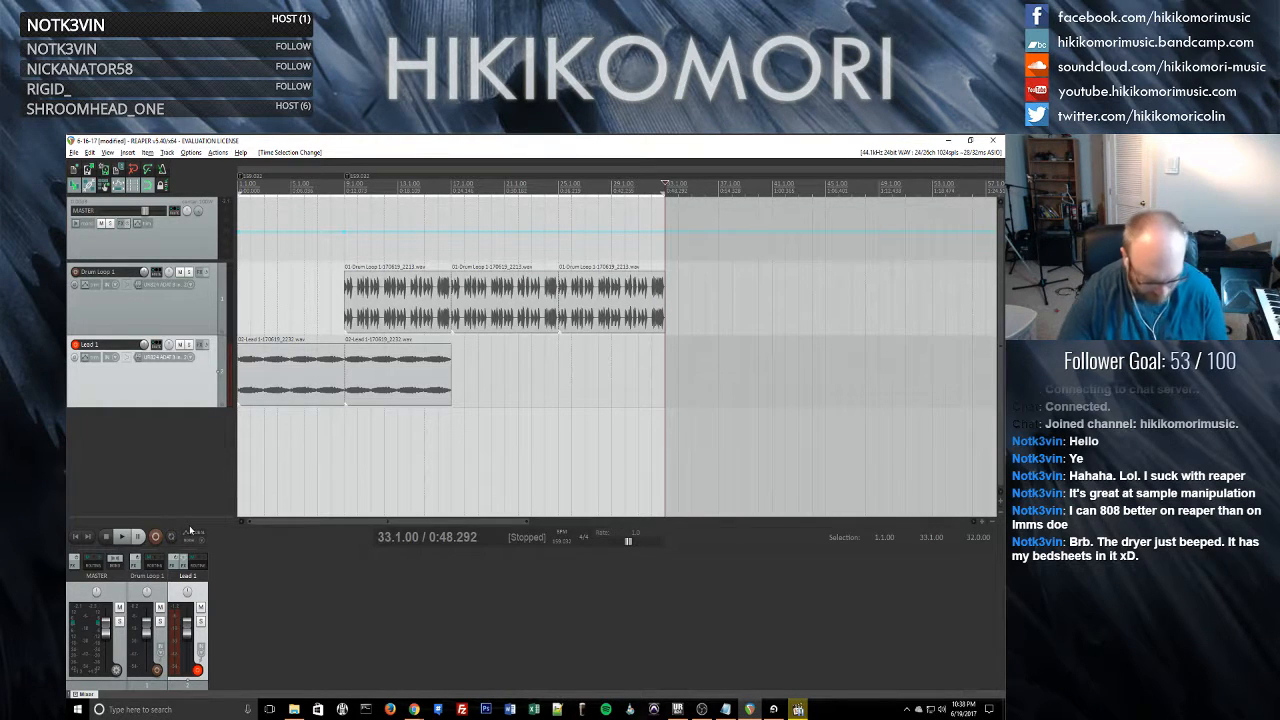
- Enable repeat, play the selected section from the project start, and stop playback
{"action": "key", "text": "space"}
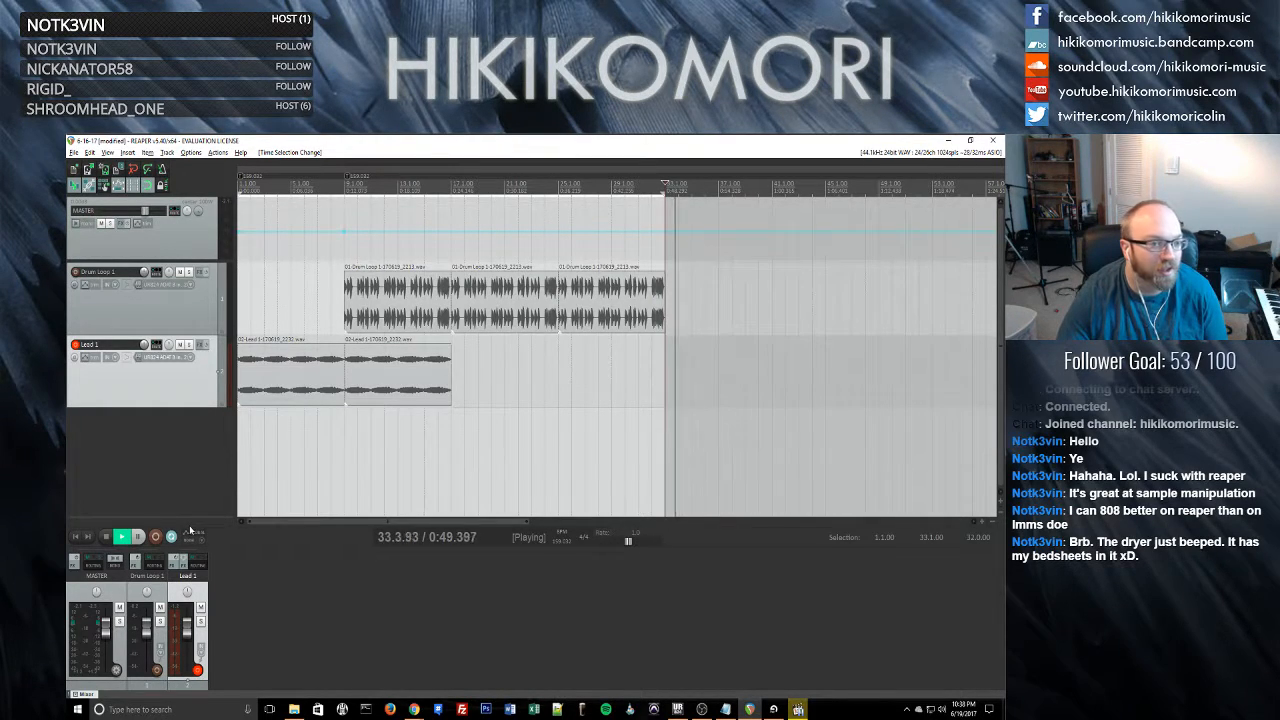
{"action": "key", "text": "space"}
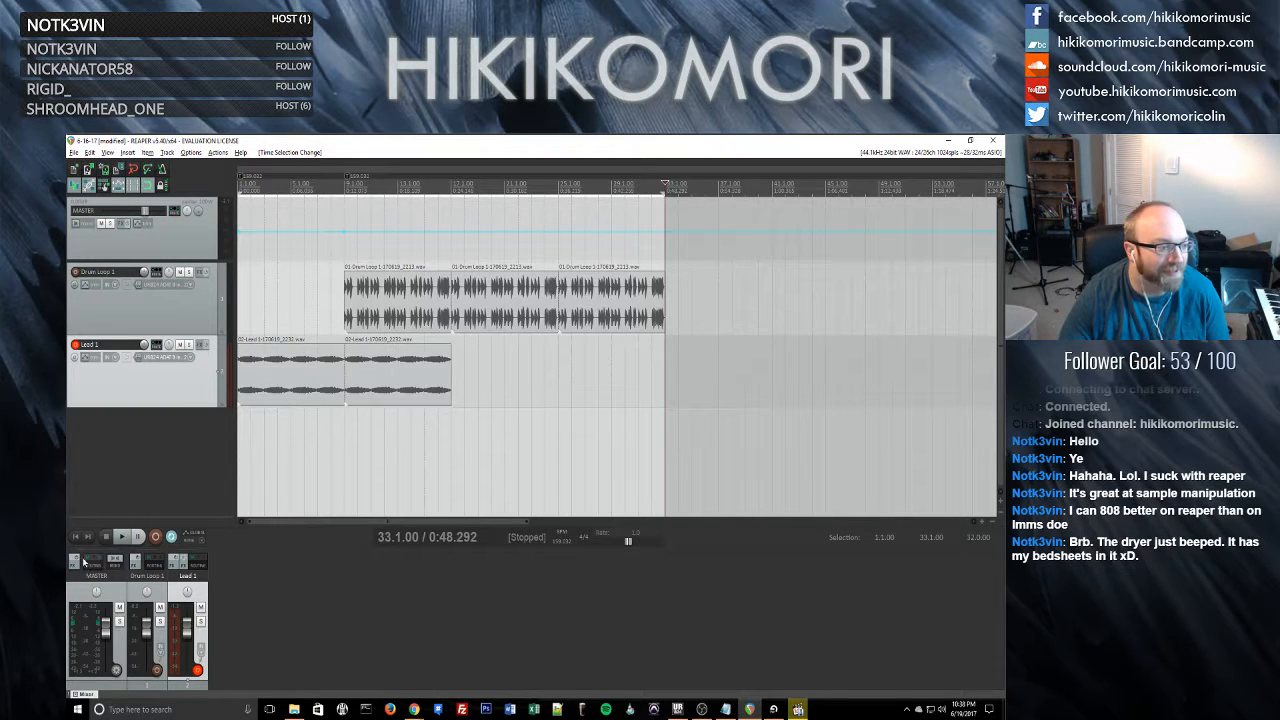
{"action": "left_click", "coordinate": [72, 538]}
{"action": "key", "text": "space"}
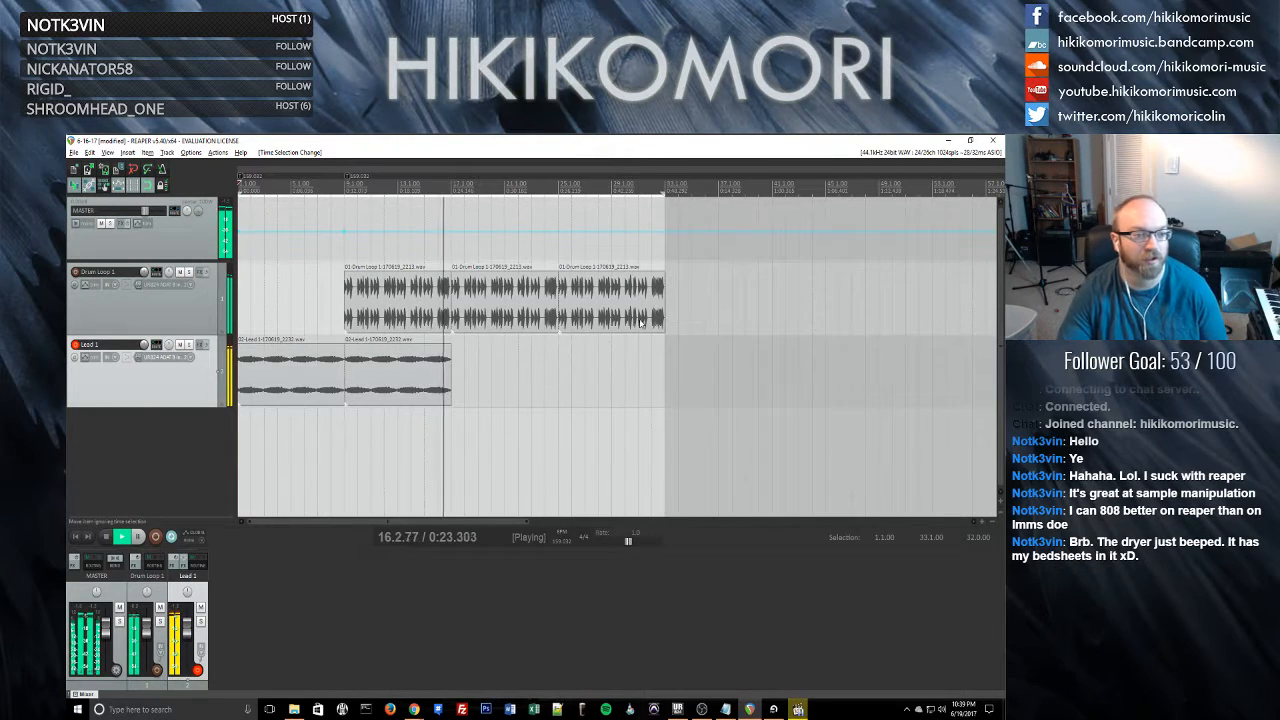
{"action": "key", "text": "space"}
- Delete the first drum loop item and move the second Lead 1 item to 17.1.00
{"action": "left_click", "coordinate": [427, 328]}
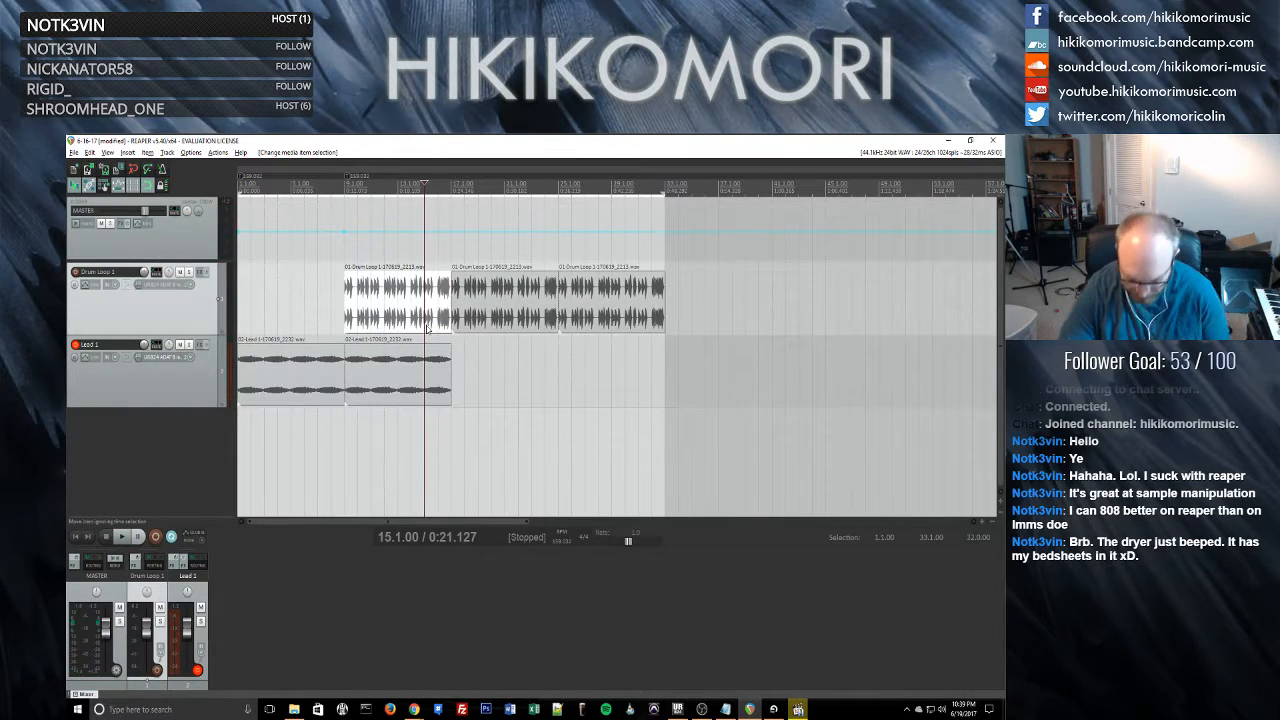
{"action": "key", "text": "Delete"}
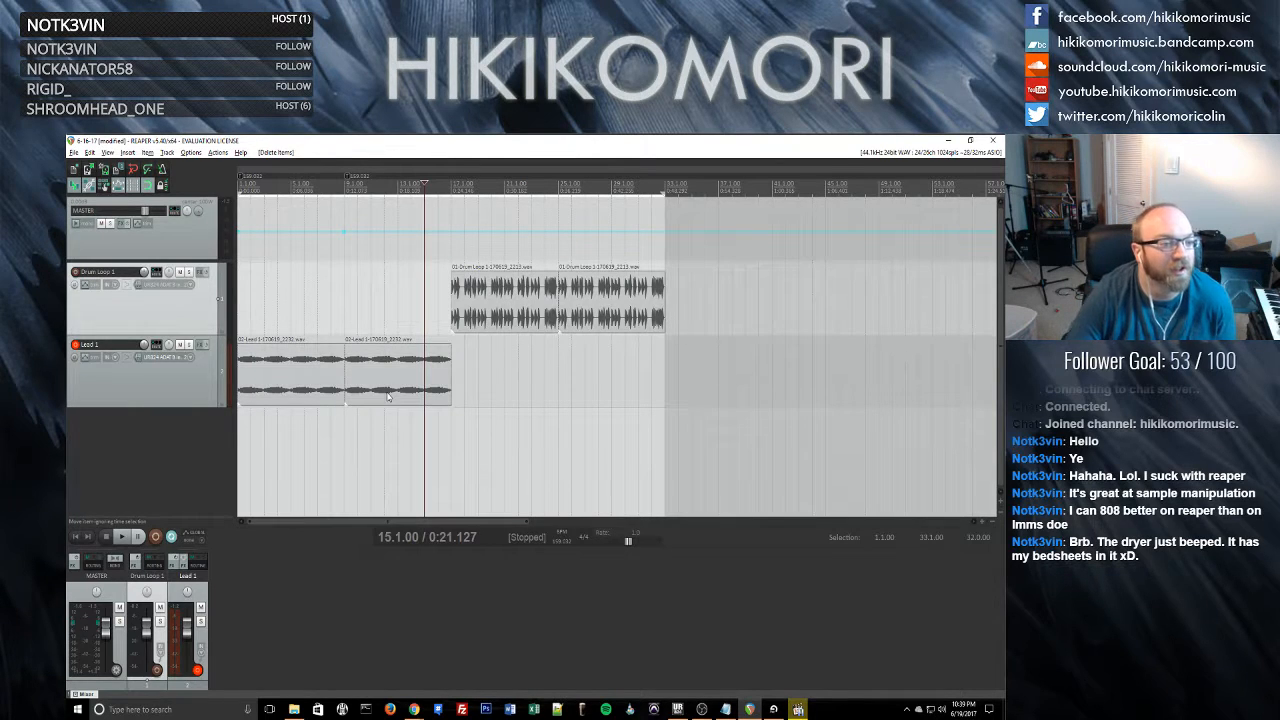
{"action": "left_click", "coordinate": [381, 398]}
{"action": "left_click_drag", "start_coordinate": [381, 398], "coordinate": [488, 400]}
- Select the first Lead 1 item and examine the stretch marker options available for it
{"action": "left_click", "coordinate": [297, 384]}
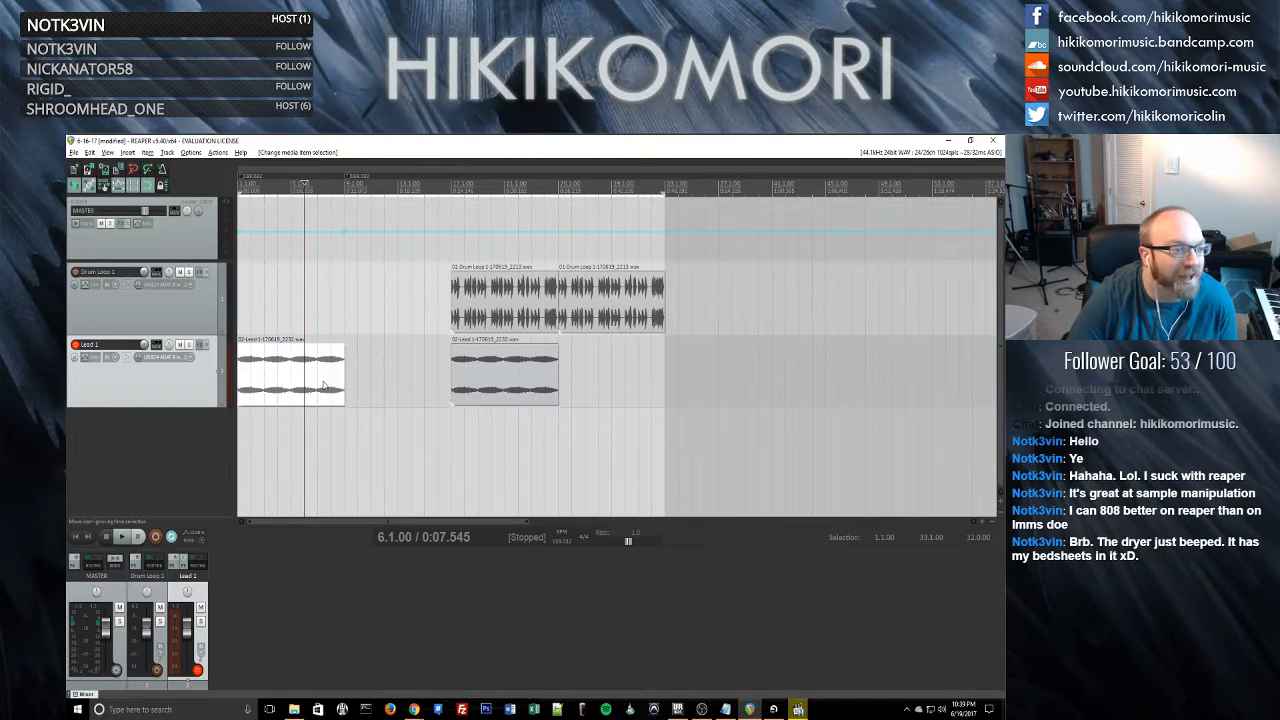
{"action": "right_click", "coordinate": [323, 385]}
{"action": "mouse_move", "coordinate": [360, 394]}
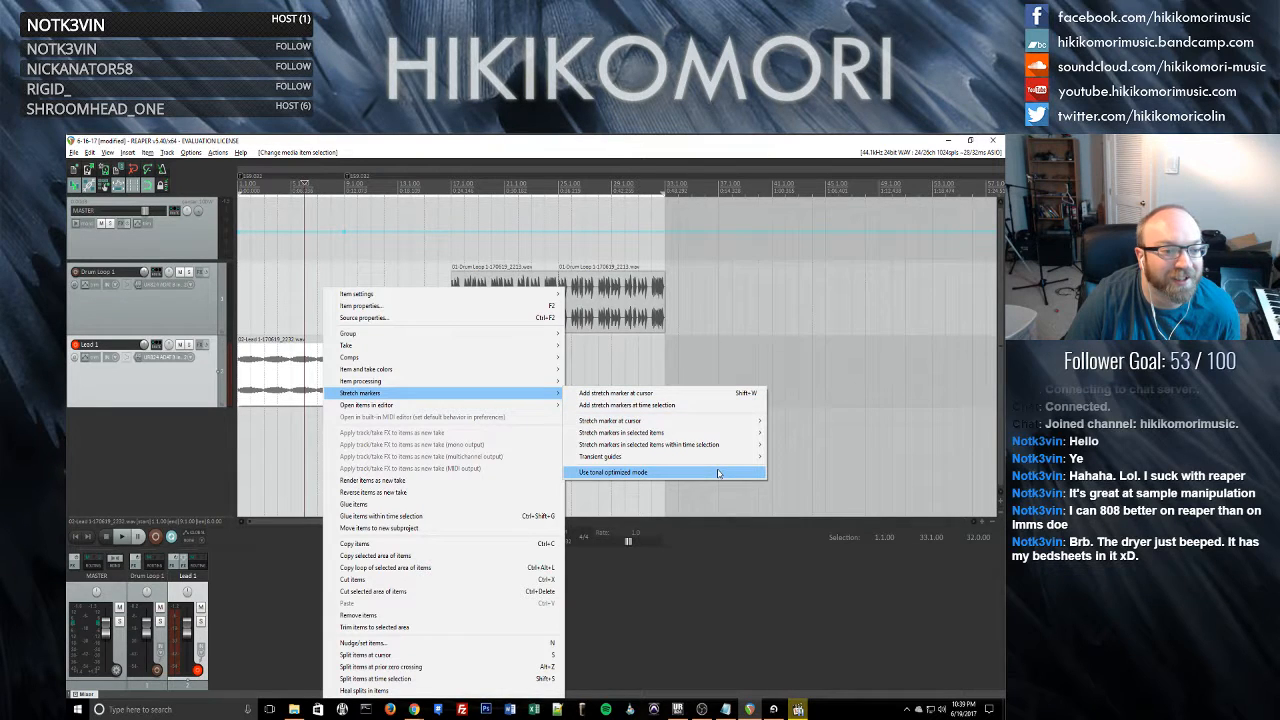
{"action": "left_click", "coordinate": [766, 576]}
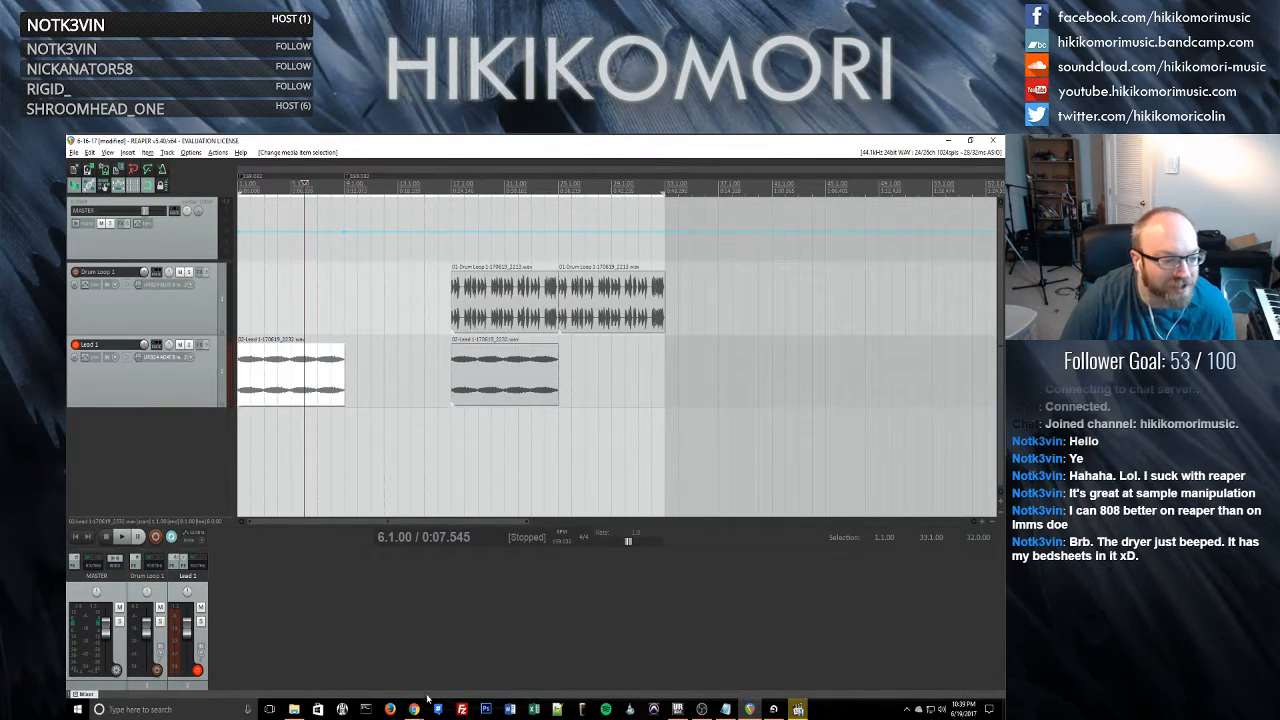
- Switch to the Chrome window showing the Tempo Mapping in REAPER video and close that video's tab
{"action": "mouse_move", "coordinate": [422, 712]}
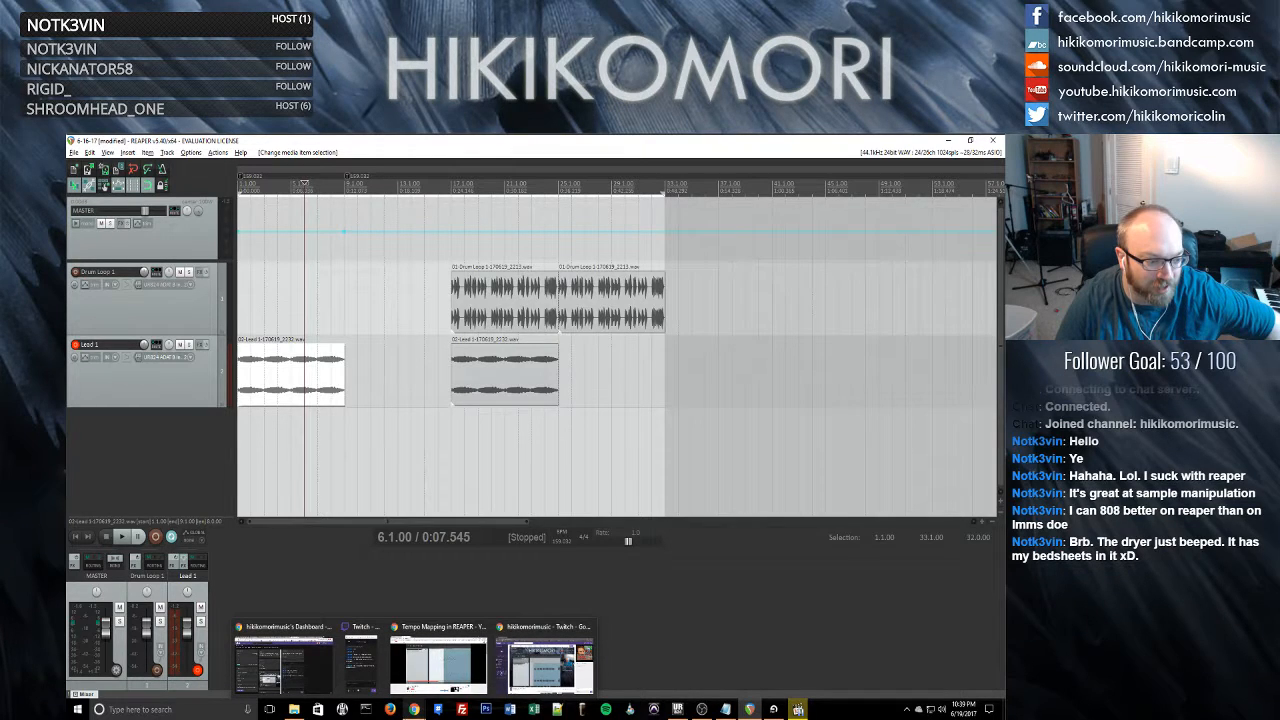
{"action": "left_click", "coordinate": [438, 662]}
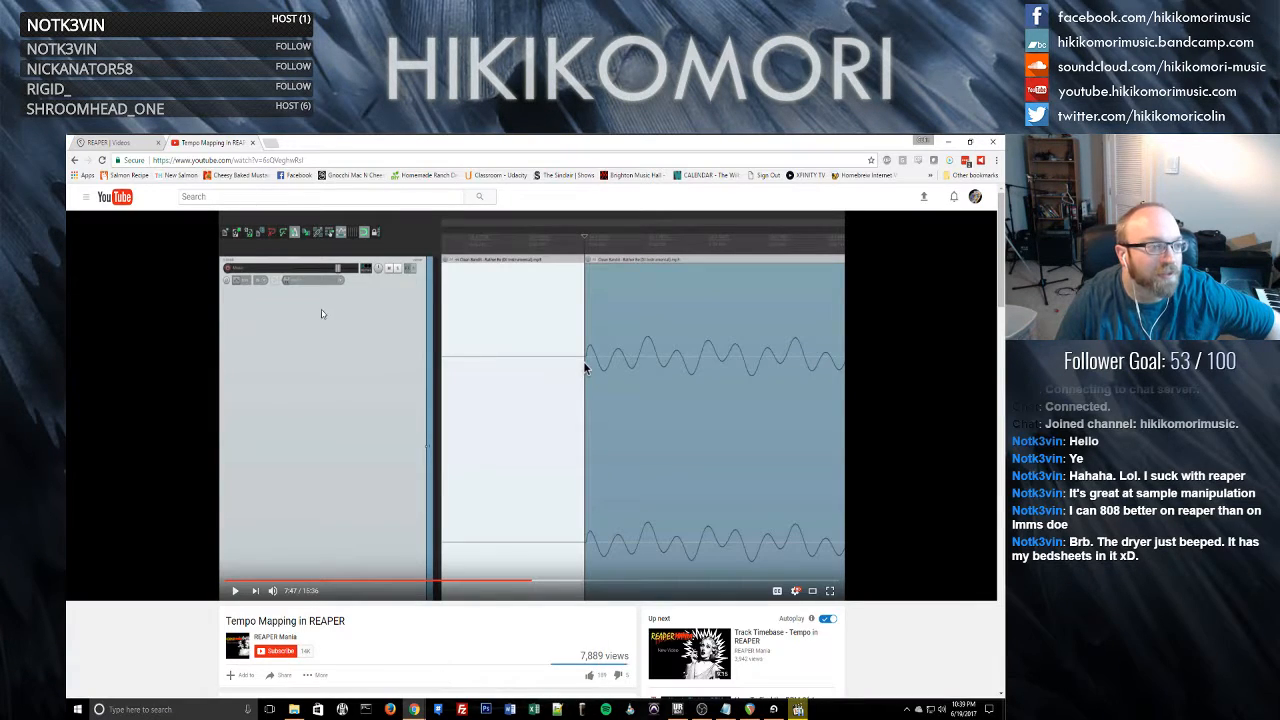
{"action": "left_click", "coordinate": [252, 143]}
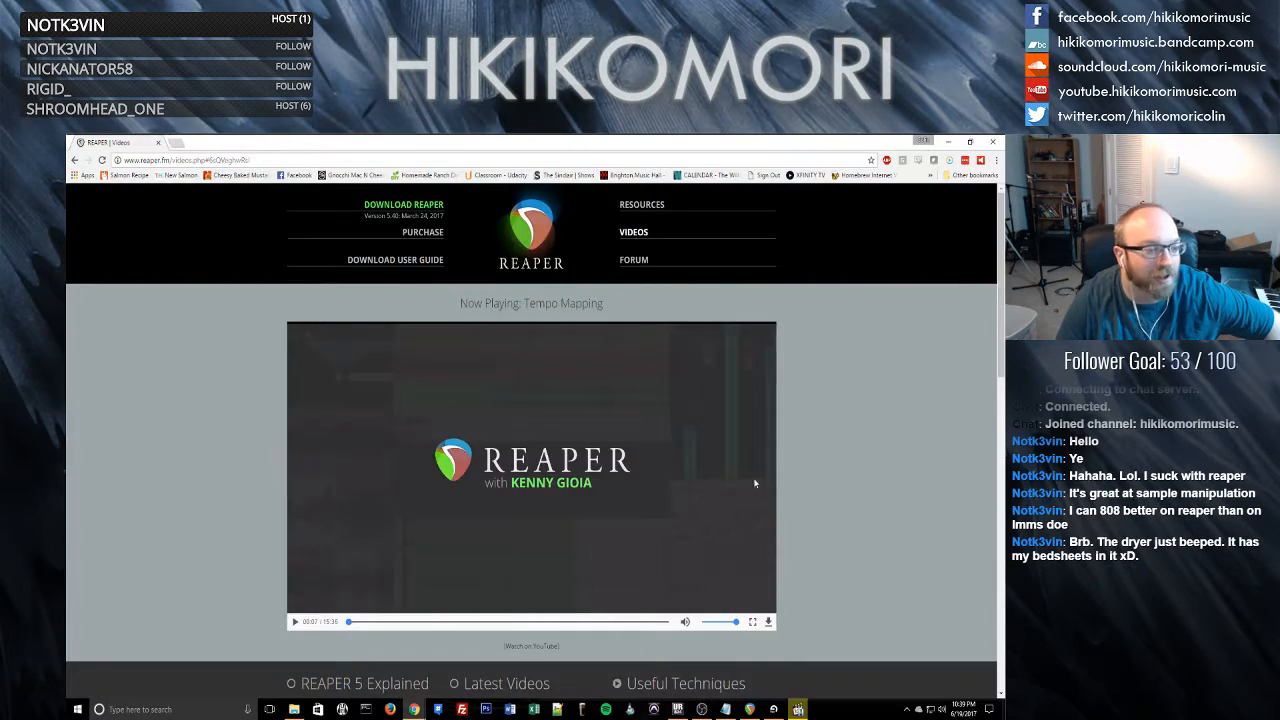
- Open the "20. Stretch Markers" video from the REAPER 5 Explained series
{"action": "scroll", "coordinate": [796, 483], "scroll_direction": "down", "scroll_amount": 5}
{"action": "scroll", "coordinate": [796, 483], "scroll_direction": "up", "scroll_amount": 1}
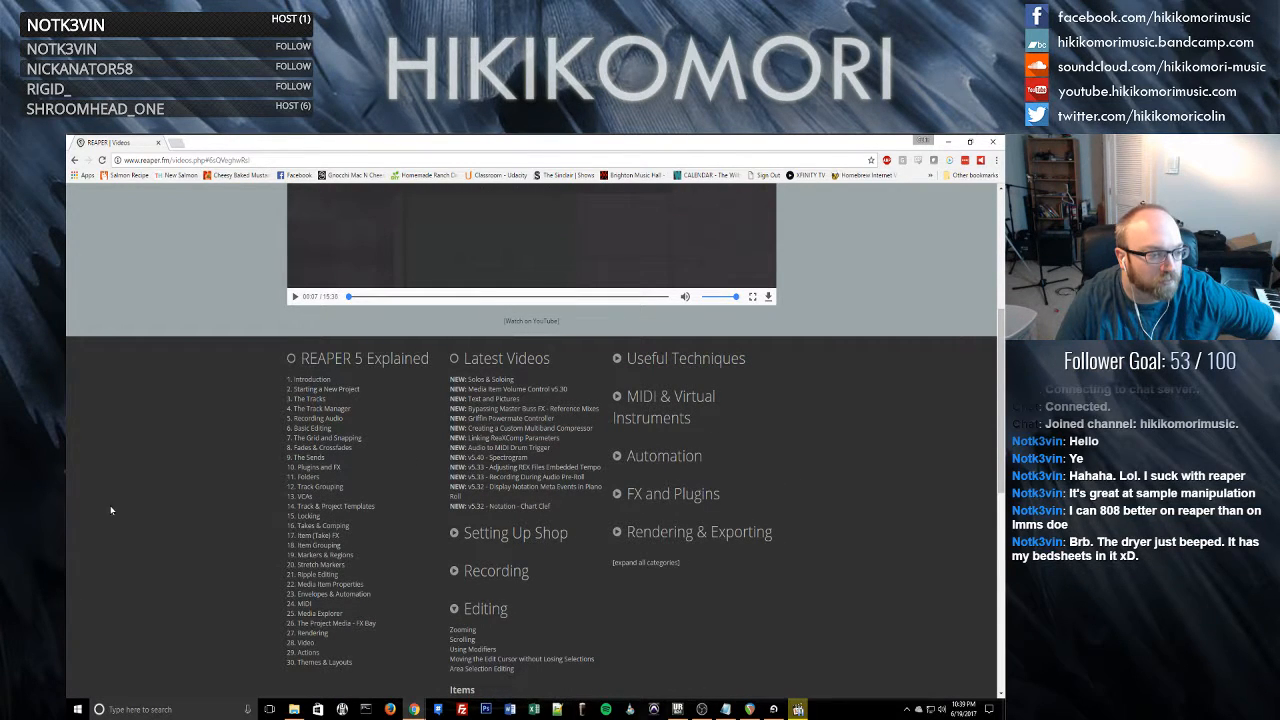
{"action": "left_click", "coordinate": [334, 566]}
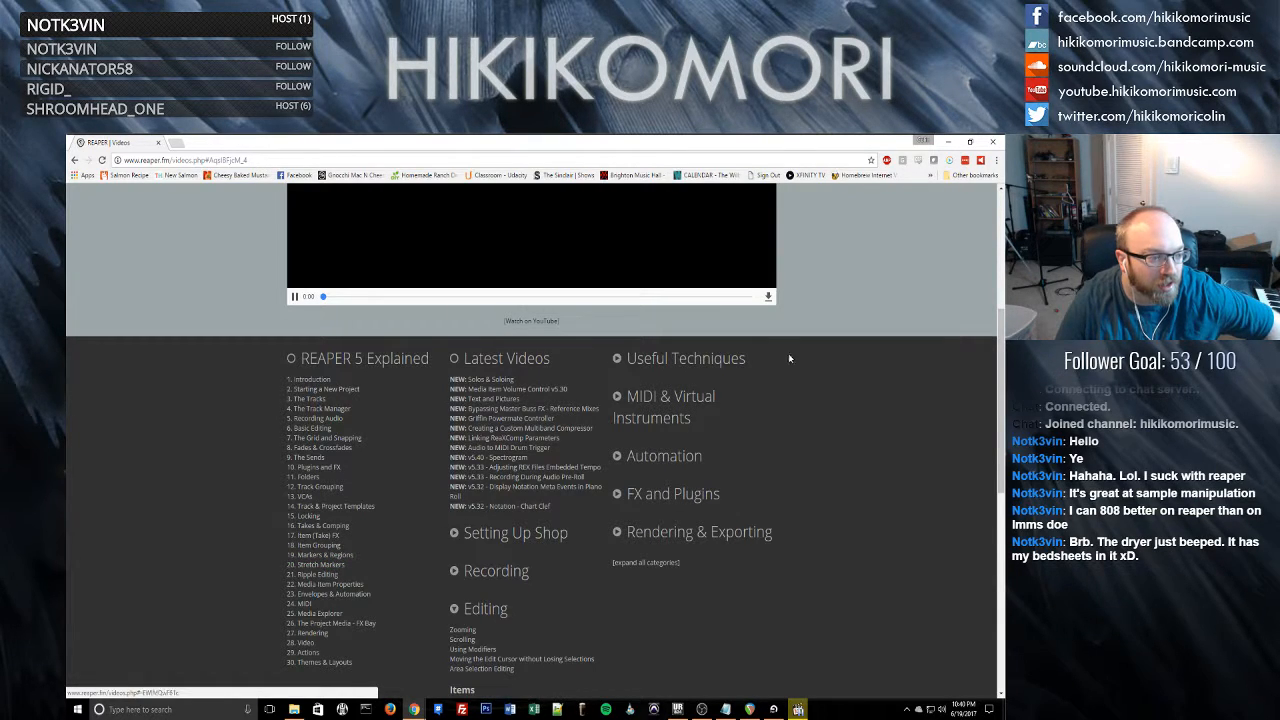
{"action": "scroll", "coordinate": [841, 419], "scroll_direction": "up", "scroll_amount": 3}
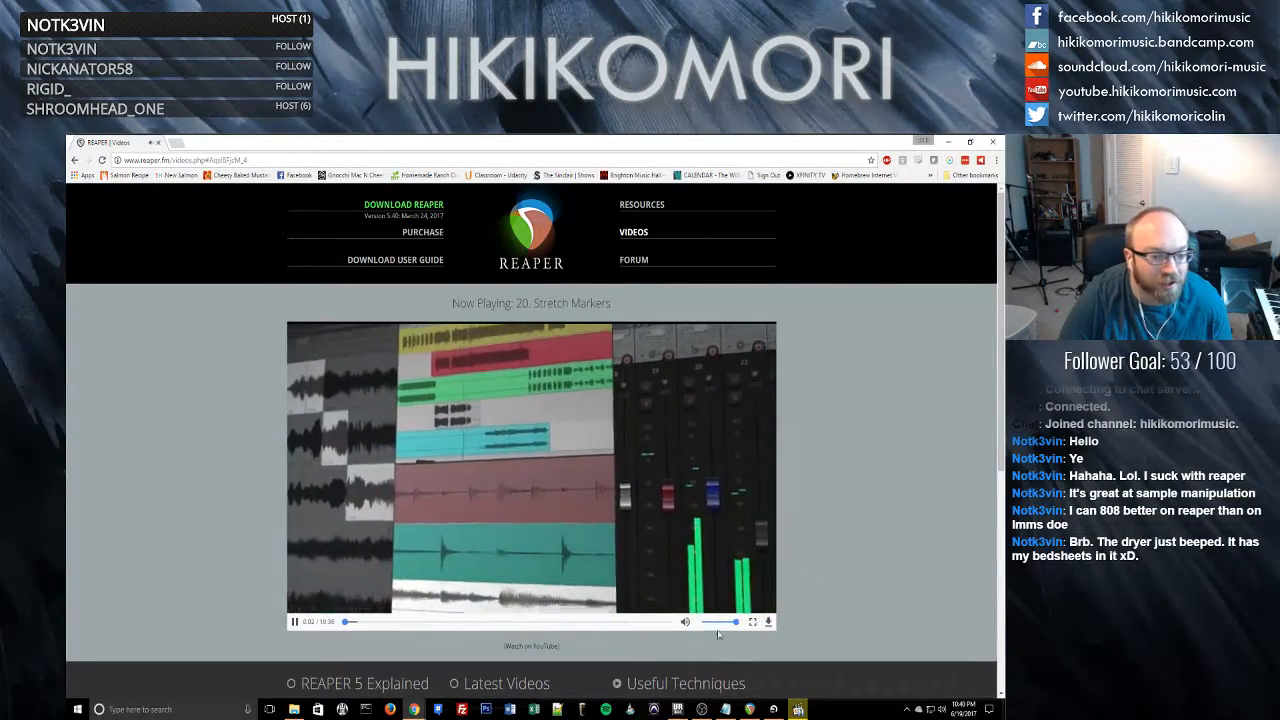
- Lower the Stretch Markers video's volume slightly and watch it in full screen
{"action": "left_click", "coordinate": [728, 624]}
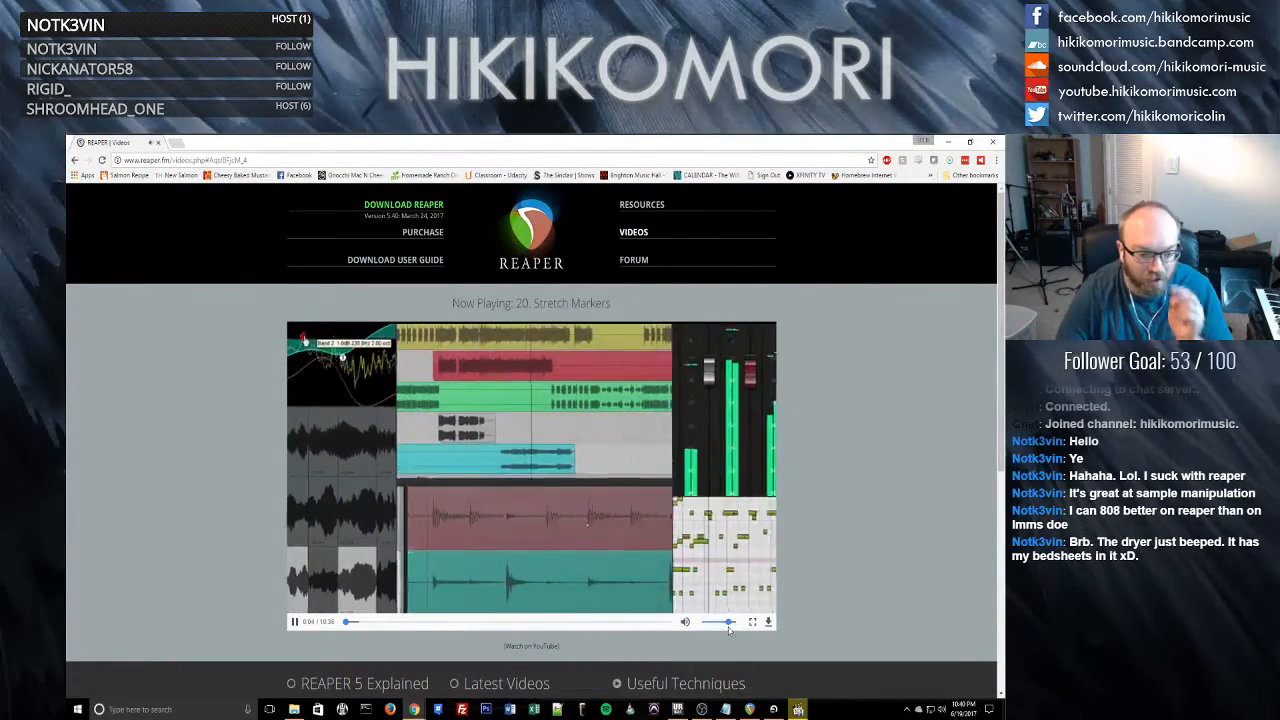
{"action": "left_click_drag", "start_coordinate": [728, 627], "coordinate": [726, 627]}
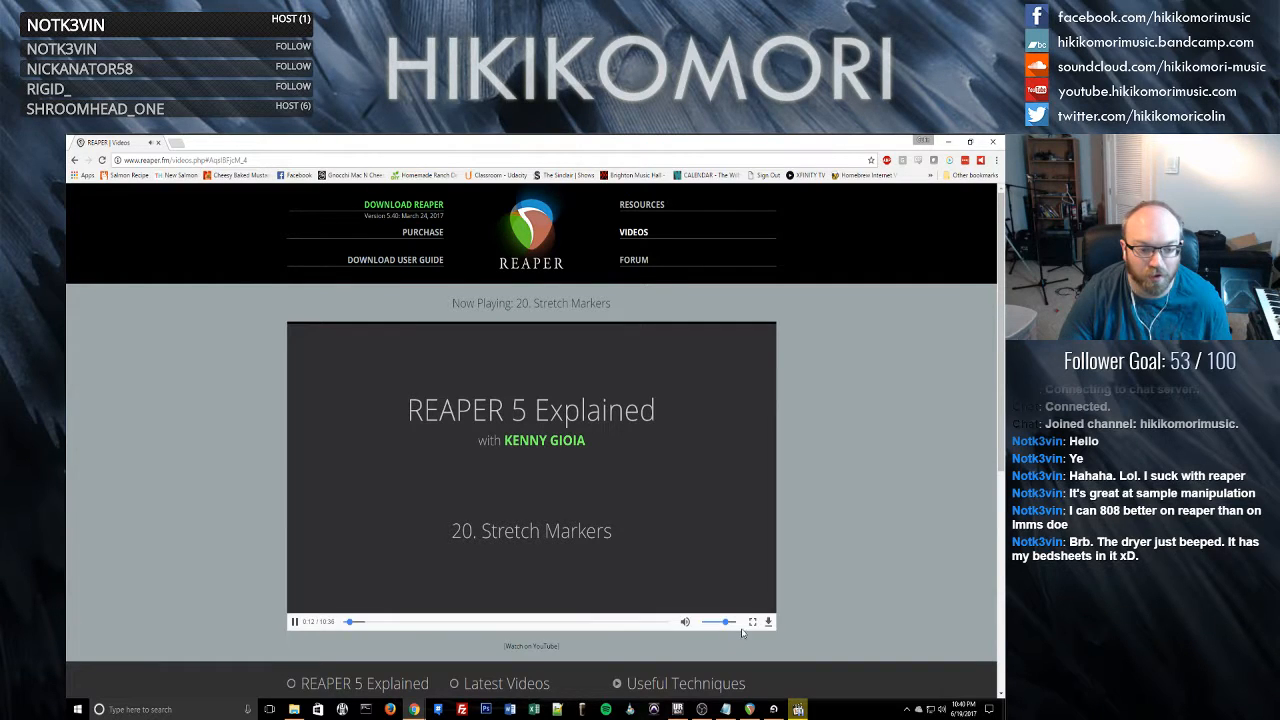
{"action": "left_click", "coordinate": [753, 622]}
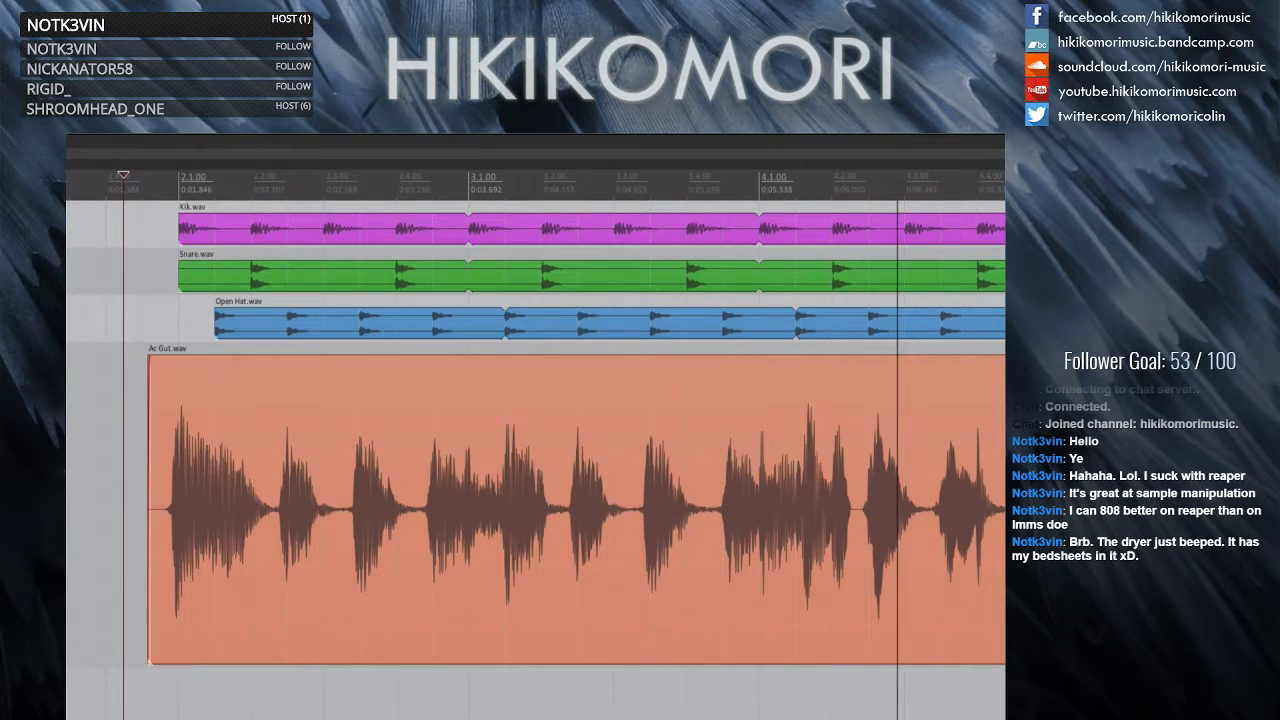
- Pause the Stretch Markers video and exit full screen
{"action": "mouse_move", "coordinate": [628, 604]}
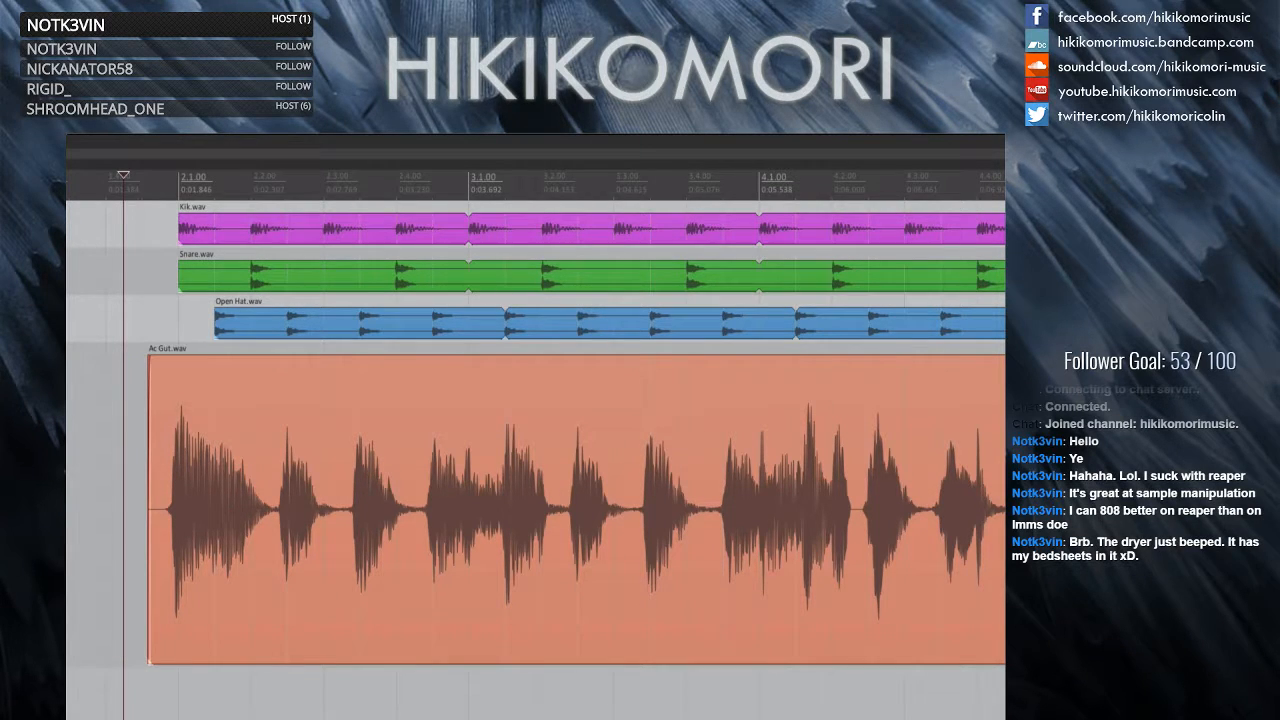
{"action": "mouse_move", "coordinate": [686, 524]}
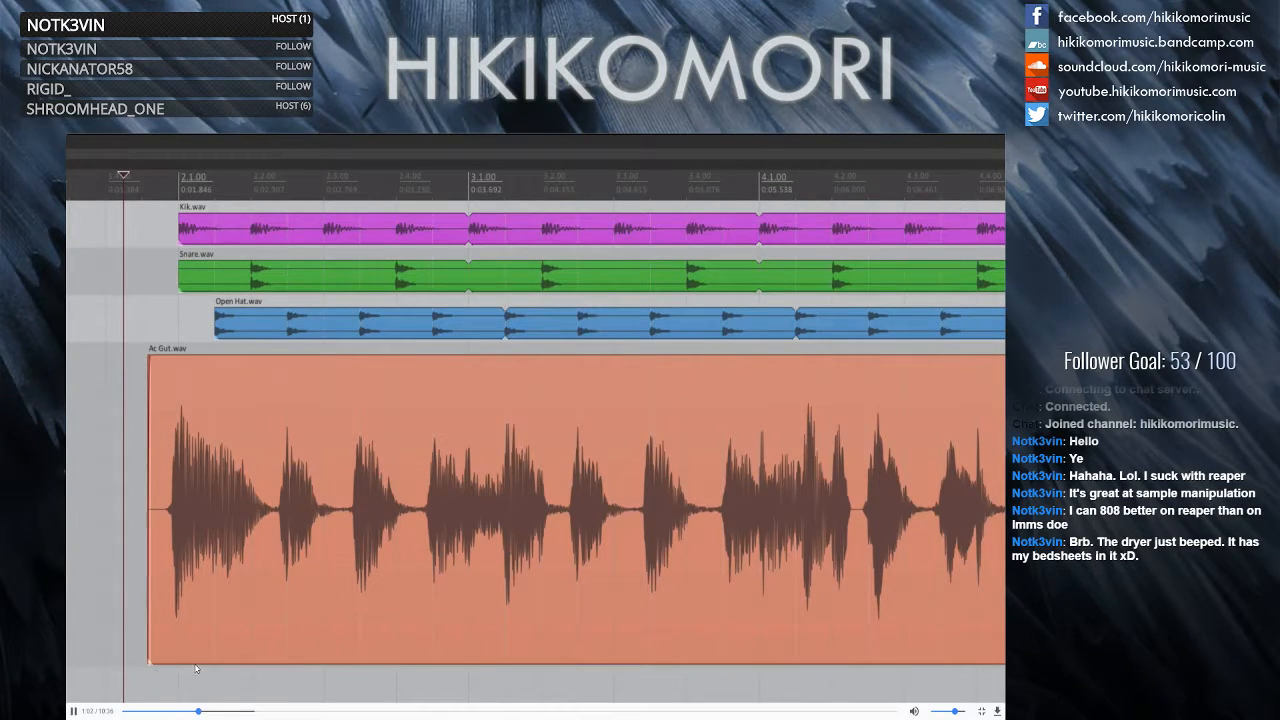
{"action": "left_click", "coordinate": [73, 711]}
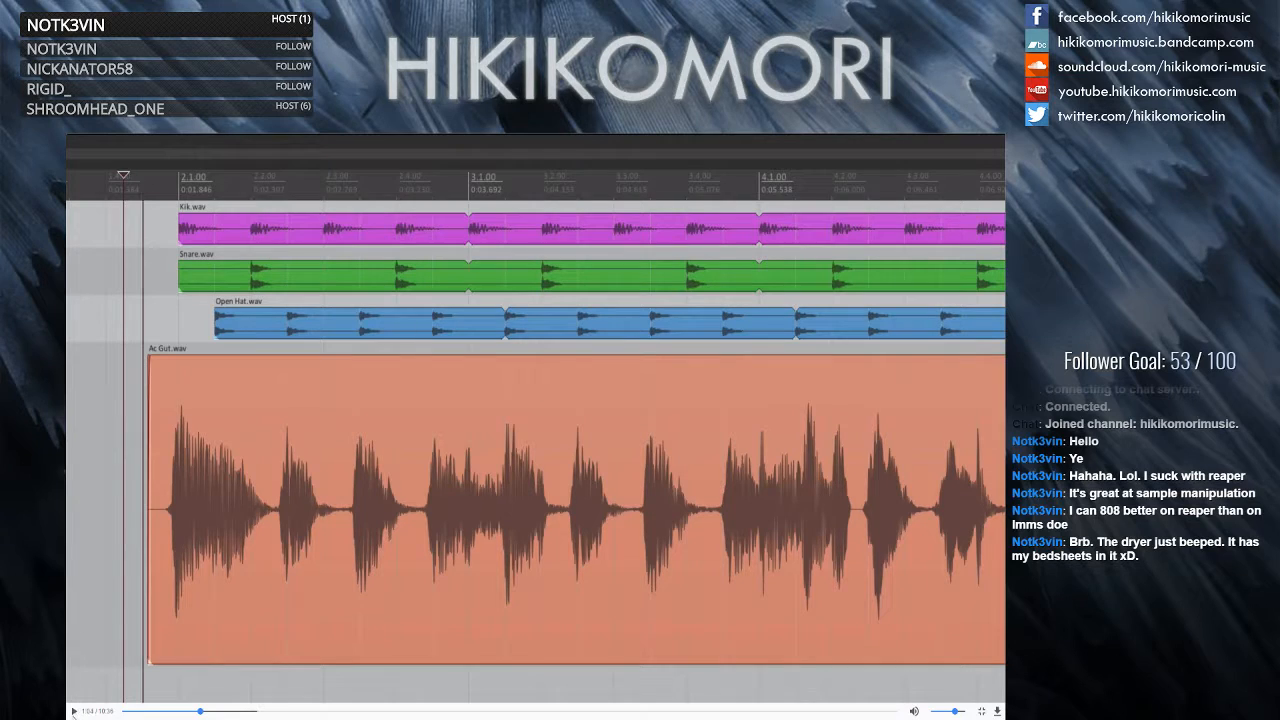
{"action": "left_click", "coordinate": [981, 711]}
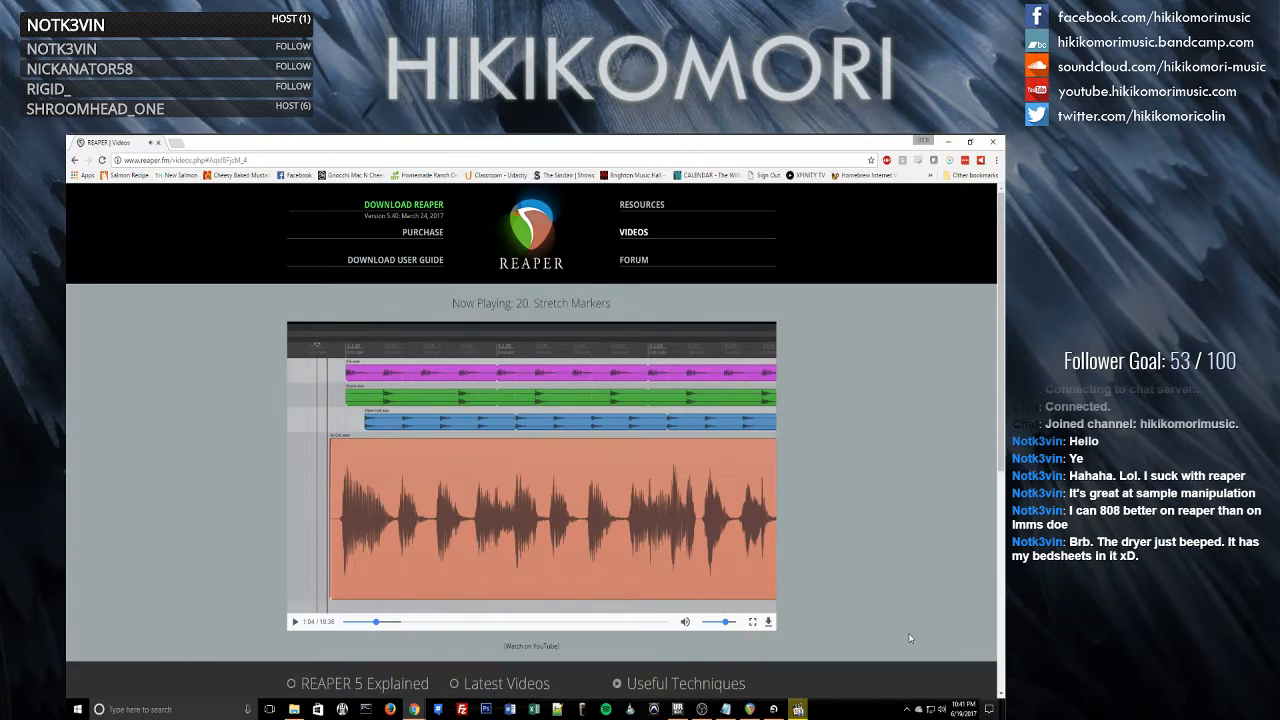
- Open the Stretch Markers video's YouTube page in a new tab and watch it there in full screen
{"action": "right_click", "coordinate": [548, 645]}
{"action": "left_click", "coordinate": [580, 541]}
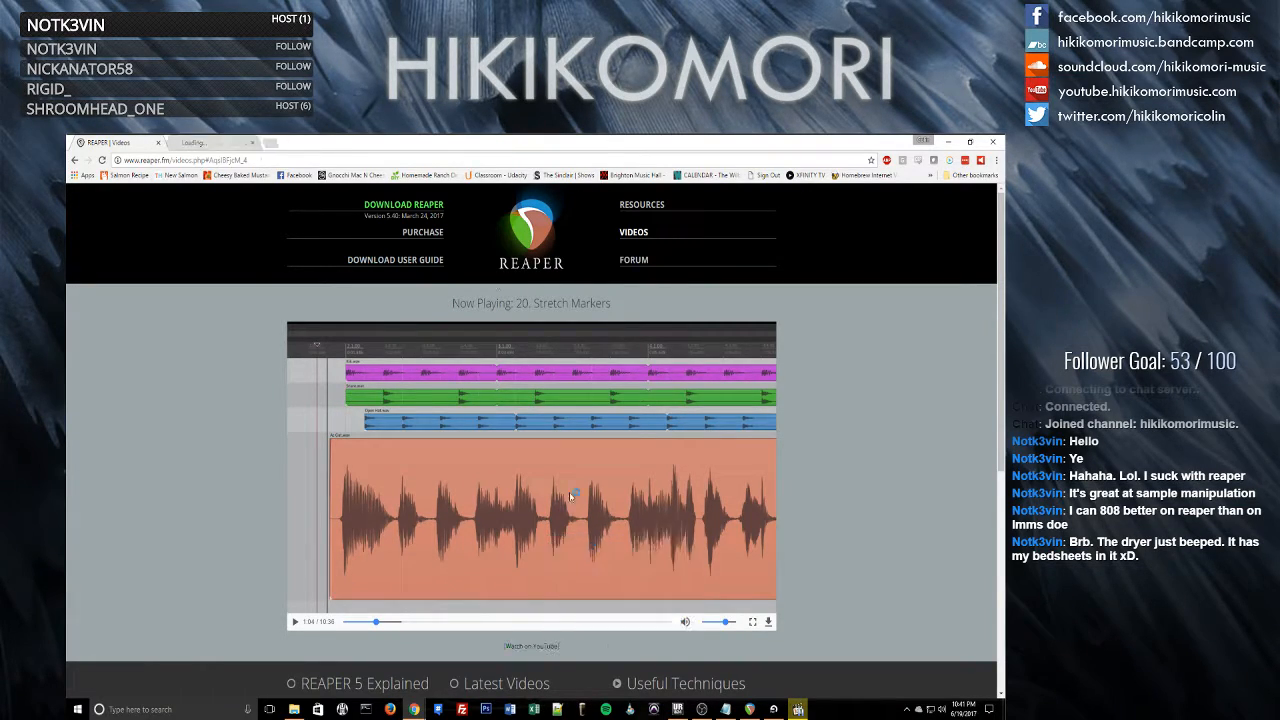
{"action": "left_click", "coordinate": [214, 142]}
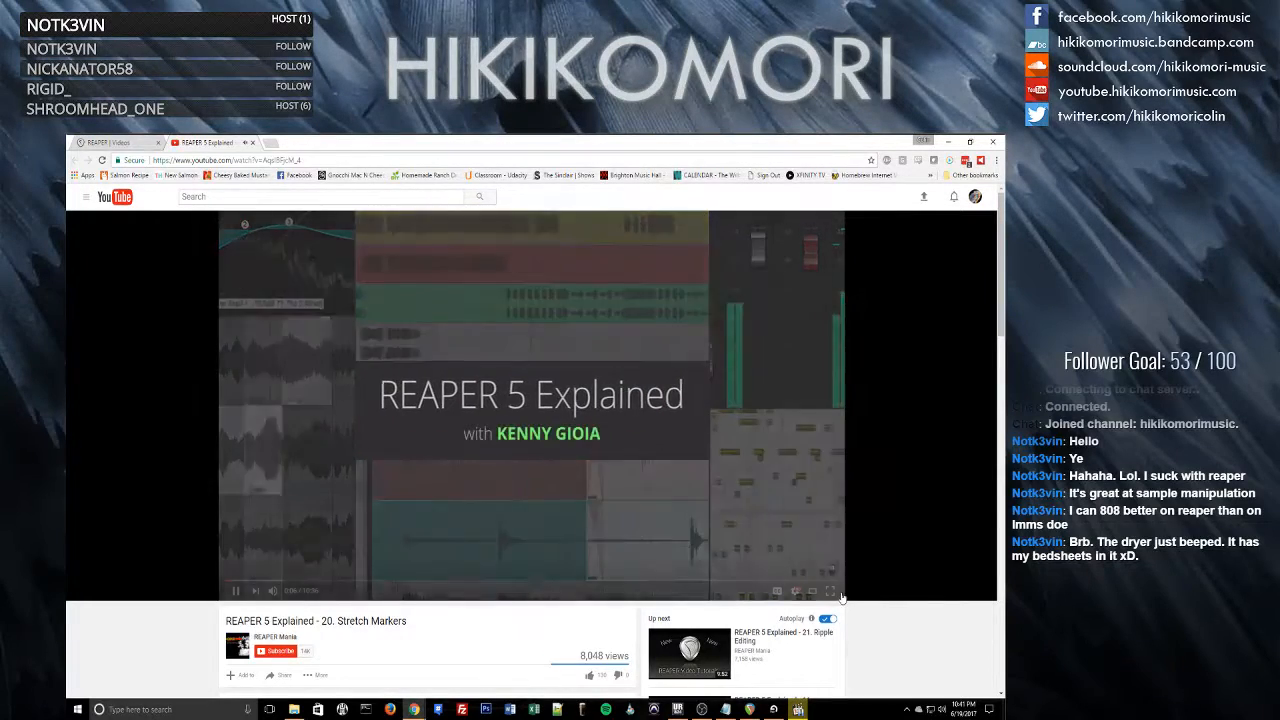
{"action": "left_click", "coordinate": [831, 592]}
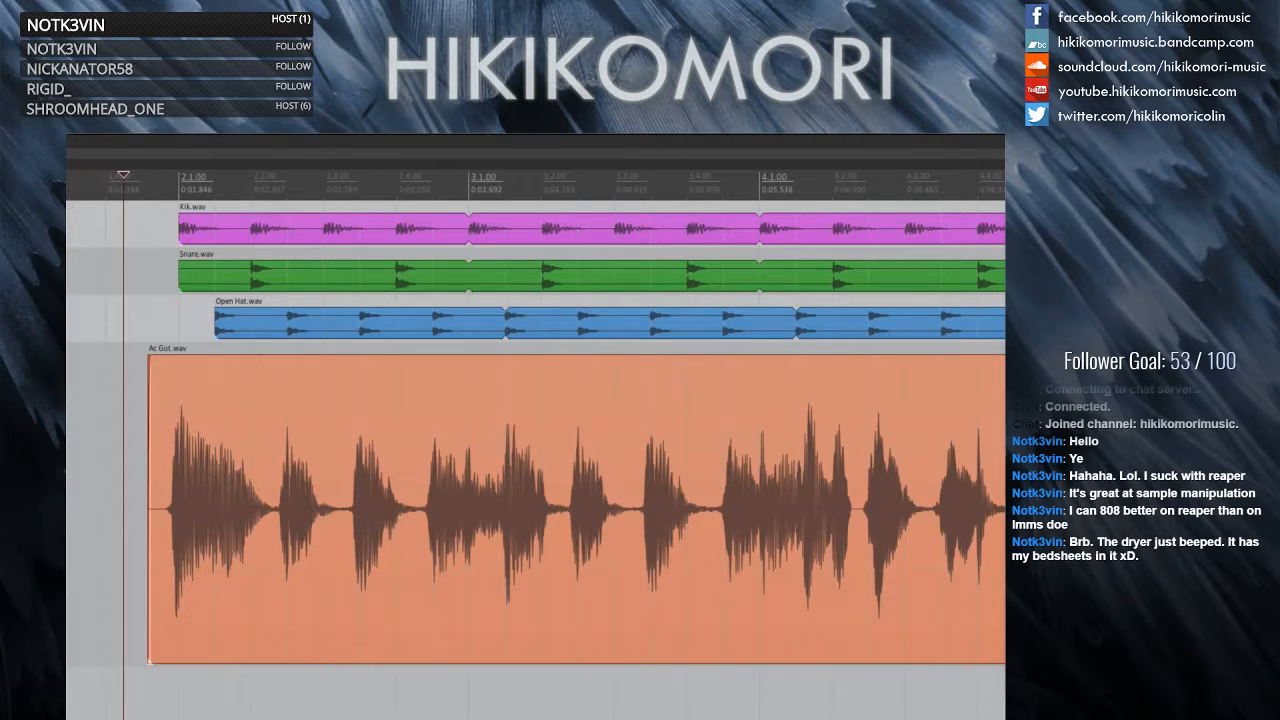
- Play the drums and acoustic guitar together, stop playback, and place the edit cursor just before the Ac Gut.wav item
{"action": "key", "text": "space"}
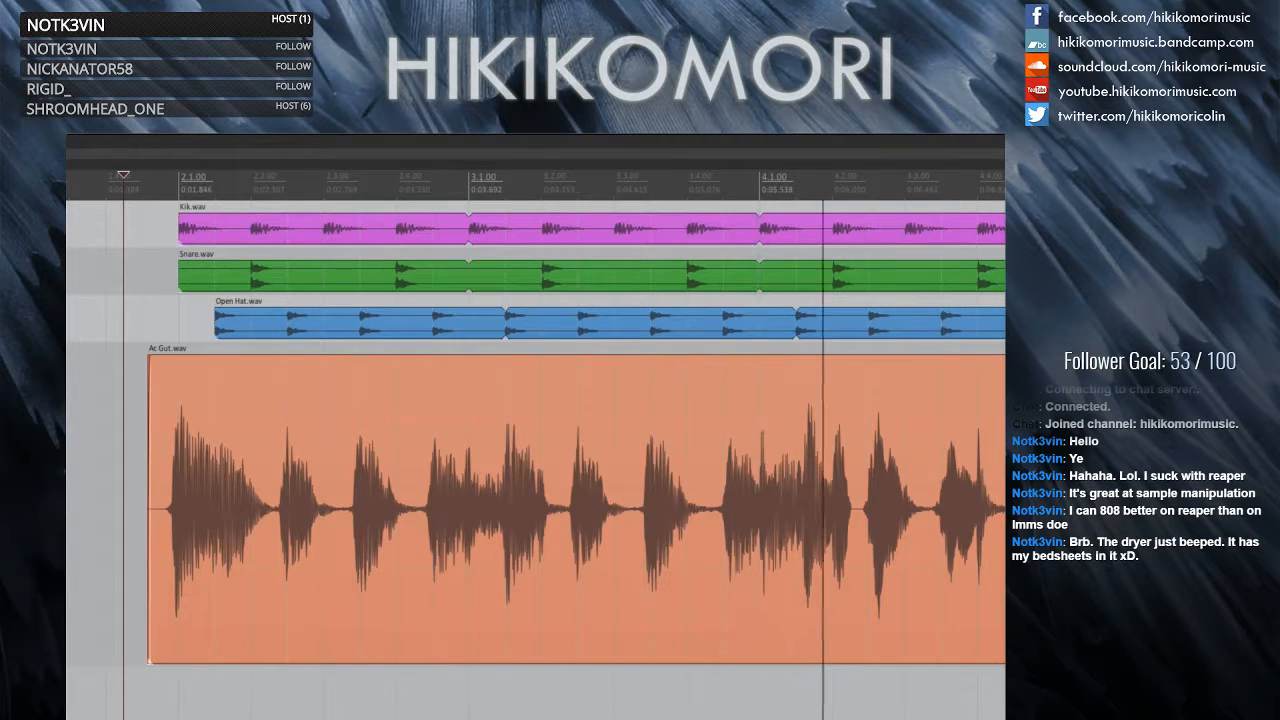
{"action": "key", "text": "space"}
{"action": "left_click", "coordinate": [113, 500]}
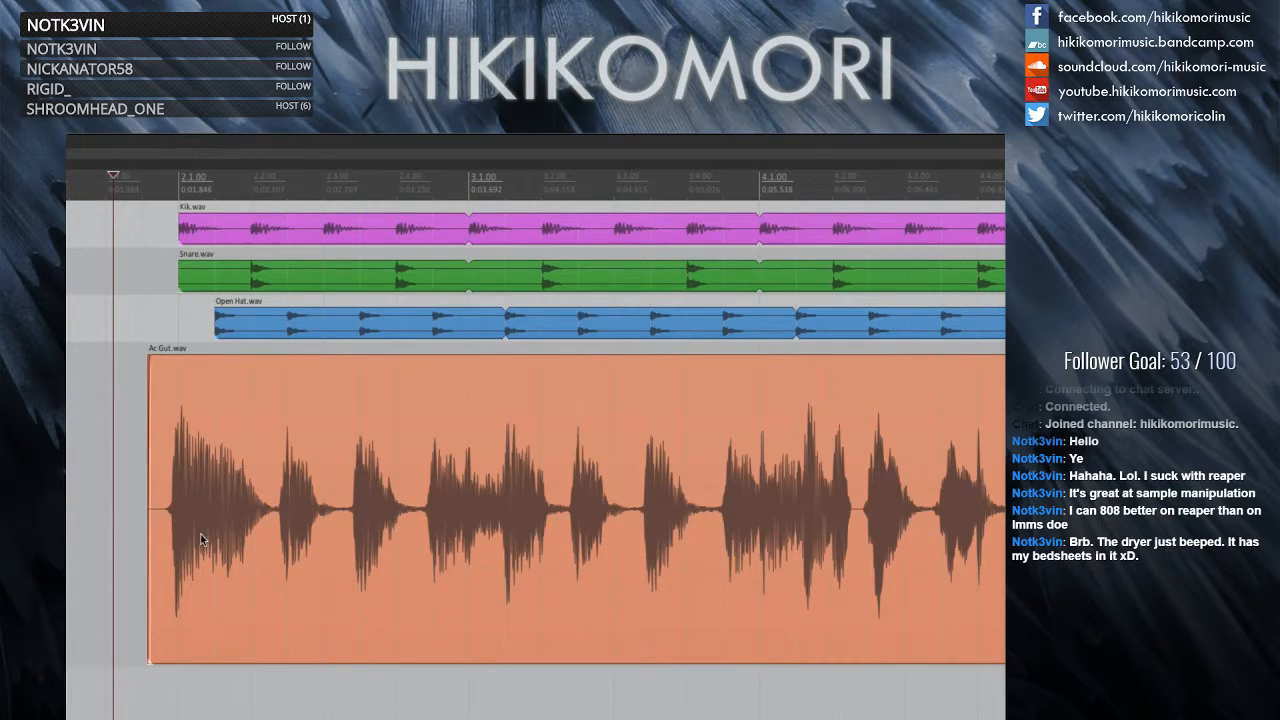
- Add a stretch marker to the Ac Gut.wav item at the start of the first guitar note, then deselect the item
{"action": "scroll", "coordinate": [201, 540], "scroll_direction": "up", "scroll_amount": 4}
{"action": "scroll", "coordinate": [201, 540], "scroll_direction": "up", "scroll_amount": 4}
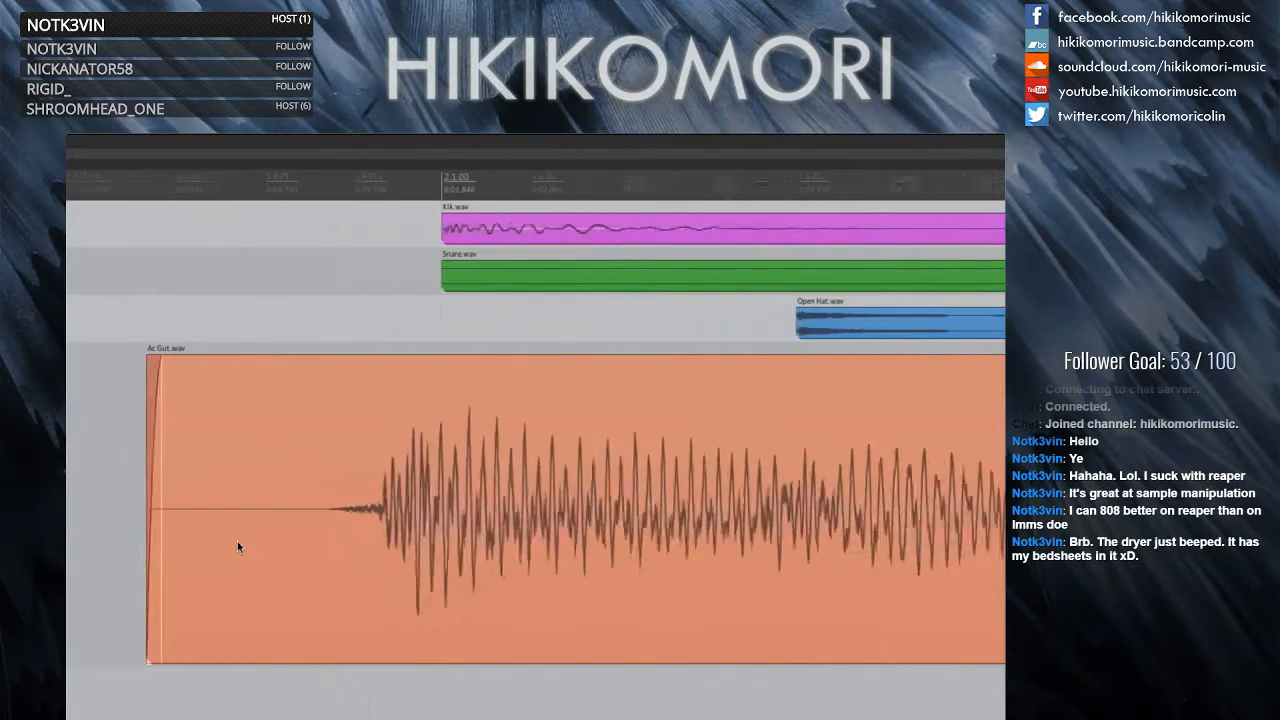
{"action": "left_click", "coordinate": [411, 508]}
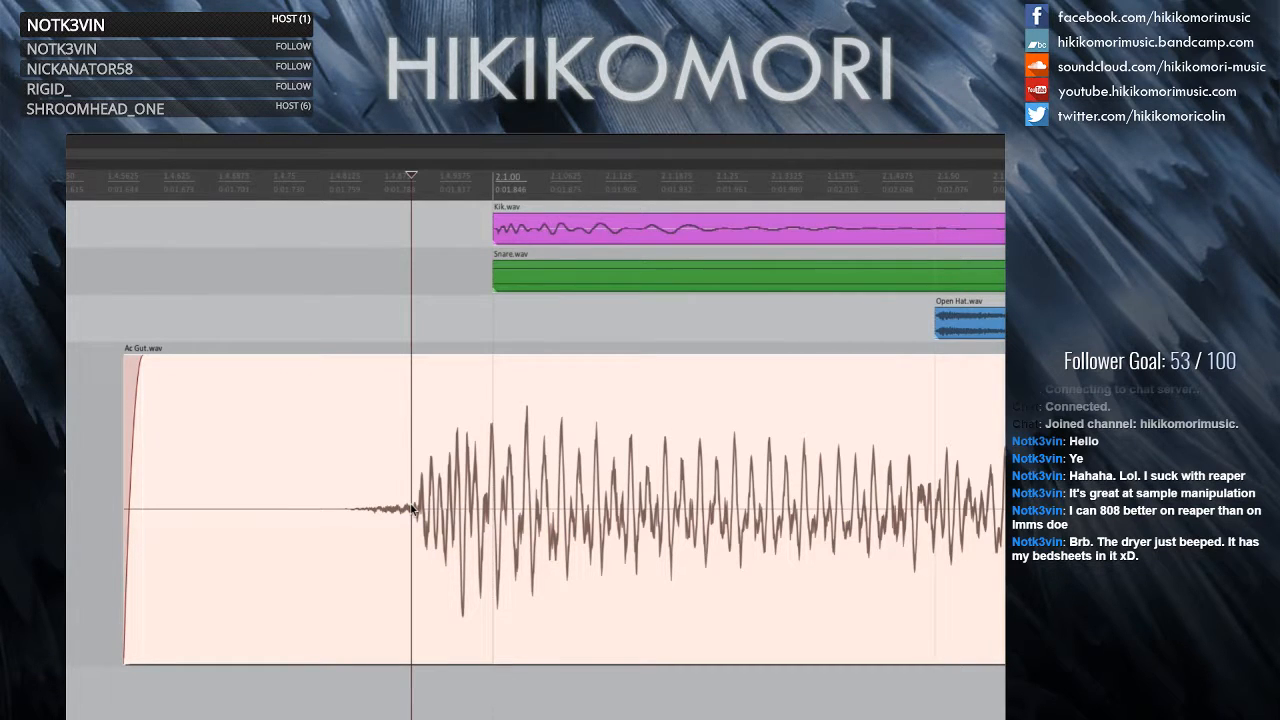
{"action": "right_click", "coordinate": [418, 373]}
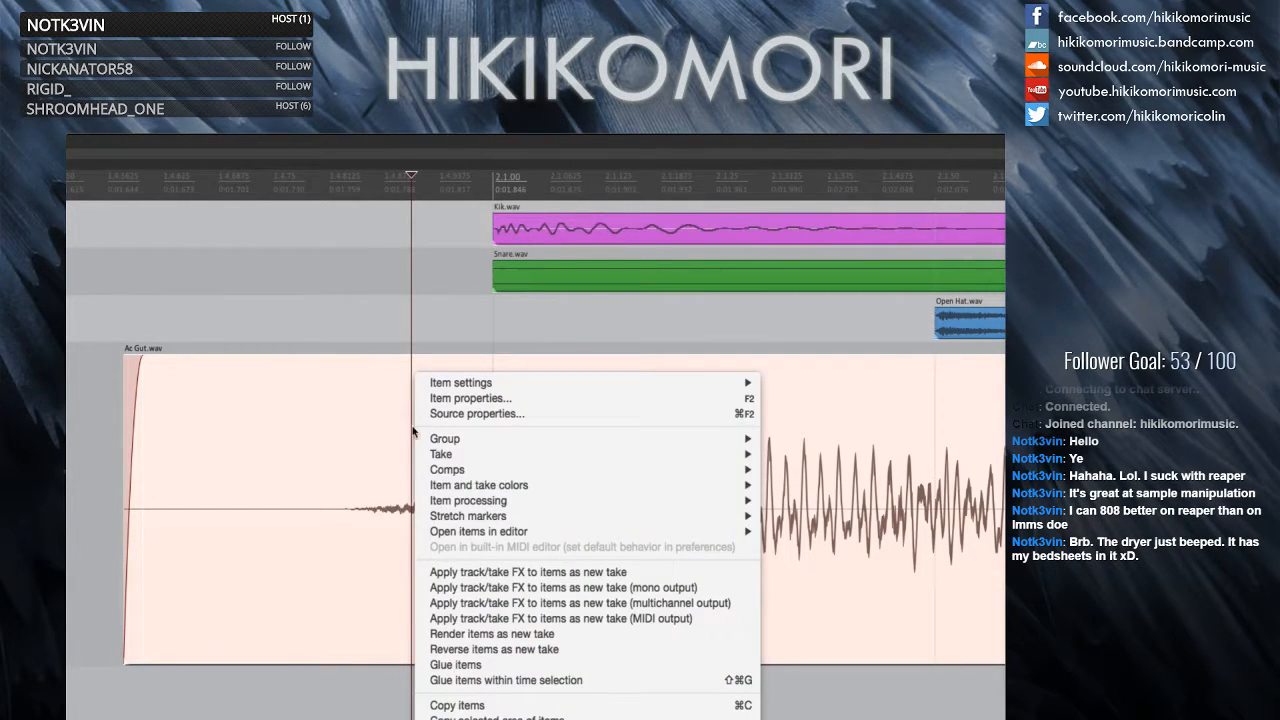
{"action": "mouse_move", "coordinate": [422, 516]}
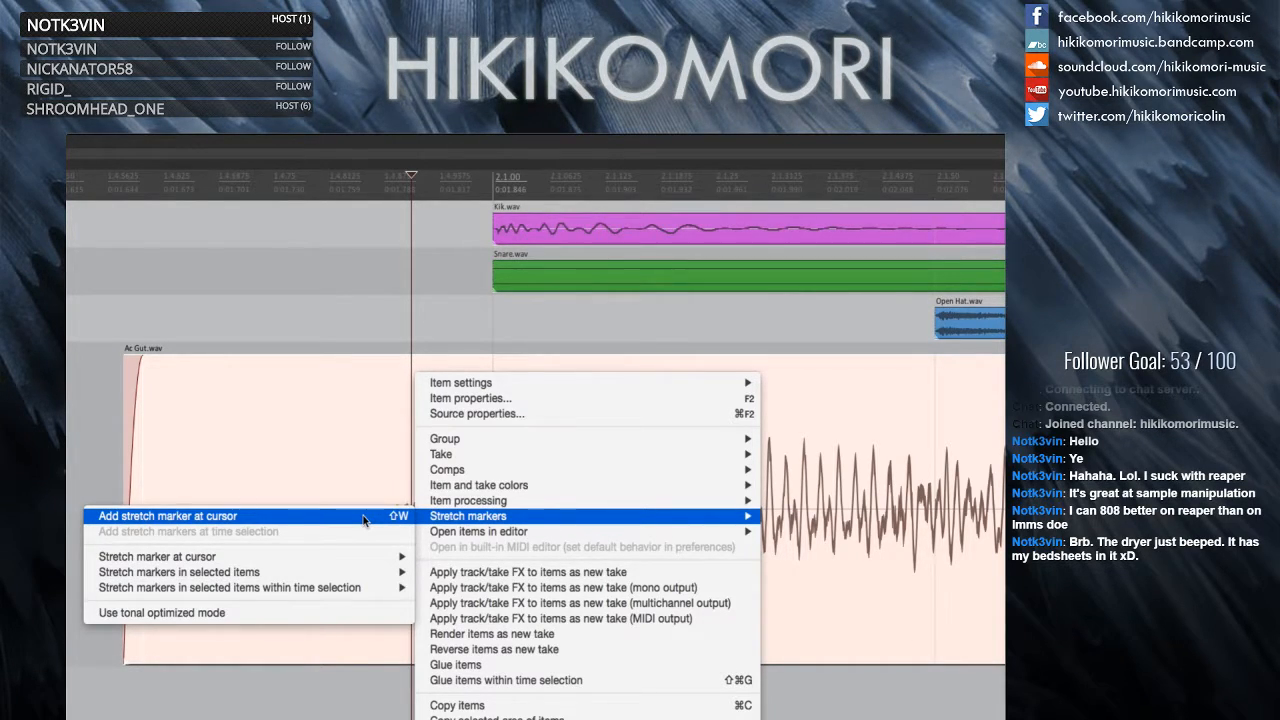
{"action": "key", "text": "shift+w"}
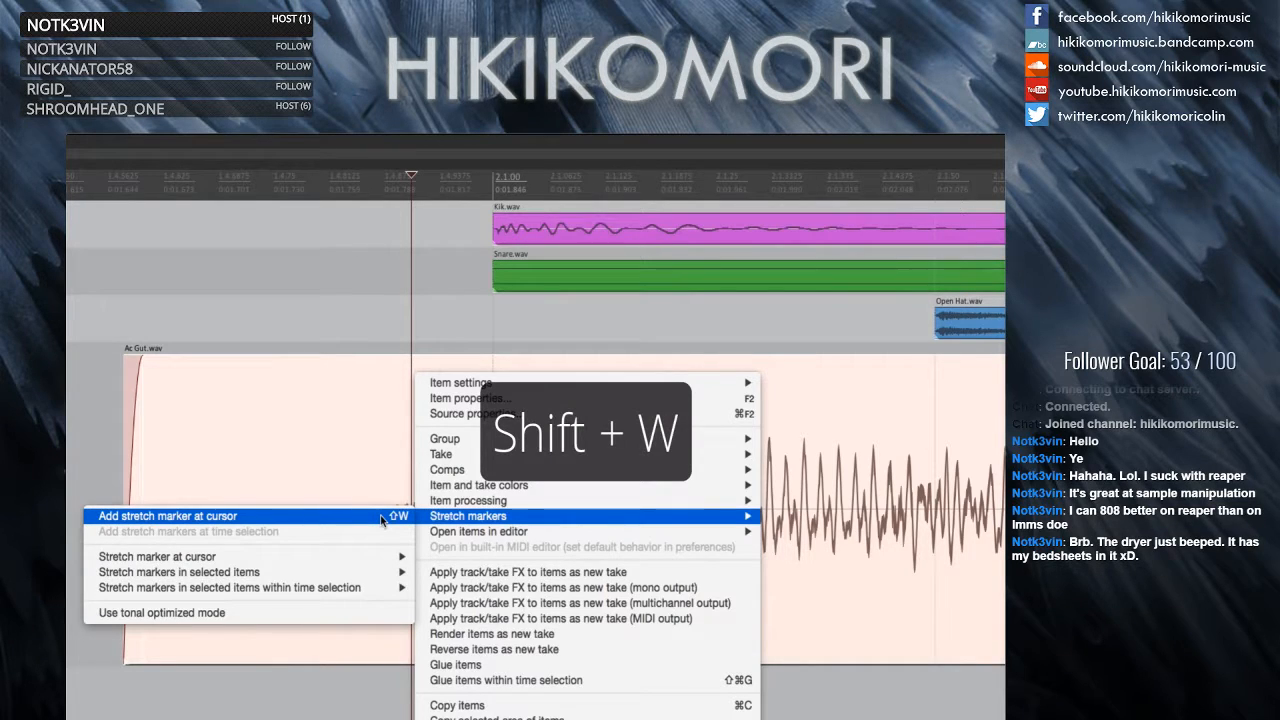
{"action": "left_click", "coordinate": [305, 516]}
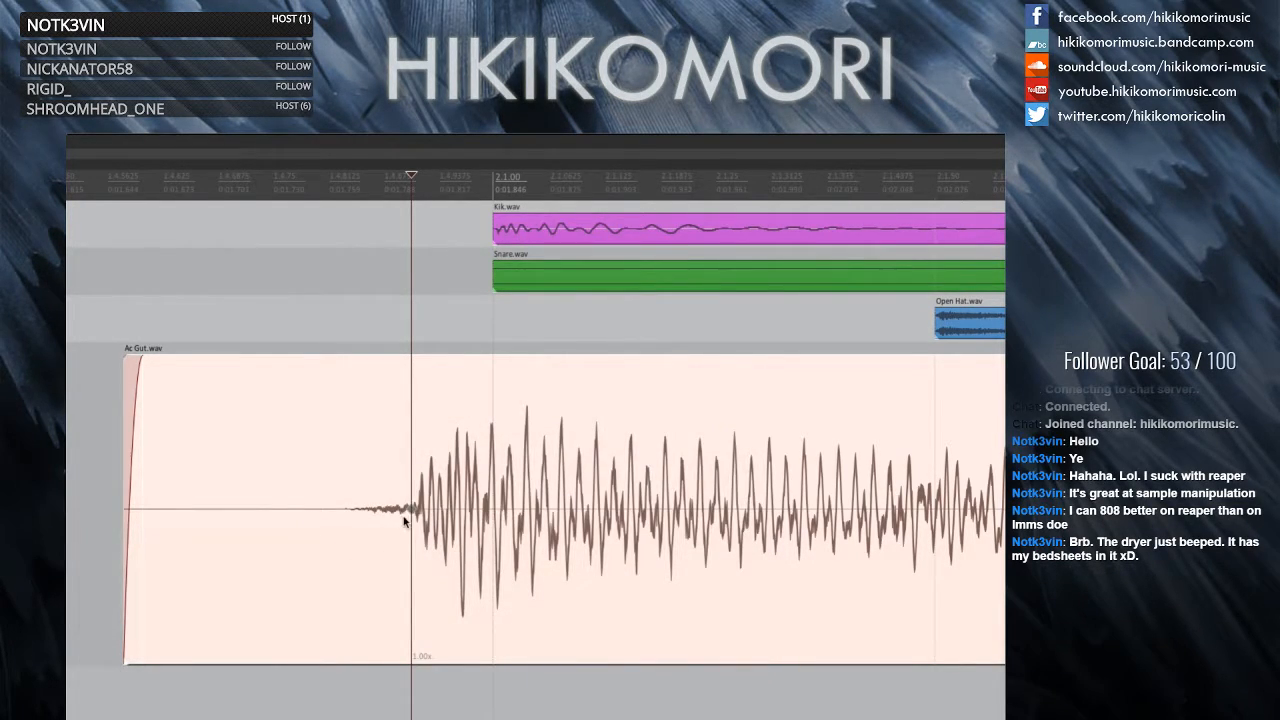
{"action": "left_click", "coordinate": [390, 567]}
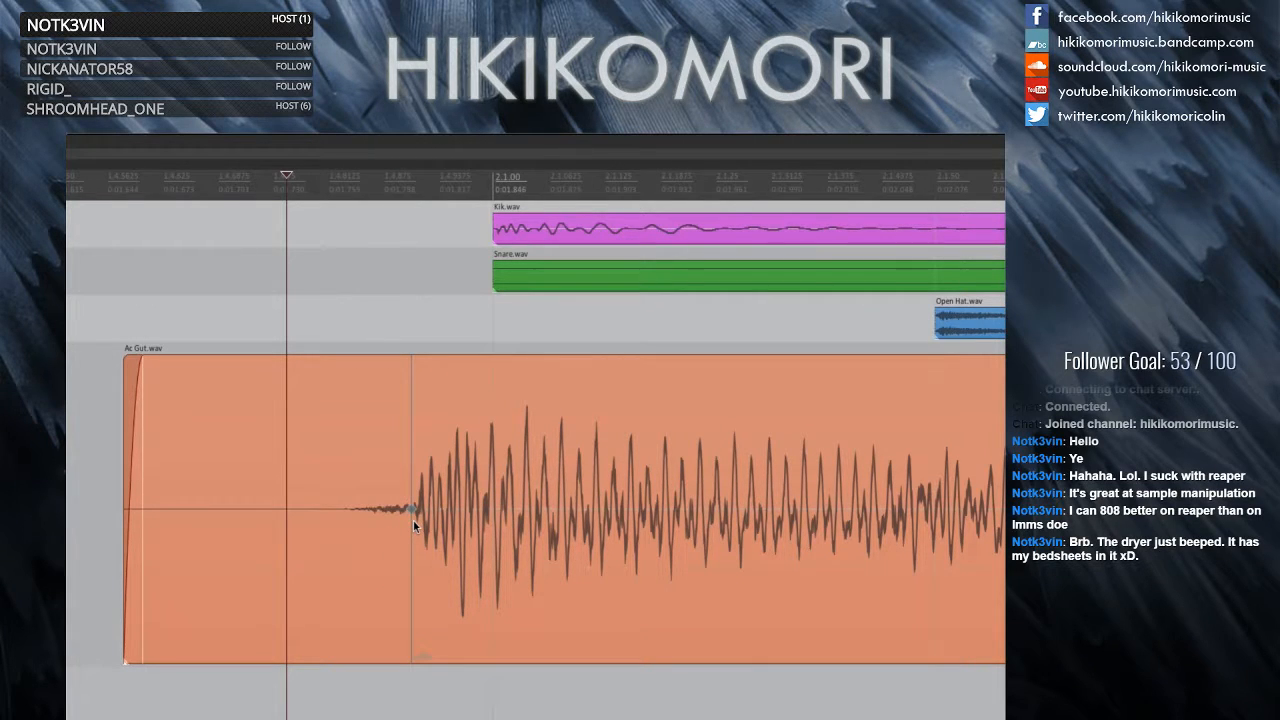
- Try moving the single stretch marker in Ac Gut.wav earlier and then later, undoing each move
{"action": "mouse_move", "coordinate": [411, 508]}
{"action": "left_mouse_down"}
{"action": "mouse_move", "coordinate": [386, 508]}
{"action": "mouse_move", "coordinate": [450, 508]}
{"action": "mouse_move", "coordinate": [352, 508]}
{"action": "mouse_move", "coordinate": [391, 510]}
{"action": "left_mouse_up"}
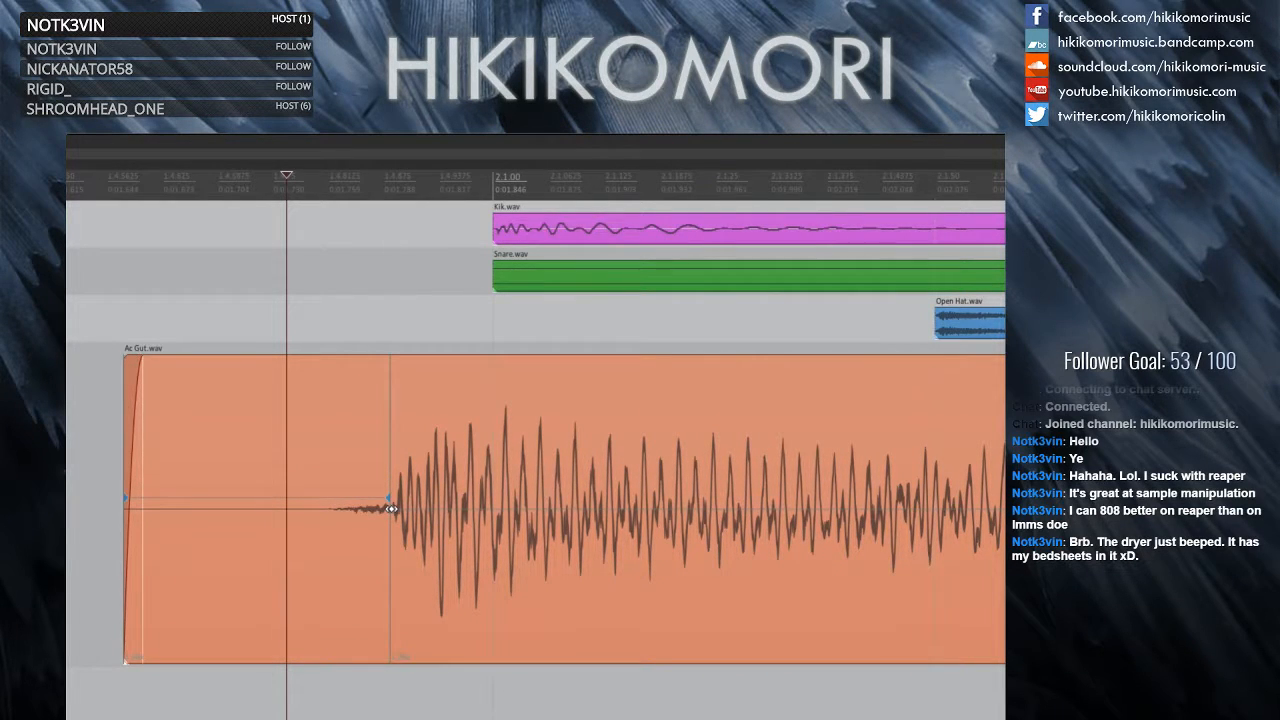
{"action": "key", "text": "ctrl+z"}
{"action": "scroll", "coordinate": [366, 492], "scroll_direction": "down", "scroll_amount": 8}
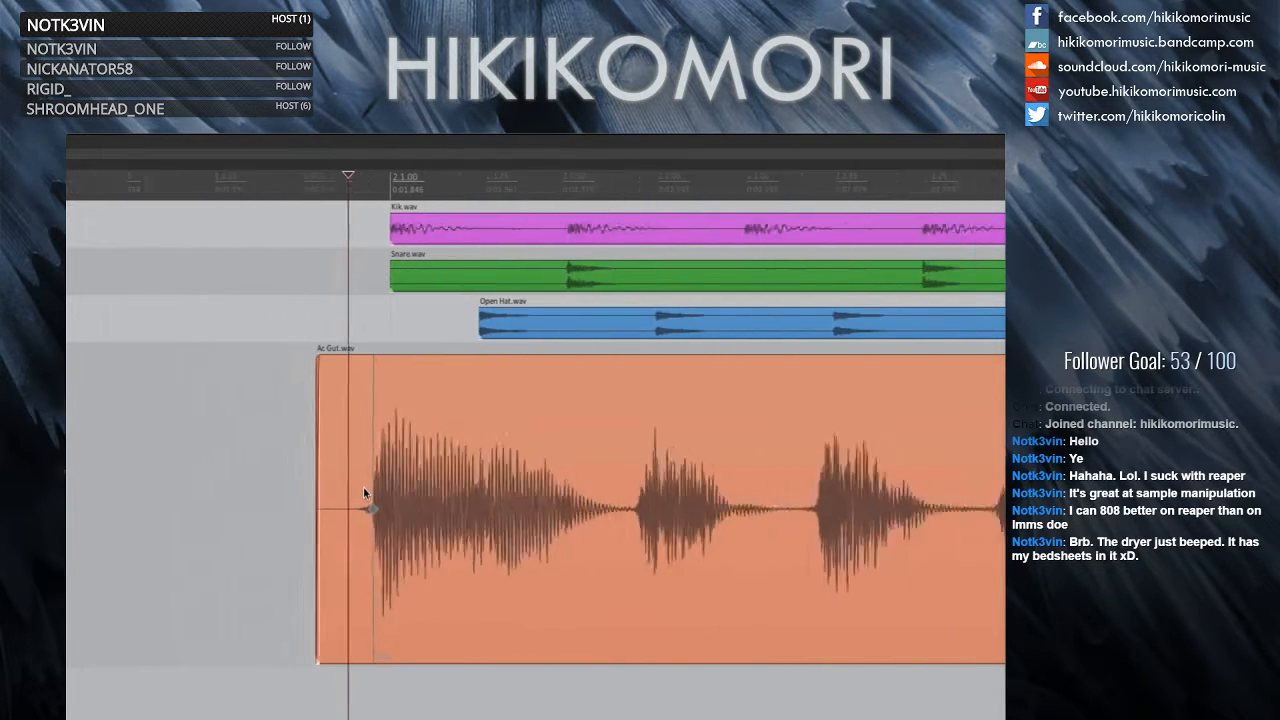
{"action": "left_click_drag", "start_coordinate": [308, 510], "coordinate": [383, 522]}
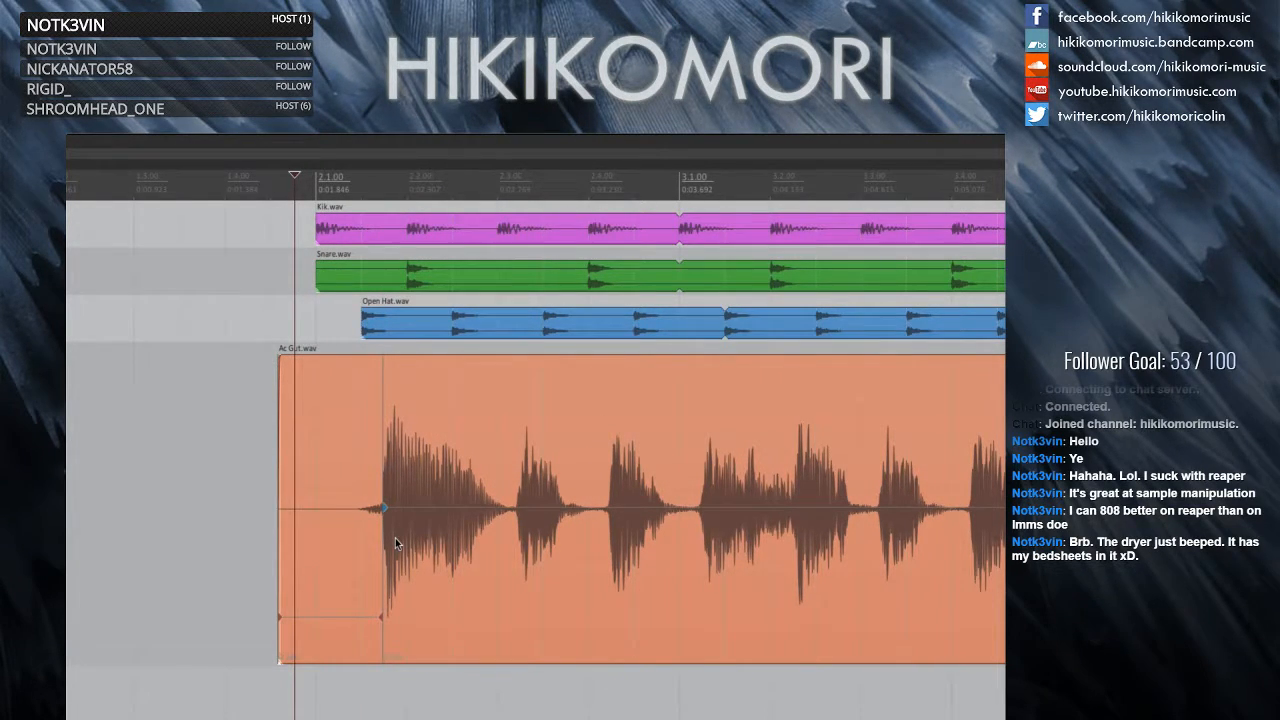
{"action": "key", "text": "ctrl+z"}
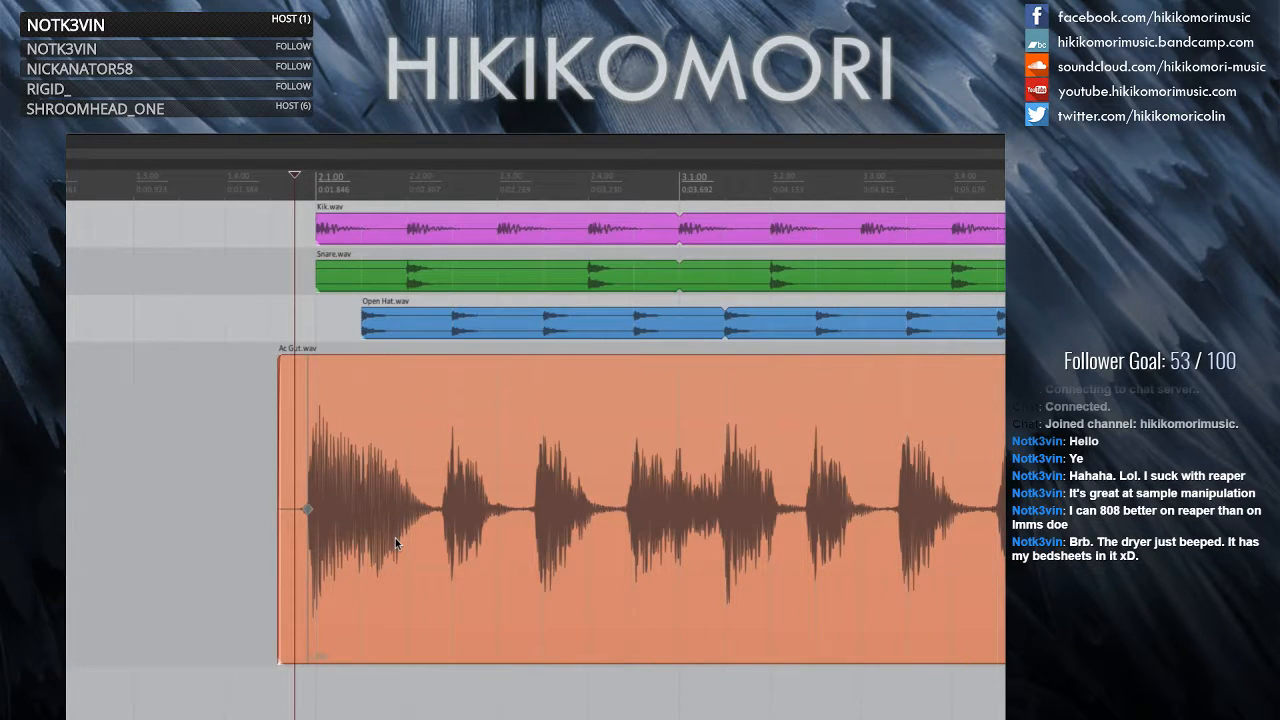
- Add stretch markers near the beginning of Ac Gut.wav and in the quiet gap after the first guitar note
{"action": "scroll", "coordinate": [326, 504], "scroll_direction": "up", "scroll_amount": 5}
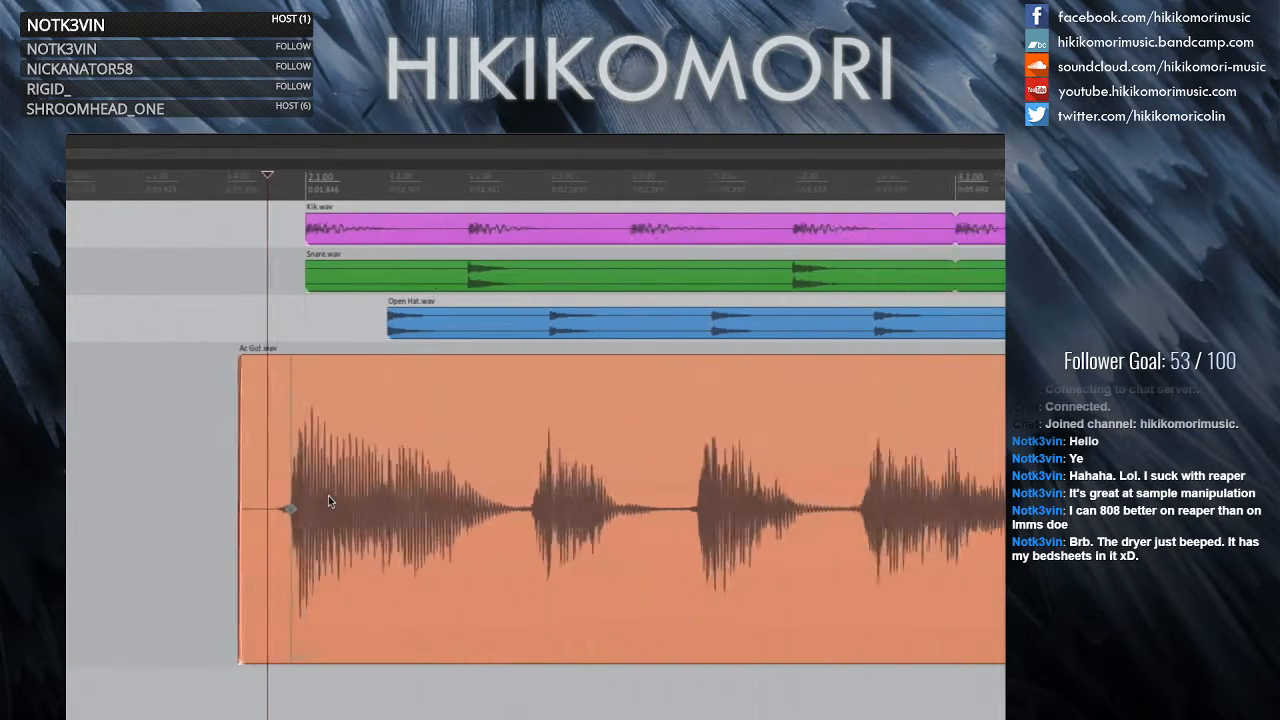
{"action": "left_click", "coordinate": [141, 507]}
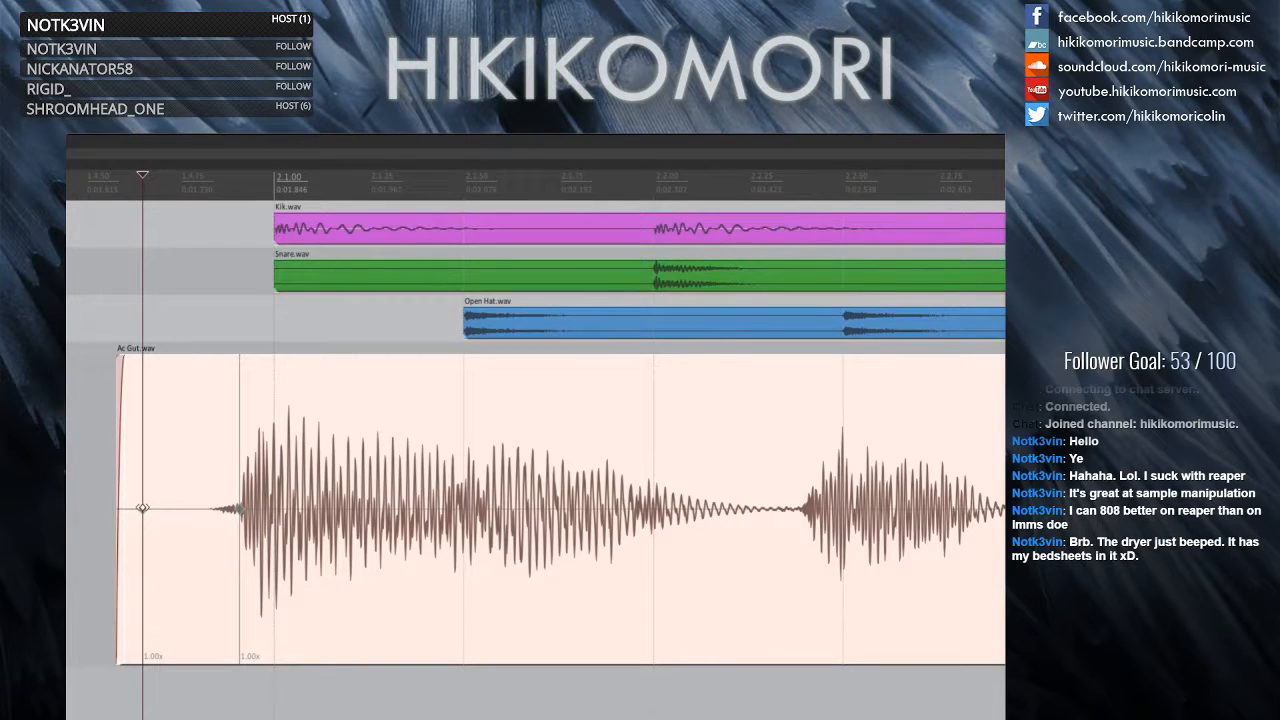
{"action": "left_click", "coordinate": [760, 508]}
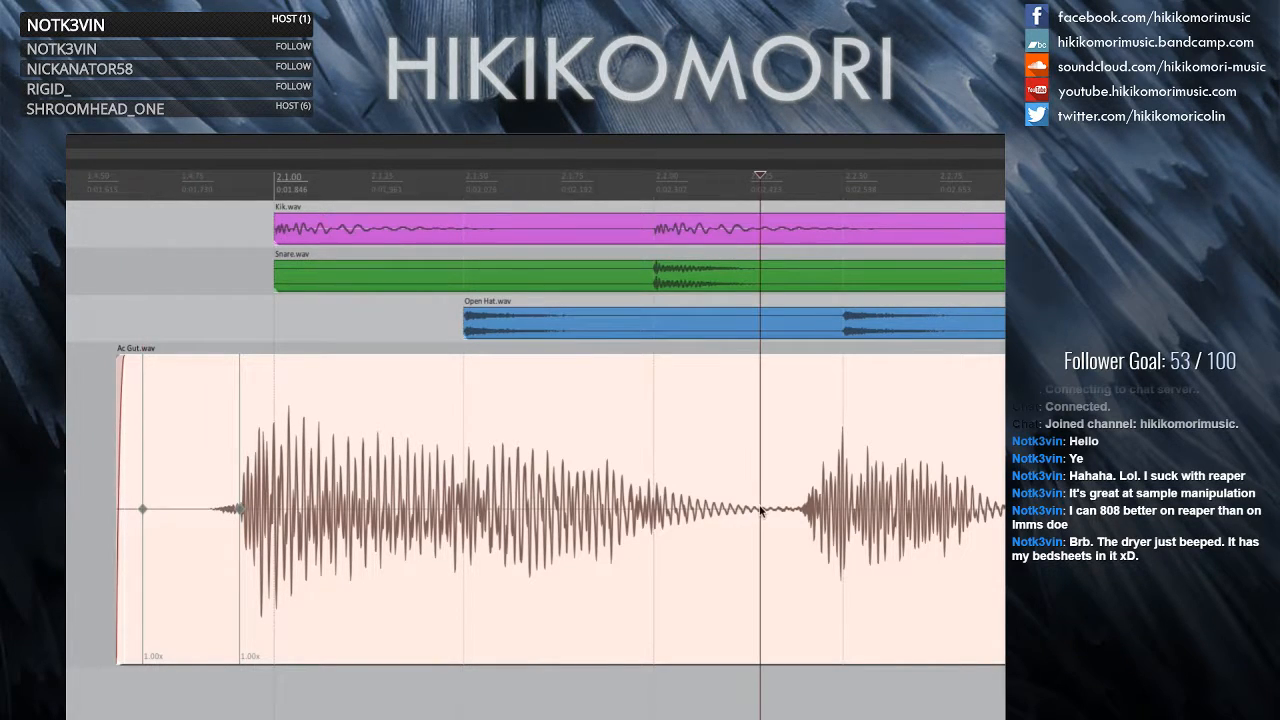
{"action": "left_click", "coordinate": [105, 488]}
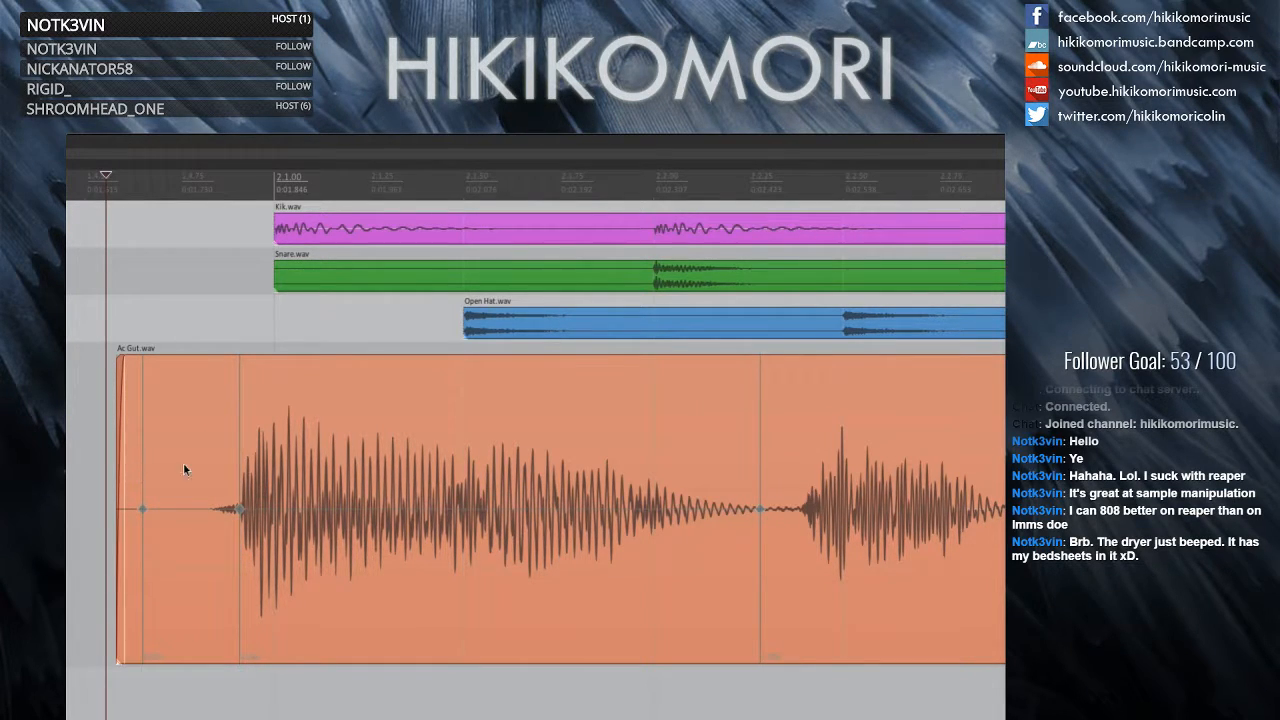
- Move the stretch marker on the first guitar note so that it lines up with the kick at 2.1.00
{"action": "scroll", "coordinate": [541, 478], "scroll_direction": "down", "scroll_amount": 3}
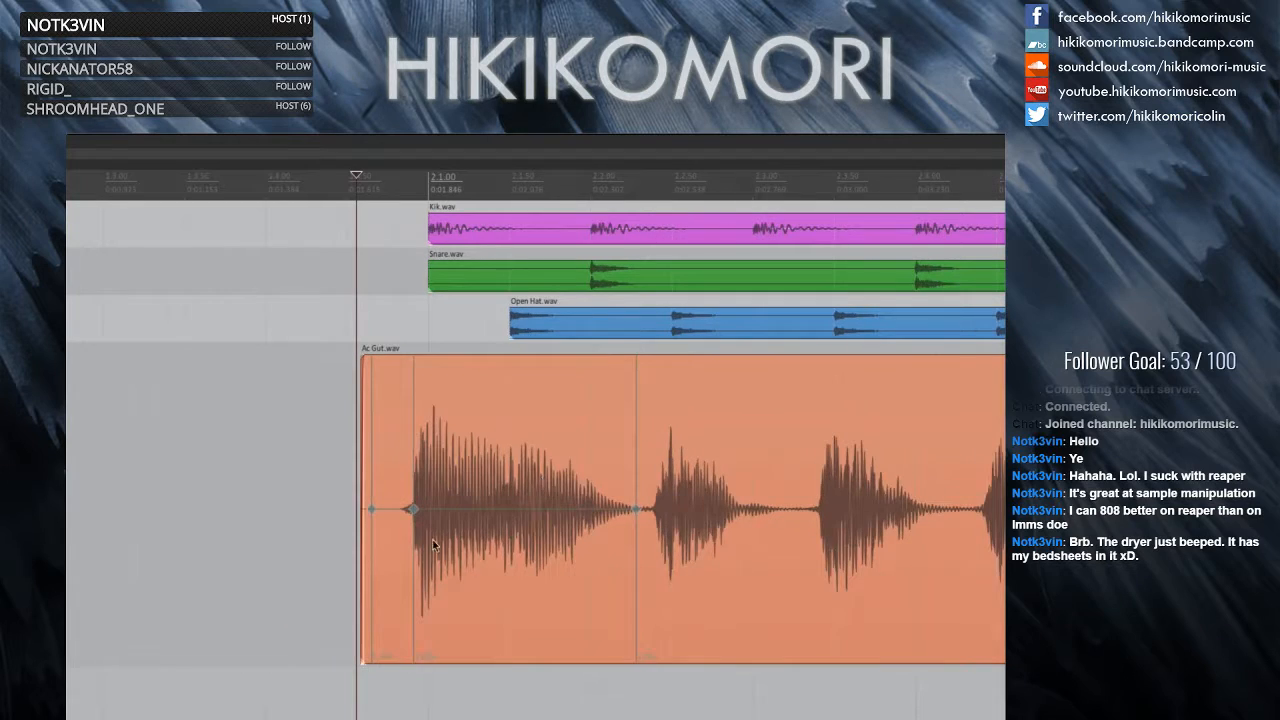
{"action": "left_click_drag", "start_coordinate": [413, 509], "coordinate": [472, 509]}
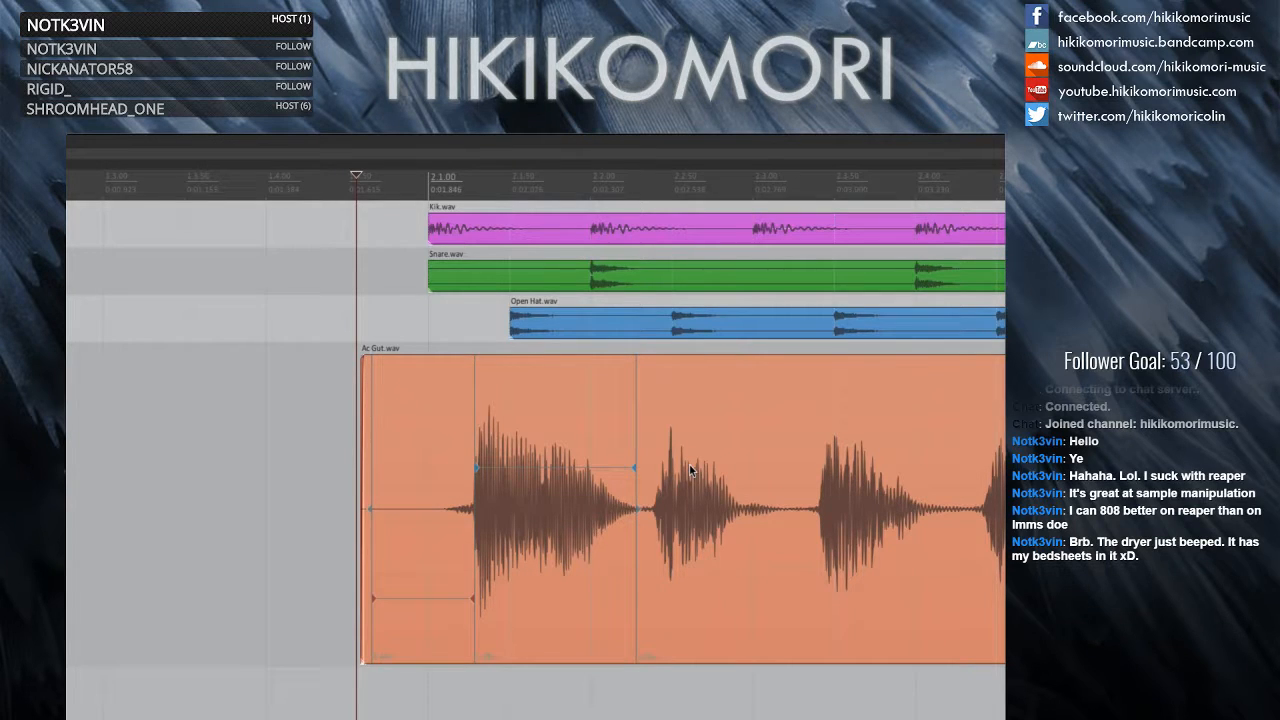
{"action": "mouse_move", "coordinate": [477, 467]}
{"action": "left_mouse_down"}
{"action": "mouse_move", "coordinate": [412, 463]}
{"action": "mouse_move", "coordinate": [440, 463]}
{"action": "mouse_move", "coordinate": [415, 478]}
{"action": "mouse_move", "coordinate": [472, 484]}
{"action": "mouse_move", "coordinate": [423, 487]}
{"action": "mouse_move", "coordinate": [445, 485]}
{"action": "mouse_move", "coordinate": [423, 503]}
{"action": "left_mouse_up"}
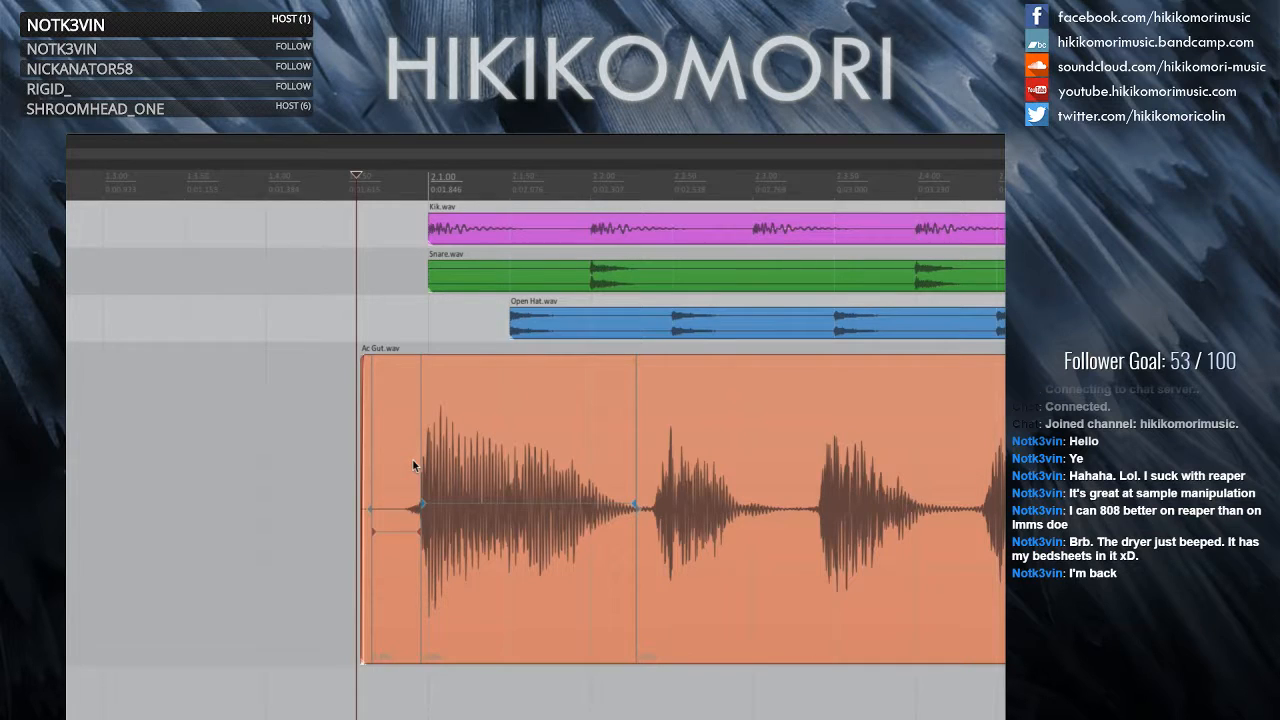
{"action": "mouse_move", "coordinate": [424, 507]}
{"action": "left_mouse_down"}
{"action": "mouse_move", "coordinate": [480, 508]}
{"action": "mouse_move", "coordinate": [430, 512]}
{"action": "left_mouse_up"}
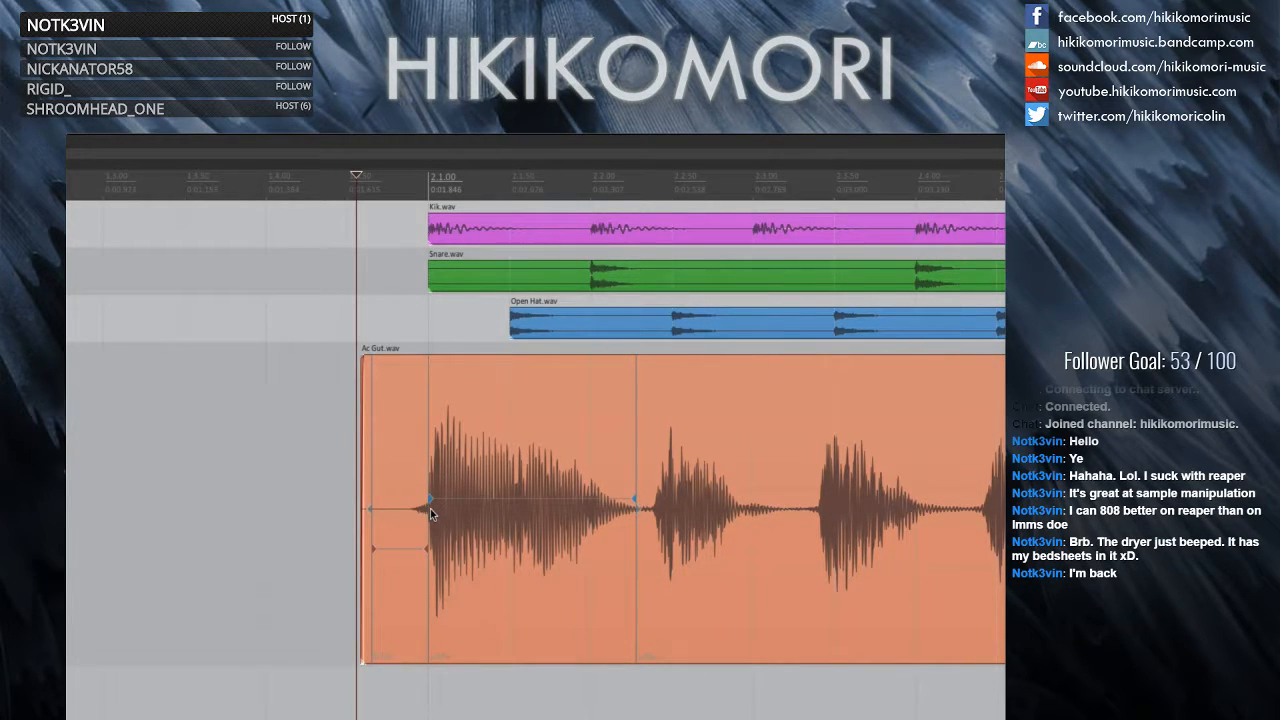
{"action": "scroll", "coordinate": [430, 513], "scroll_direction": "down", "scroll_amount": 2}
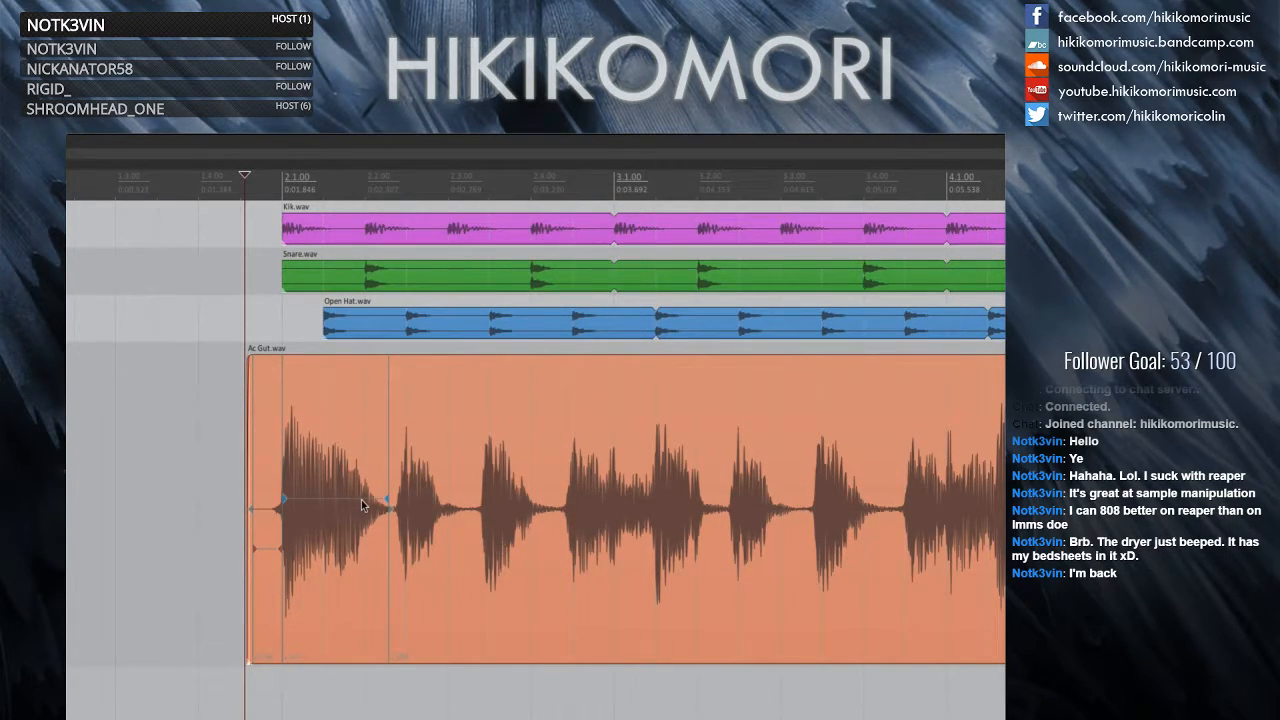
- Remove all stretch markers from the Ac Gut.wav item
{"action": "left_click", "coordinate": [290, 483]}
{"action": "right_click", "coordinate": [281, 380]}
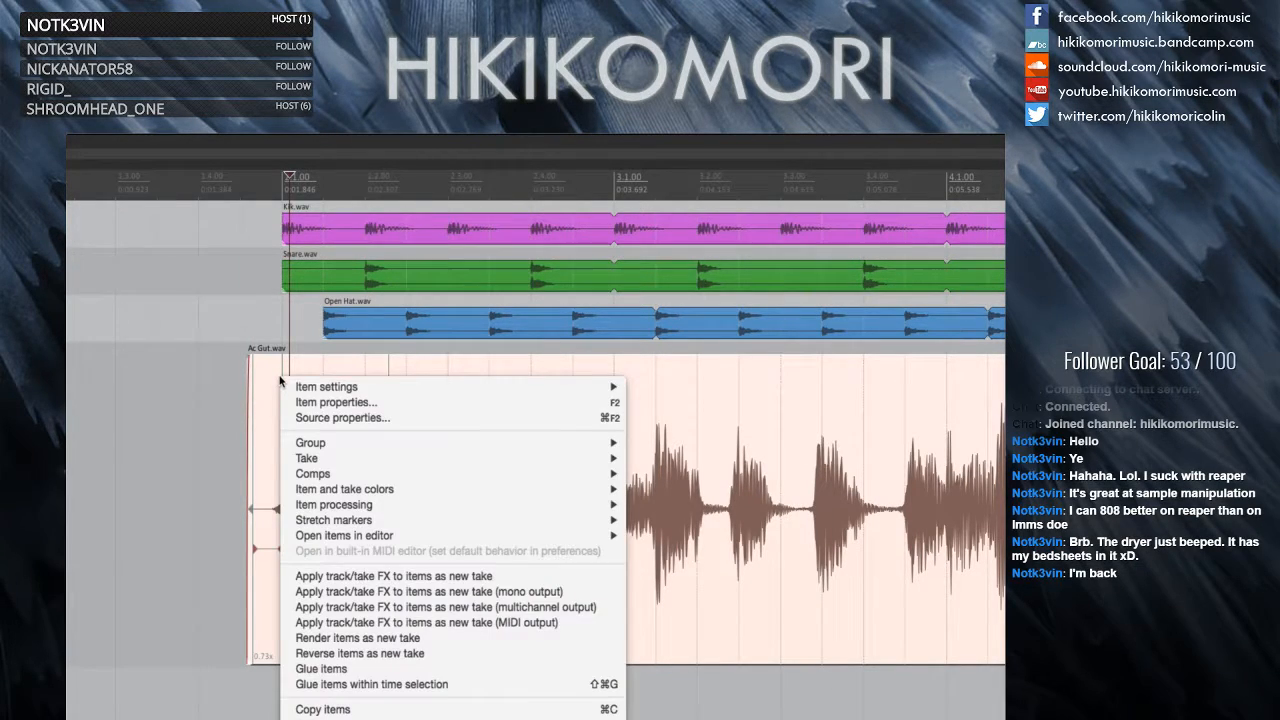
{"action": "mouse_move", "coordinate": [298, 521]}
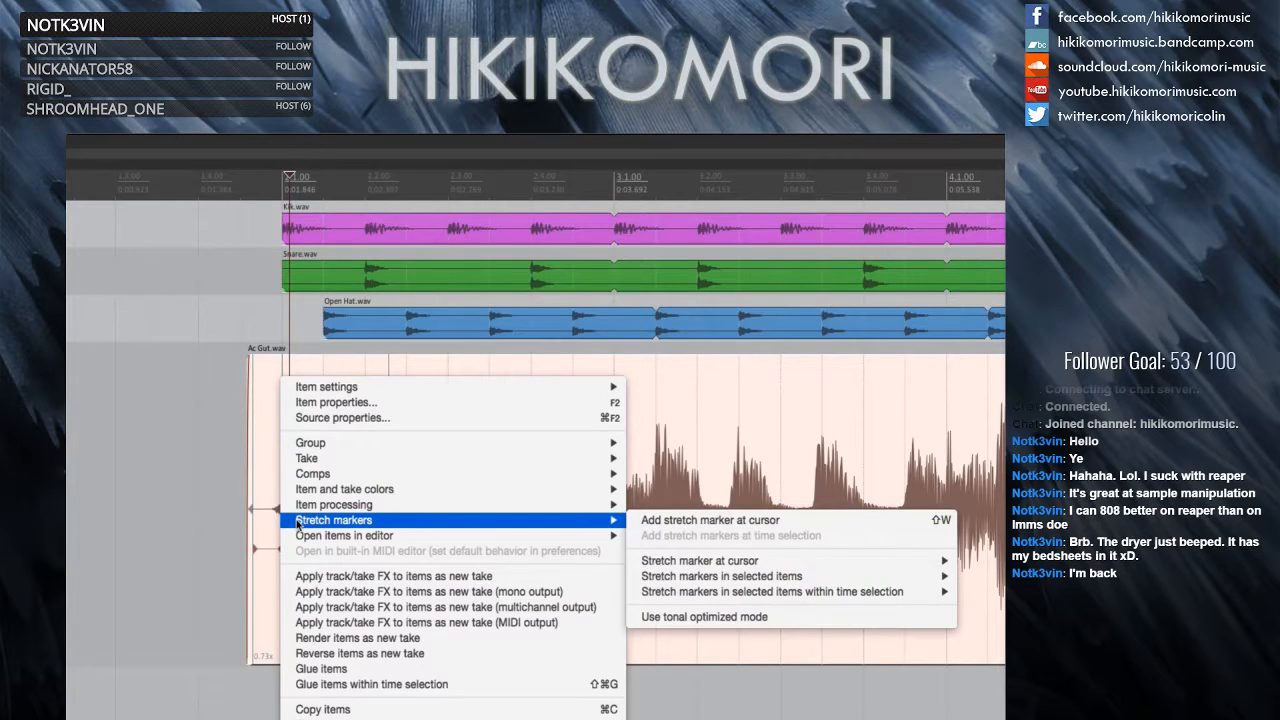
{"action": "mouse_move", "coordinate": [638, 578]}
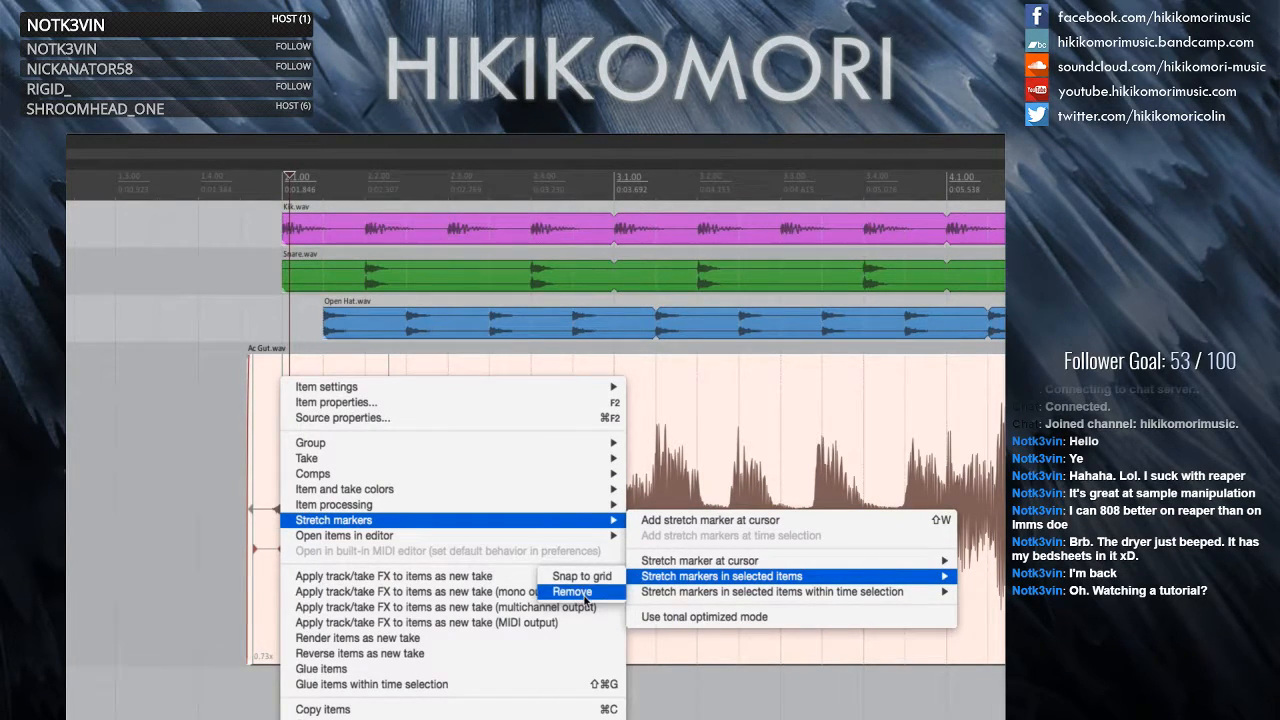
{"action": "left_click", "coordinate": [572, 594]}
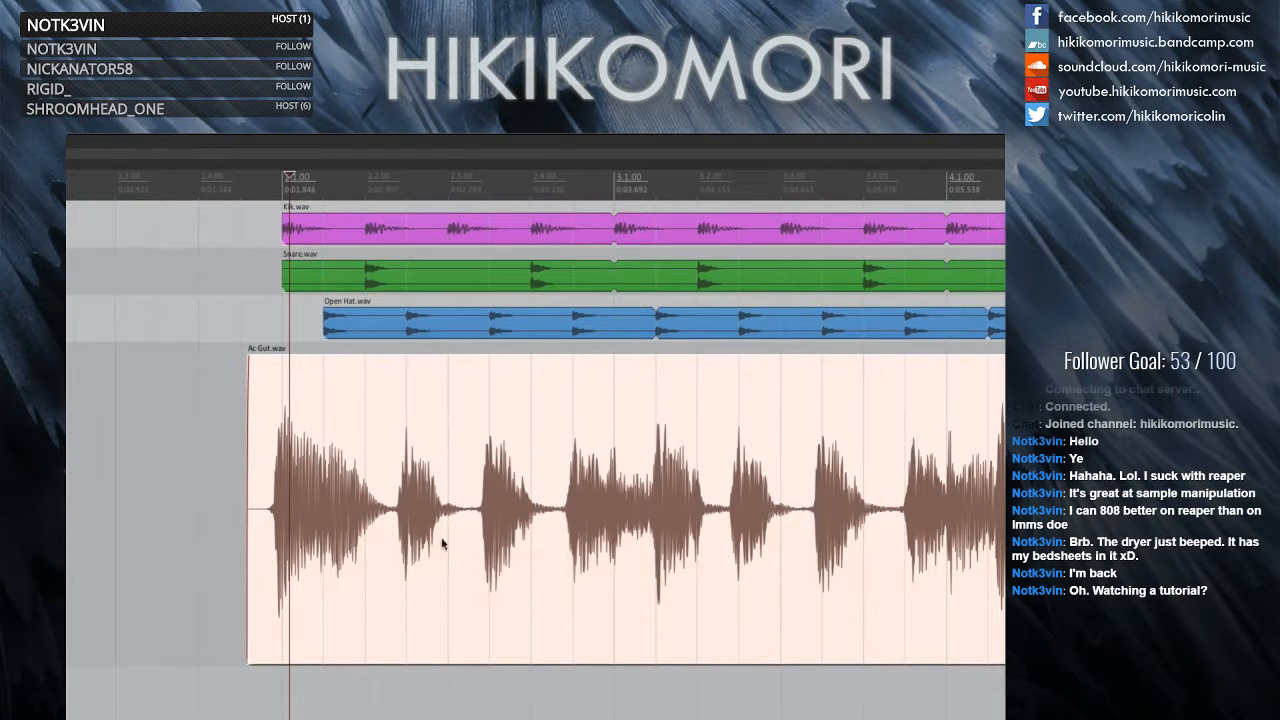
- Add stretch markers near the beginning of Ac Gut.wav and in the quiet gap just before 3.4.50
{"action": "scroll", "coordinate": [257, 489], "scroll_direction": "up", "scroll_amount": 5}
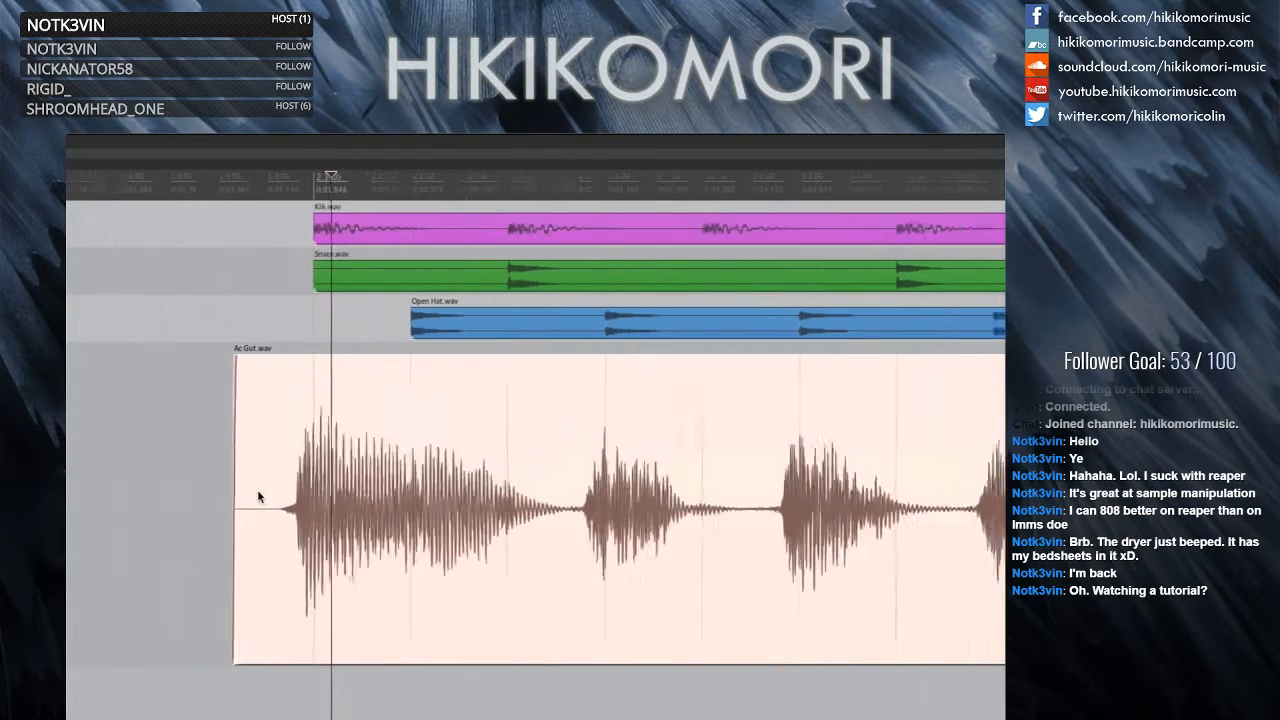
{"action": "left_click", "coordinate": [220, 491]}
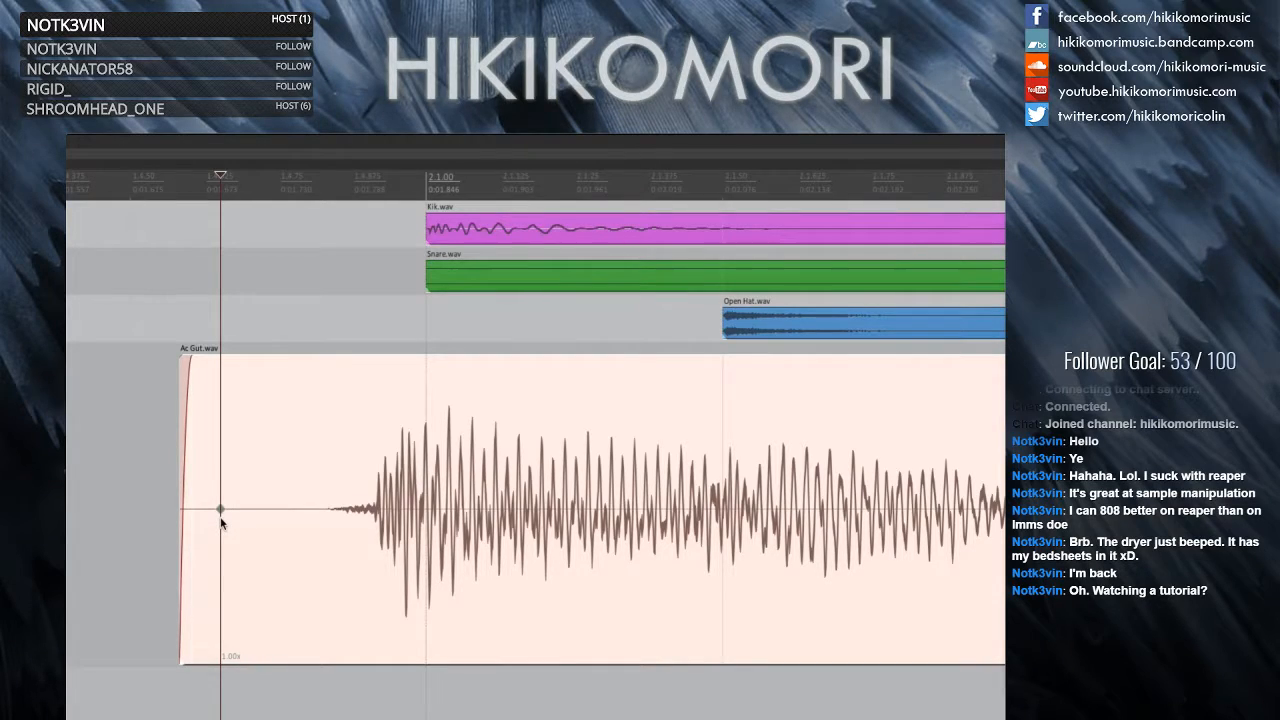
{"action": "scroll", "coordinate": [221, 522], "scroll_direction": "down", "scroll_amount": 2}
{"action": "scroll", "coordinate": [221, 523], "scroll_direction": "down", "scroll_amount": 2}
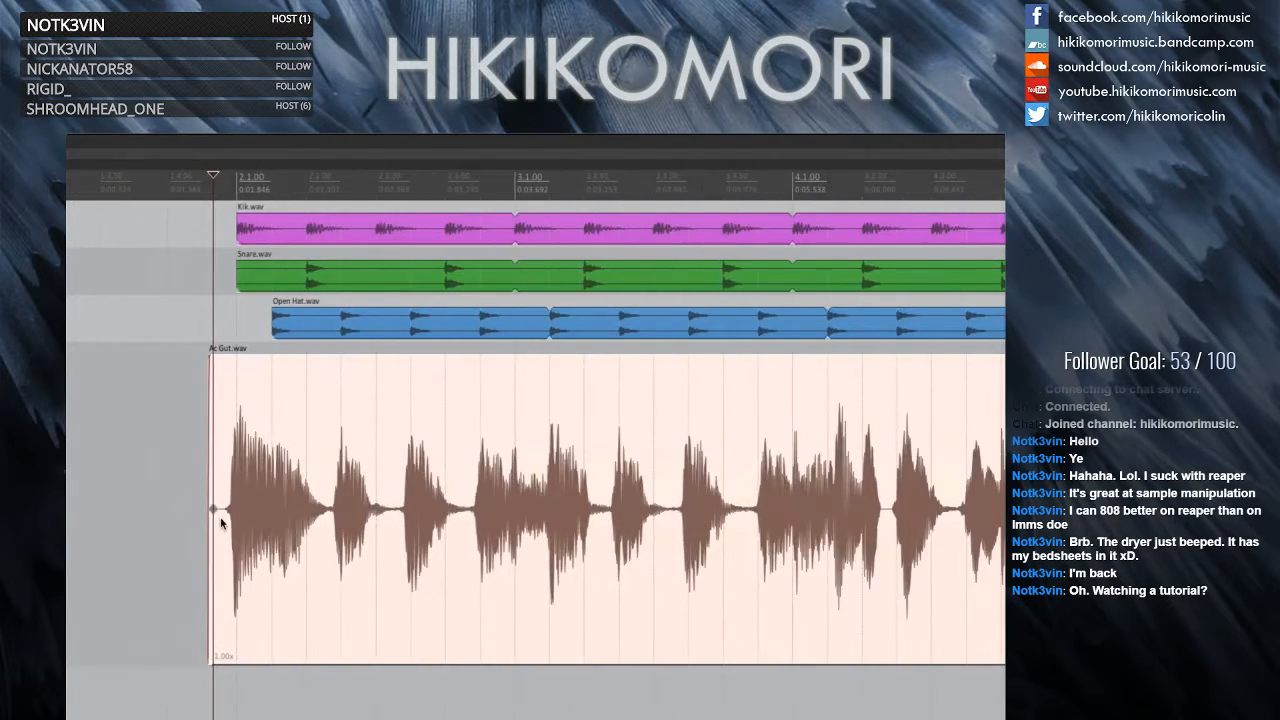
{"action": "scroll", "coordinate": [225, 523], "scroll_direction": "right", "scroll_amount": 2}
{"action": "scroll", "coordinate": [531, 515], "scroll_direction": "up", "scroll_amount": 3}
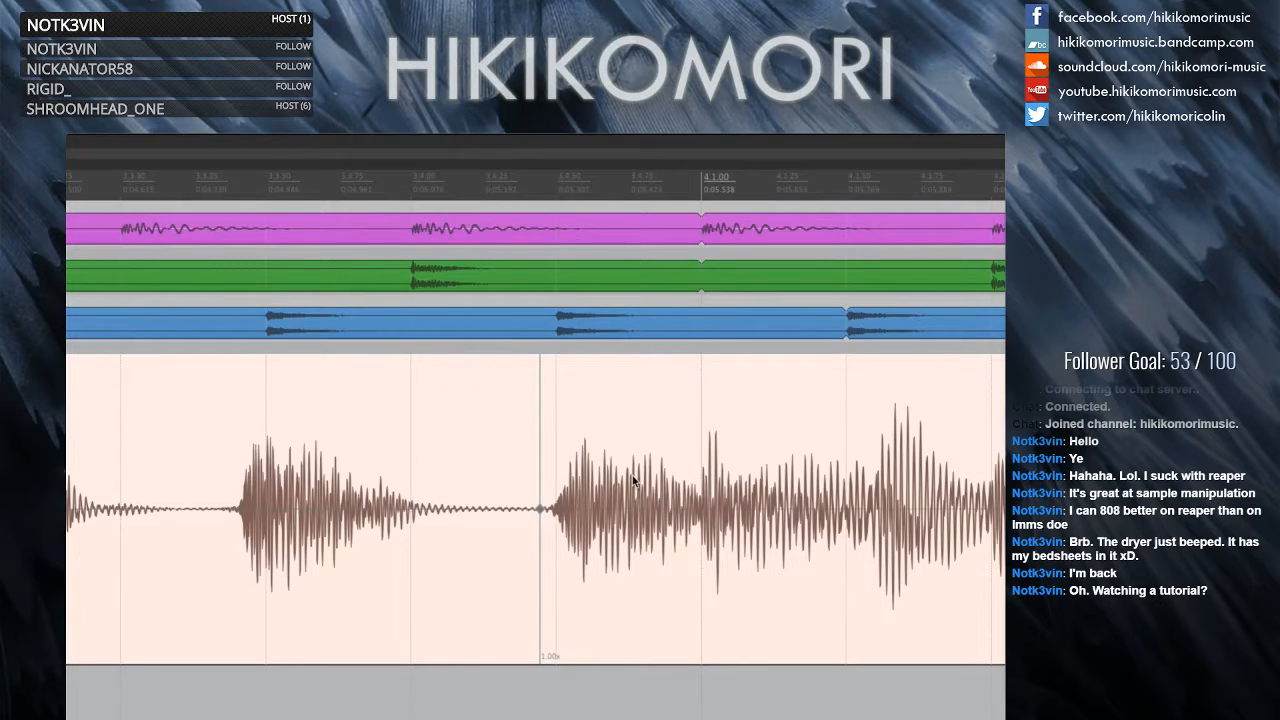
- Add a stretch marker at the onset of the first guitar note and move it to the kick at 2.1.00
{"action": "scroll", "coordinate": [379, 469], "scroll_direction": "down", "scroll_amount": 4}
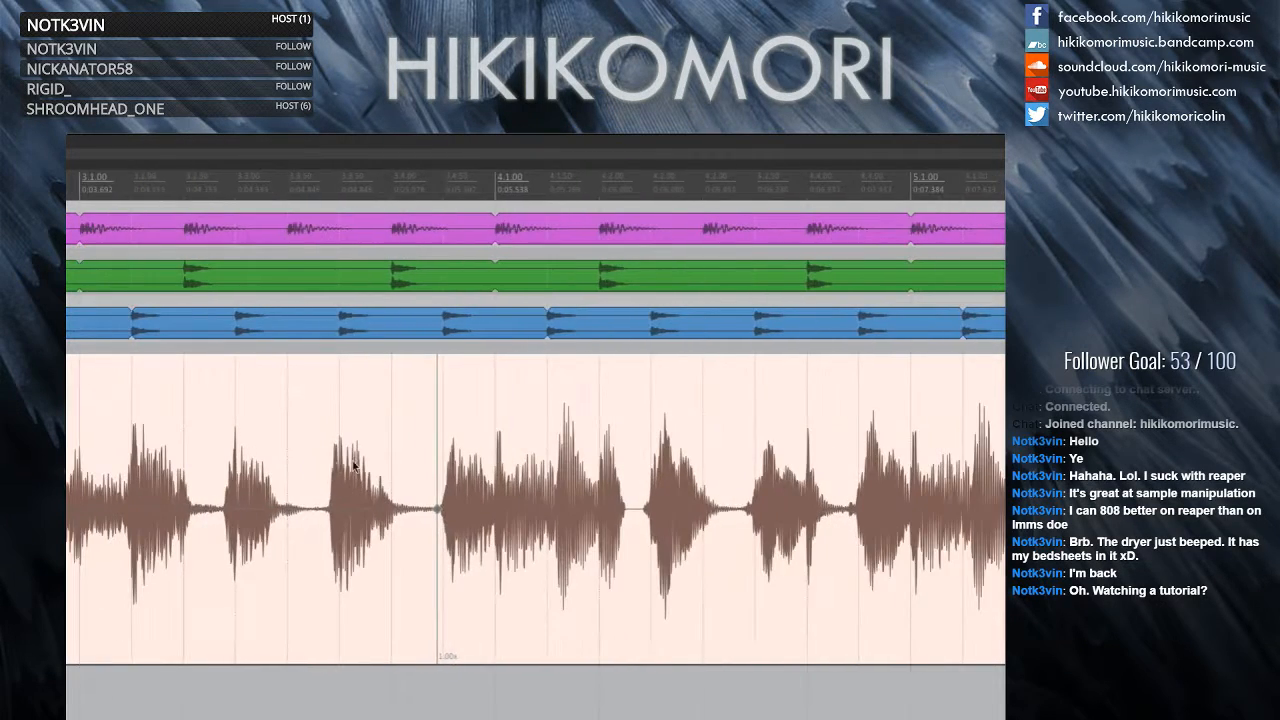
{"action": "scroll", "coordinate": [352, 466], "scroll_direction": "down", "scroll_amount": 4}
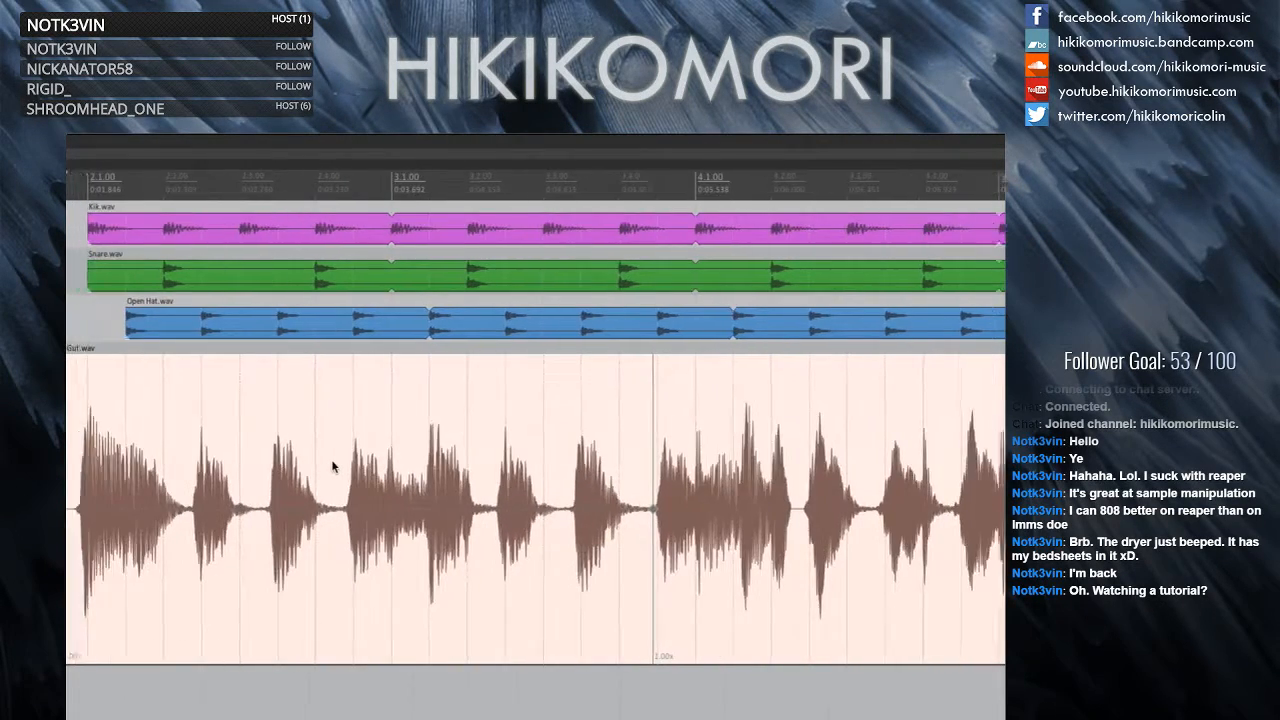
{"action": "scroll", "coordinate": [333, 466], "scroll_direction": "left", "scroll_amount": 2}
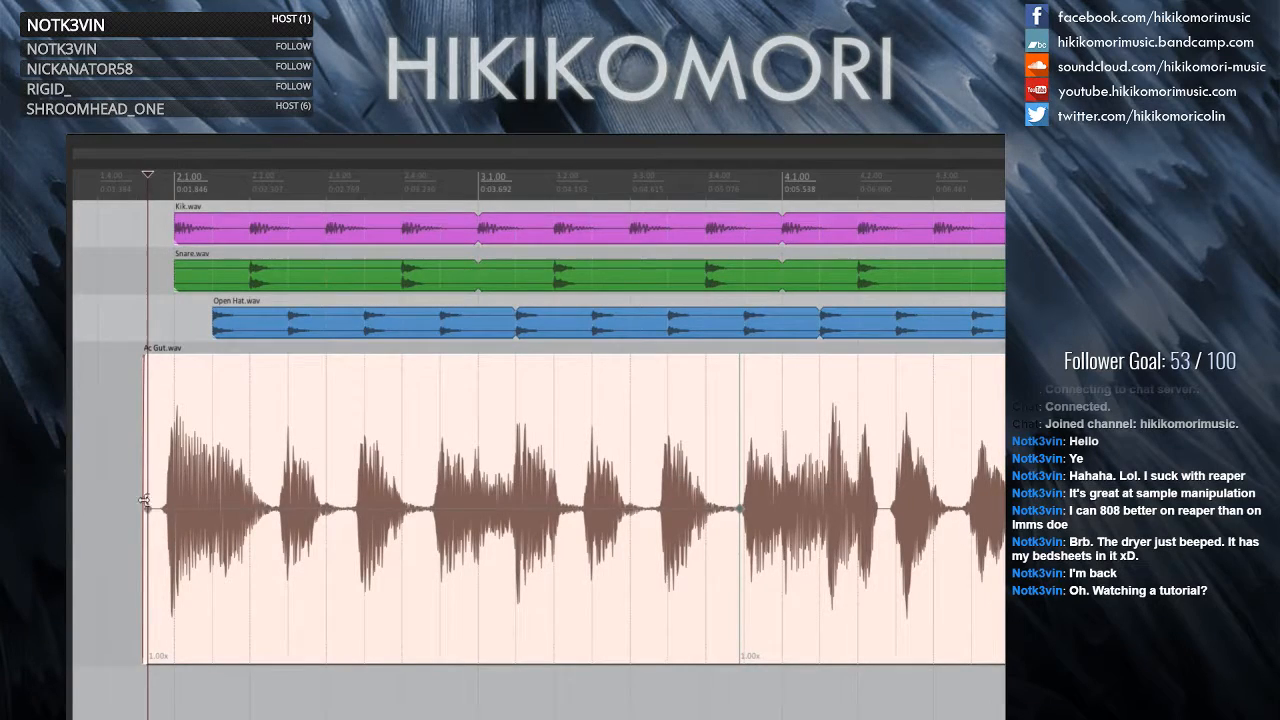
{"action": "scroll", "coordinate": [145, 500], "scroll_direction": "up", "scroll_amount": 8}
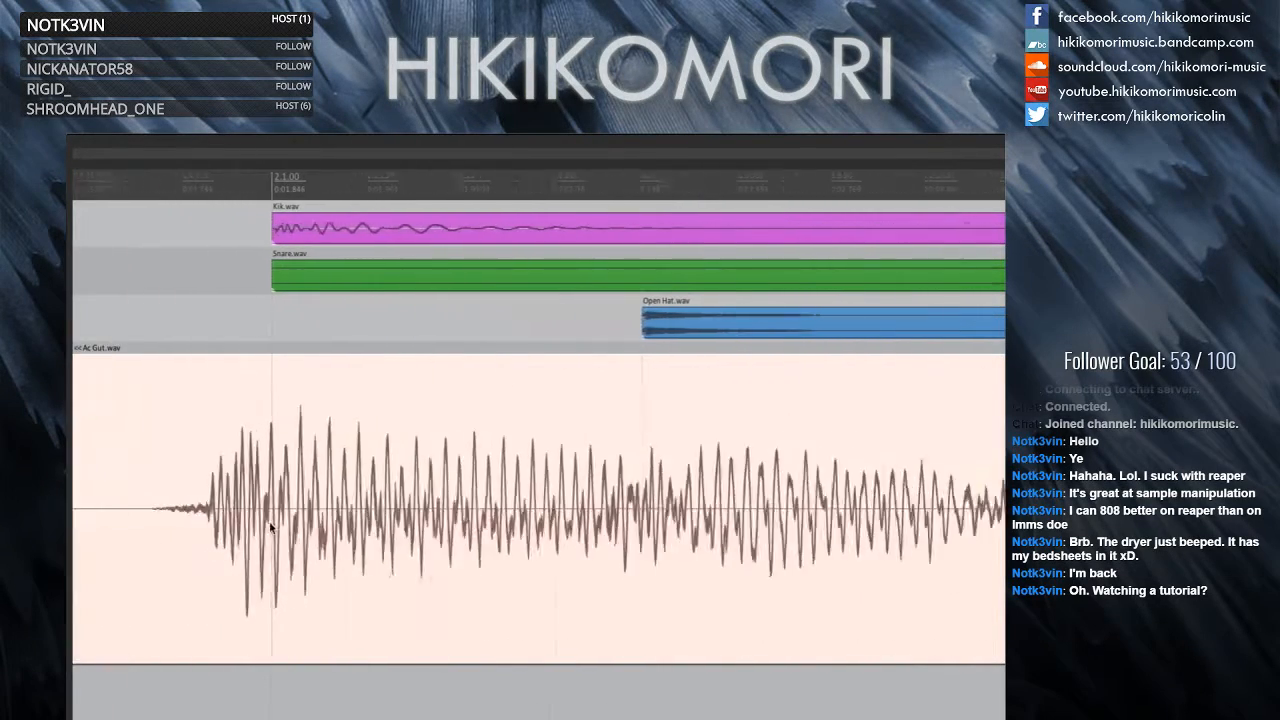
{"action": "scroll", "coordinate": [269, 523], "scroll_direction": "up", "scroll_amount": 2}
{"action": "scroll", "coordinate": [269, 521], "scroll_direction": "left", "scroll_amount": 1}
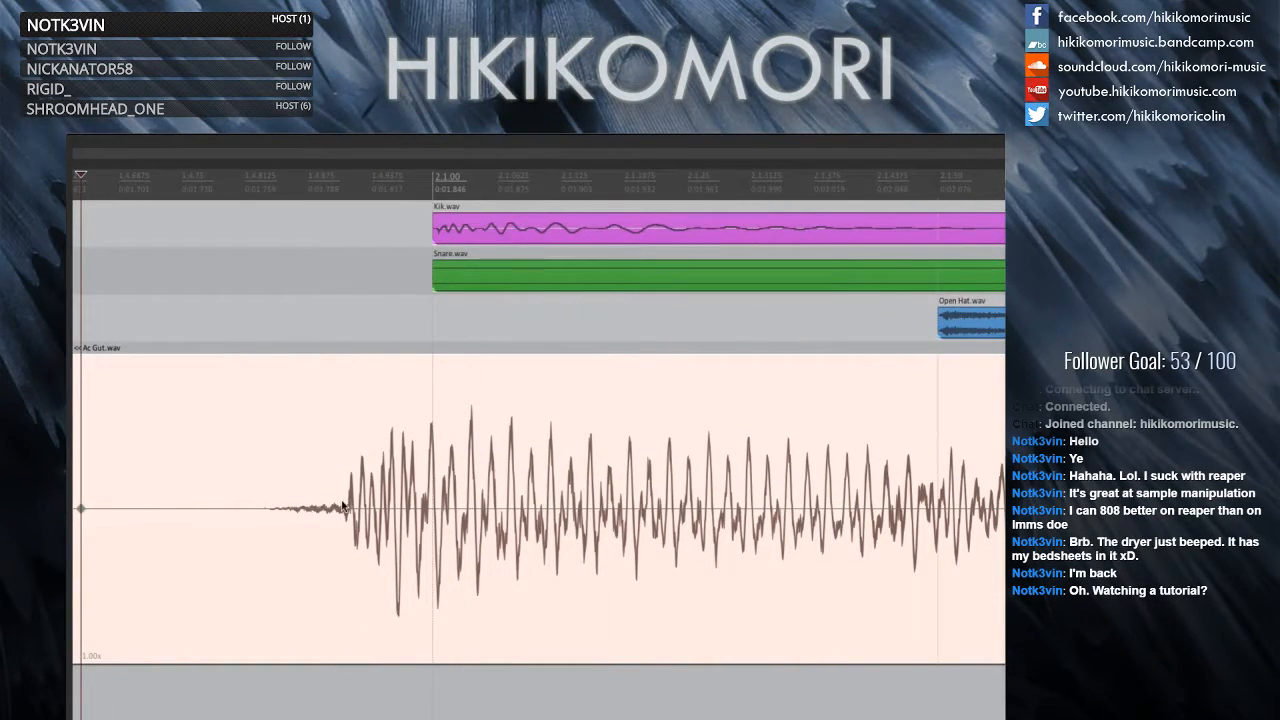
{"action": "double_click", "coordinate": [343, 507]}
{"action": "left_click_drag", "start_coordinate": [343, 508], "coordinate": [432, 508]}
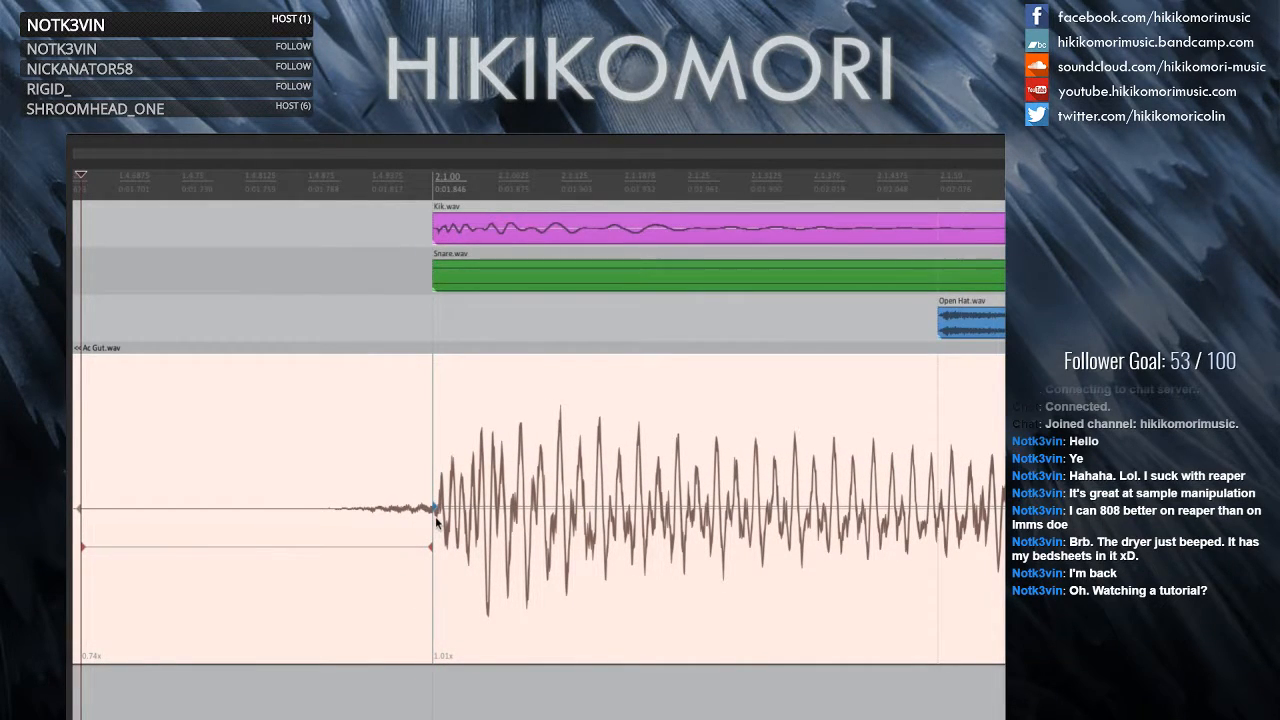
- Shift the first guitar note's stretch marker slightly before 2.1.00 and return it to the 2.1.00 grid line
{"action": "left_click", "coordinate": [343, 168]}
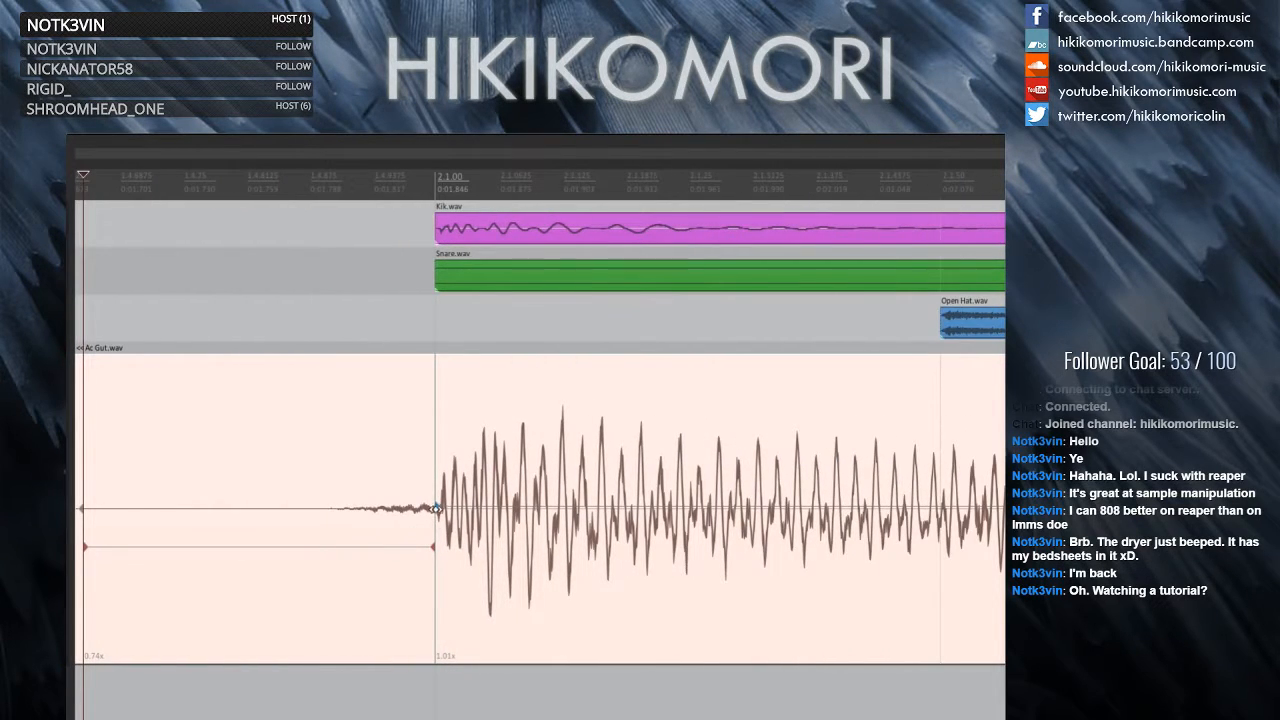
{"action": "mouse_move", "coordinate": [435, 508]}
{"action": "left_mouse_down"}
{"action": "mouse_move", "coordinate": [420, 510]}
{"action": "mouse_move", "coordinate": [488, 510]}
{"action": "mouse_move", "coordinate": [393, 514]}
{"action": "mouse_move", "coordinate": [427, 524]}
{"action": "left_mouse_up"}
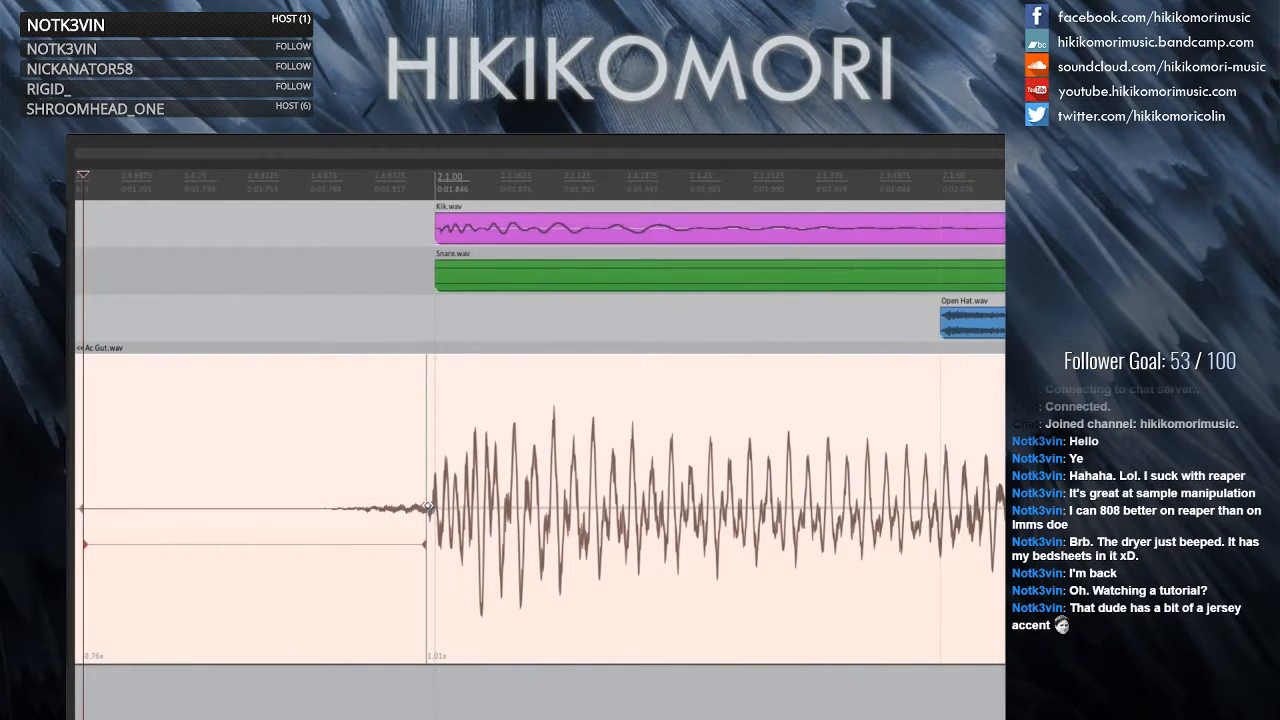
{"action": "mouse_move", "coordinate": [427, 507]}
{"action": "left_mouse_down"}
{"action": "mouse_move", "coordinate": [402, 509]}
{"action": "mouse_move", "coordinate": [435, 511]}
{"action": "left_mouse_up"}
- Add a stretch marker at the second guitar note's onset, align it with the open hat at 2.2.50, and continue likewise with the following notes
{"action": "scroll", "coordinate": [435, 511], "scroll_direction": "down", "scroll_amount": 1}
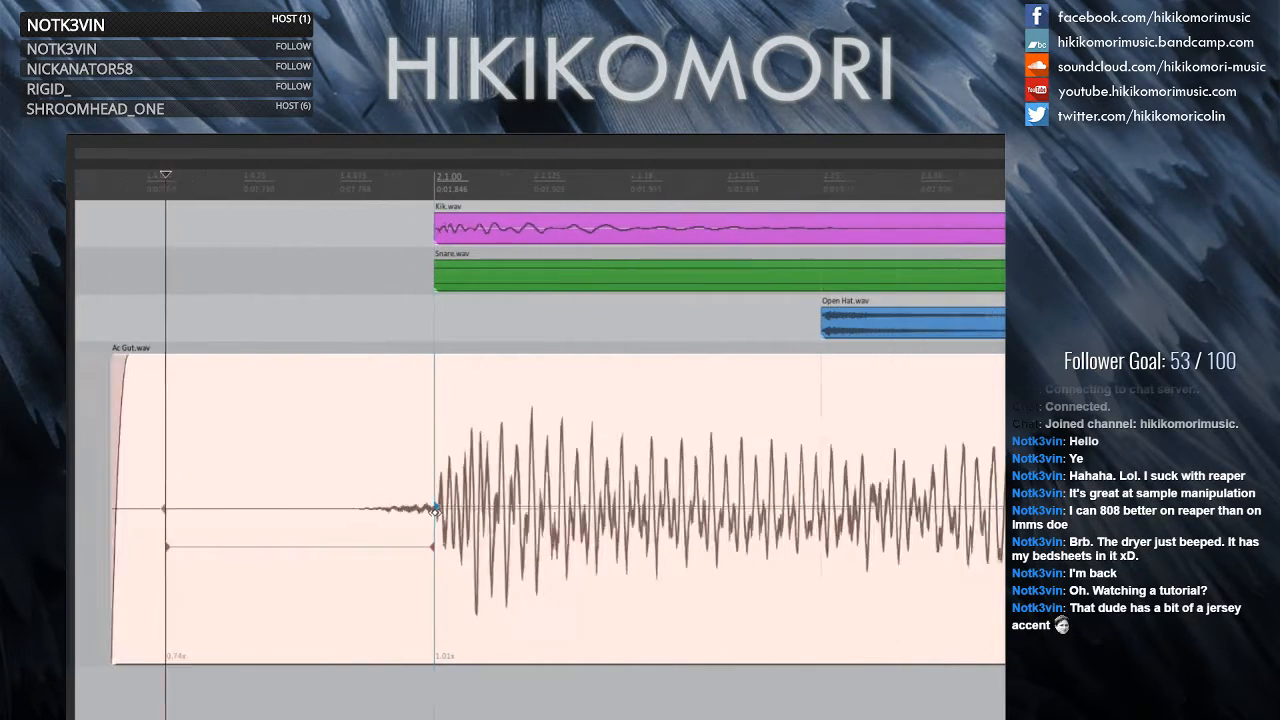
{"action": "scroll", "coordinate": [435, 511], "scroll_direction": "down", "scroll_amount": 2}
{"action": "scroll", "coordinate": [435, 511], "scroll_direction": "right", "scroll_amount": 3}
{"action": "scroll", "coordinate": [477, 531], "scroll_direction": "up", "scroll_amount": 1}
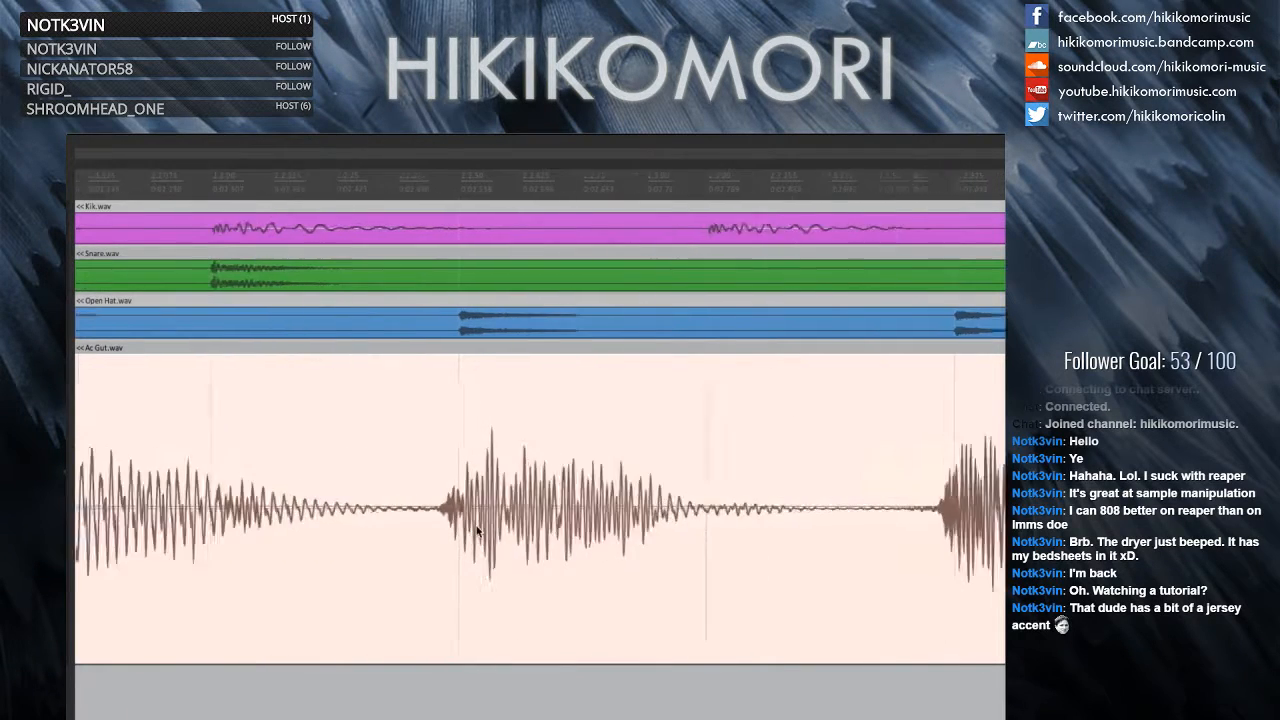
{"action": "scroll", "coordinate": [477, 531], "scroll_direction": "up", "scroll_amount": 2}
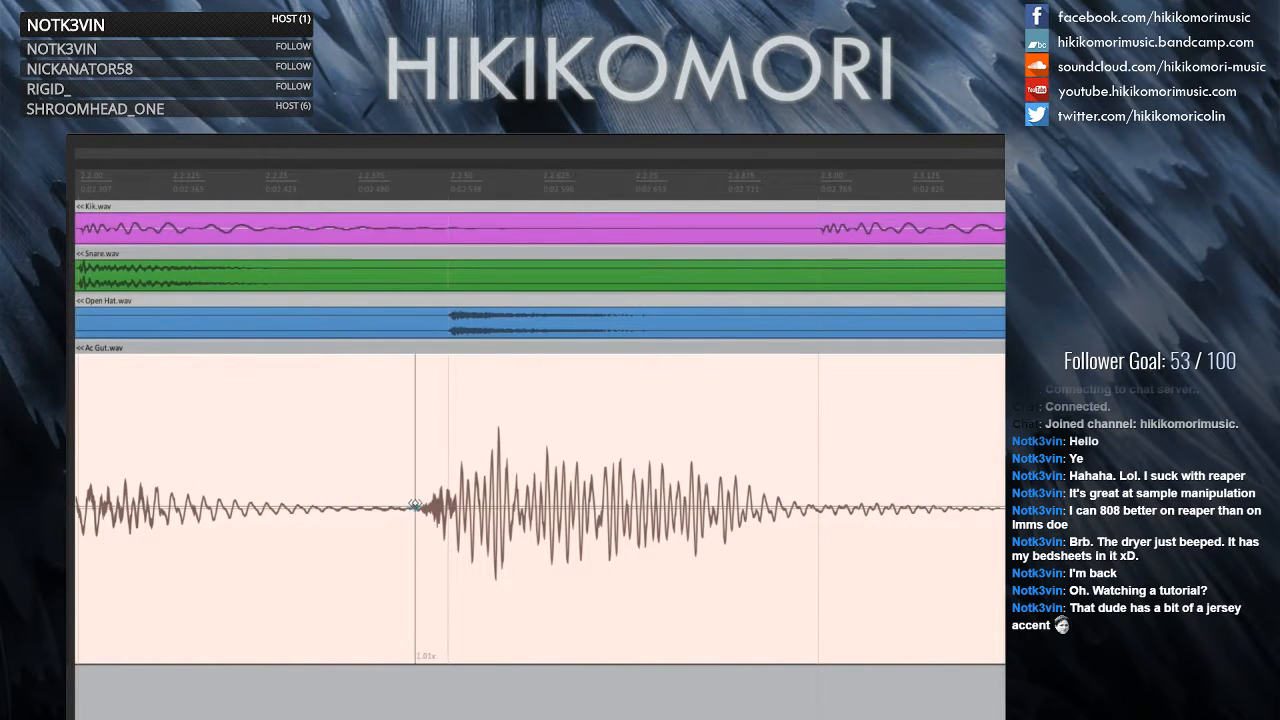
{"action": "left_click_drag", "start_coordinate": [414, 507], "coordinate": [448, 508]}
{"action": "scroll", "coordinate": [444, 541], "scroll_direction": "down", "scroll_amount": 4}
{"action": "scroll", "coordinate": [444, 541], "scroll_direction": "up", "scroll_amount": 4}
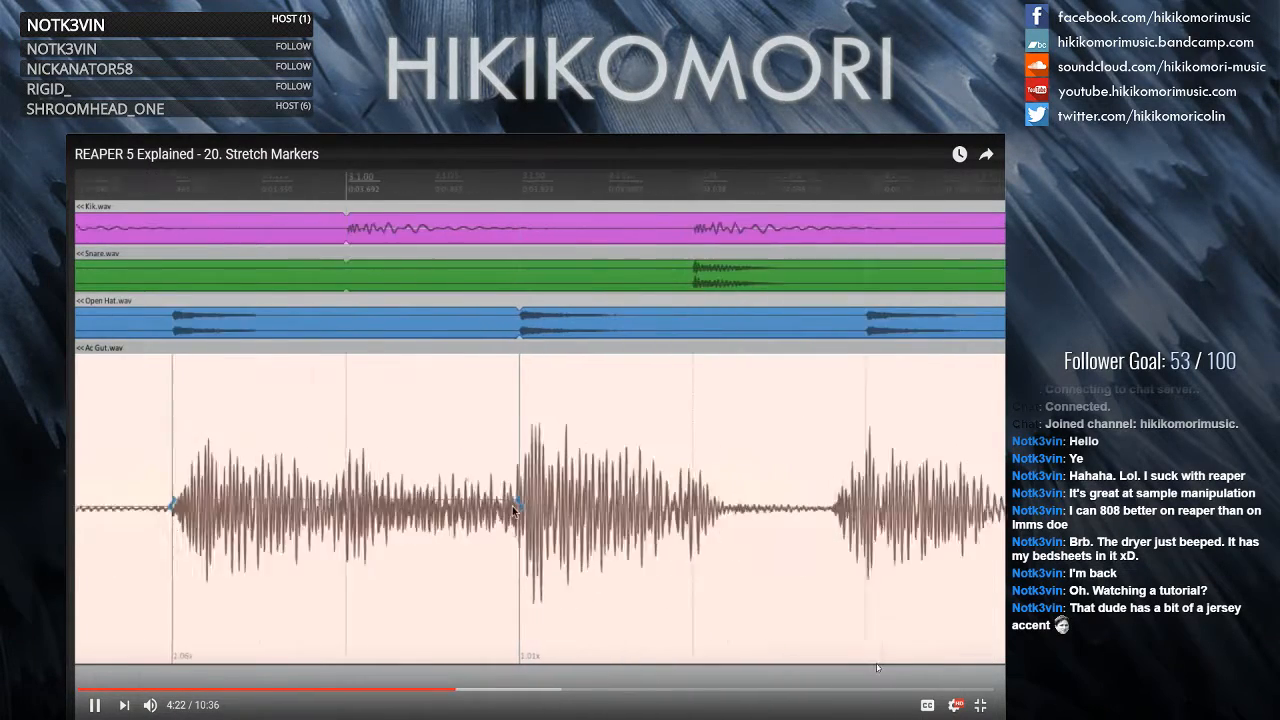
- Pause the stretch marker tutorial and switch from its full-screen view to the REAPER project
{"action": "left_click", "coordinate": [96, 708]}
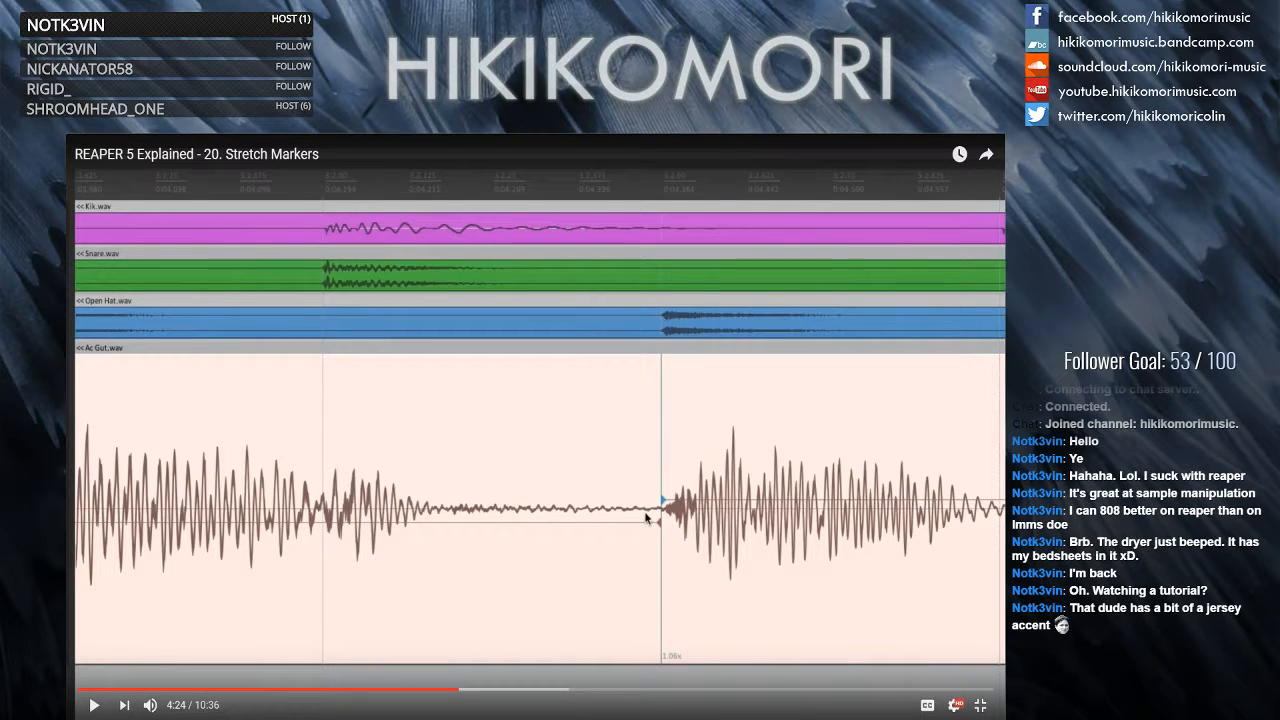
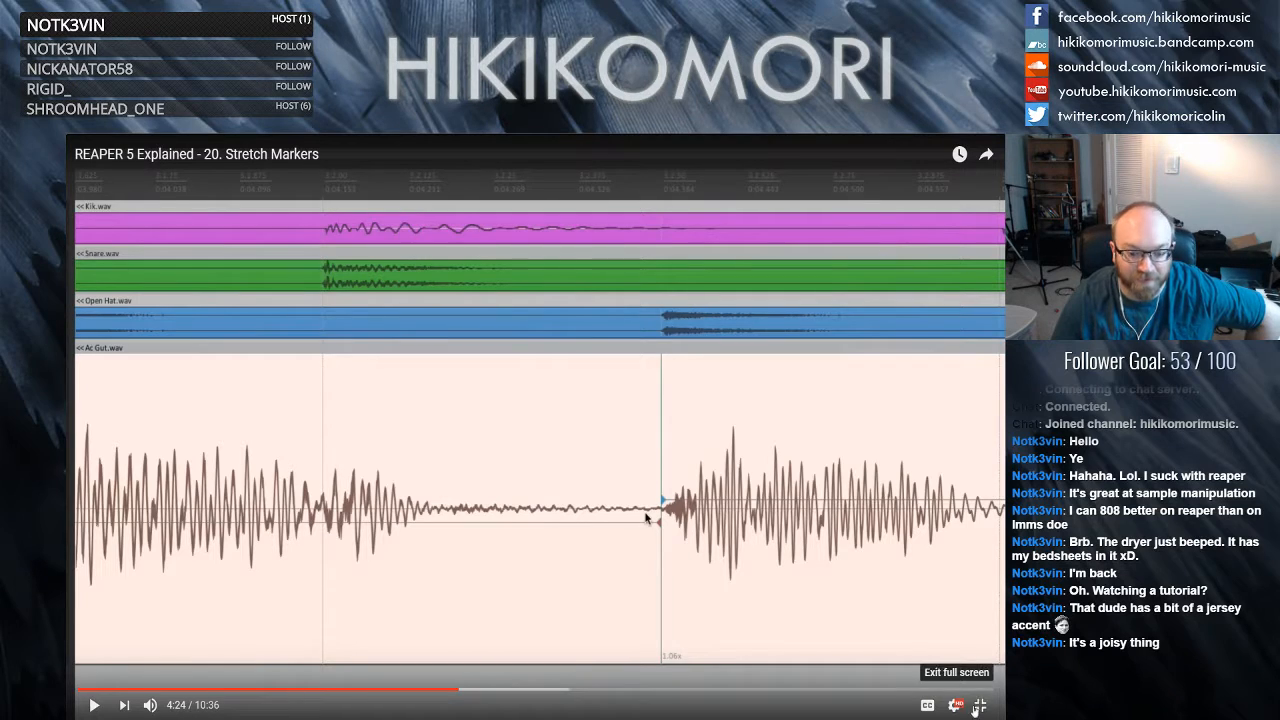
{"action": "left_click", "coordinate": [979, 706]}
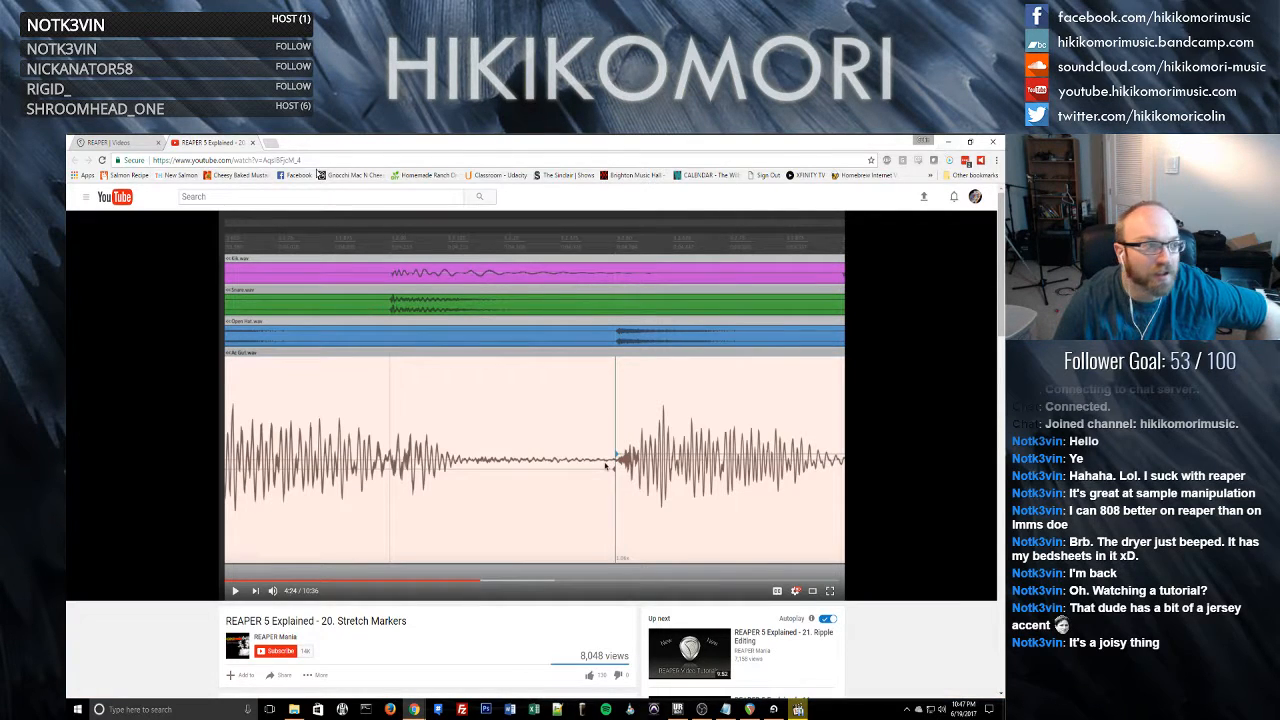
{"action": "left_click", "coordinate": [118, 143]}
{"action": "left_click", "coordinate": [212, 142]}
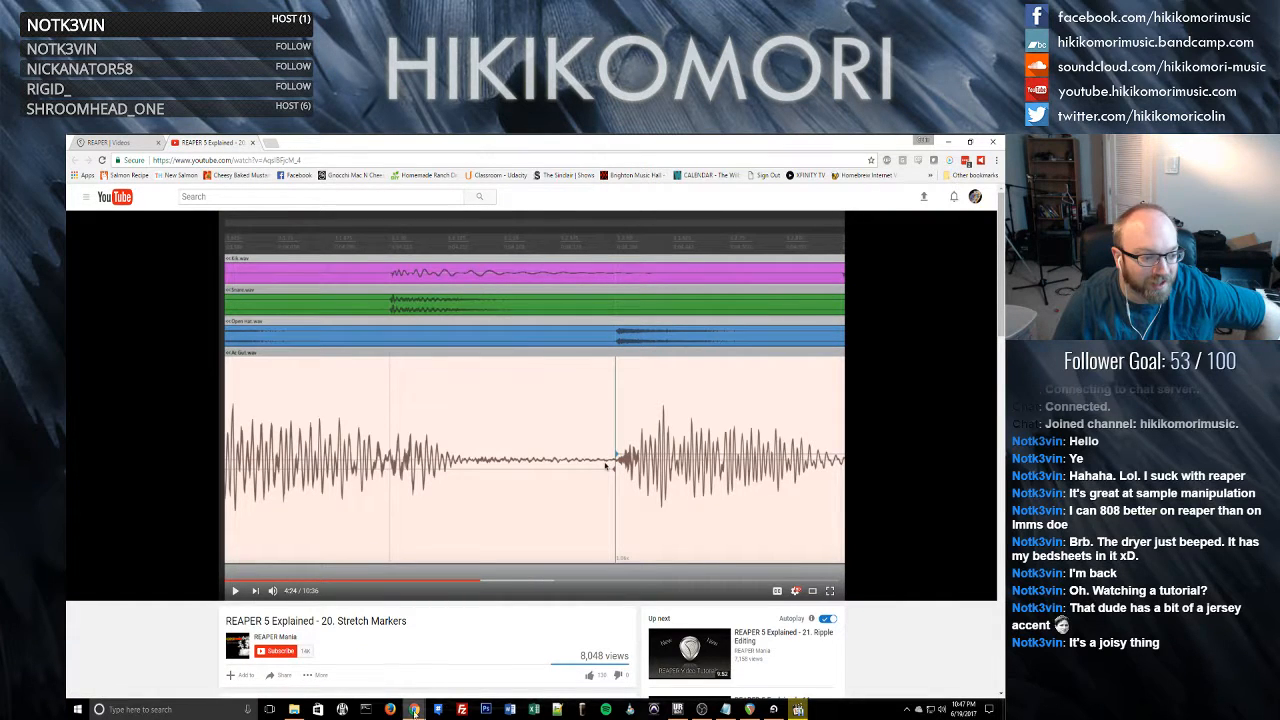
{"action": "left_click", "coordinate": [749, 709]}
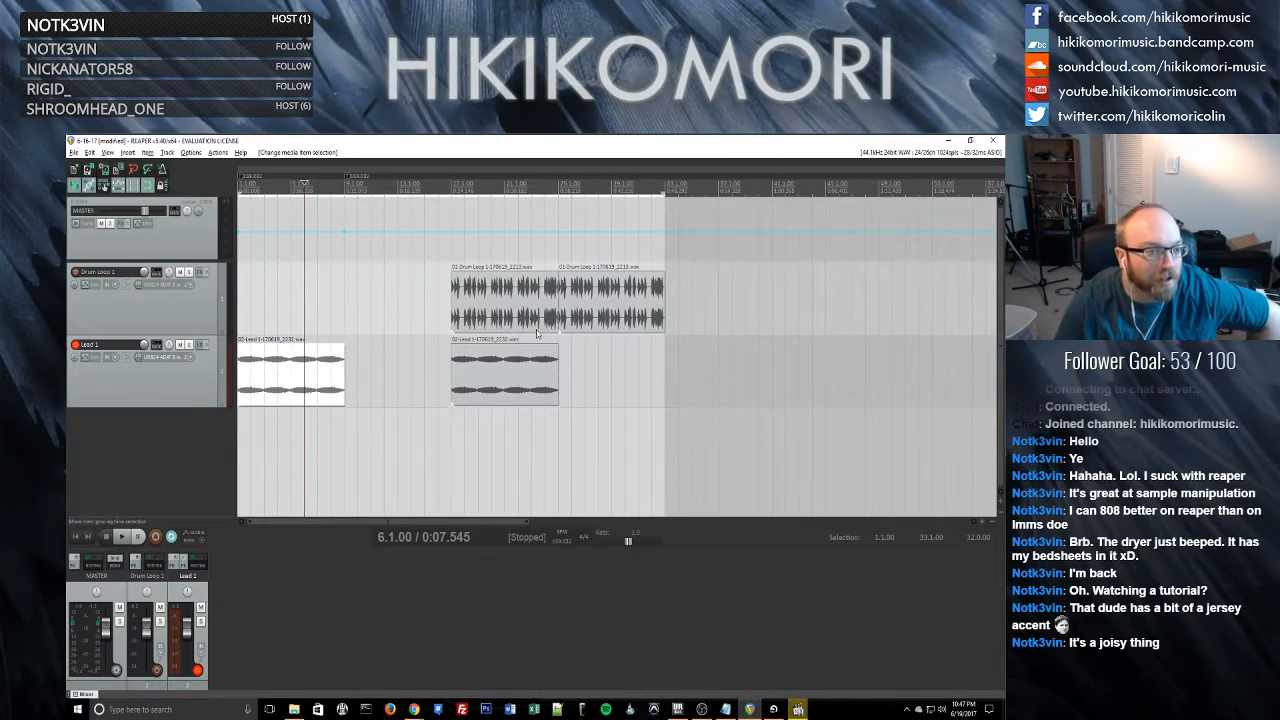
{"action": "left_click", "coordinate": [262, 376]}
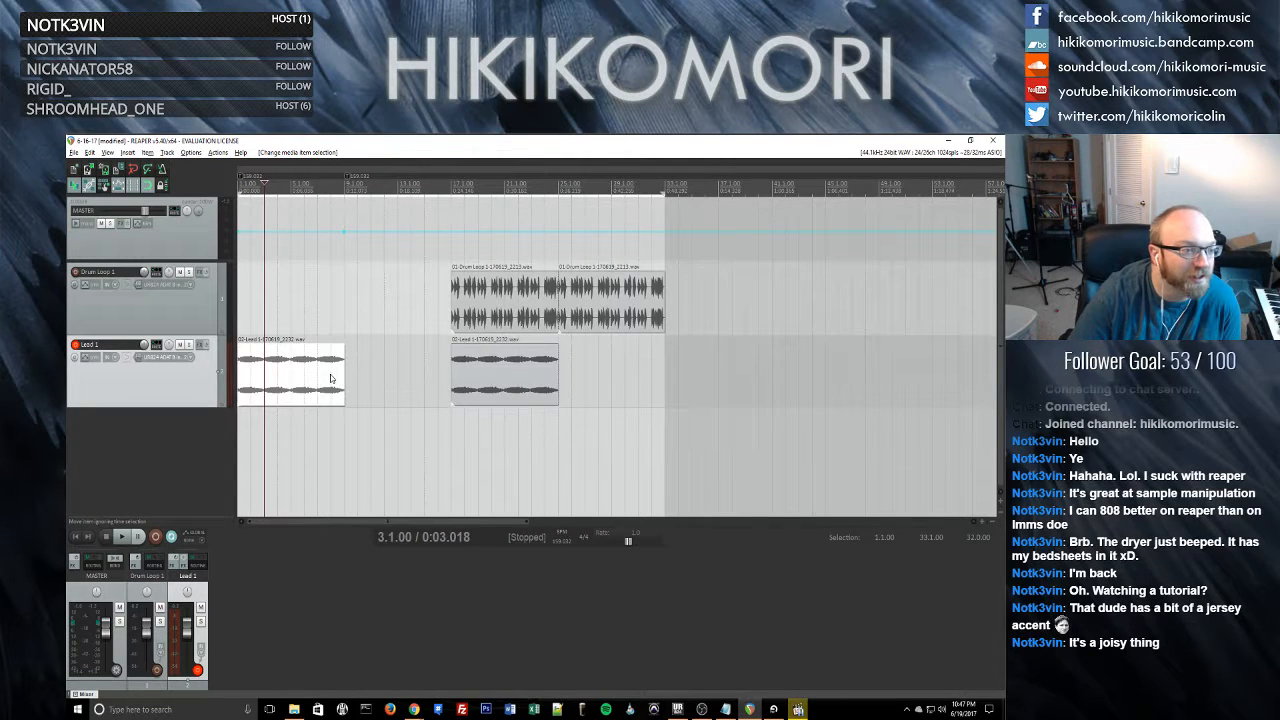
{"action": "double_click", "coordinate": [280, 378]}
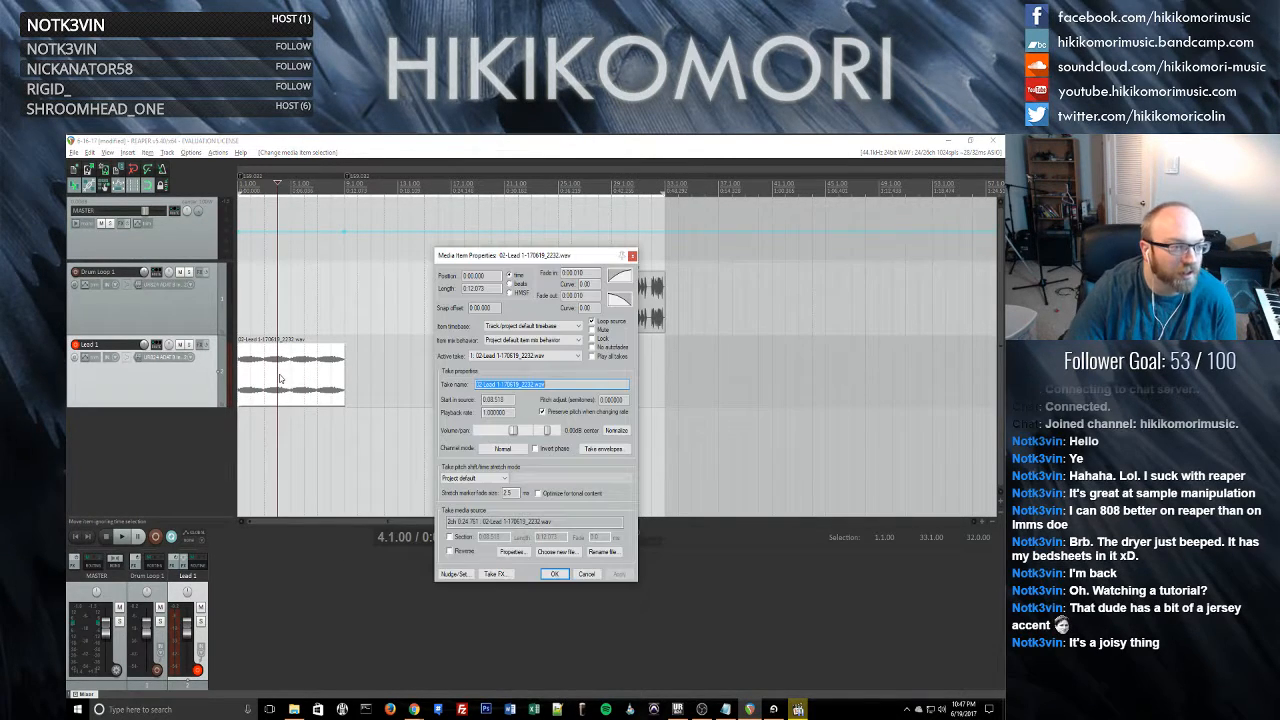
{"action": "key", "text": "Escape"}
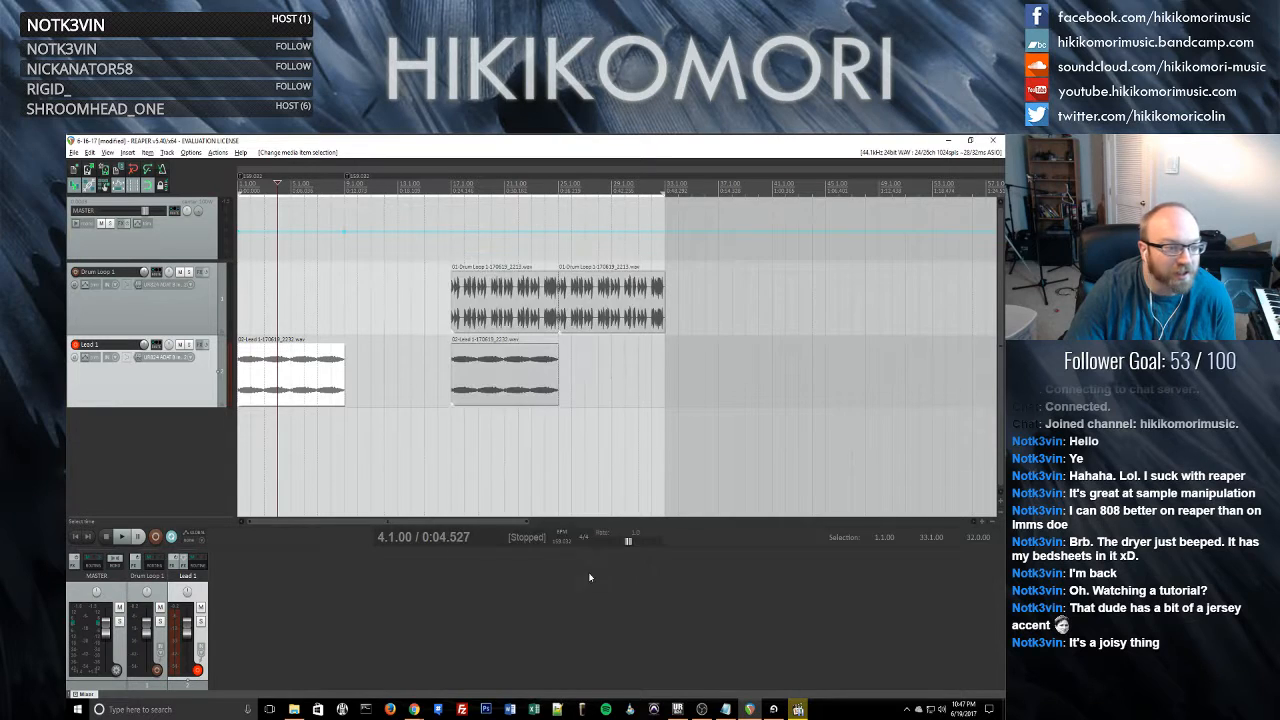
- Try adding a stretch marker to the first Lead 1 item shortly before 4.1.00, and undo it
{"action": "scroll", "coordinate": [295, 370], "scroll_direction": "up", "scroll_amount": 6}
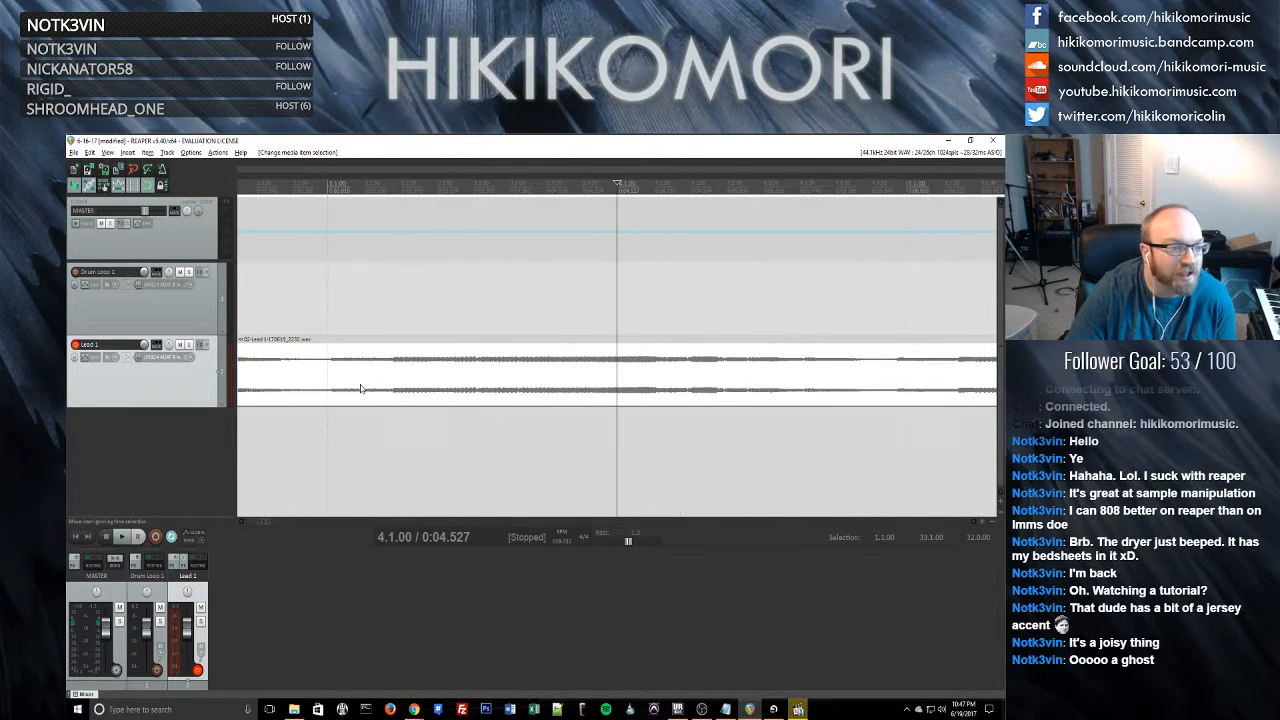
{"action": "scroll", "coordinate": [270, 392], "scroll_direction": "down", "scroll_amount": 2}
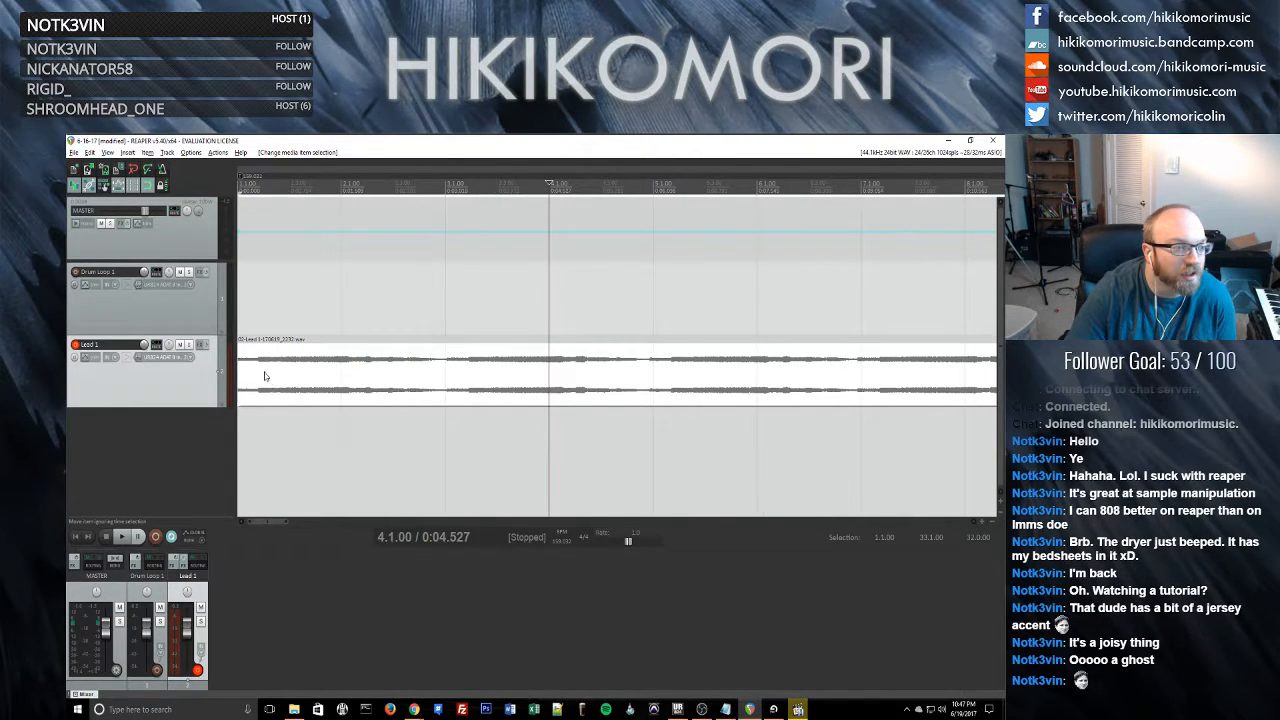
{"action": "scroll", "coordinate": [391, 373], "scroll_direction": "down", "scroll_amount": 2}
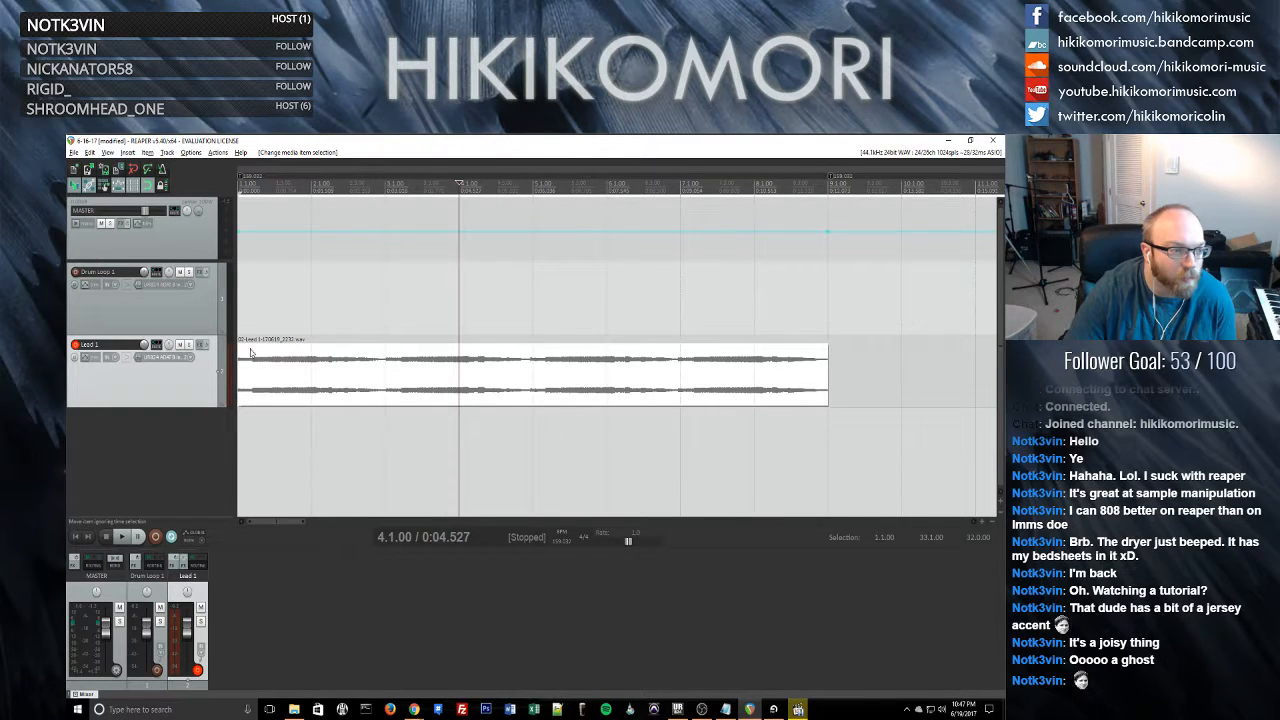
{"action": "scroll", "coordinate": [239, 366], "scroll_direction": "up", "scroll_amount": 4}
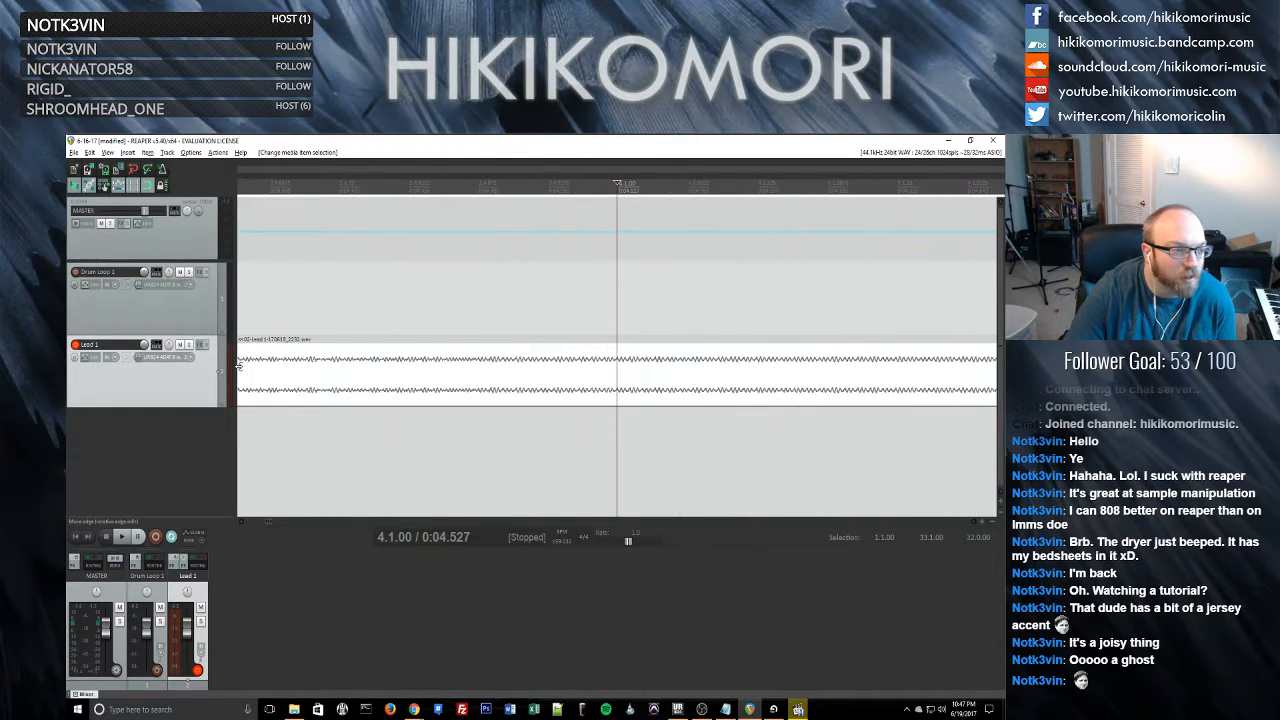
{"action": "scroll", "coordinate": [239, 366], "scroll_direction": "up", "scroll_amount": 2}
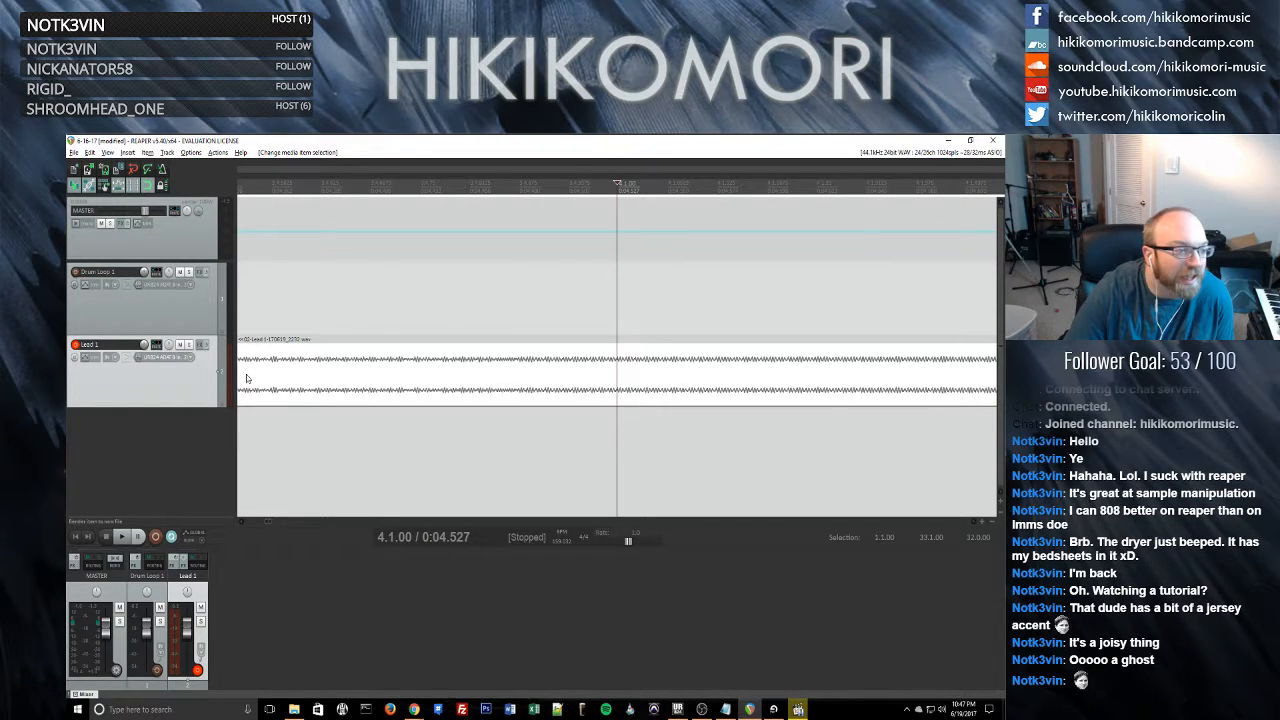
{"action": "key", "text": "shift+w"}
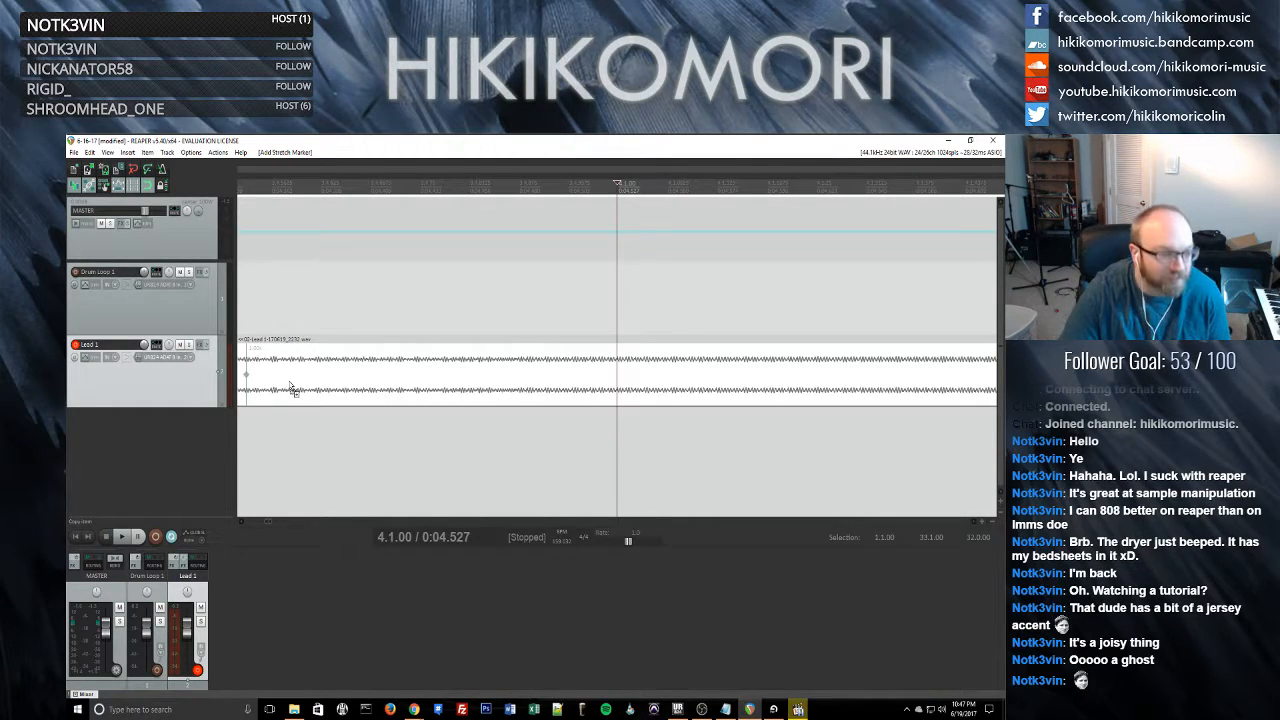
{"action": "key", "text": "ctrl+z"}
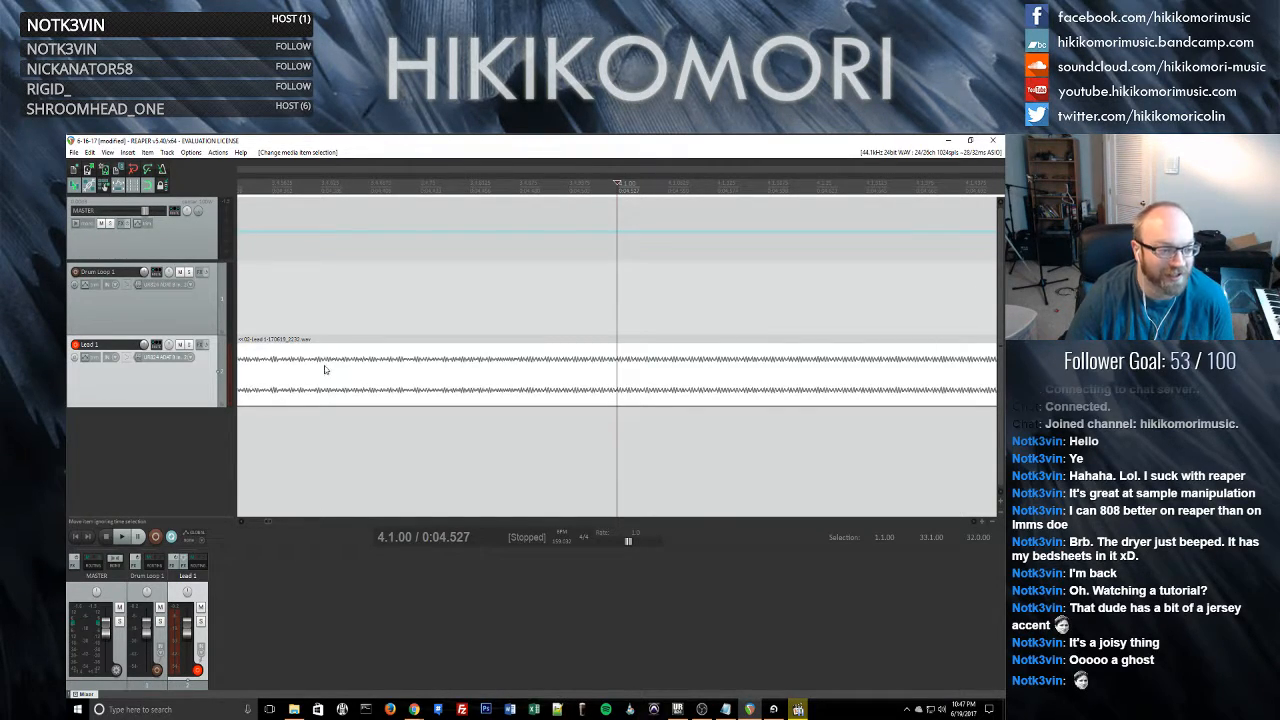
- Restore the undone stretch marker shortly before 4.1.00 in the first Lead 1 item
{"action": "scroll", "coordinate": [240, 380], "scroll_direction": "up", "scroll_amount": 2}
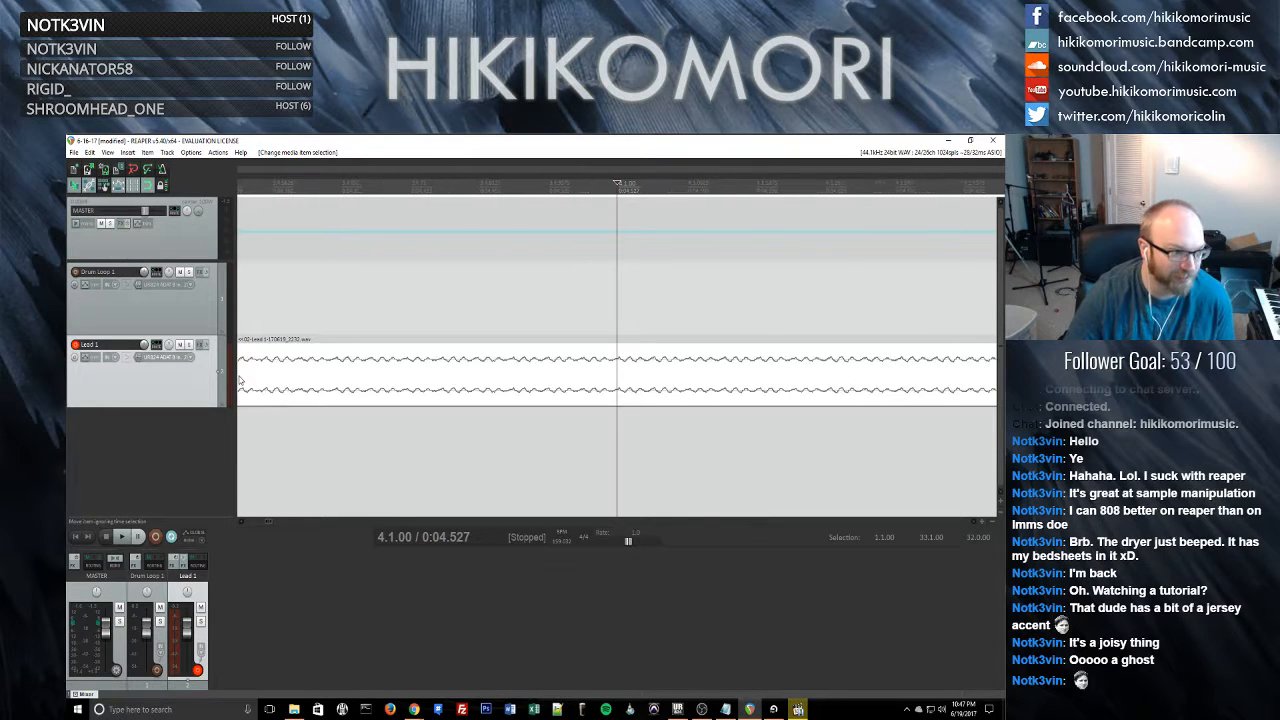
{"action": "scroll", "coordinate": [237, 386], "scroll_direction": "up", "scroll_amount": 2}
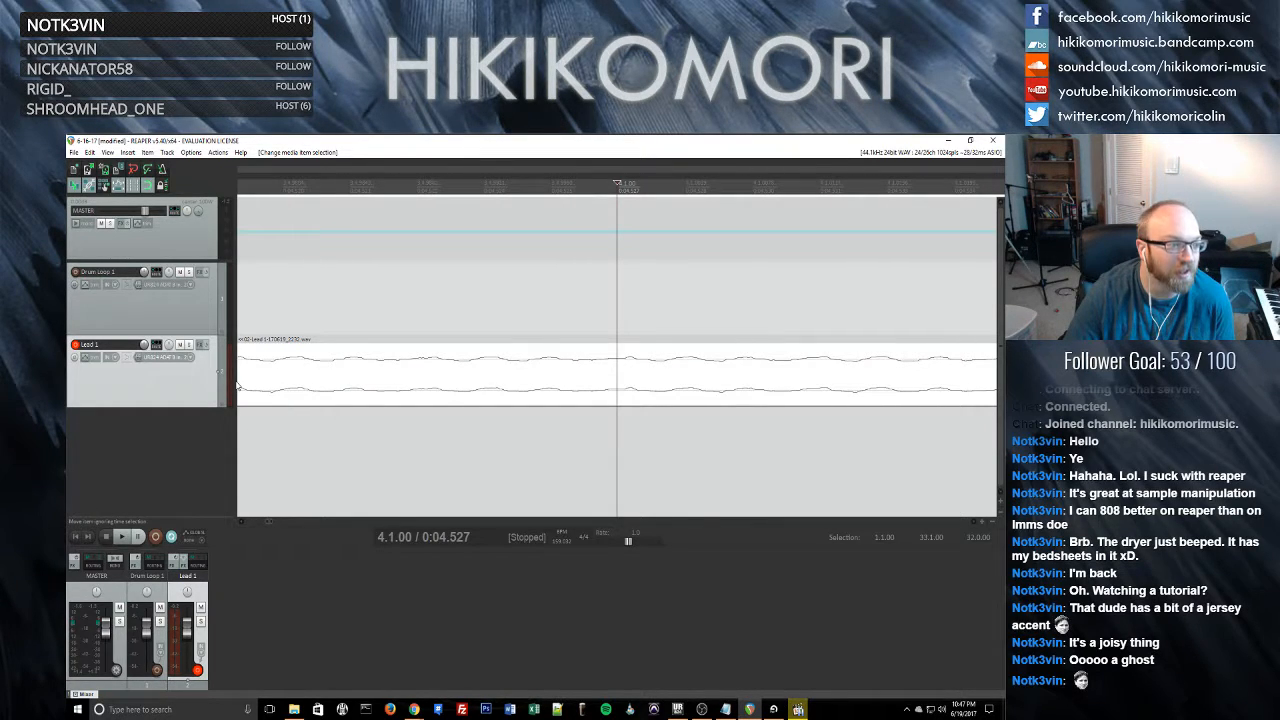
{"action": "scroll", "coordinate": [484, 383], "scroll_direction": "down", "scroll_amount": 5}
{"action": "key", "text": "ctrl+z"}
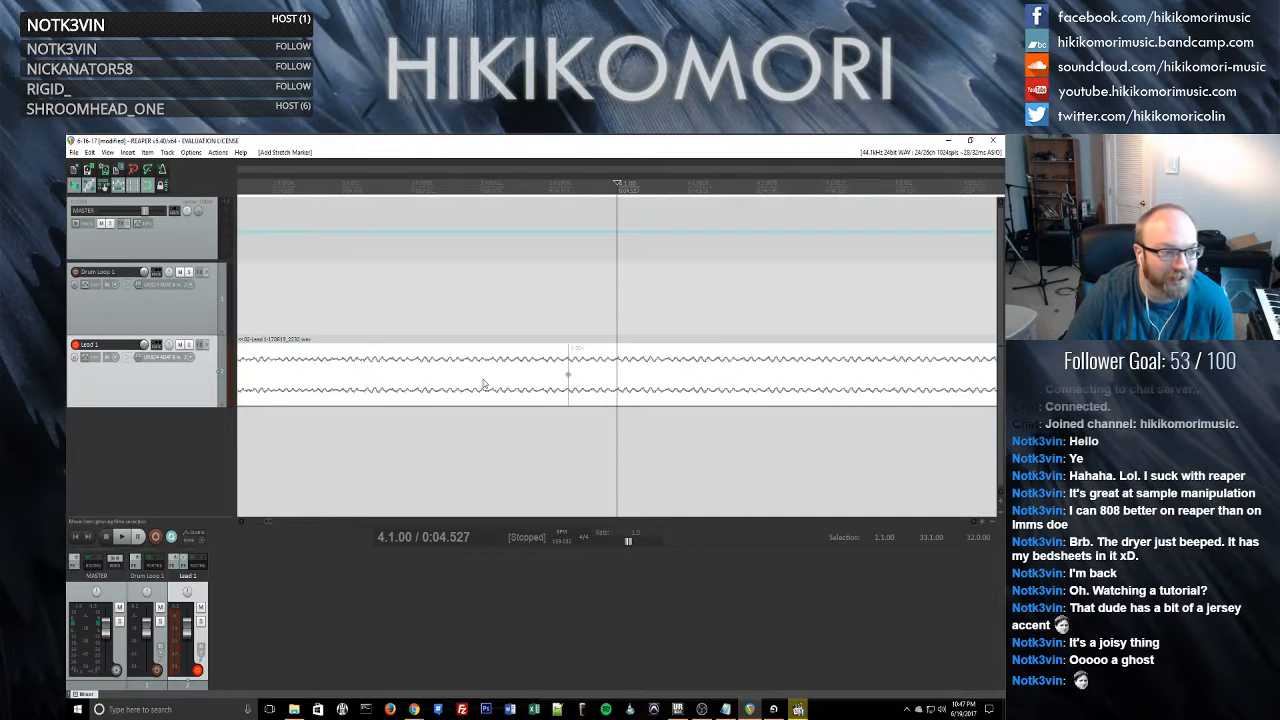
{"action": "scroll", "coordinate": [484, 383], "scroll_direction": "down", "scroll_amount": 8}
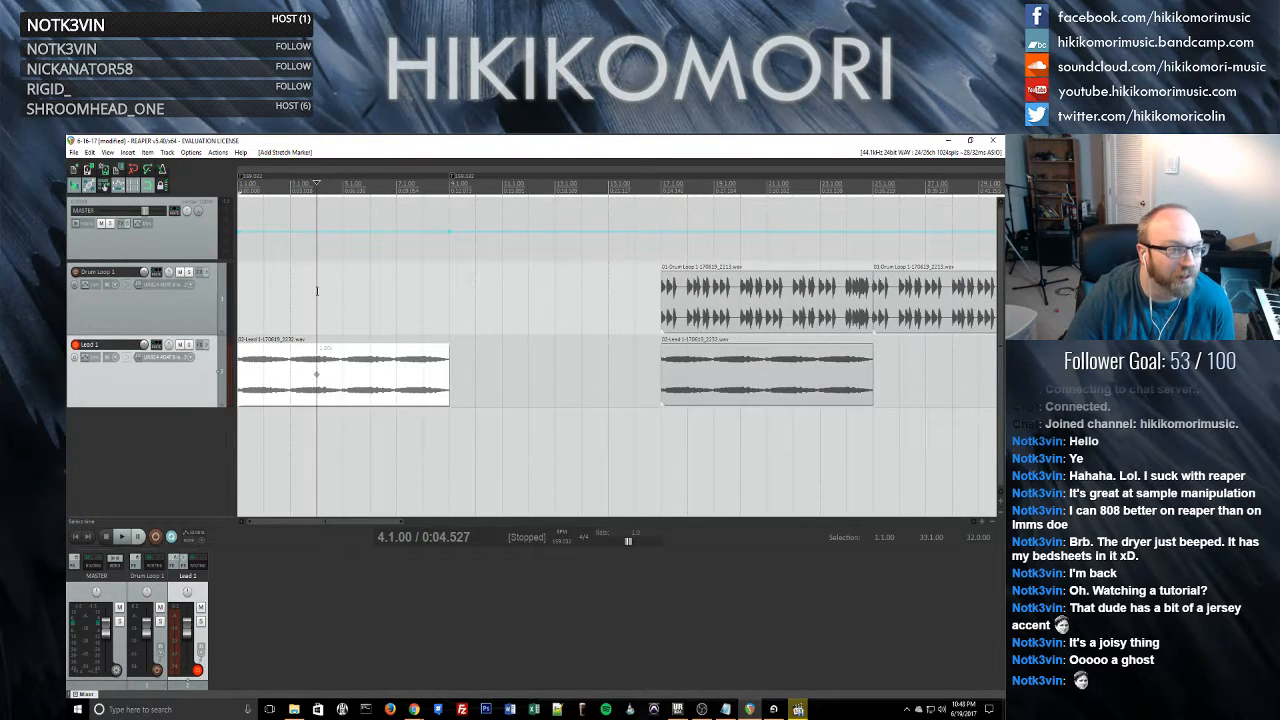
- Play the first Lead 1 item from the project start at 1.1.00 to check its timing
{"action": "left_click_drag", "start_coordinate": [316, 184], "coordinate": [246, 185]}
{"action": "left_click_drag", "start_coordinate": [147, 185], "coordinate": [124, 185]}
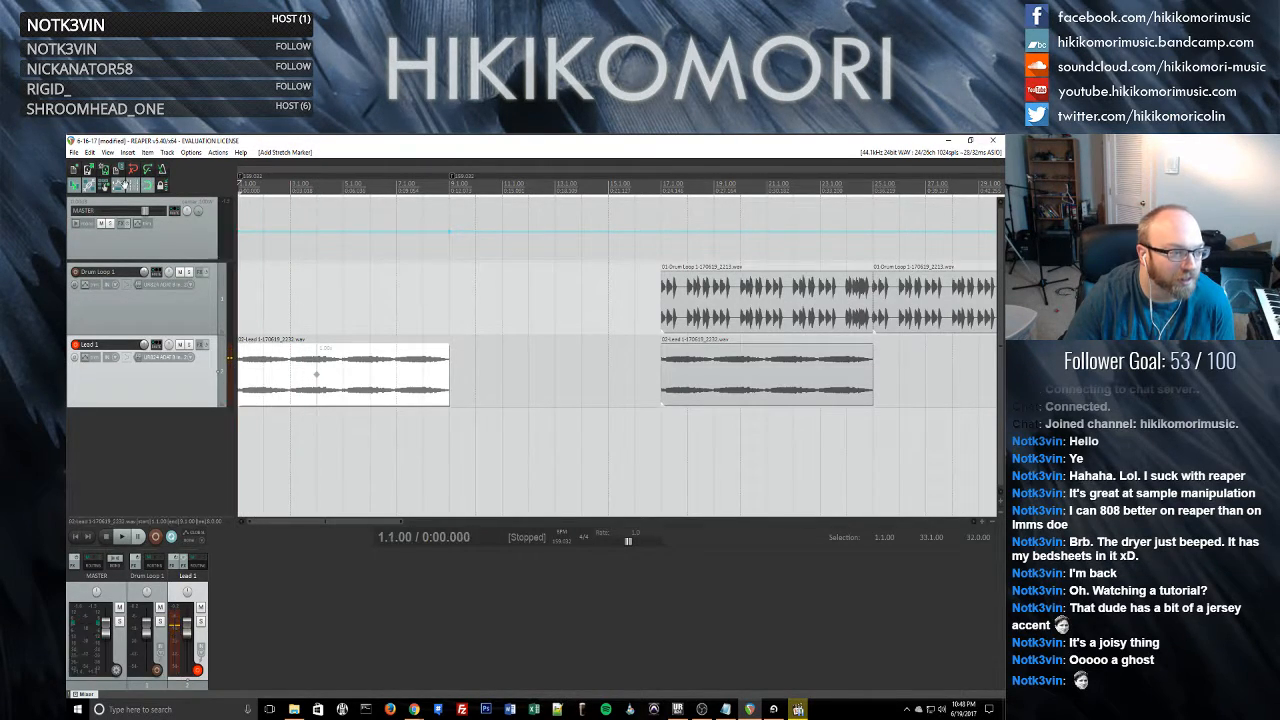
{"action": "key", "text": "space"}
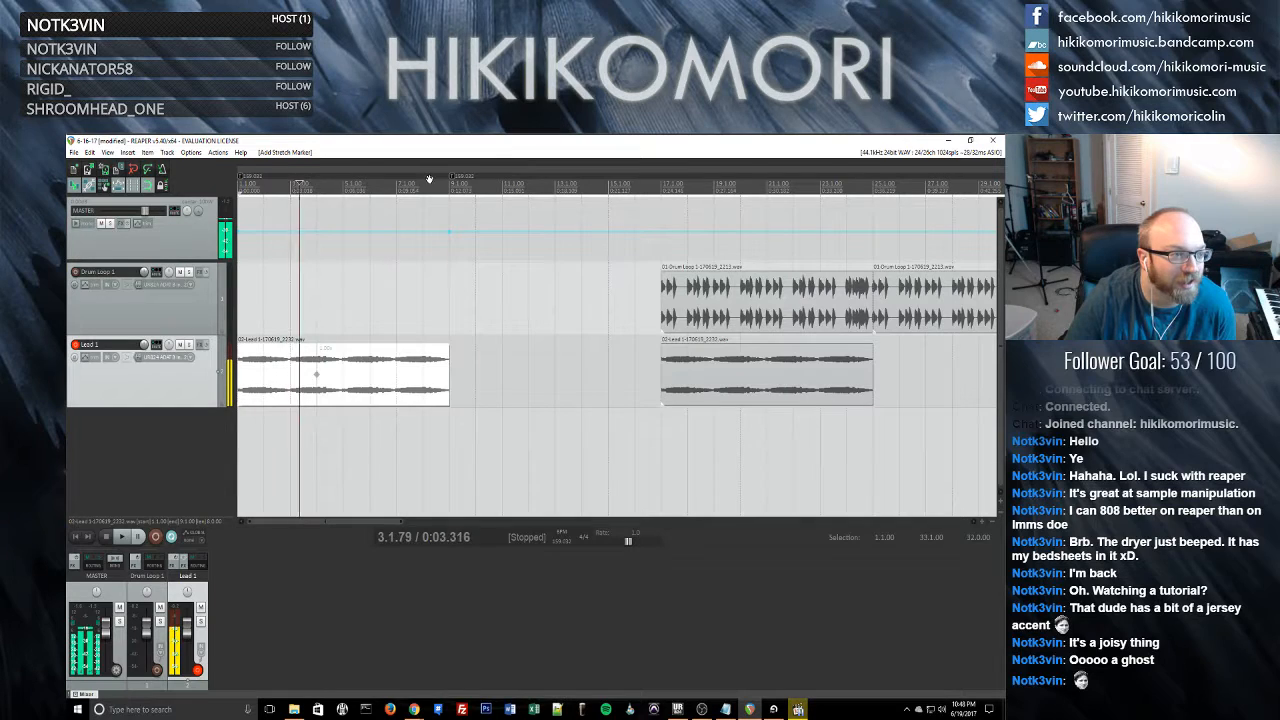
{"action": "left_click_drag", "start_coordinate": [290, 187], "coordinate": [452, 176]}
{"action": "key", "text": "space"}
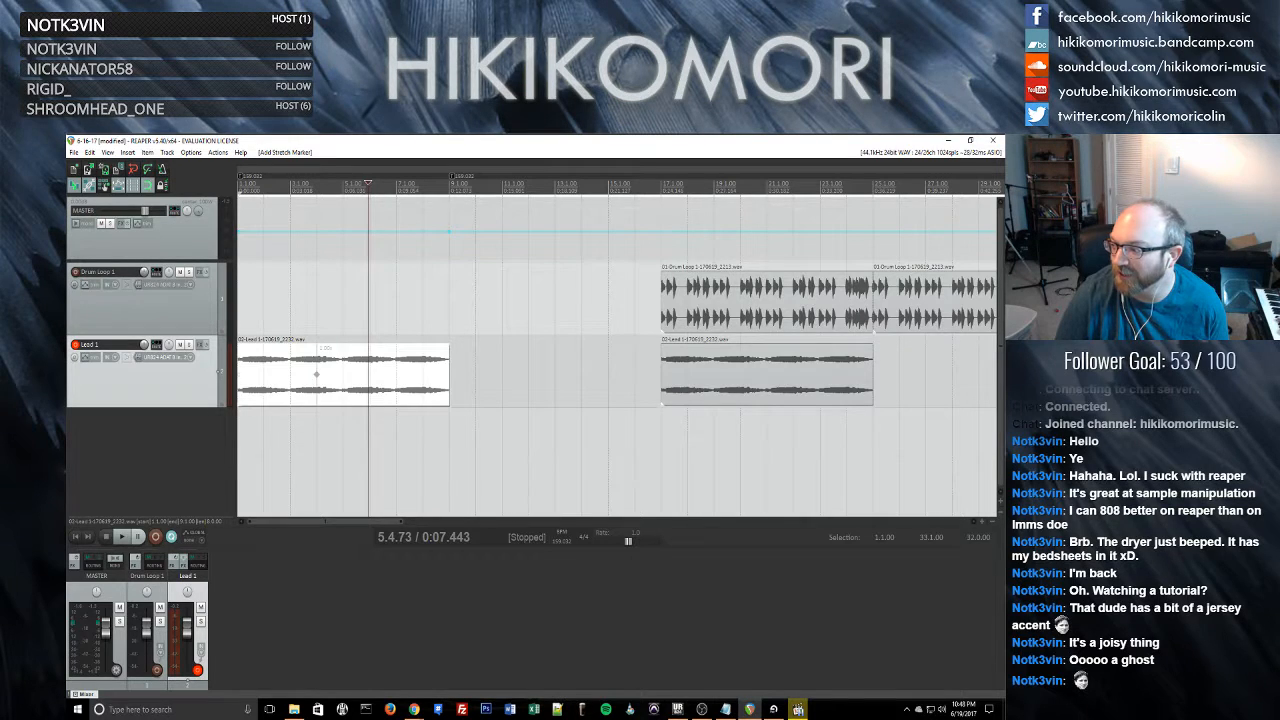
- Try shifting the stretch marker near 4.1.00 in the first Lead 1 item, and remove the marker
{"action": "key", "text": "alt+Tab"}
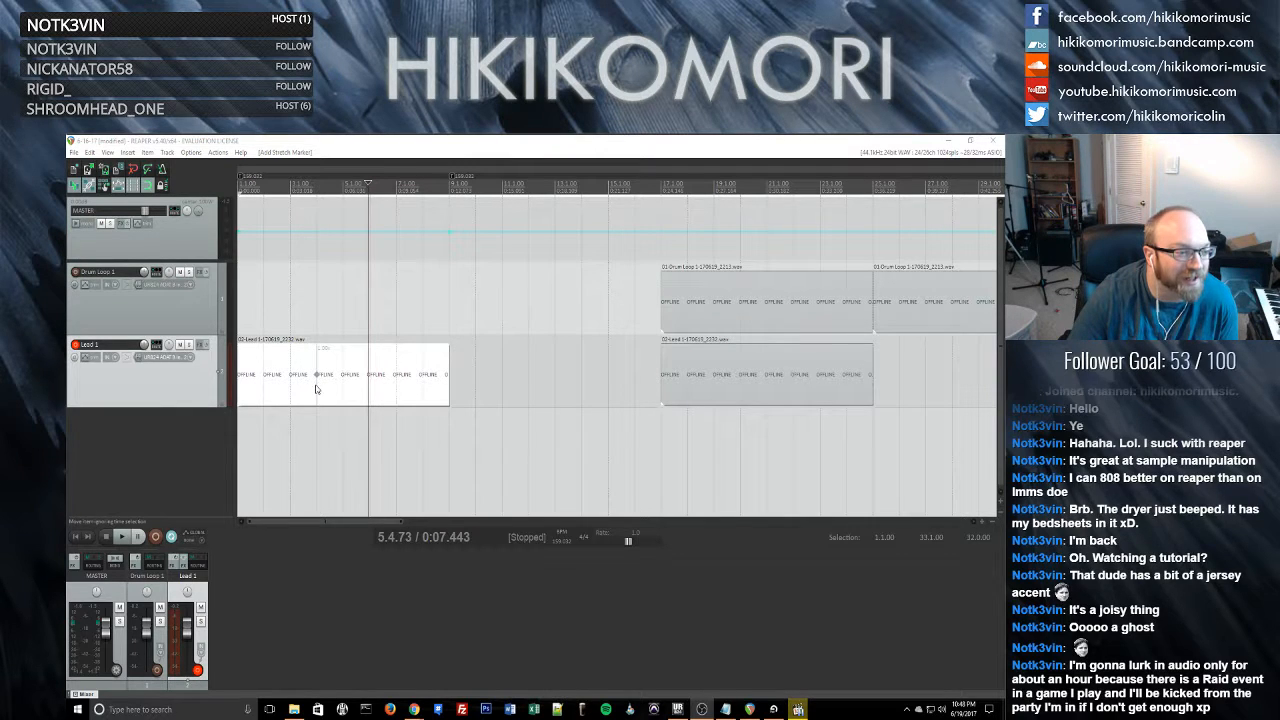
{"action": "mouse_move", "coordinate": [316, 374]}
{"action": "left_mouse_down"}
{"action": "mouse_move", "coordinate": [258, 372]}
{"action": "mouse_move", "coordinate": [322, 374]}
{"action": "left_mouse_up"}
{"action": "left_click", "coordinate": [460, 377]}
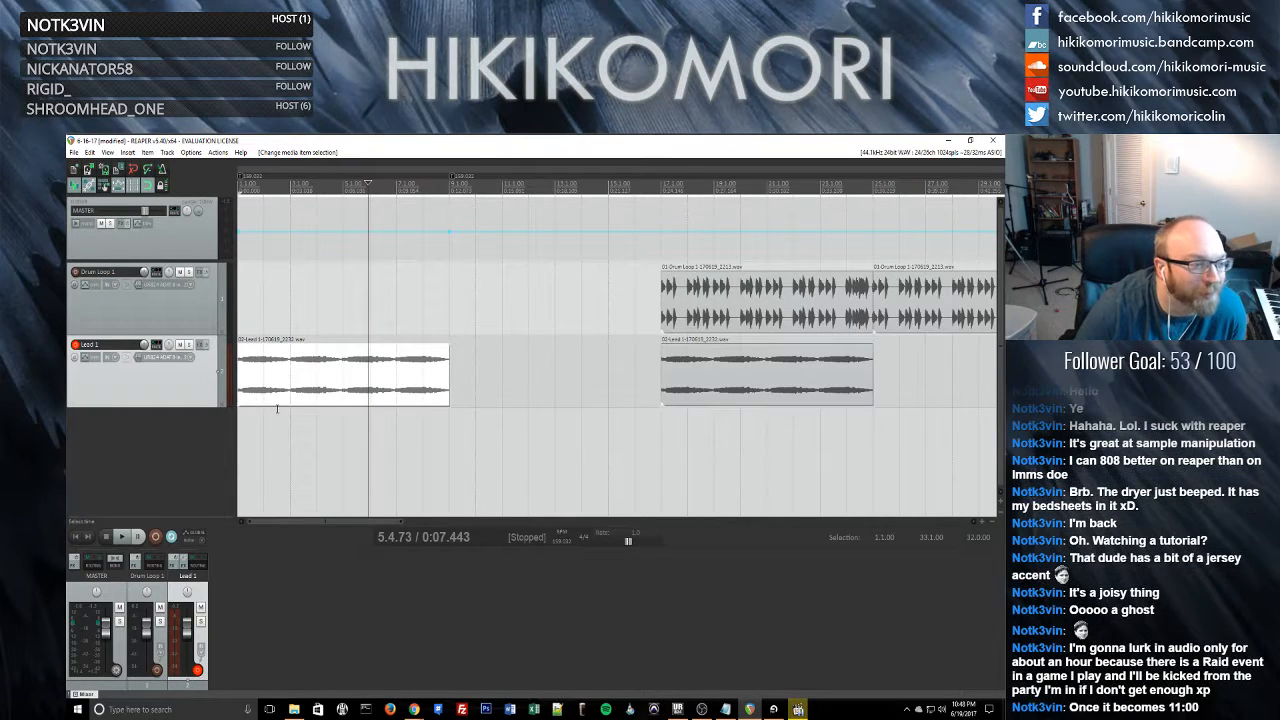
- Move the first Lead 1 item along its track so that it starts at 4.1.00
{"action": "left_click_drag", "start_coordinate": [277, 407], "coordinate": [352, 410]}
{"action": "scroll", "coordinate": [300, 380], "scroll_direction": "up", "scroll_amount": 5}
{"action": "scroll", "coordinate": [299, 372], "scroll_direction": "up", "scroll_amount": 2}
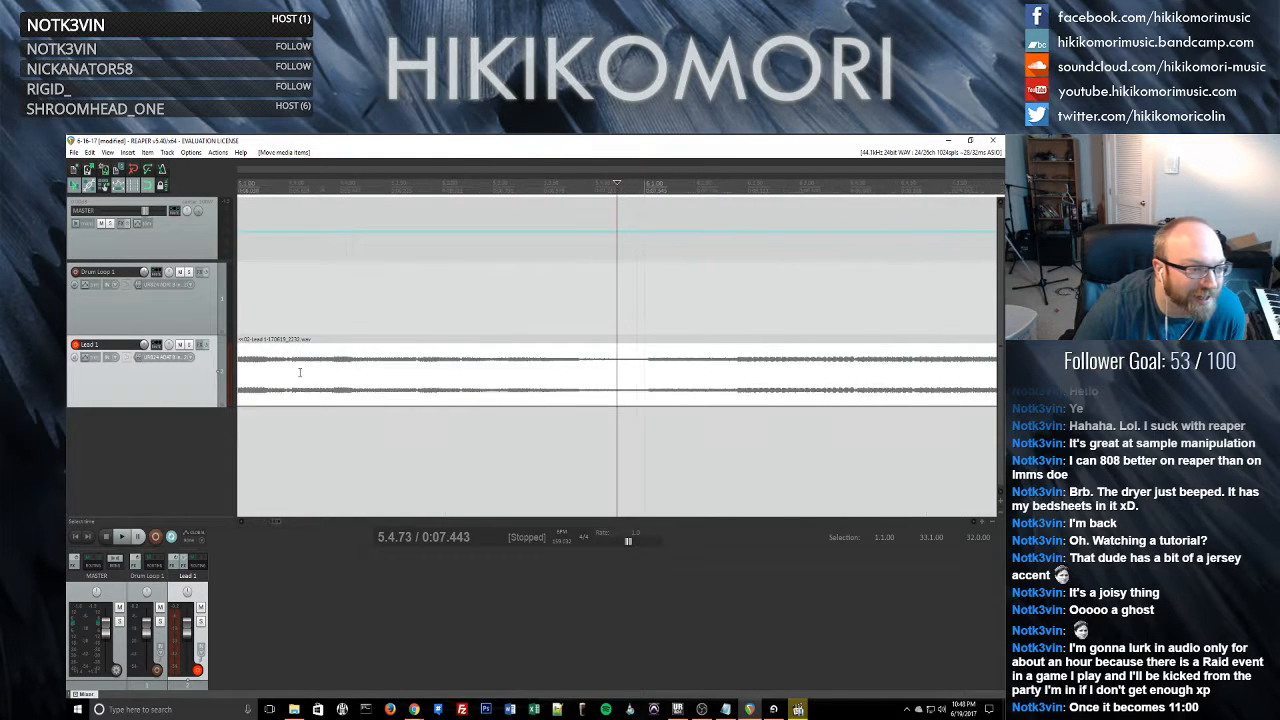
{"action": "scroll", "coordinate": [301, 386], "scroll_direction": "down", "scroll_amount": 2}
- Place the edit cursor on the moved Lead 1 item's start at 4.1.00 and add a stretch marker there
{"action": "left_click", "coordinate": [328, 380]}
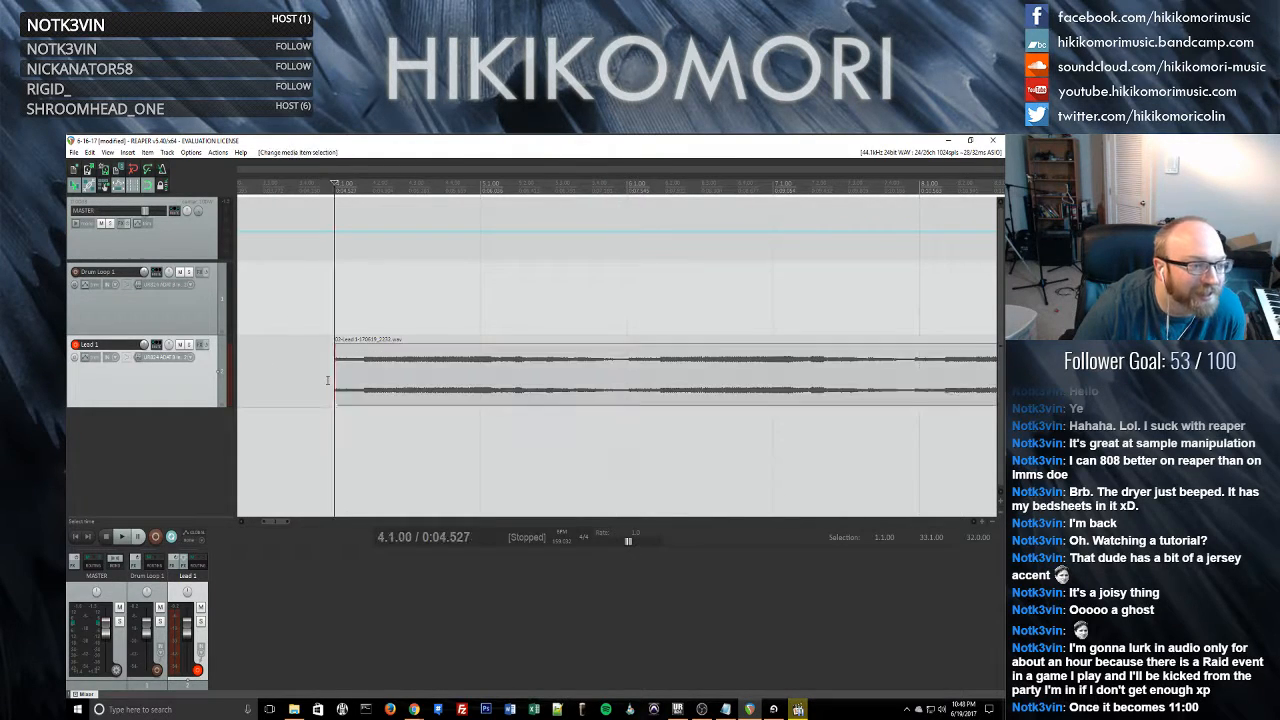
{"action": "scroll", "coordinate": [477, 377], "scroll_direction": "up", "scroll_amount": 10}
{"action": "scroll", "coordinate": [679, 377], "scroll_direction": "up", "scroll_amount": 4}
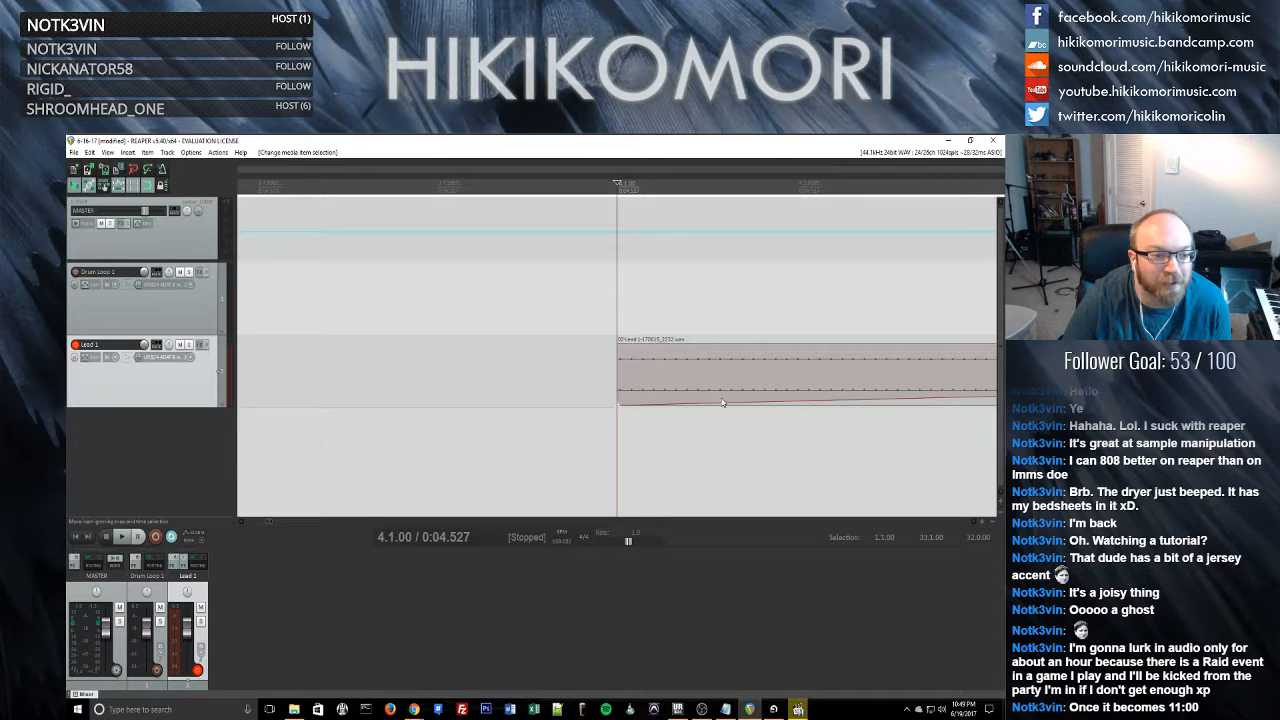
{"action": "right_click", "coordinate": [617, 374]}
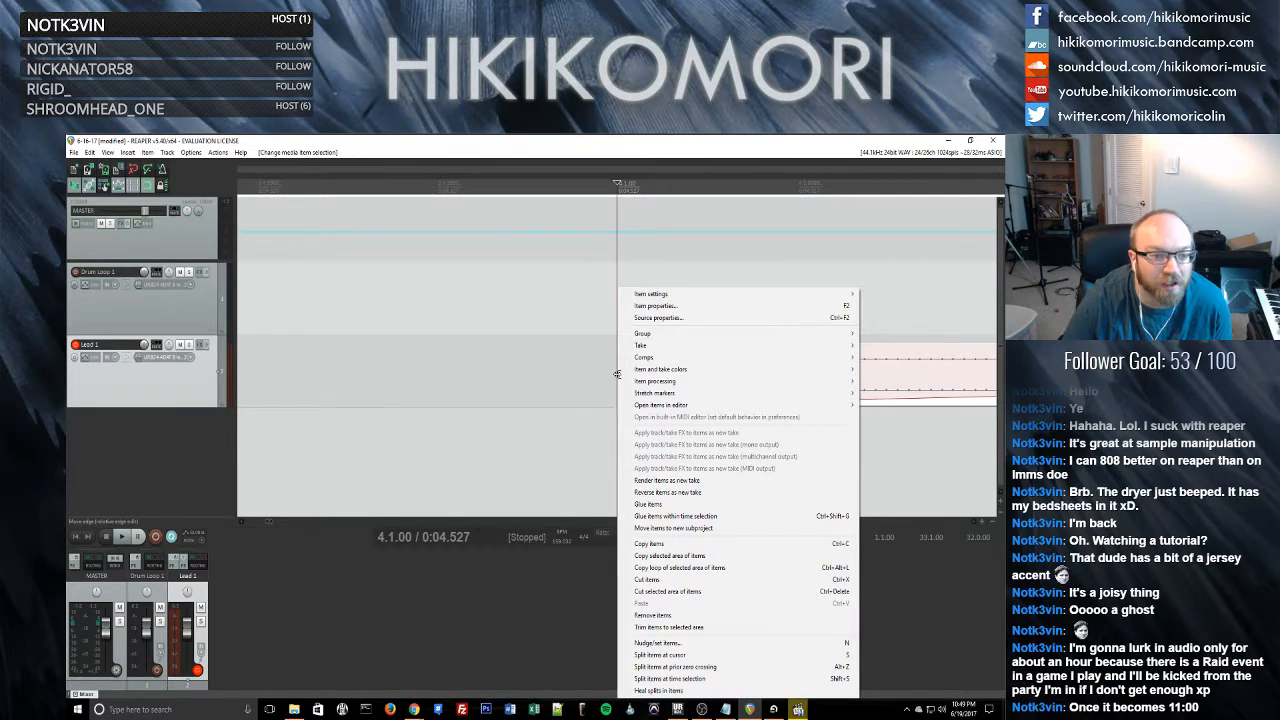
{"action": "mouse_move", "coordinate": [684, 394]}
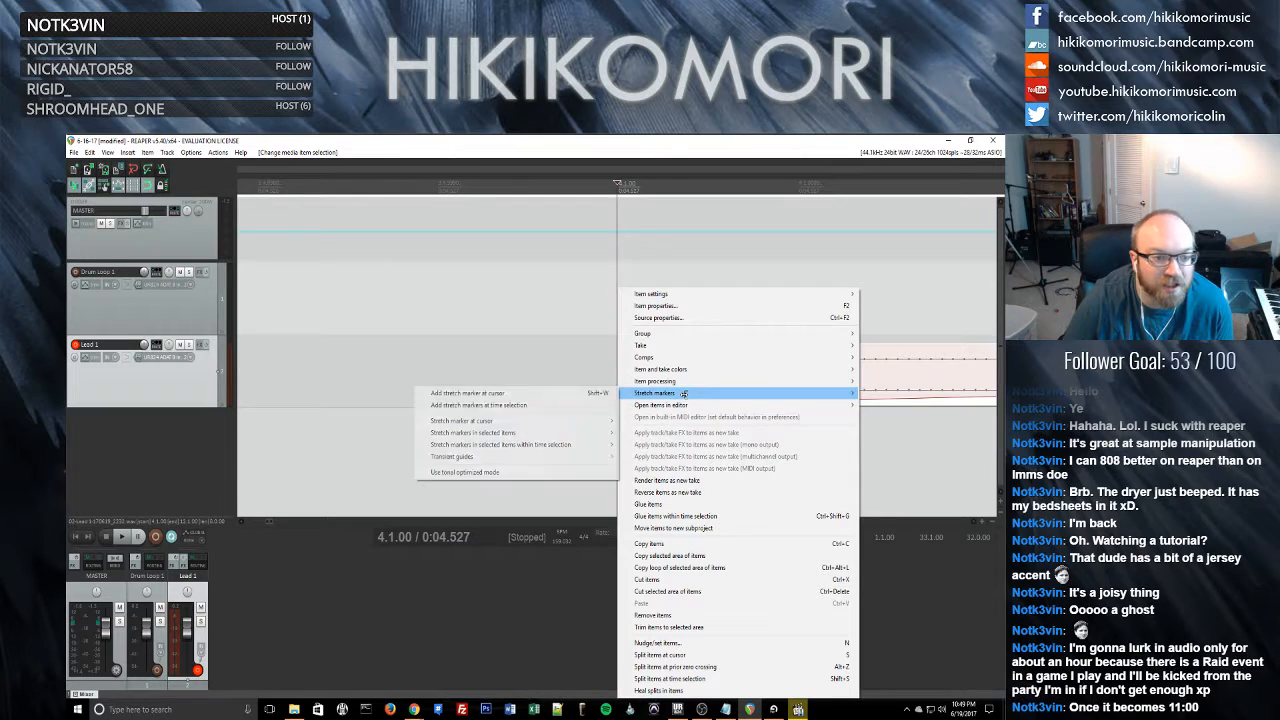
{"action": "left_click", "coordinate": [571, 393]}
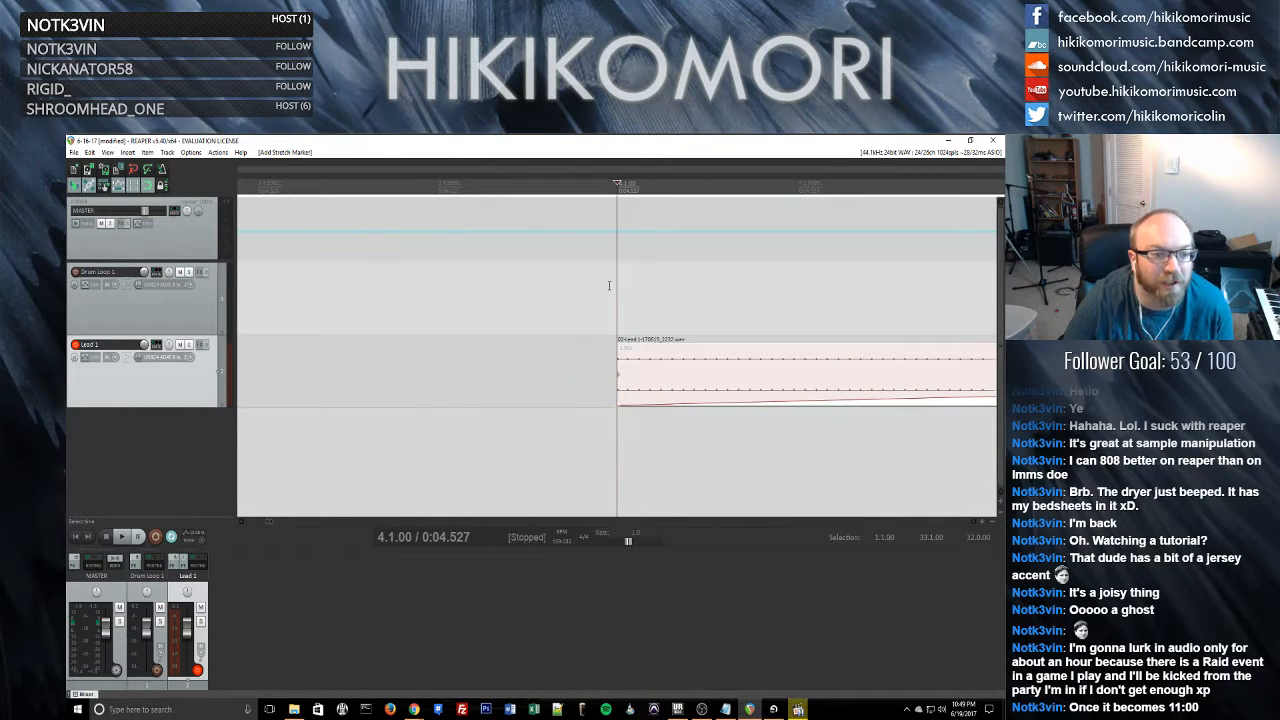
- Try to add a stretch marker exactly at the first Lead 1 item's end at 12.1.00
{"action": "scroll", "coordinate": [722, 305], "scroll_direction": "down", "scroll_amount": 4}
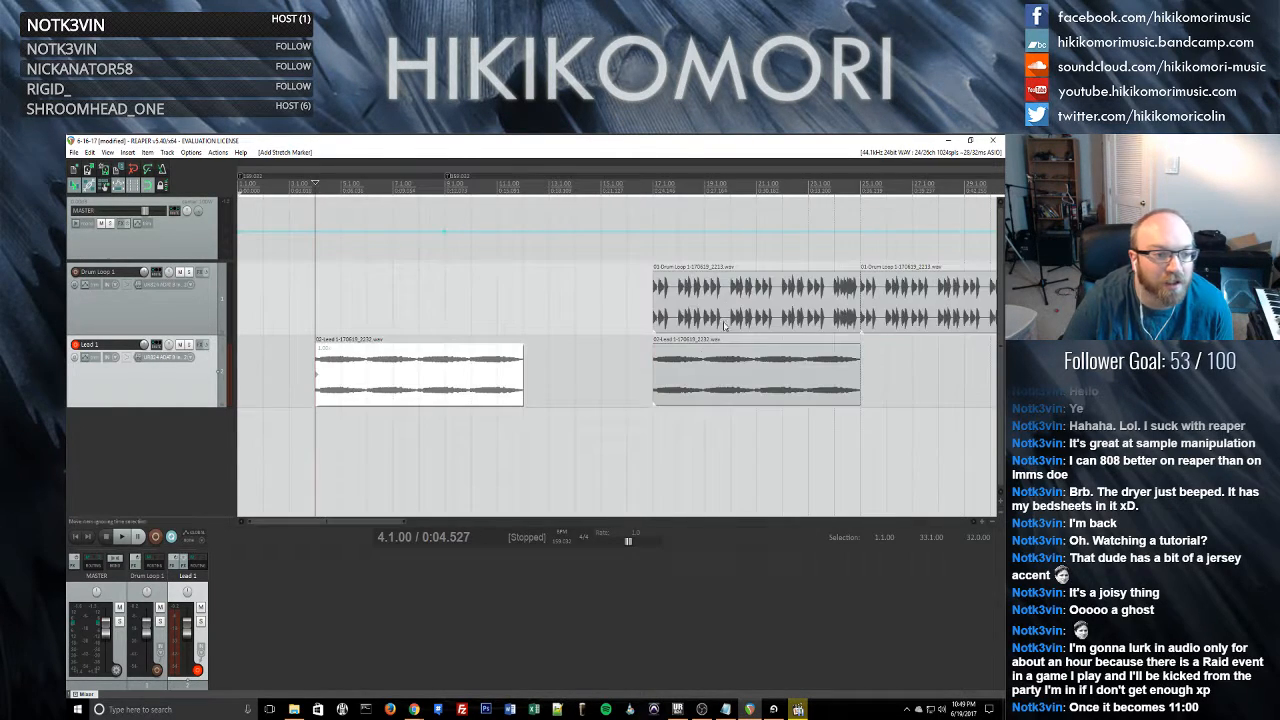
{"action": "left_click", "coordinate": [530, 380]}
{"action": "scroll", "coordinate": [575, 390], "scroll_direction": "up", "scroll_amount": 3}
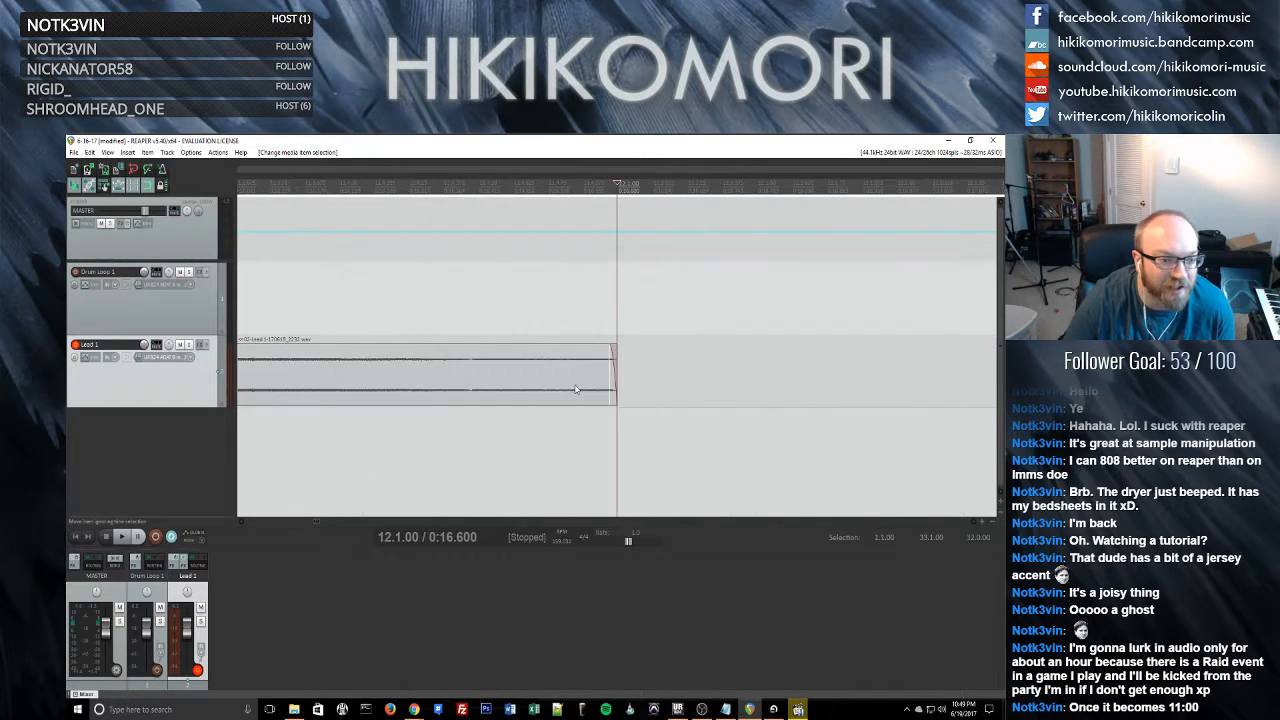
{"action": "scroll", "coordinate": [577, 390], "scroll_direction": "up", "scroll_amount": 7}
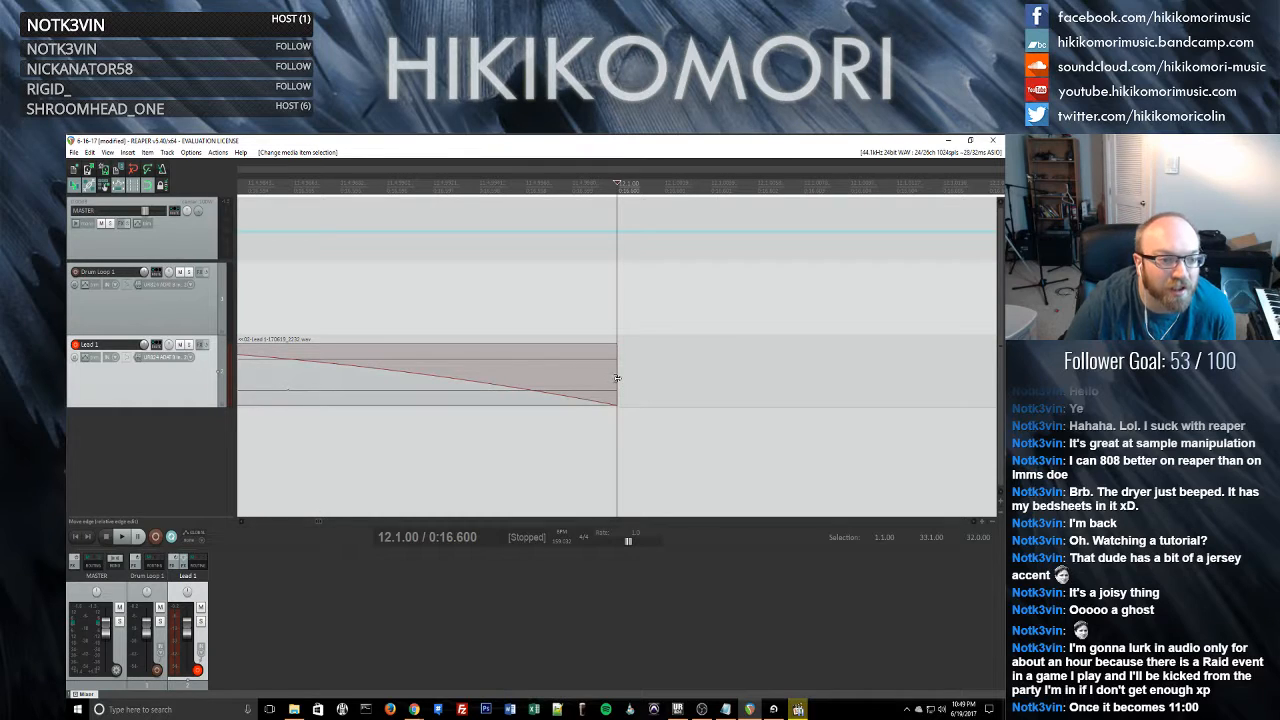
{"action": "right_click", "coordinate": [617, 378]}
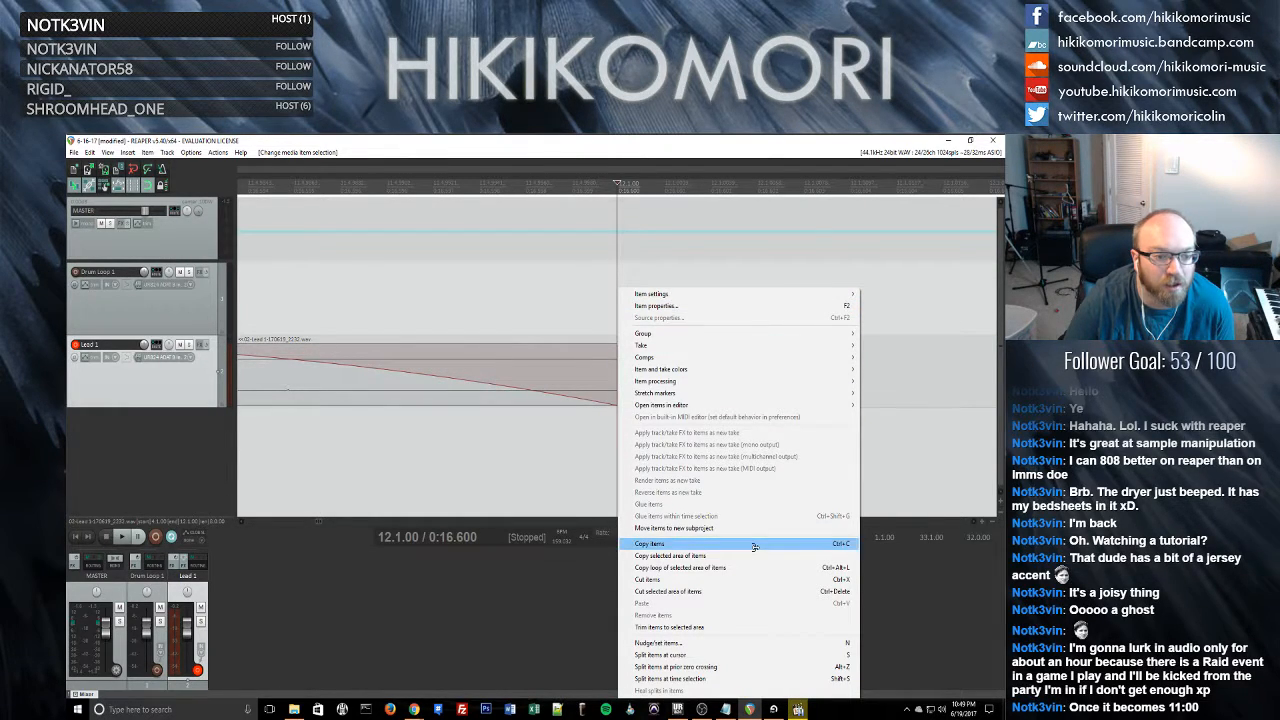
{"action": "mouse_move", "coordinate": [755, 392]}
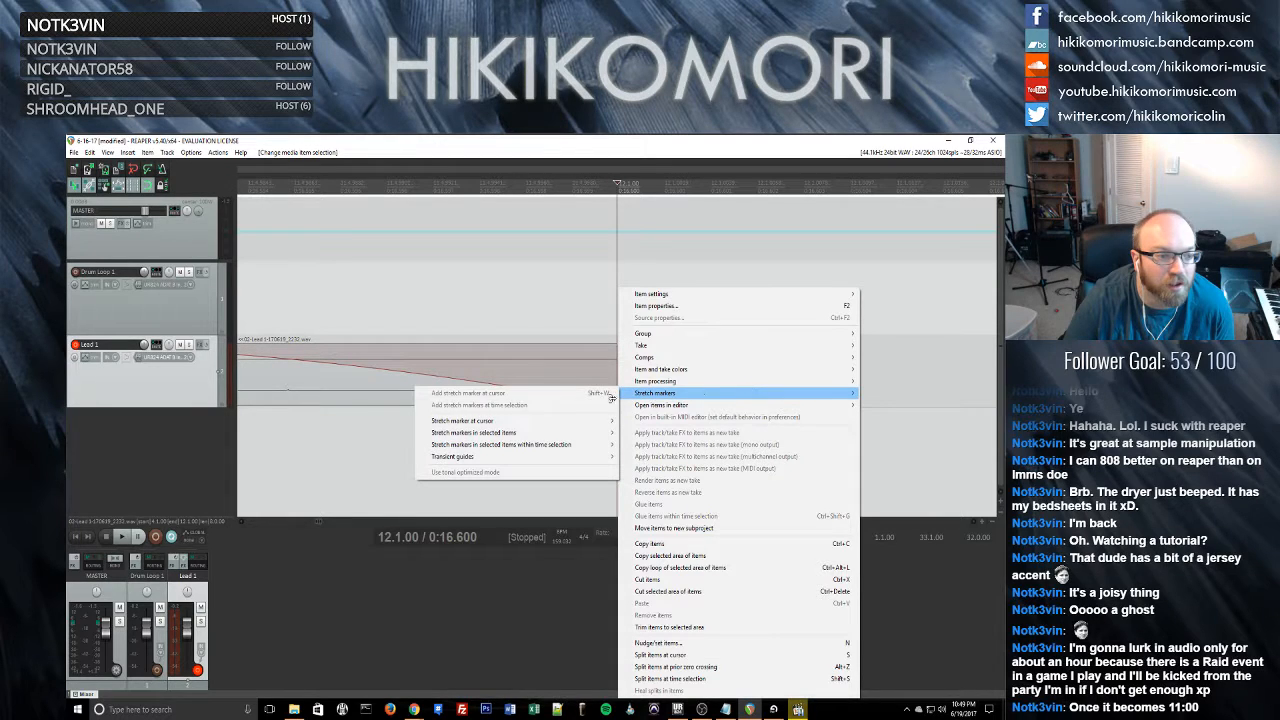
{"action": "left_click", "coordinate": [591, 295]}
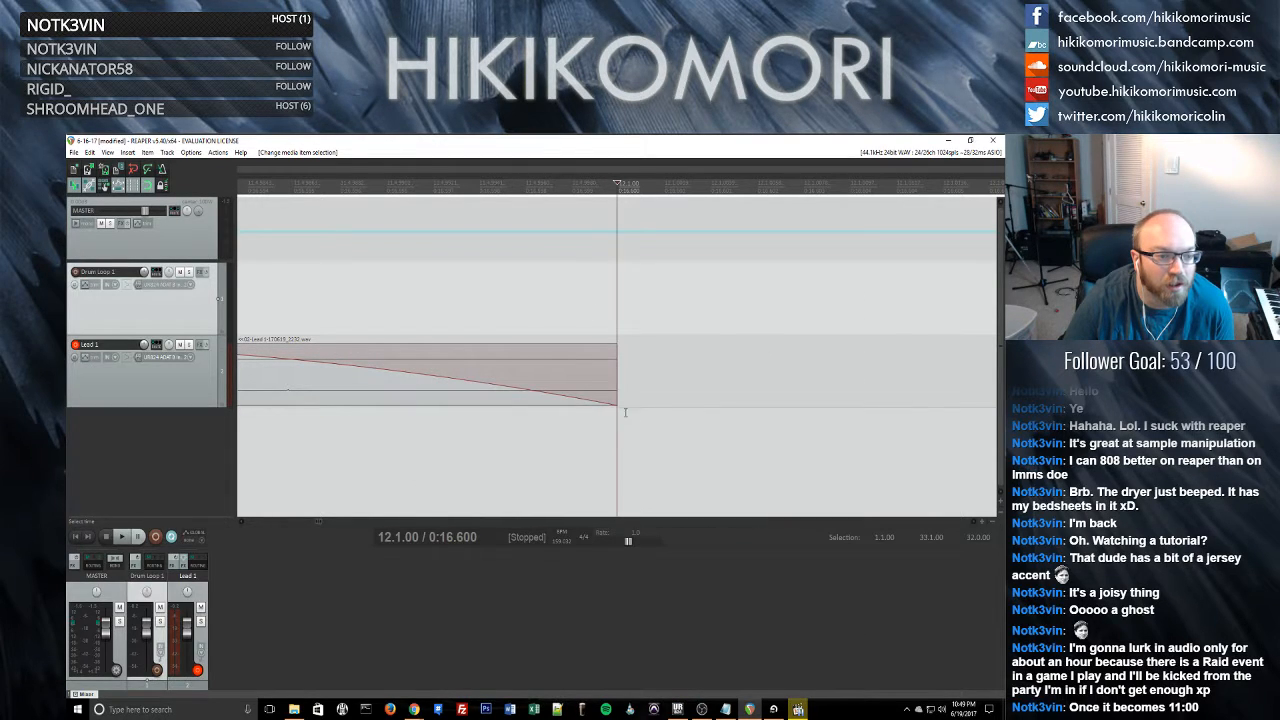
{"action": "left_click", "coordinate": [616, 376]}
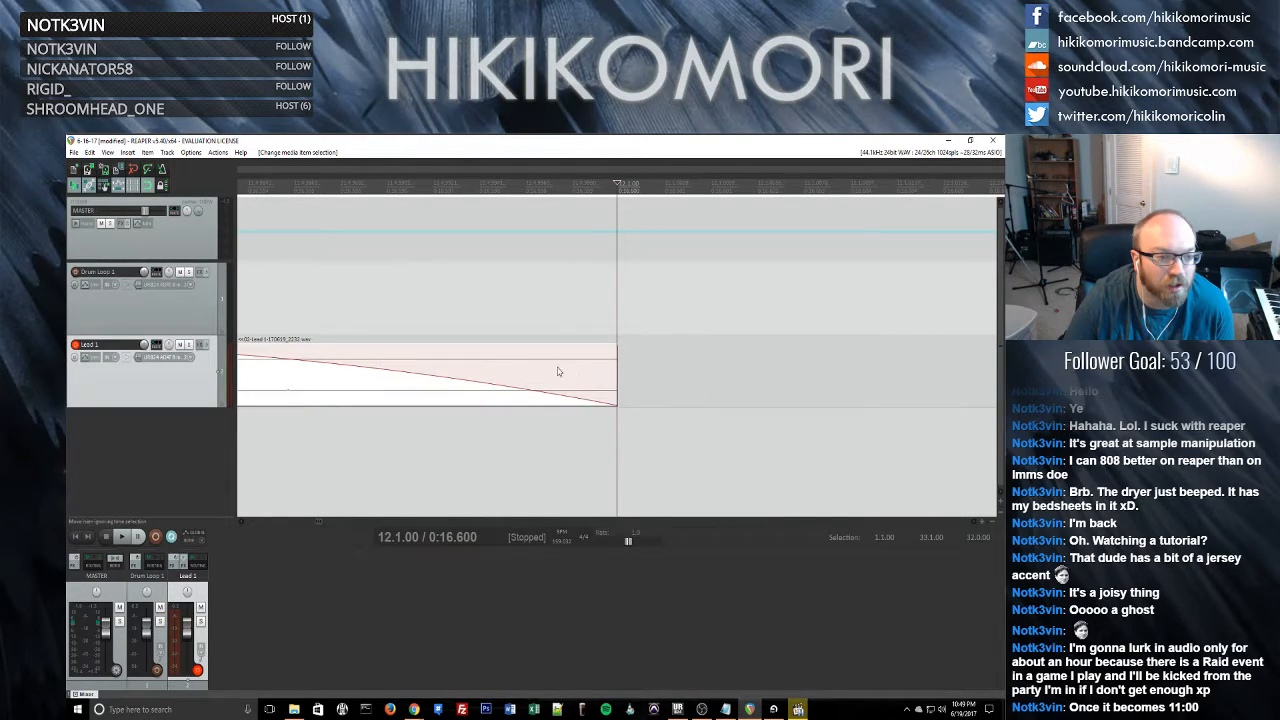
{"action": "left_click", "coordinate": [619, 376]}
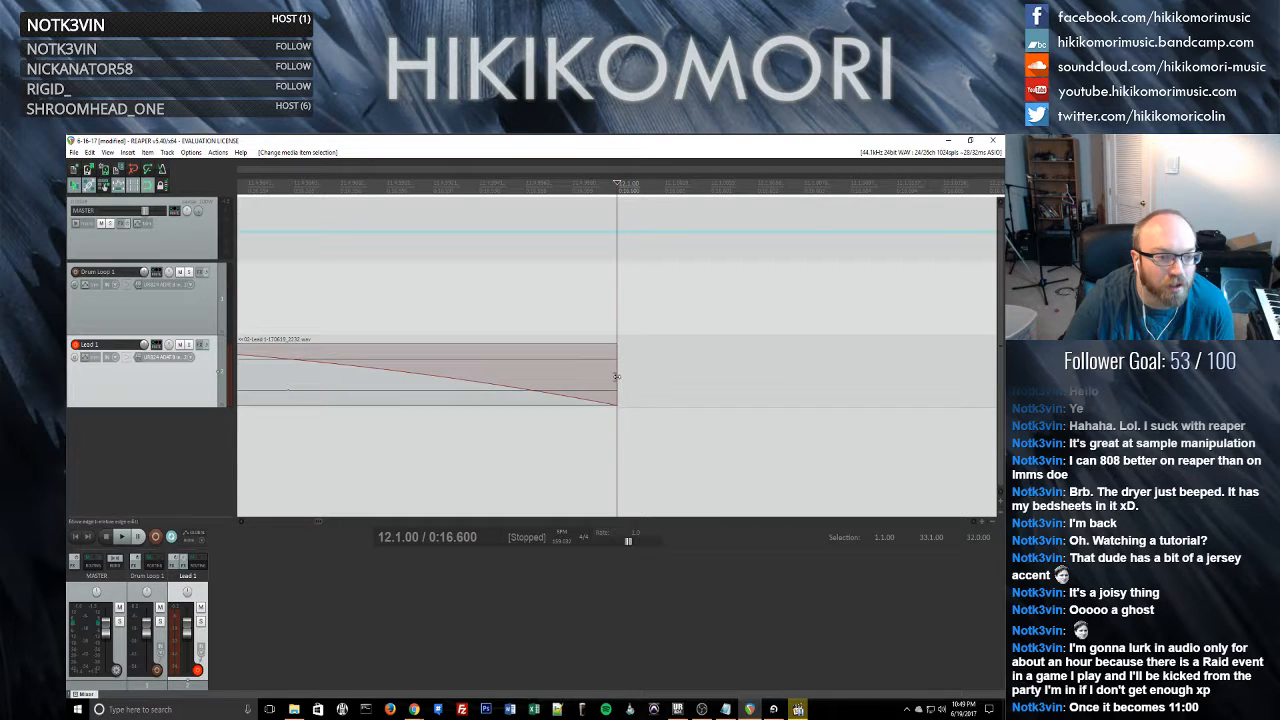
{"action": "left_click", "coordinate": [616, 308]}
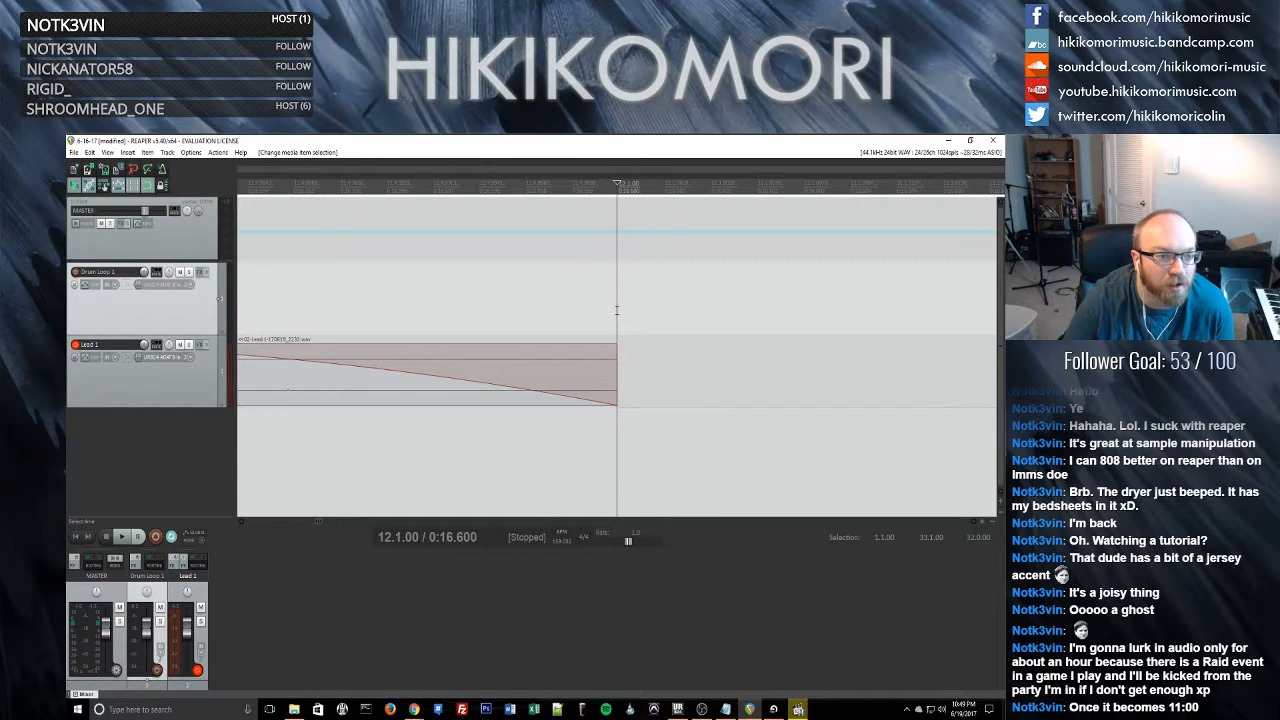
{"action": "right_click", "coordinate": [620, 375]}
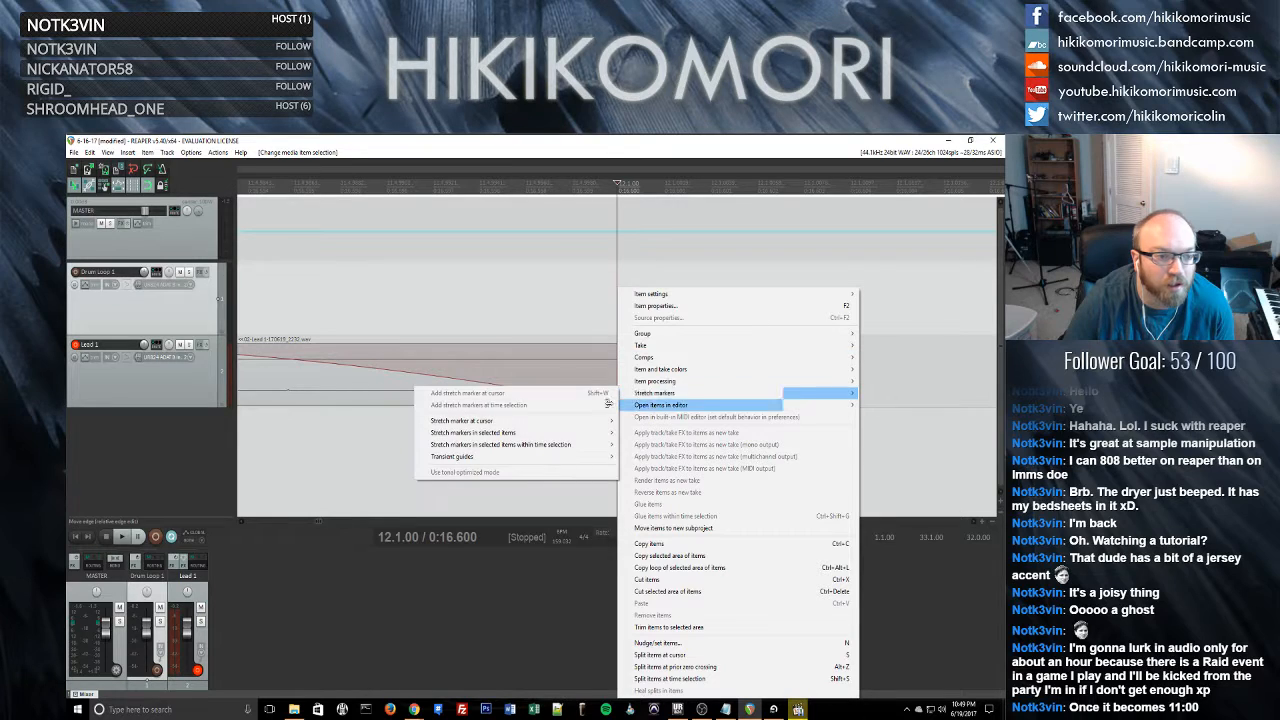
{"action": "left_click", "coordinate": [590, 393]}
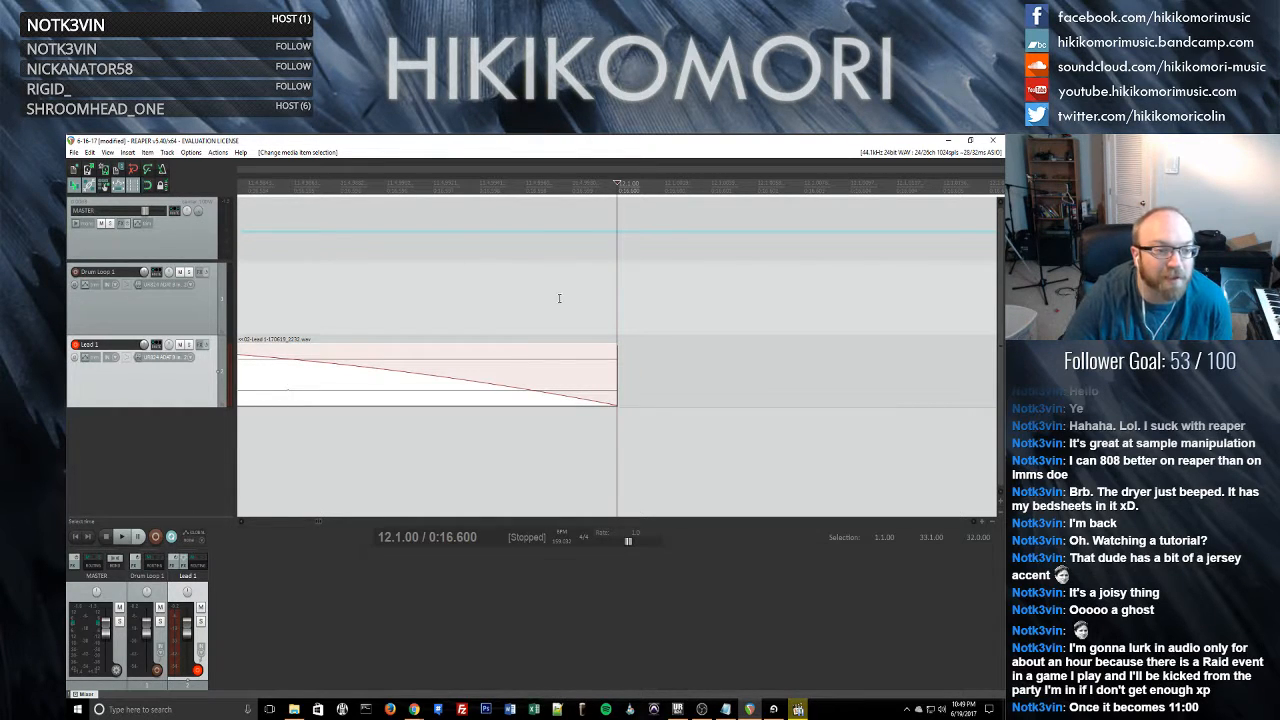
- Add a stretch marker just inside the end of the first Lead 1 item, immediately before 12.1.00
{"action": "left_click", "coordinate": [609, 386]}
{"action": "right_click", "coordinate": [609, 386]}
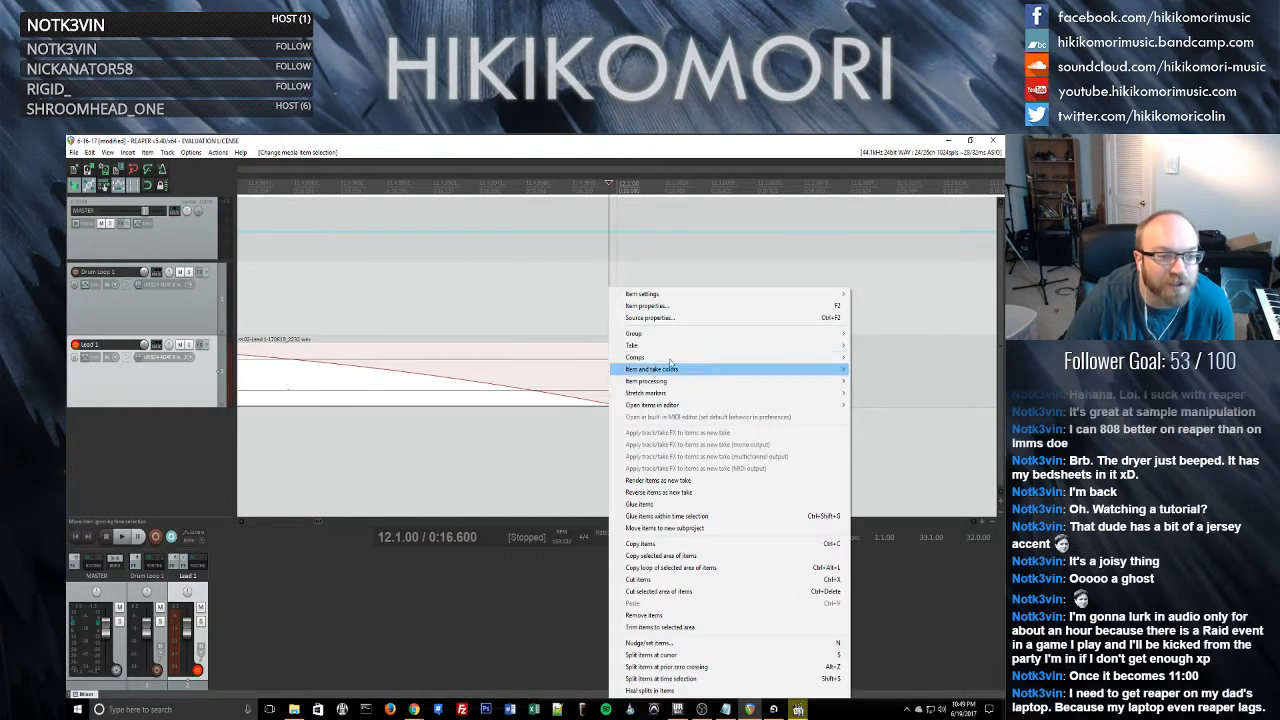
{"action": "left_click", "coordinate": [555, 393]}
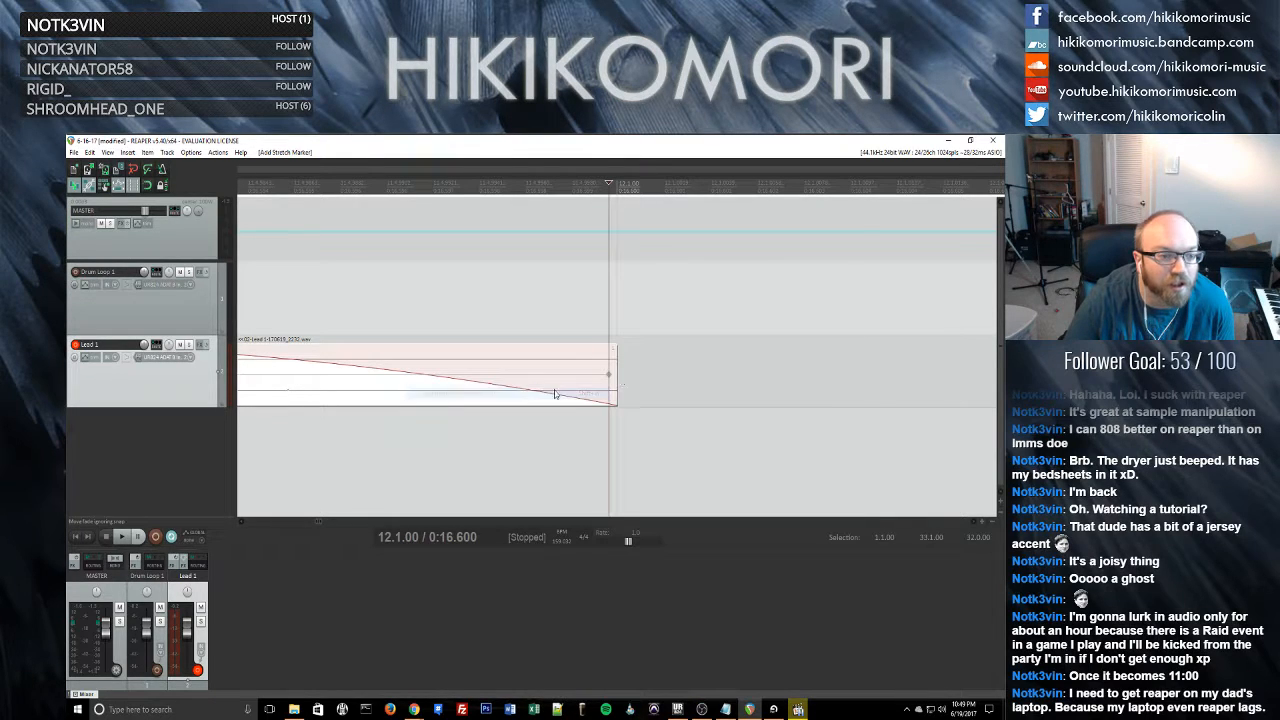
{"action": "scroll", "coordinate": [600, 380], "scroll_direction": "up", "scroll_amount": 3}
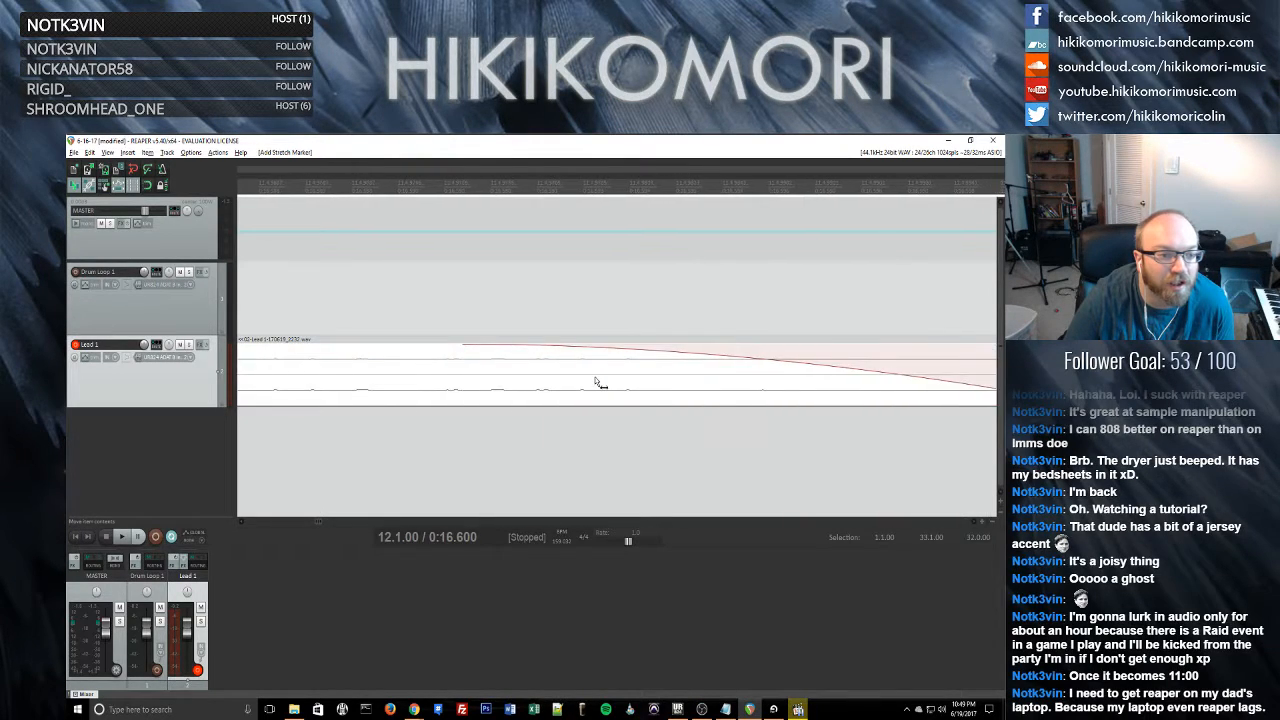
{"action": "scroll", "coordinate": [598, 380], "scroll_direction": "down", "scroll_amount": 4}
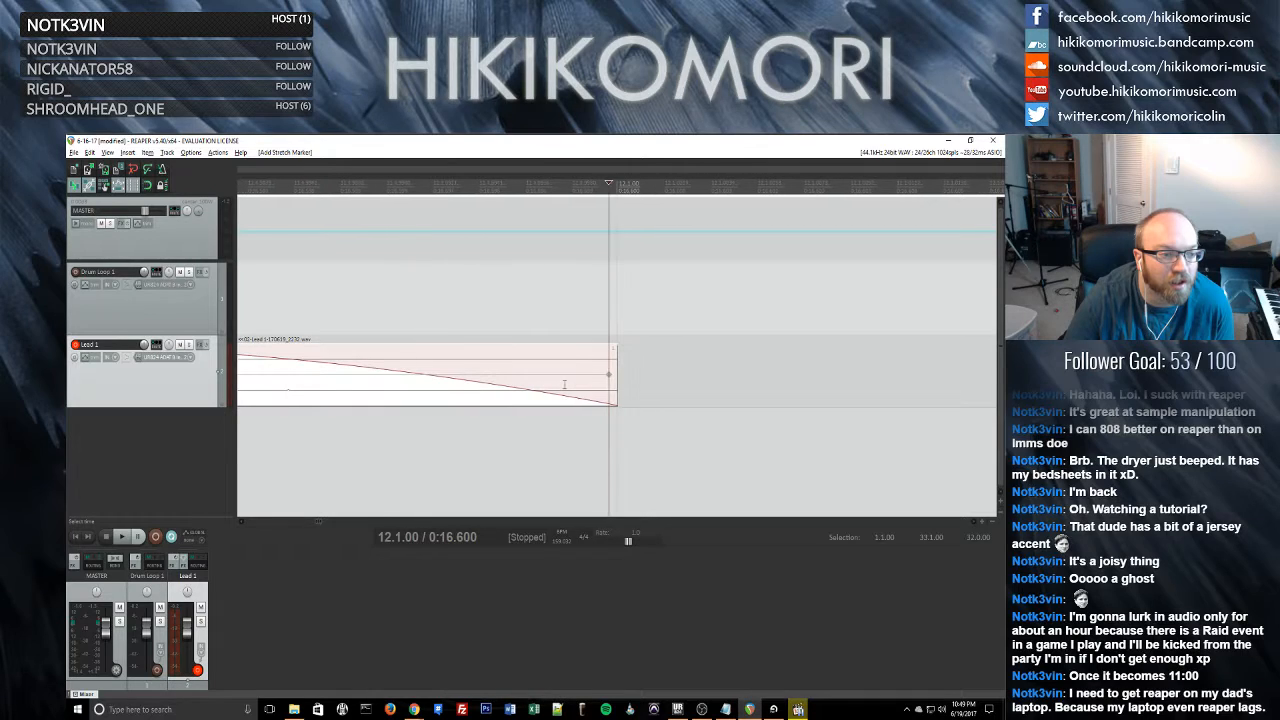
{"action": "left_click", "coordinate": [499, 378]}
{"action": "scroll", "coordinate": [500, 378], "scroll_direction": "down", "scroll_amount": 5}
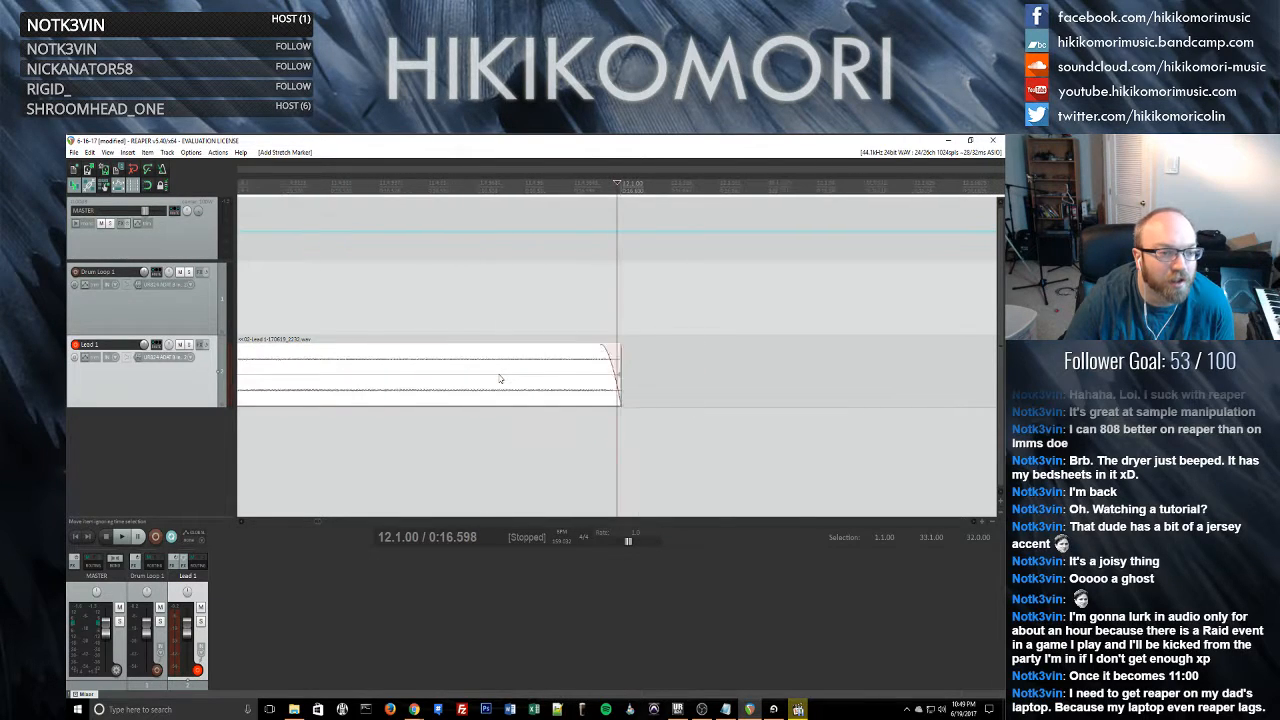
{"action": "left_click", "coordinate": [615, 375]}
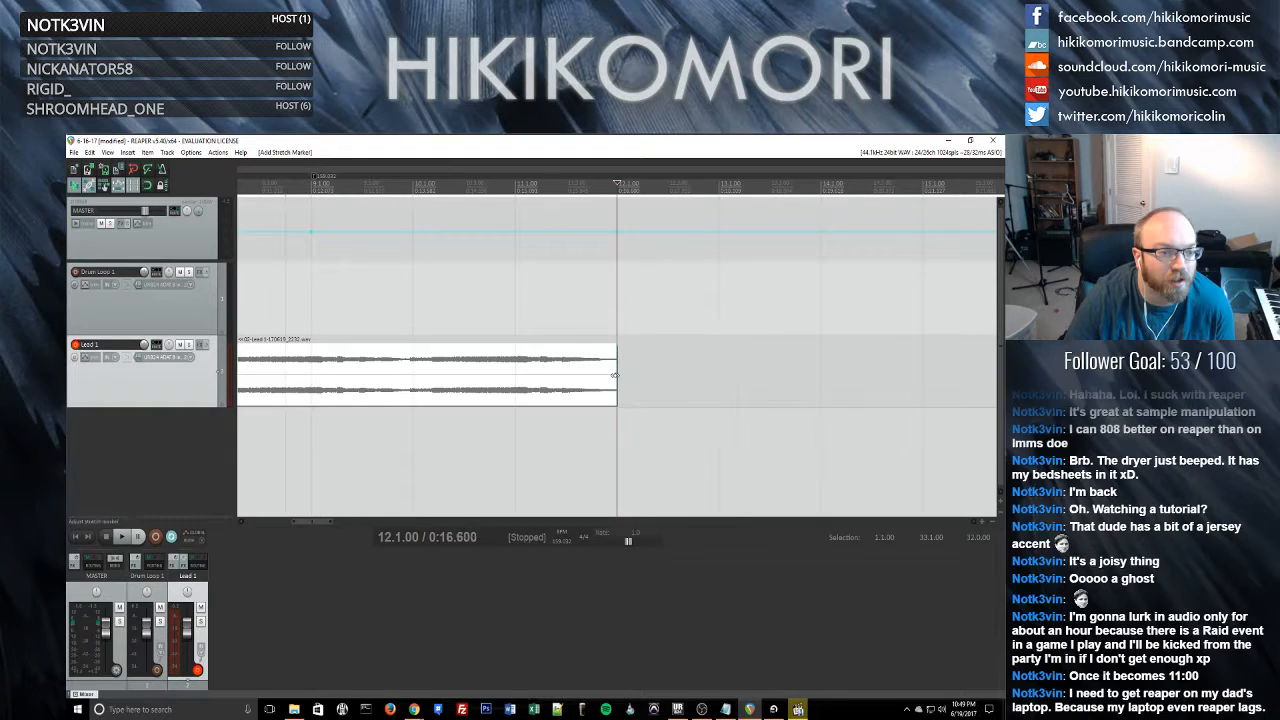
- Move the first Lead 1 item back to the project start at 1.1.00 and play it briefly
{"action": "left_click", "coordinate": [78, 539]}
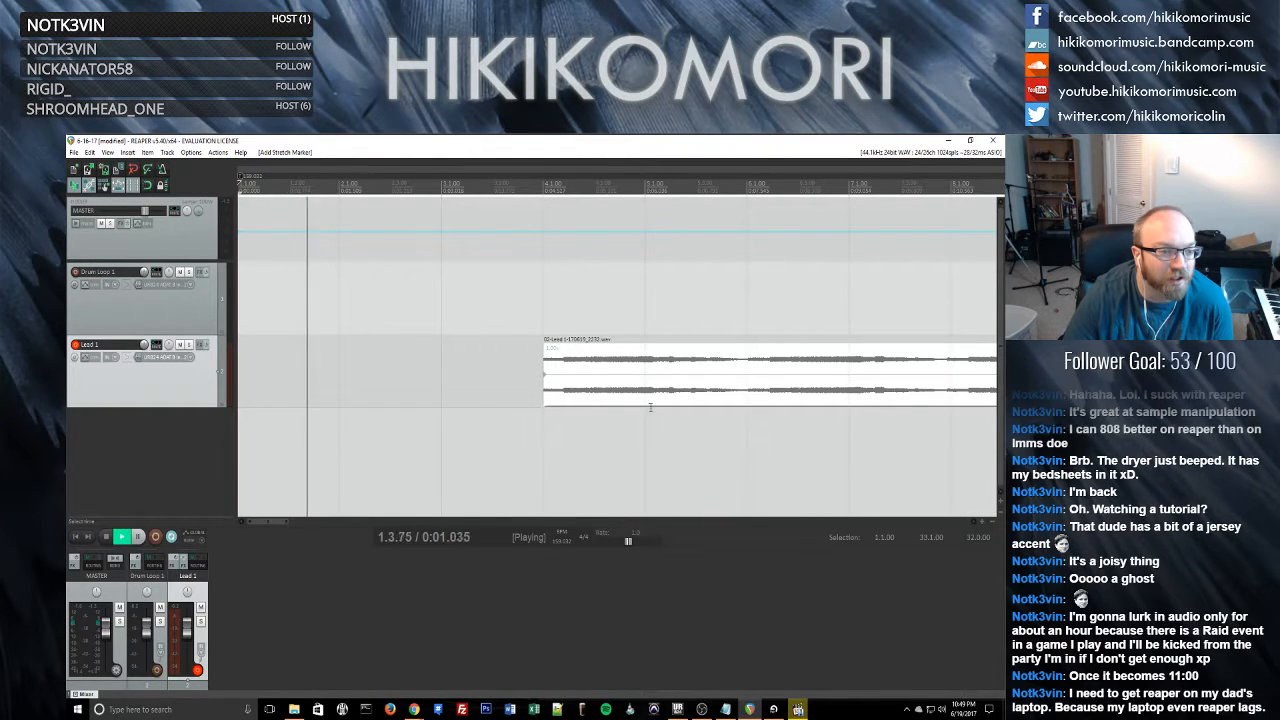
{"action": "left_click_drag", "start_coordinate": [657, 404], "coordinate": [282, 406]}
{"action": "key", "text": "space"}
{"action": "scroll", "coordinate": [417, 438], "scroll_direction": "down", "scroll_amount": 3}
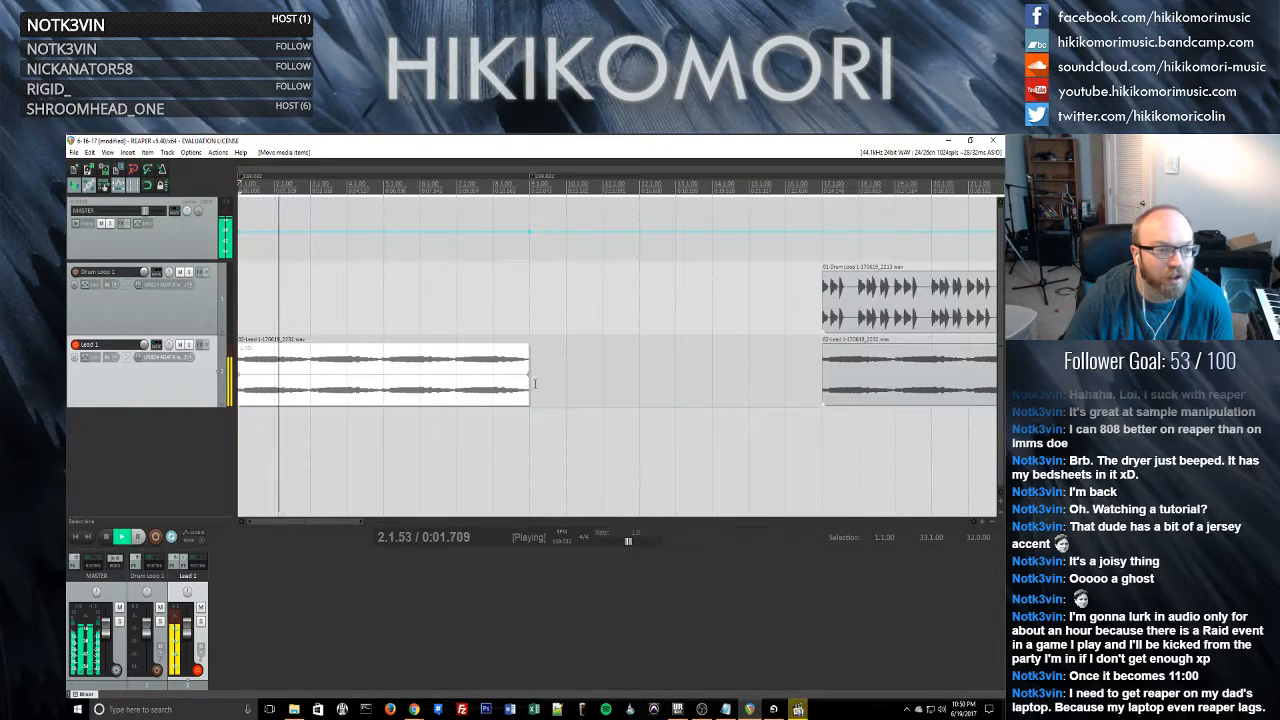
{"action": "key", "text": "space"}
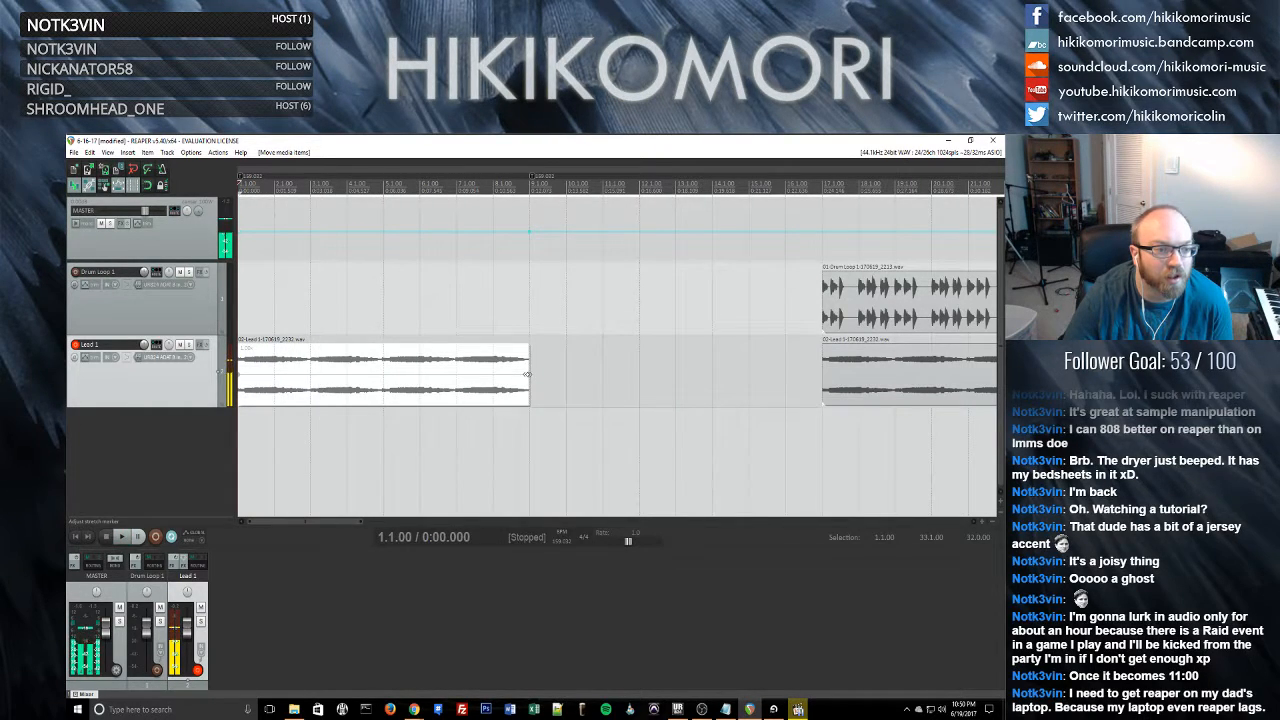
- Try to pull the stretch marker near the end of the first Lead 1 item to an earlier position
{"action": "left_click", "coordinate": [582, 374]}
{"action": "left_click", "coordinate": [535, 373]}
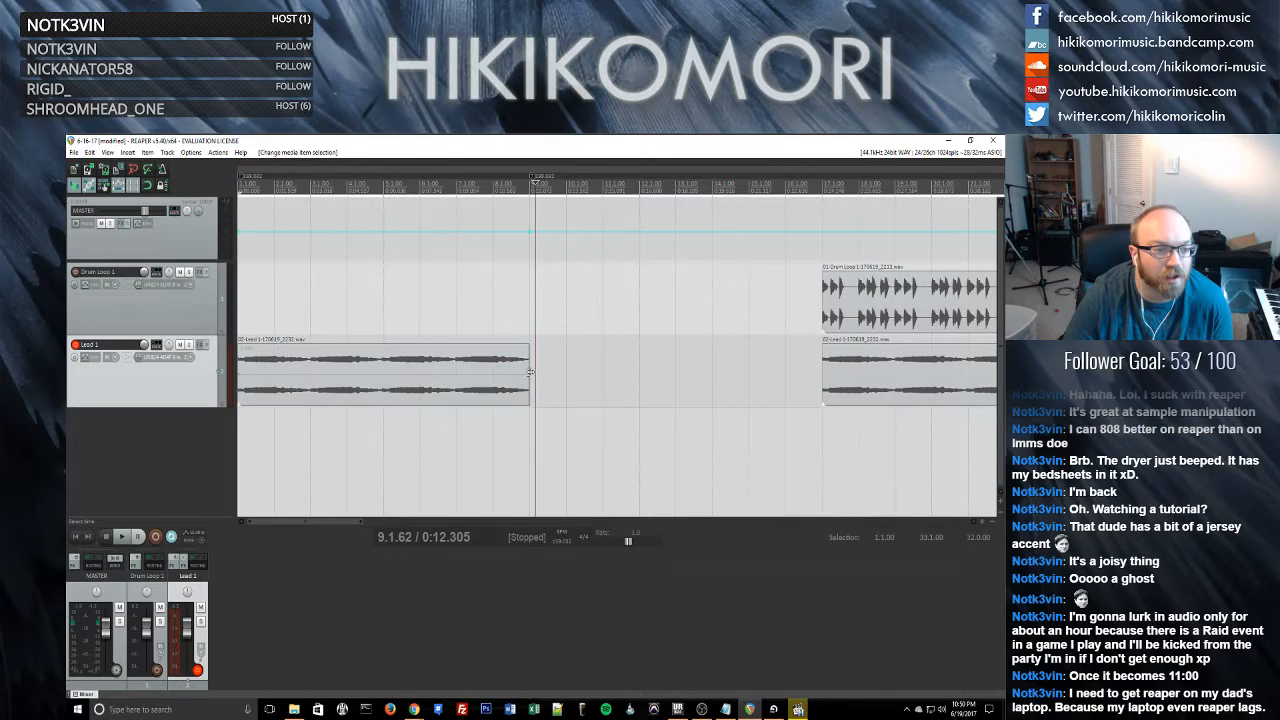
{"action": "left_click_drag", "start_coordinate": [528, 373], "coordinate": [438, 376]}
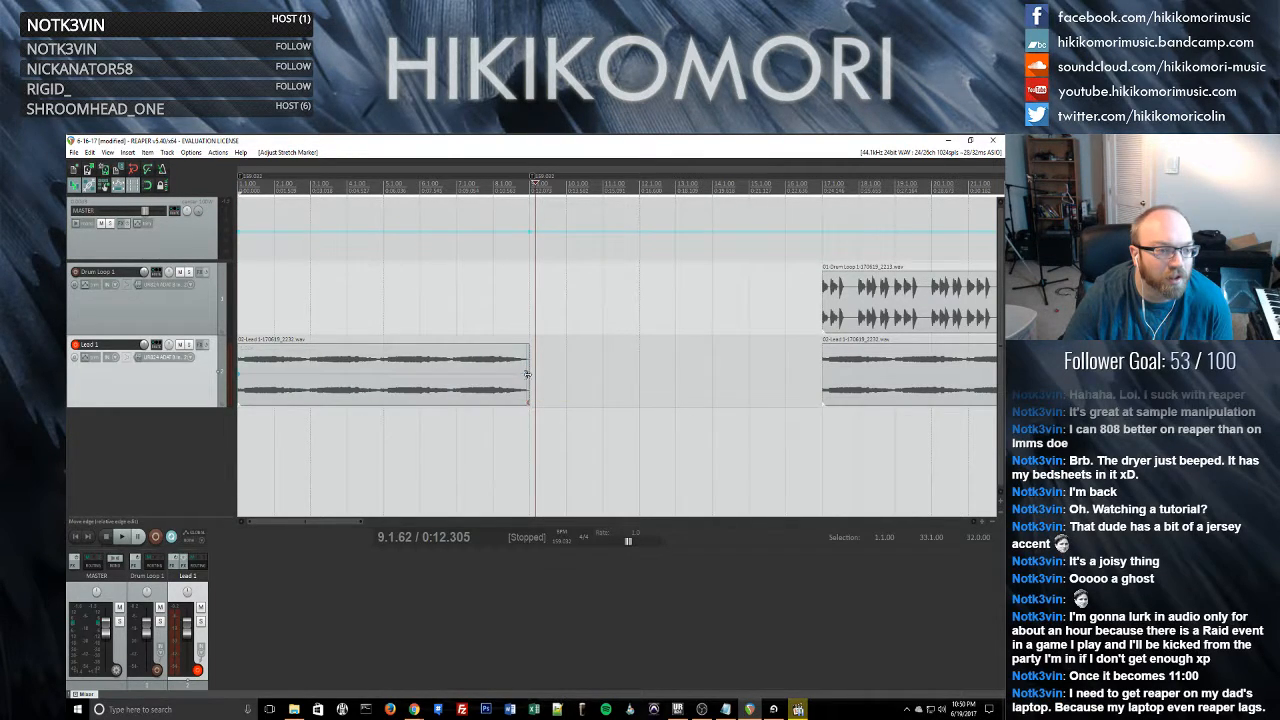
{"action": "mouse_move", "coordinate": [528, 374]}
{"action": "left_mouse_down"}
{"action": "mouse_move", "coordinate": [468, 378]}
{"action": "mouse_move", "coordinate": [582, 384]}
{"action": "mouse_move", "coordinate": [586, 367]}
{"action": "mouse_move", "coordinate": [406, 380]}
{"action": "left_mouse_up"}
{"action": "scroll", "coordinate": [526, 374], "scroll_direction": "up", "scroll_amount": 10}
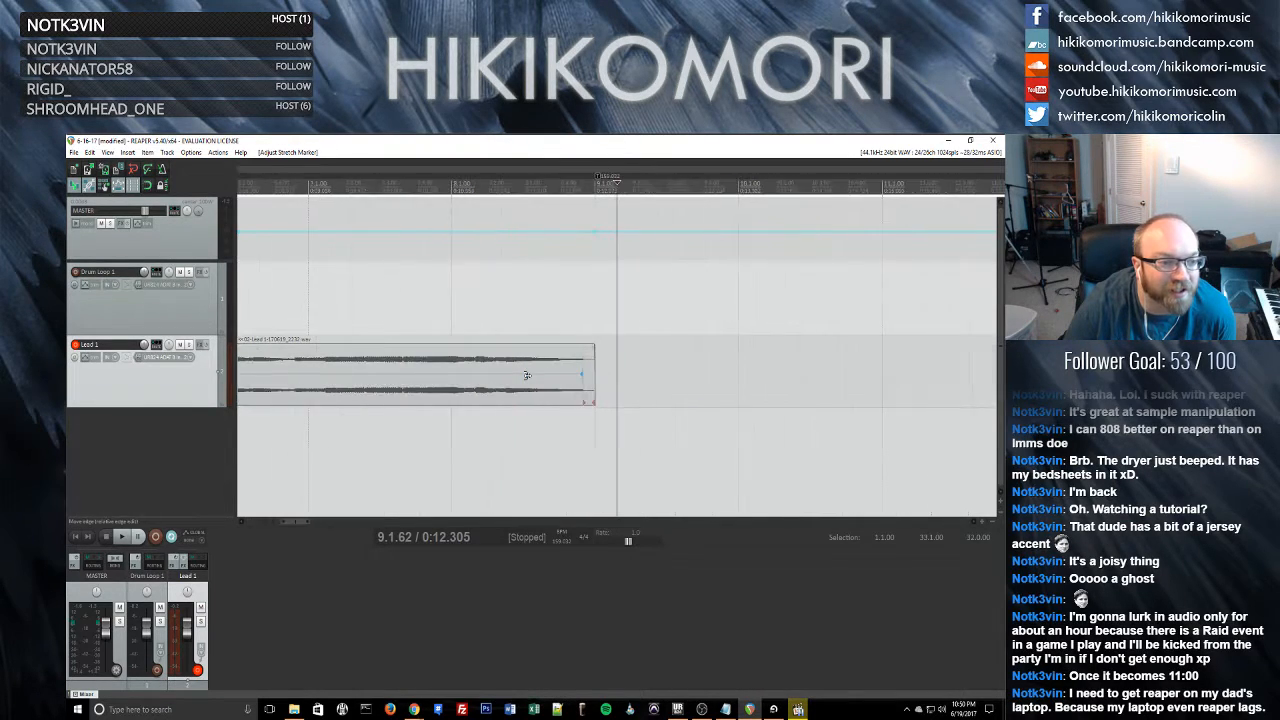
{"action": "scroll", "coordinate": [380, 371], "scroll_direction": "down", "scroll_amount": 2}
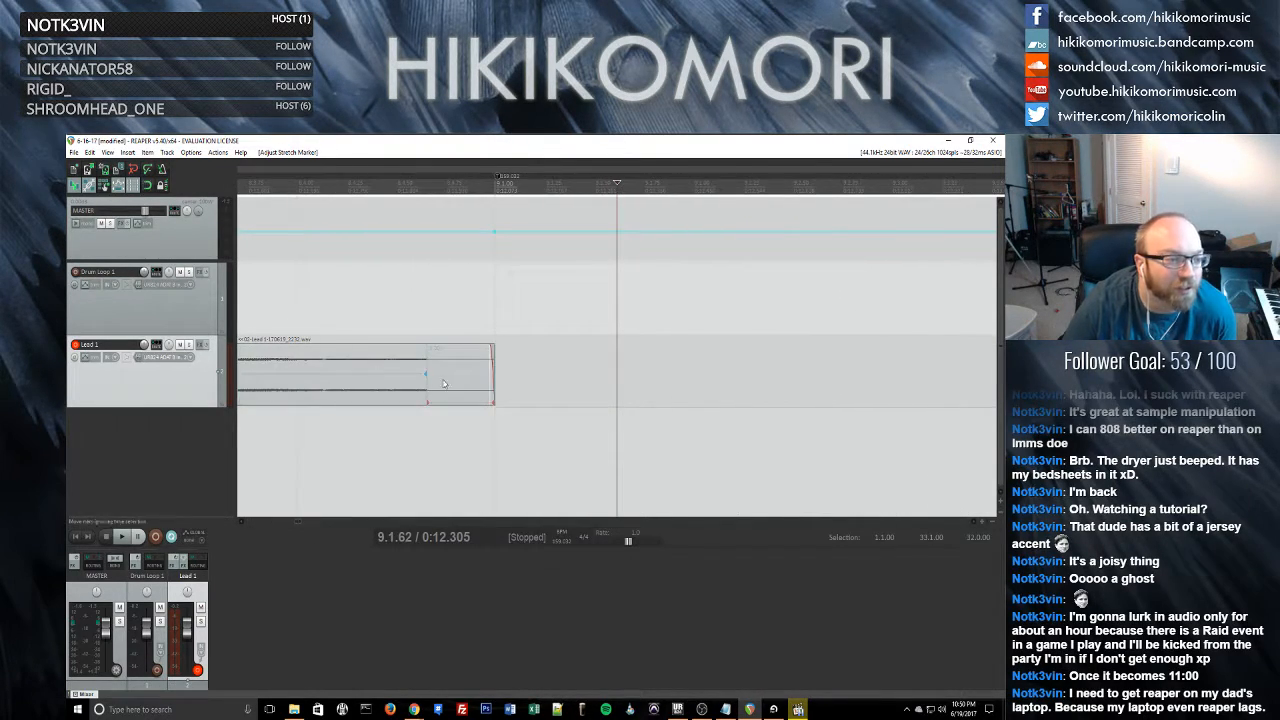
- Move the stretch marker near the end of the first Lead 1 item slightly later and play it briefly
{"action": "left_click", "coordinate": [437, 377]}
{"action": "scroll", "coordinate": [440, 377], "scroll_direction": "up", "scroll_amount": 6}
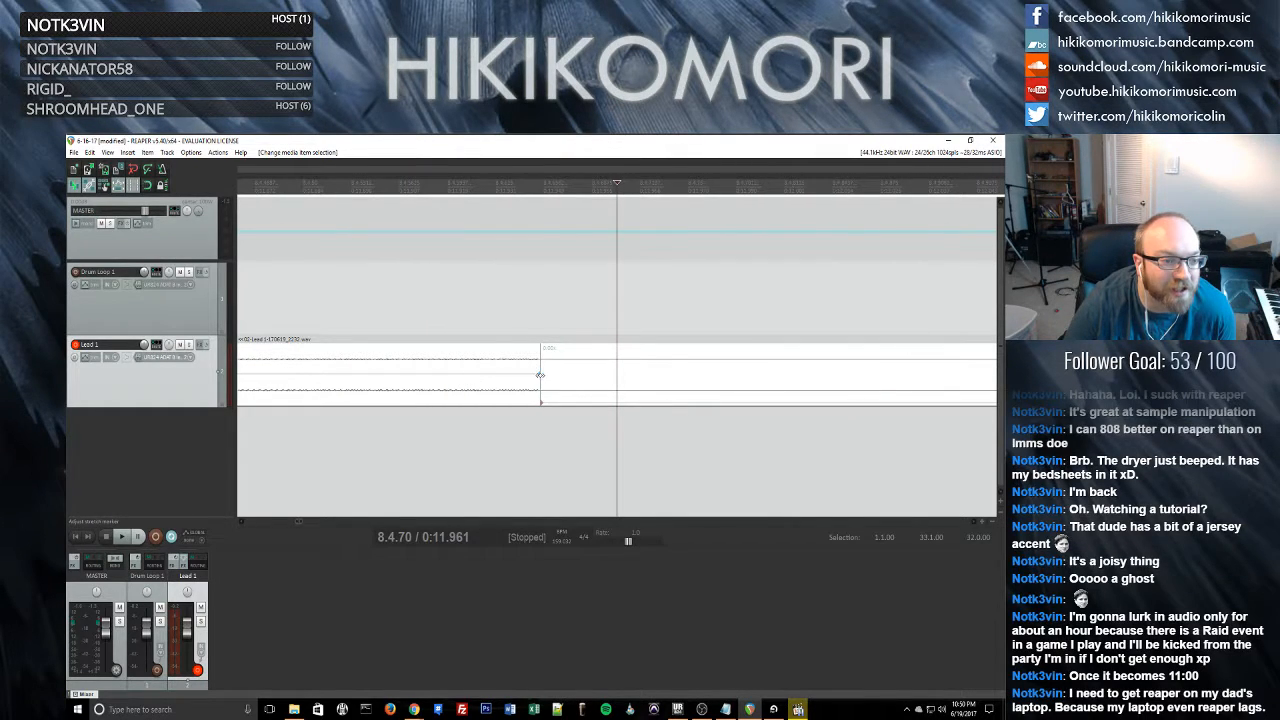
{"action": "left_click_drag", "start_coordinate": [540, 375], "coordinate": [702, 384]}
{"action": "key", "text": "space"}
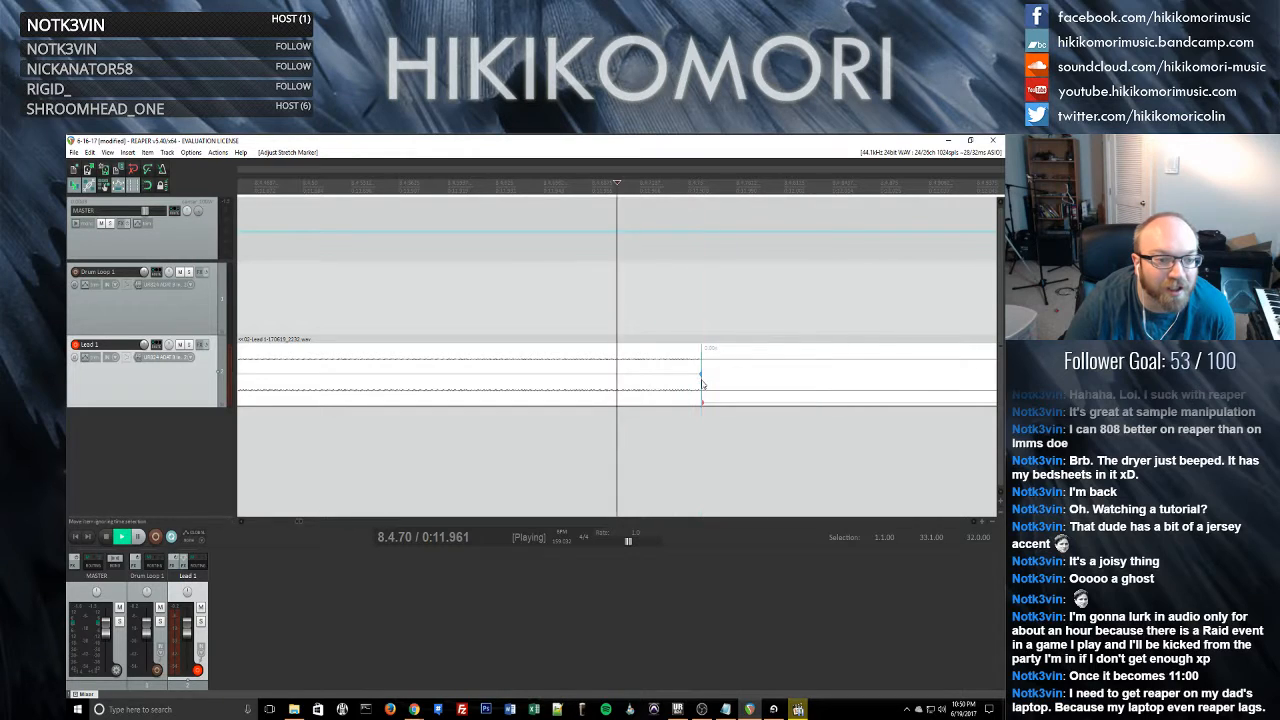
{"action": "key", "text": "space"}
{"action": "scroll", "coordinate": [703, 378], "scroll_direction": "down", "scroll_amount": 10}
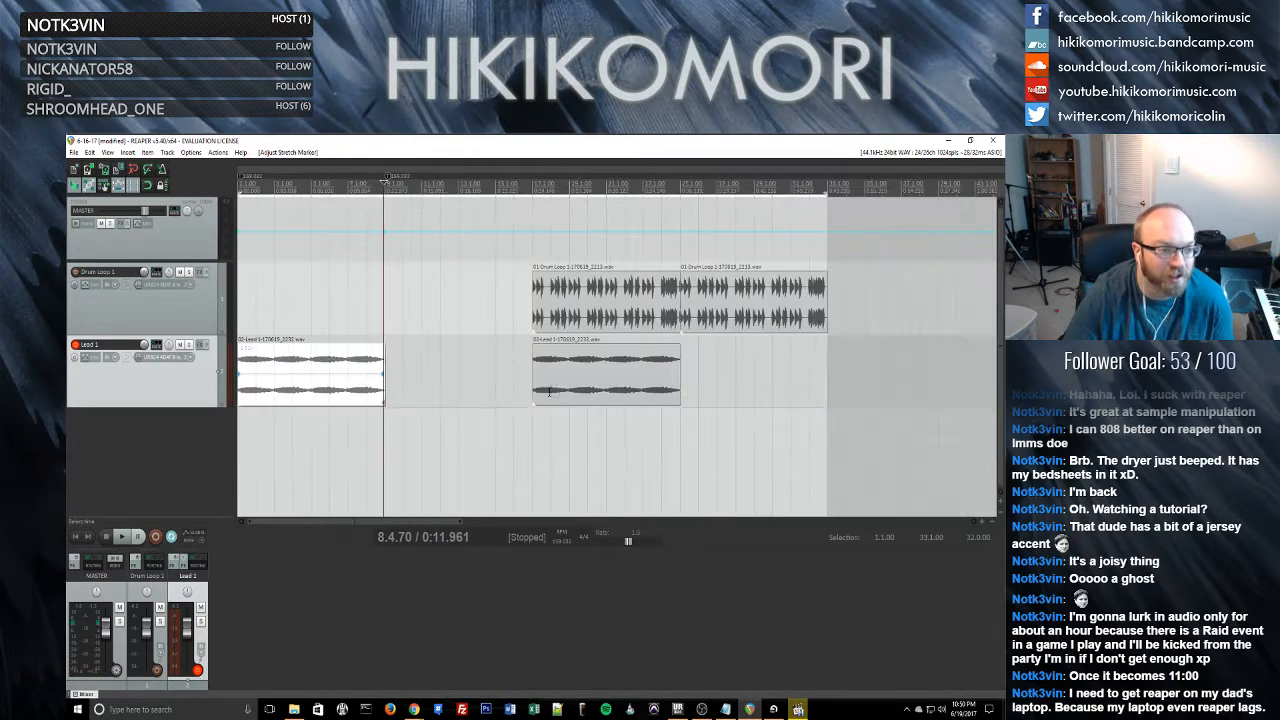
- Add a stretch marker at 4.2.16 in the first Lead 1 item and move it toward the item's end
{"action": "double_click", "coordinate": [297, 381]}
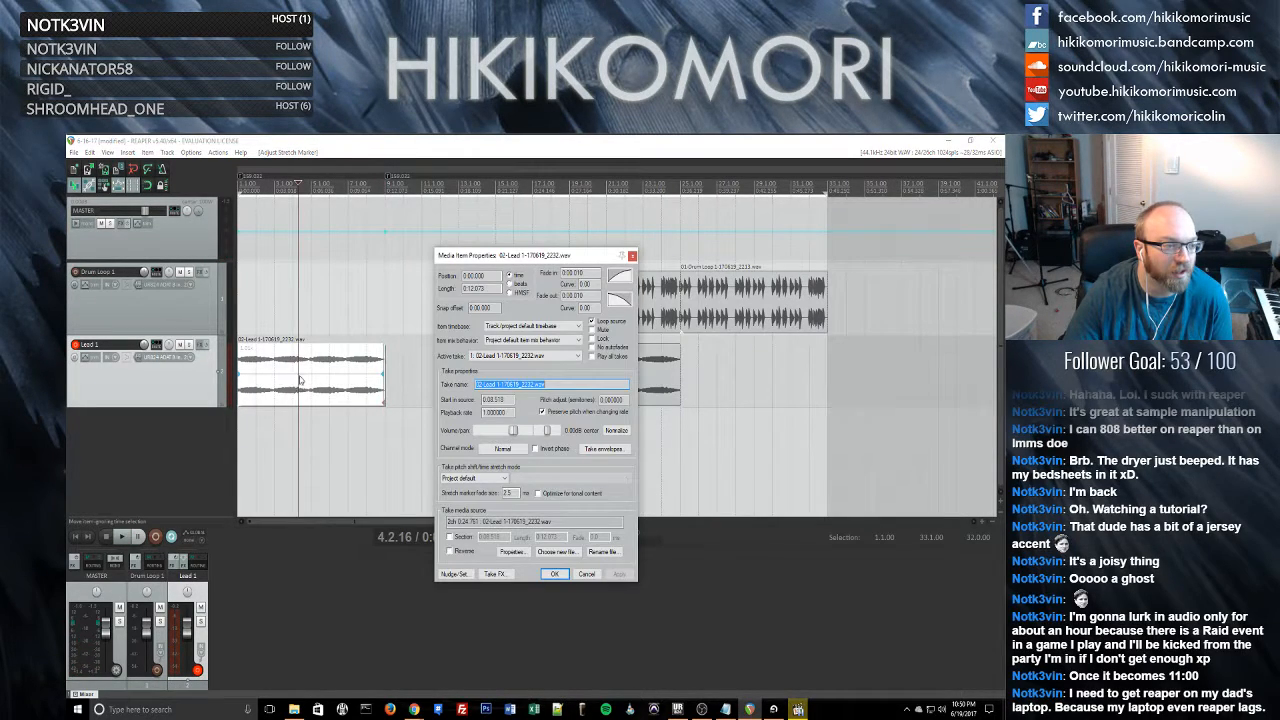
{"action": "key", "text": "Escape"}
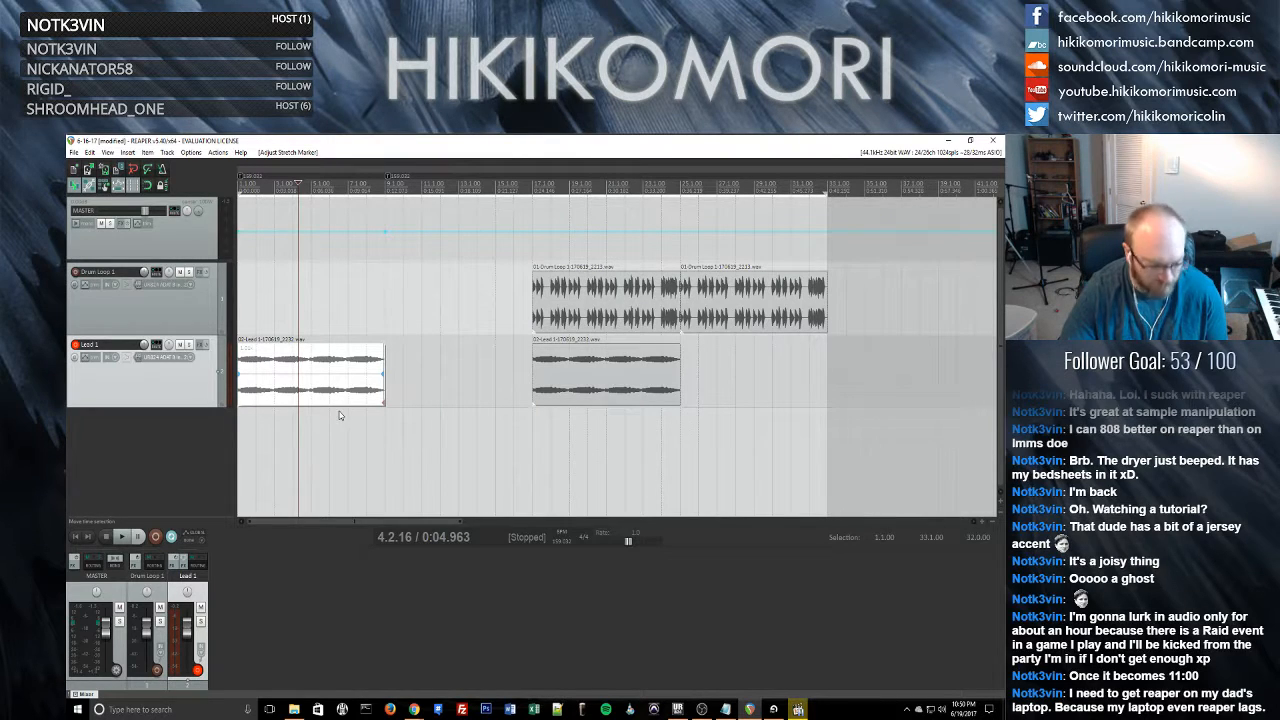
{"action": "key", "text": "shift+w"}
{"action": "mouse_move", "coordinate": [298, 375]}
{"action": "left_mouse_down"}
{"action": "mouse_move", "coordinate": [245, 372]}
{"action": "mouse_move", "coordinate": [391, 376]}
{"action": "left_mouse_up"}
- Play the first Lead 1 item from the project start to hear the effect of the 4.2.16 marker
{"action": "key", "text": "space"}
{"action": "key", "text": "space"}
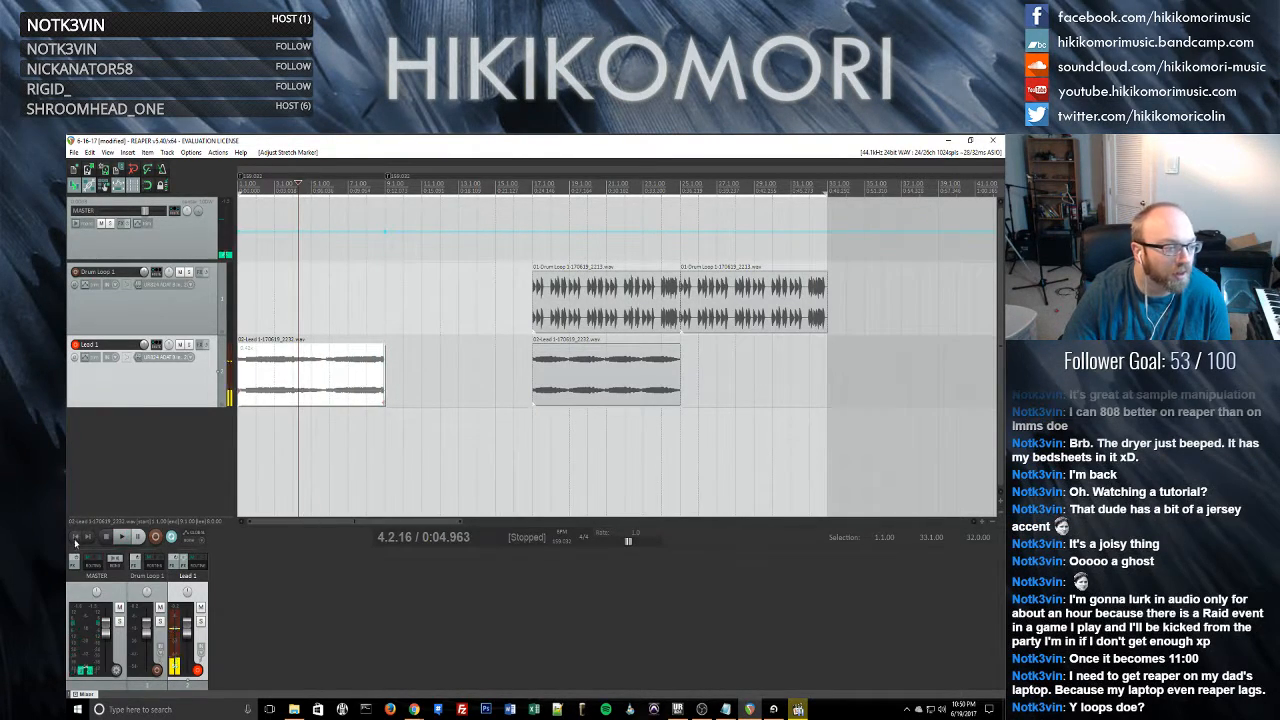
{"action": "left_click", "coordinate": [75, 537]}
{"action": "key", "text": "space"}
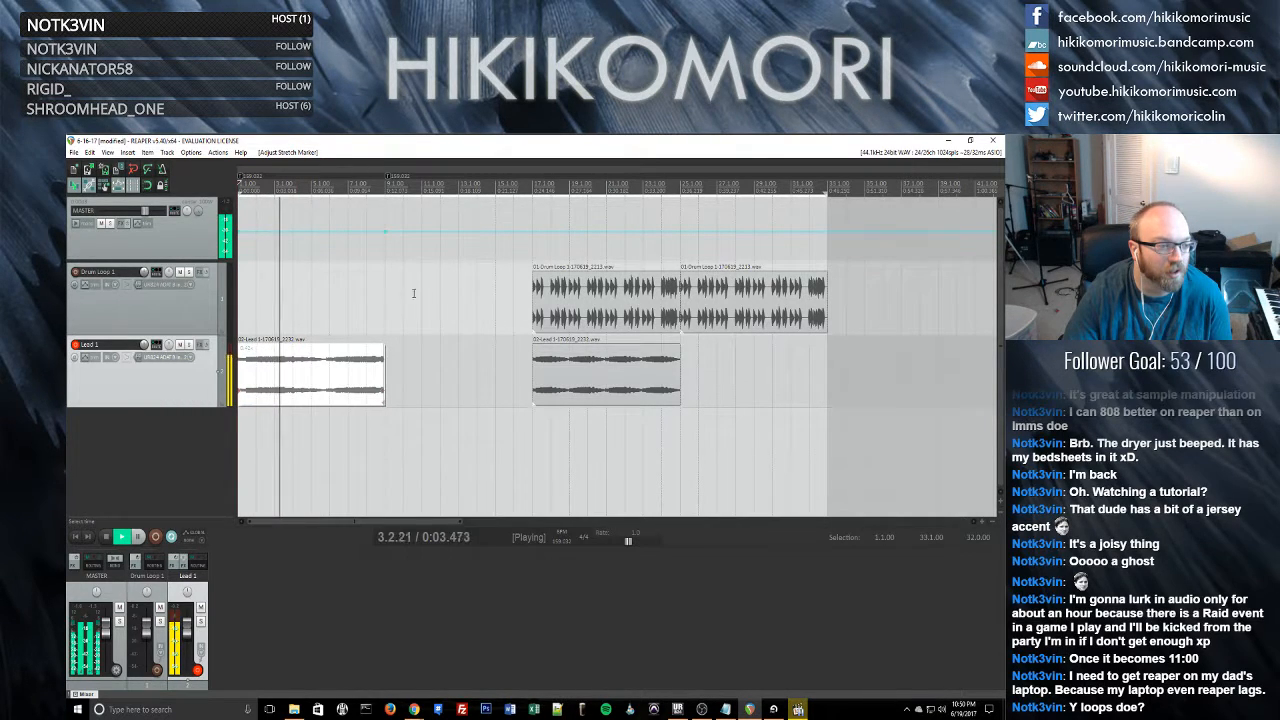
{"action": "key", "text": "space"}
- Add a stretch marker at 5.3.36 in the first Lead 1 item, pull it toward the item's end, and play briefly
{"action": "left_click", "coordinate": [322, 378]}
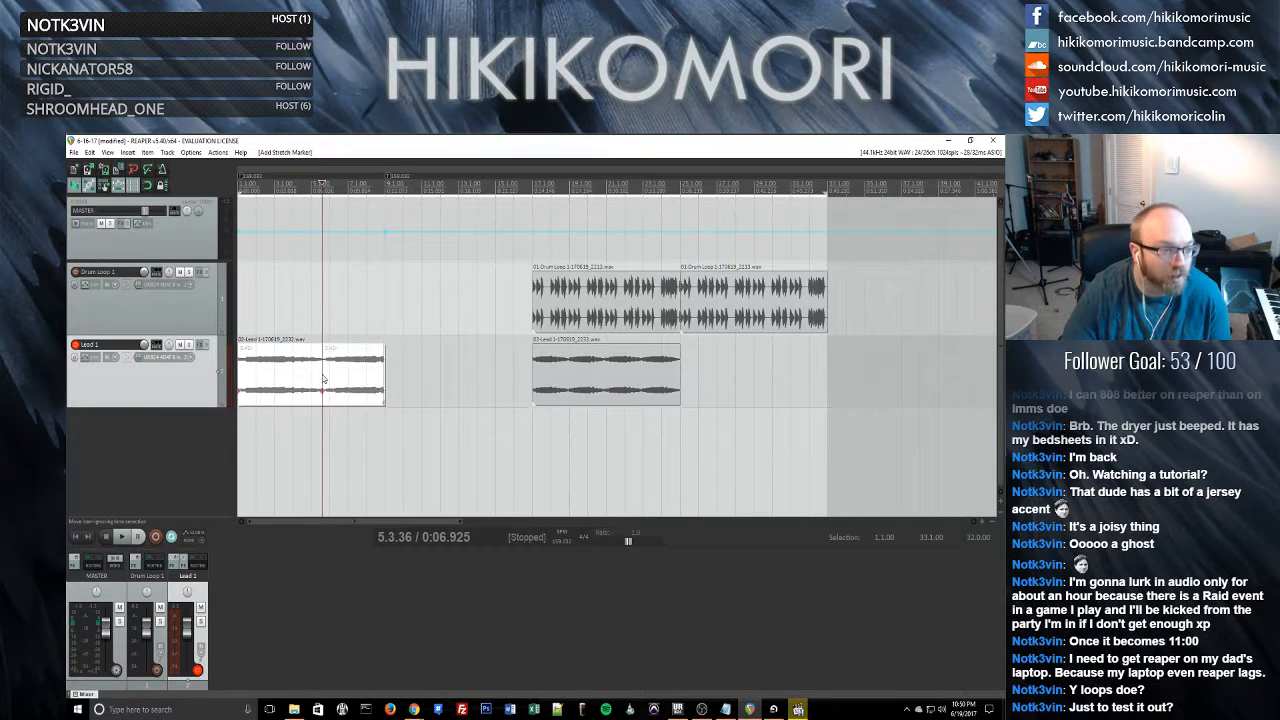
{"action": "left_click_drag", "start_coordinate": [322, 386], "coordinate": [408, 387]}
{"action": "key", "text": "space"}
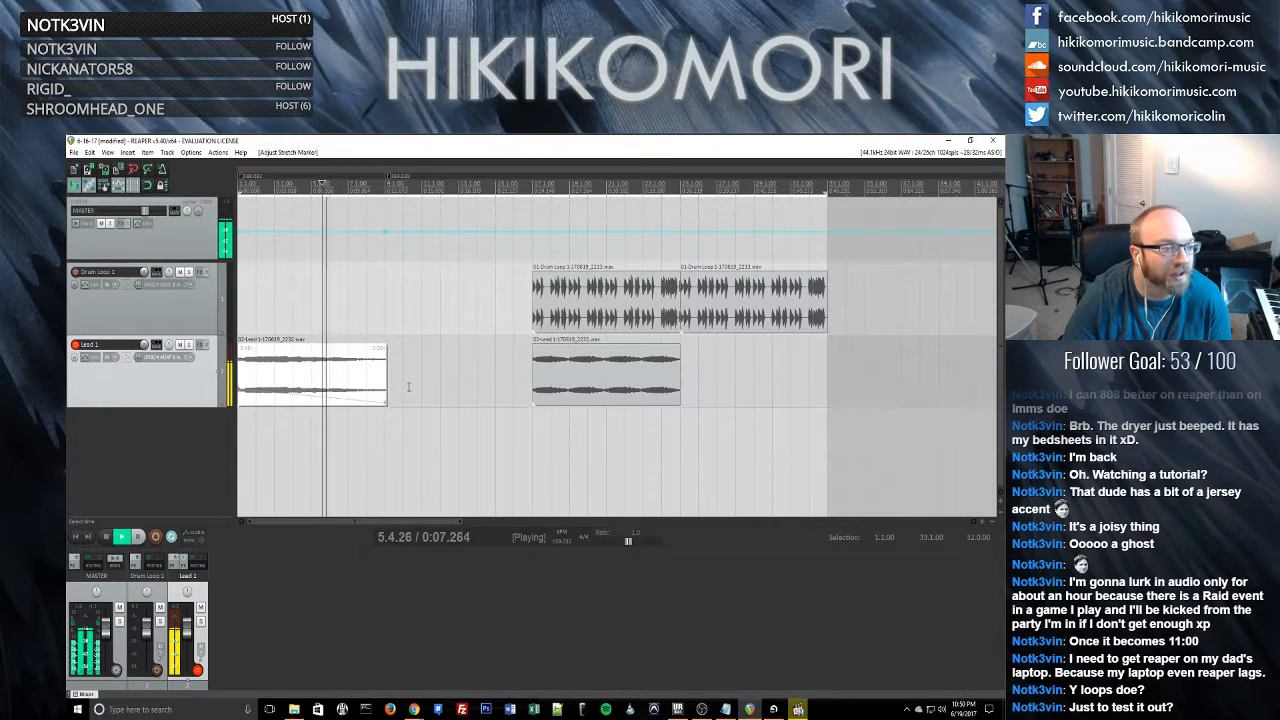
{"action": "key", "text": "space"}
- Return to 1.1.00 and play the first Lead 1 item to hear its heavily slowed section
{"action": "left_click", "coordinate": [76, 540]}
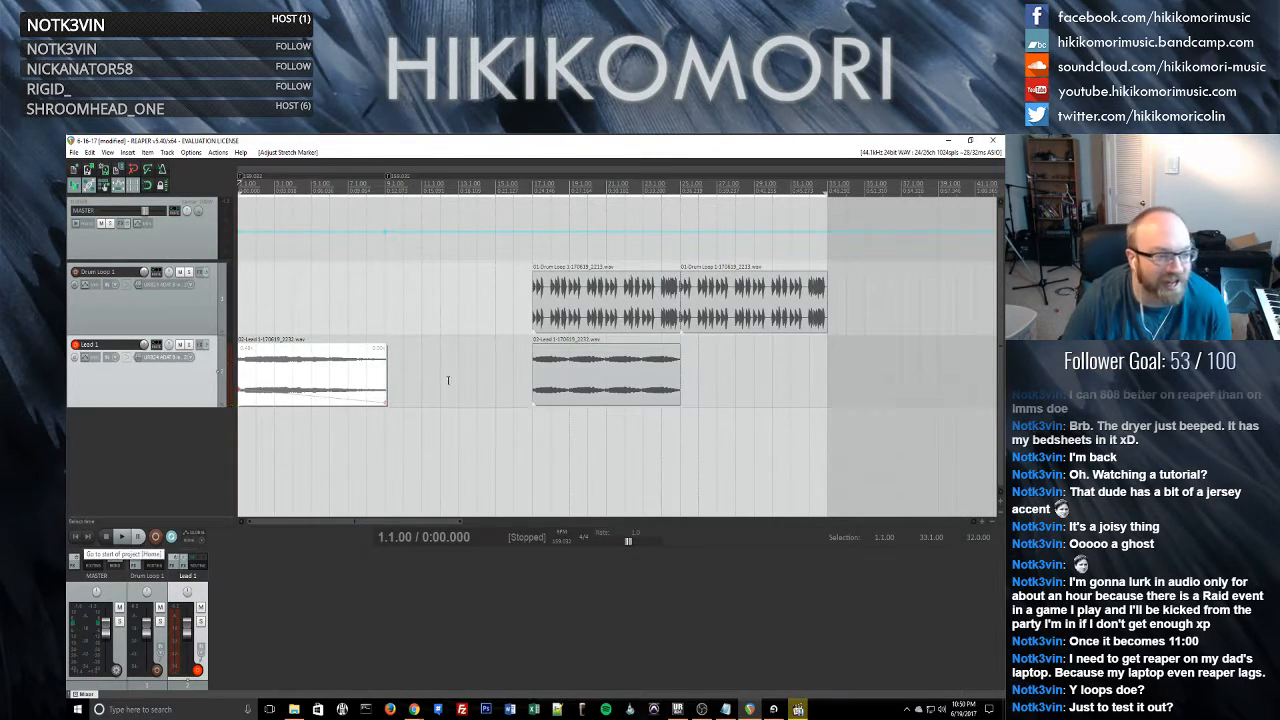
{"action": "key", "text": "space"}
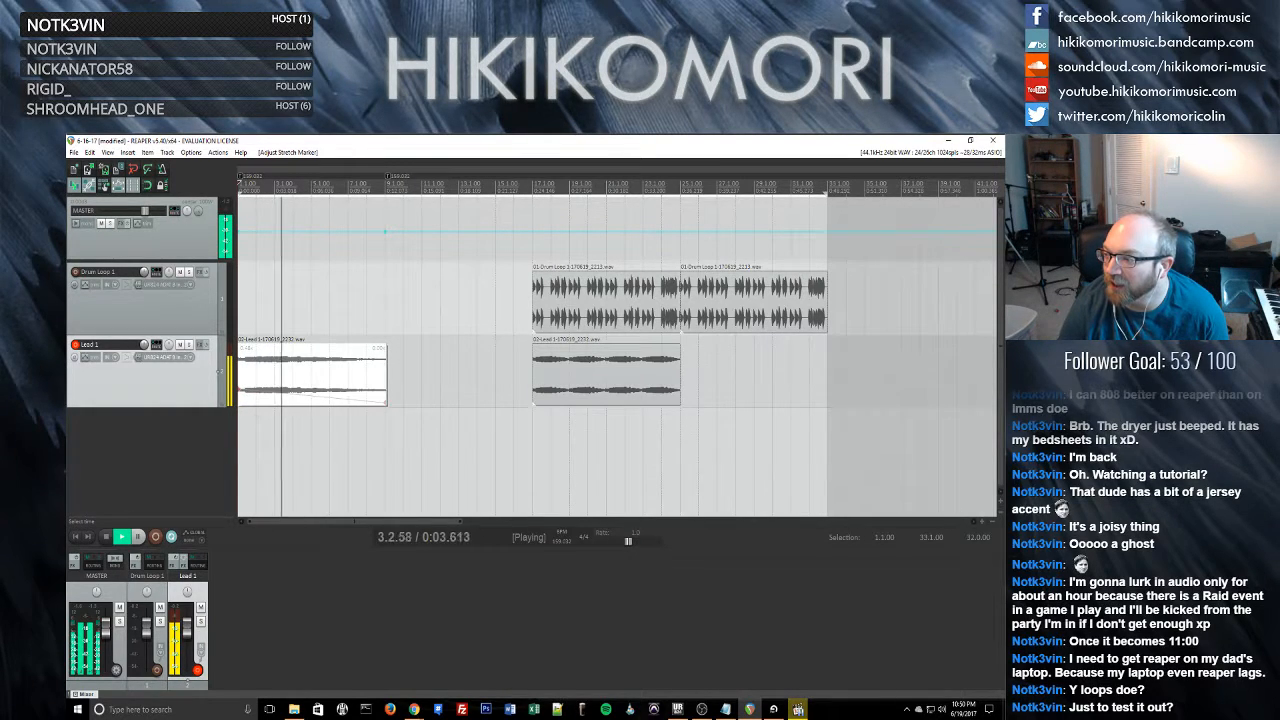
{"action": "key", "text": "space"}
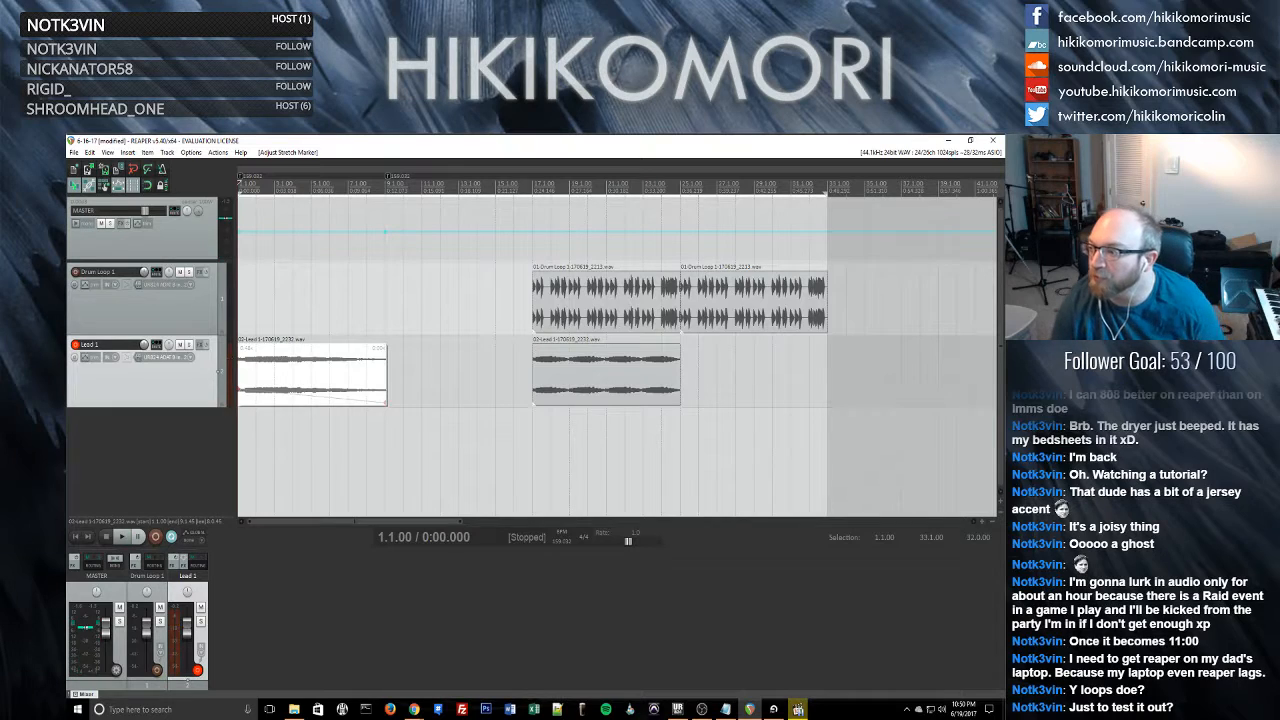
{"action": "key", "text": "alt+Tab"}
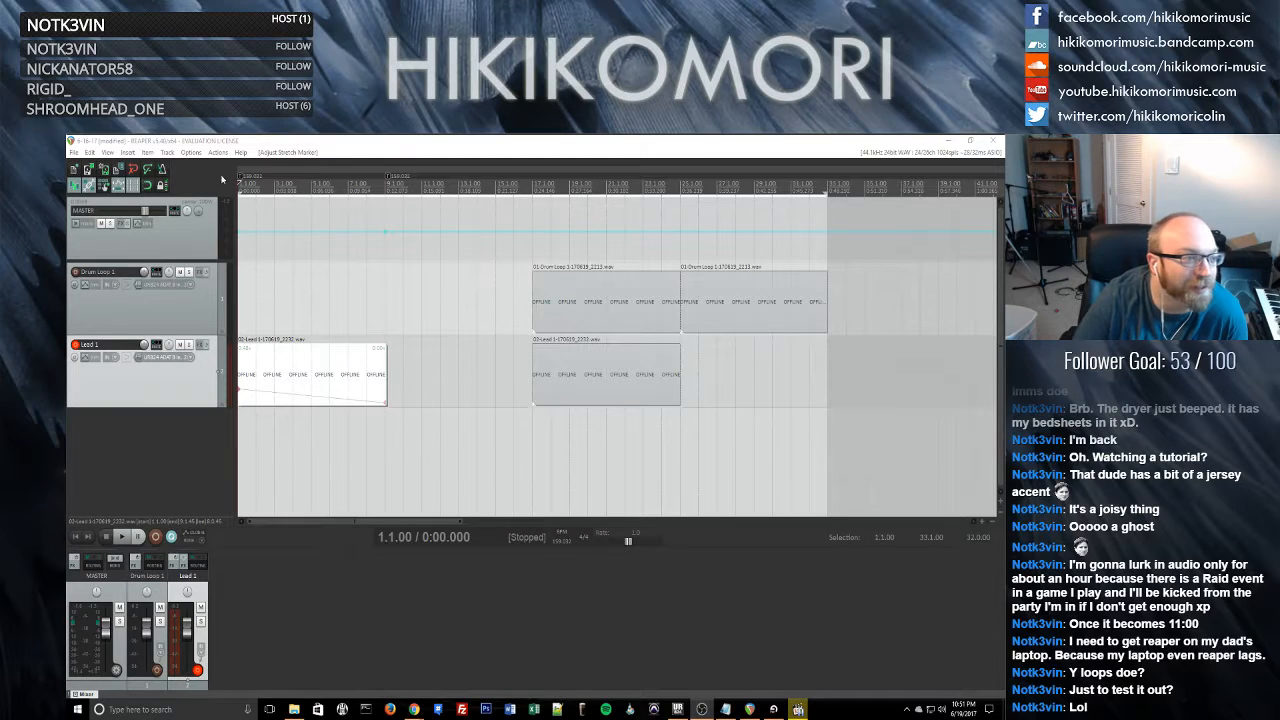
{"action": "left_click", "coordinate": [201, 155]}
{"action": "left_click", "coordinate": [201, 155]}
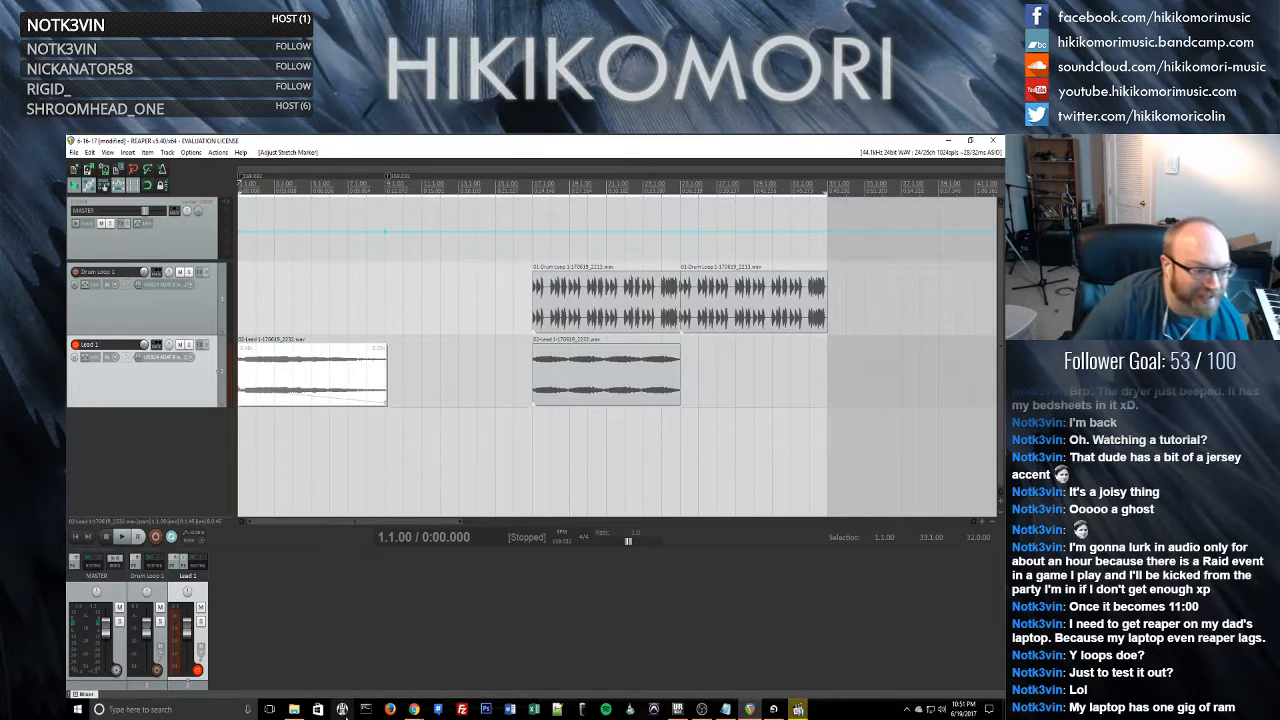
- Switch to File Explorer at the [99Sounds] 99 Drum Samples "Samples" folder and position its window over the project
{"action": "left_click", "coordinate": [294, 709]}
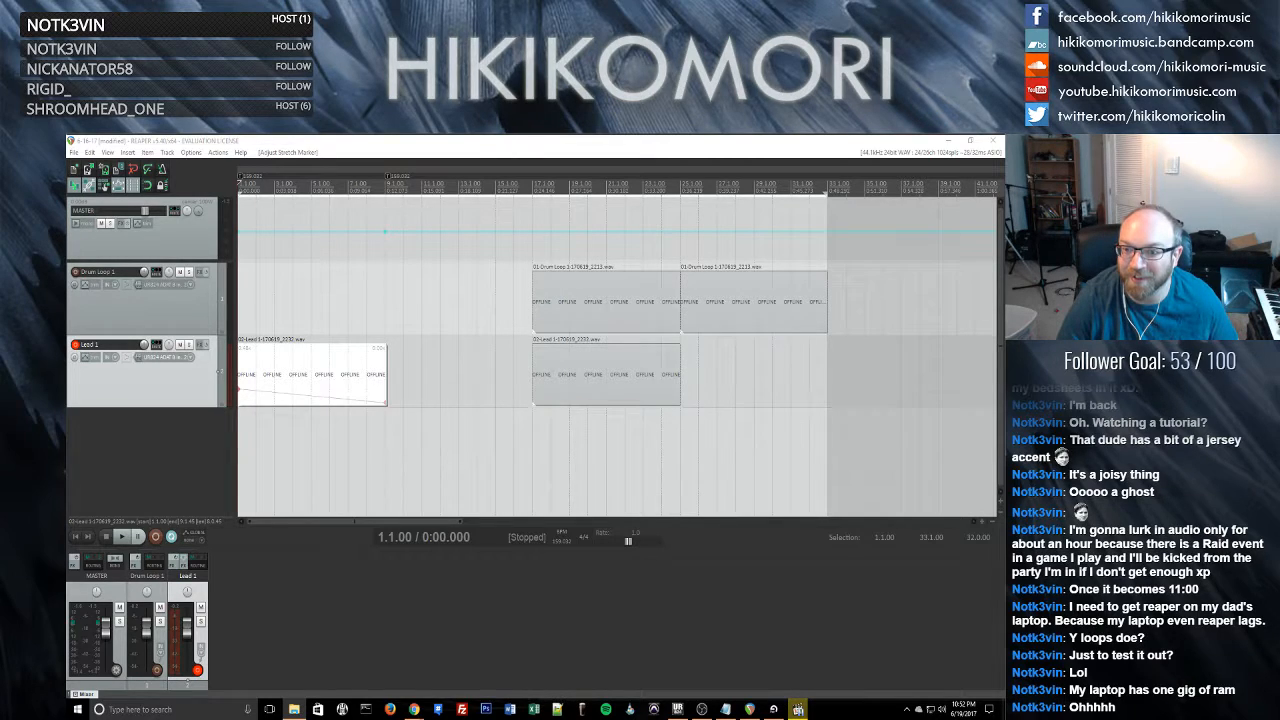
{"action": "left_click_drag", "start_coordinate": [1003, 240], "coordinate": [616, 232]}
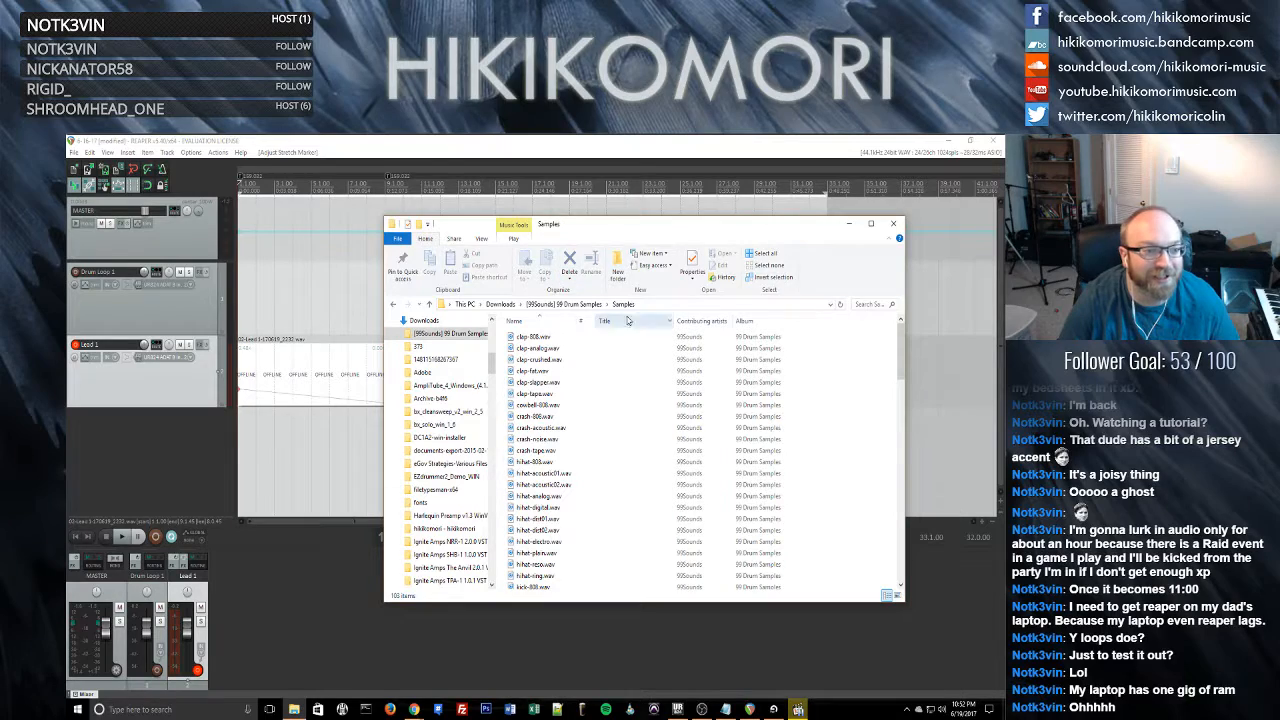
{"action": "left_click_drag", "start_coordinate": [640, 235], "coordinate": [710, 278]}
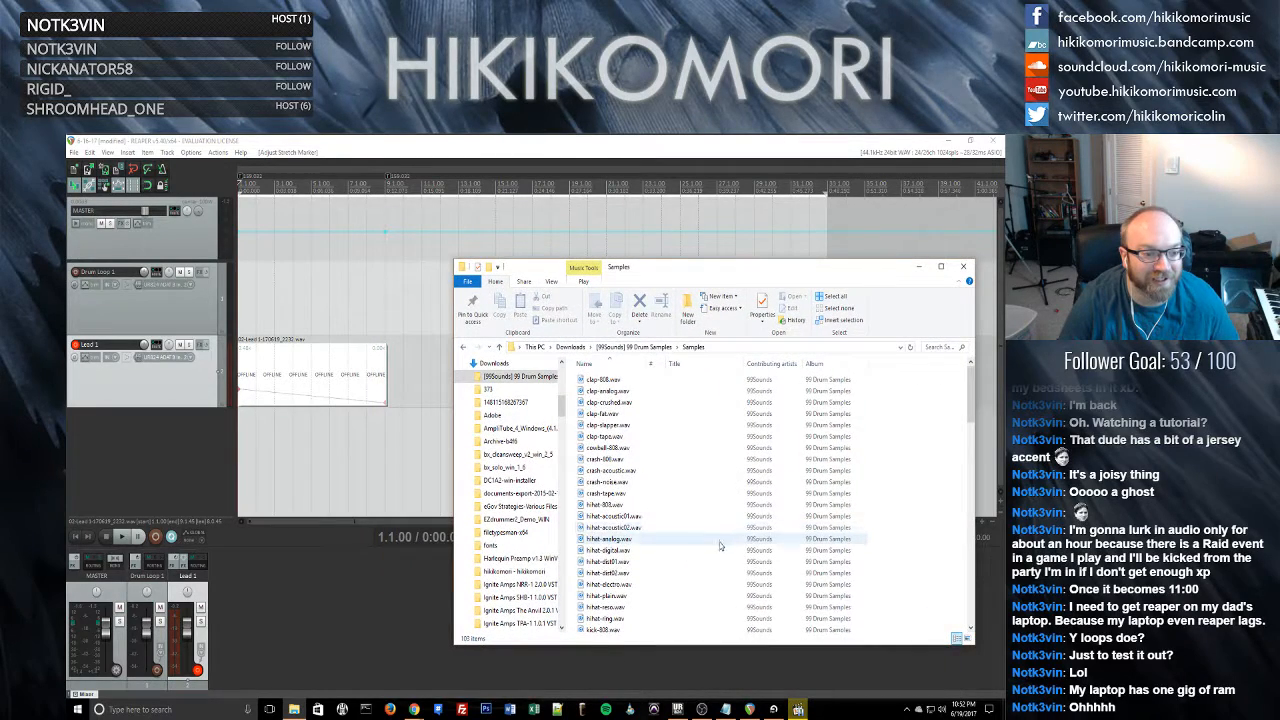
{"action": "left_click", "coordinate": [670, 459]}
{"action": "key", "text": "ctrl+a"}
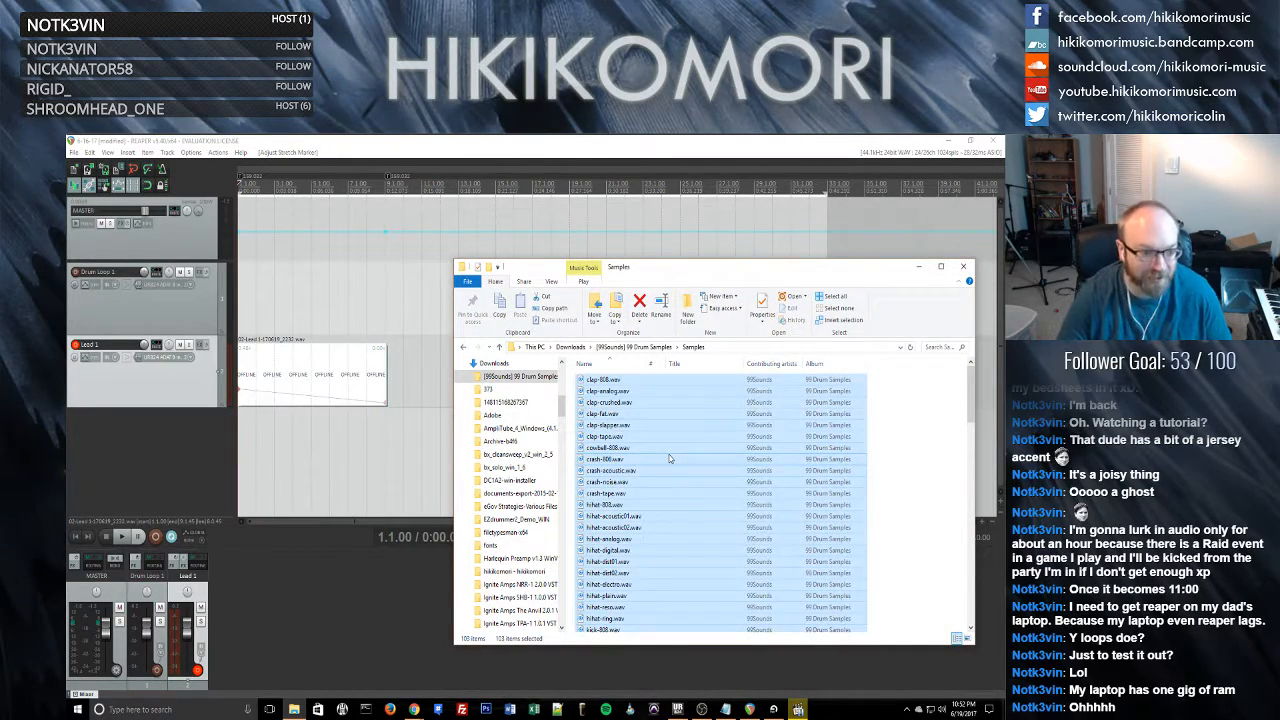
{"action": "right_click", "coordinate": [670, 459]}
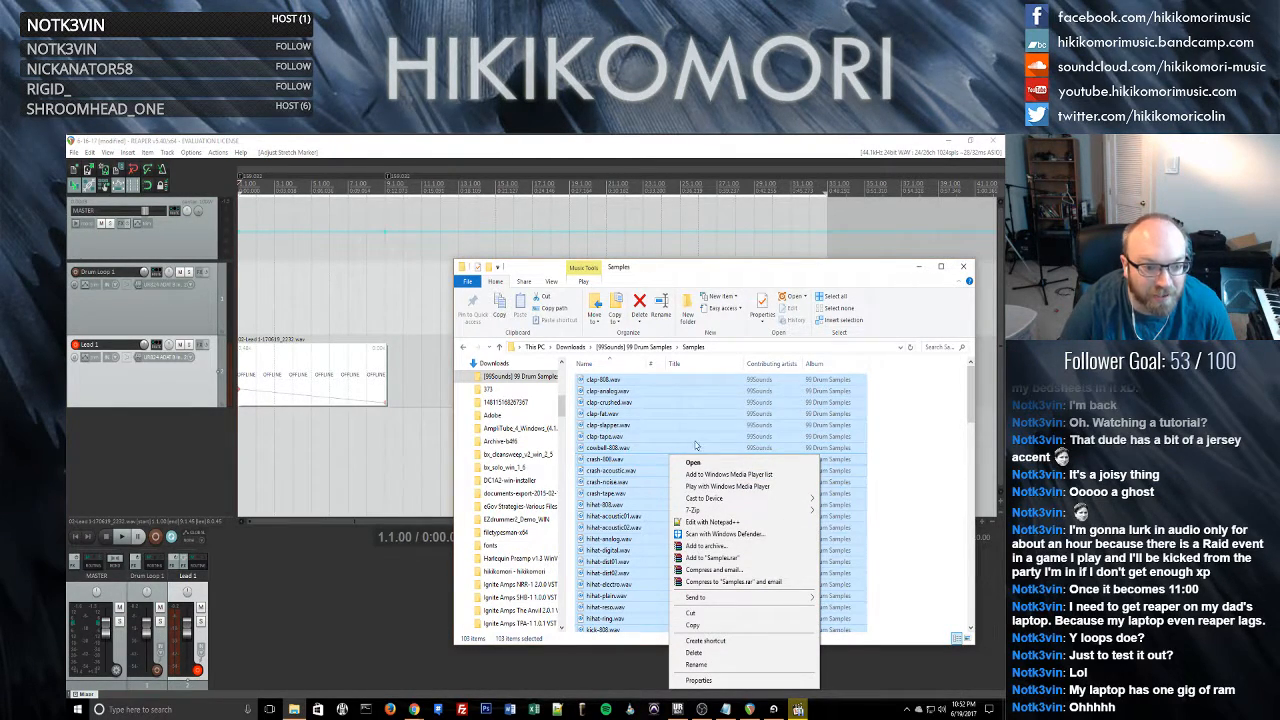
{"action": "left_click", "coordinate": [645, 422]}
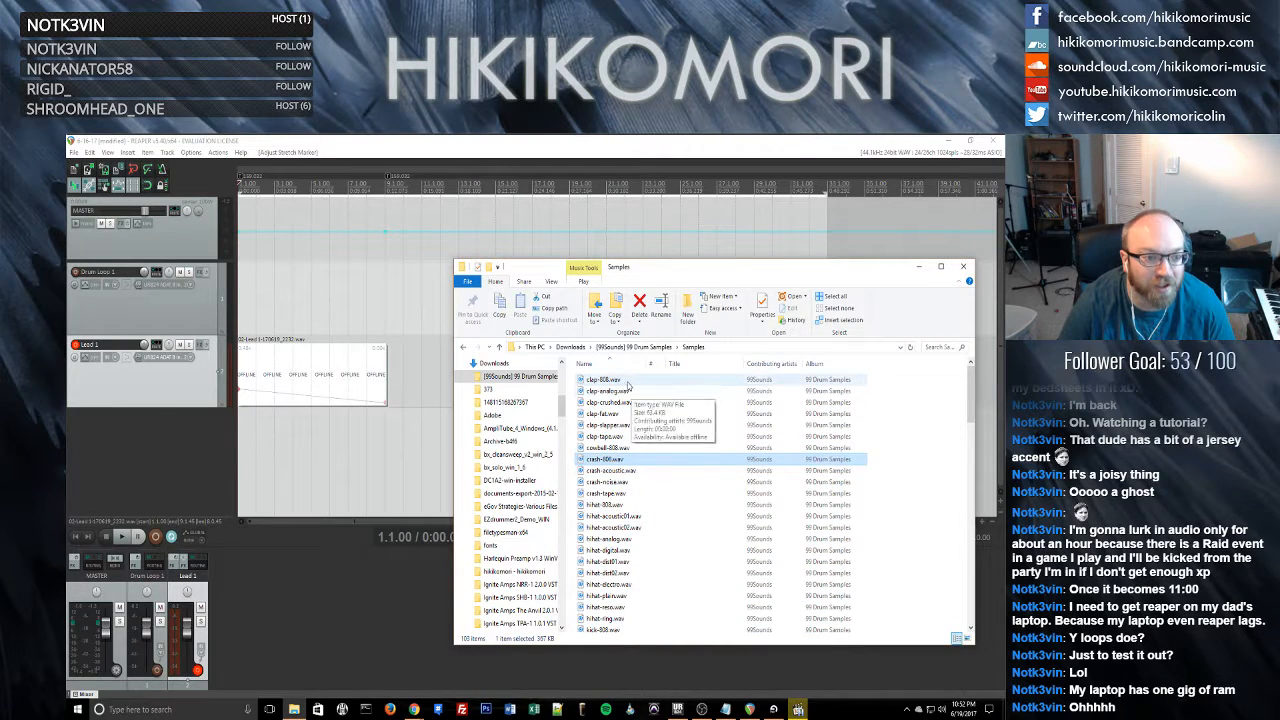
- Bring up the media player and place its window beside the Samples folder
{"action": "right_click", "coordinate": [630, 382]}
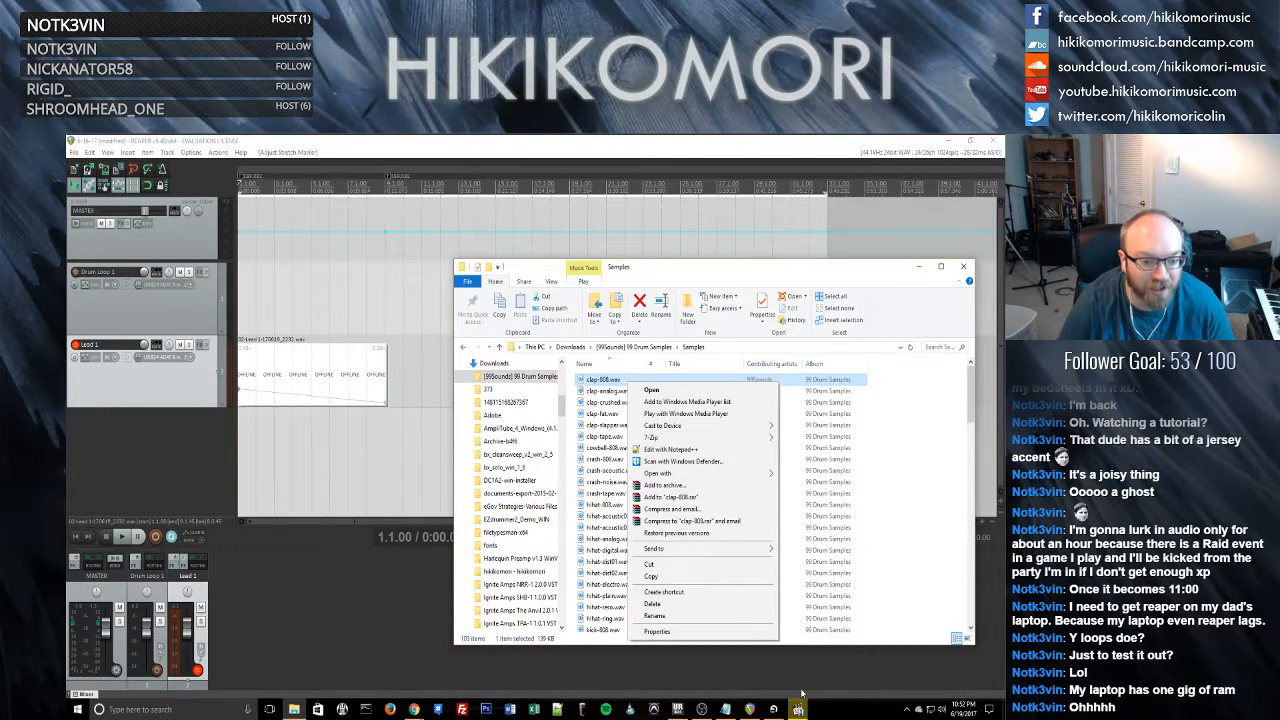
{"action": "left_click", "coordinate": [648, 391]}
{"action": "left_click_drag", "start_coordinate": [531, 305], "coordinate": [378, 336]}
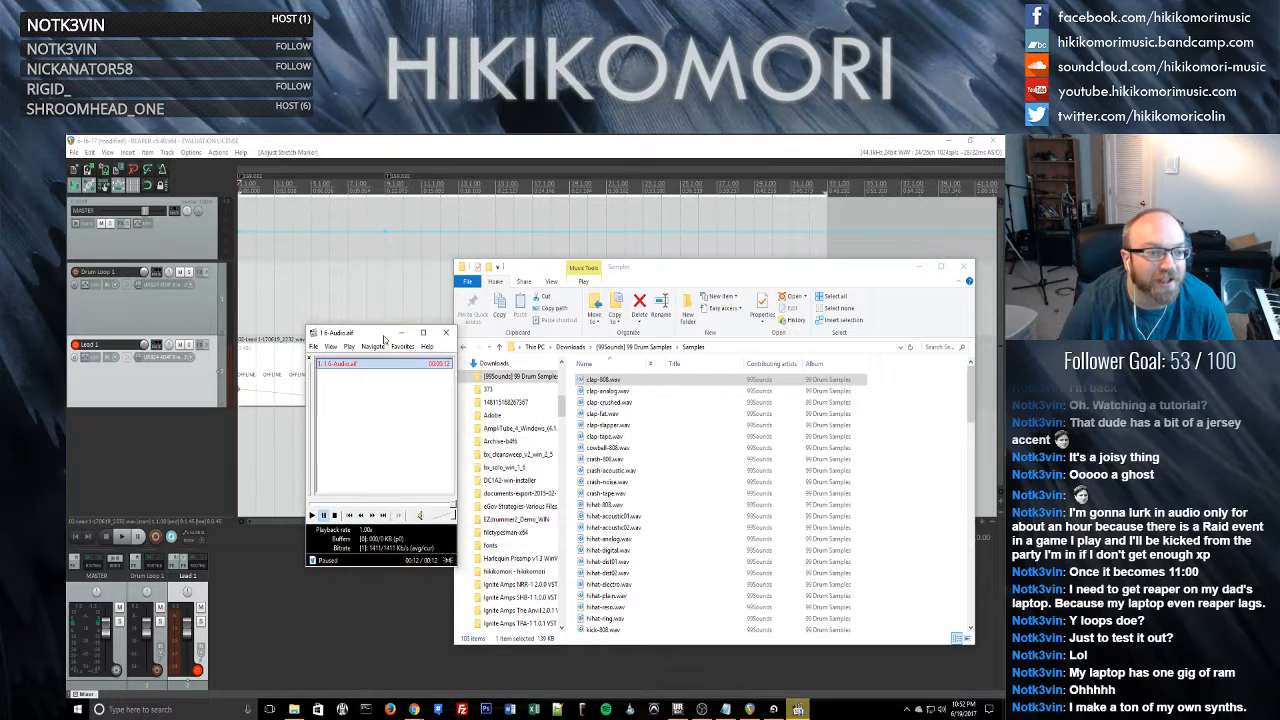
- Add all the drum samples to the media player's playlist and play them starting from clap-808.wav
{"action": "left_click", "coordinate": [696, 393]}
{"action": "key", "text": "ctrl+a"}
{"action": "left_click_drag", "start_coordinate": [618, 385], "coordinate": [385, 383]}
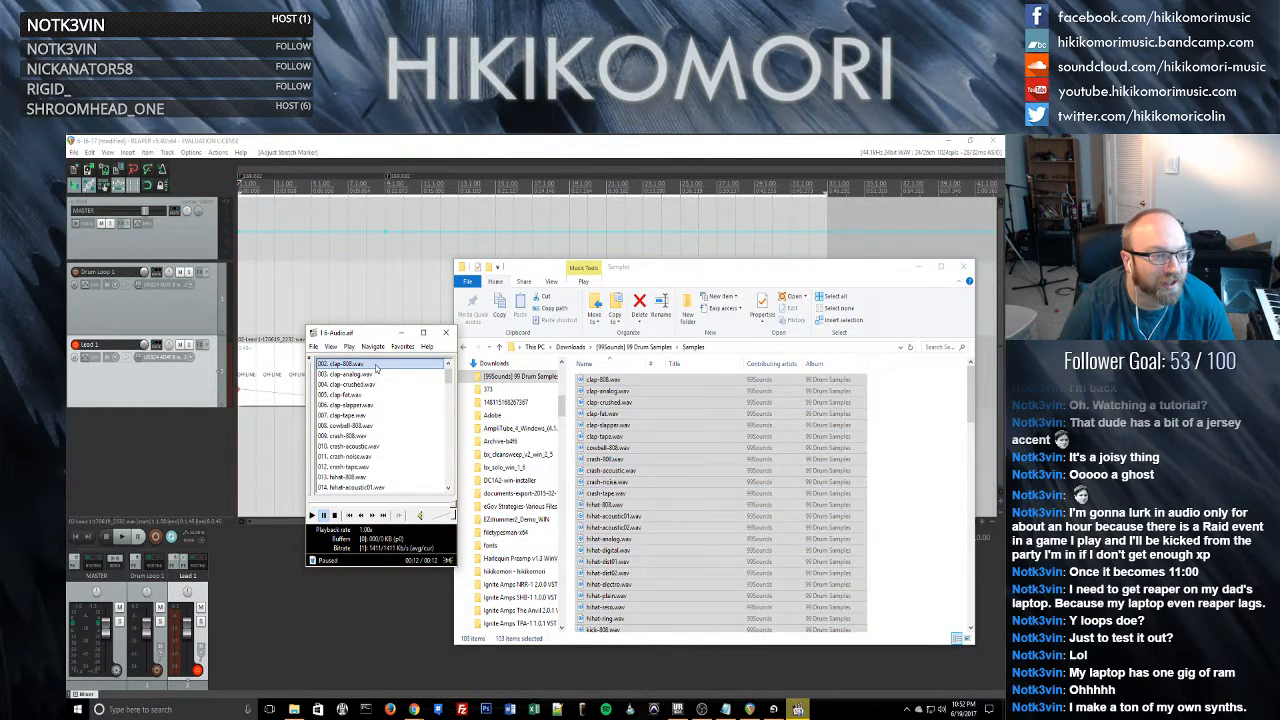
{"action": "scroll", "coordinate": [390, 379], "scroll_direction": "up", "scroll_amount": 1}
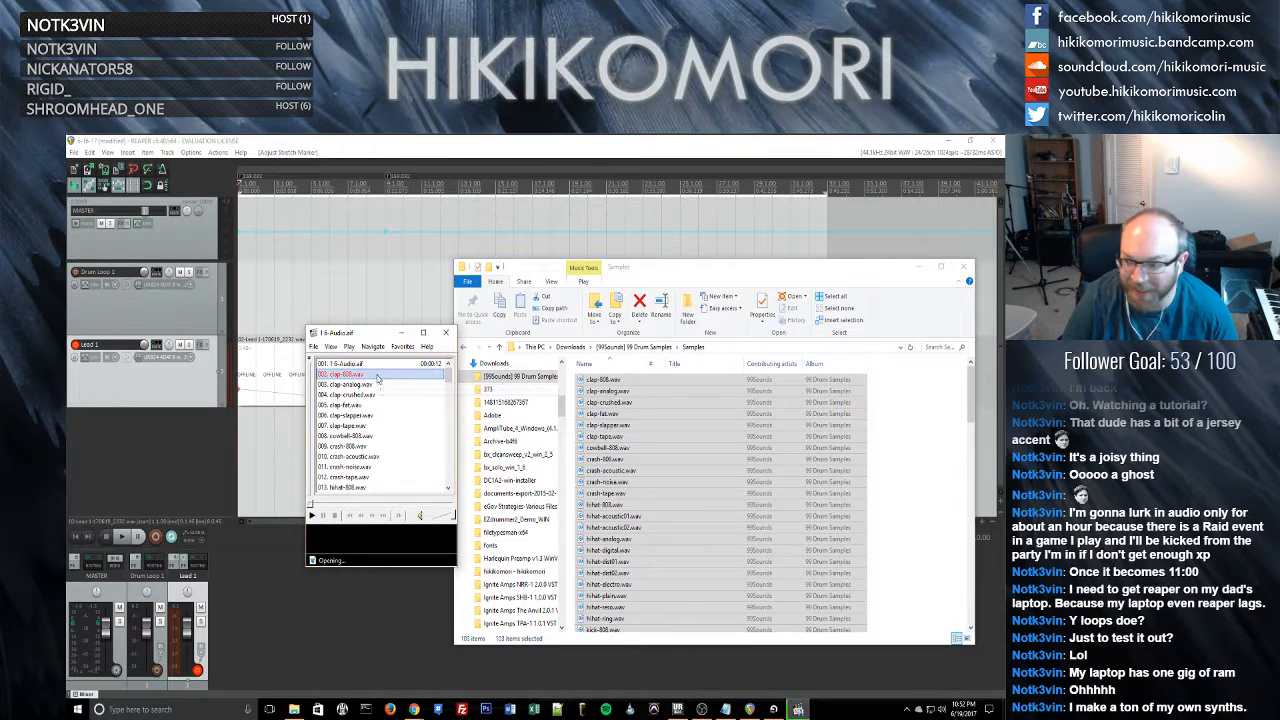
{"action": "double_click", "coordinate": [378, 376]}
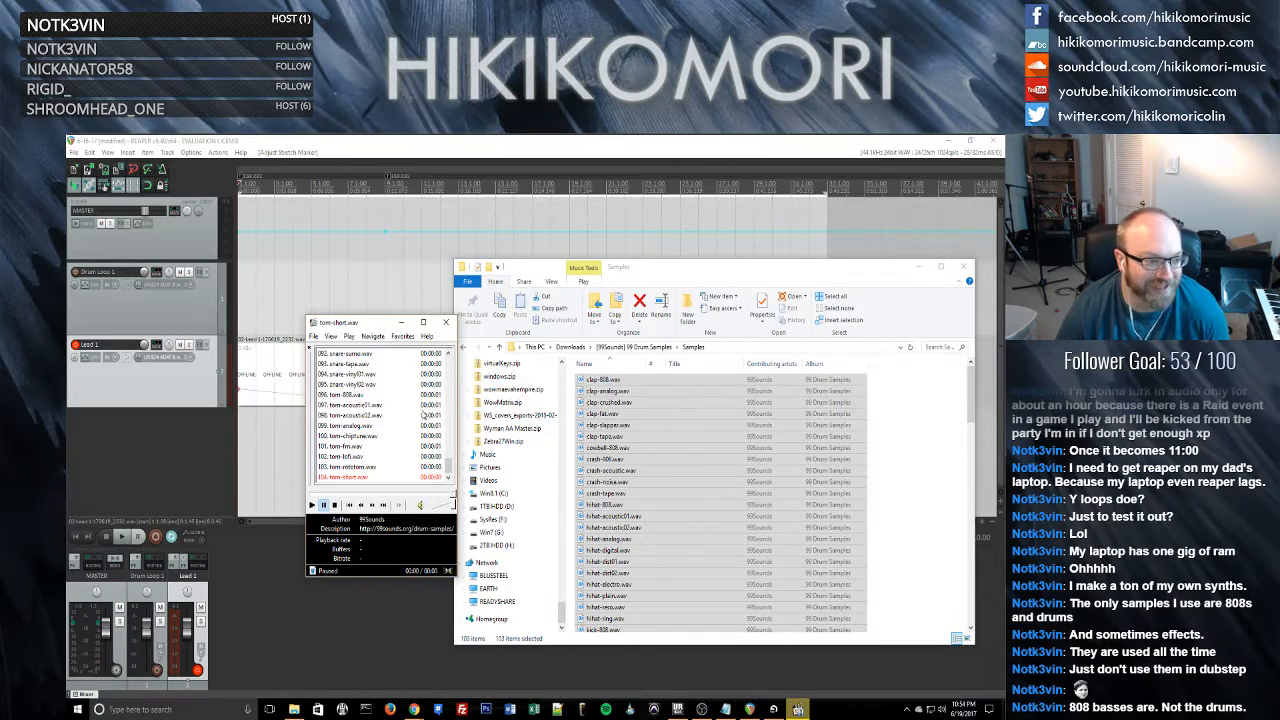
- Close the media player, deselect the sample files, and switch back to the REAPER project
{"action": "left_click", "coordinate": [446, 323]}
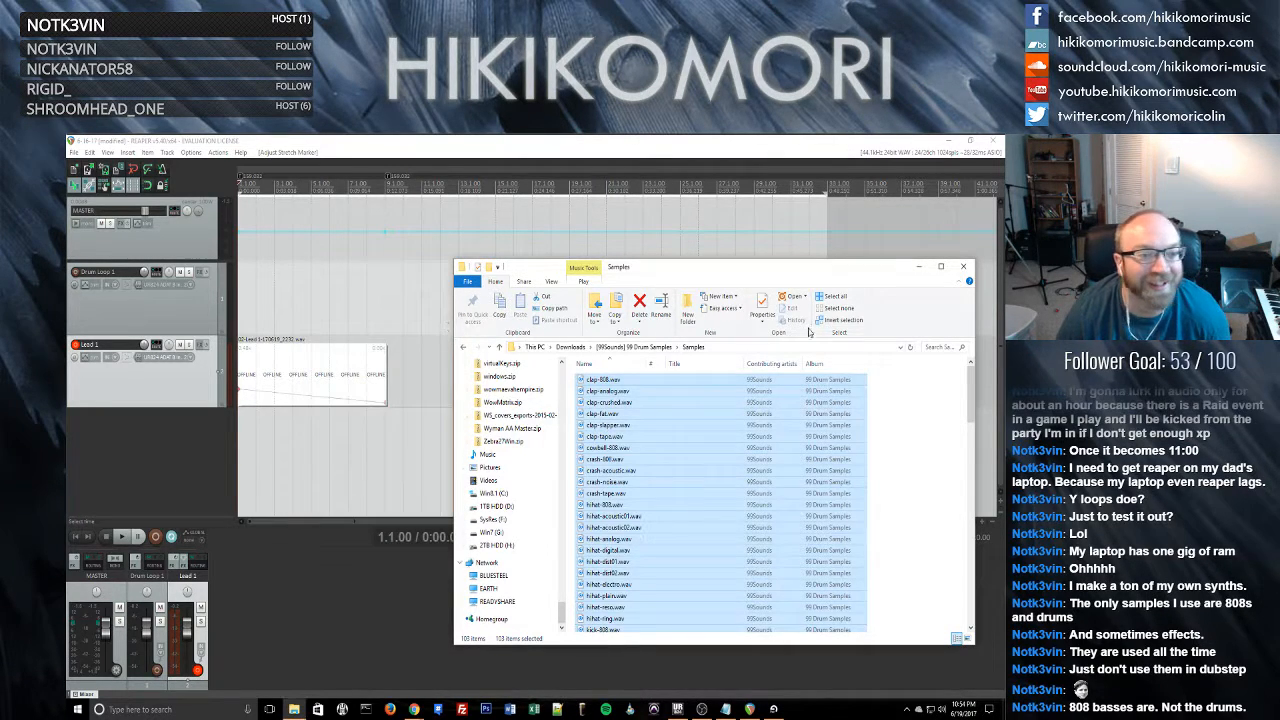
{"action": "left_click", "coordinate": [913, 397]}
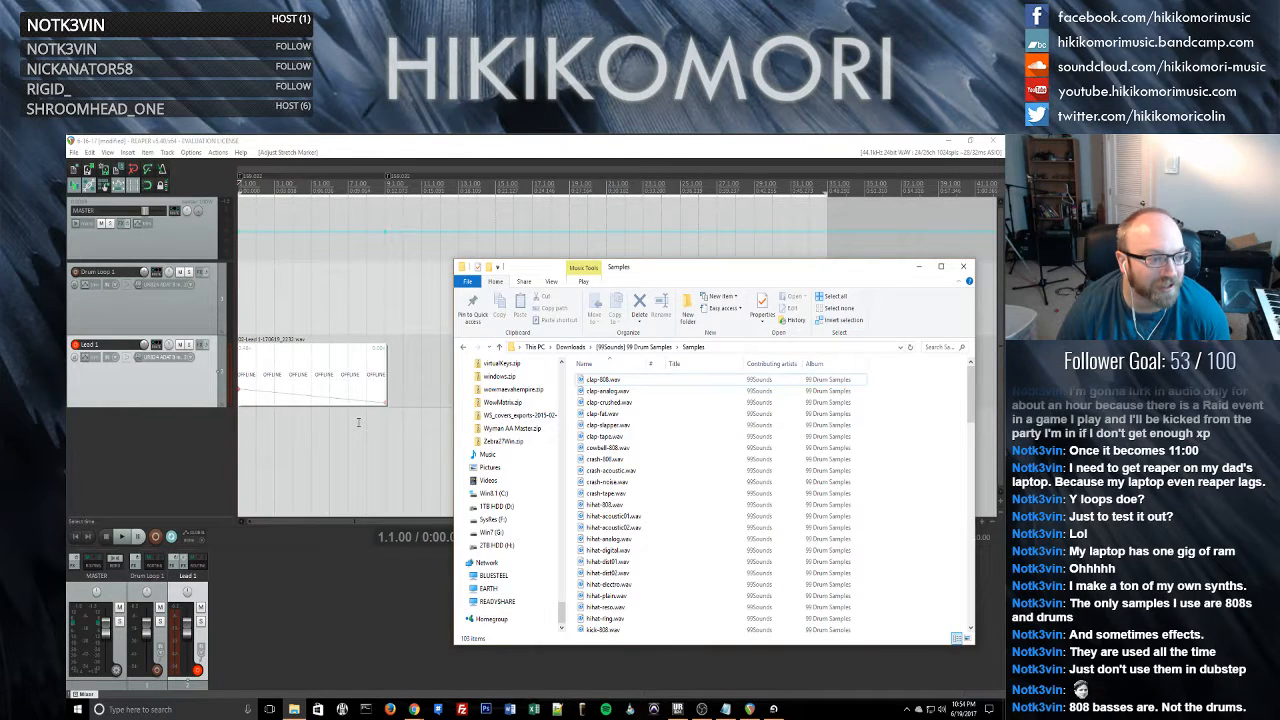
{"action": "left_click", "coordinate": [358, 422]}
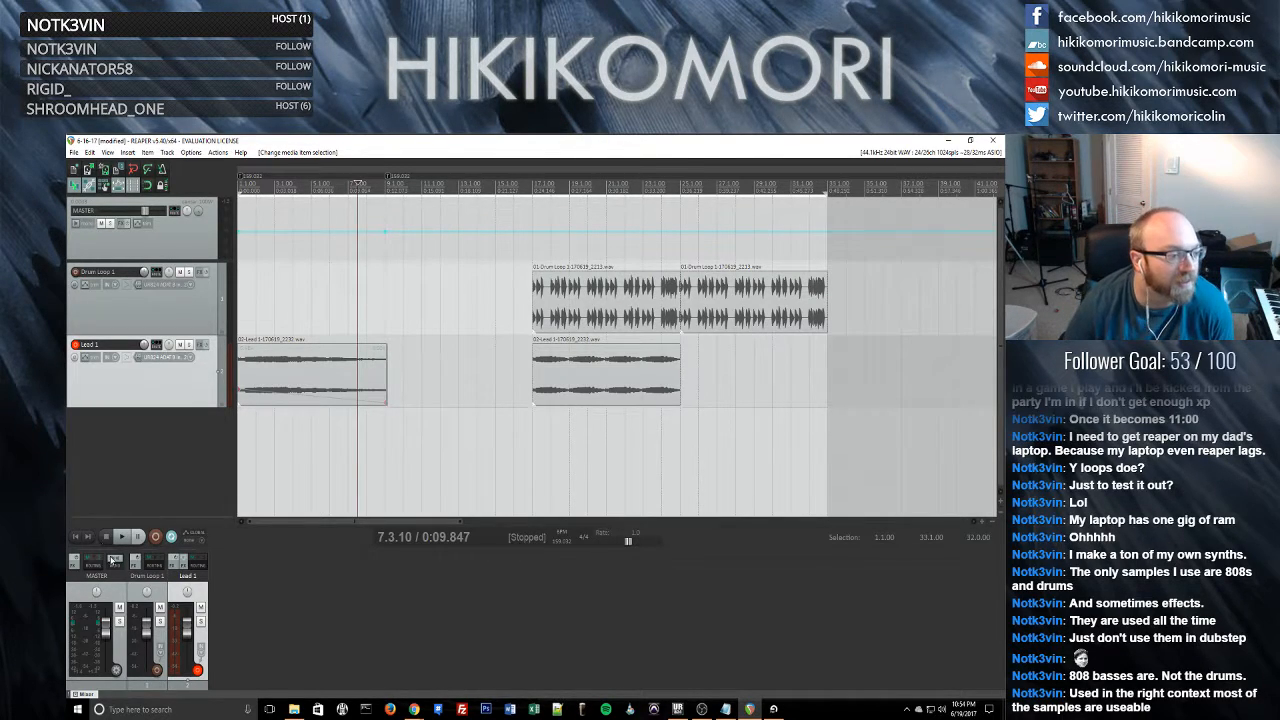
- Listen again to the stretched first Lead 1 item from the project start, then stop playback
{"action": "left_click", "coordinate": [76, 537]}
{"action": "left_click", "coordinate": [121, 537]}
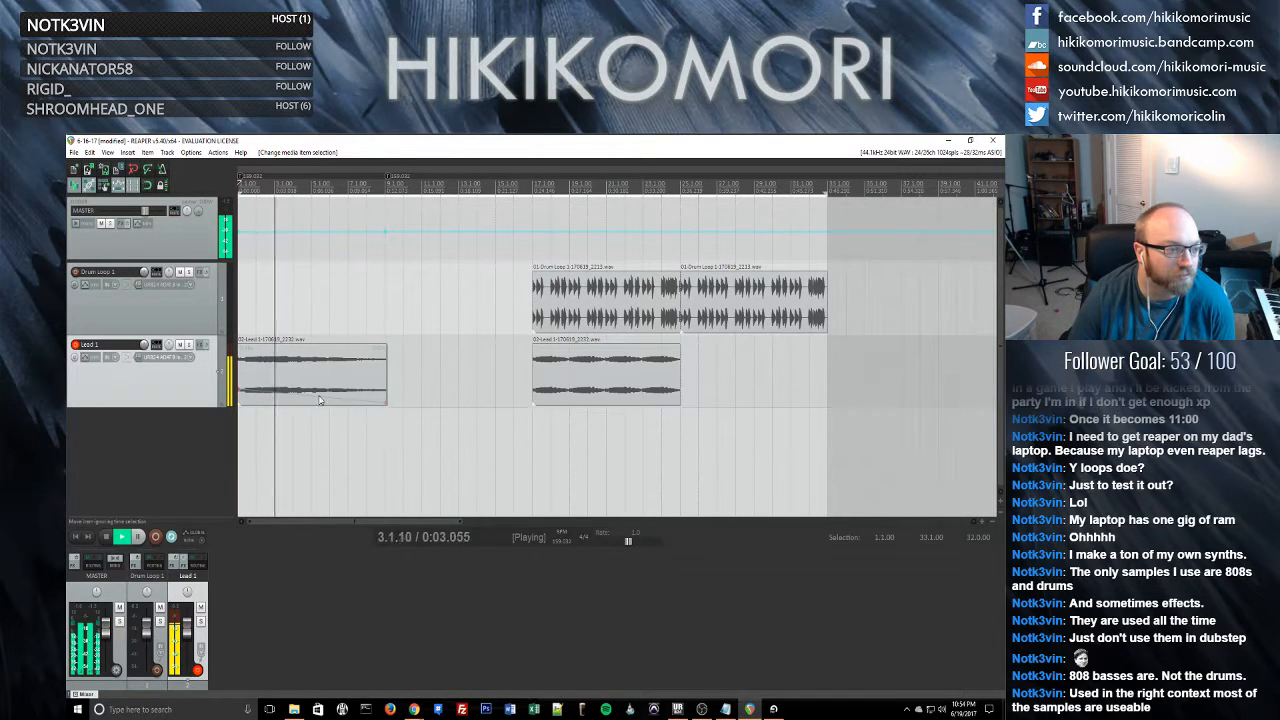
{"action": "key", "text": "space"}
- Add the Cockos ReaEQ plugin to the Lead 1 track and move its window clear of the track items
{"action": "left_click", "coordinate": [296, 373]}
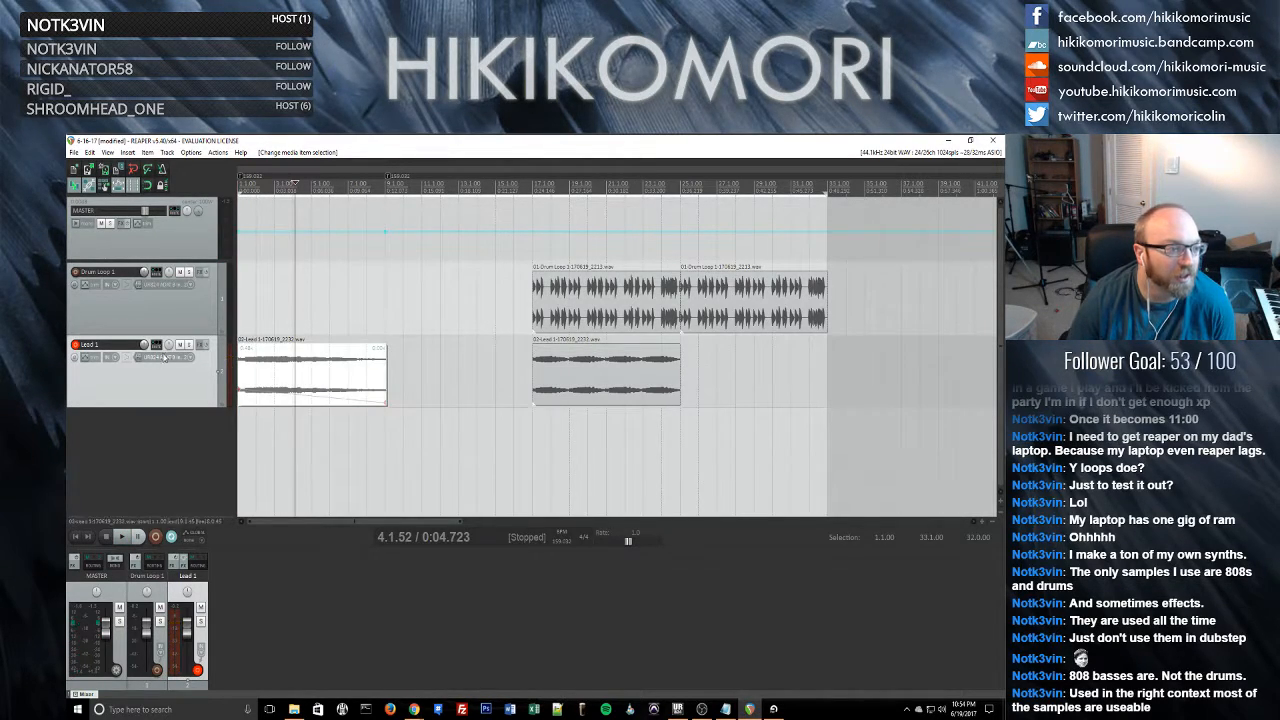
{"action": "left_click", "coordinate": [201, 346]}
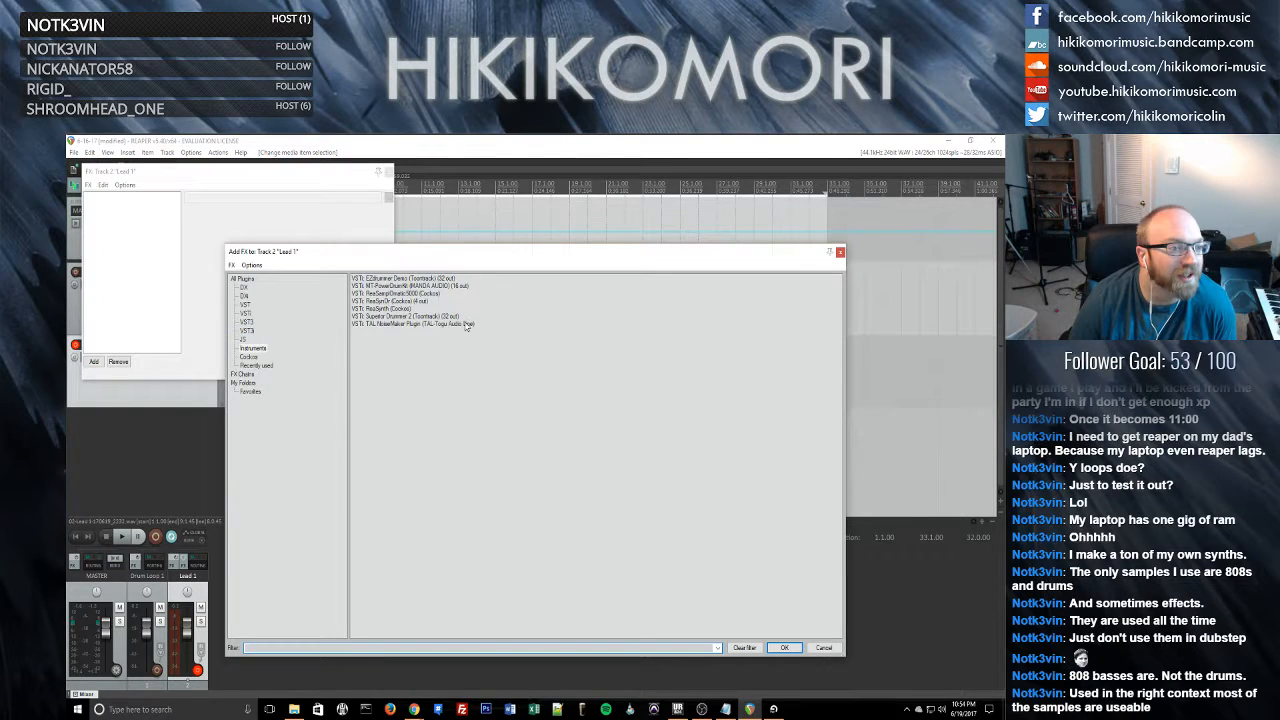
{"action": "left_click", "coordinate": [249, 357]}
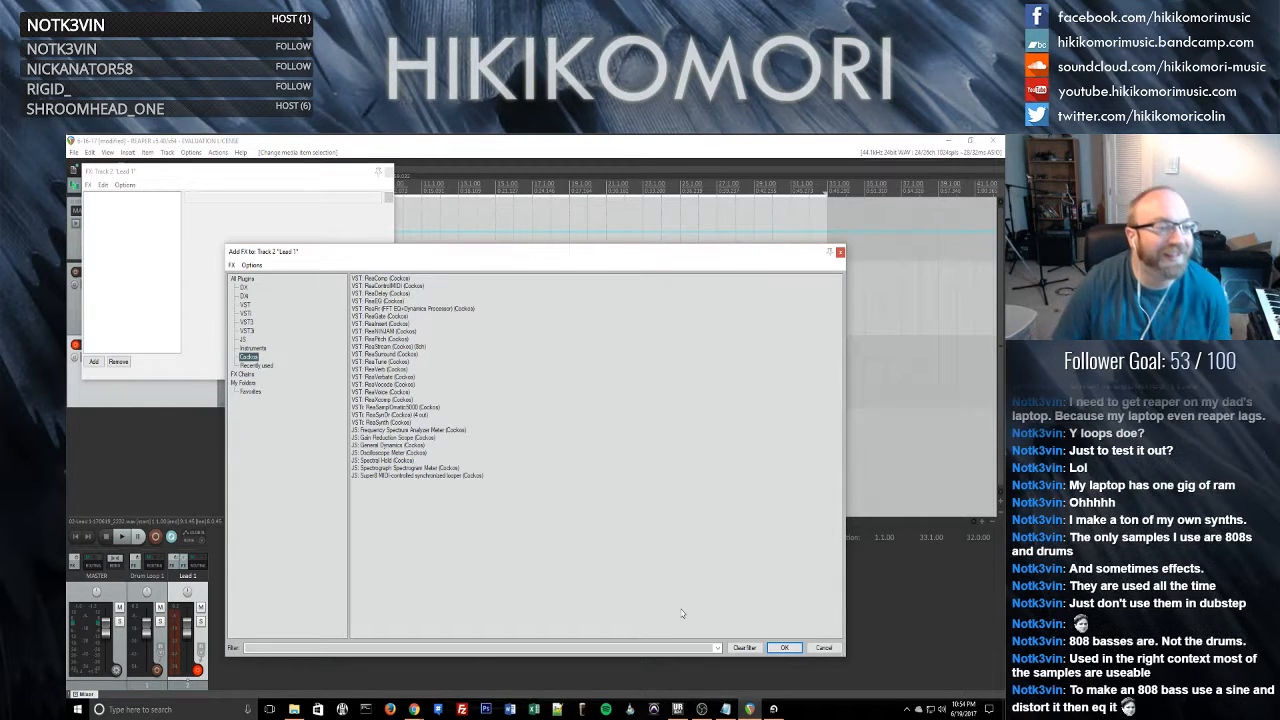
{"action": "left_click", "coordinate": [676, 569]}
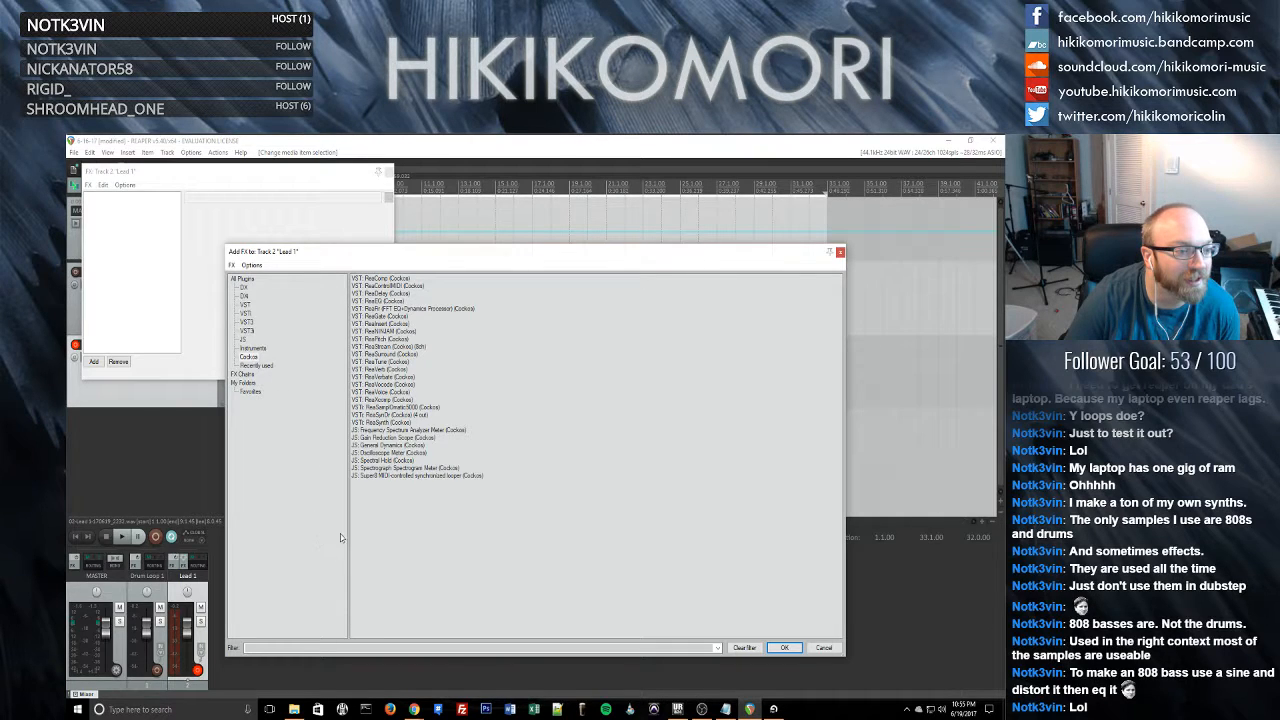
{"action": "double_click", "coordinate": [397, 302]}
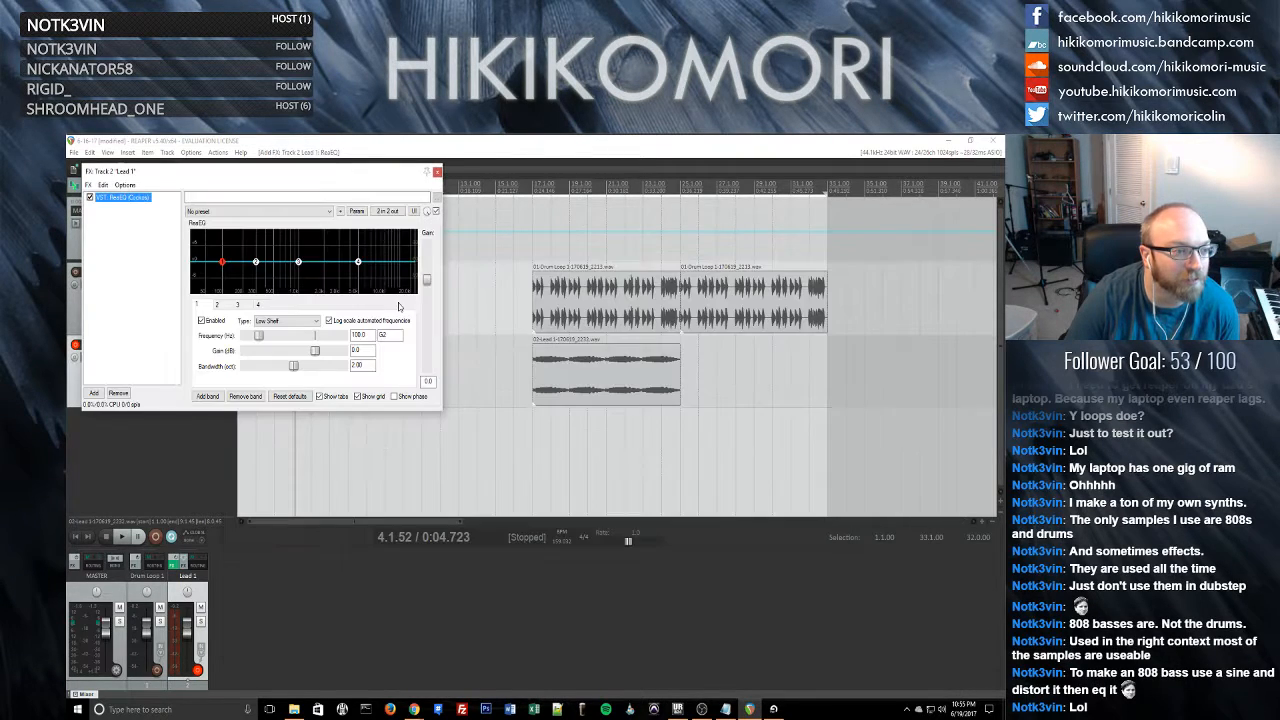
{"action": "left_click_drag", "start_coordinate": [255, 172], "coordinate": [721, 441]}
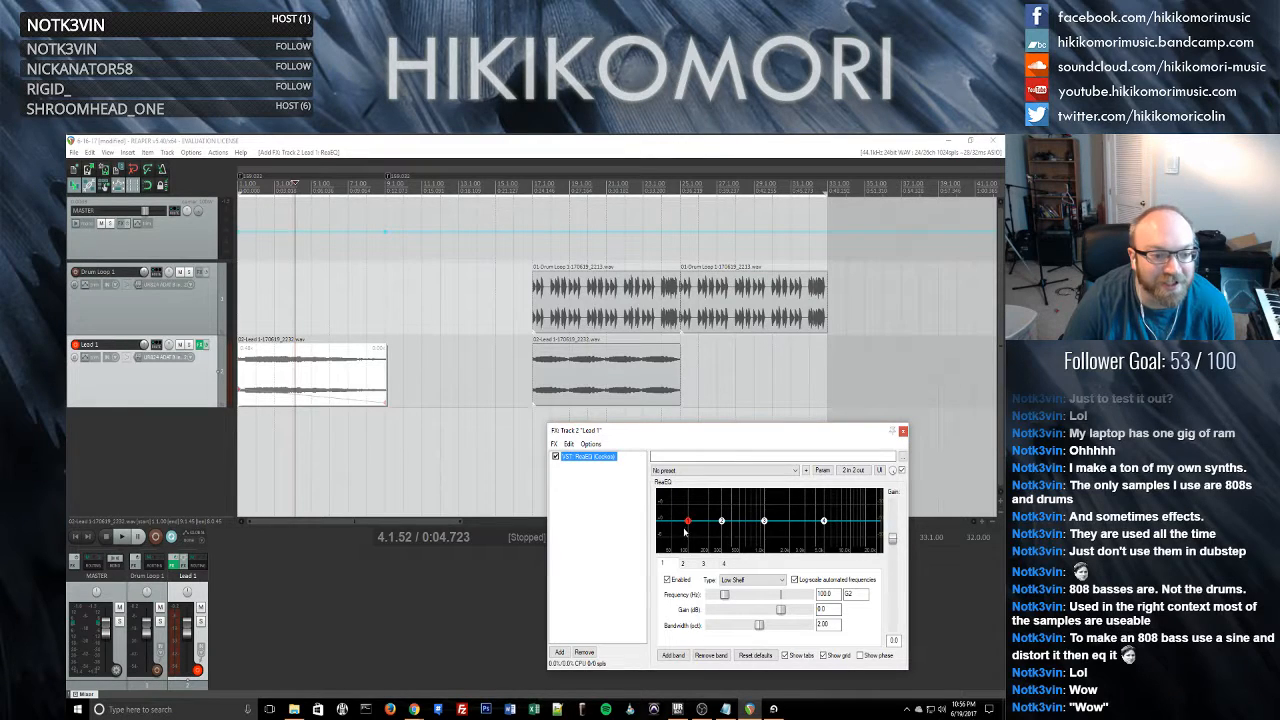
- Set the time selection to the first Lead 1 item and play it from the start
{"action": "key", "text": "space"}
{"action": "key", "text": "space"}
{"action": "left_click", "coordinate": [273, 378]}
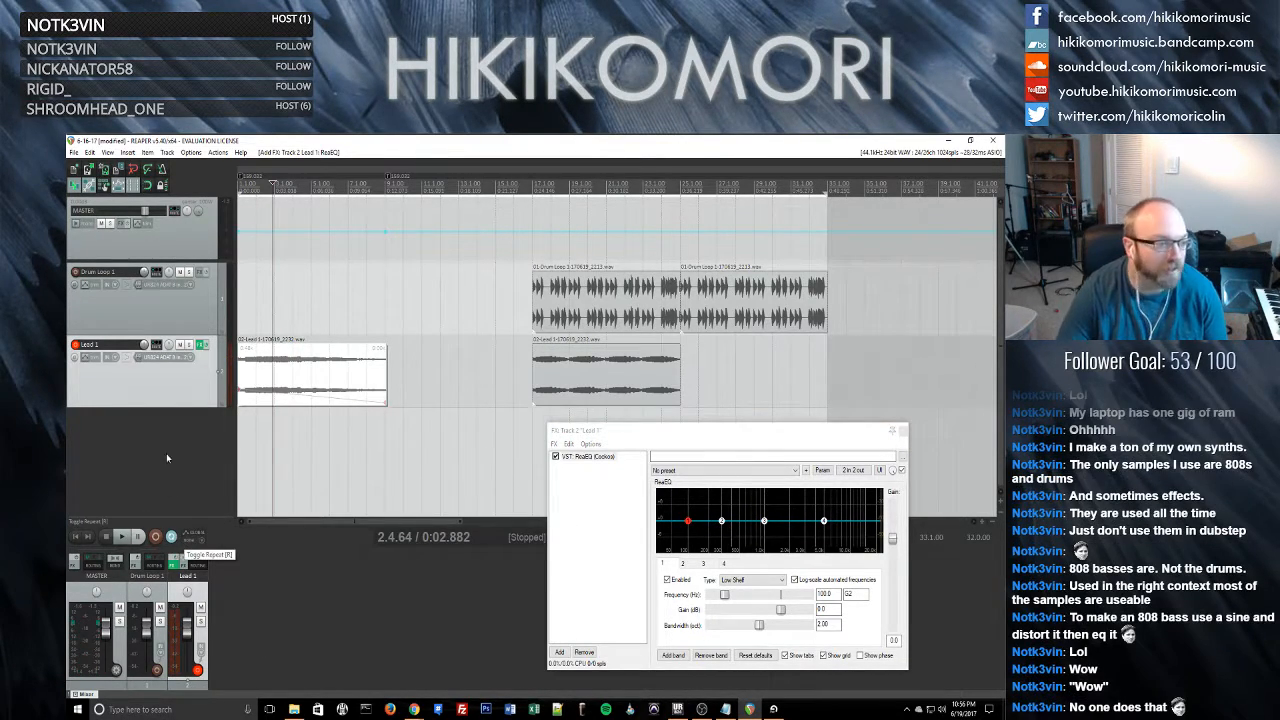
{"action": "double_click", "coordinate": [316, 375], "text": "shift"}
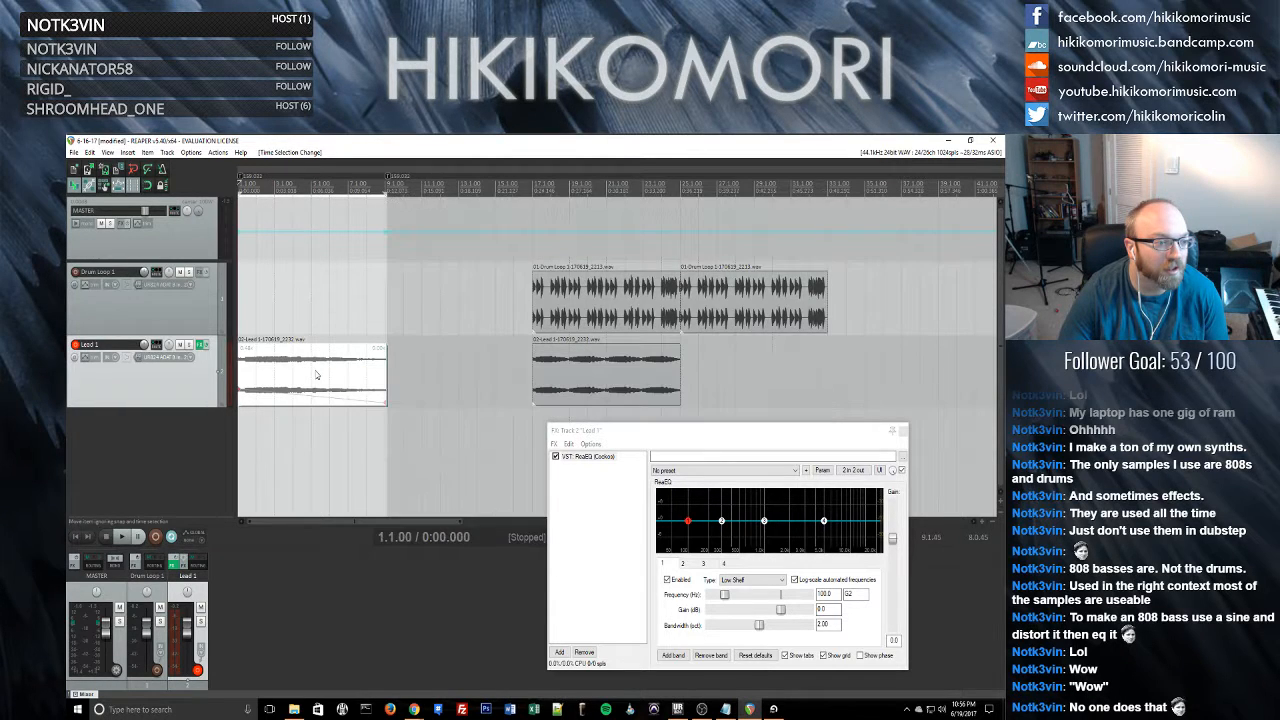
{"action": "key", "text": "space"}
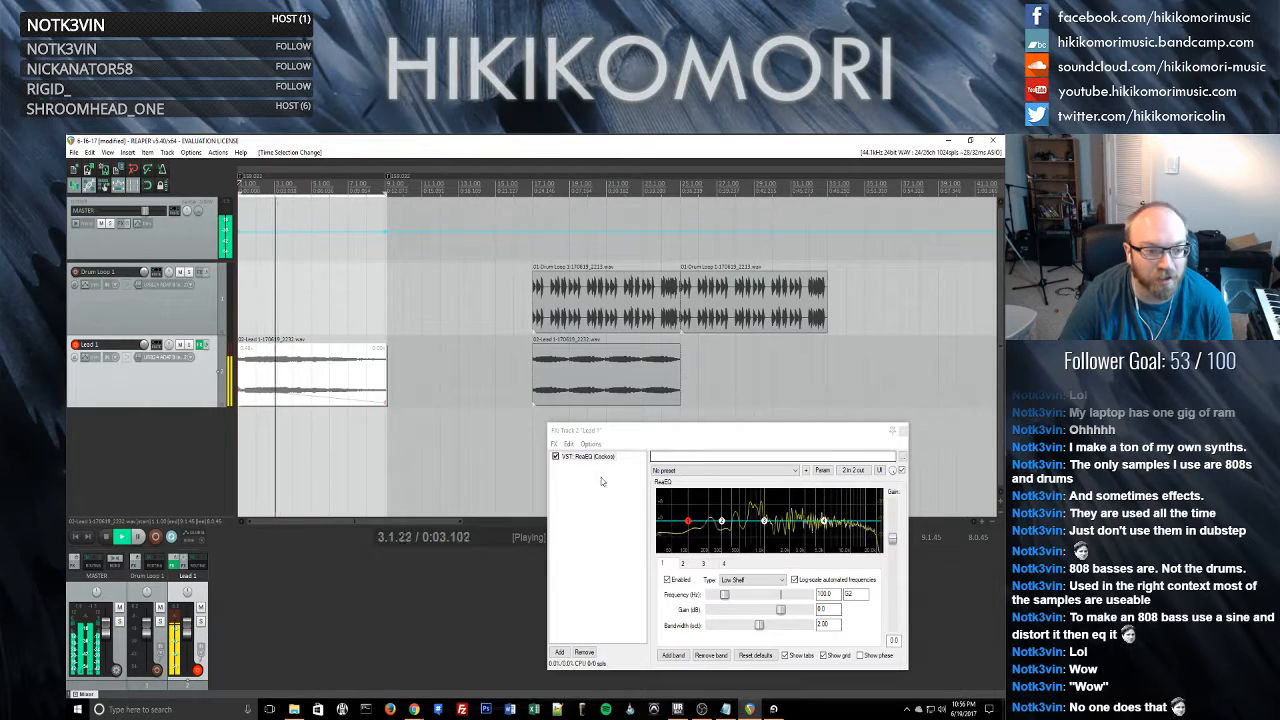
- Pull ReaEQ bands 1, 4 and 3 down to -inf gain, with band 4 at about 9405 Hz and band 3 at about 1748 Hz
{"action": "left_click_drag", "start_coordinate": [687, 521], "coordinate": [746, 596]}
{"action": "left_click_drag", "start_coordinate": [824, 521], "coordinate": [828, 599]}
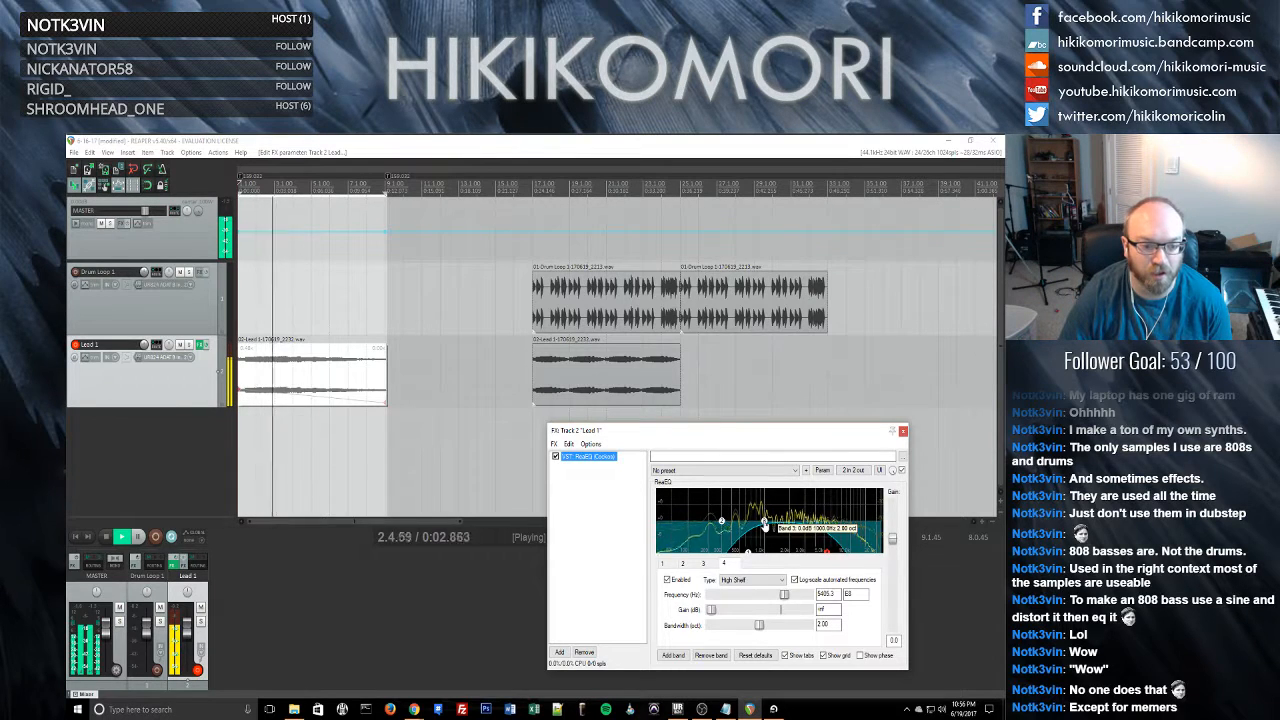
{"action": "left_click", "coordinate": [780, 543]}
{"action": "left_click_drag", "start_coordinate": [780, 543], "coordinate": [785, 575]}
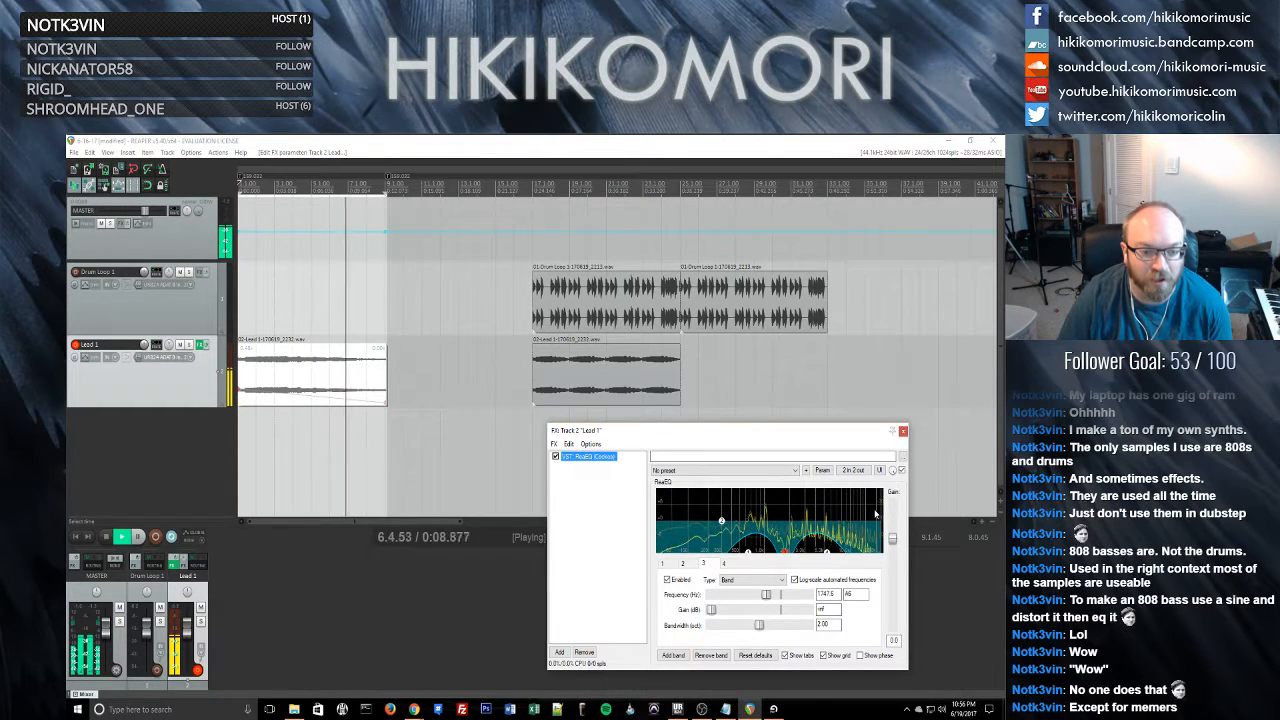
- Raise the band 4 high shelf to about 11761 Hz and the band 1 low shelf to about 1943 Hz
{"action": "left_click", "coordinate": [737, 552]}
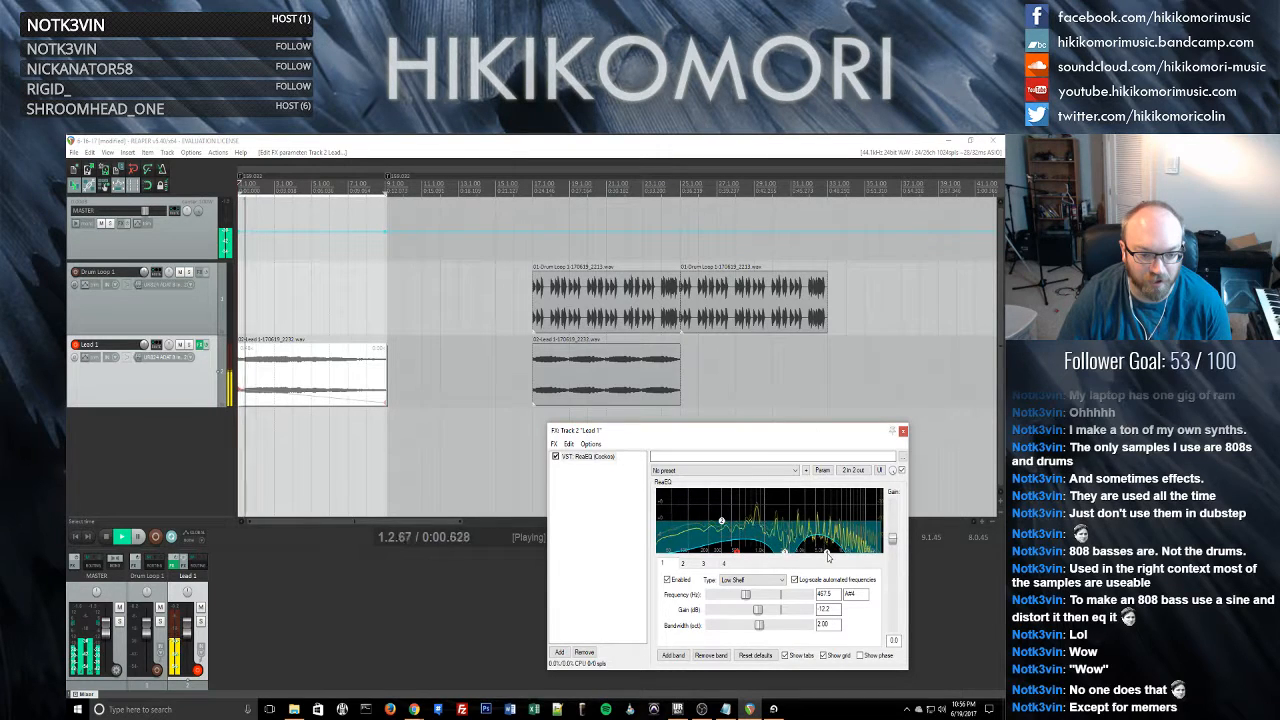
{"action": "left_click_drag", "start_coordinate": [827, 556], "coordinate": [856, 562]}
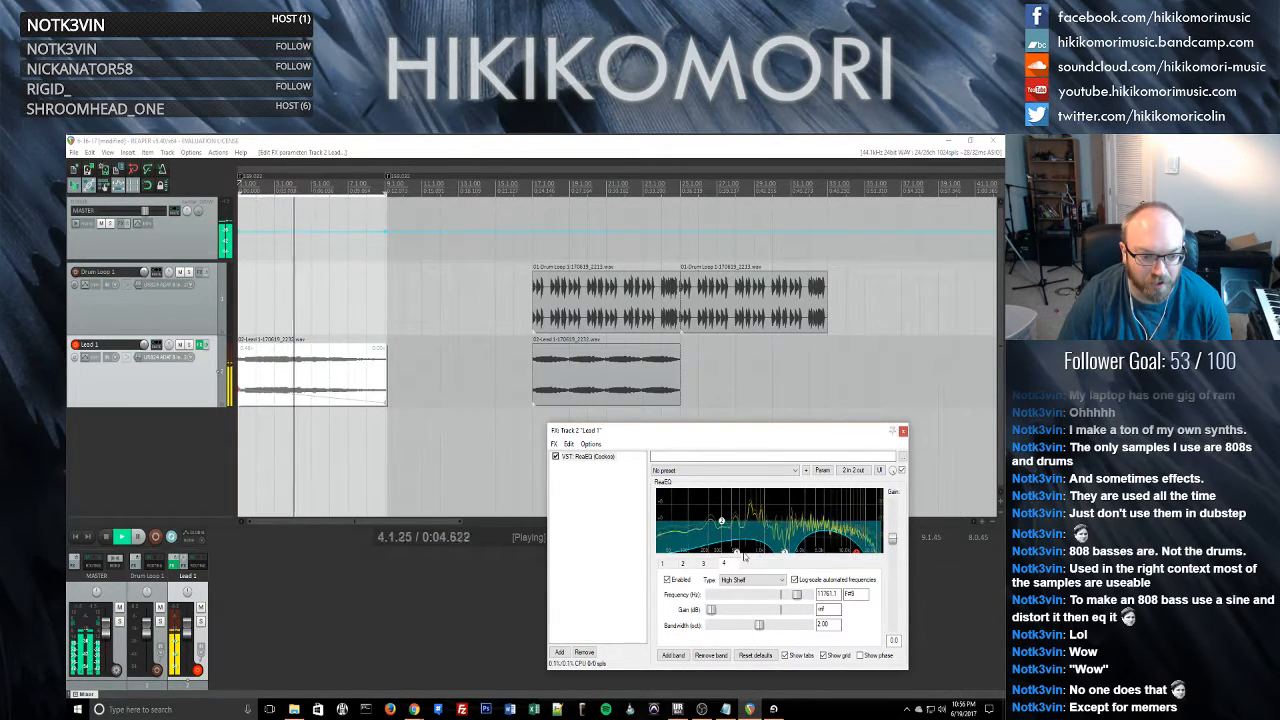
{"action": "left_click_drag", "start_coordinate": [737, 557], "coordinate": [790, 563]}
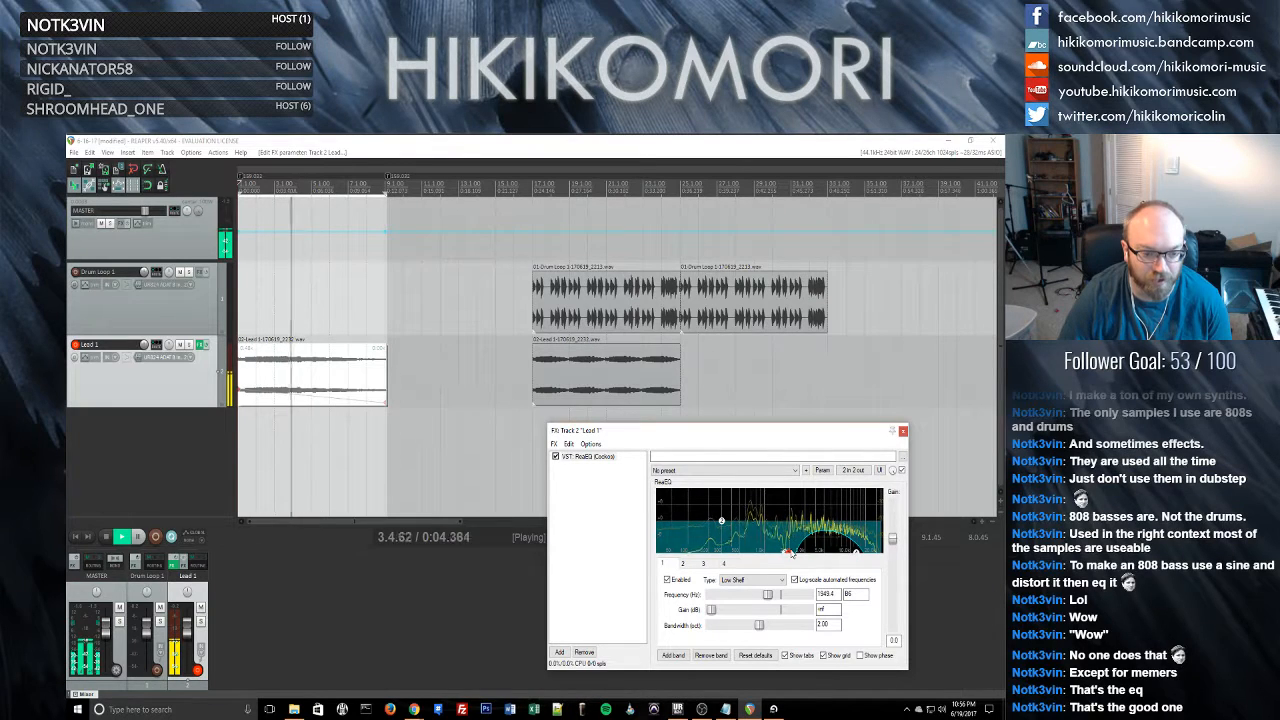
- Lower the band 1 low shelf to about 830 Hz at -inf gain and disable band 3
{"action": "left_click_drag", "start_coordinate": [789, 556], "coordinate": [758, 558]}
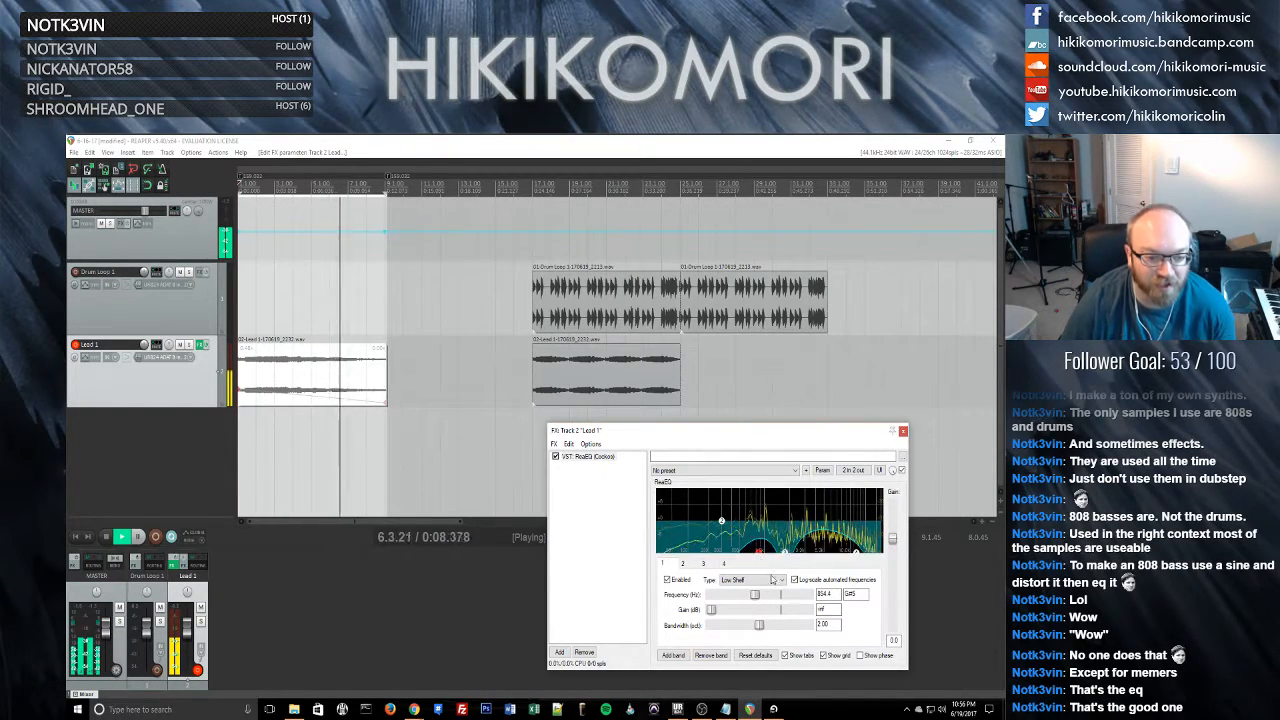
{"action": "left_click", "coordinate": [785, 553]}
{"action": "left_click", "coordinate": [668, 580]}
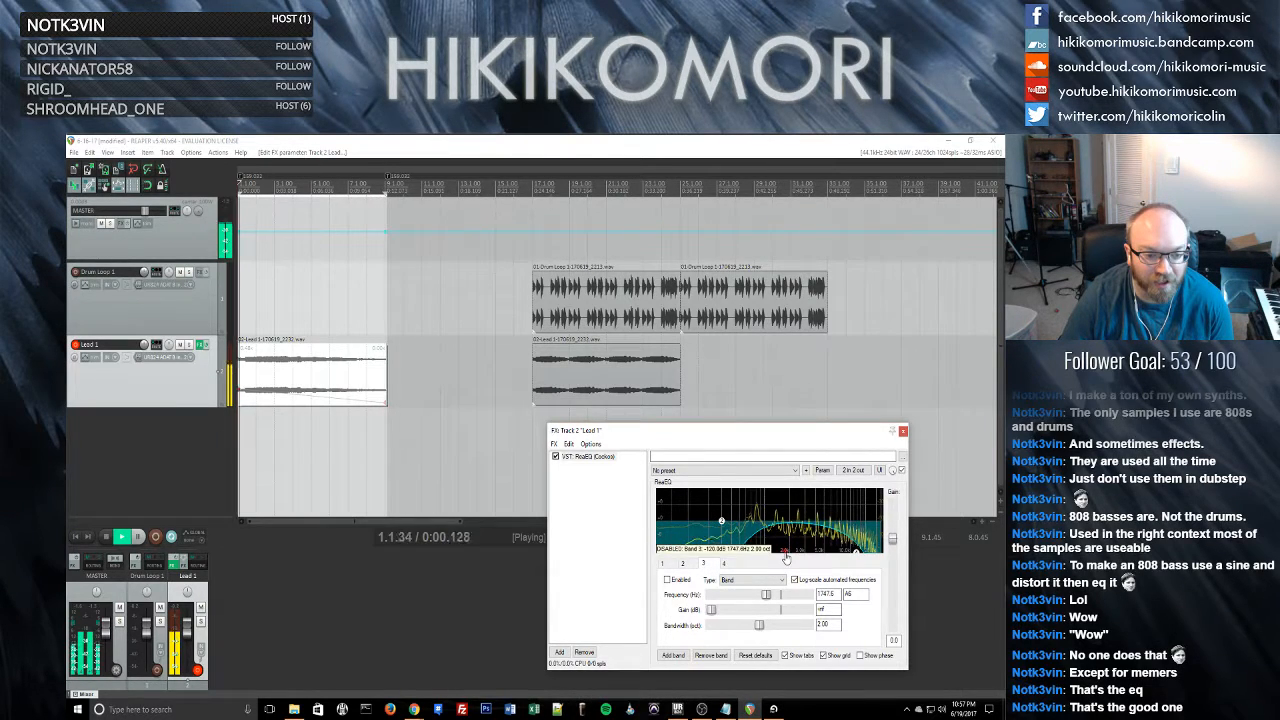
- Delete the middle Band-type filter from the Lead 1 track's ReaEQ and move the low shelf to about 1875 Hz
{"action": "right_click", "coordinate": [785, 557]}
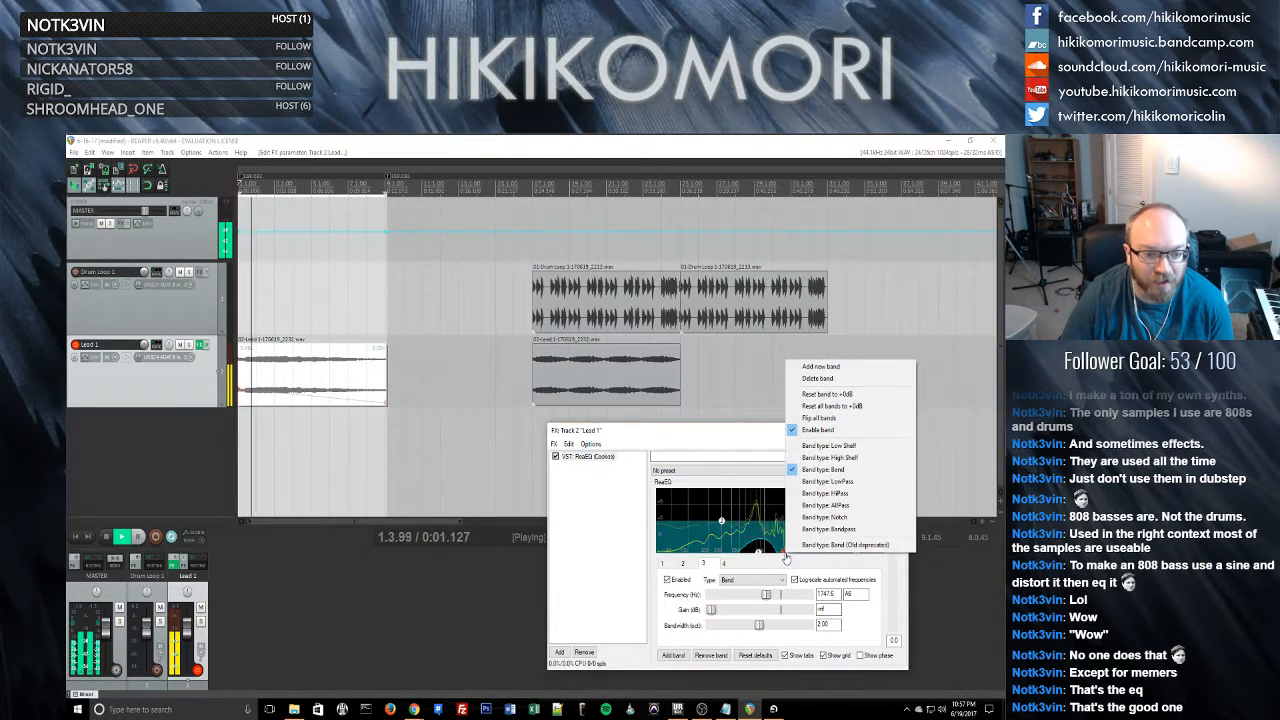
{"action": "left_click", "coordinate": [849, 378]}
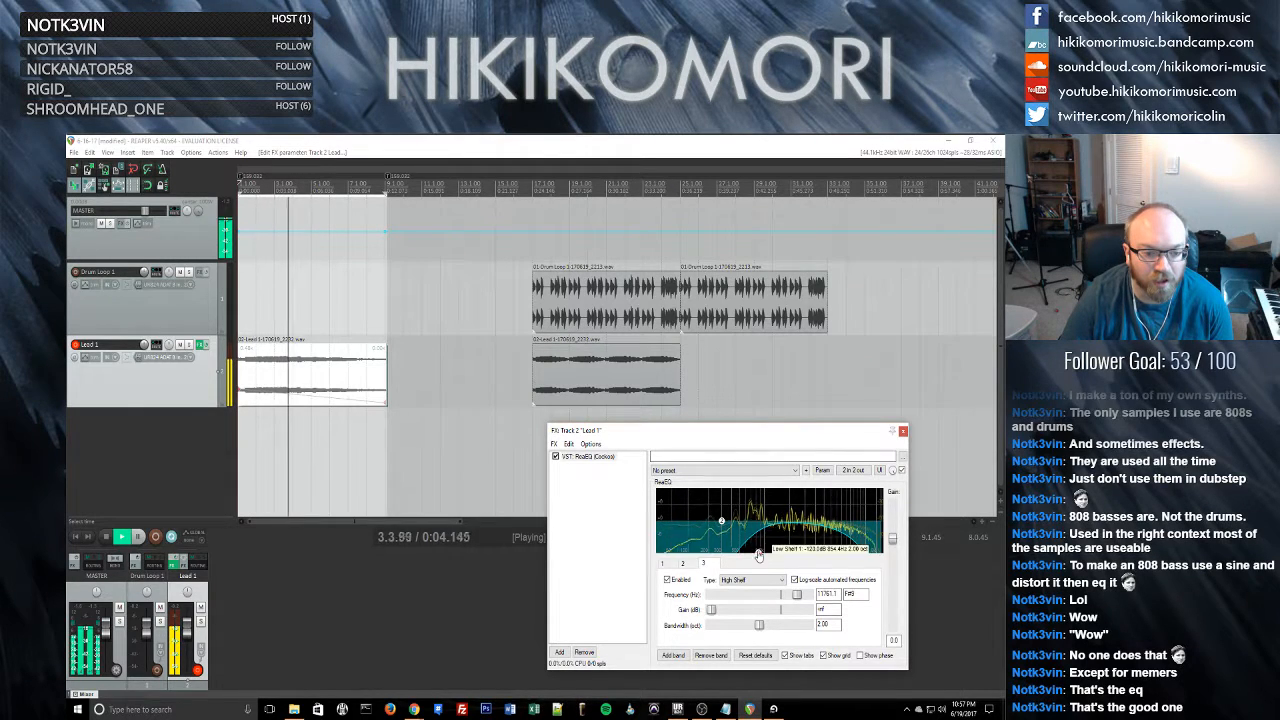
{"action": "left_click_drag", "start_coordinate": [781, 561], "coordinate": [787, 563]}
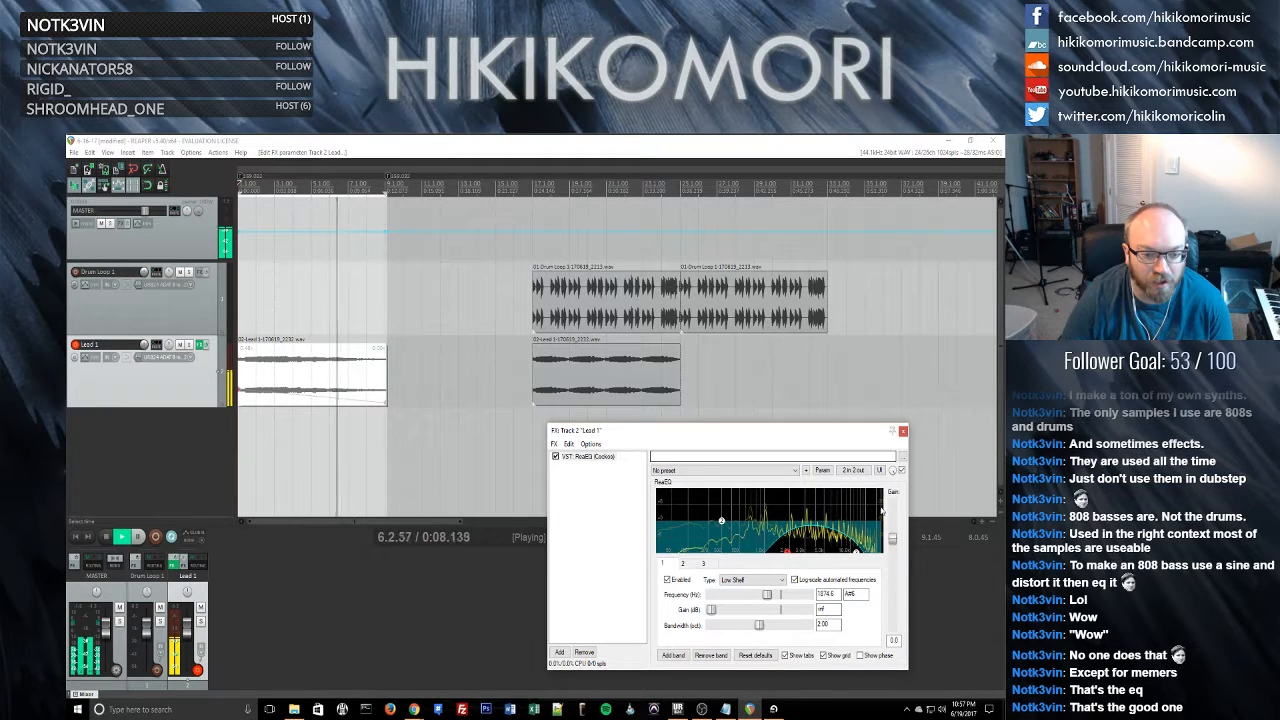
- Lower the ReaEQ high shelf to about 4506 Hz, close the Lead 1 effects window and stop playback
{"action": "left_click", "coordinate": [856, 555]}
{"action": "left_click_drag", "start_coordinate": [856, 555], "coordinate": [821, 562]}
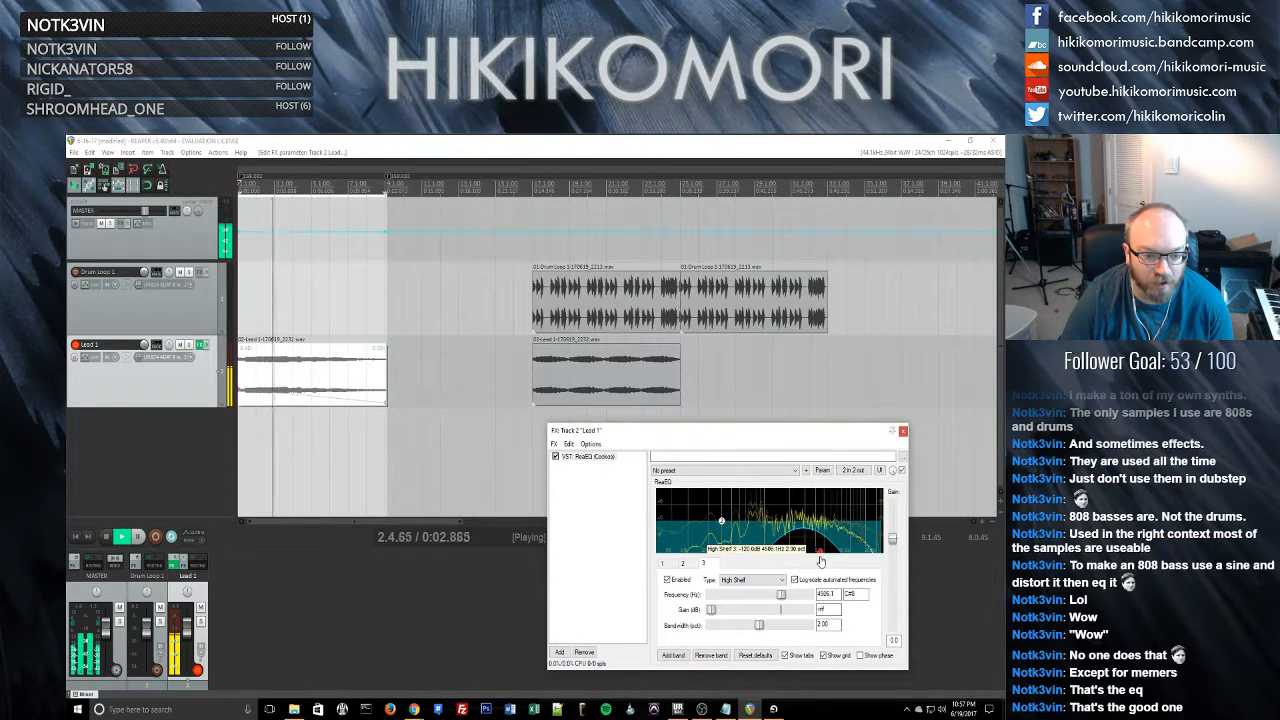
{"action": "left_click", "coordinate": [902, 432]}
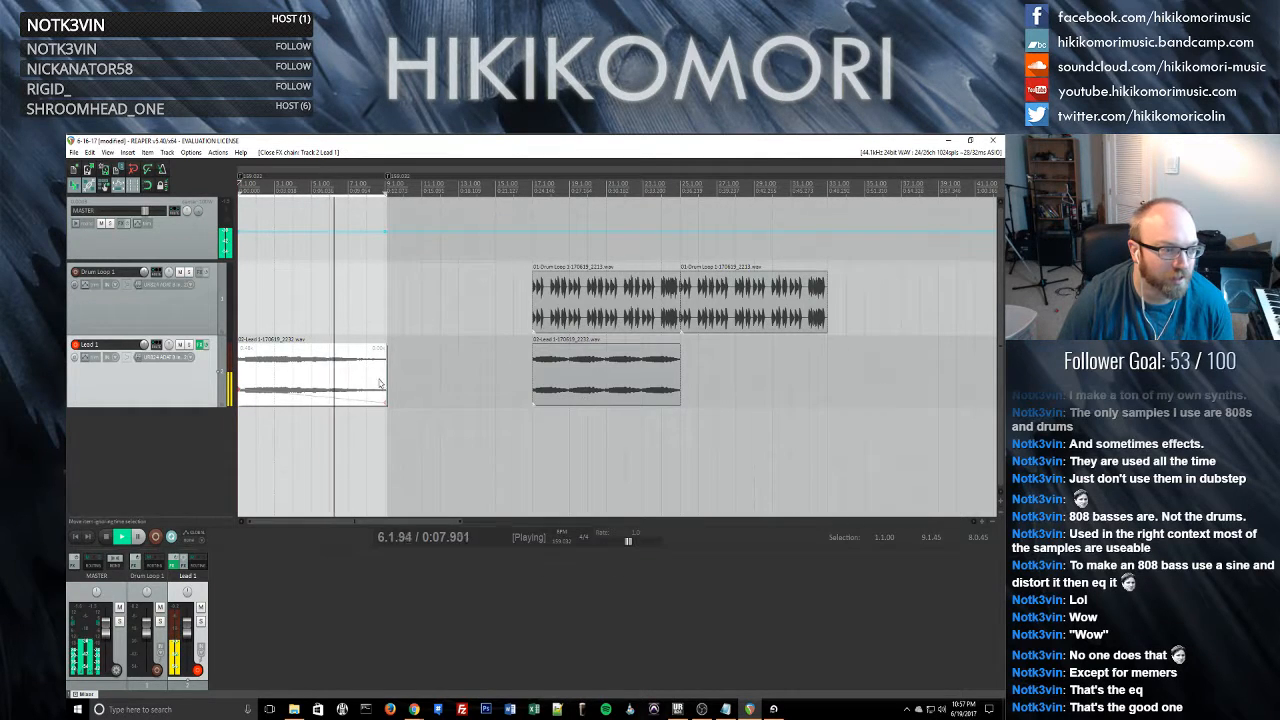
{"action": "key", "text": "space"}
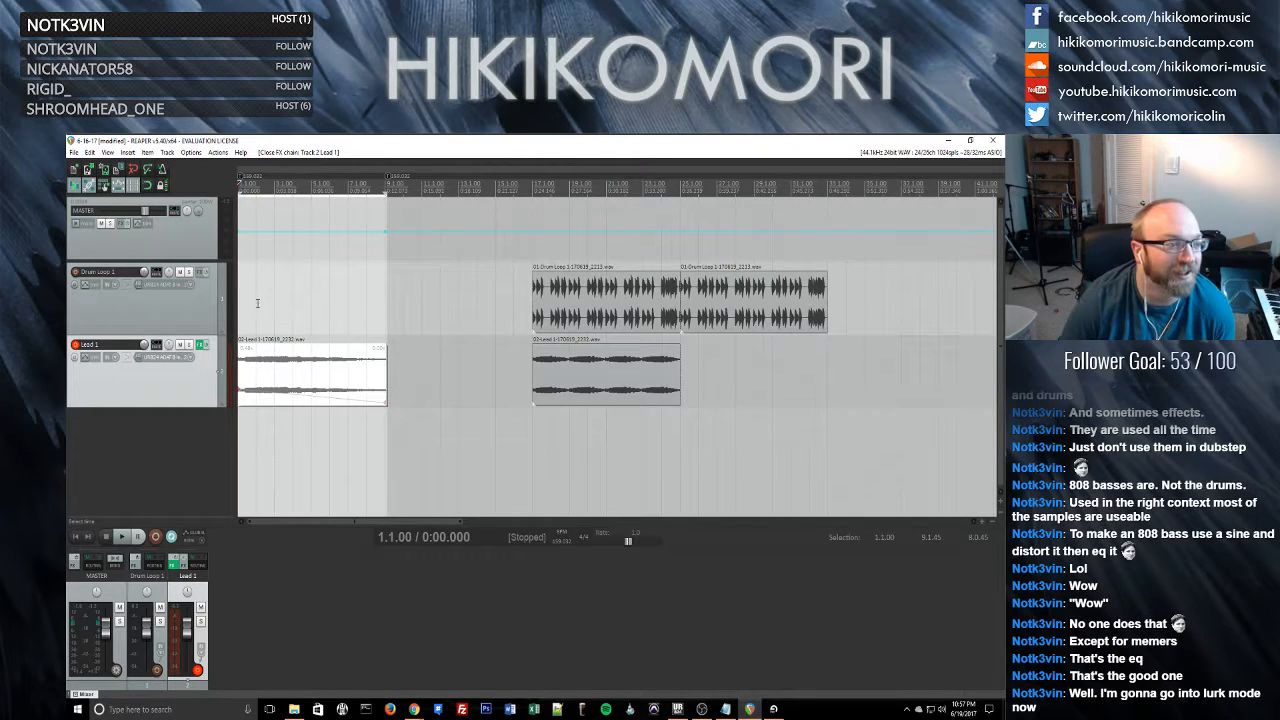
- Play the second lead clip together with the drum loop from about bar 22, and stop playback
{"action": "left_click", "coordinate": [632, 374]}
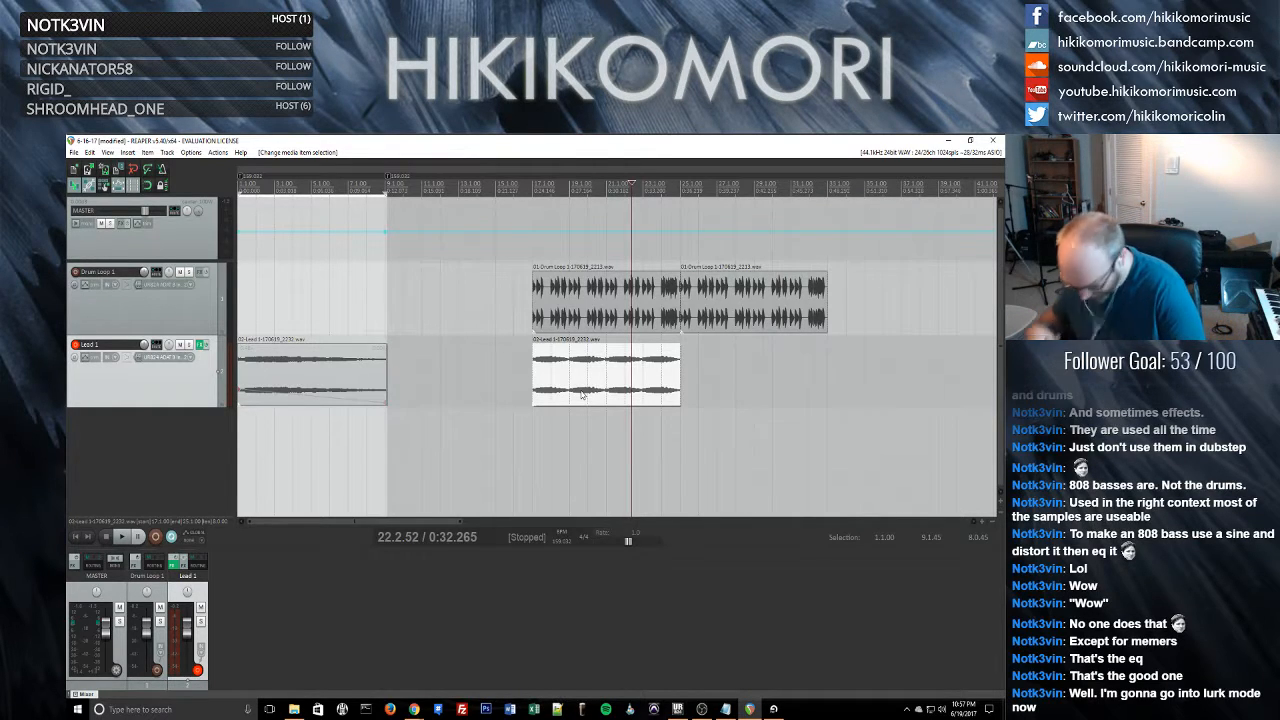
{"action": "key", "text": "space"}
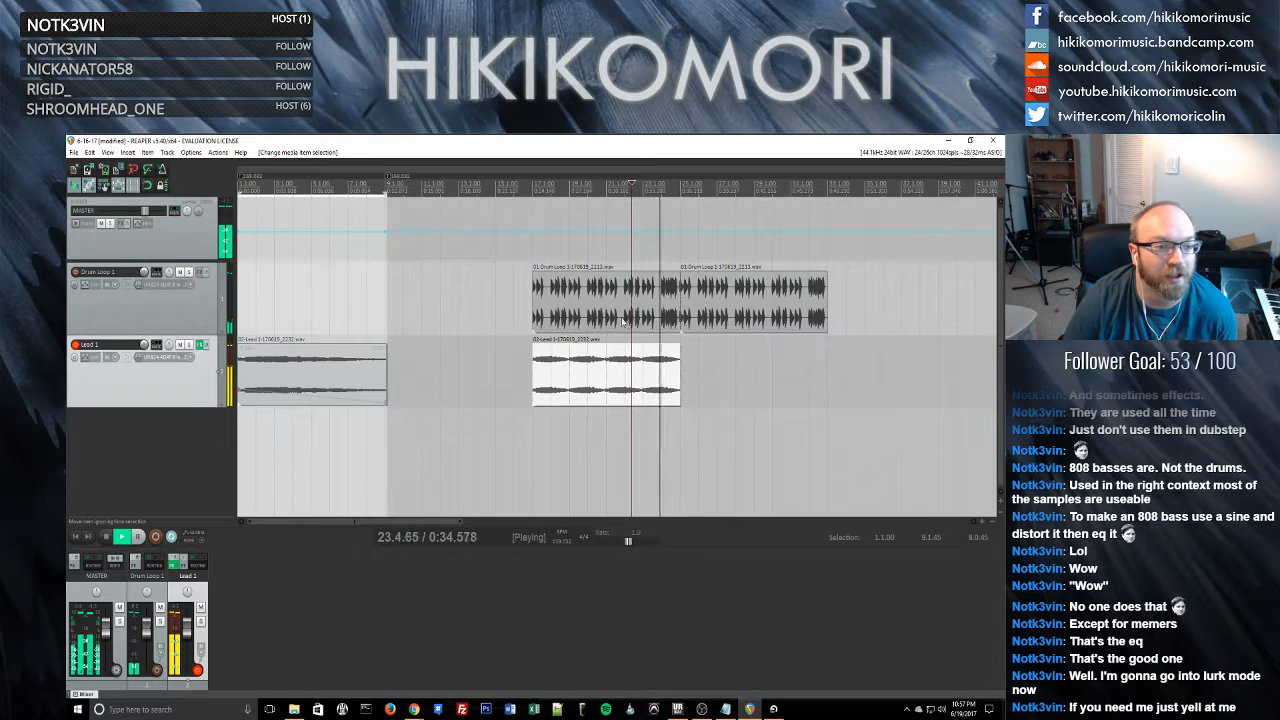
{"action": "key", "text": "space"}
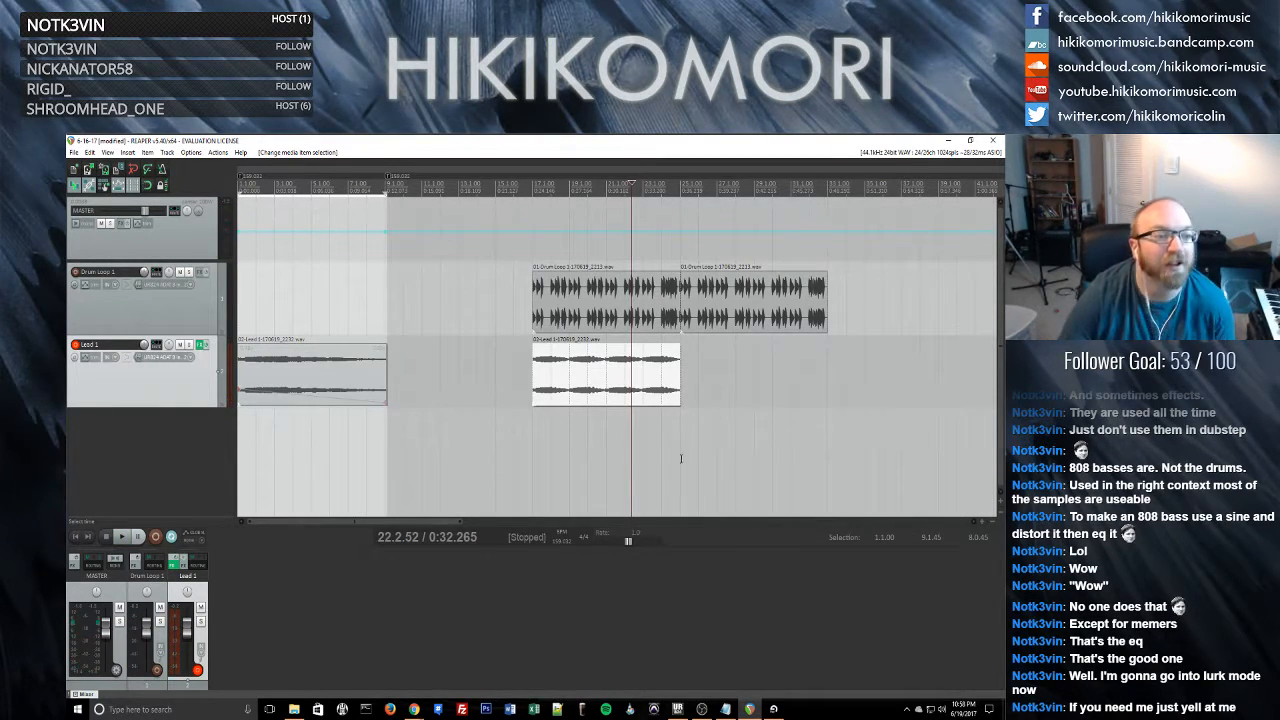
- Move the first drum loop clip earlier on its track so that it starts at bar 9
{"action": "left_click_drag", "start_coordinate": [588, 334], "coordinate": [388, 324]}
{"action": "scroll", "coordinate": [425, 340], "scroll_direction": "up", "scroll_amount": 3}
{"action": "scroll", "coordinate": [404, 376], "scroll_direction": "down", "scroll_amount": 5}
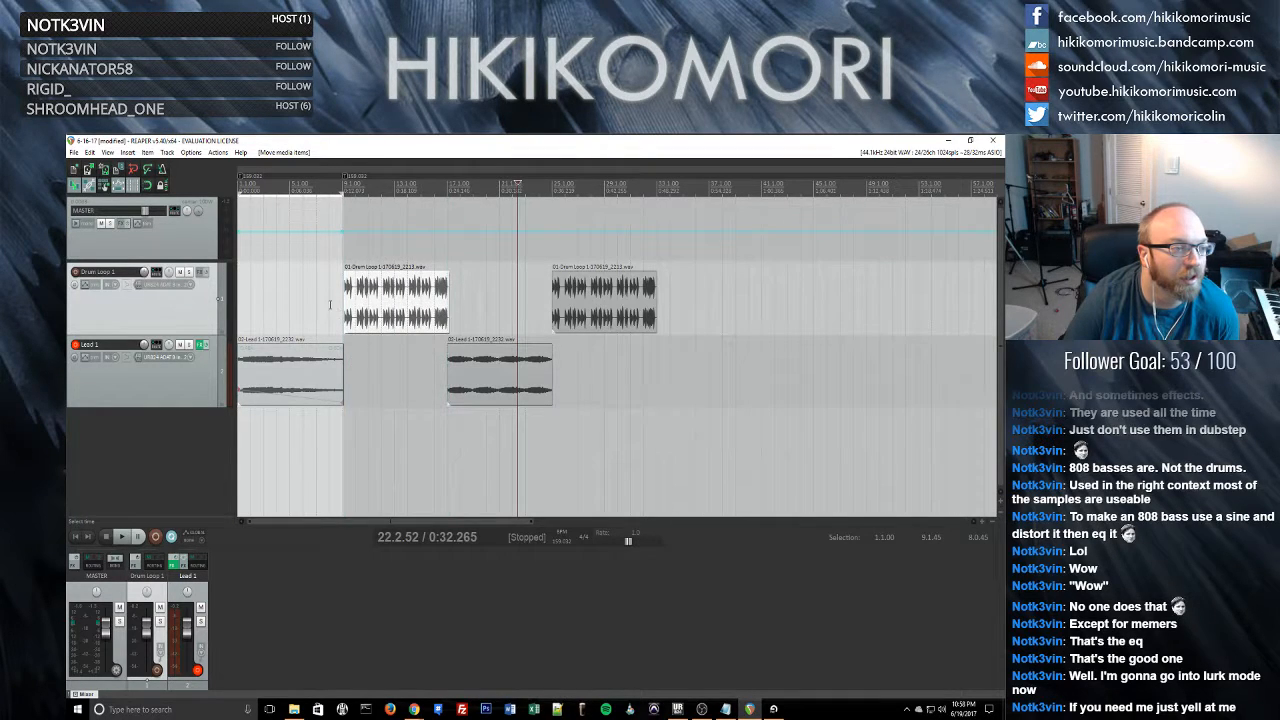
{"action": "left_click", "coordinate": [300, 376]}
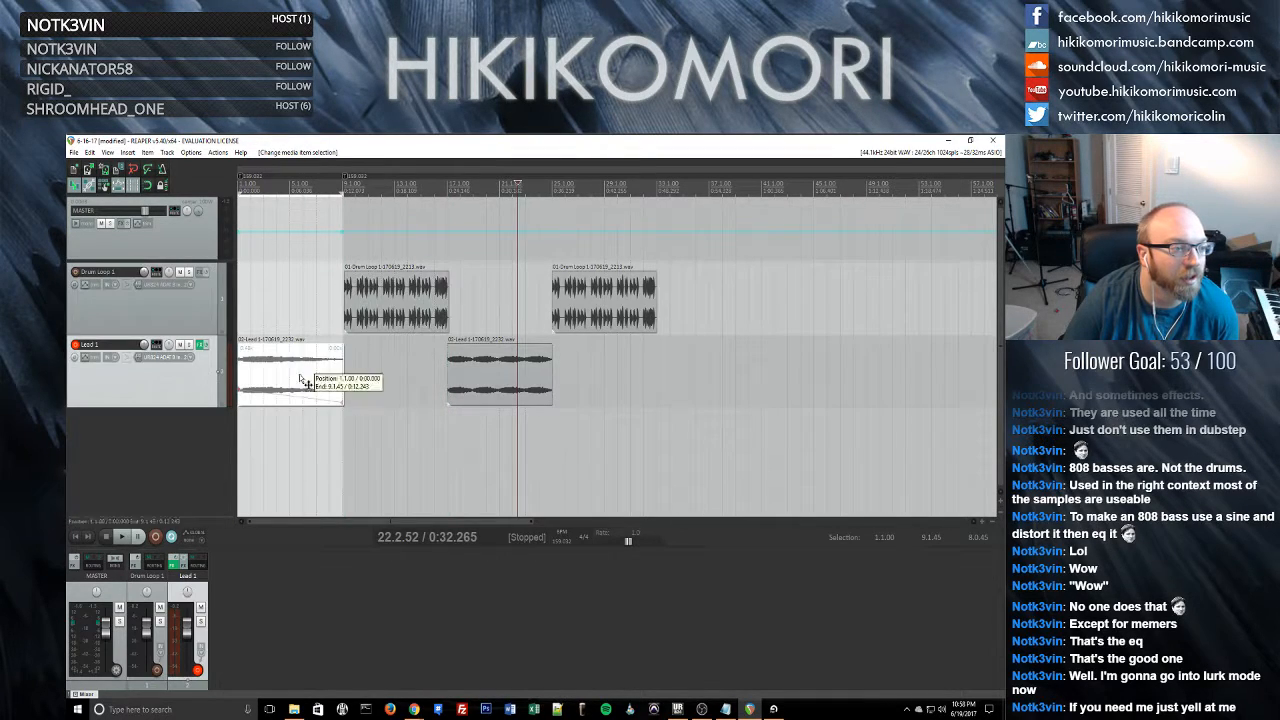
{"action": "double_click", "coordinate": [246, 368]}
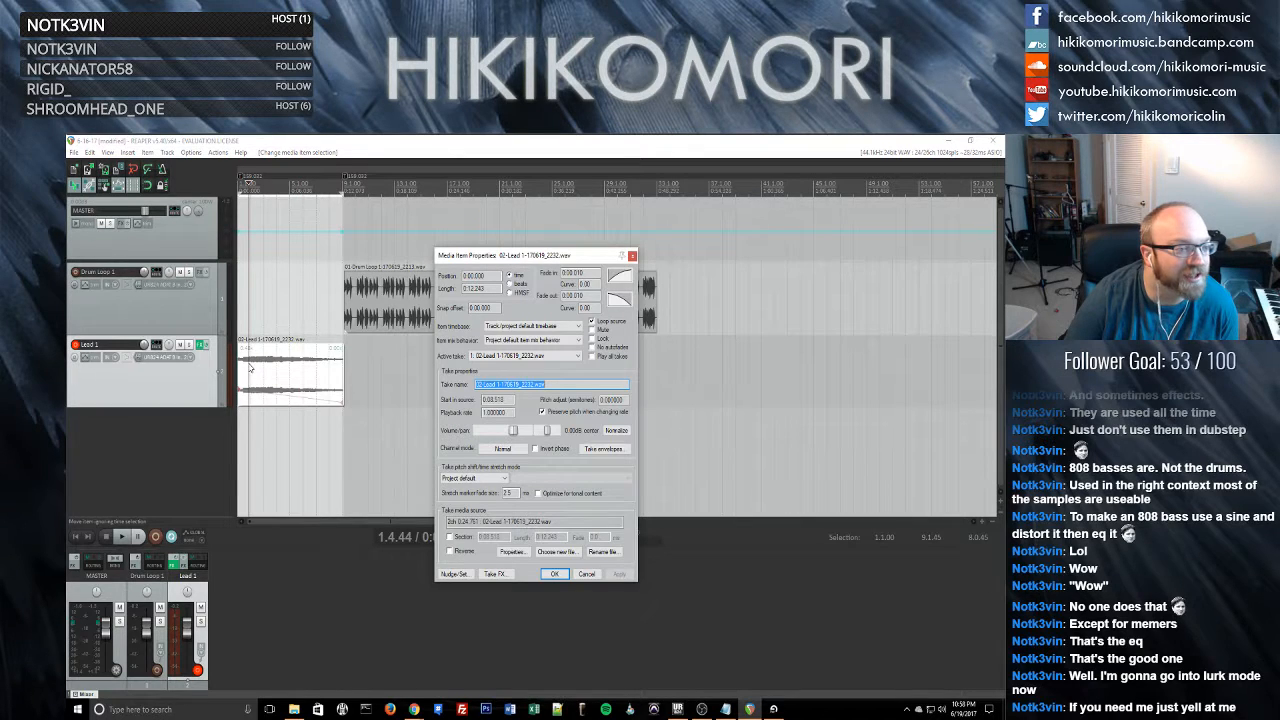
{"action": "left_click", "coordinate": [632, 256]}
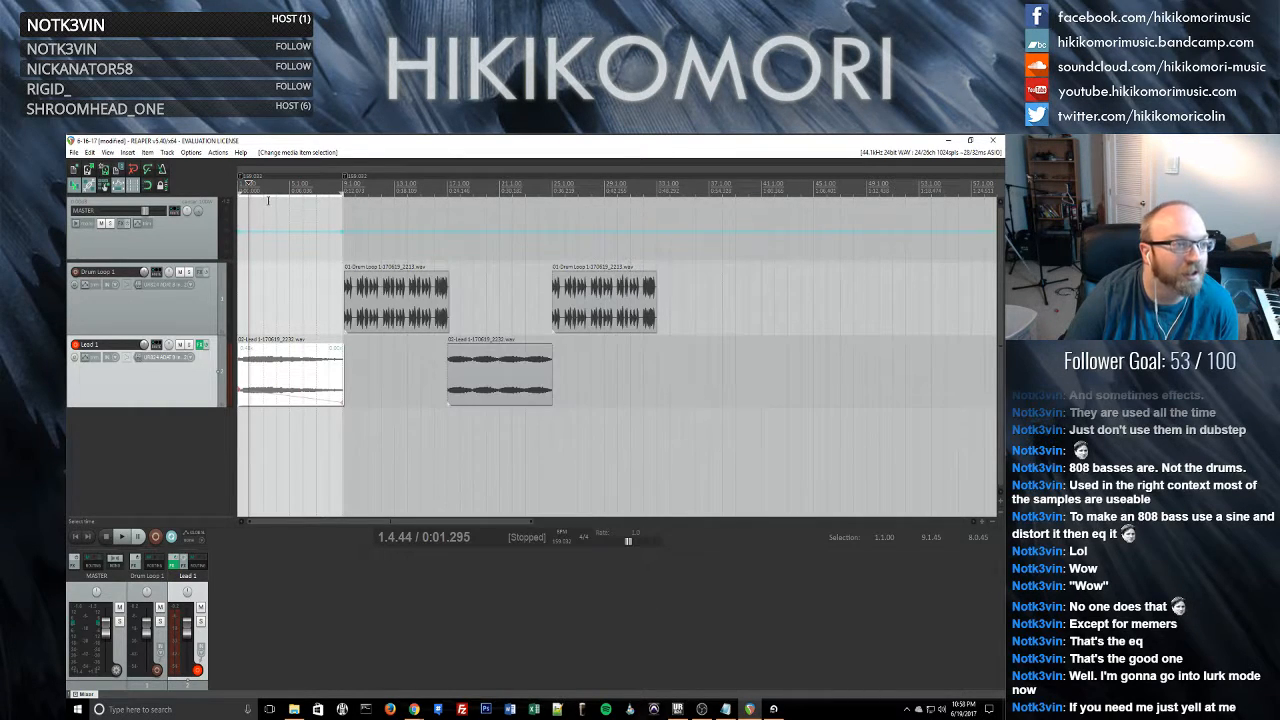
- Scrub back and forth through the first lead clip to listen to its notes
{"action": "key", "text": "space"}
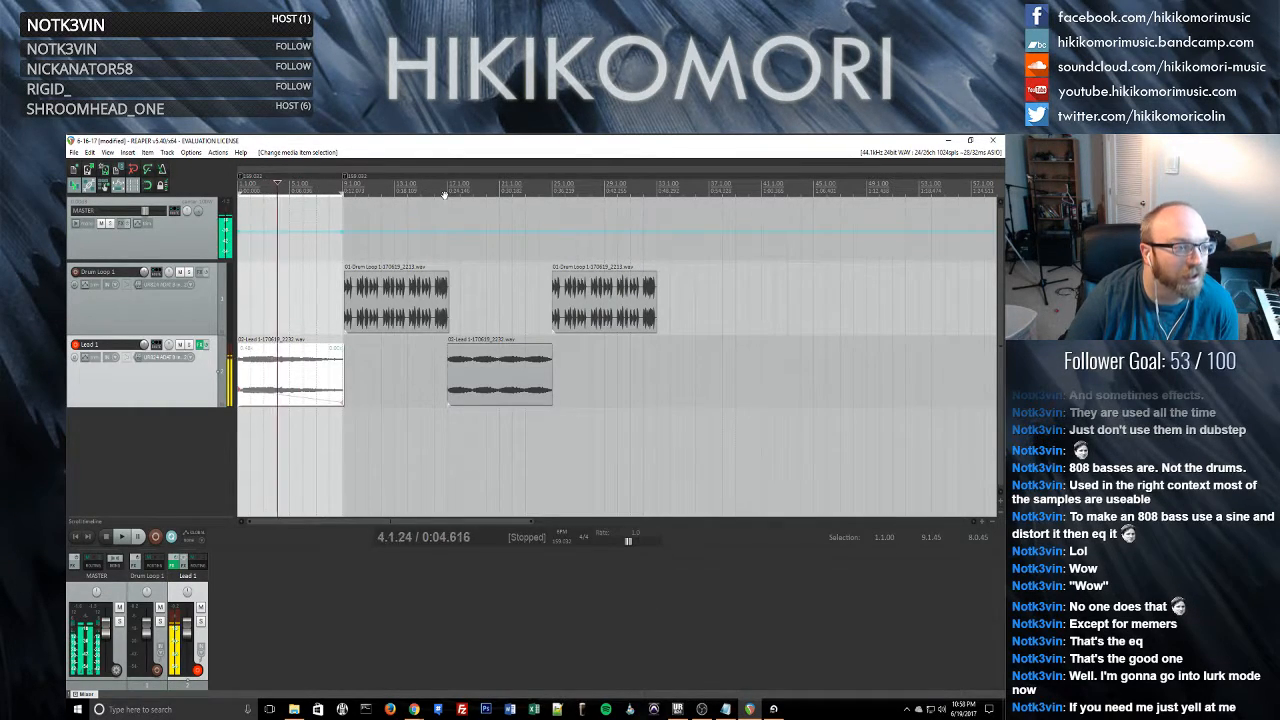
{"action": "key", "text": "Left"}
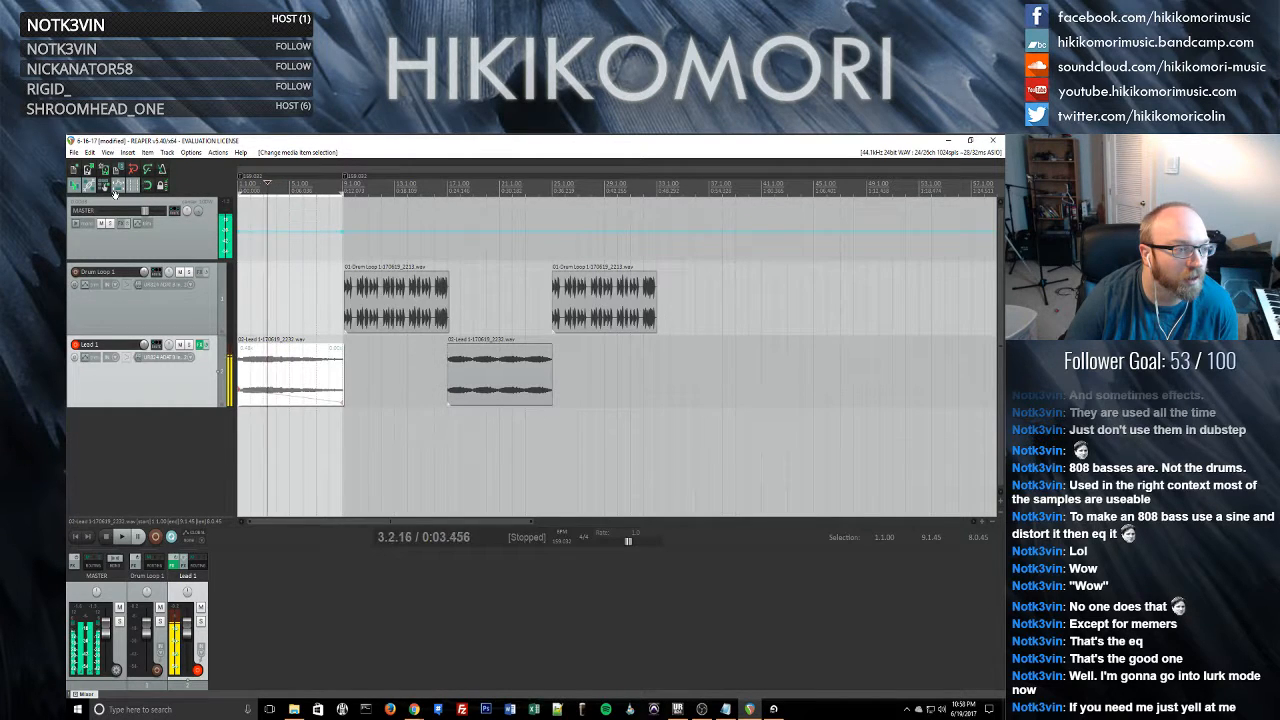
{"action": "key", "text": "Right"}
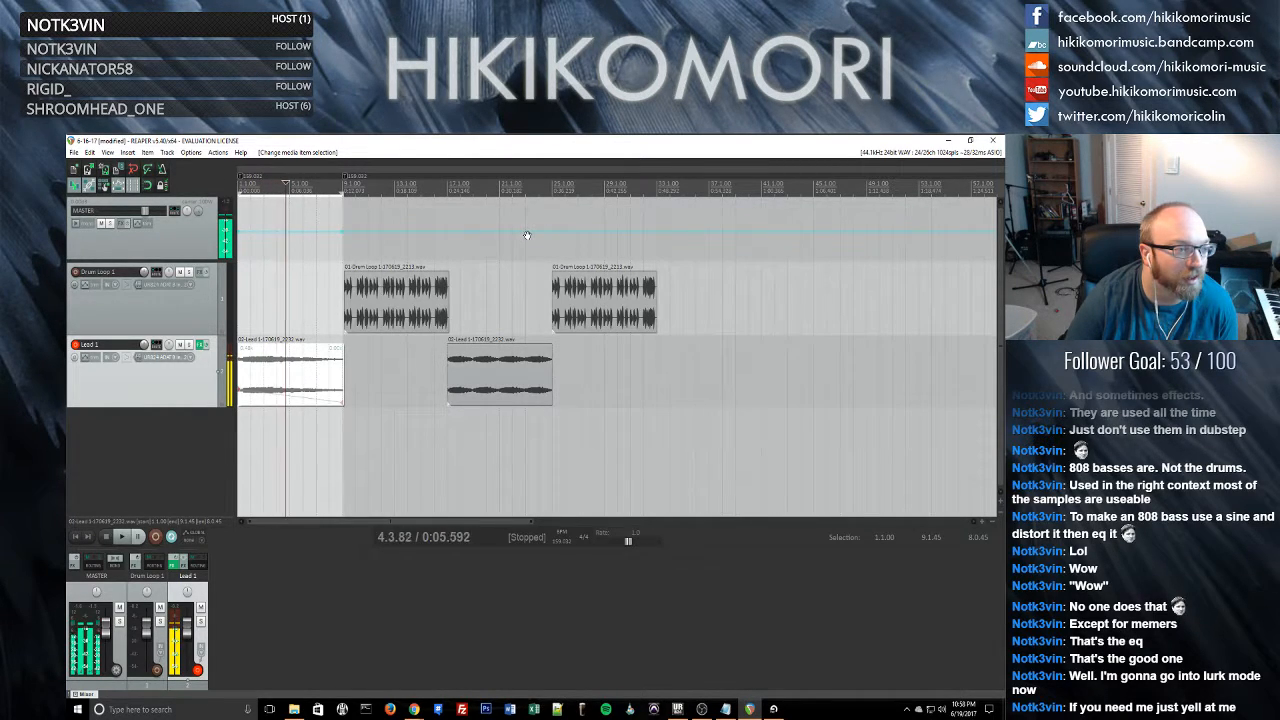
{"action": "key", "text": "Left"}
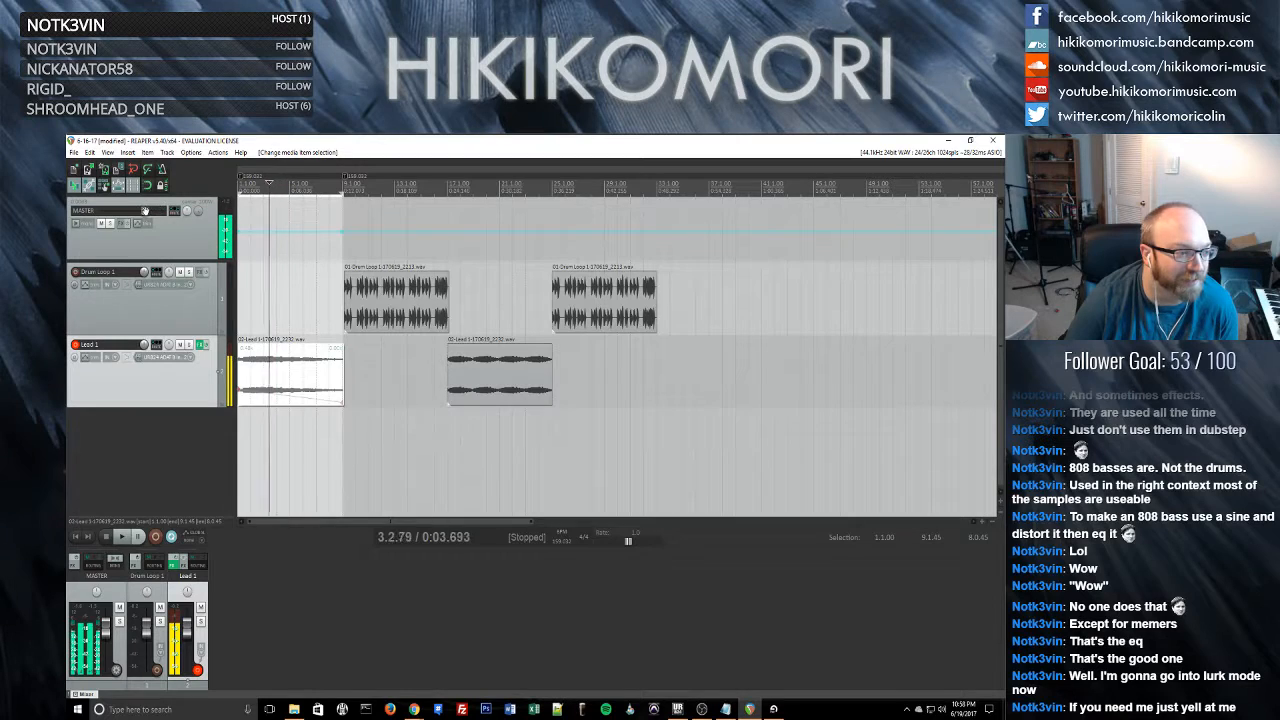
{"action": "key", "text": "Left"}
{"action": "key", "text": "Right"}
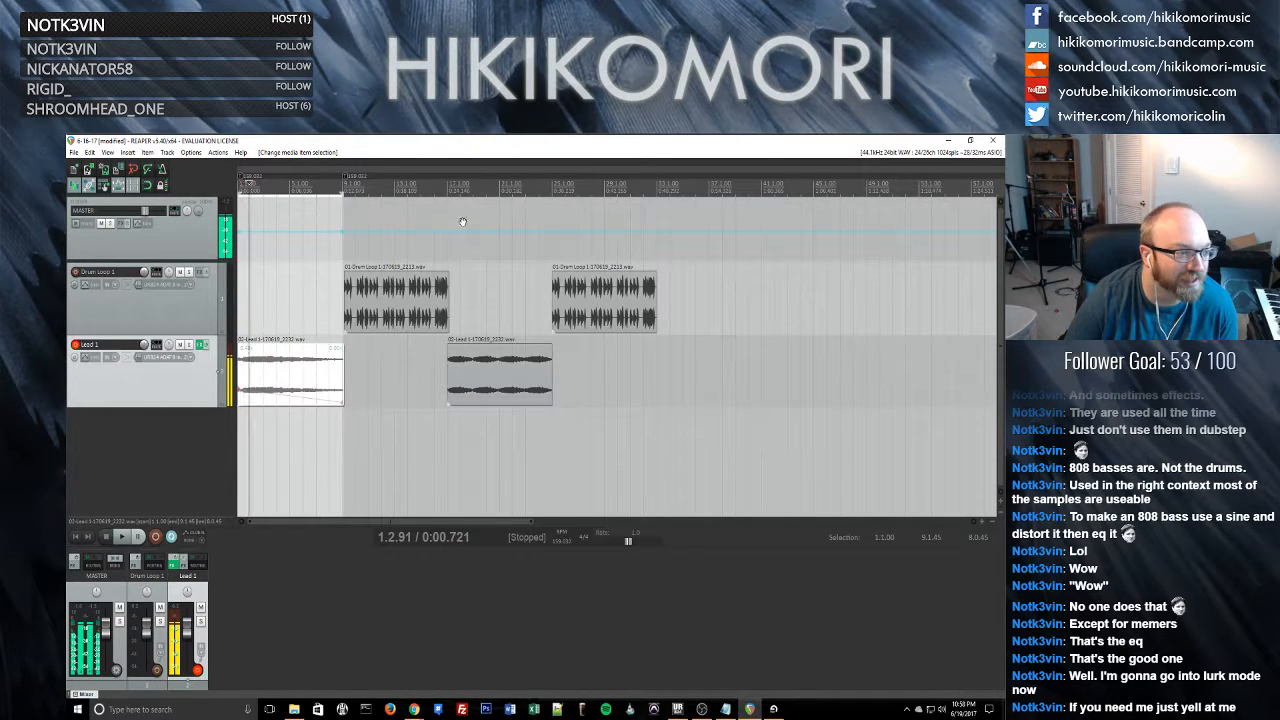
{"action": "key", "text": "Right"}
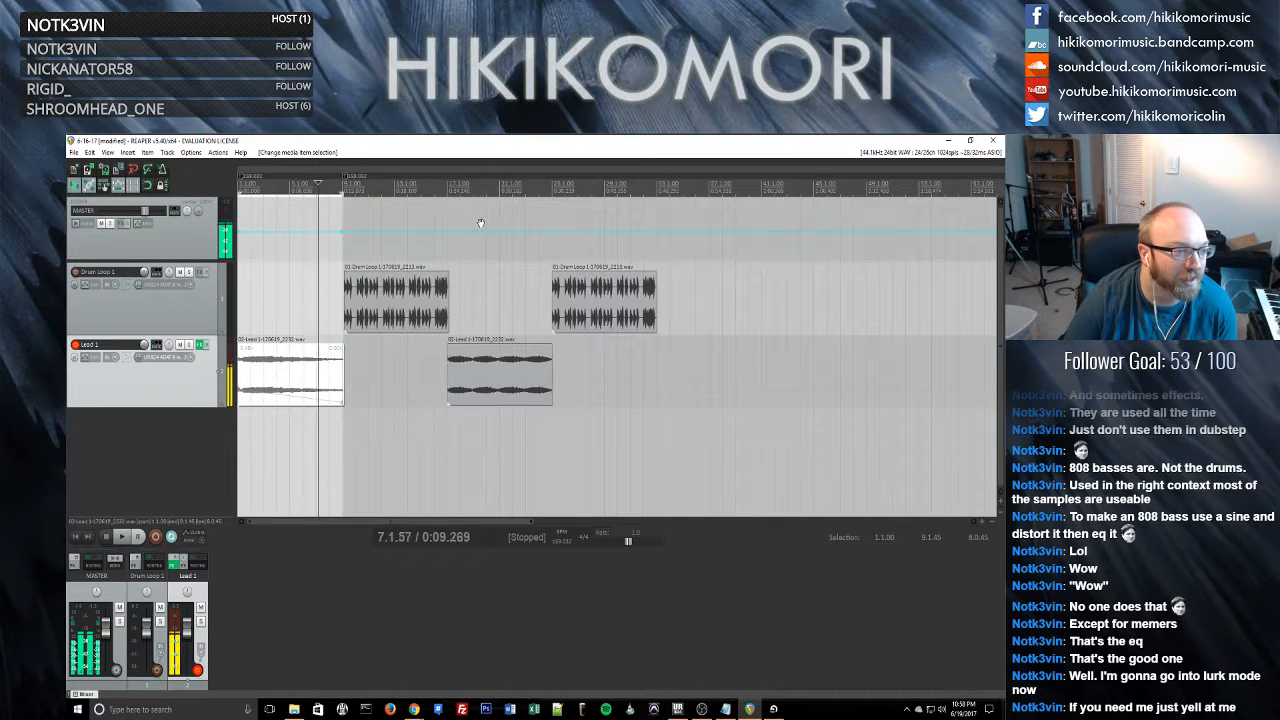
{"action": "key", "text": "Right"}
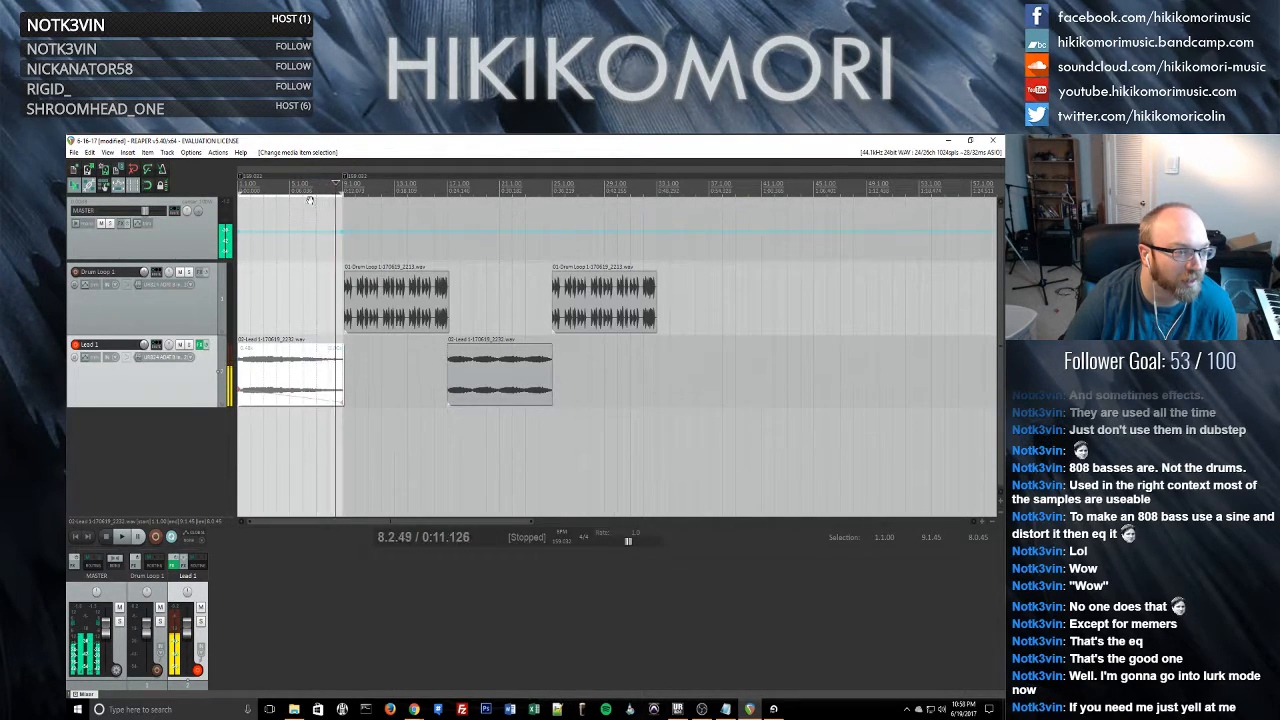
{"action": "left_click_drag", "start_coordinate": [310, 200], "coordinate": [466, 221]}
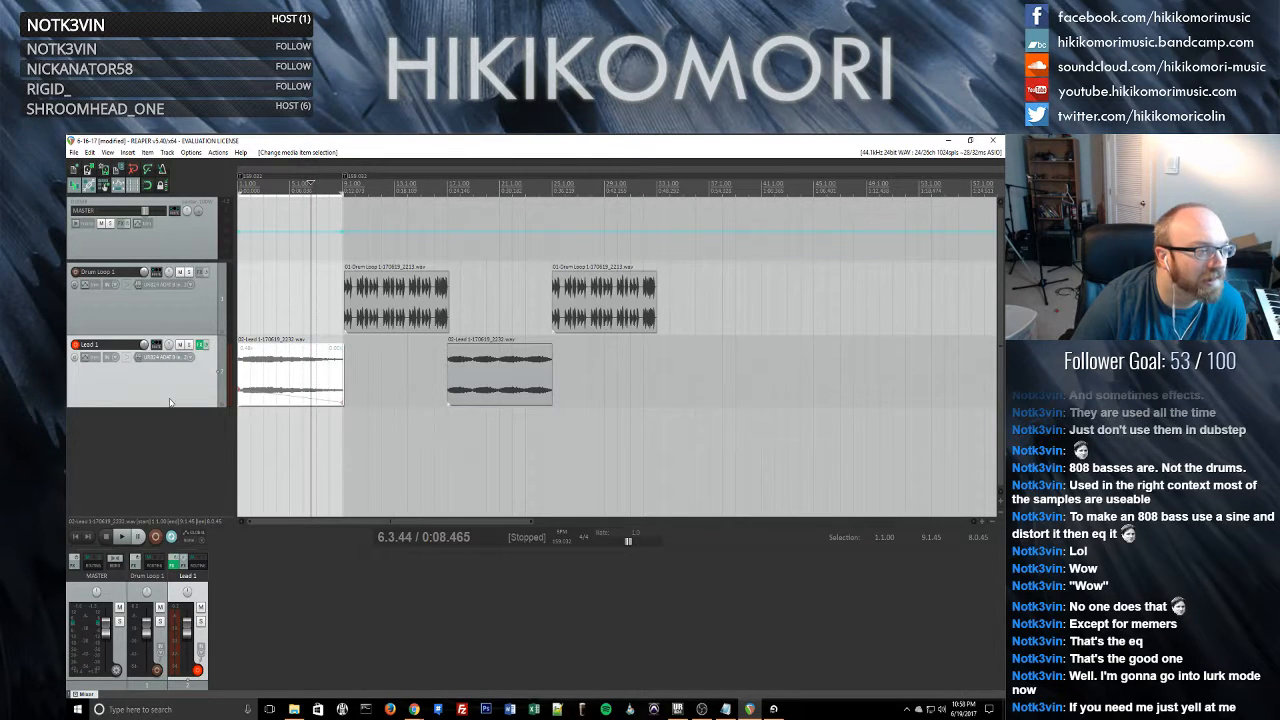
- Add a new track below Lead 1 and arm it for recording
{"action": "double_click", "coordinate": [177, 430]}
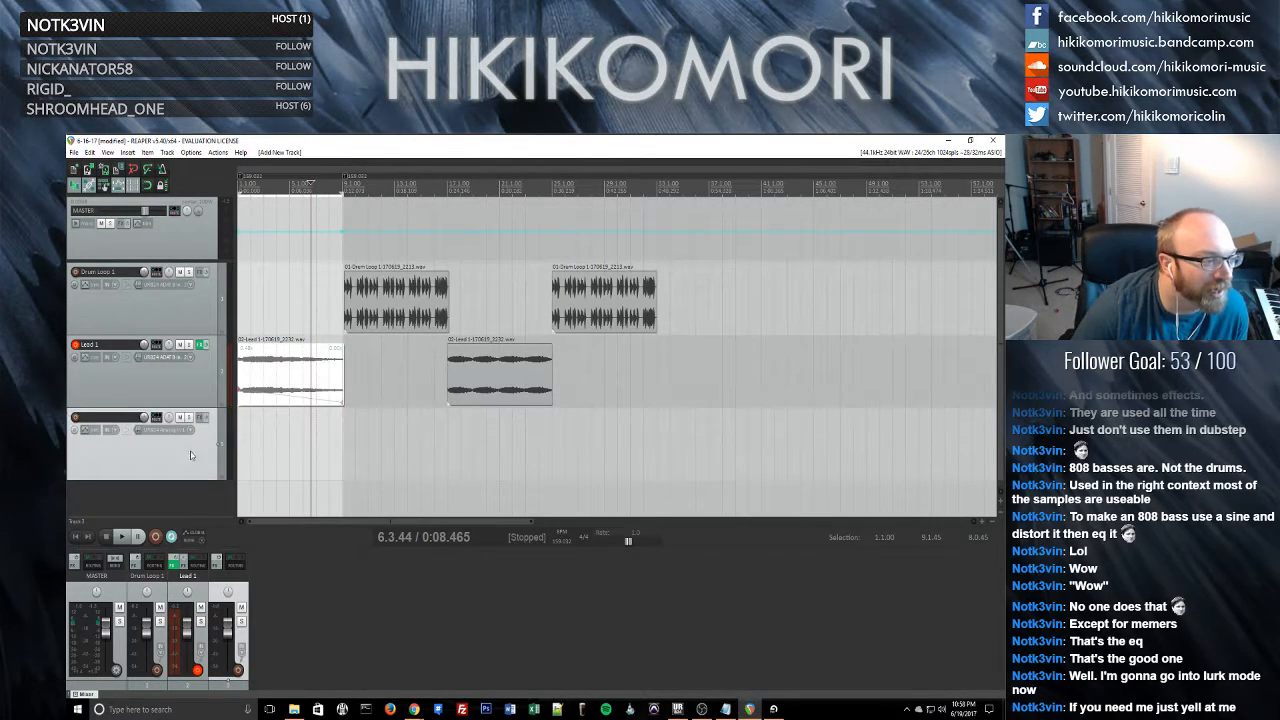
{"action": "left_click", "coordinate": [76, 418]}
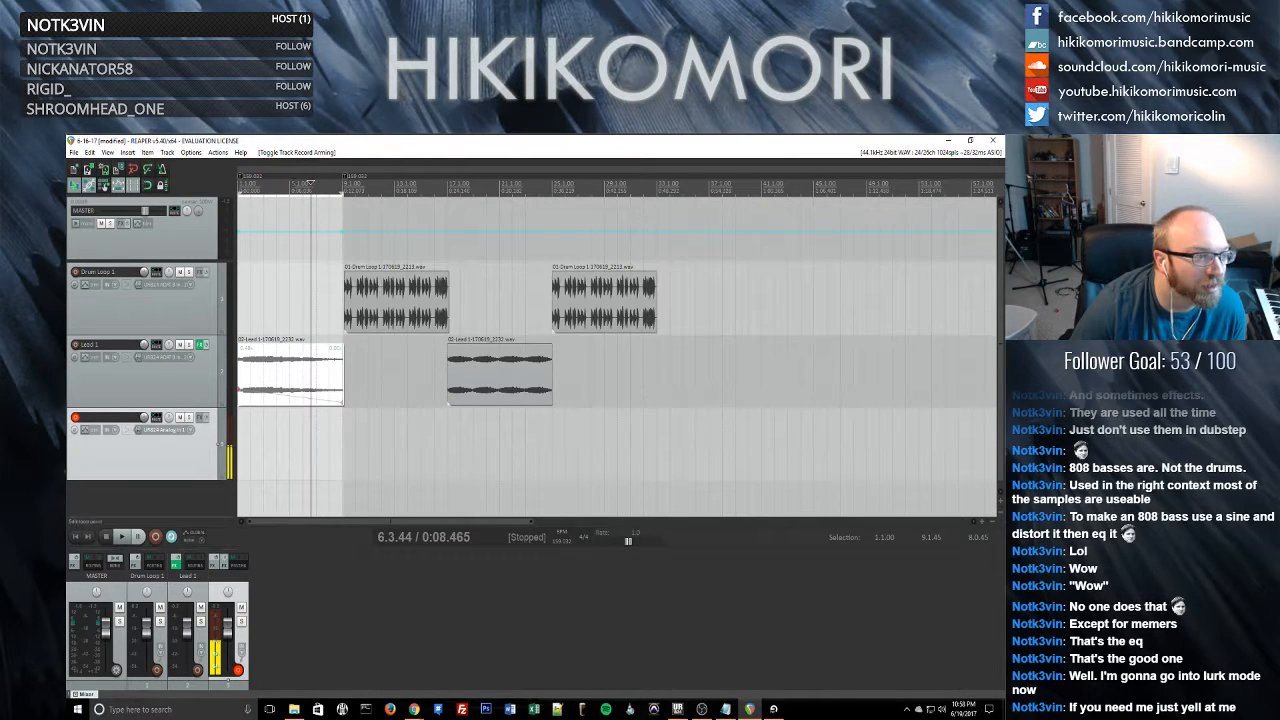
{"action": "left_click", "coordinate": [302, 185]}
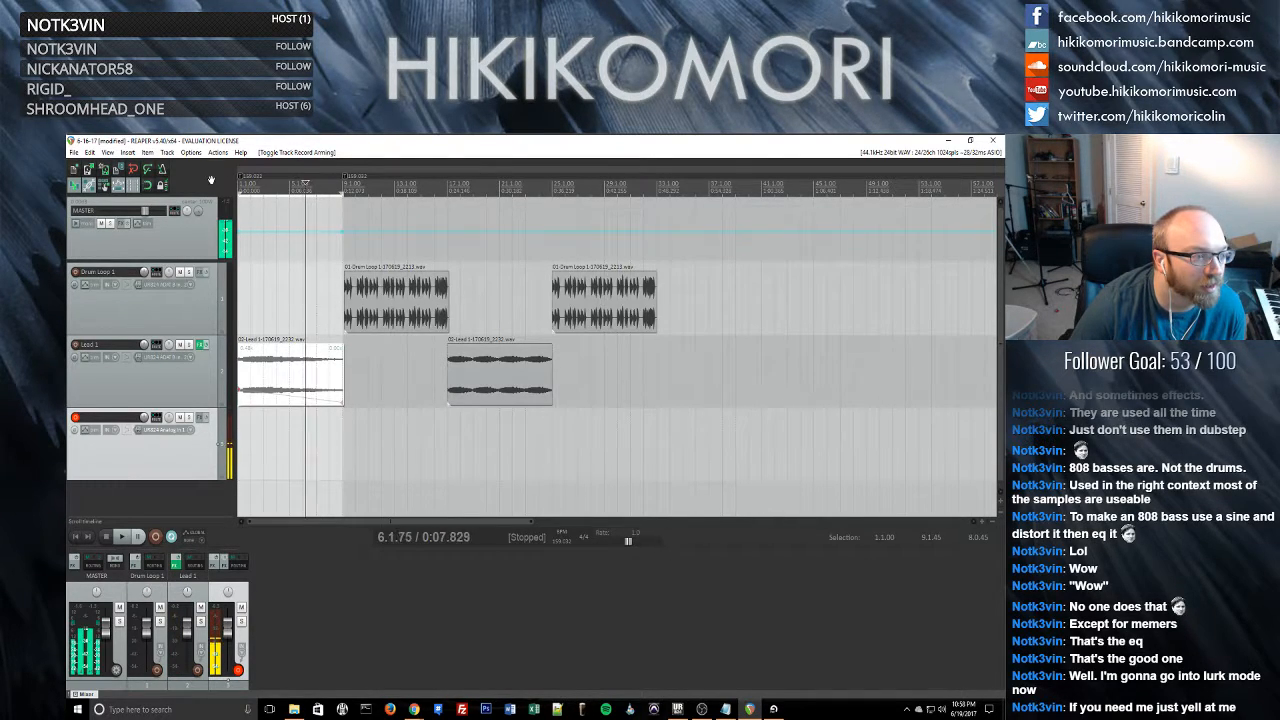
{"action": "left_click_drag", "start_coordinate": [496, 189], "coordinate": [480, 190]}
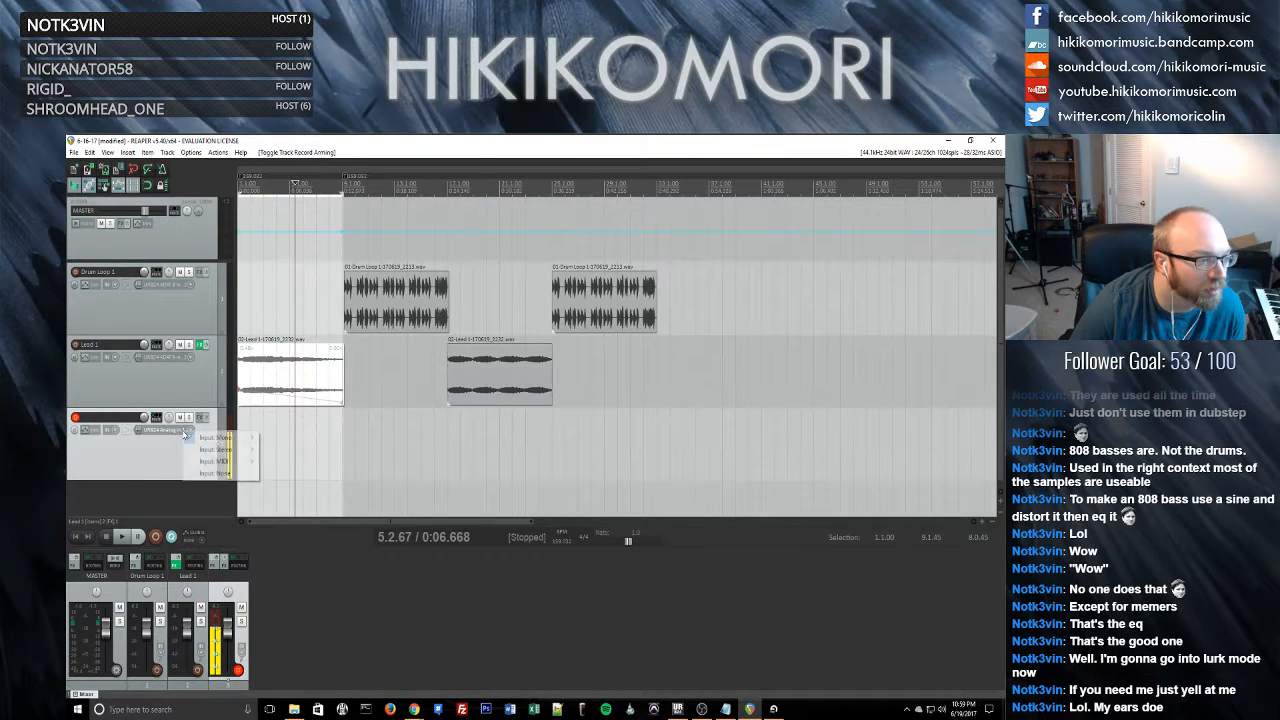
- Set the new track's recording input to the stereo pair UR824 ADAT B In 1 / UR824 ADAT B In 2
{"action": "left_click", "coordinate": [183, 430]}
{"action": "mouse_move", "coordinate": [228, 450]}
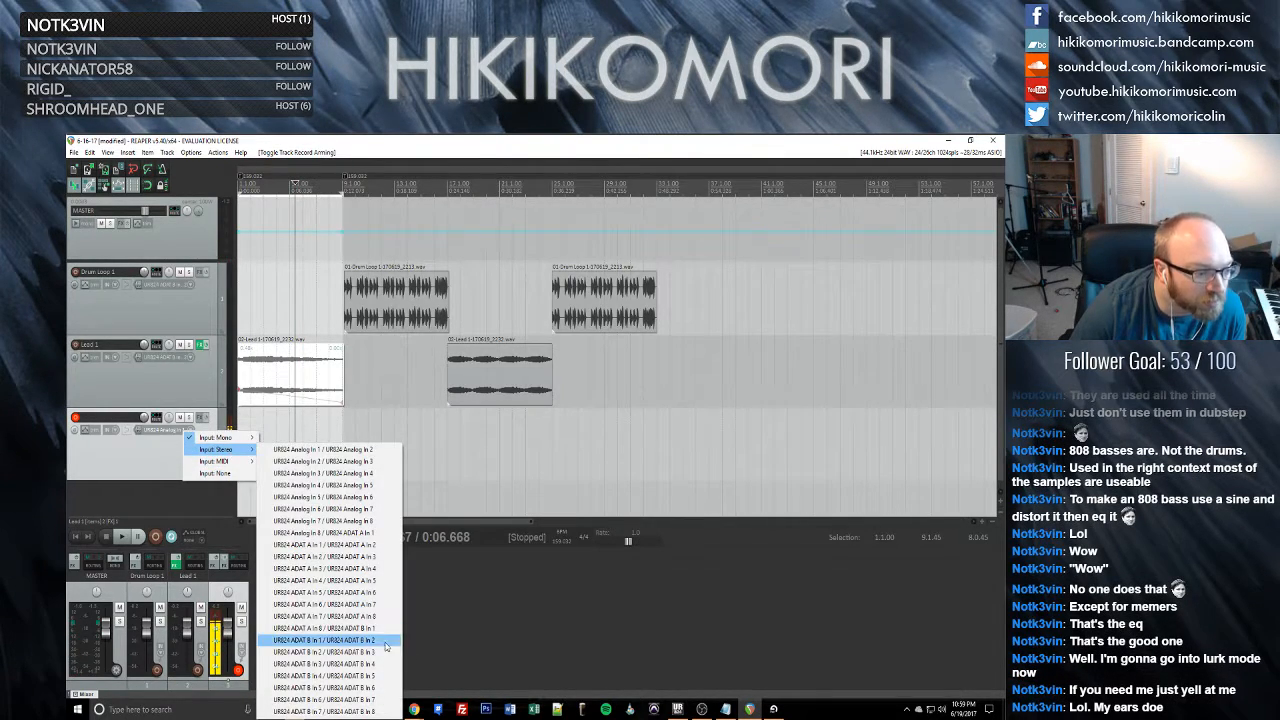
{"action": "left_click", "coordinate": [367, 642]}
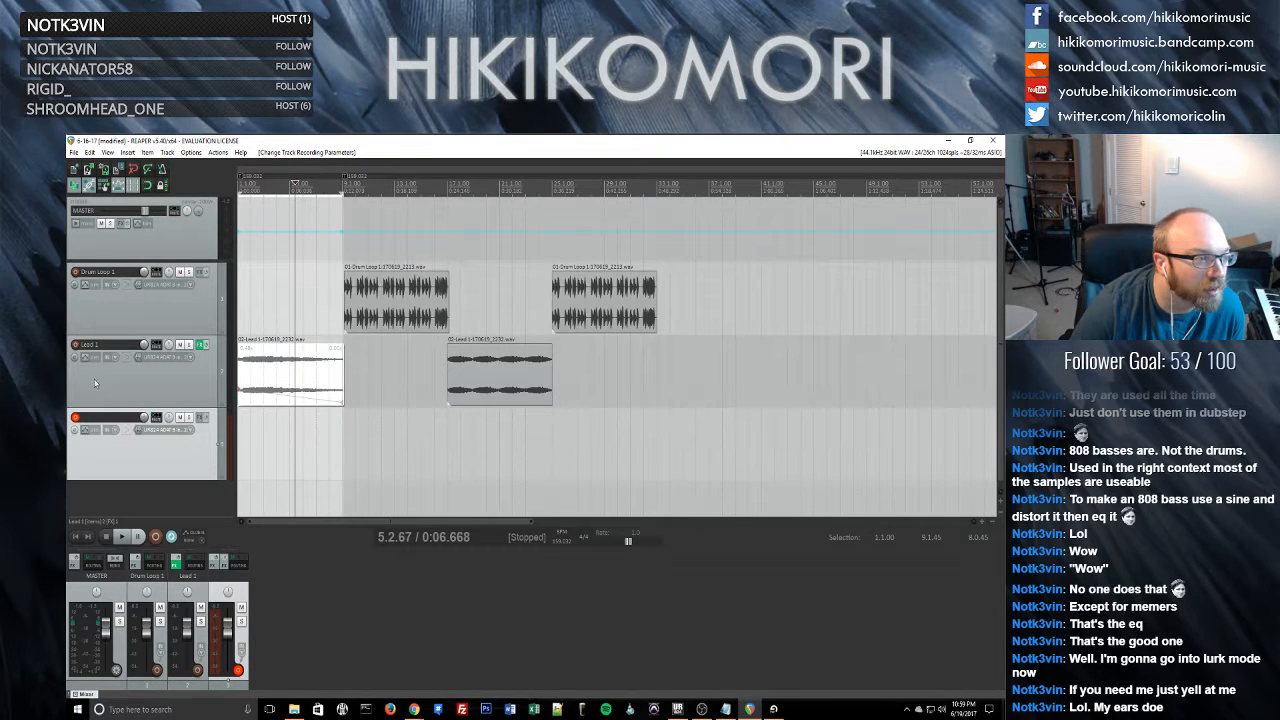
- Shorten the time selection to end at about 5.2.67 and preview the opening bars from the project start
{"action": "left_click_drag", "start_coordinate": [343, 190], "coordinate": [295, 184]}
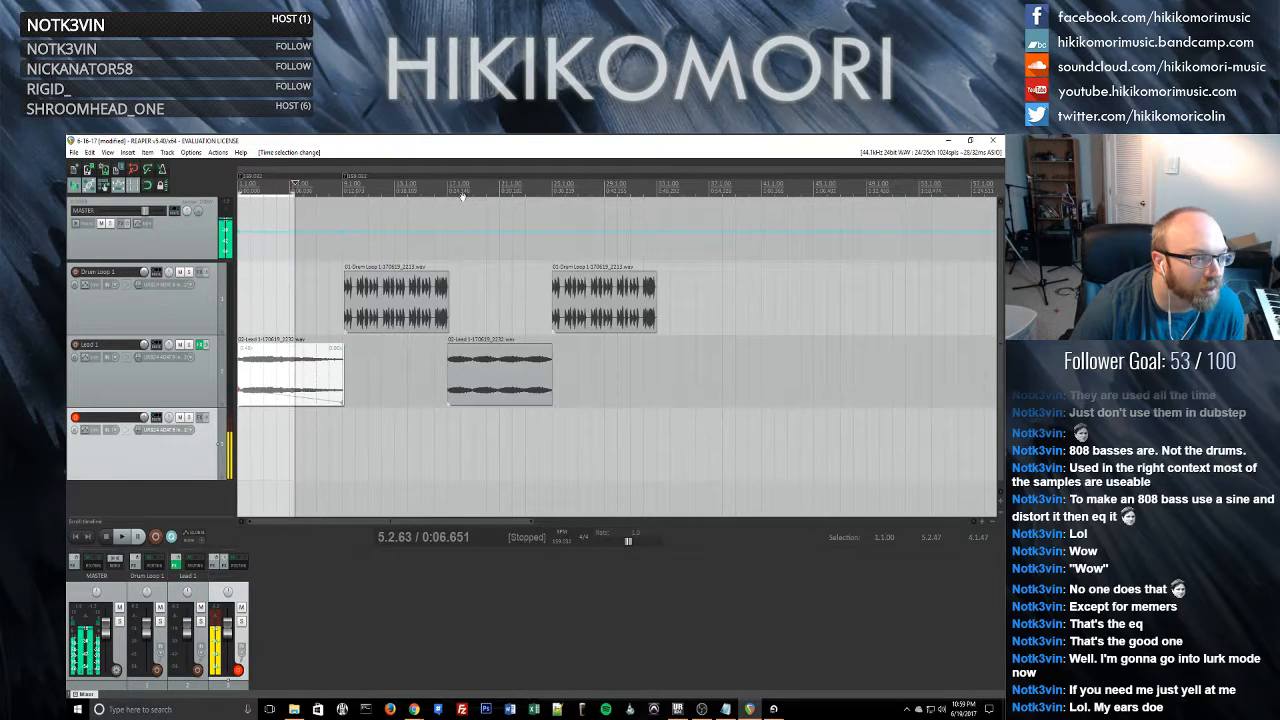
{"action": "left_click", "coordinate": [366, 356]}
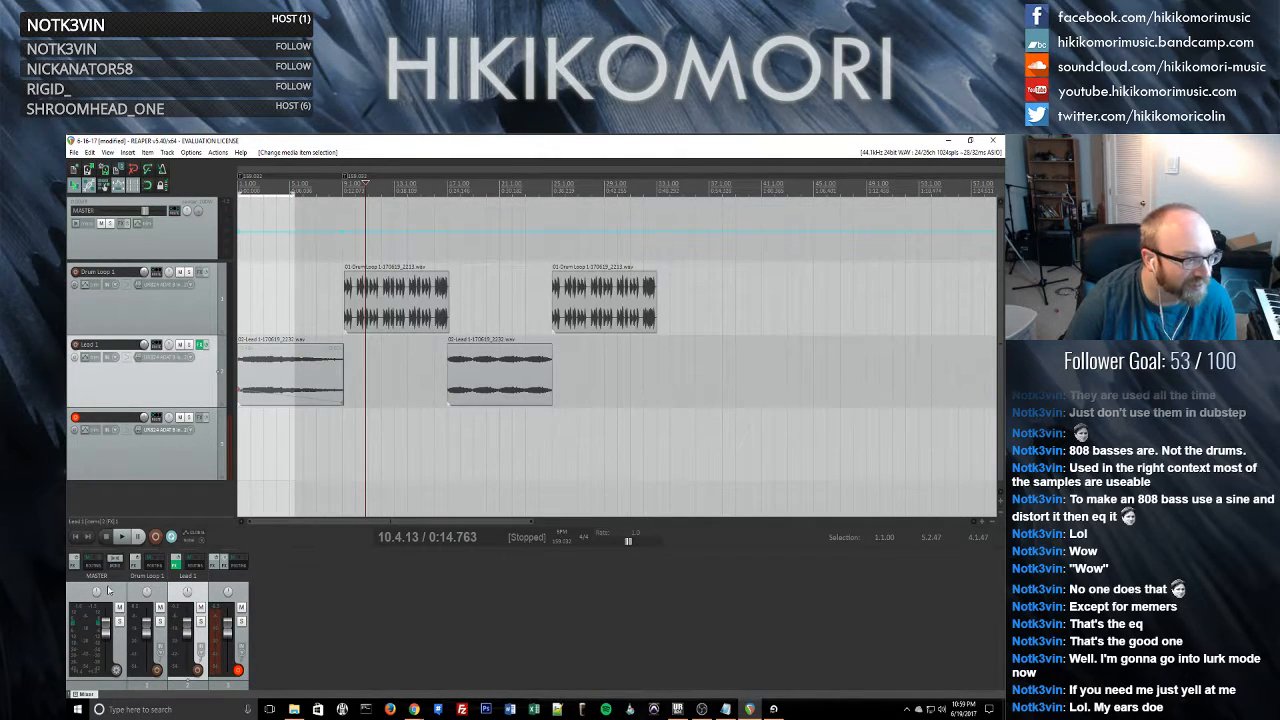
{"action": "left_click", "coordinate": [75, 536]}
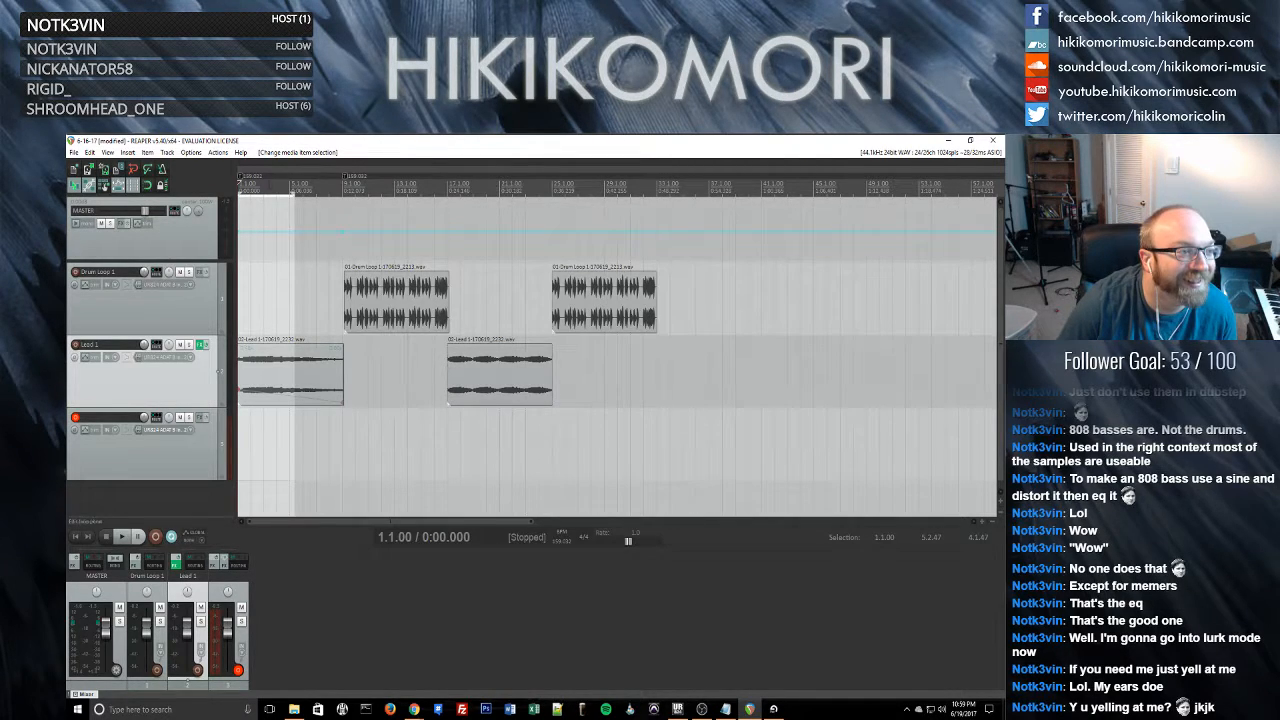
{"action": "key", "text": "space"}
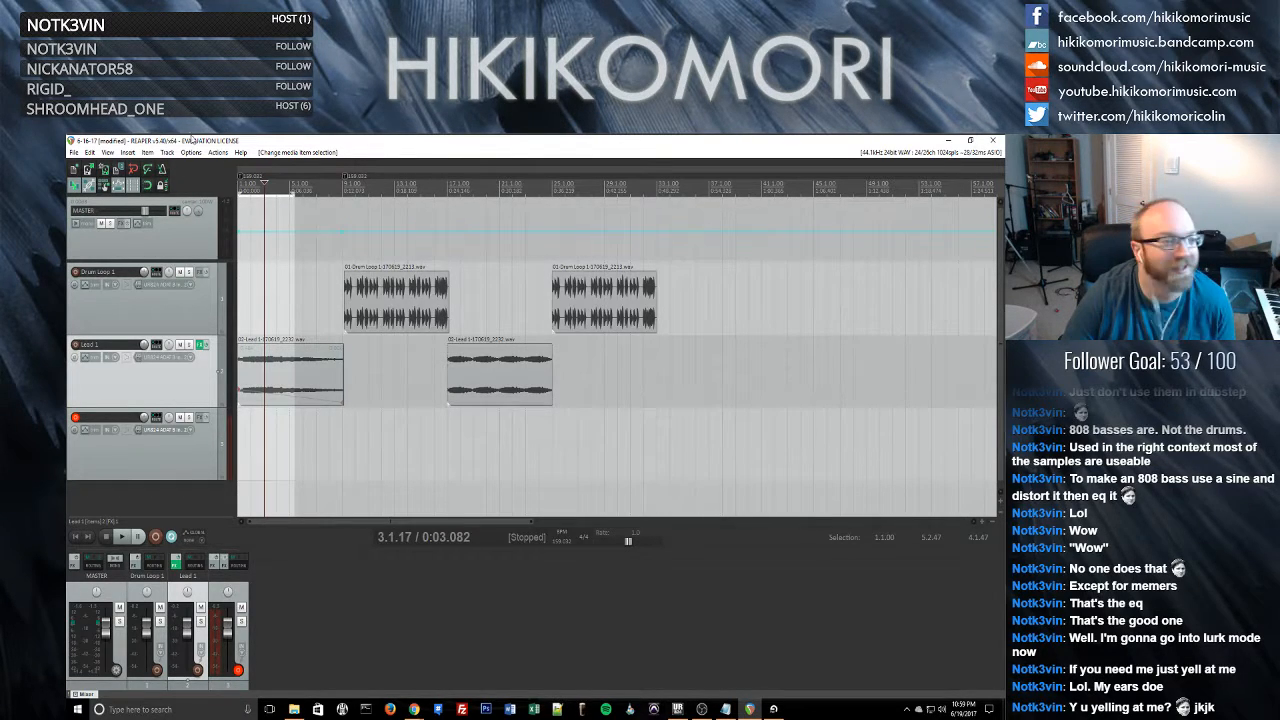
- Return the edit cursor to the project start and remove the time selection
{"action": "left_click", "coordinate": [76, 538]}
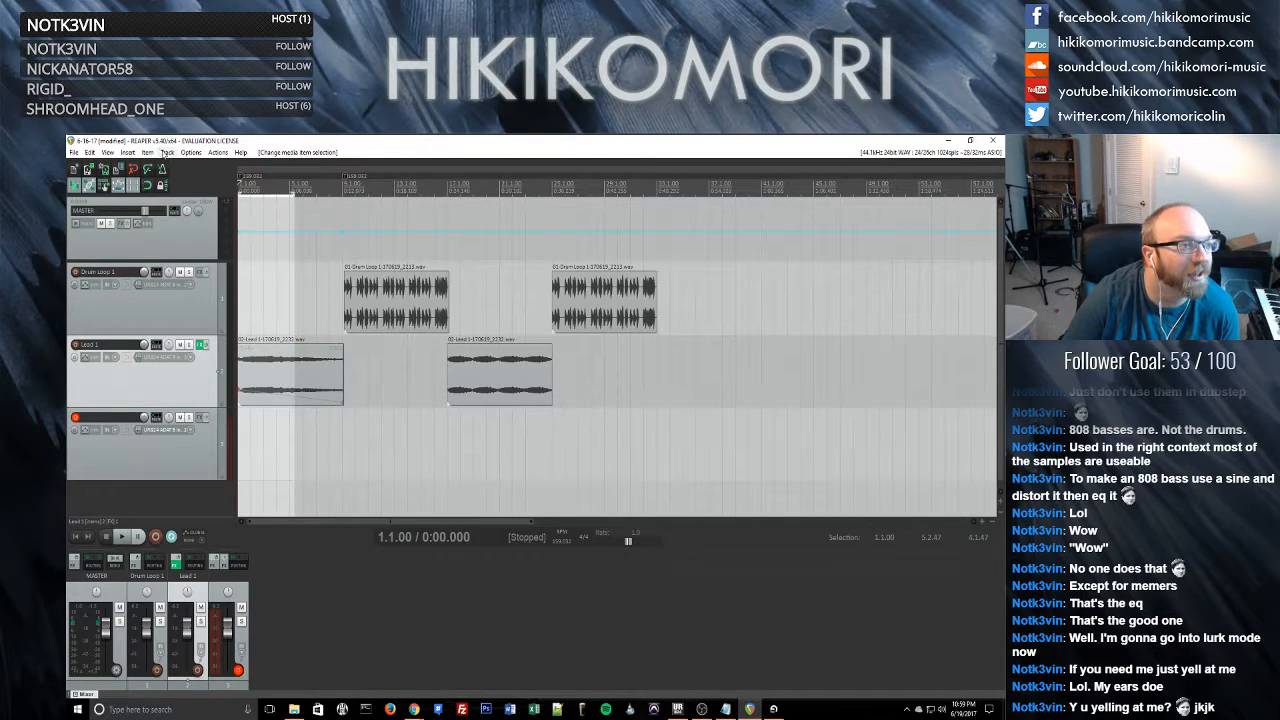
{"action": "left_click", "coordinate": [153, 154]}
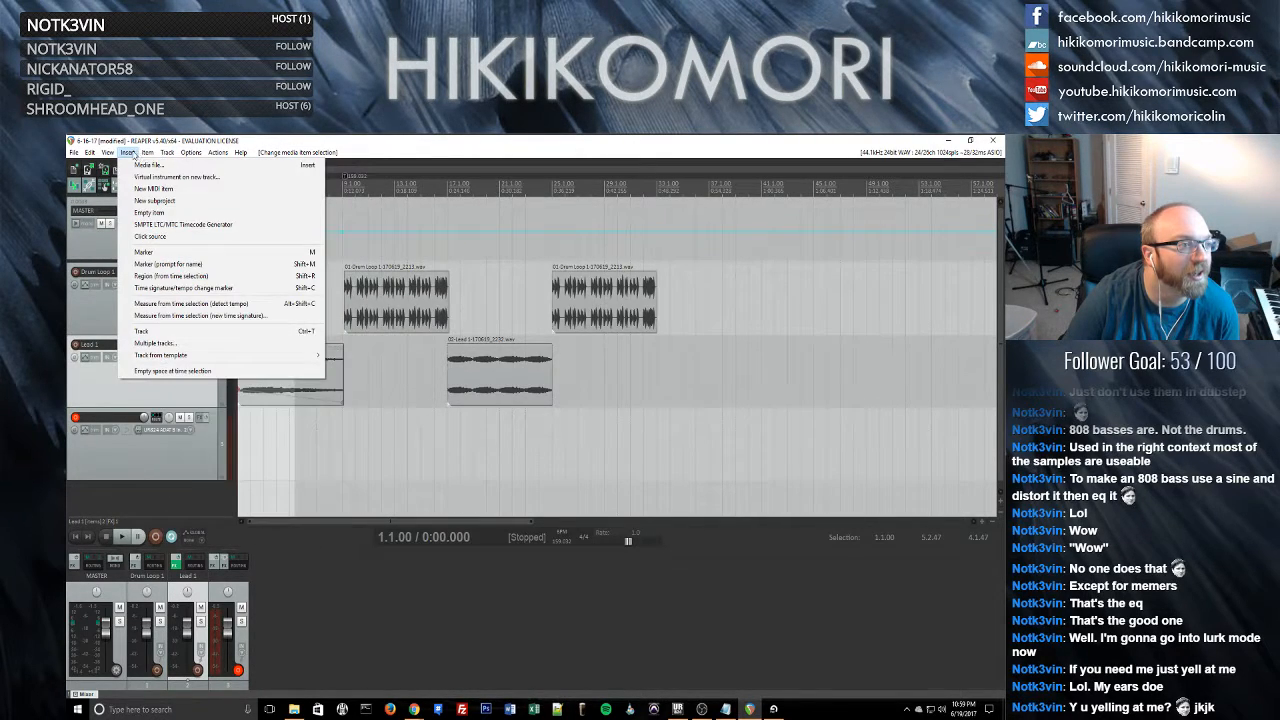
{"action": "left_click", "coordinate": [128, 153]}
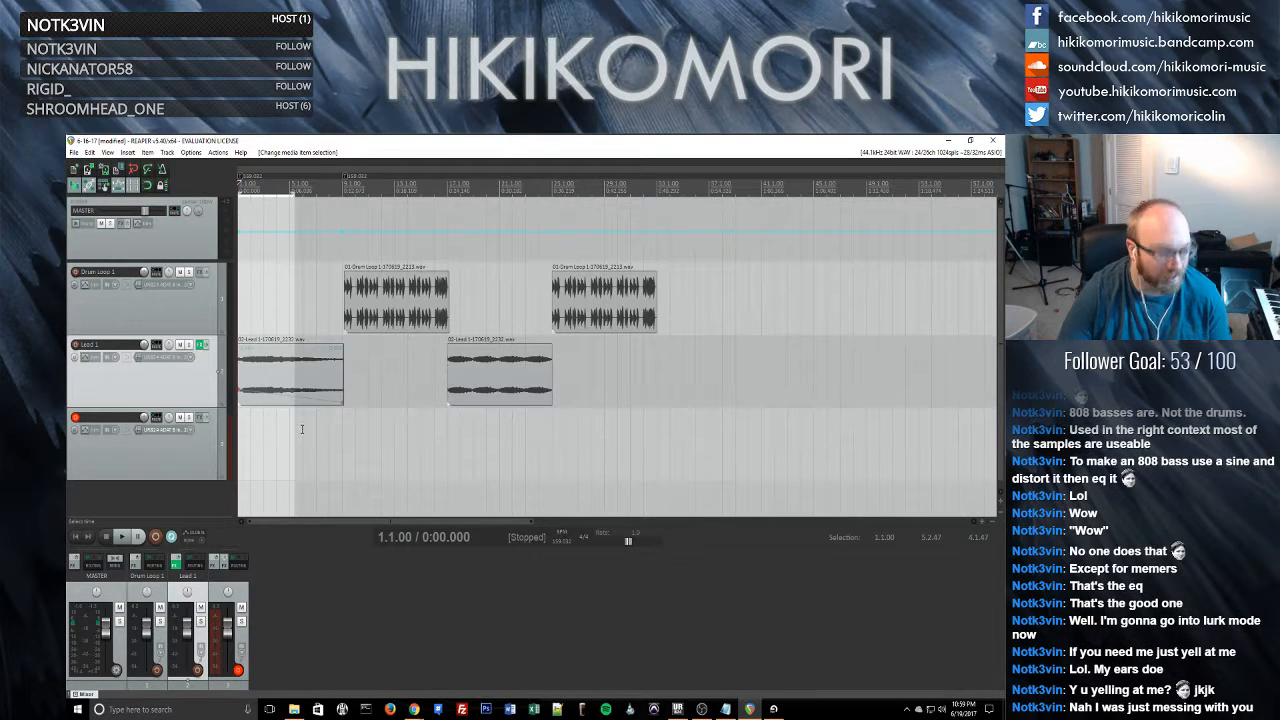
{"action": "left_click", "coordinate": [268, 431]}
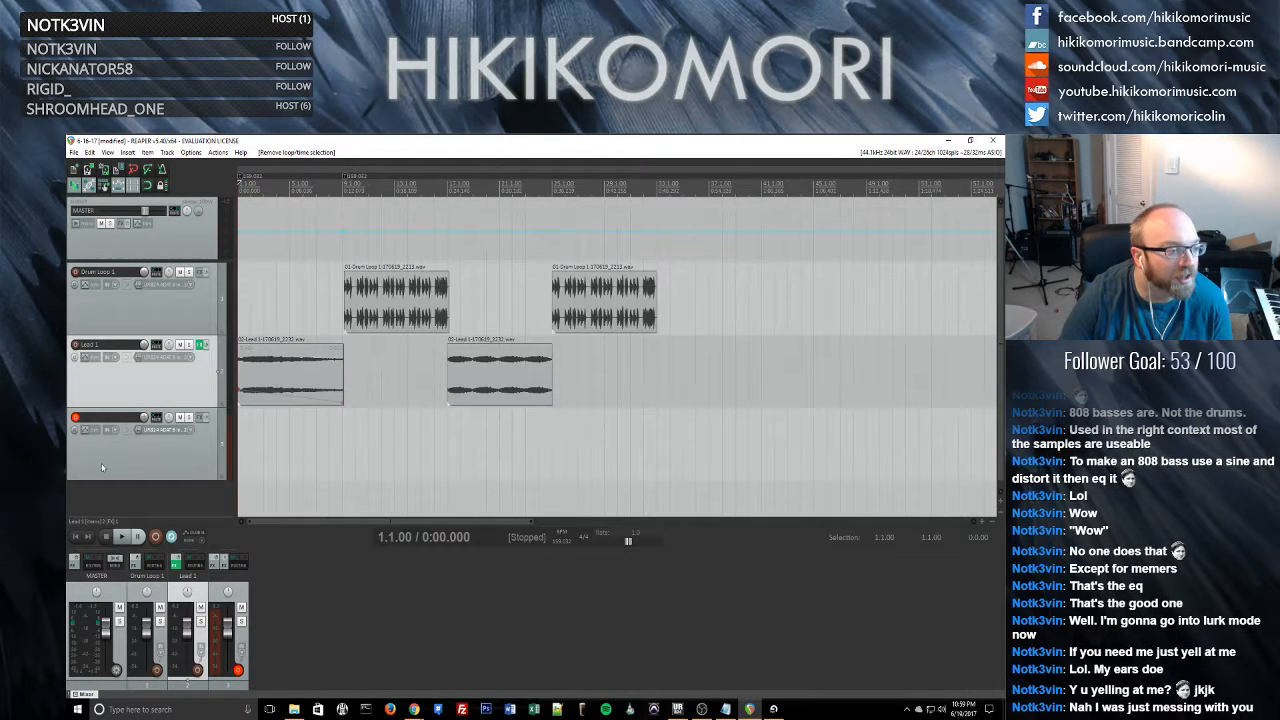
- Record a test take on the new armed track from the project start, stop it and delete the recorded file
{"action": "key", "text": "ctrl+r"}
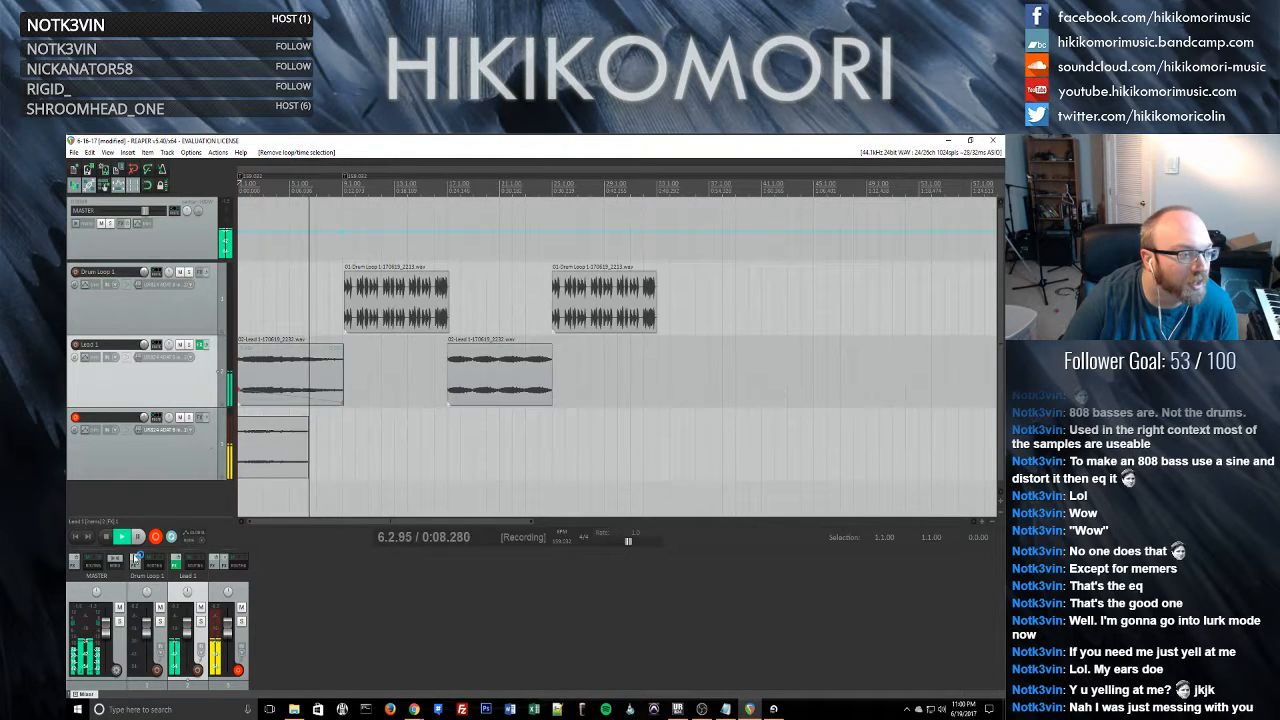
{"action": "left_click", "coordinate": [107, 537]}
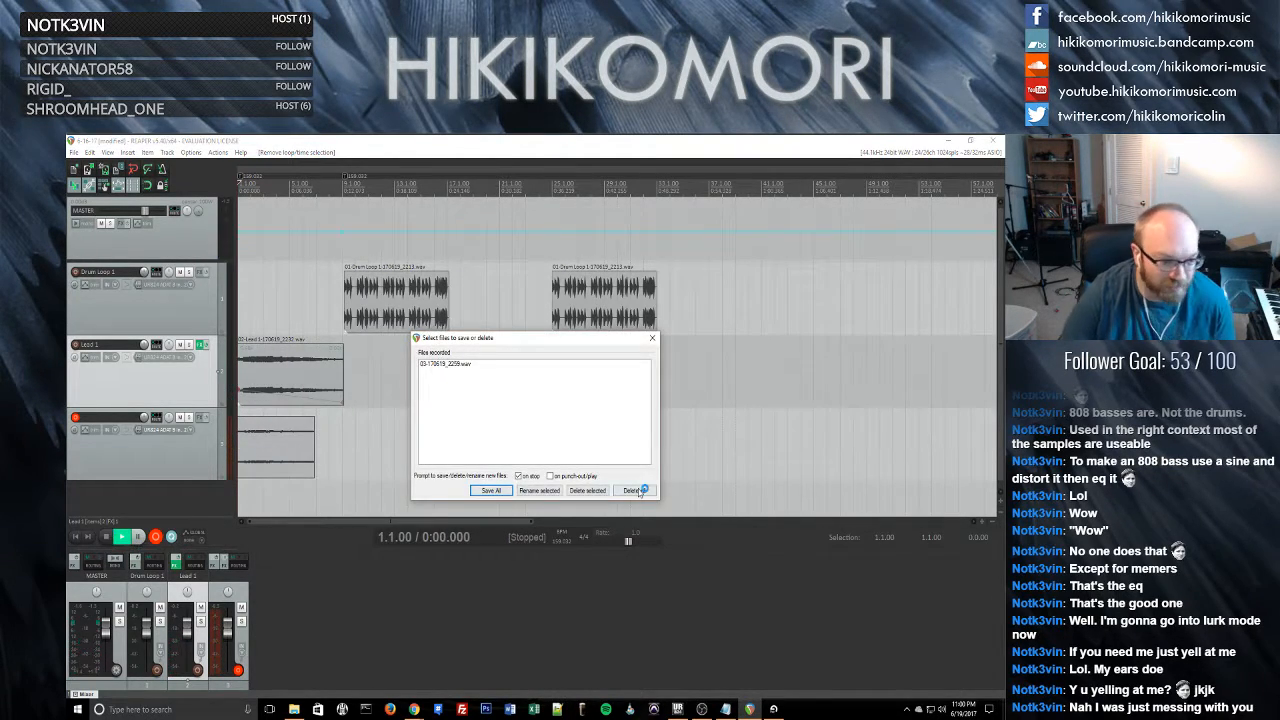
{"action": "left_click", "coordinate": [595, 491]}
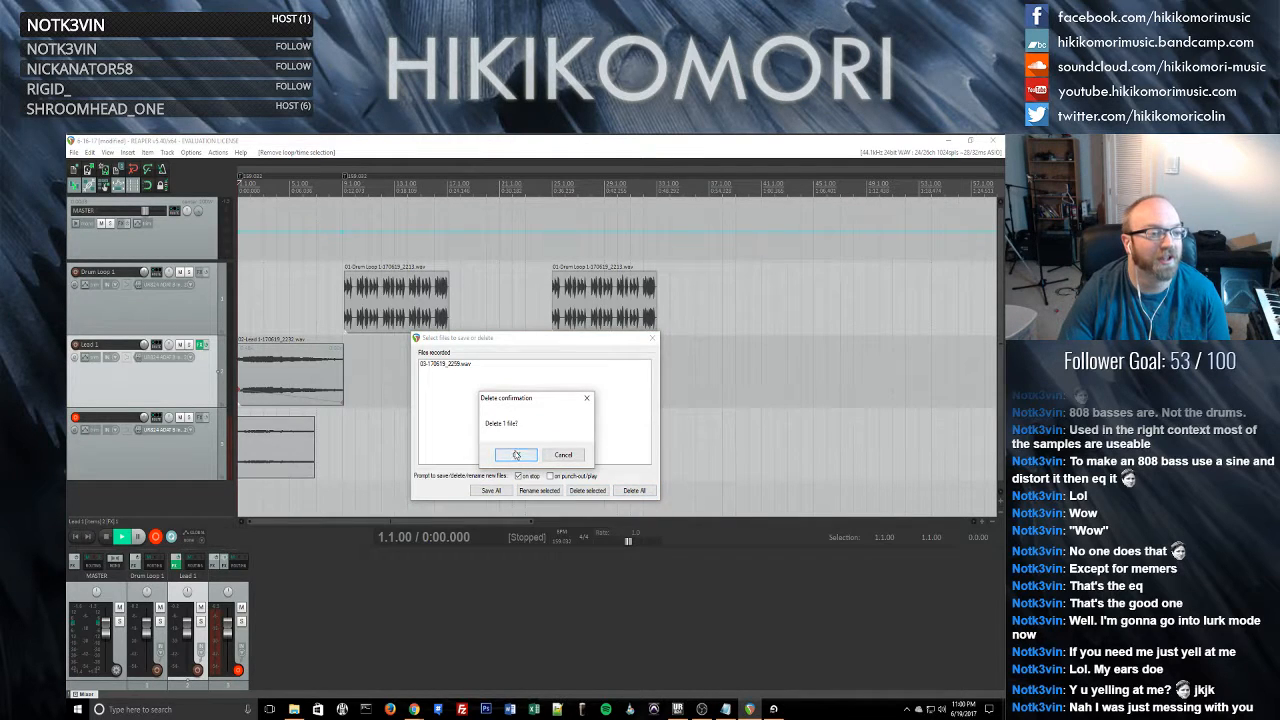
{"action": "left_click", "coordinate": [517, 460]}
- Record a test take on the armed track from about 40.2.42, moving the edit cursor to about 4.3.49 meanwhile, and delete the recorded file
{"action": "left_click", "coordinate": [754, 439]}
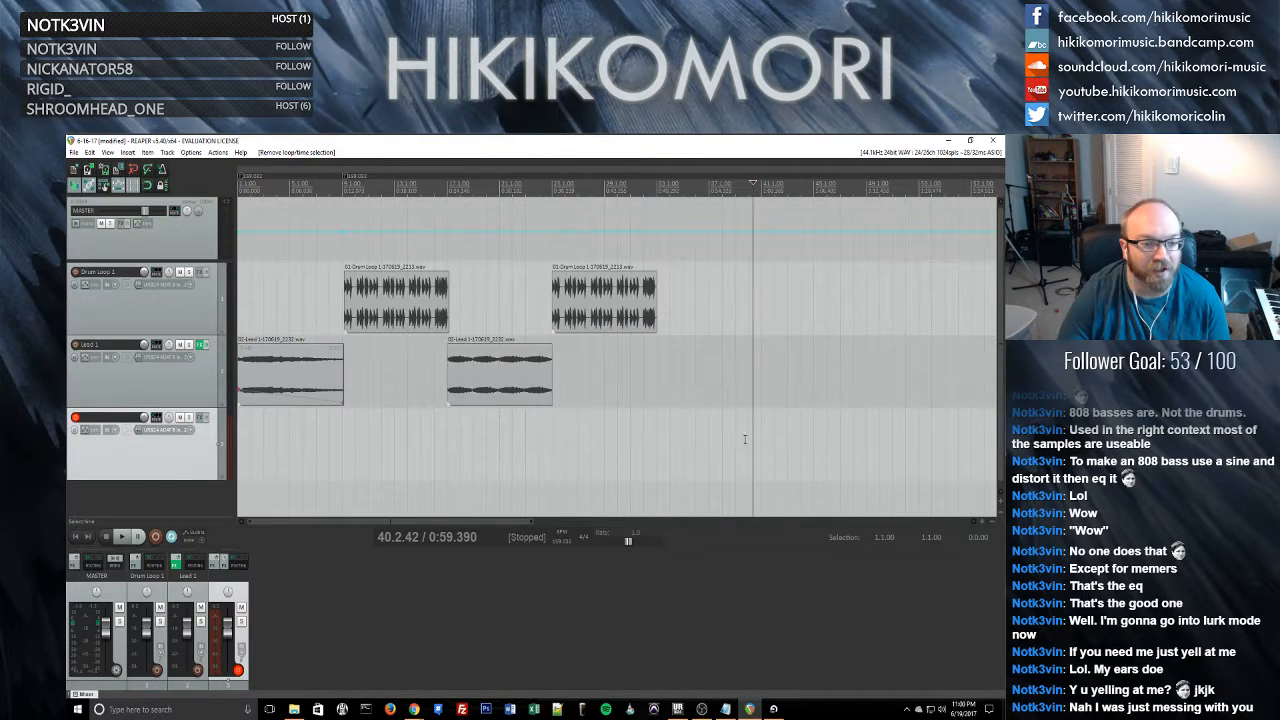
{"action": "key", "text": "ctrl+r"}
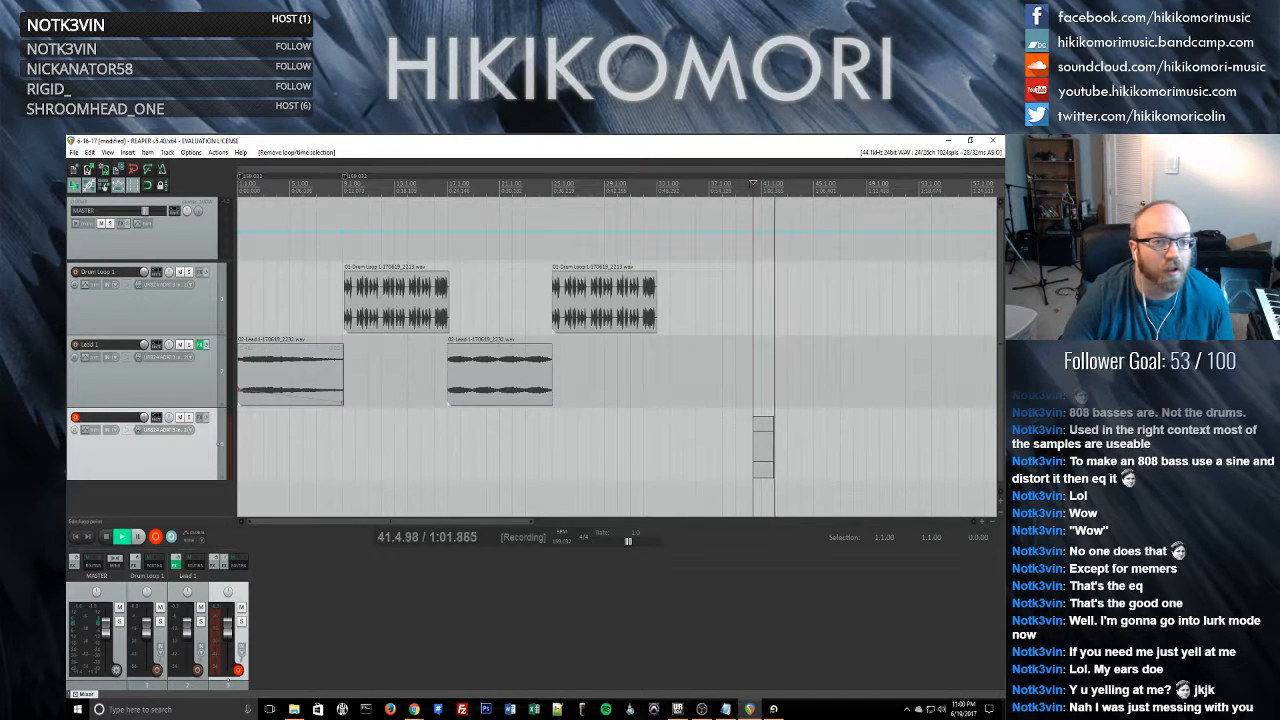
{"action": "left_click", "coordinate": [286, 187]}
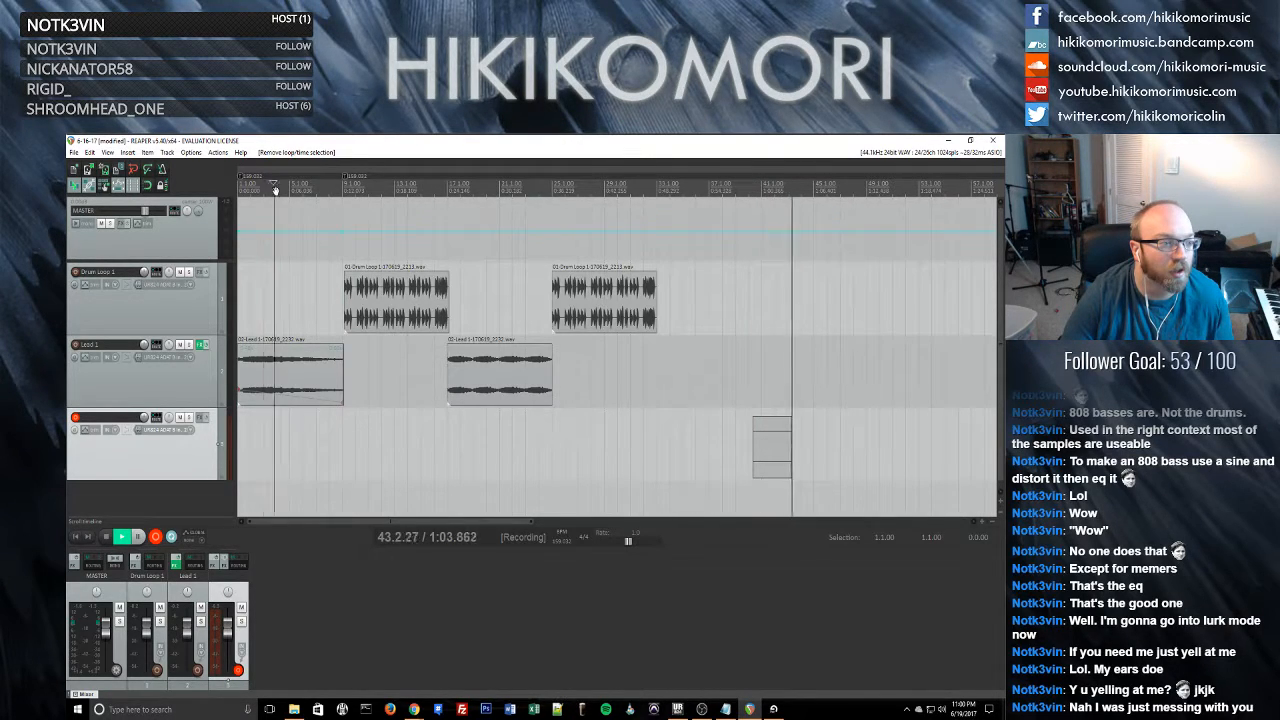
{"action": "left_click", "coordinate": [252, 185]}
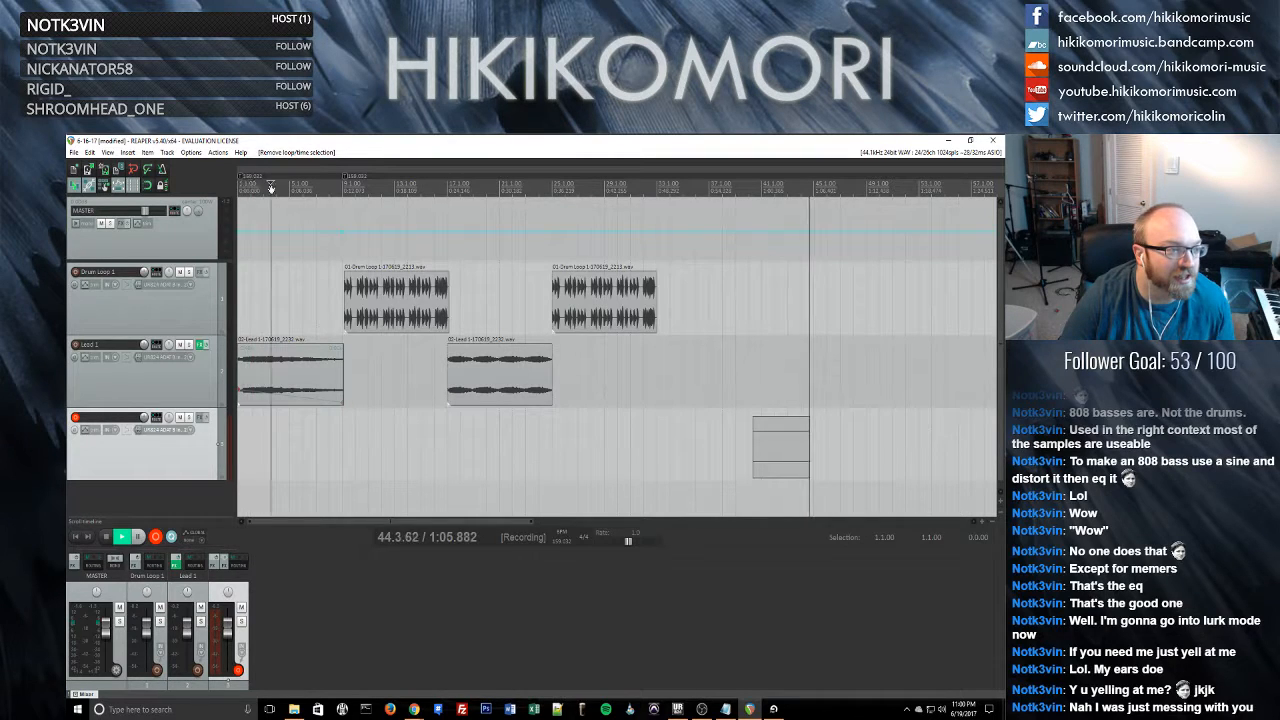
{"action": "left_click", "coordinate": [279, 188]}
{"action": "left_click", "coordinate": [286, 187]}
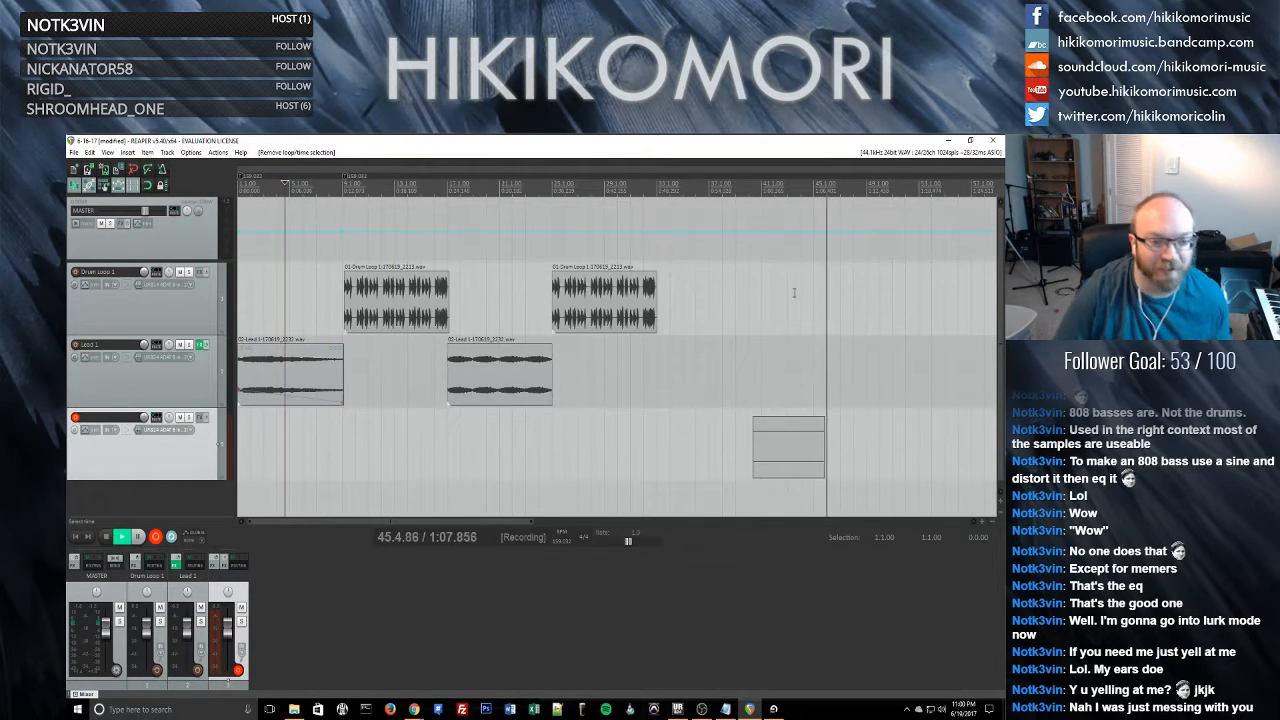
{"action": "key", "text": "space"}
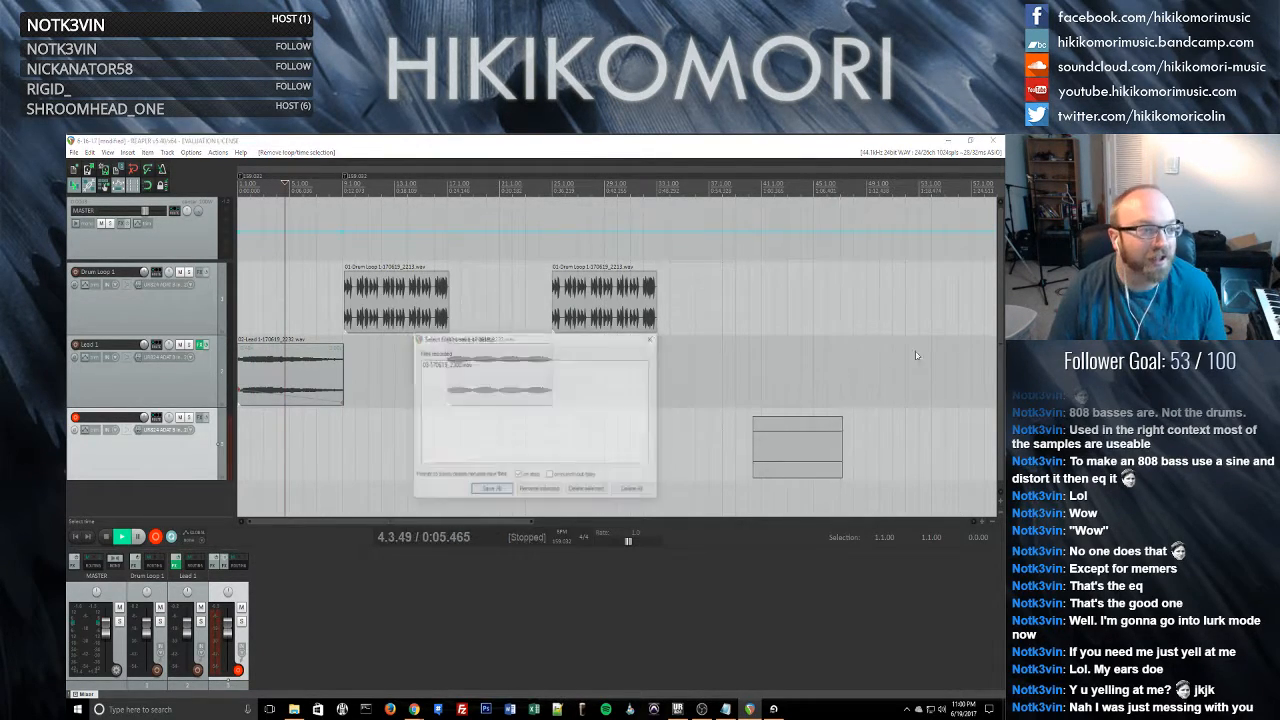
{"action": "left_click", "coordinate": [634, 490]}
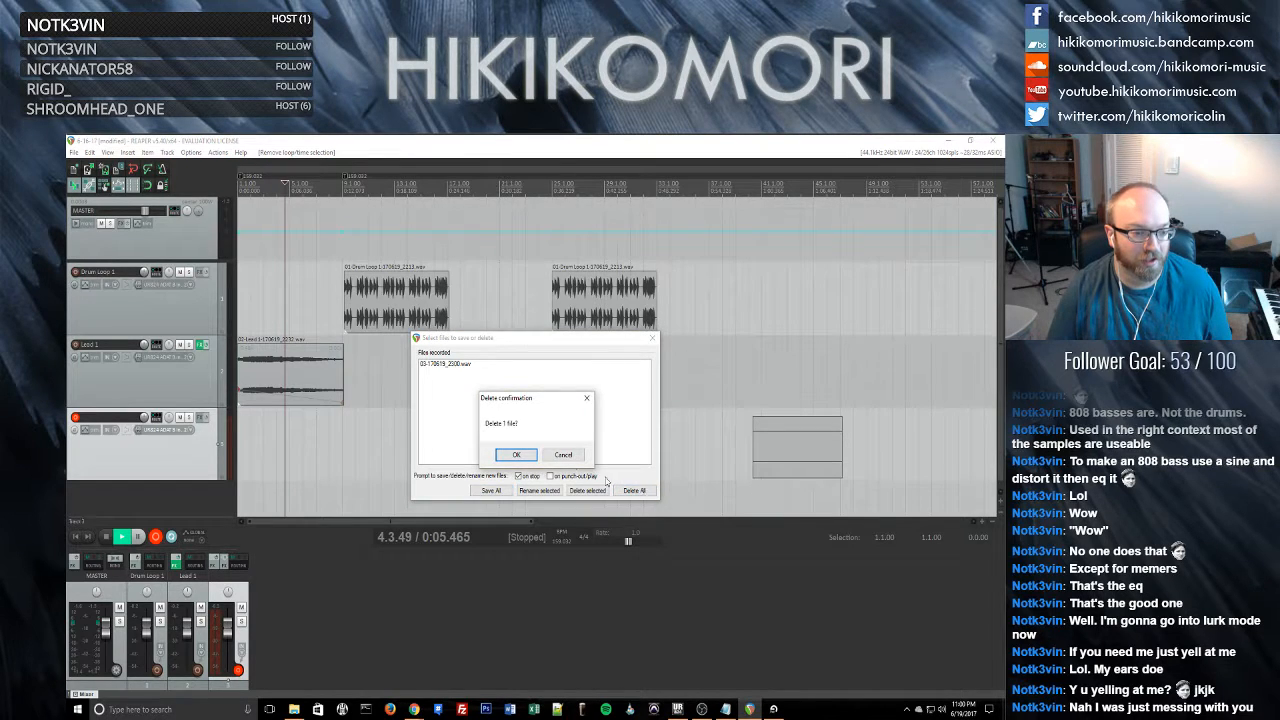
{"action": "left_click", "coordinate": [526, 460]}
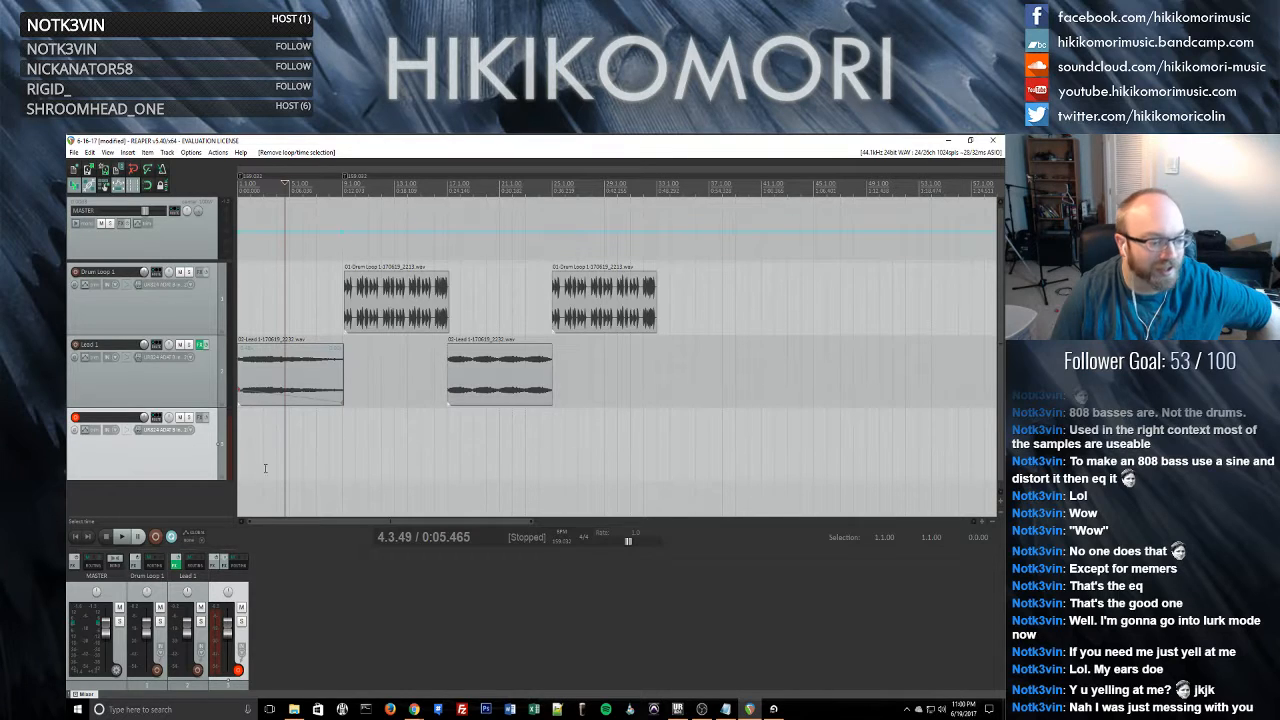
- Switch to Ableton Live, briefly run playback in the Arrangement View, and add an audio track after Lead in the Session View
{"action": "left_click", "coordinate": [773, 709]}
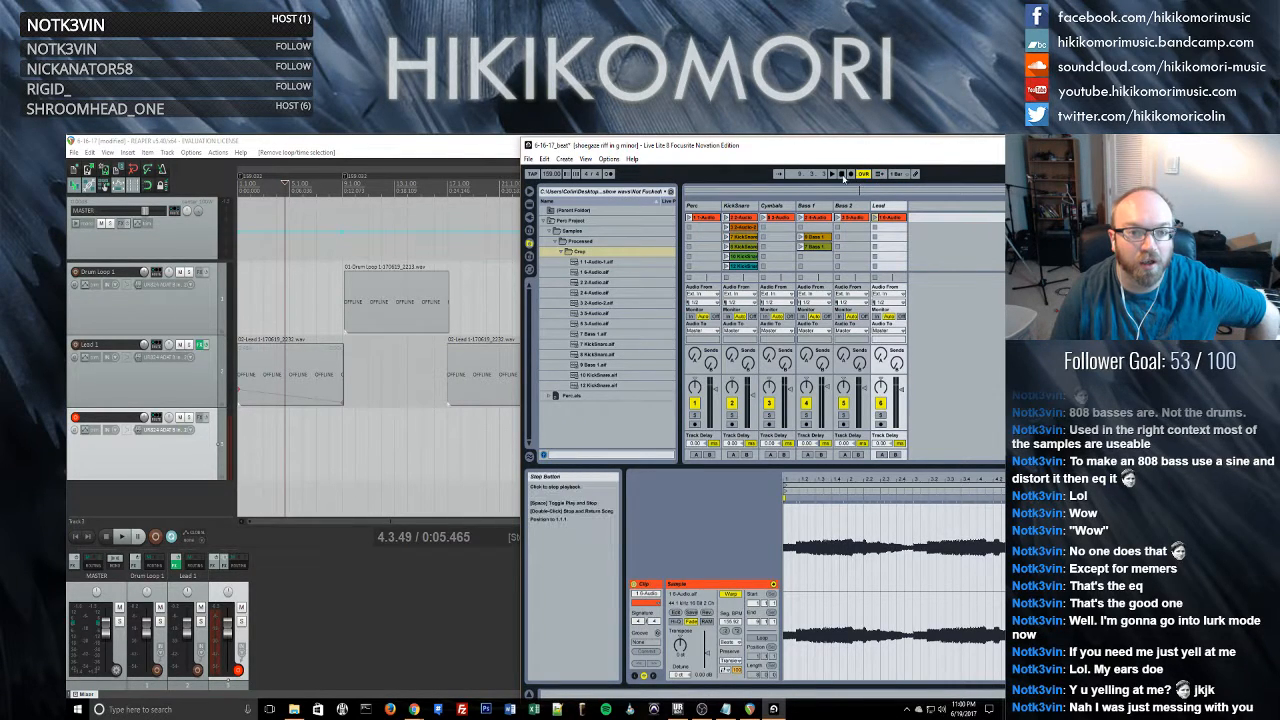
{"action": "key", "text": "Tab"}
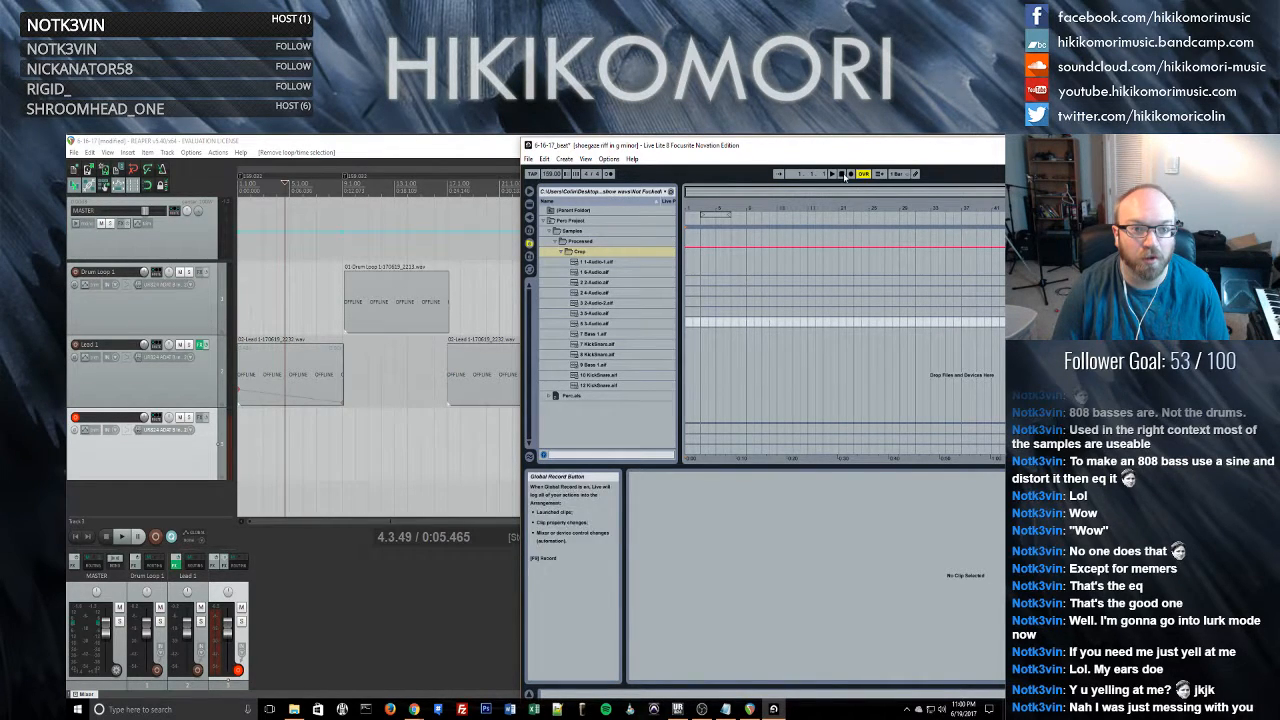
{"action": "left_click", "coordinate": [836, 175]}
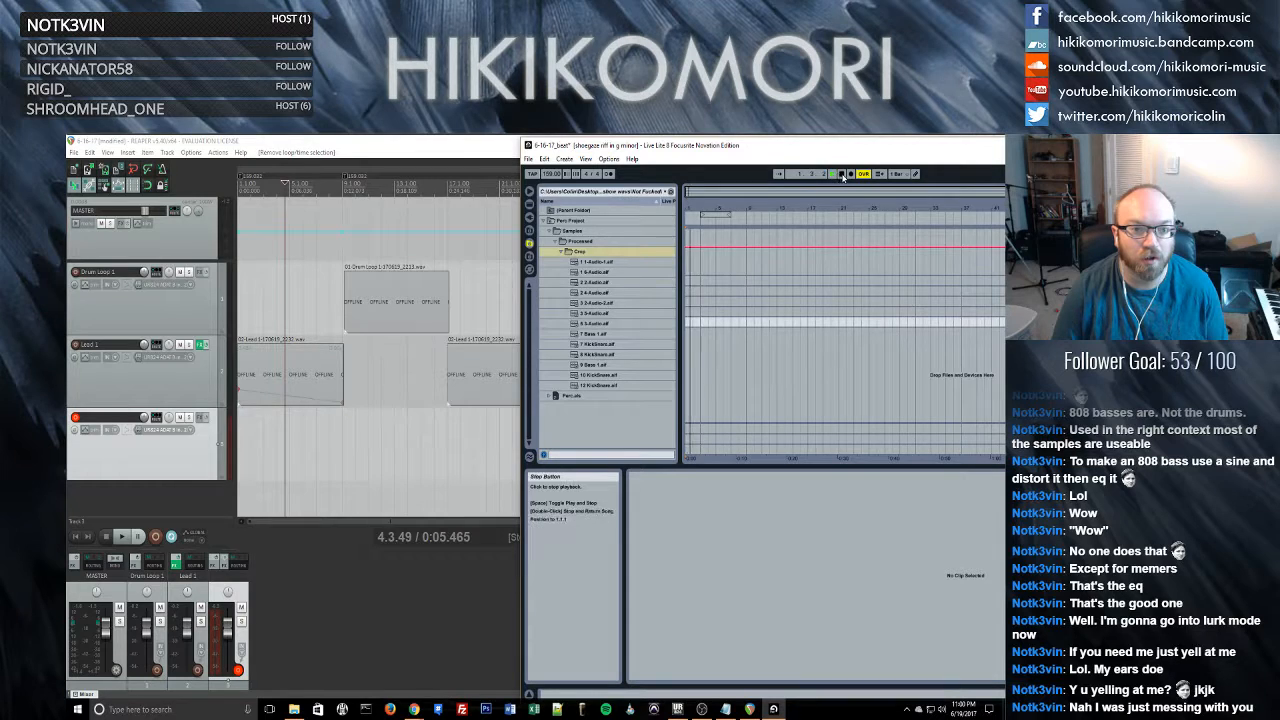
{"action": "left_click", "coordinate": [843, 176]}
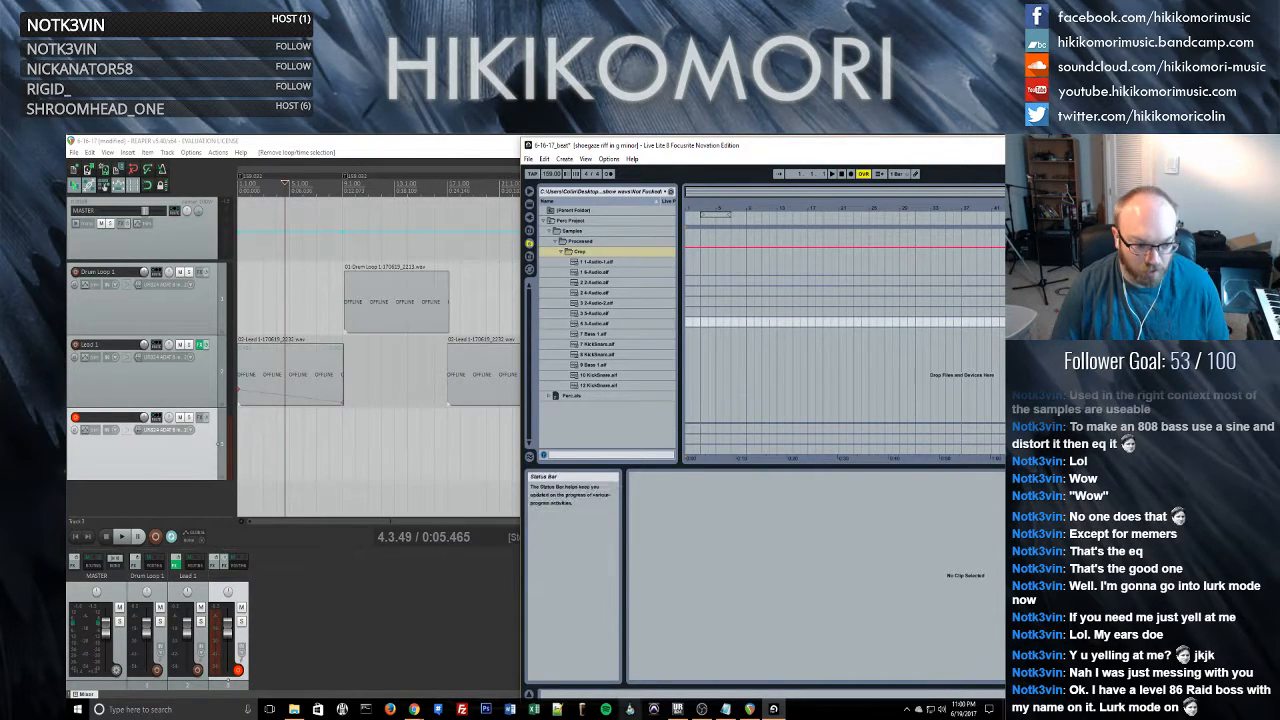
{"action": "key", "text": "Tab"}
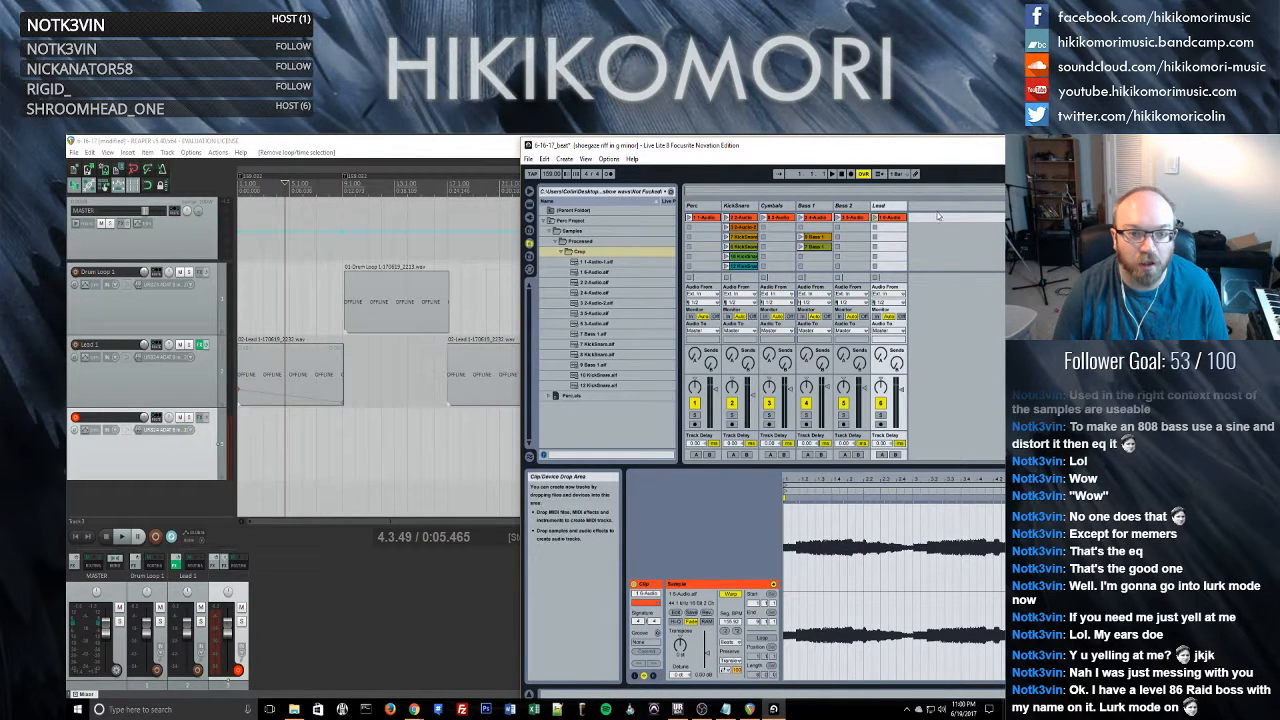
{"action": "key", "text": "ctrl+t"}
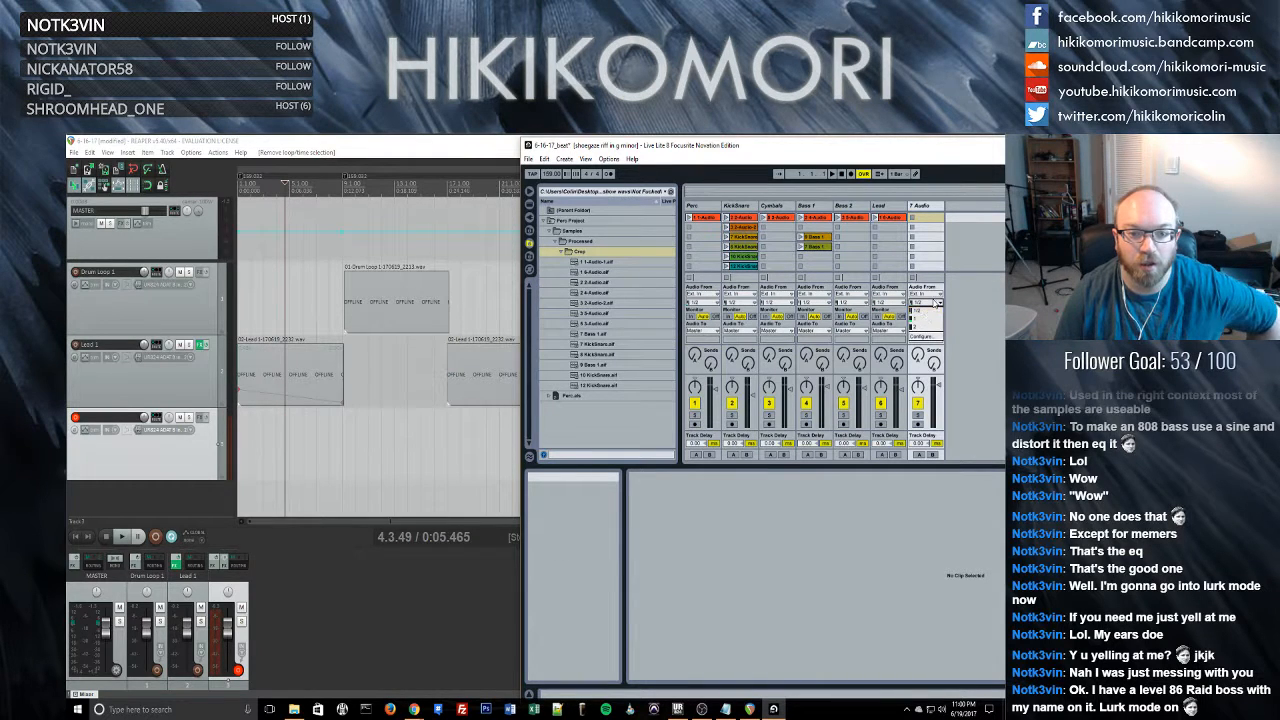
- Open the audio preferences from the new track's input source and review the input device choices and input channel configuration
{"action": "left_click", "coordinate": [927, 294]}
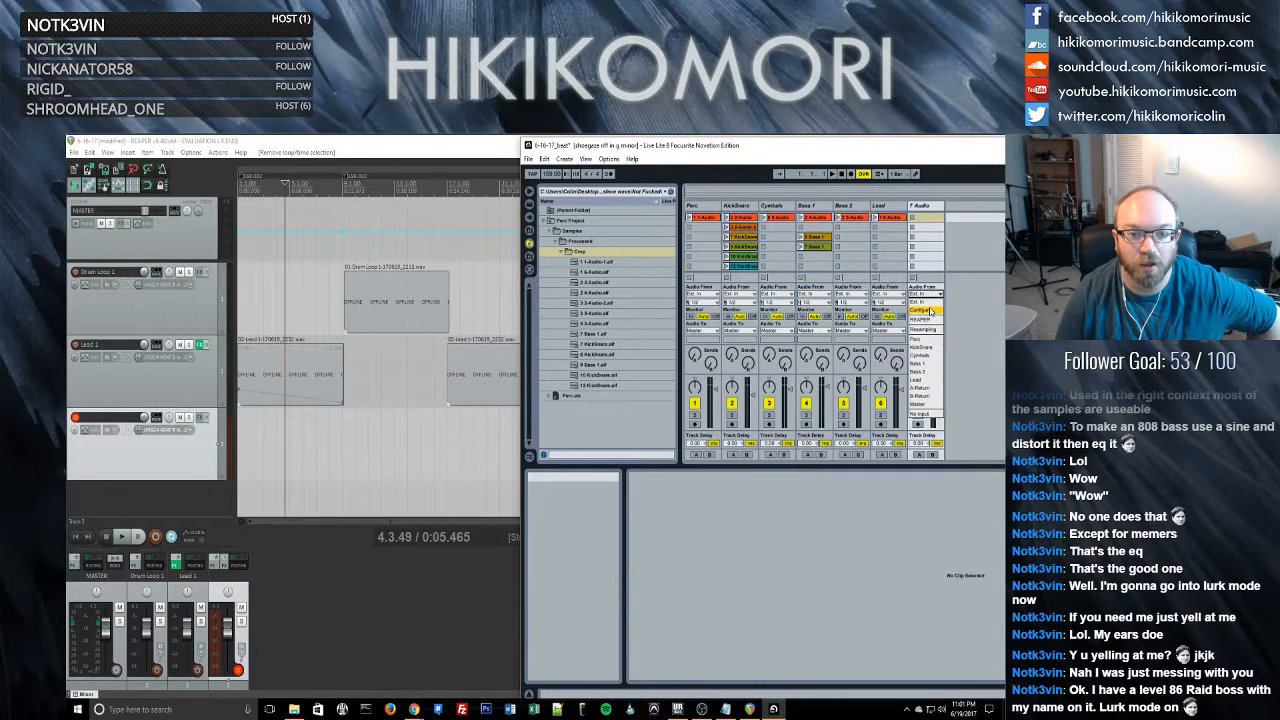
{"action": "left_click", "coordinate": [921, 310]}
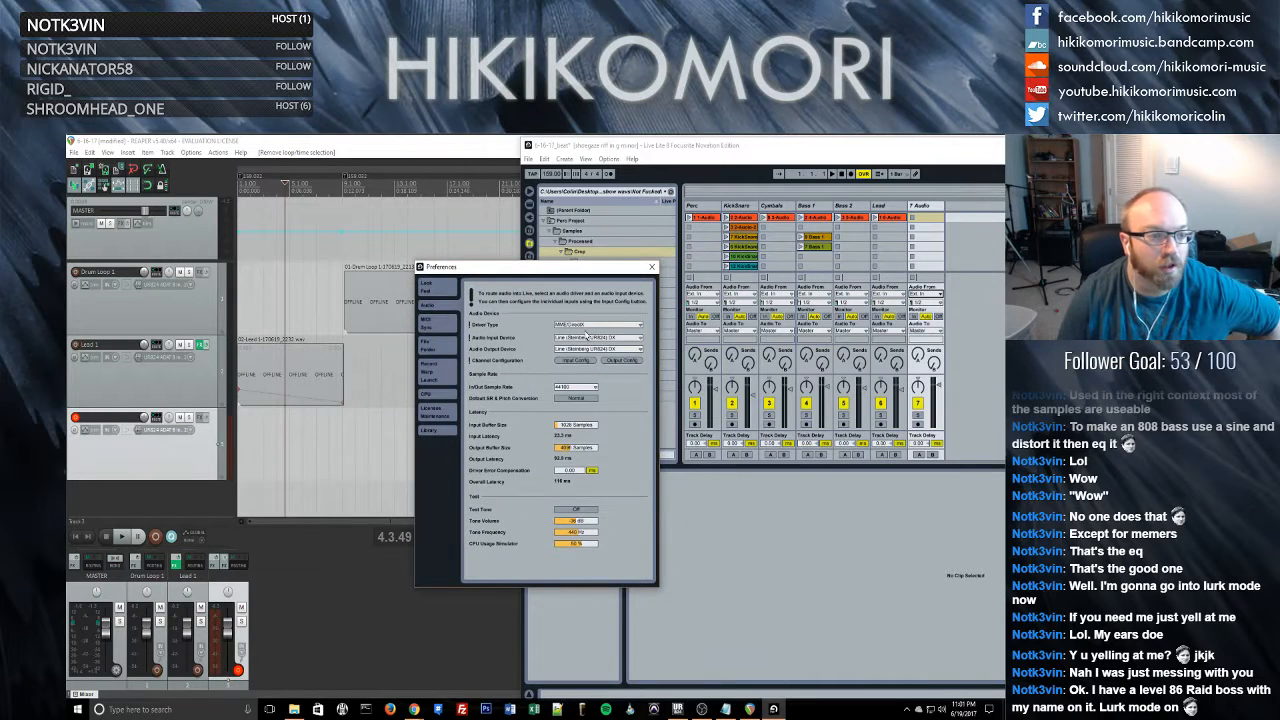
{"action": "left_click", "coordinate": [600, 339]}
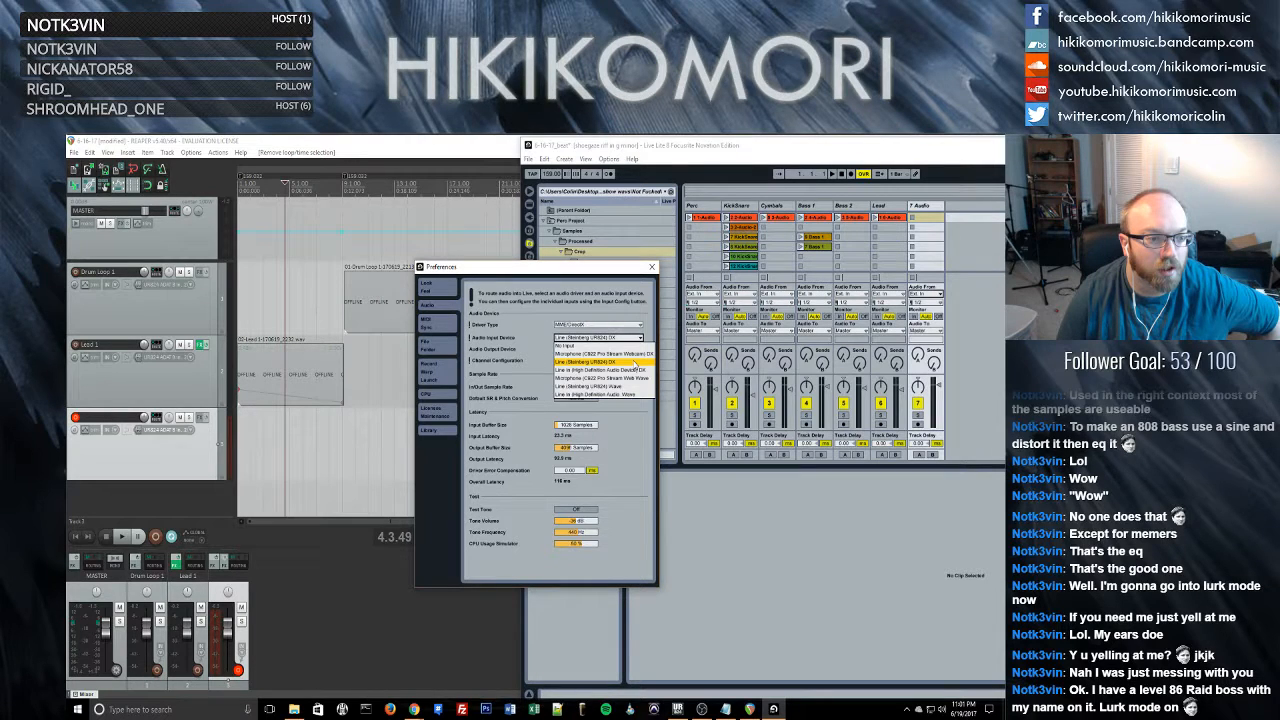
{"action": "left_click", "coordinate": [634, 363]}
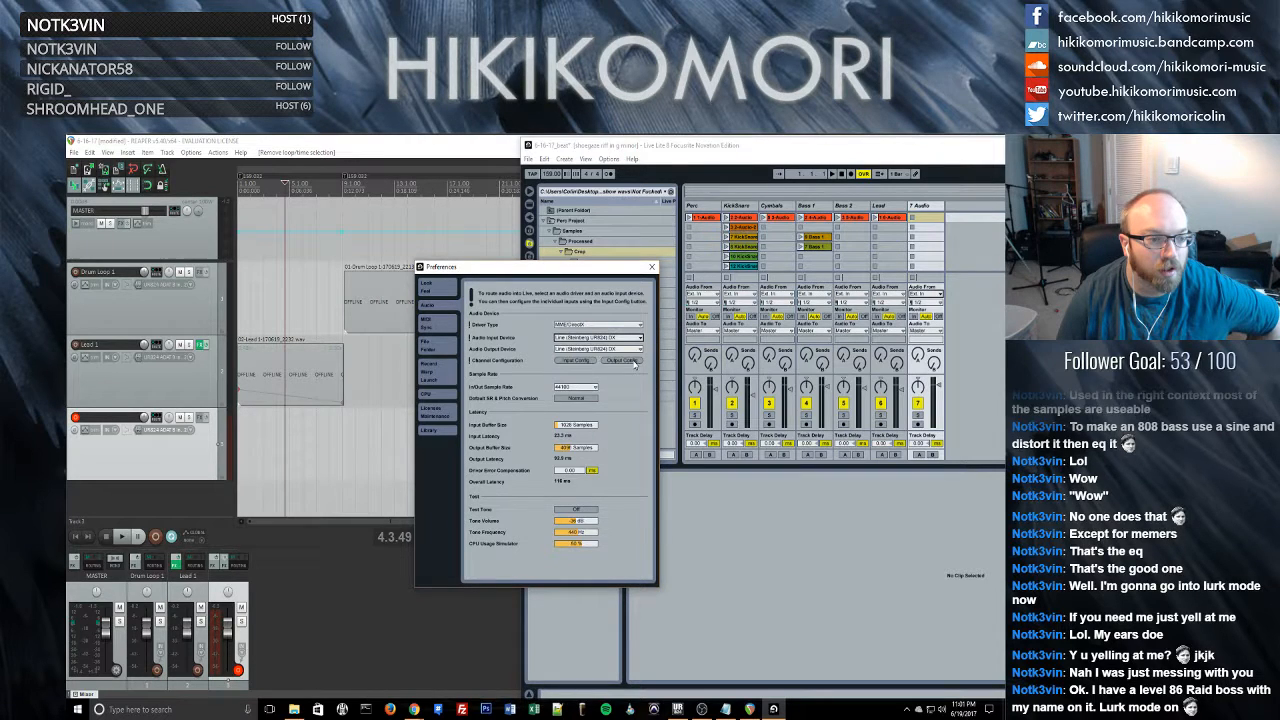
{"action": "left_click", "coordinate": [576, 362]}
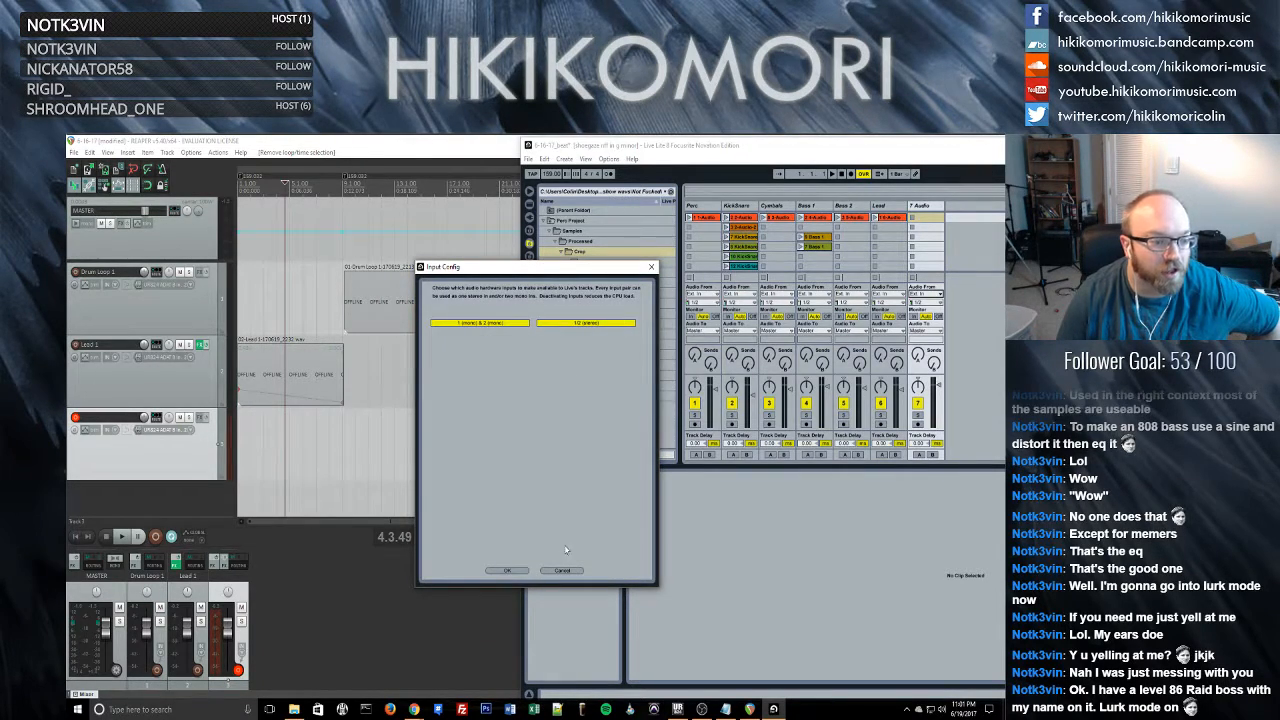
{"action": "left_click", "coordinate": [562, 571]}
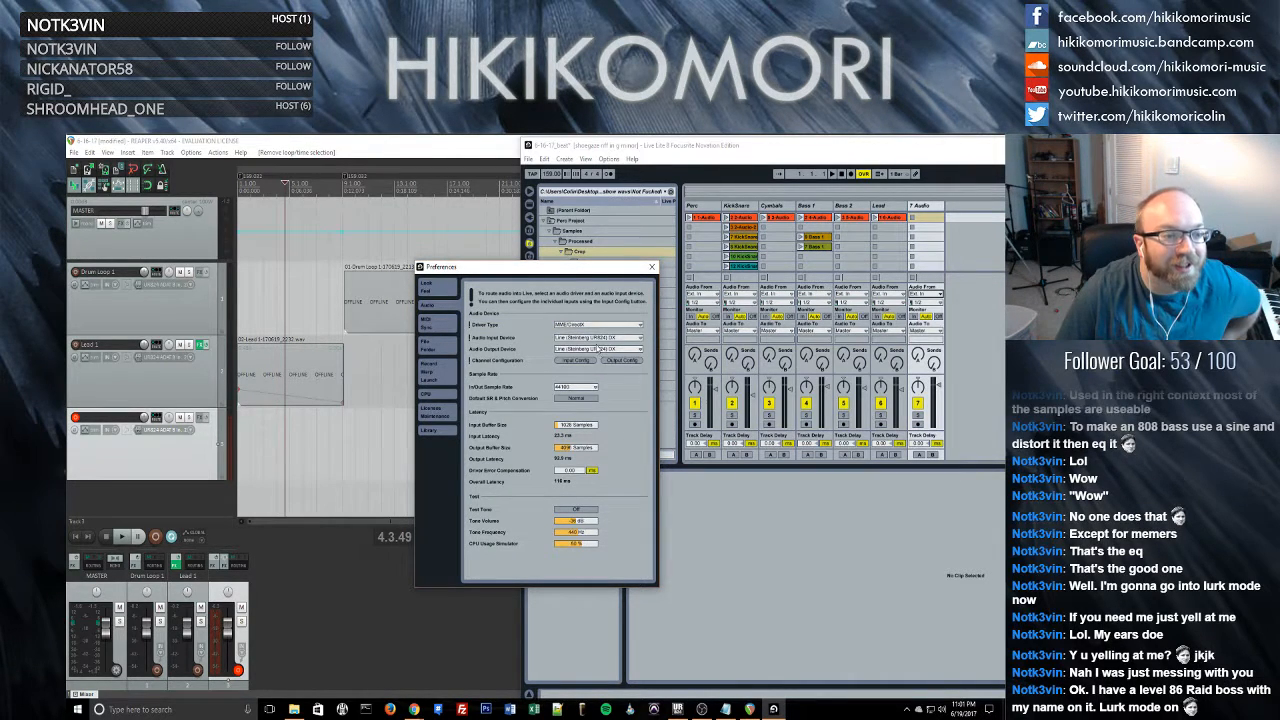
- Try the ASIO driver type with the Yamaha Steinberg USB ASIO device and restore the MME/DirectX driver type
{"action": "left_click", "coordinate": [596, 325]}
{"action": "left_click", "coordinate": [601, 348]}
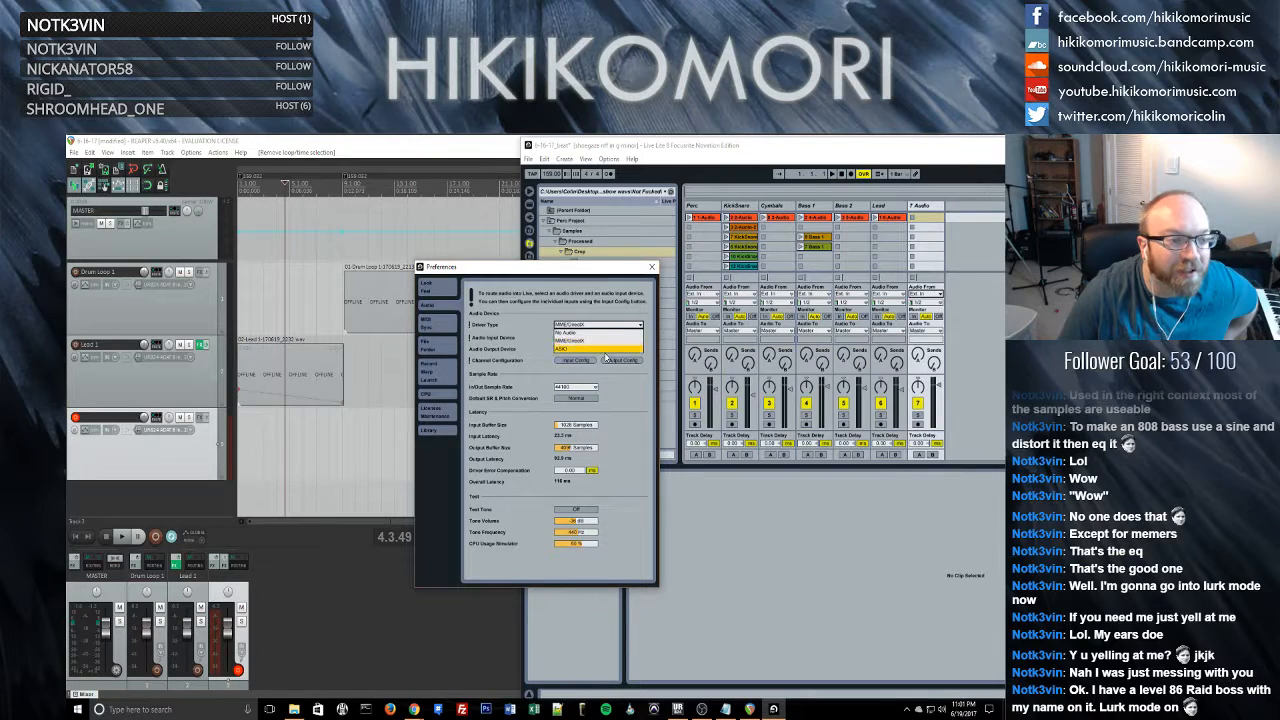
{"action": "left_click", "coordinate": [598, 338]}
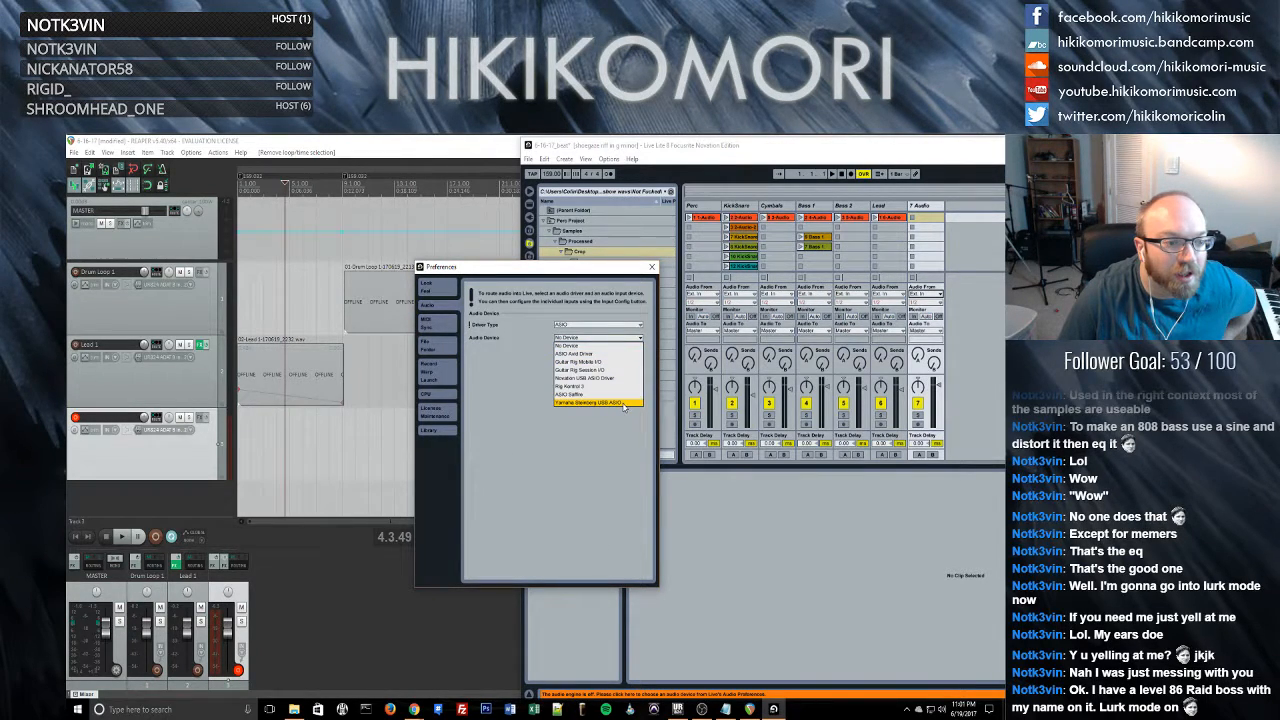
{"action": "left_click", "coordinate": [623, 403]}
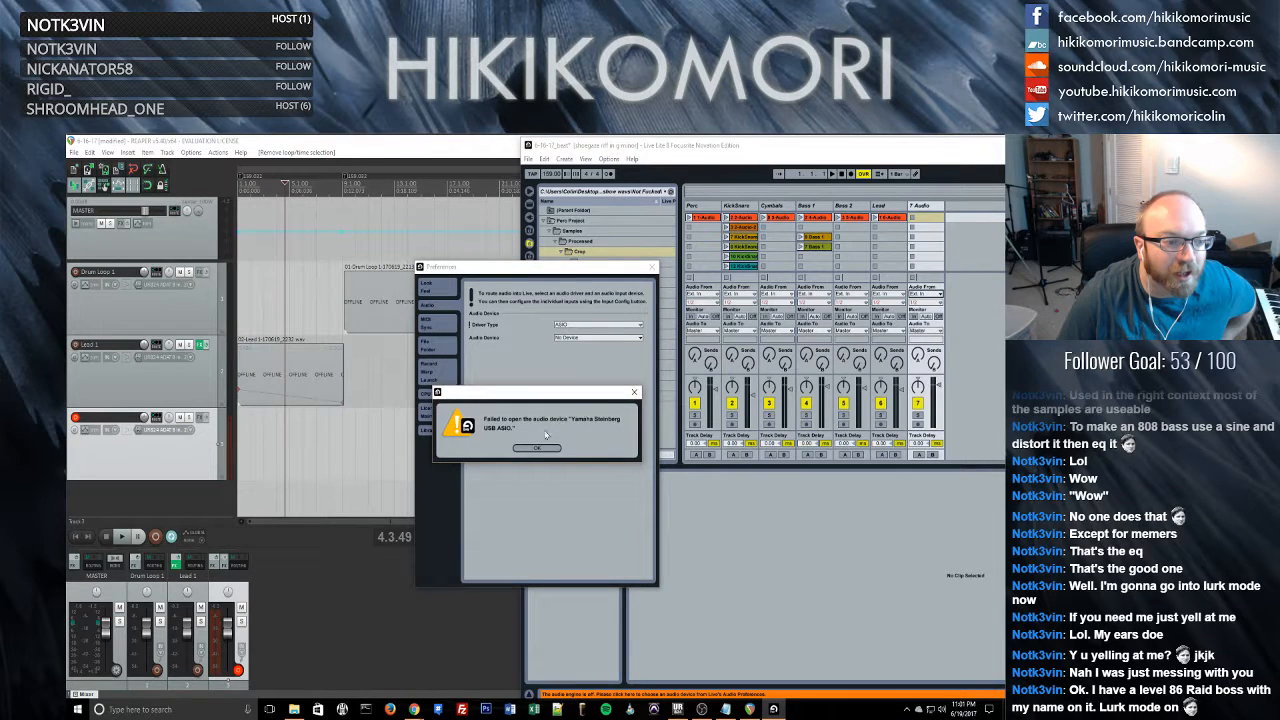
{"action": "left_click", "coordinate": [538, 450]}
{"action": "left_click", "coordinate": [597, 339]}
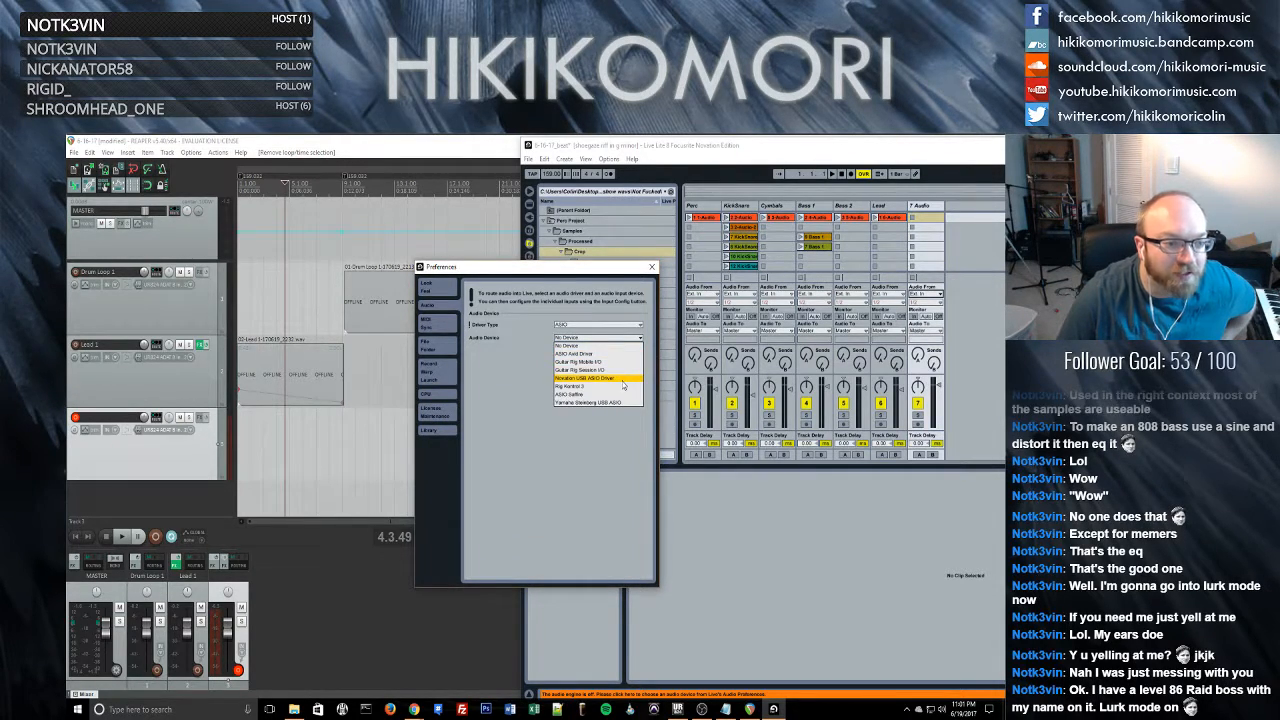
{"action": "left_click", "coordinate": [538, 358]}
{"action": "left_click", "coordinate": [580, 327]}
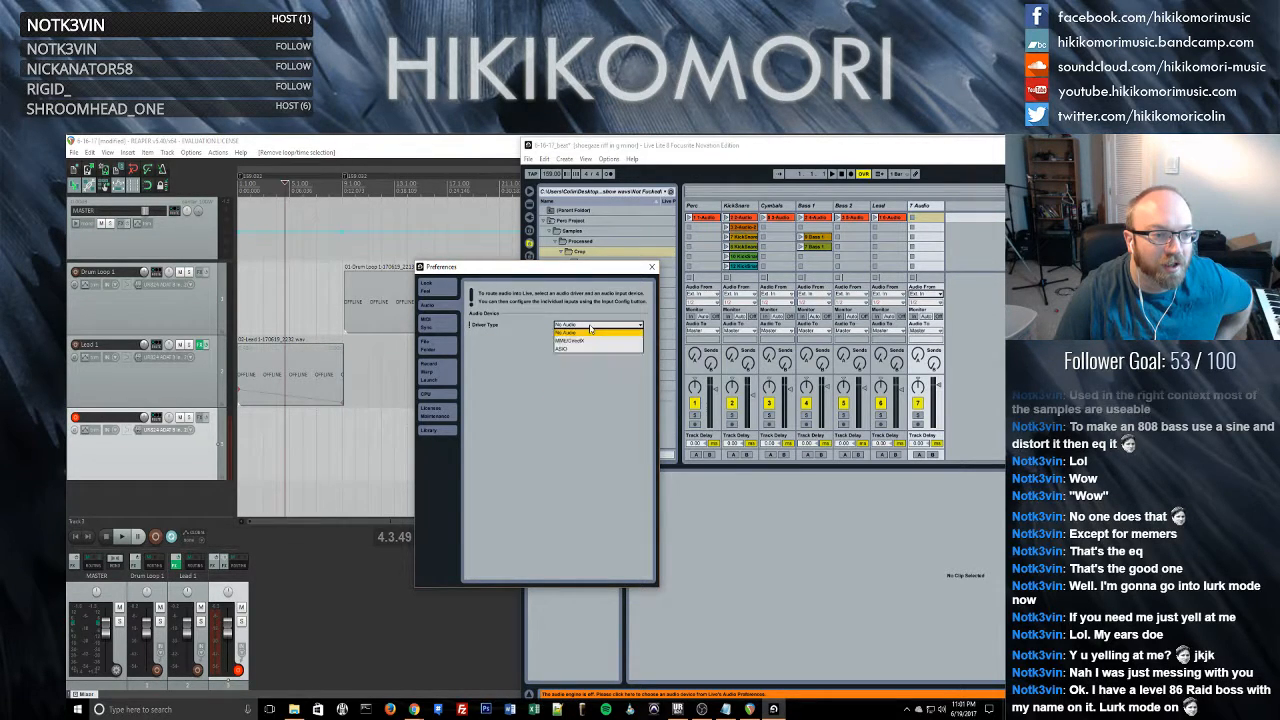
{"action": "left_click", "coordinate": [590, 341]}
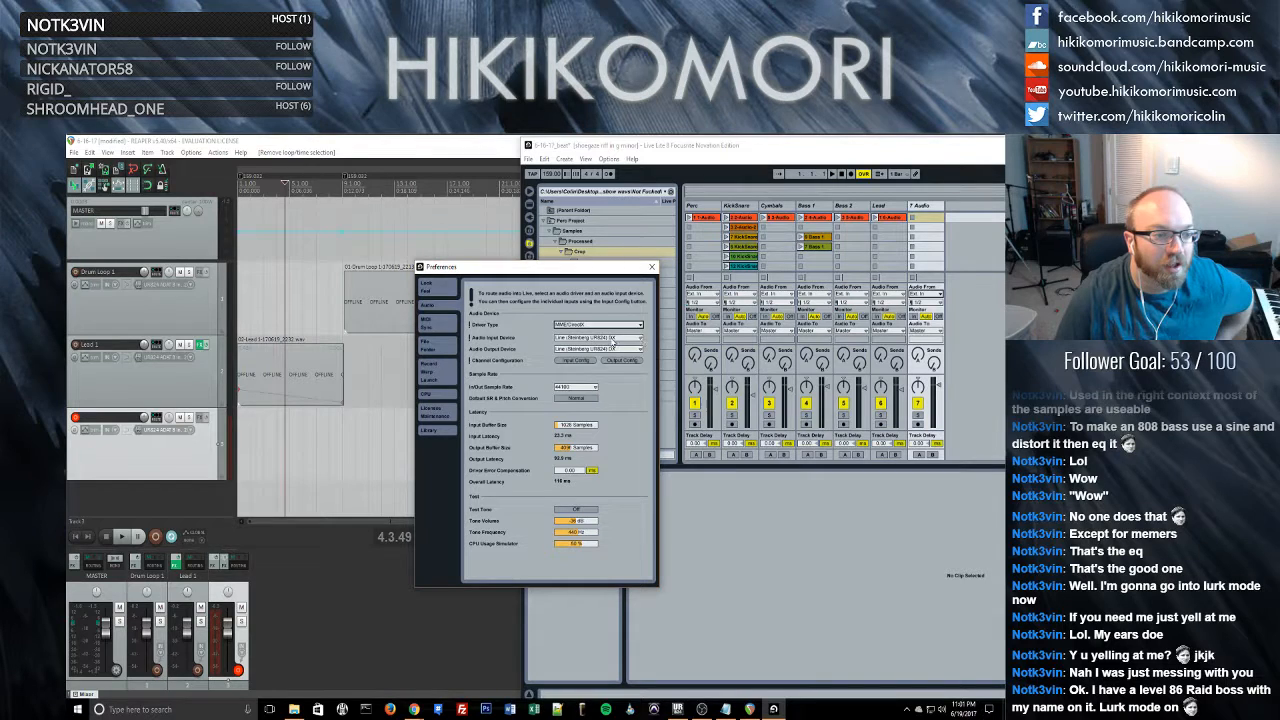
- Set the audio input device to Line In (High Definition Audio Device) DX, accept its input configuration and close the preferences
{"action": "left_click", "coordinate": [613, 339]}
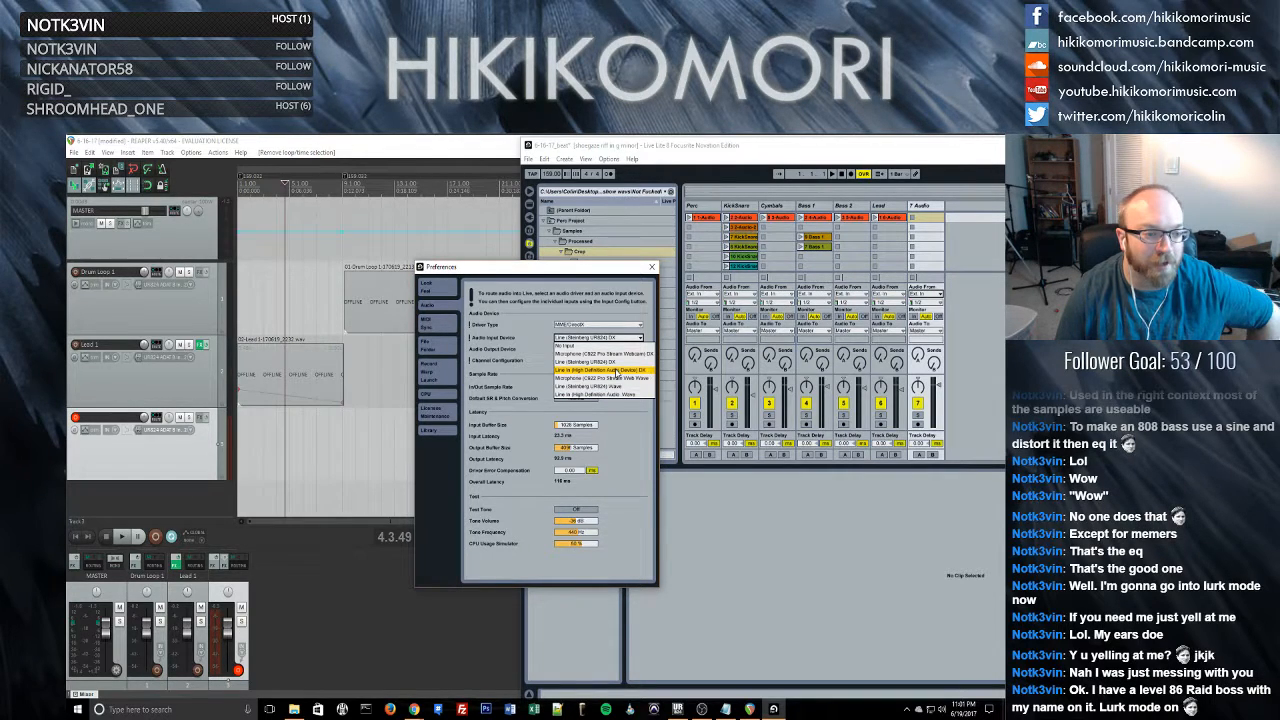
{"action": "left_click", "coordinate": [616, 372]}
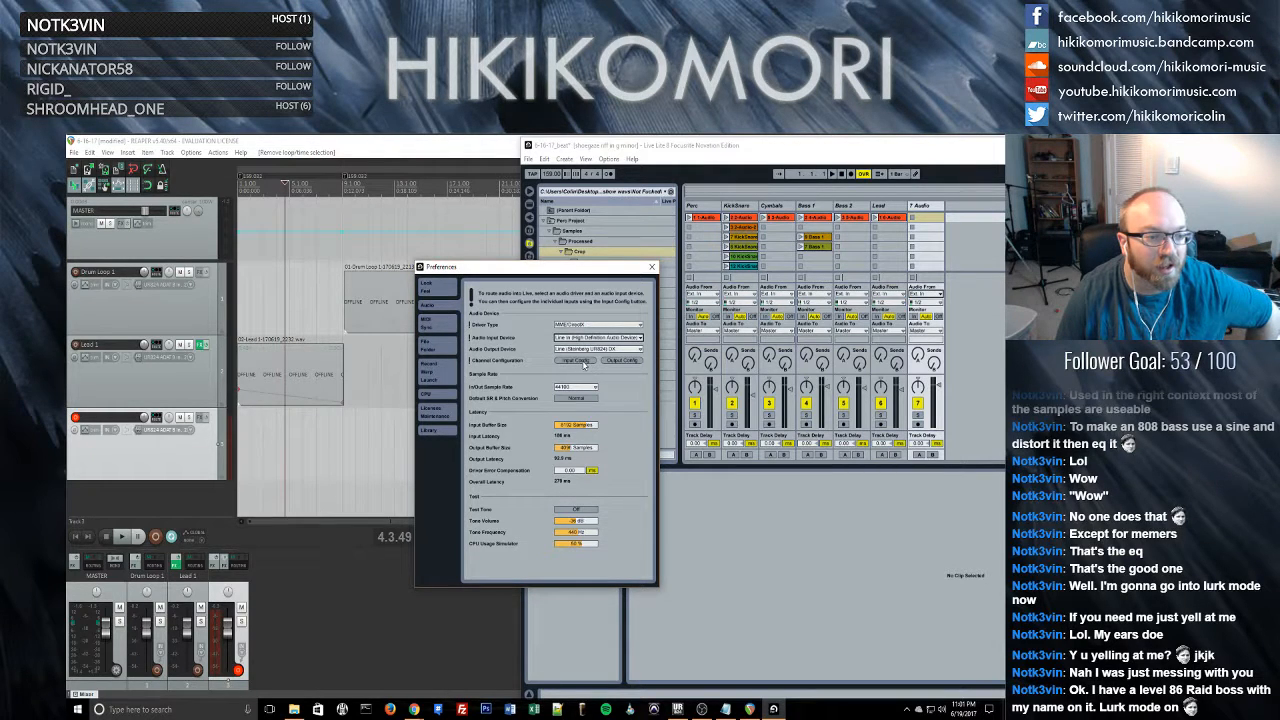
{"action": "left_click", "coordinate": [584, 361]}
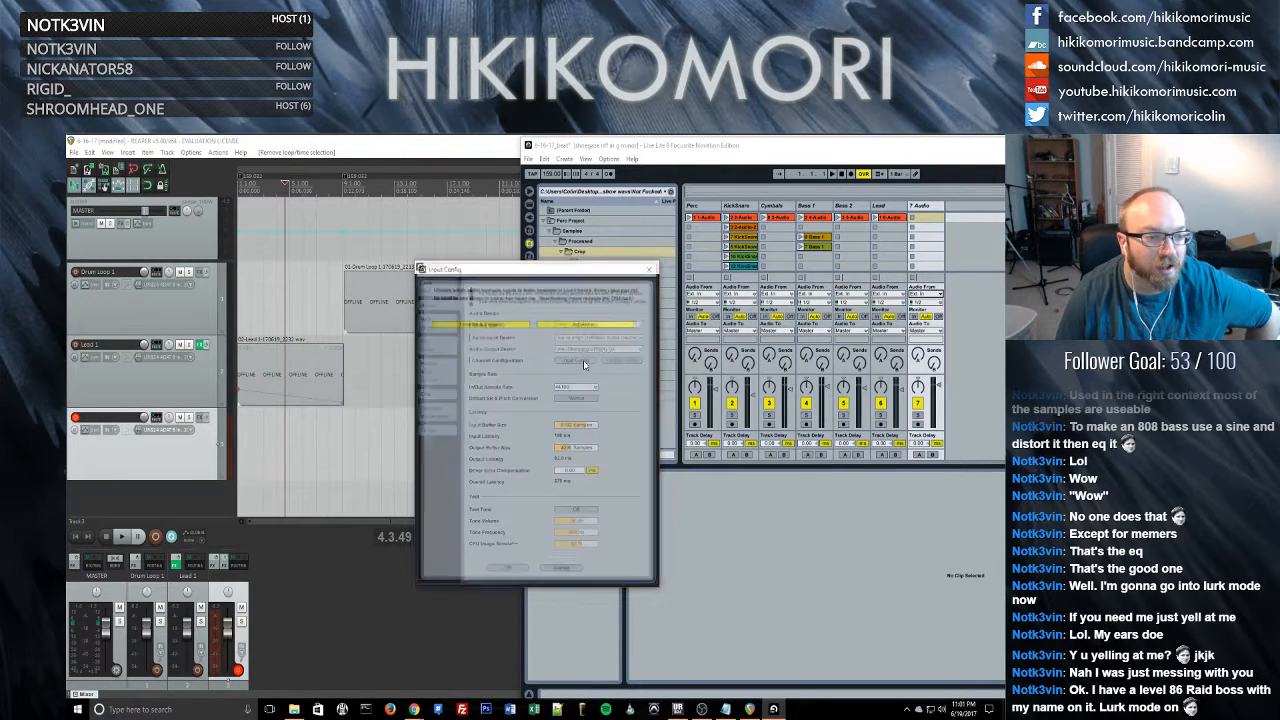
{"action": "left_click", "coordinate": [513, 568]}
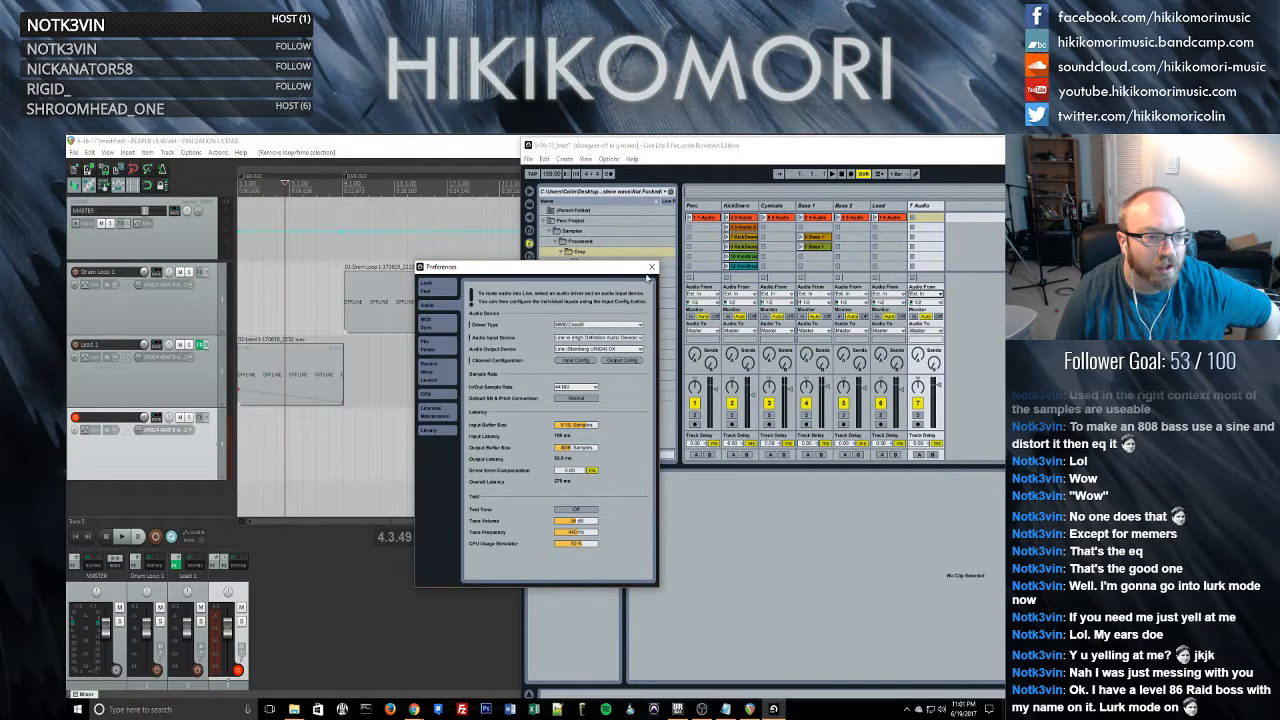
{"action": "left_click", "coordinate": [651, 268]}
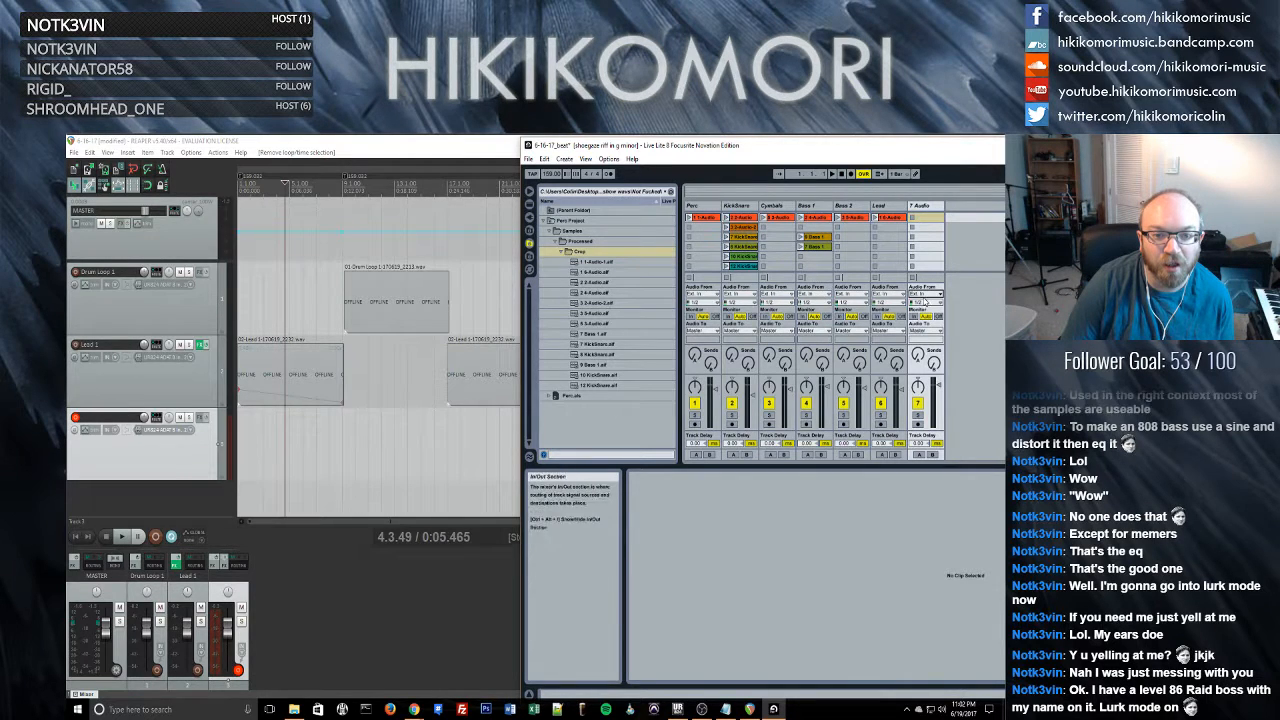
- Reopen the audio preferences from the 7 Audio track's input source, review the input channel configuration and close the preferences
{"action": "left_click", "coordinate": [924, 297]}
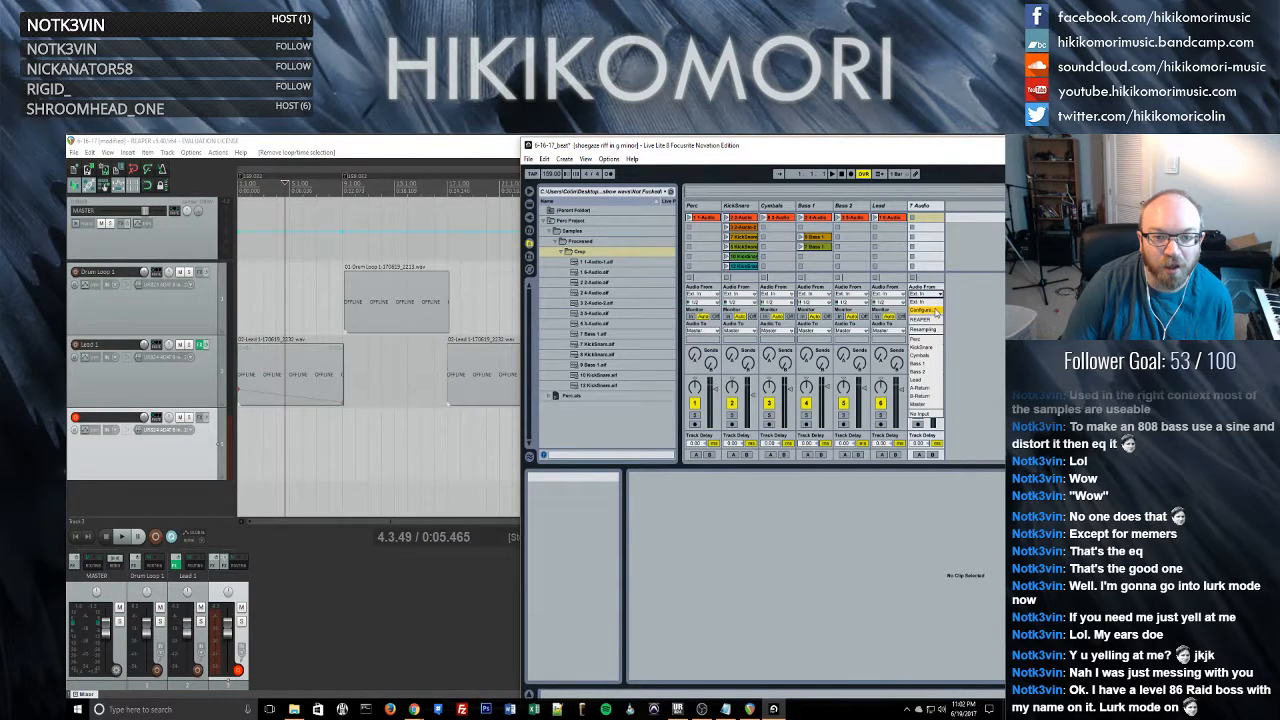
{"action": "left_click", "coordinate": [924, 310]}
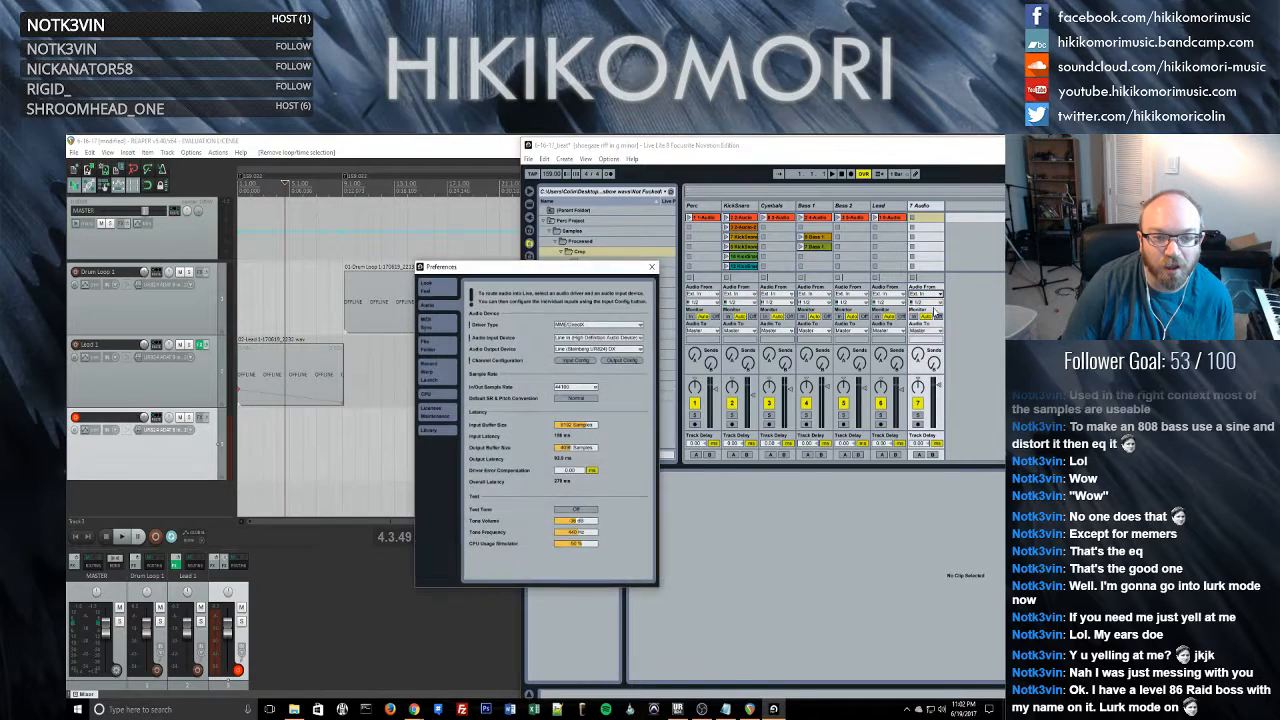
{"action": "left_click", "coordinate": [580, 361]}
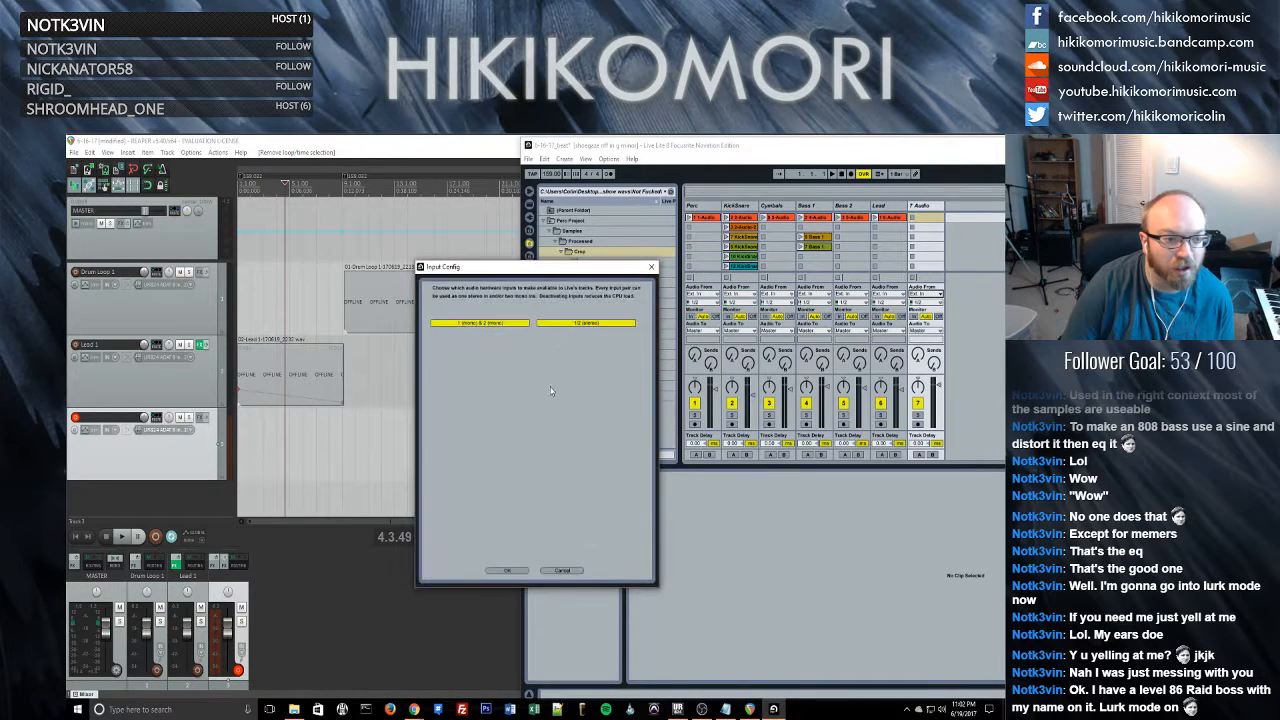
{"action": "left_click", "coordinate": [522, 575]}
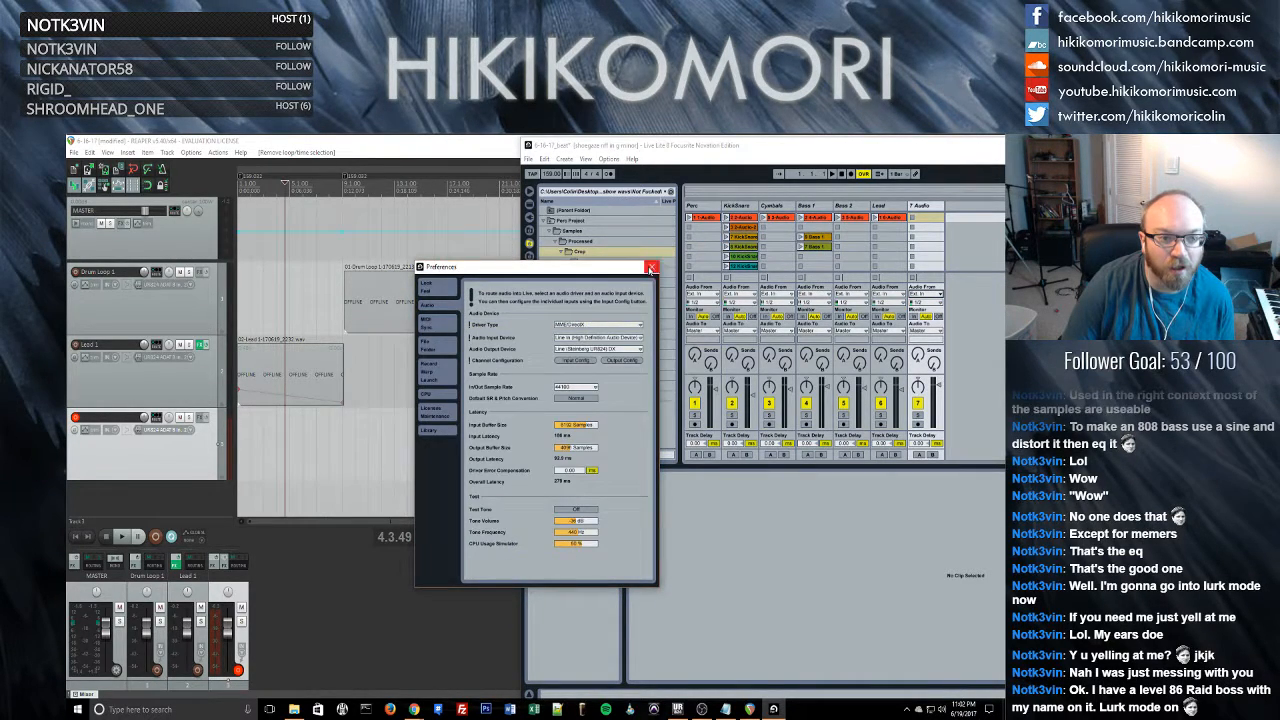
{"action": "left_click", "coordinate": [653, 267]}
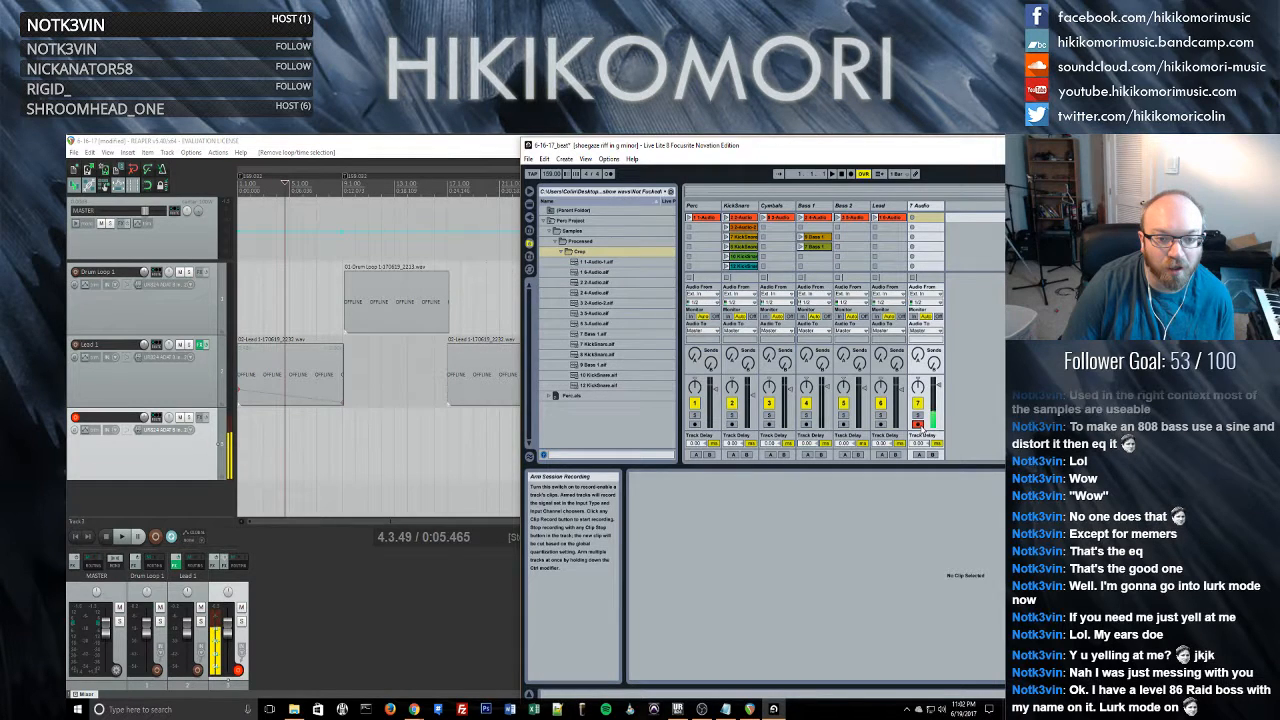
- Deactivate the 7 Audio track's output, arm it for recording, and start recording in the Arrangement View
{"action": "left_click", "coordinate": [918, 424]}
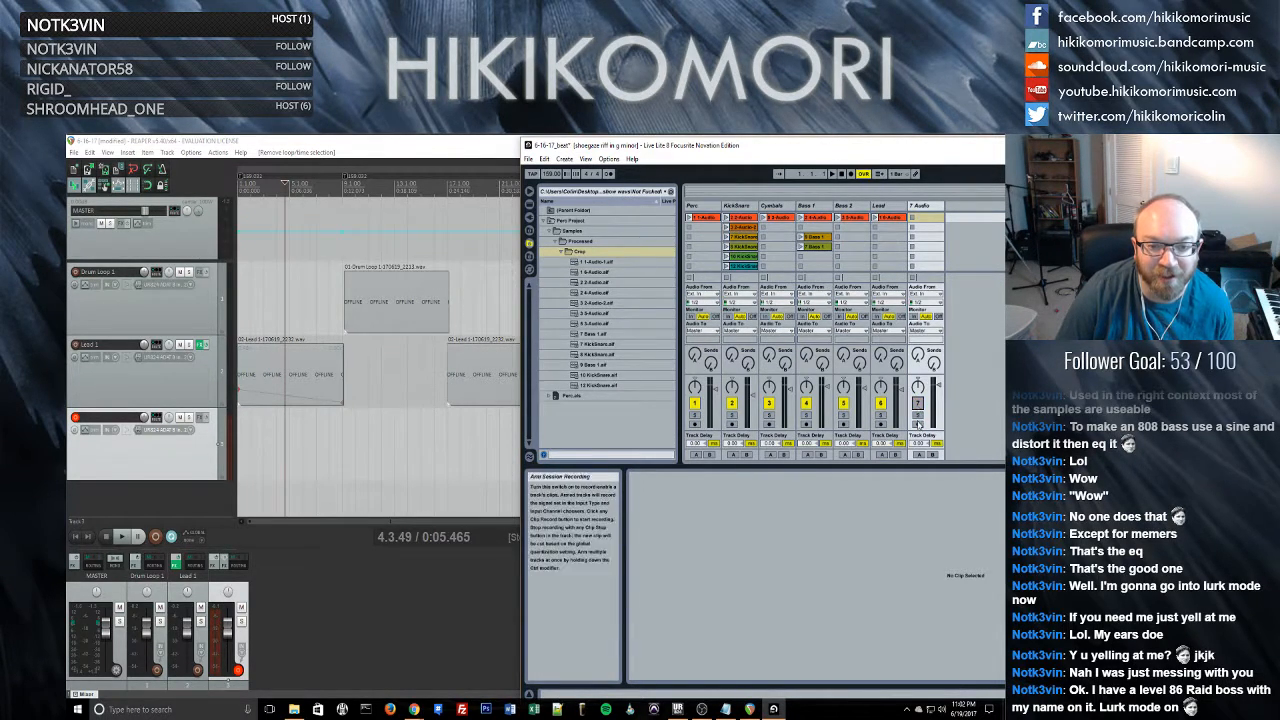
{"action": "left_click", "coordinate": [918, 424]}
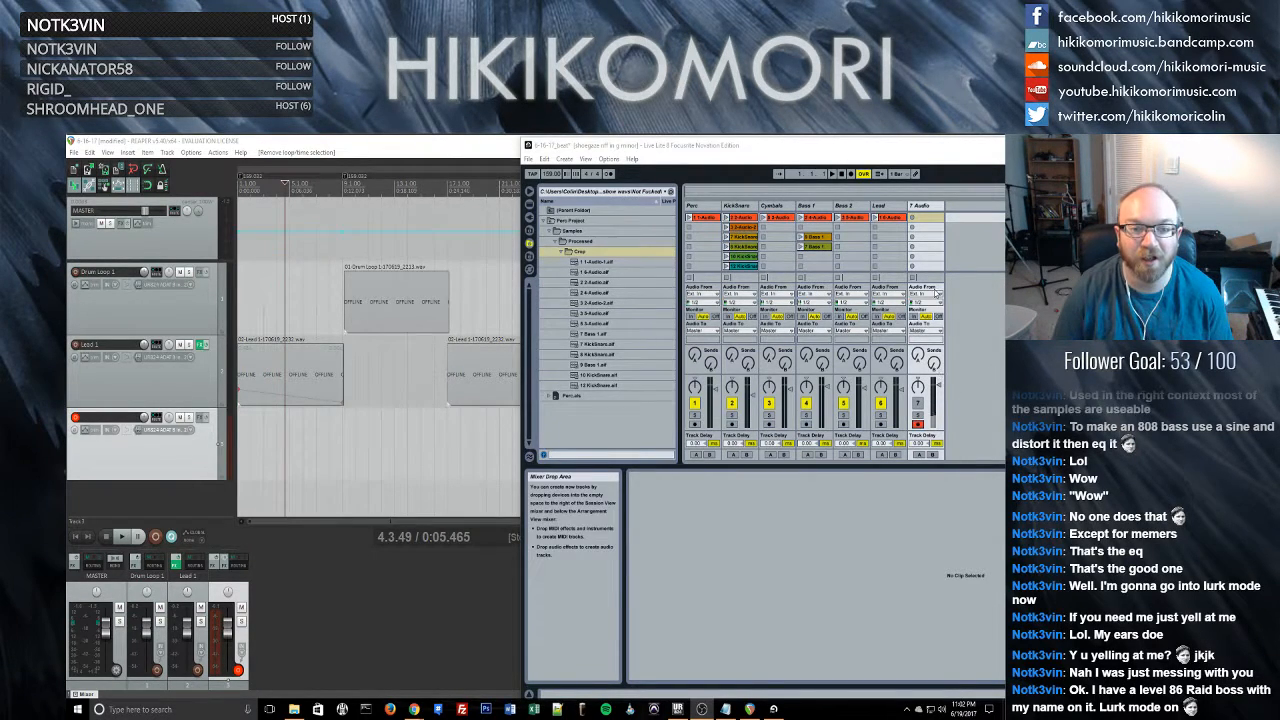
{"action": "left_click", "coordinate": [295, 370]}
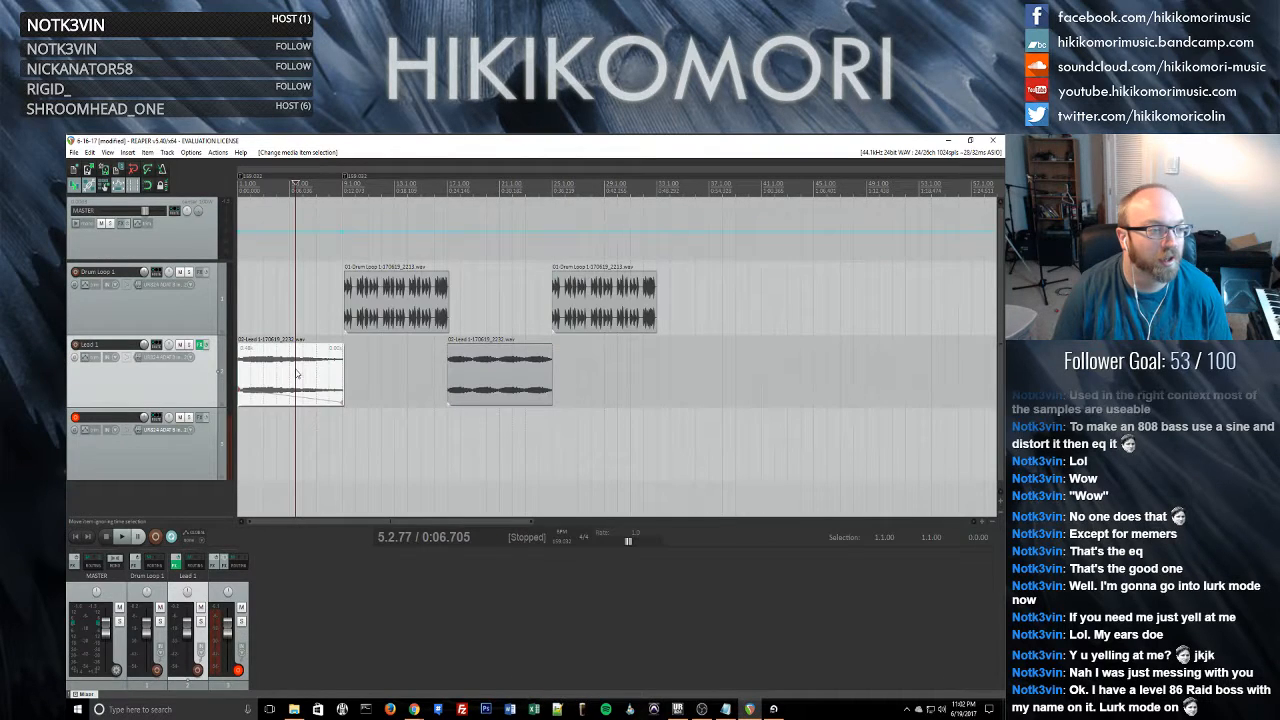
{"action": "left_click", "coordinate": [773, 709]}
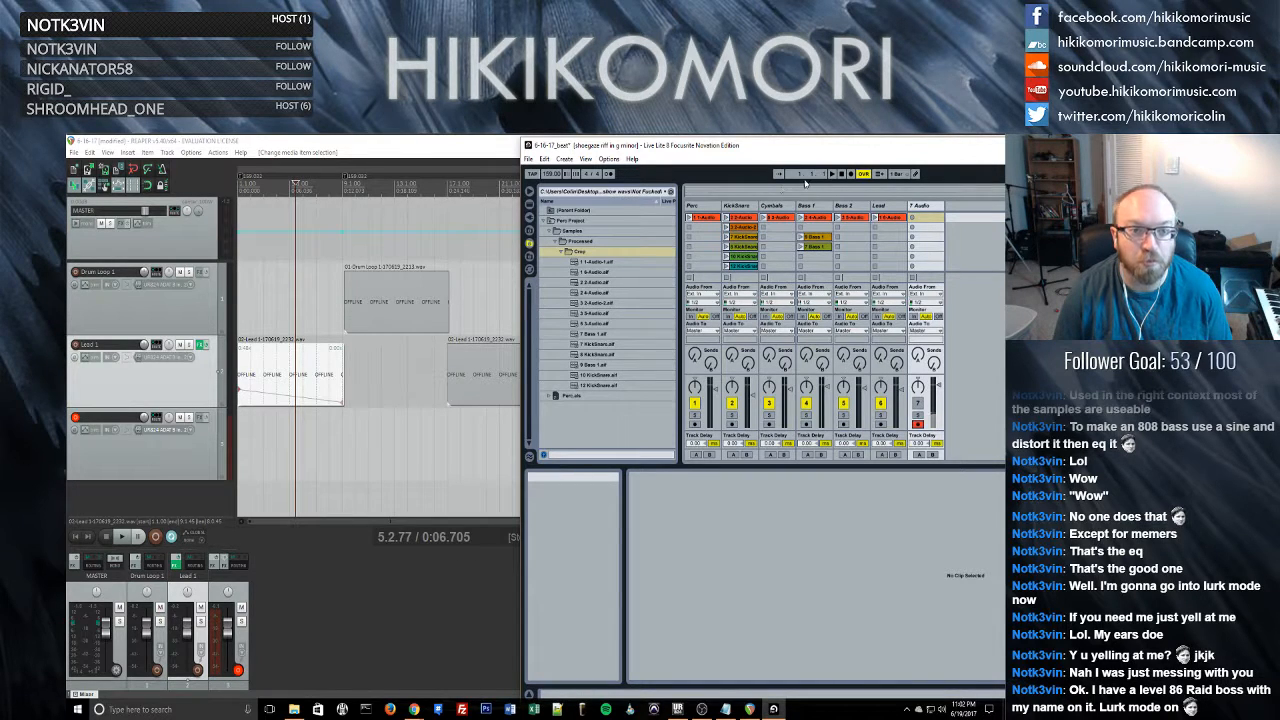
{"action": "key", "text": "Tab"}
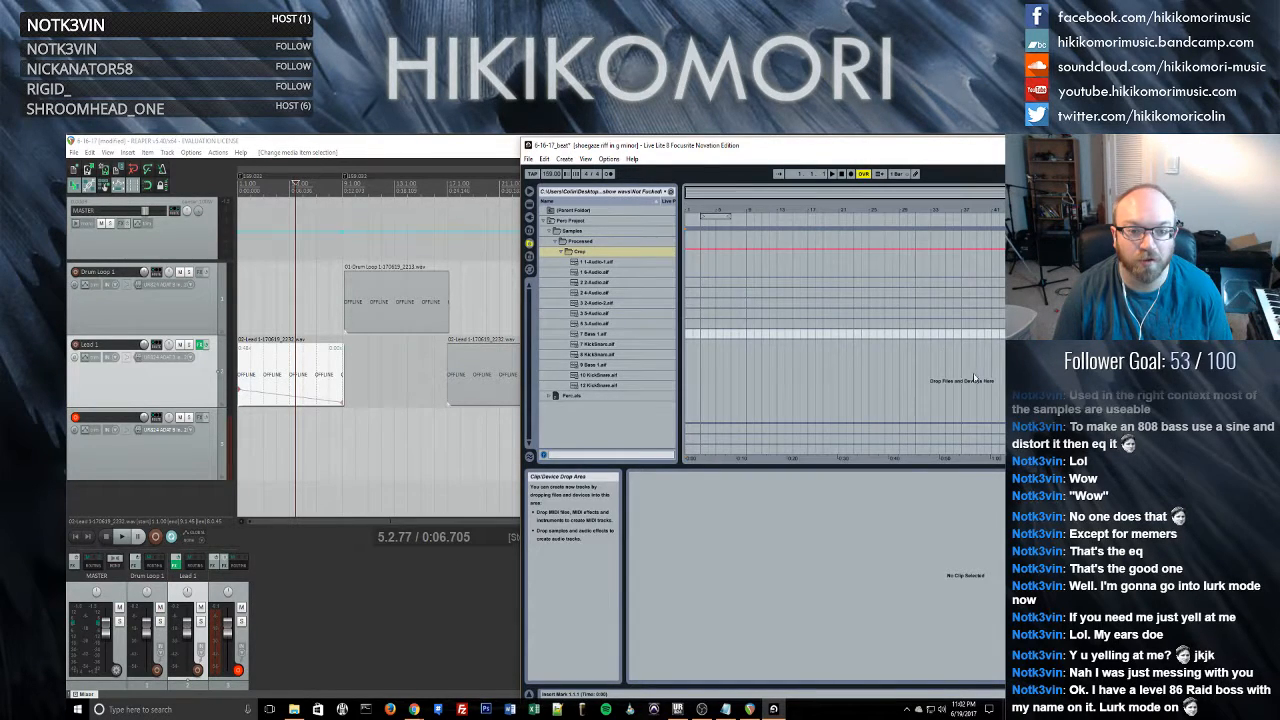
{"action": "left_click", "coordinate": [835, 176]}
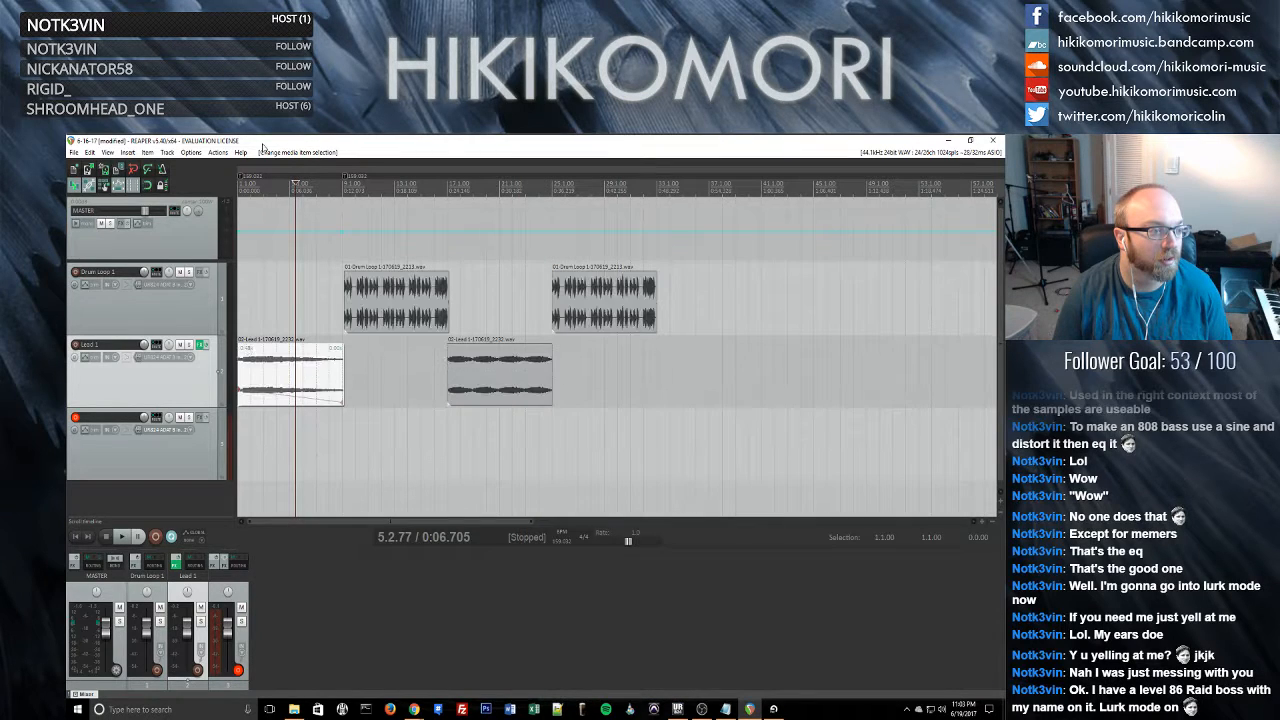
- Scrub the edit cursor across the first Lead 1 clip in REAPER, and stop the recording in Ableton Live
{"action": "left_click", "coordinate": [231, 397]}
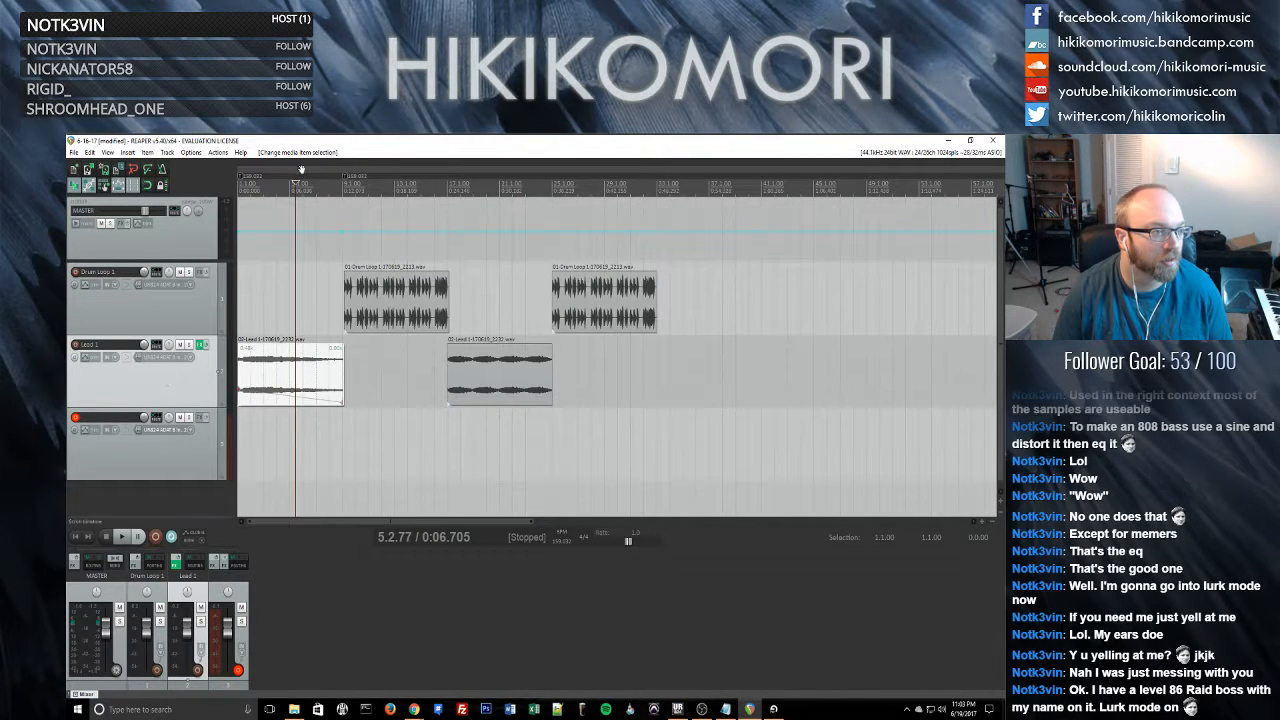
{"action": "mouse_move", "coordinate": [295, 183]}
{"action": "left_mouse_down"}
{"action": "mouse_move", "coordinate": [267, 179]}
{"action": "mouse_move", "coordinate": [316, 185]}
{"action": "mouse_move", "coordinate": [266, 176]}
{"action": "mouse_move", "coordinate": [355, 185]}
{"action": "mouse_move", "coordinate": [266, 175]}
{"action": "mouse_move", "coordinate": [290, 179]}
{"action": "left_mouse_up"}
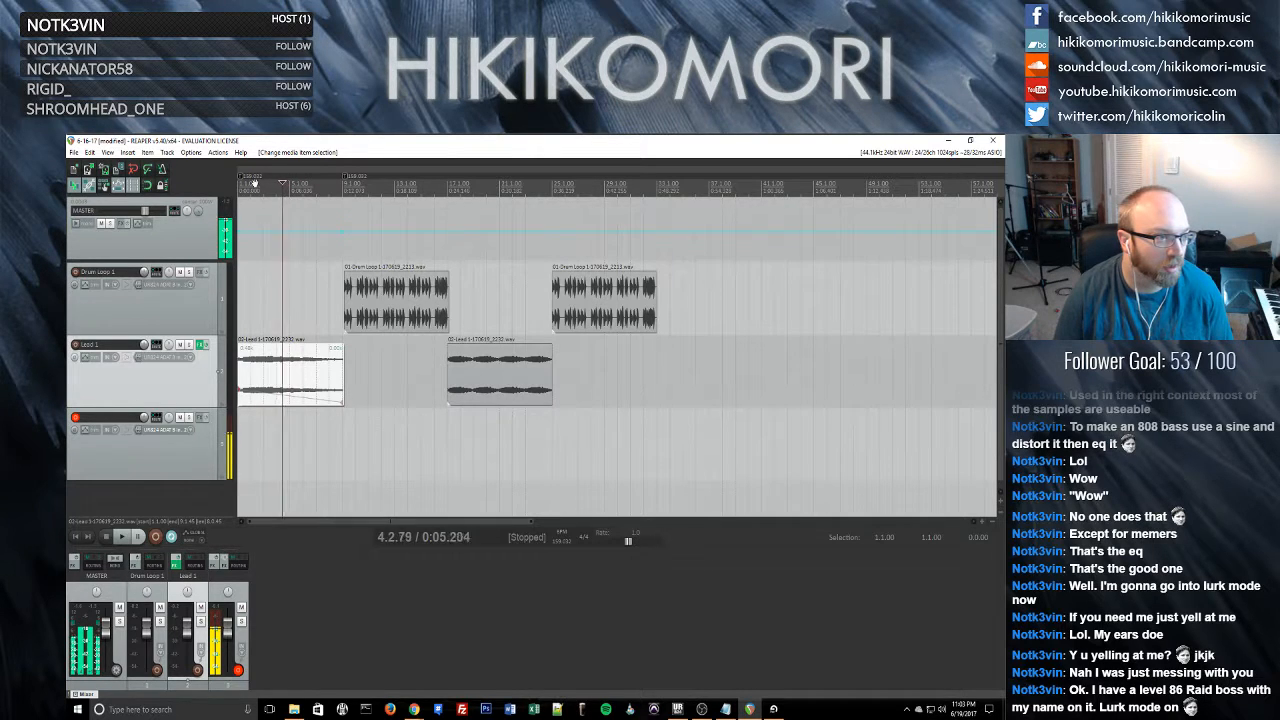
{"action": "left_click_drag", "start_coordinate": [231, 184], "coordinate": [225, 215]}
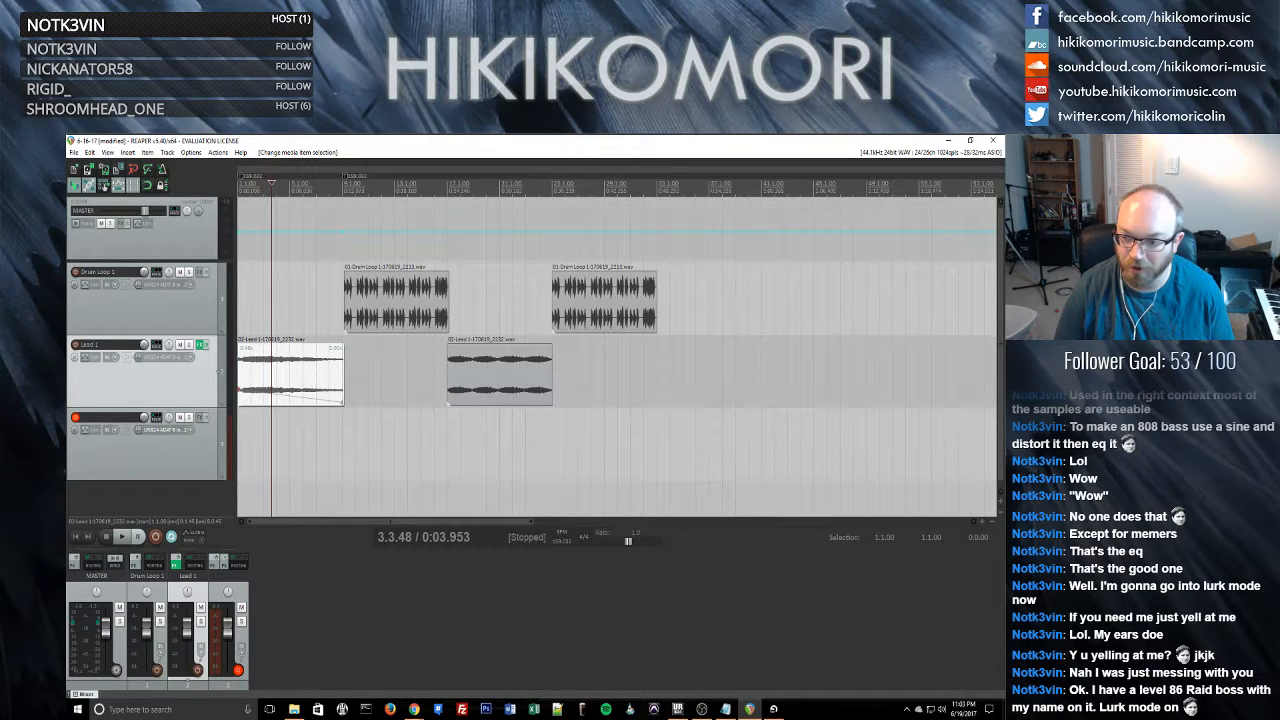
{"action": "left_click", "coordinate": [773, 709]}
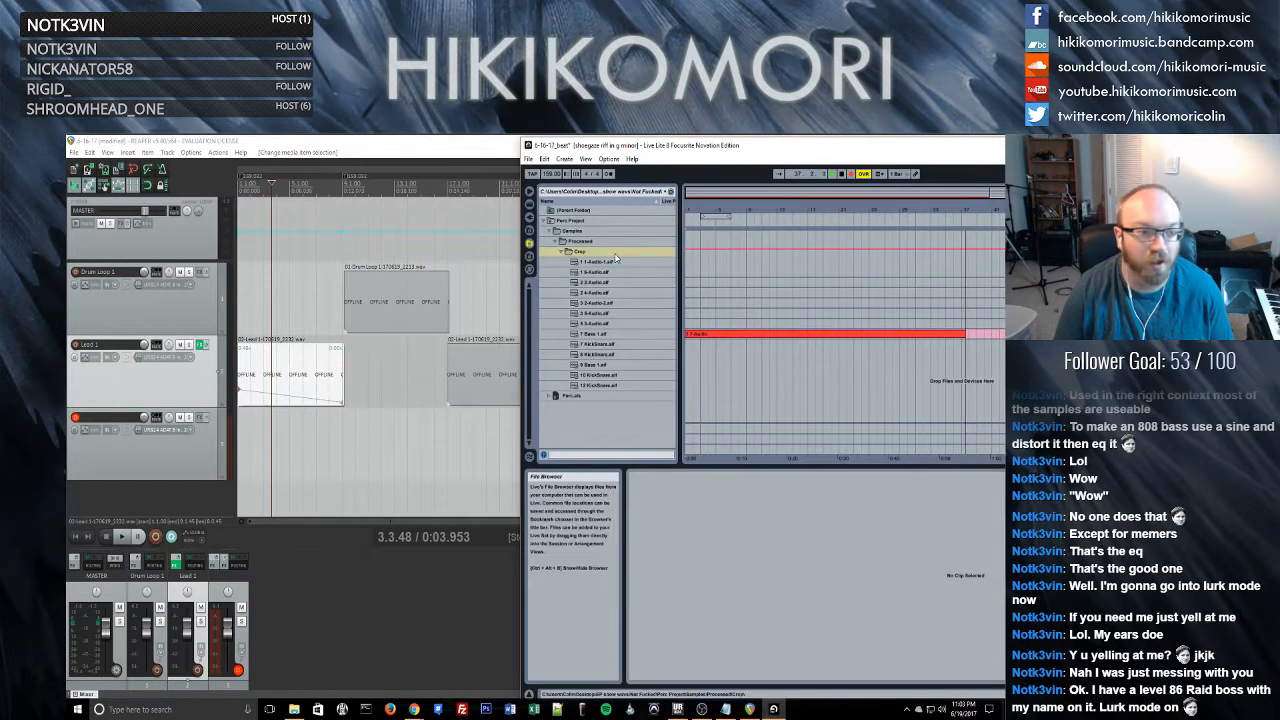
{"action": "left_click", "coordinate": [840, 175]}
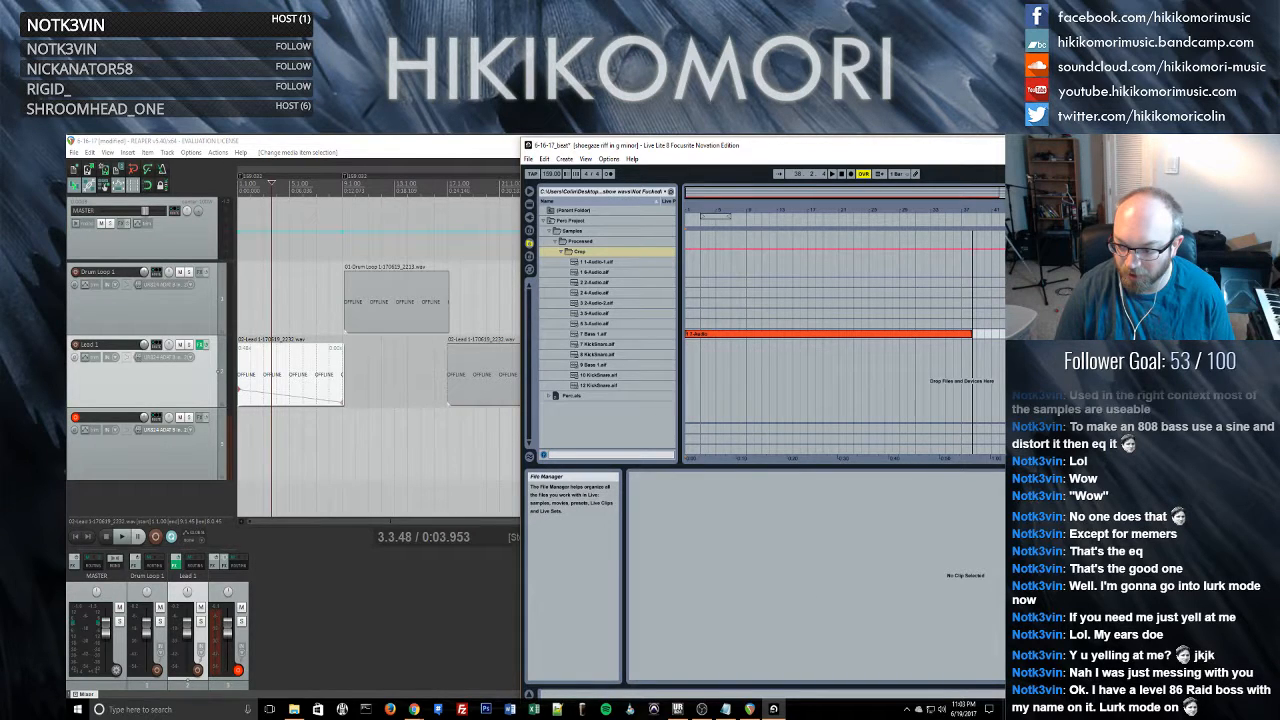
- Return to the start of the arrangement and play back the recorded 7 Audio clip
{"action": "key", "text": "alt+Tab"}
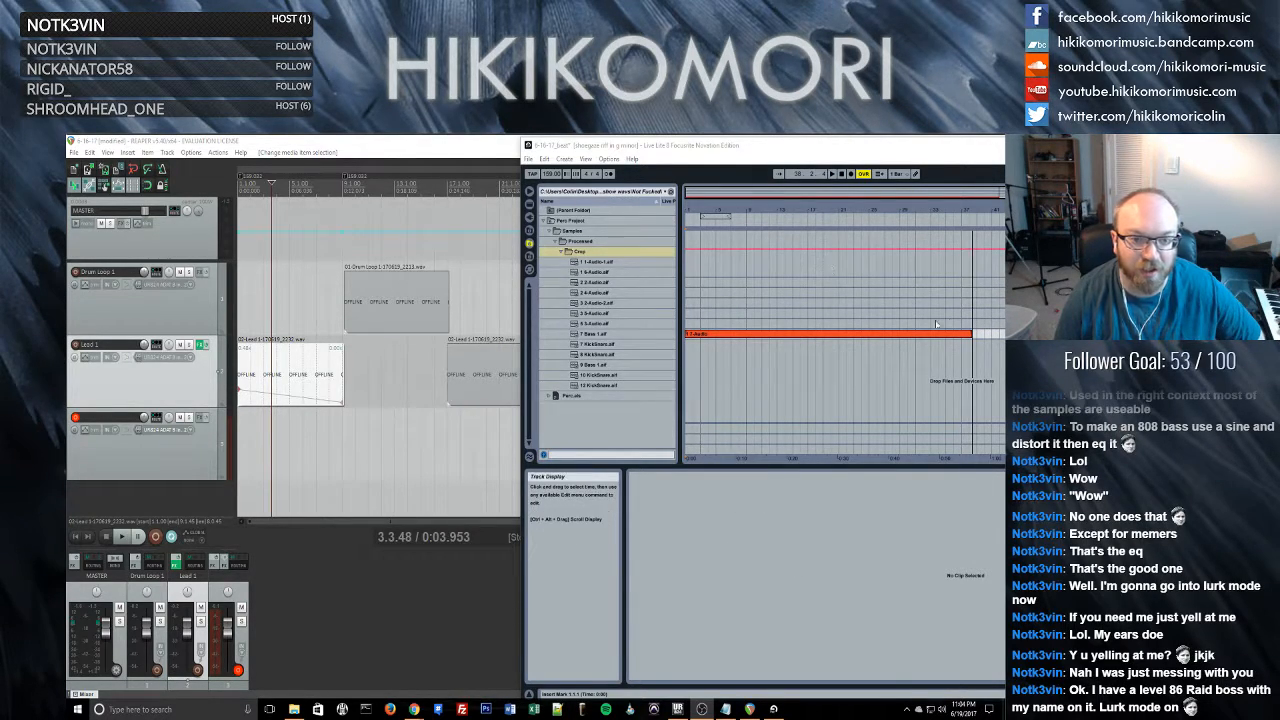
{"action": "left_click", "coordinate": [841, 176]}
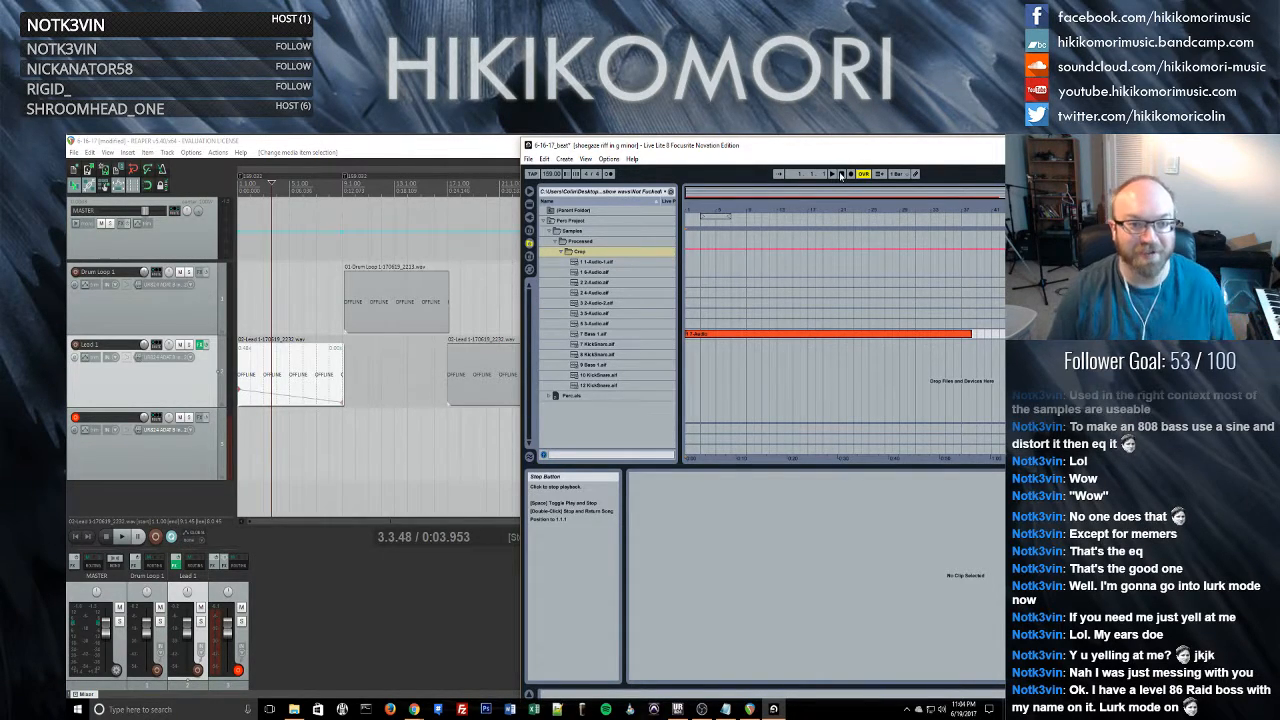
{"action": "left_click", "coordinate": [833, 174]}
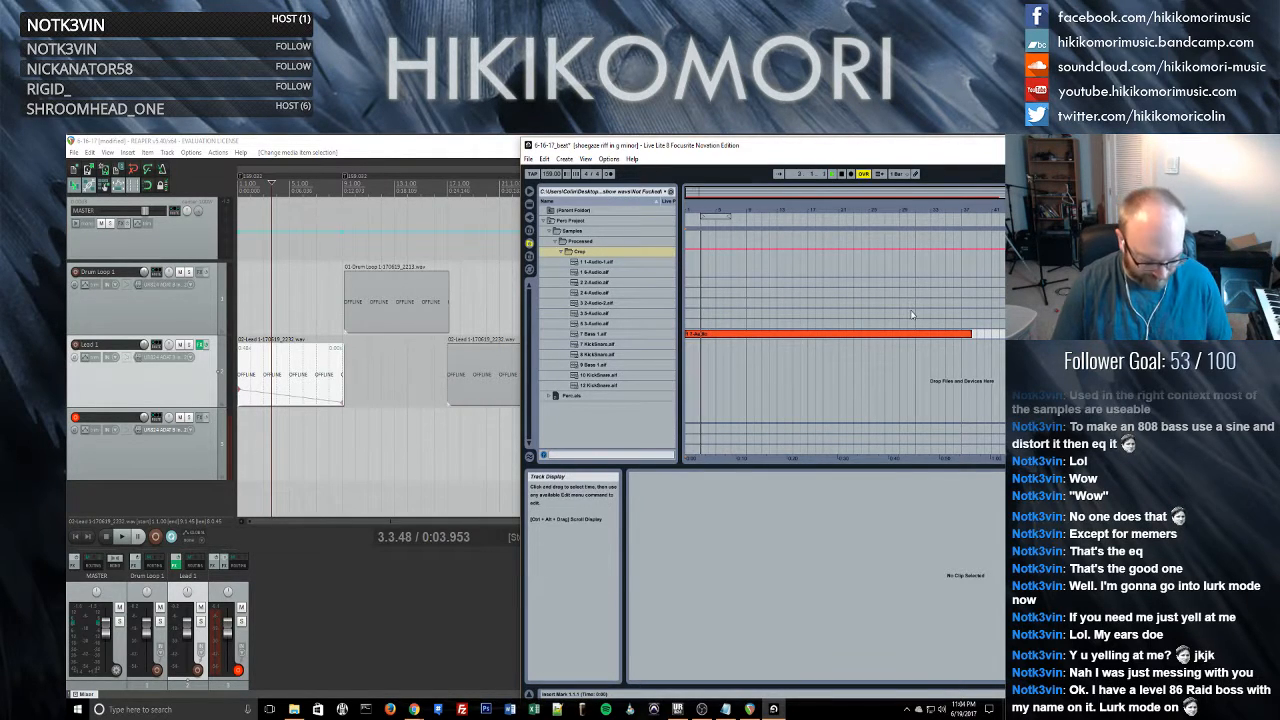
- Disarm and reactivate the 7 Audio track in the Session View to hear the recording, and stop playback
{"action": "key", "text": "Tab"}
{"action": "key", "text": "Tab"}
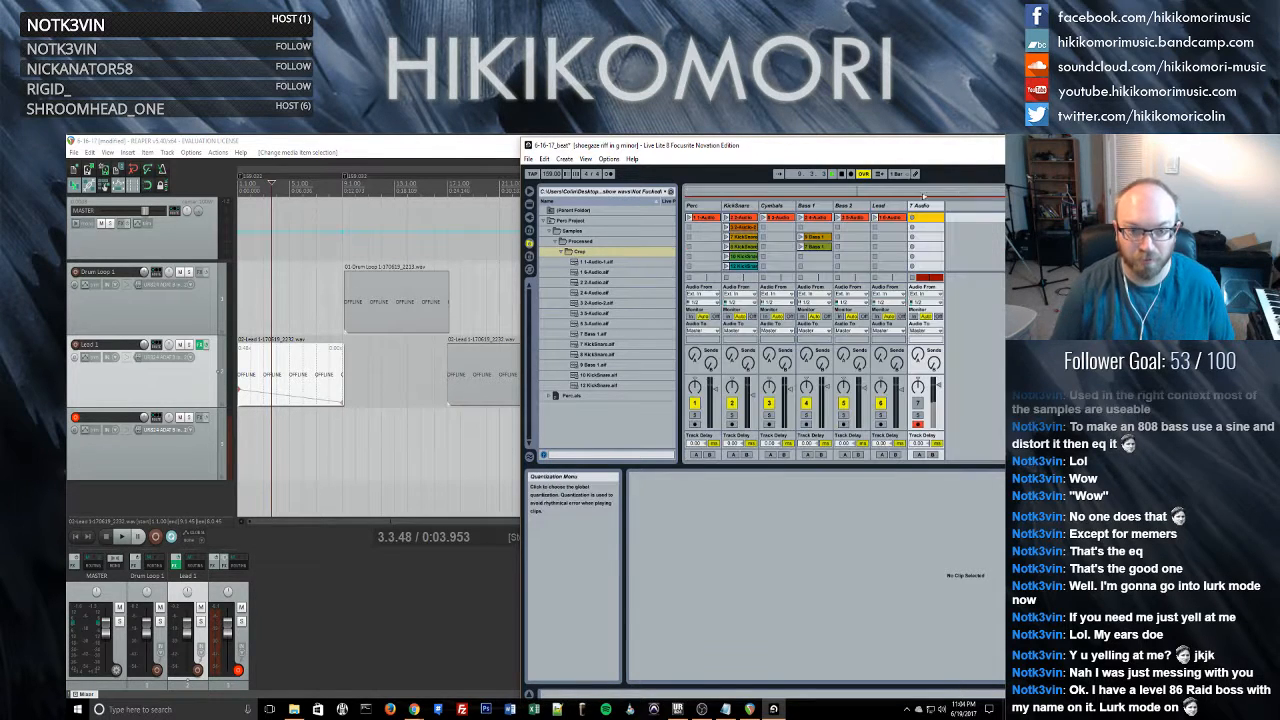
{"action": "key", "text": "Tab"}
{"action": "left_click", "coordinate": [918, 424]}
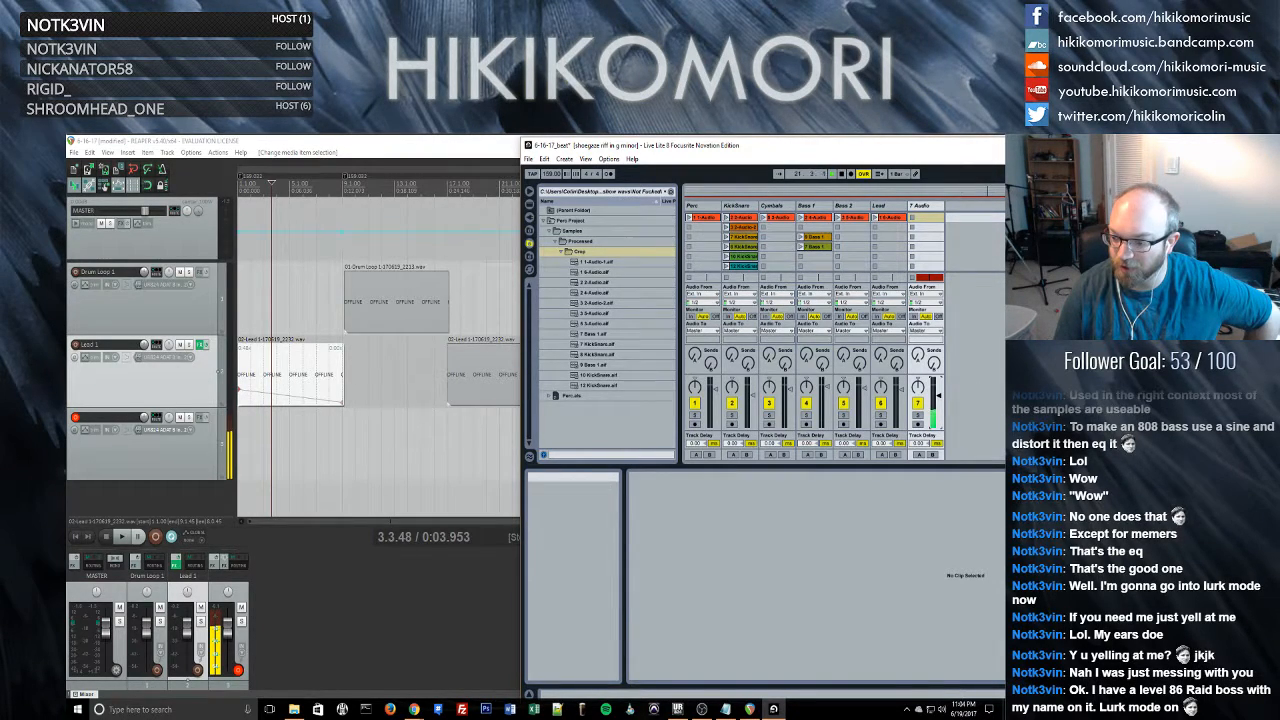
{"action": "key", "text": "alt+Tab"}
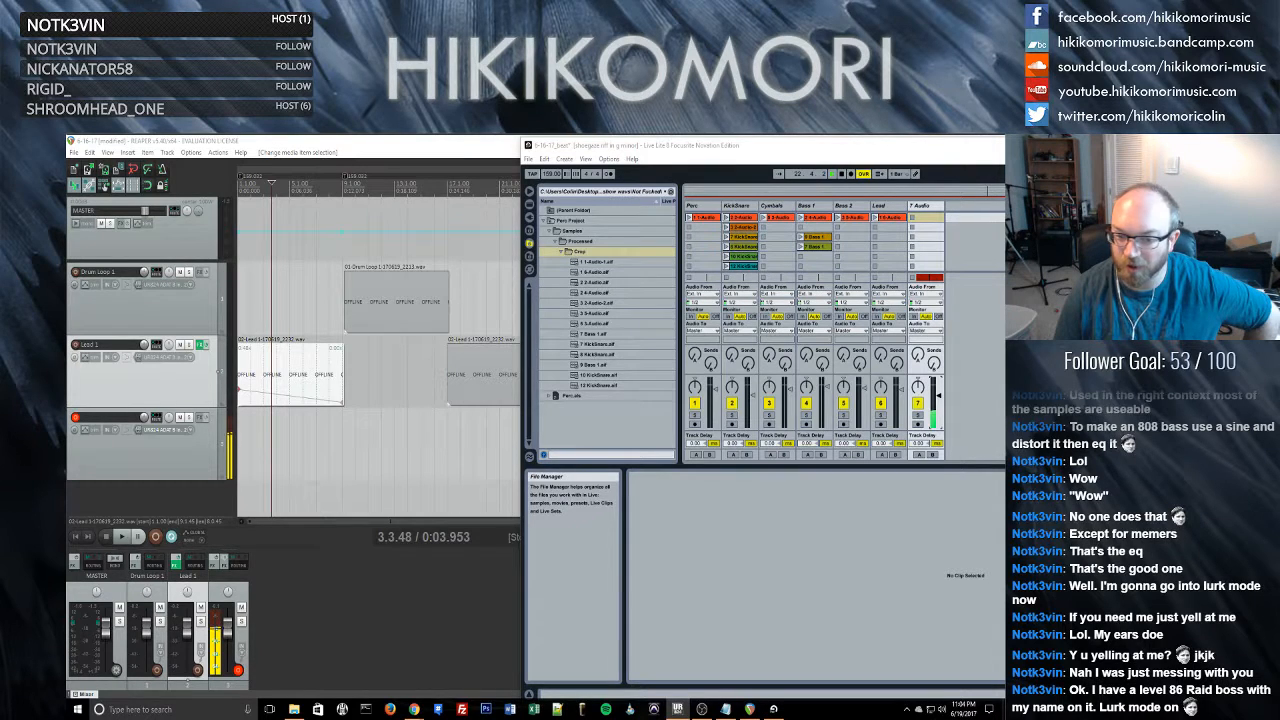
{"action": "left_click", "coordinate": [922, 413]}
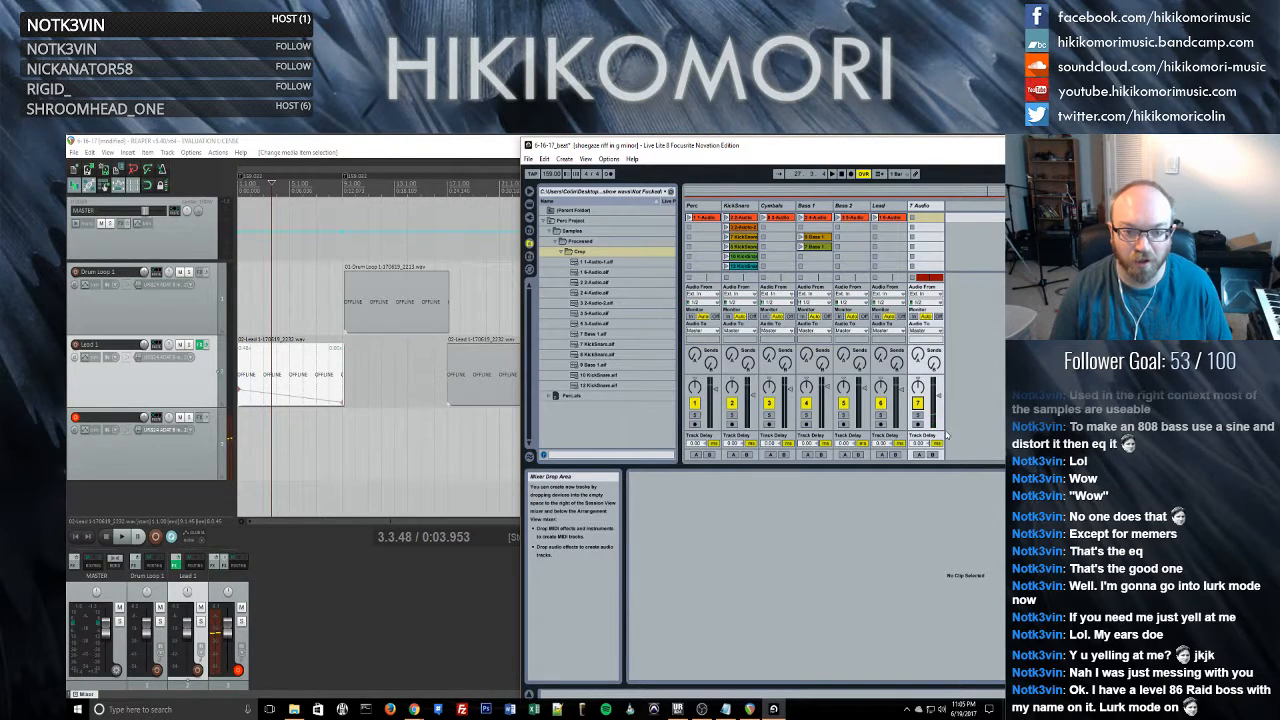
- Open the recorded 7 Audio clip's waveform from the Arrangement View and move the song position to bar 7
{"action": "key", "text": "Tab"}
{"action": "left_click", "coordinate": [871, 334]}
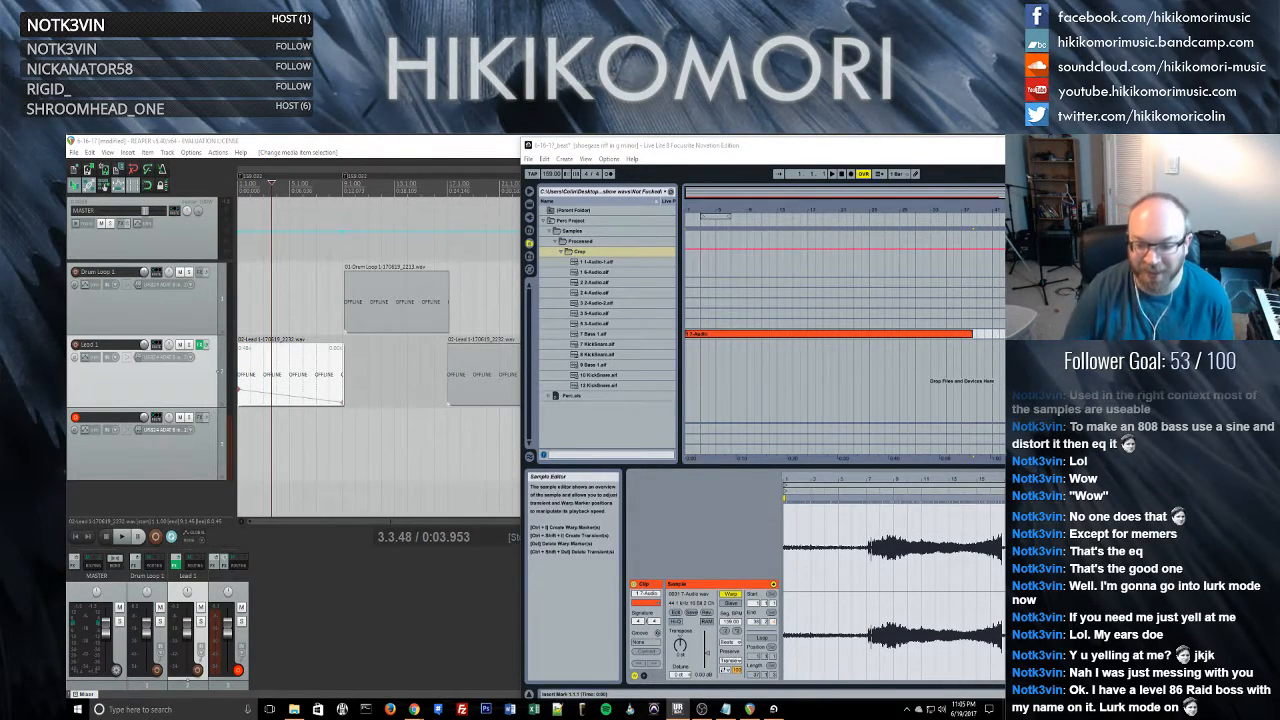
{"action": "left_click", "coordinate": [806, 340]}
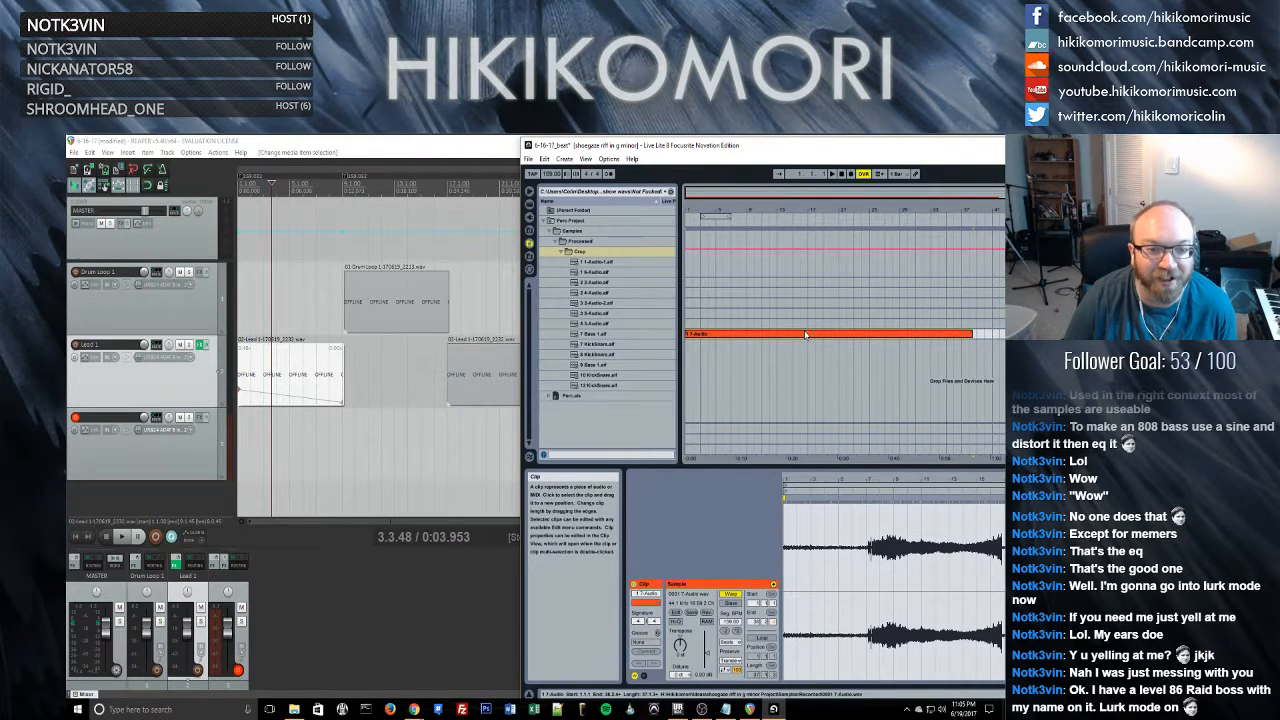
{"action": "left_click", "coordinate": [868, 540]}
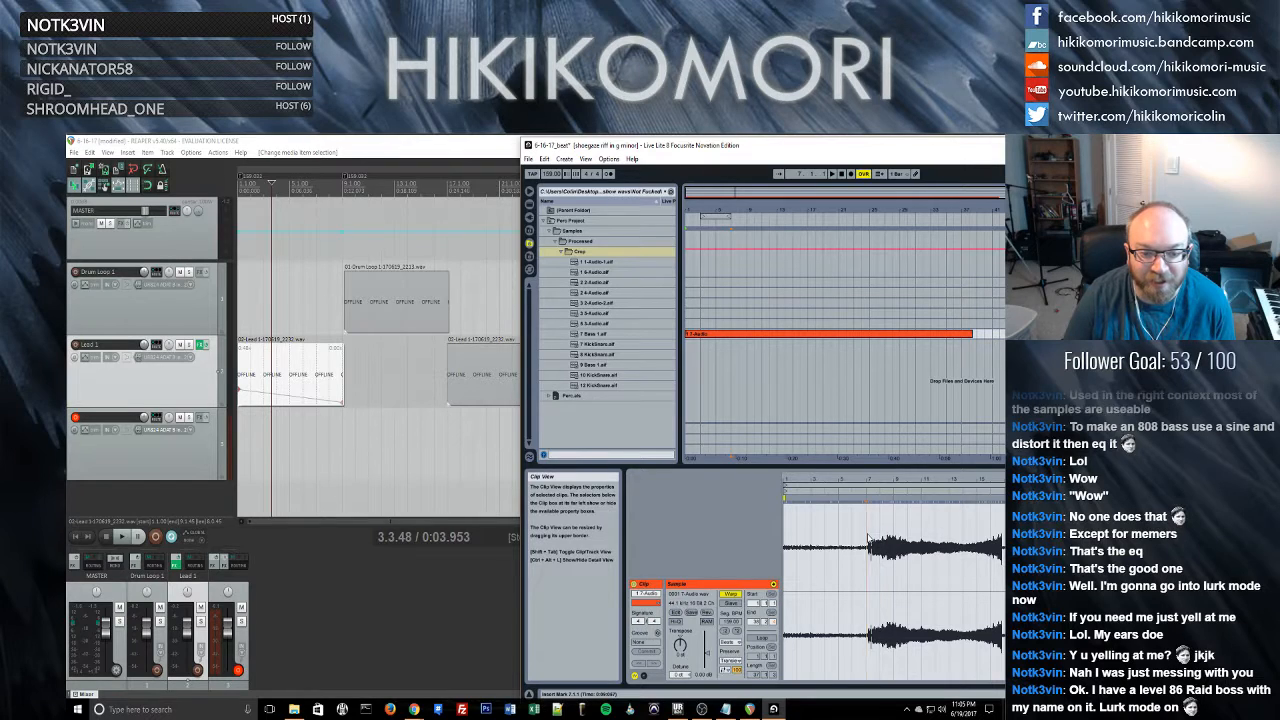
- Save the recorded 7 Audio clip from the arrangement into the Crop folder of the file browser
{"action": "right_click", "coordinate": [787, 331]}
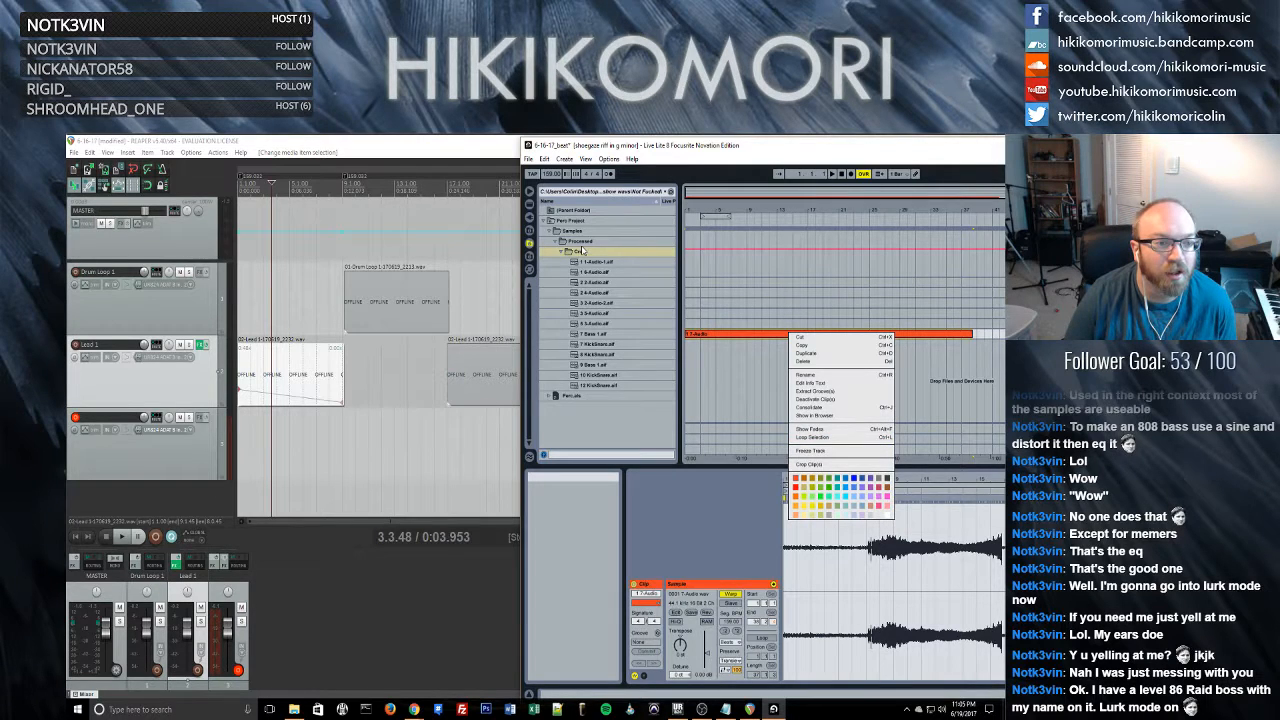
{"action": "left_click", "coordinate": [748, 338]}
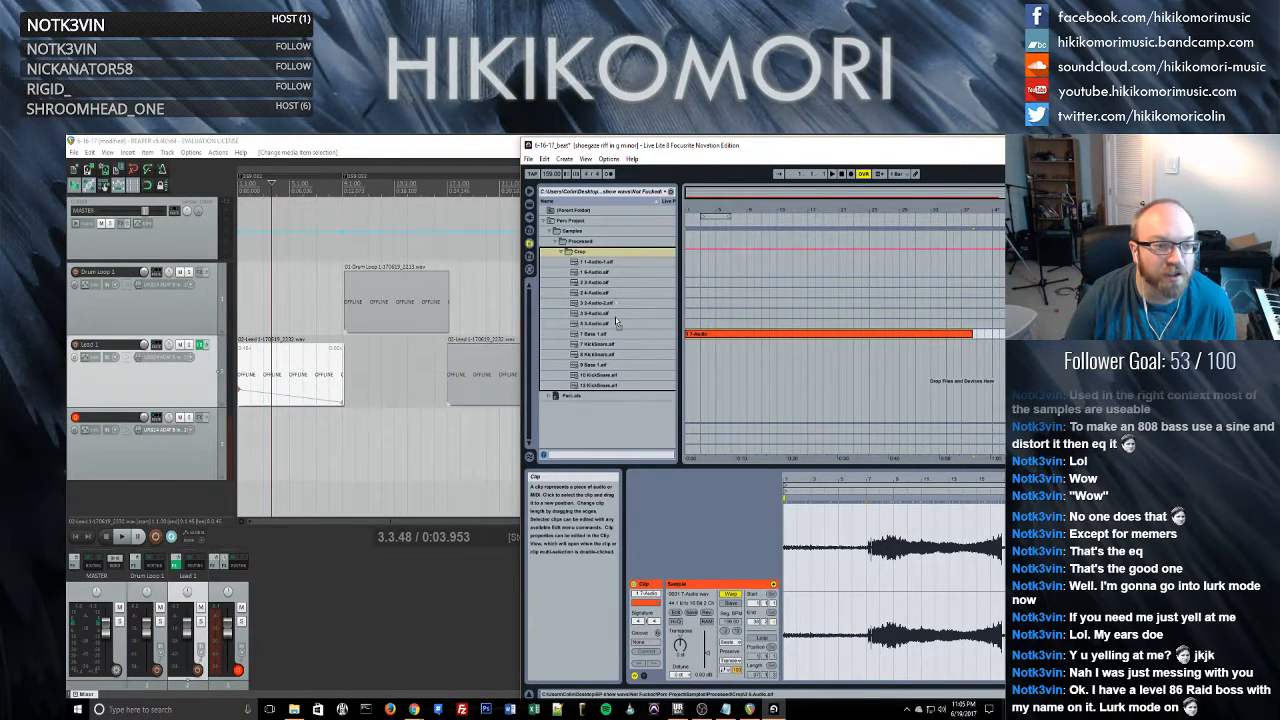
{"action": "left_click_drag", "start_coordinate": [614, 292], "coordinate": [614, 292]}
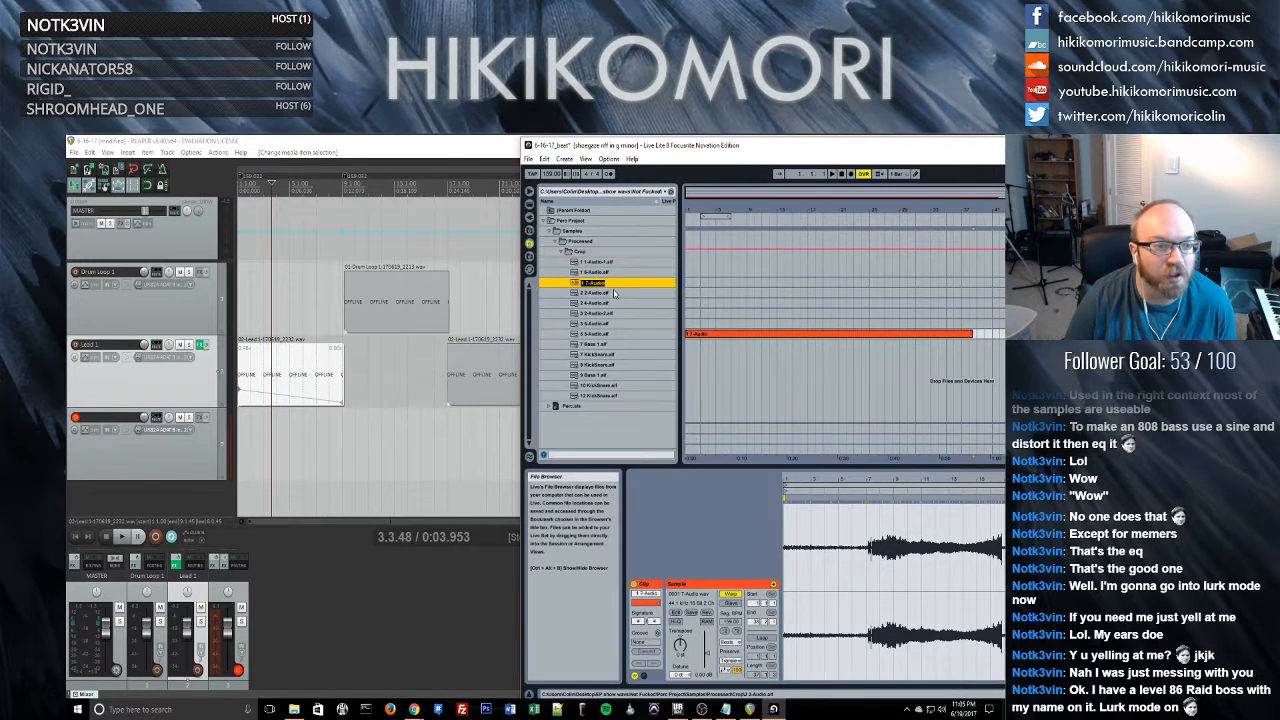
{"action": "left_click", "coordinate": [732, 337]}
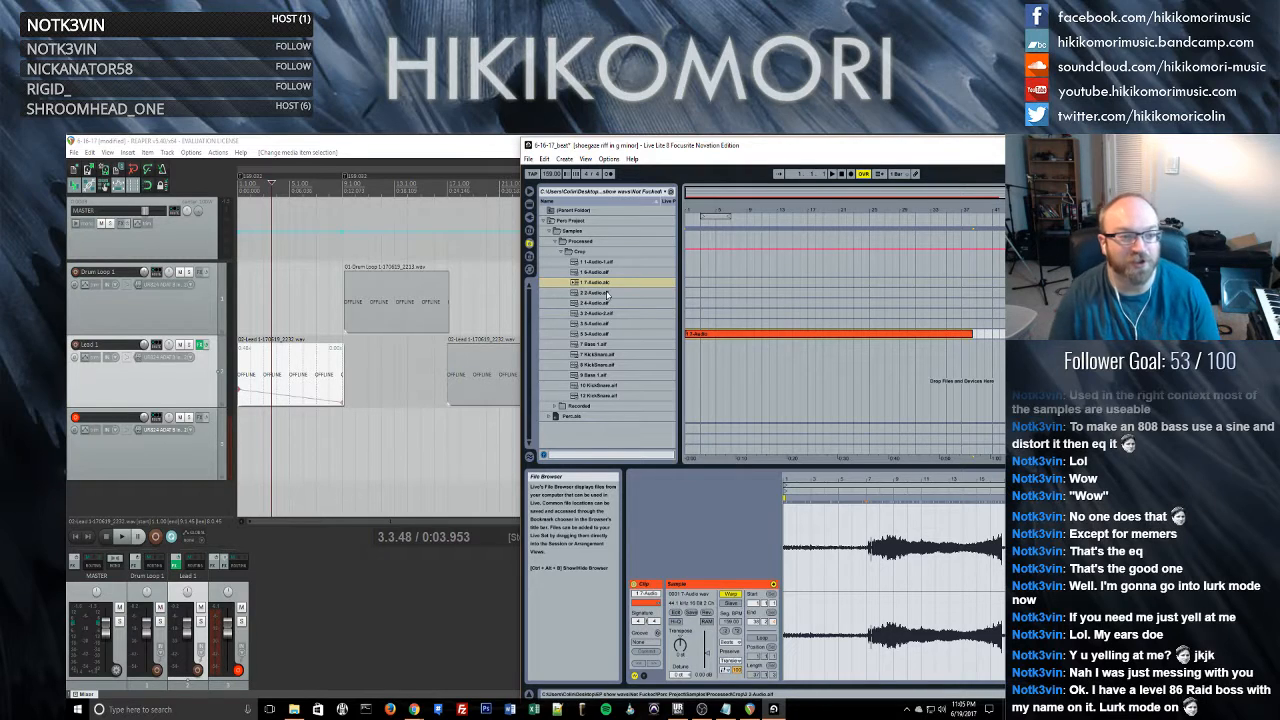
{"action": "right_click", "coordinate": [712, 340]}
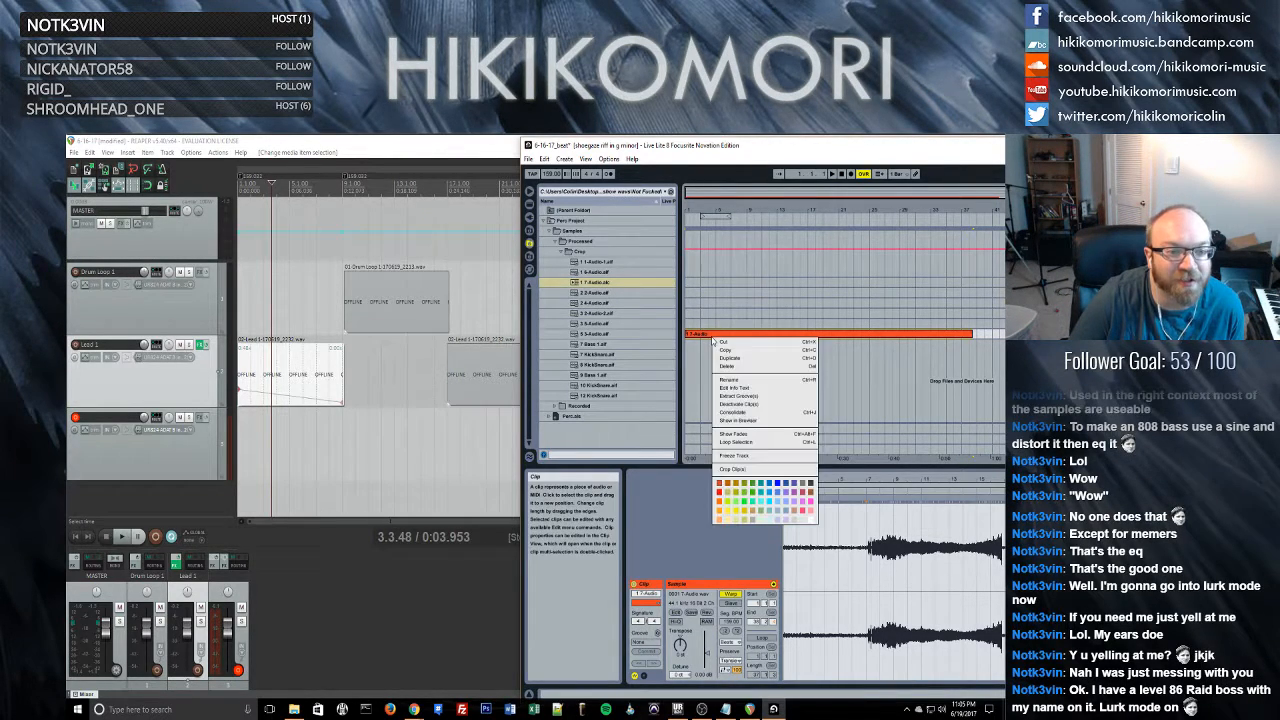
{"action": "left_click", "coordinate": [698, 338]}
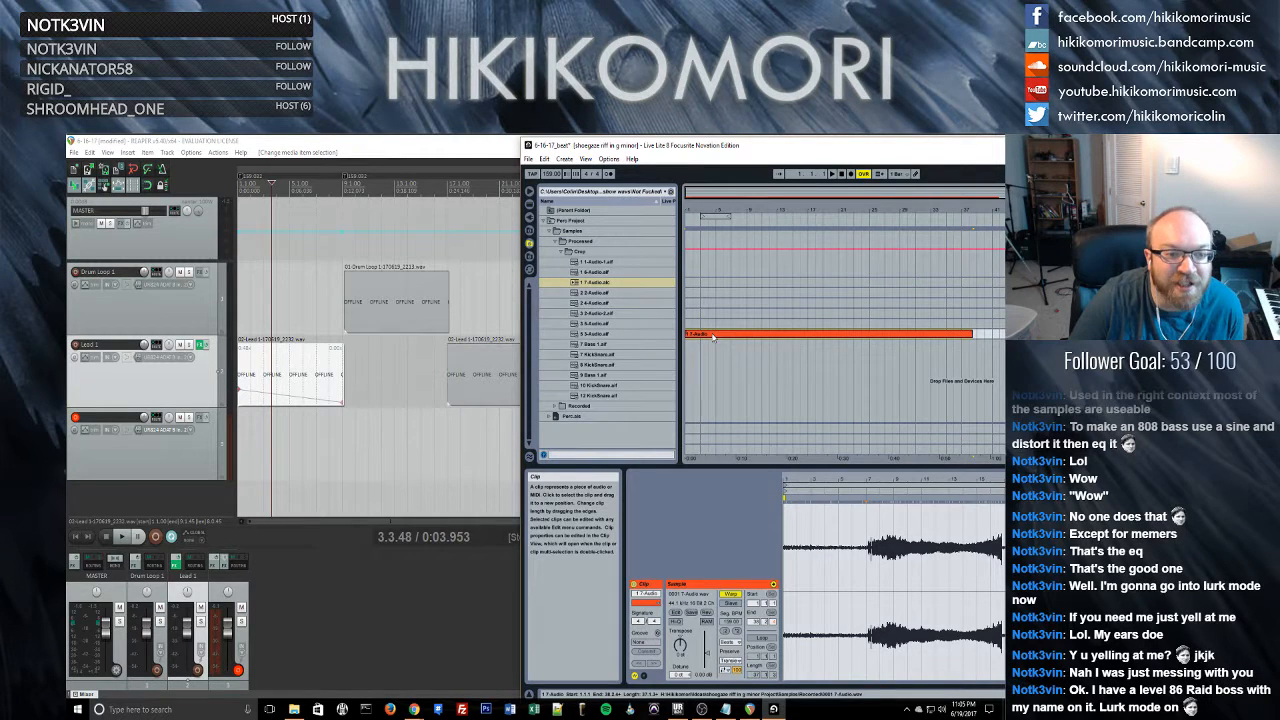
{"action": "right_click", "coordinate": [712, 338]}
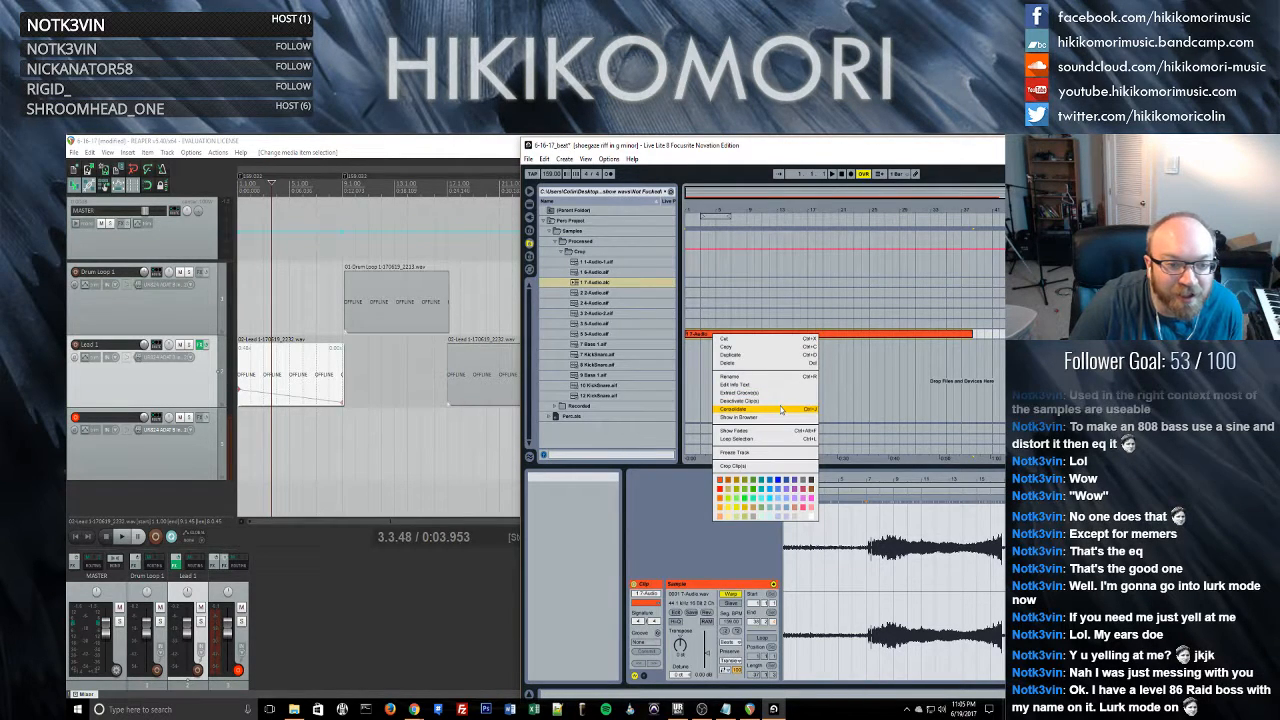
- Transfer the recorded clip from the Arrangement View into the first clip slot of 7 Audio in the Session View
{"action": "left_click", "coordinate": [706, 335]}
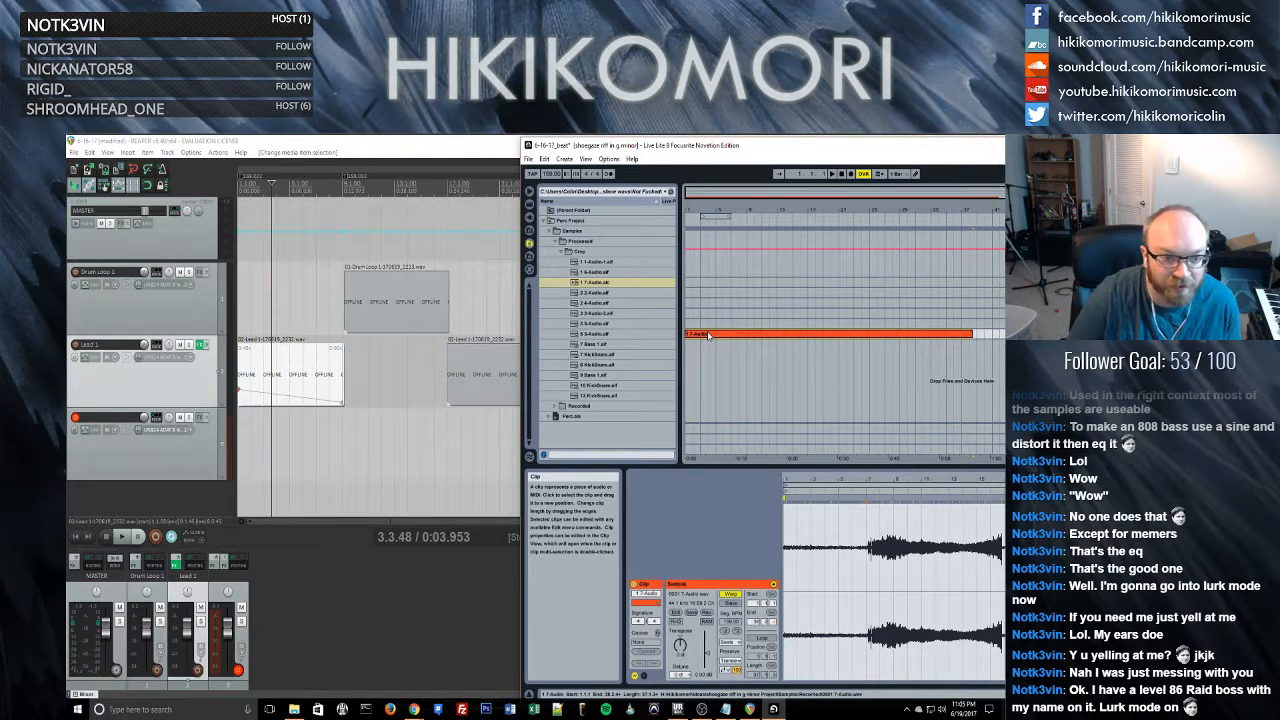
{"action": "key", "text": "Tab"}
{"action": "left_click", "coordinate": [925, 217]}
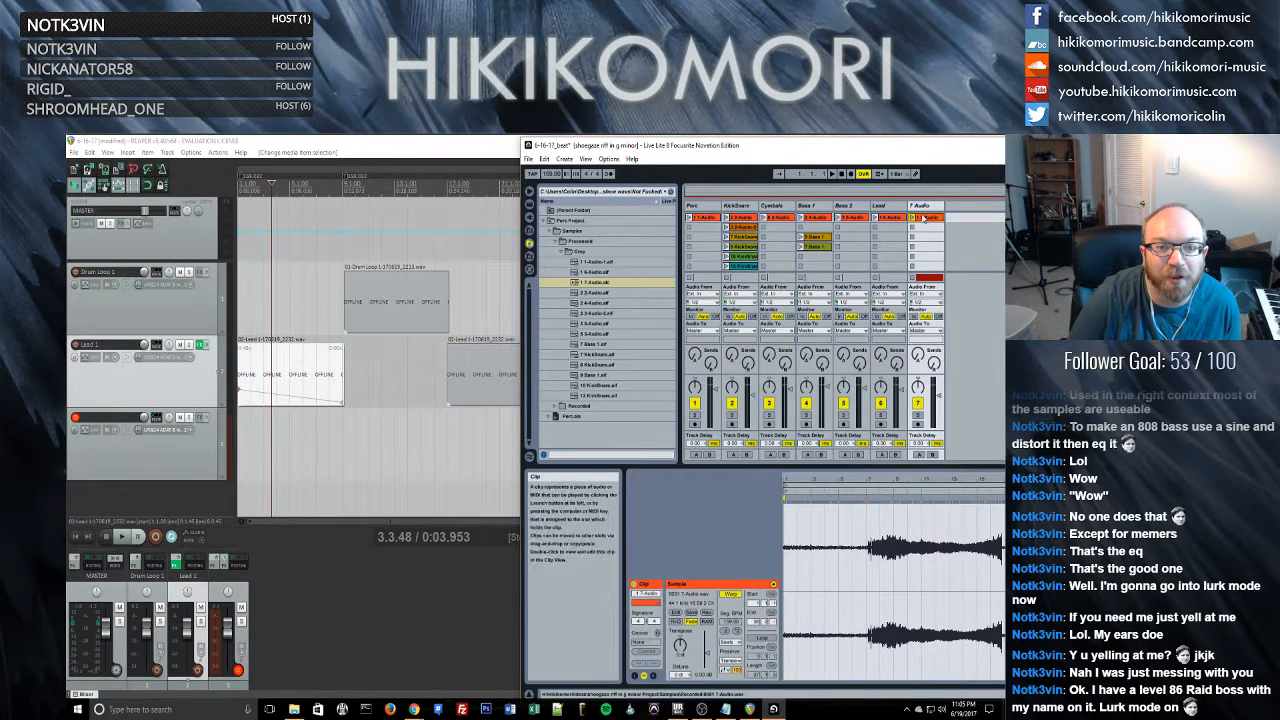
- Launch the recorded clip in the first 7 Audio slot to audition it, and stop playback
{"action": "right_click", "coordinate": [925, 219]}
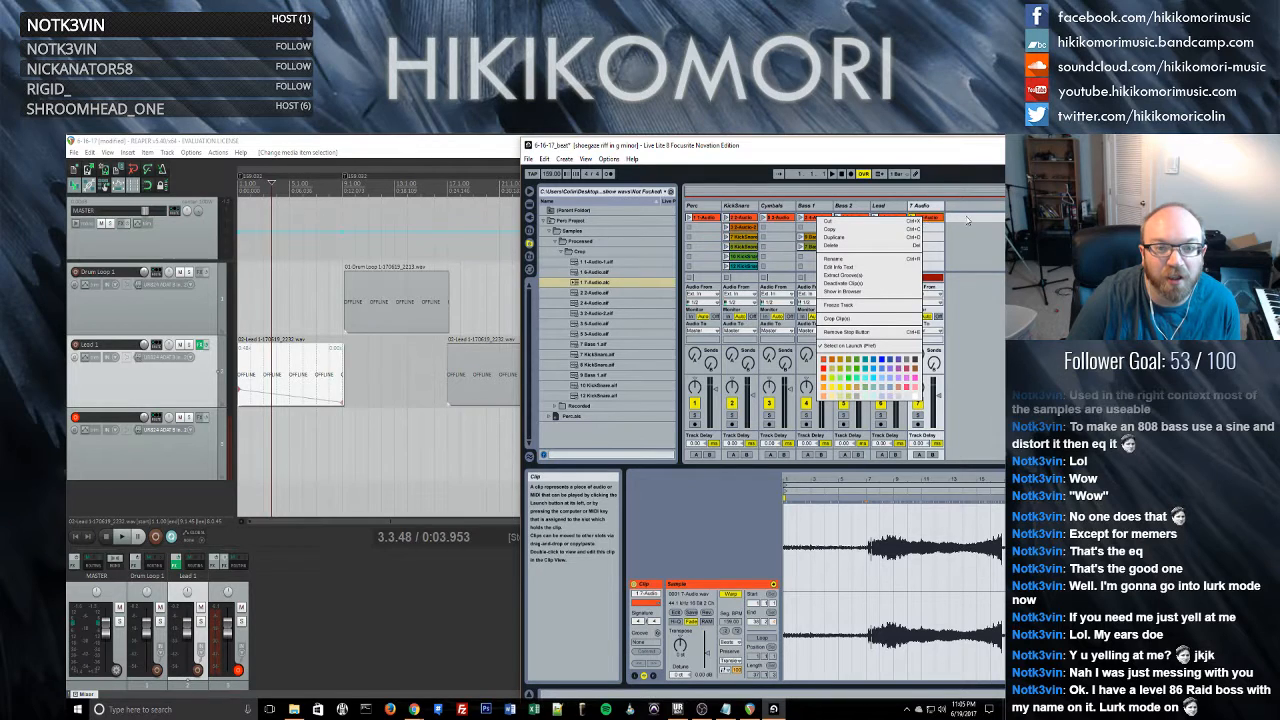
{"action": "key", "text": "Escape"}
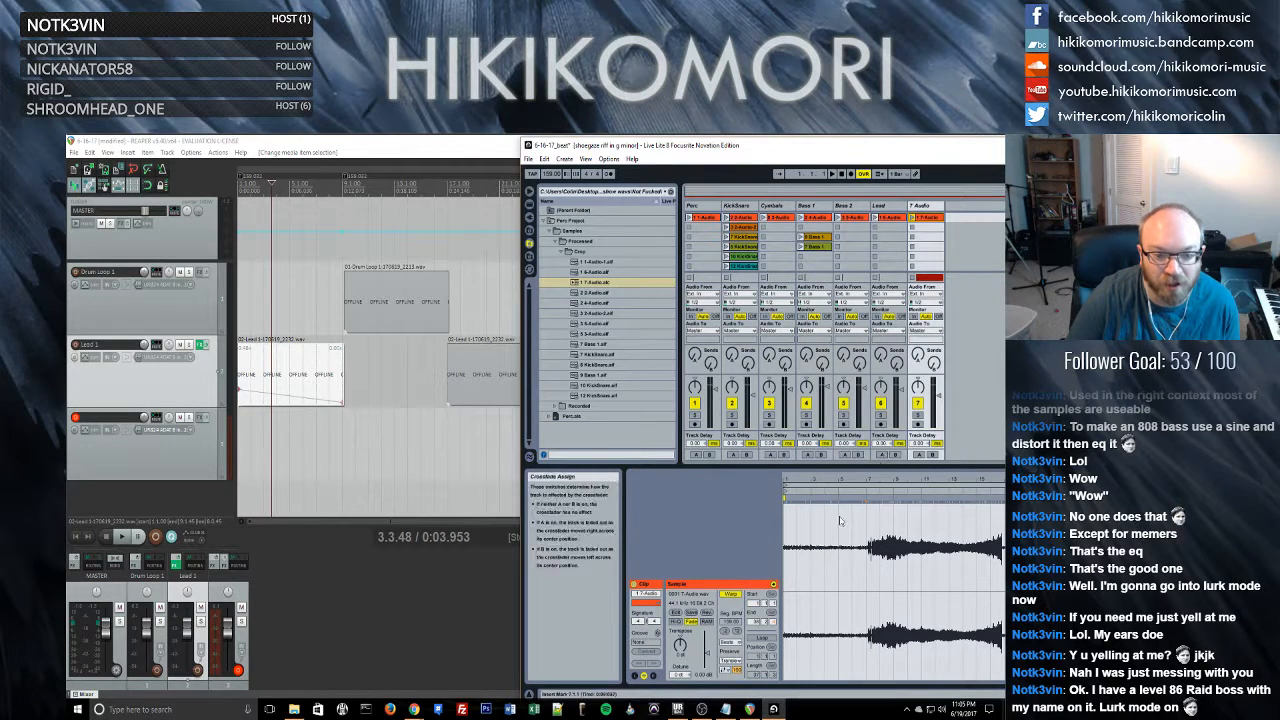
{"action": "left_click", "coordinate": [785, 490]}
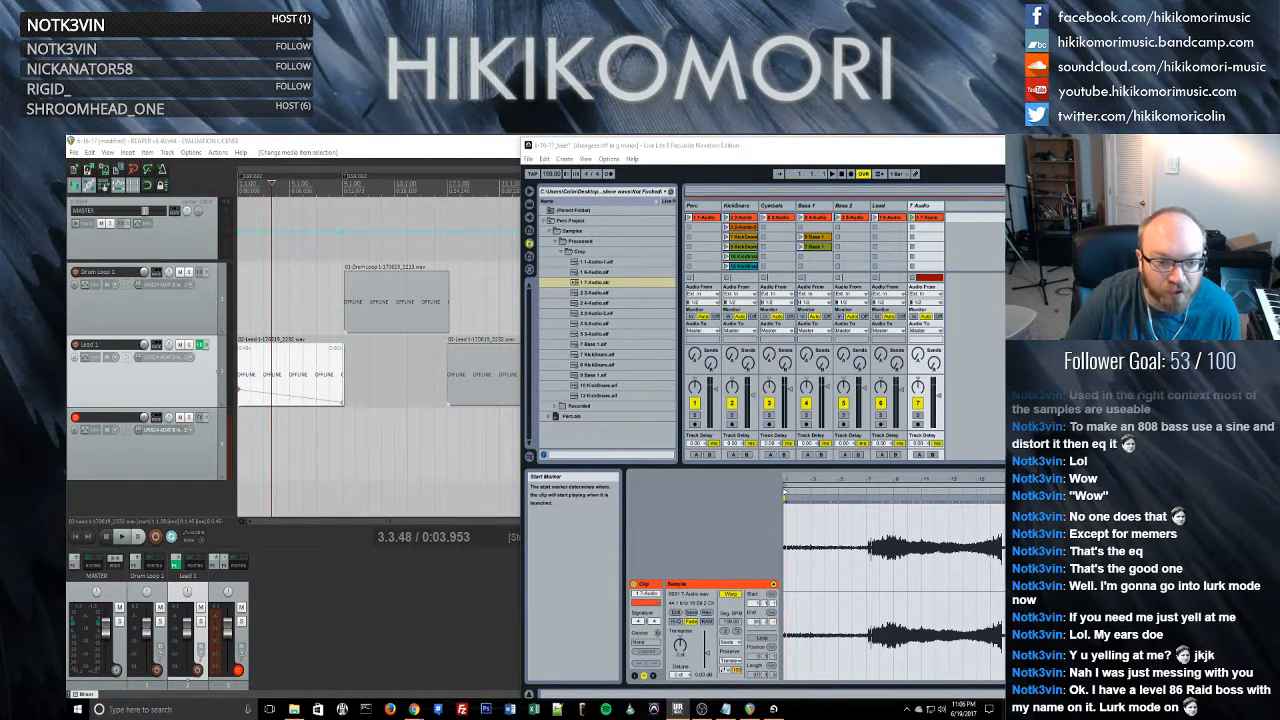
{"action": "left_click", "coordinate": [913, 218]}
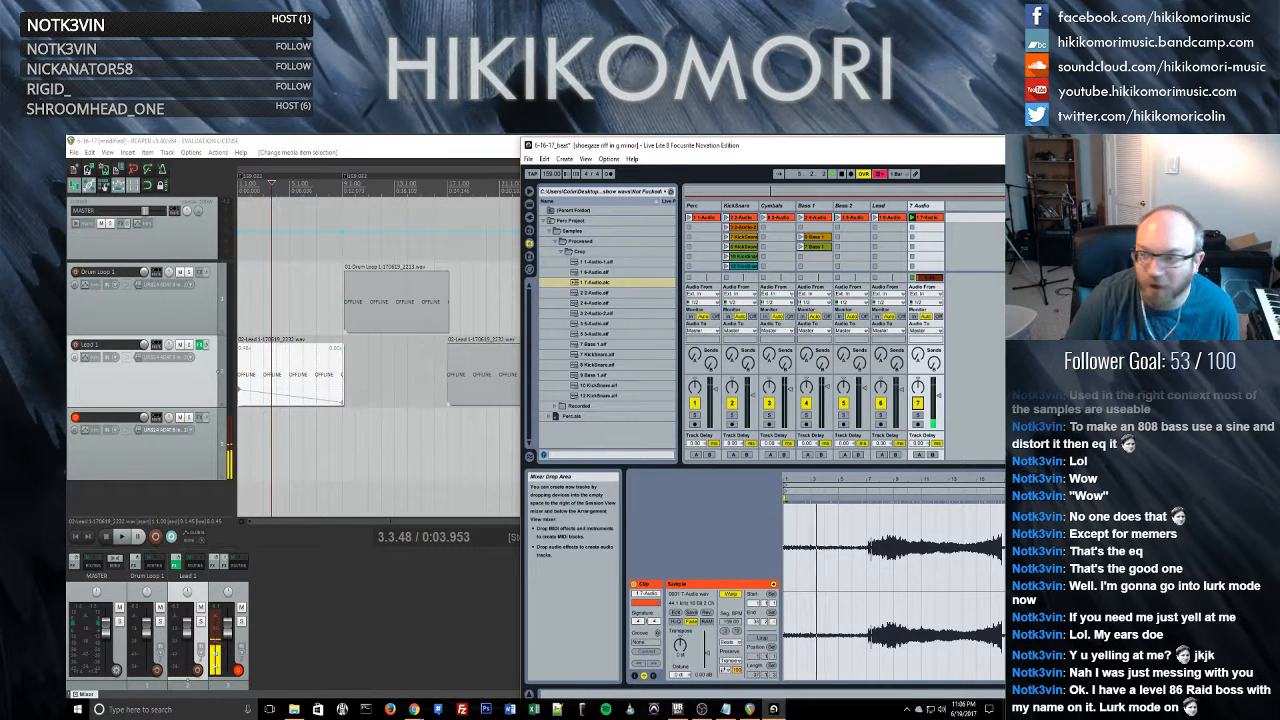
{"action": "key", "text": "space"}
{"action": "key", "text": "alt+Tab"}
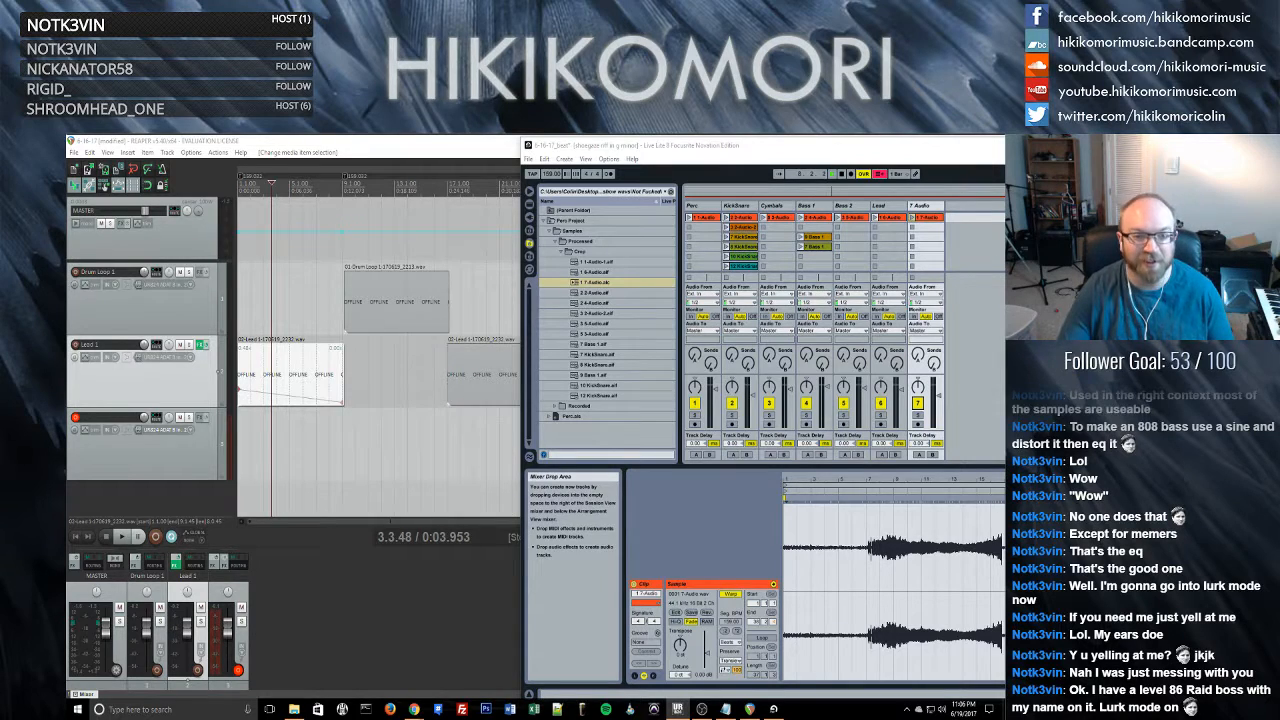
- Delete the recorded 7 Audio clip from both the Session View and the Arrangement View, and return the song position to the start
{"action": "left_click", "coordinate": [924, 220]}
{"action": "left_click", "coordinate": [924, 220]}
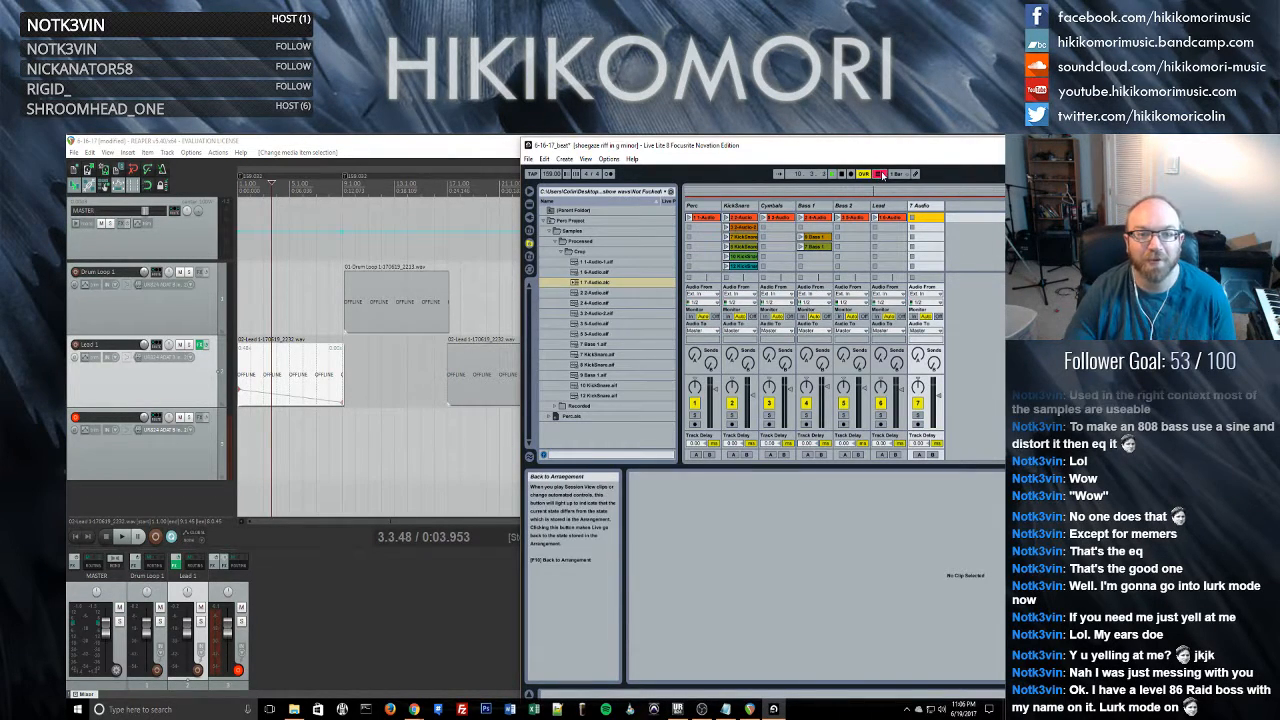
{"action": "left_click", "coordinate": [842, 174]}
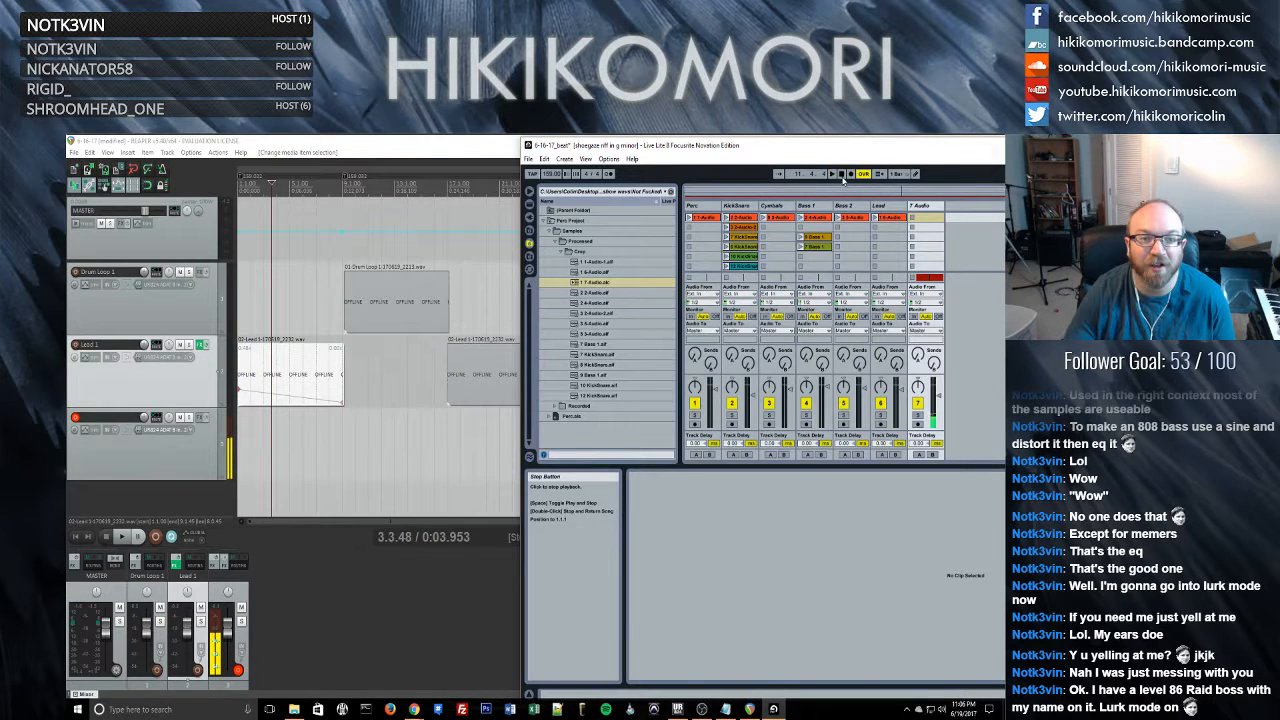
{"action": "key", "text": "Tab"}
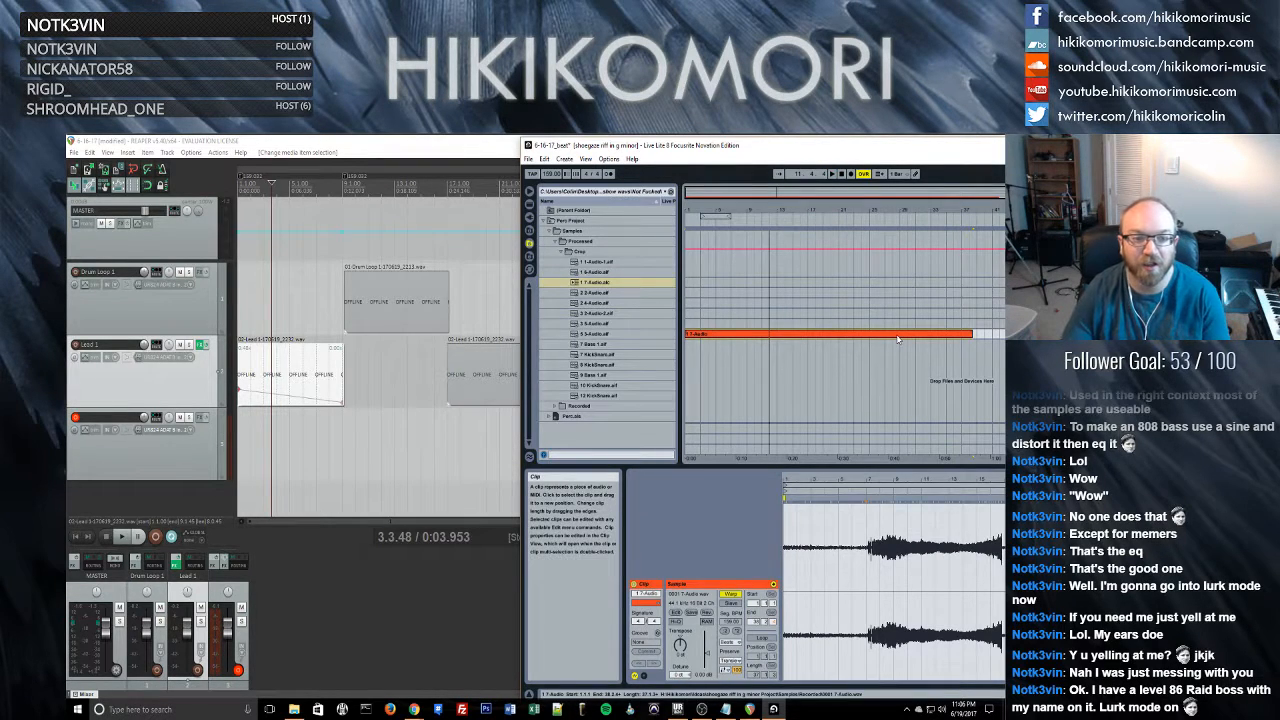
{"action": "key", "text": "Delete"}
{"action": "left_click", "coordinate": [842, 175]}
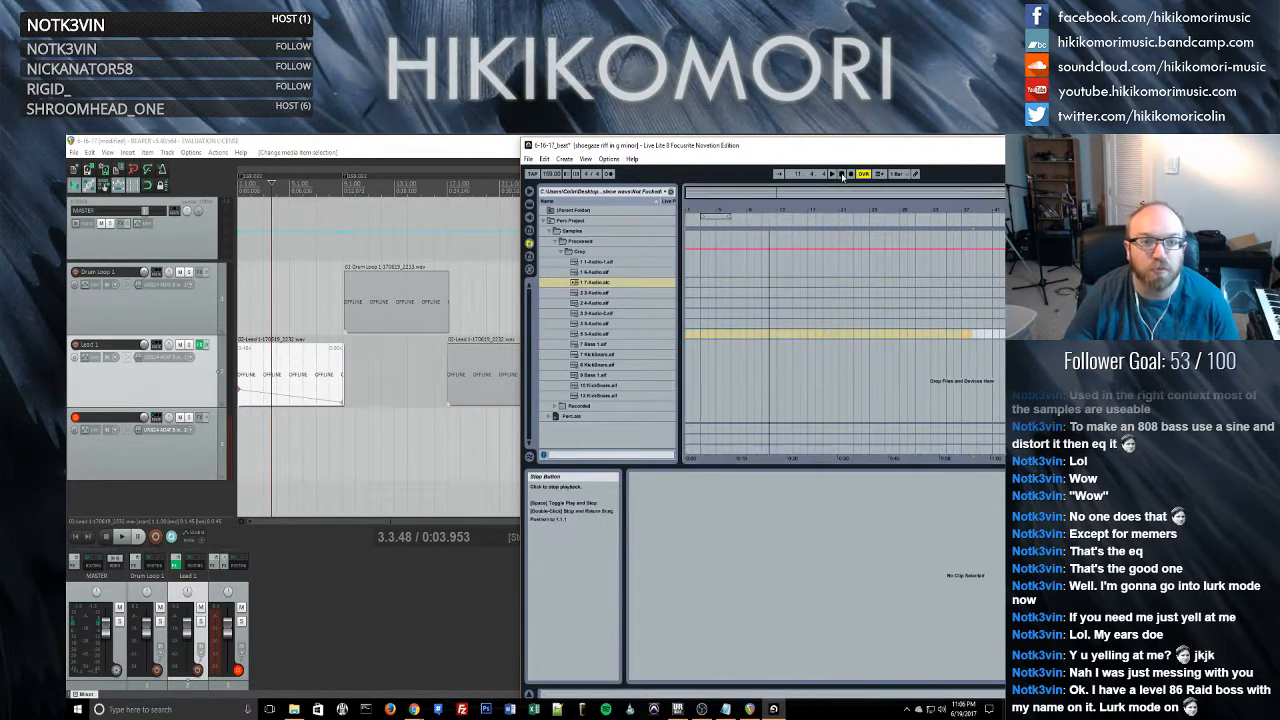
{"action": "left_click", "coordinate": [842, 174]}
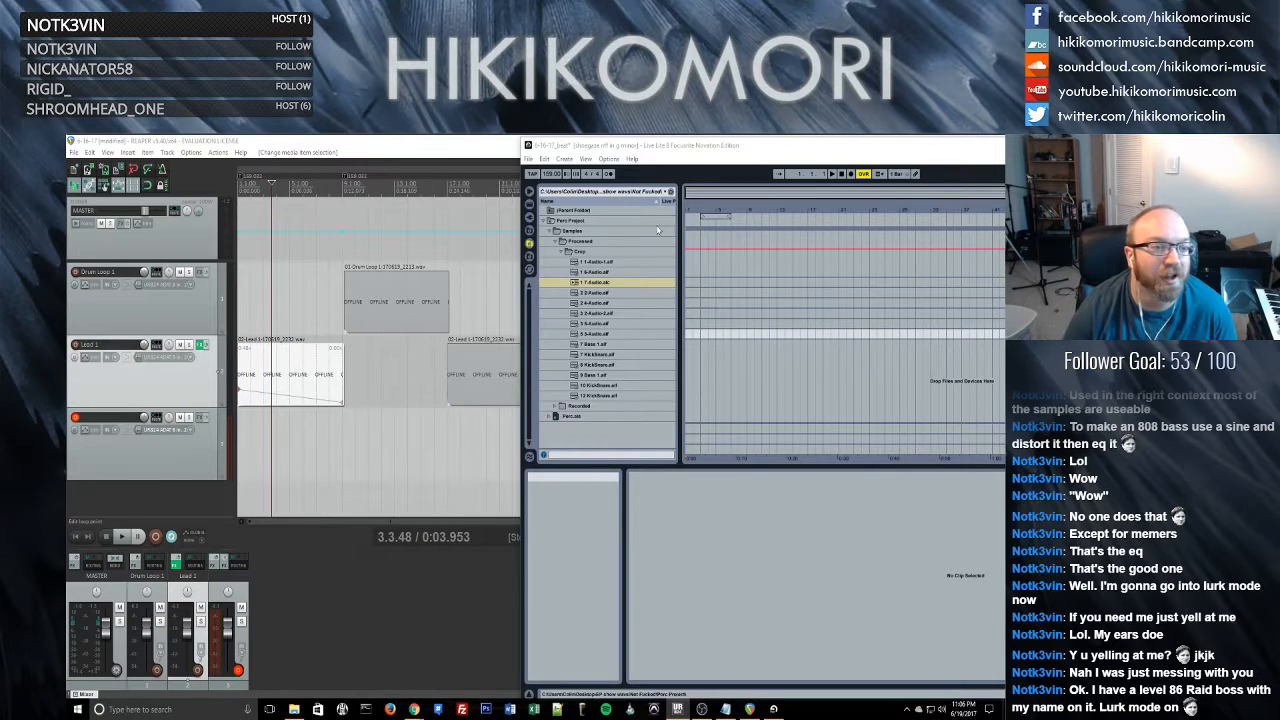
- Arm and mute the 7 Audio track in the Session View, and start a new arrangement recording
{"action": "left_click", "coordinate": [722, 173]}
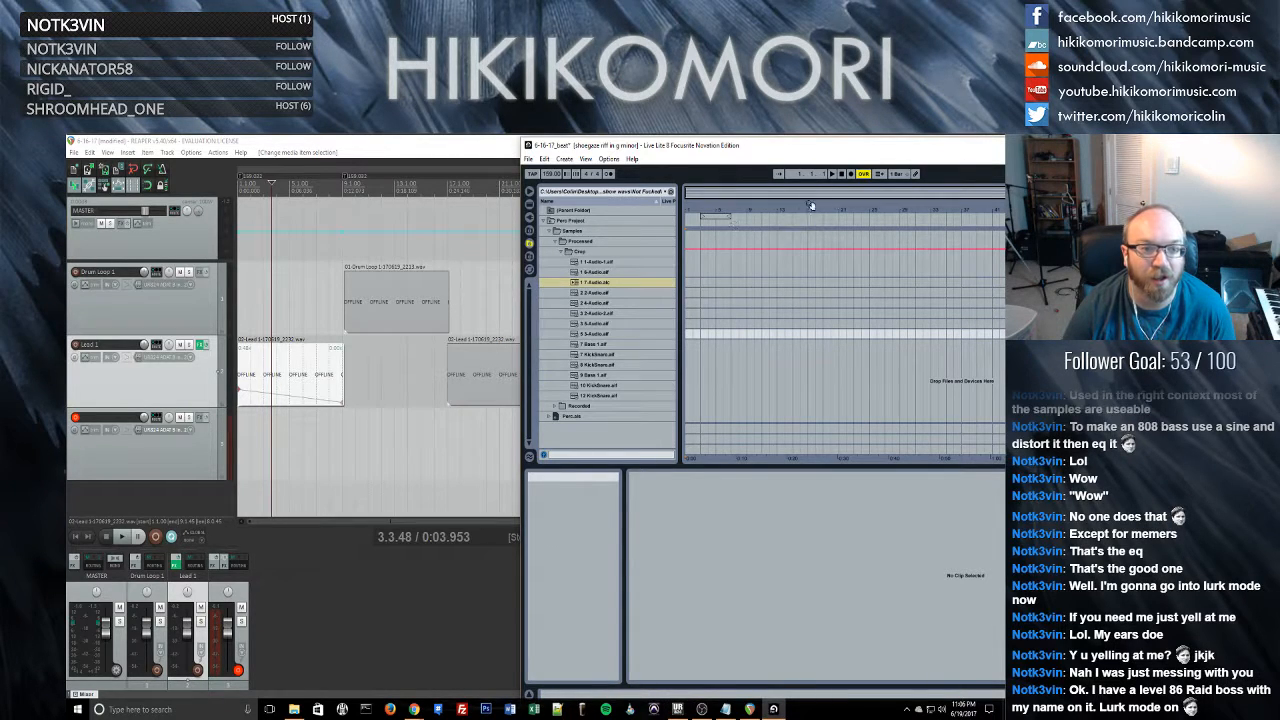
{"action": "key", "text": "Tab"}
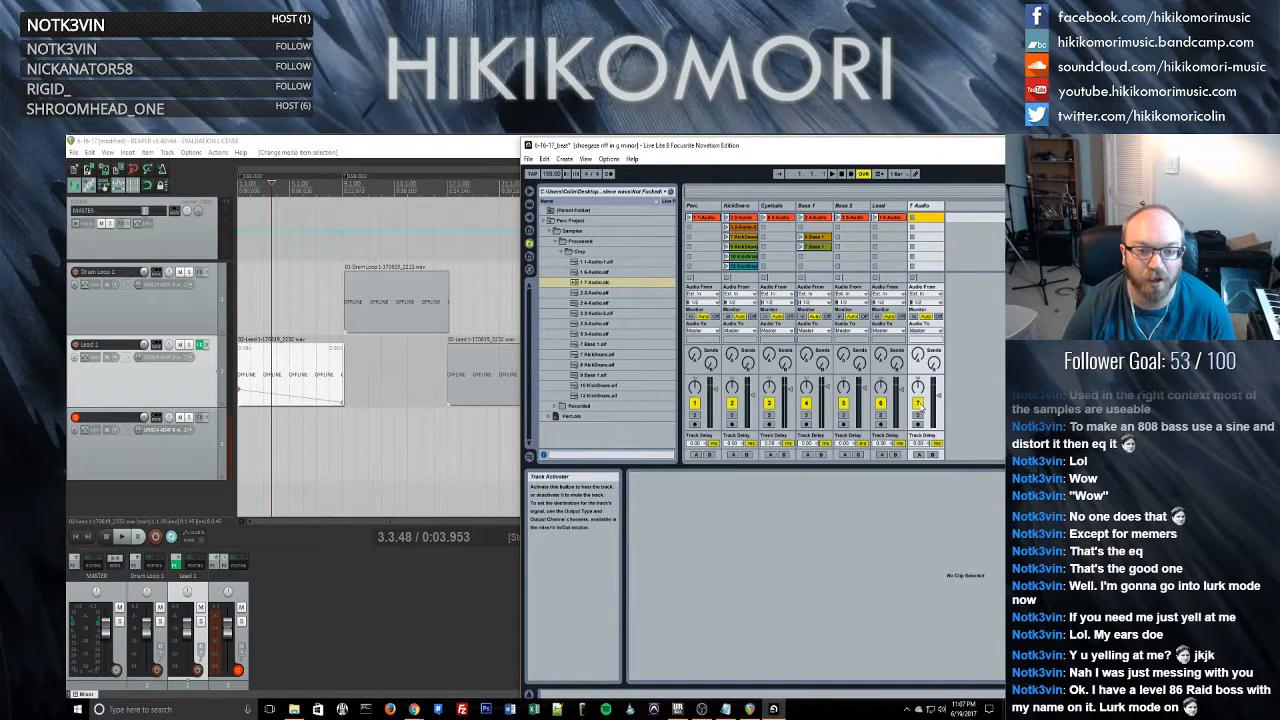
{"action": "left_click", "coordinate": [917, 424]}
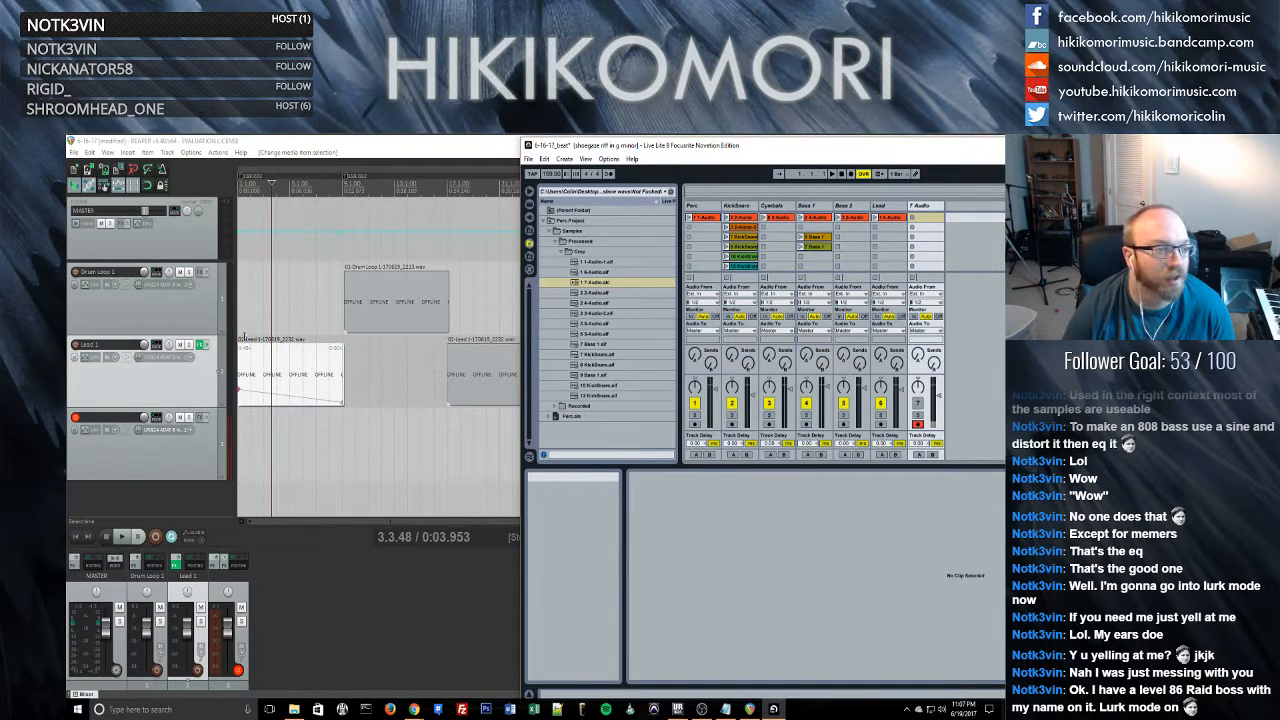
{"action": "left_click", "coordinate": [833, 175]}
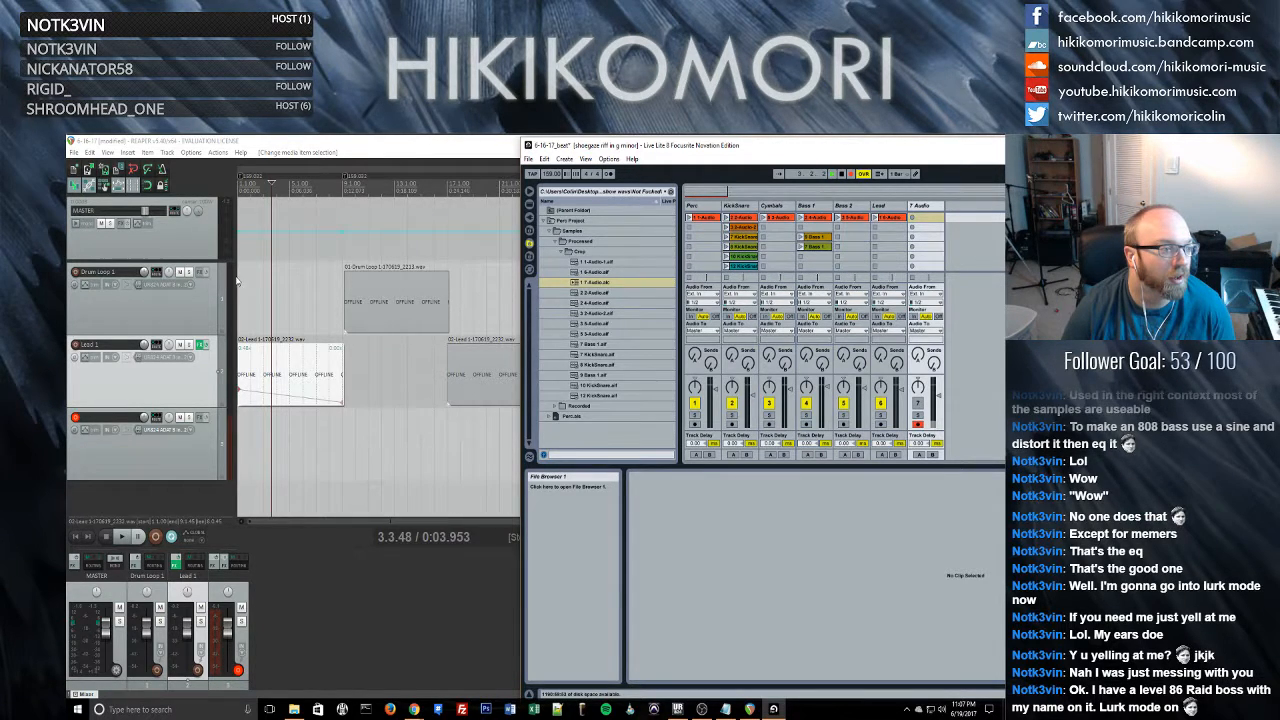
- Switch to REAPER, scrub back and forth across the first Lead 1 item for the recording, and return to Live with recording stopped
{"action": "double_click", "coordinate": [283, 148]}
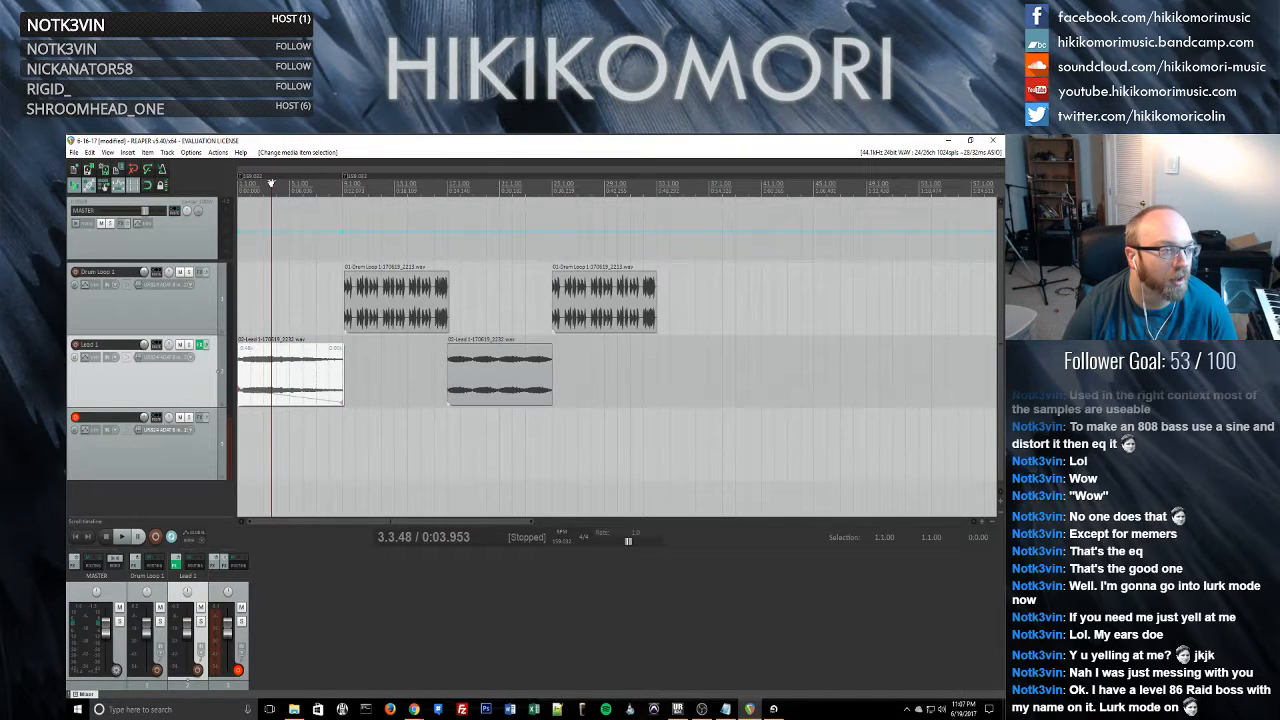
{"action": "key", "text": "space"}
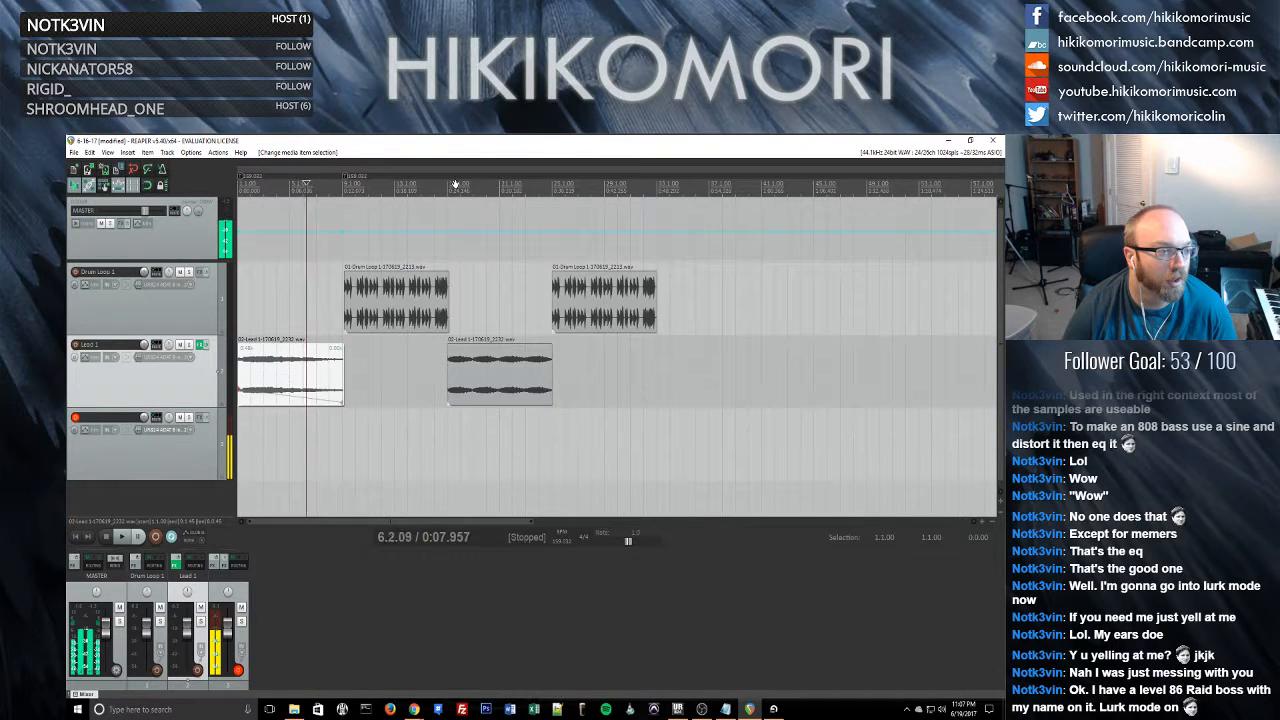
{"action": "left_click_drag", "start_coordinate": [455, 184], "coordinate": [339, 191]}
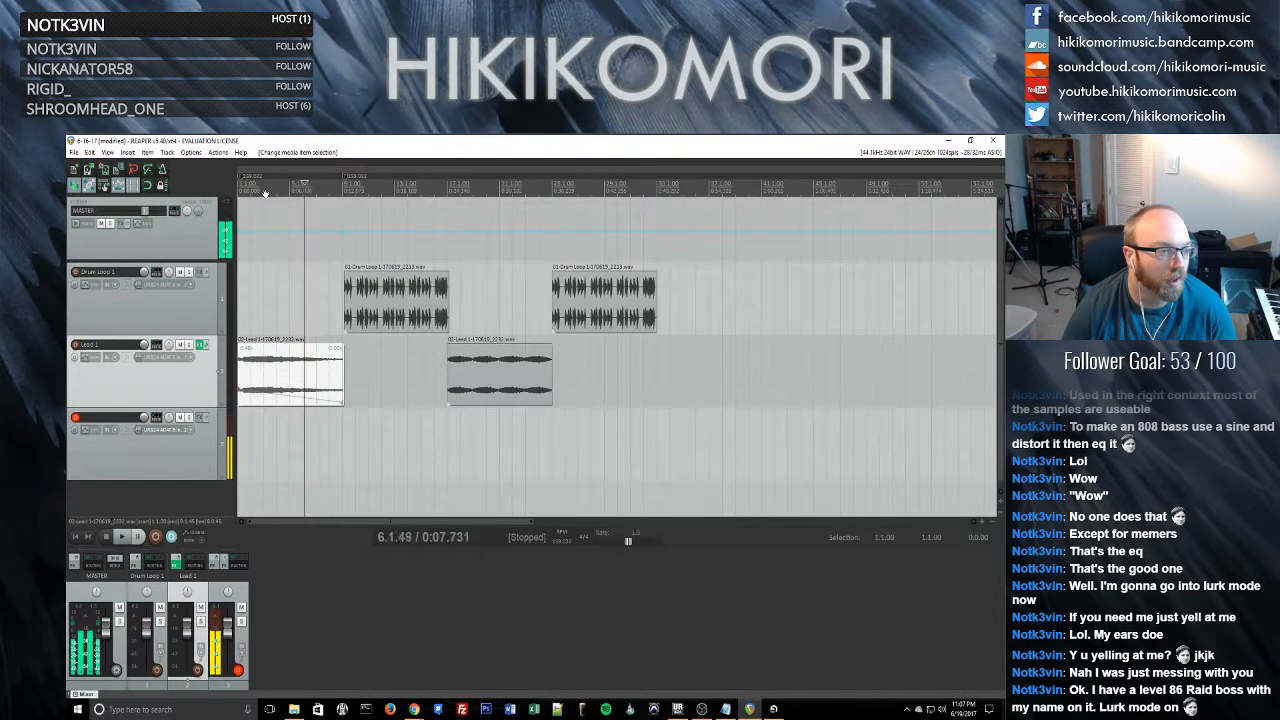
{"action": "left_click_drag", "start_coordinate": [262, 195], "coordinate": [270, 186]}
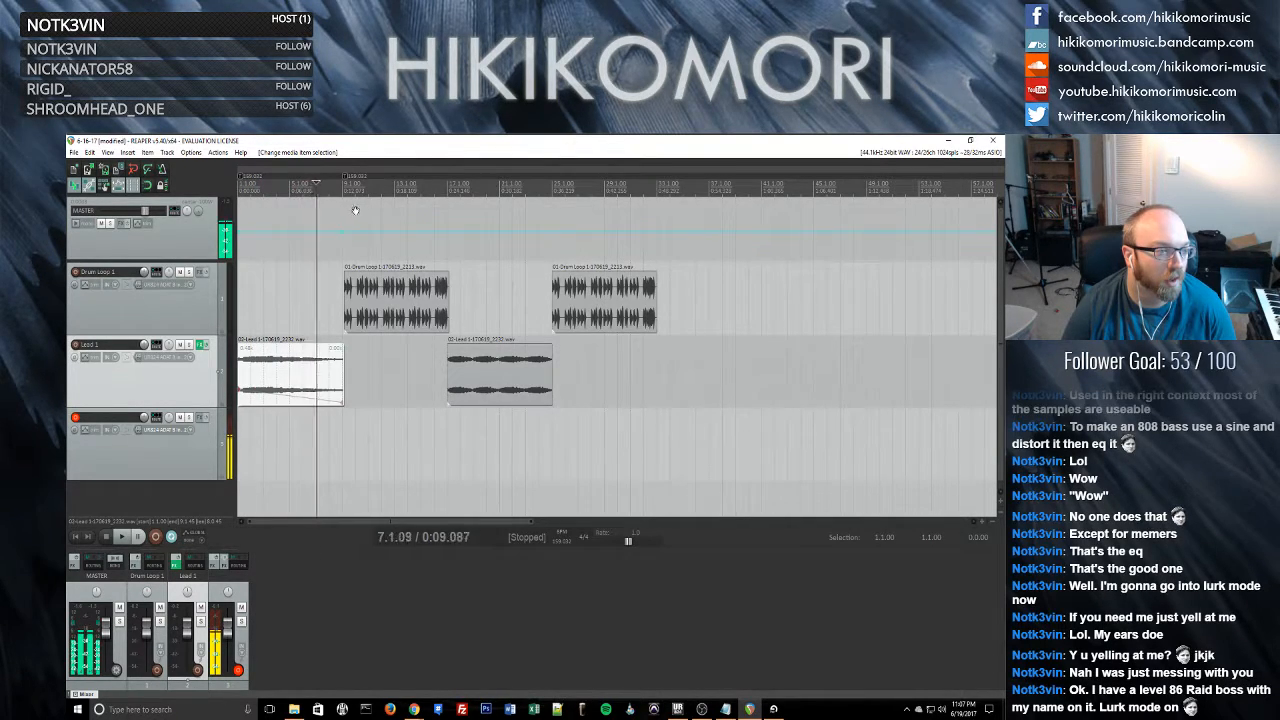
{"action": "left_click_drag", "start_coordinate": [270, 215], "coordinate": [340, 198]}
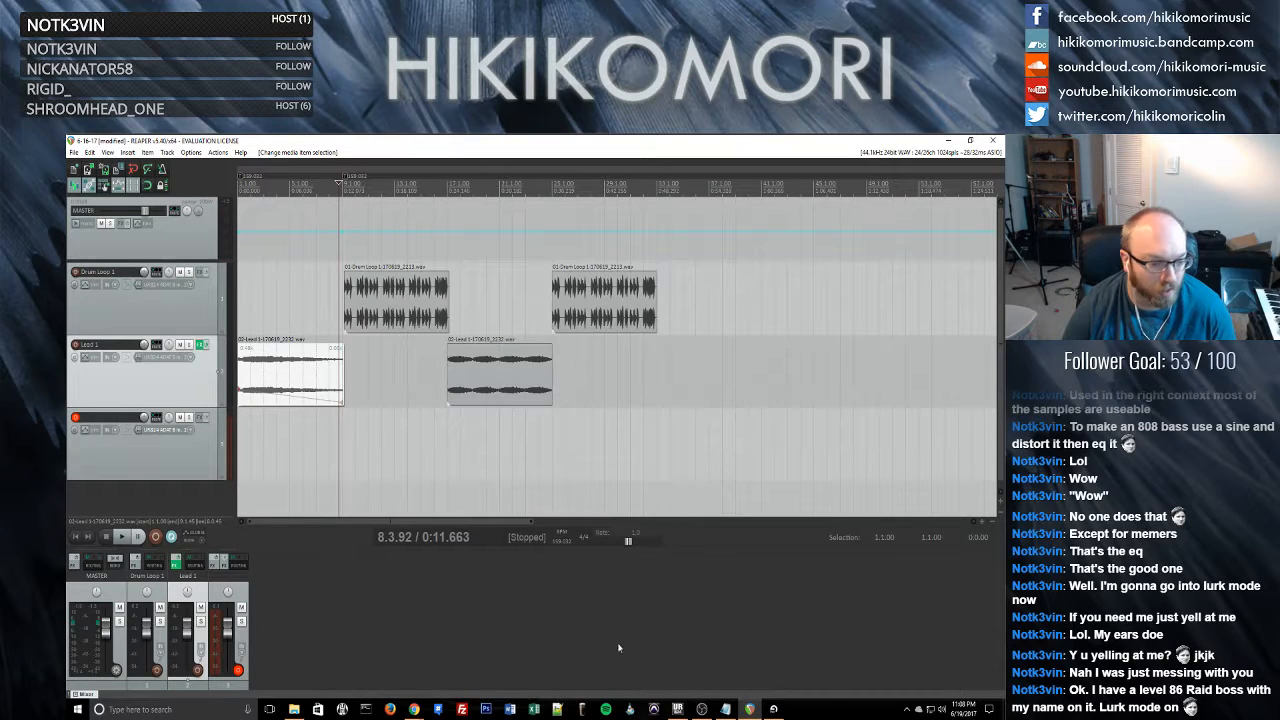
{"action": "left_click", "coordinate": [773, 709]}
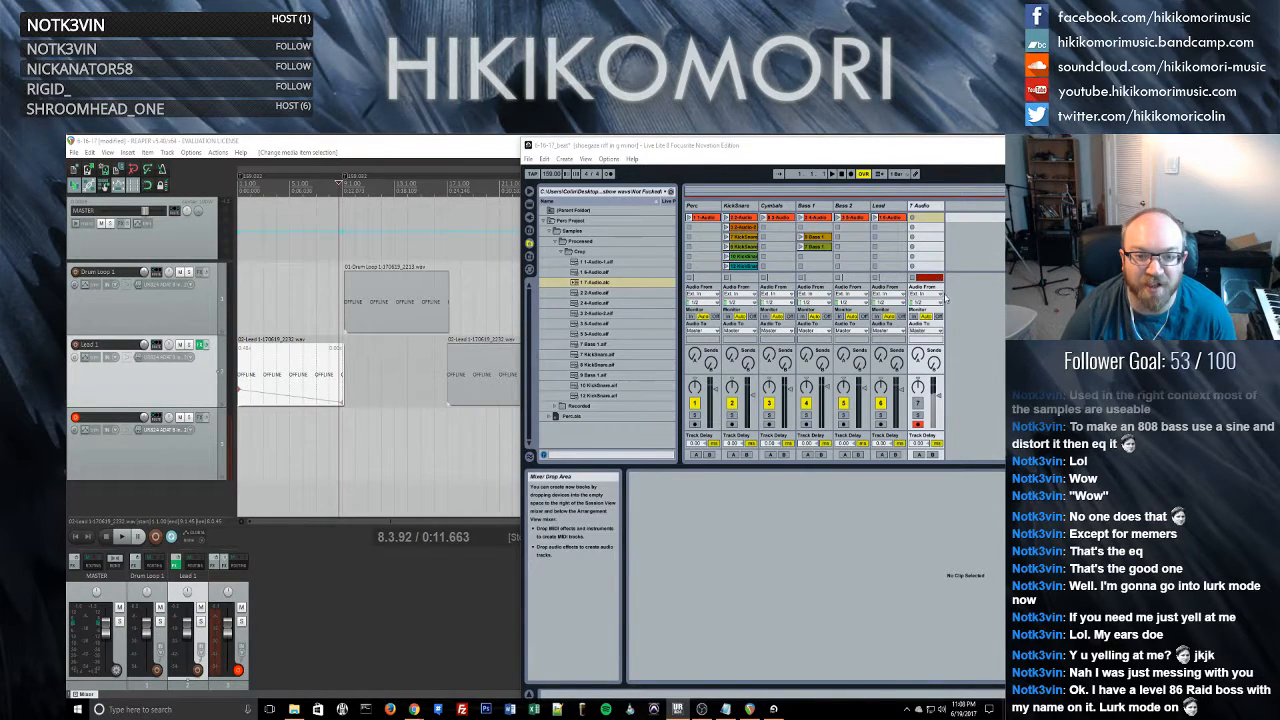
- Open the new 7 Audio clip from the Arrangement View, enable its loop, and move the start to where the sound begins
{"action": "key", "text": "Tab"}
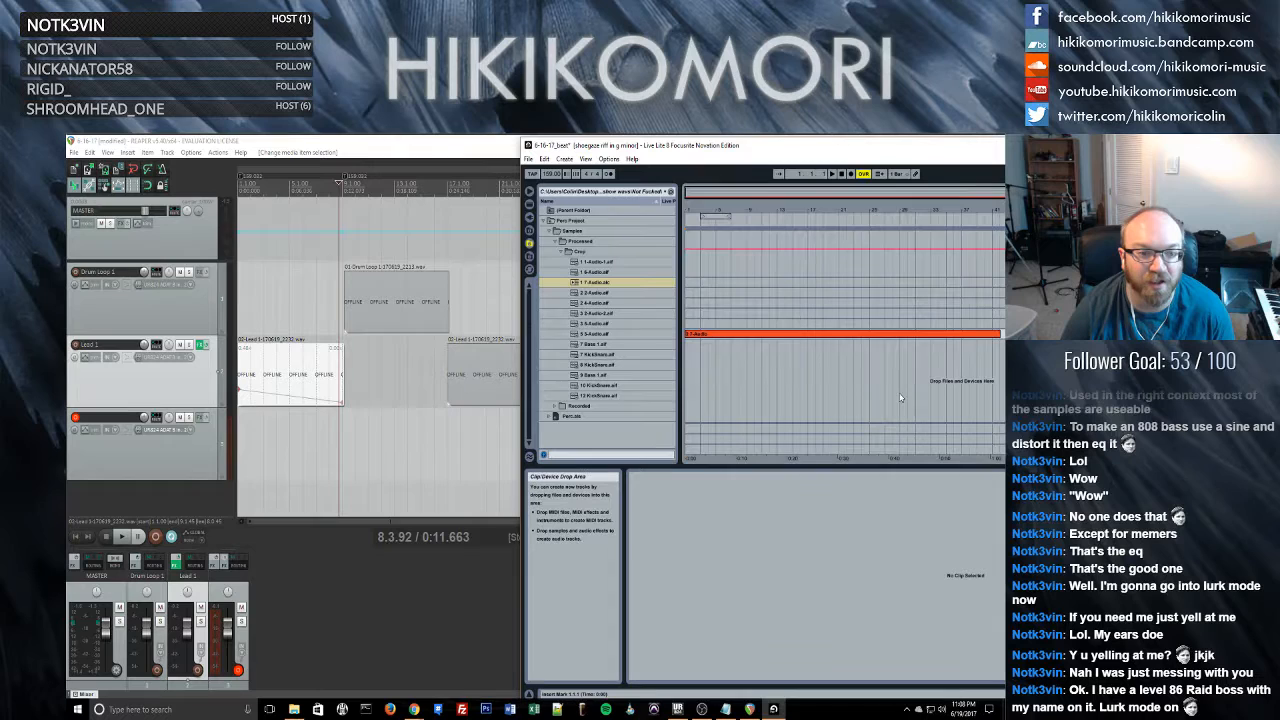
{"action": "left_click", "coordinate": [753, 336]}
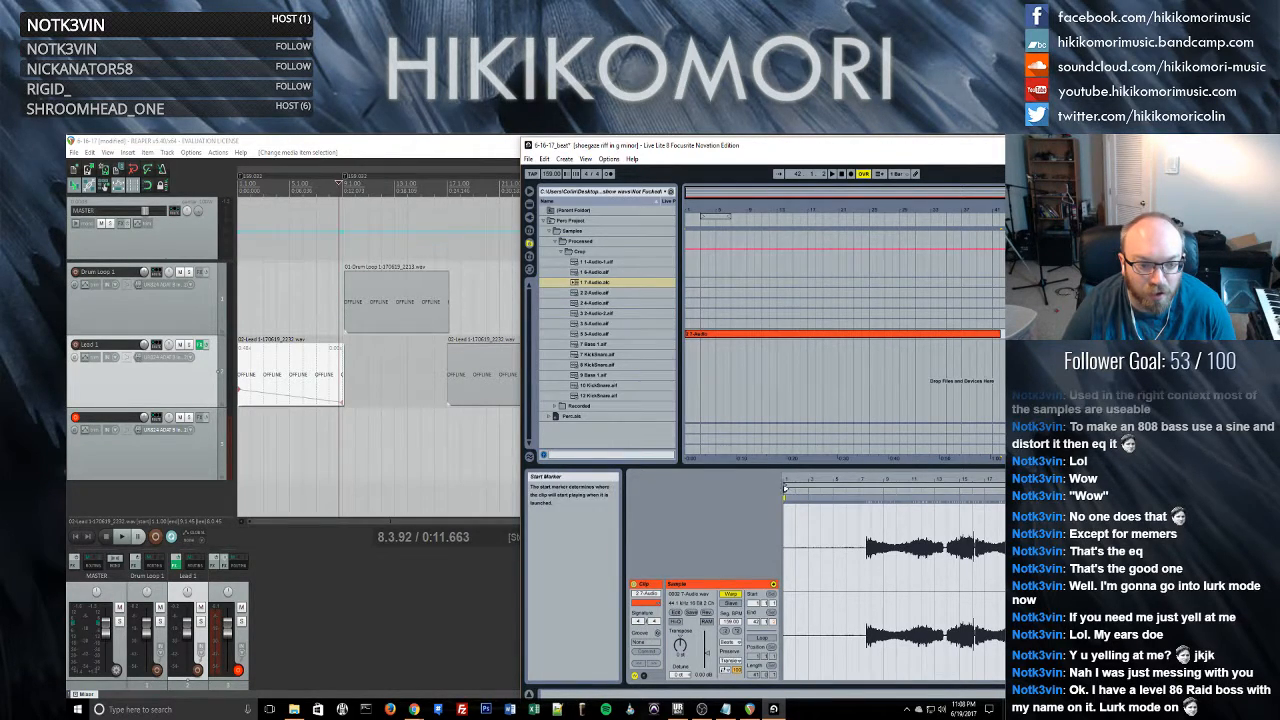
{"action": "left_click", "coordinate": [770, 637]}
{"action": "left_click_drag", "start_coordinate": [784, 488], "coordinate": [860, 488]}
{"action": "left_click_drag", "start_coordinate": [860, 487], "coordinate": [866, 488]}
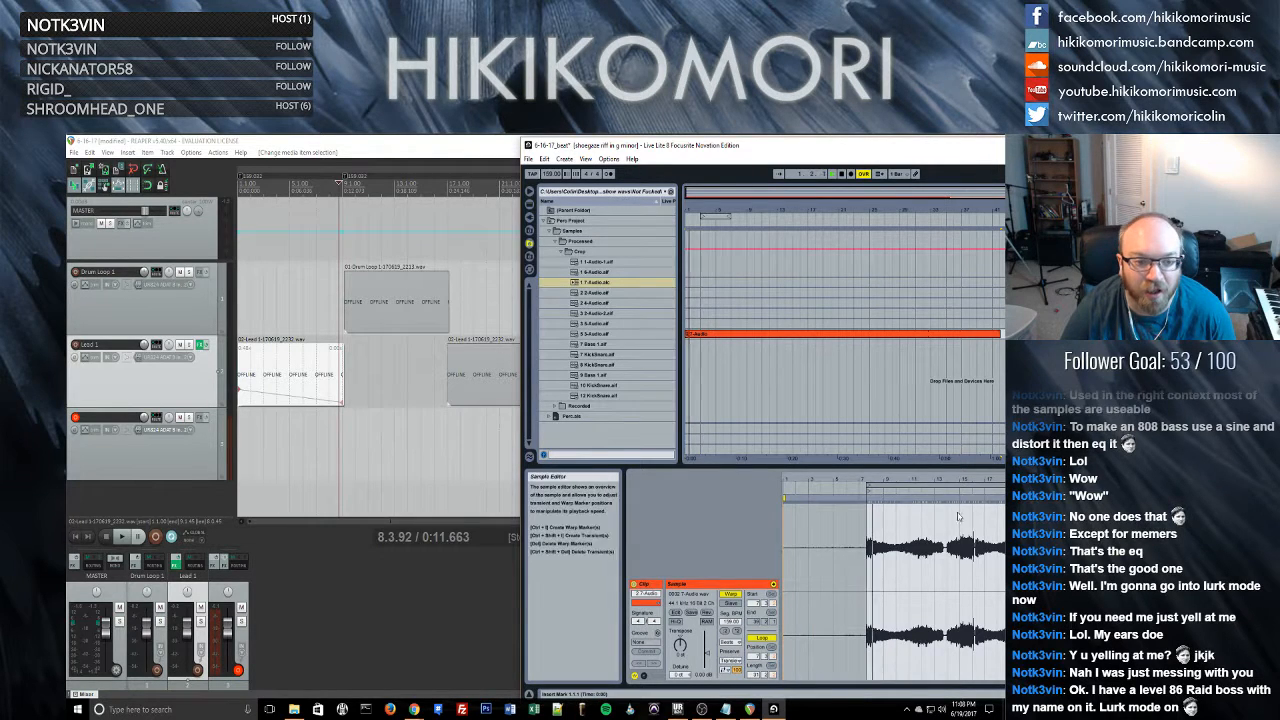
- Disarm and reactivate the 7 Audio track, play back the new recording, and stop playback in the Arrangement View
{"action": "key", "text": "Tab"}
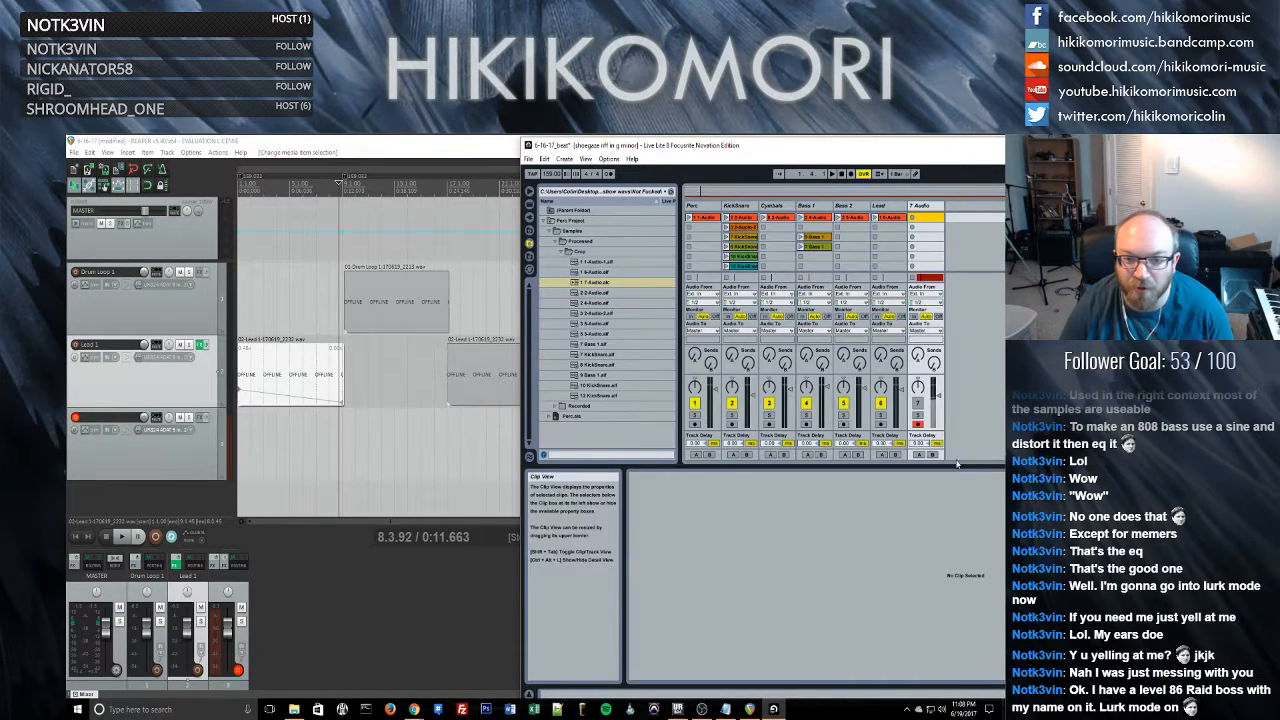
{"action": "left_click", "coordinate": [918, 403]}
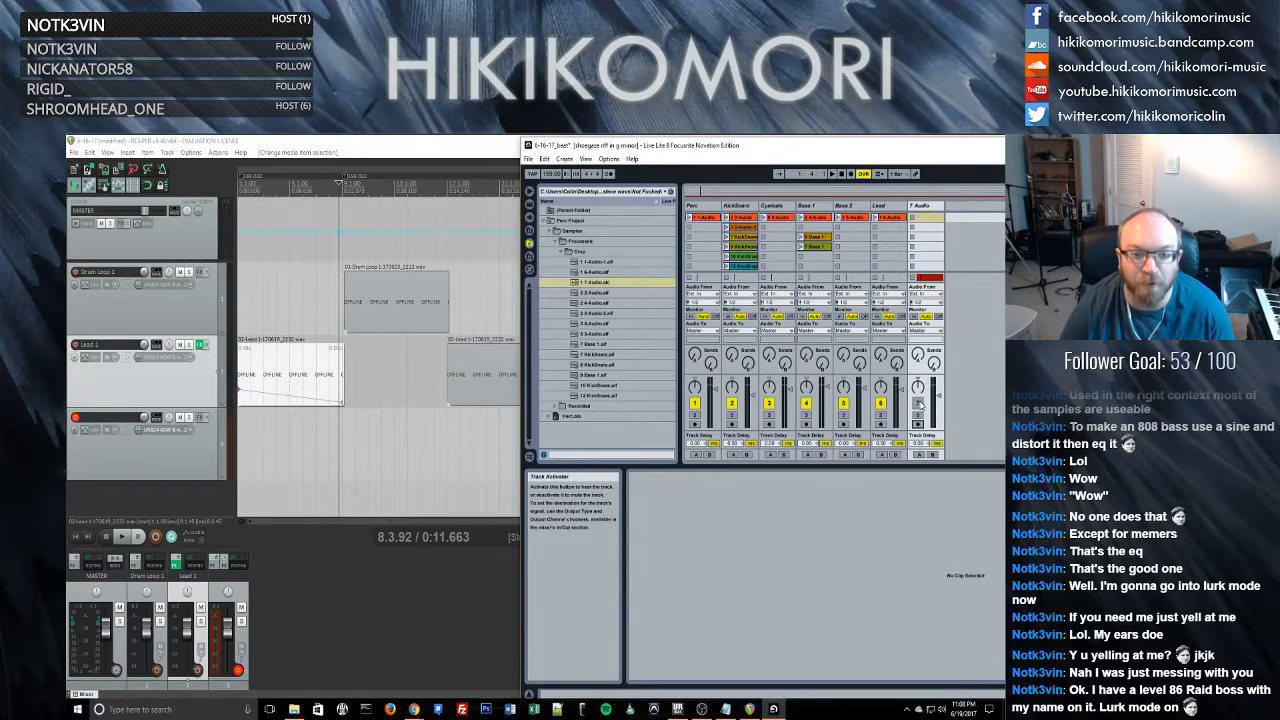
{"action": "key", "text": "space"}
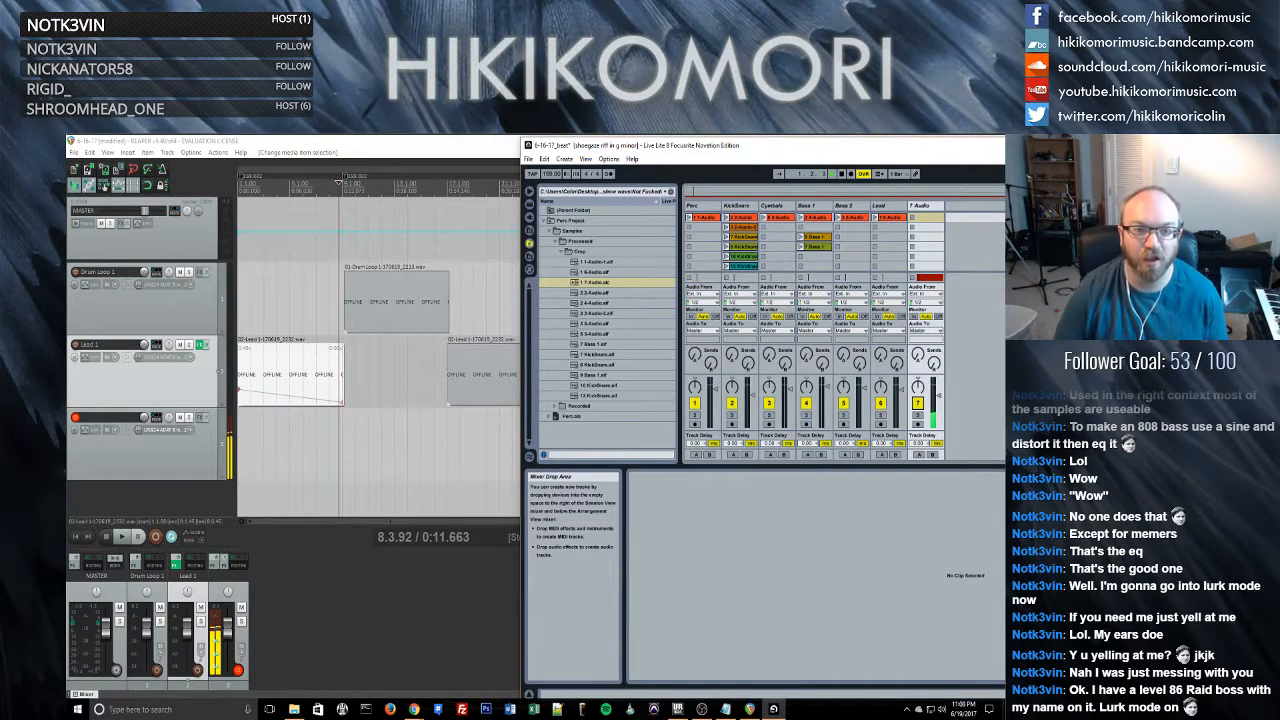
{"action": "key", "text": "Tab"}
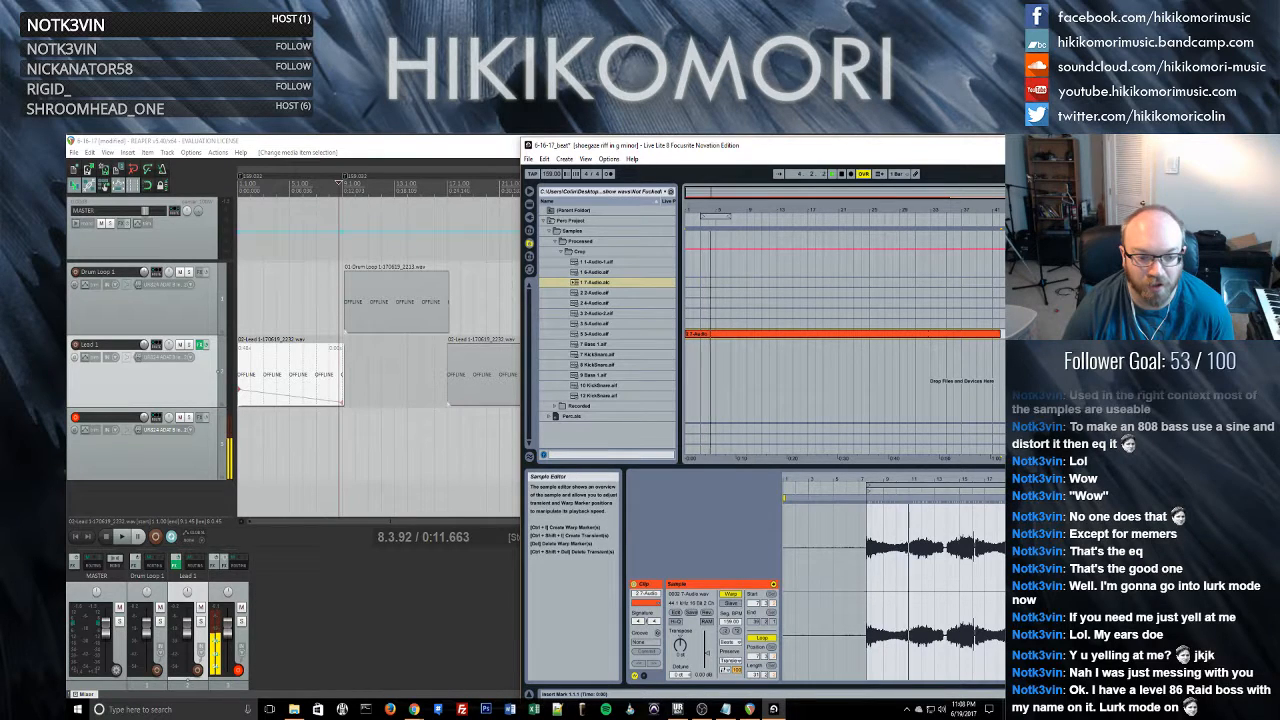
{"action": "key", "text": "space"}
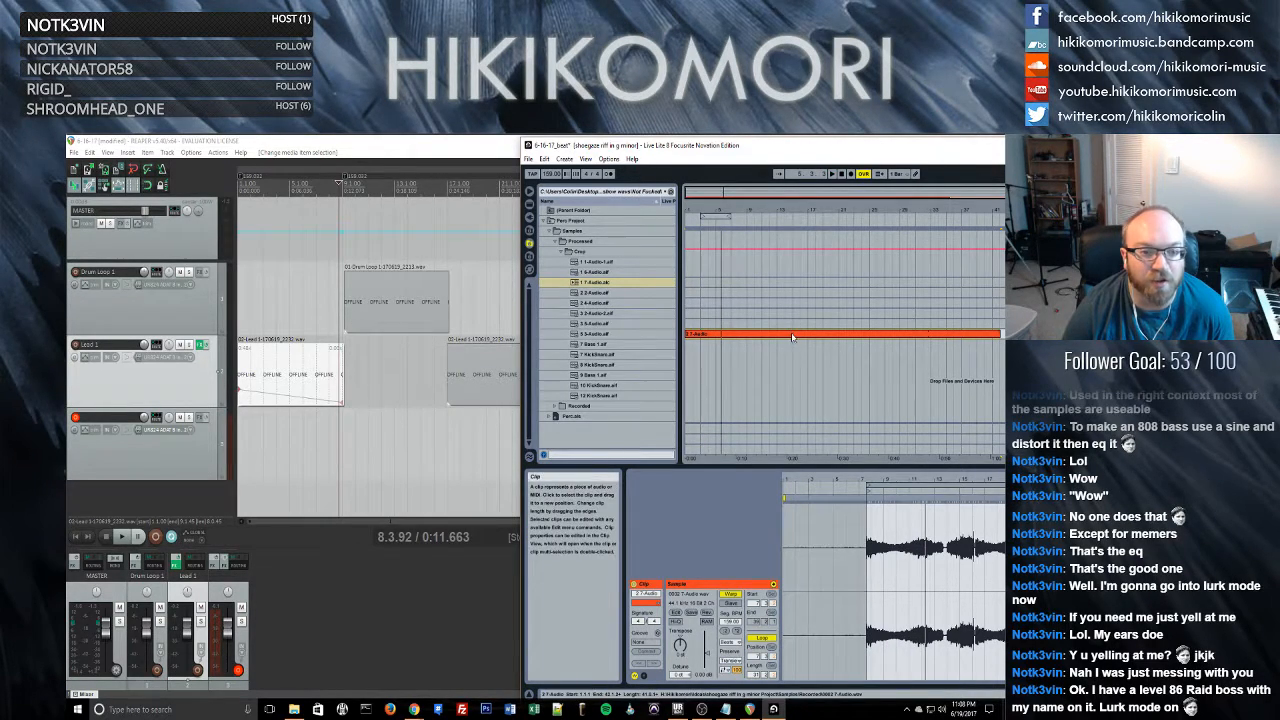
- Transfer the new clip into the first 7 Audio slot in the Session View and crop it to its loop
{"action": "key", "text": "Tab"}
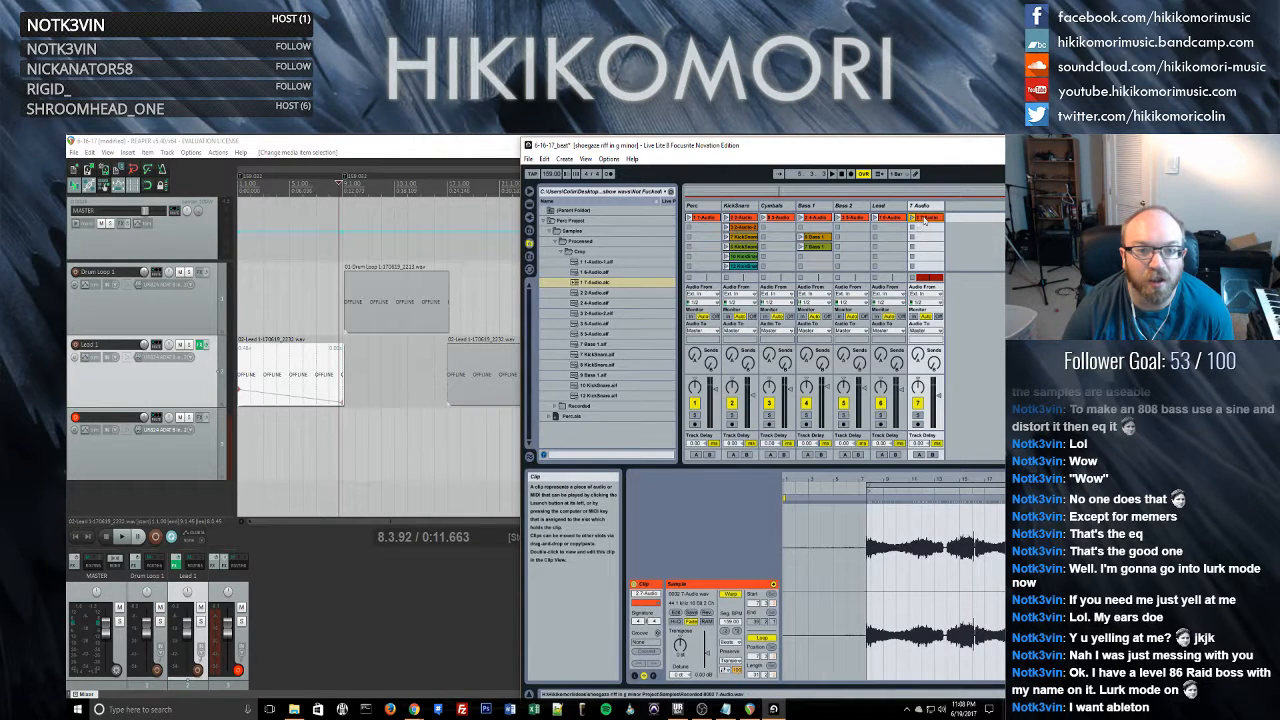
{"action": "right_click", "coordinate": [925, 219]}
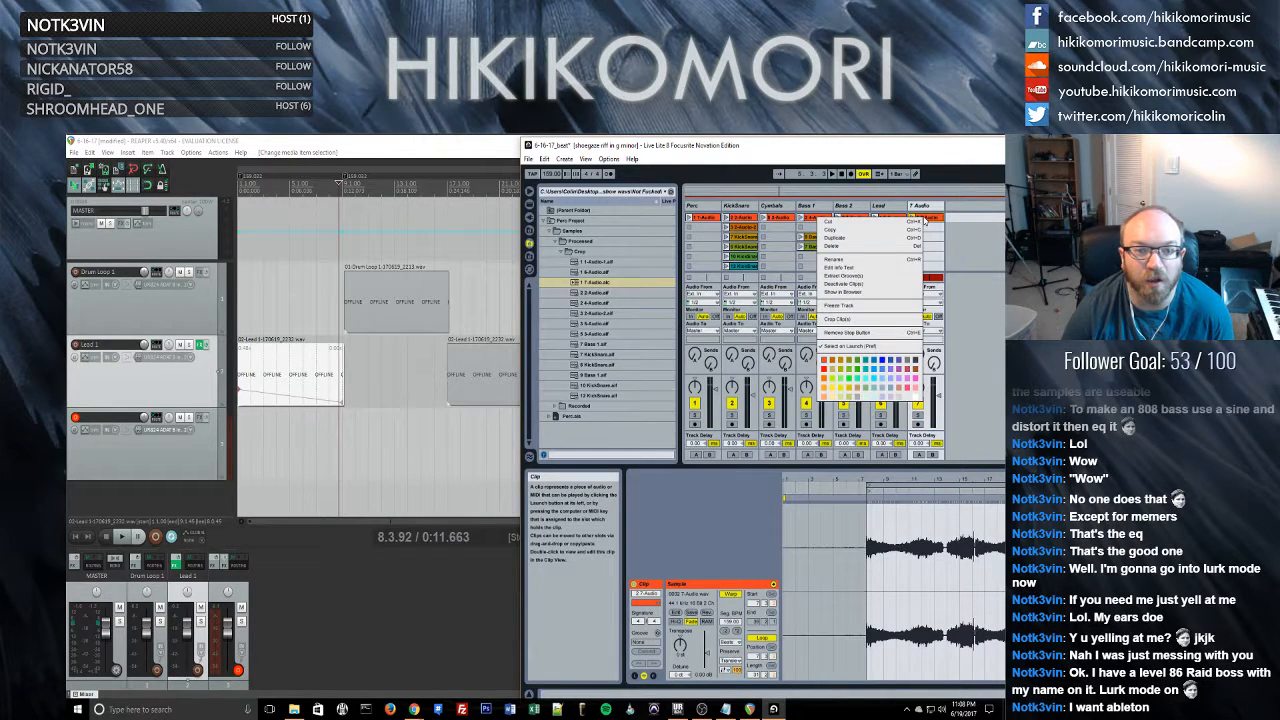
{"action": "left_click", "coordinate": [888, 319]}
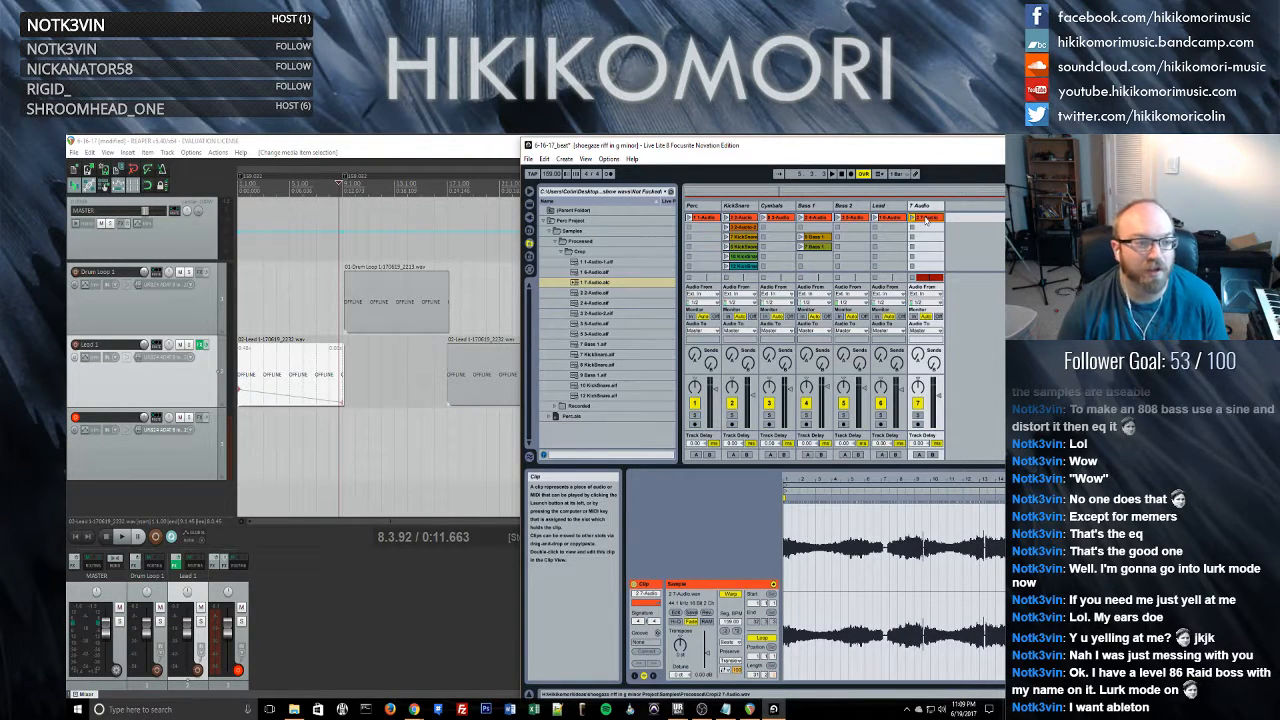
{"action": "left_click_drag", "start_coordinate": [925, 219], "coordinate": [952, 232]}
{"action": "left_click", "coordinate": [928, 223]}
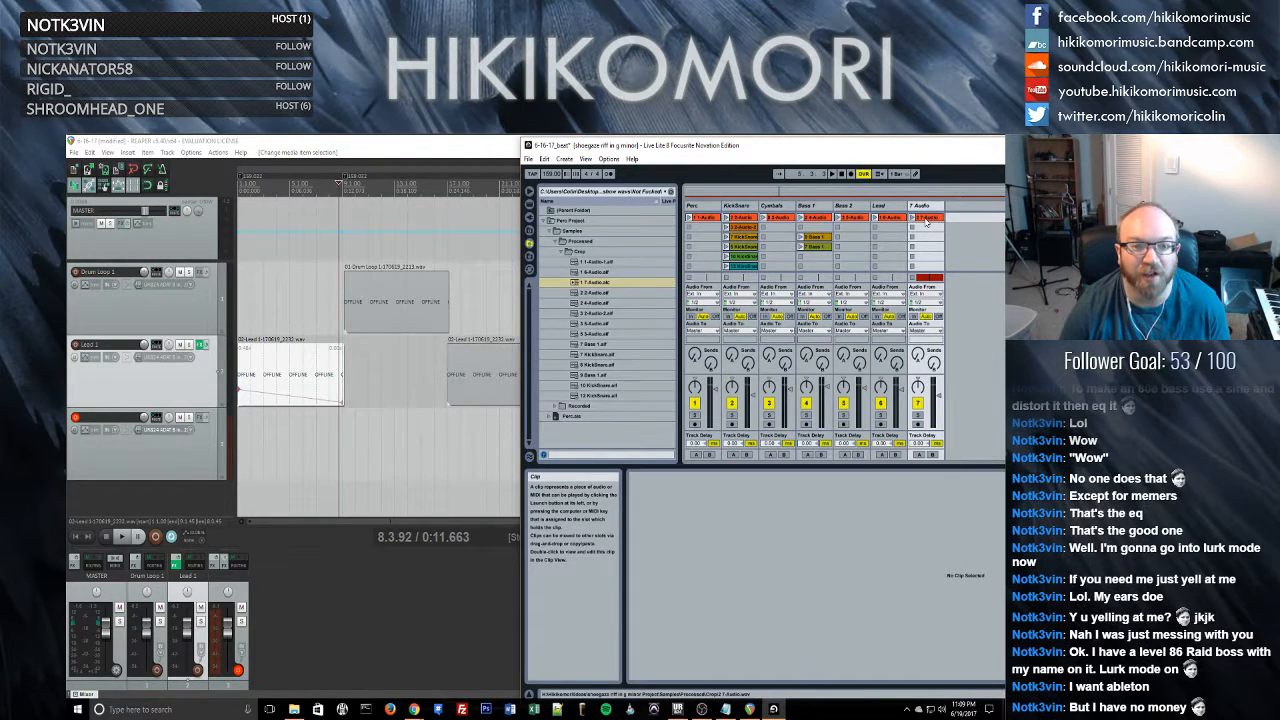
- Rename the cropped clip in the first 7 Audio slot as HighPitched
{"action": "right_click", "coordinate": [927, 221]}
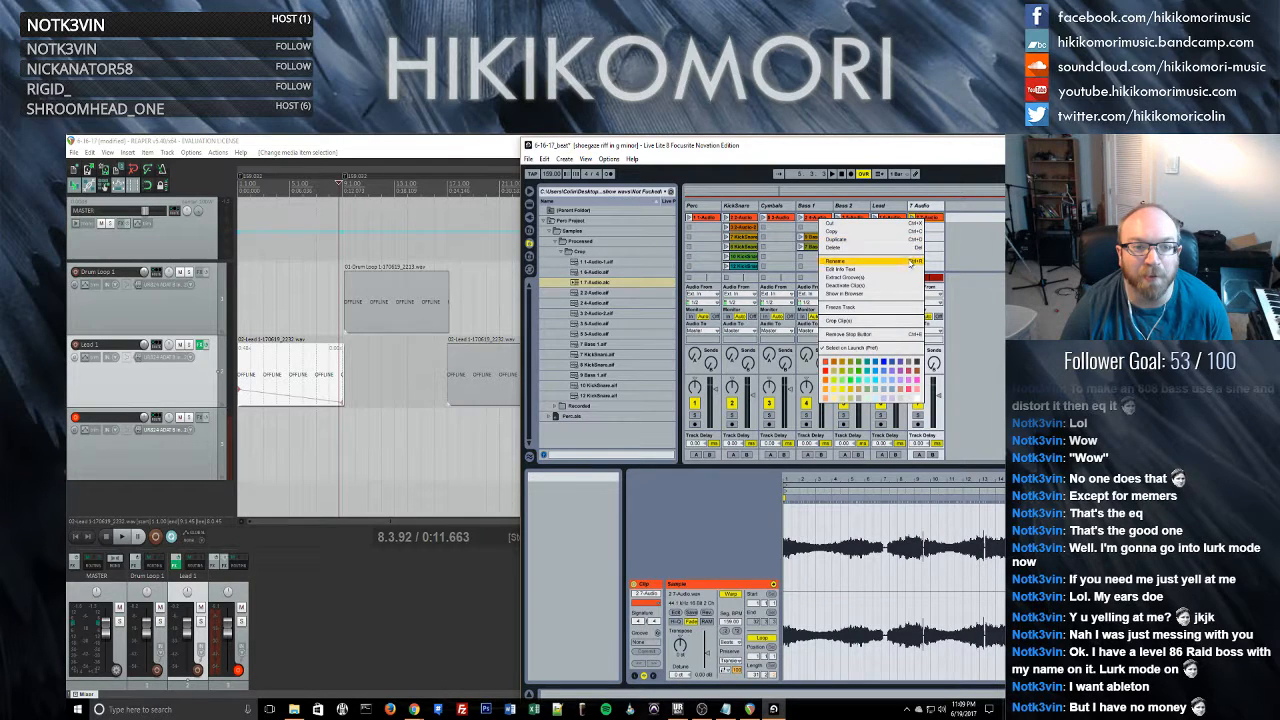
{"action": "left_click", "coordinate": [910, 265]}
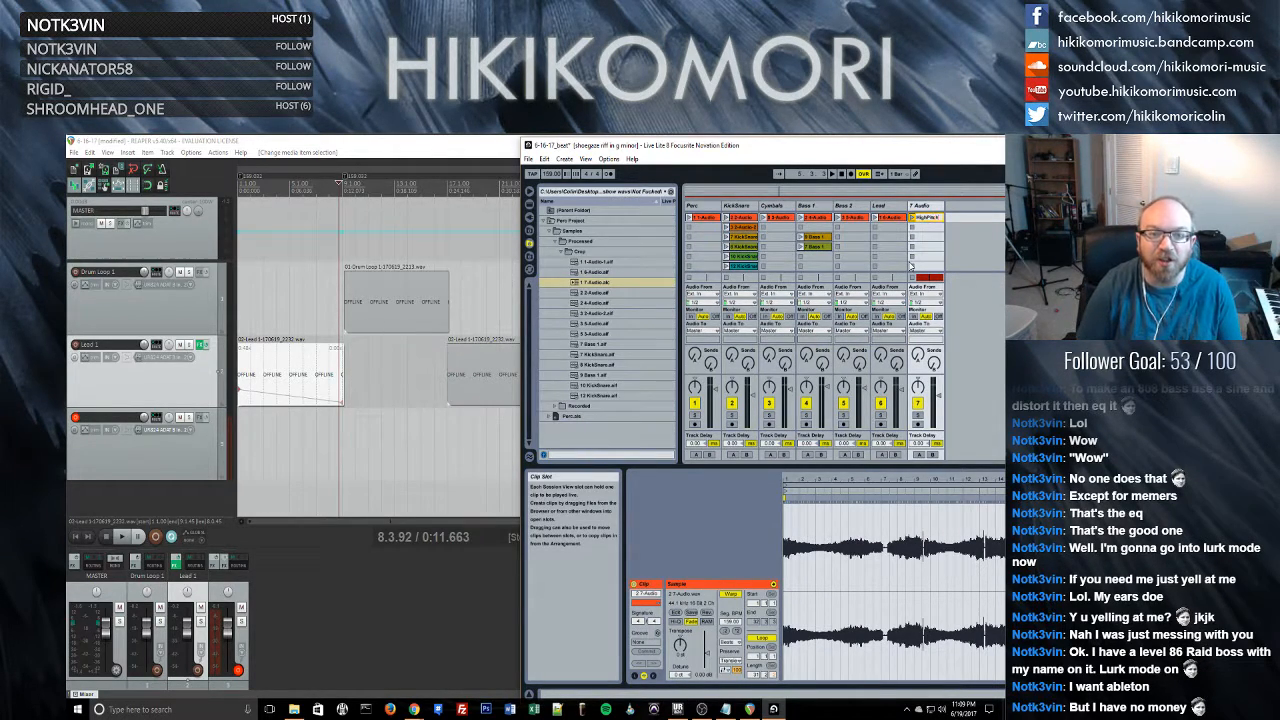
{"action": "key", "text": "Return"}
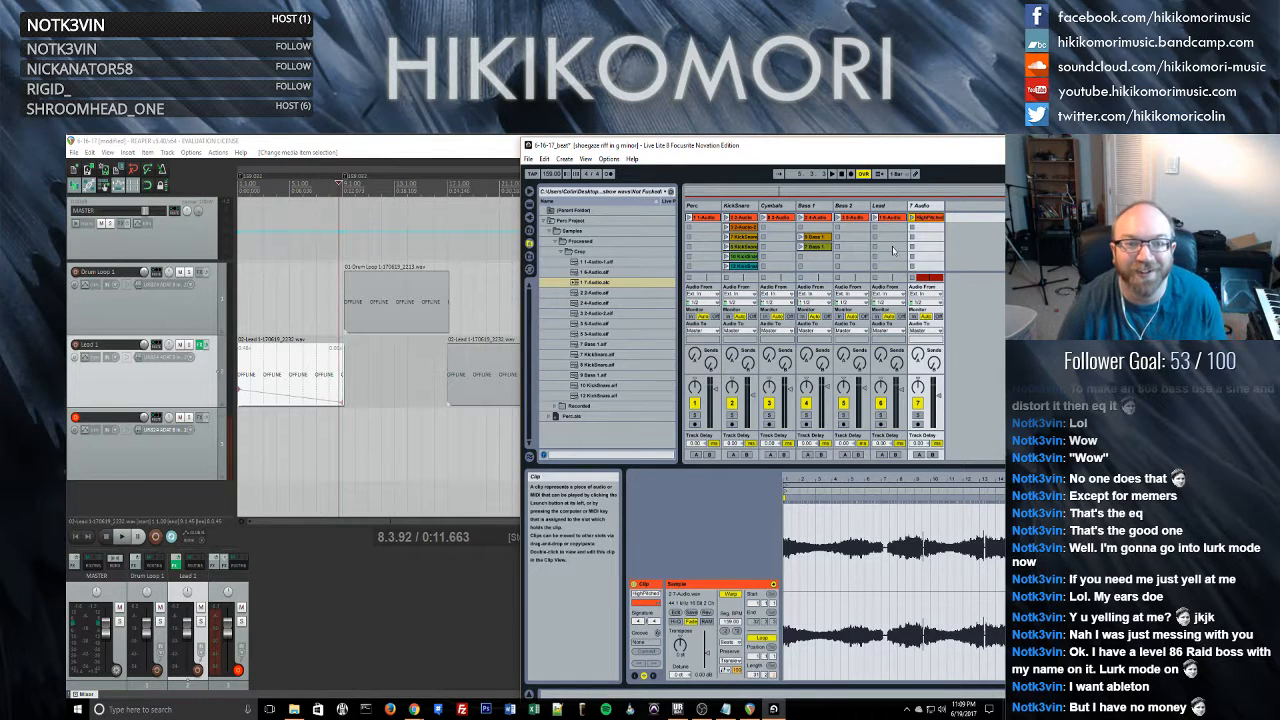
- Save the HighPitched clip from the 7 Audio track into the Crop folder of Live's file browser
{"action": "left_click_drag", "start_coordinate": [726, 267], "coordinate": [615, 300]}
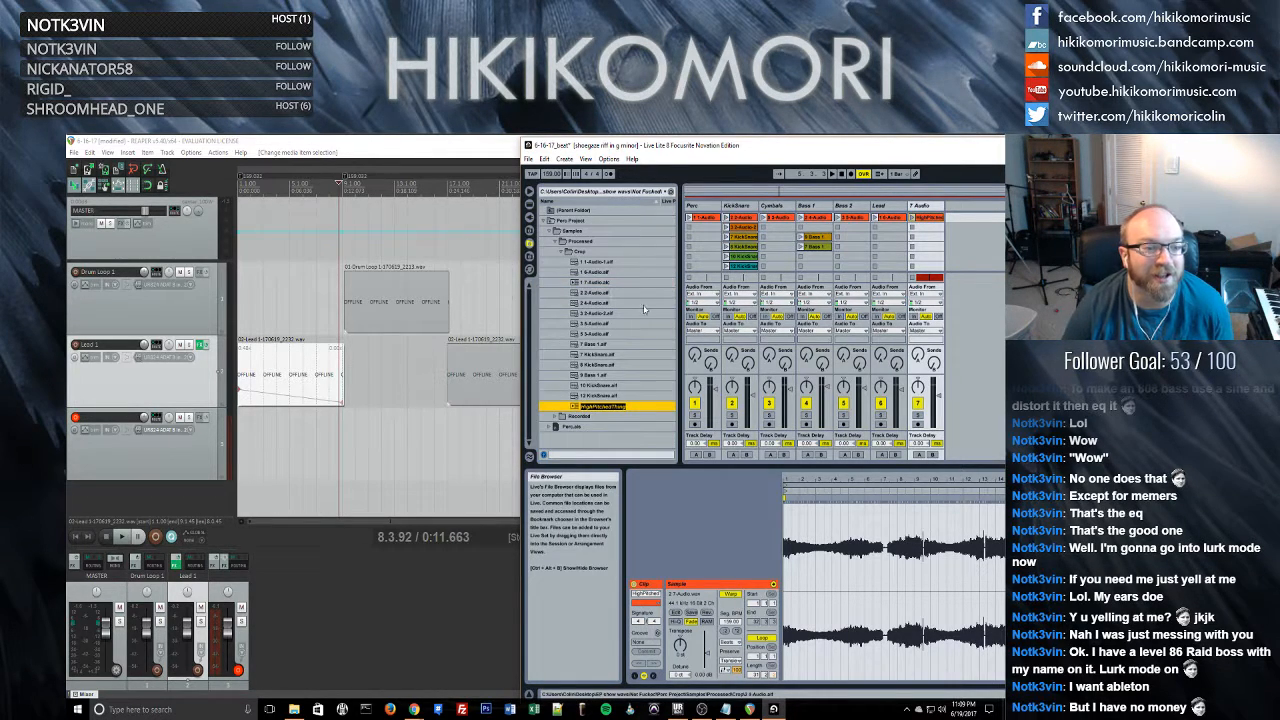
- Switch to File Explorer, open the EP show wave folder on the Desktop, and select the Not Fucked folder
{"action": "left_click", "coordinate": [294, 709]}
{"action": "scroll", "coordinate": [768, 476], "scroll_direction": "down", "scroll_amount": 3}
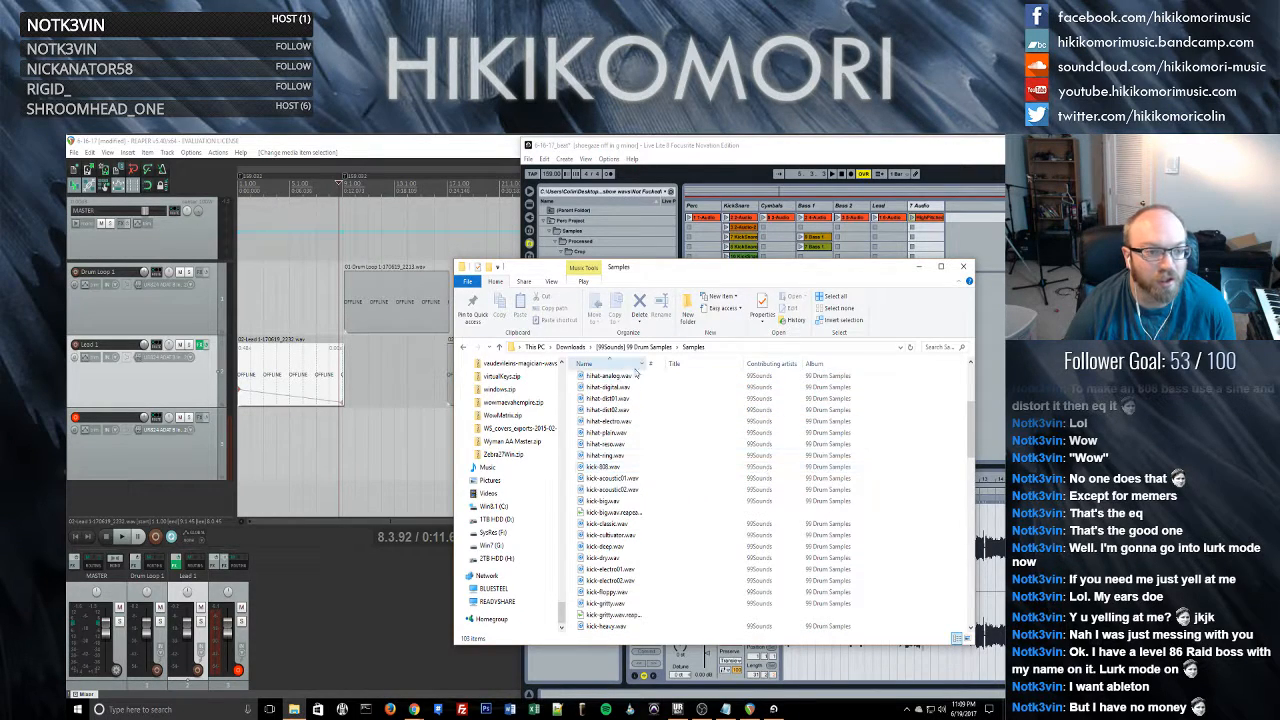
{"action": "scroll", "coordinate": [849, 497], "scroll_direction": "up", "scroll_amount": 4}
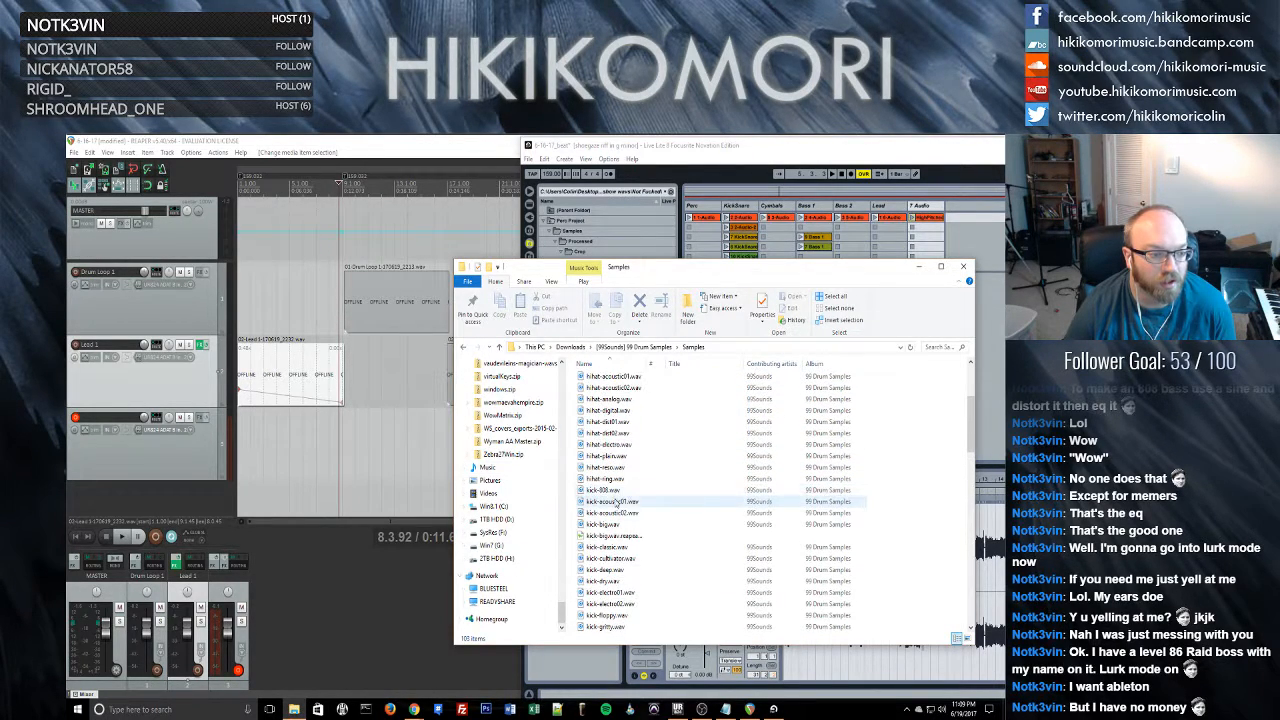
{"action": "scroll", "coordinate": [520, 490], "scroll_direction": "up", "scroll_amount": 5}
{"action": "scroll", "coordinate": [555, 487], "scroll_direction": "down", "scroll_amount": 7}
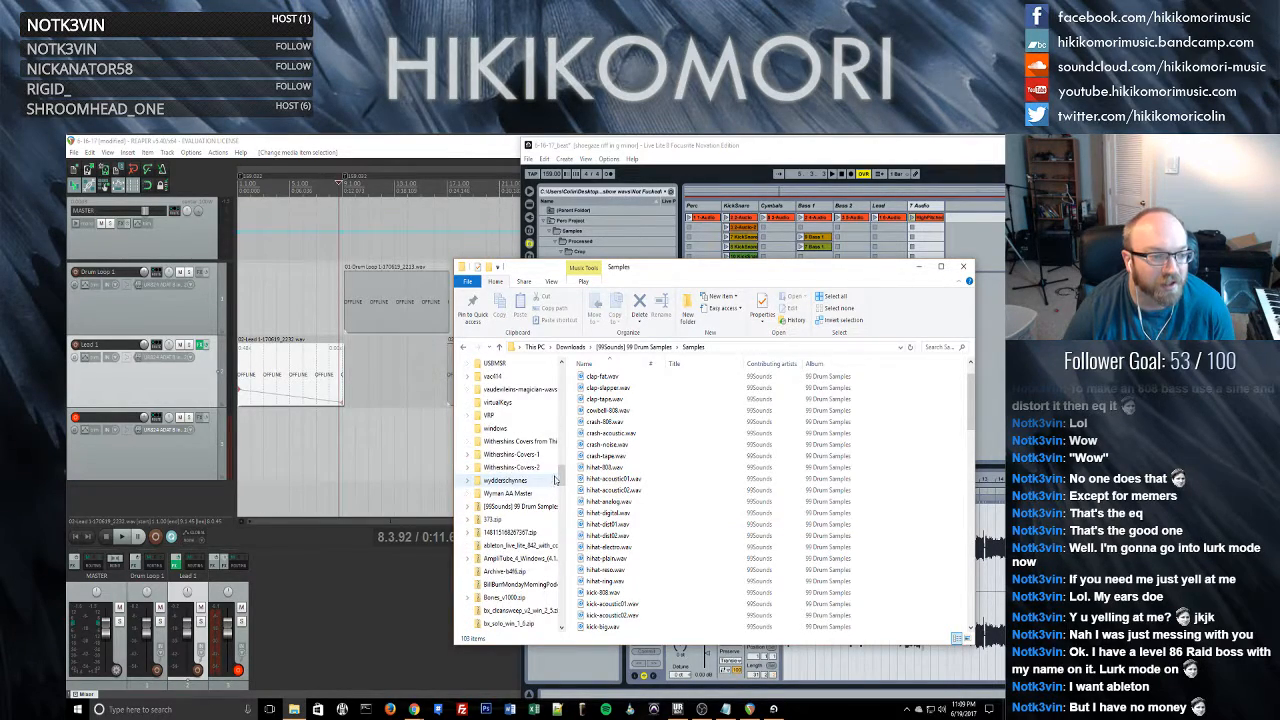
{"action": "scroll", "coordinate": [548, 460], "scroll_direction": "up", "scroll_amount": 10}
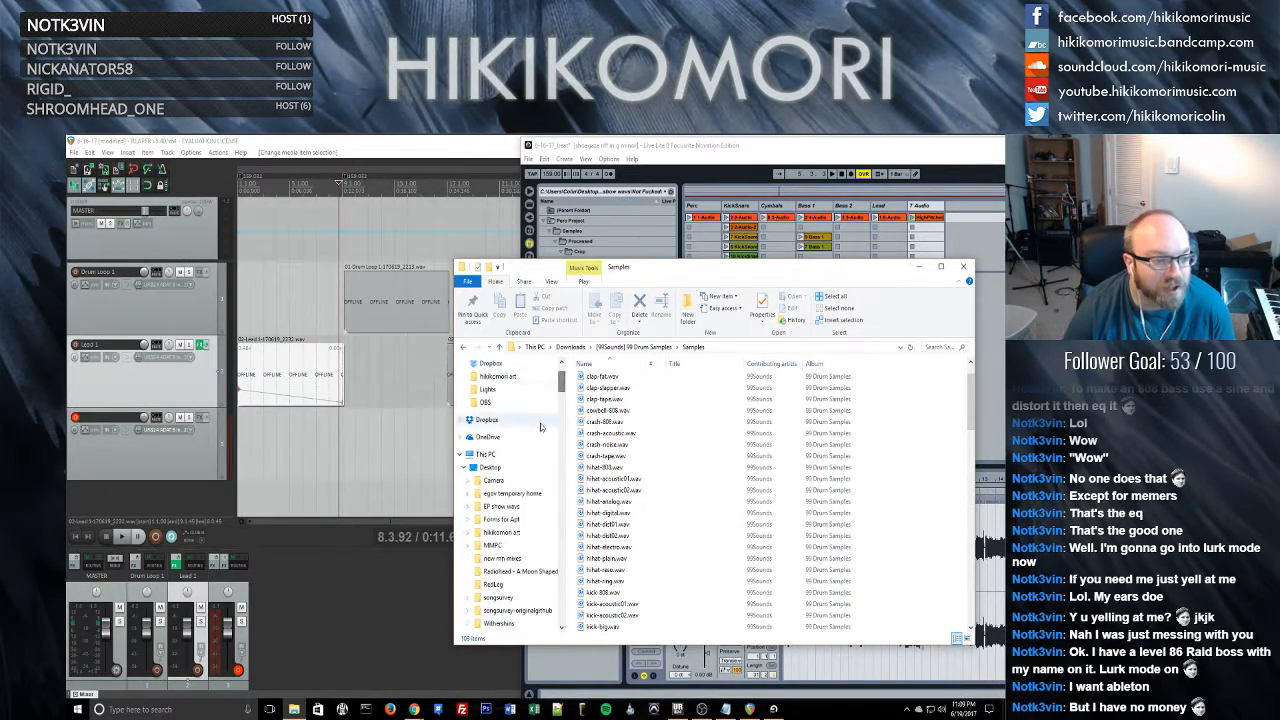
{"action": "scroll", "coordinate": [535, 422], "scroll_direction": "up", "scroll_amount": 3}
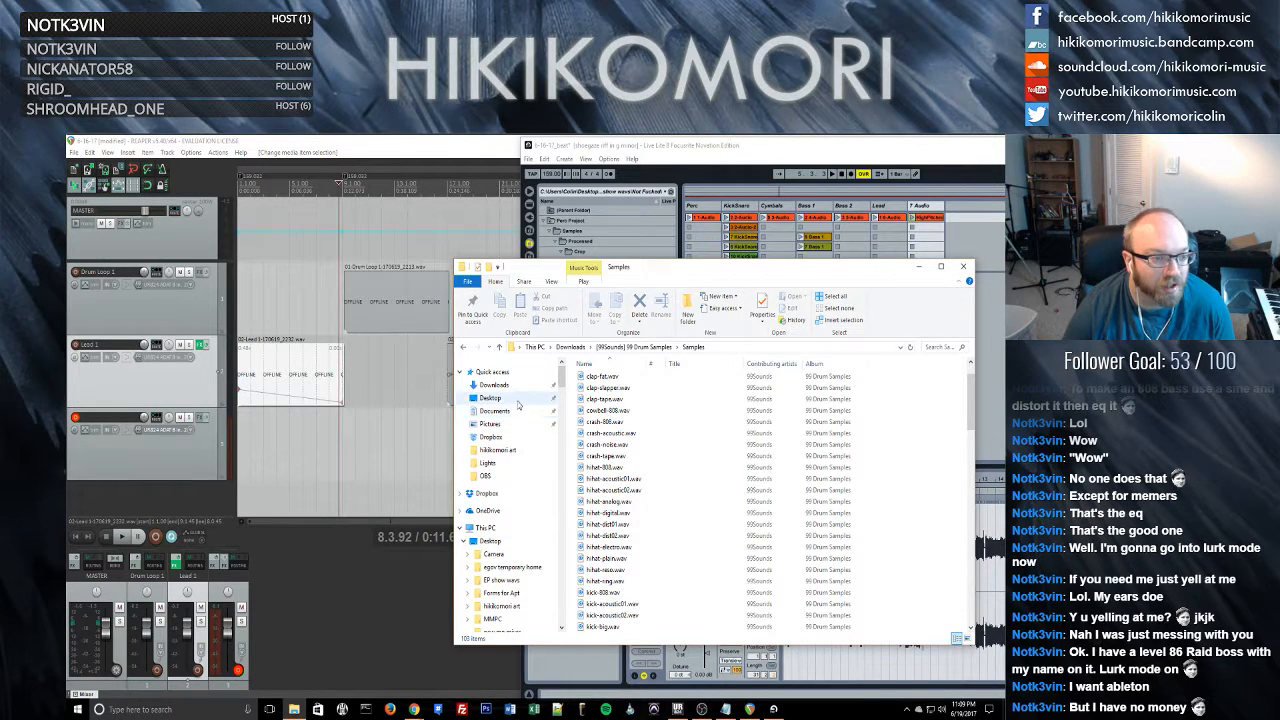
{"action": "left_click", "coordinate": [517, 400]}
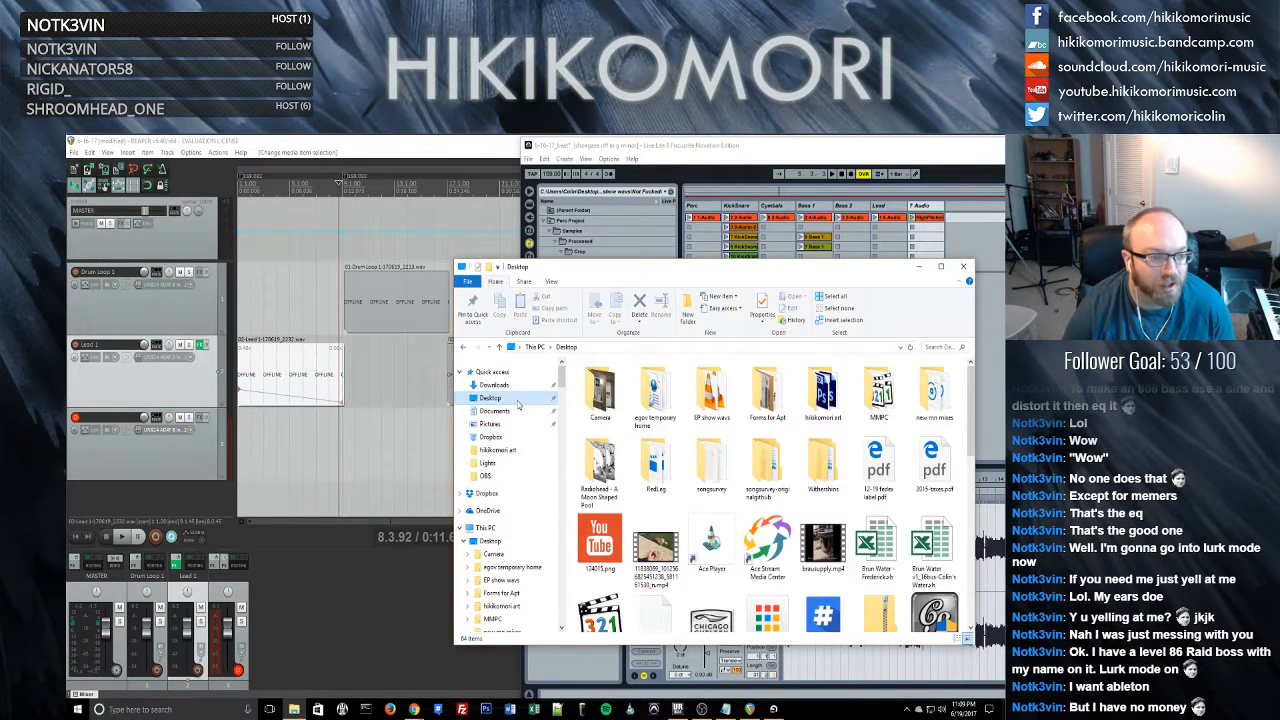
{"action": "double_click", "coordinate": [726, 396]}
{"action": "left_click", "coordinate": [742, 474]}
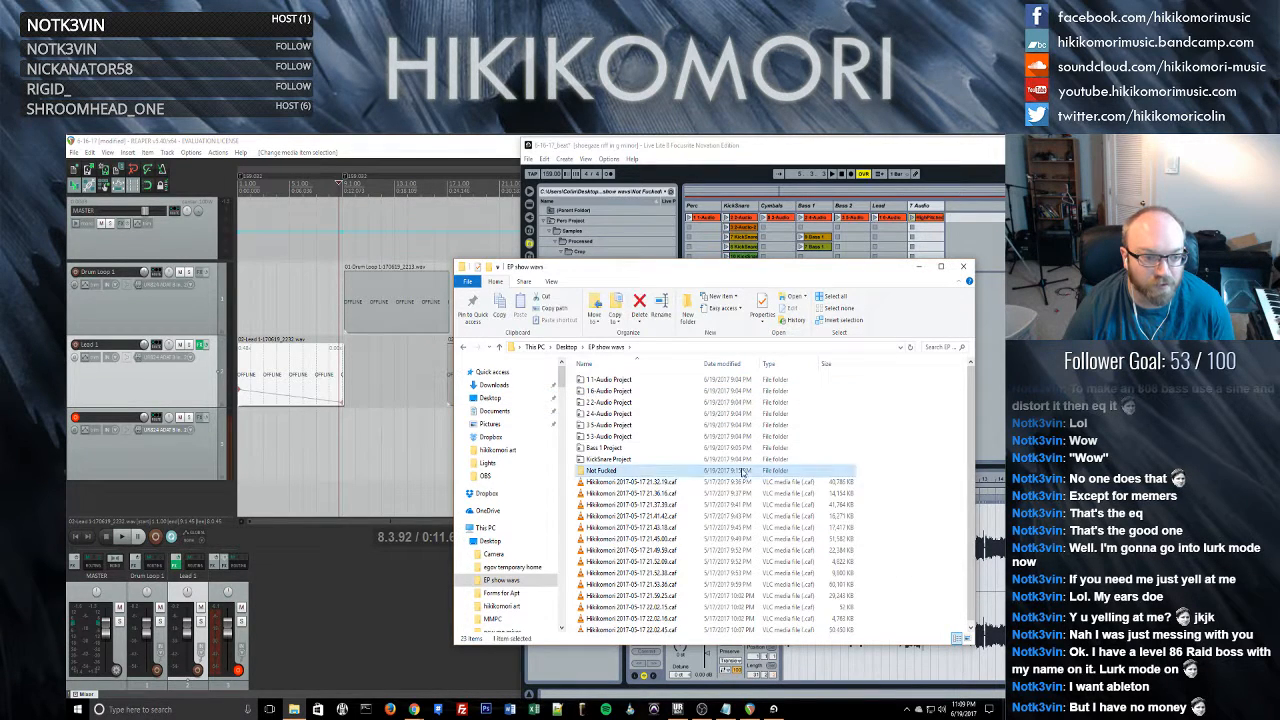
- Browse through Perc Project > Samples > Processed to the Crop folder, examine its files, and move the Explorer window clear of Ableton Live
{"action": "double_click", "coordinate": [742, 474]}
{"action": "double_click", "coordinate": [663, 380]}
{"action": "left_click", "coordinate": [663, 394]}
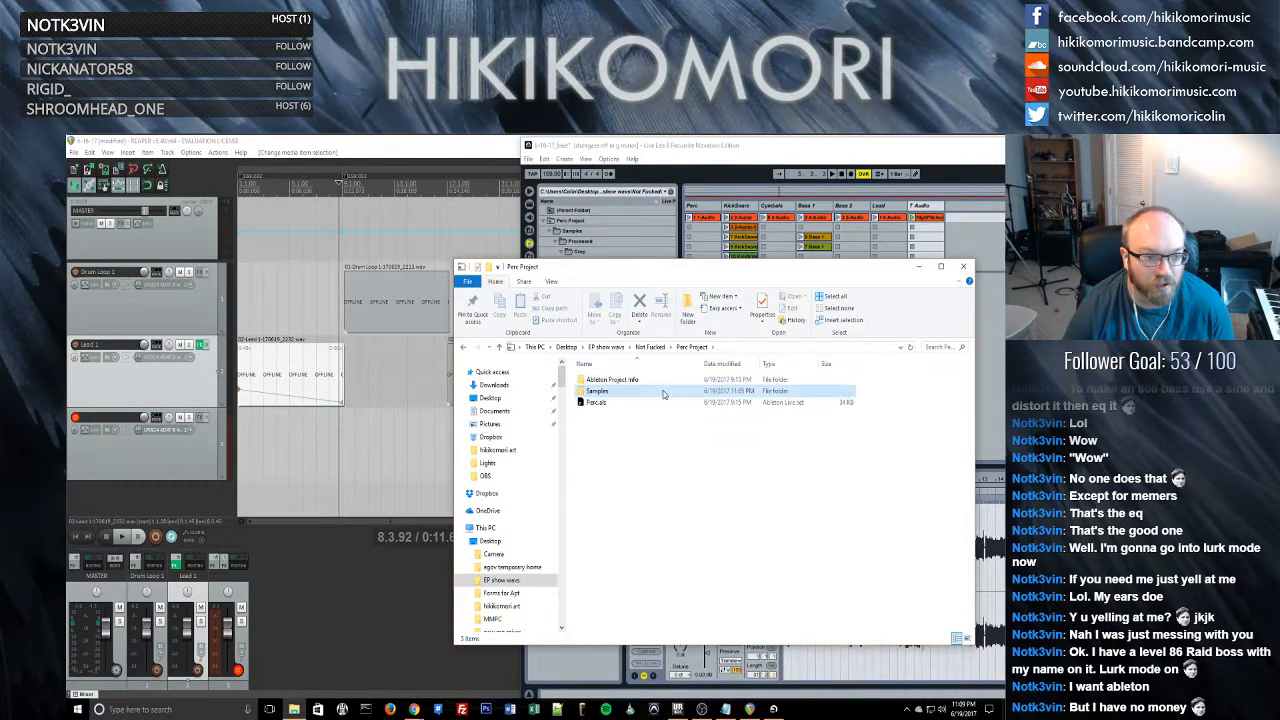
{"action": "double_click", "coordinate": [663, 394]}
{"action": "left_click", "coordinate": [663, 394]}
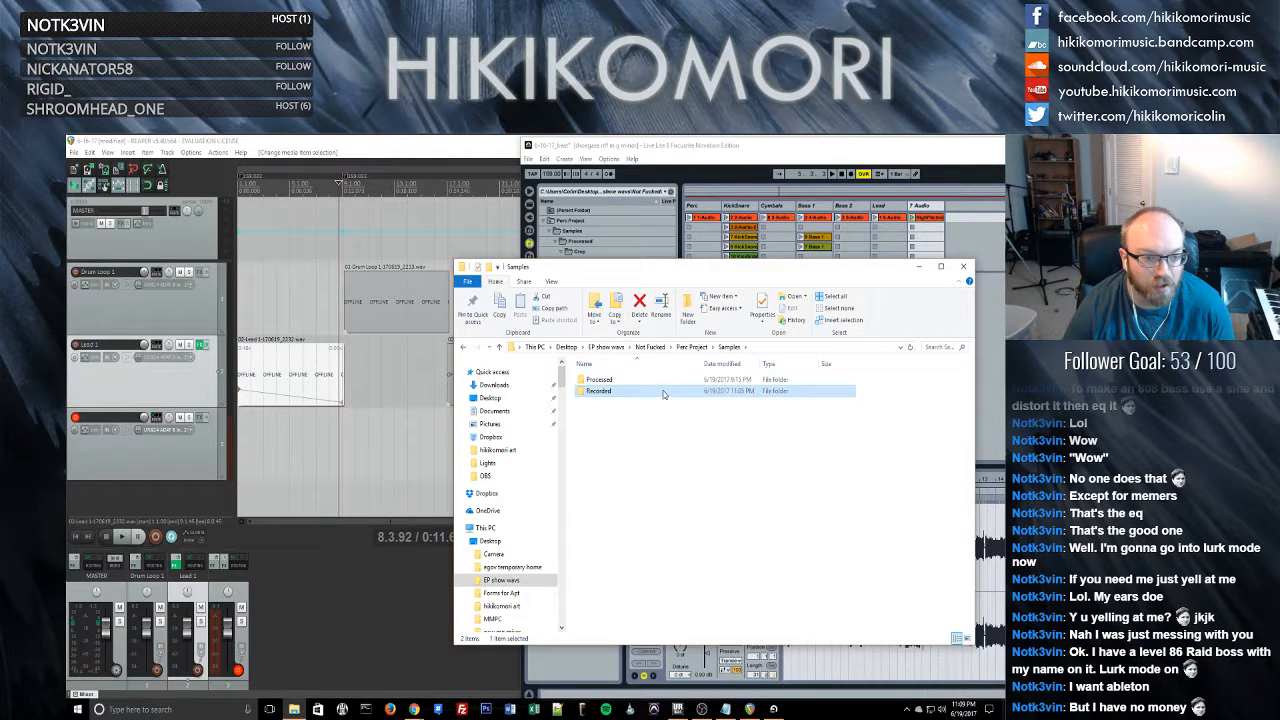
{"action": "double_click", "coordinate": [662, 384]}
{"action": "double_click", "coordinate": [662, 383]}
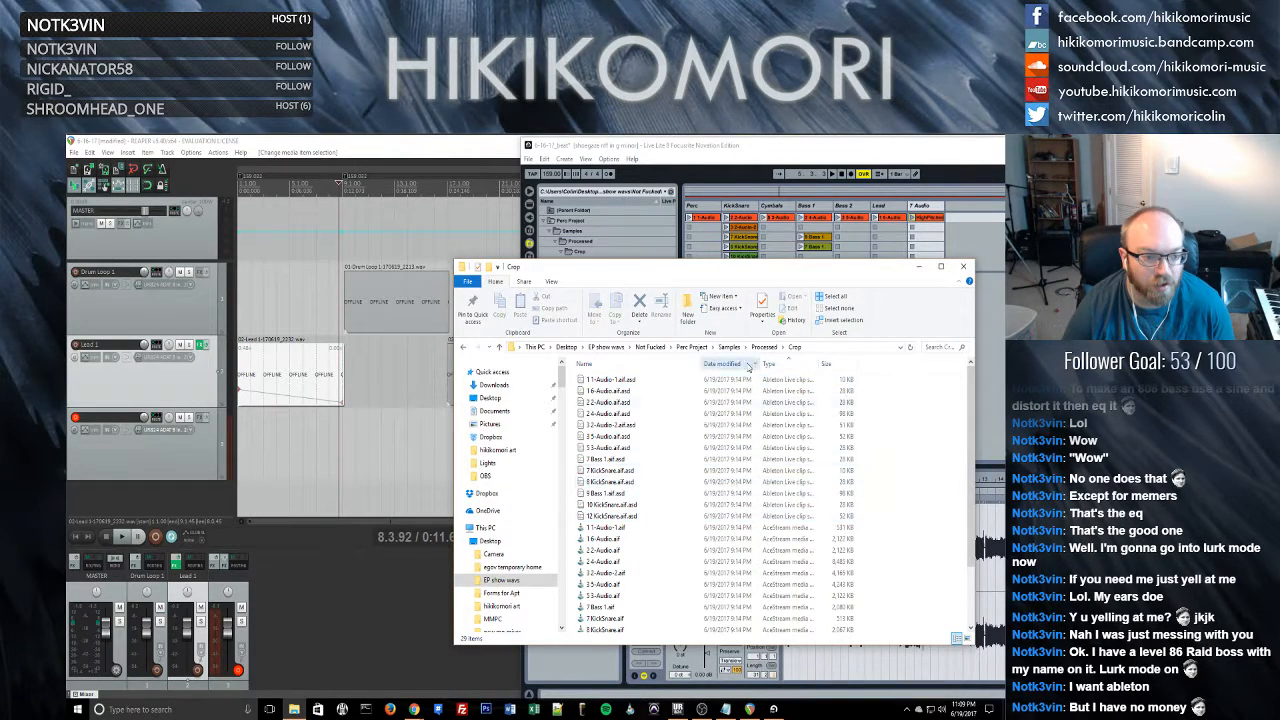
{"action": "scroll", "coordinate": [782, 512], "scroll_direction": "down", "scroll_amount": 2}
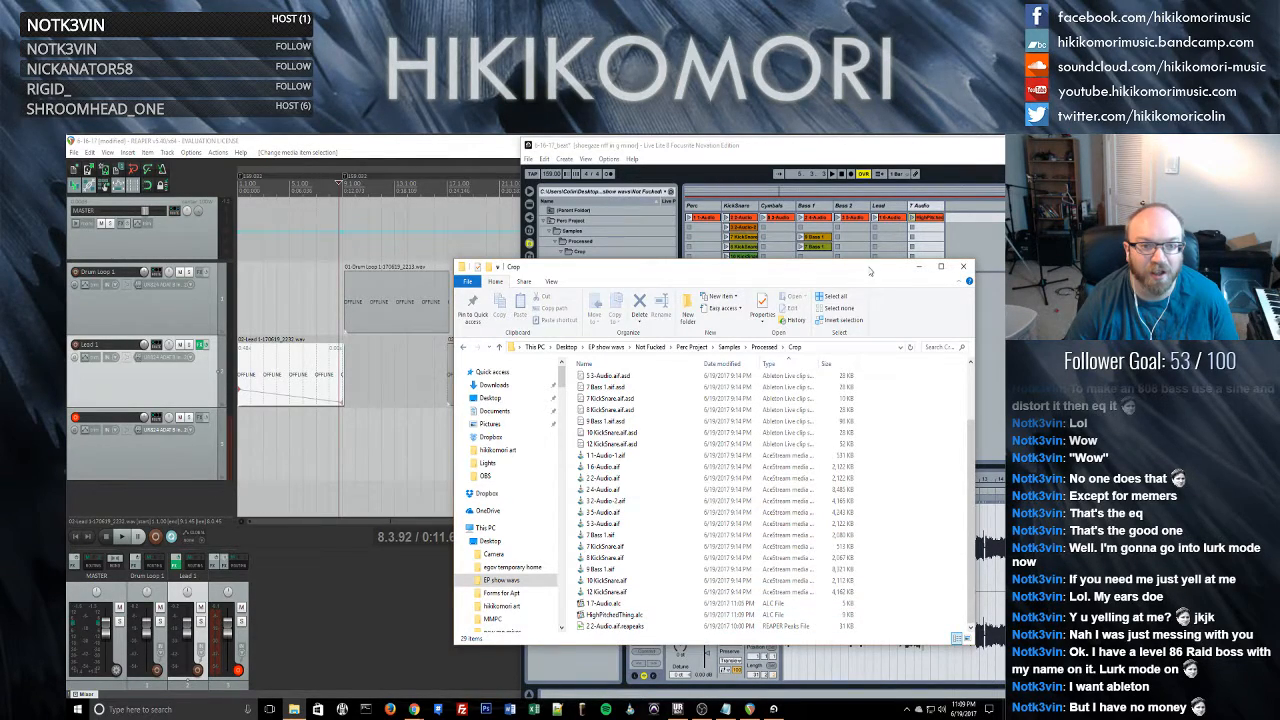
{"action": "left_click_drag", "start_coordinate": [870, 271], "coordinate": [1254, 305]}
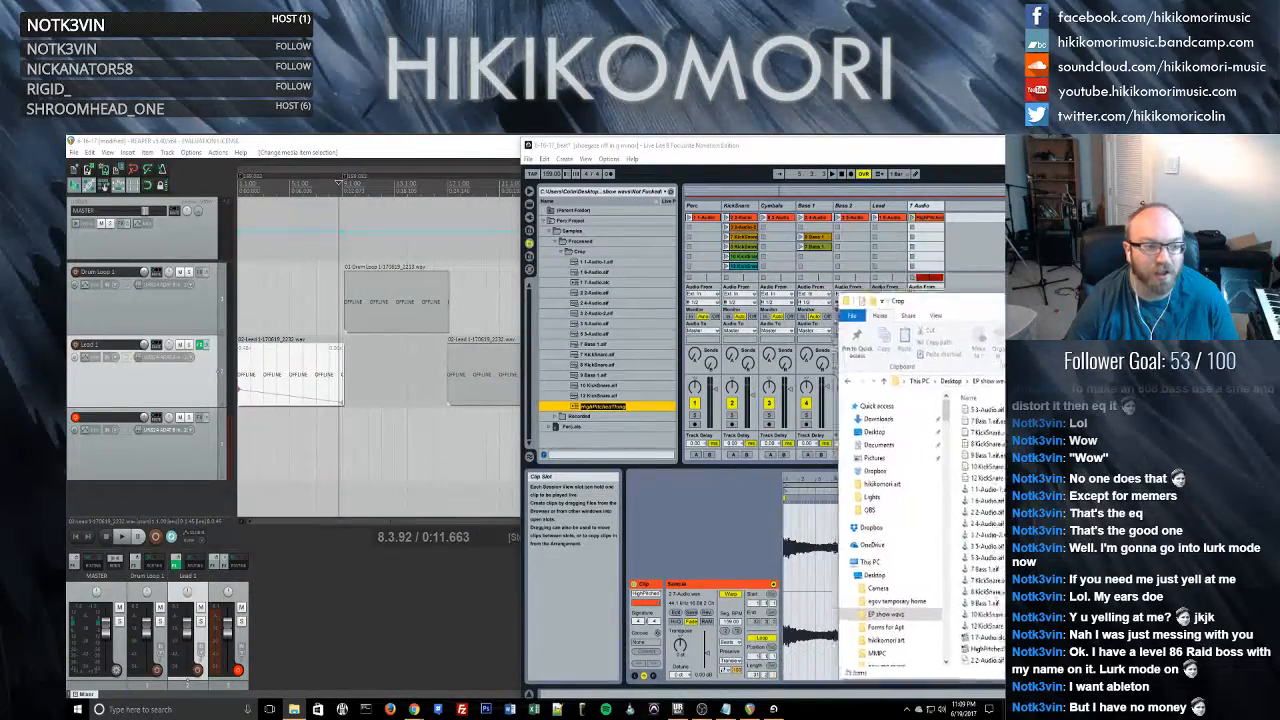
{"action": "left_click_drag", "start_coordinate": [880, 300], "coordinate": [1060, 296]}
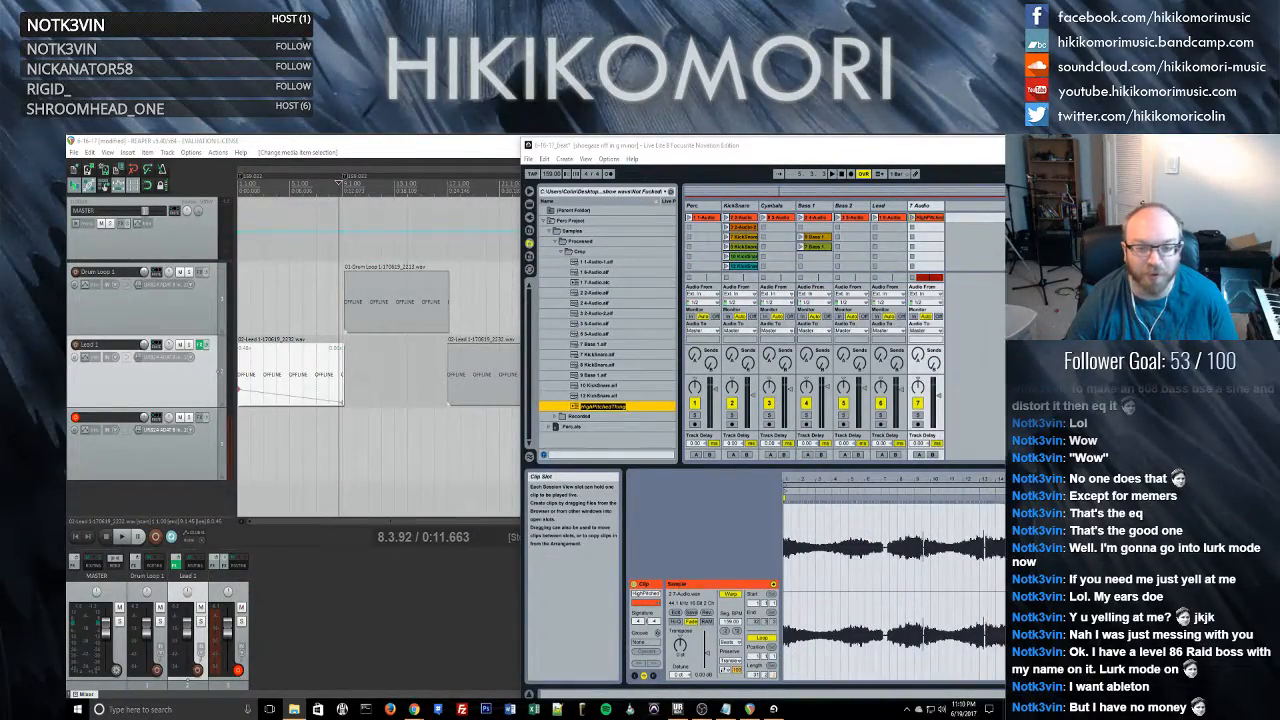
{"action": "right_click", "coordinate": [925, 222]}
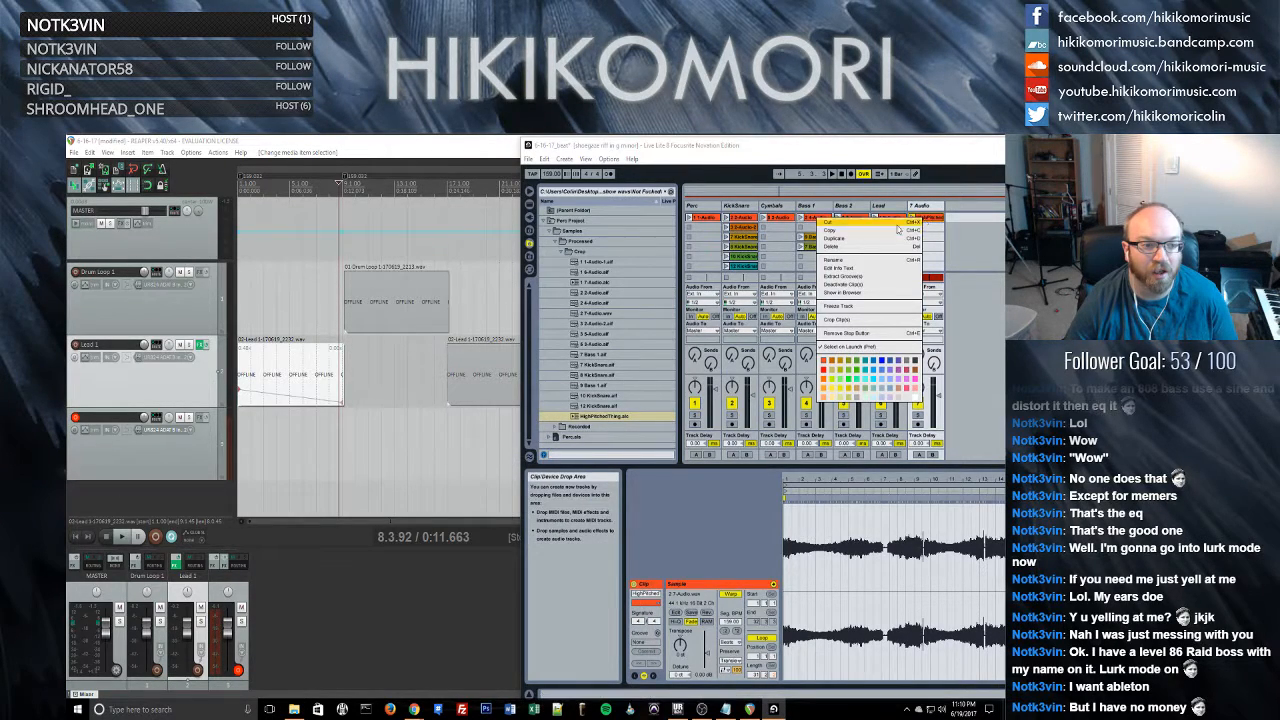
{"action": "left_click", "coordinate": [294, 709]}
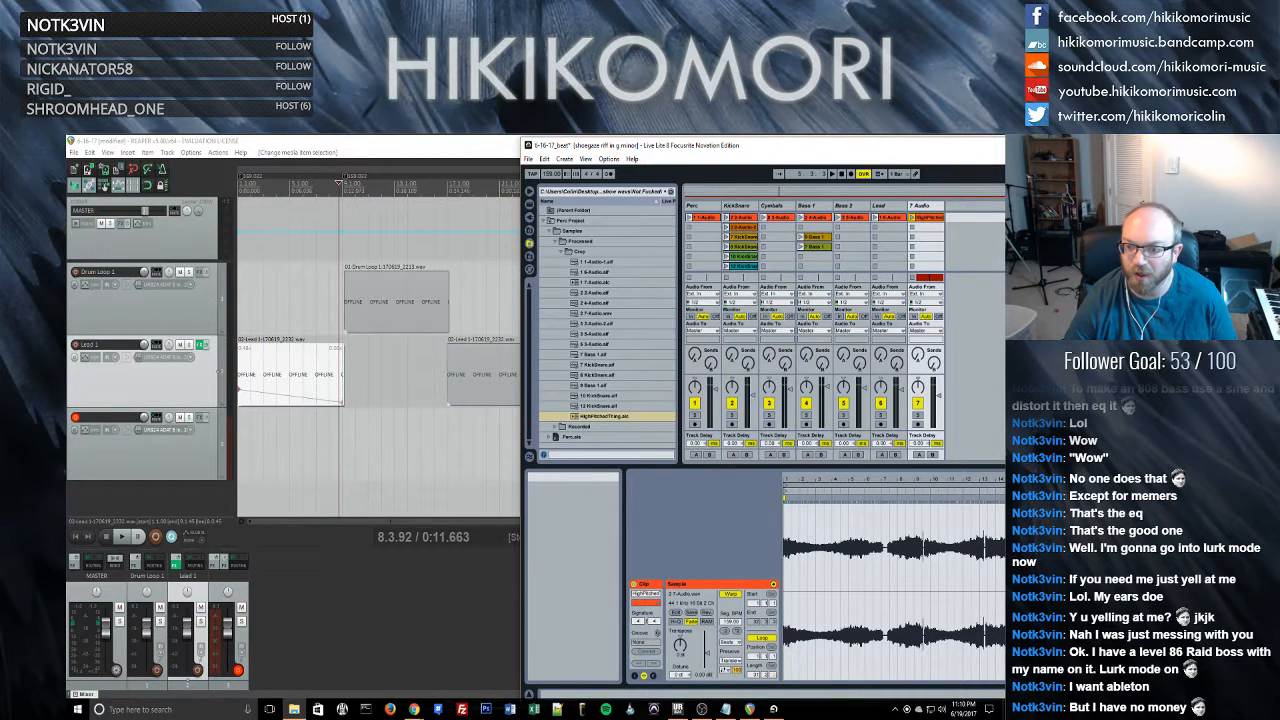
{"action": "left_click", "coordinate": [888, 219]}
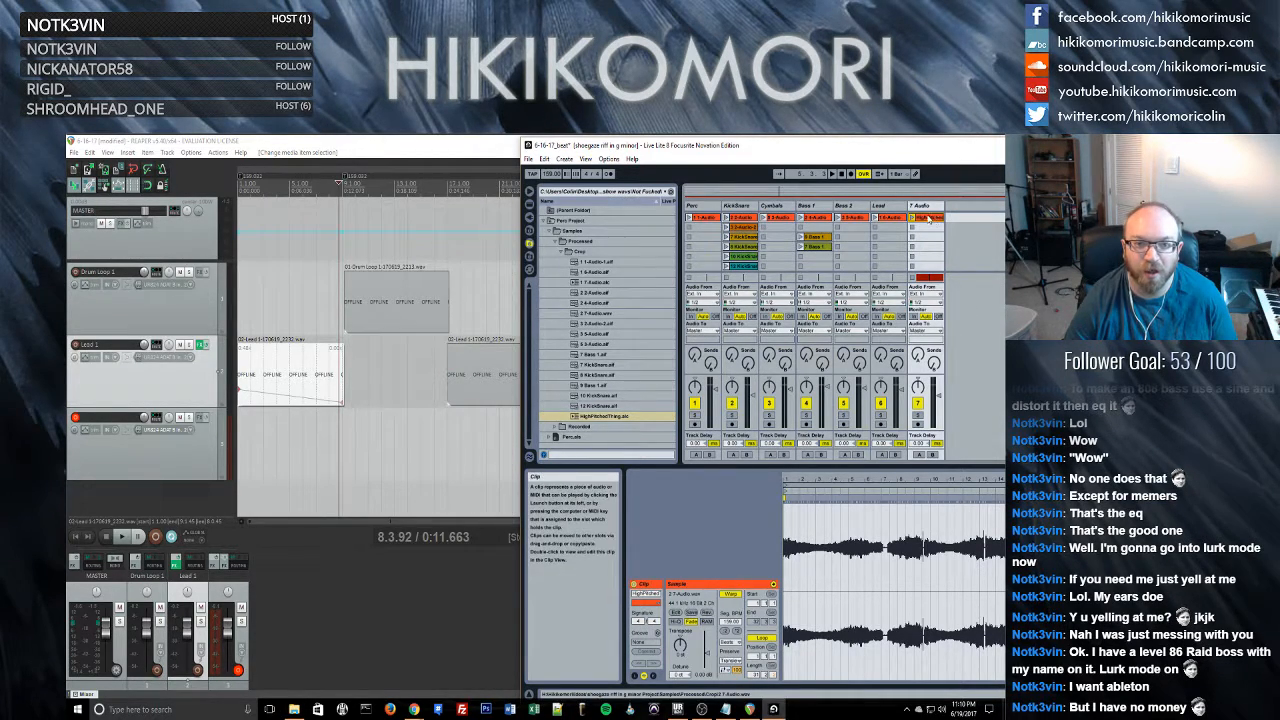
{"action": "left_click", "coordinate": [924, 219]}
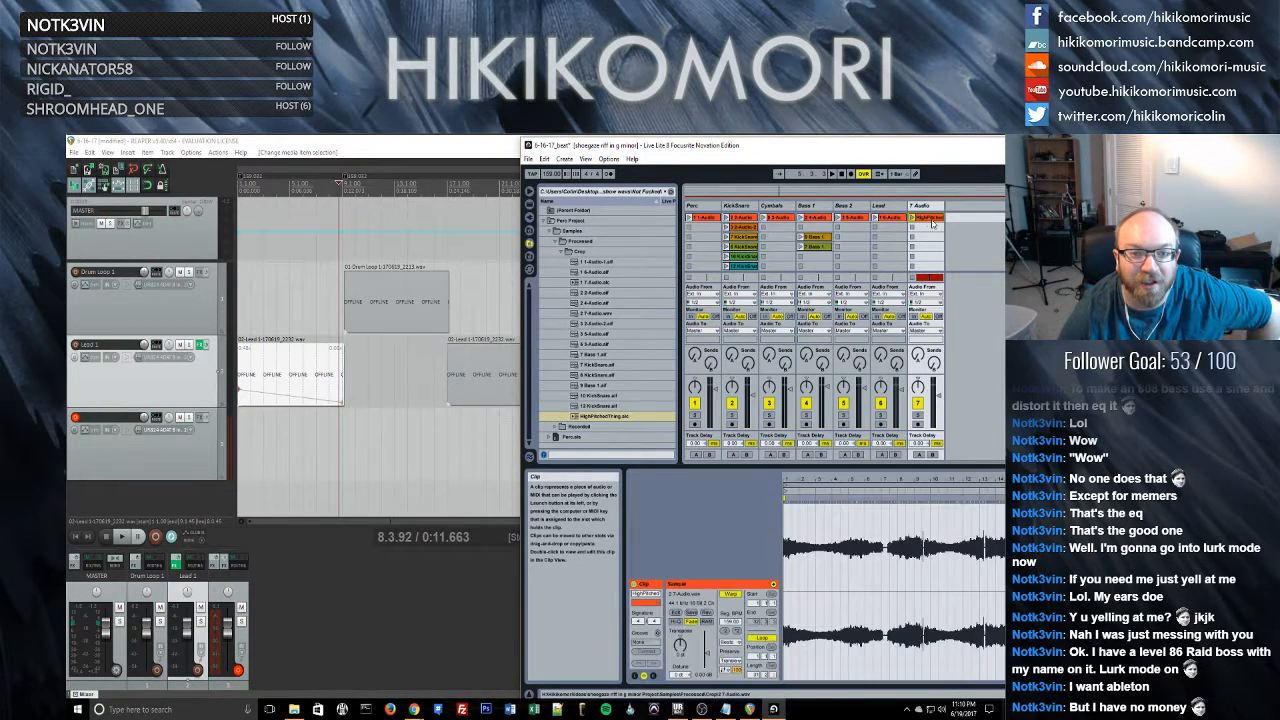
{"action": "right_click", "coordinate": [925, 222]}
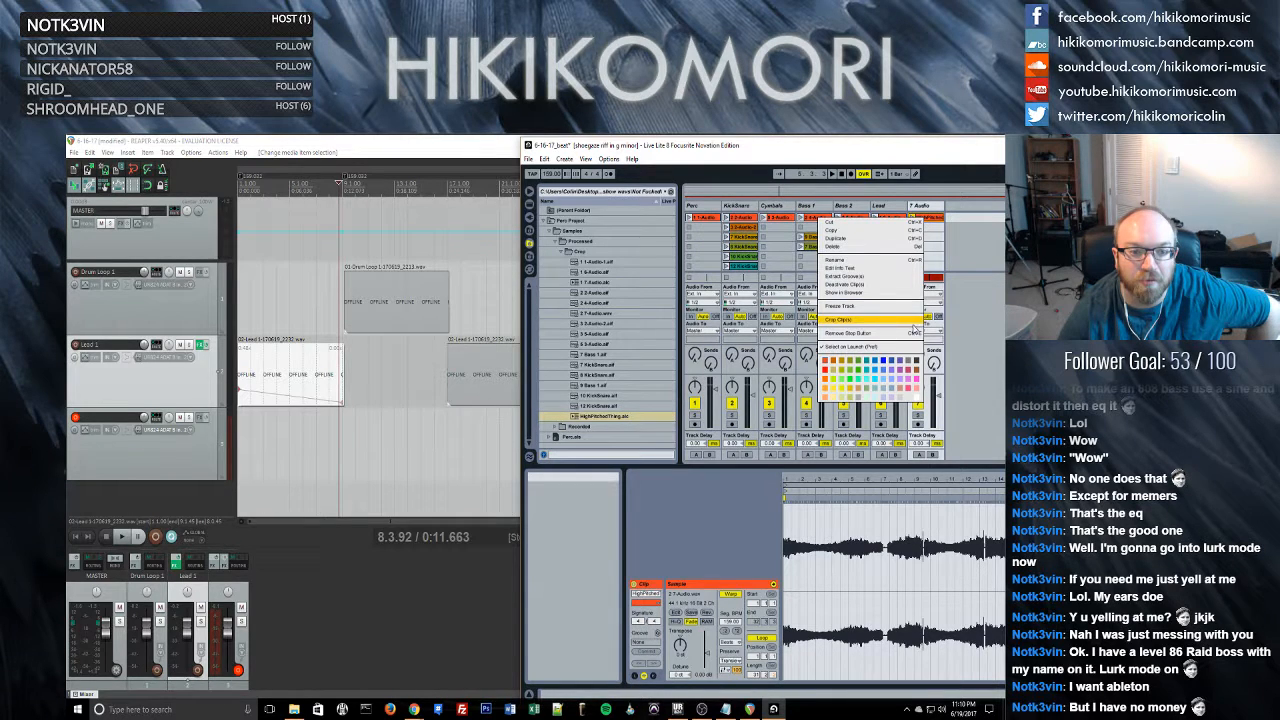
{"action": "left_click", "coordinate": [982, 261]}
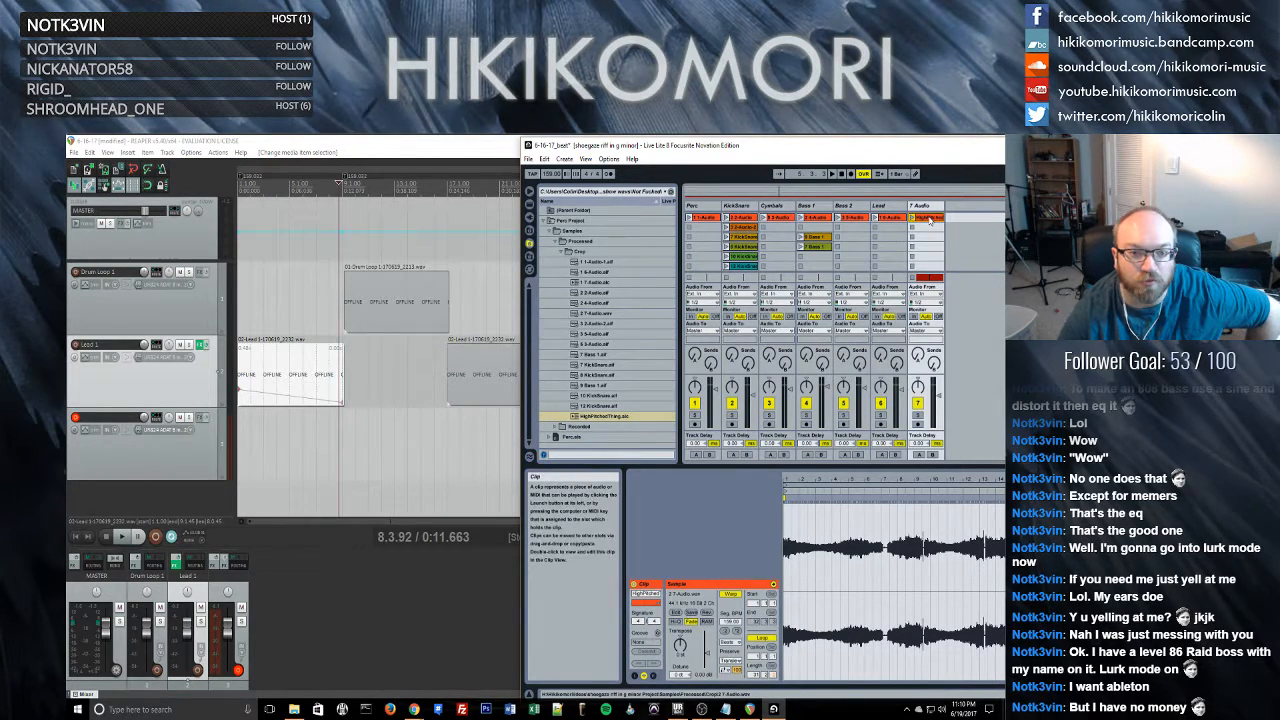
- Save the HighPitched clip from the first 7 Audio slot into the browser's Crop folder a second time
{"action": "left_click_drag", "start_coordinate": [935, 226], "coordinate": [897, 275]}
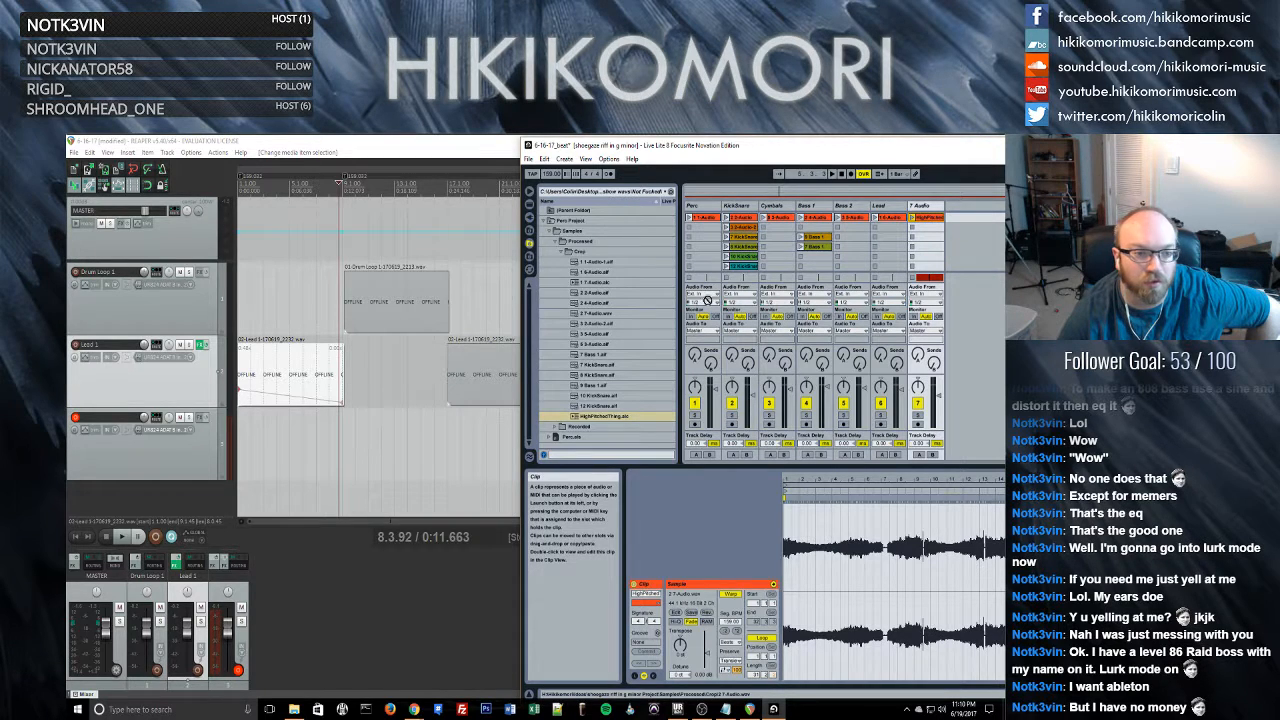
{"action": "left_click_drag", "start_coordinate": [707, 300], "coordinate": [605, 293]}
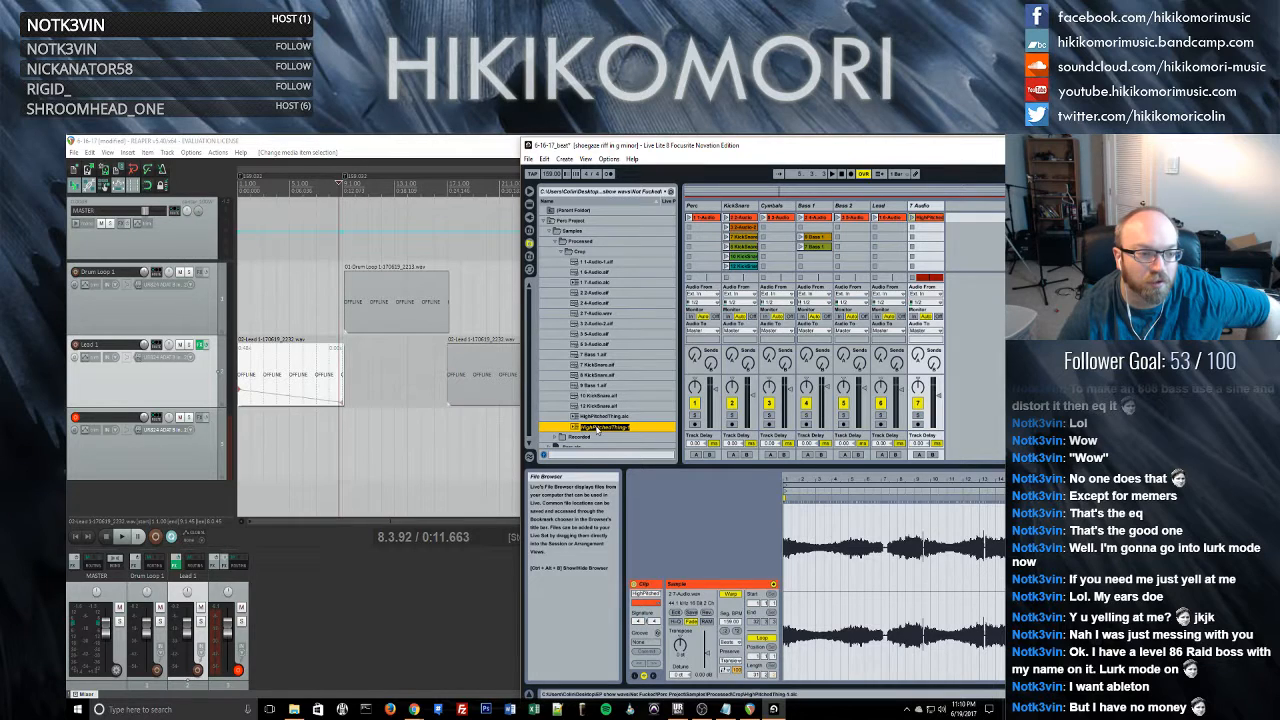
- Preview several samples in the browser's Crop folder, including 7 Bass 1.aif and 12 KickSnare.aif, and try previewing HighPitchedThing.alc
{"action": "right_click", "coordinate": [590, 355]}
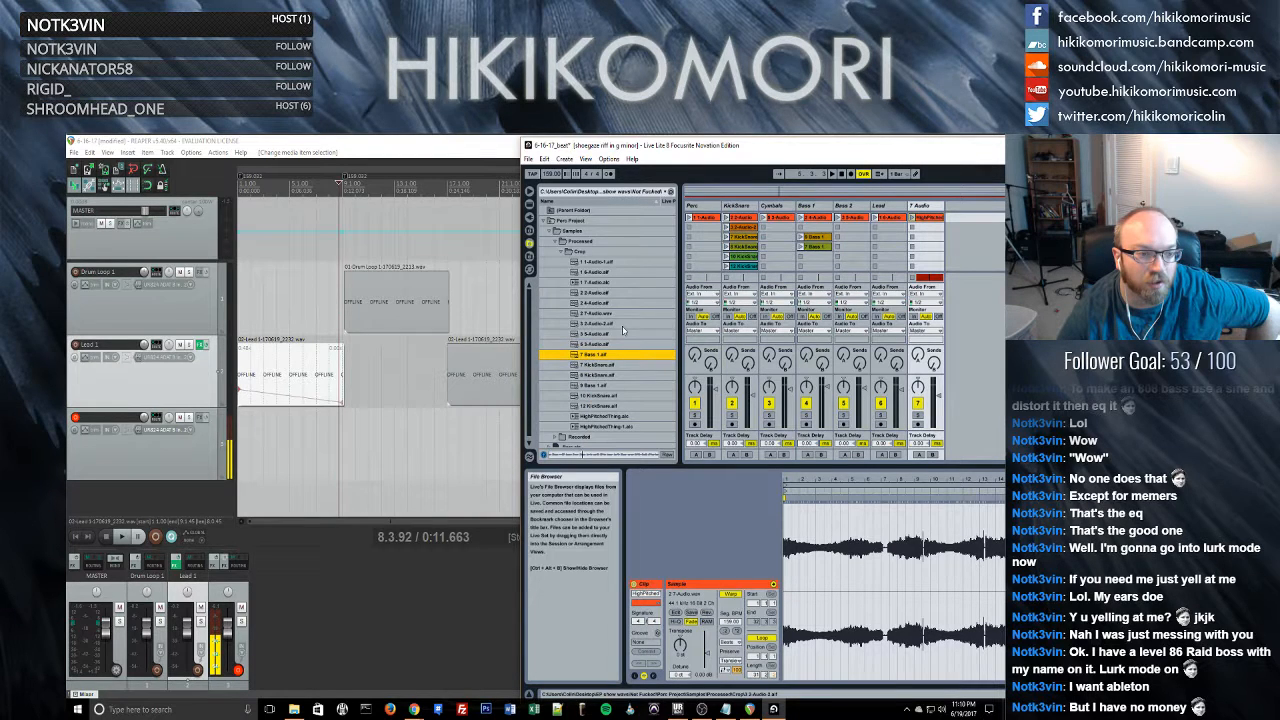
{"action": "left_click", "coordinate": [622, 330]}
{"action": "left_click", "coordinate": [624, 344]}
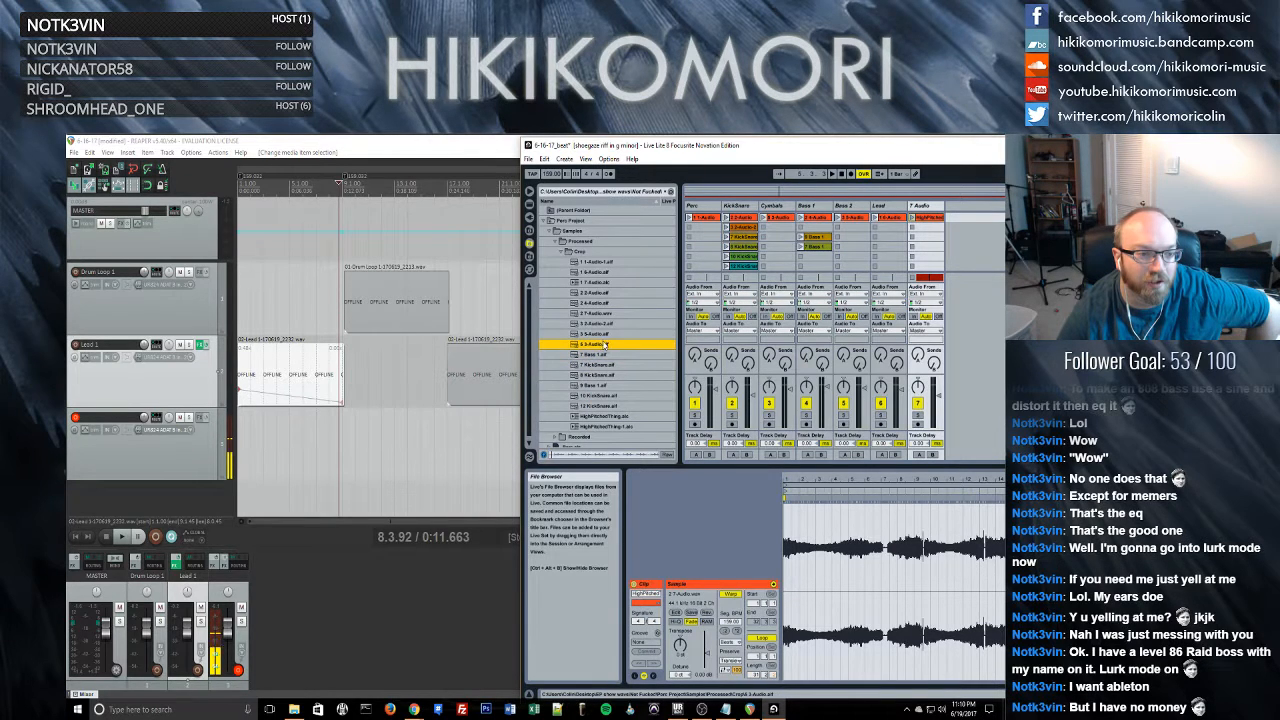
{"action": "left_click", "coordinate": [620, 427]}
{"action": "key", "text": "Up"}
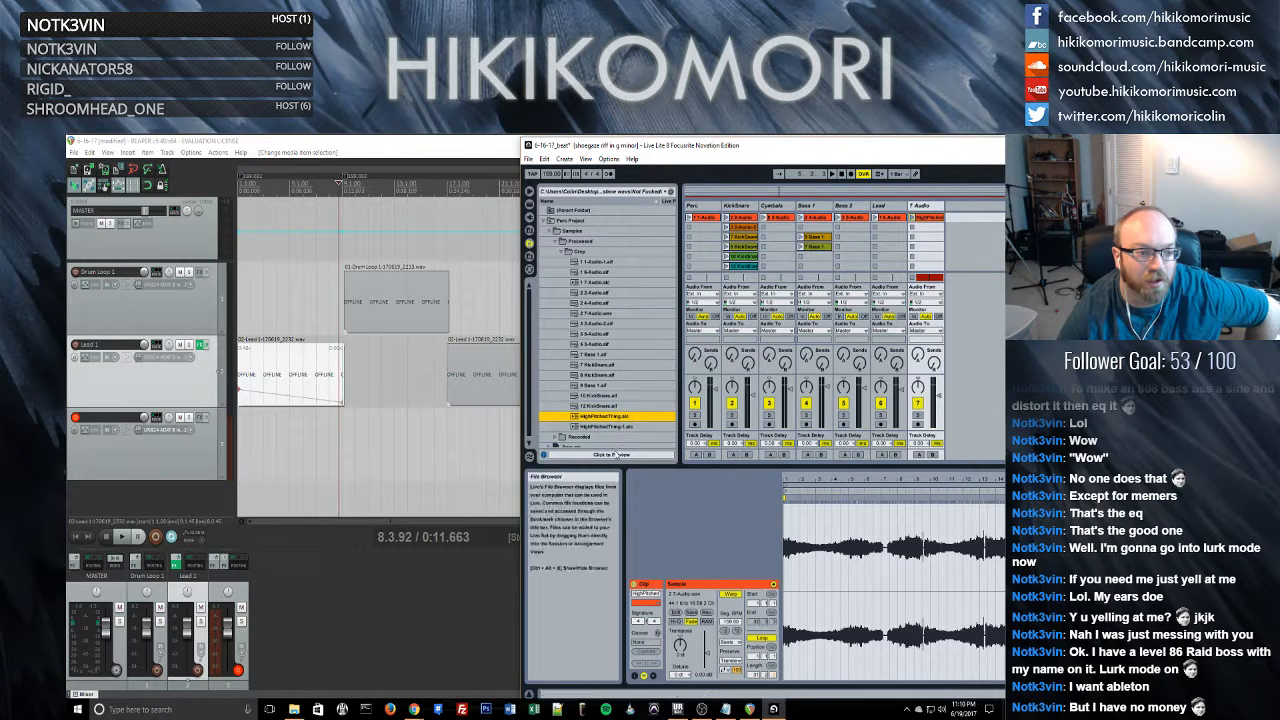
{"action": "left_click", "coordinate": [611, 456]}
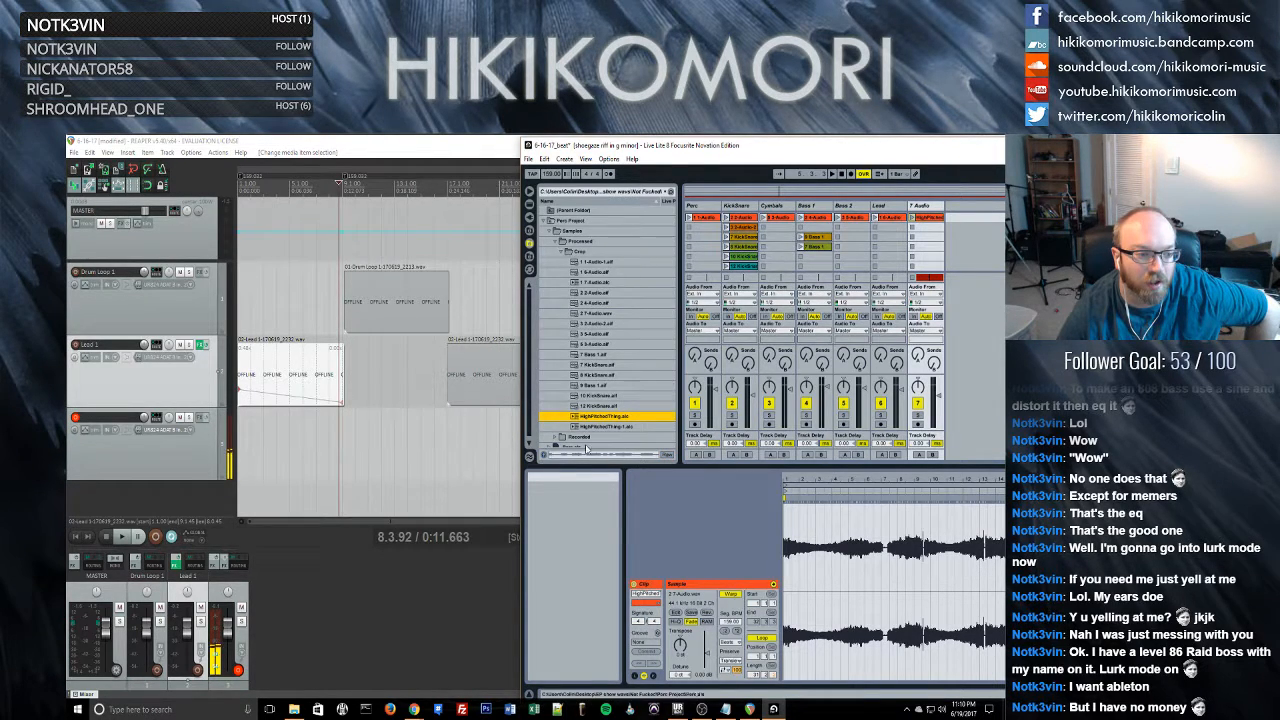
{"action": "left_click", "coordinate": [614, 407]}
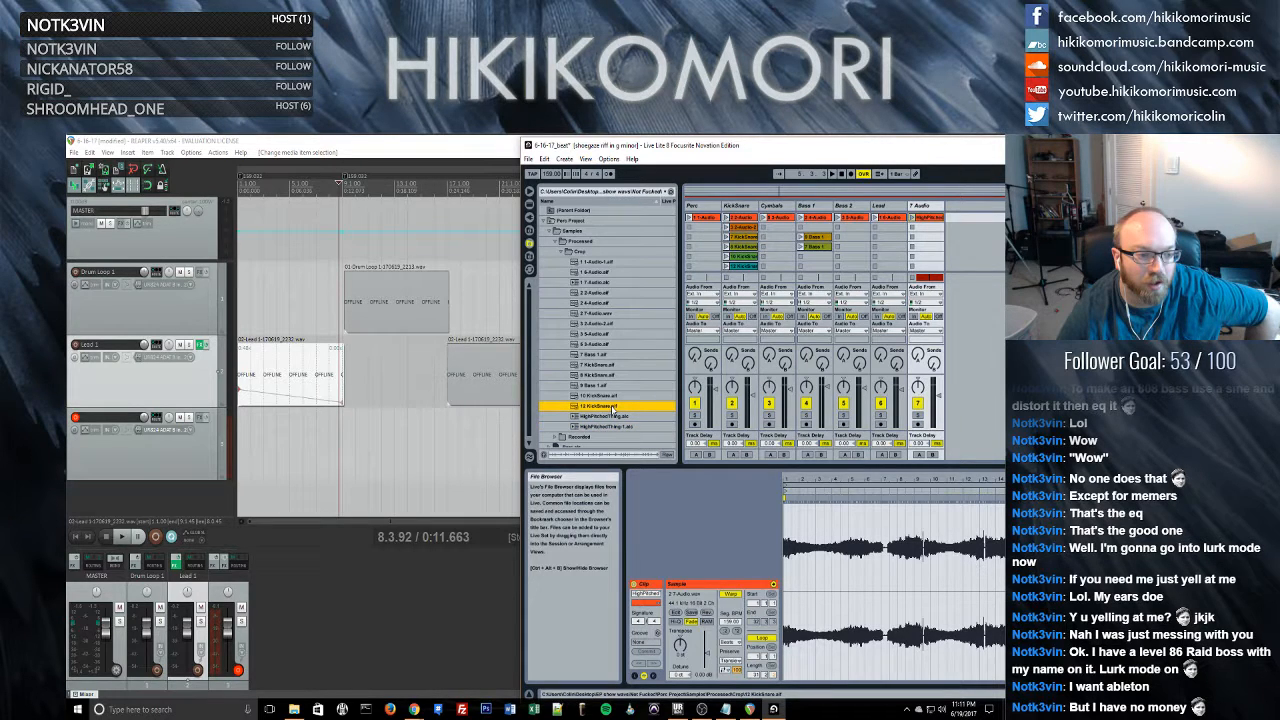
{"action": "left_click", "coordinate": [613, 416]}
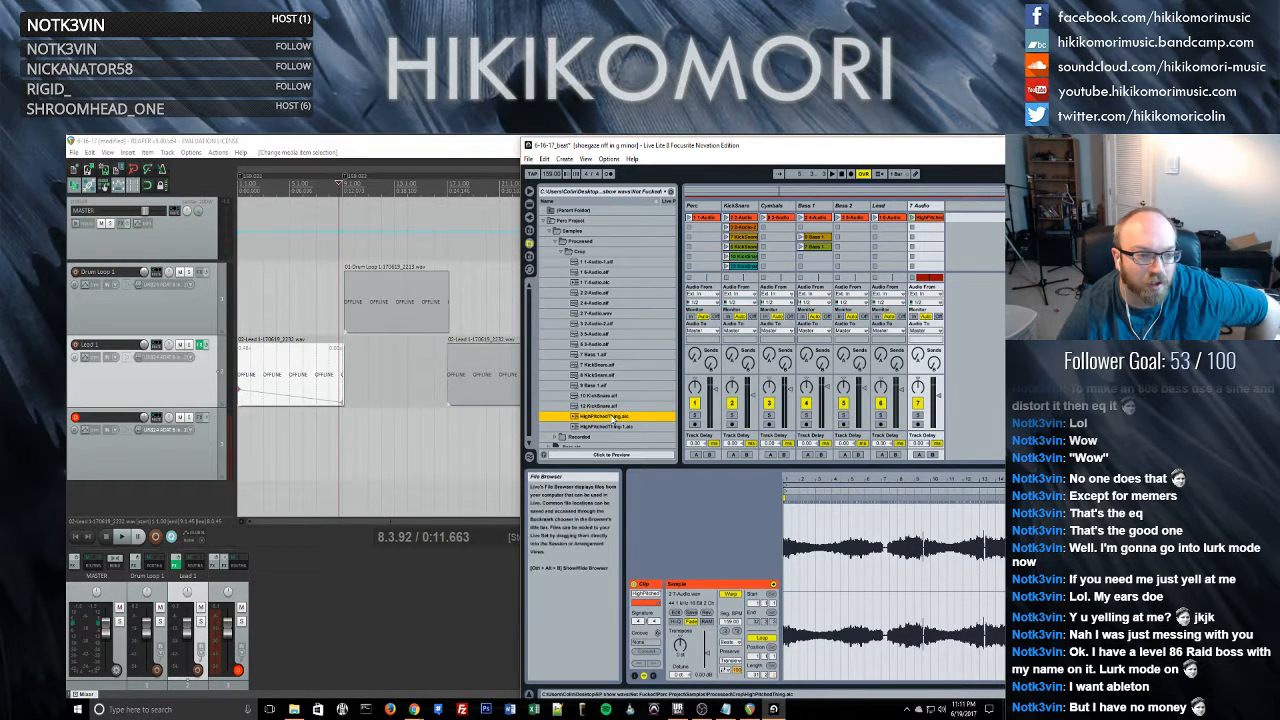
{"action": "left_click", "coordinate": [926, 219]}
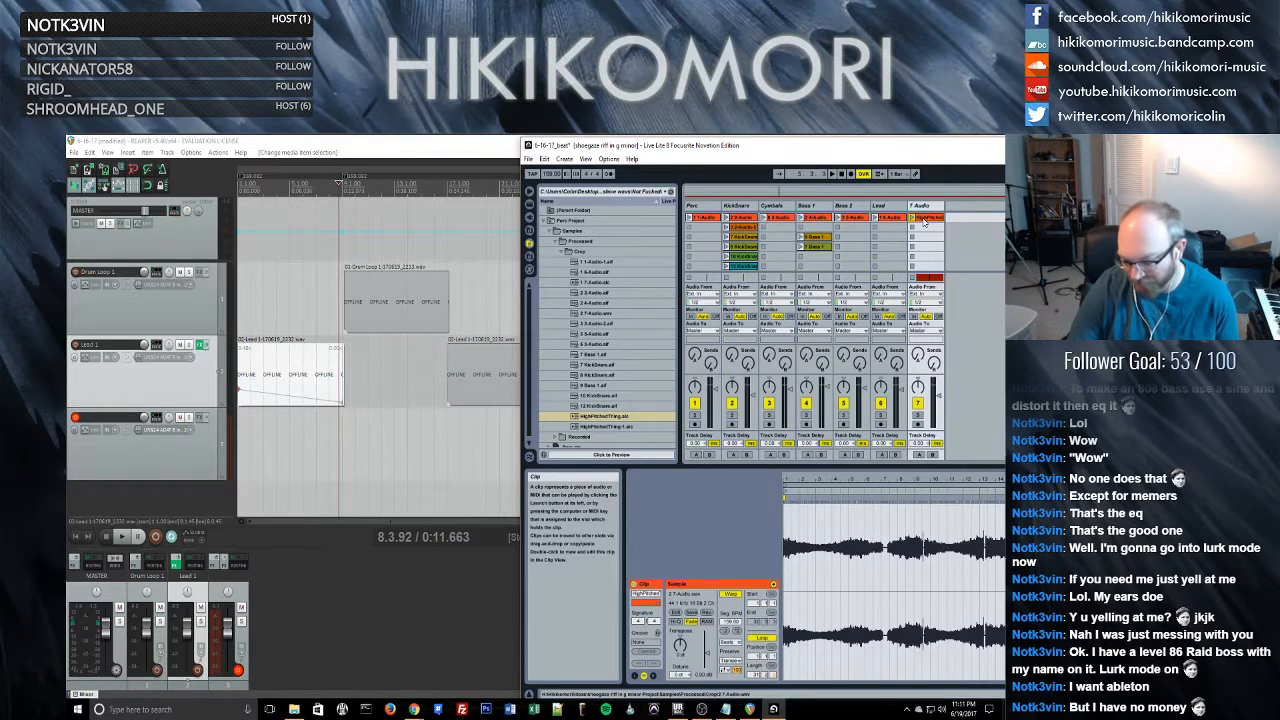
{"action": "left_click_drag", "start_coordinate": [919, 218], "coordinate": [923, 219]}
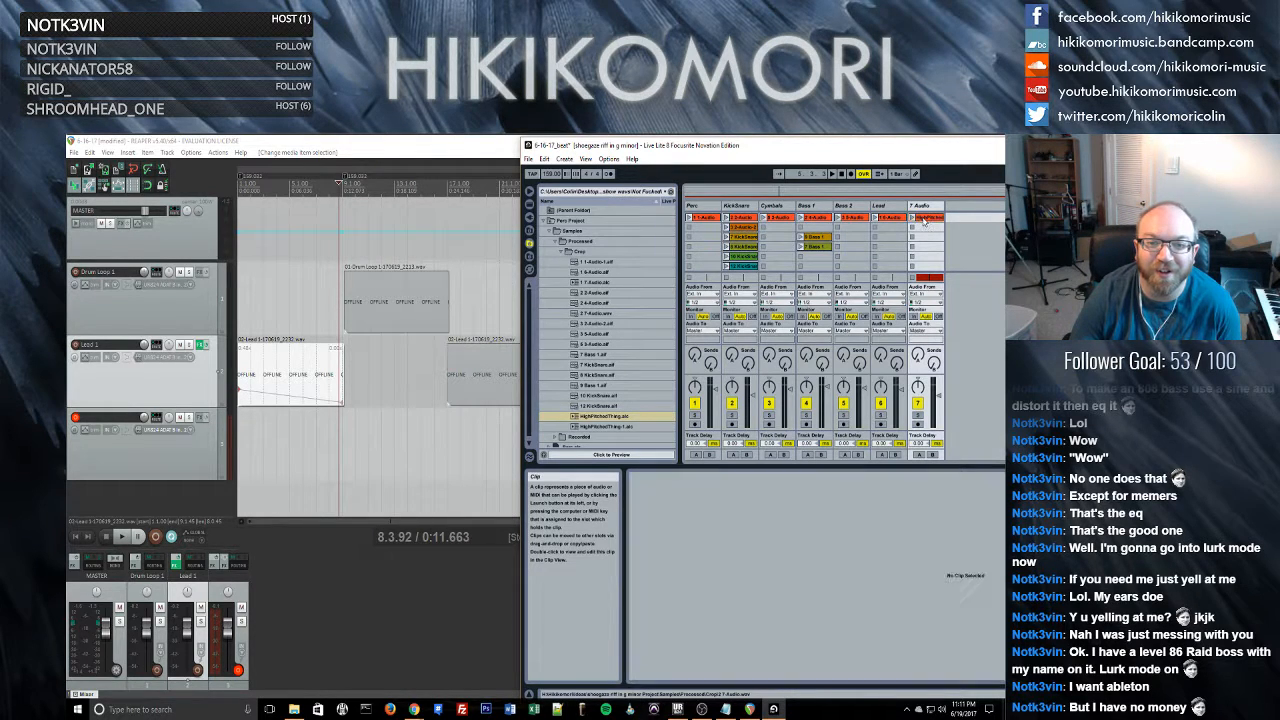
{"action": "left_click", "coordinate": [925, 219]}
{"action": "right_click", "coordinate": [925, 219]}
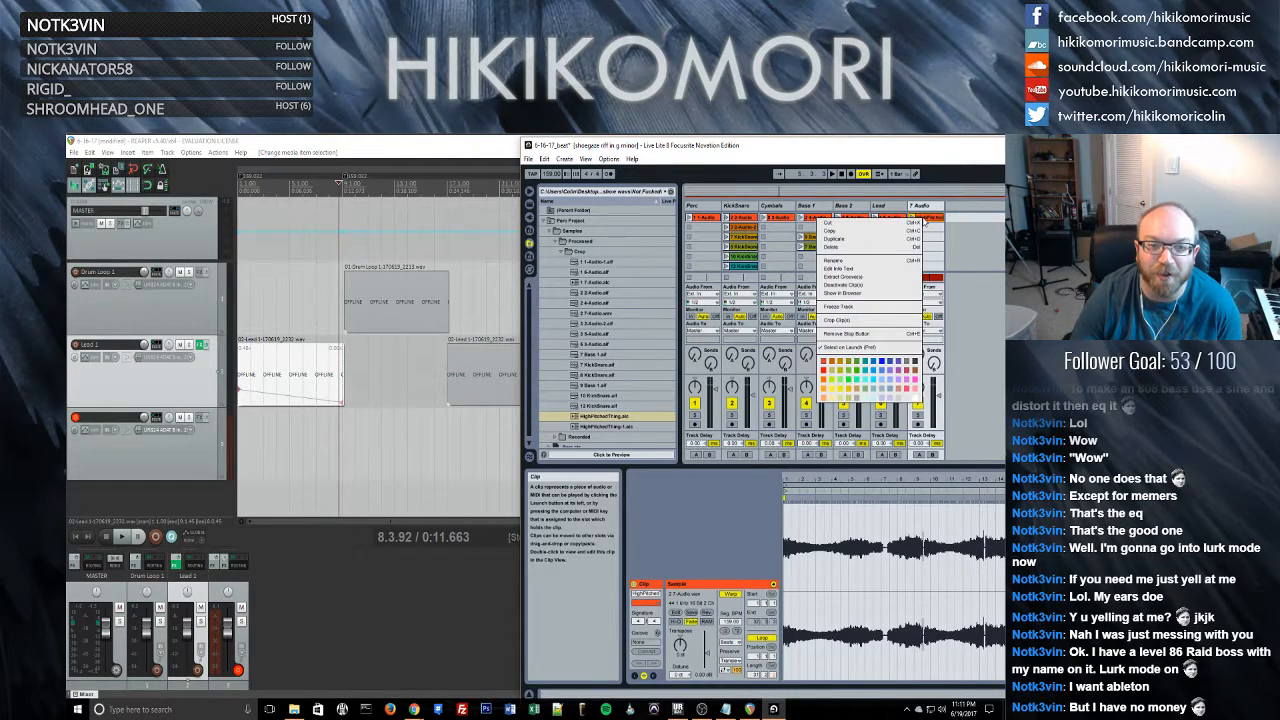
{"action": "left_click", "coordinate": [940, 222]}
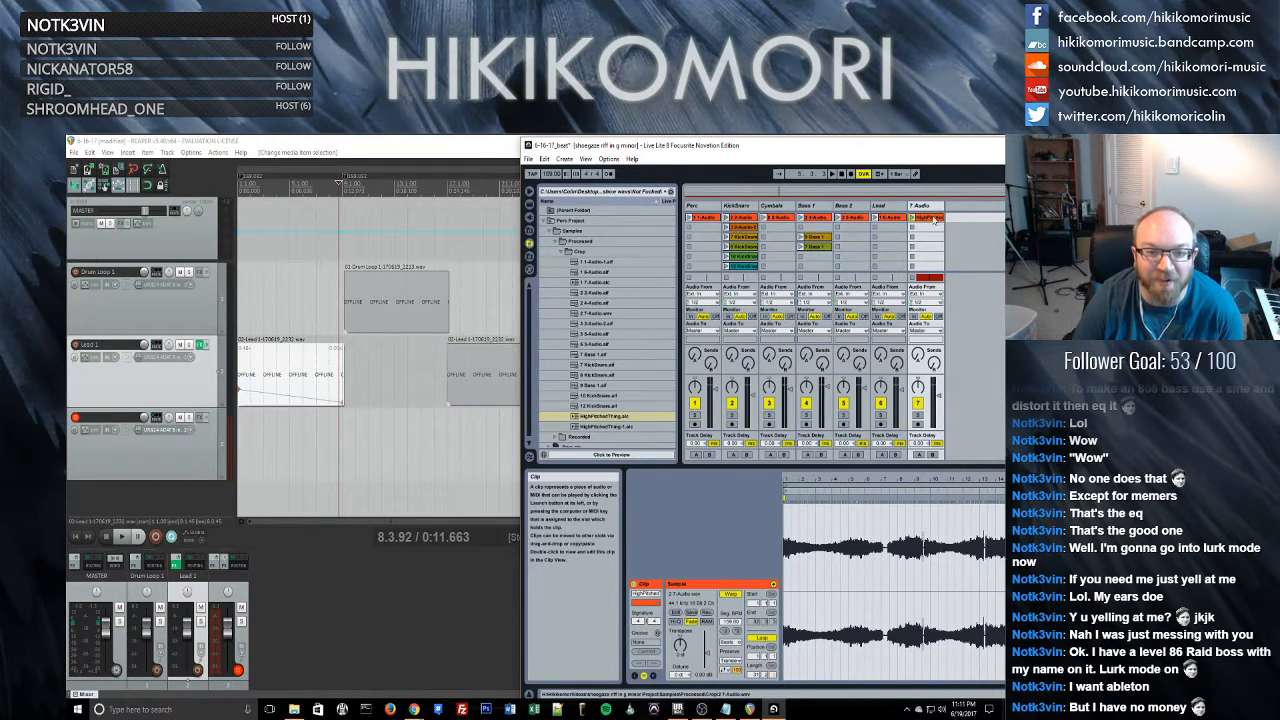
{"action": "left_click", "coordinate": [934, 220]}
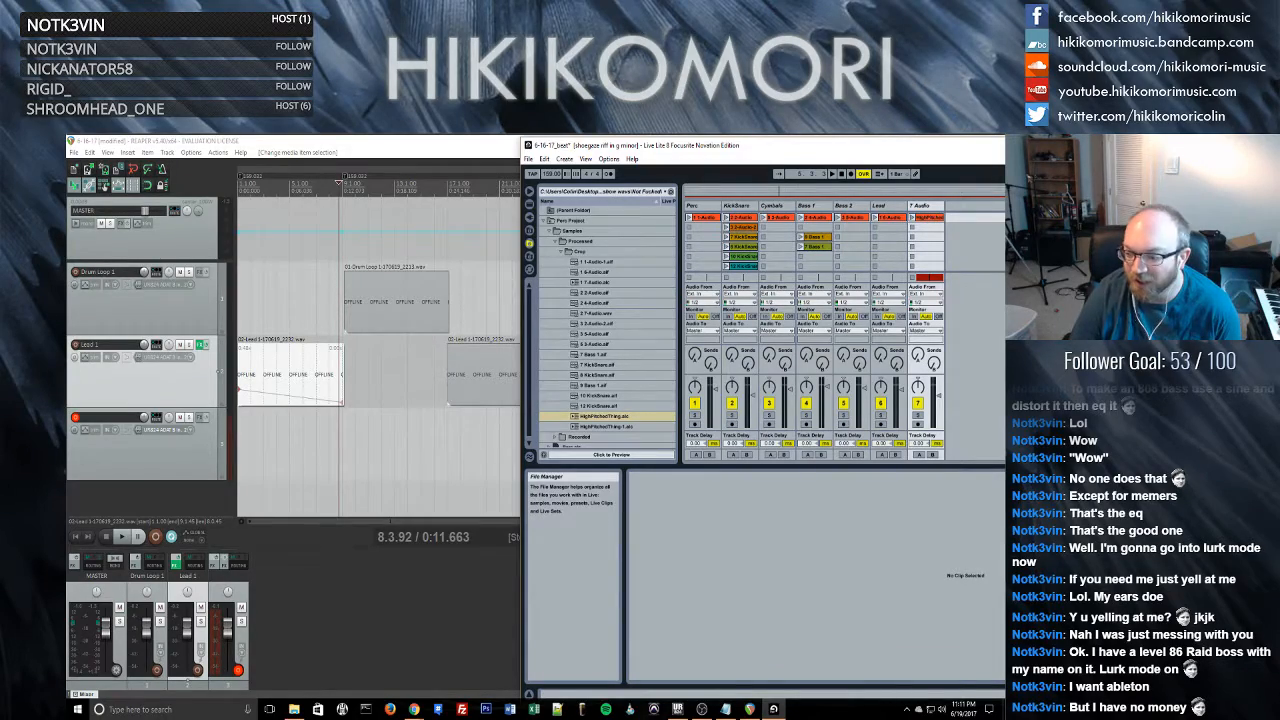
- Switch from Ableton Live to REAPER and bring its arrangement to the front
{"action": "key", "text": "alt+Tab"}
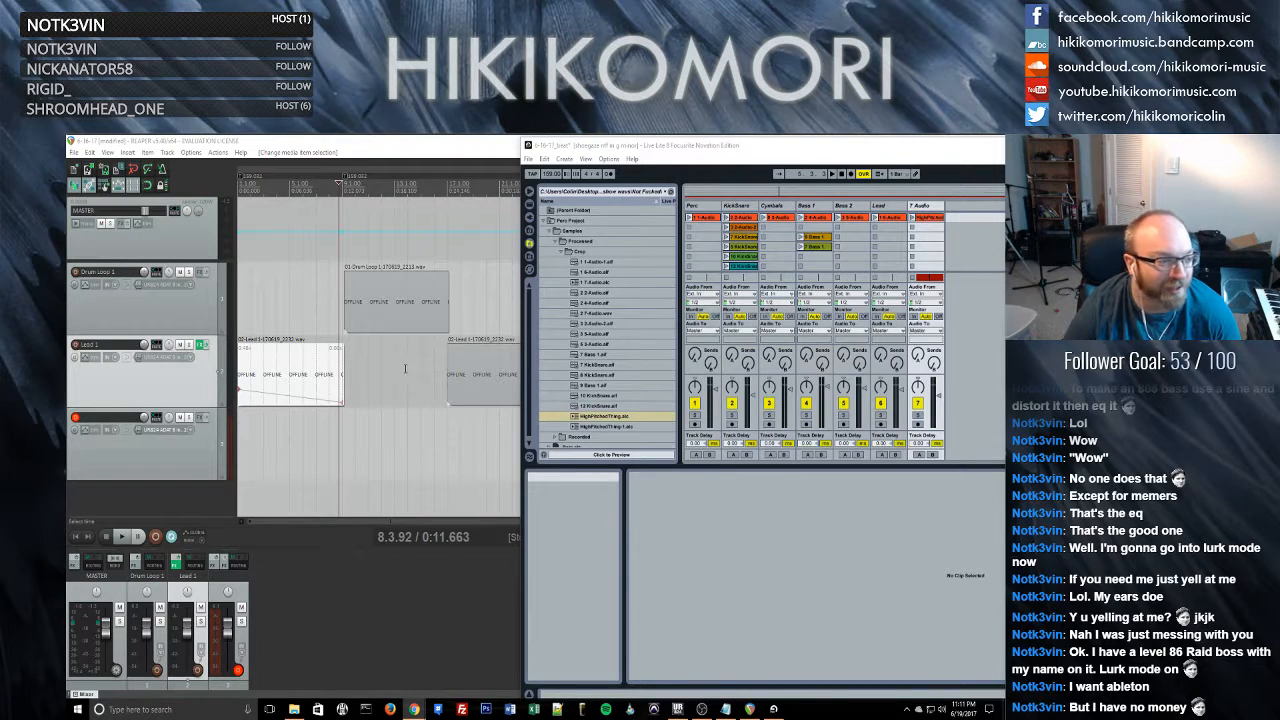
{"action": "left_click", "coordinate": [405, 370]}
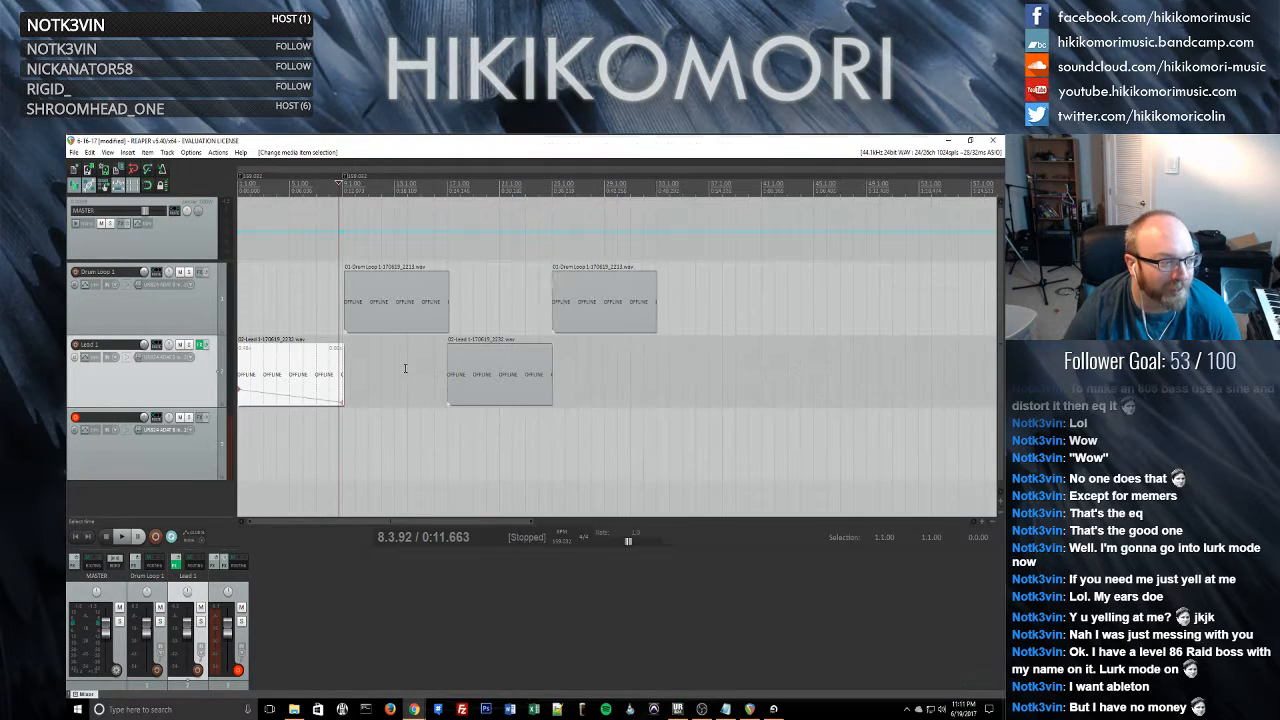
- Rename the record-armed third track as Lead 1
{"action": "double_click", "coordinate": [102, 417]}
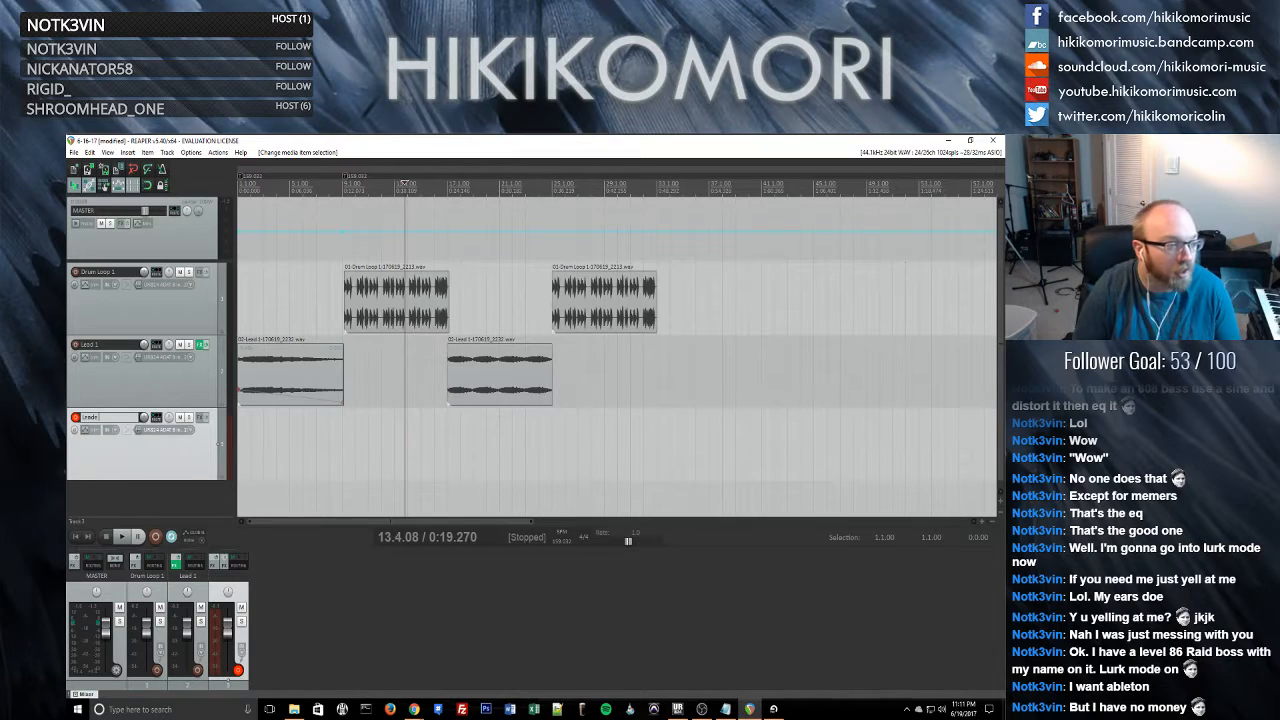
{"action": "key", "text": "Return"}
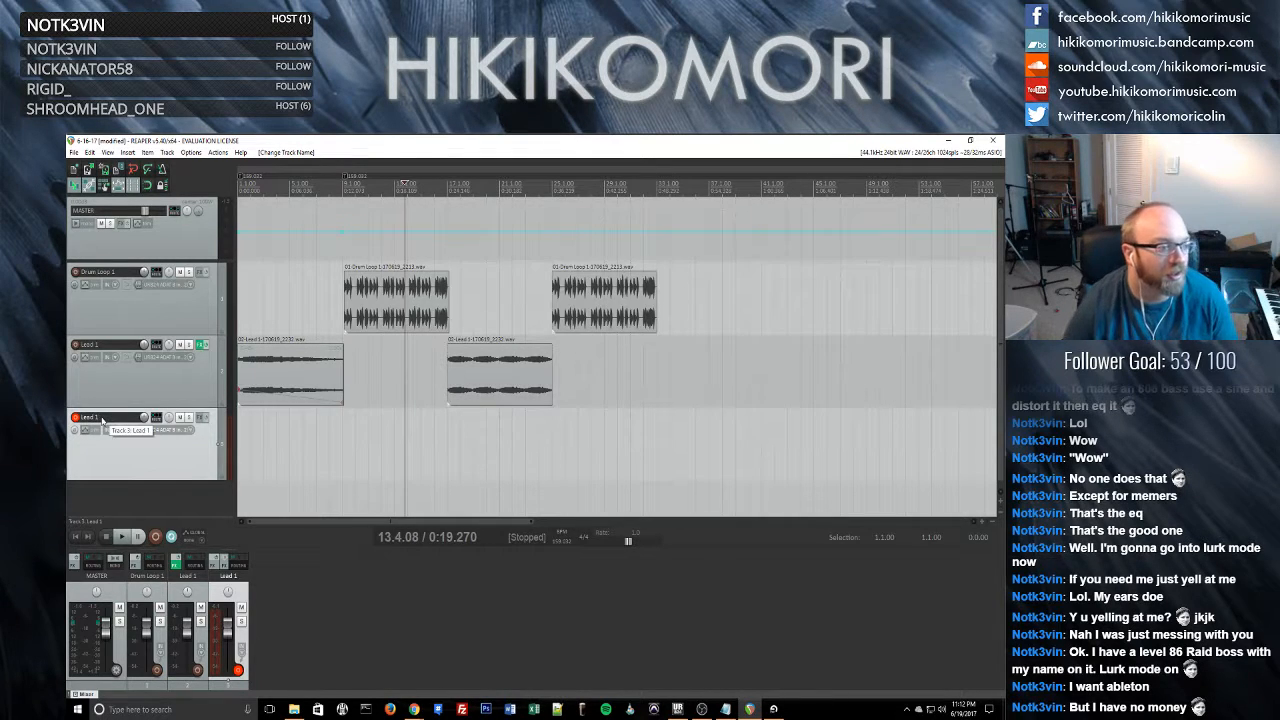
{"action": "left_click", "coordinate": [287, 434]}
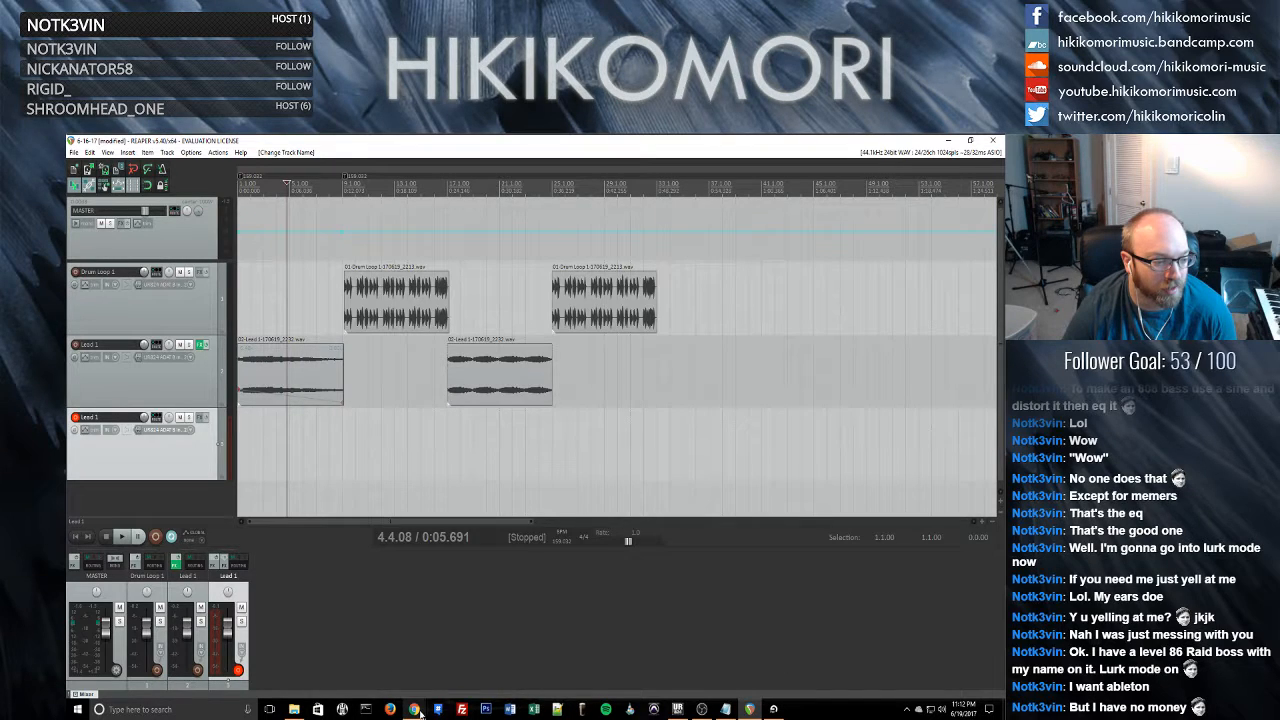
- Look at the REAPER 5 Explained video on Stretch Markers in Chrome and minimize the browser window
{"action": "mouse_move", "coordinate": [420, 711]}
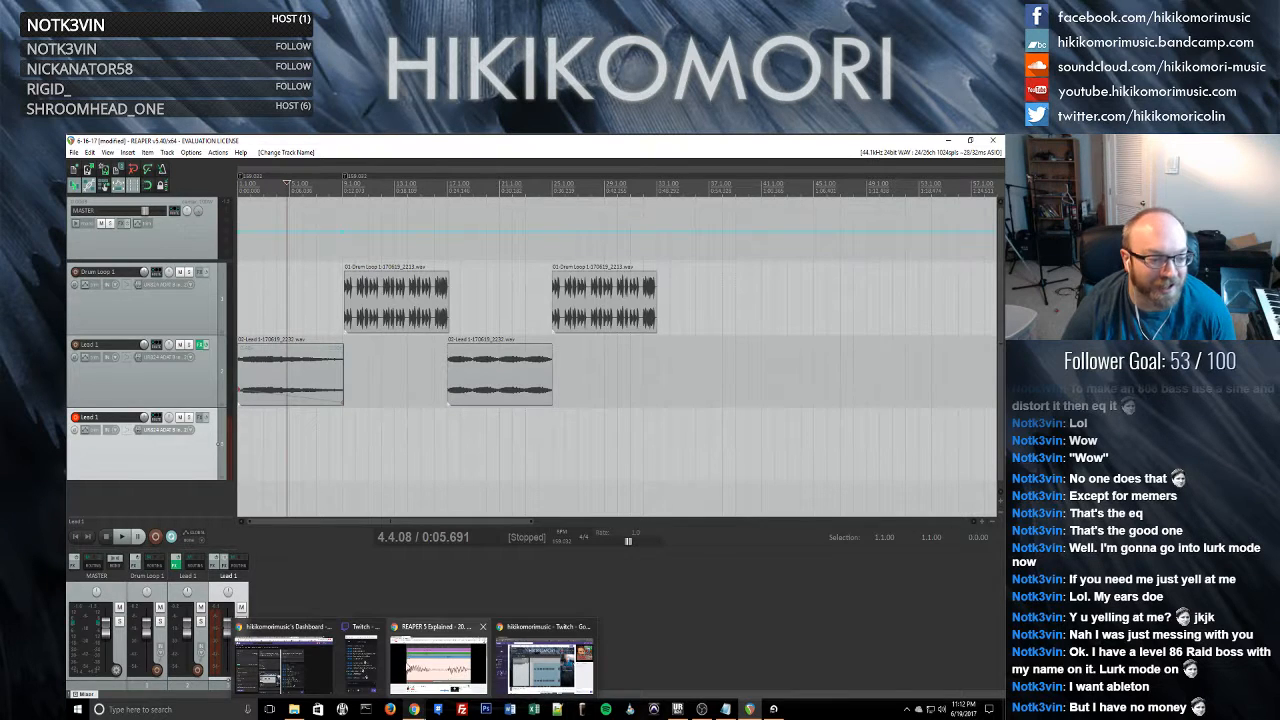
{"action": "left_click", "coordinate": [440, 660]}
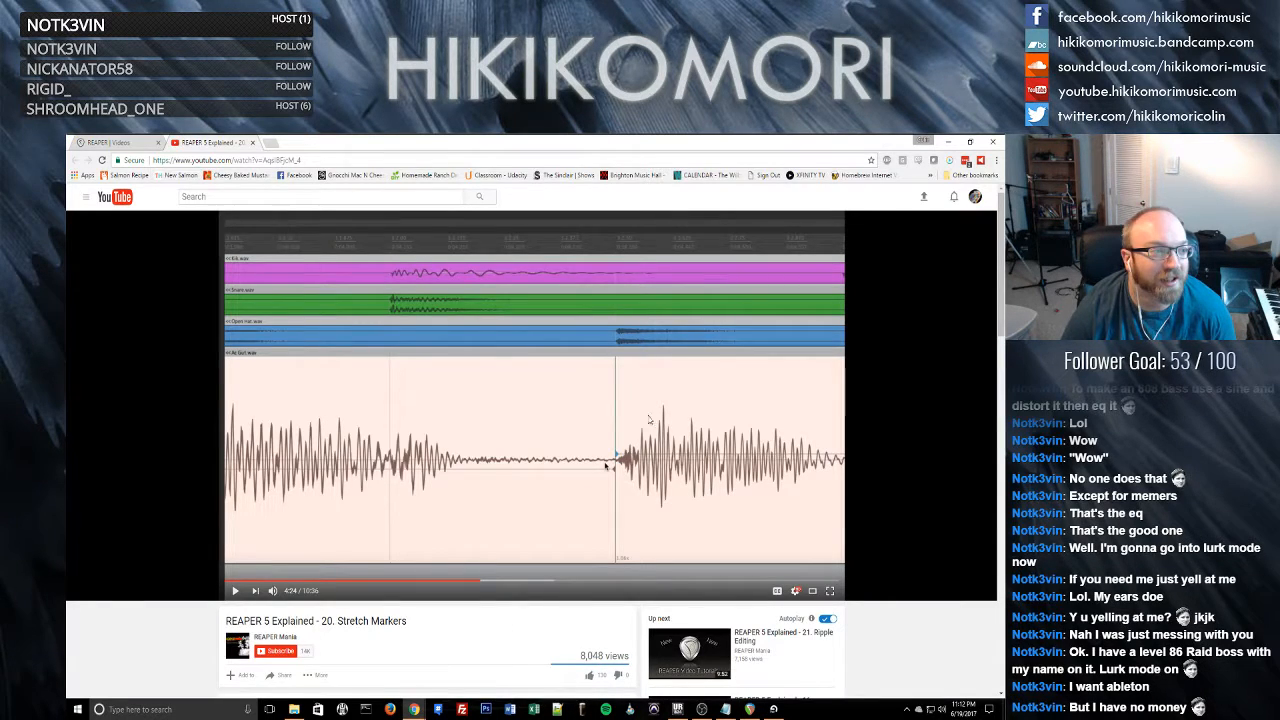
{"action": "left_click", "coordinate": [948, 141]}
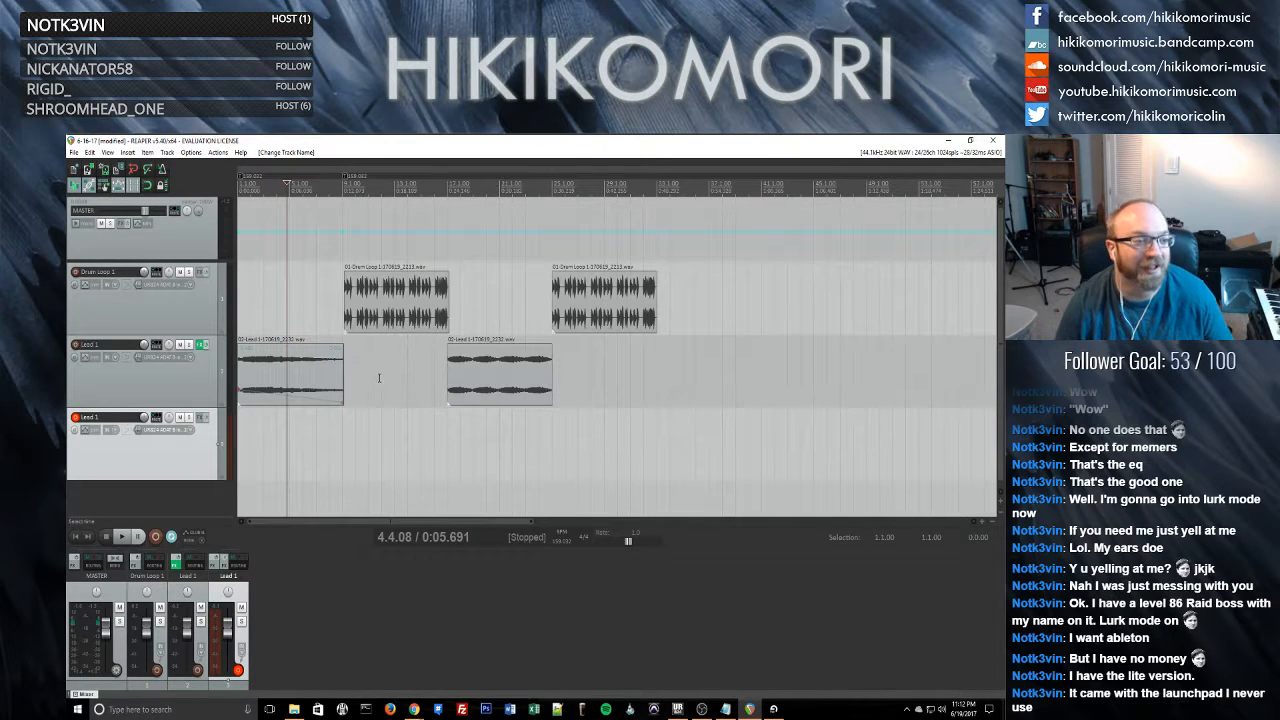
- Return the edit cursor to the project start and mute the Drum Loop 1 track and the Lead 1 track below it
{"action": "left_click", "coordinate": [369, 364]}
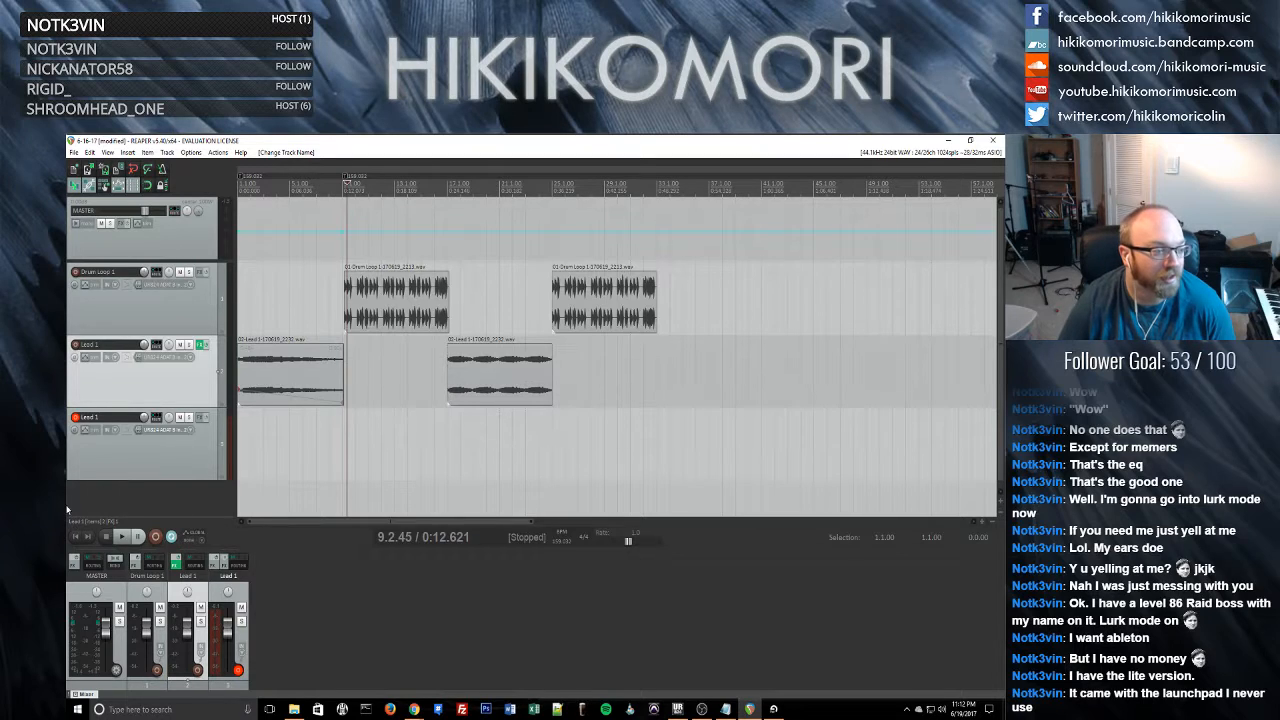
{"action": "left_click", "coordinate": [75, 537]}
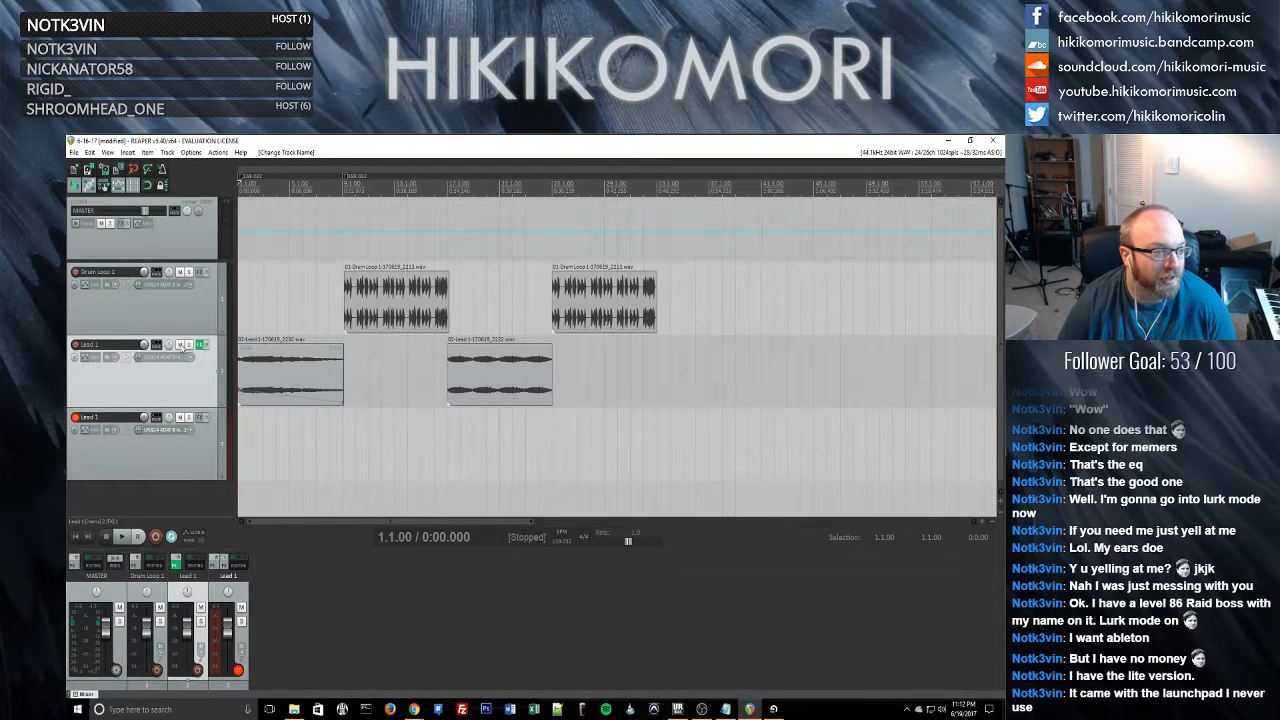
{"action": "left_click", "coordinate": [180, 344]}
{"action": "left_click", "coordinate": [179, 272]}
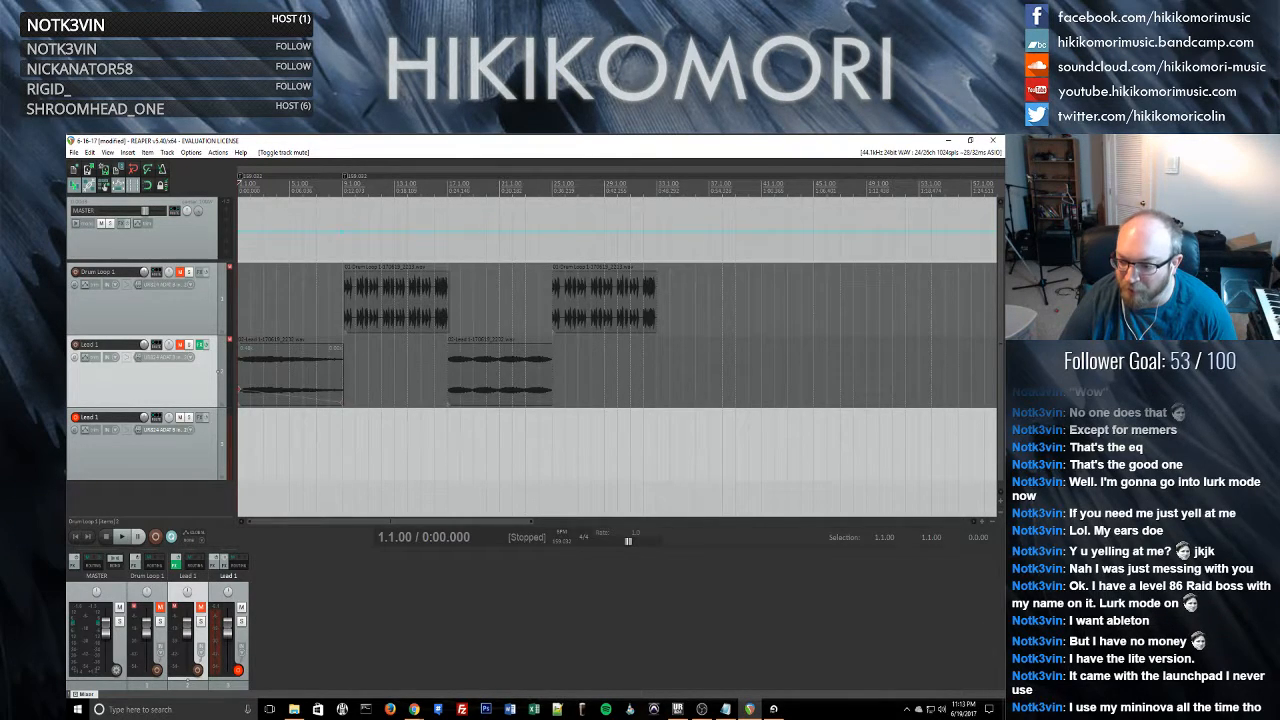
- Start recording on the armed third track, launch the HighPitched clip in Ableton Live's 7 Audio track, and switch back to REAPER
{"action": "key", "text": "alt+Tab"}
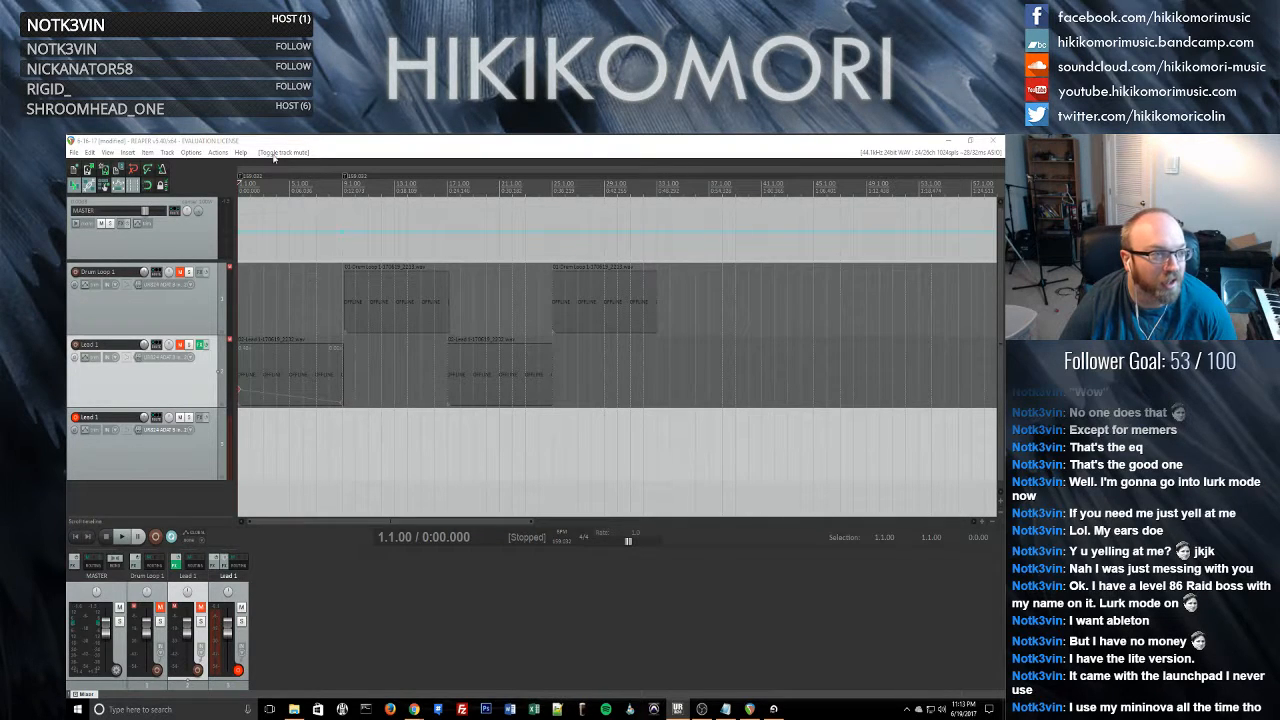
{"action": "left_click", "coordinate": [276, 152]}
{"action": "key", "text": "ctrl+r"}
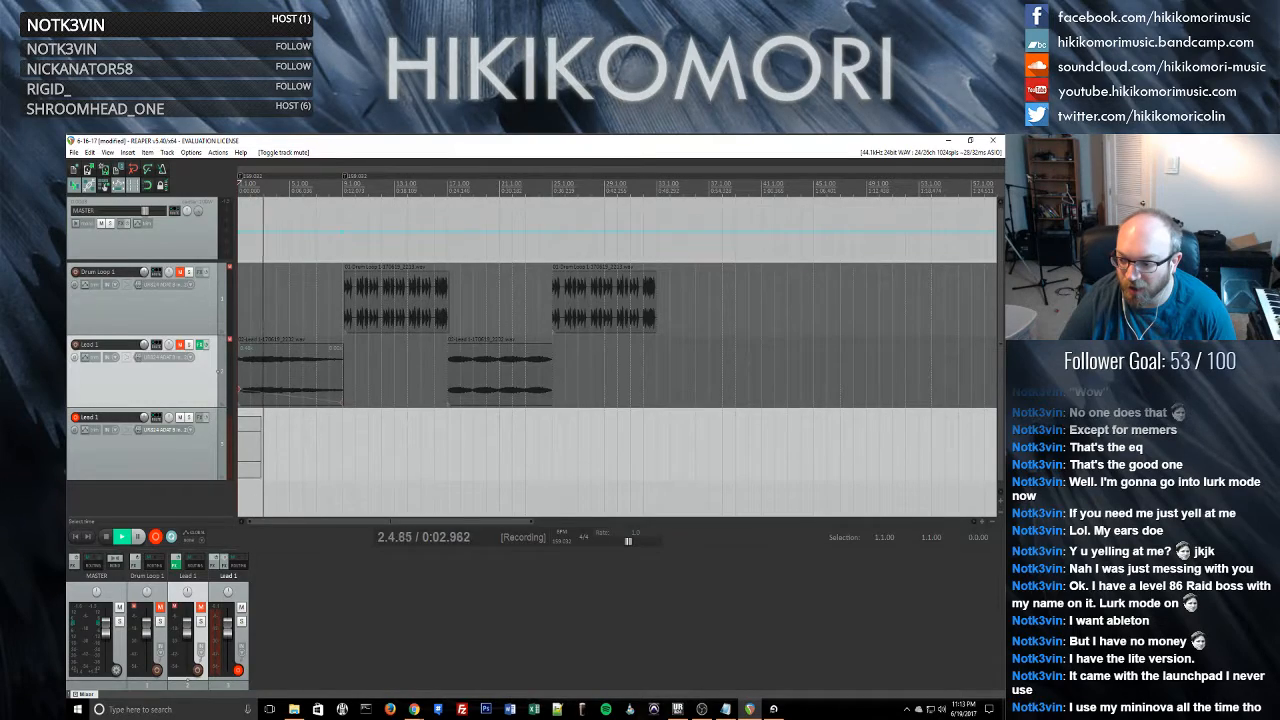
{"action": "left_click", "coordinate": [948, 141]}
{"action": "left_click", "coordinate": [978, 415]}
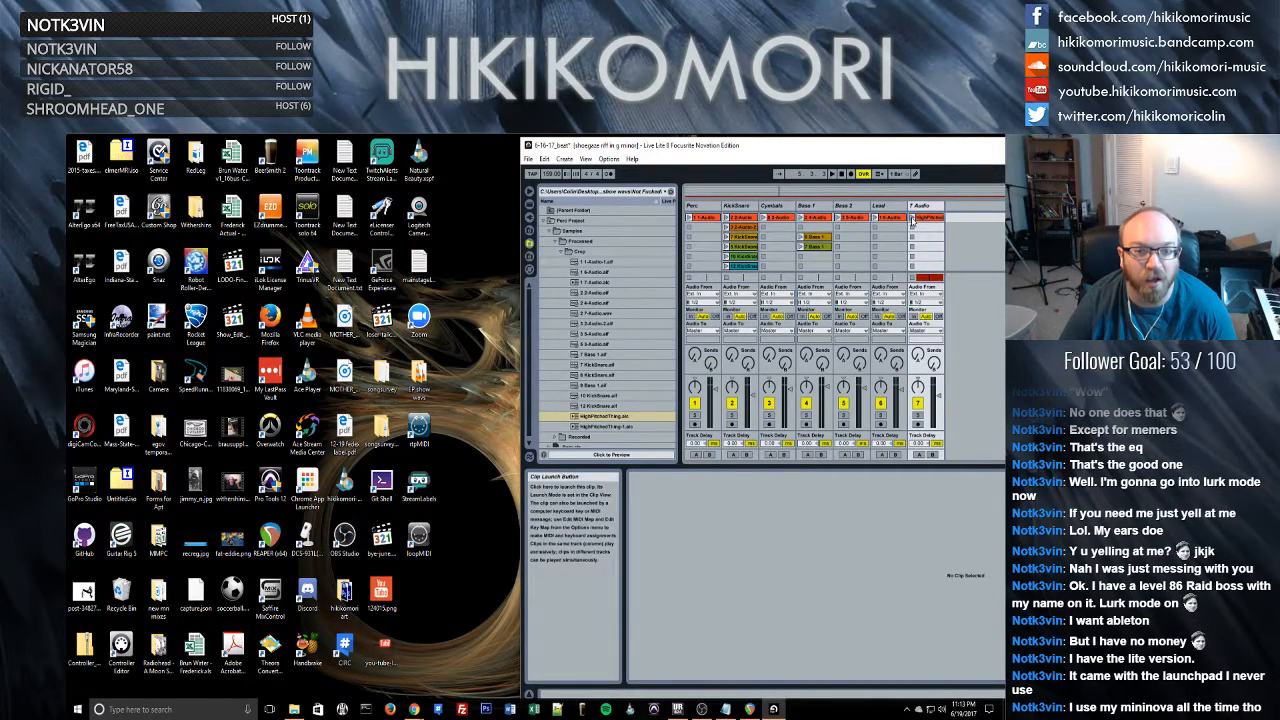
{"action": "left_click", "coordinate": [912, 218]}
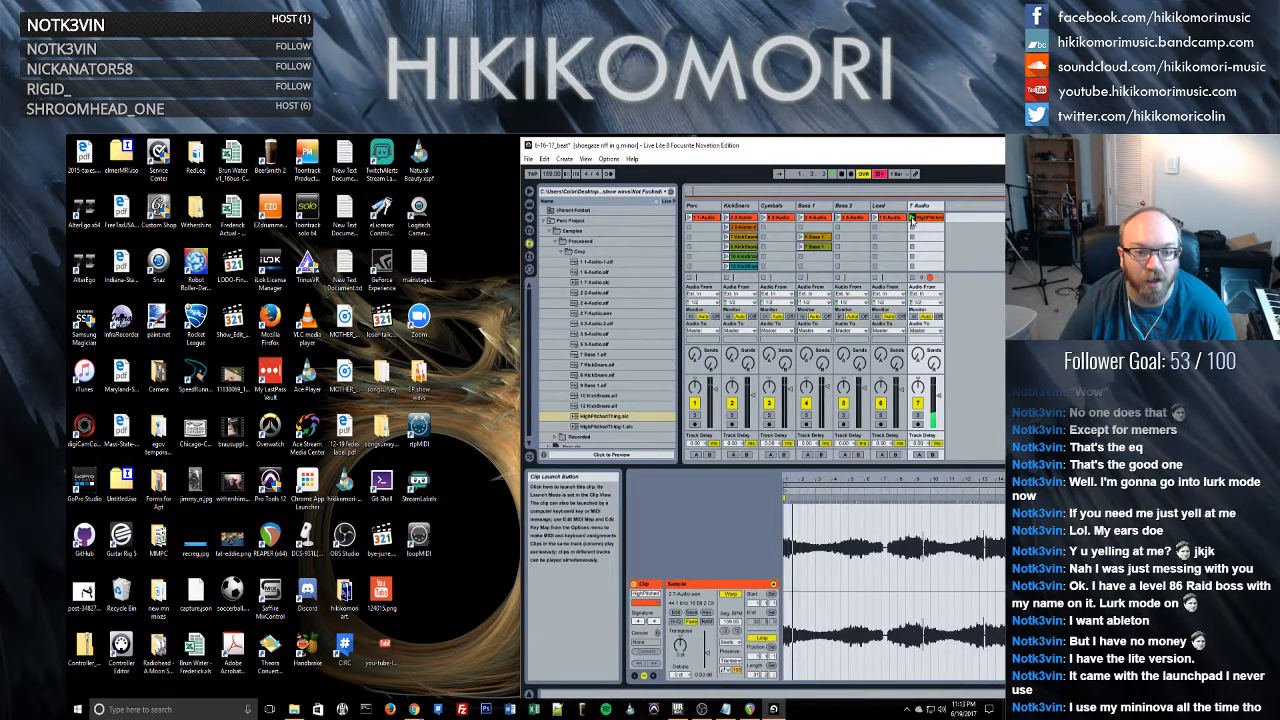
{"action": "left_click", "coordinate": [750, 709]}
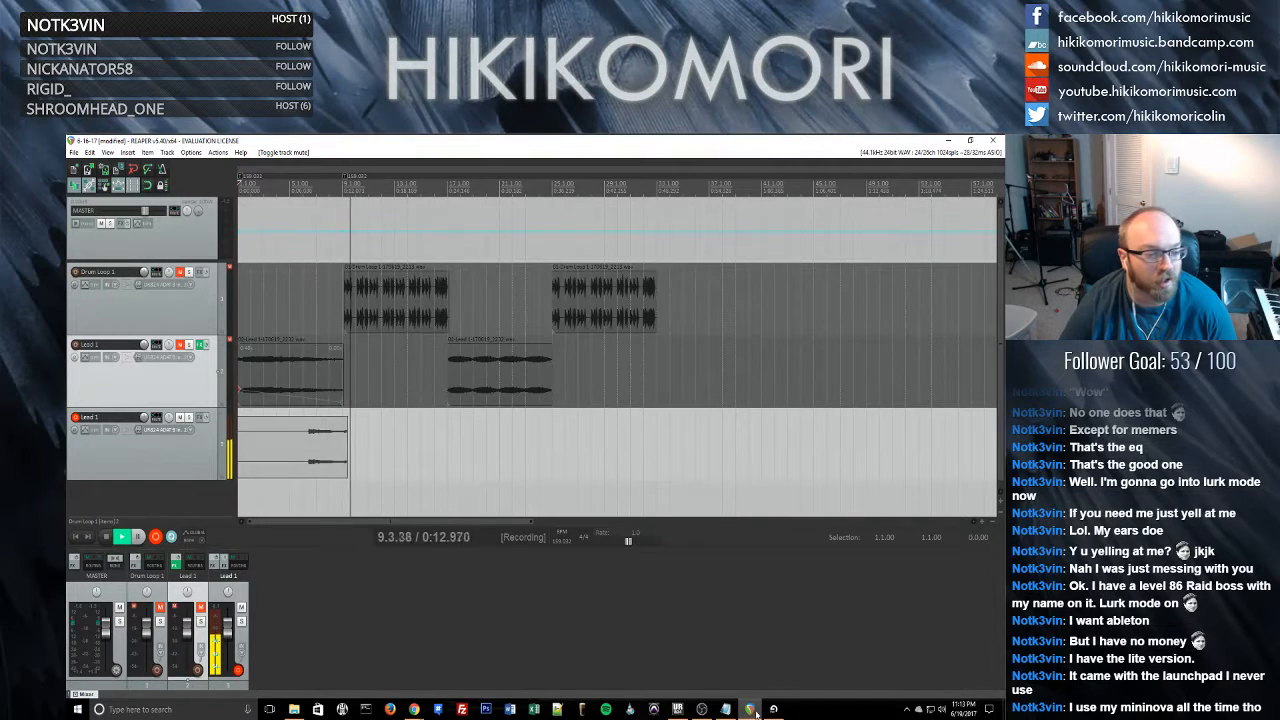
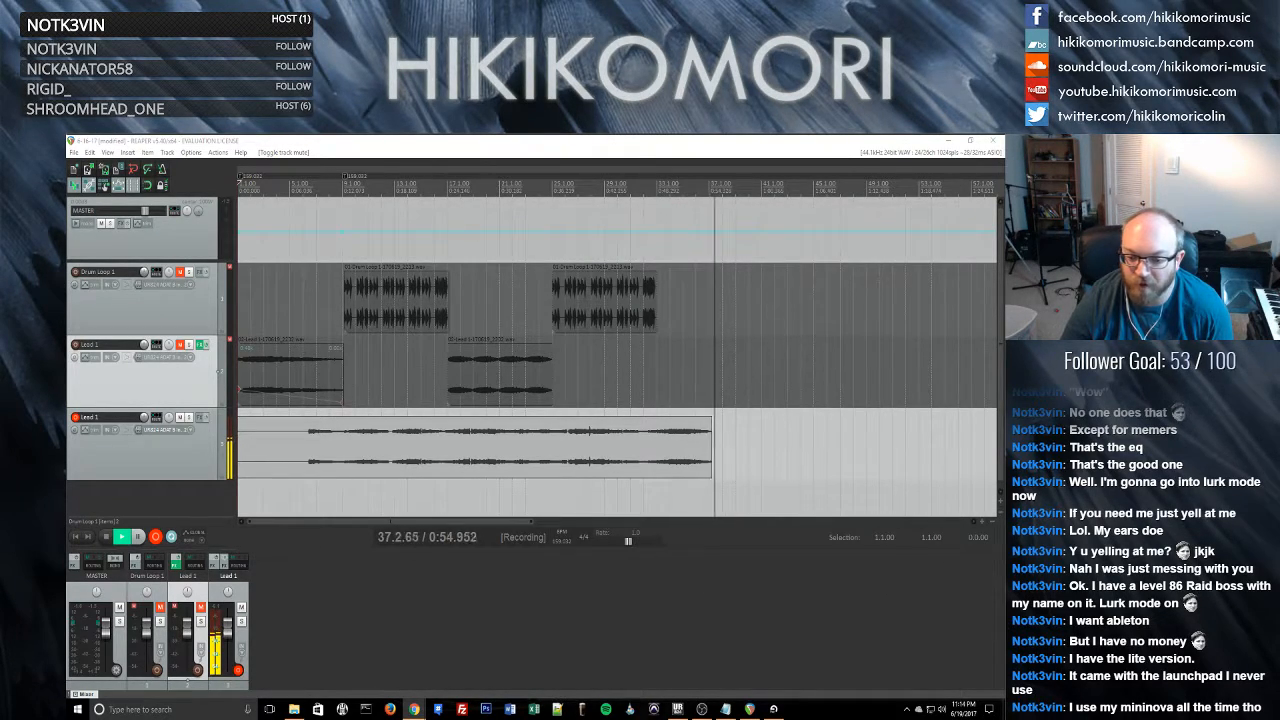
- Stop the REAPER recording and save the recorded file 03-Lead 1-170619_2313.wav
{"action": "left_click", "coordinate": [774, 709]}
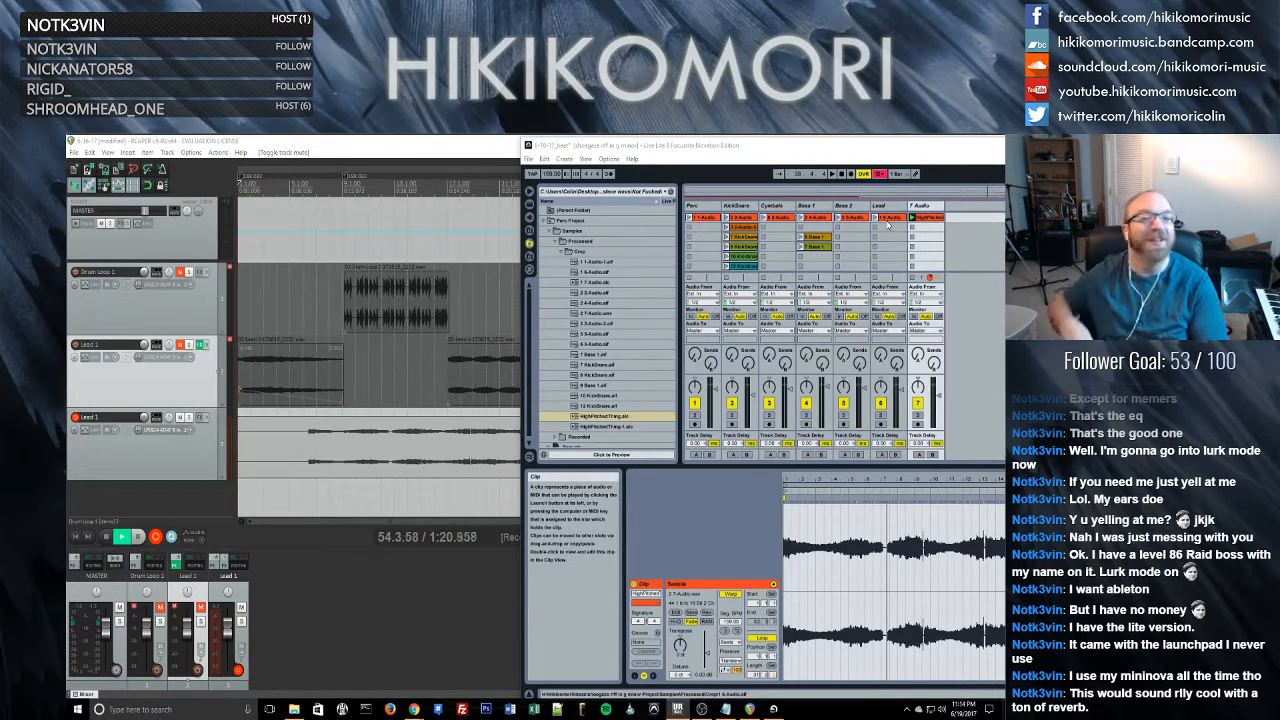
{"action": "left_click", "coordinate": [420, 504]}
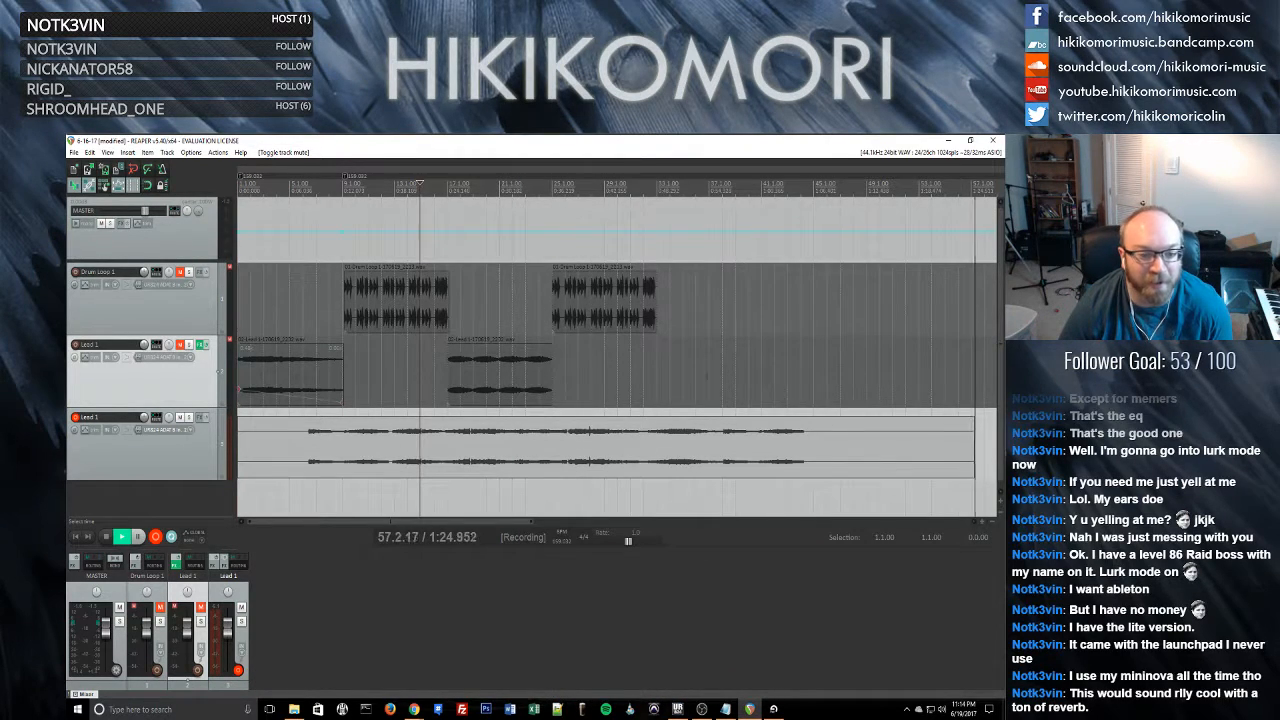
{"action": "key", "text": "space"}
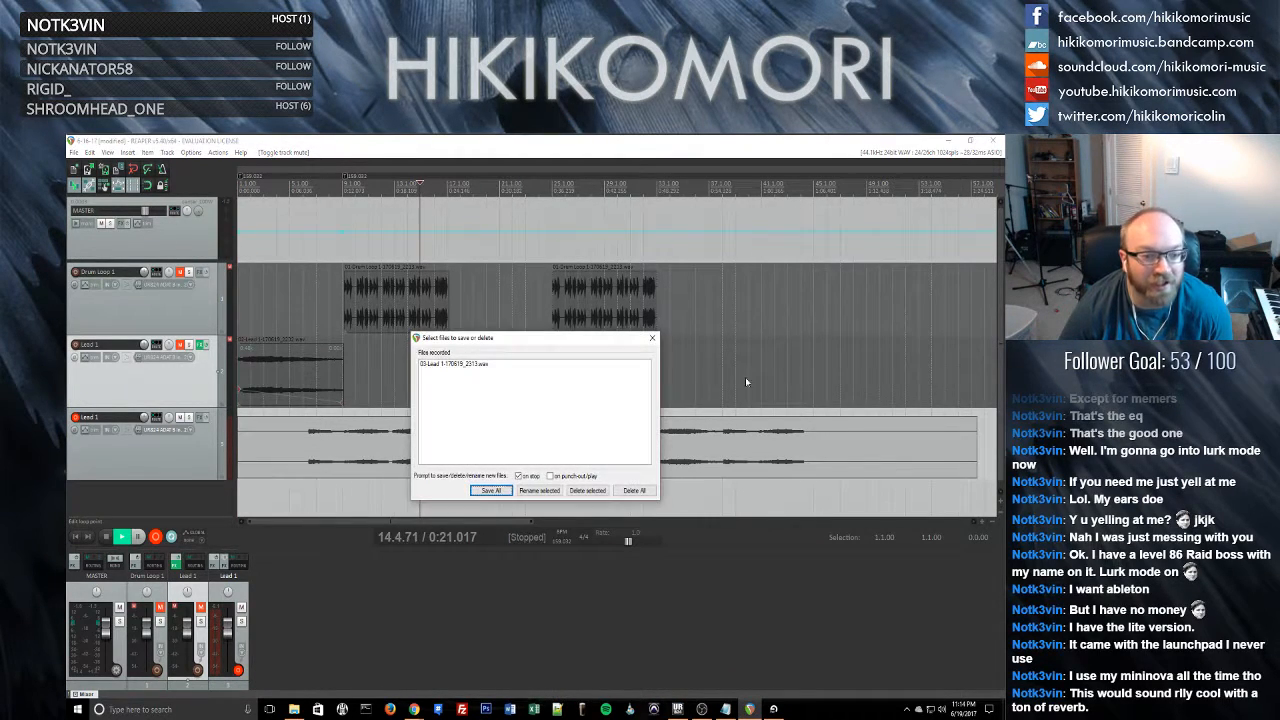
{"action": "left_click", "coordinate": [477, 491]}
- Cut the silence off the front of the new third-track recording and move the item to the project start
{"action": "left_click_drag", "start_coordinate": [241, 444], "coordinate": [308, 451]}
{"action": "key", "text": "Tab"}
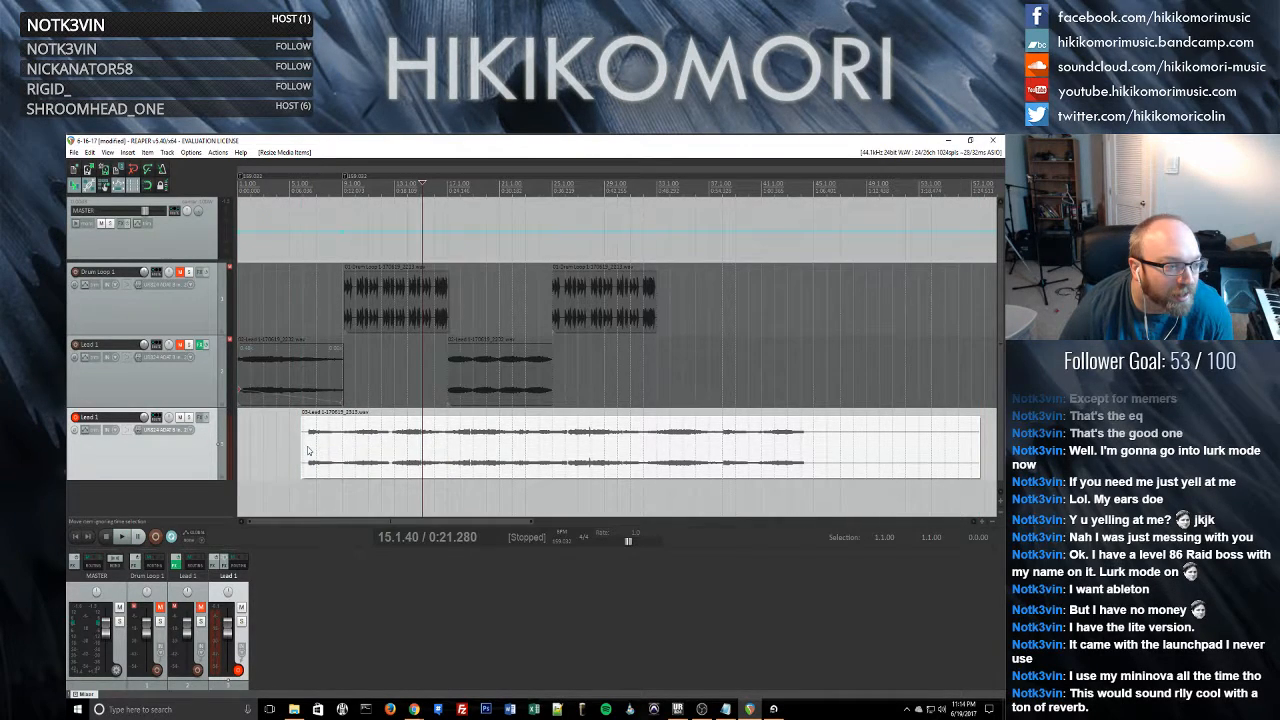
{"action": "left_click", "coordinate": [307, 441]}
{"action": "key", "text": "Tab"}
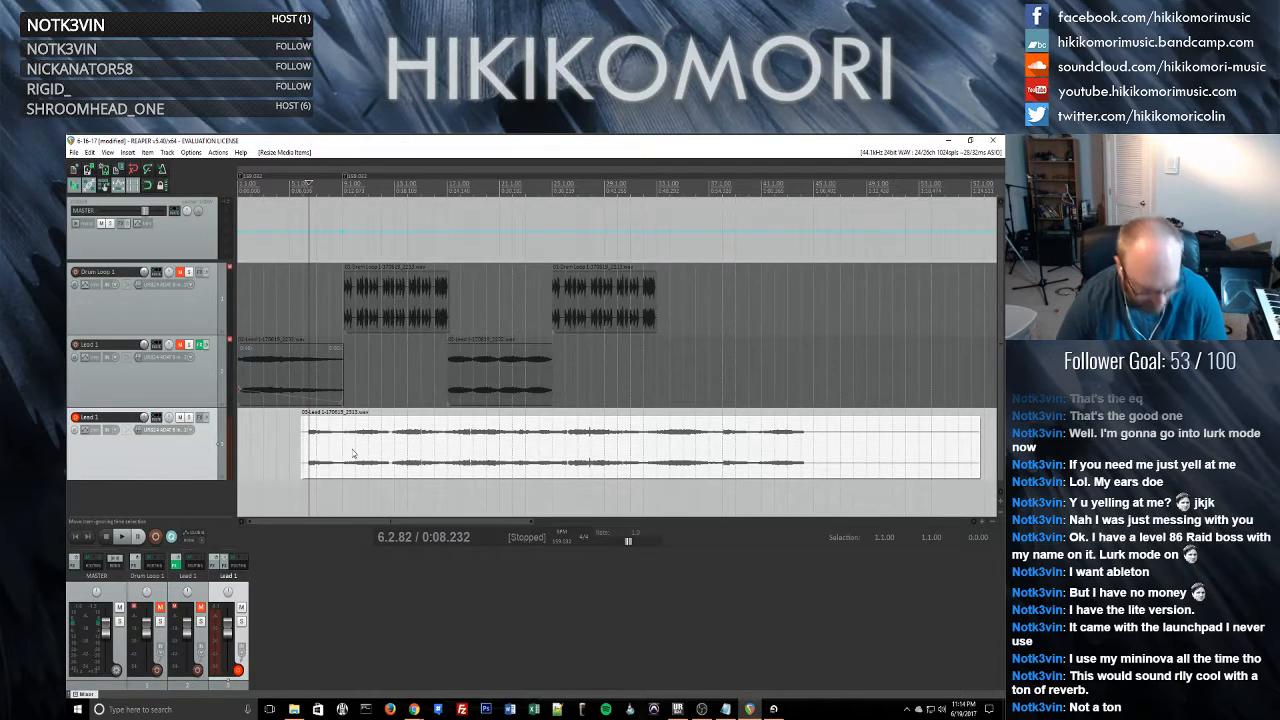
{"action": "key", "text": "s"}
{"action": "left_click", "coordinate": [307, 453]}
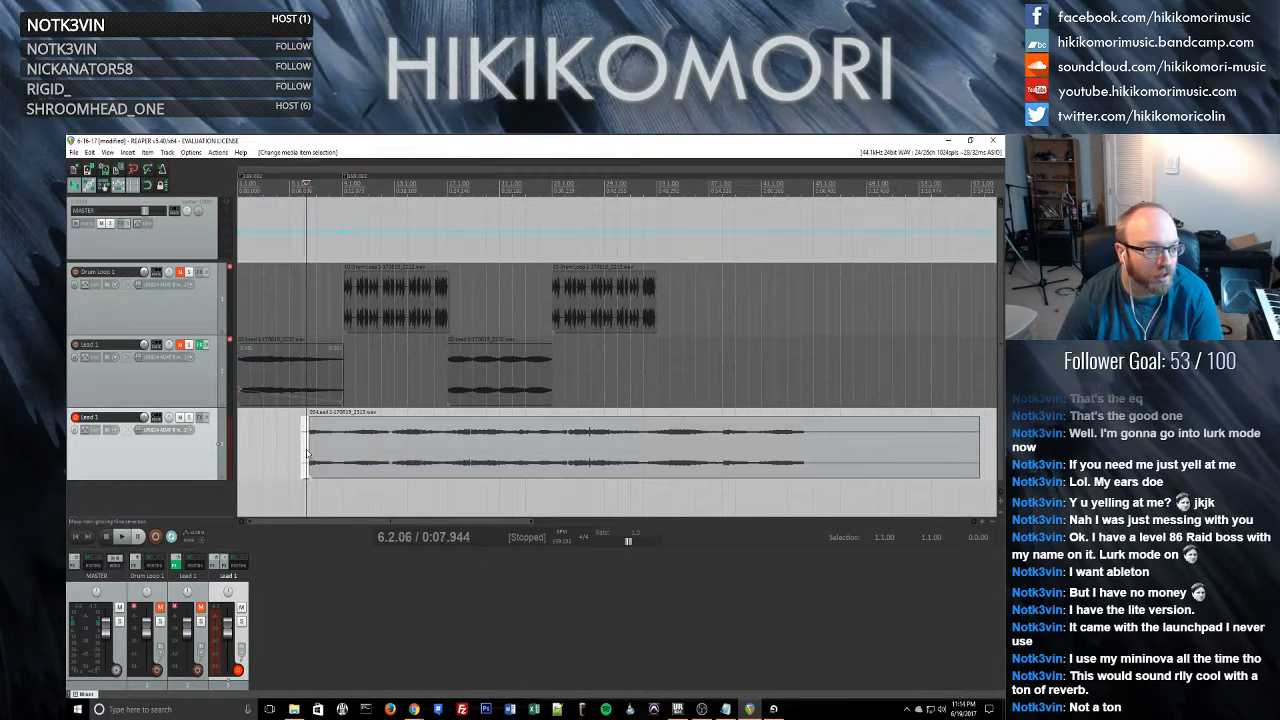
{"action": "key", "text": "Delete"}
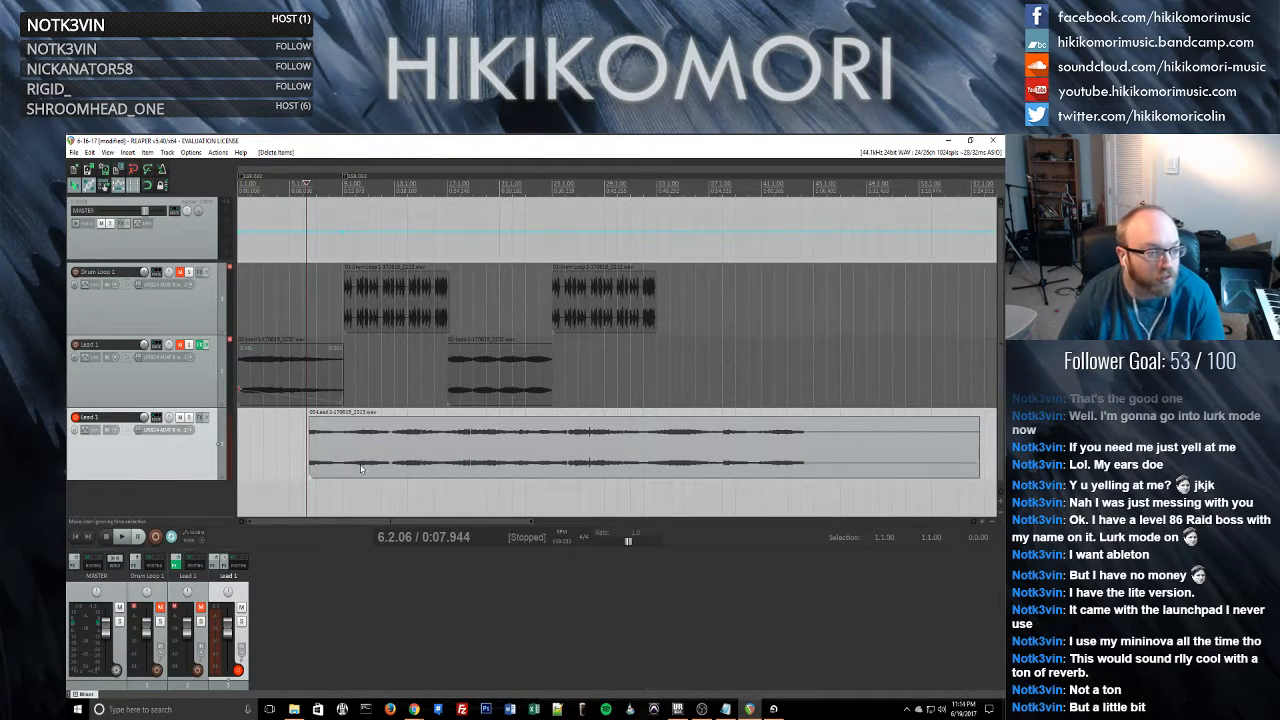
{"action": "left_click_drag", "start_coordinate": [361, 469], "coordinate": [290, 469]}
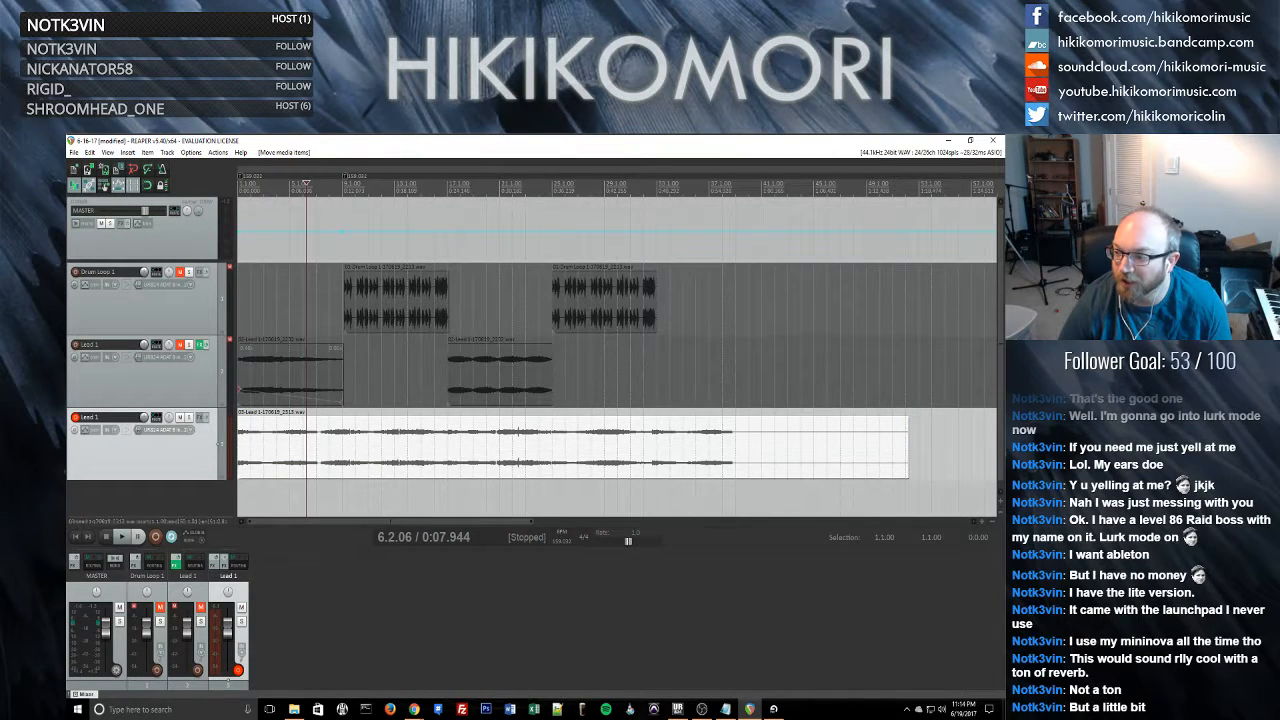
- Trim the silent tail off the third track's recording so the item ends where its audio stops
{"action": "key", "text": "alt+Tab"}
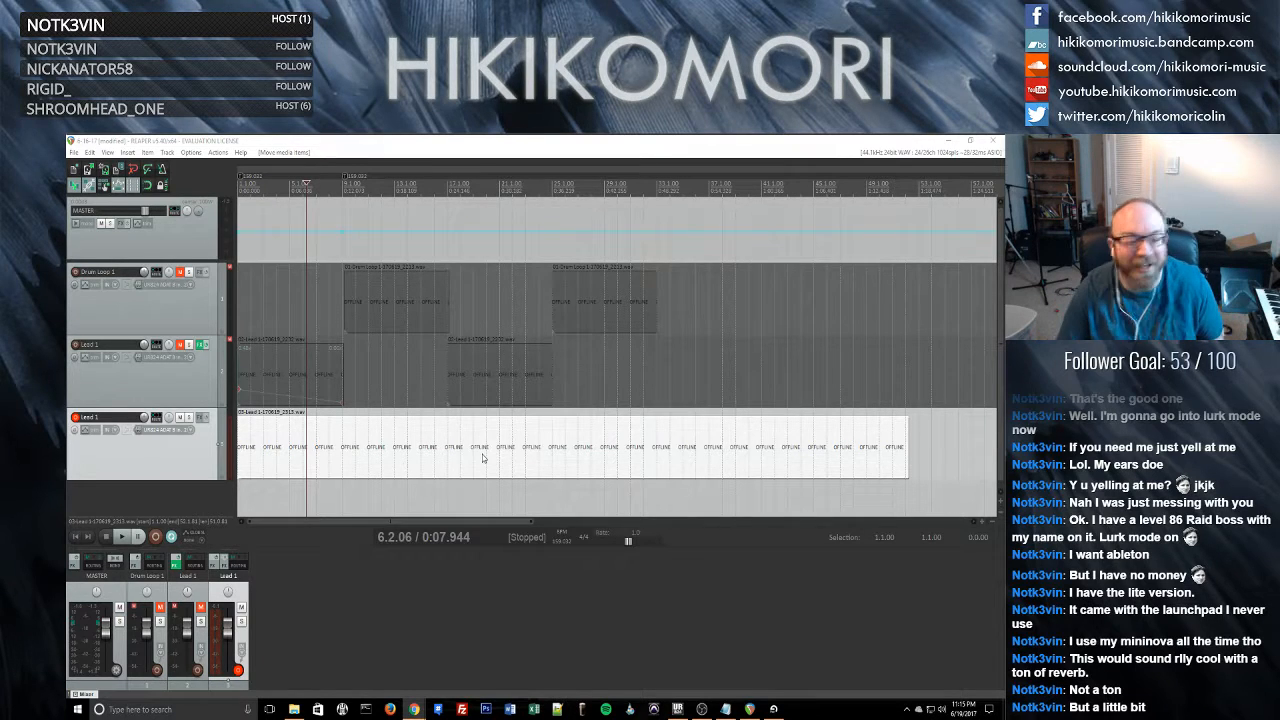
{"action": "left_click", "coordinate": [357, 447]}
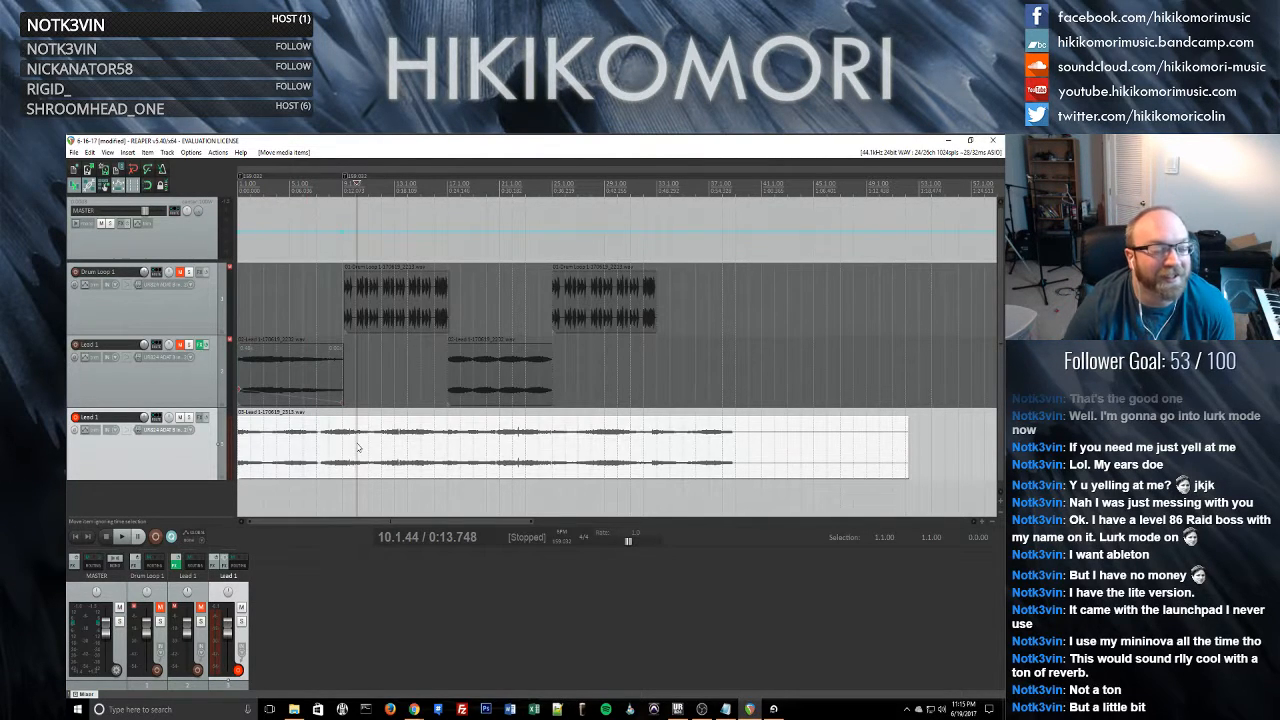
{"action": "left_click_drag", "start_coordinate": [908, 450], "coordinate": [733, 440]}
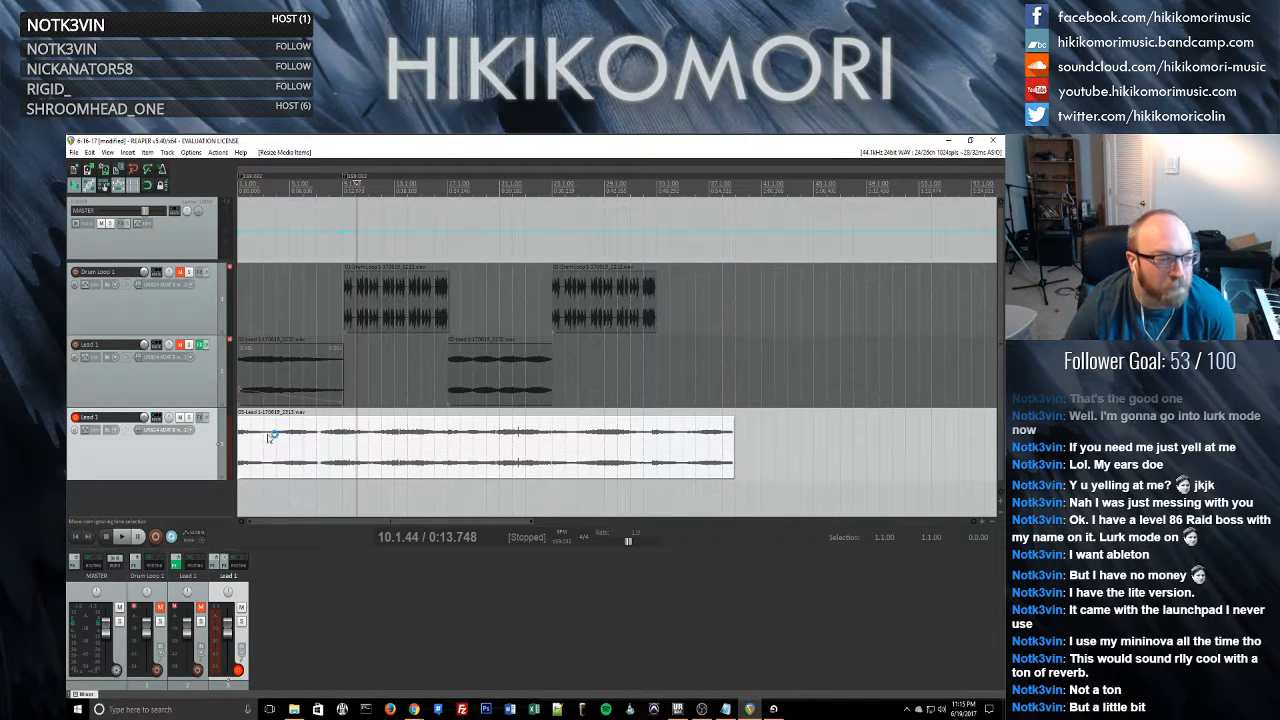
- Check the media item properties of the third track's recording, close them, and return the edit cursor to the project start
{"action": "double_click", "coordinate": [310, 447]}
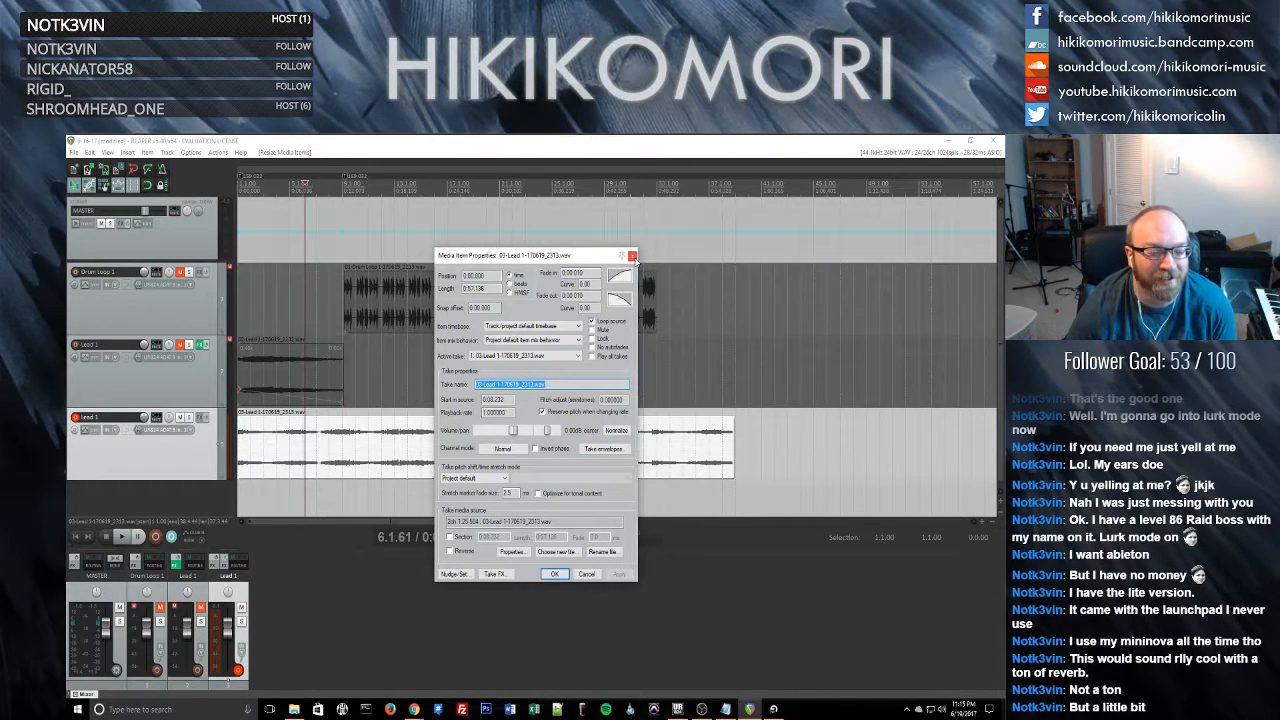
{"action": "left_click", "coordinate": [632, 256]}
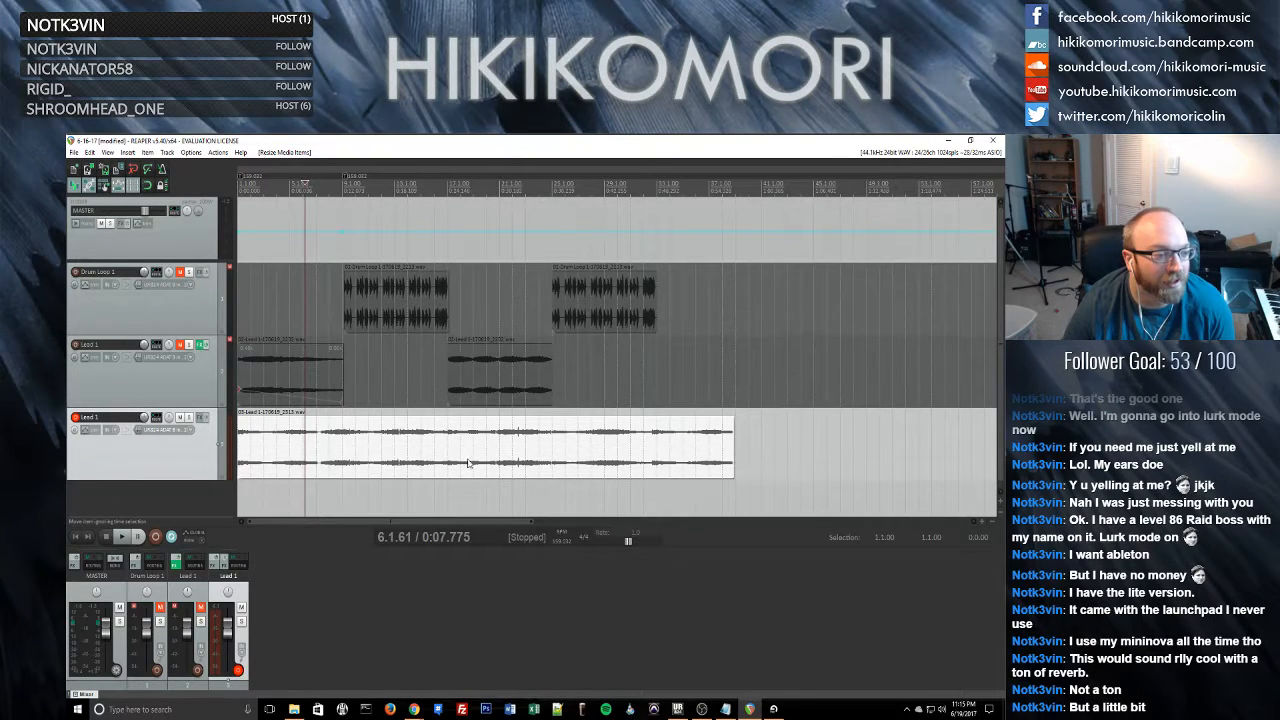
{"action": "left_click", "coordinate": [752, 465]}
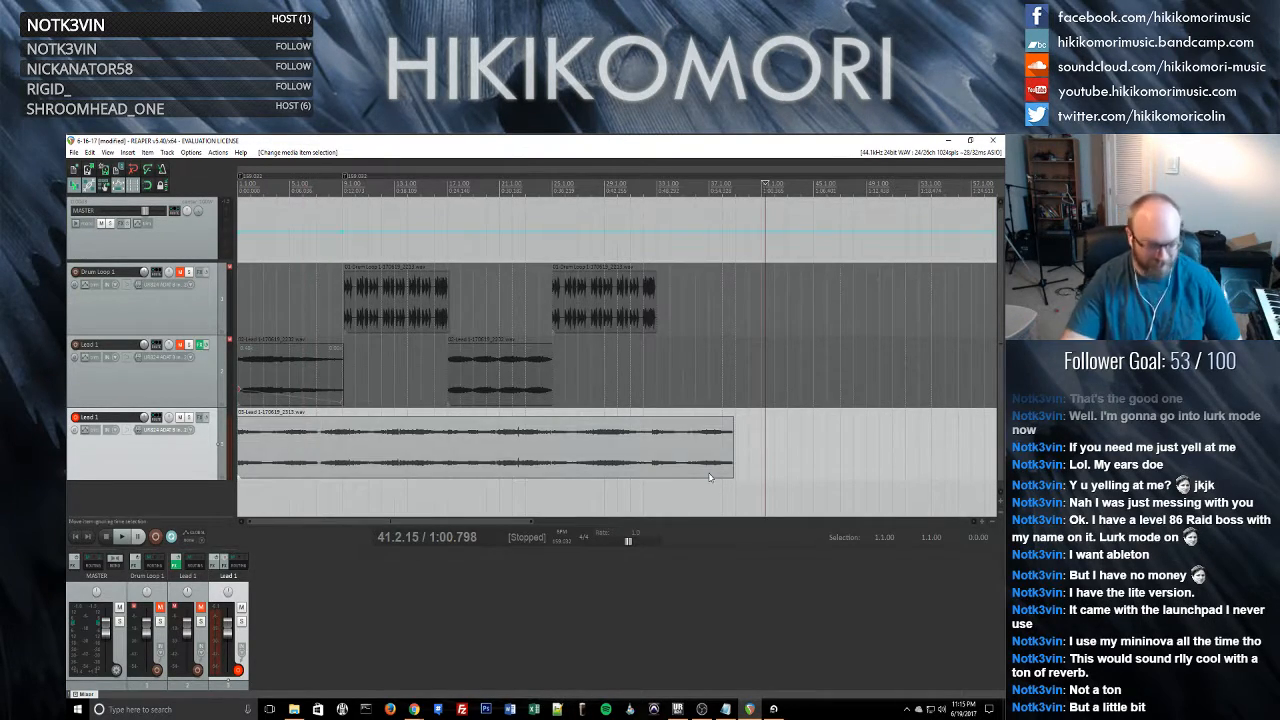
{"action": "left_click", "coordinate": [76, 537]}
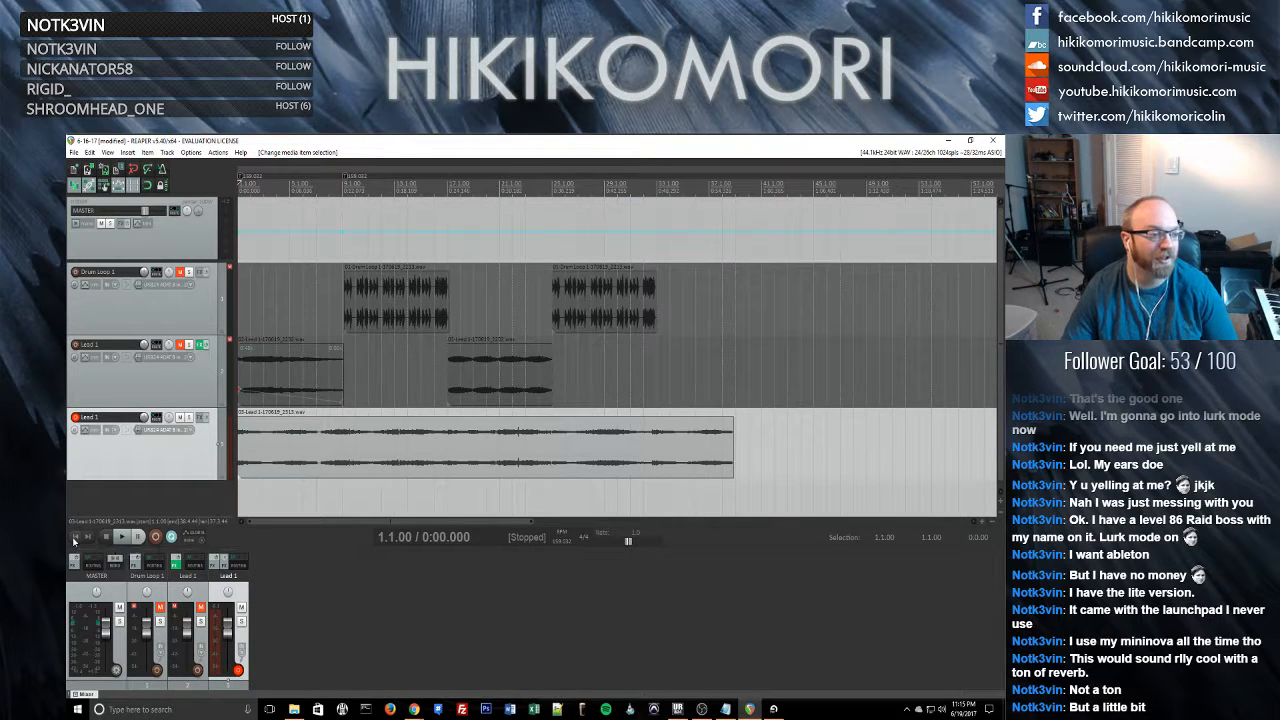
- Open the Add FX browser for the third track, Lead 1, and look through its VST, VSTi, VST3, VST3i and JS plugin lists
{"action": "left_click", "coordinate": [201, 417]}
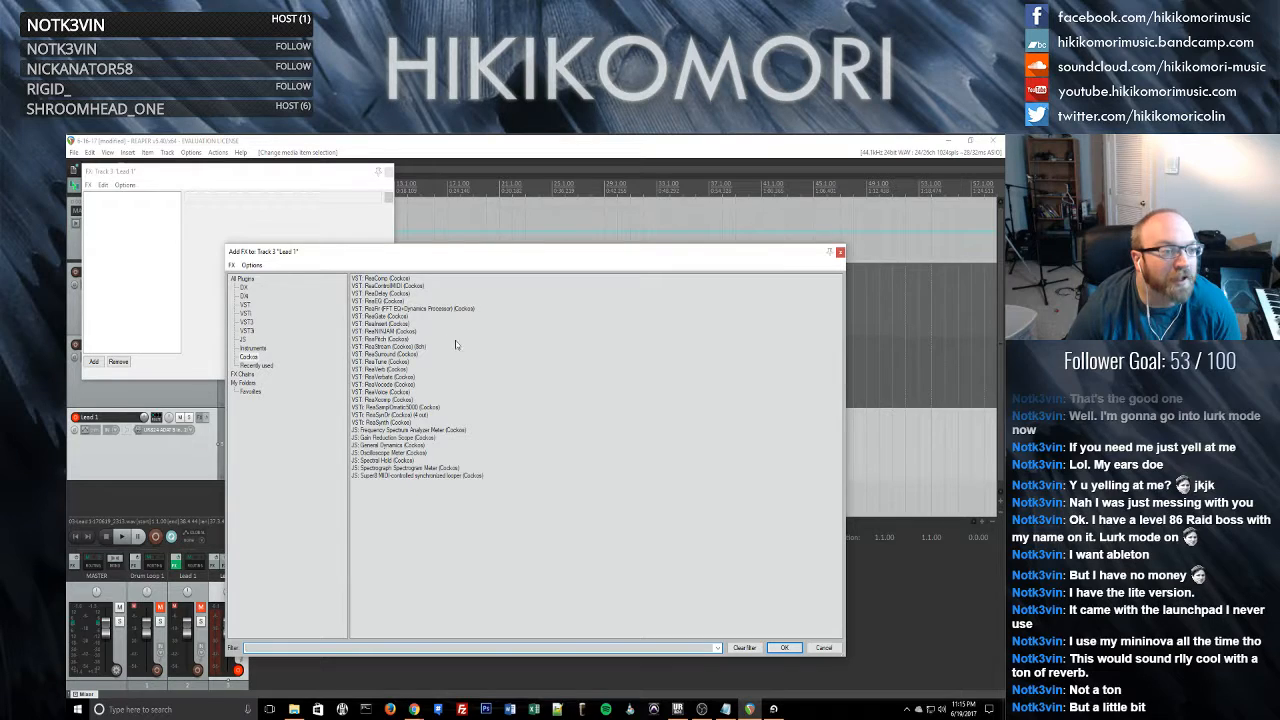
{"action": "left_click", "coordinate": [254, 295]}
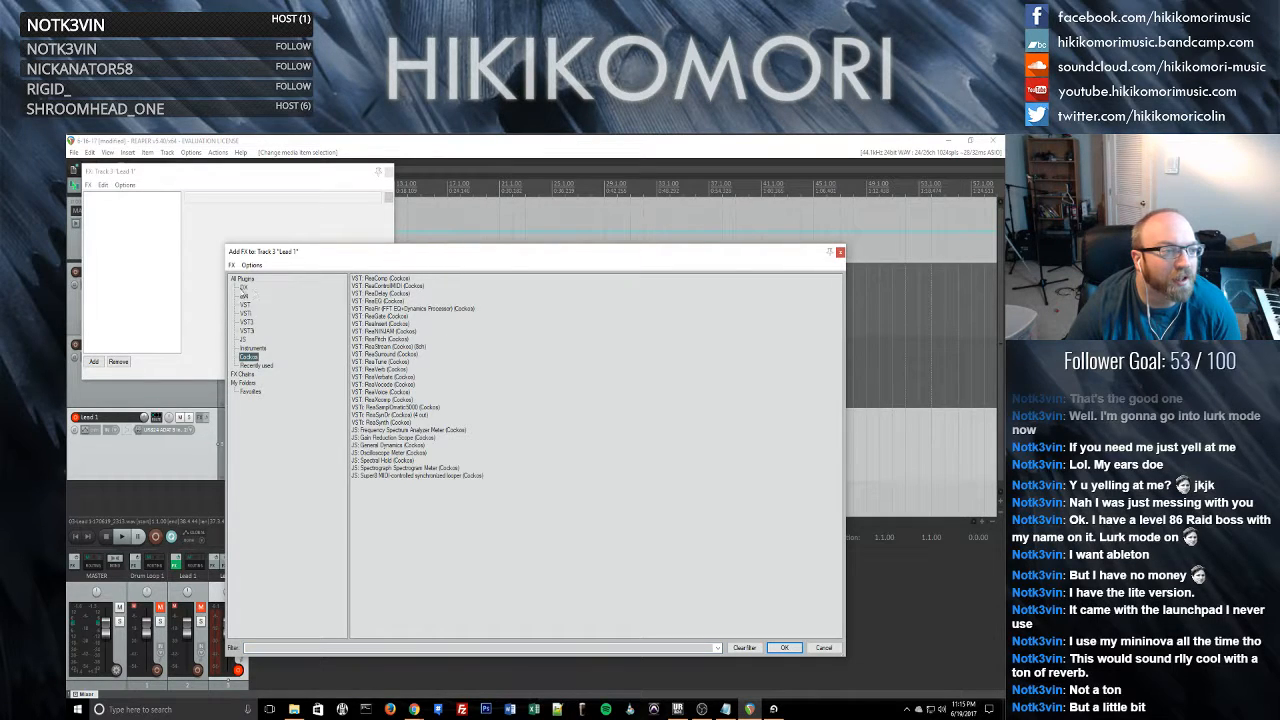
{"action": "left_click", "coordinate": [252, 290]}
{"action": "left_click", "coordinate": [247, 298]}
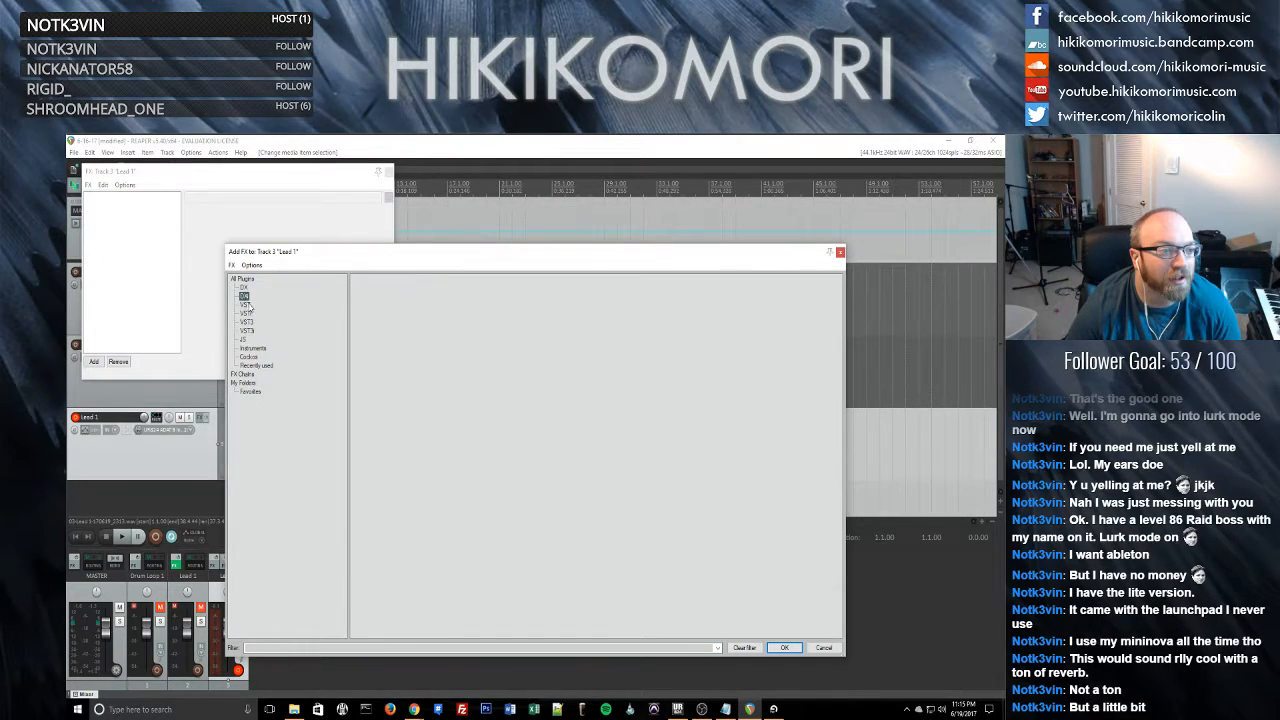
{"action": "left_click", "coordinate": [245, 304]}
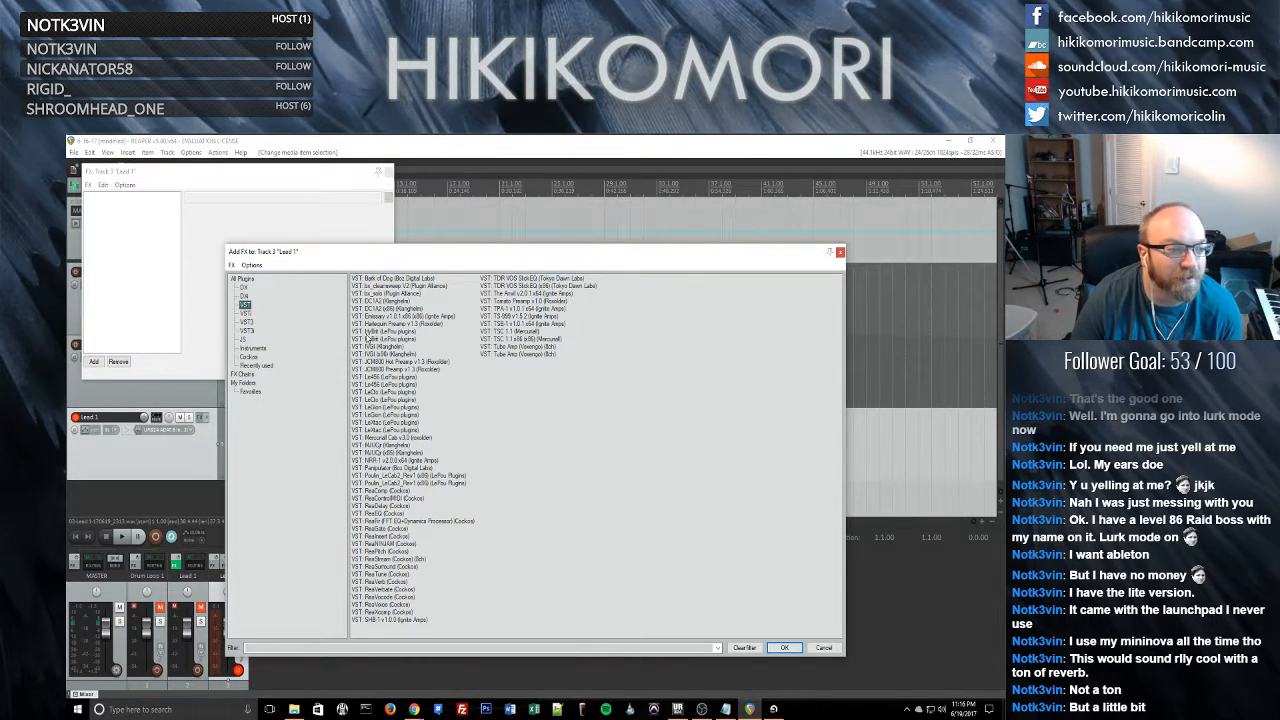
{"action": "left_click", "coordinate": [245, 314]}
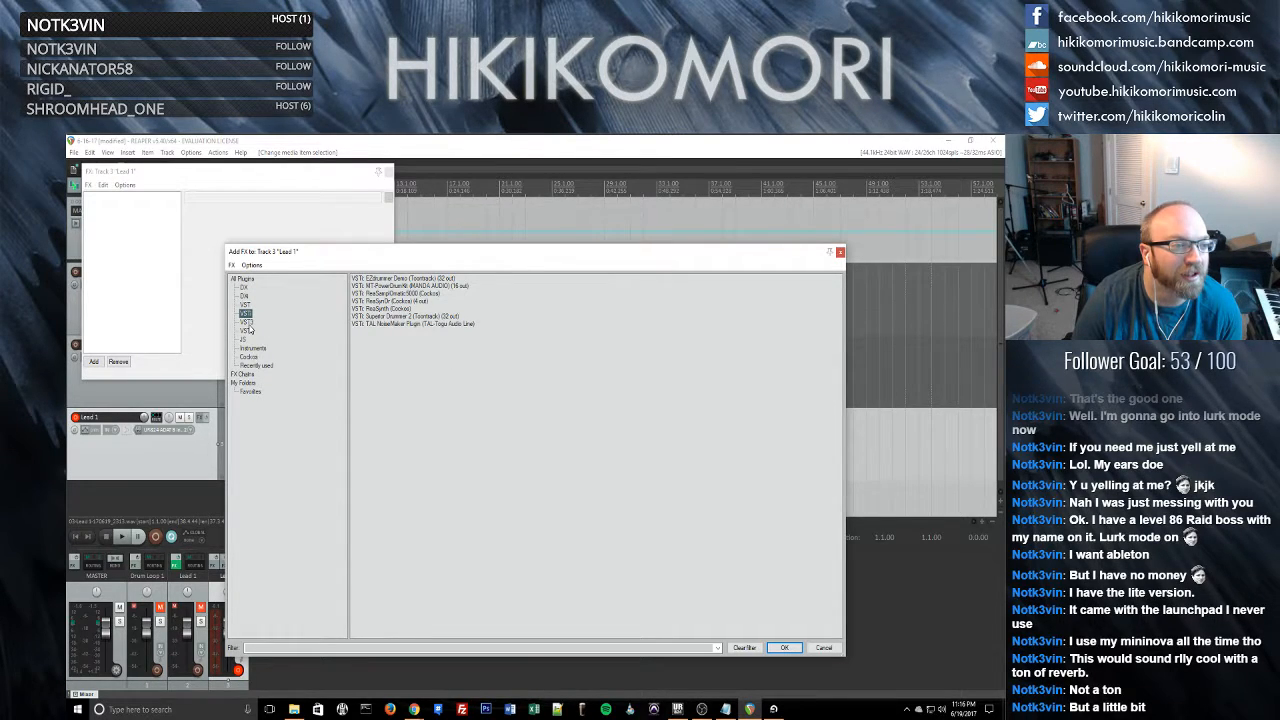
{"action": "left_click", "coordinate": [247, 323]}
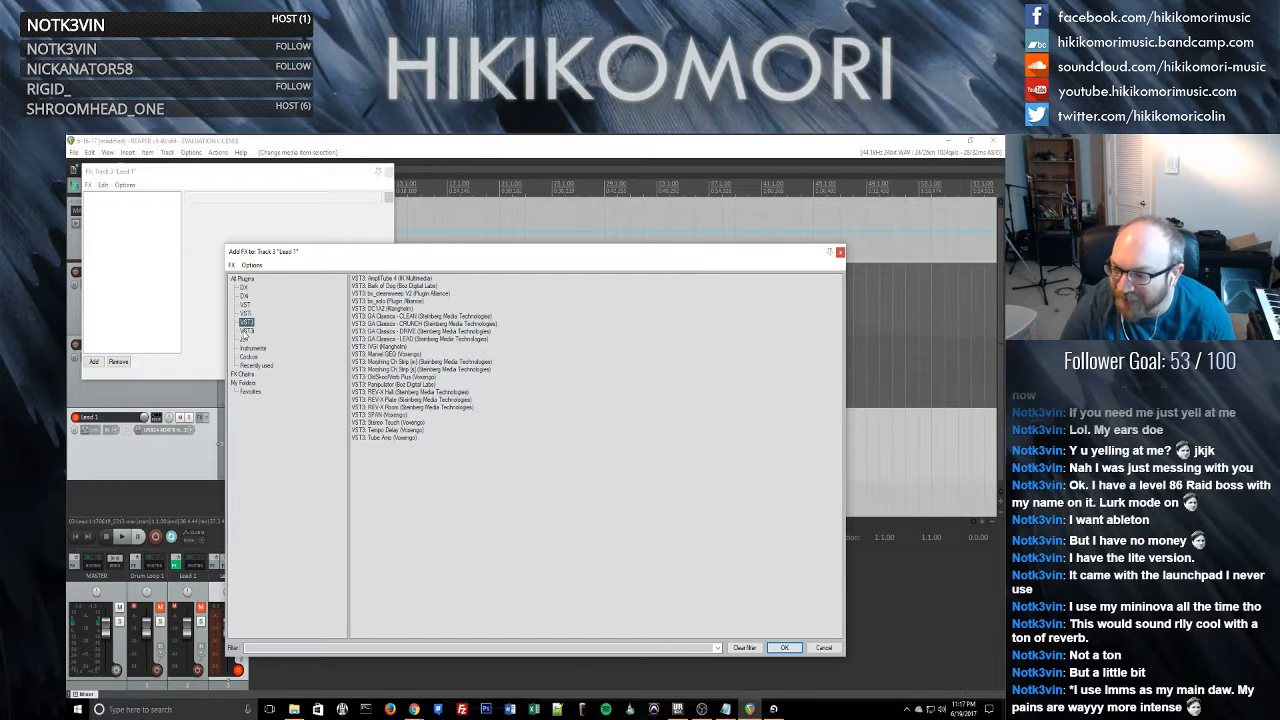
{"action": "left_click", "coordinate": [251, 331]}
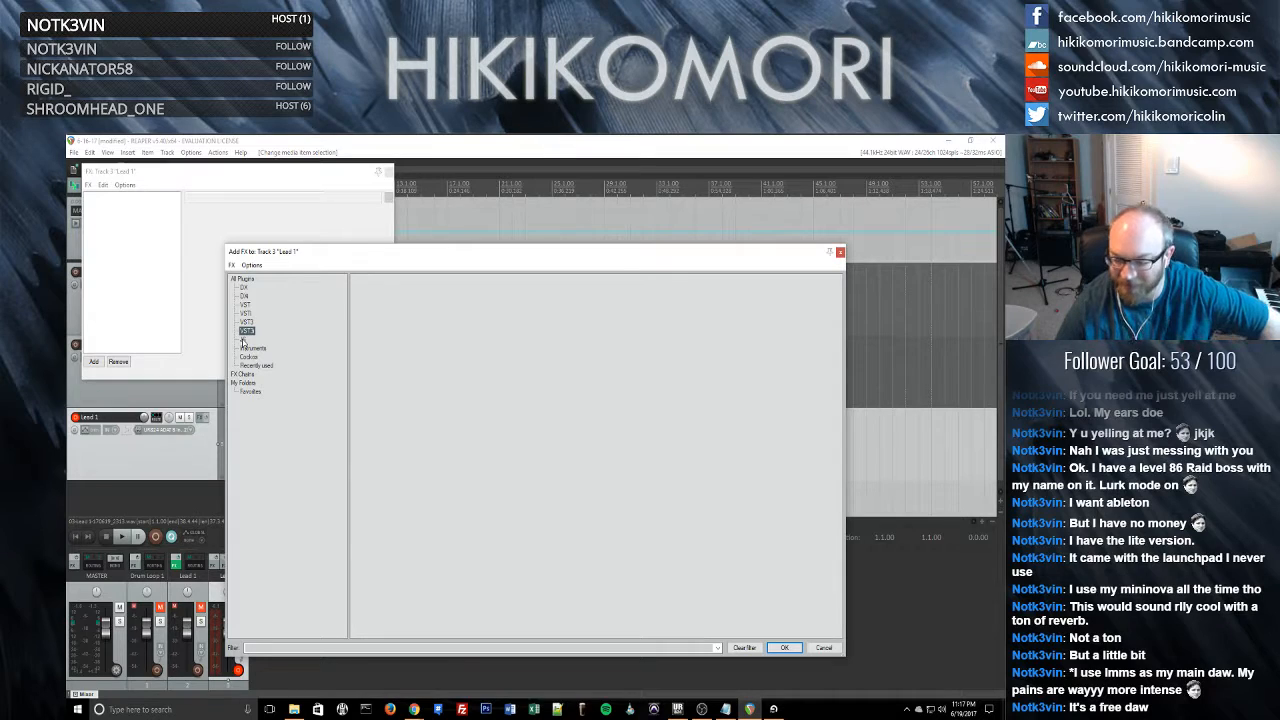
{"action": "left_click", "coordinate": [243, 340]}
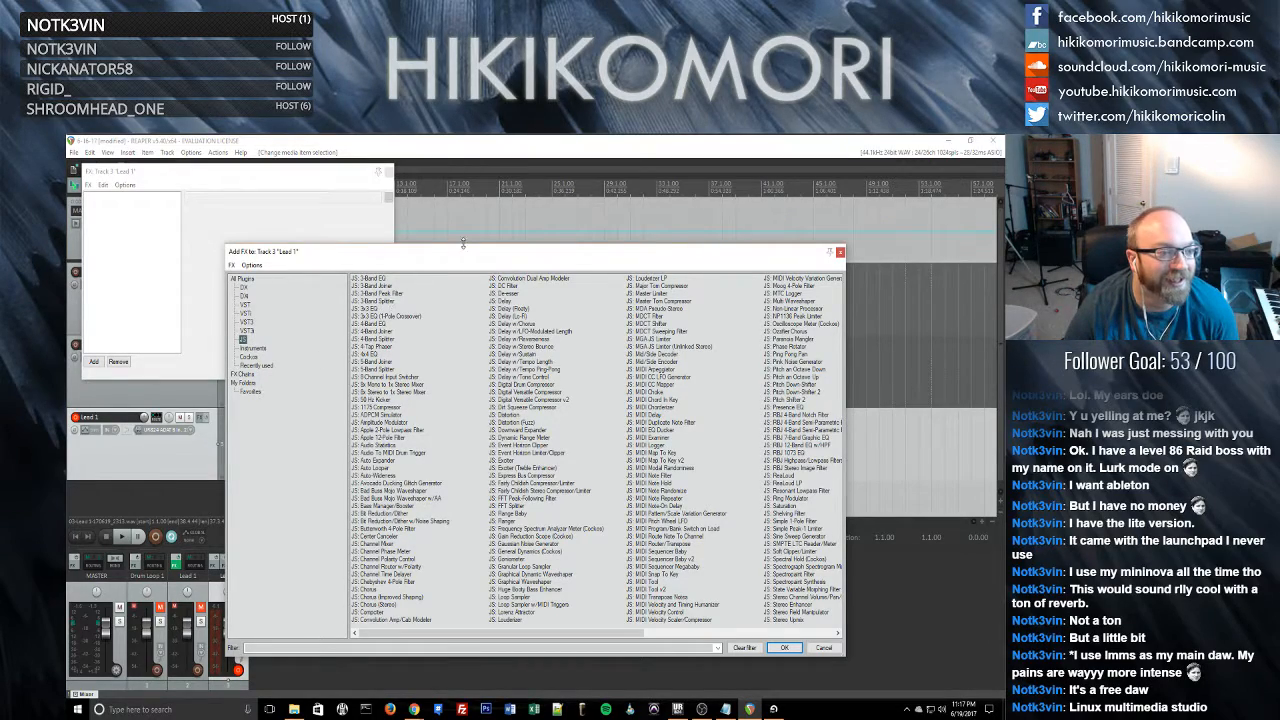
{"action": "left_click_drag", "start_coordinate": [462, 252], "coordinate": [469, 245]}
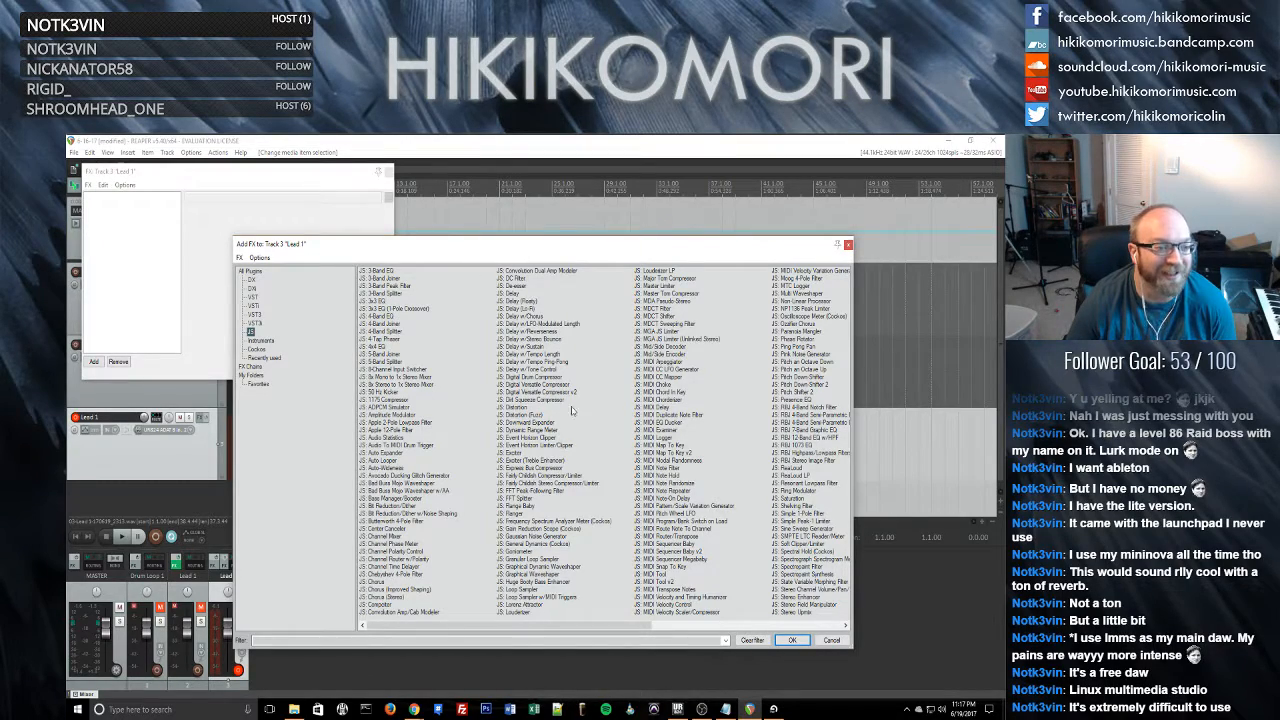
{"action": "scroll", "coordinate": [588, 519], "scroll_direction": "down", "scroll_amount": 2}
{"action": "scroll", "coordinate": [588, 519], "scroll_direction": "up", "scroll_amount": 3}
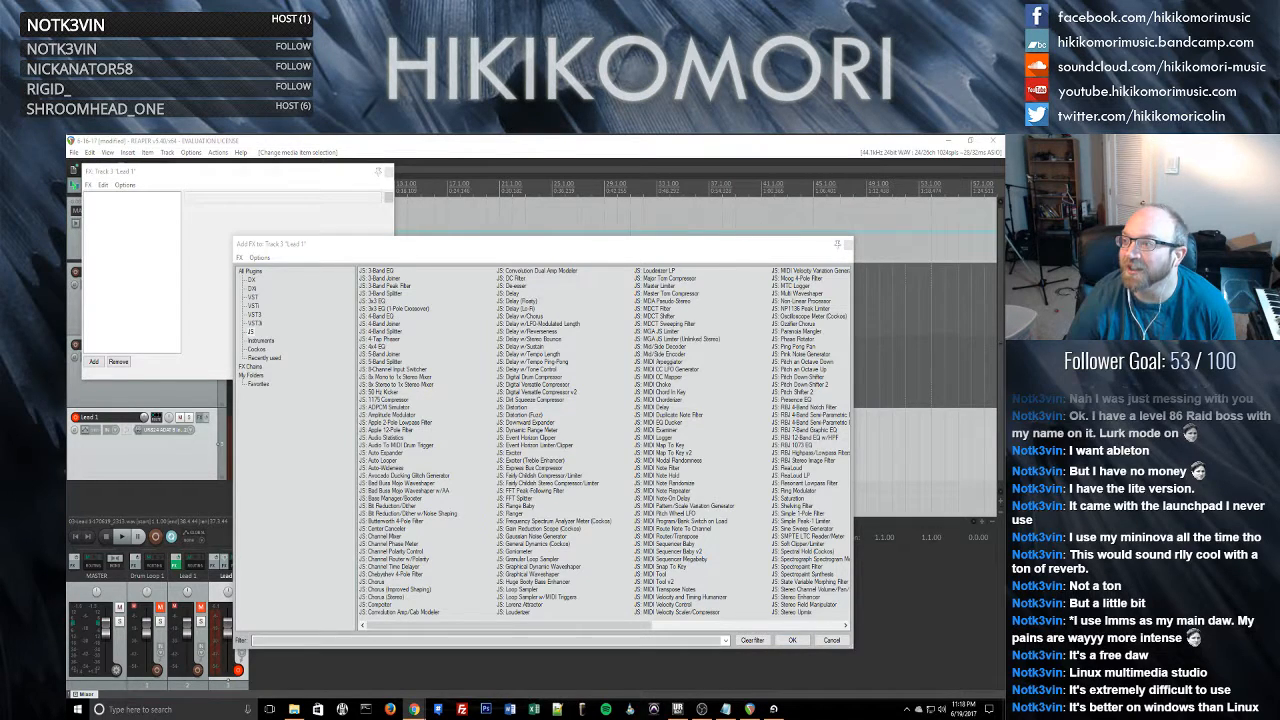
- Switch to Chrome, search Google for "imms daw", correct the query to "lmms daw", and open the LMMS home page
{"action": "left_click_drag", "start_coordinate": [1003, 140], "coordinate": [684, 136]}
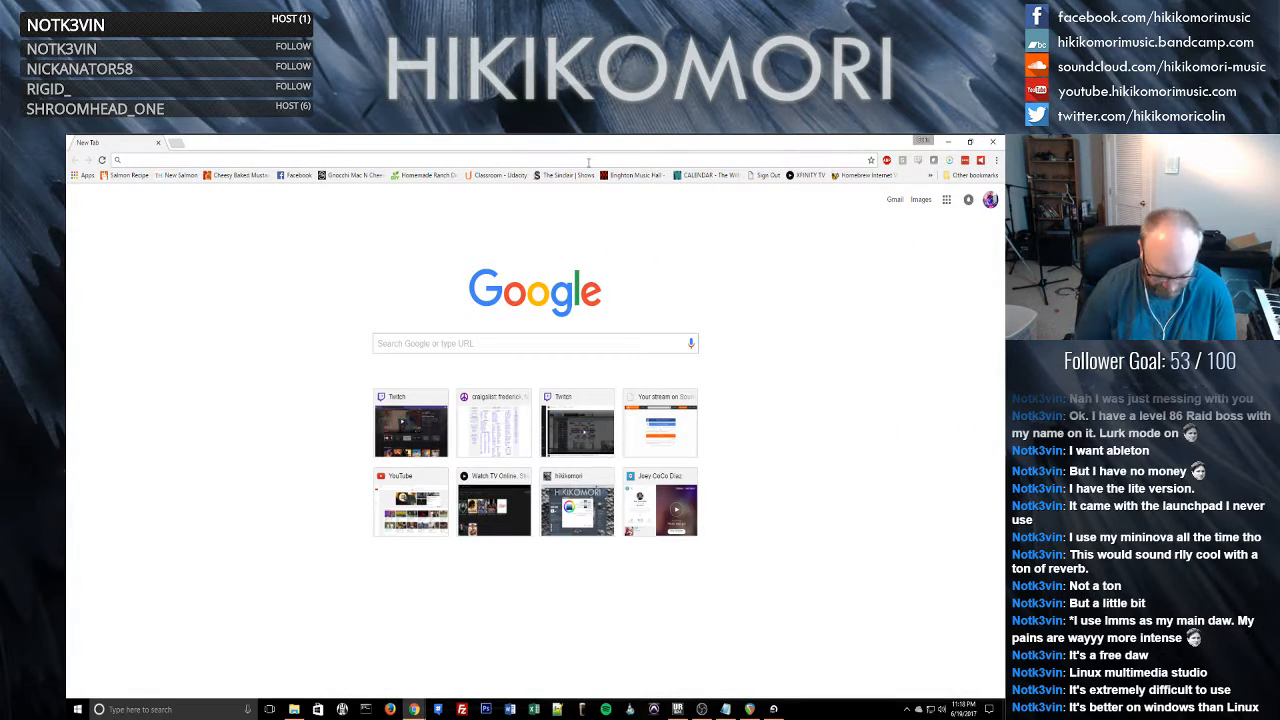
{"action": "type", "text": "imms"}
{"action": "type", "text": " daw"}
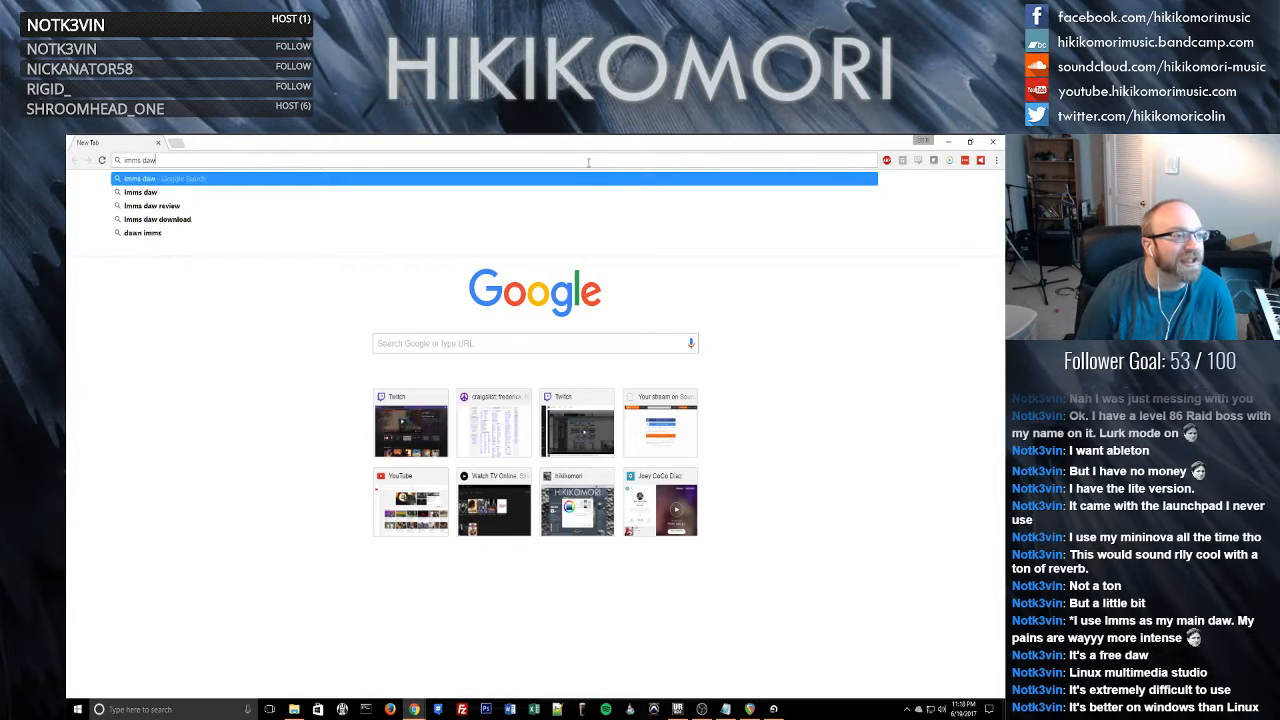
{"action": "key", "text": "Return"}
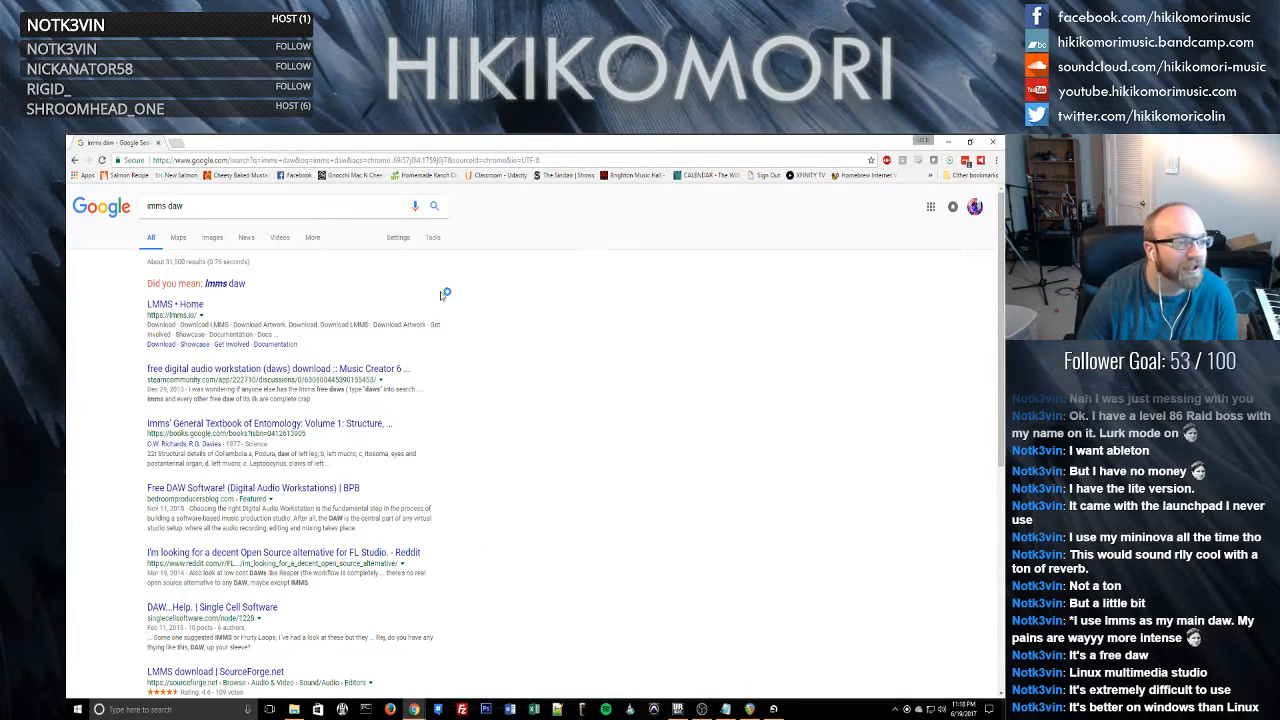
{"action": "left_click", "coordinate": [225, 284]}
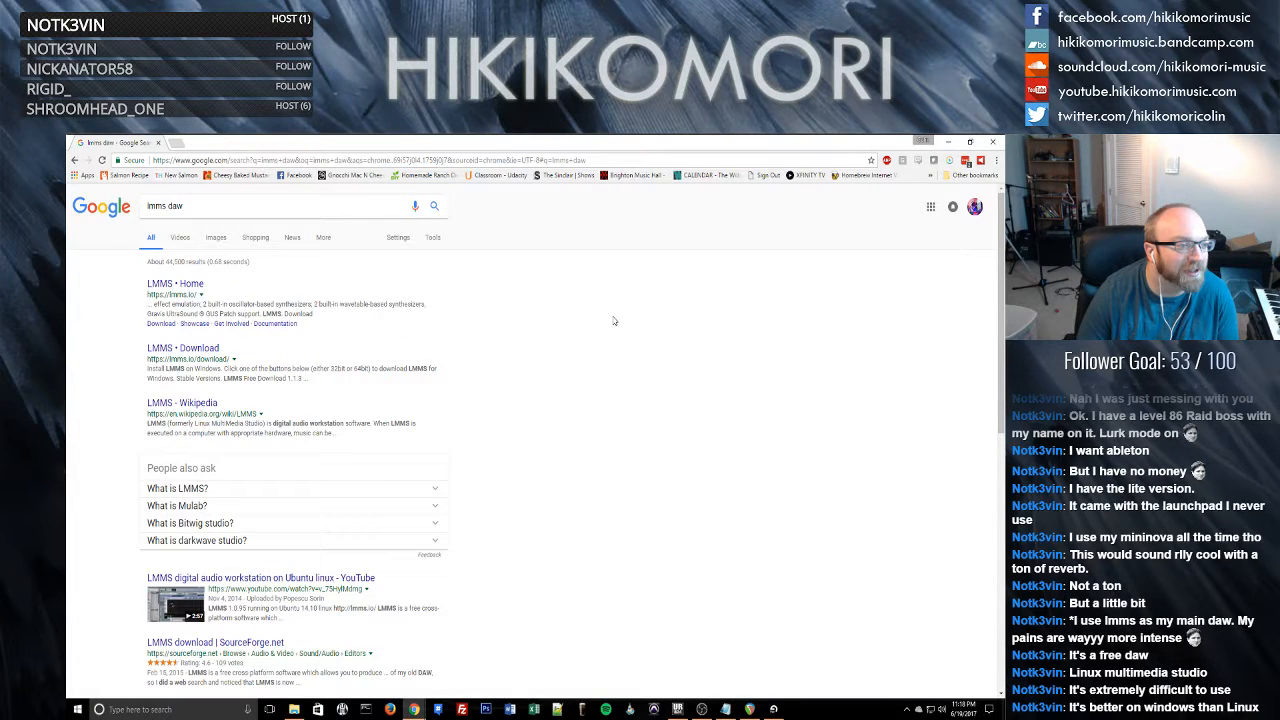
{"action": "left_click", "coordinate": [192, 288]}
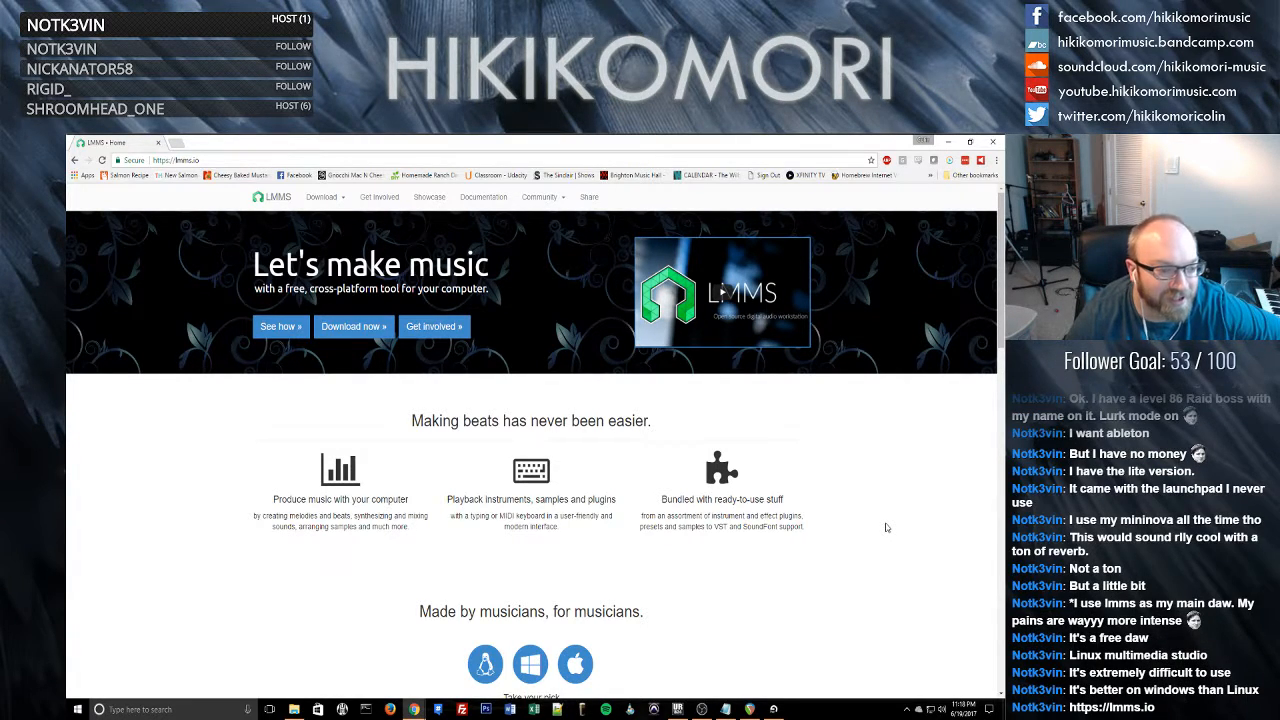
- Look through the LMMS home page, enlarging the Overall Project and Native Instruments screenshots, and return to the page's start
{"action": "scroll", "coordinate": [897, 529], "scroll_direction": "down", "scroll_amount": 7}
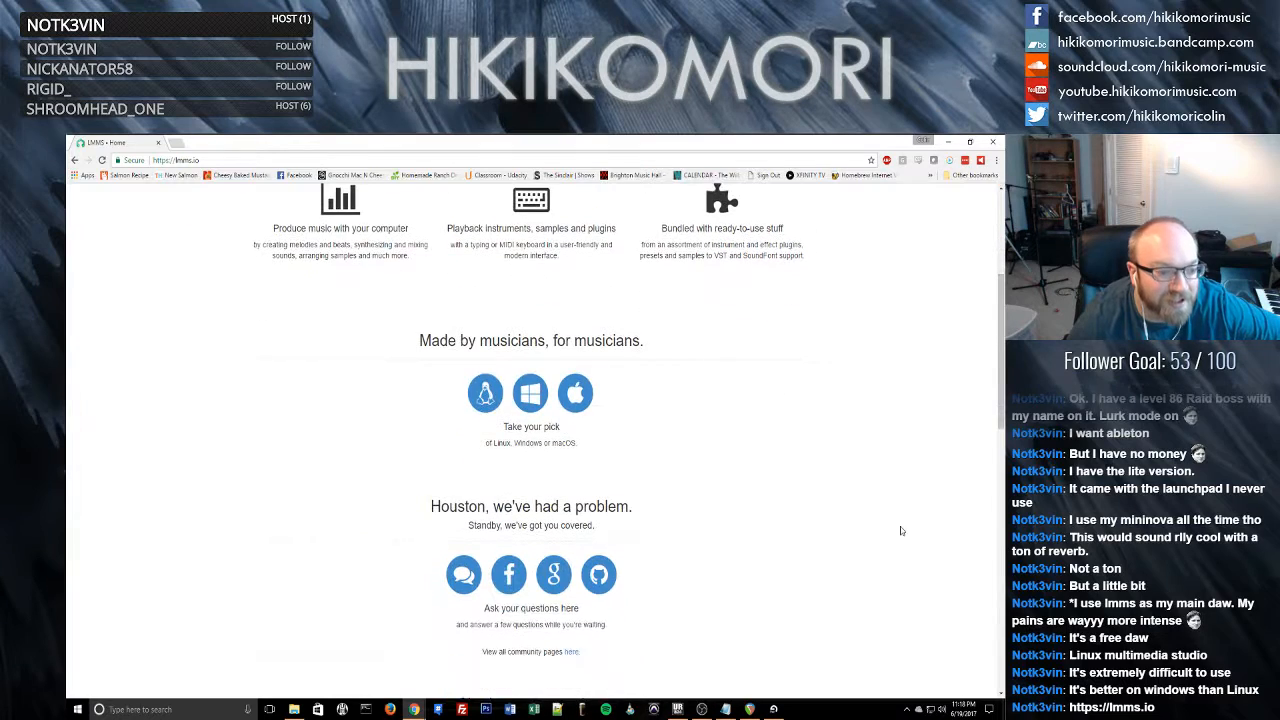
{"action": "scroll", "coordinate": [856, 523], "scroll_direction": "down", "scroll_amount": 3}
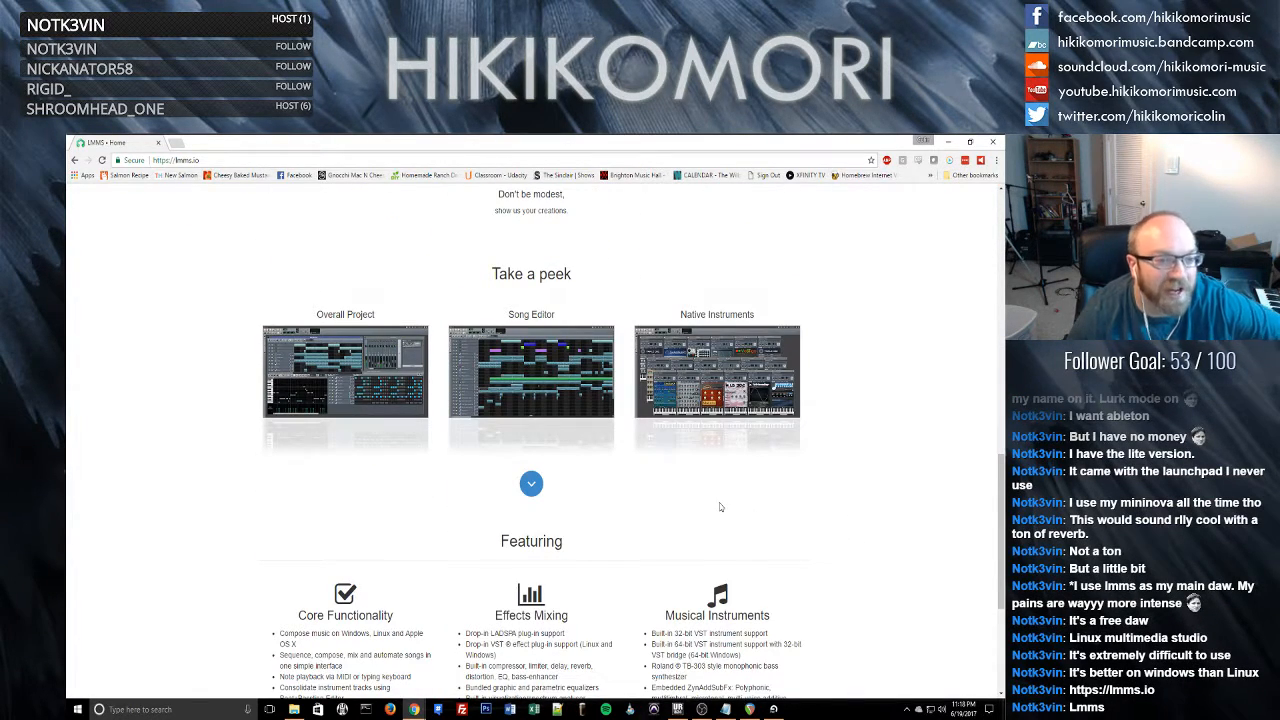
{"action": "left_click", "coordinate": [385, 410]}
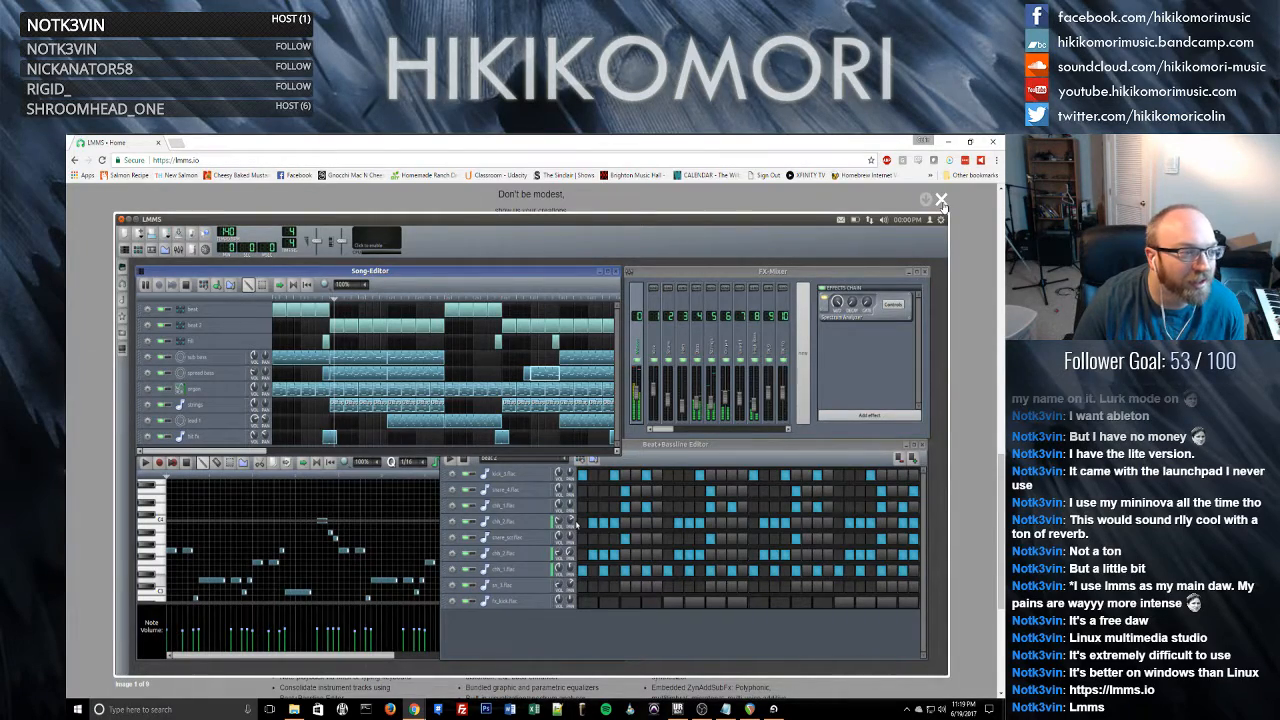
{"action": "left_click", "coordinate": [941, 200]}
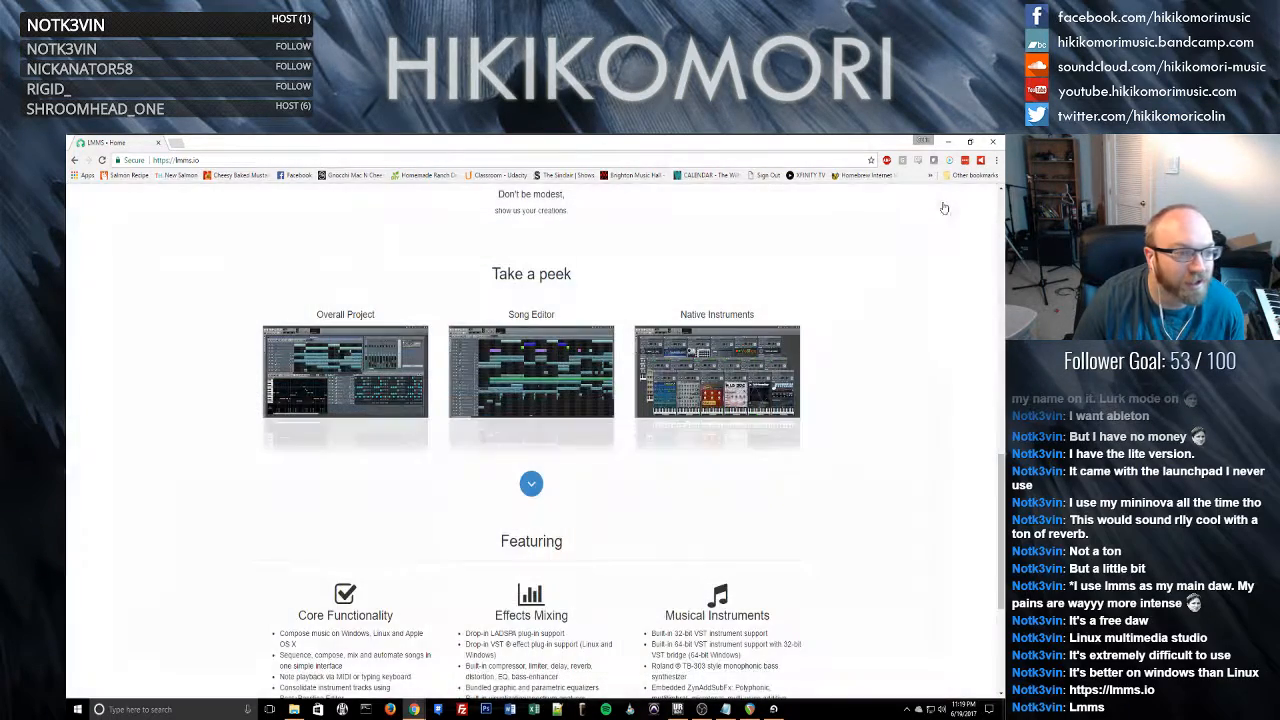
{"action": "left_click", "coordinate": [718, 380]}
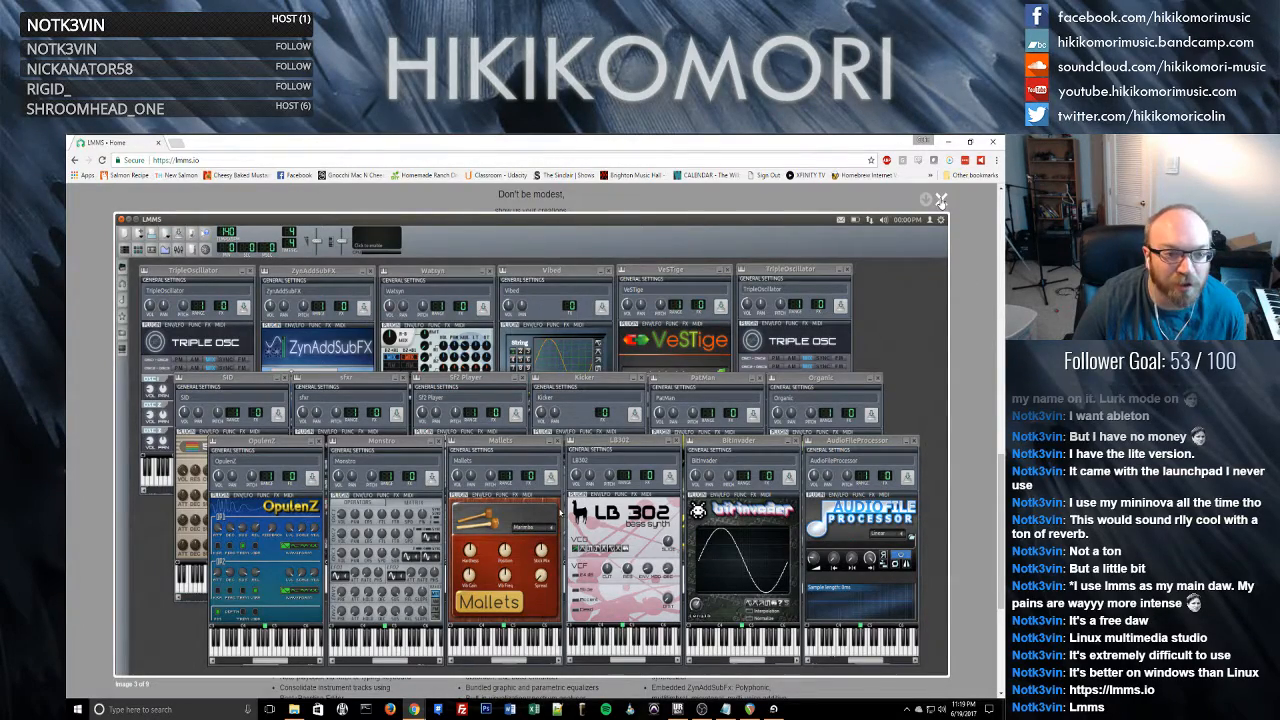
{"action": "left_click", "coordinate": [940, 200]}
{"action": "scroll", "coordinate": [943, 477], "scroll_direction": "up", "scroll_amount": 5}
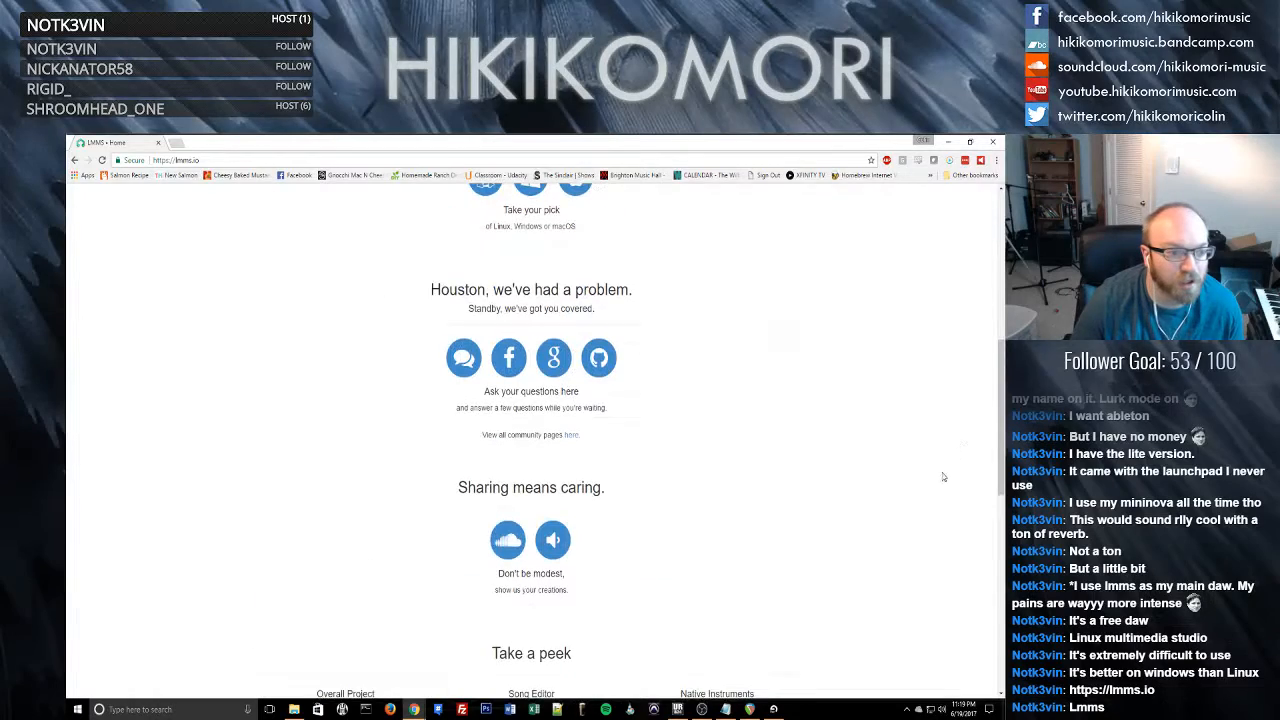
{"action": "scroll", "coordinate": [940, 480], "scroll_direction": "up", "scroll_amount": 5}
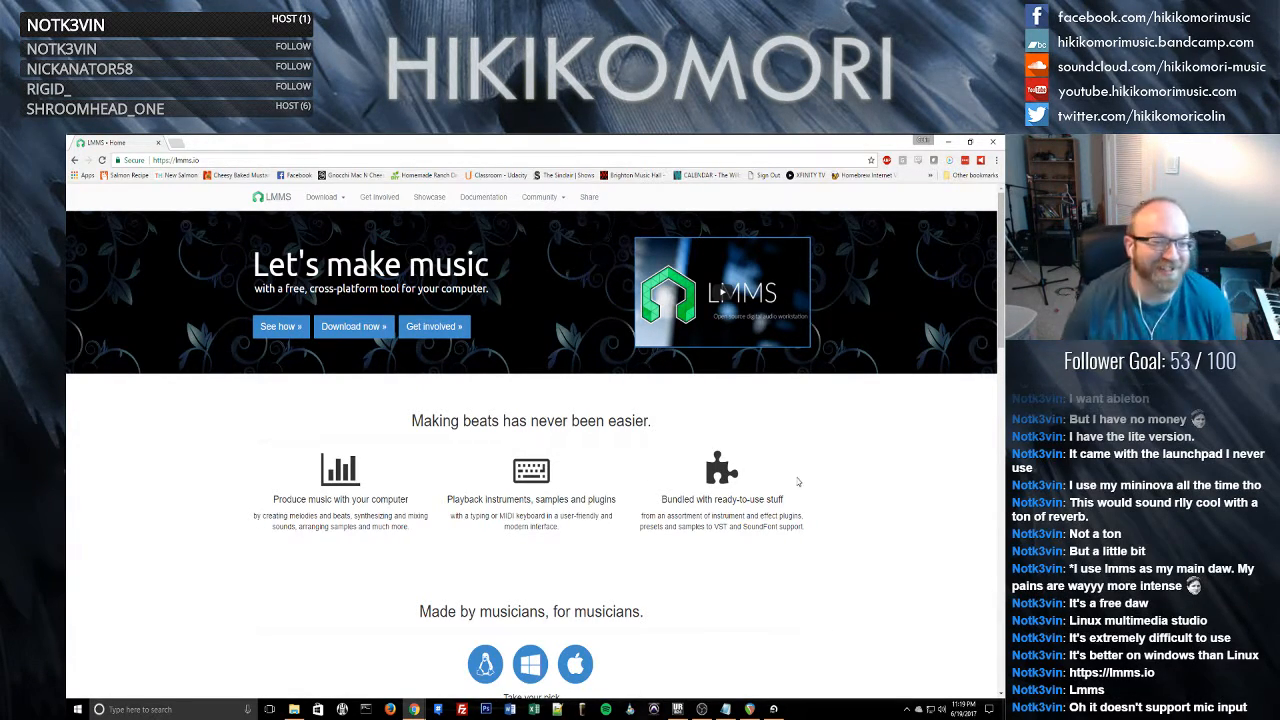
- Watch the LMMS promo video in full screen, leave full screen, and lower the video's volume
{"action": "left_click", "coordinate": [755, 343]}
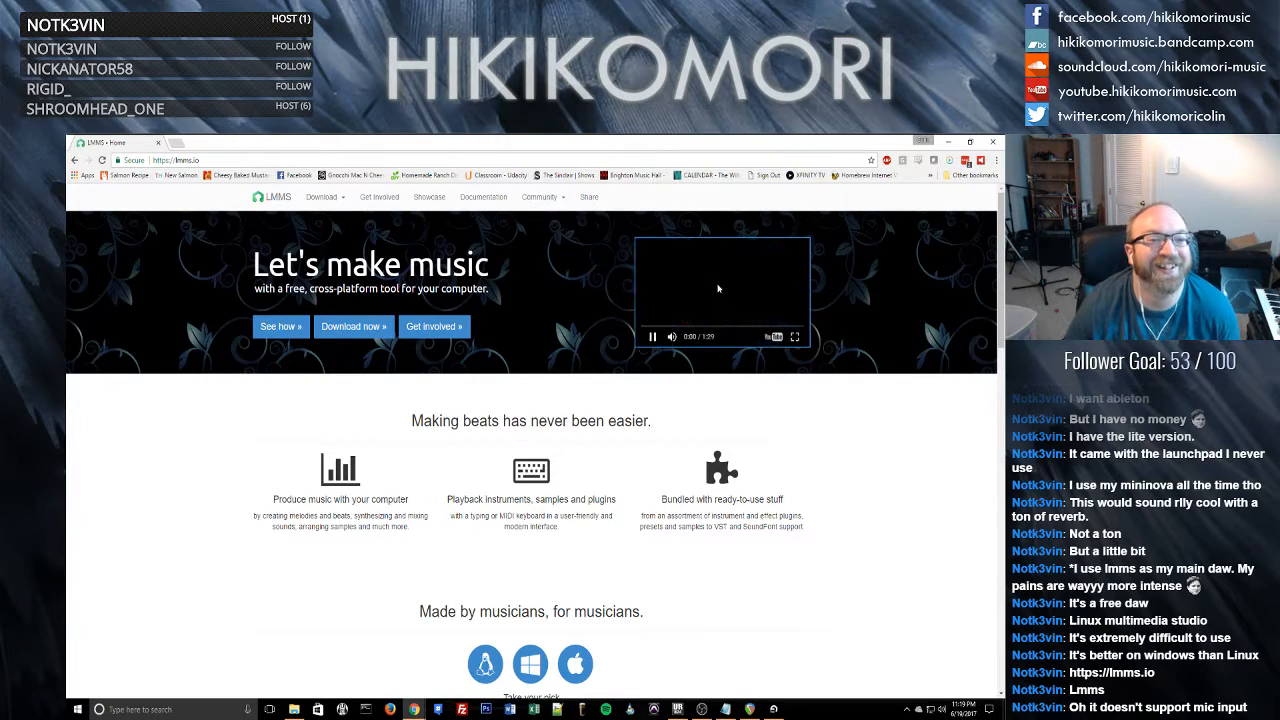
{"action": "left_click", "coordinate": [794, 337]}
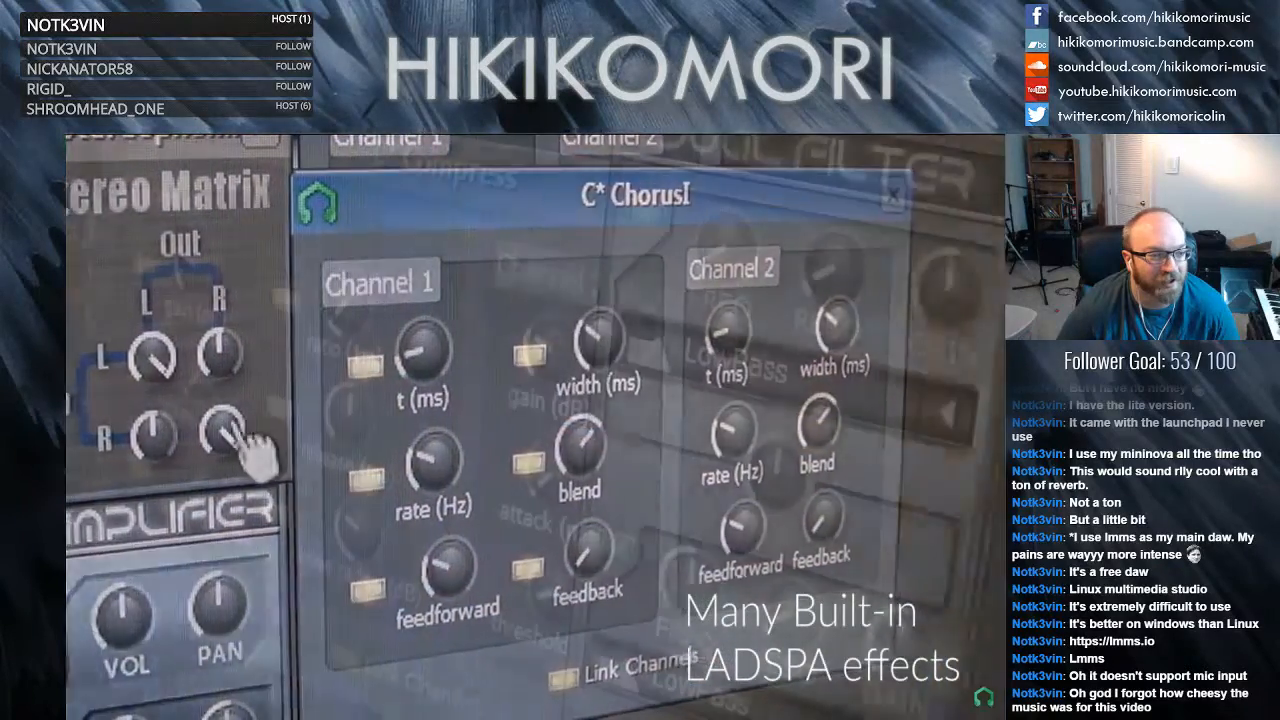
{"action": "mouse_move", "coordinate": [918, 477]}
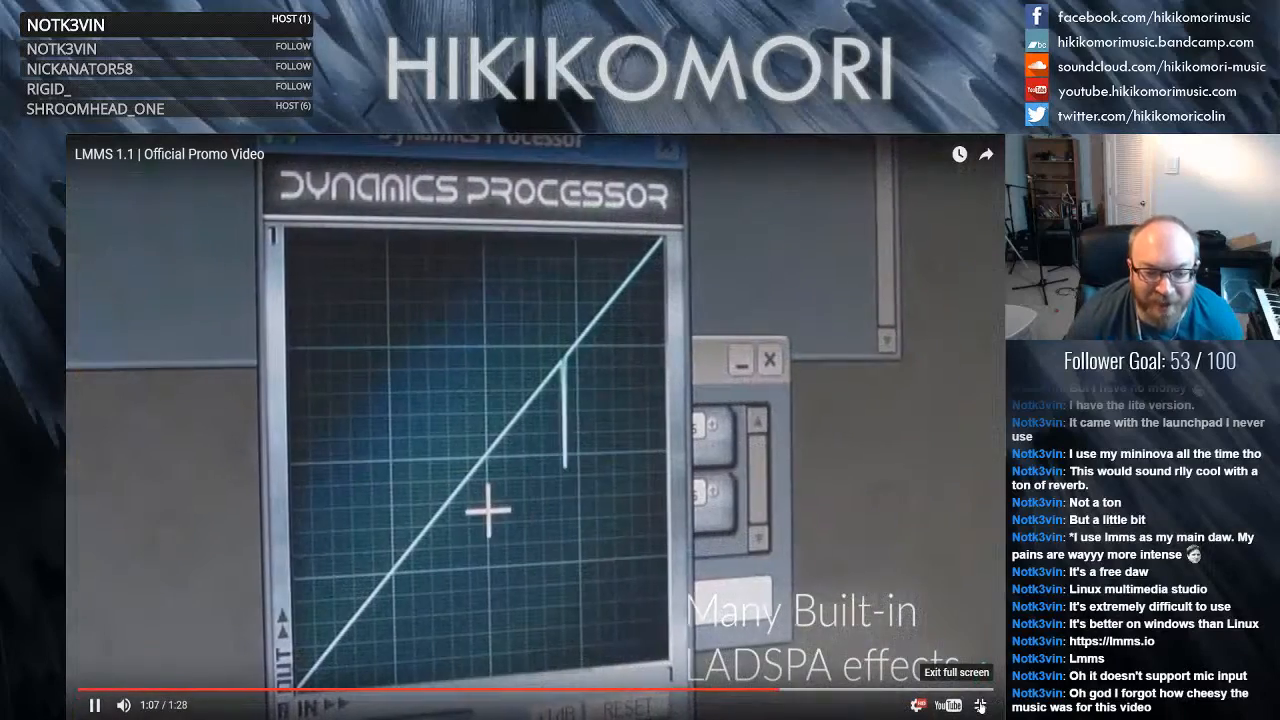
{"action": "left_click", "coordinate": [980, 705]}
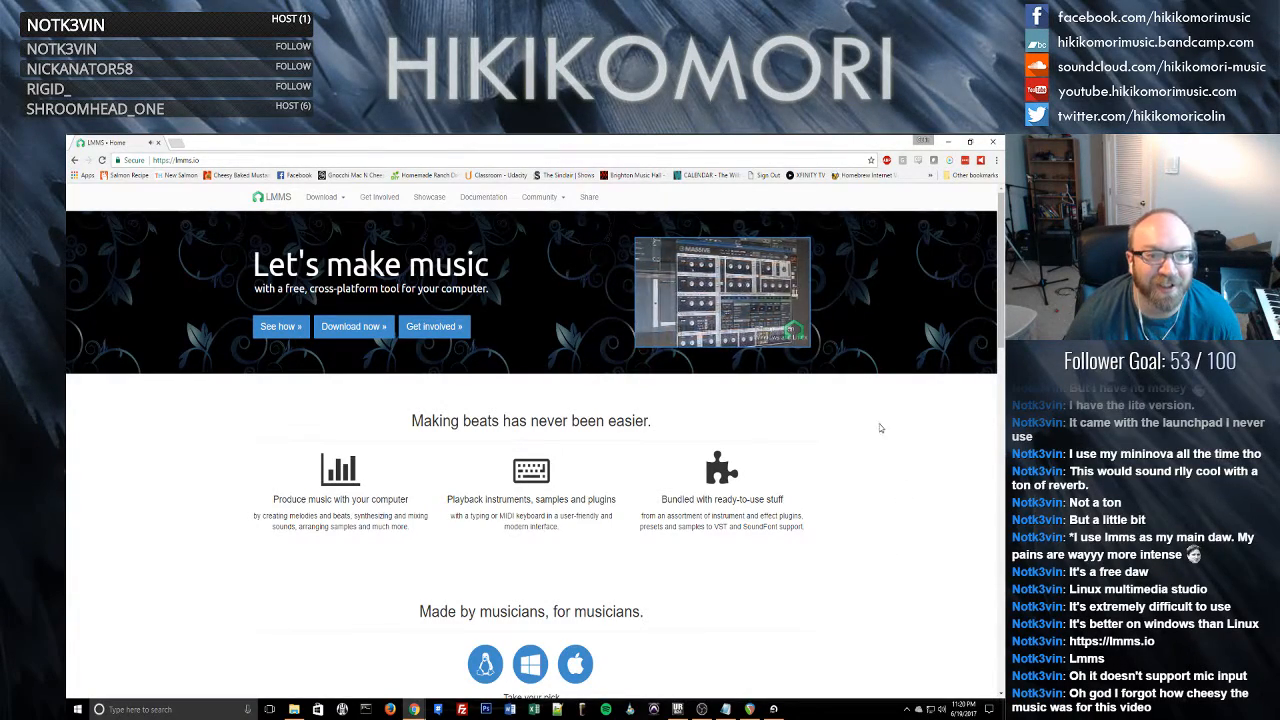
{"action": "mouse_move", "coordinate": [688, 346]}
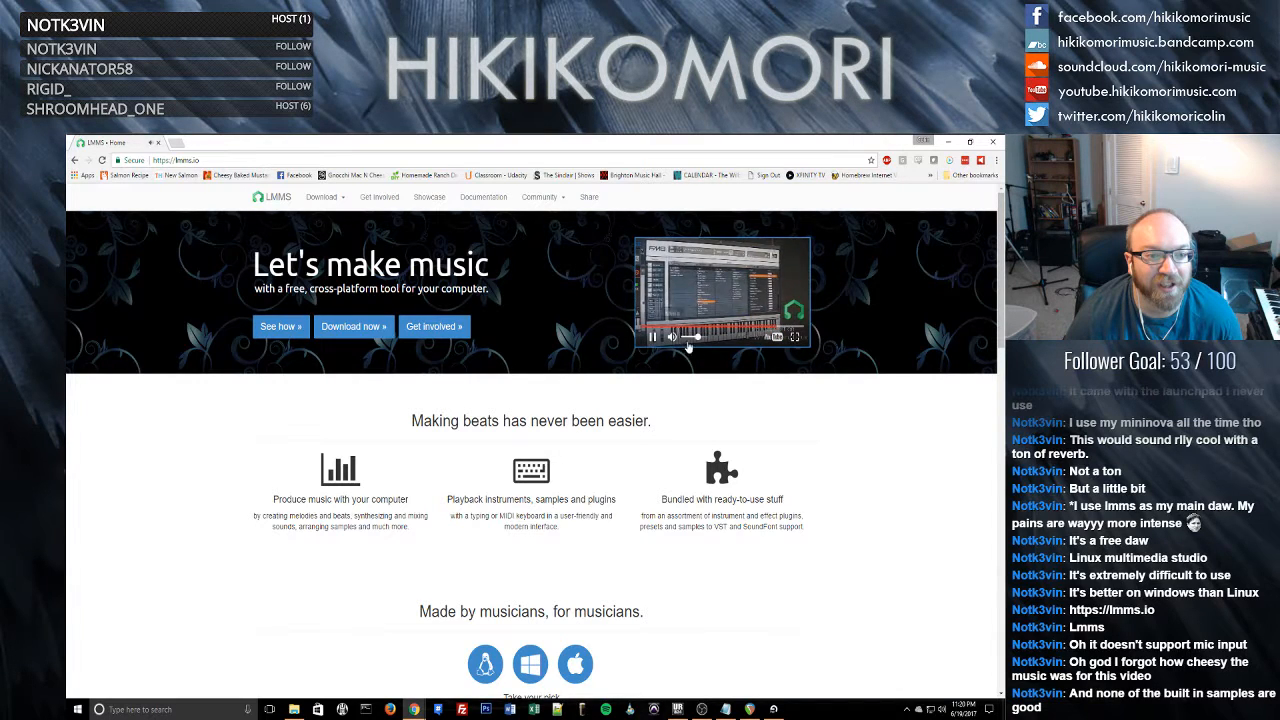
{"action": "left_click_drag", "start_coordinate": [697, 338], "coordinate": [690, 340]}
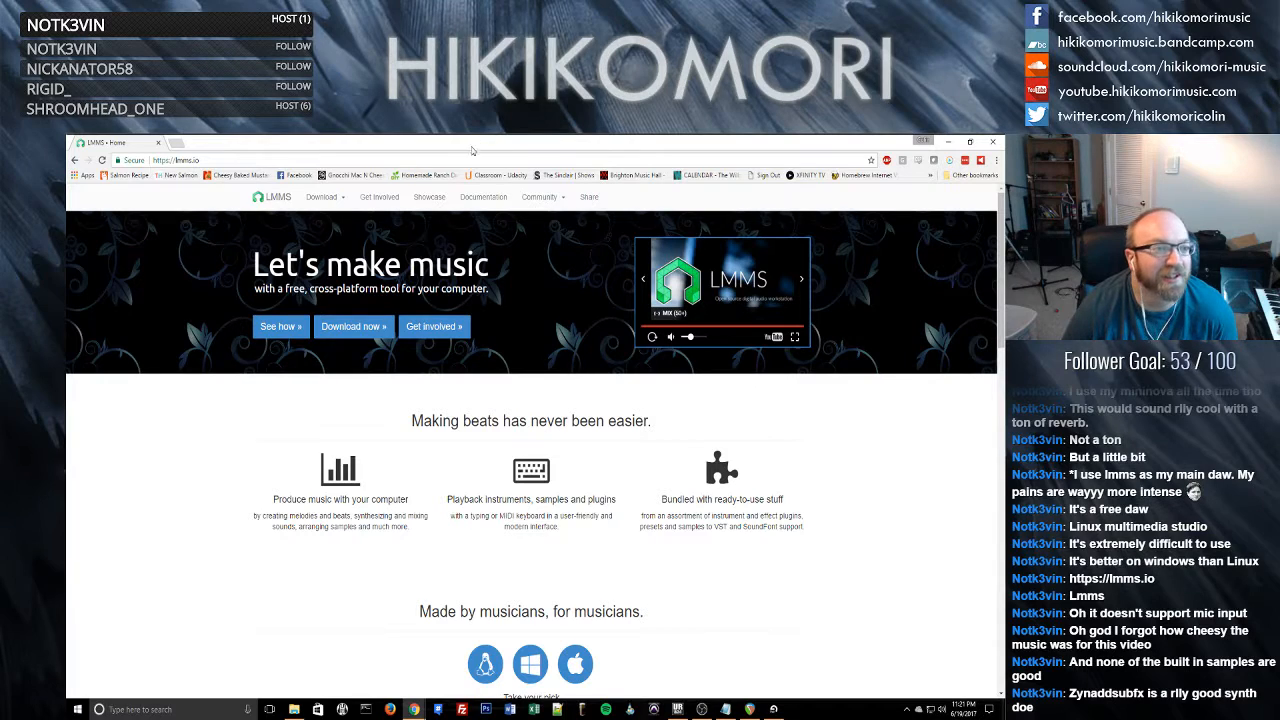
- Search Google for zynaddsubfx and open the About ZynAddSubFX page
{"action": "left_click", "coordinate": [218, 157]}
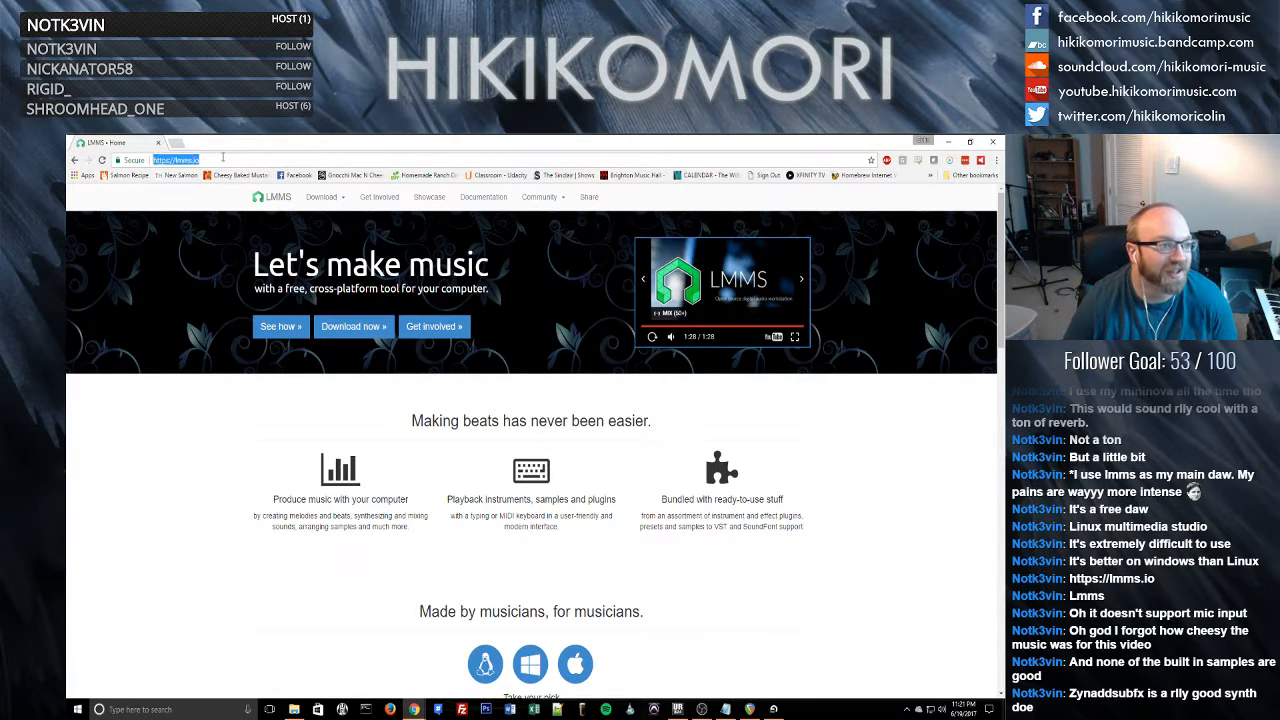
{"action": "type", "text": "zynadd"}
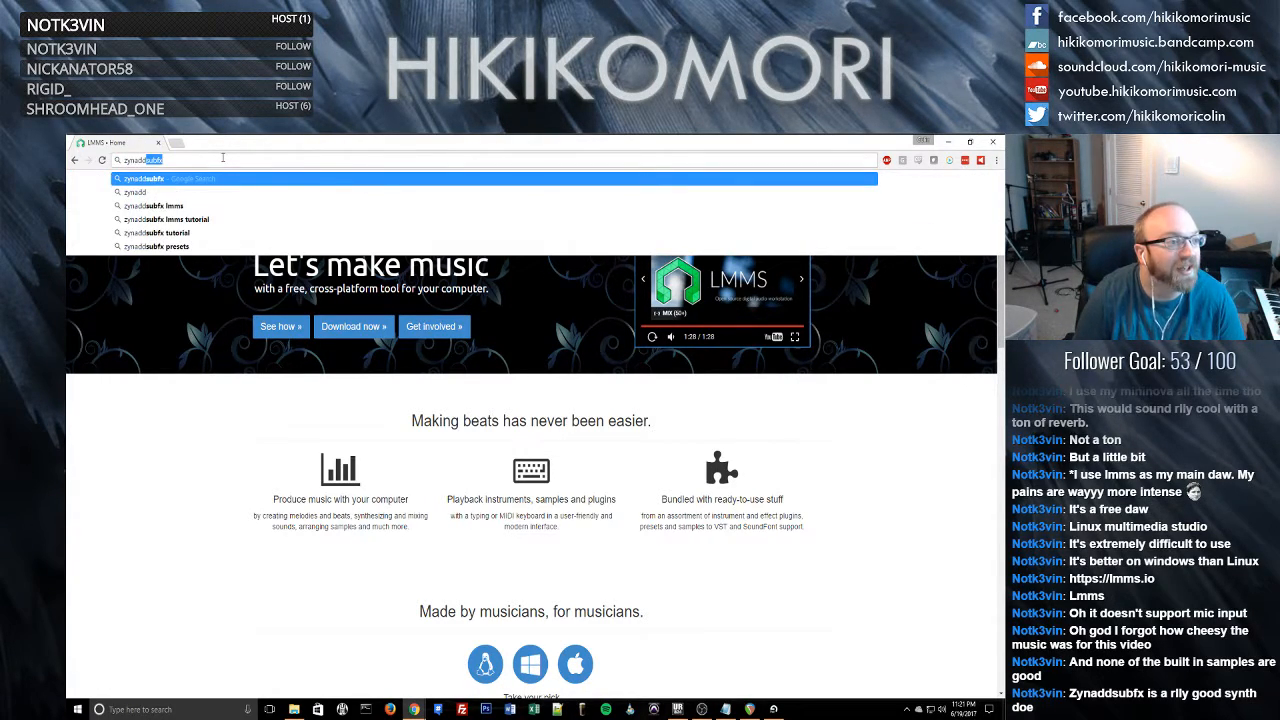
{"action": "key", "text": "Return"}
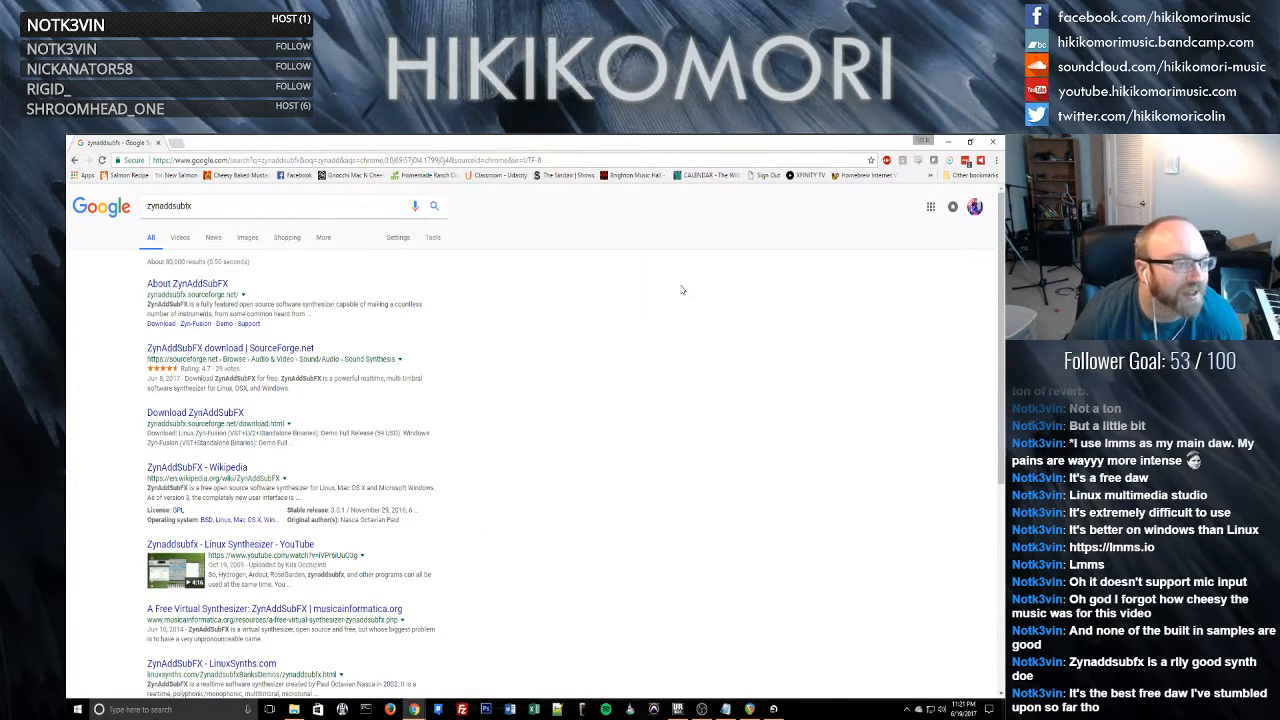
{"action": "key", "text": "alt+Left"}
{"action": "left_click", "coordinate": [212, 286]}
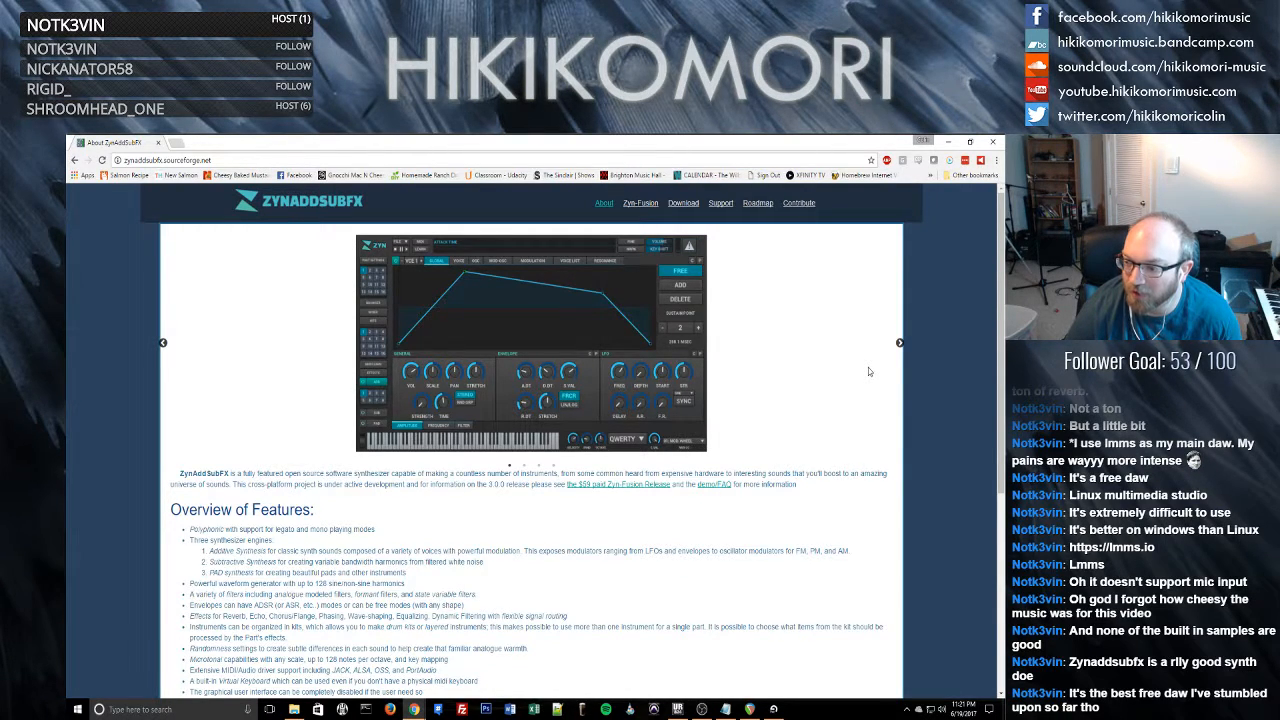
- Restore the browser to a smaller, narrower window over the project and switch back to REAPER's Add FX browser
{"action": "double_click", "coordinate": [713, 147]}
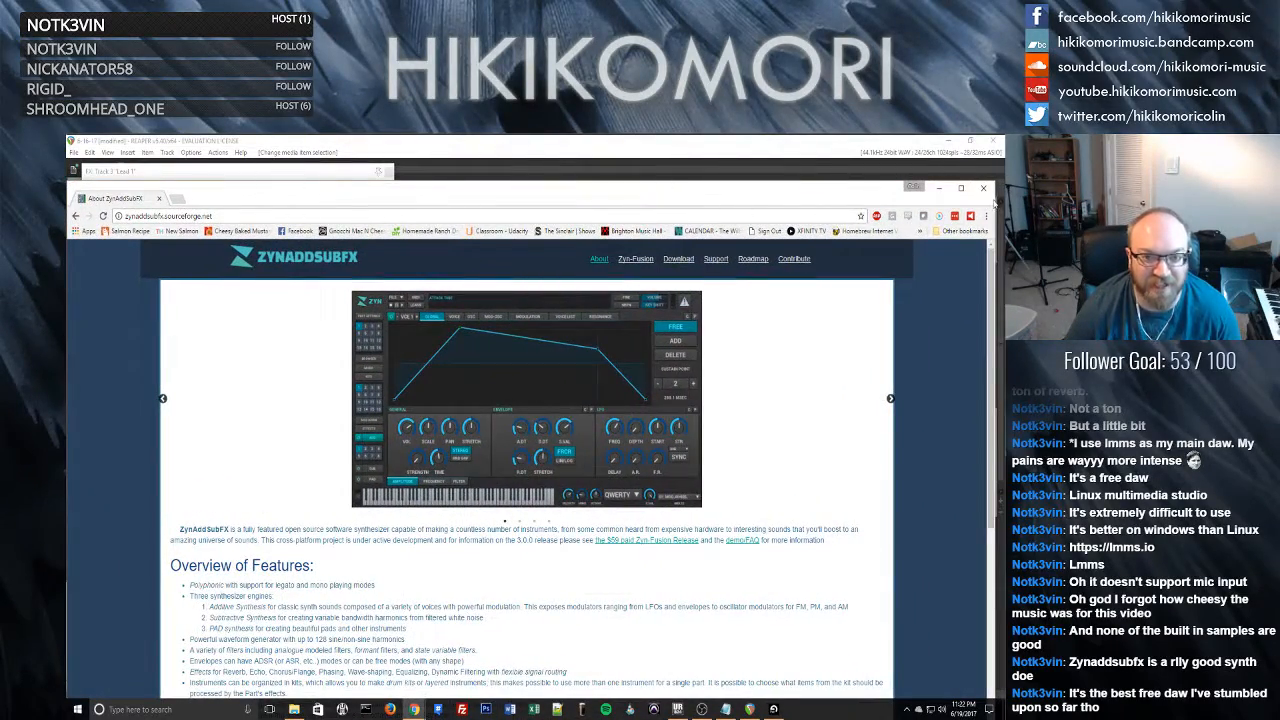
{"action": "left_click_drag", "start_coordinate": [997, 200], "coordinate": [841, 200]}
{"action": "left_click_drag", "start_coordinate": [598, 204], "coordinate": [675, 201]}
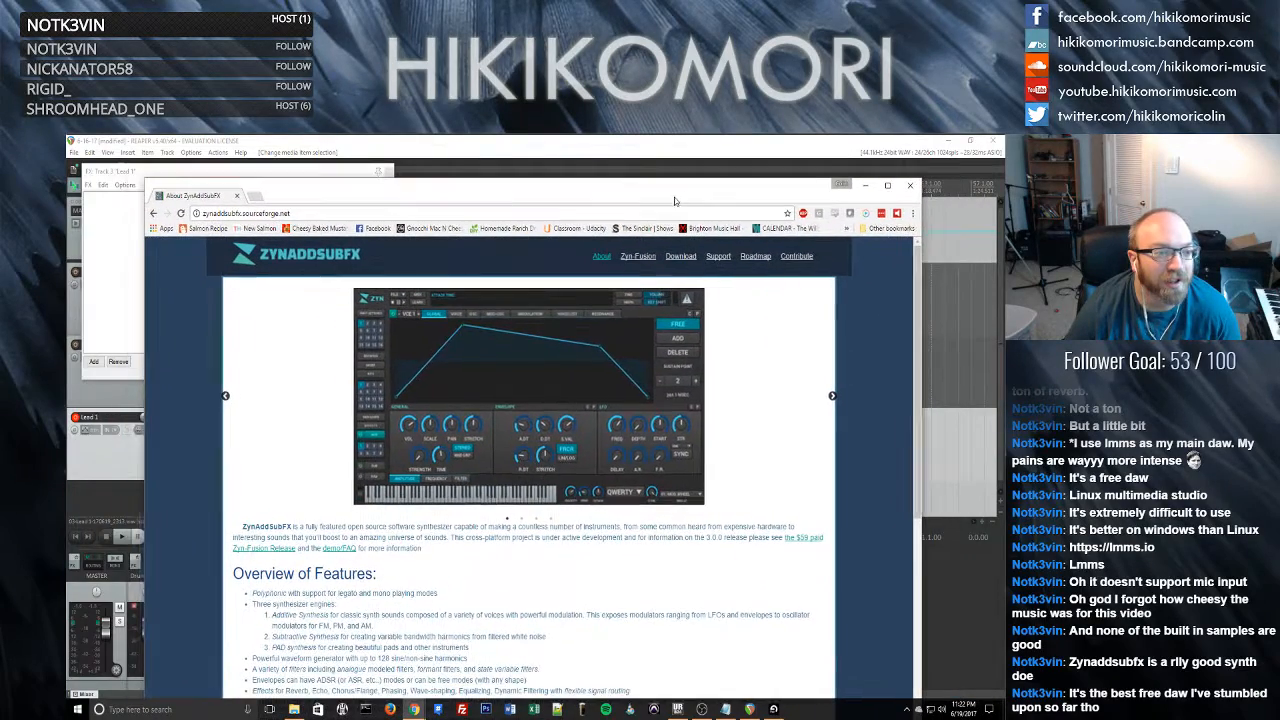
{"action": "left_click", "coordinate": [561, 157]}
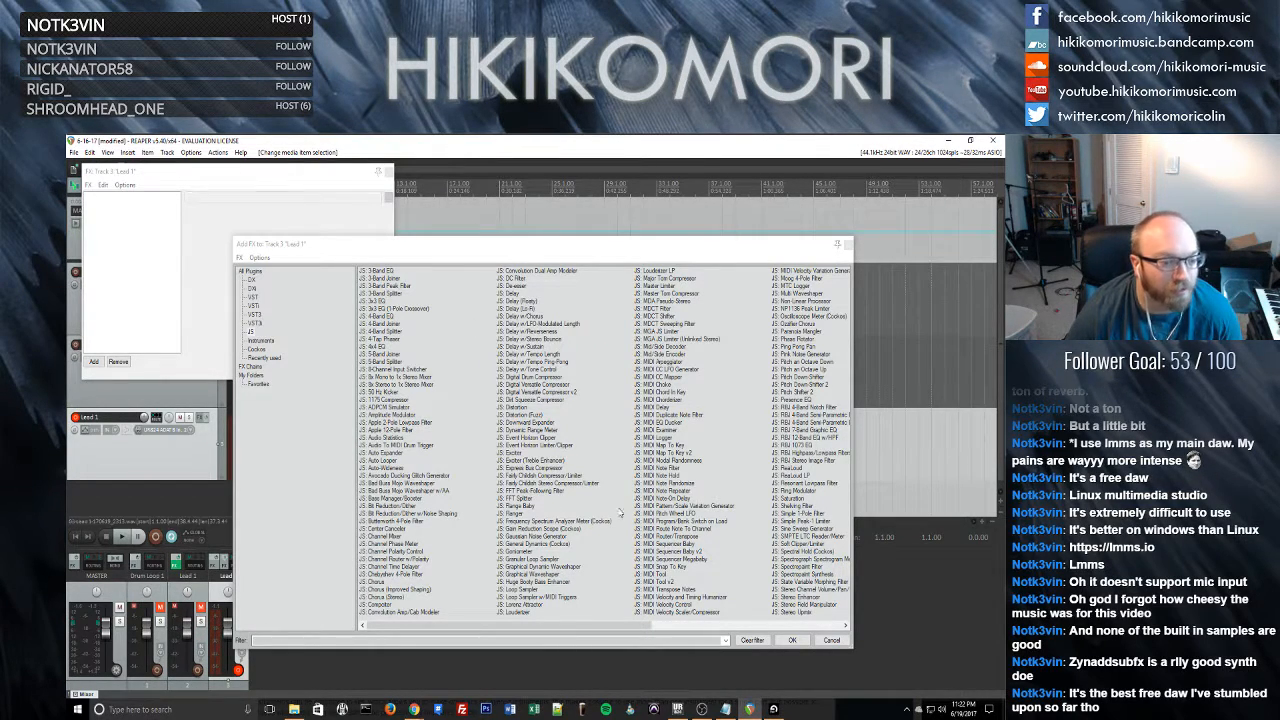
- Filter the effects for delay, add JS: Delay (Floaty) to Lead 1, and move its window clear of the track controls
{"action": "left_click", "coordinate": [312, 638]}
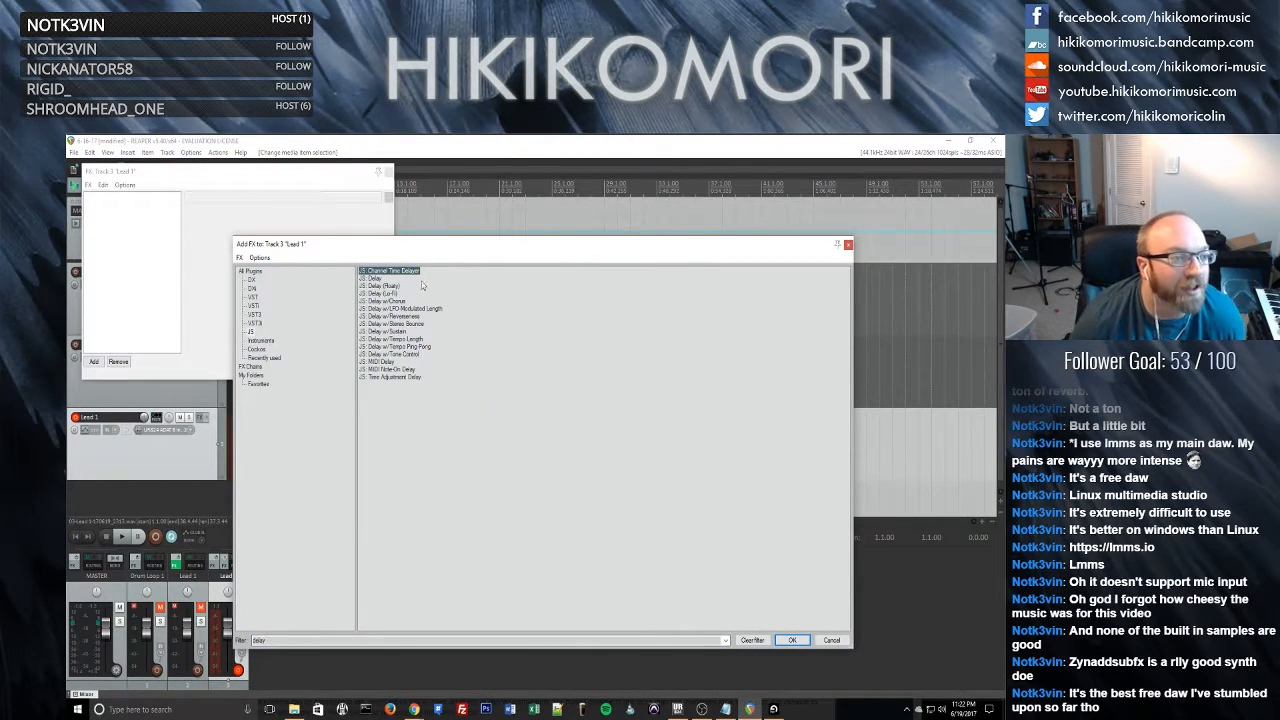
{"action": "double_click", "coordinate": [390, 287]}
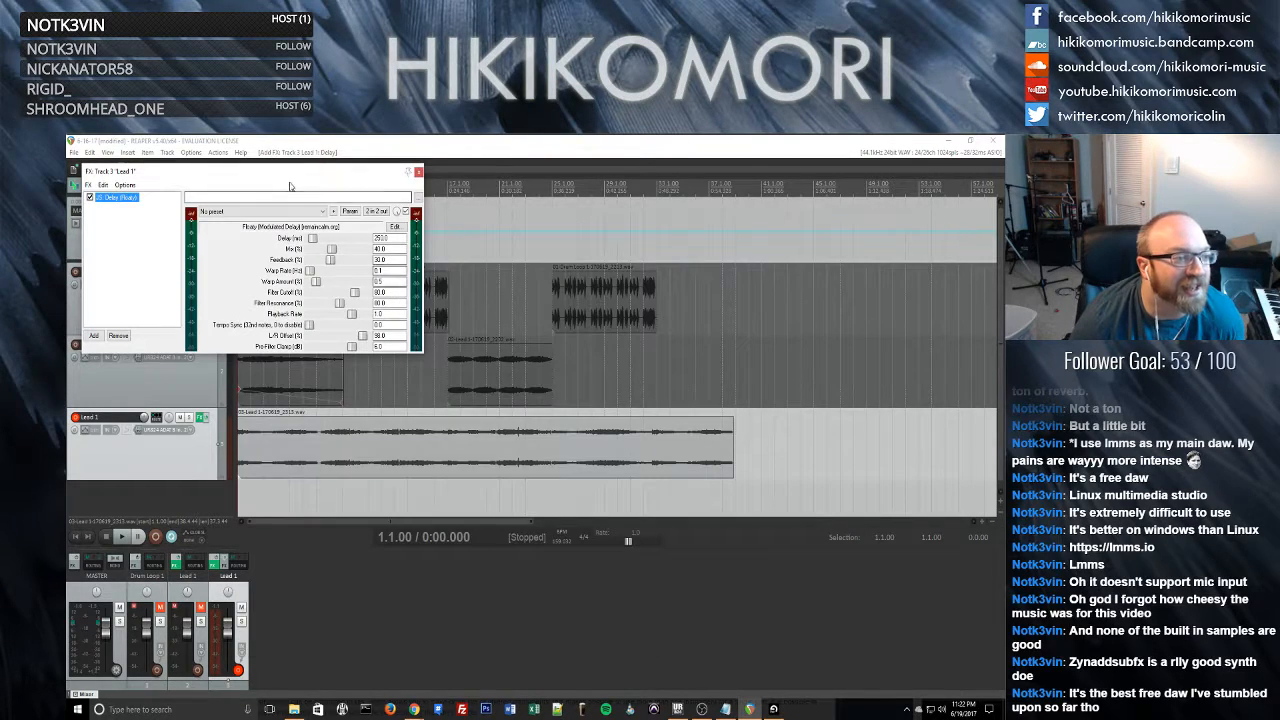
{"action": "left_click_drag", "start_coordinate": [248, 176], "coordinate": [786, 207]}
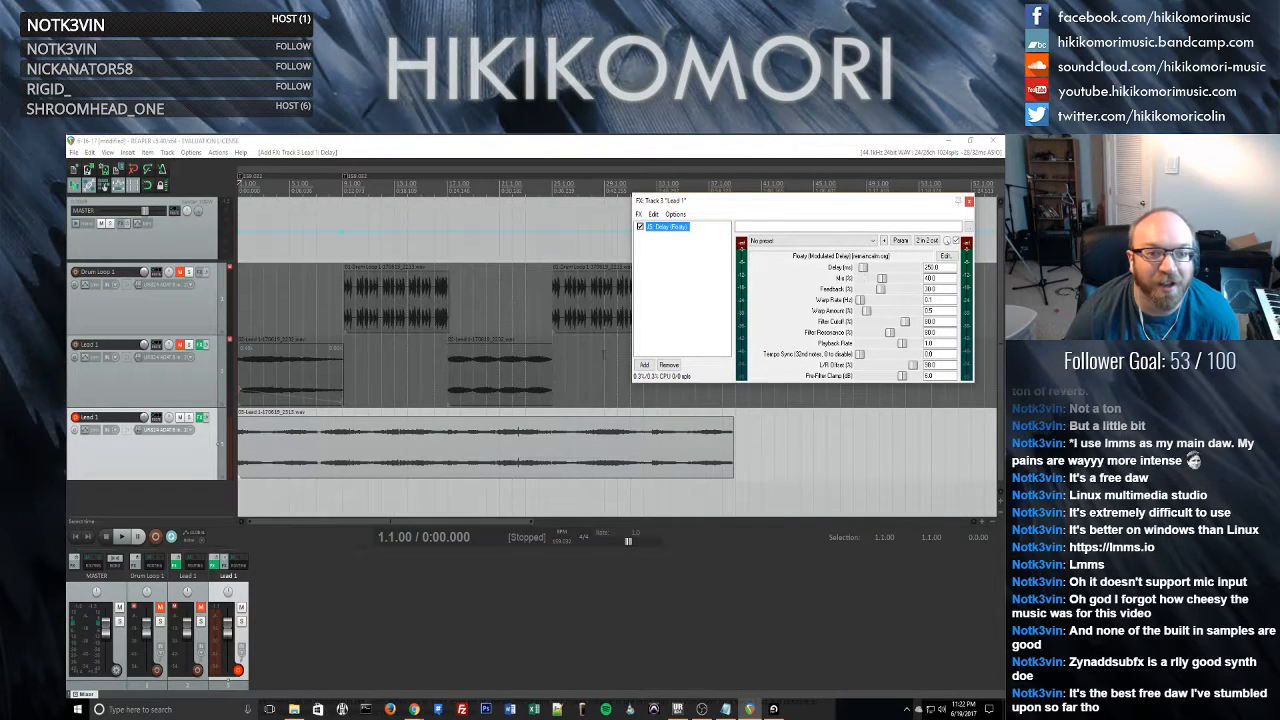
- Start playback of the soloed third track, Lead 1, and lower that track's volume
{"action": "key", "text": "space"}
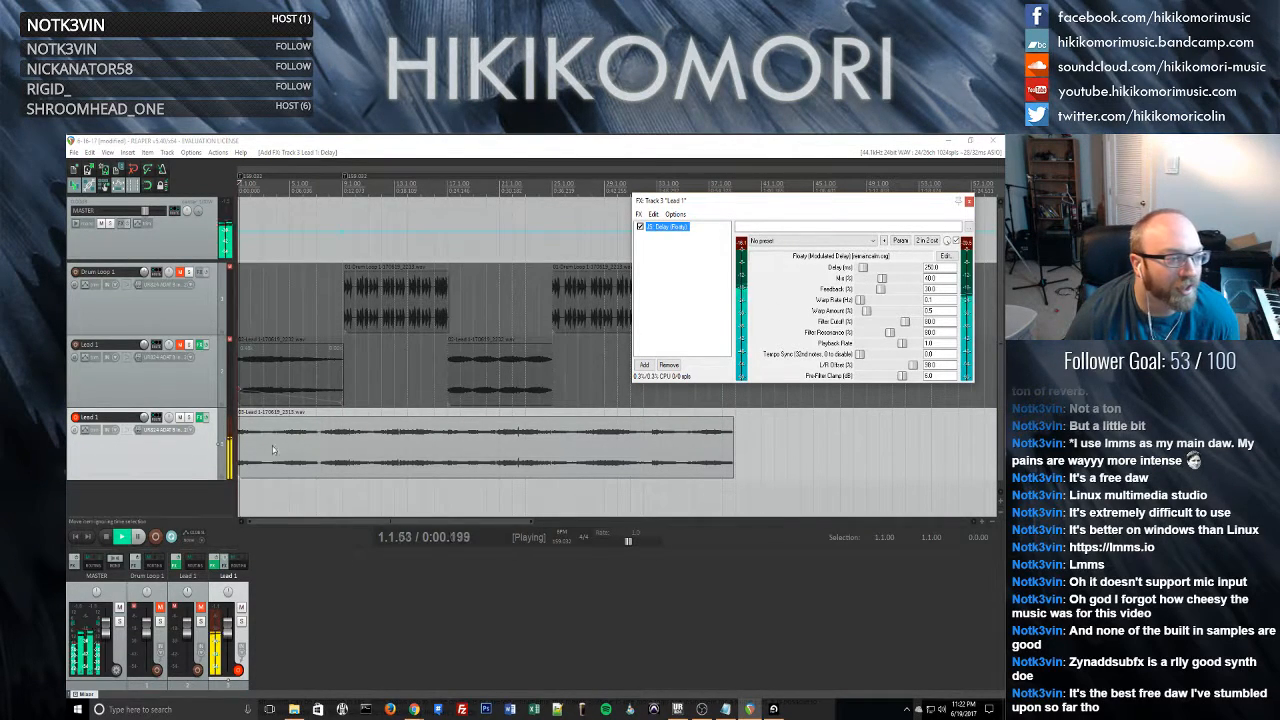
{"action": "left_click", "coordinate": [221, 444]}
{"action": "left_click_drag", "start_coordinate": [144, 417], "coordinate": [144, 438]}
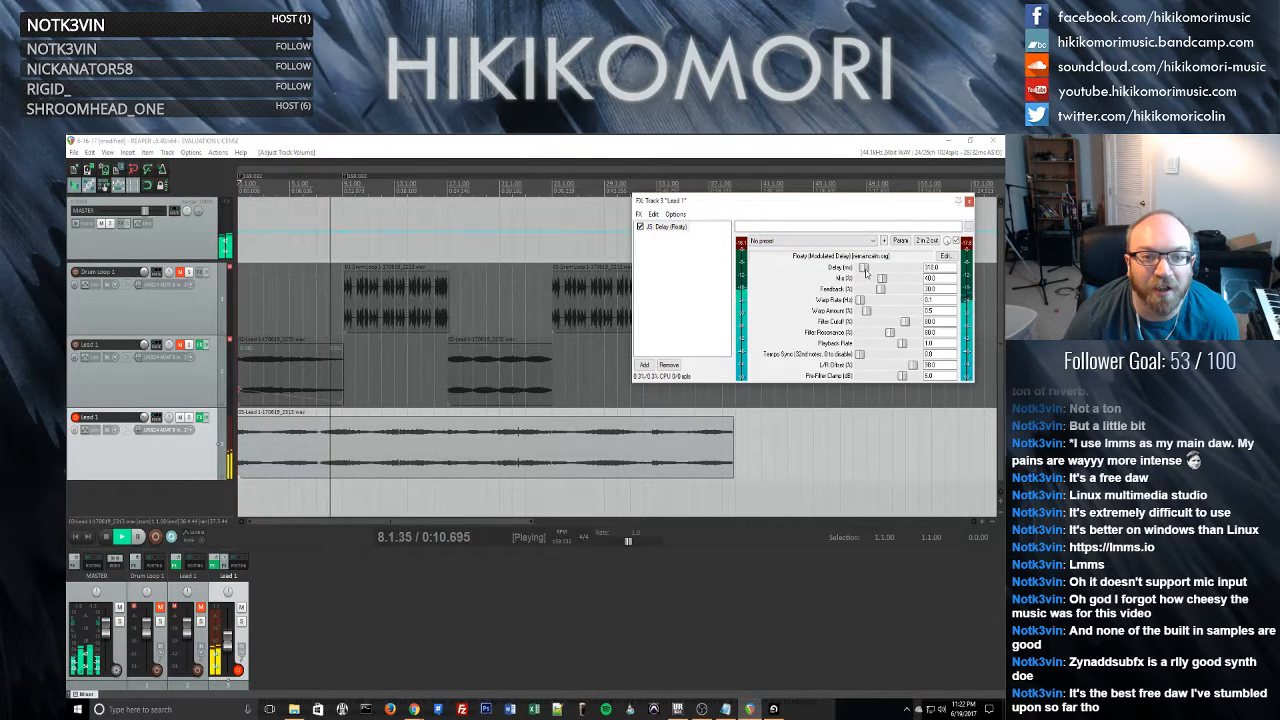
- Lengthen the Floaty delay time and set mix to 68%, feedback to 70%, warp amount to 0 and filter cutoff to 100%
{"action": "left_click_drag", "start_coordinate": [862, 268], "coordinate": [898, 279]}
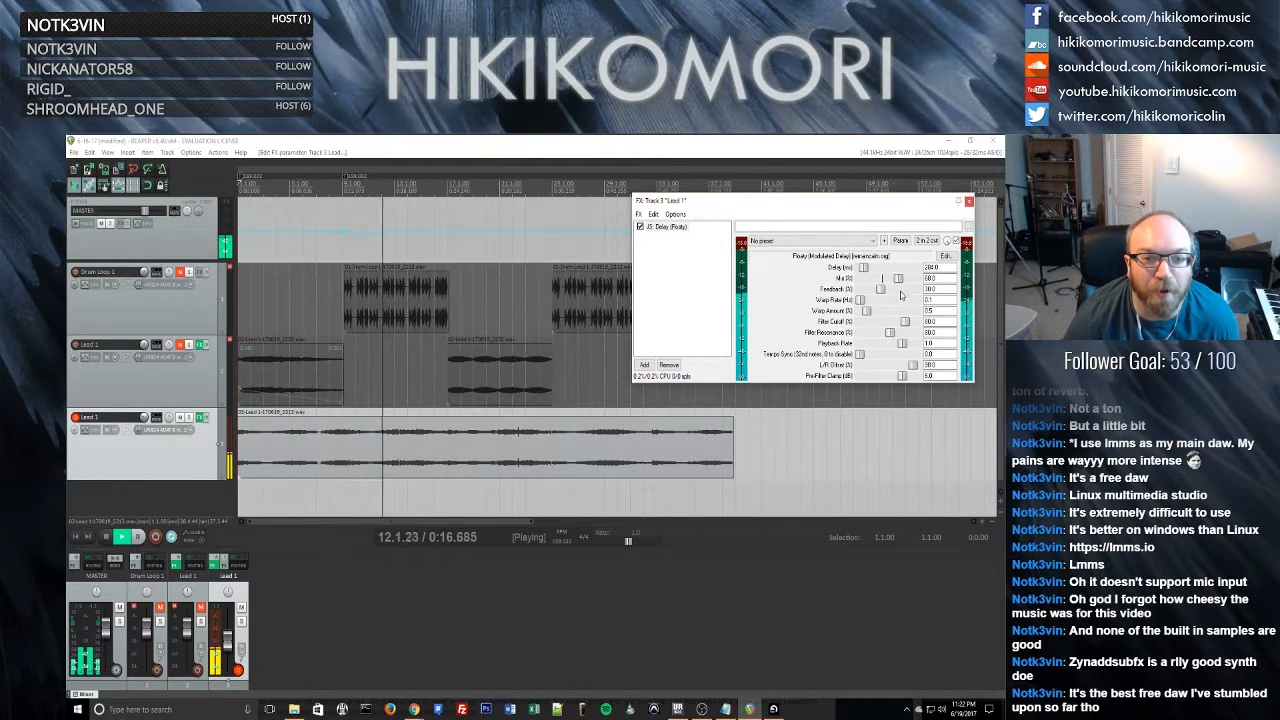
{"action": "left_click_drag", "start_coordinate": [886, 296], "coordinate": [912, 296]}
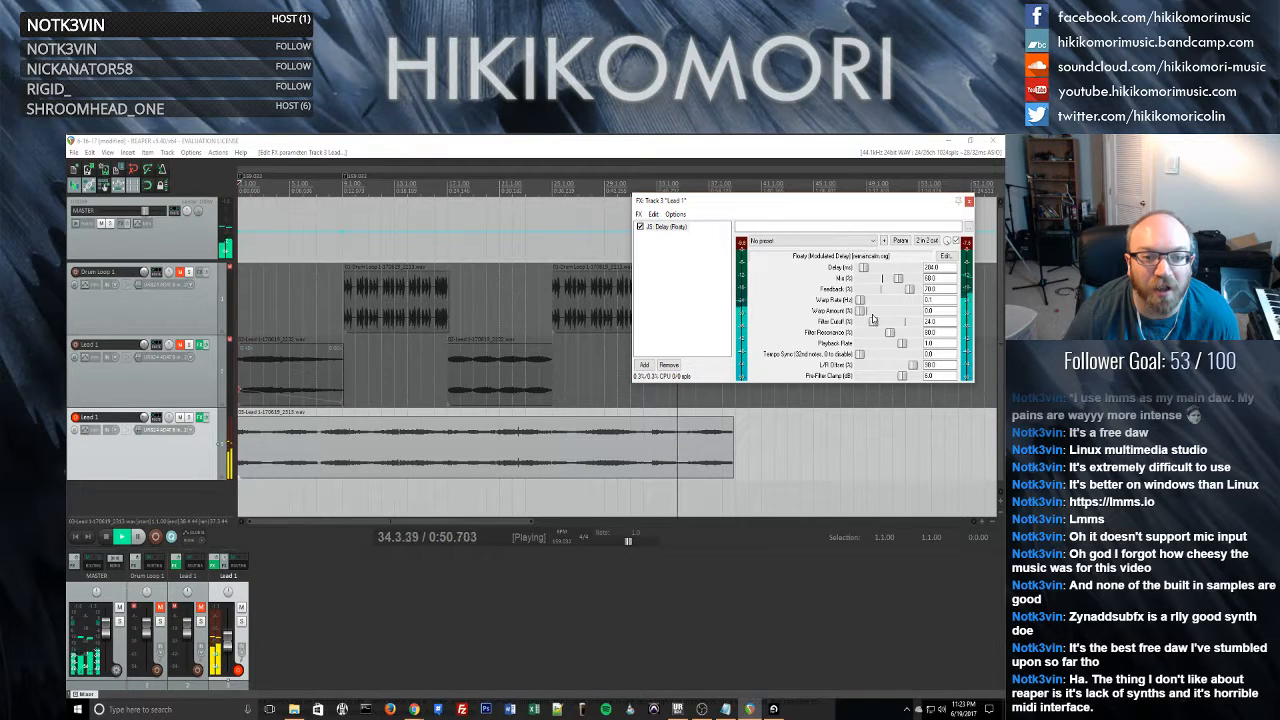
{"action": "left_click_drag", "start_coordinate": [872, 319], "coordinate": [910, 322]}
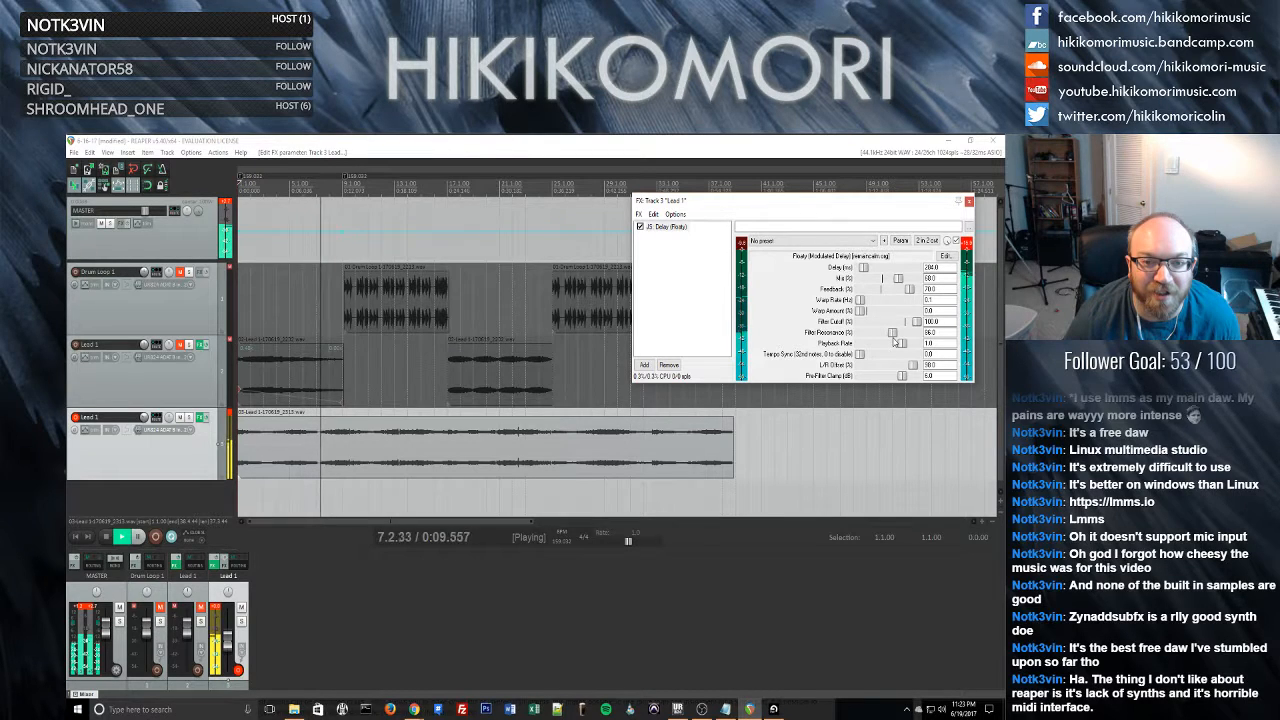
- Fine-tune the delay's filter resonance during playback, trying it down at 0 and raising it again to slightly above its default
{"action": "left_click_drag", "start_coordinate": [893, 337], "coordinate": [891, 341]}
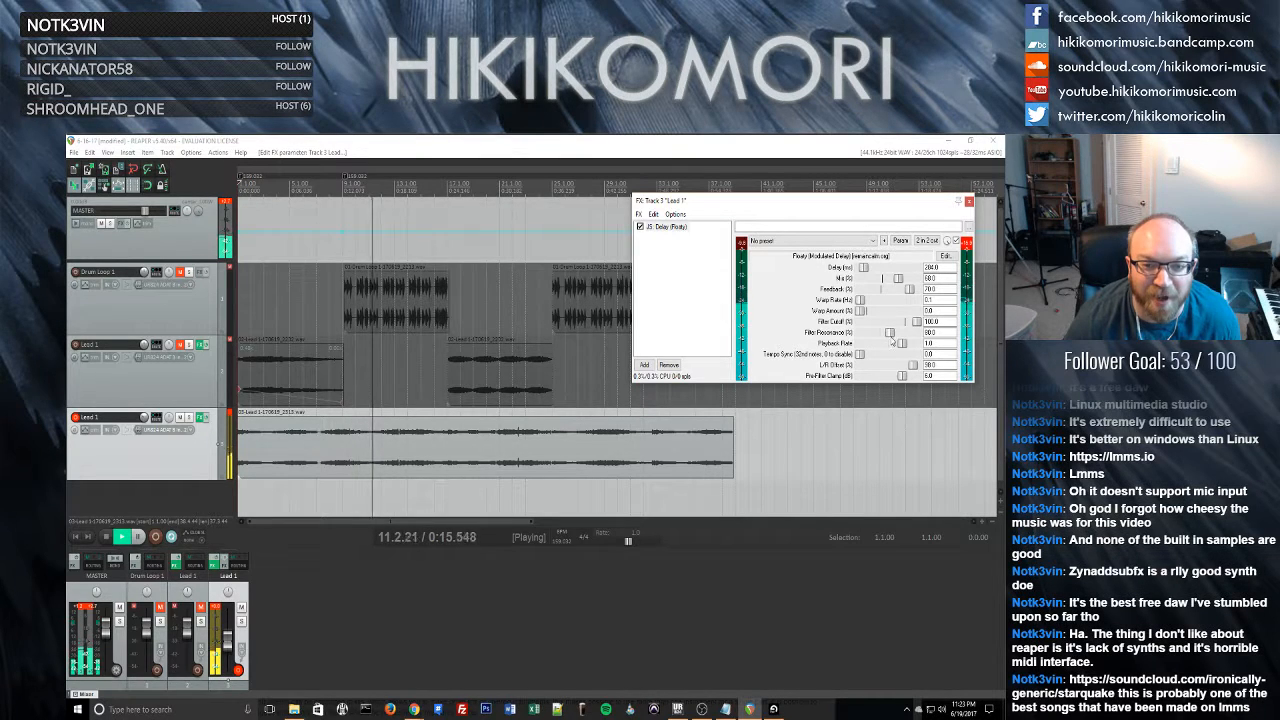
{"action": "left_click_drag", "start_coordinate": [891, 341], "coordinate": [892, 337]}
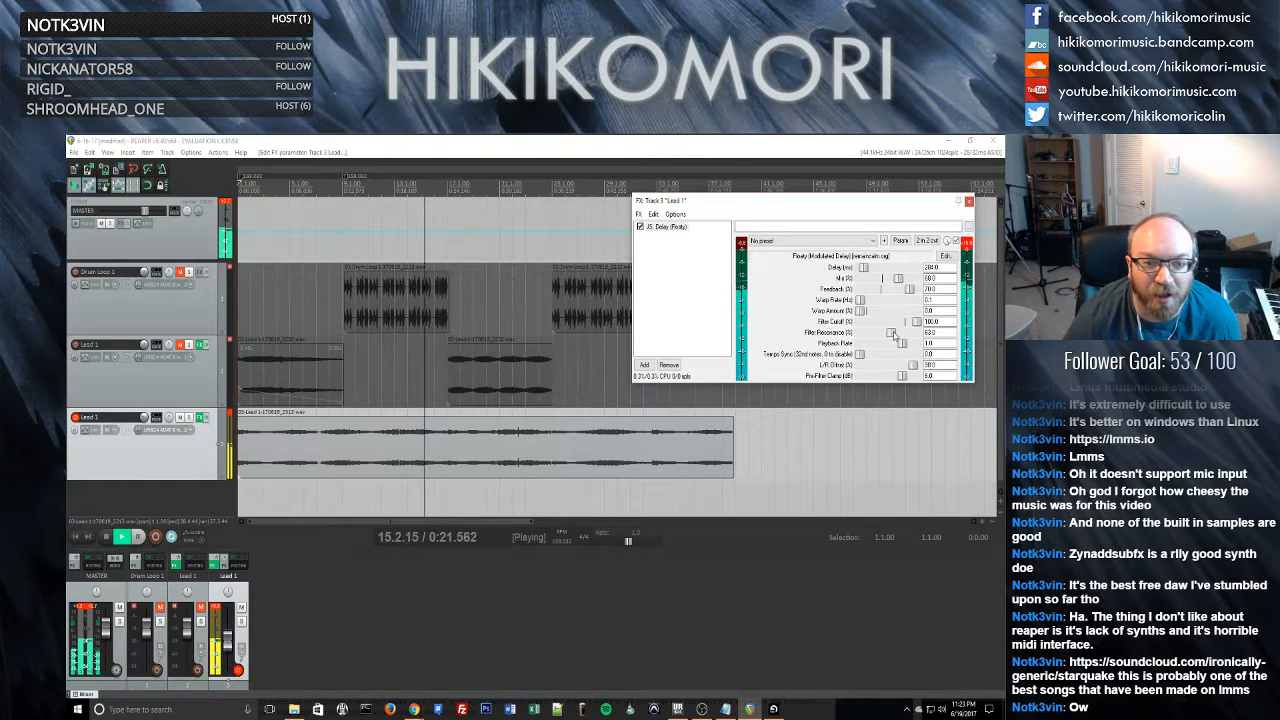
{"action": "mouse_move", "coordinate": [899, 335]}
{"action": "left_mouse_down"}
{"action": "mouse_move", "coordinate": [863, 338]}
{"action": "mouse_move", "coordinate": [901, 342]}
{"action": "left_mouse_up"}
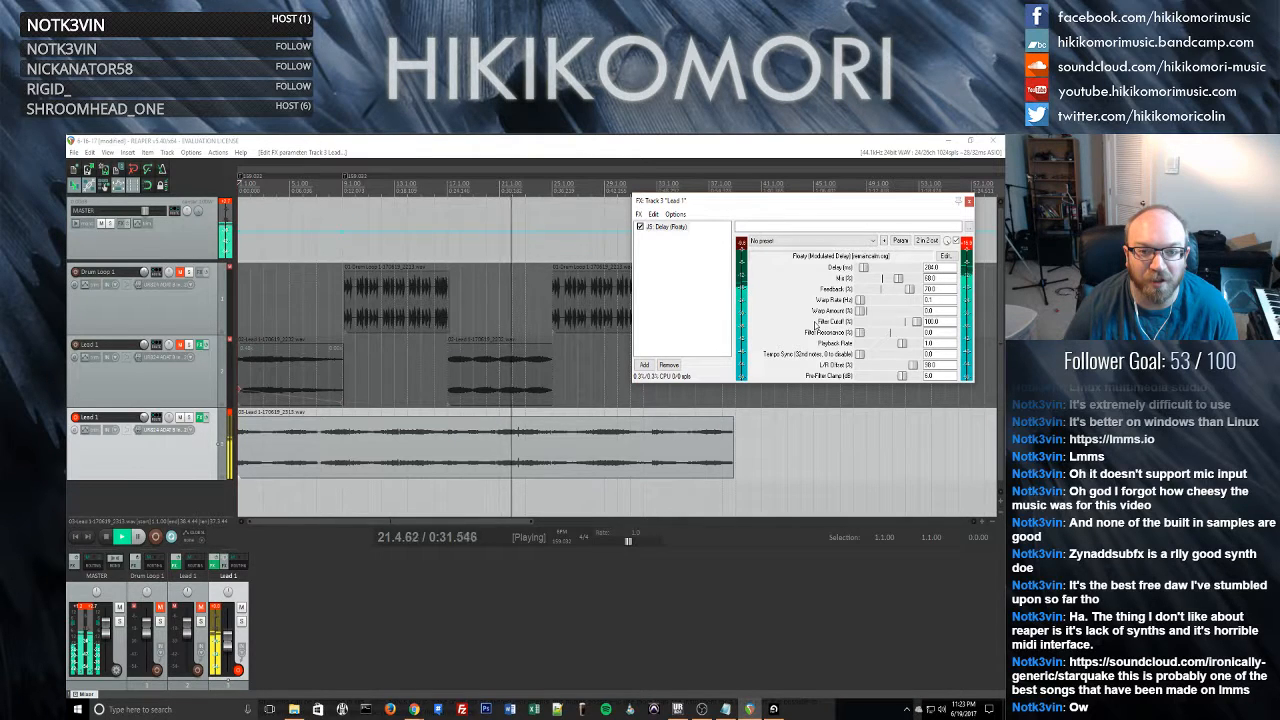
{"action": "left_click_drag", "start_coordinate": [834, 331], "coordinate": [892, 336]}
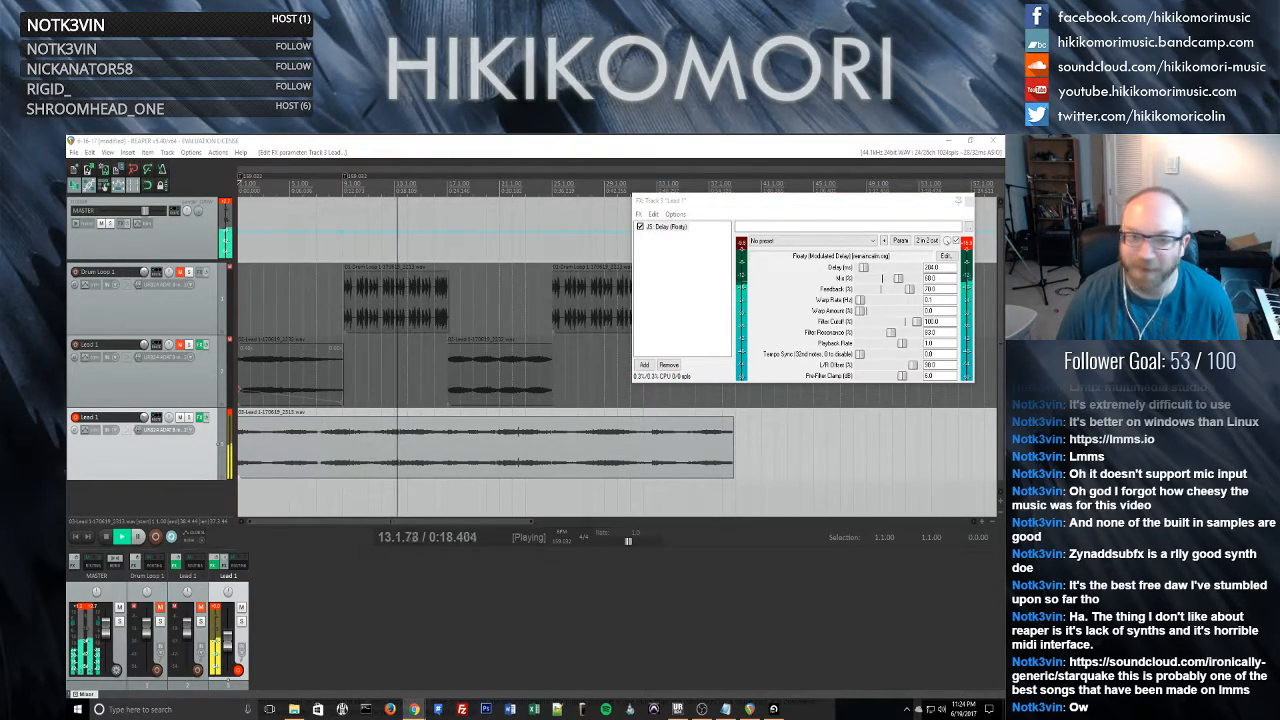
- Bring the browser with the Starquake SoundCloud page onto this screen and restore it to a smaller window
{"action": "left_click_drag", "start_coordinate": [1003, 290], "coordinate": [125, 137]}
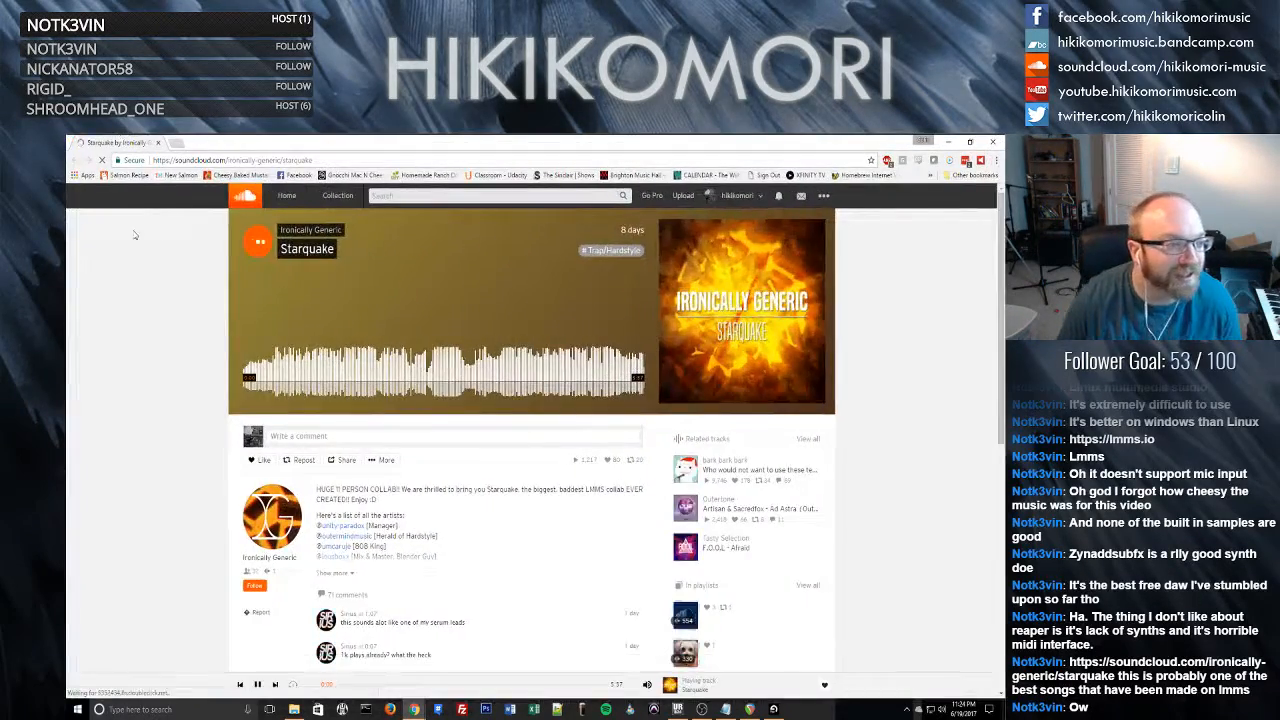
{"action": "left_click", "coordinate": [968, 143]}
{"action": "left_click_drag", "start_coordinate": [779, 181], "coordinate": [802, 254]}
- Move the Lead 1 effects window slightly higher and stop the project's playback
{"action": "left_click_drag", "start_coordinate": [760, 208], "coordinate": [759, 192]}
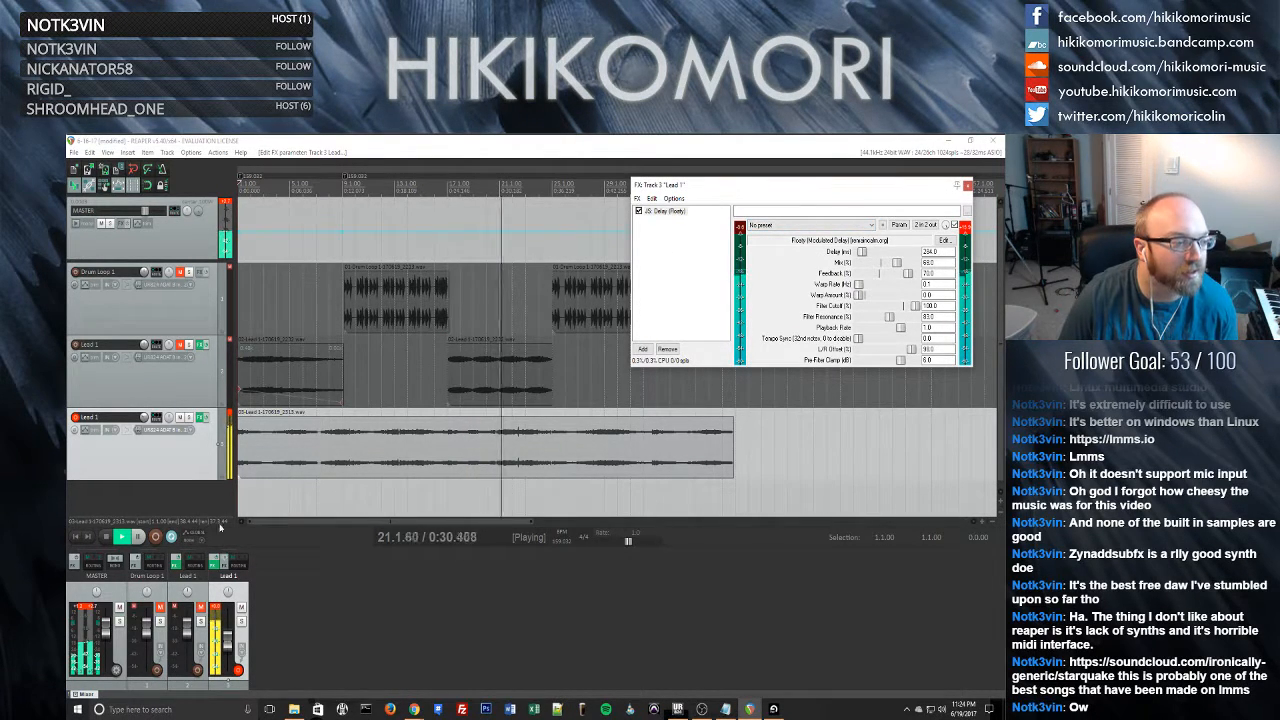
{"action": "left_click", "coordinate": [344, 616]}
{"action": "key", "text": "space"}
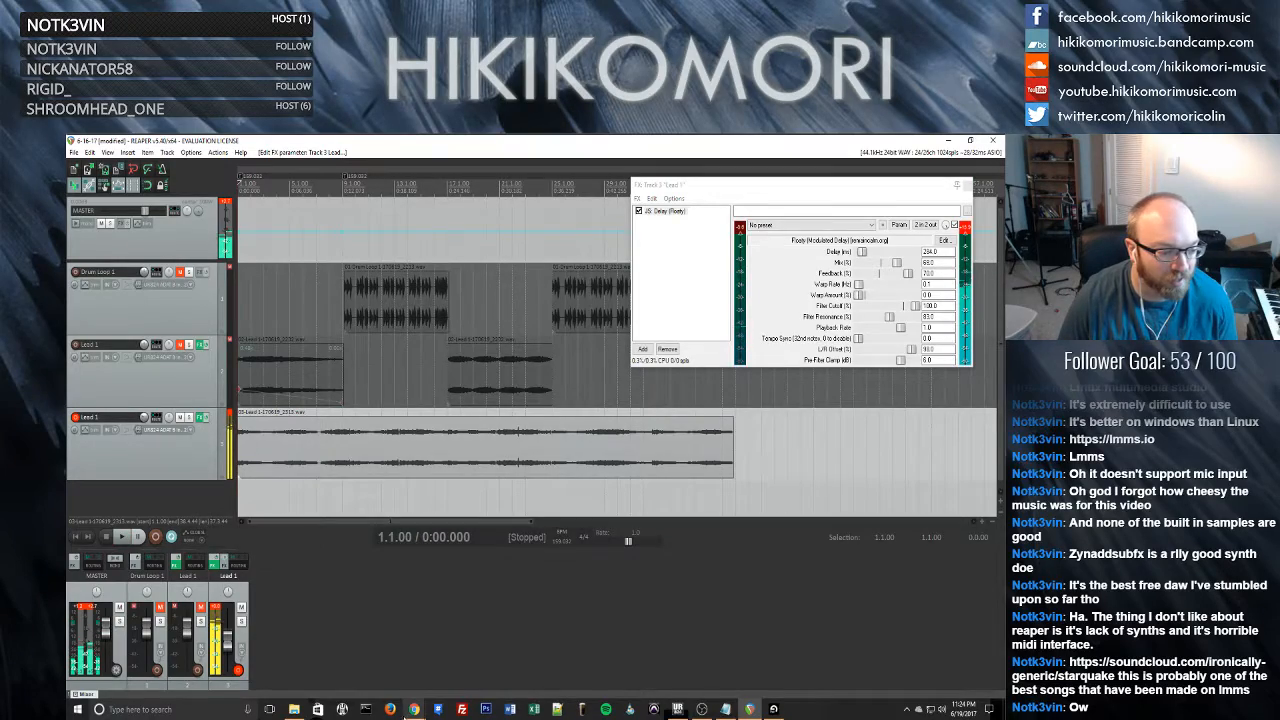
- Switch to the browser, listen to Starquake while looking over its SoundCloud page, pause the track, and close the browser
{"action": "mouse_move", "coordinate": [413, 709]}
{"action": "left_click", "coordinate": [677, 663]}
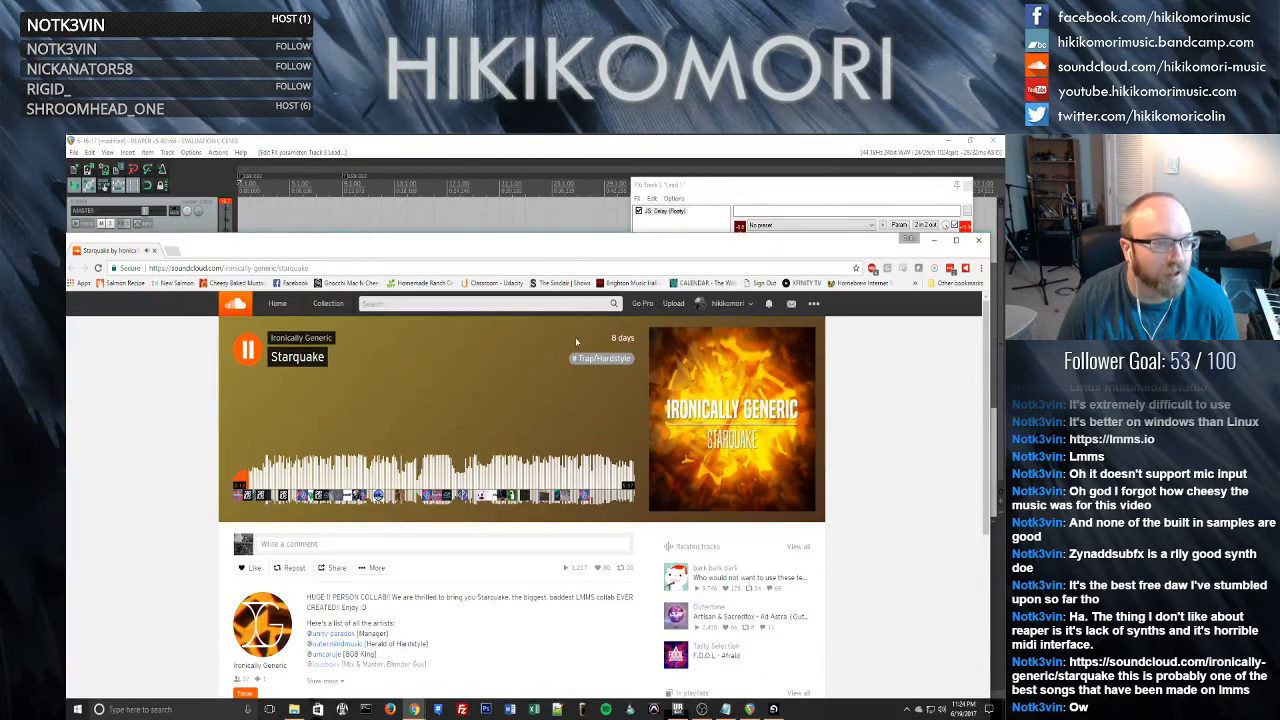
{"action": "left_click_drag", "start_coordinate": [527, 251], "coordinate": [522, 165]}
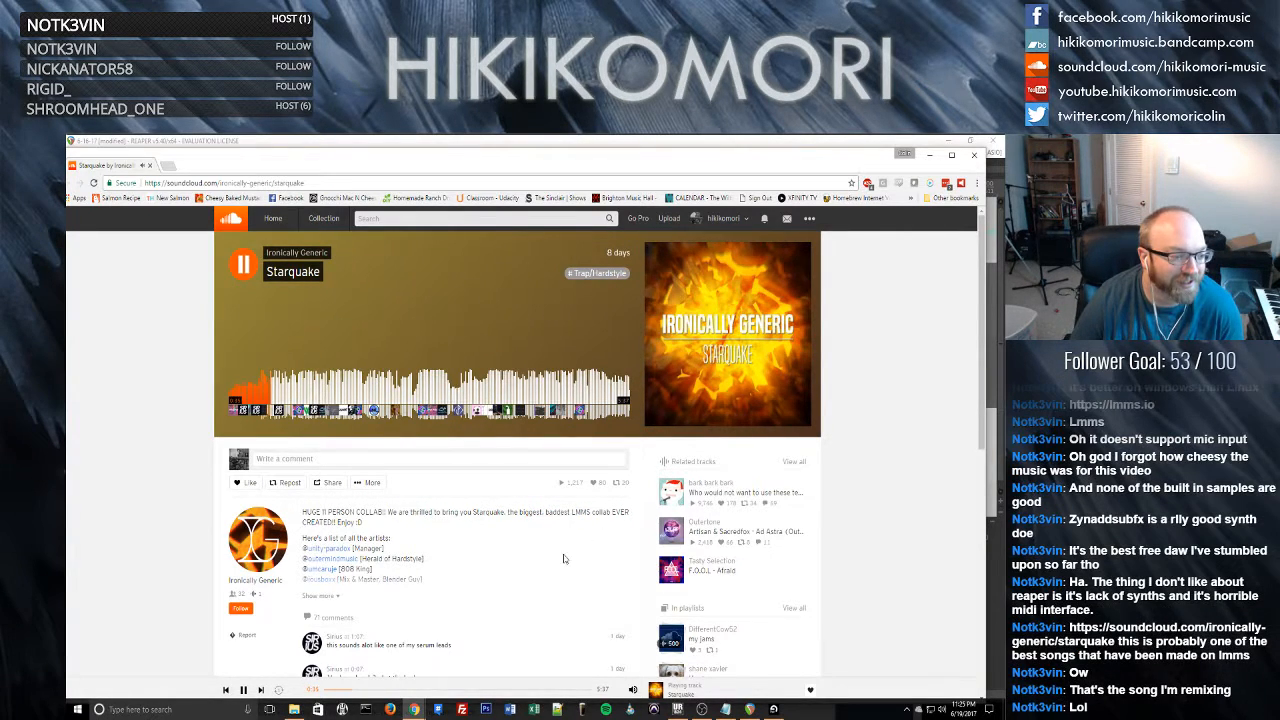
{"action": "scroll", "coordinate": [575, 545], "scroll_direction": "down", "scroll_amount": 1}
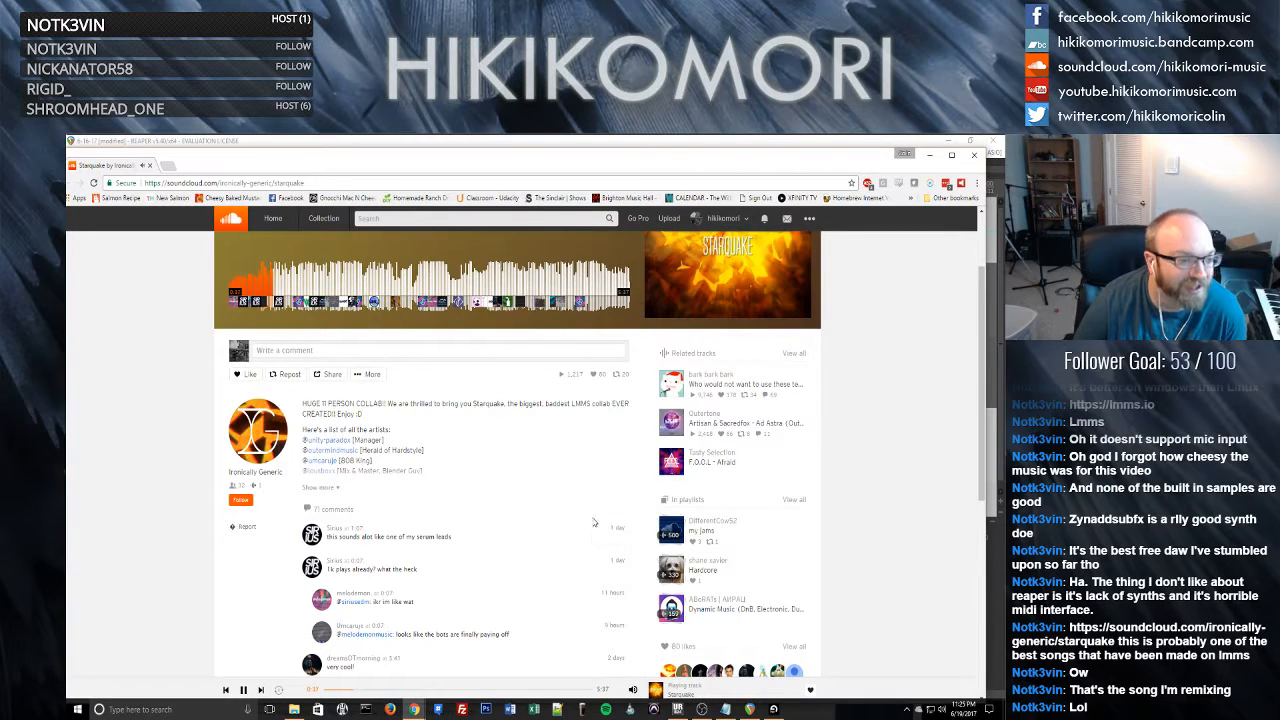
{"action": "scroll", "coordinate": [573, 527], "scroll_direction": "up", "scroll_amount": 1}
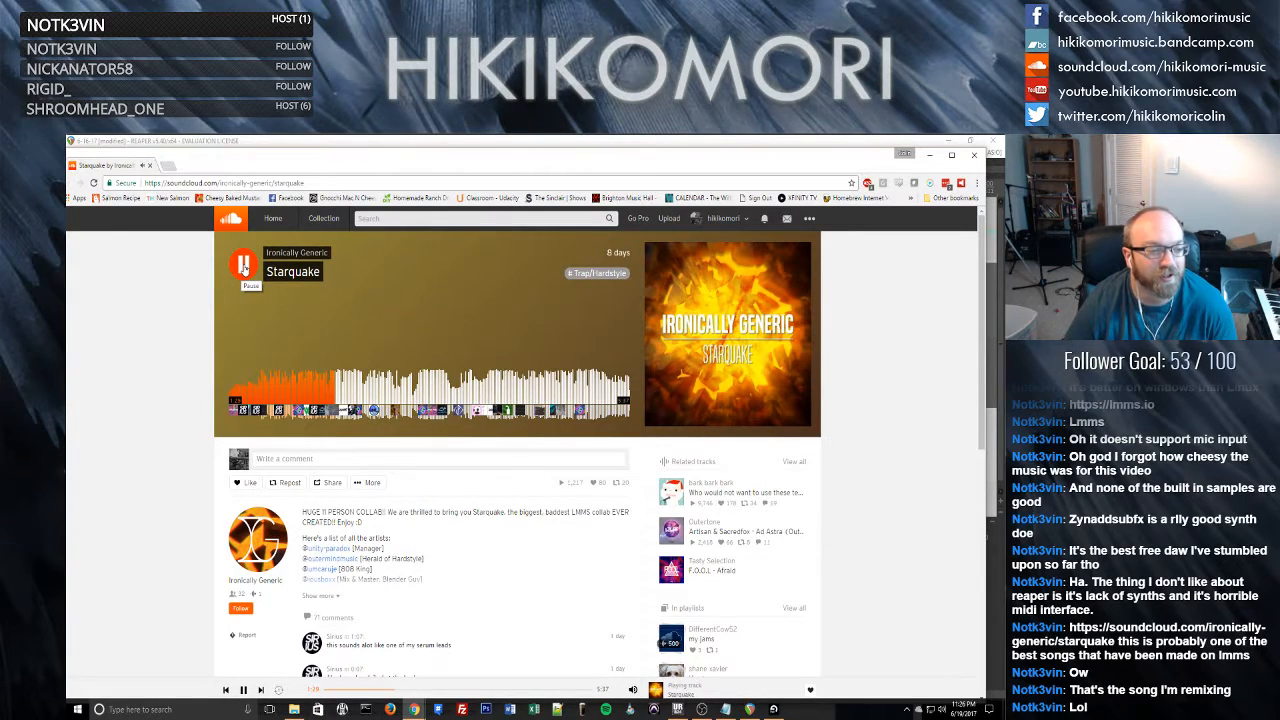
{"action": "left_click", "coordinate": [243, 266]}
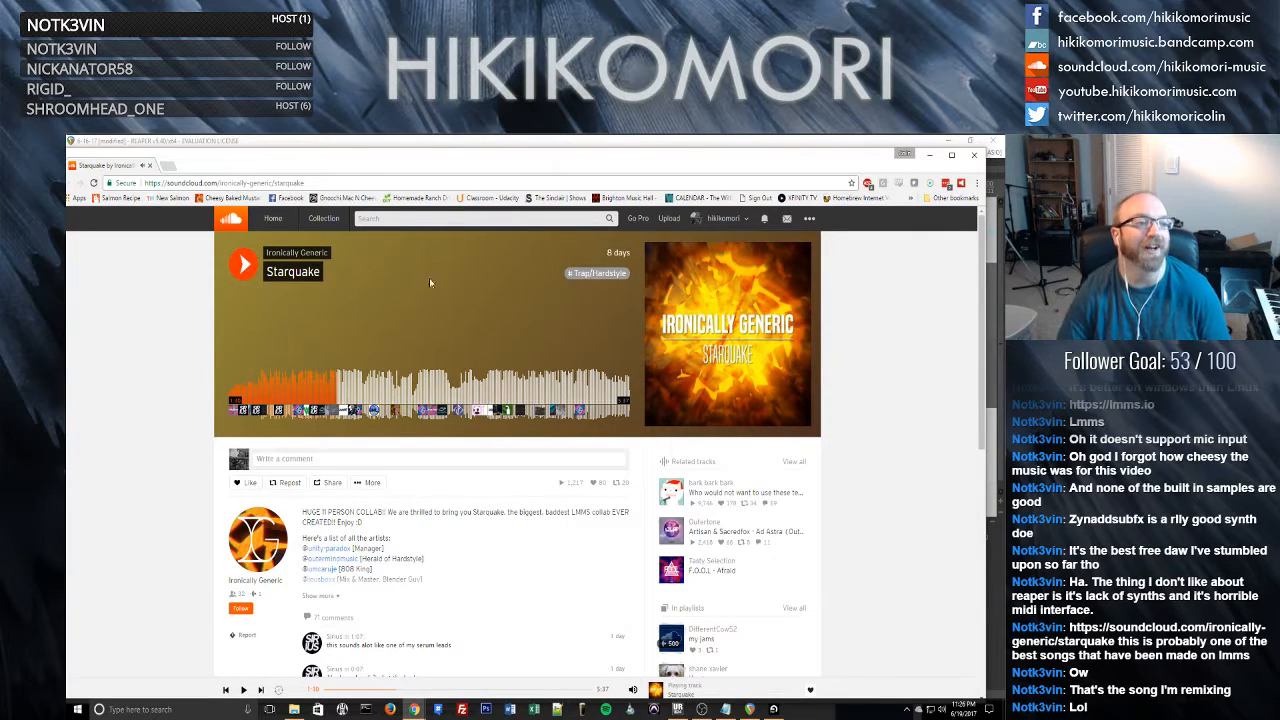
{"action": "left_click", "coordinate": [975, 158]}
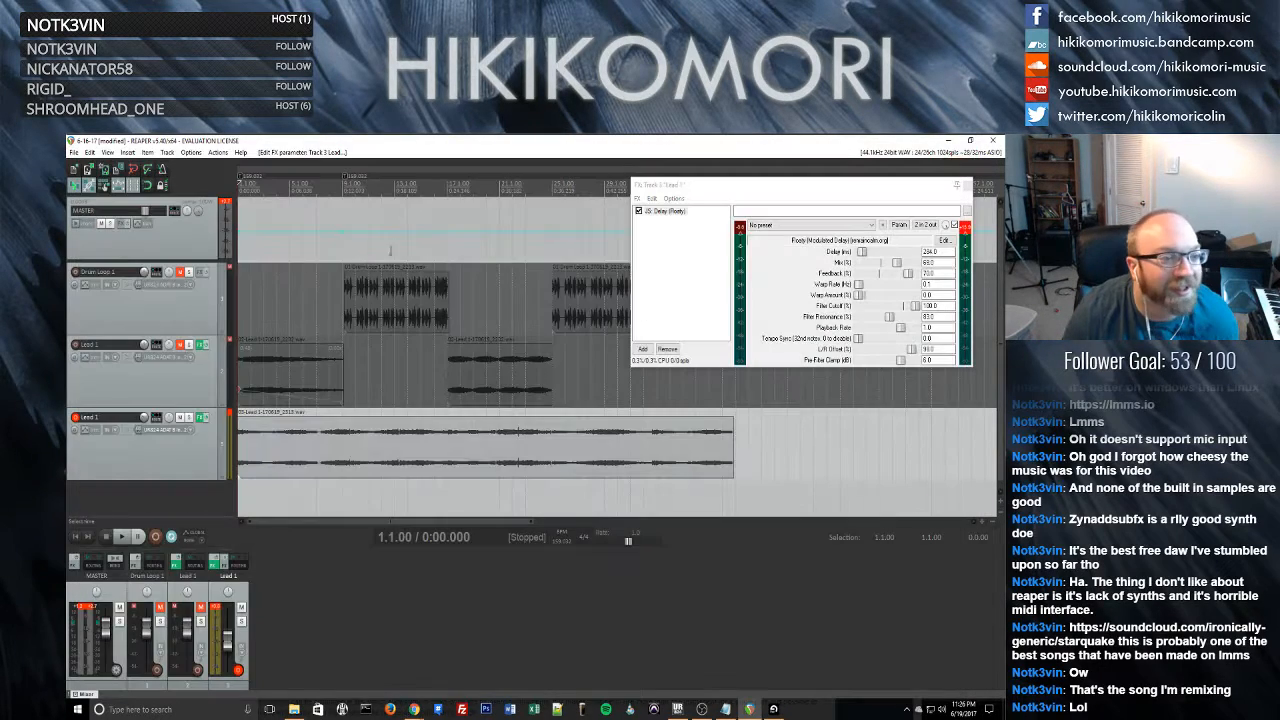
- Play the Lead 1 clip from the project start and lower the delay's playback rate to -2.0
{"action": "left_click", "coordinate": [828, 190]}
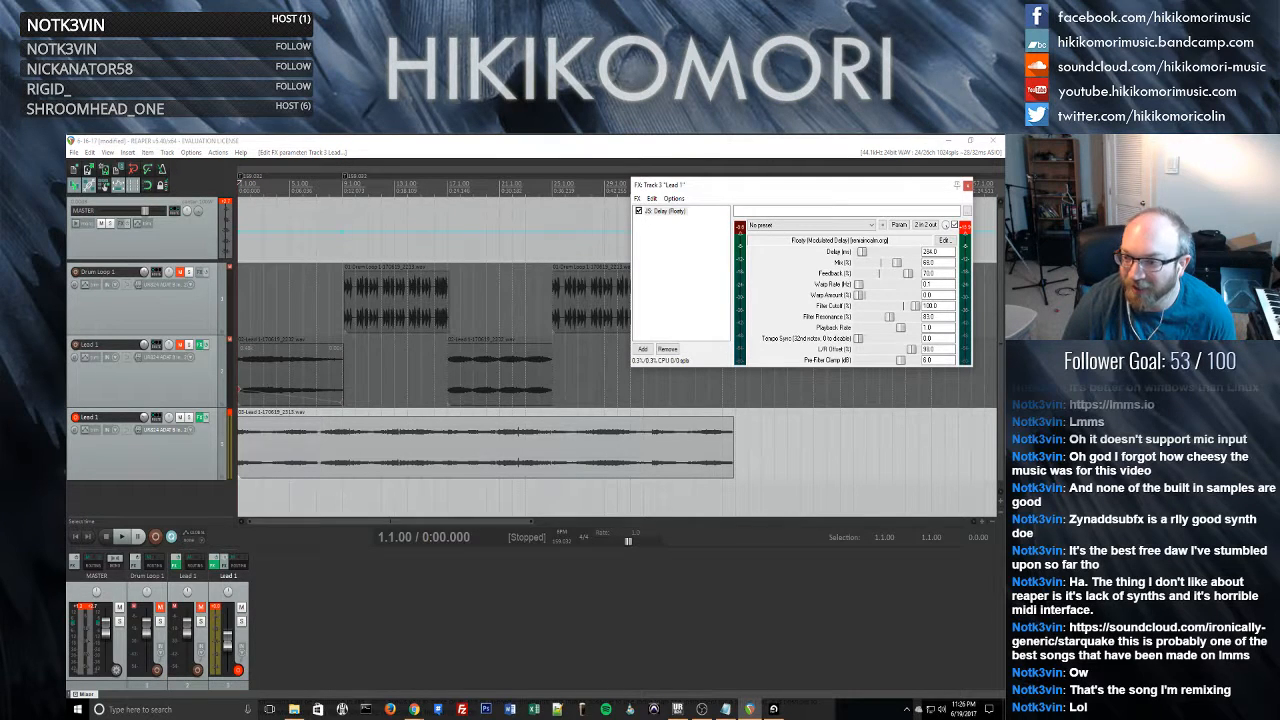
{"action": "left_click", "coordinate": [279, 446]}
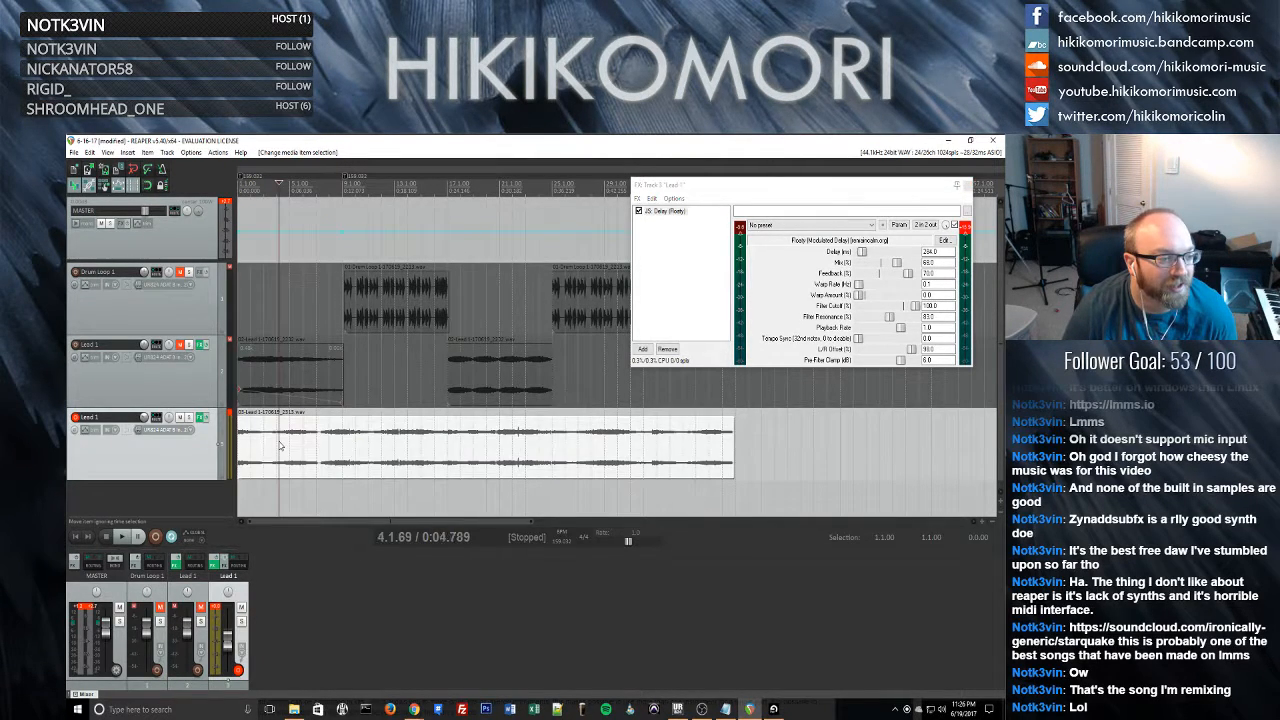
{"action": "left_click", "coordinate": [76, 540]}
{"action": "key", "text": "space"}
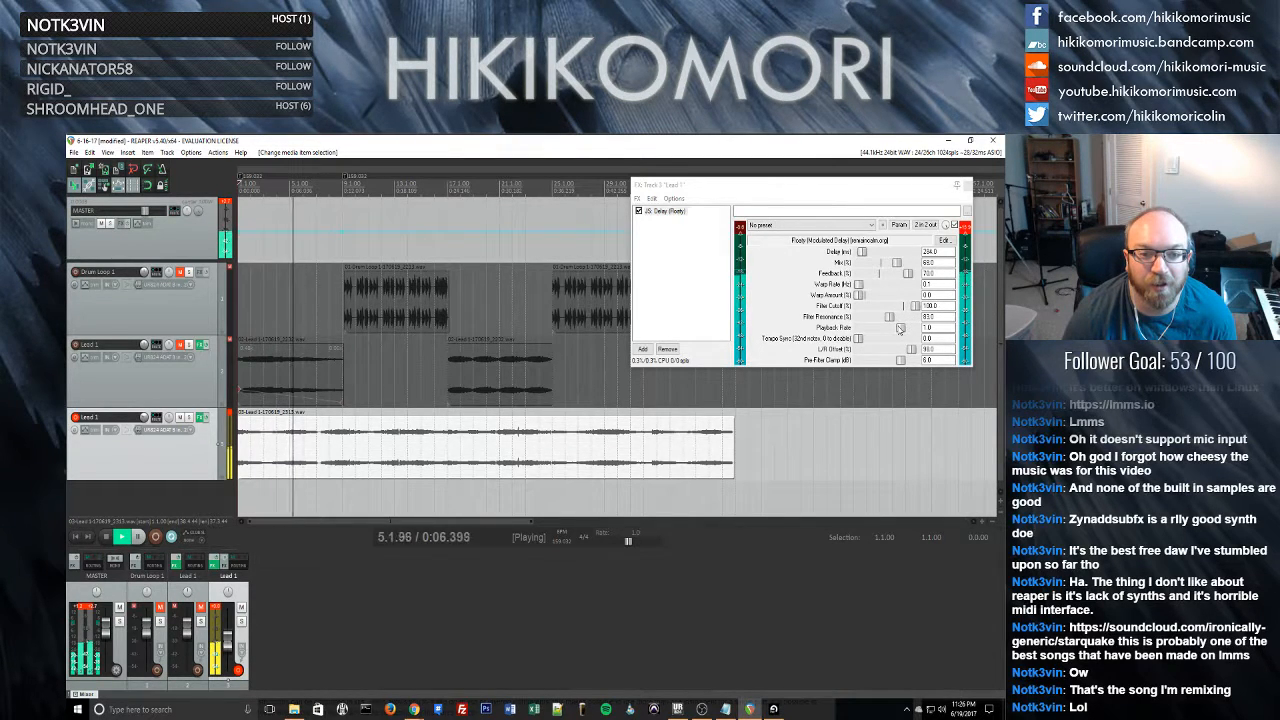
{"action": "left_click_drag", "start_coordinate": [900, 328], "coordinate": [880, 328]}
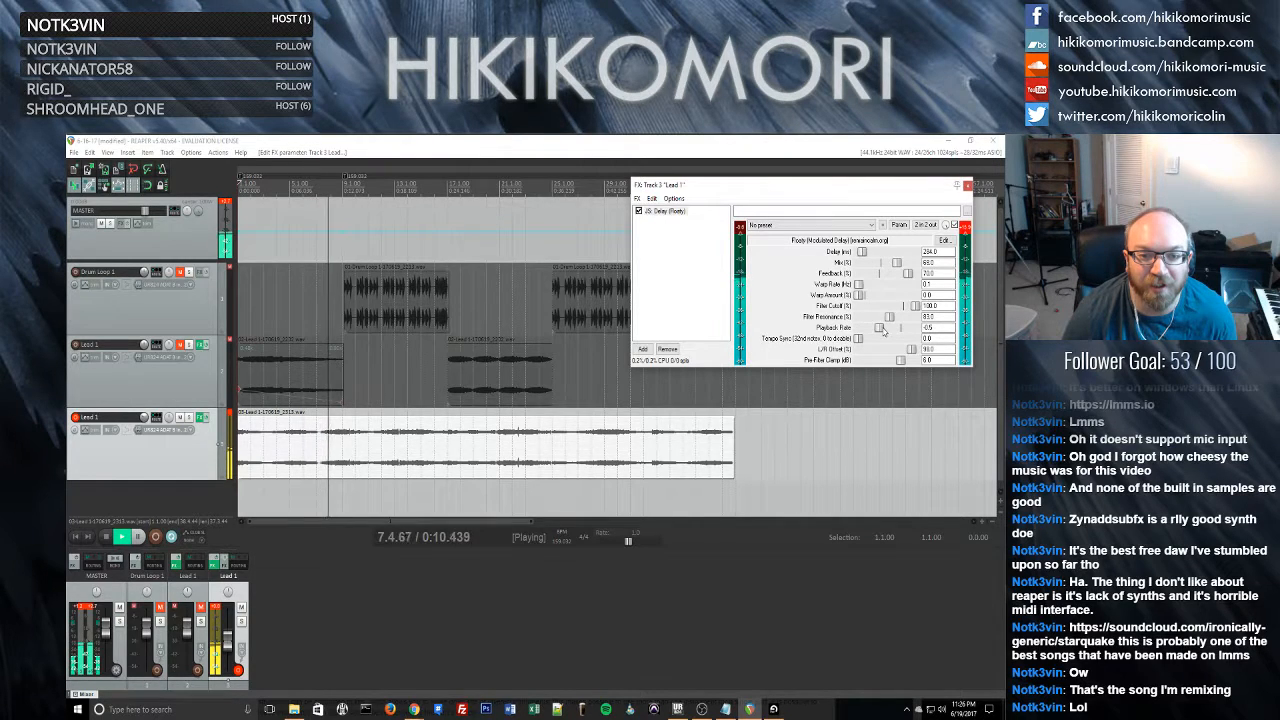
{"action": "left_click_drag", "start_coordinate": [880, 328], "coordinate": [852, 328]}
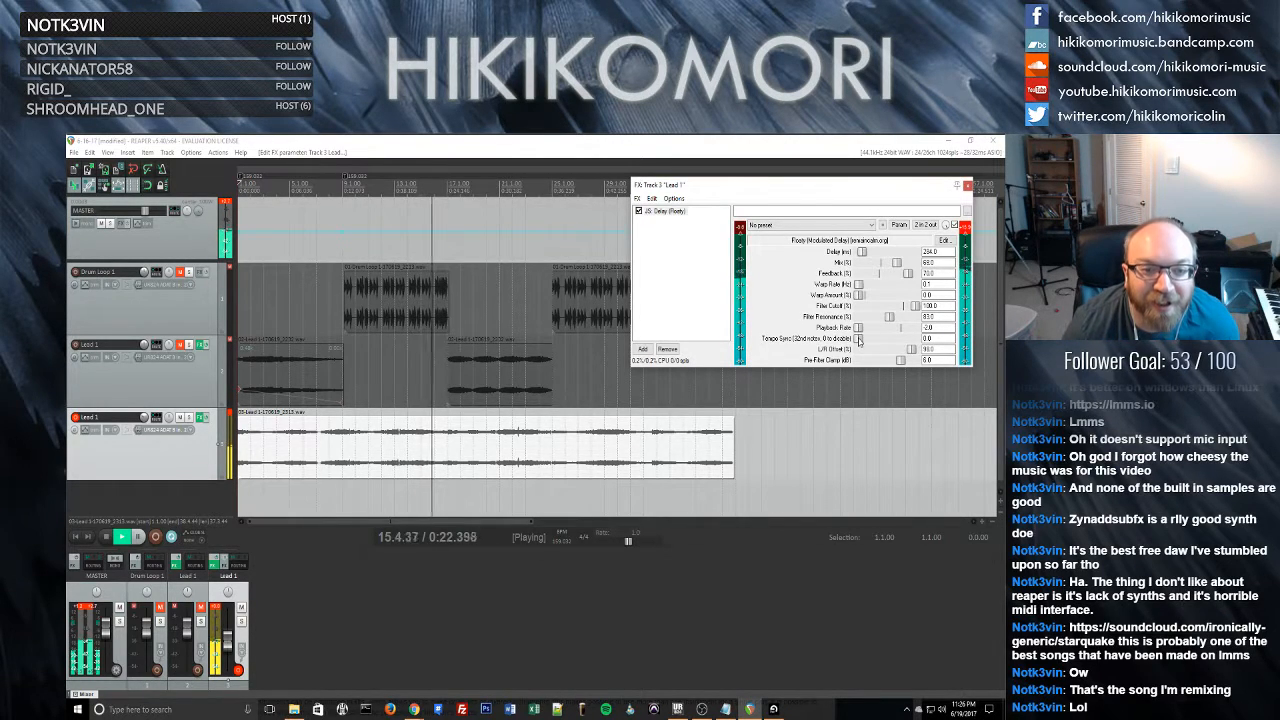
- Try the delay's tempo sync and leave it at 0, test the L/R offset at 100%, and set the pre-filter clamp to 5.7 dB
{"action": "left_click_drag", "start_coordinate": [859, 341], "coordinate": [826, 342]}
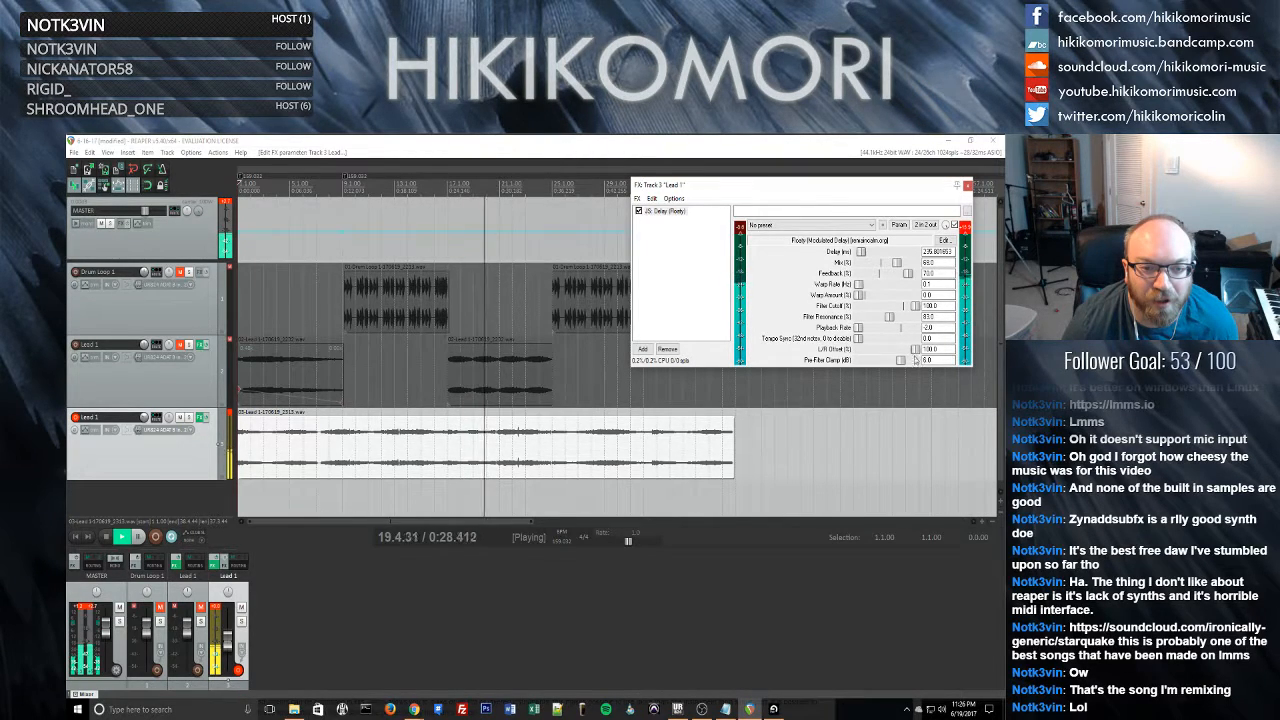
{"action": "mouse_move", "coordinate": [914, 349]}
{"action": "left_mouse_down"}
{"action": "mouse_move", "coordinate": [898, 351]}
{"action": "mouse_move", "coordinate": [913, 350]}
{"action": "left_mouse_up"}
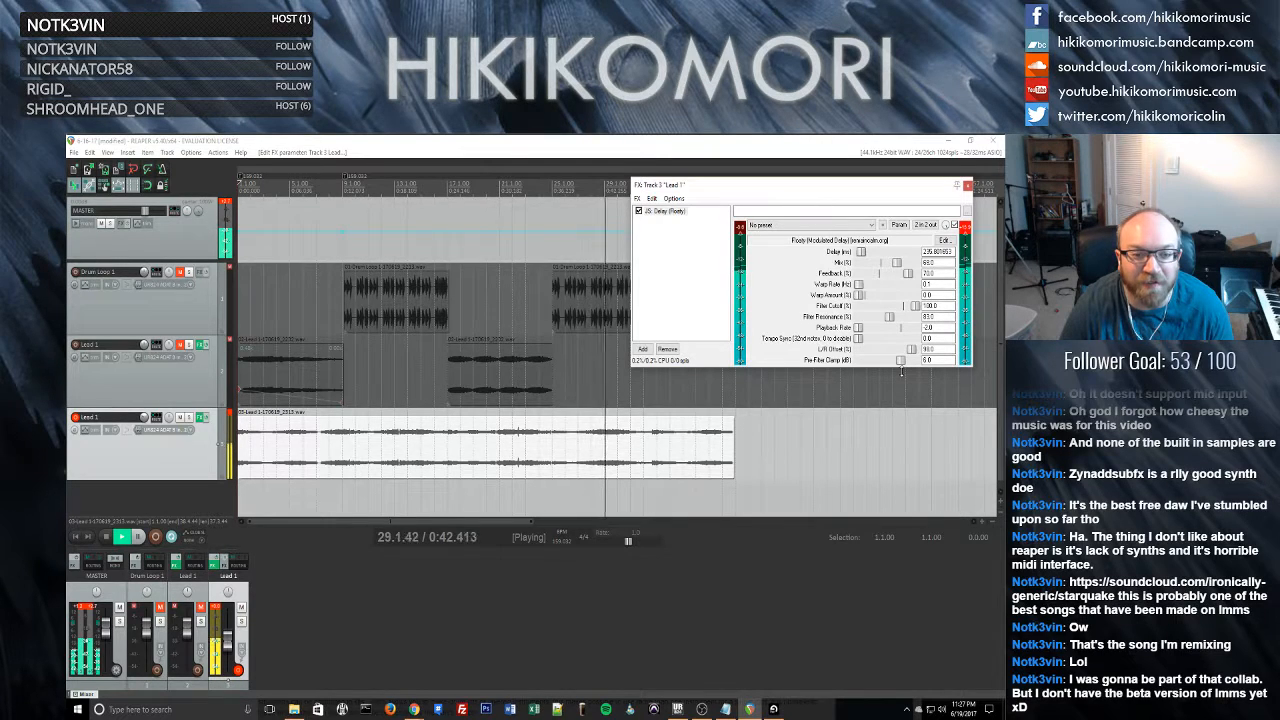
{"action": "mouse_move", "coordinate": [901, 361]}
{"action": "left_mouse_down"}
{"action": "mouse_move", "coordinate": [873, 363]}
{"action": "mouse_move", "coordinate": [902, 366]}
{"action": "left_mouse_up"}
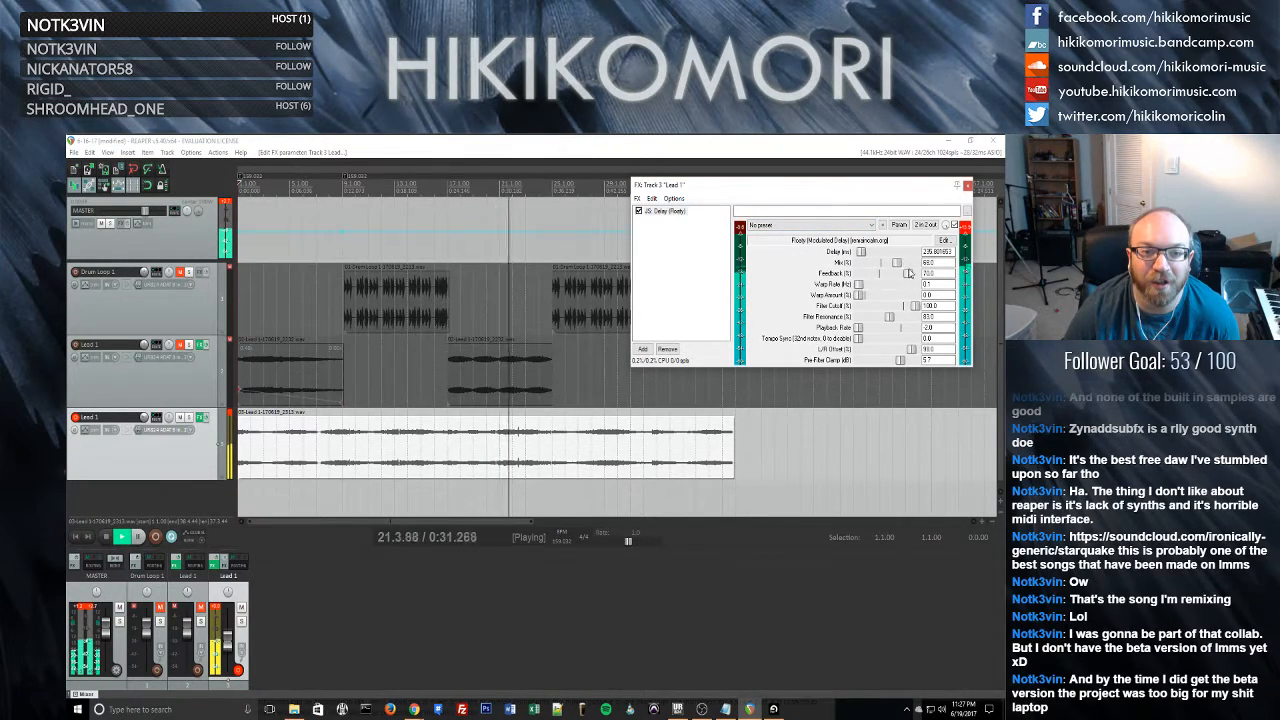
- Set the warp rate to 10 Hz and warp amount to 2%, try lower filter cutoffs before restoring 100%, and stop playback
{"action": "left_click_drag", "start_coordinate": [858, 284], "coordinate": [886, 297]}
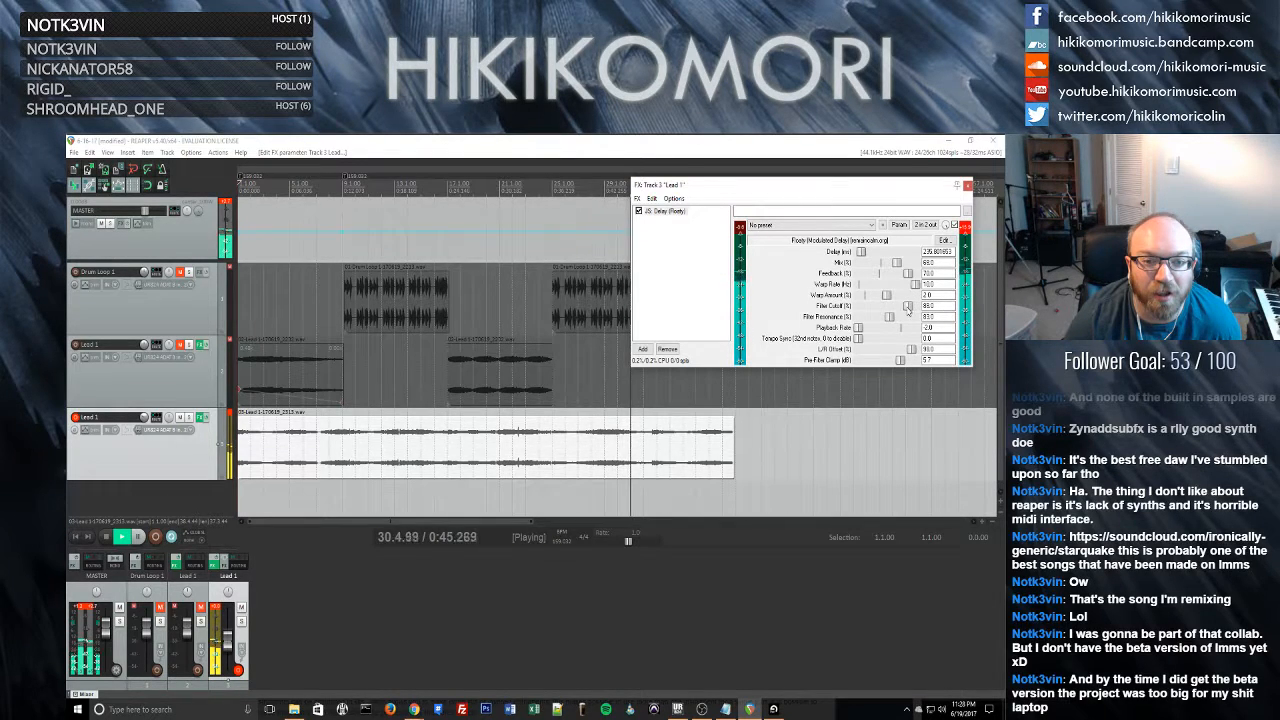
{"action": "left_click_drag", "start_coordinate": [914, 306], "coordinate": [912, 309]}
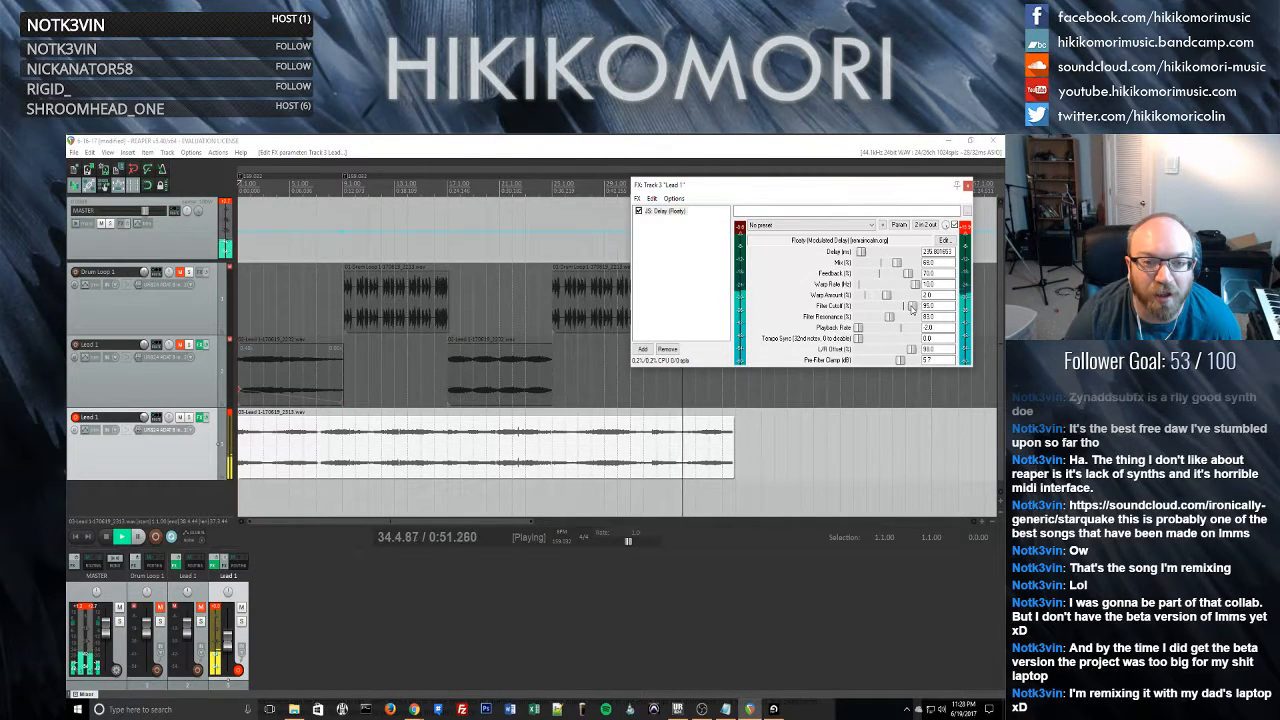
{"action": "left_click_drag", "start_coordinate": [912, 309], "coordinate": [919, 311]}
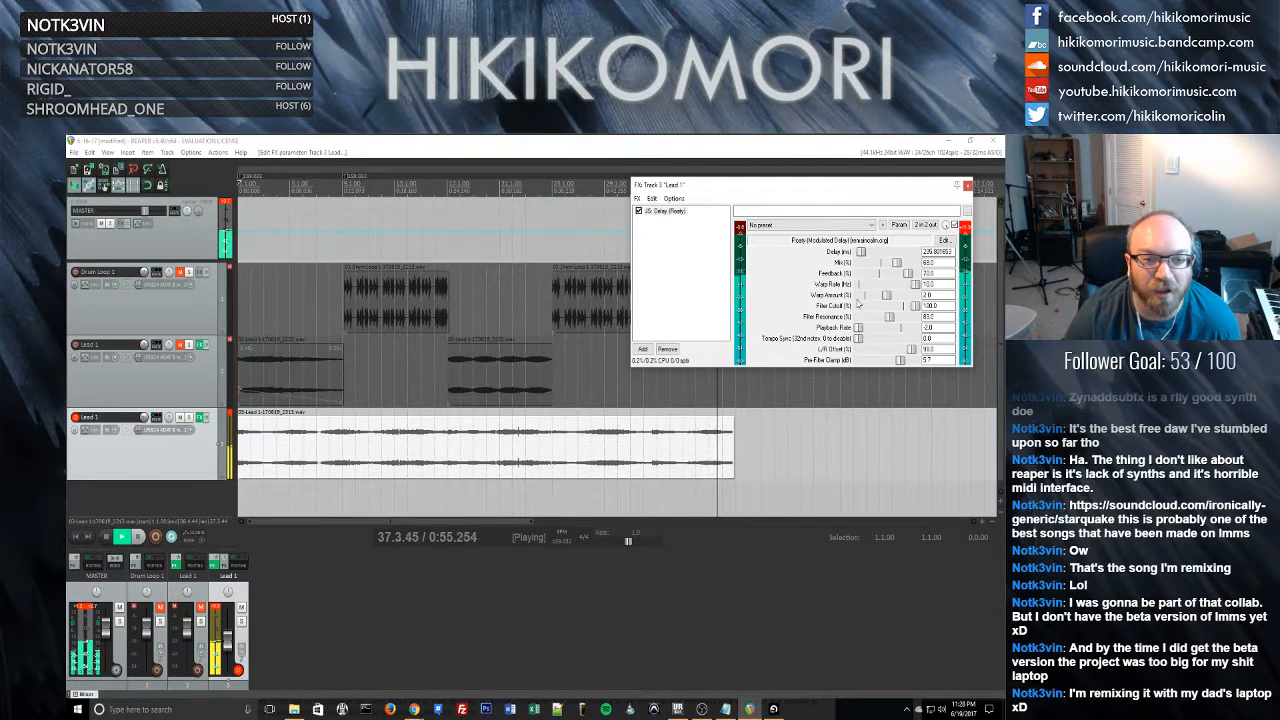
{"action": "key", "text": "space"}
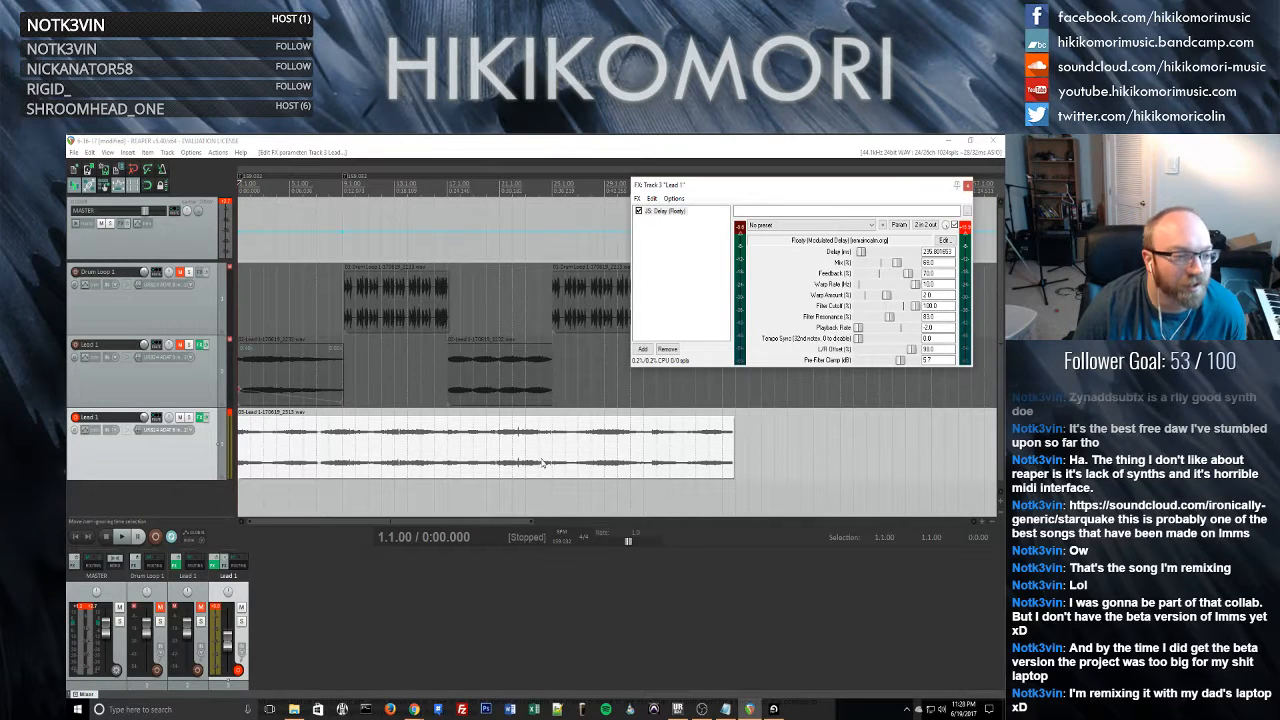
- Place the edit cursor at 13.1.69 in the Lead 1 clip and bypass the third track's effects
{"action": "left_click", "coordinate": [398, 440]}
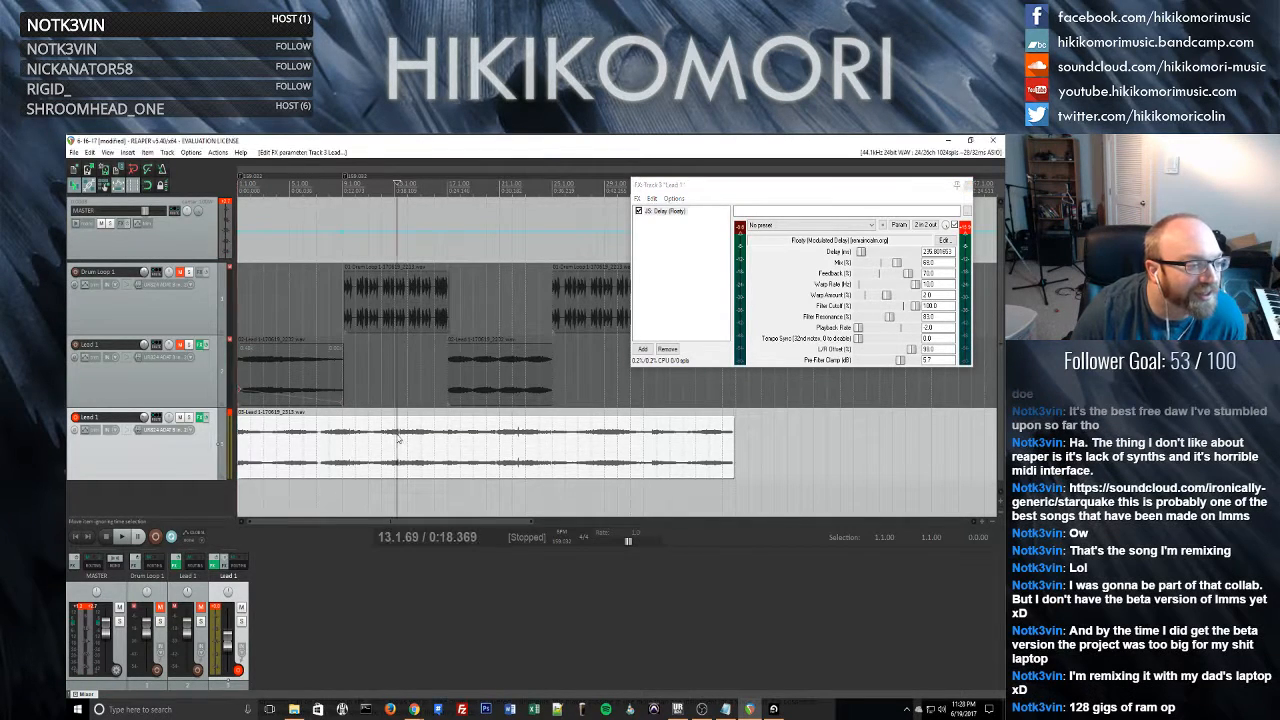
{"action": "left_click", "coordinate": [201, 417], "text": "ctrl"}
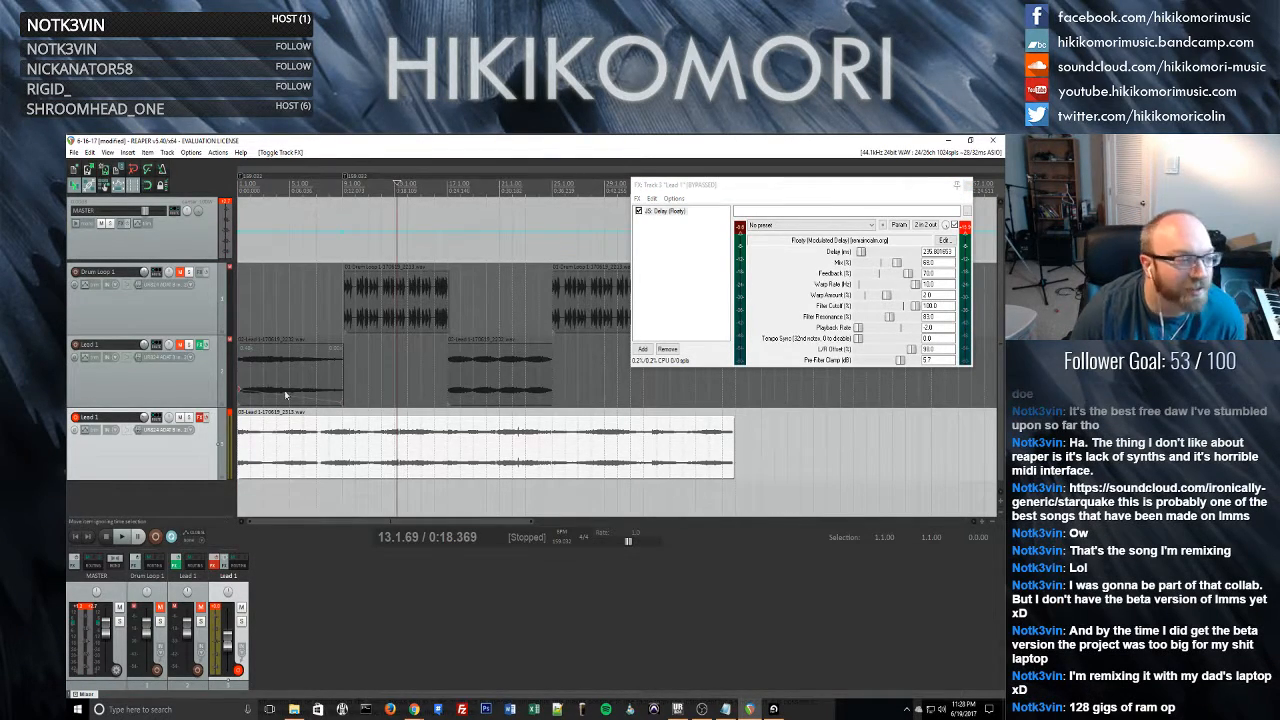
- Re-enable the third track's effects and add the Cockos ReaEQ equalizer after its Floaty delay
{"action": "left_click", "coordinate": [202, 418], "text": "ctrl"}
{"action": "double_click", "coordinate": [671, 237]}
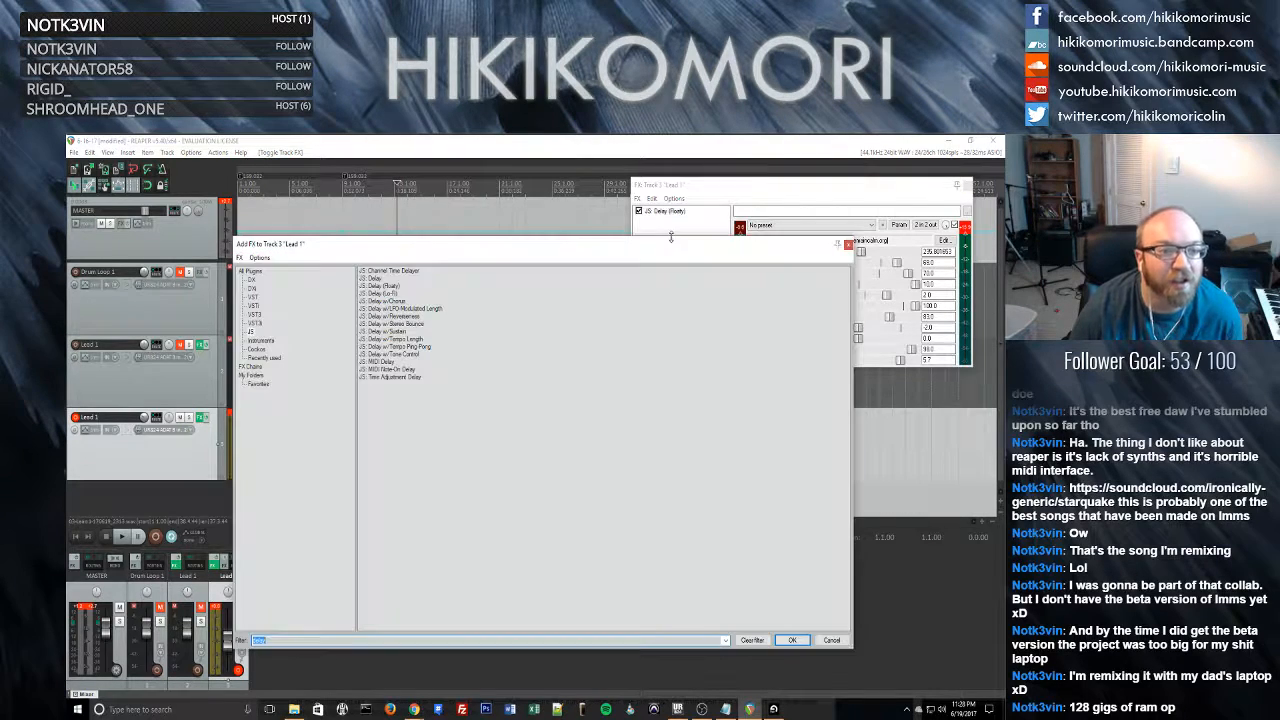
{"action": "left_click", "coordinate": [849, 245]}
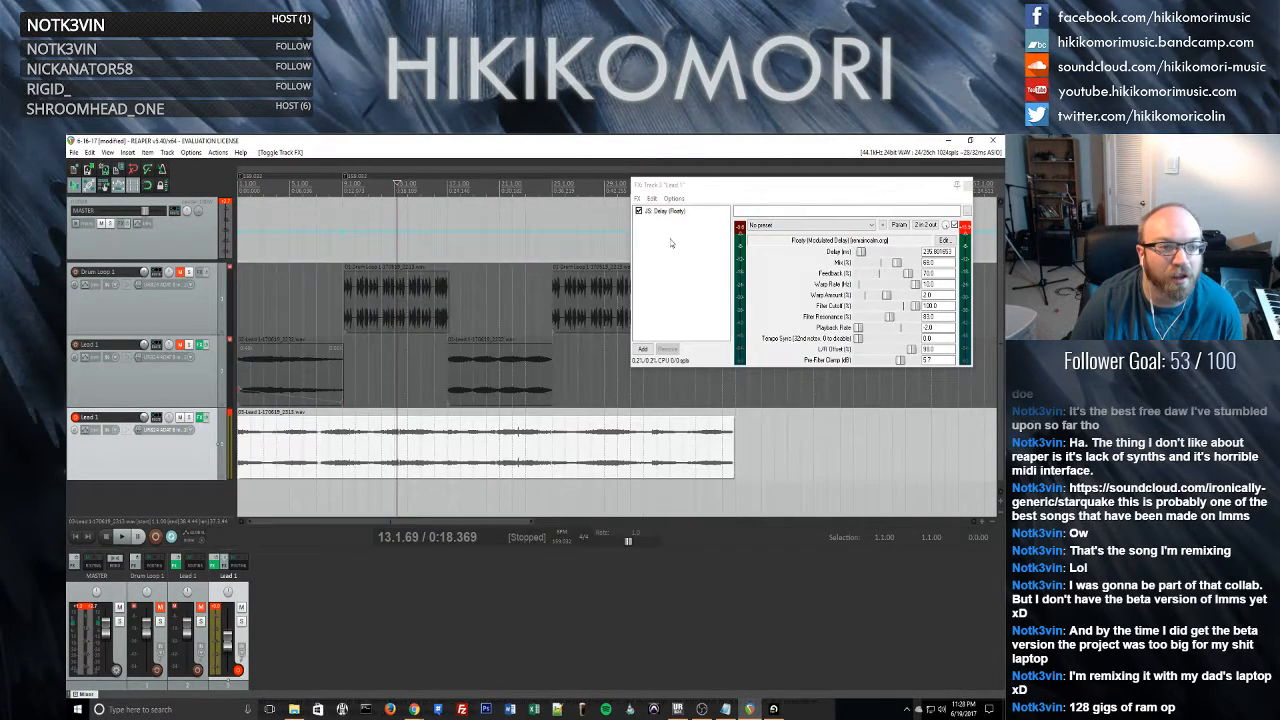
{"action": "left_click", "coordinate": [641, 347]}
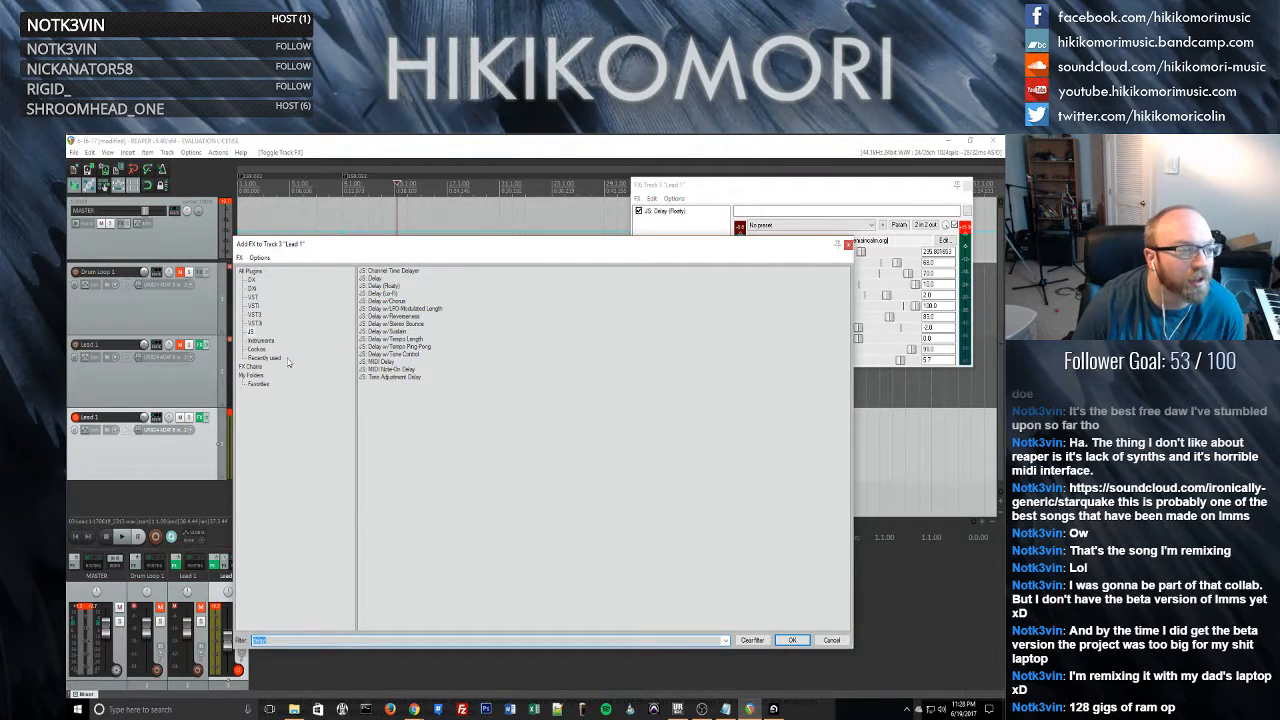
{"action": "type", "text": "EQ"}
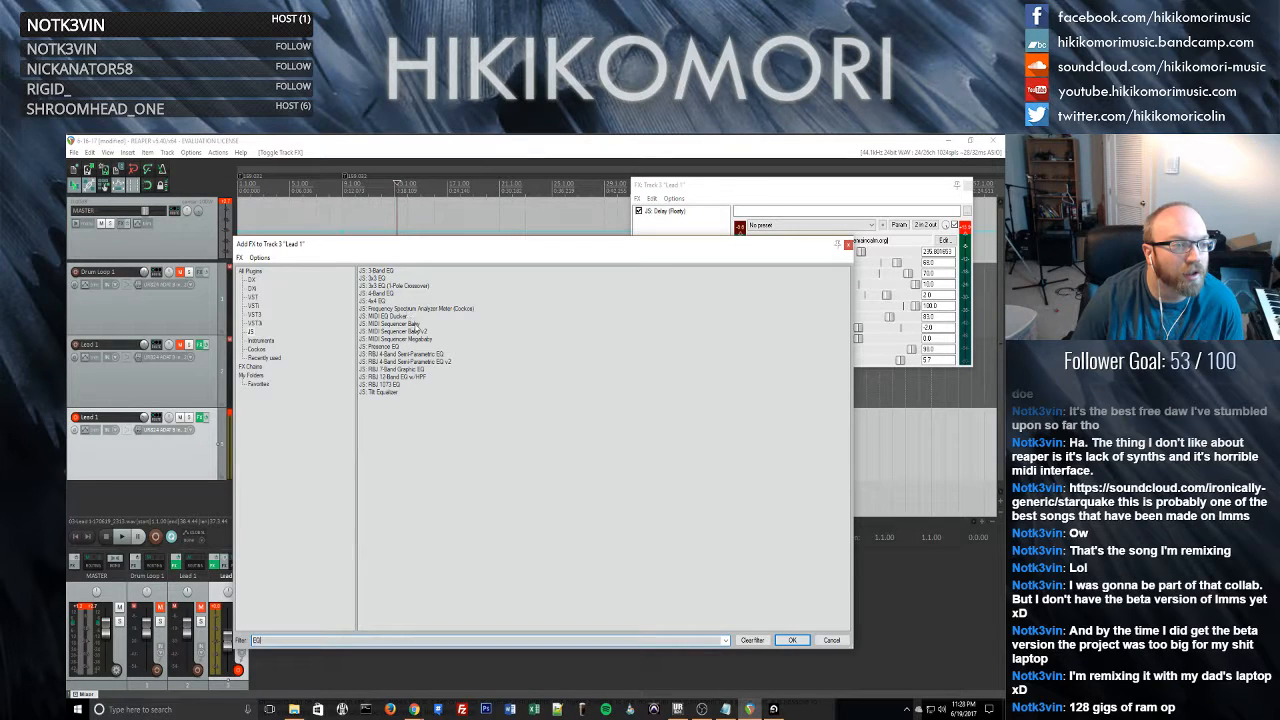
{"action": "left_click", "coordinate": [256, 349]}
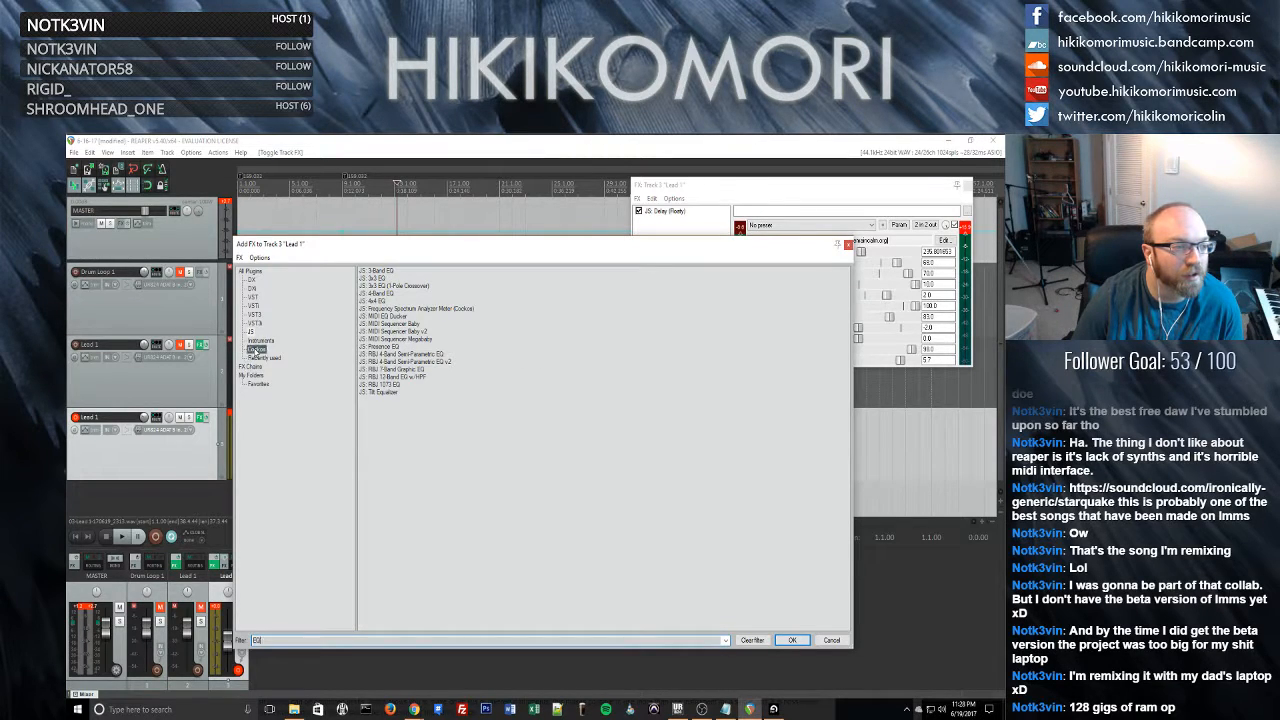
{"action": "double_click", "coordinate": [387, 271]}
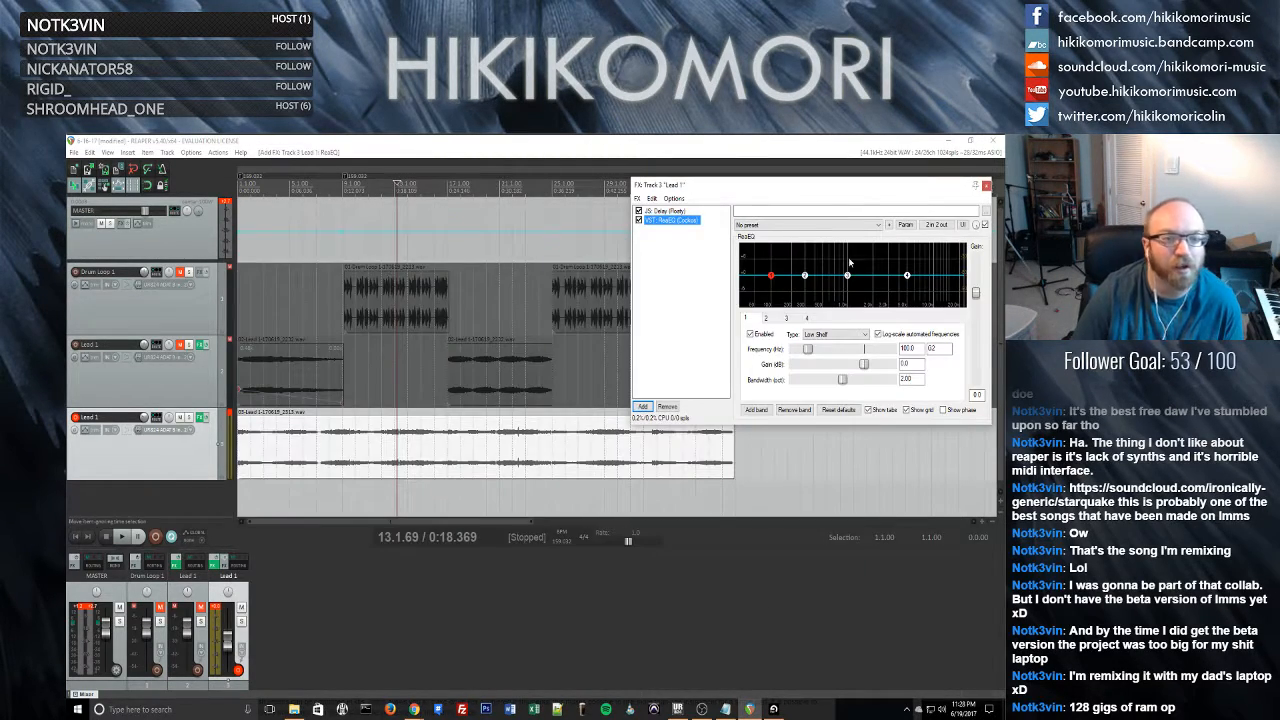
- During playback, cut ReaEQ's high shelf near 2112 Hz, boost bands 2 and 3, and set the low shelf to about 195 Hz at -120 dB
{"action": "key", "text": "space"}
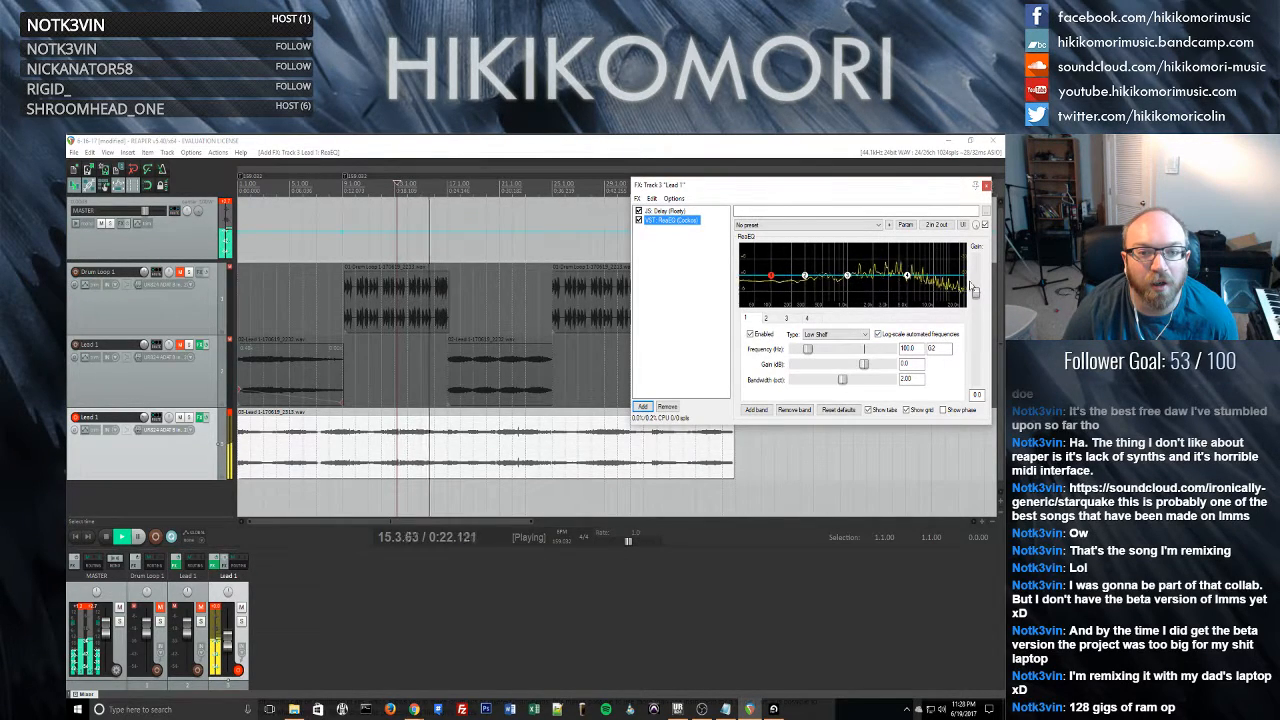
{"action": "left_click_drag", "start_coordinate": [907, 277], "coordinate": [874, 299]}
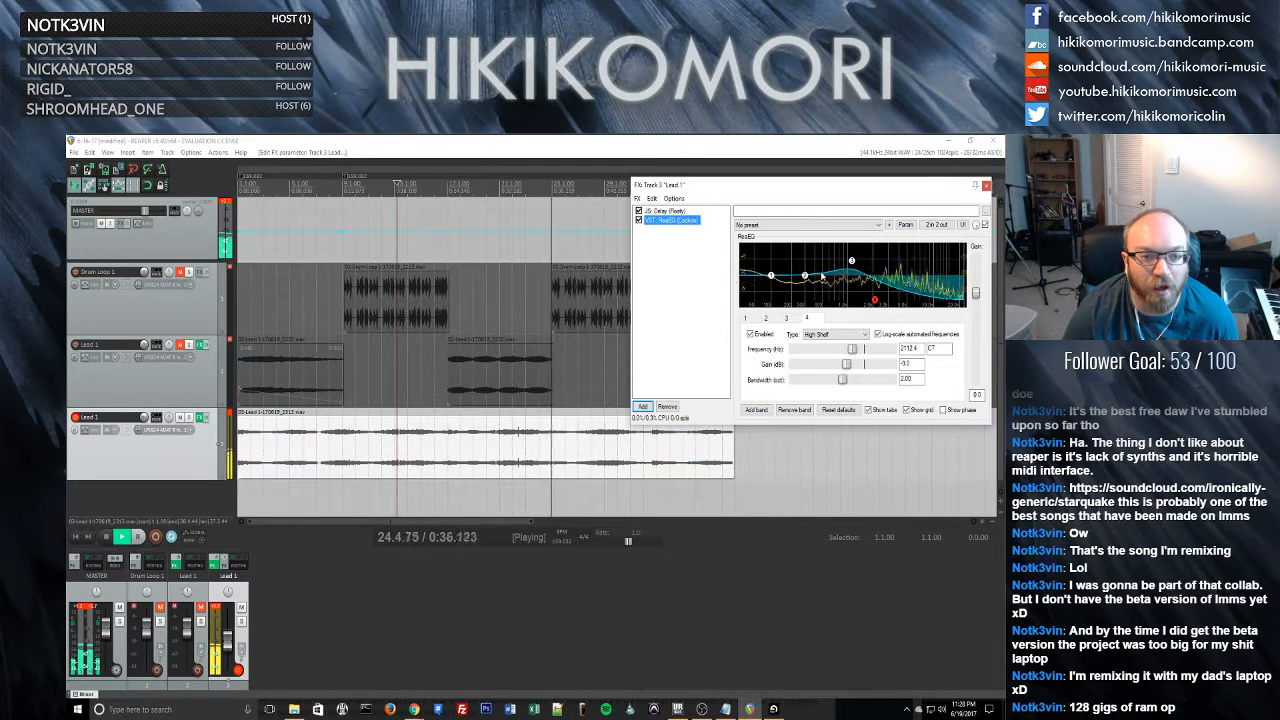
{"action": "left_click", "coordinate": [852, 262]}
{"action": "left_click_drag", "start_coordinate": [853, 264], "coordinate": [795, 318]}
{"action": "left_click", "coordinate": [803, 275]}
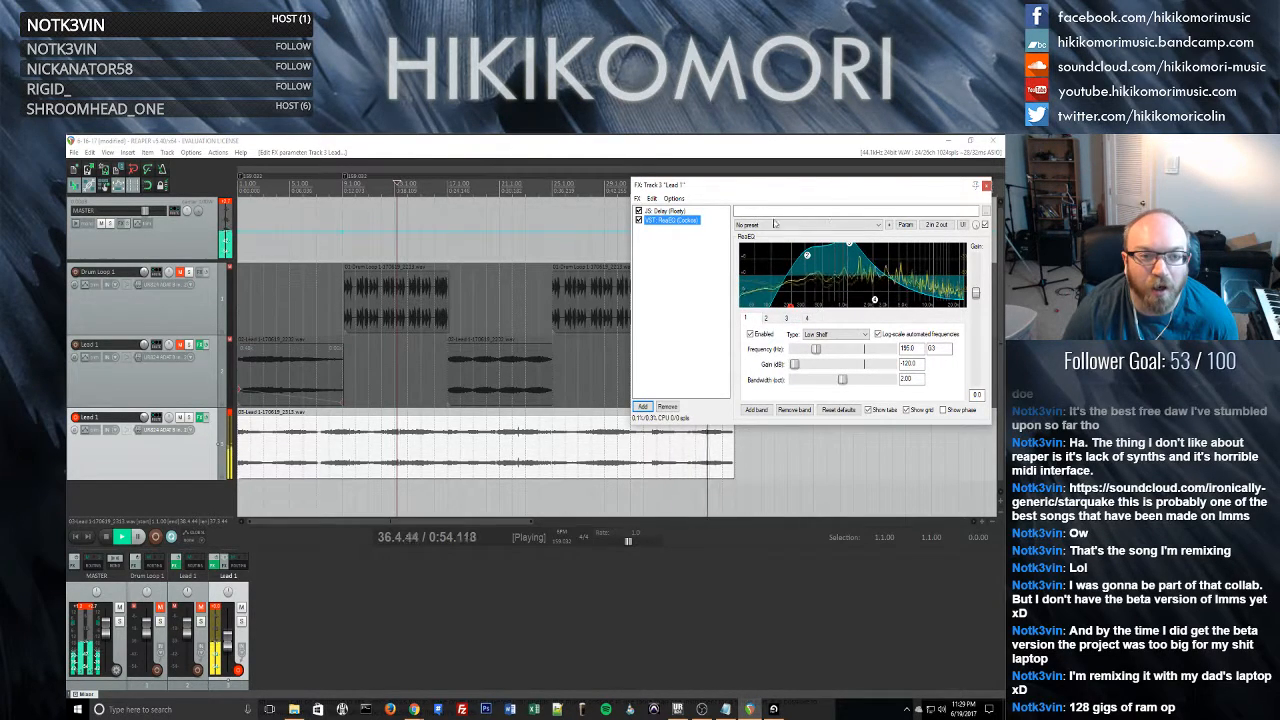
- Compare the lead with ReaEQ and the delay bypassed and active, leave both enabled, and stop playback
{"action": "left_click", "coordinate": [639, 220]}
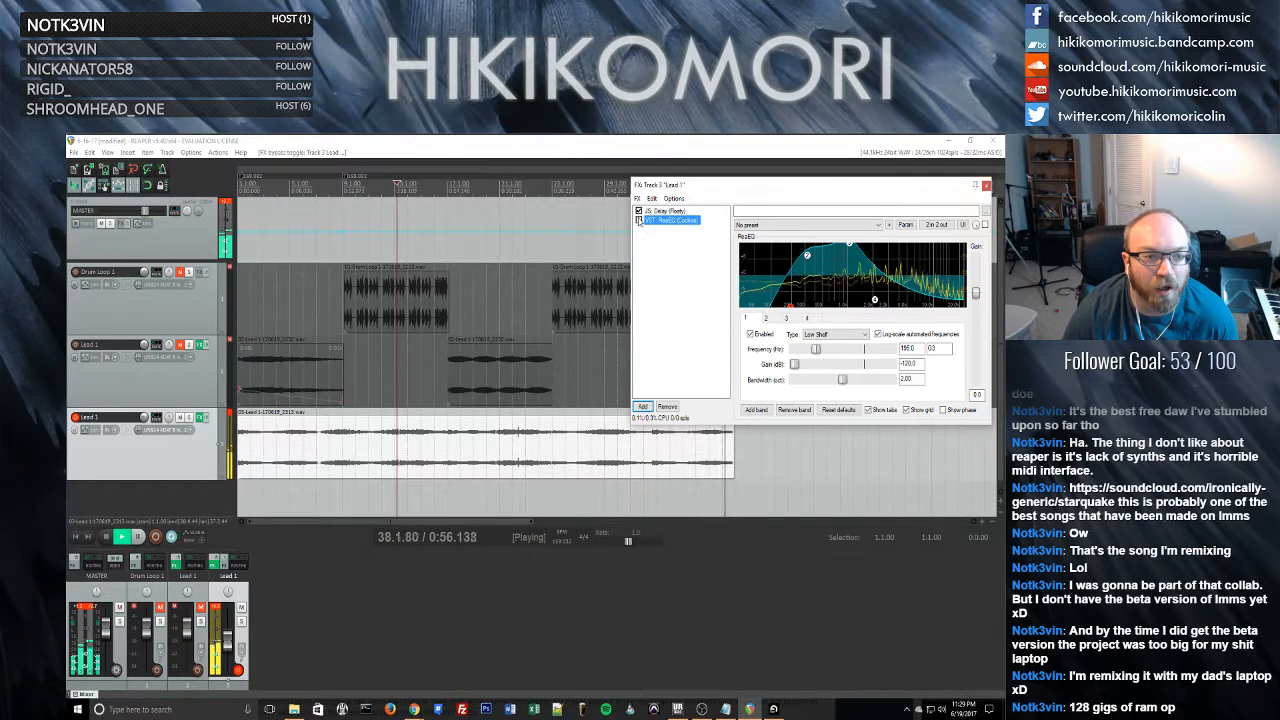
{"action": "left_click", "coordinate": [639, 220]}
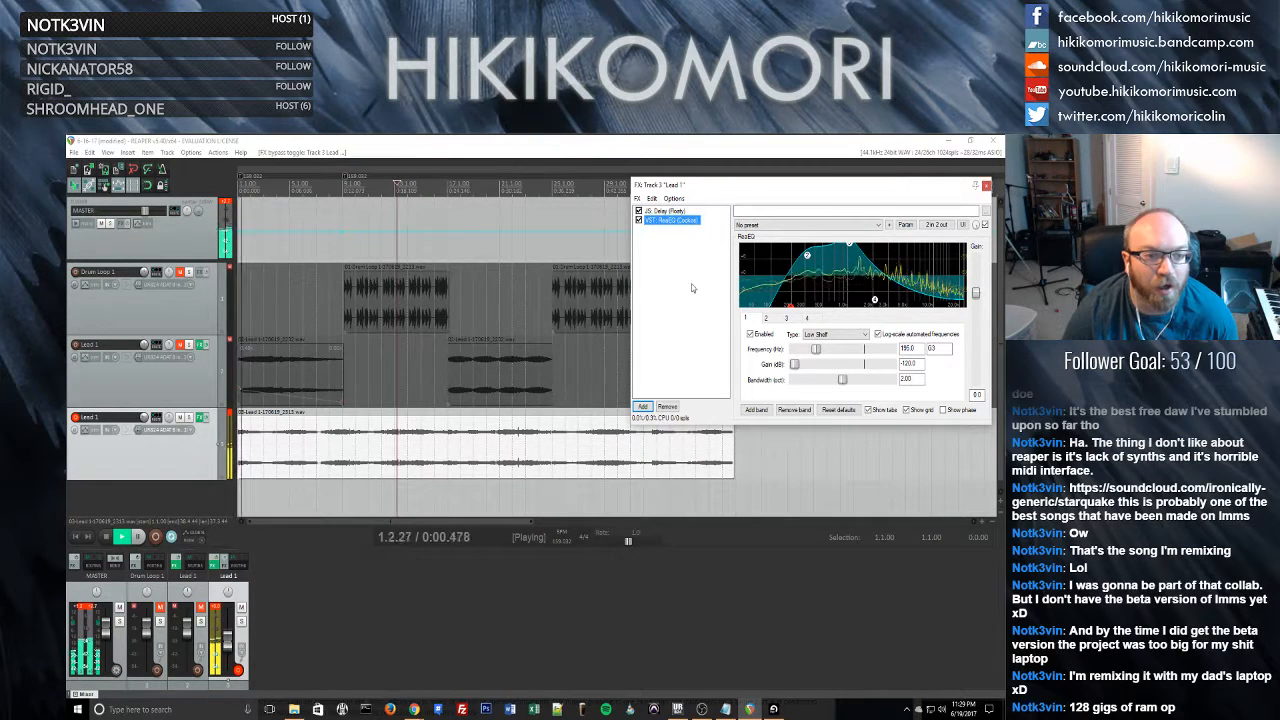
{"action": "left_click", "coordinate": [639, 211]}
{"action": "left_click", "coordinate": [639, 220]}
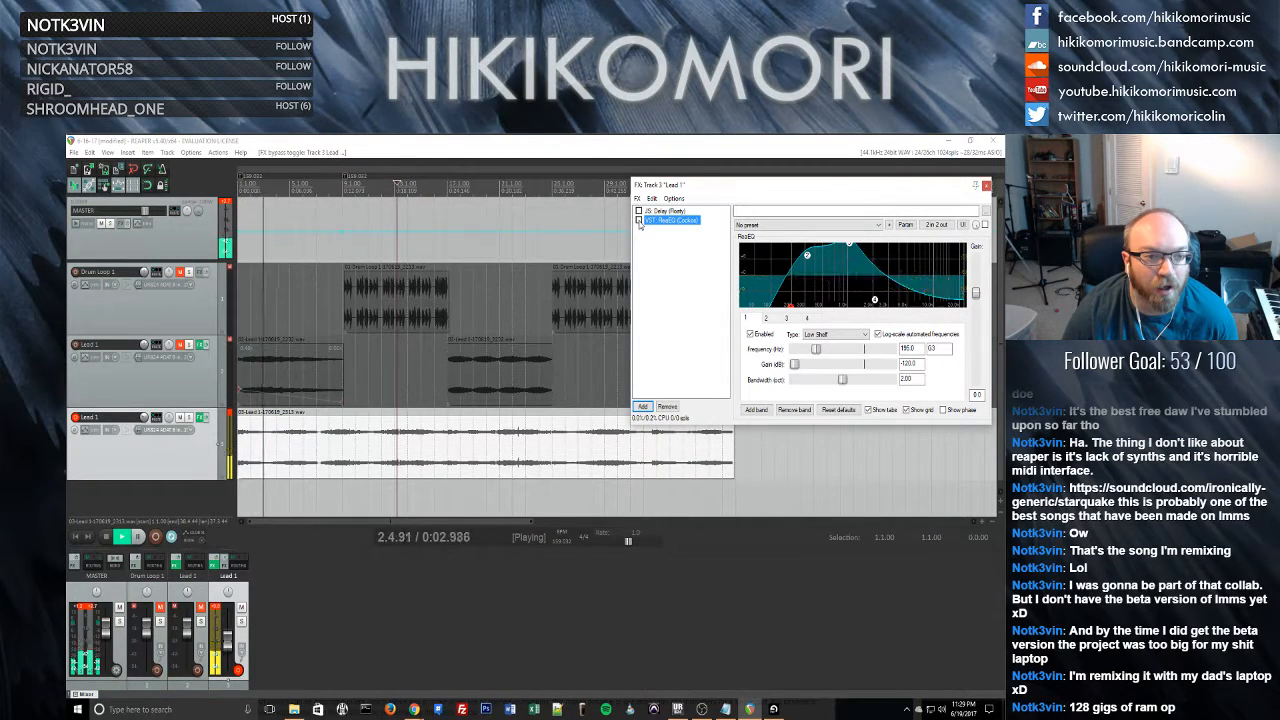
{"action": "left_click", "coordinate": [639, 220]}
{"action": "left_click", "coordinate": [639, 211]}
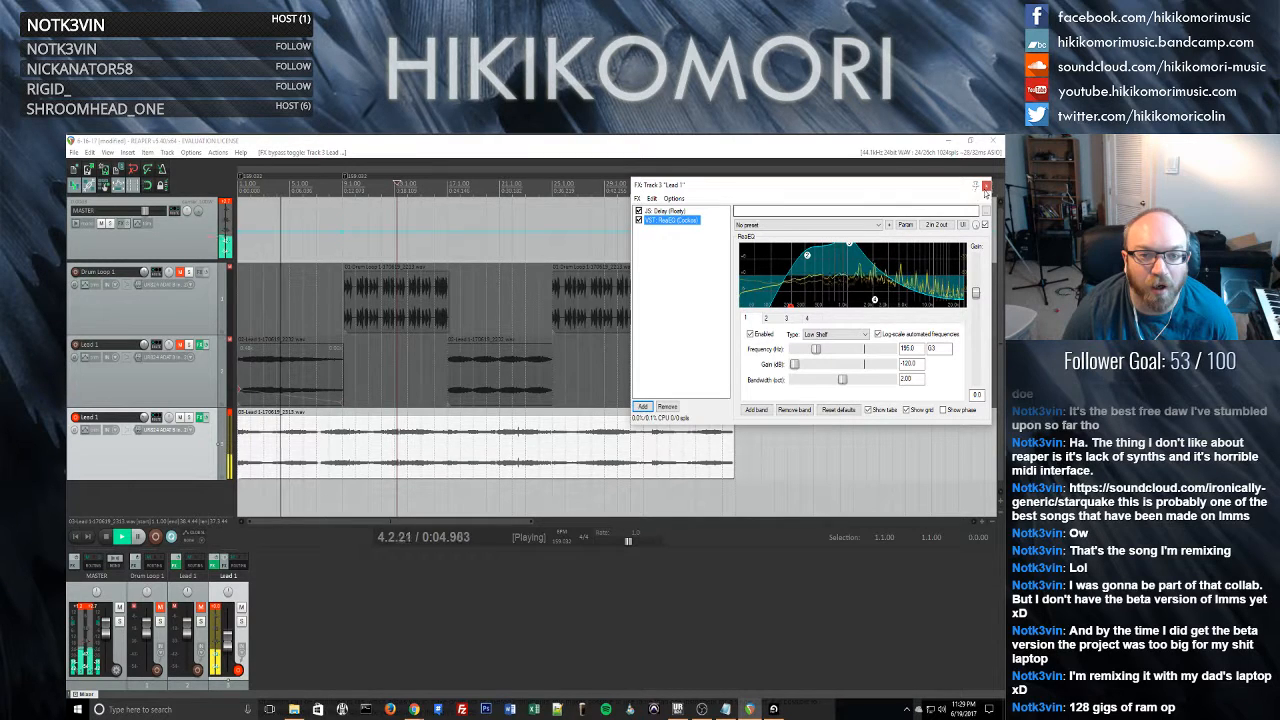
{"action": "key", "text": "space"}
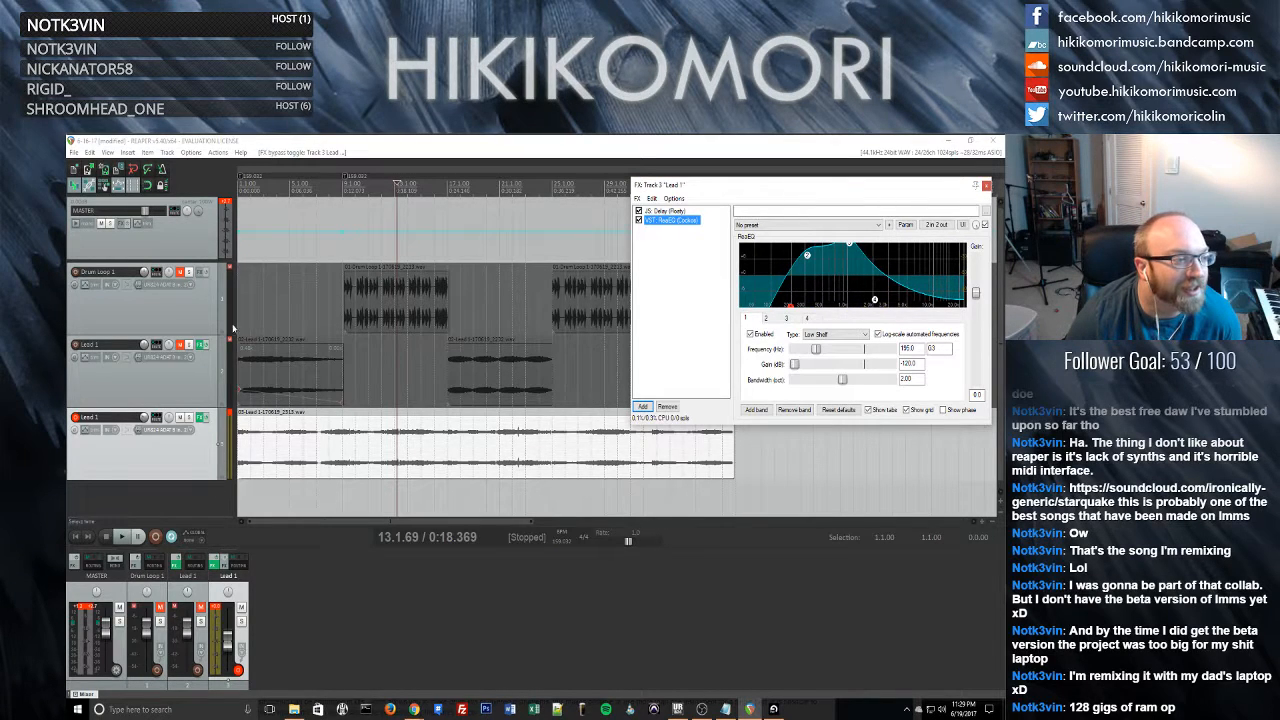
- Unmute the Drum Loop 1 track, play it together with the processed lead from the edit cursor, and stop playback
{"action": "left_click", "coordinate": [176, 281]}
{"action": "key", "text": "space"}
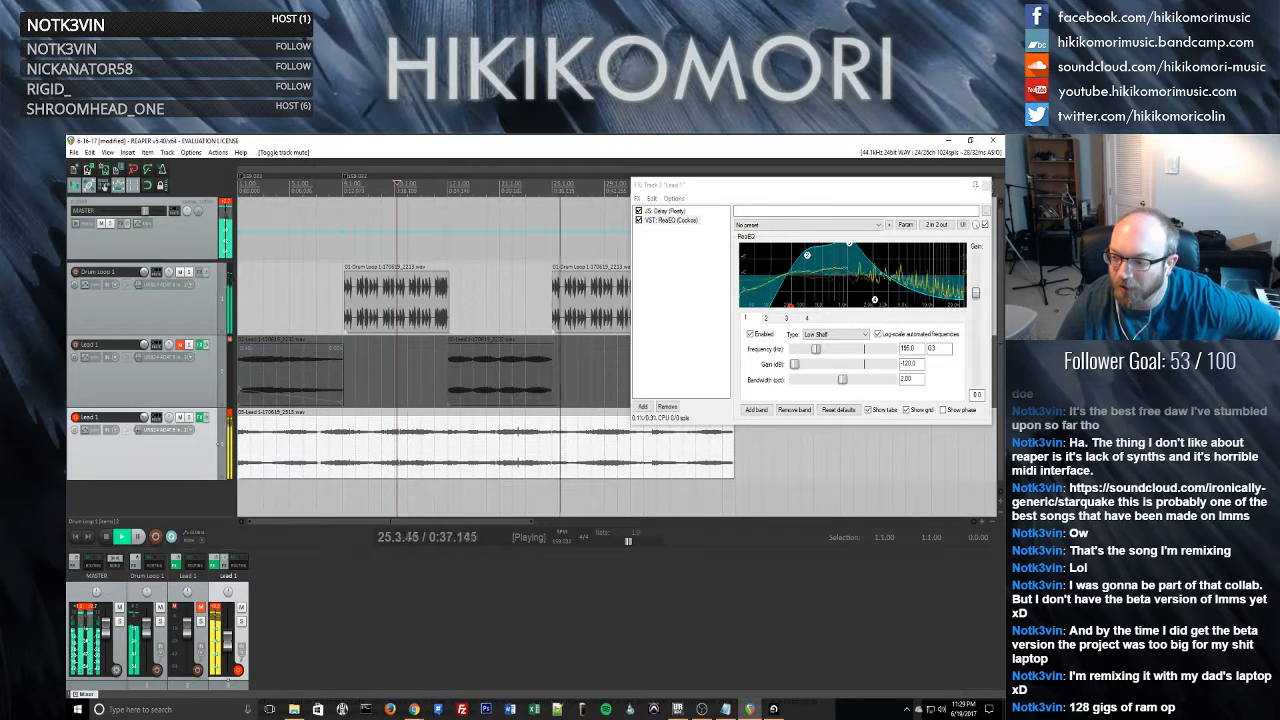
{"action": "key", "text": "space"}
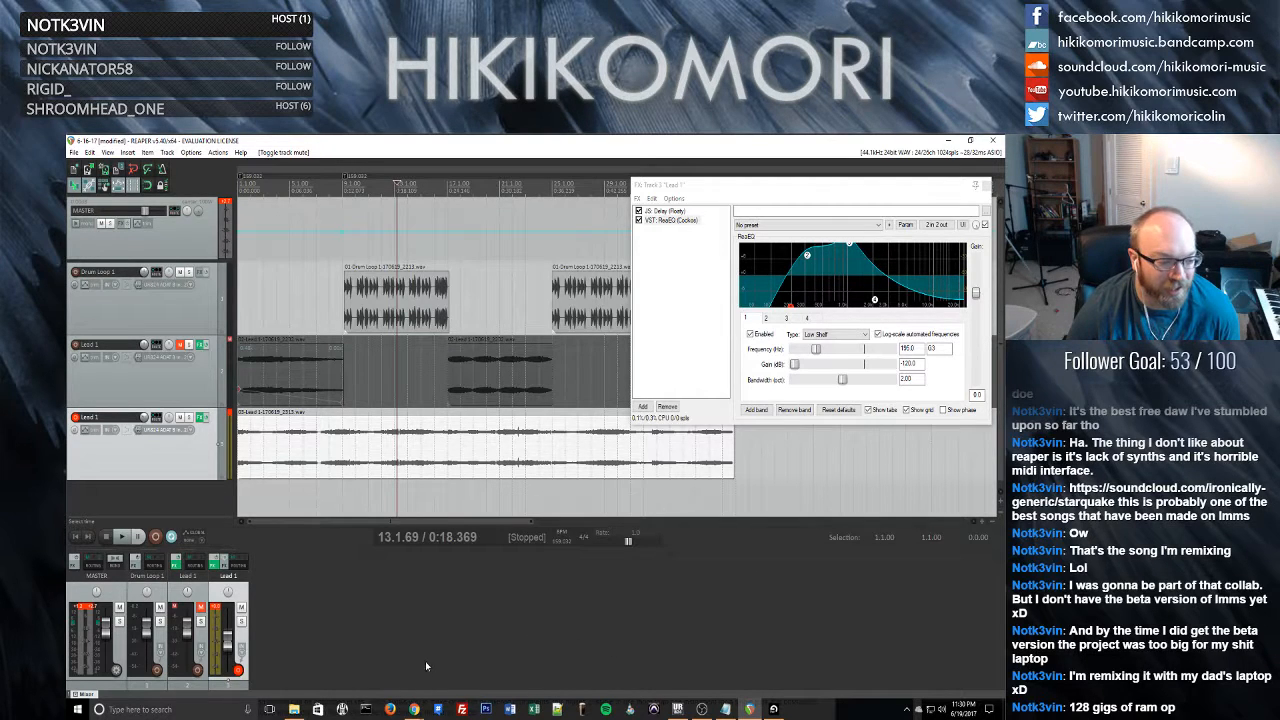
- Switch to the Chrome window showing the Twitch channel dashboard
{"action": "mouse_move", "coordinate": [416, 713]}
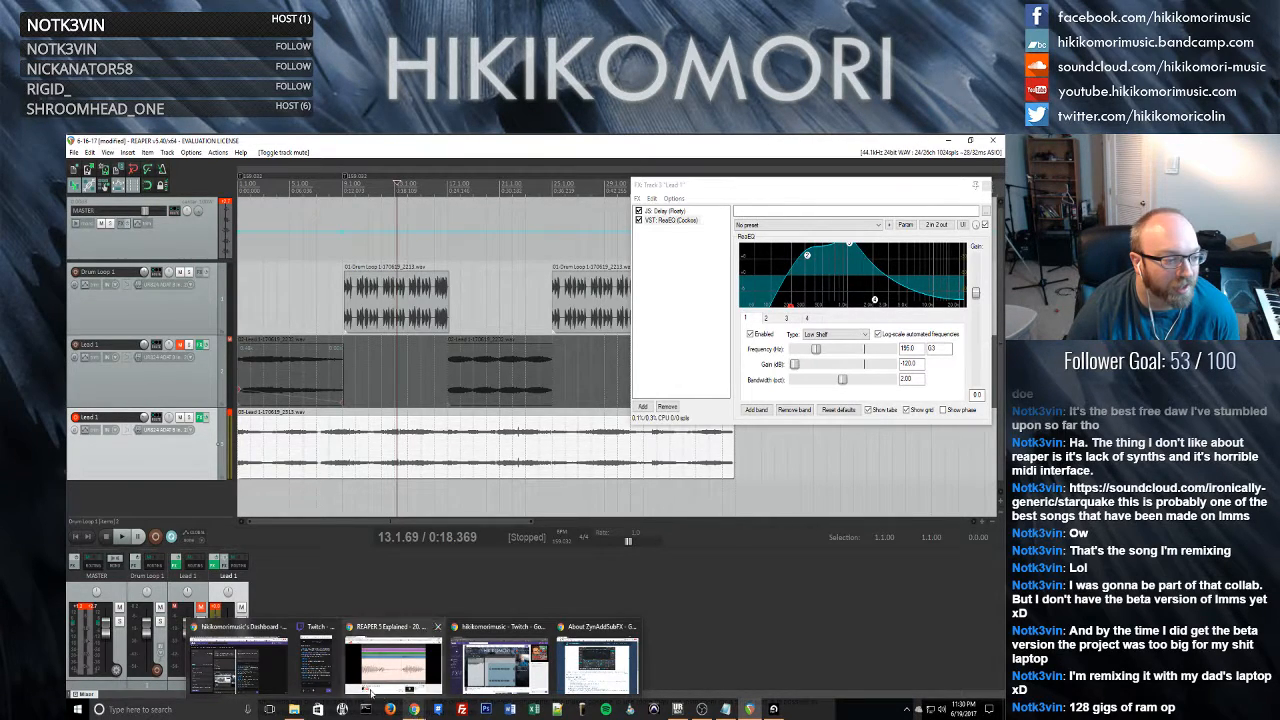
{"action": "left_click", "coordinate": [252, 668]}
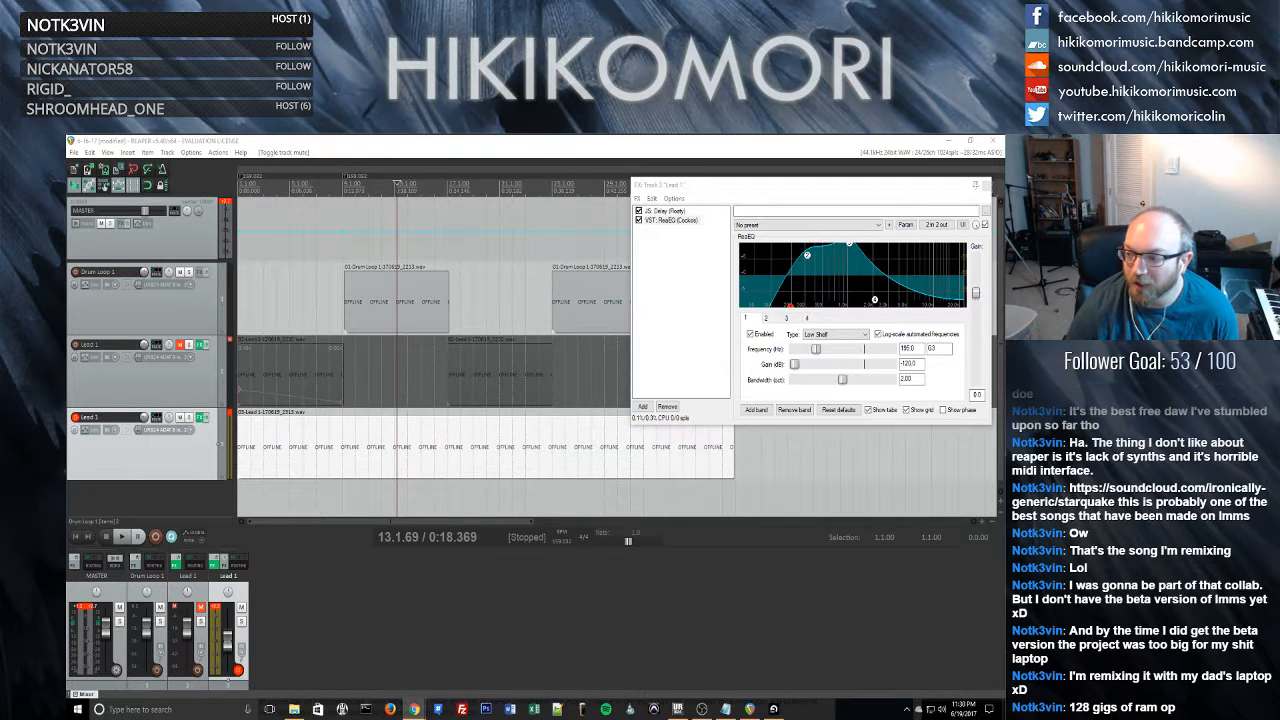